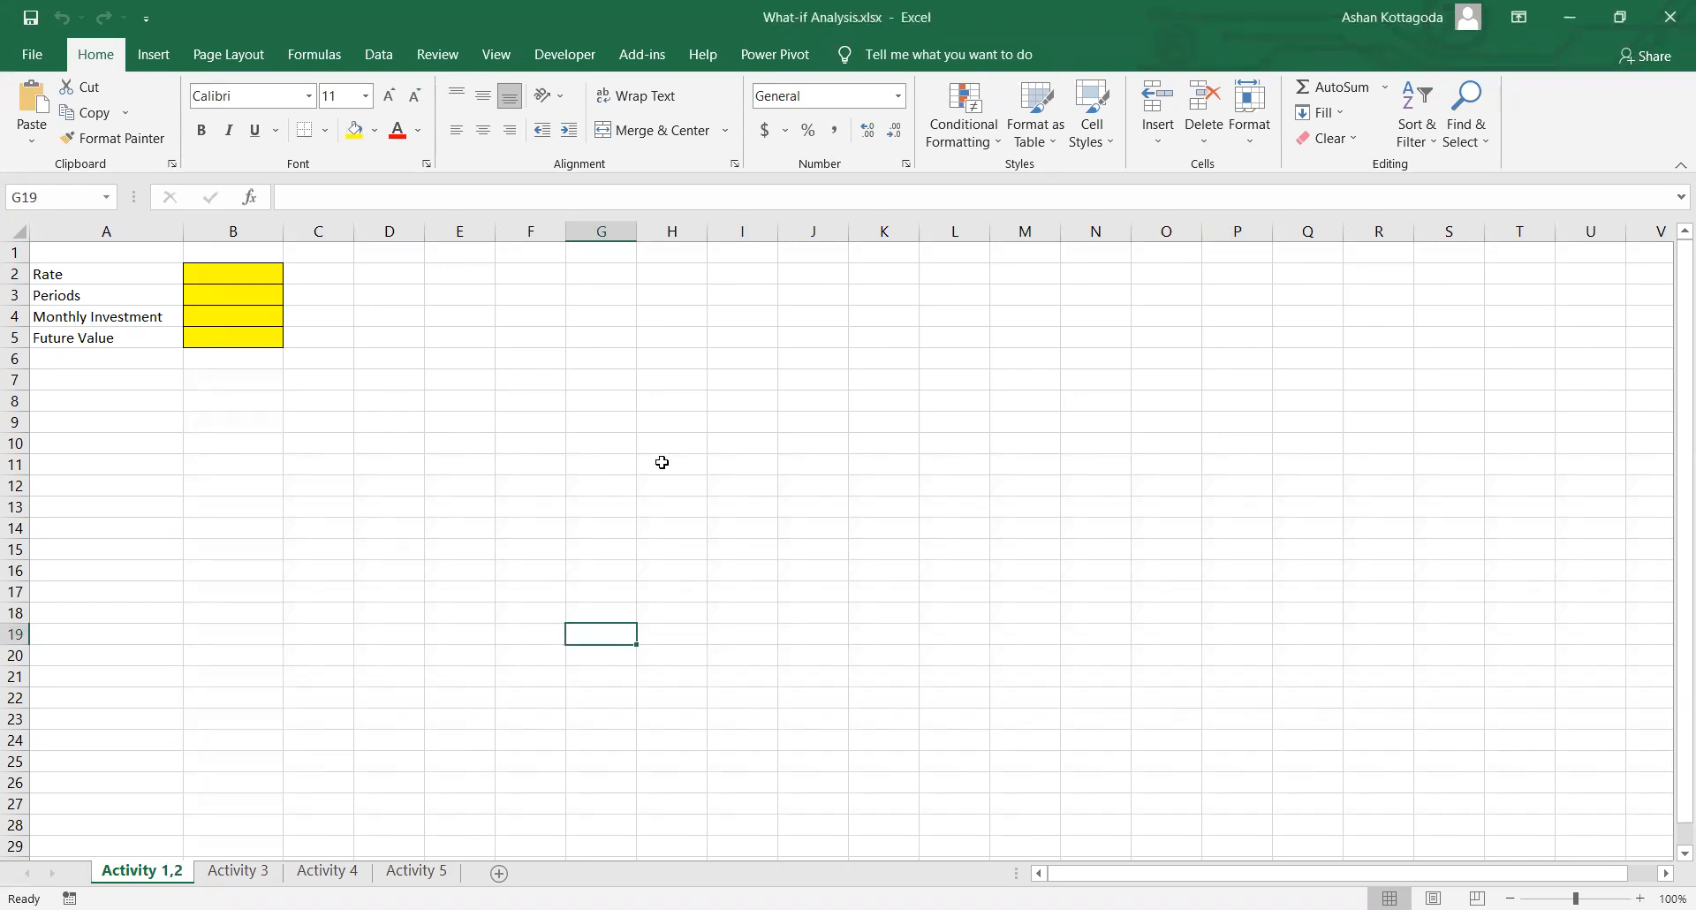
pyautogui.click(389, 58)
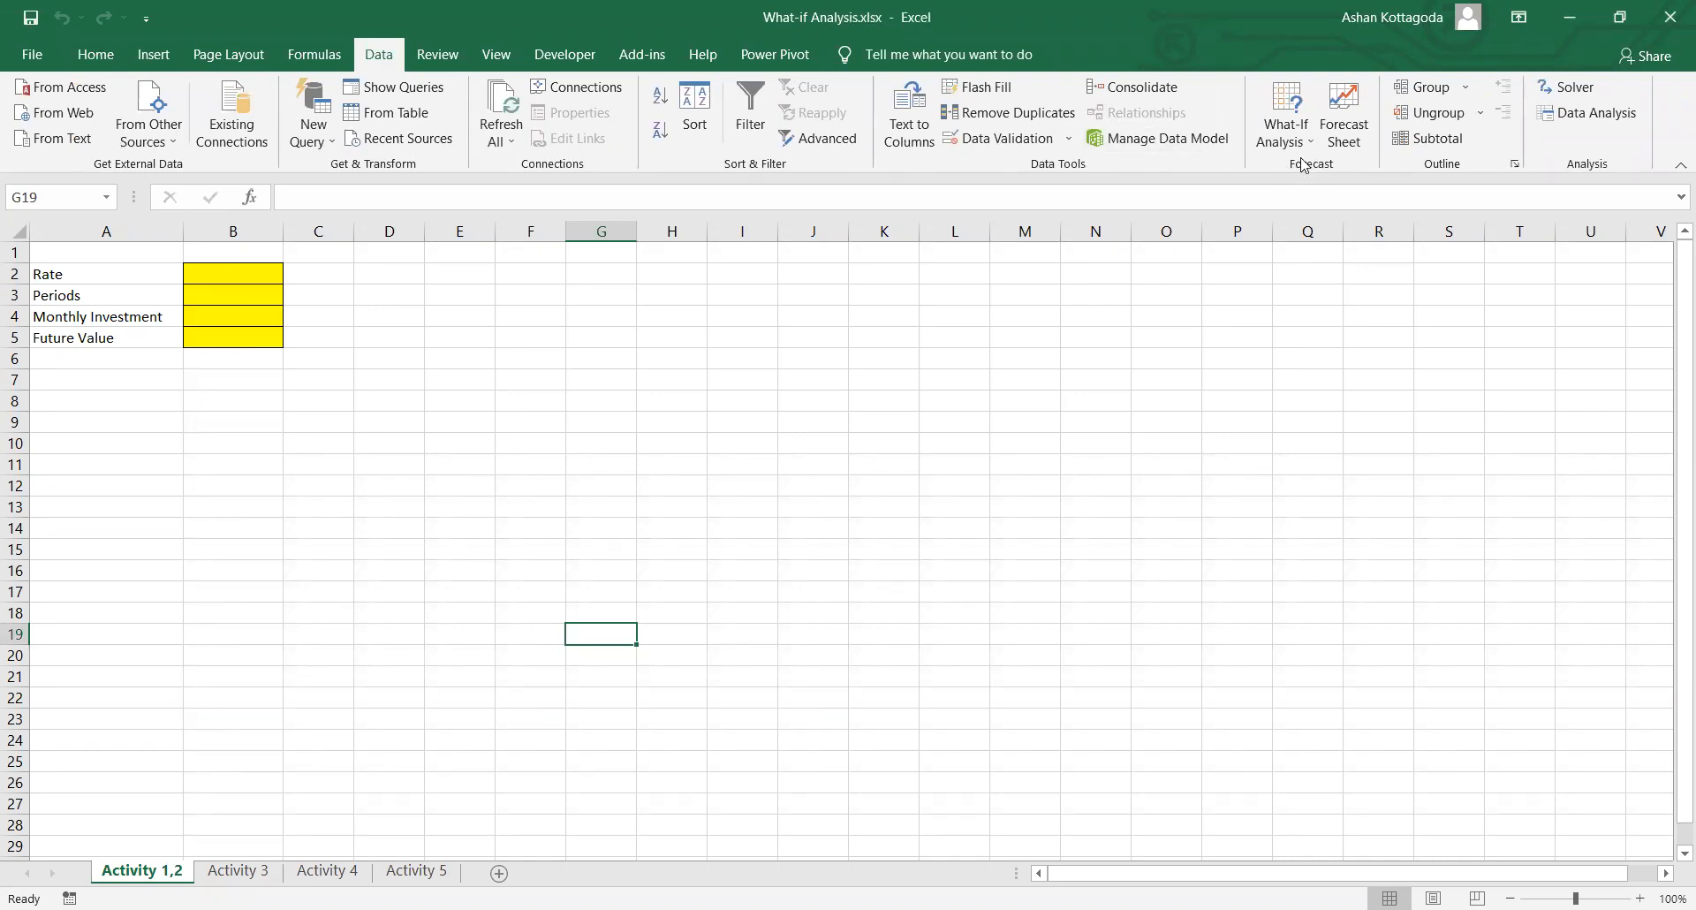
pyautogui.click(1278, 148)
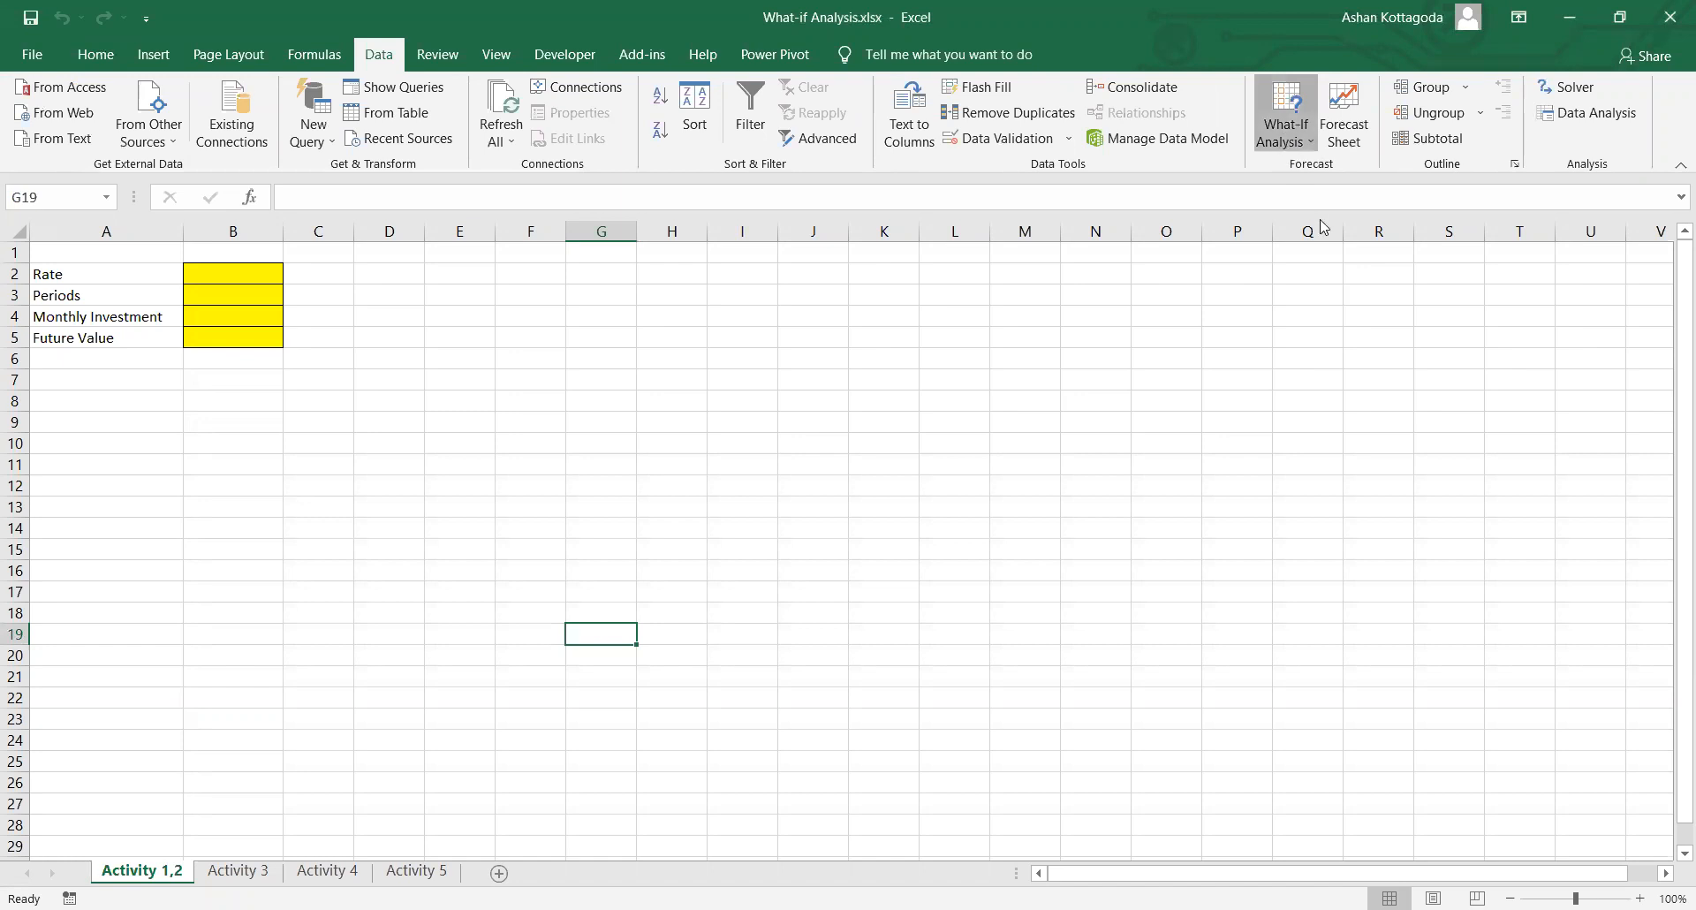
pyautogui.click(386, 506)
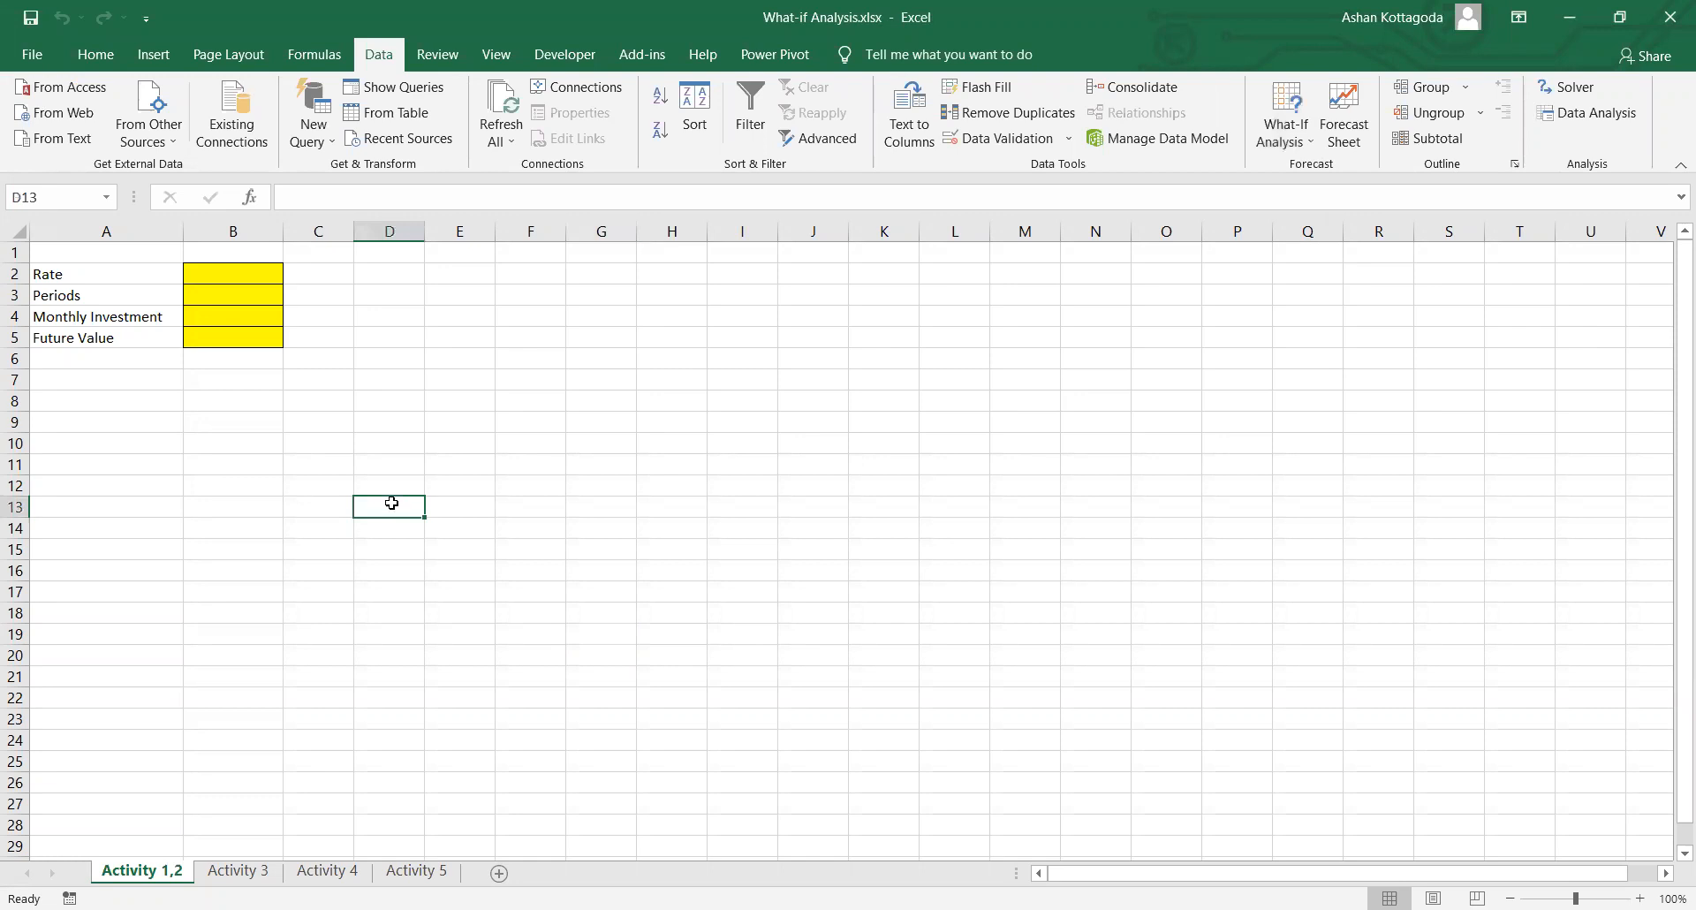
pyautogui.click(208, 274)
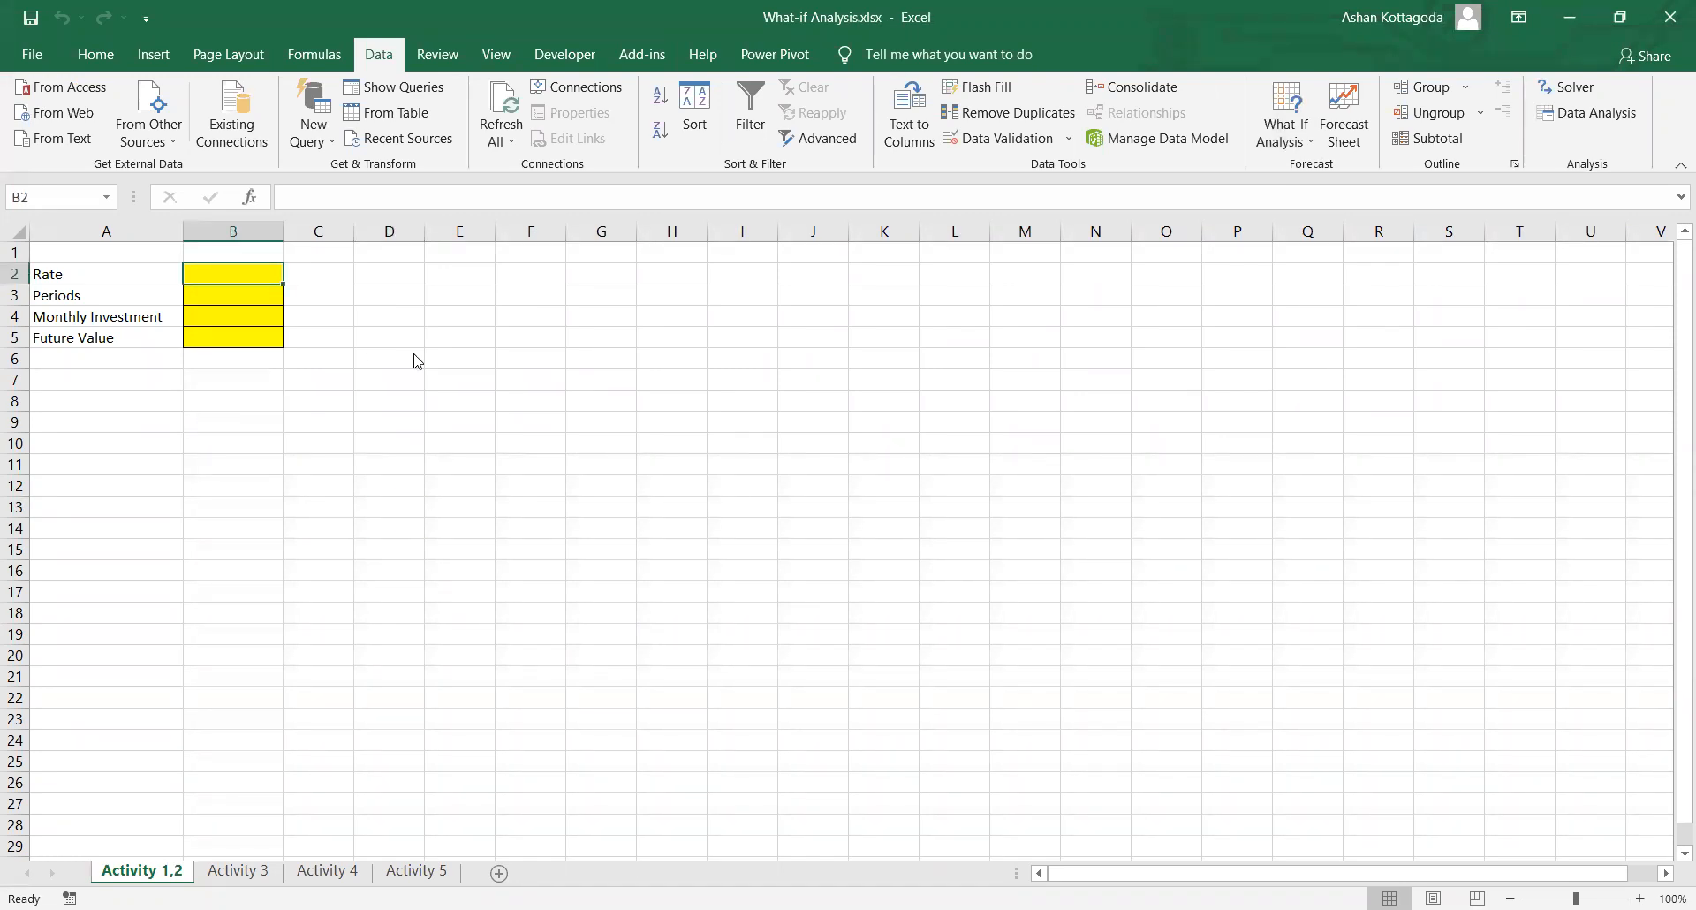
pyautogui.hotkey('alt', 'Tab')
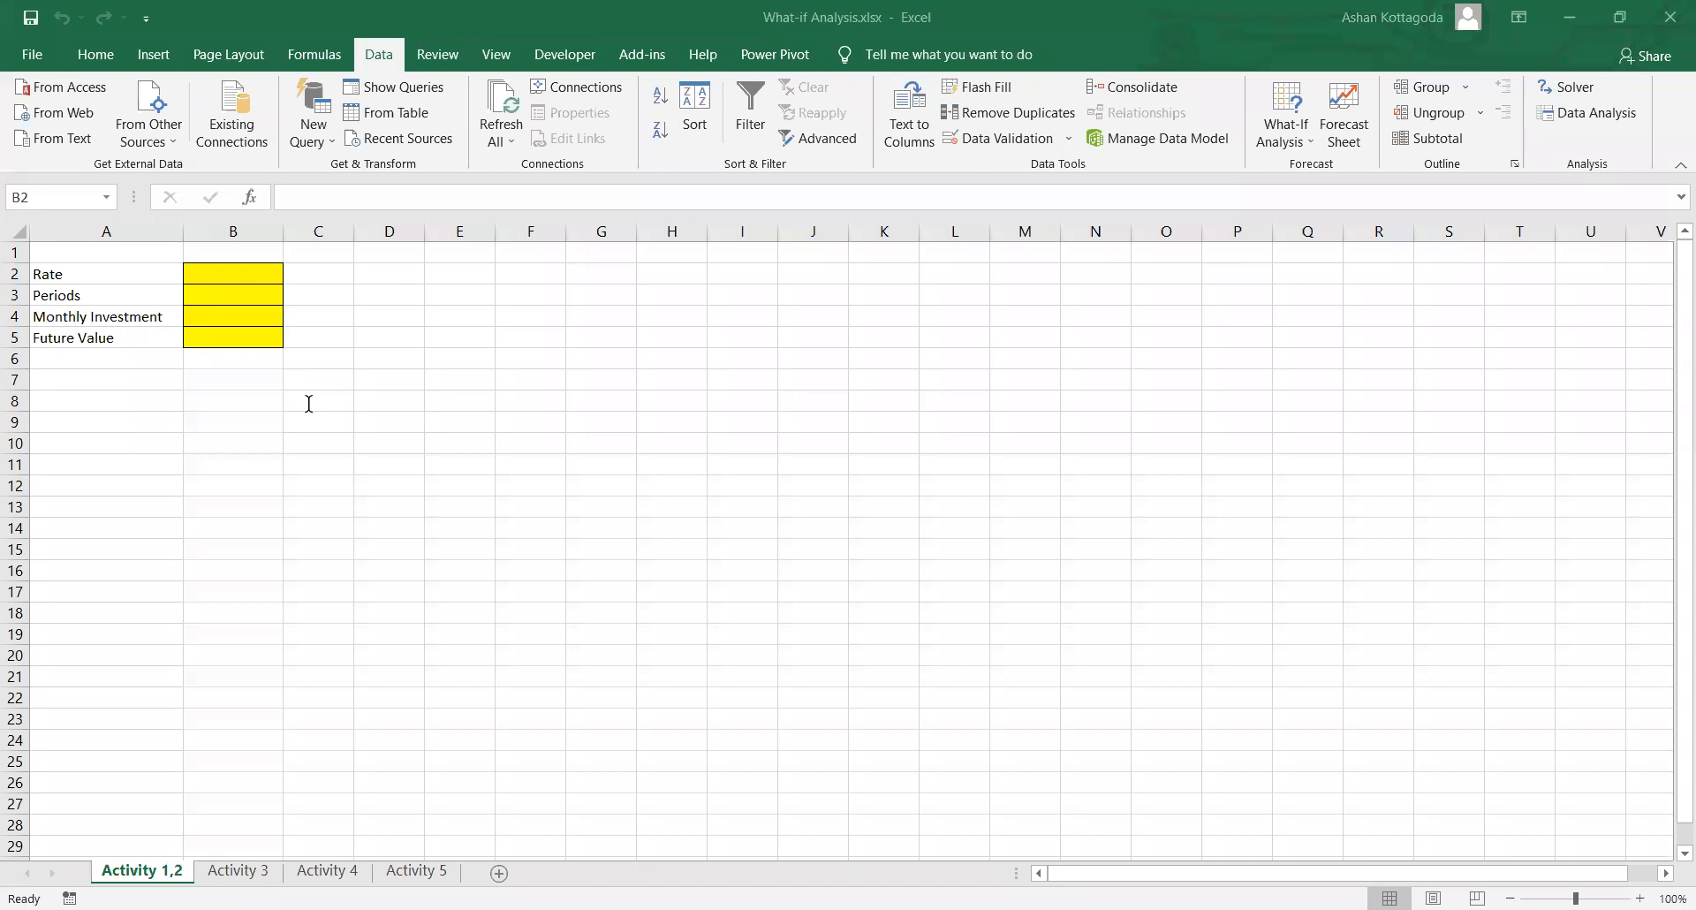
pyautogui.click(219, 266)
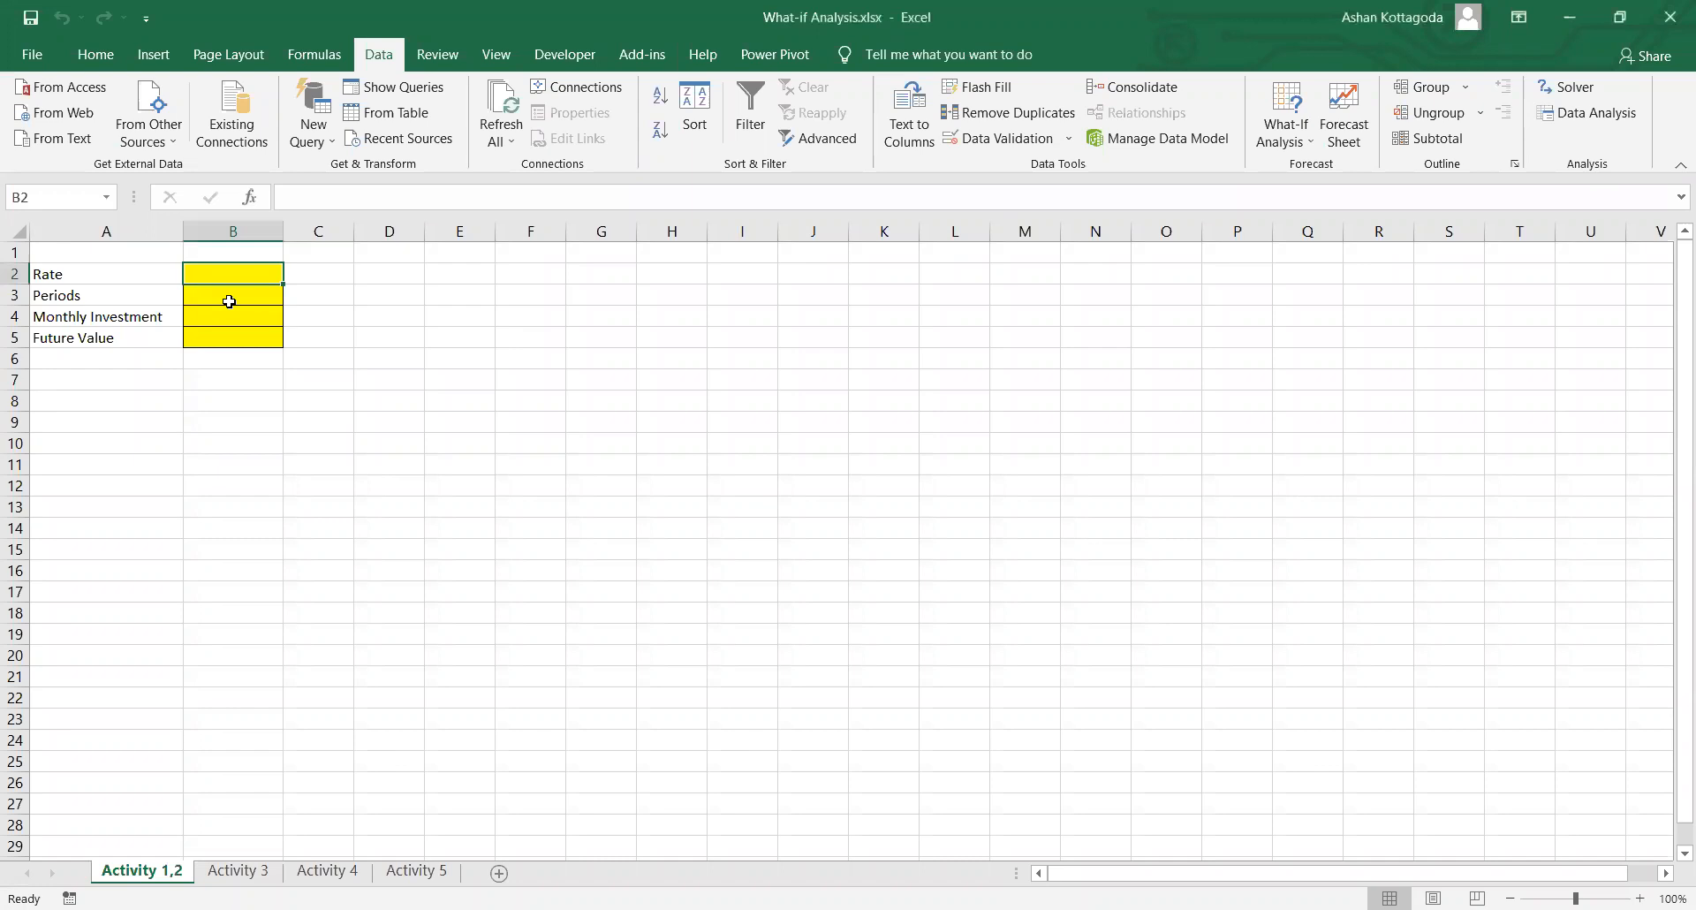
pyautogui.moveTo(233, 267); pyautogui.dragTo(235, 343)
pyautogui.click(228, 372)
pyautogui.moveTo(212, 273)
pyautogui.mouseDown()
pyautogui.moveTo(235, 348)
pyautogui.moveTo(204, 265)
pyautogui.mouseUp()
pyautogui.click(220, 288)
pyautogui.click(214, 322)
pyautogui.click(220, 339)
pyautogui.moveTo(200, 278); pyautogui.dragTo(224, 343)
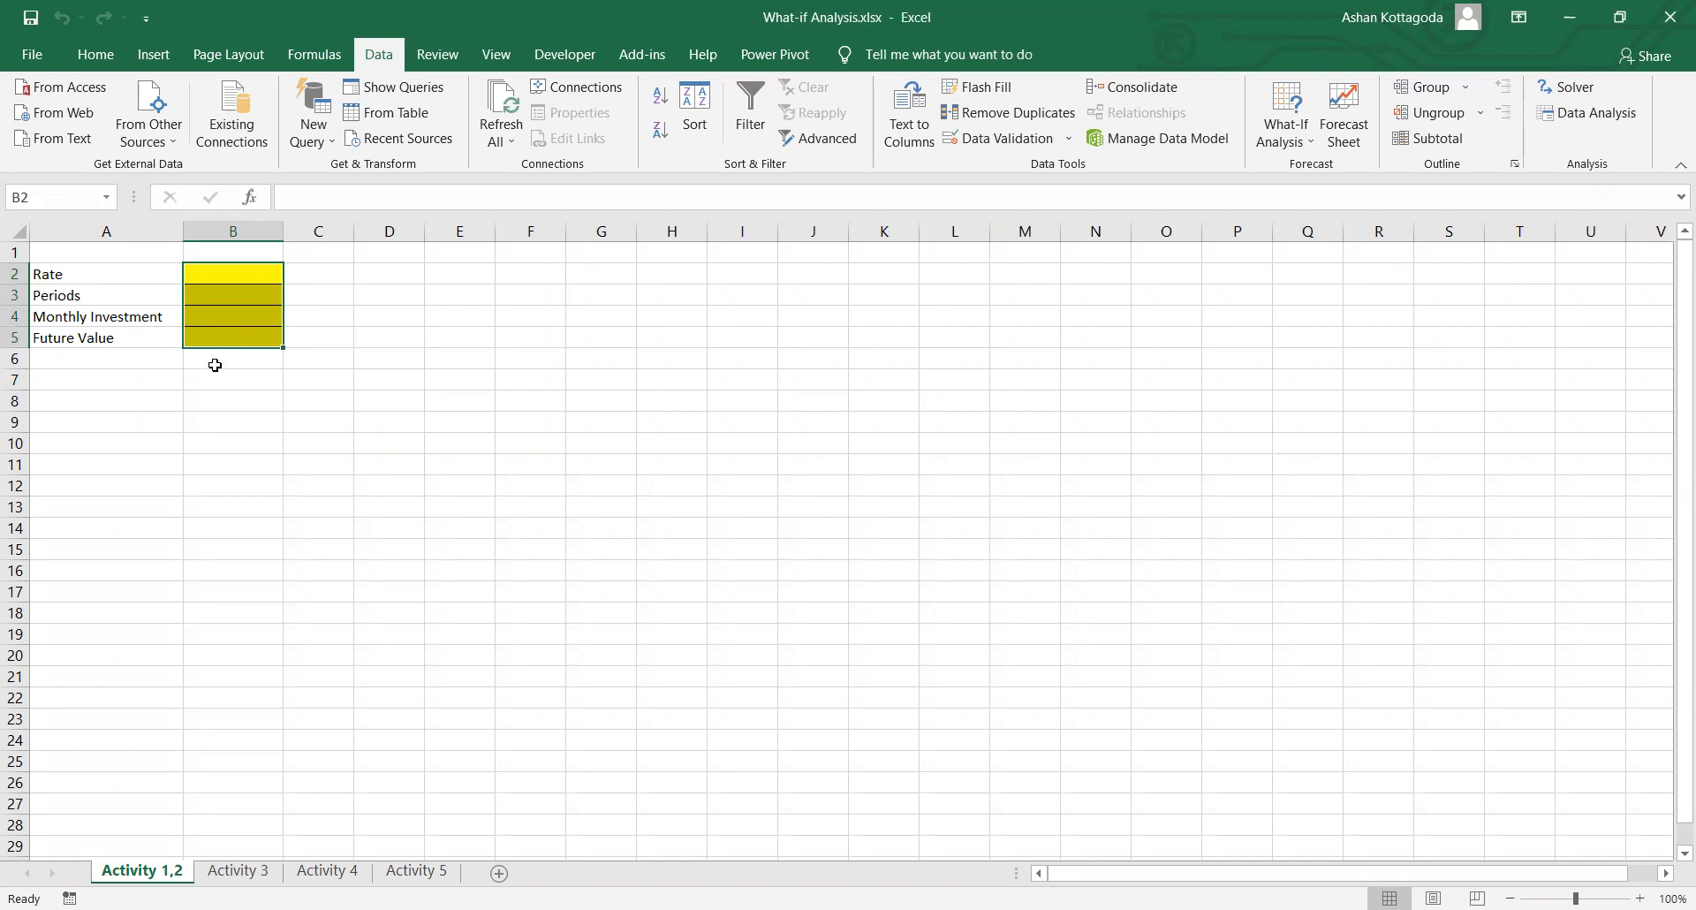
pyautogui.click(215, 367)
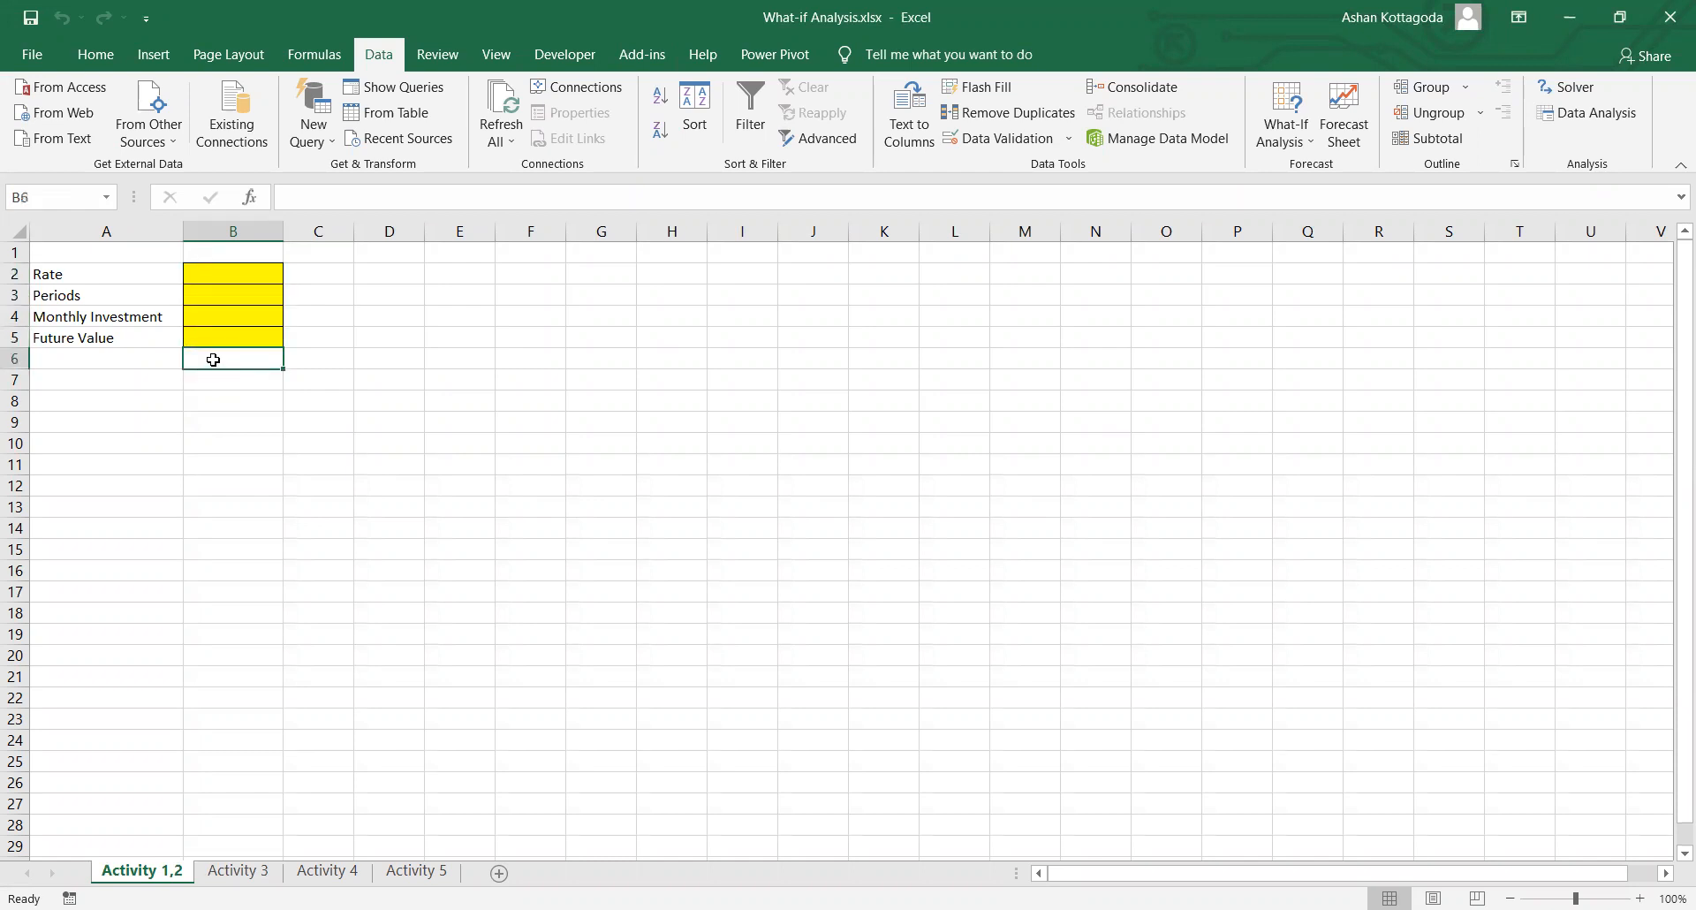
# Step: Fill in the investment inputs: rate 12.5% in B2, periods 1 in B3 and monthly investment 15000 in B4
pyautogui.click(215, 272)
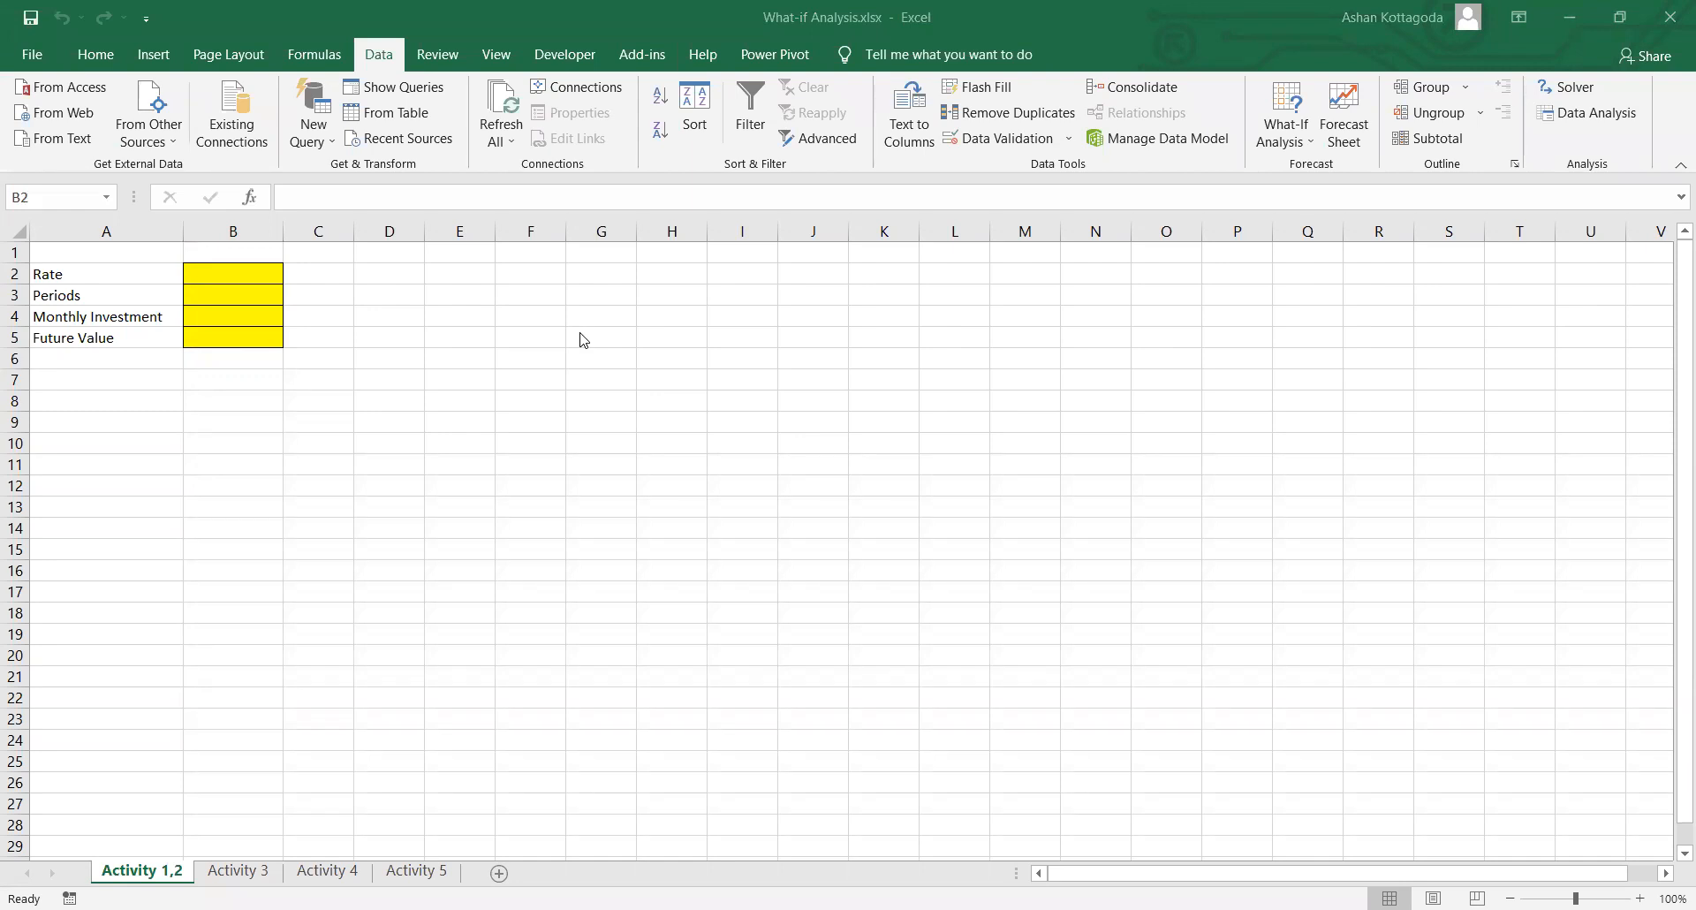
pyautogui.write('12.5')
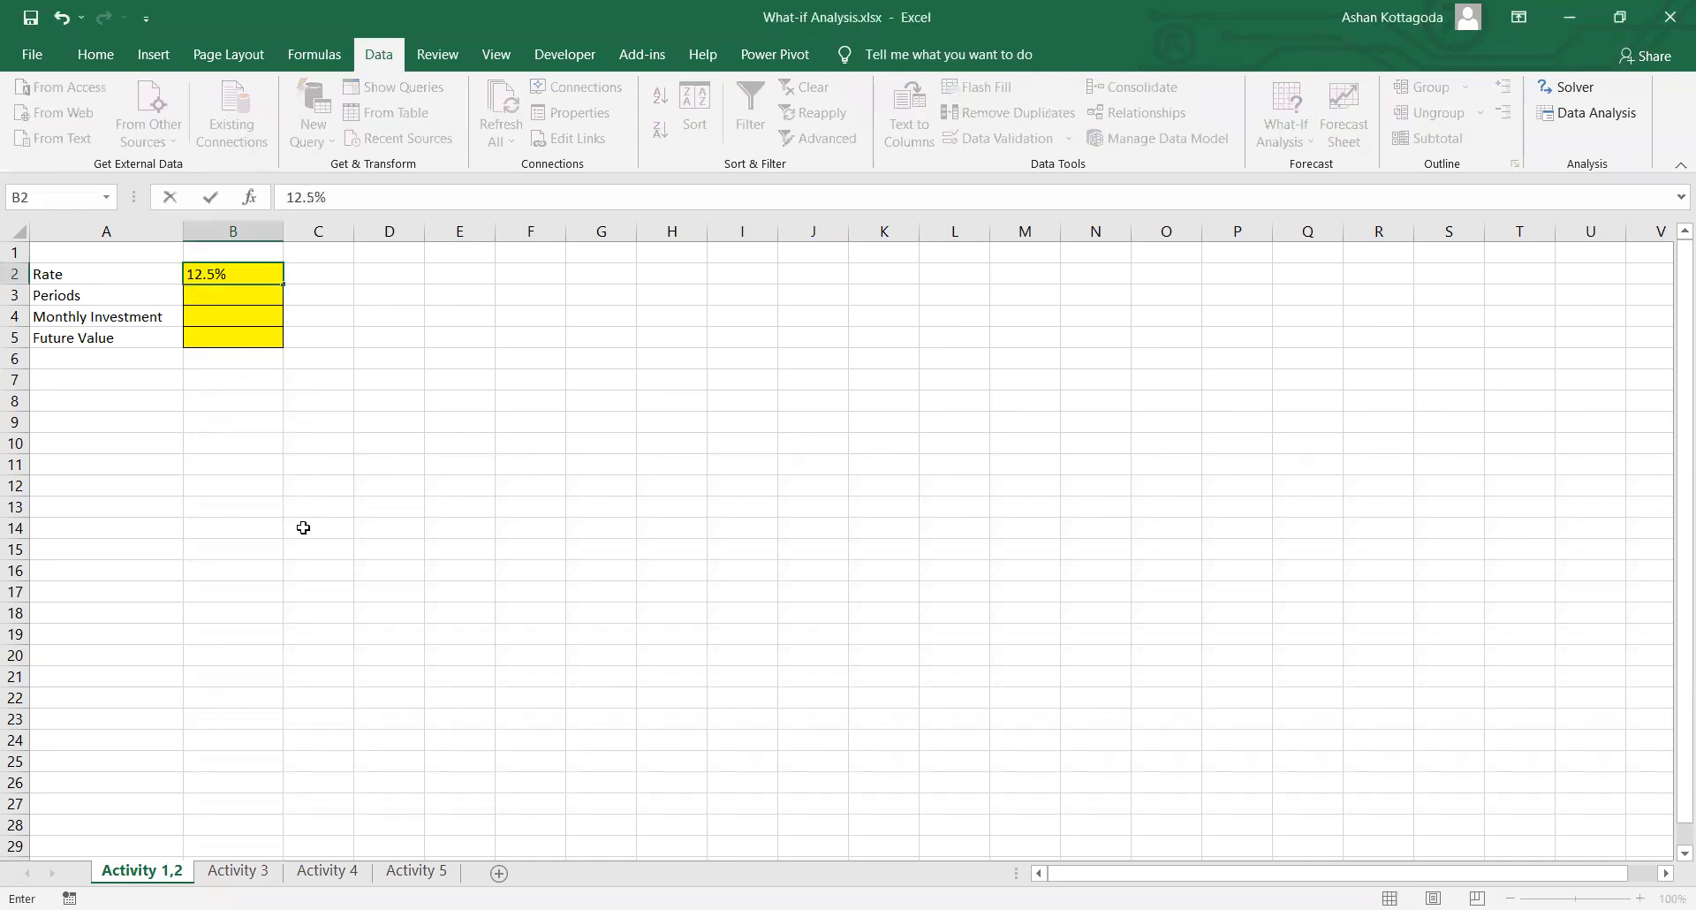
pyautogui.click(229, 294)
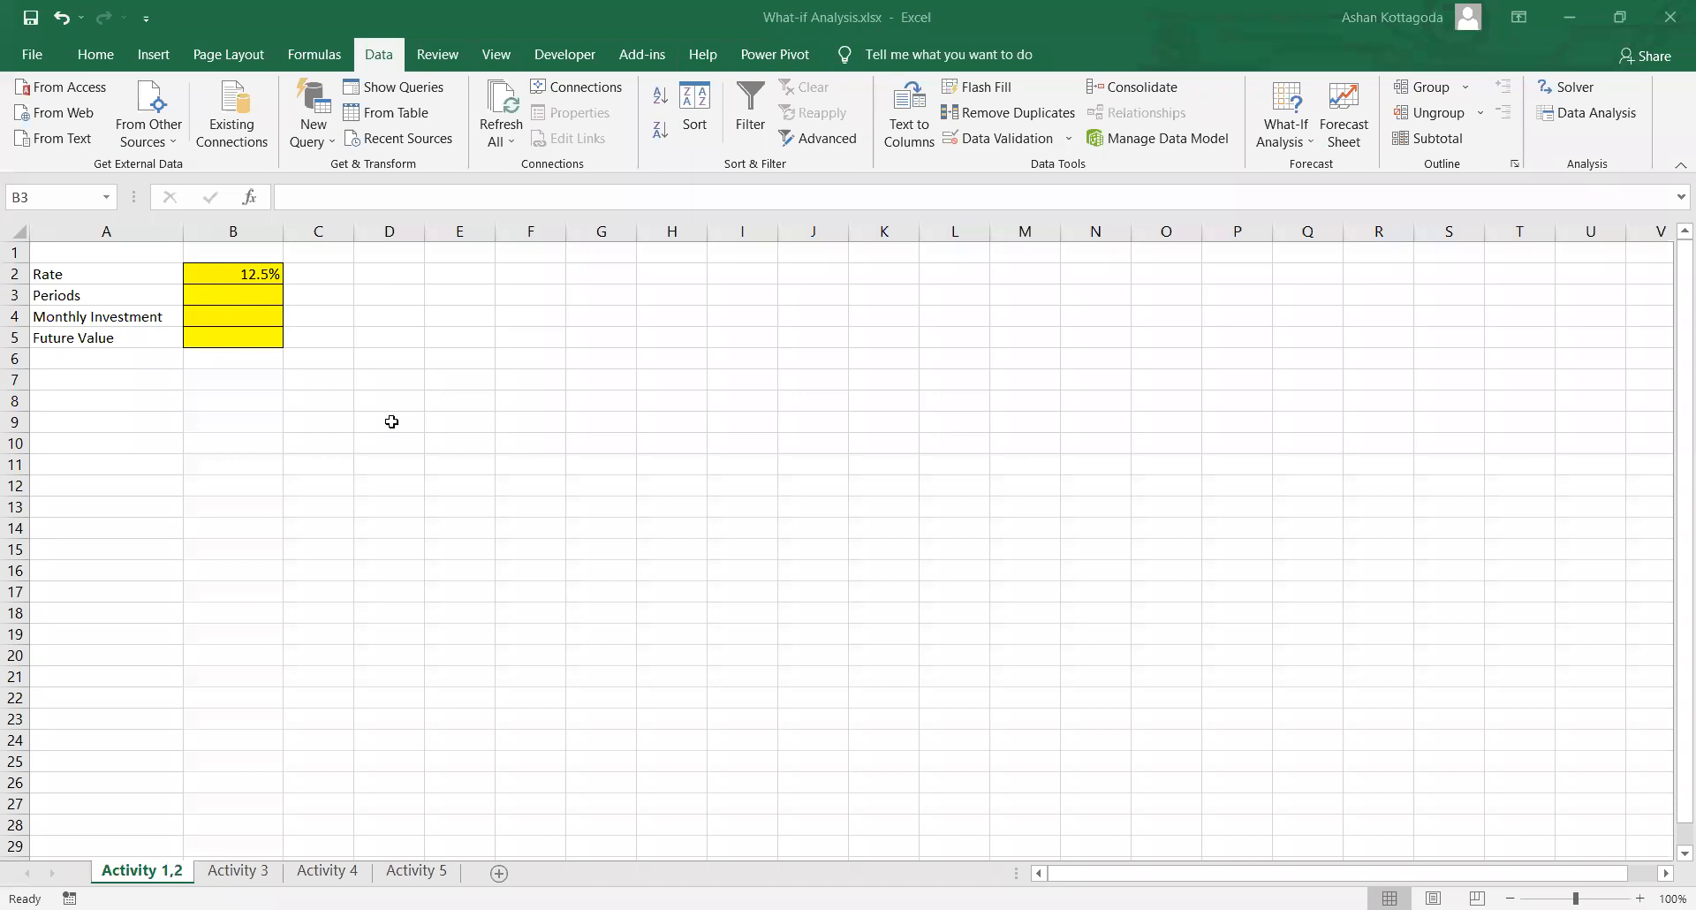
pyautogui.click(245, 302)
pyautogui.click(209, 289)
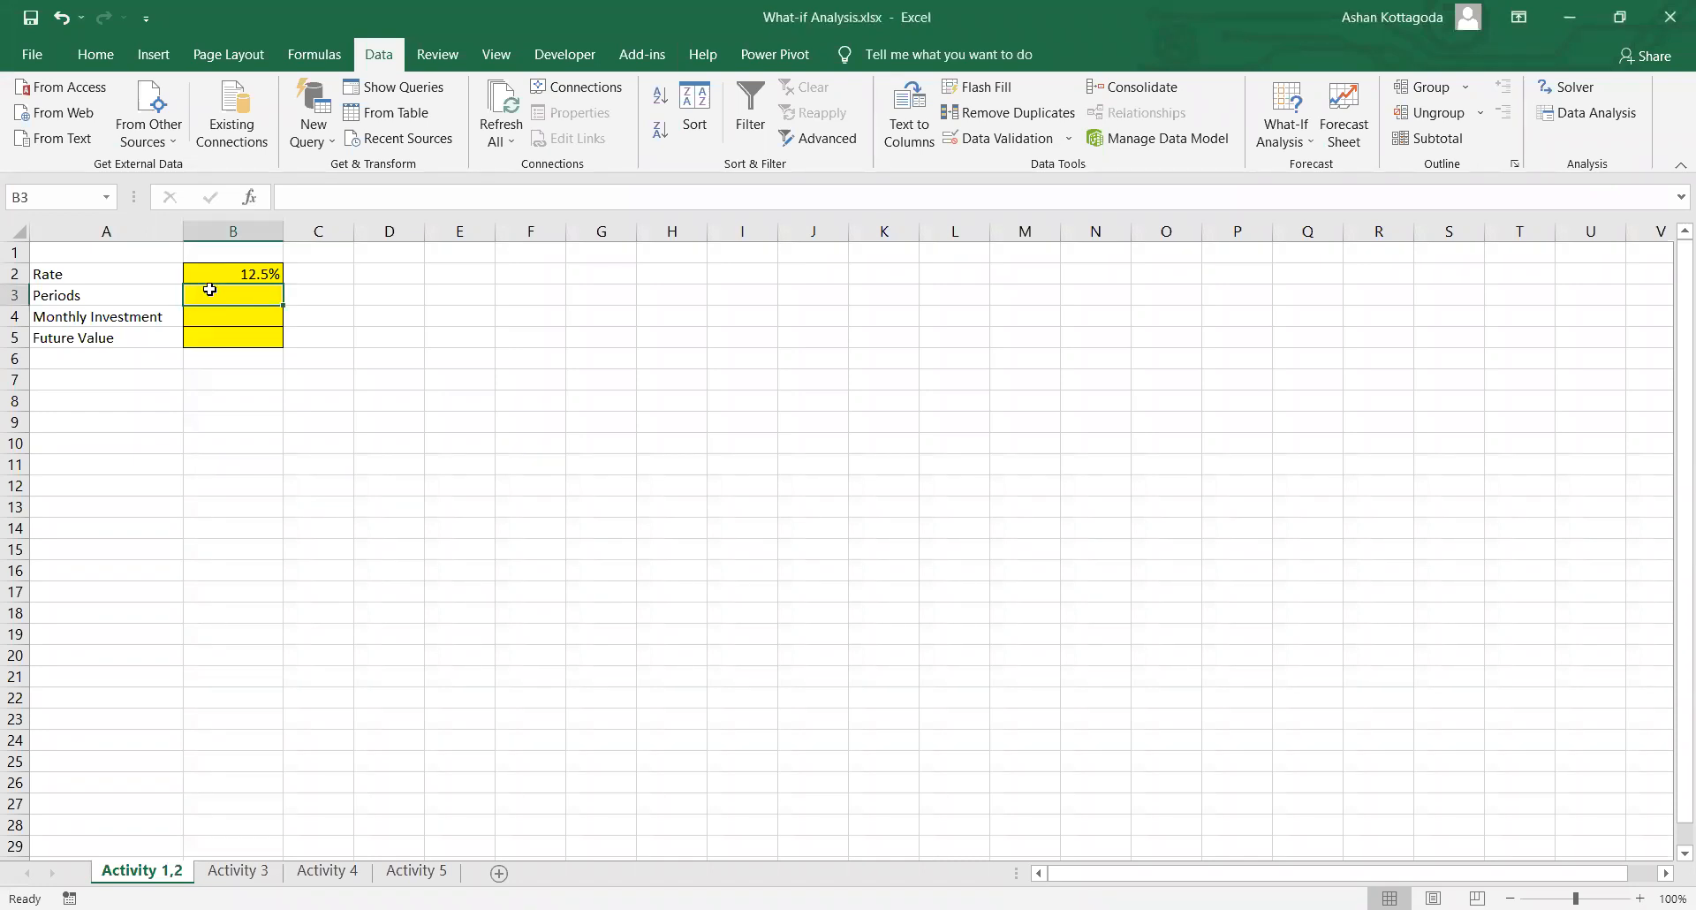
pyautogui.write('1')
pyautogui.click(216, 318)
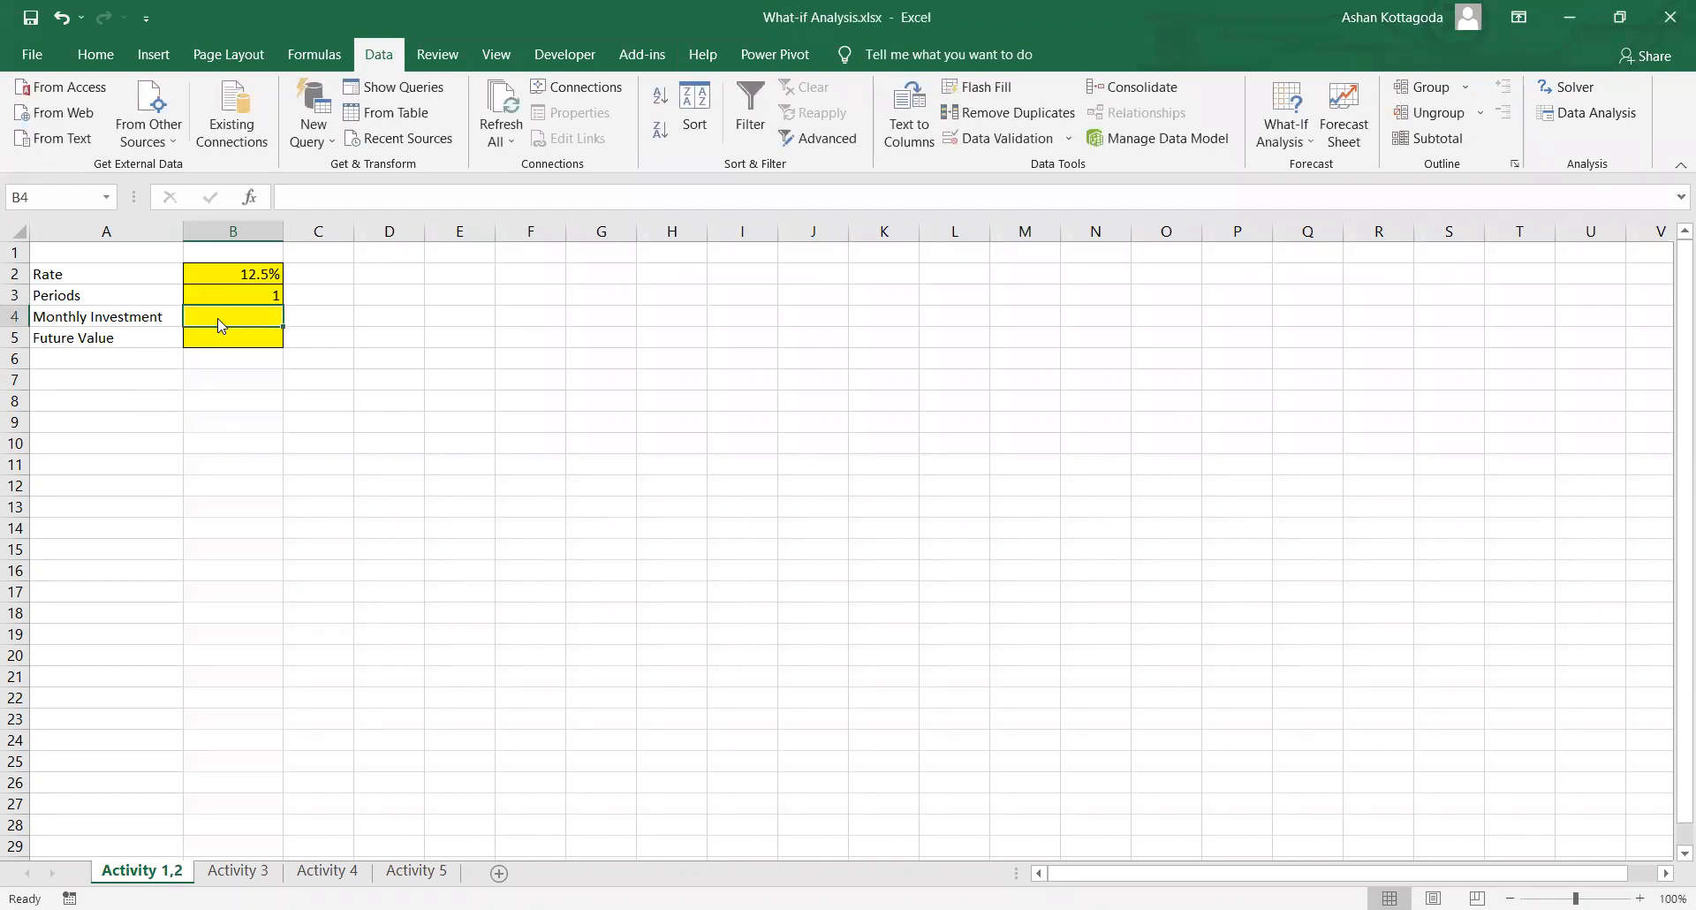
pyautogui.write('15000')
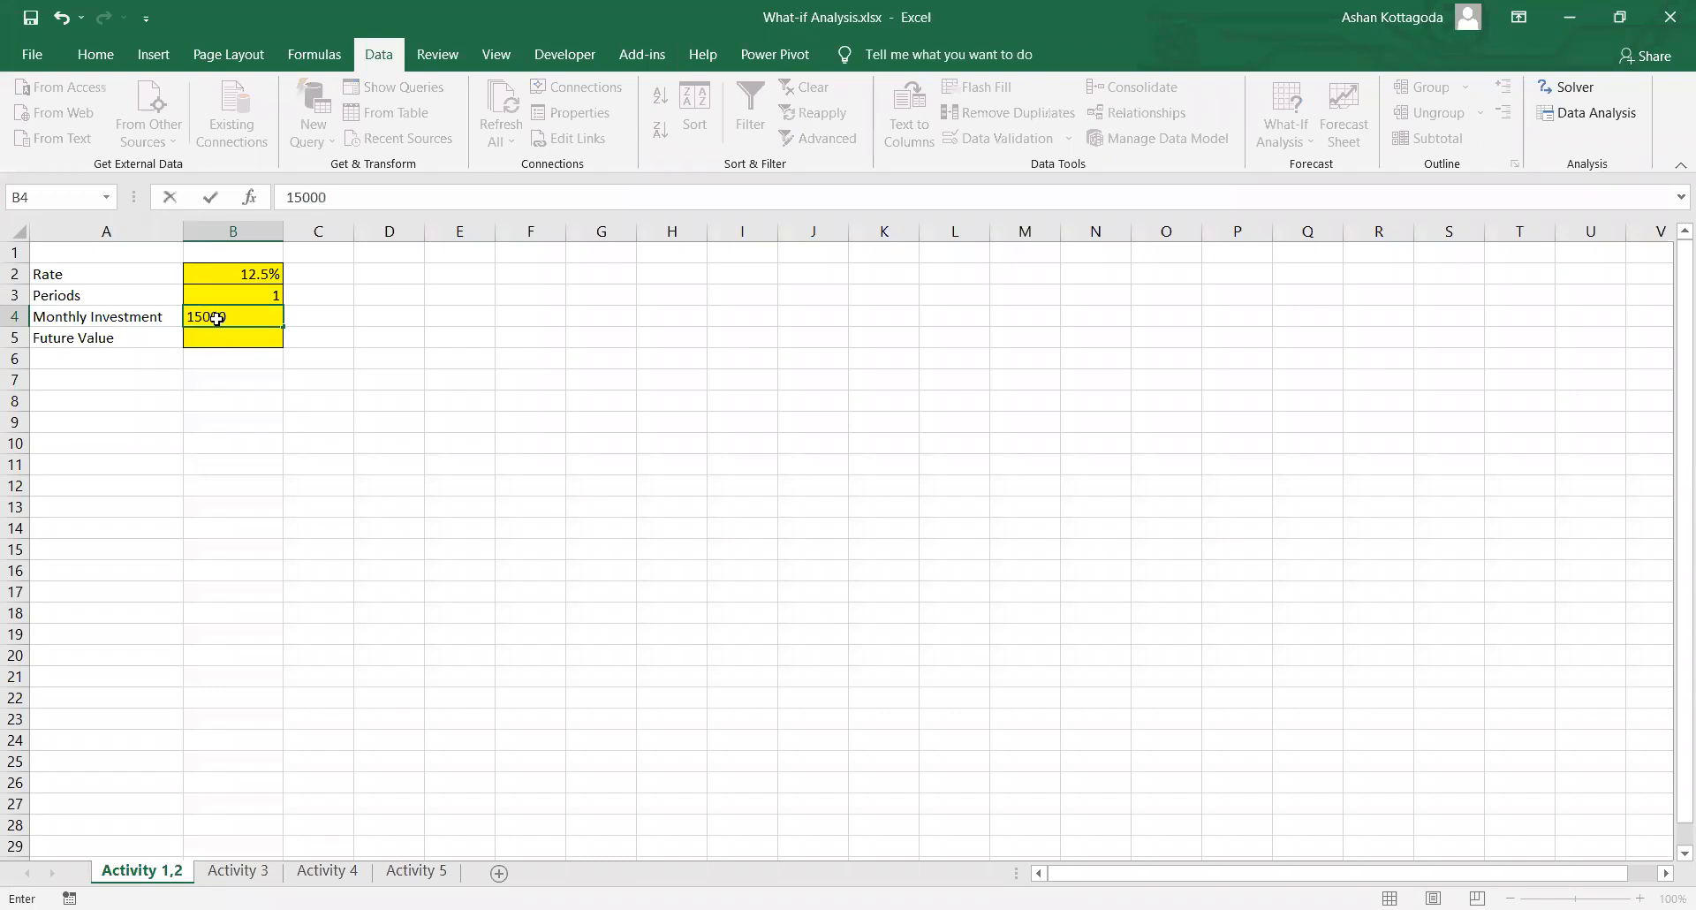
pyautogui.press('Return')
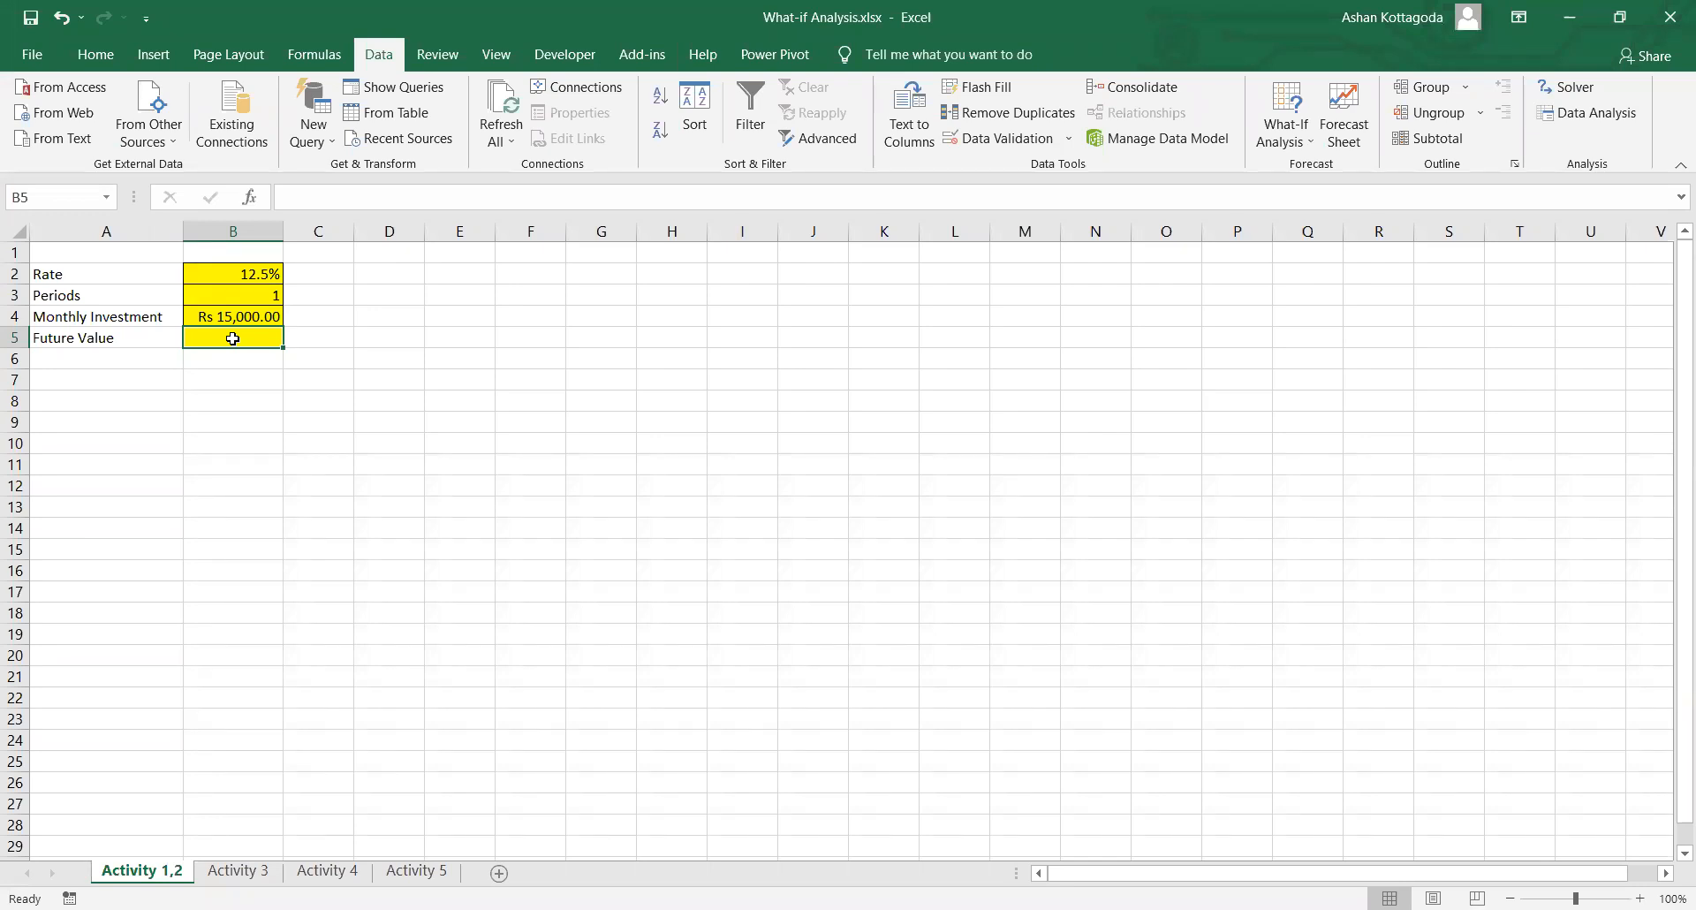
# Step: Begin an FV formula in B5 with B2/12 as the rate and B3*12 as the number of periods
pyautogui.write('=f')
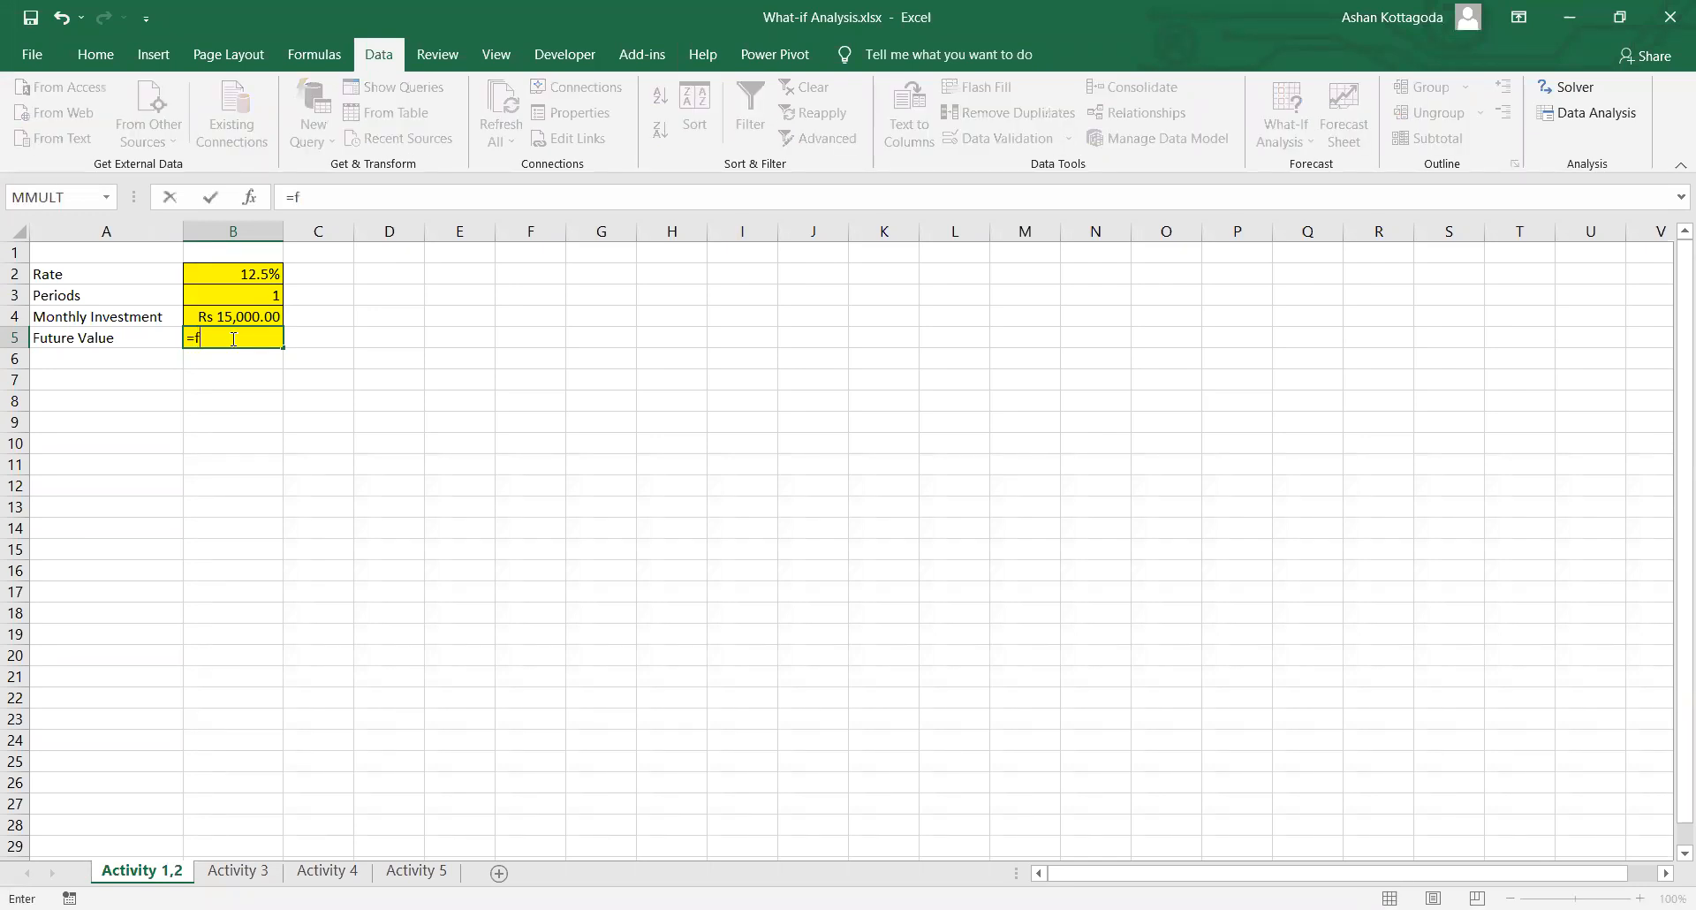
pyautogui.write('v')
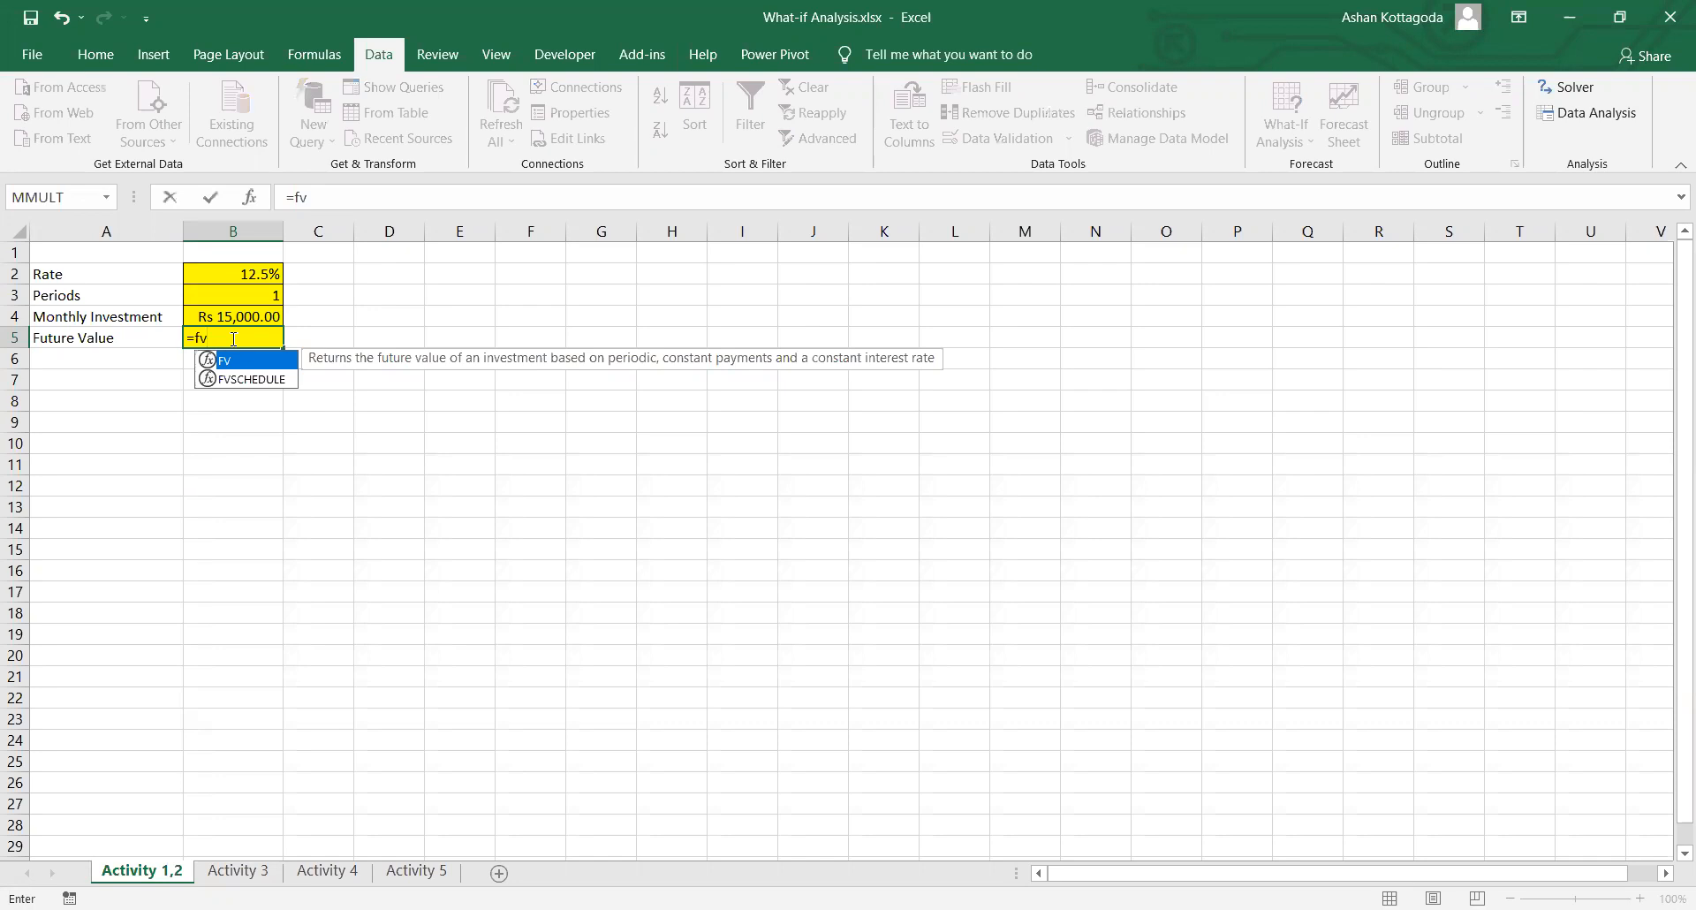
pyautogui.doubleClick(227, 354)
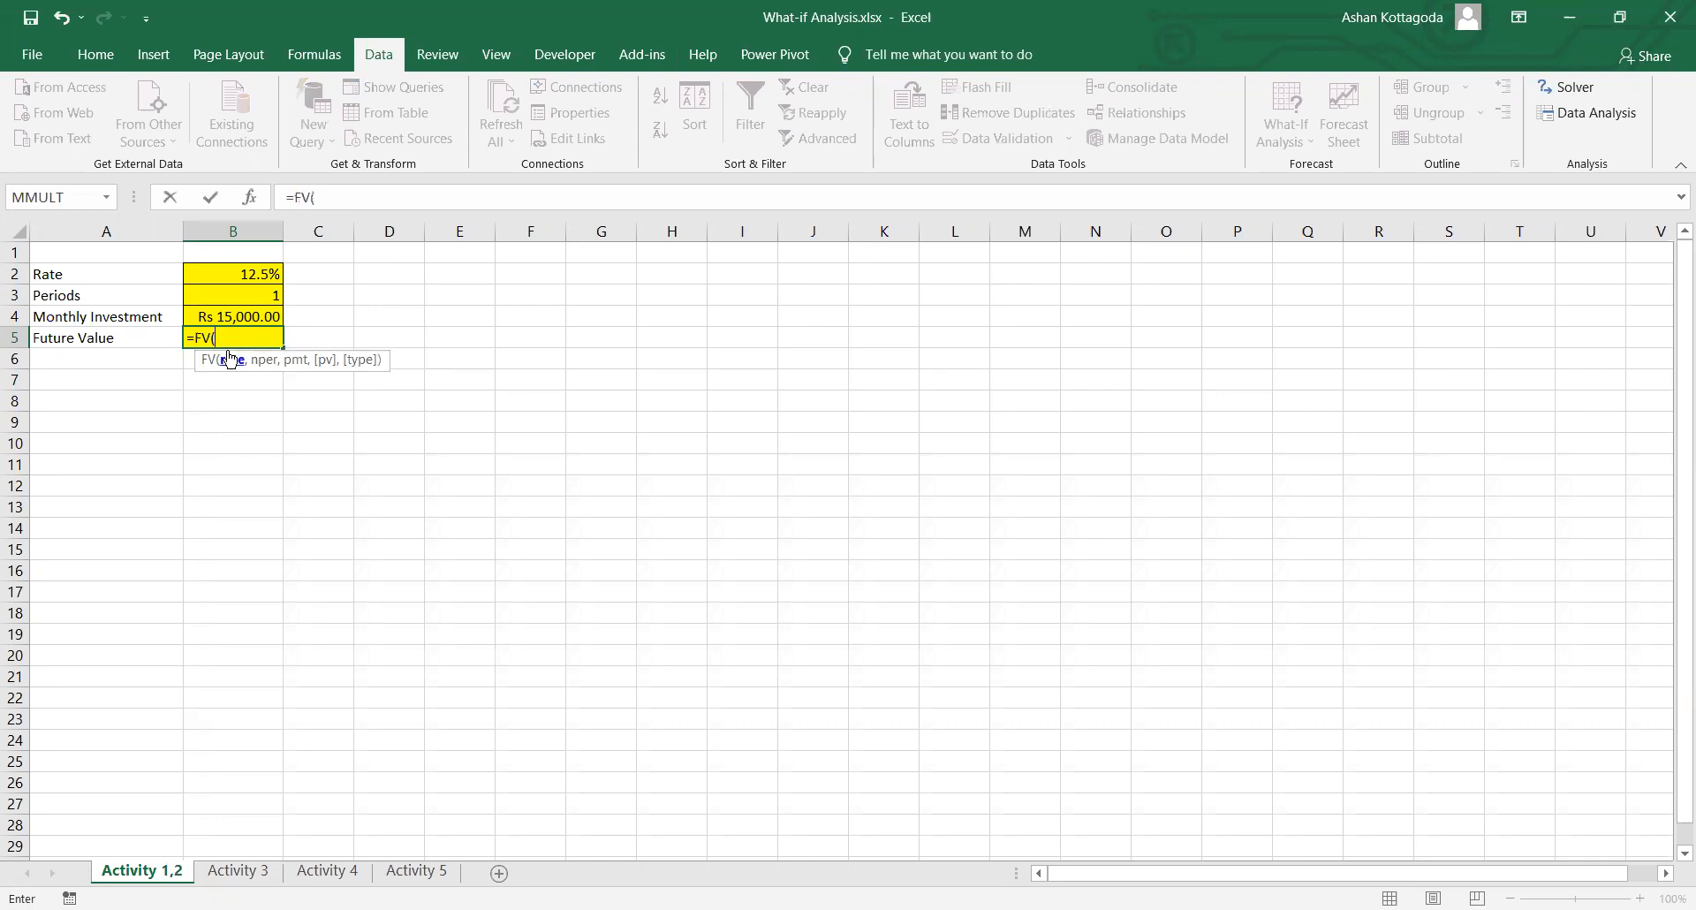
pyautogui.click(258, 273)
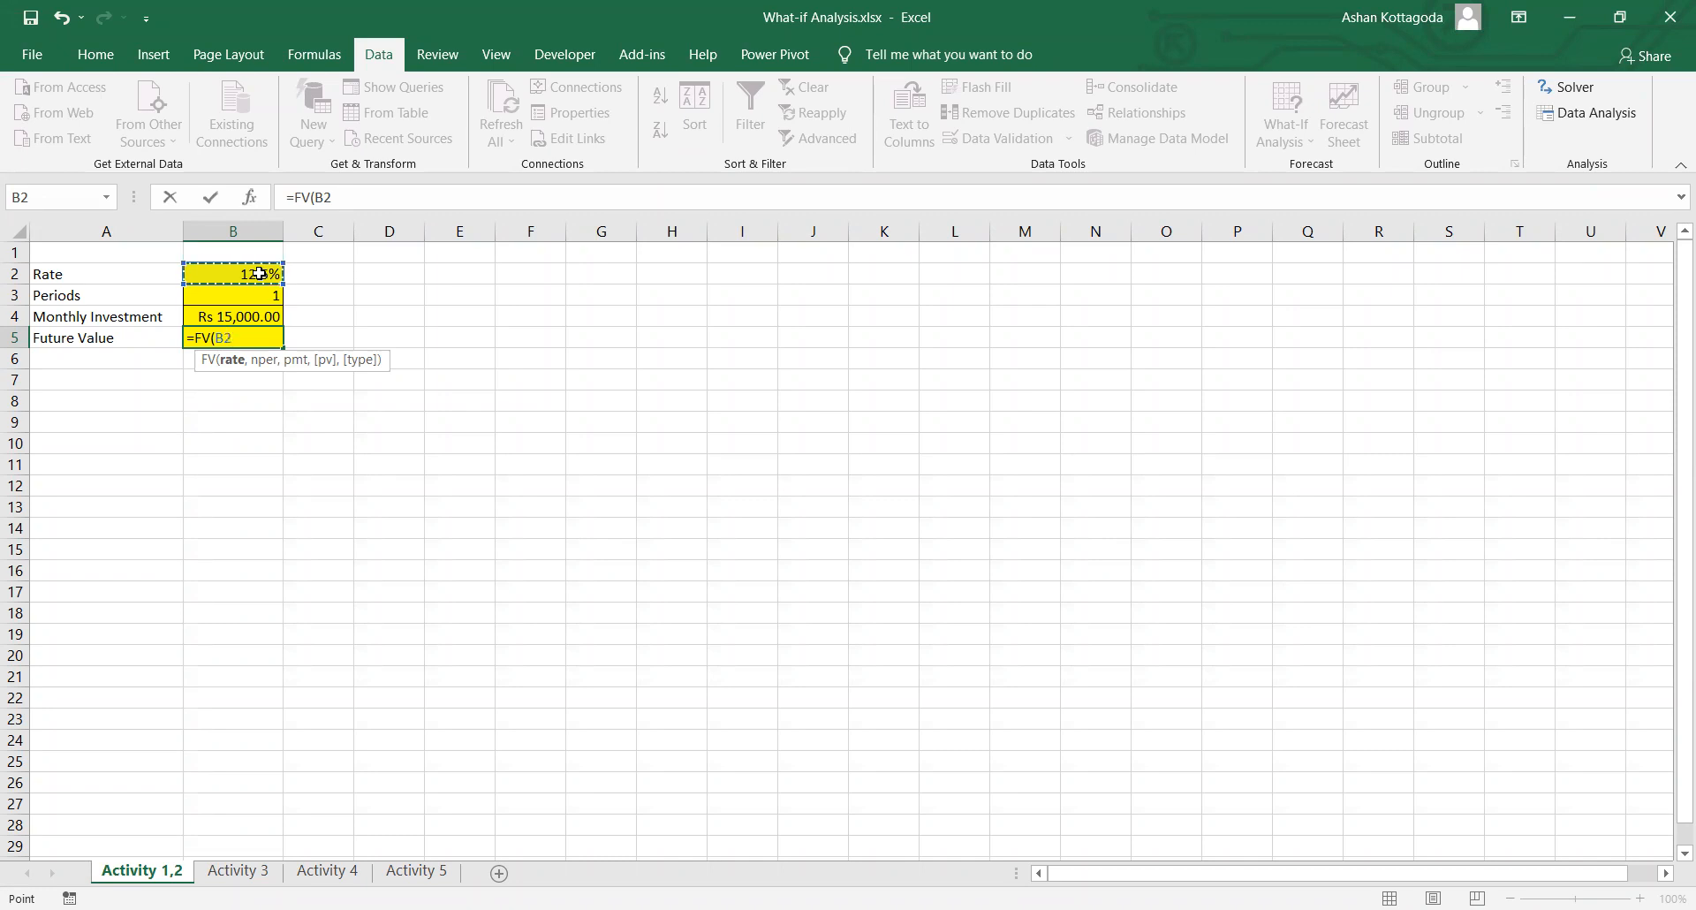
pyautogui.write('/12,')
pyautogui.click(256, 296)
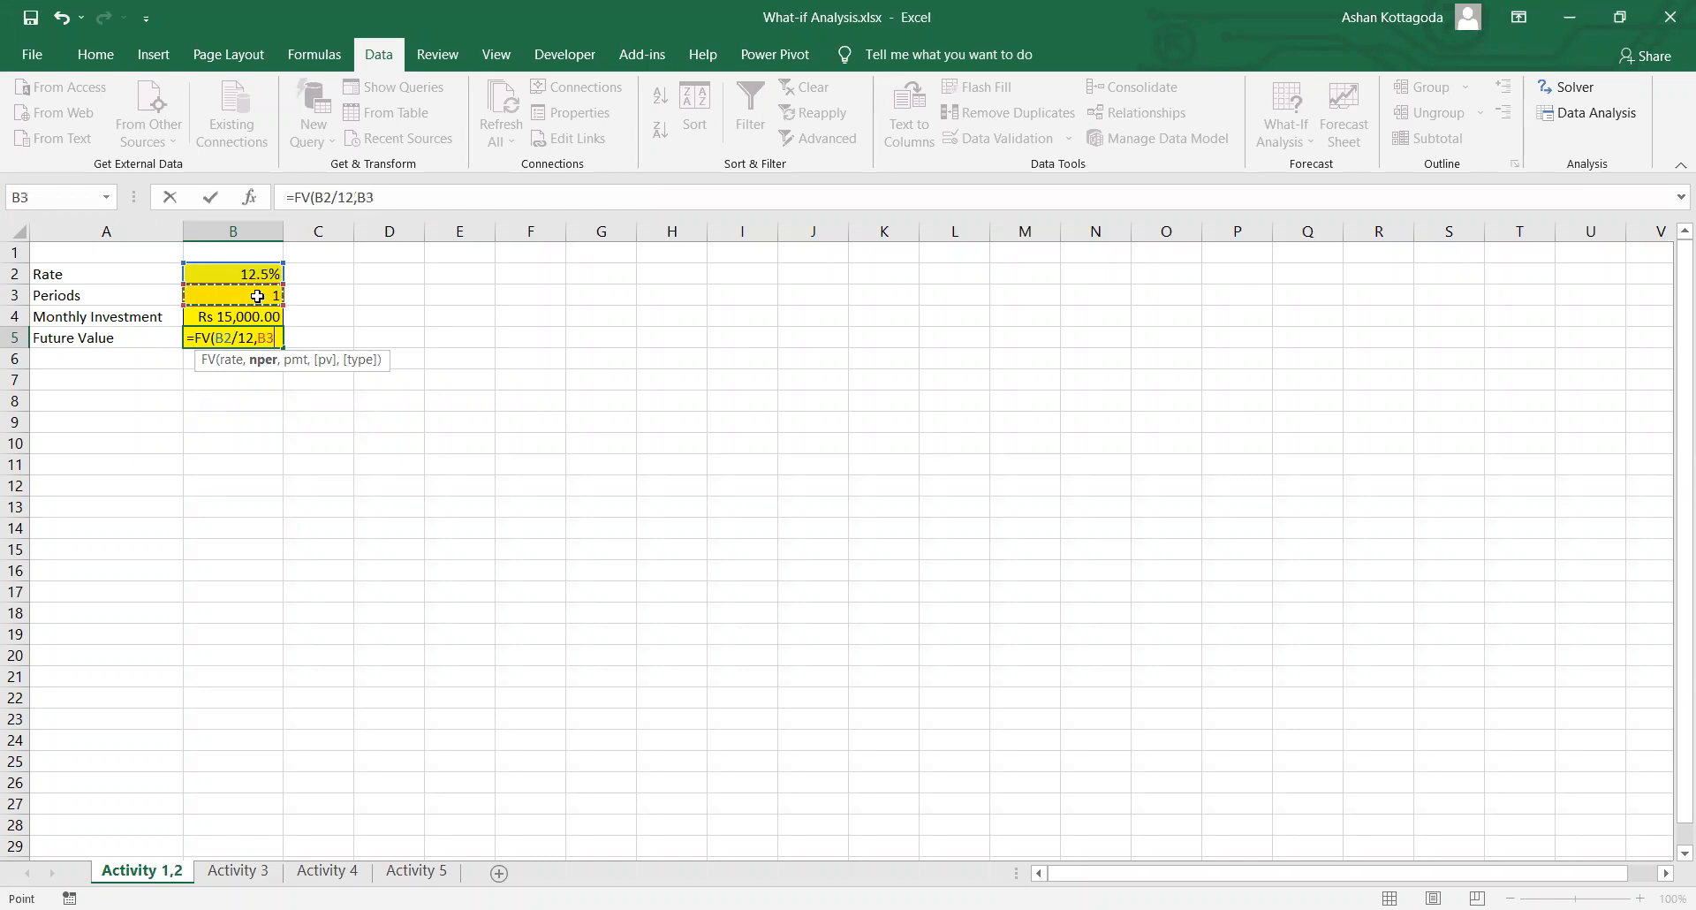
pyautogui.write('*12')
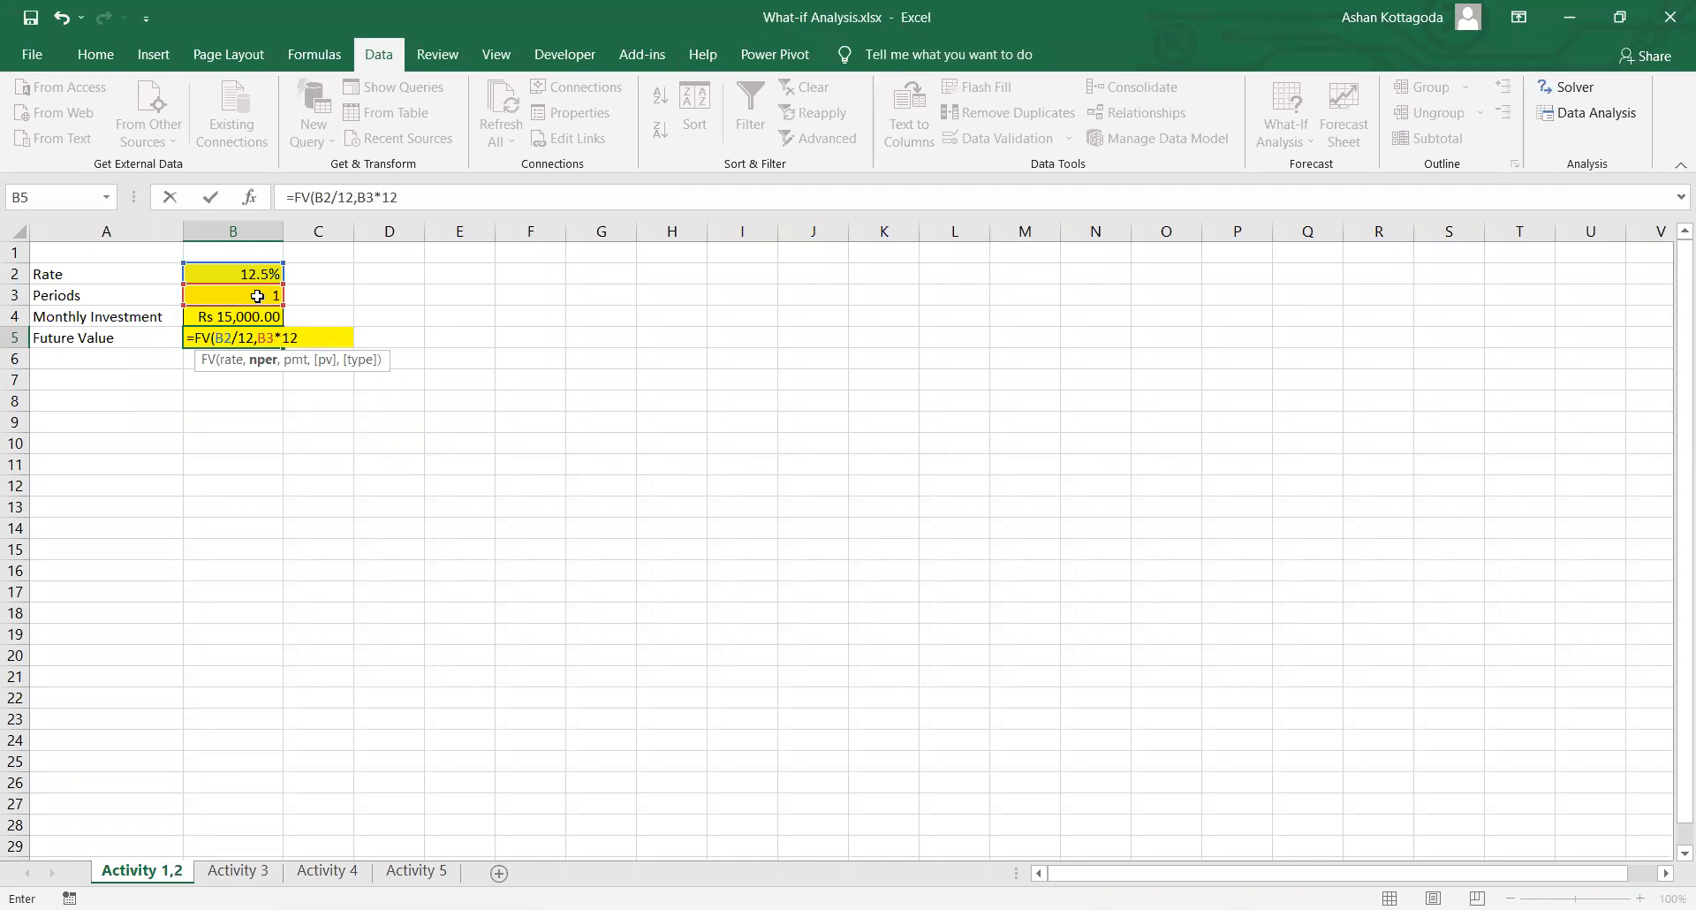
# Step: Complete the FV formula in B5 with B4 as the payment, leaving out the optional present value and type arguments
pyautogui.write(',')
pyautogui.click(256, 318)
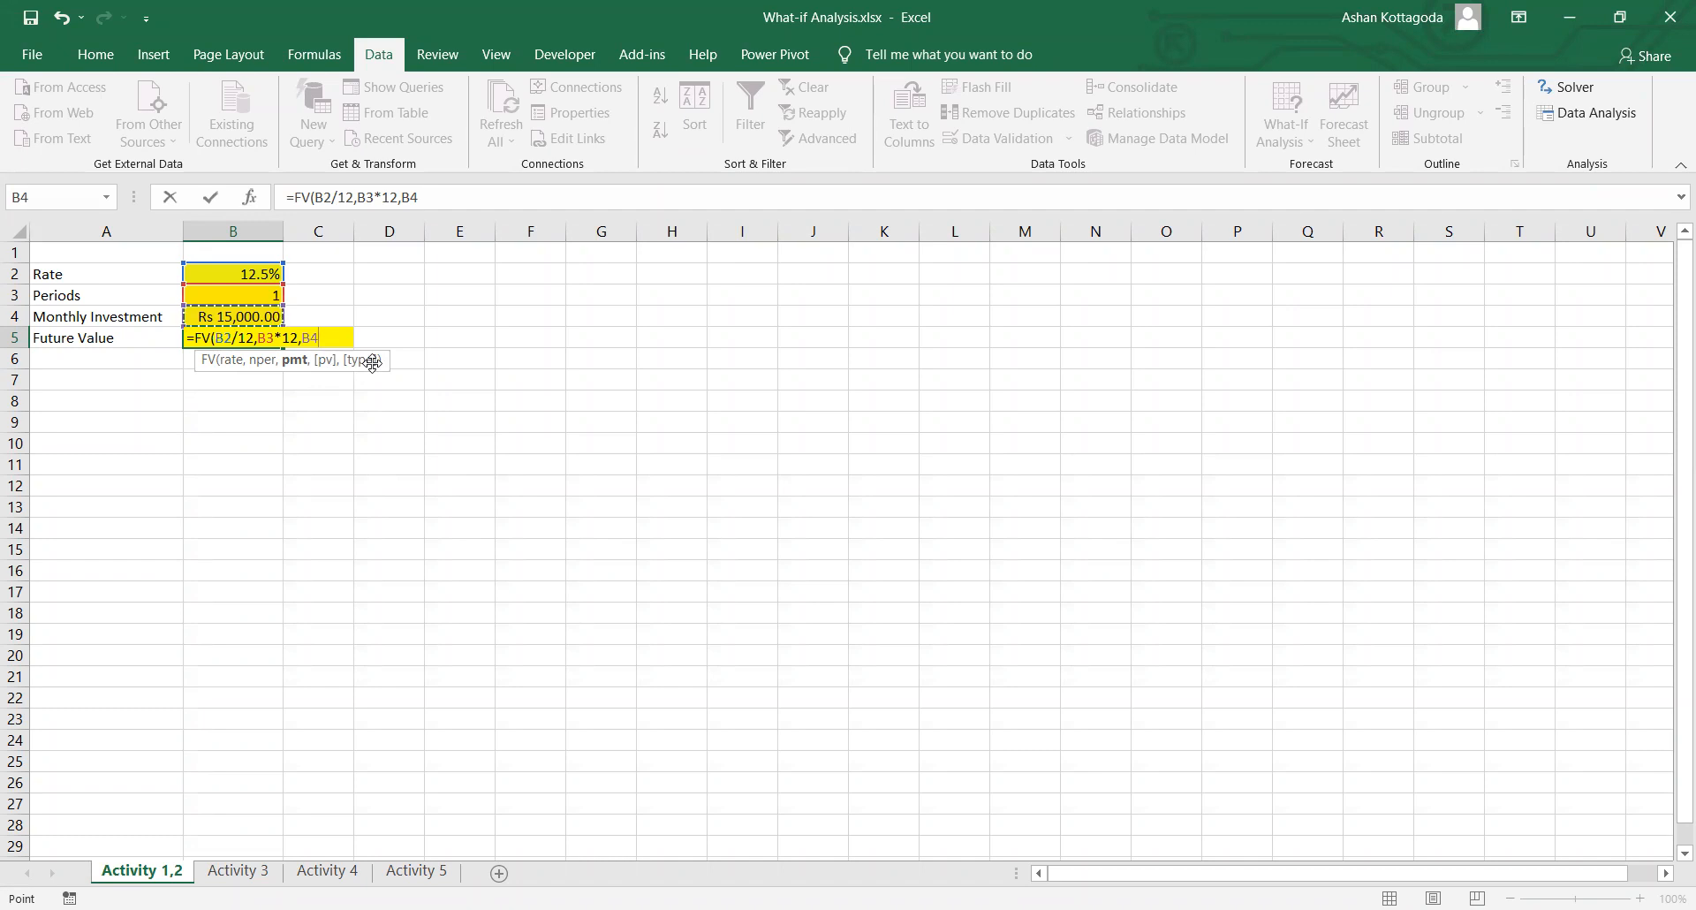
pyautogui.write(',,')
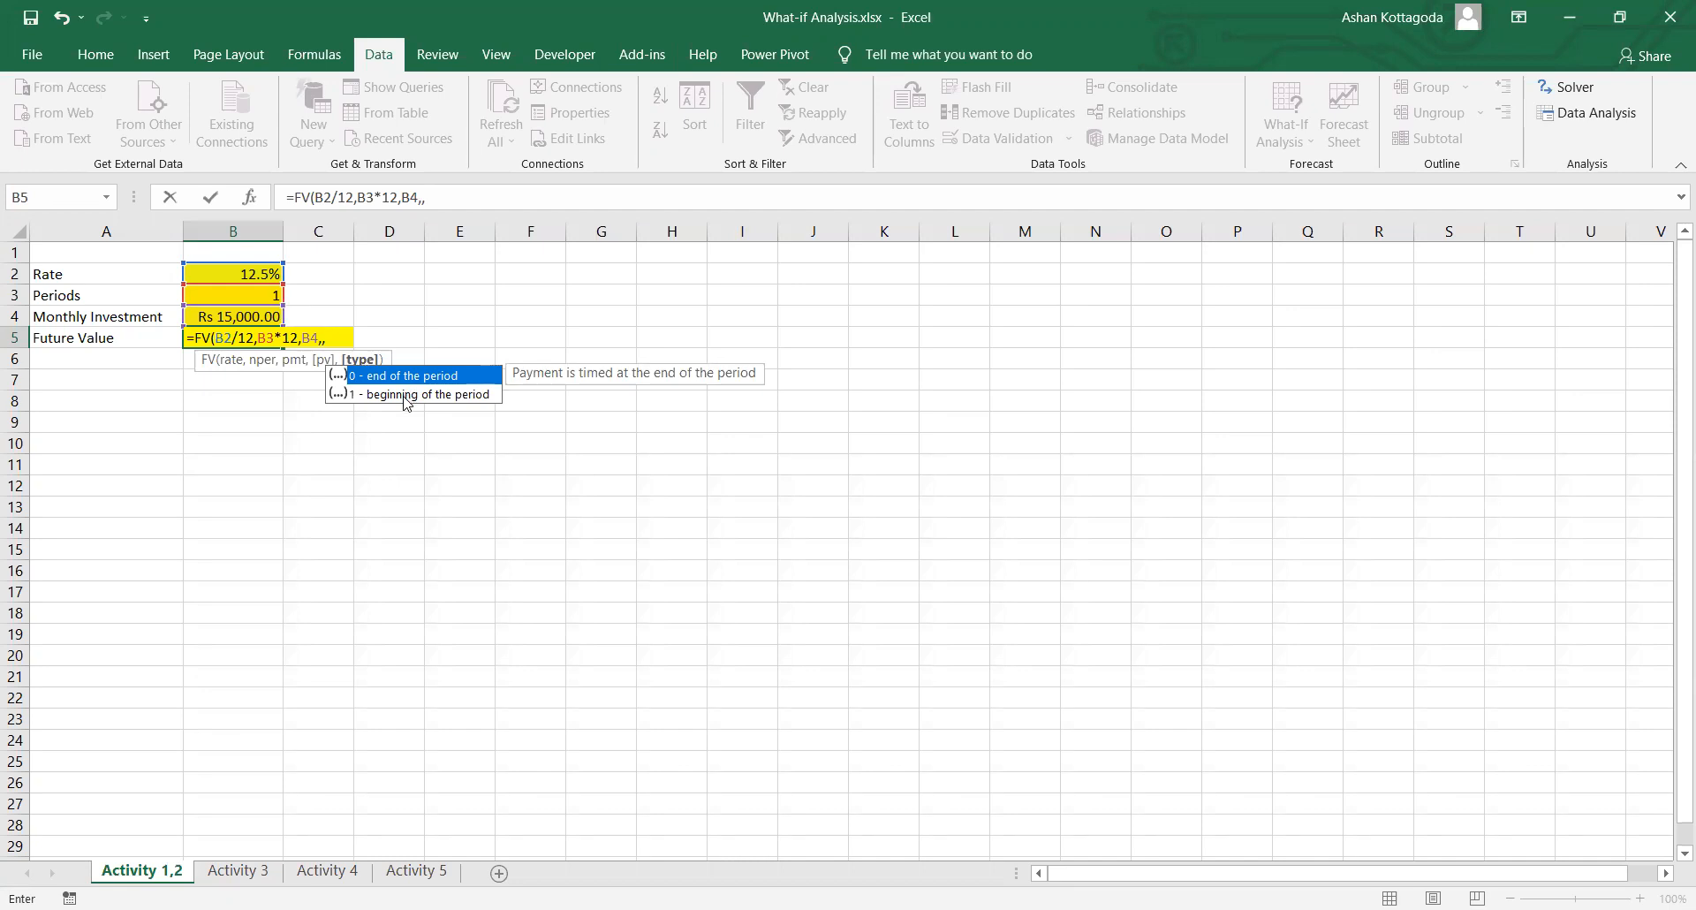
pyautogui.press('BackSpace')
pyautogui.write(',')
pyautogui.press('BackSpace')
pyautogui.press('BackSpace')
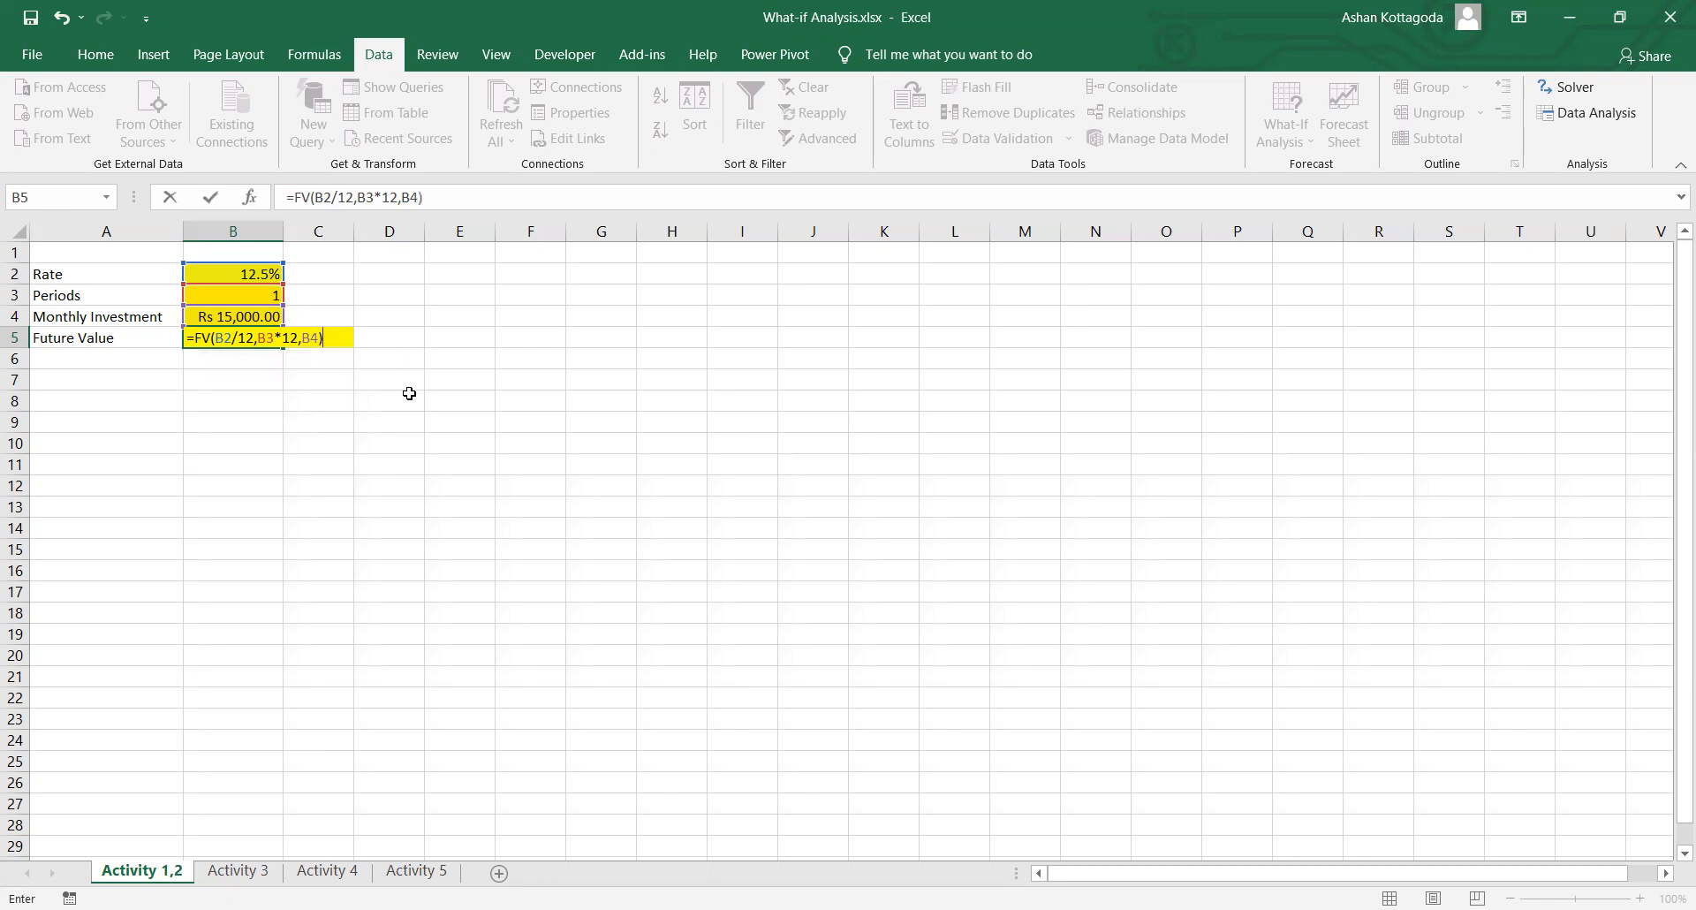
pyautogui.press('Return')
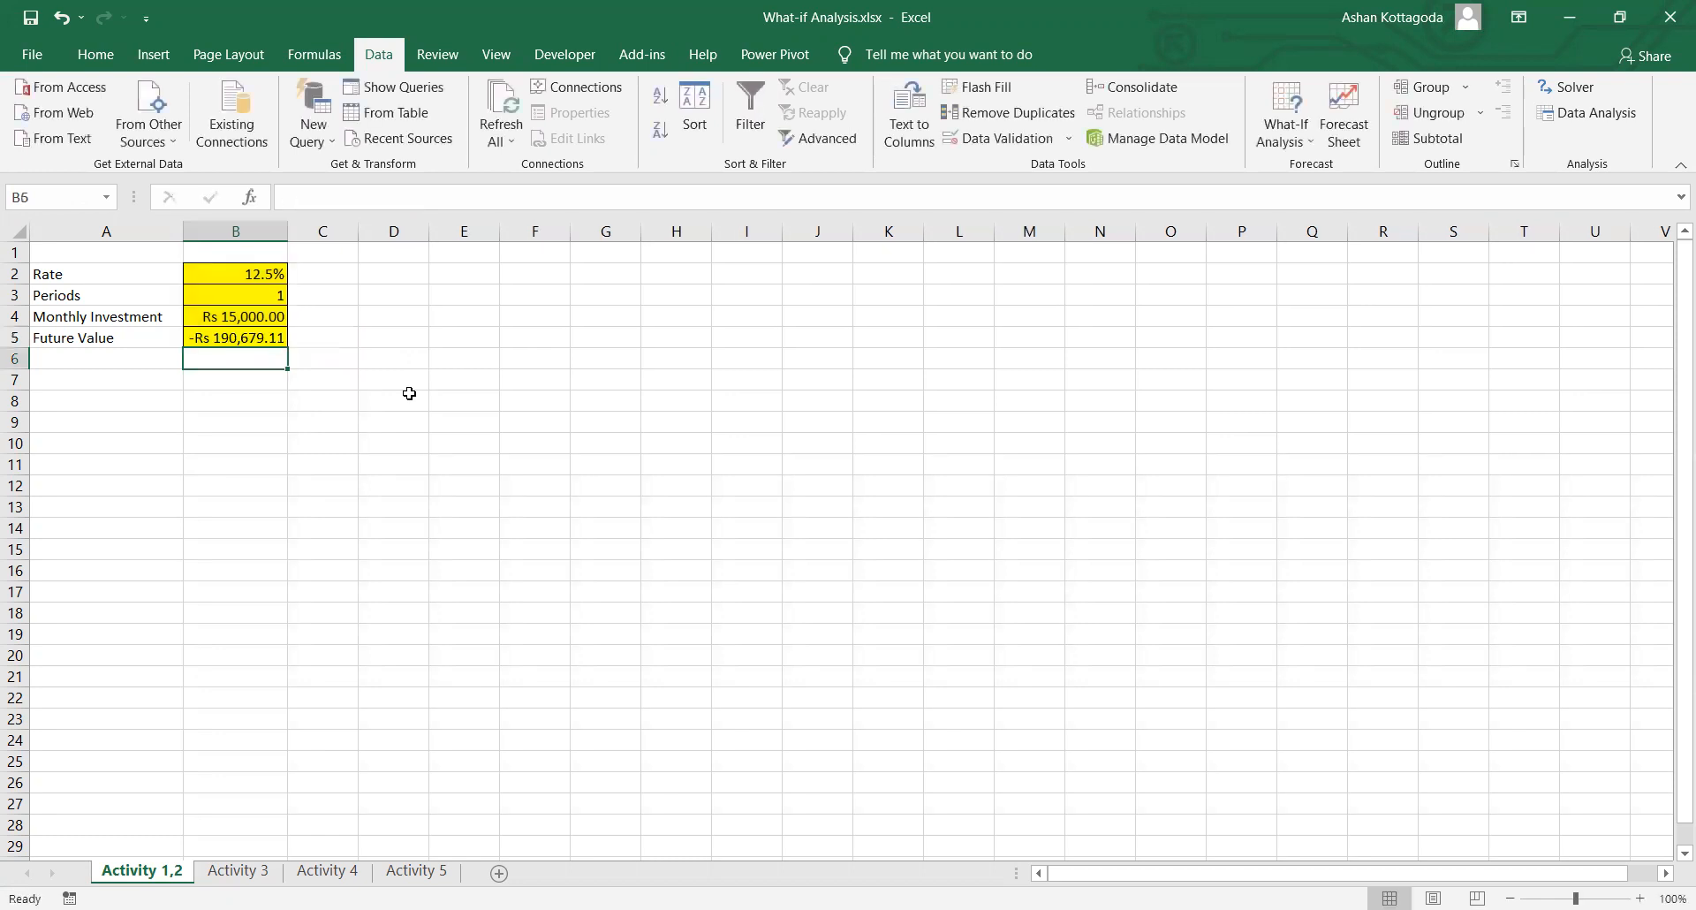
# Step: Multiply the whole FV formula in B5 by -1
pyautogui.click(218, 338)
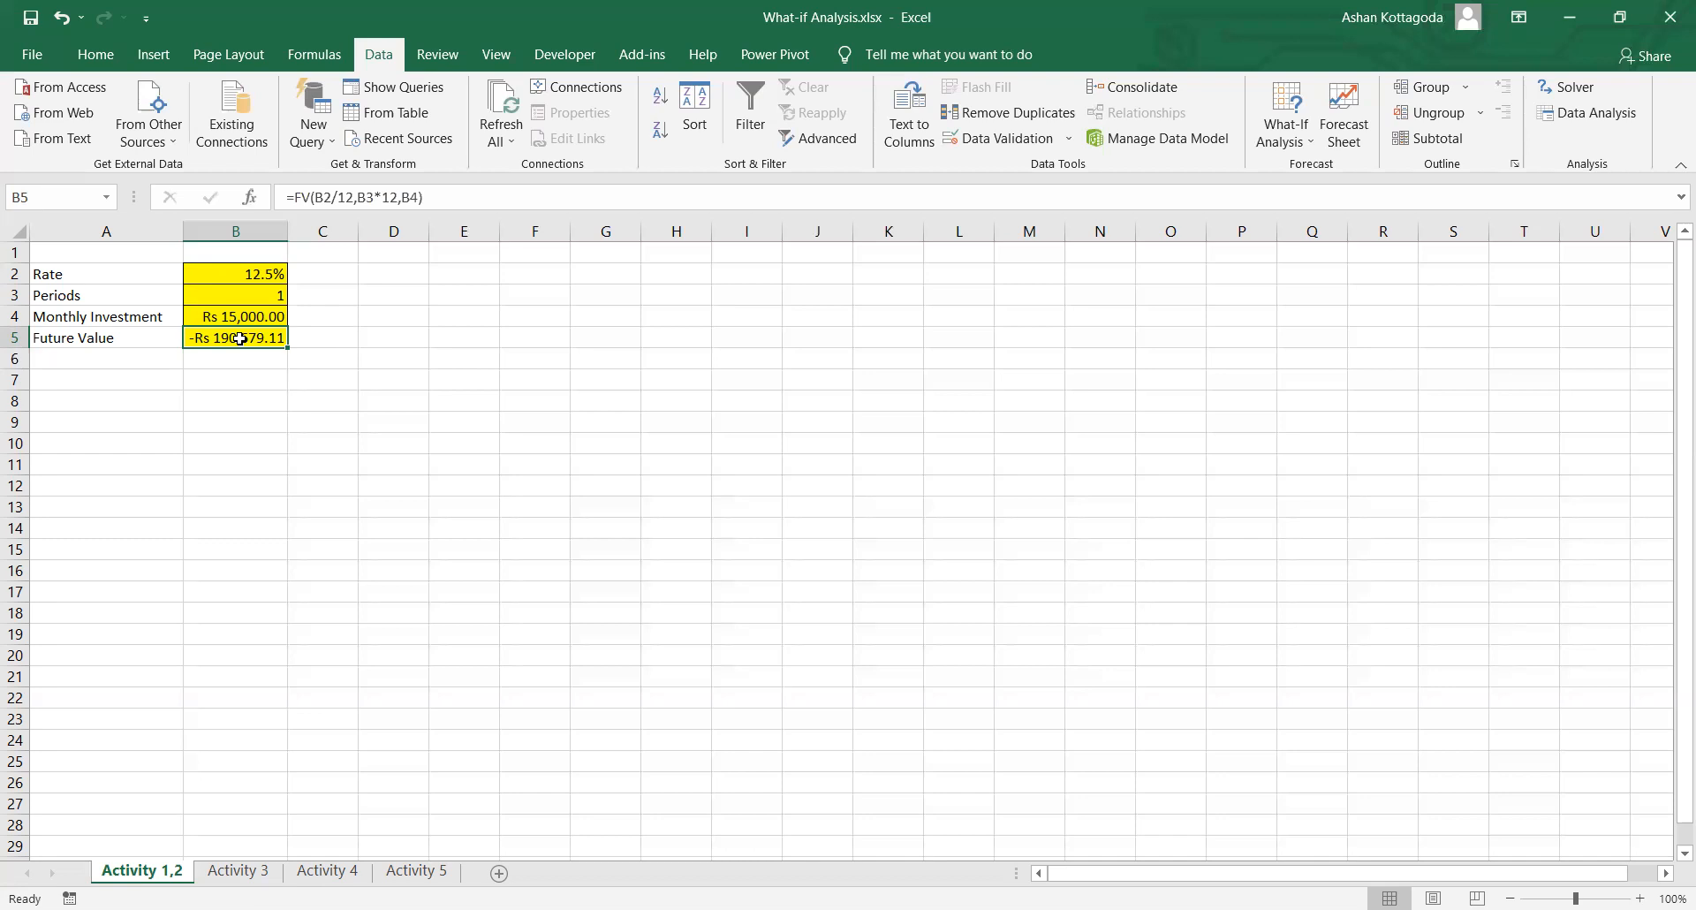
pyautogui.click(440, 193)
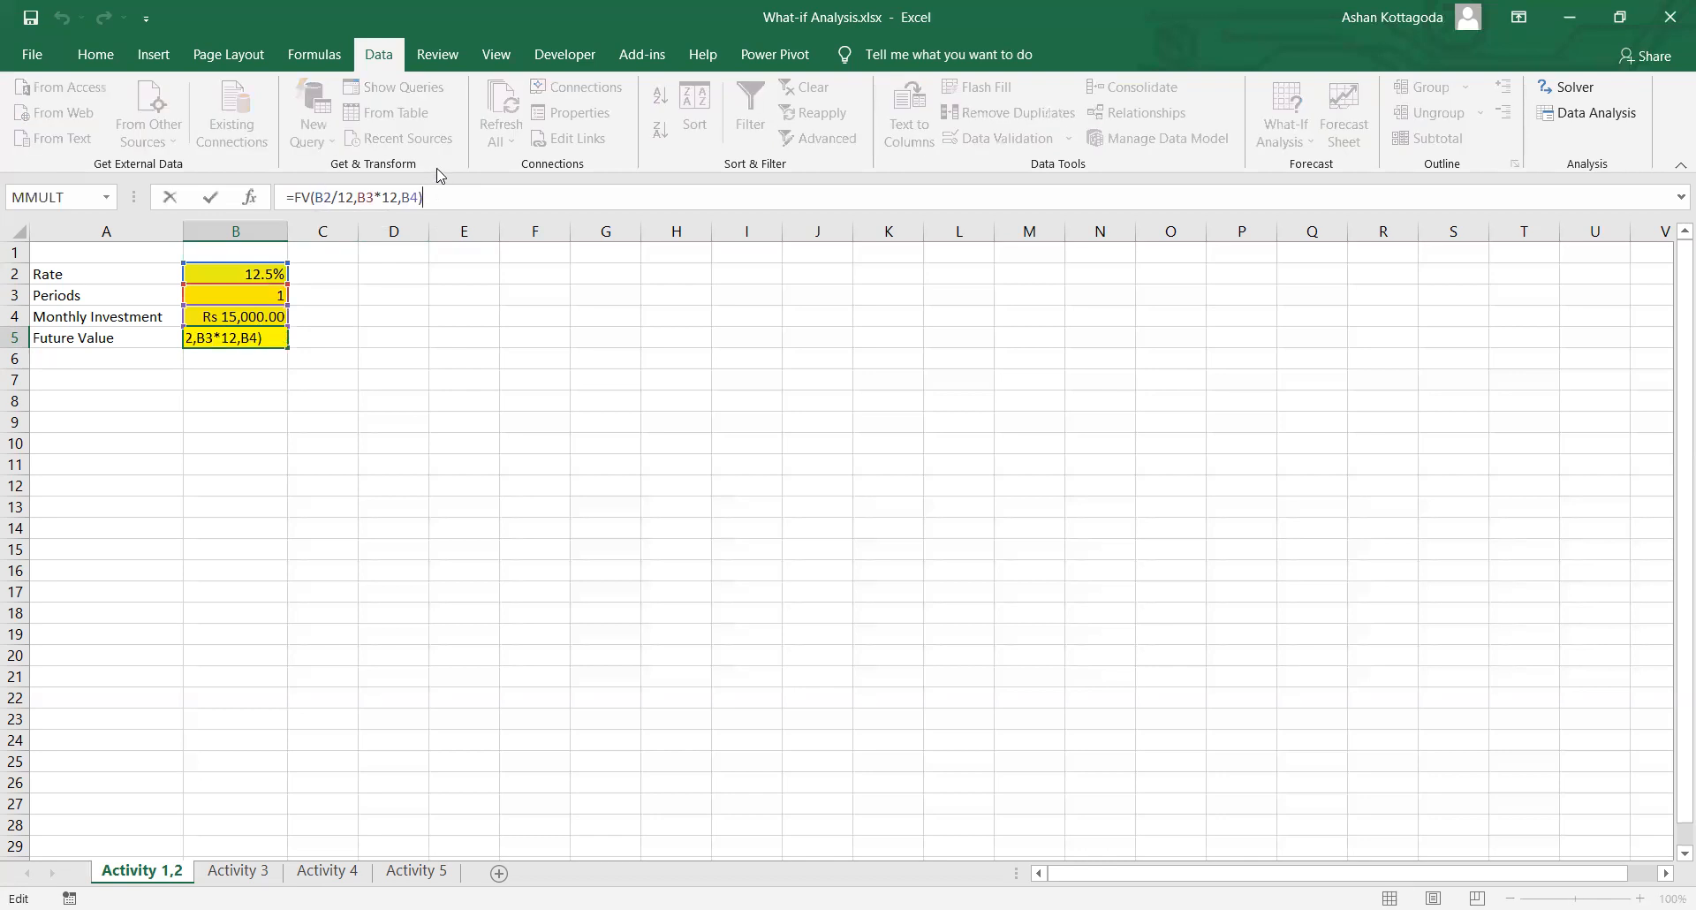
pyautogui.write('*-1')
pyautogui.press('Return')
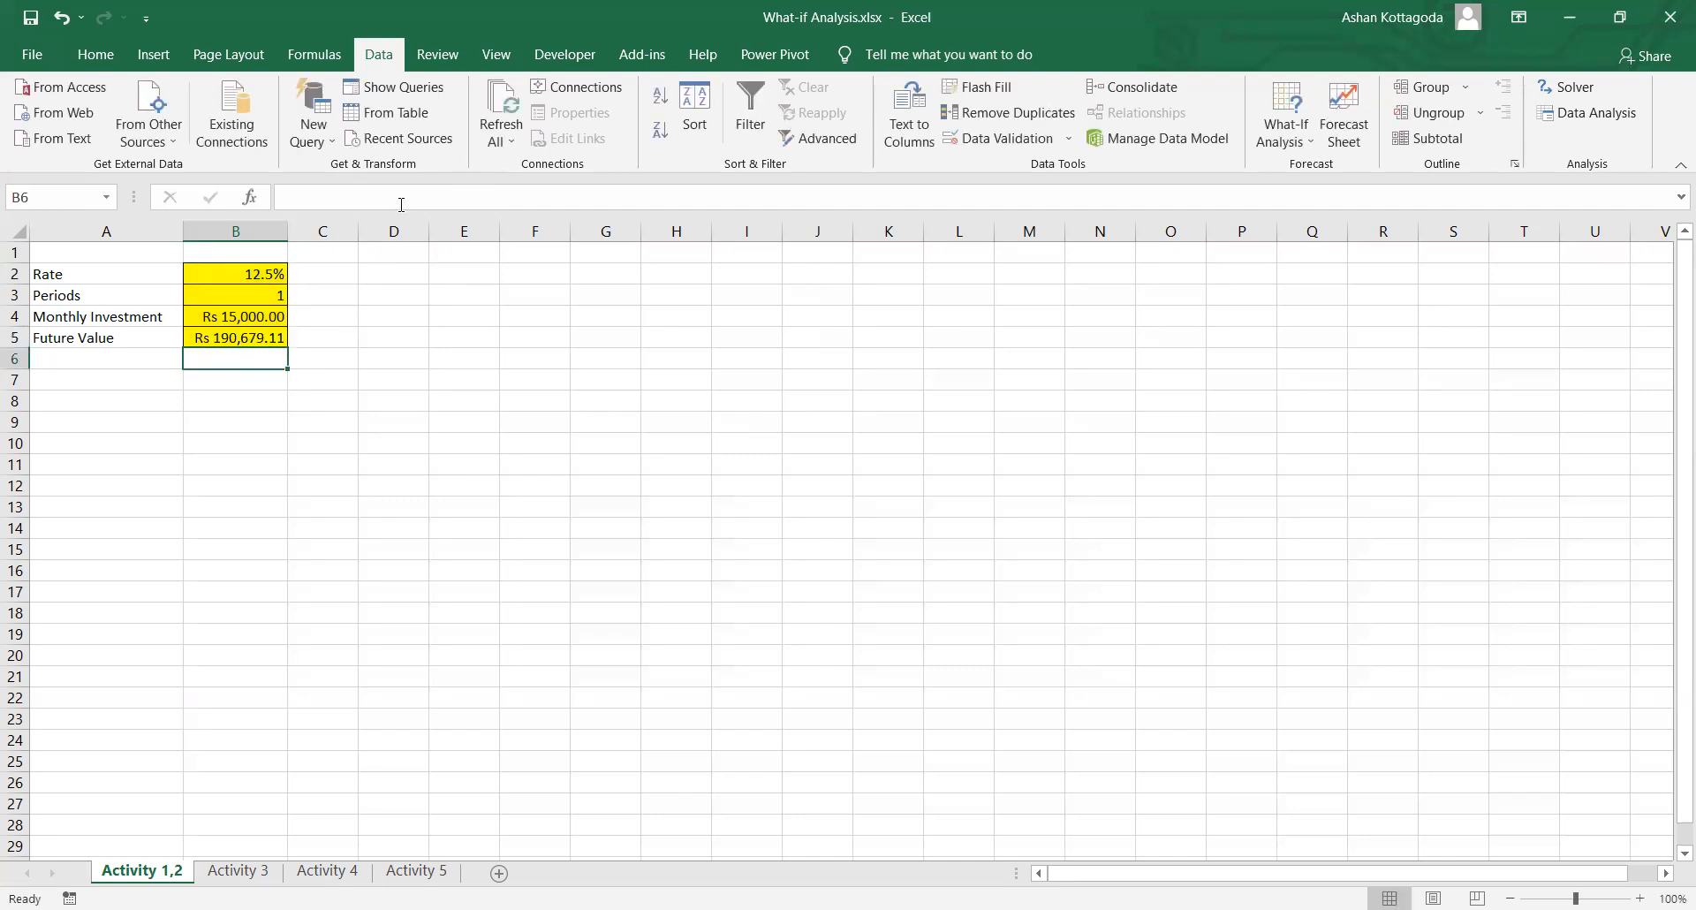
pyautogui.click(231, 341)
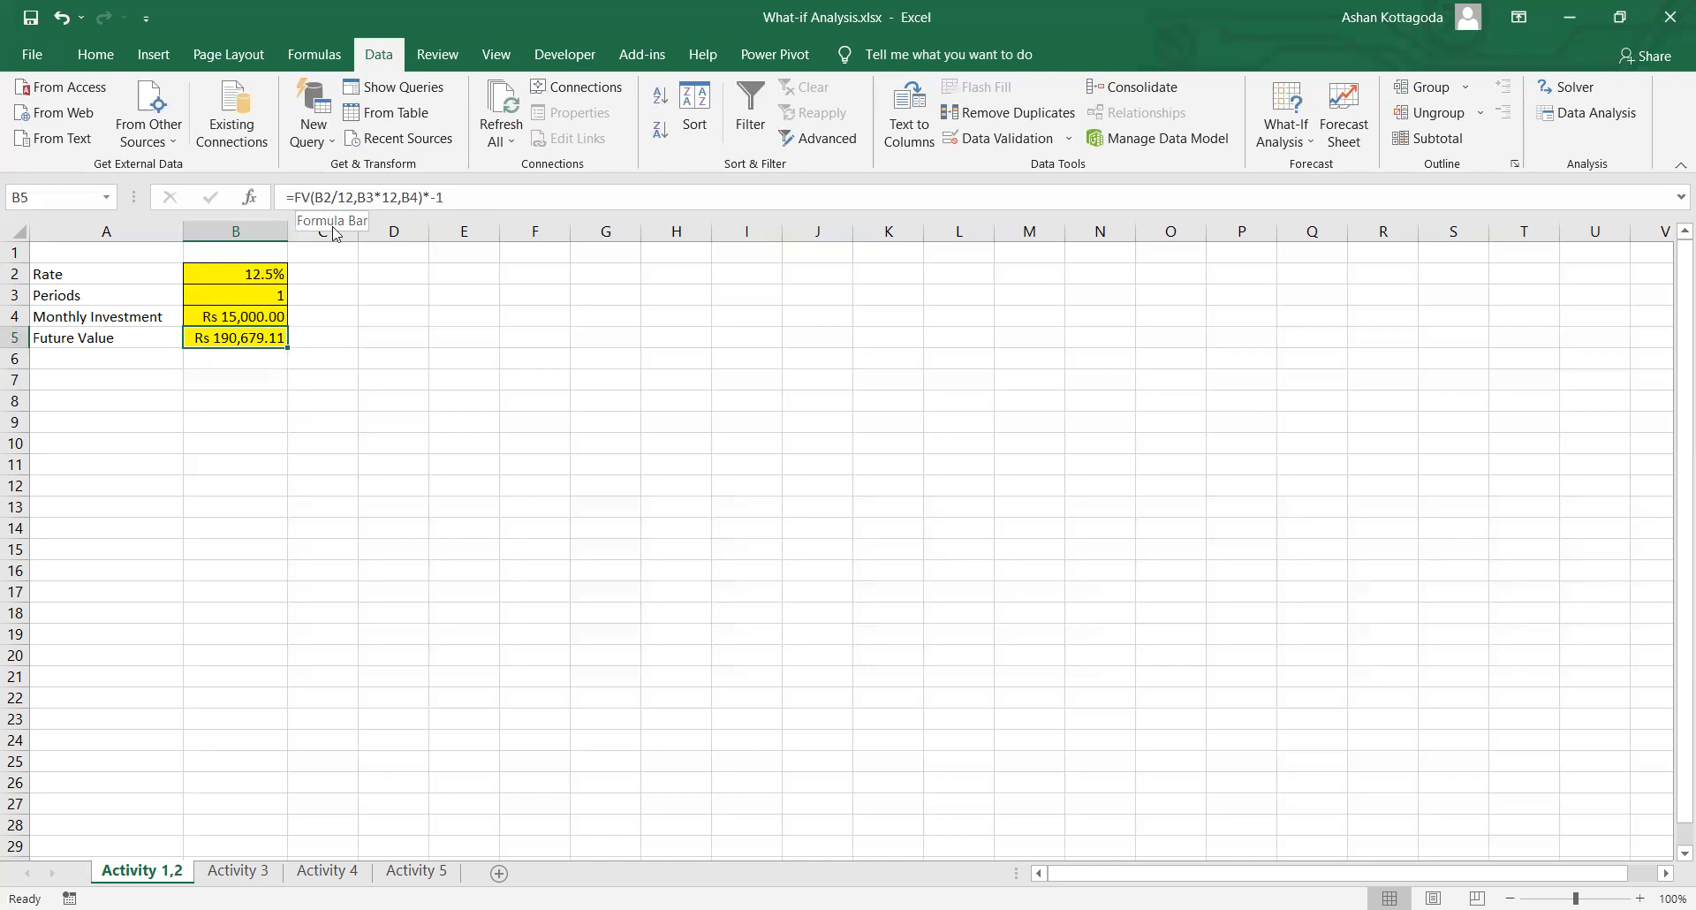
pyautogui.click(234, 338)
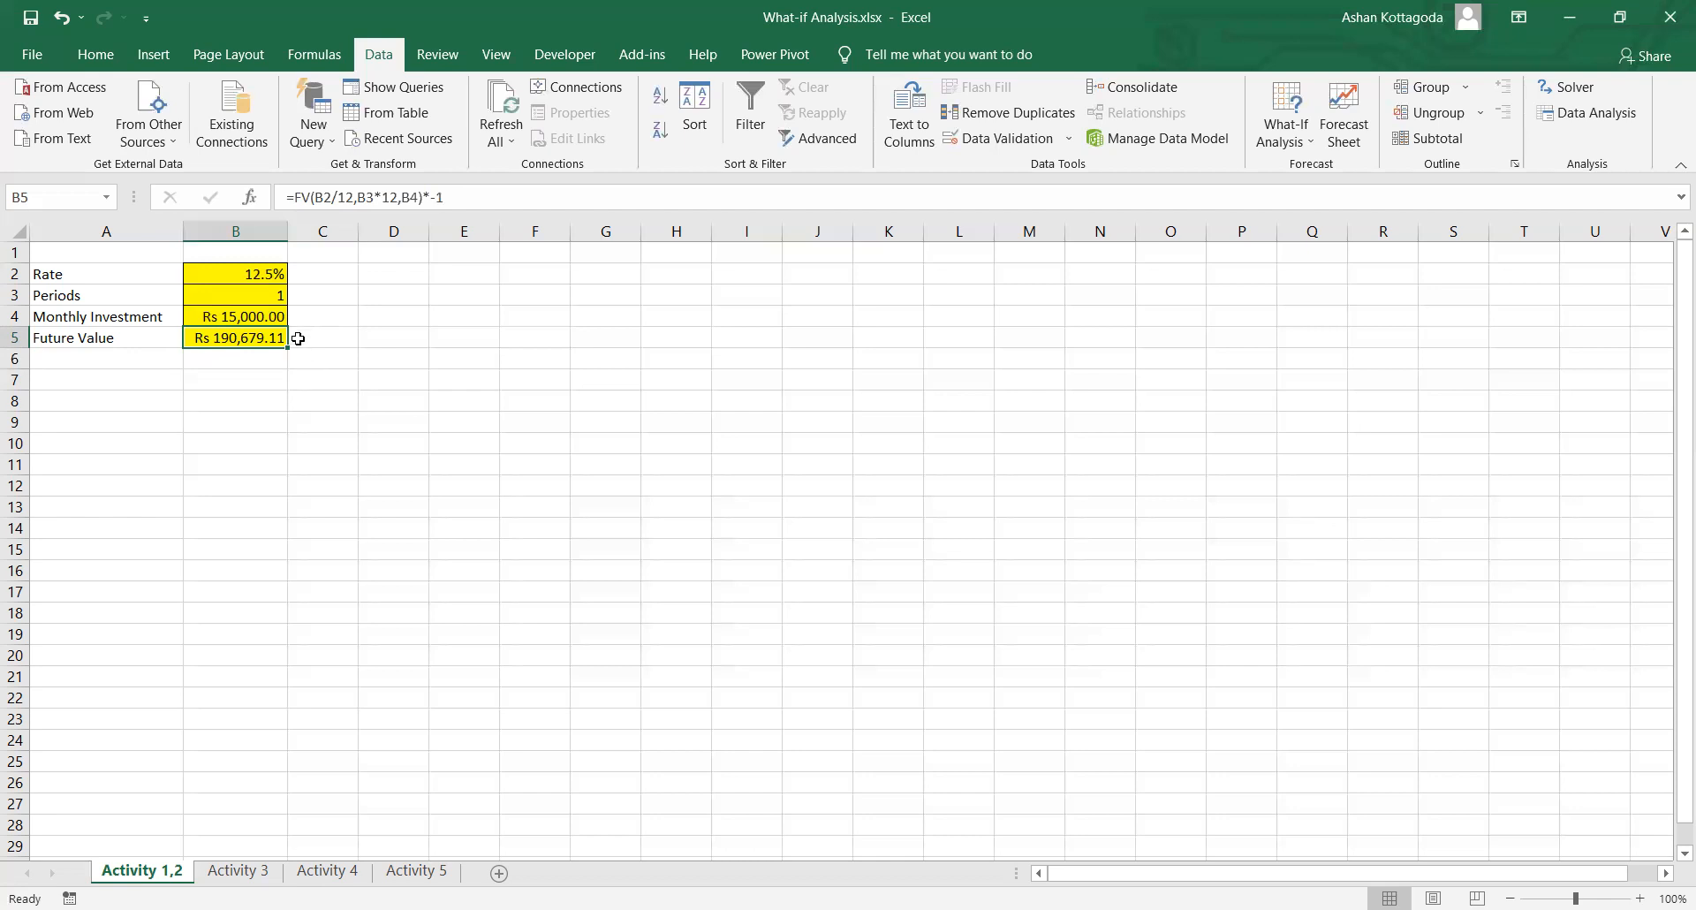
pyautogui.click(269, 317)
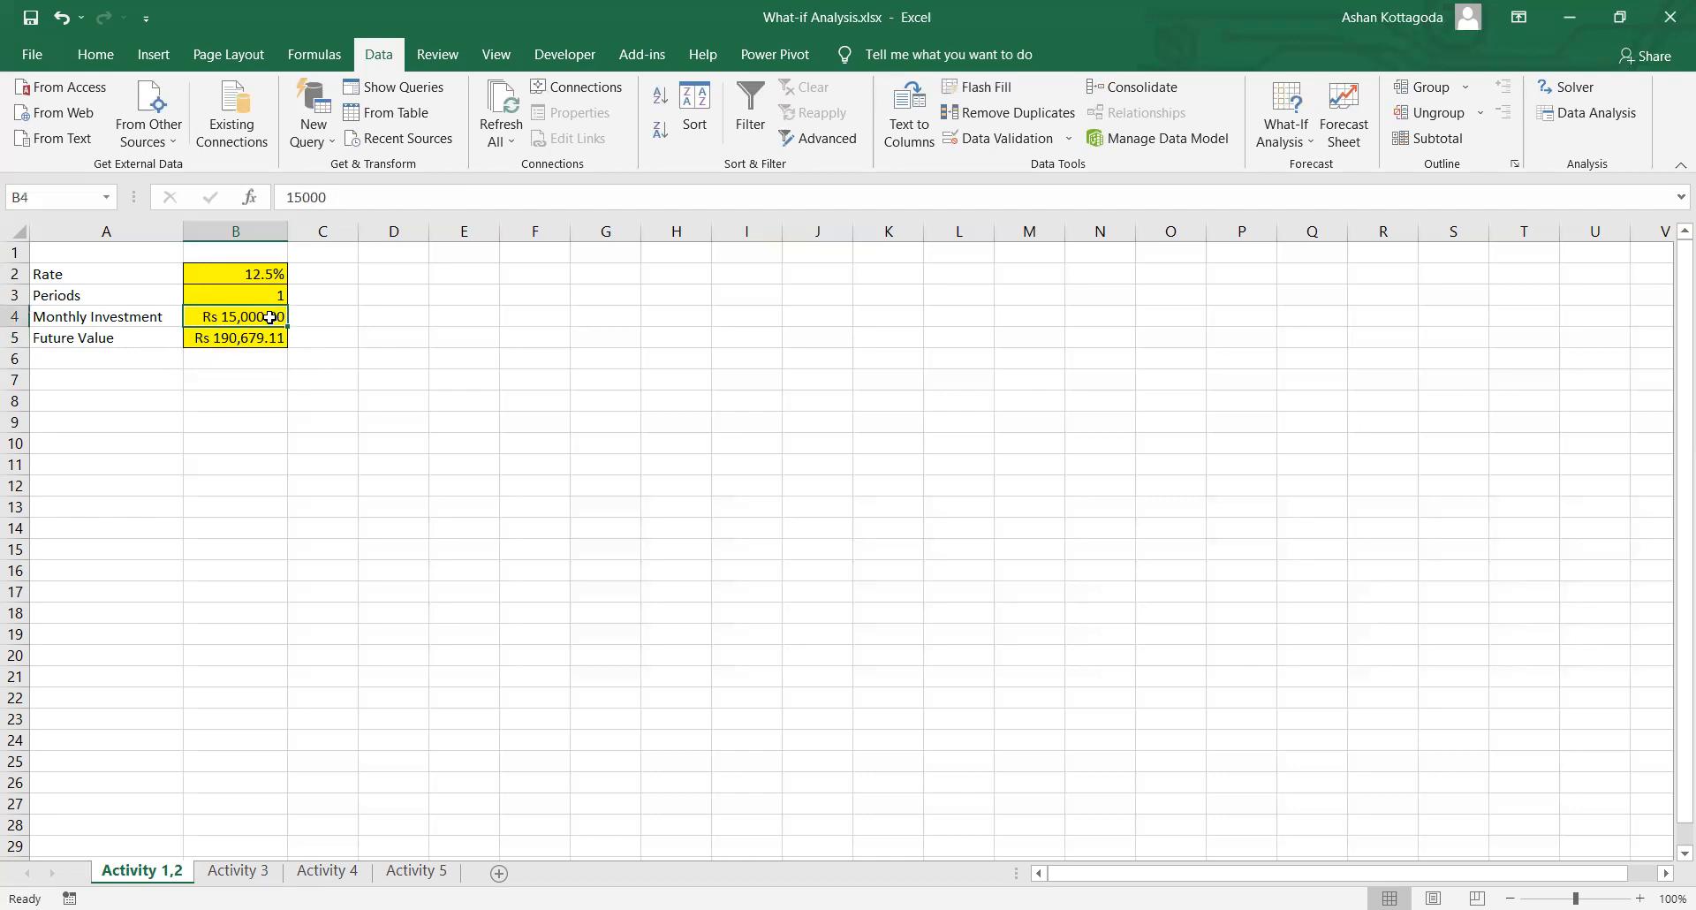
# Step: Move the -1 multiplier inside the Future Value formula so it applies to the payment argument, giving =FV(B2/12,B3*12,B4*-1)
pyautogui.click(265, 337)
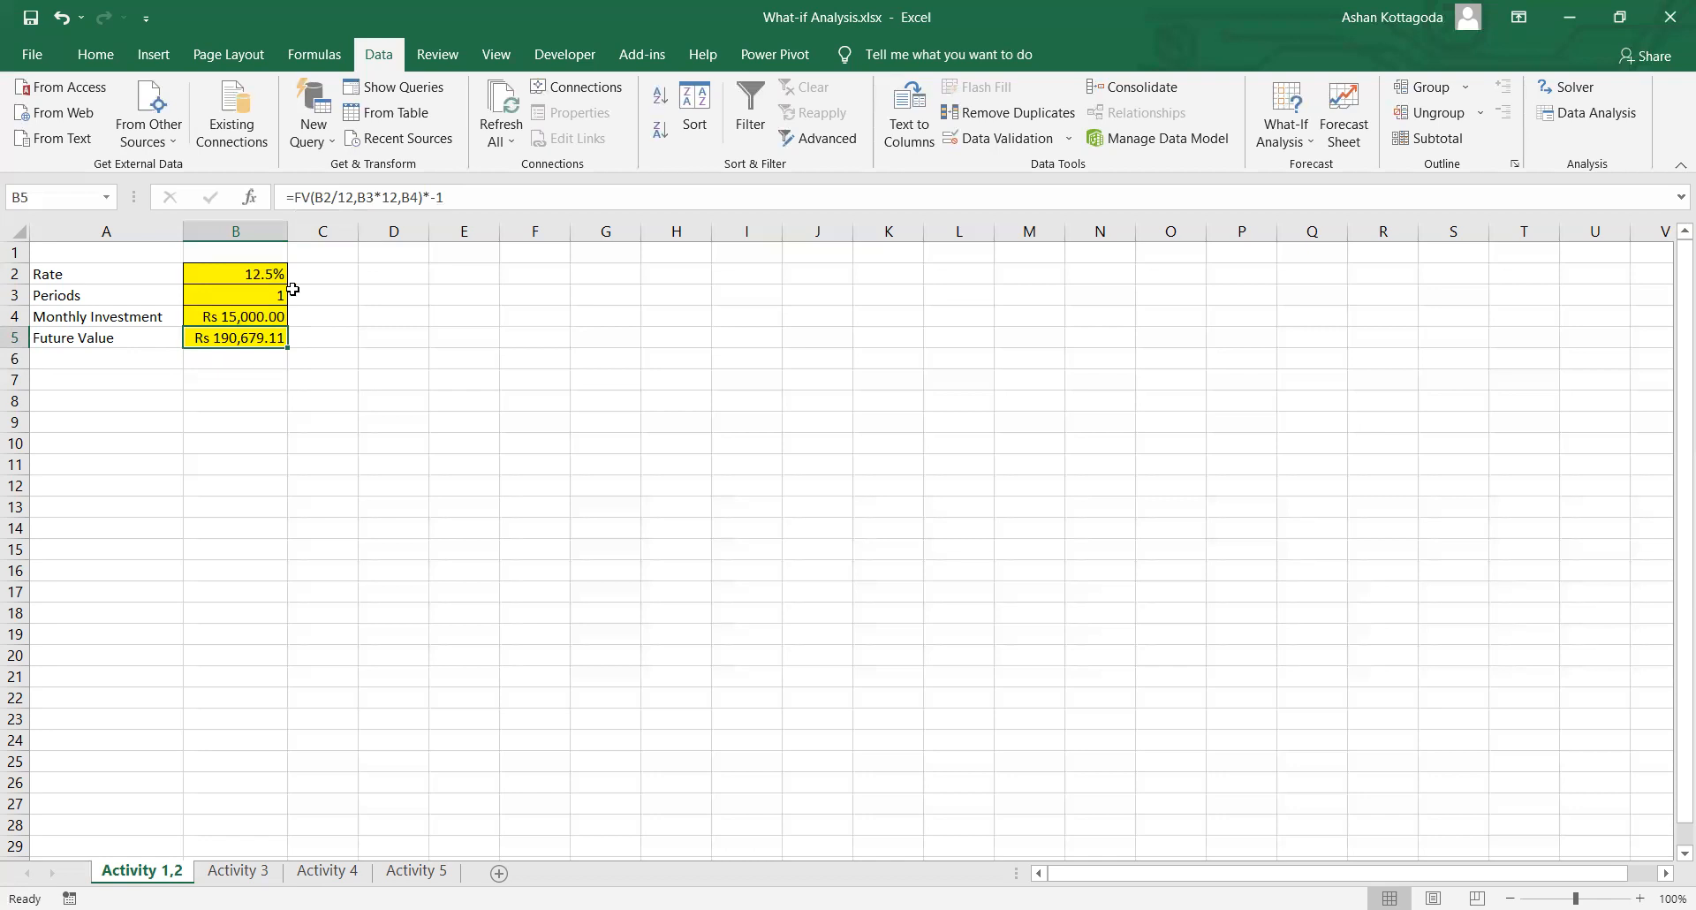
pyautogui.click(443, 196)
pyautogui.press('BackSpace')
pyautogui.press('BackSpace')
pyautogui.press('BackSpace')
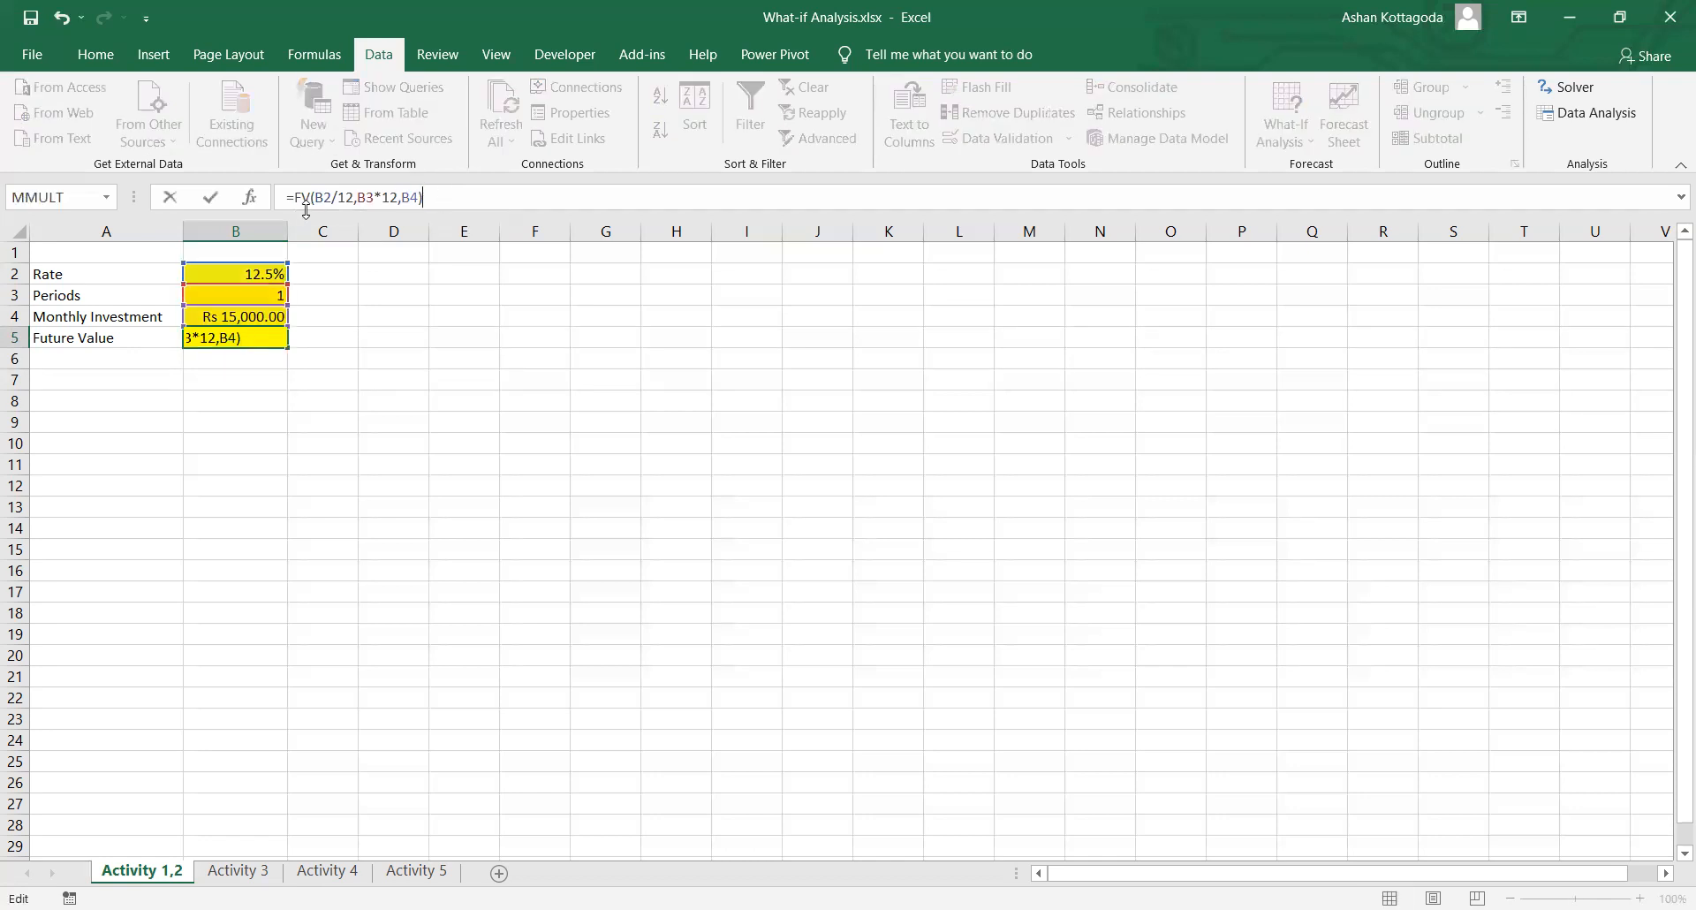
pyautogui.click(417, 197)
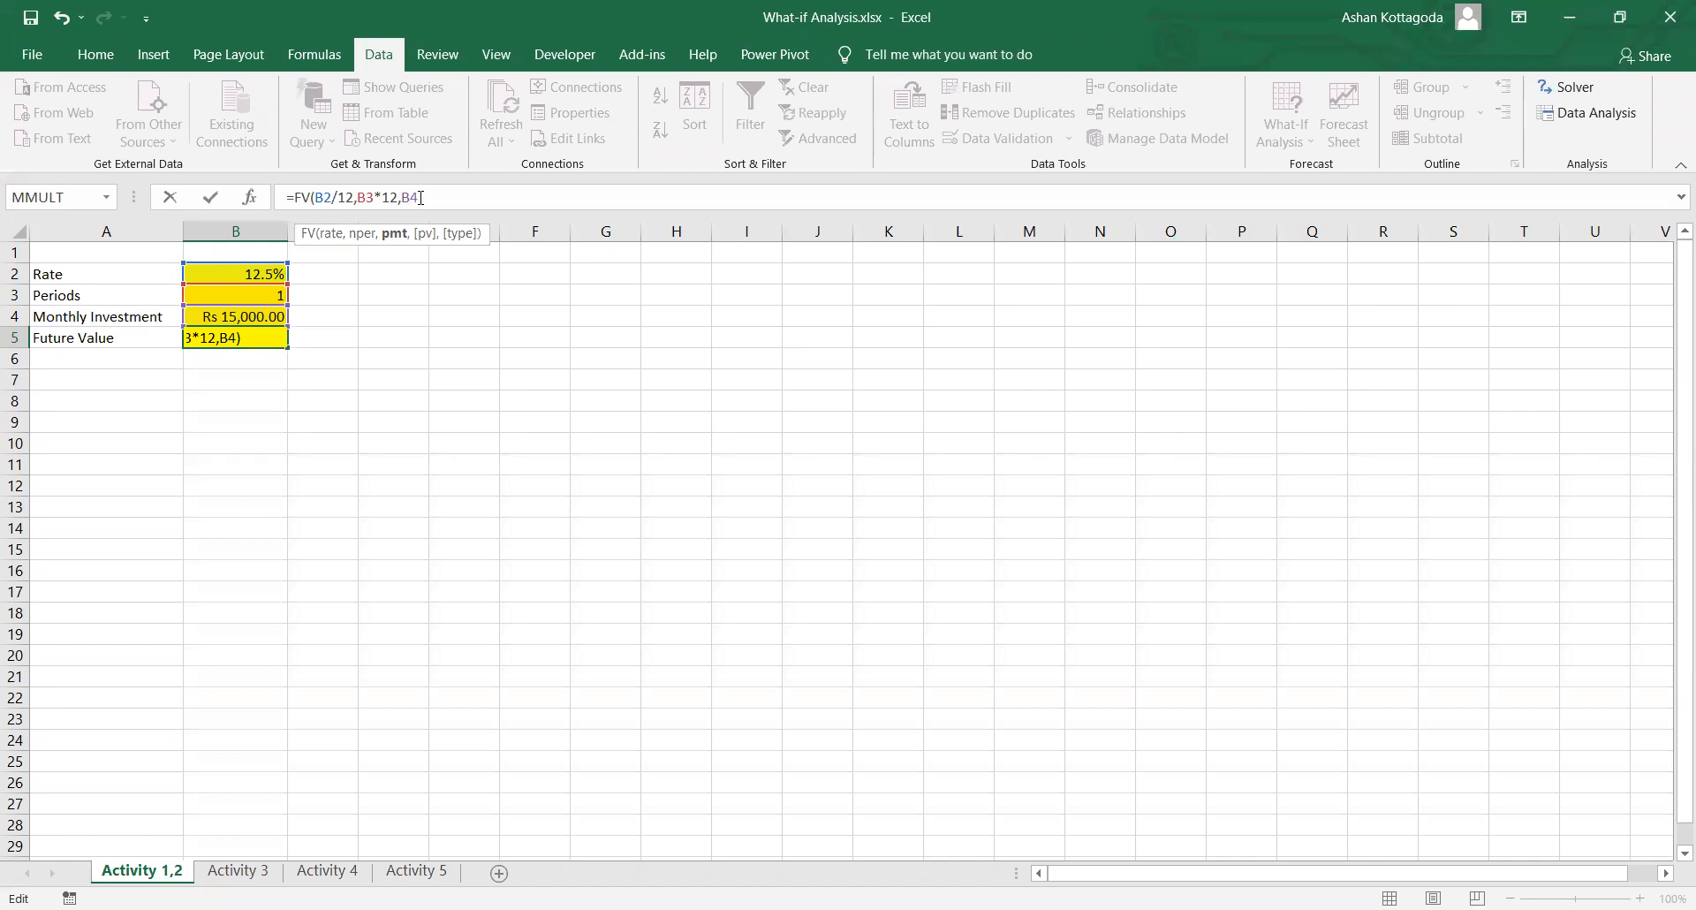
pyautogui.write('*-1')
pyautogui.hotkey('ctrl', 'Return')
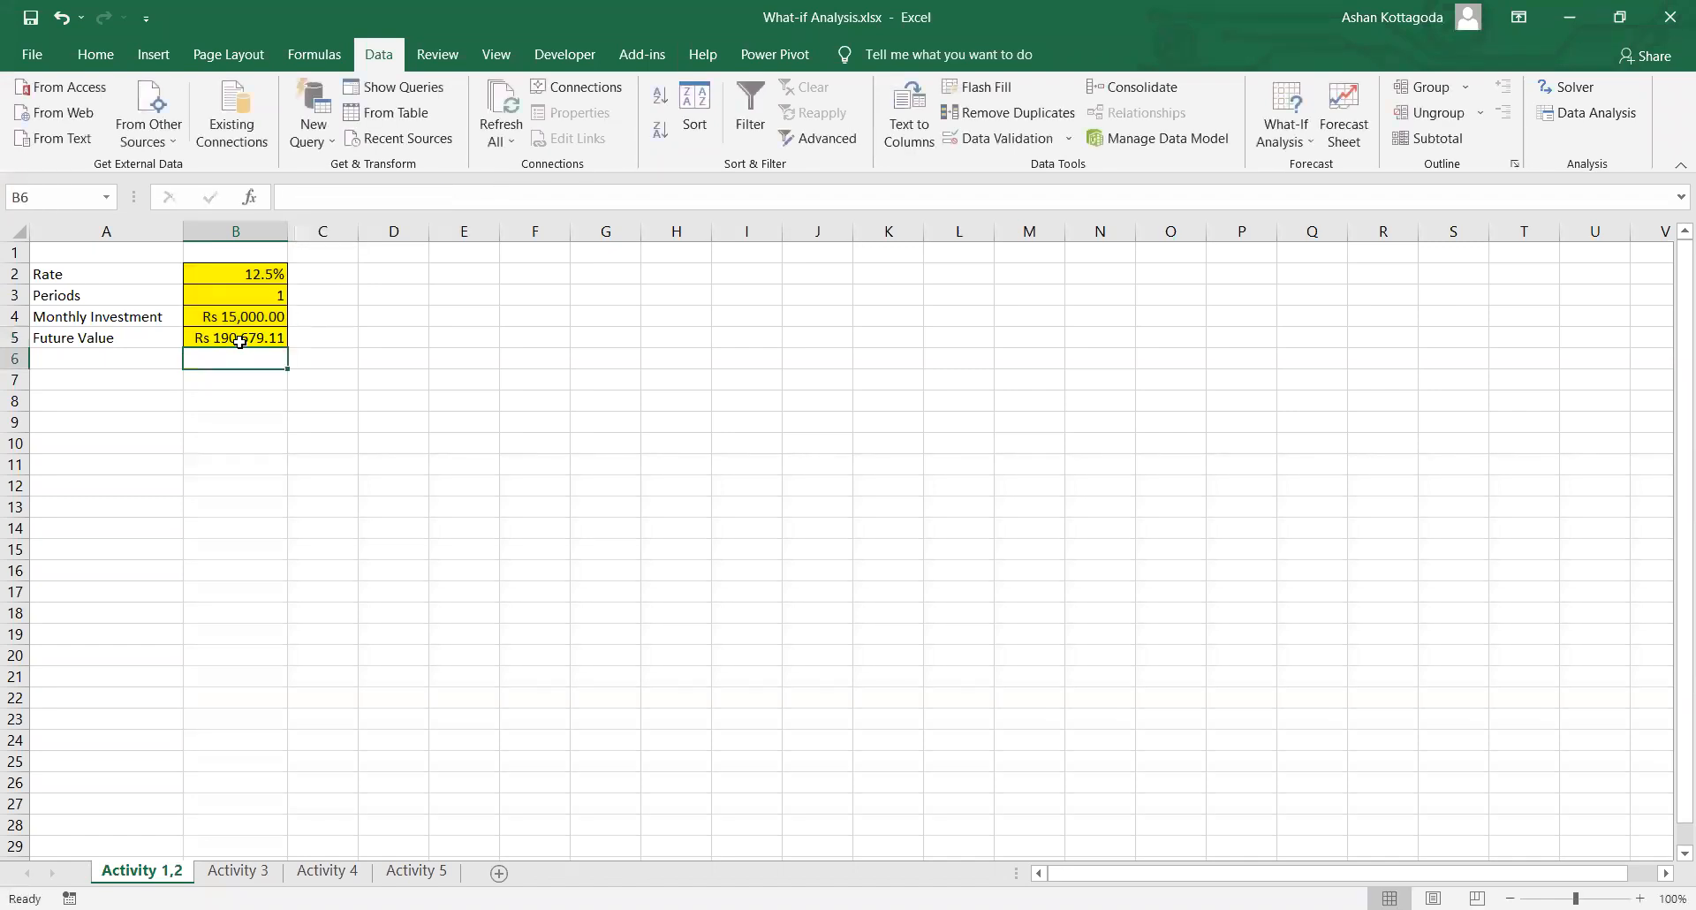
# Step: Move the -1 multiplier outside the FV function in B5, giving =FV(B2/12,B3*12,B4)*-1
pyautogui.click(440, 198)
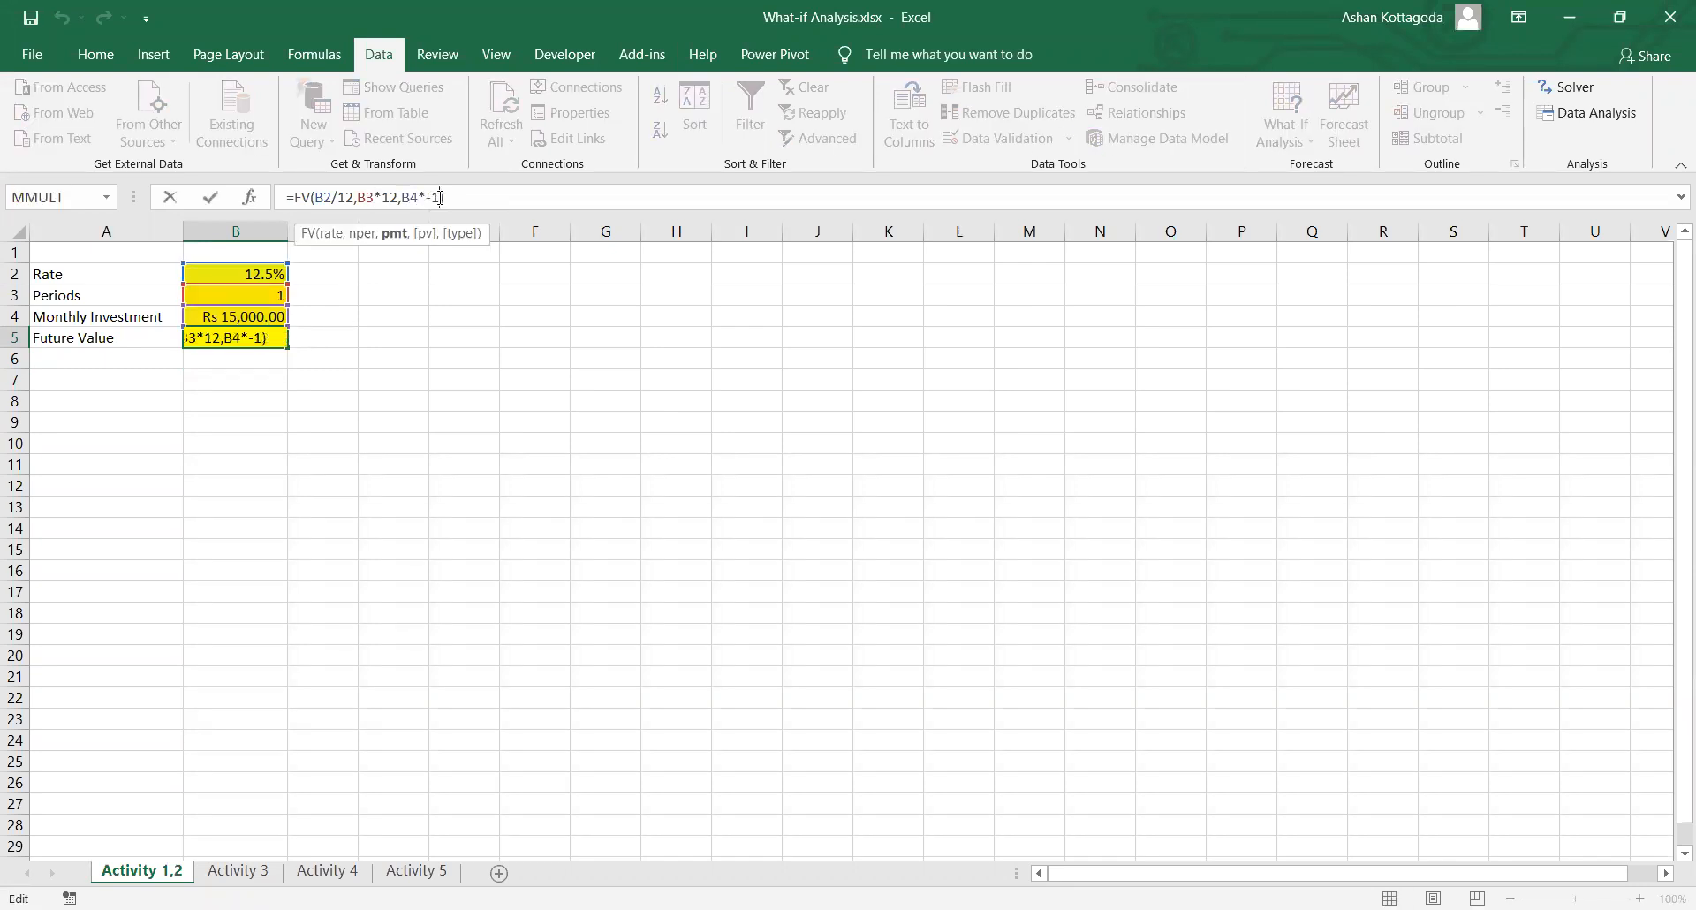
pyautogui.press('BackSpace')
pyautogui.press('BackSpace')
pyautogui.press('BackSpace')
pyautogui.click(502, 196)
pyautogui.write('*-1')
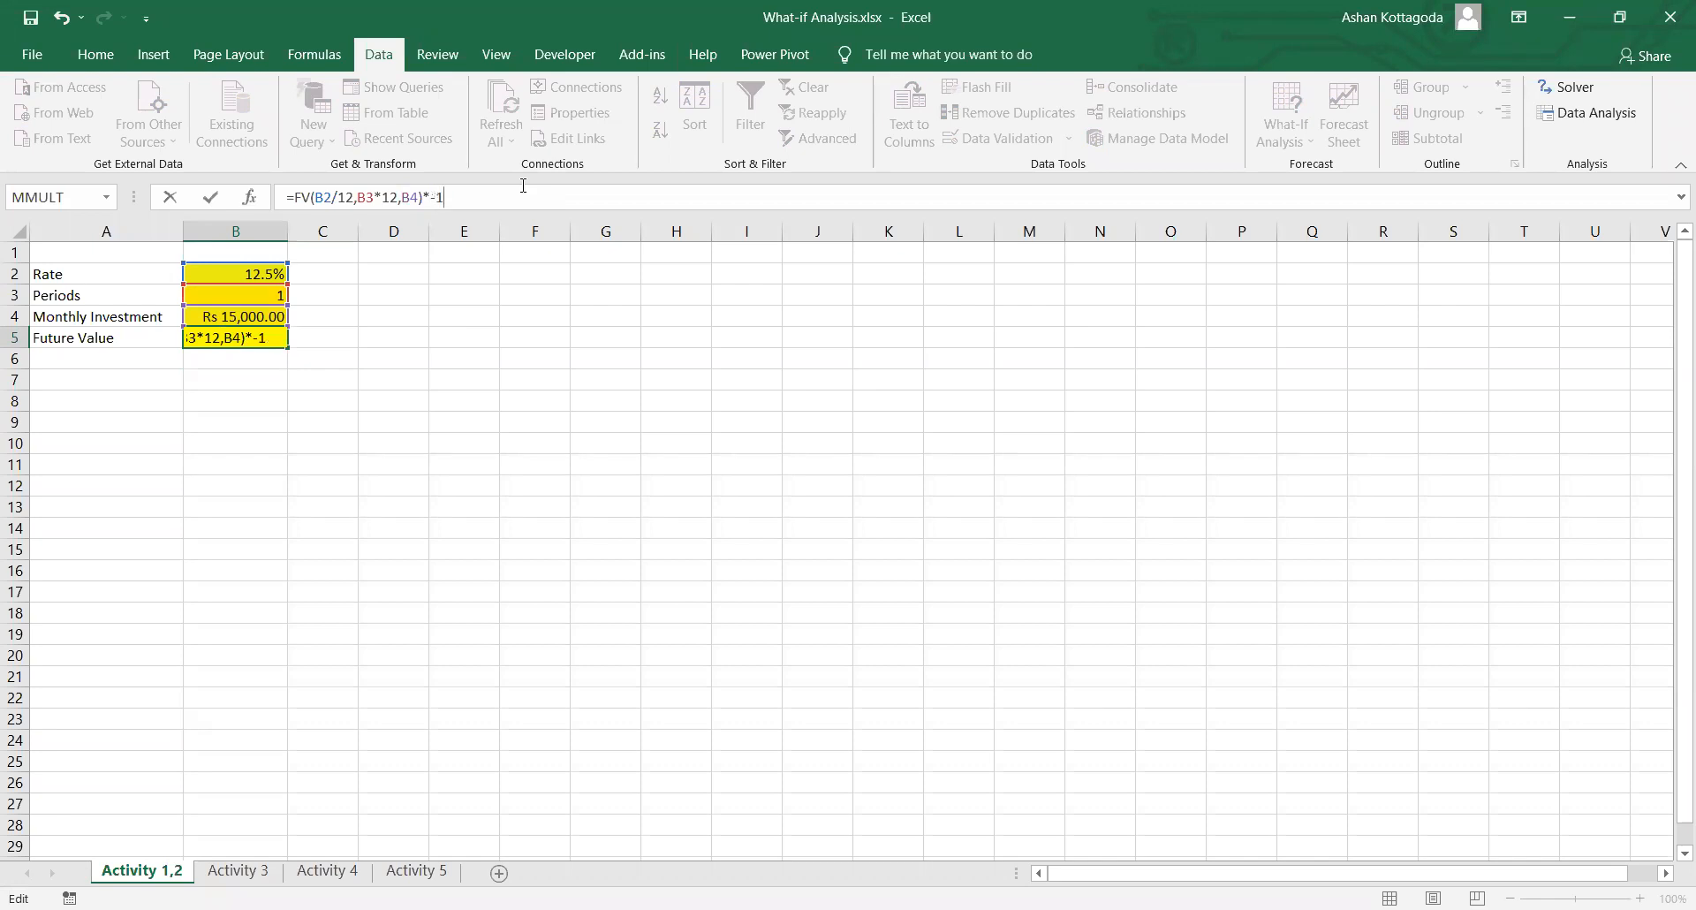
pyautogui.press('Return')
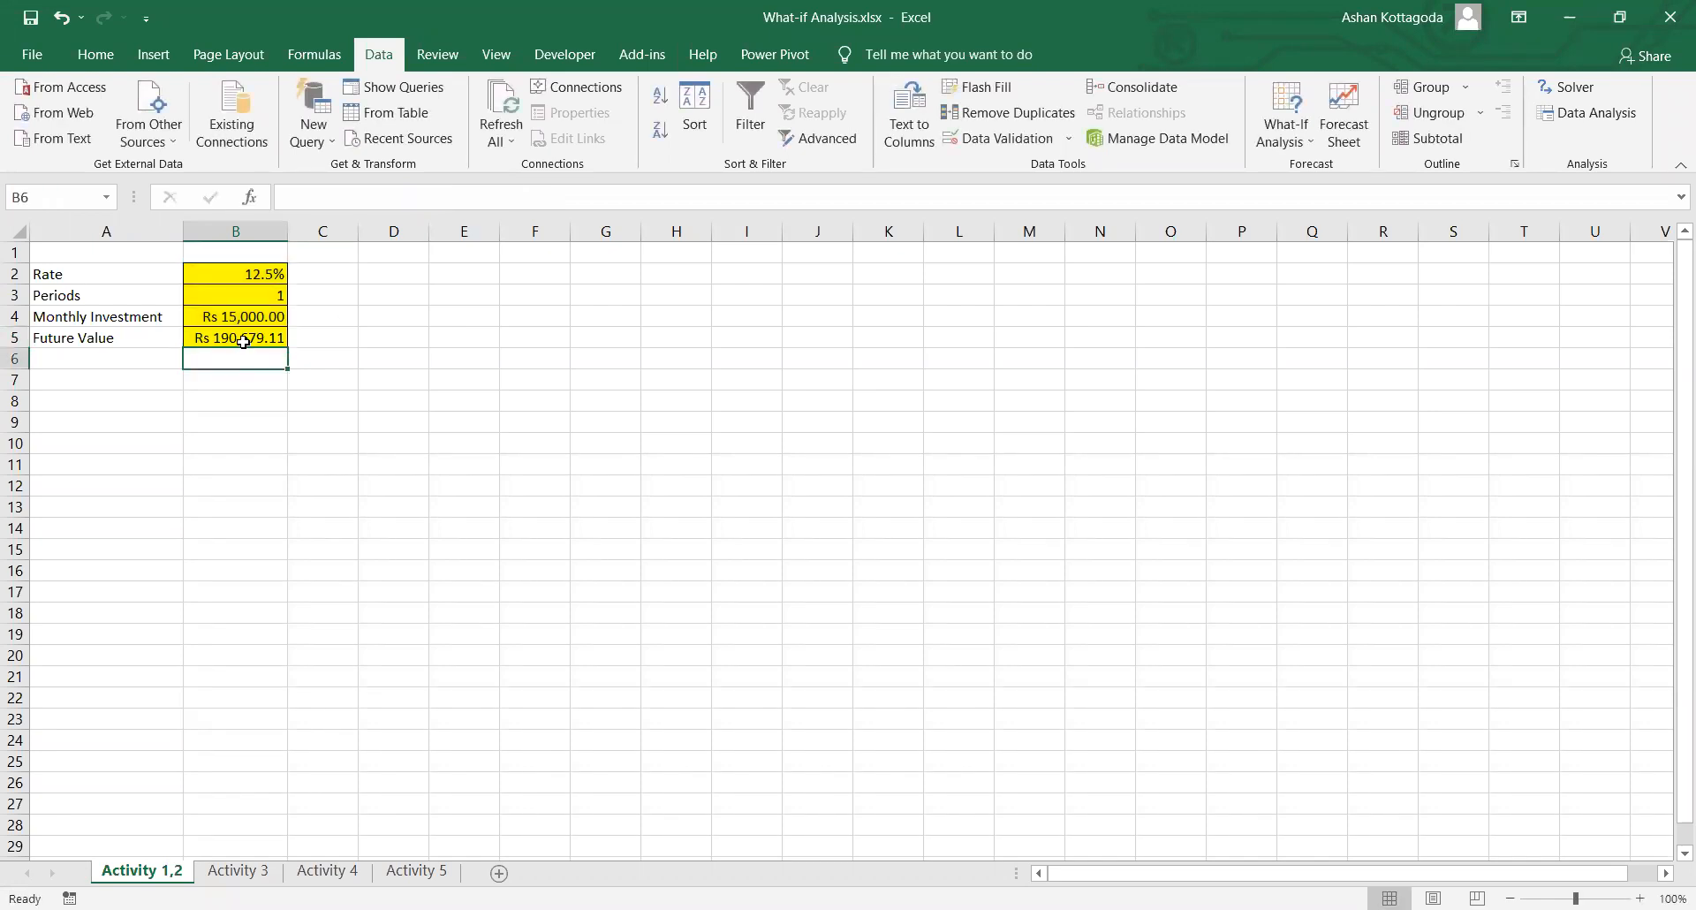
pyautogui.press('Up')
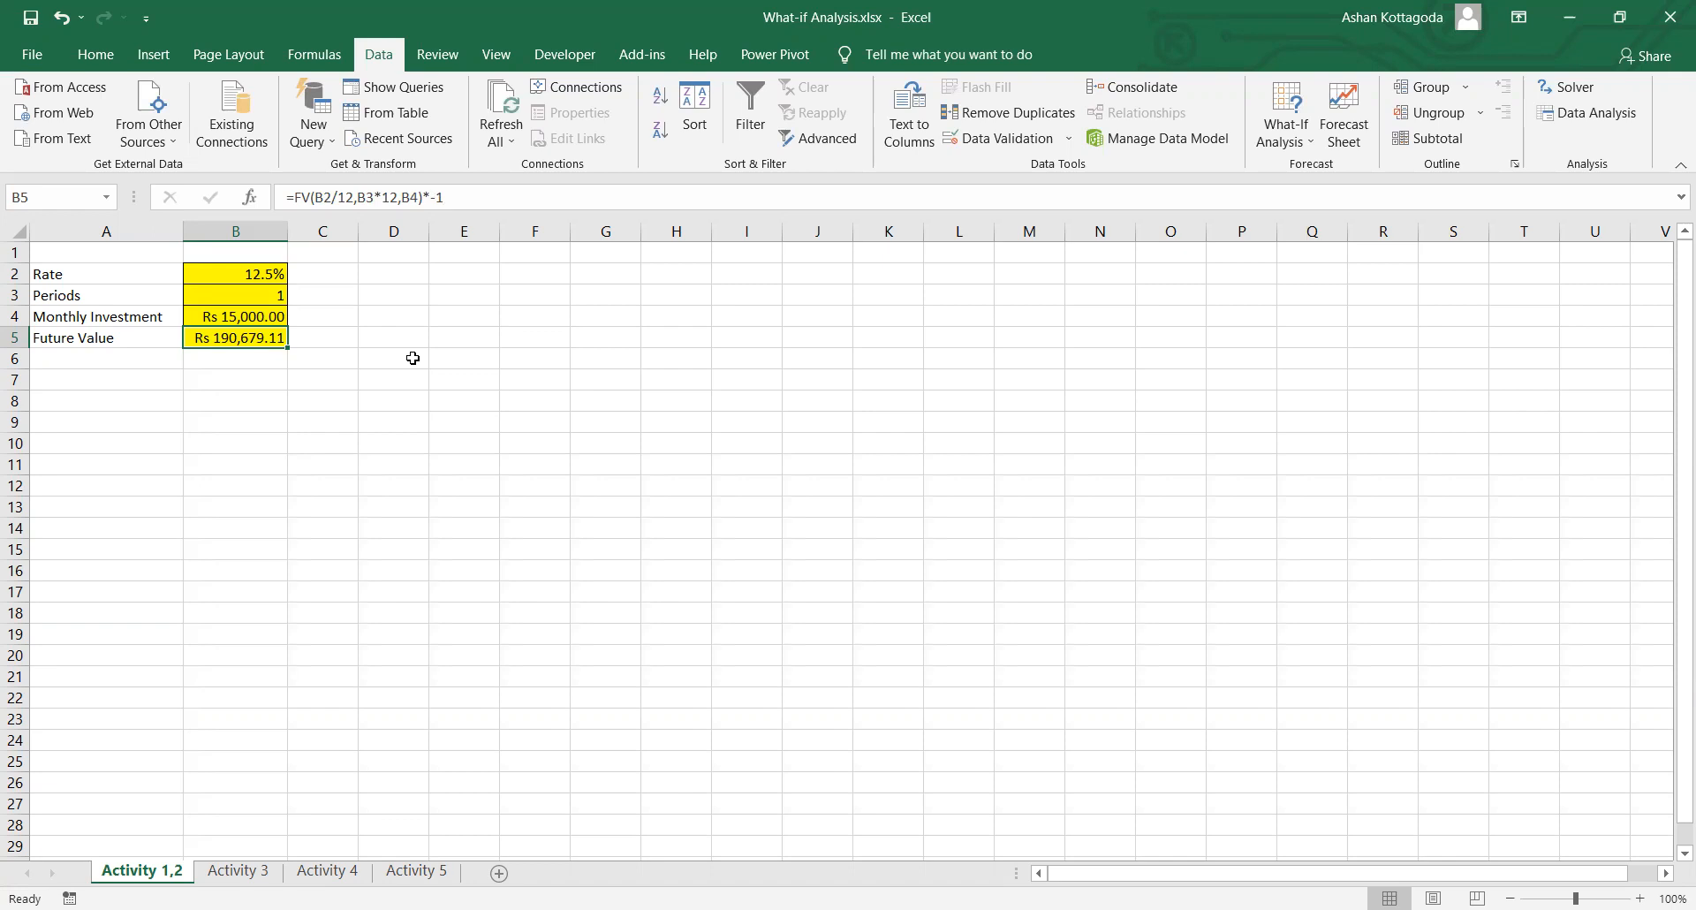
# Step: Review the rate, periods and monthly investment inputs and the future value formula in B2 to B5
pyautogui.hotkey('alt', 'Tab')
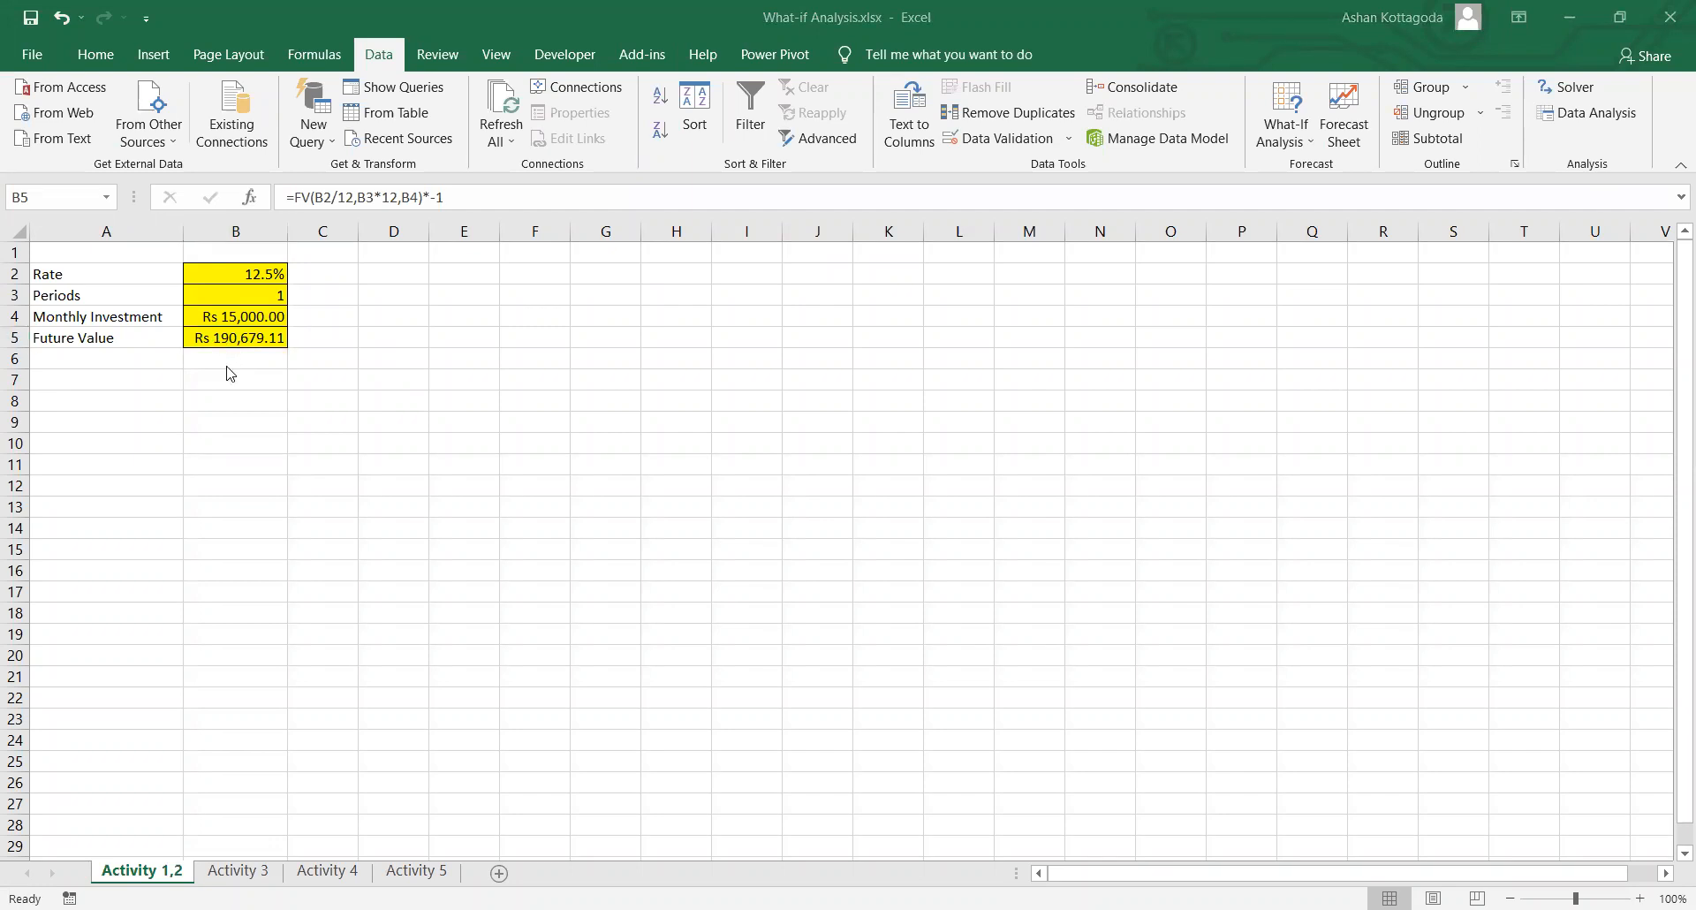
pyautogui.click(248, 274)
pyautogui.click(256, 316)
pyautogui.click(252, 274)
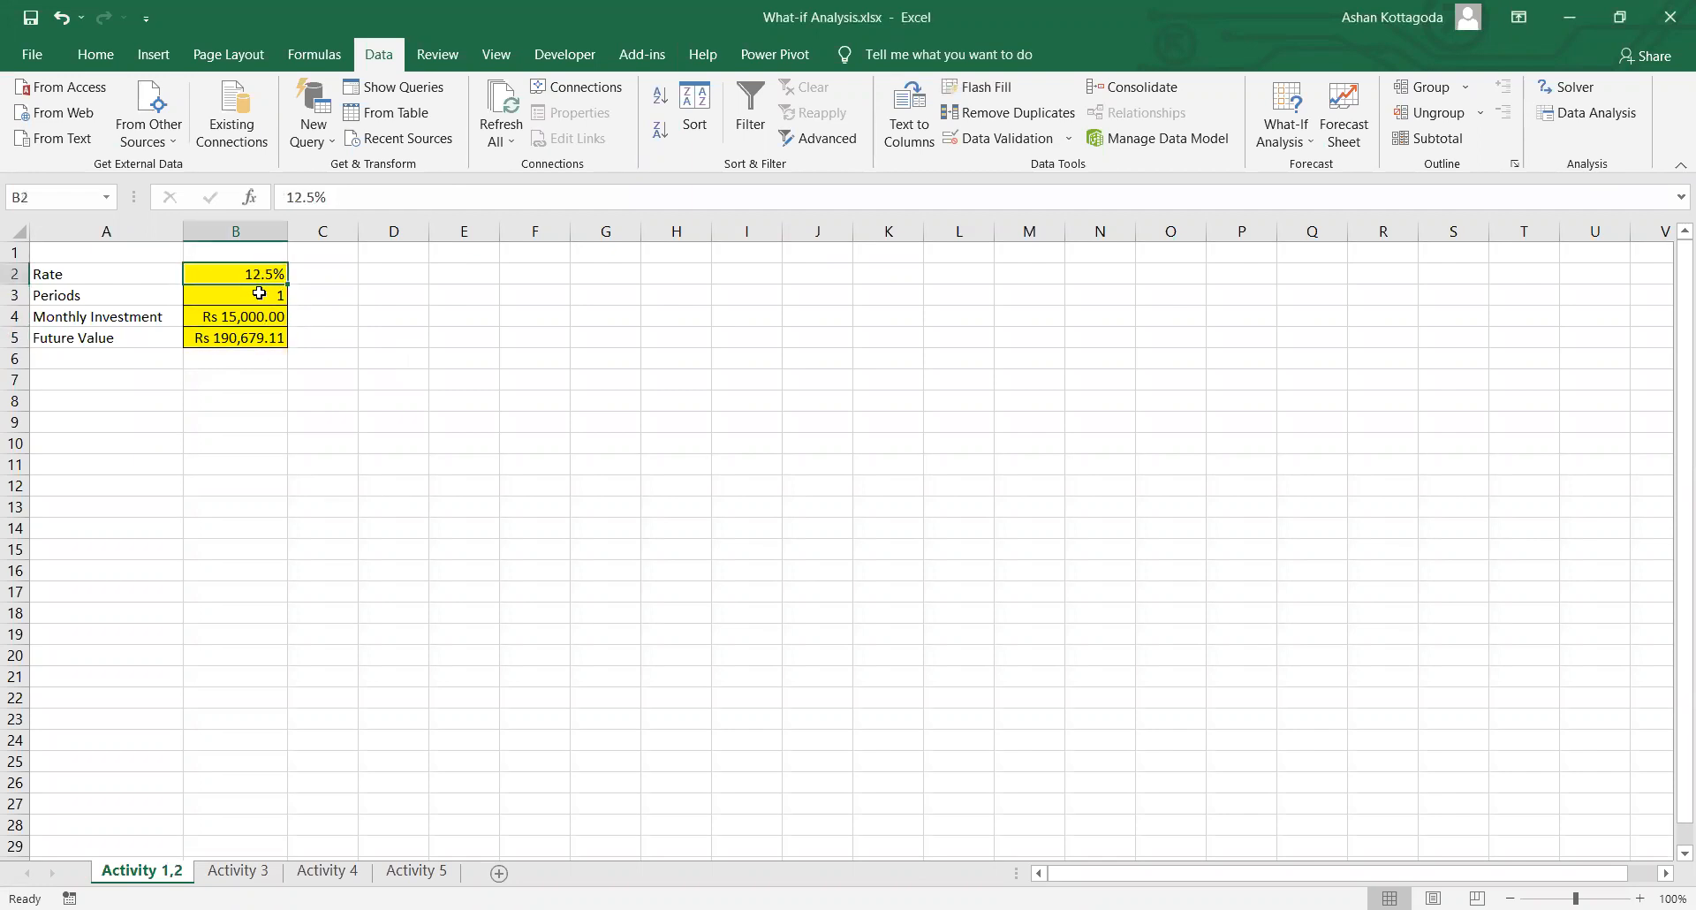
pyautogui.click(252, 341)
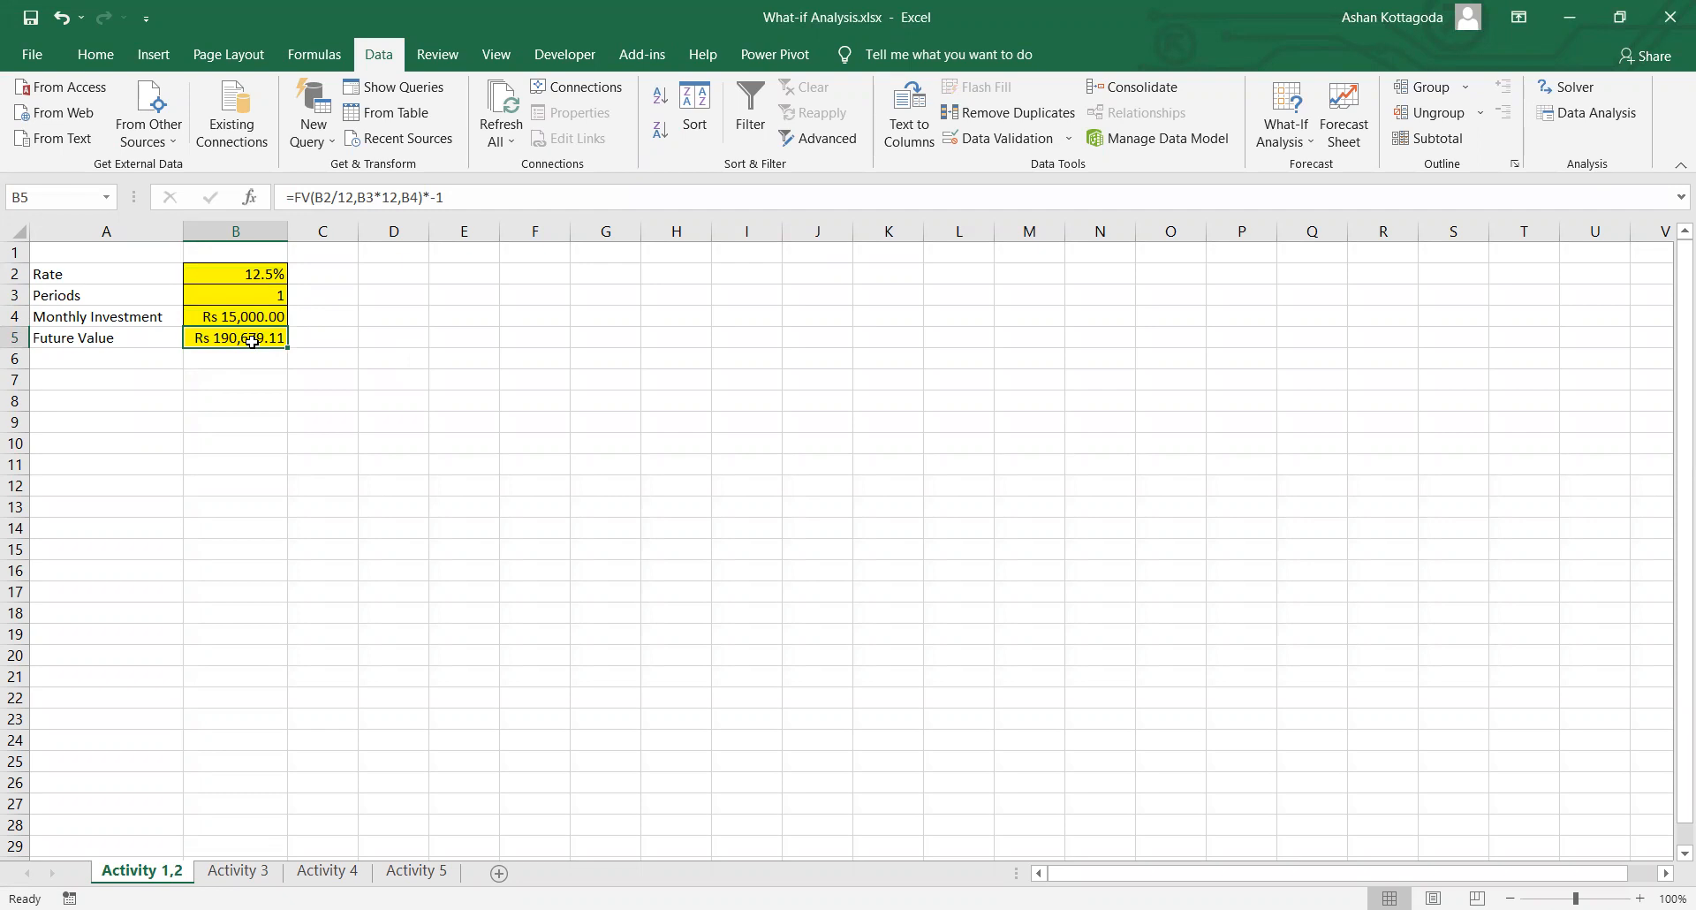
pyautogui.click(229, 274)
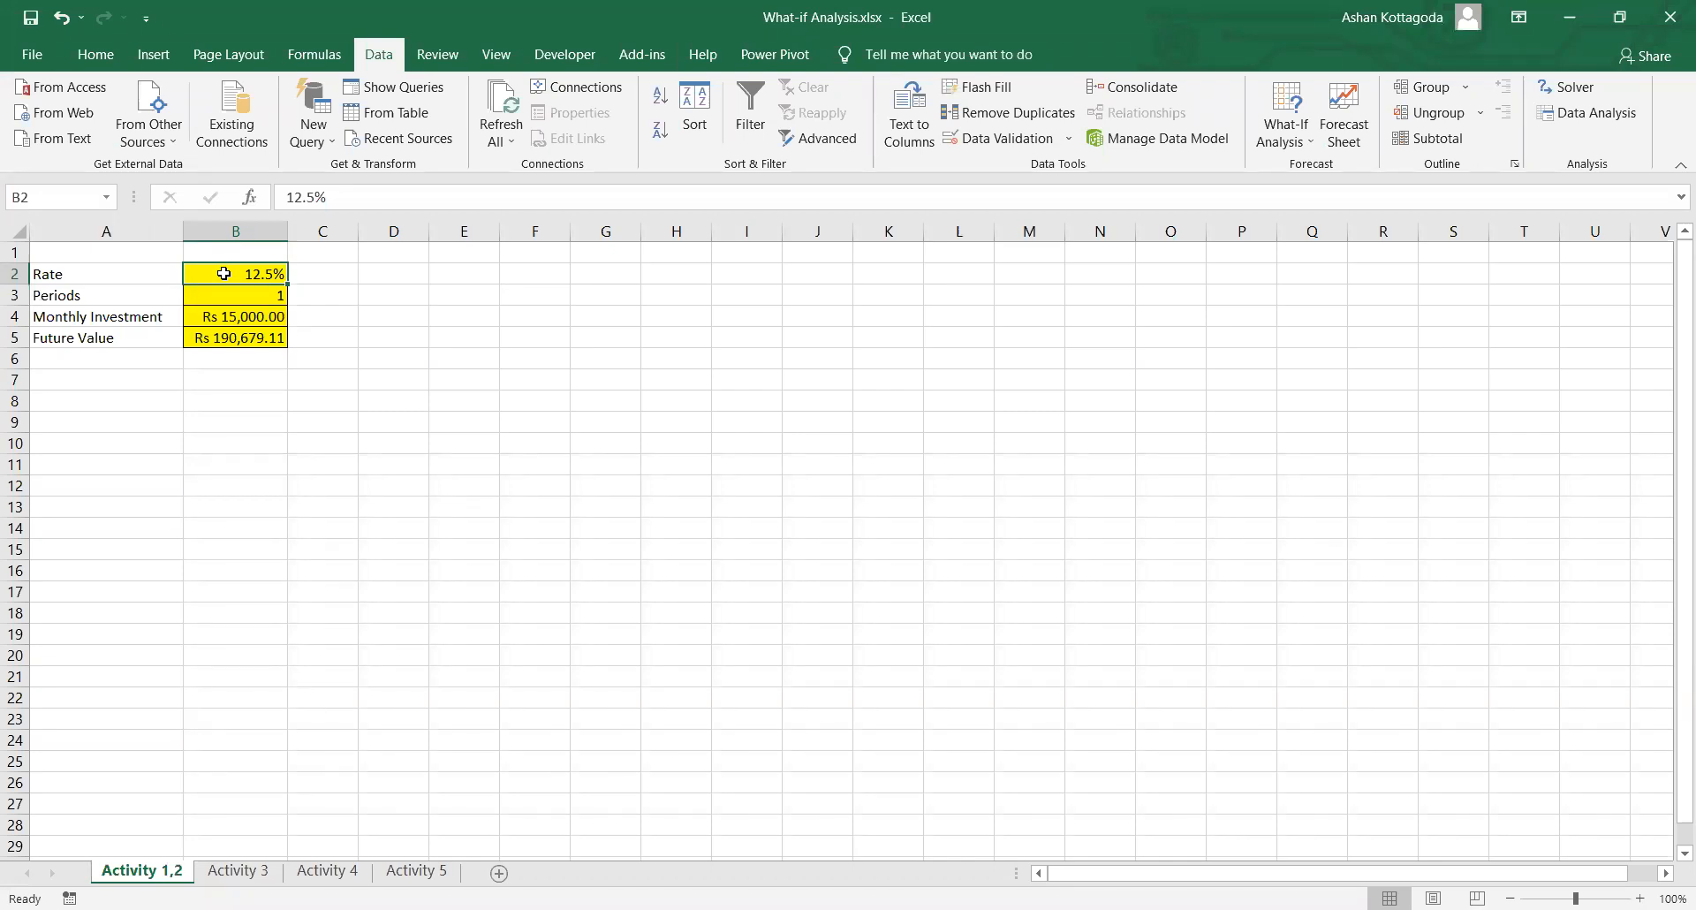
pyautogui.click(245, 296)
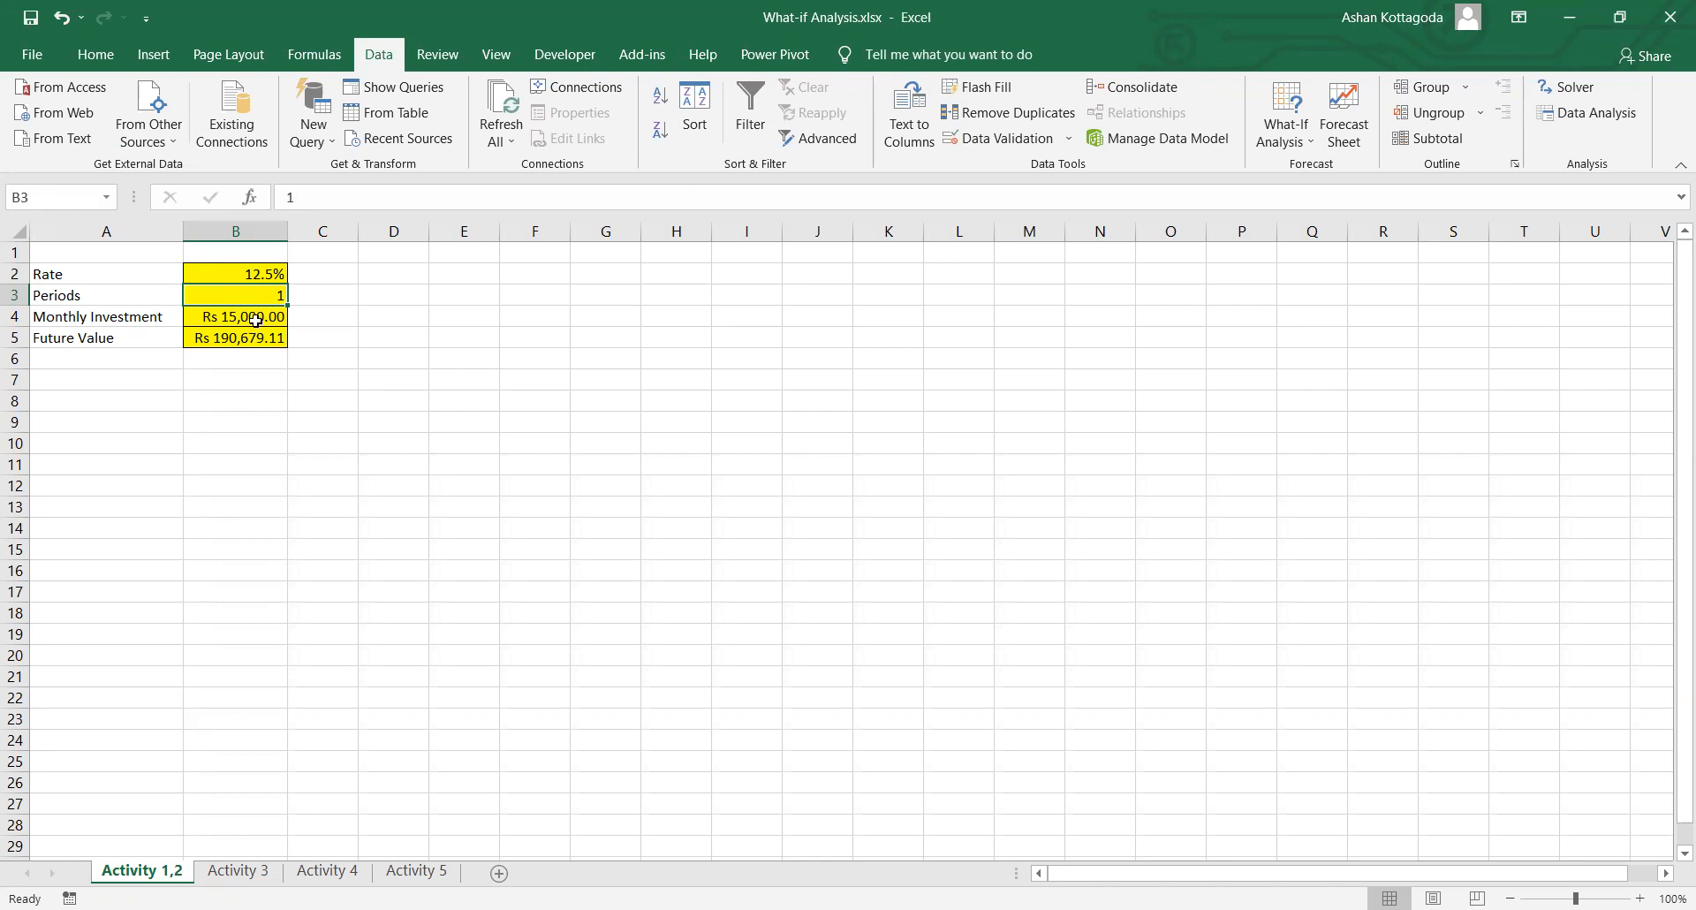
pyautogui.click(255, 319)
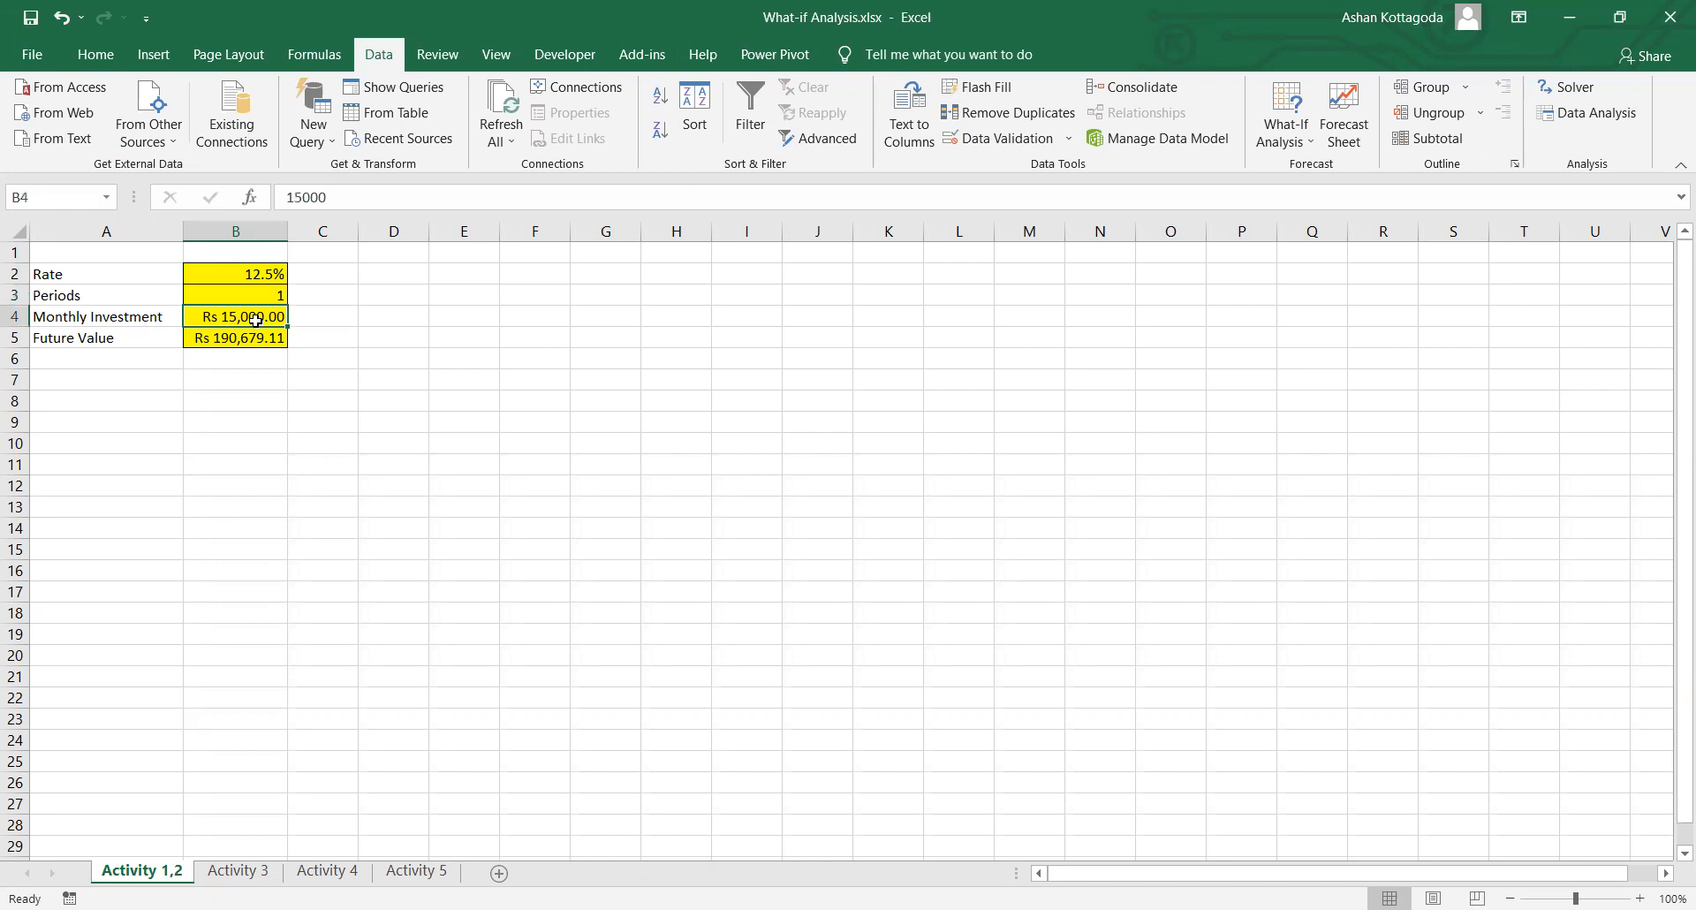
pyautogui.click(209, 340)
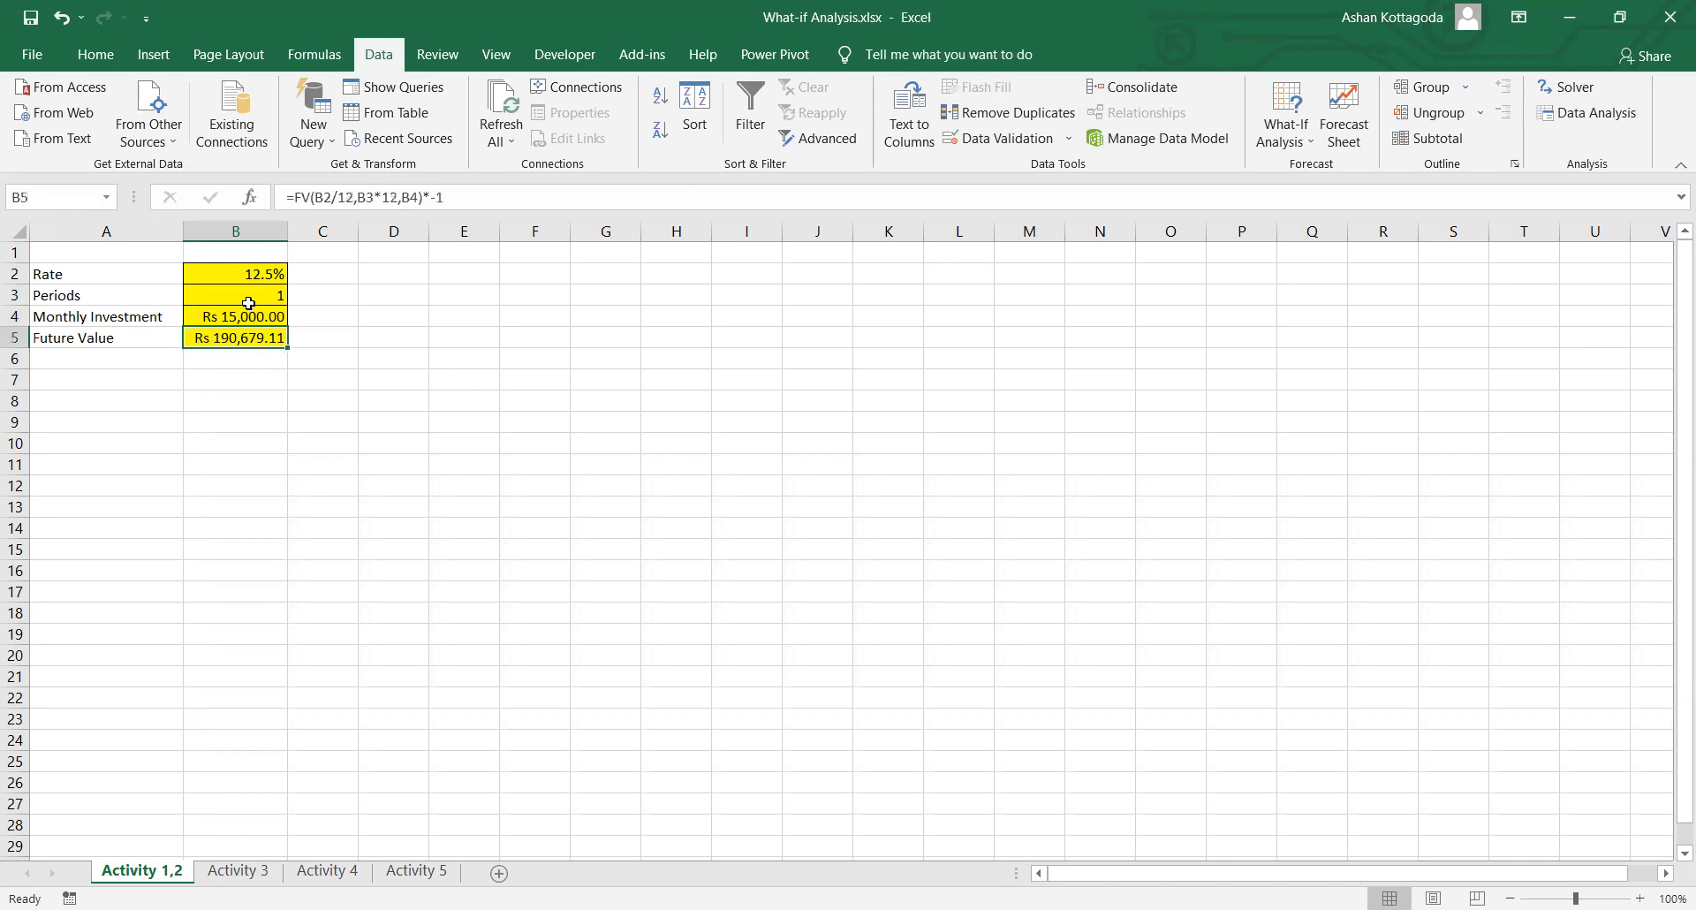
# Step: Try monthly investments of 16000 and 15900 in B4 to see their effect on the future value
pyautogui.click(224, 313)
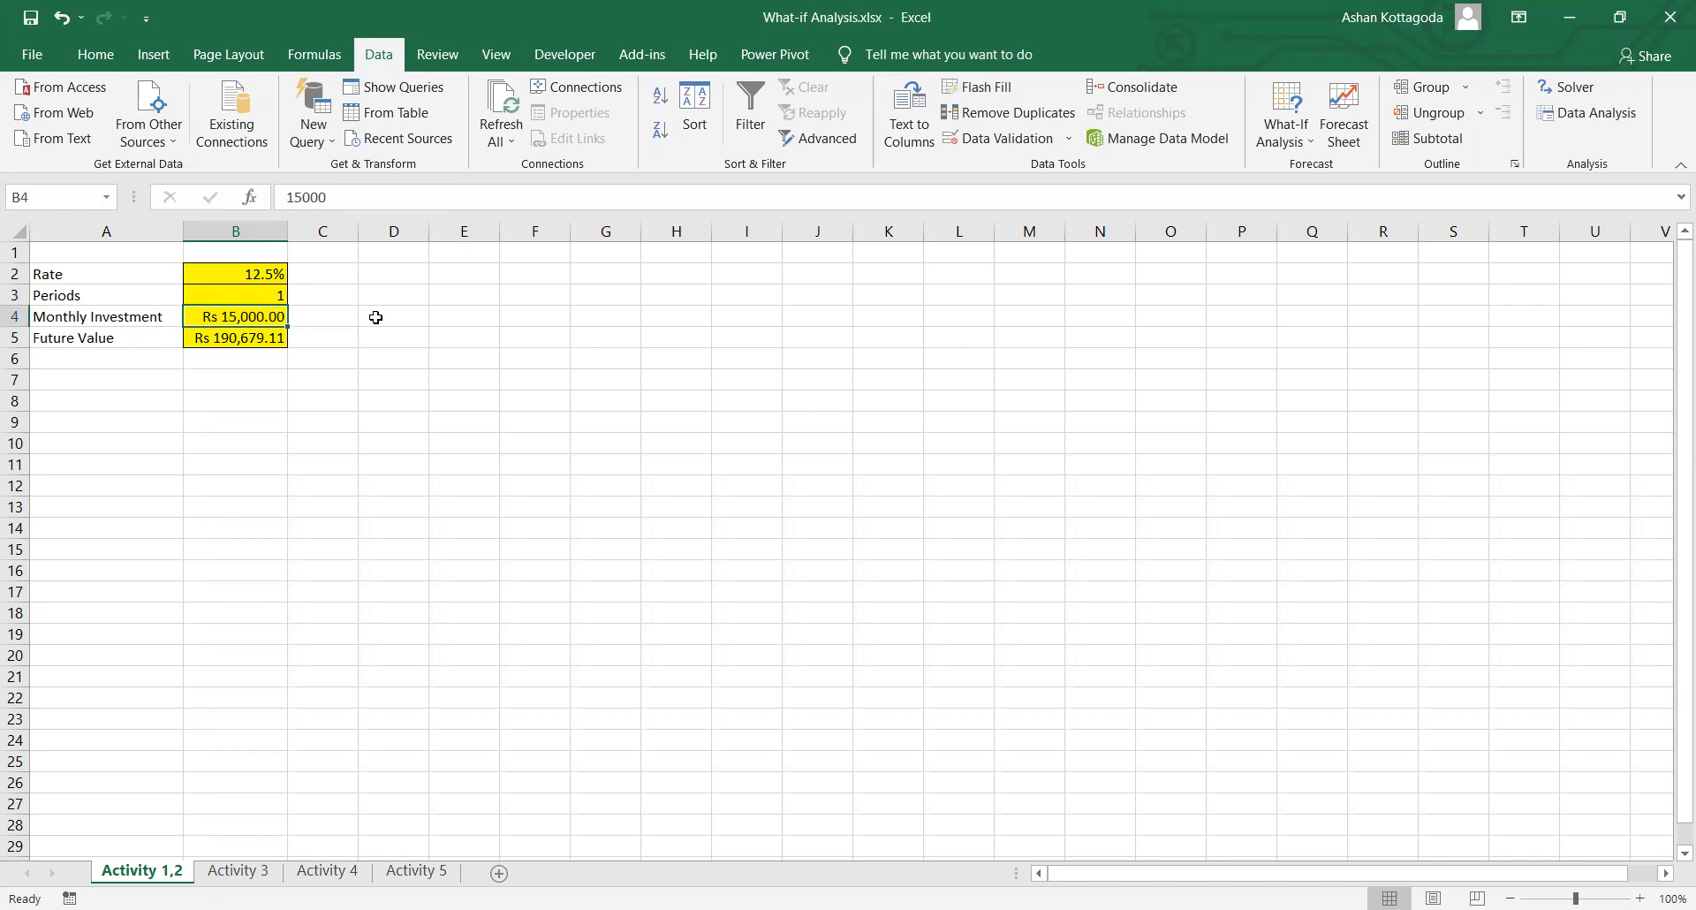
pyautogui.write('16000')
pyautogui.press('Return')
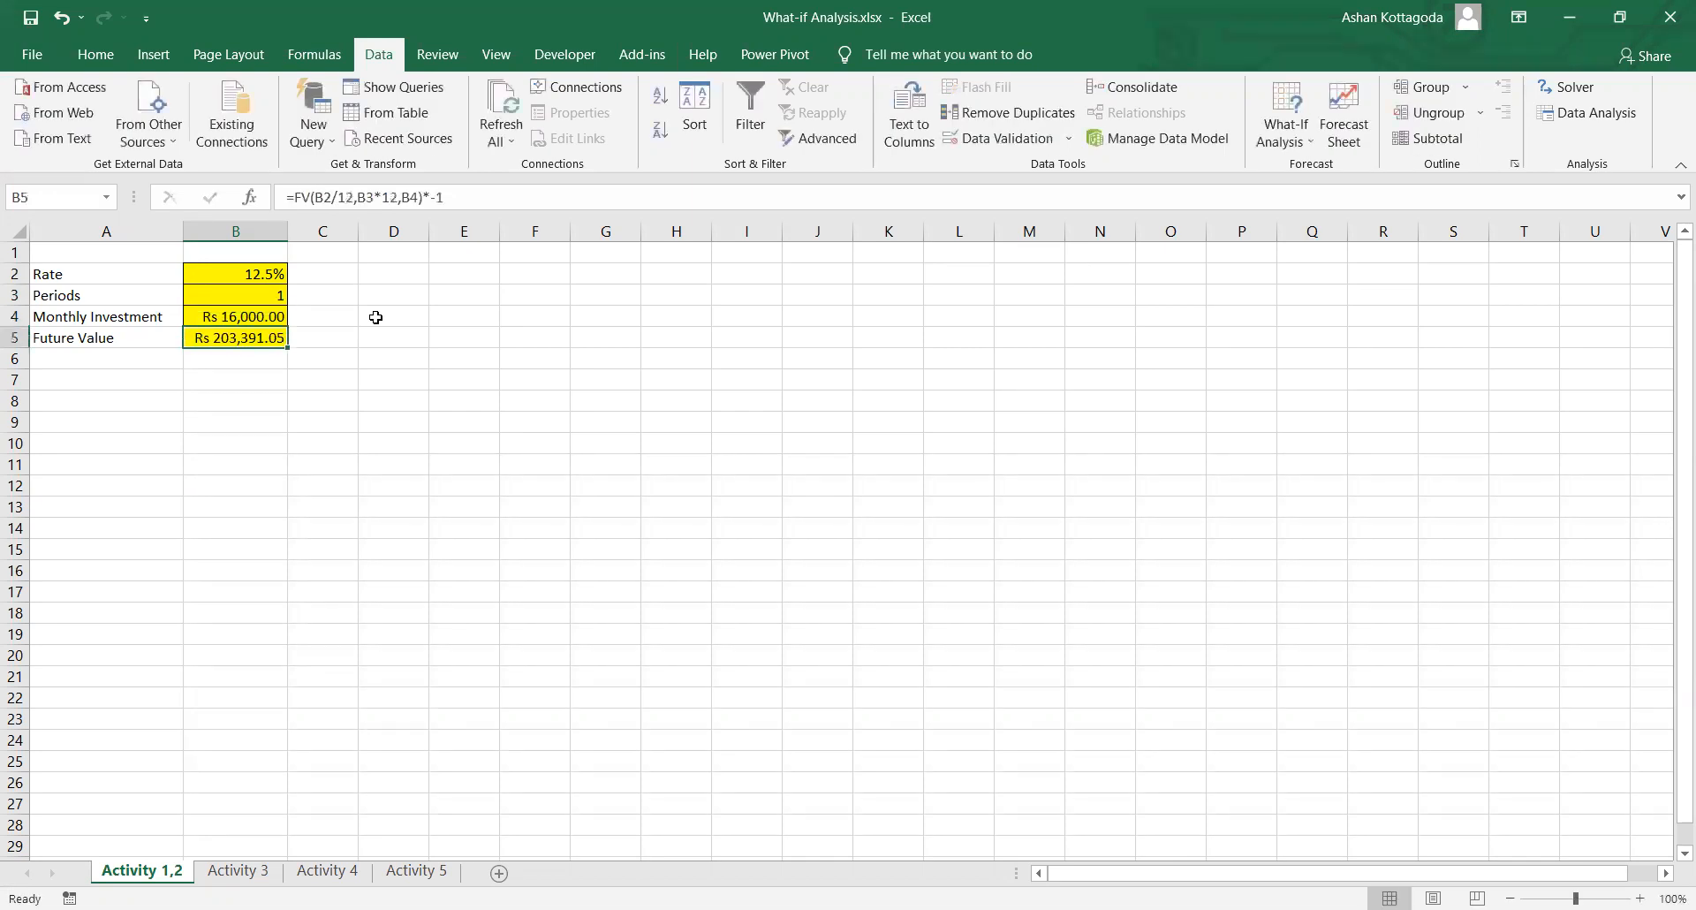
pyautogui.press('Up')
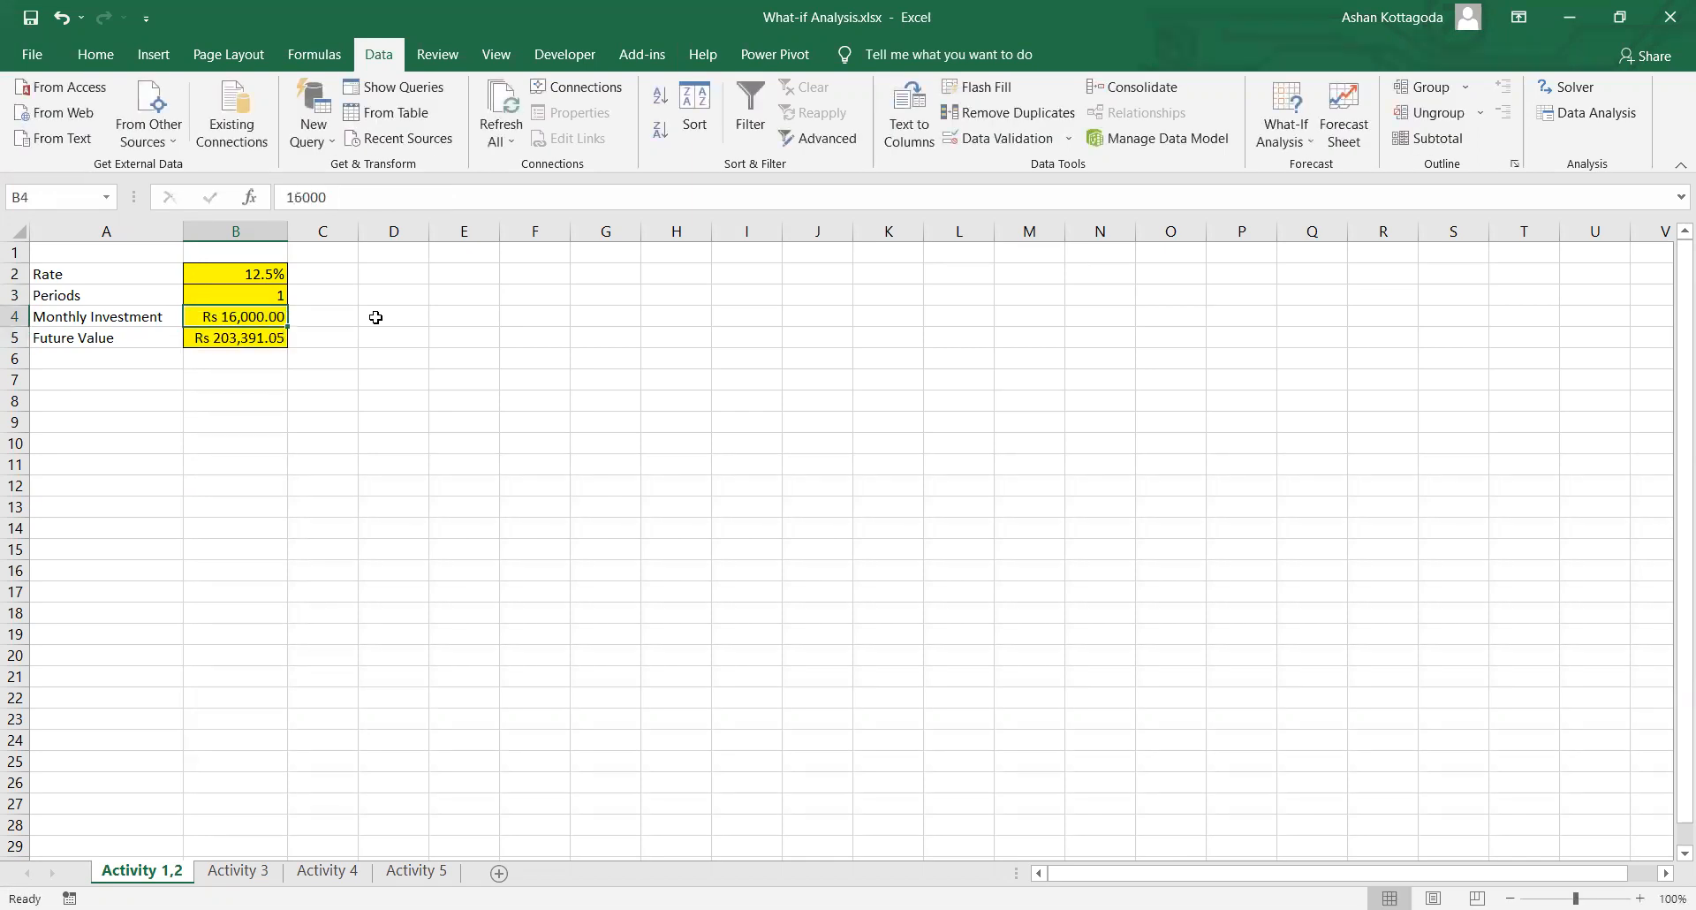
pyautogui.write('15900')
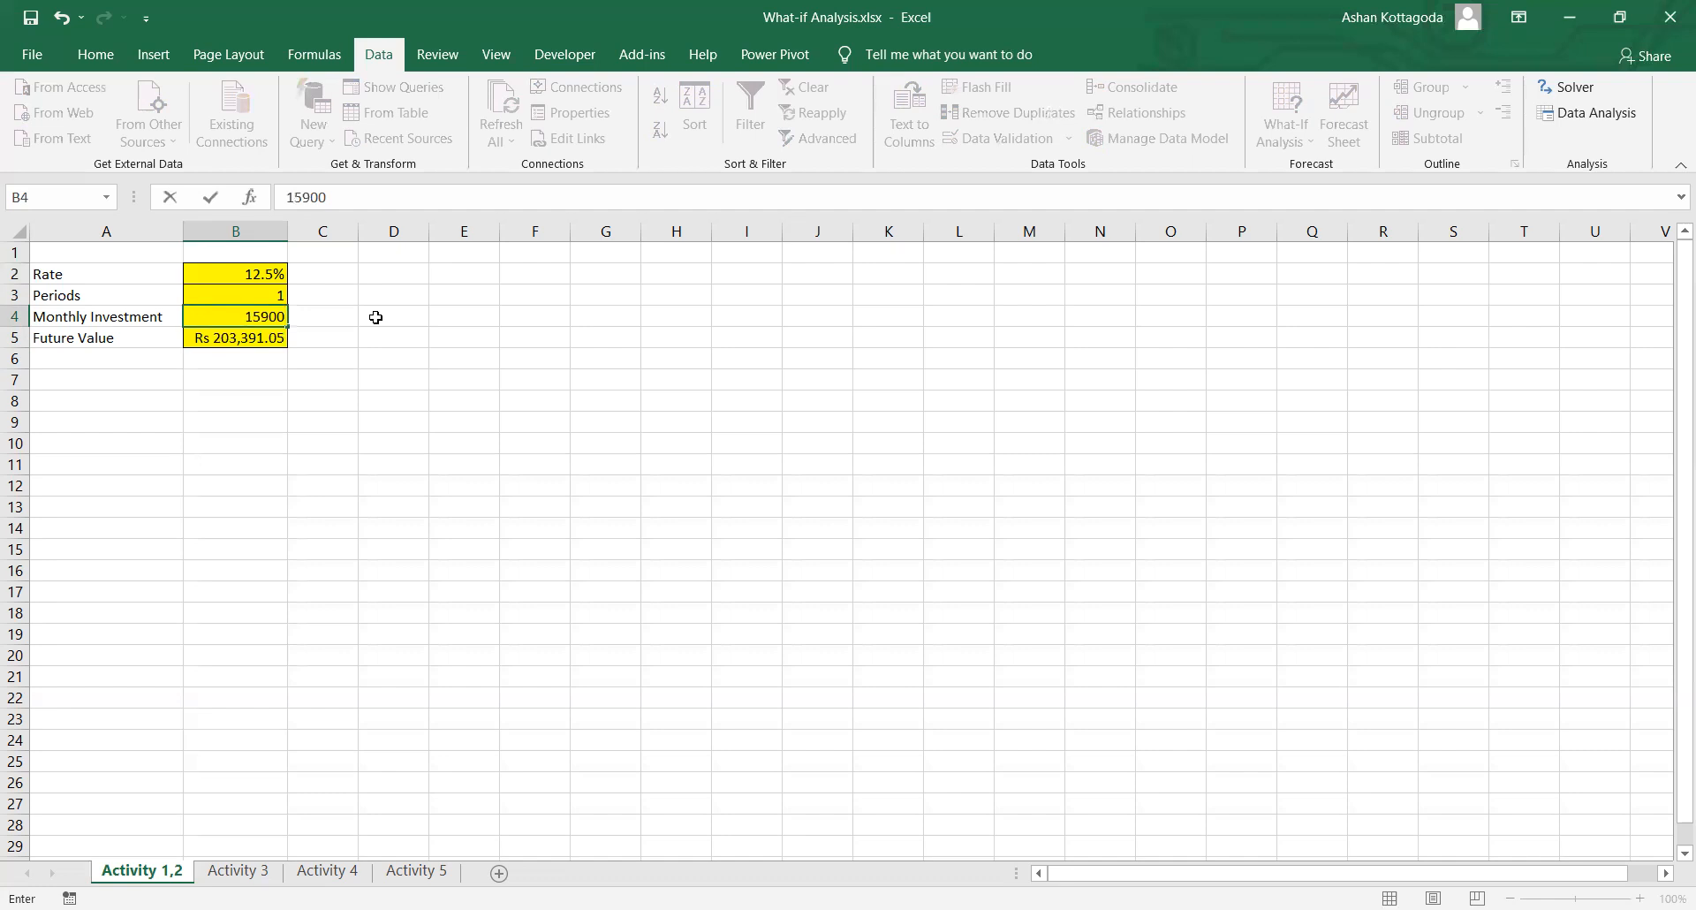
pyautogui.press('Return')
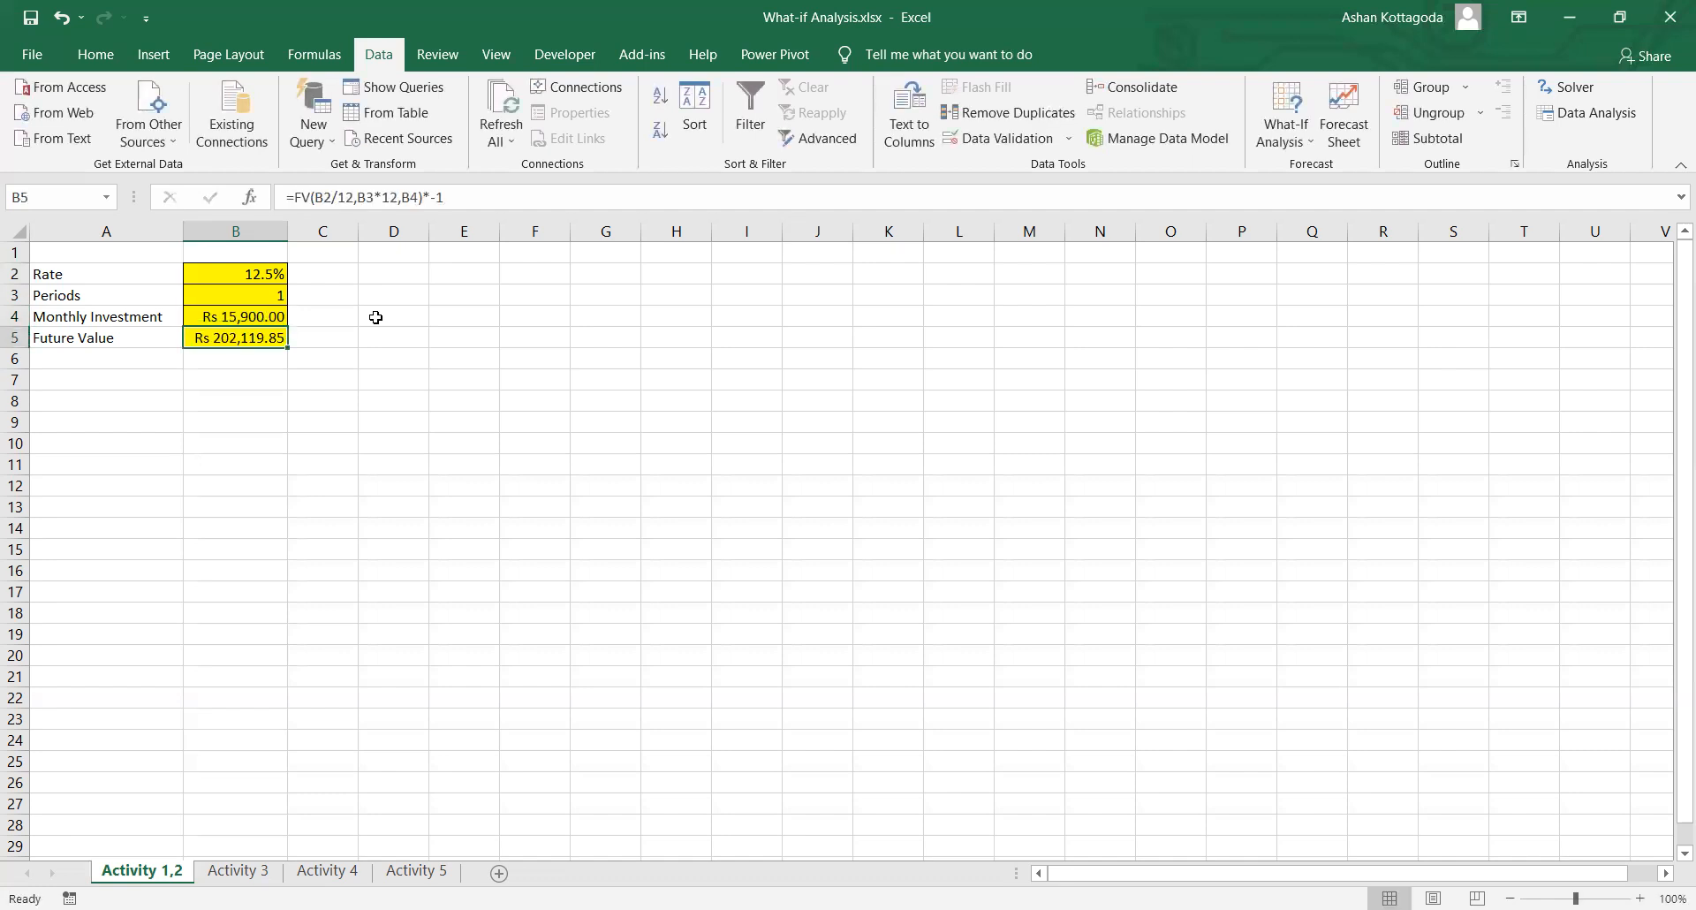
# Step: Restore the monthly investment in B4 to 15,000
pyautogui.click(240, 318)
pyautogui.write('15,000')
pyautogui.press('Return')
pyautogui.click(1305, 137)
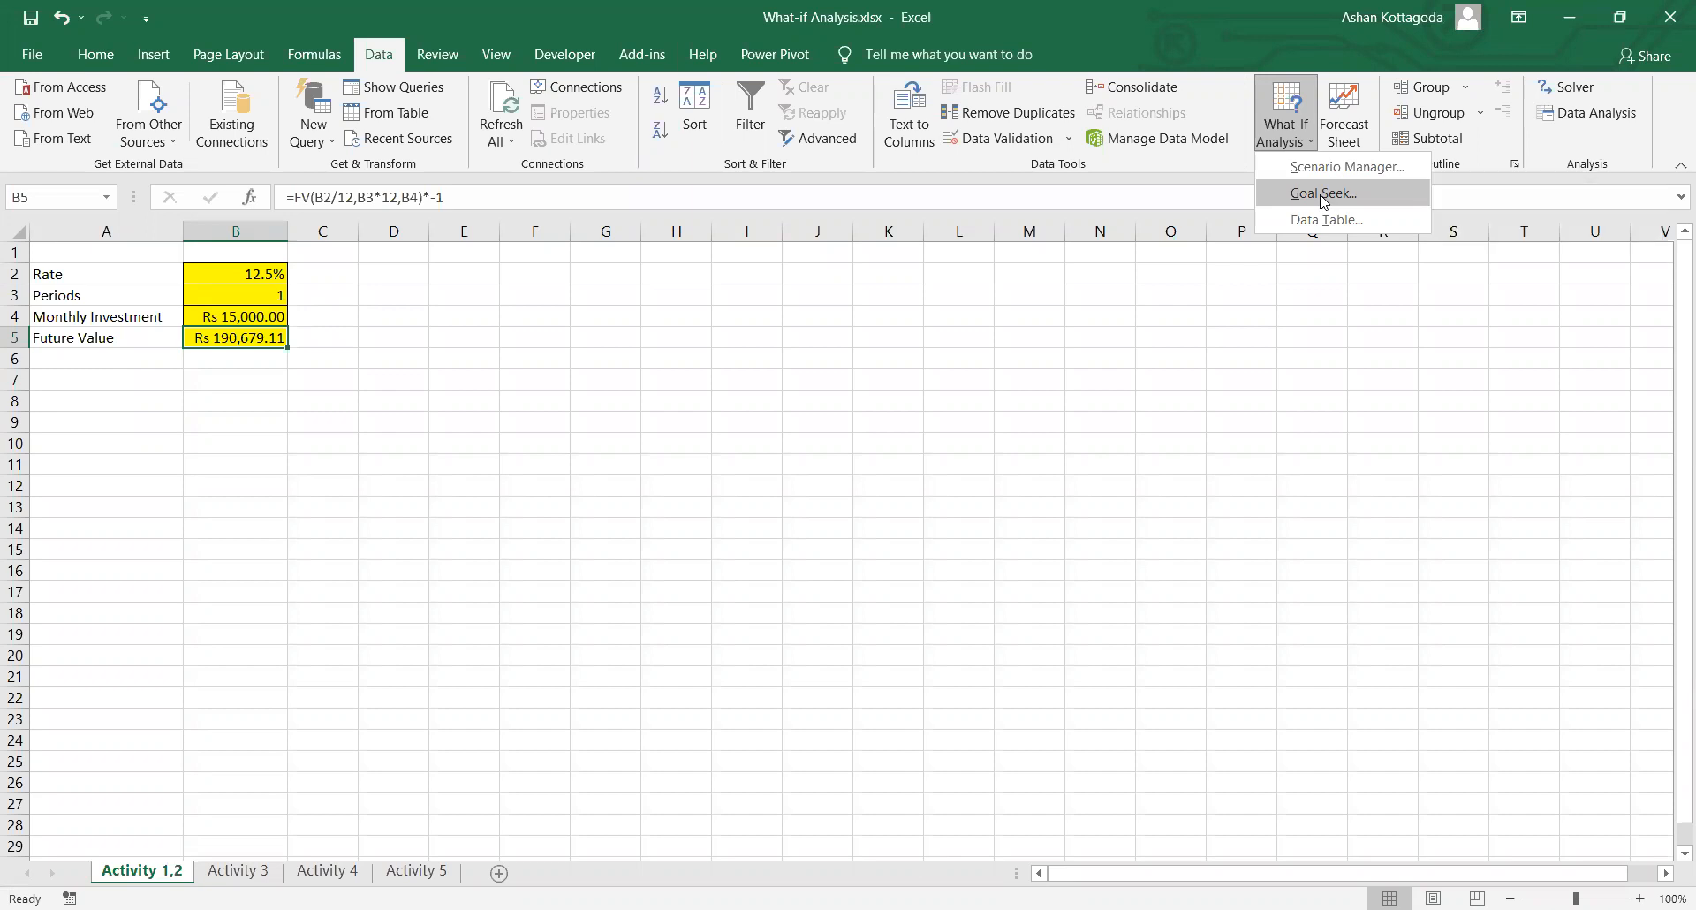
pyautogui.click(1321, 196)
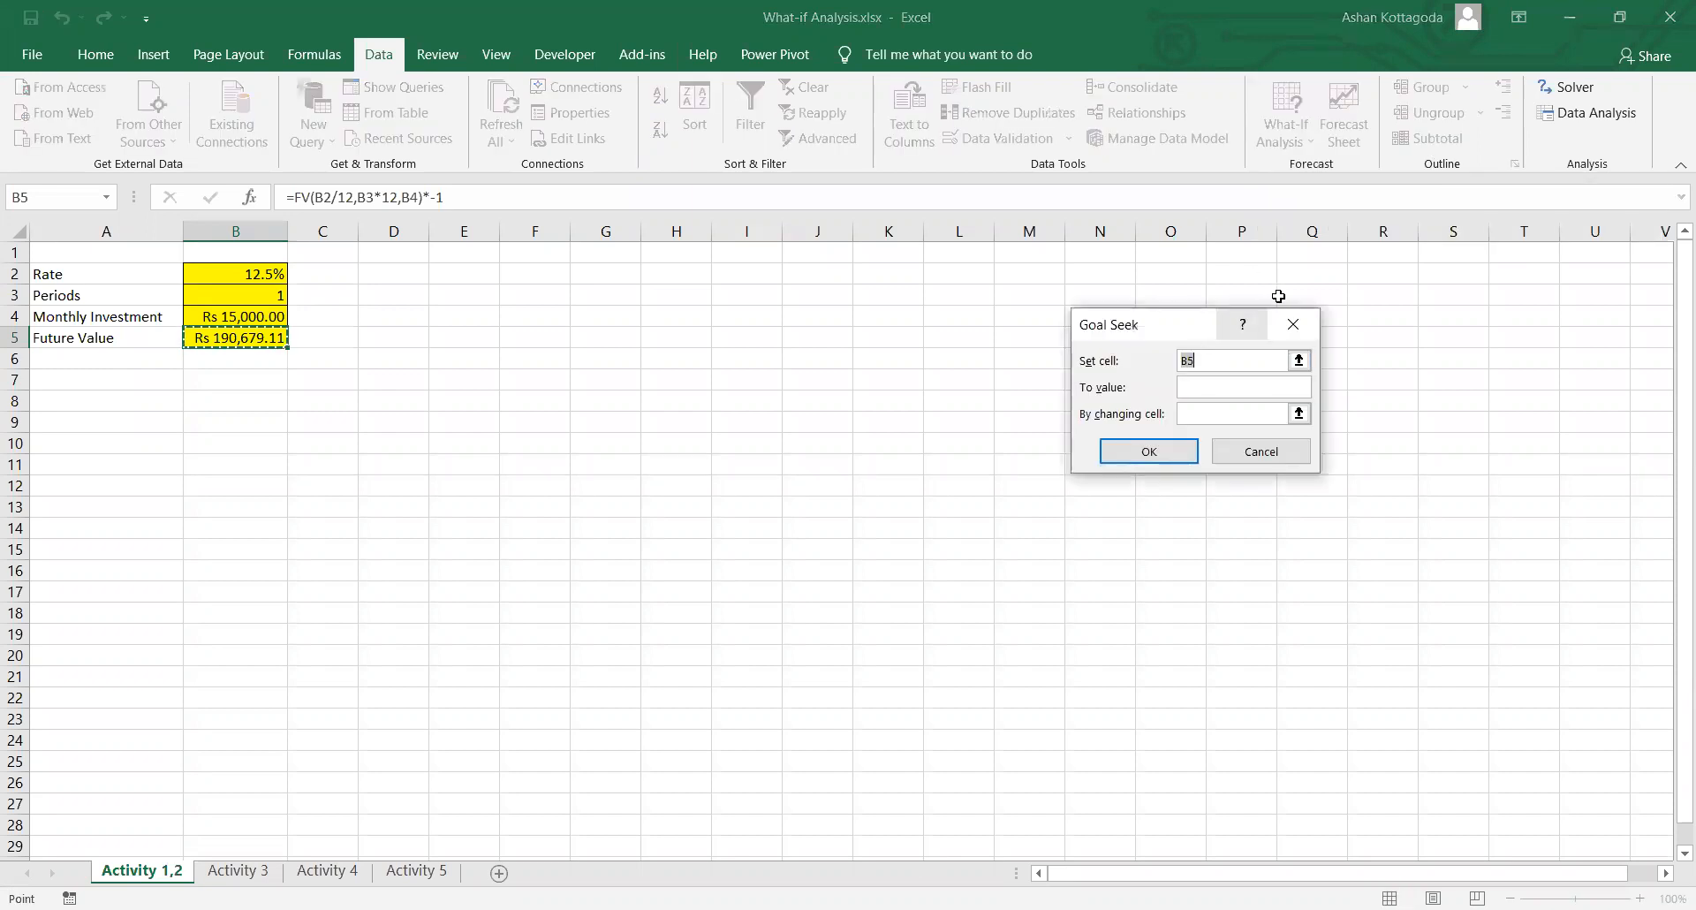
pyautogui.click(1304, 323)
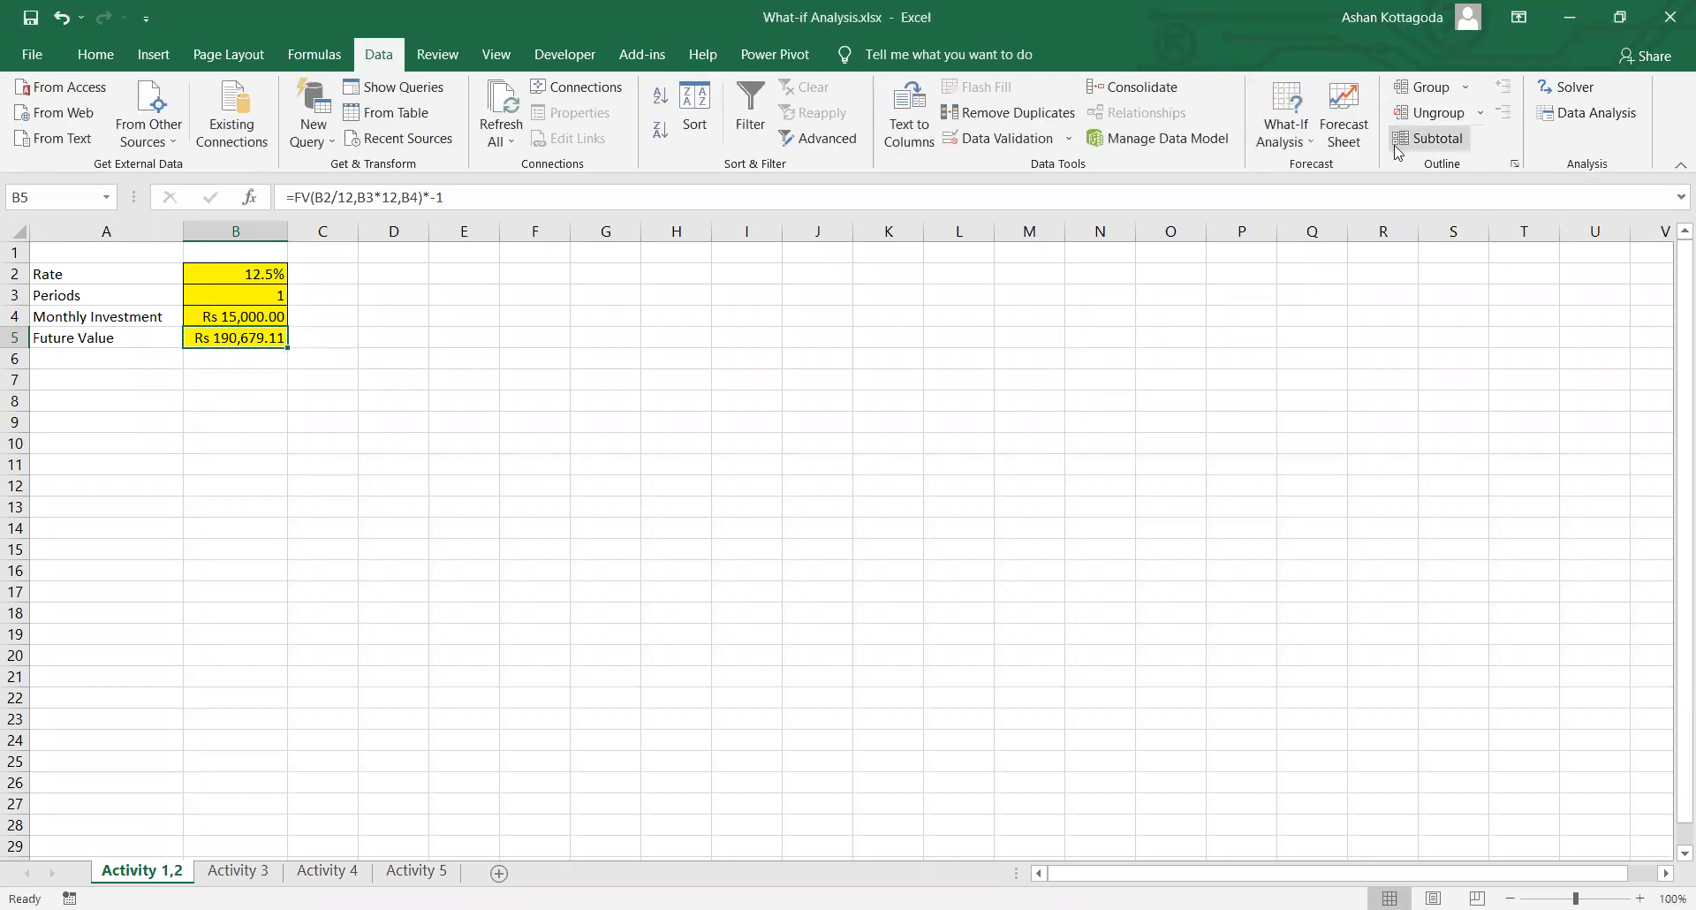
# Step: Run Goal Seek to bring the future value in B5 to 200000 by changing the monthly investment in B4, and accept the solution
pyautogui.click(1292, 151)
pyautogui.click(1313, 196)
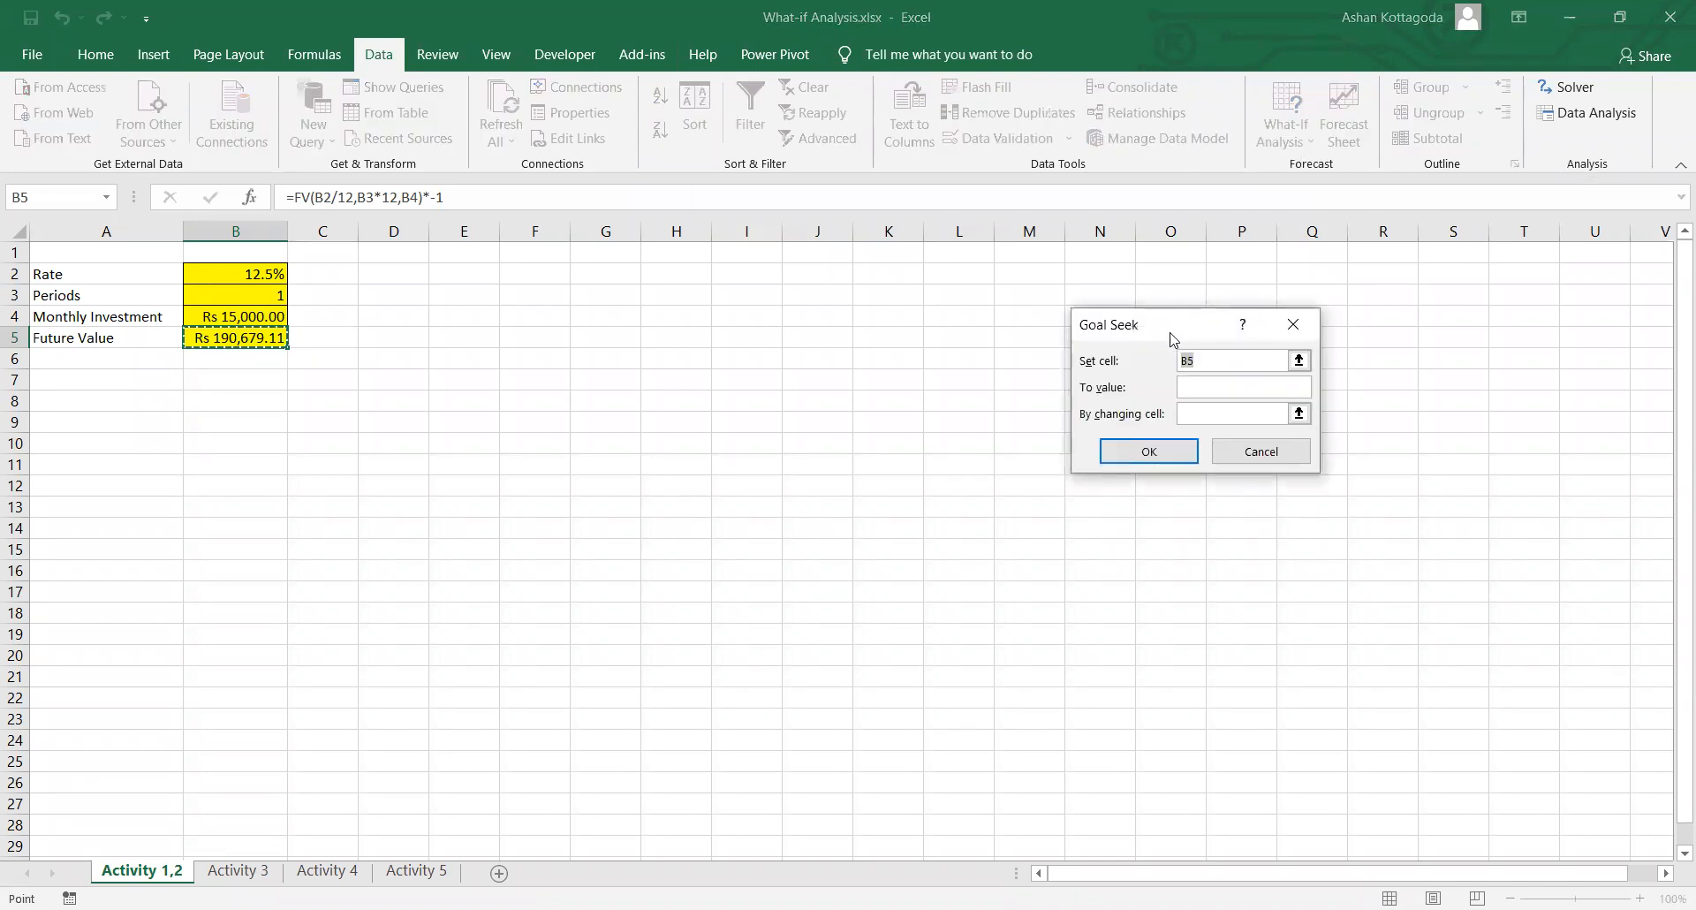
pyautogui.moveTo(1172, 338); pyautogui.dragTo(768, 364)
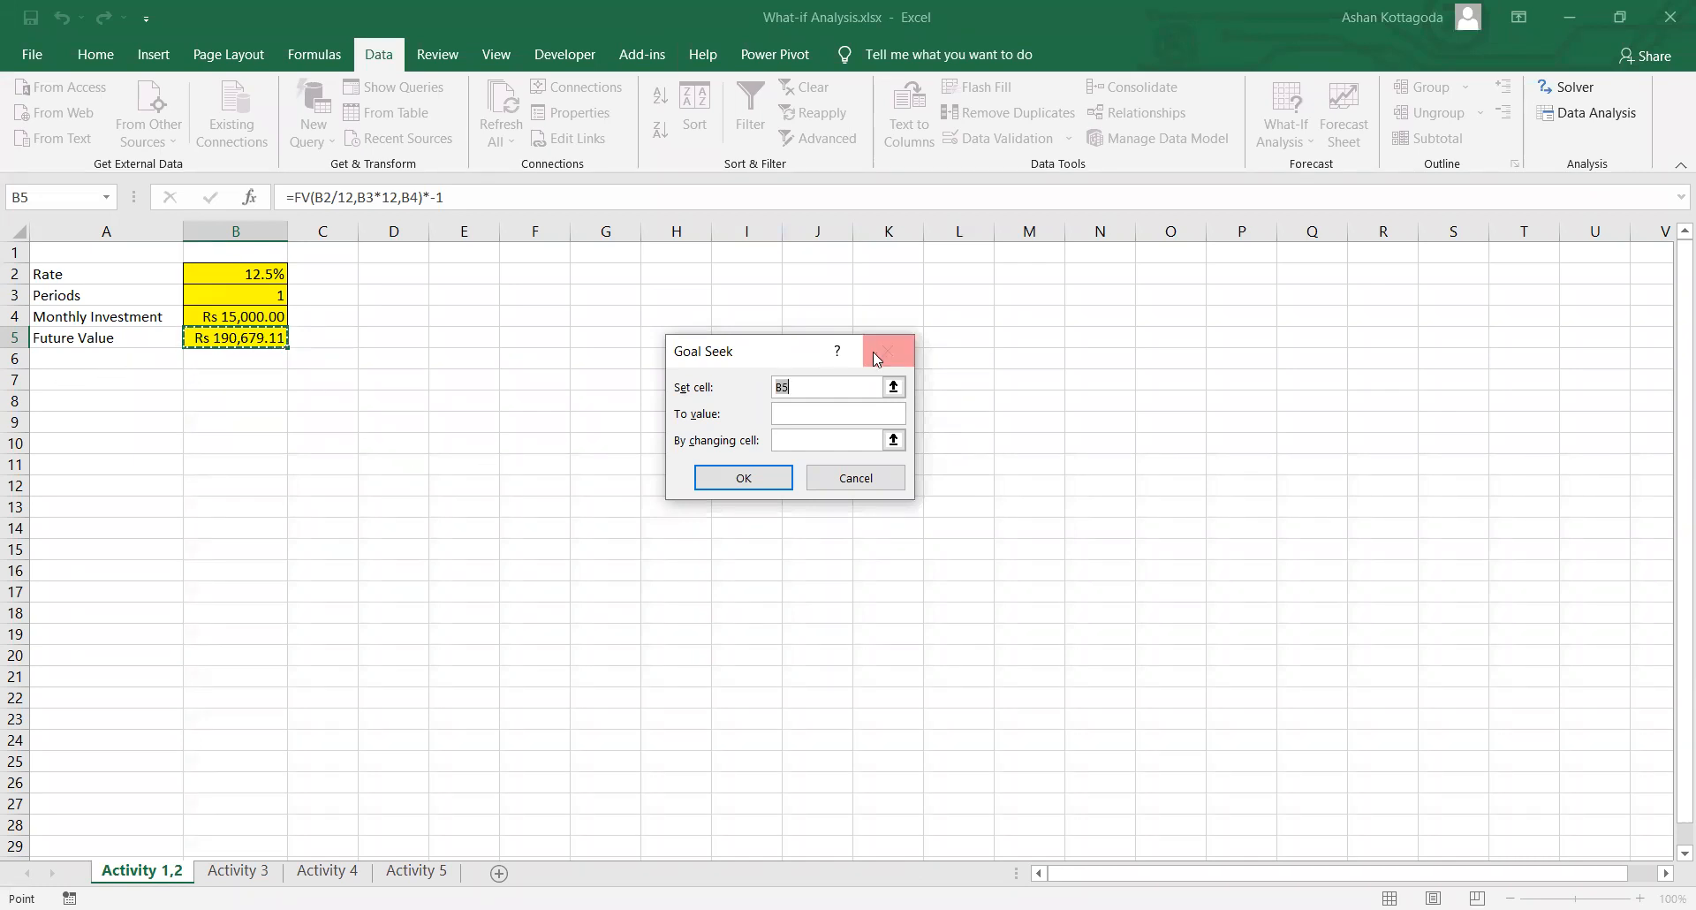
pyautogui.click(781, 389)
pyautogui.click(790, 416)
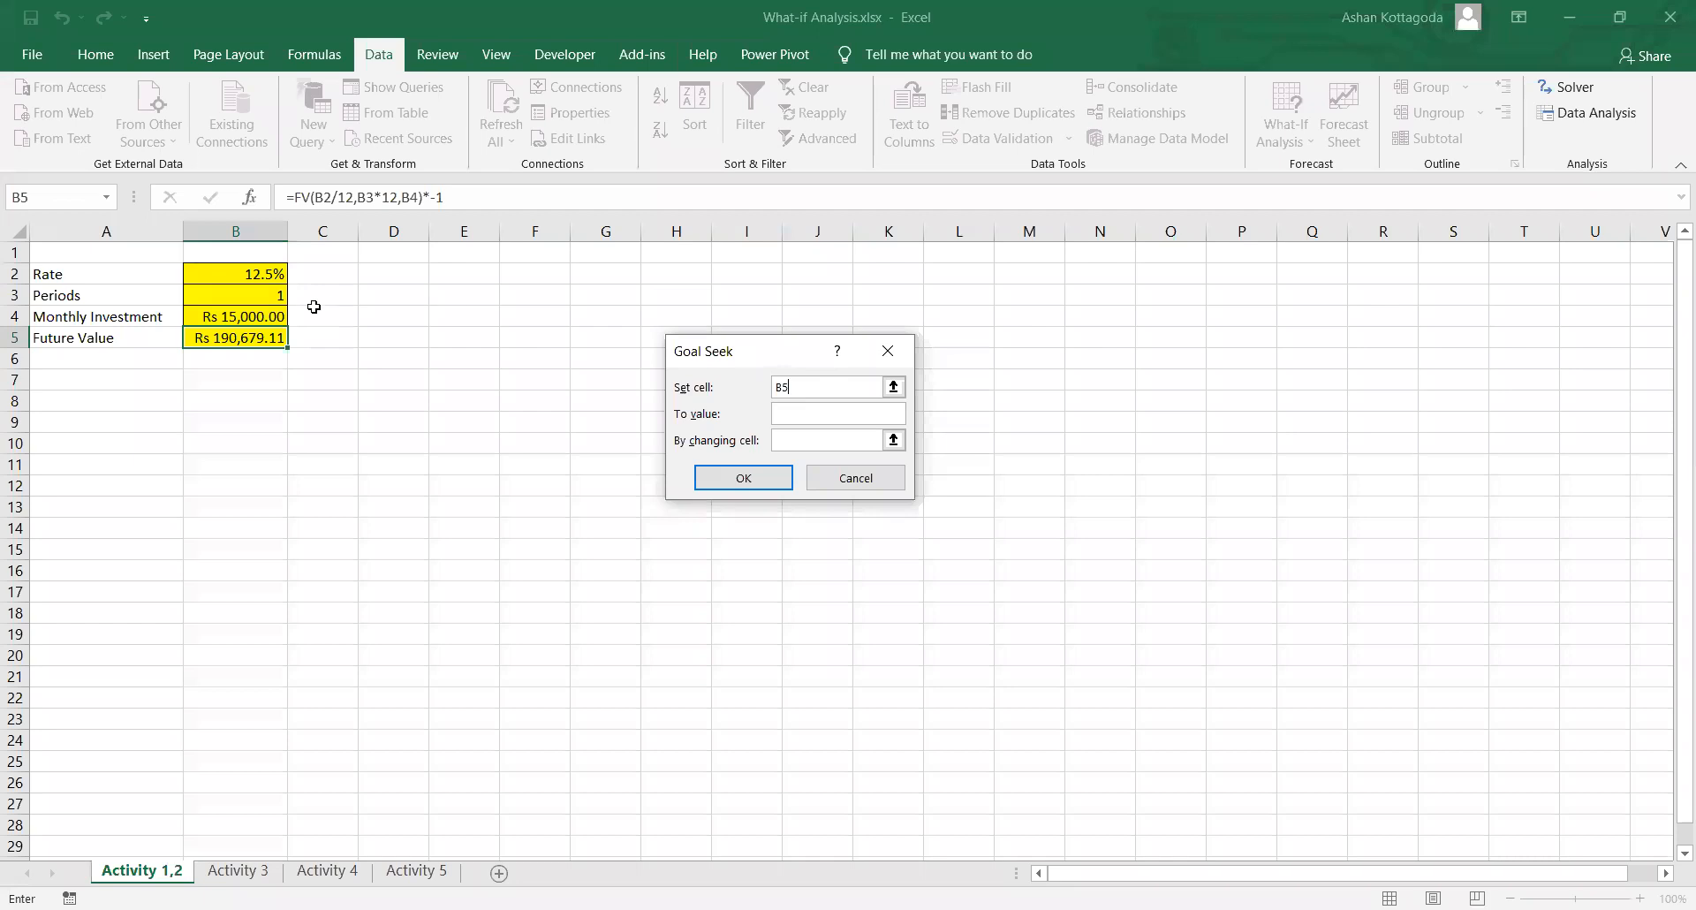
pyautogui.click(800, 416)
pyautogui.write('200000')
pyautogui.click(780, 441)
pyautogui.click(241, 319)
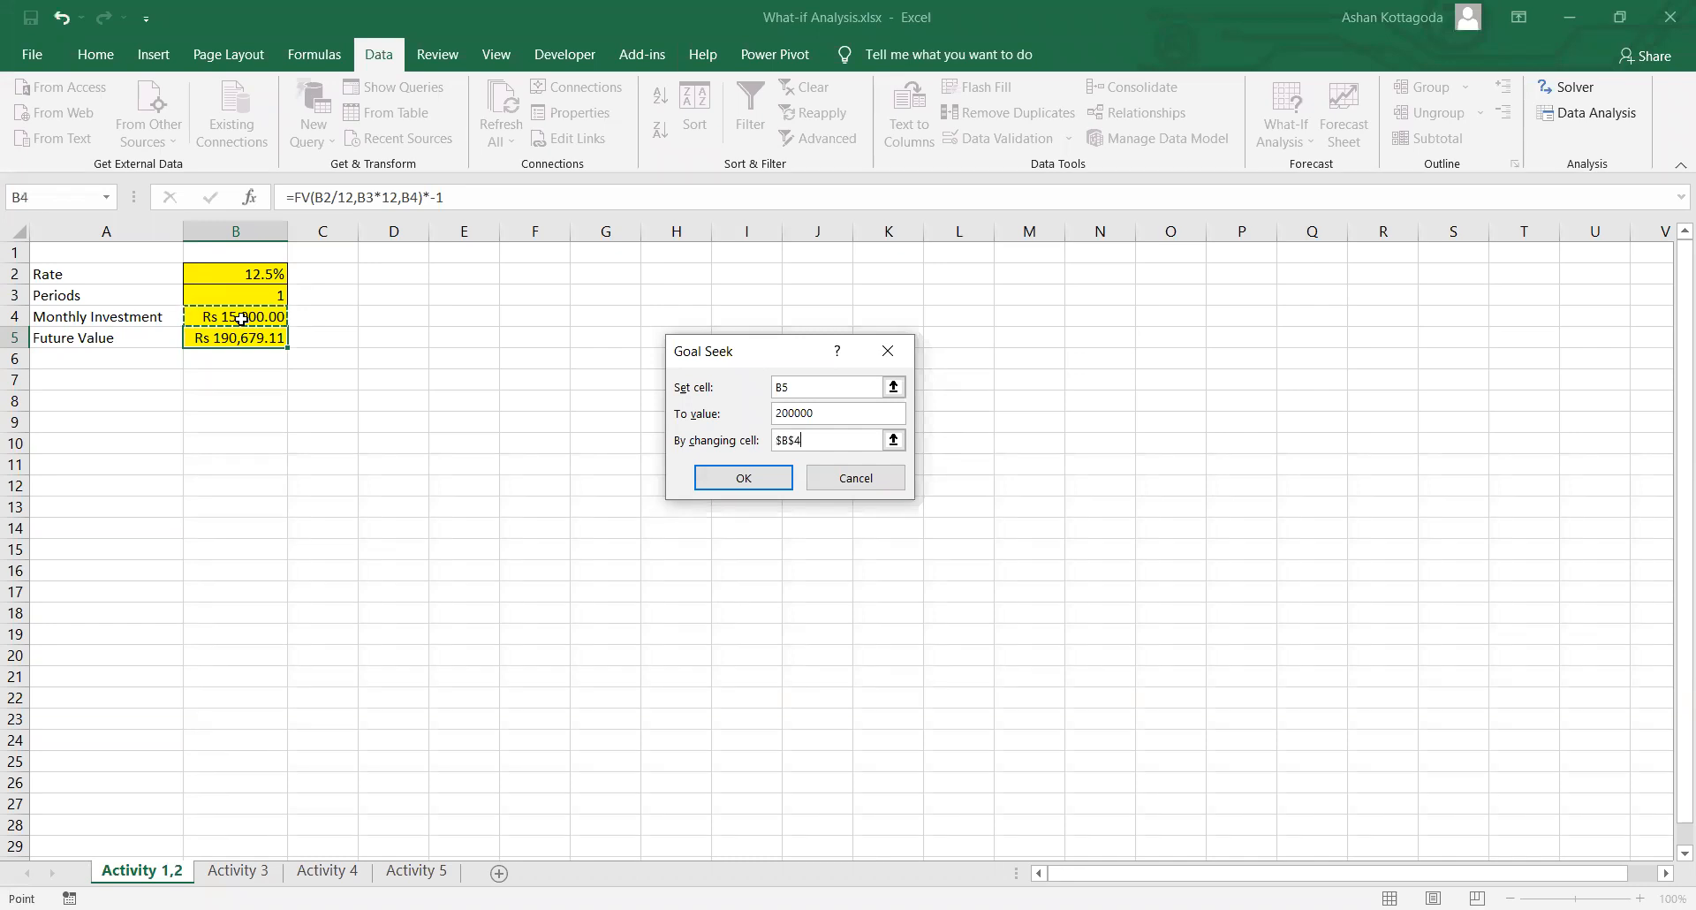
pyautogui.click(765, 480)
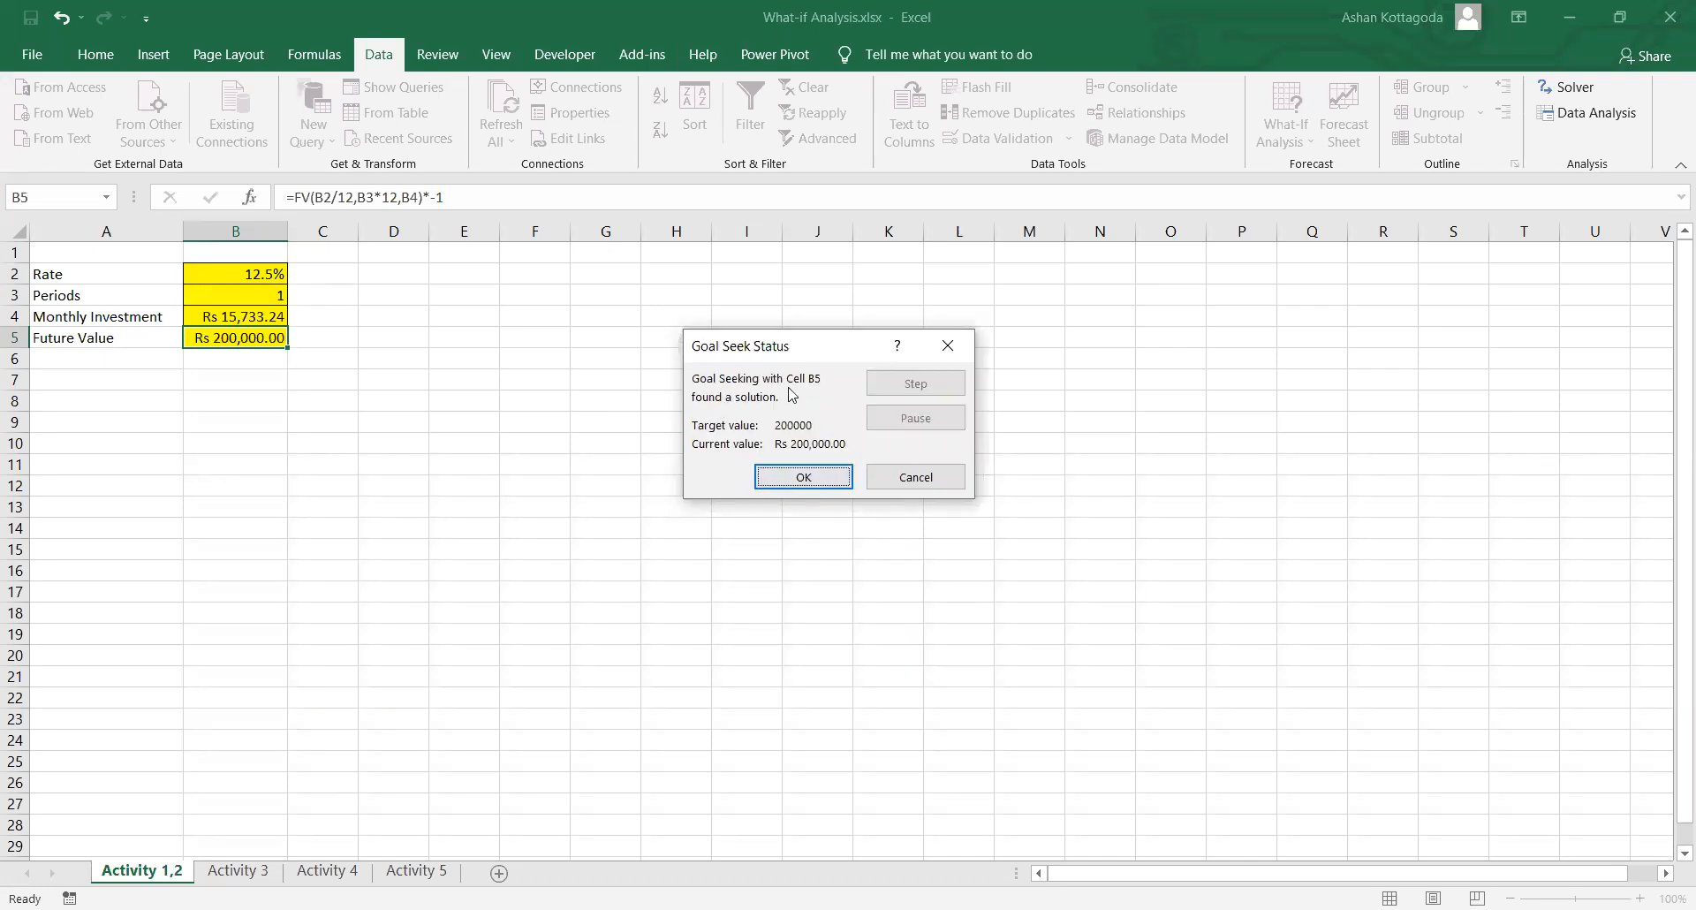
pyautogui.click(809, 479)
pyautogui.click(281, 422)
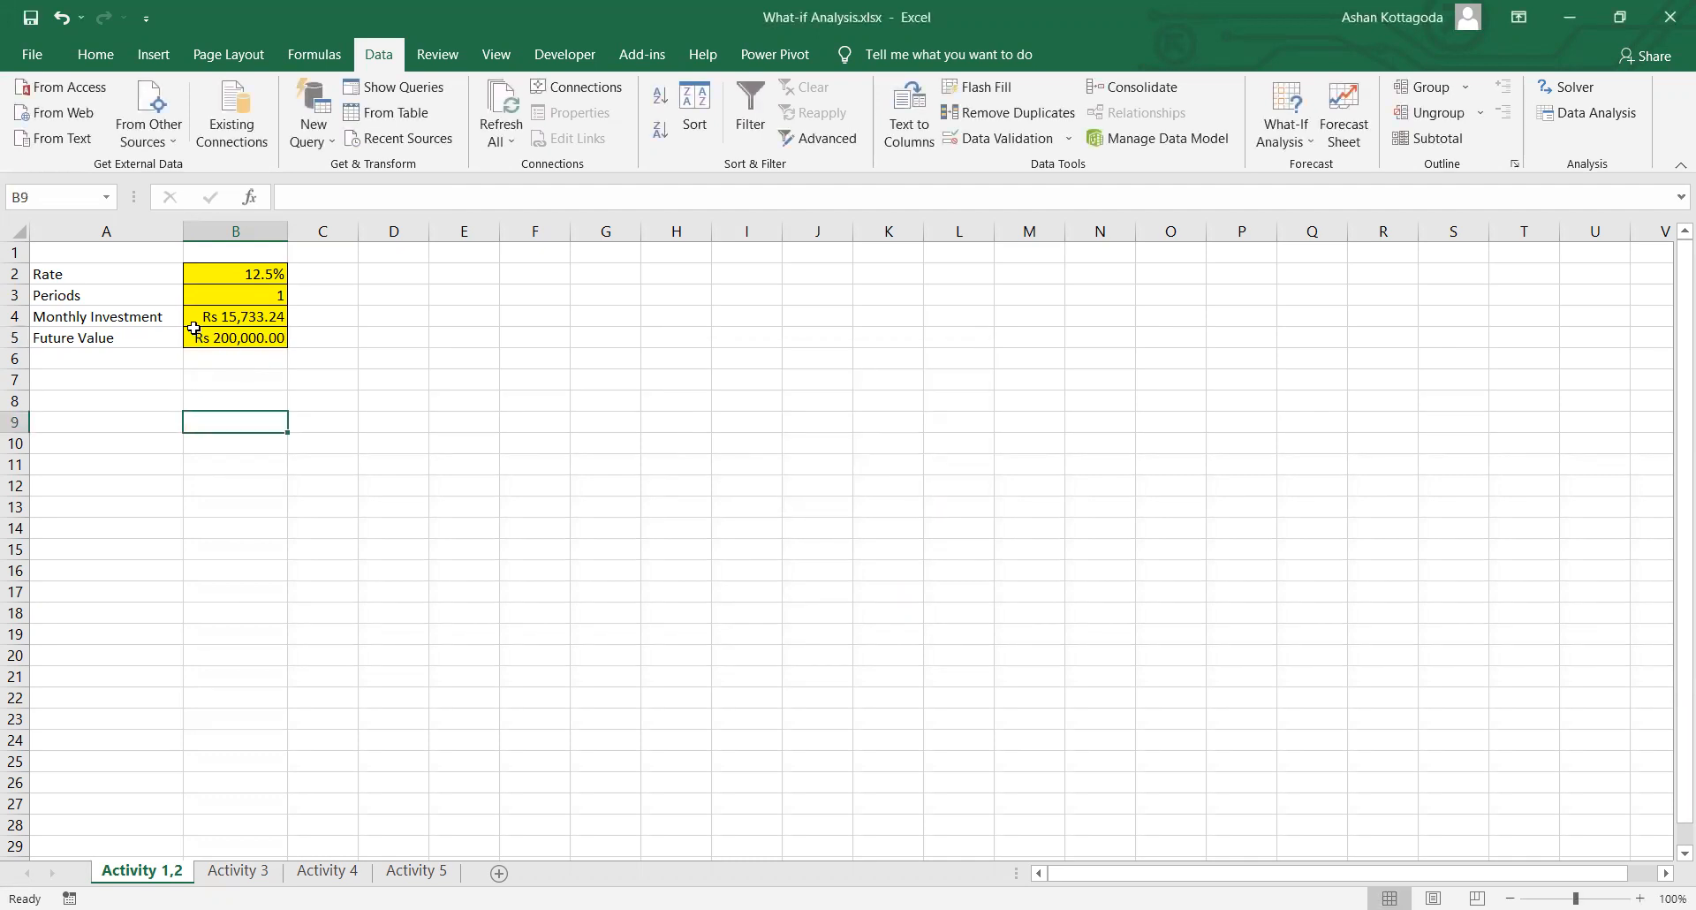
# Step: Examine the unrounded monthly investment found by Goal Seek in B4, along with the future value formula and the periods cell
pyautogui.click(281, 317)
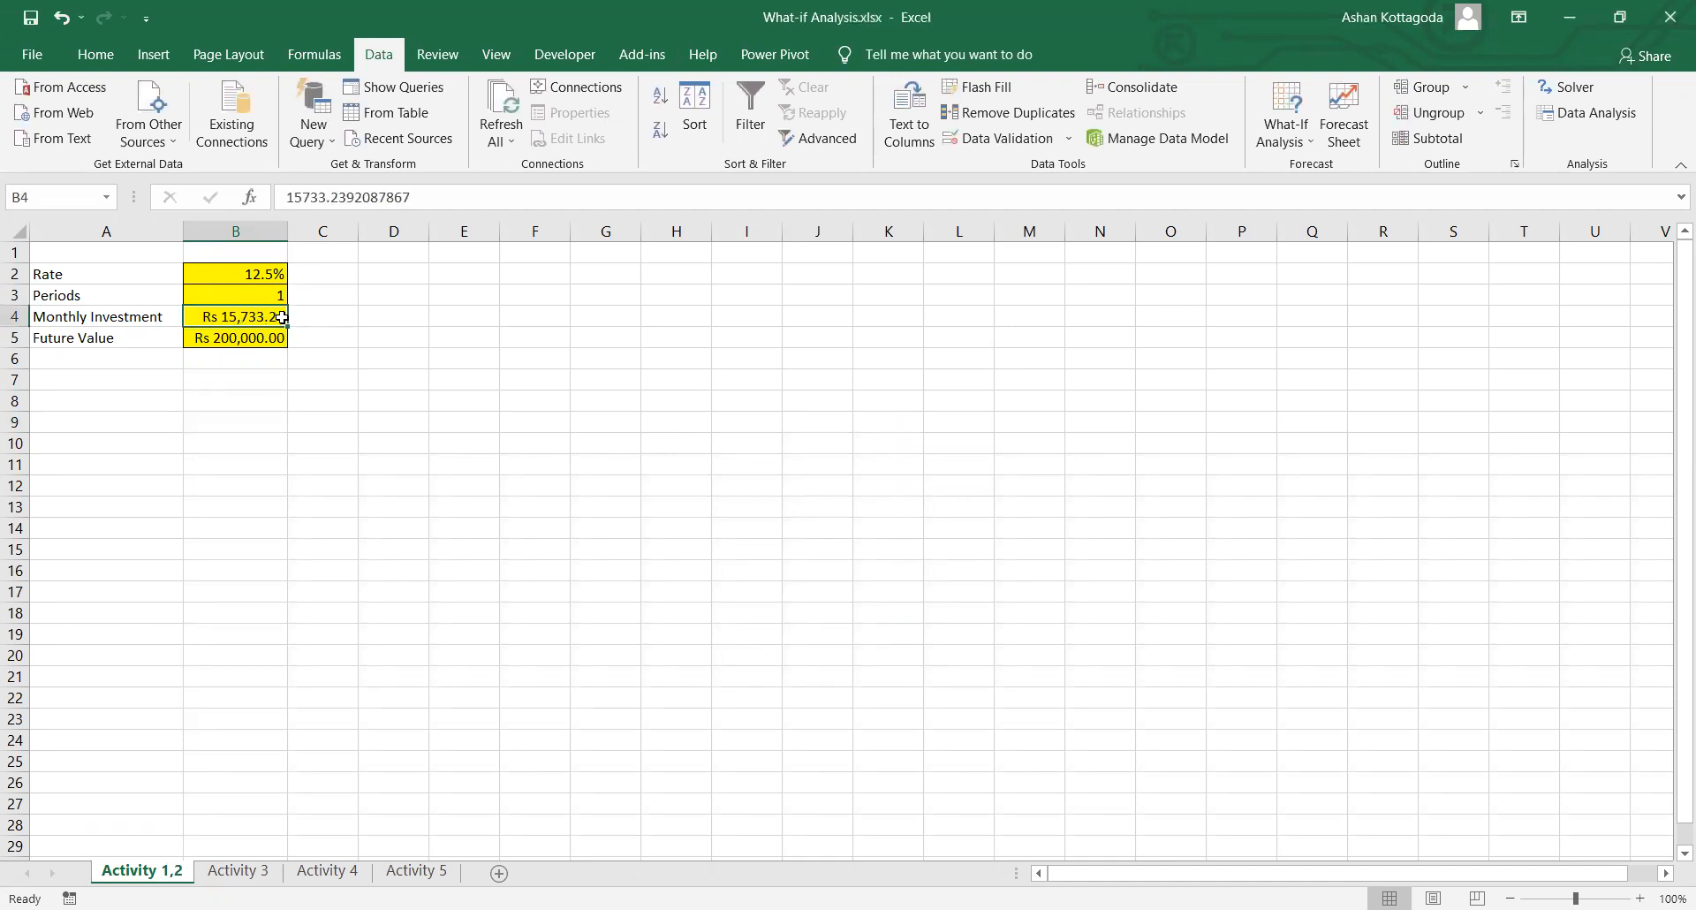
pyautogui.moveTo(332, 196); pyautogui.dragTo(429, 191)
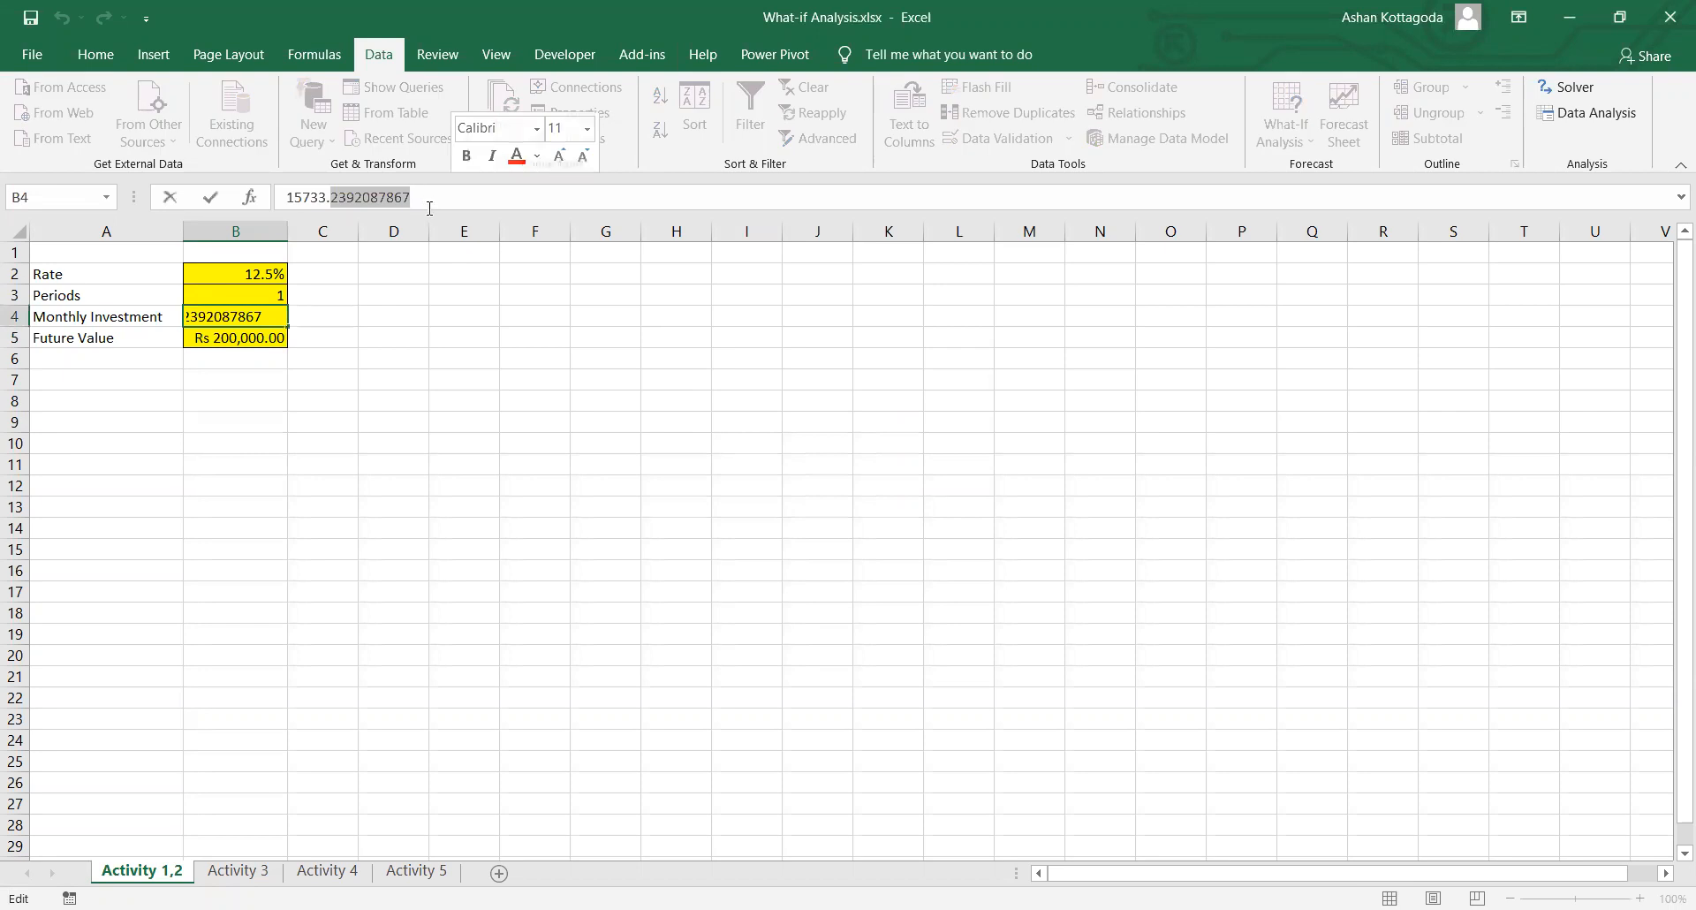
pyautogui.click(425, 201)
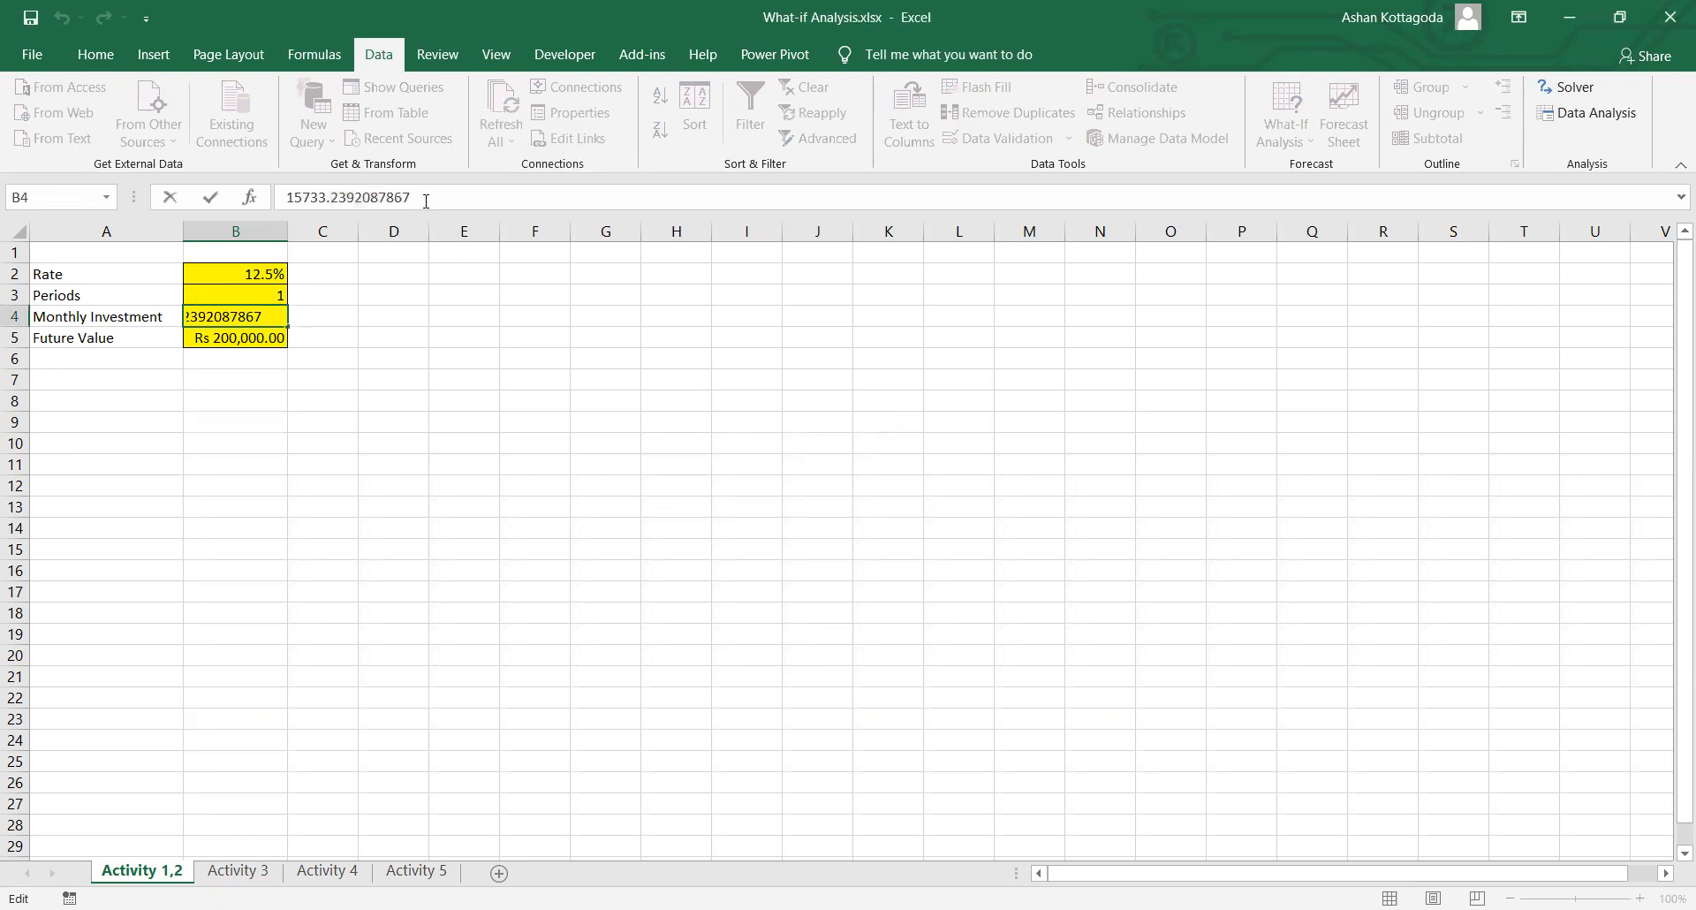
pyautogui.press('Escape')
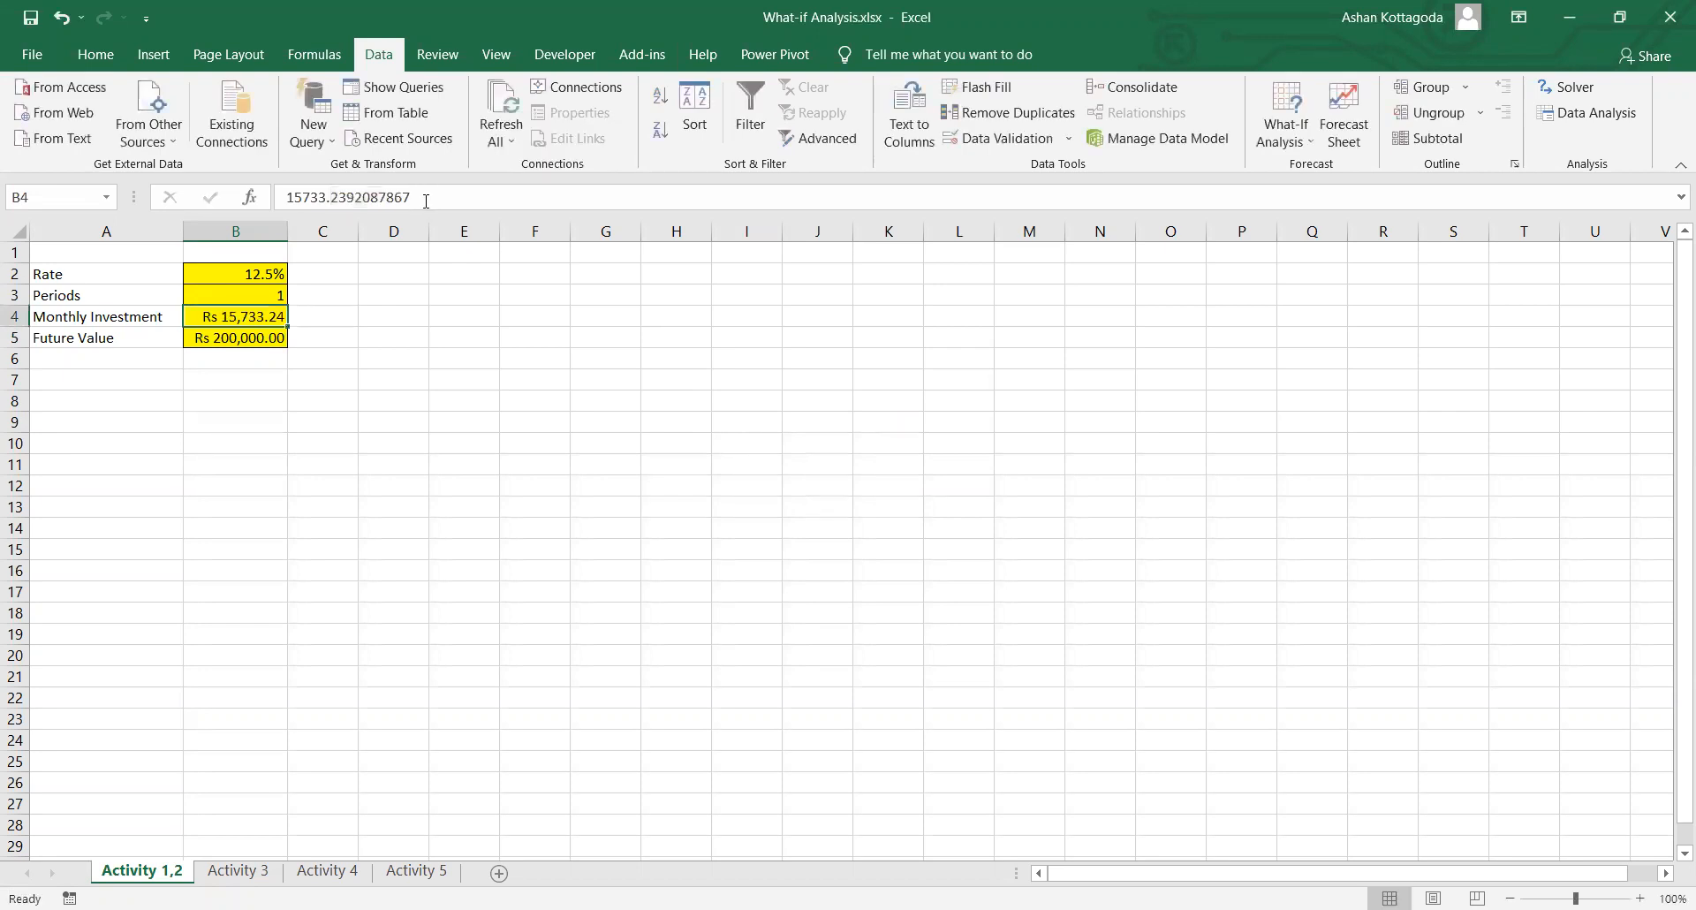
pyautogui.click(251, 334)
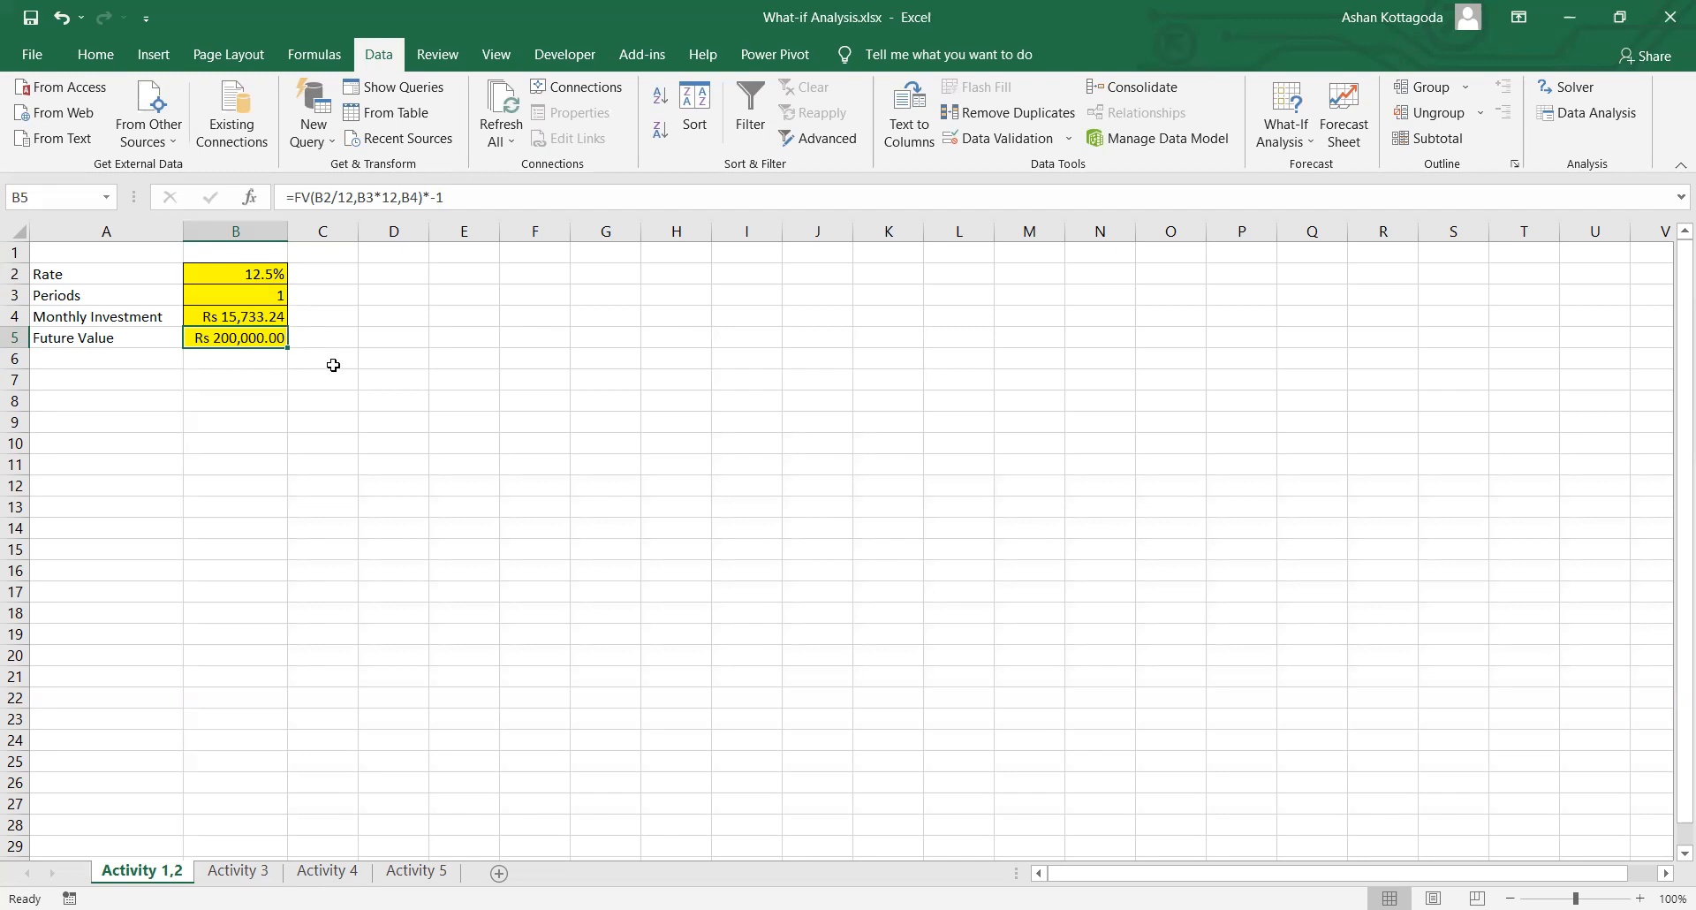
pyautogui.click(252, 292)
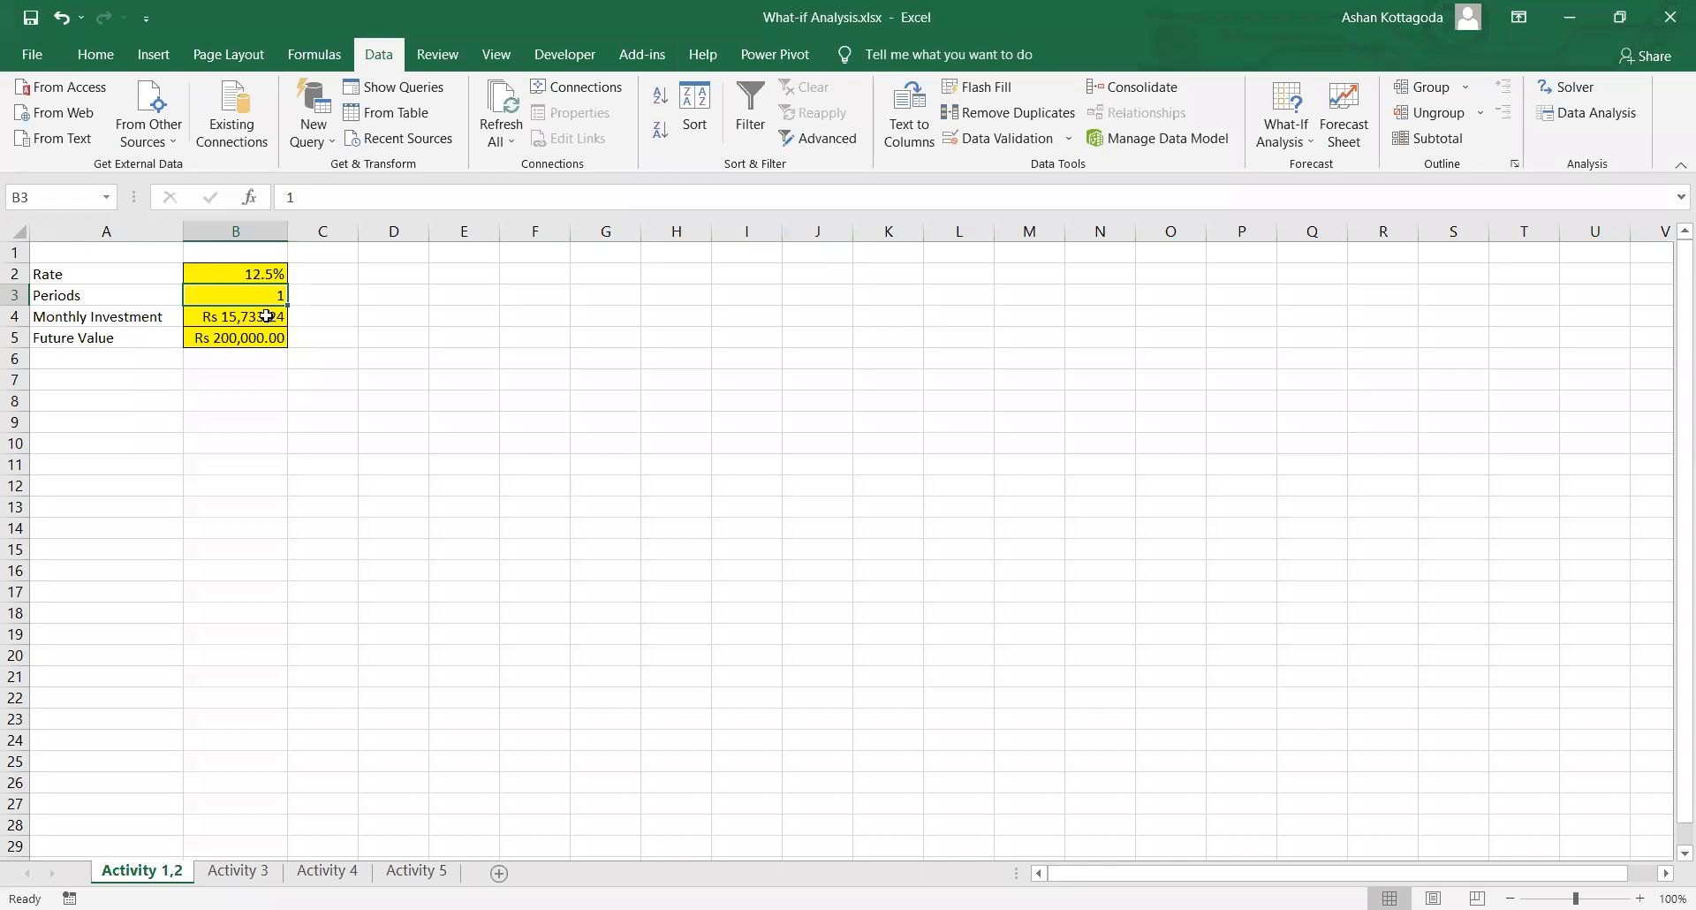
pyautogui.click(266, 315)
pyautogui.click(253, 297)
pyautogui.click(256, 315)
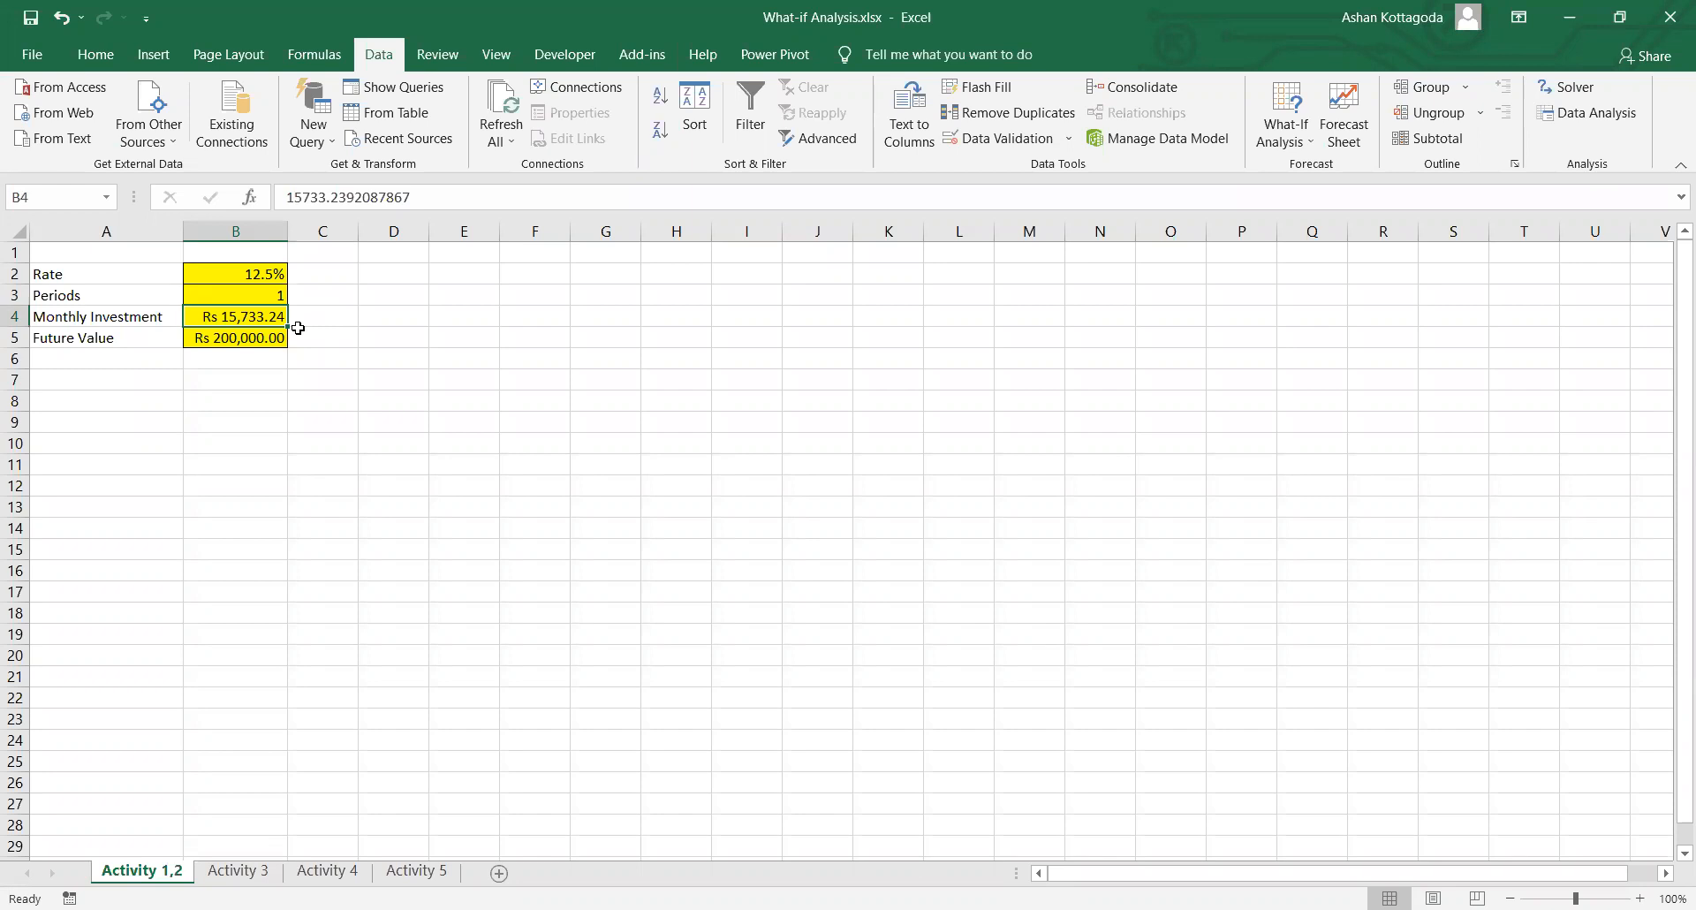
# Step: Switch to the Activity 3 worksheet and select the empty cell B9
pyautogui.hotkey('alt', 'Tab')
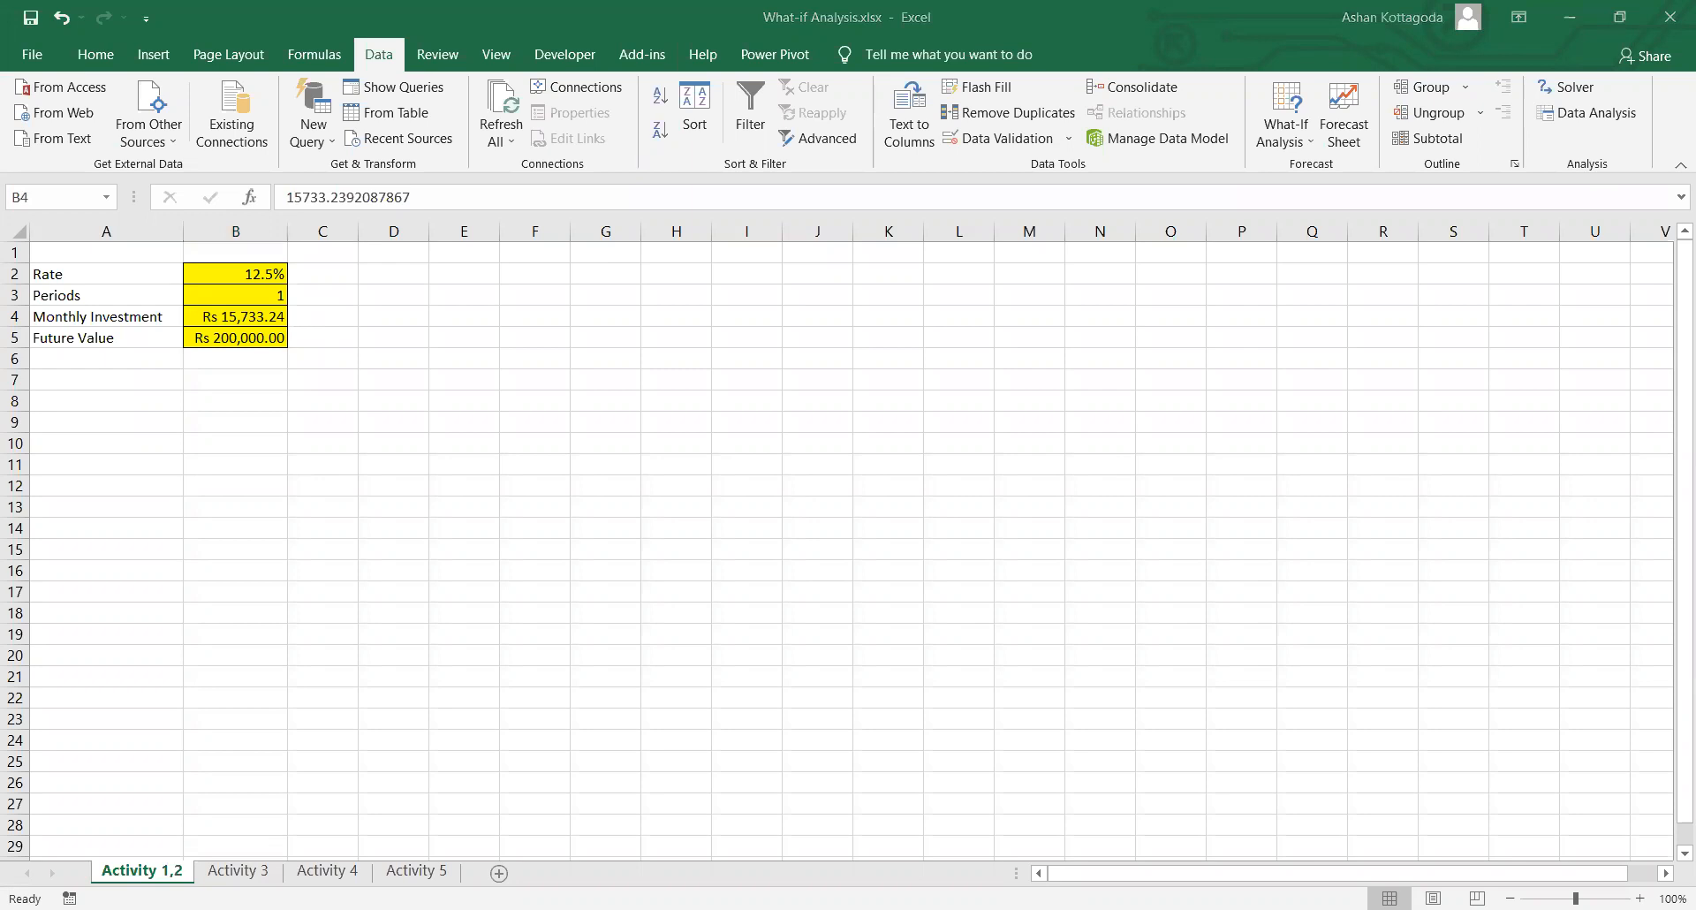
pyautogui.hotkey('alt', 'Tab')
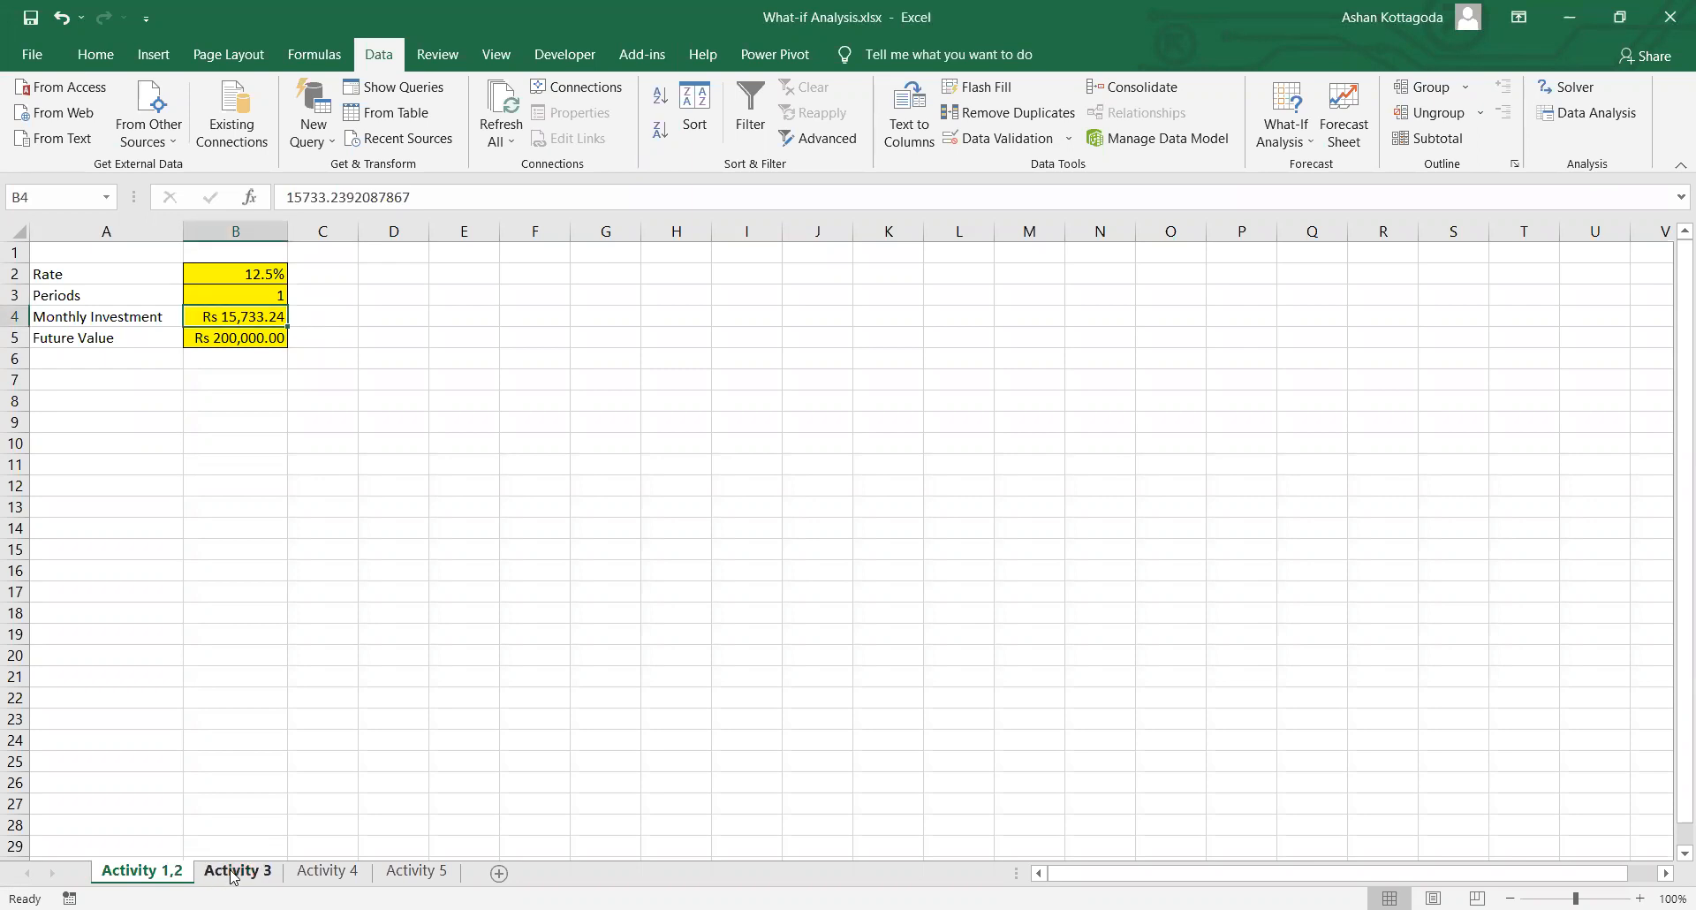
pyautogui.click(233, 872)
pyautogui.click(268, 427)
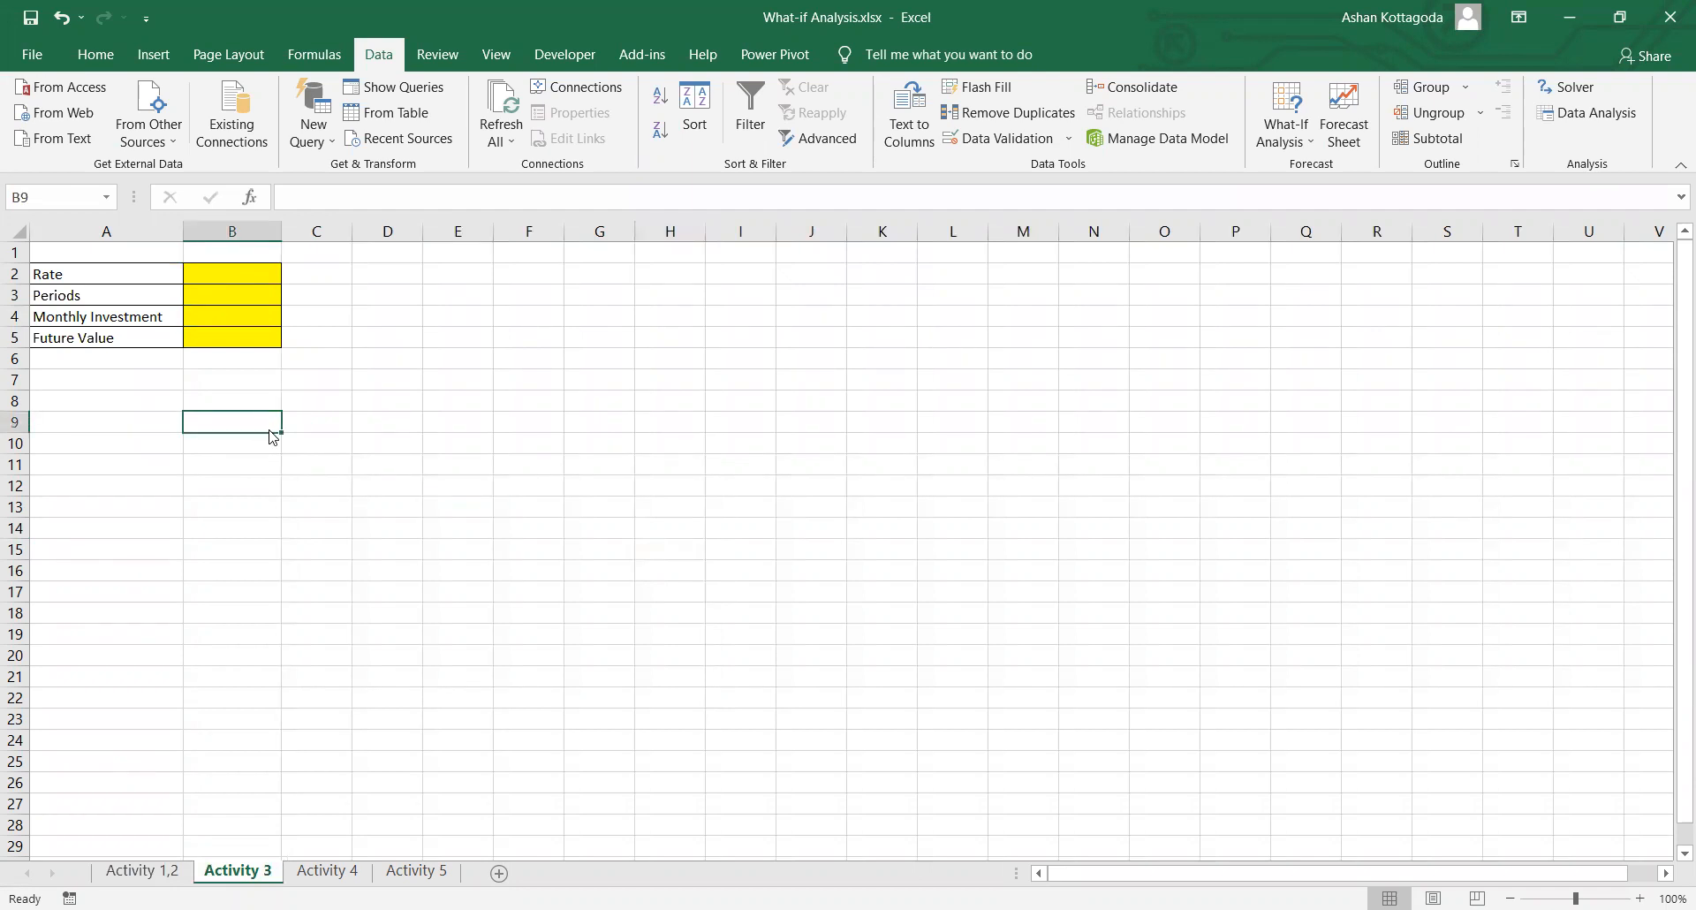
# Step: Enter a rate of 12.5%, 1 period and a monthly investment of 15000 in cells B2 to B4
pyautogui.hotkey('alt', 'Tab')
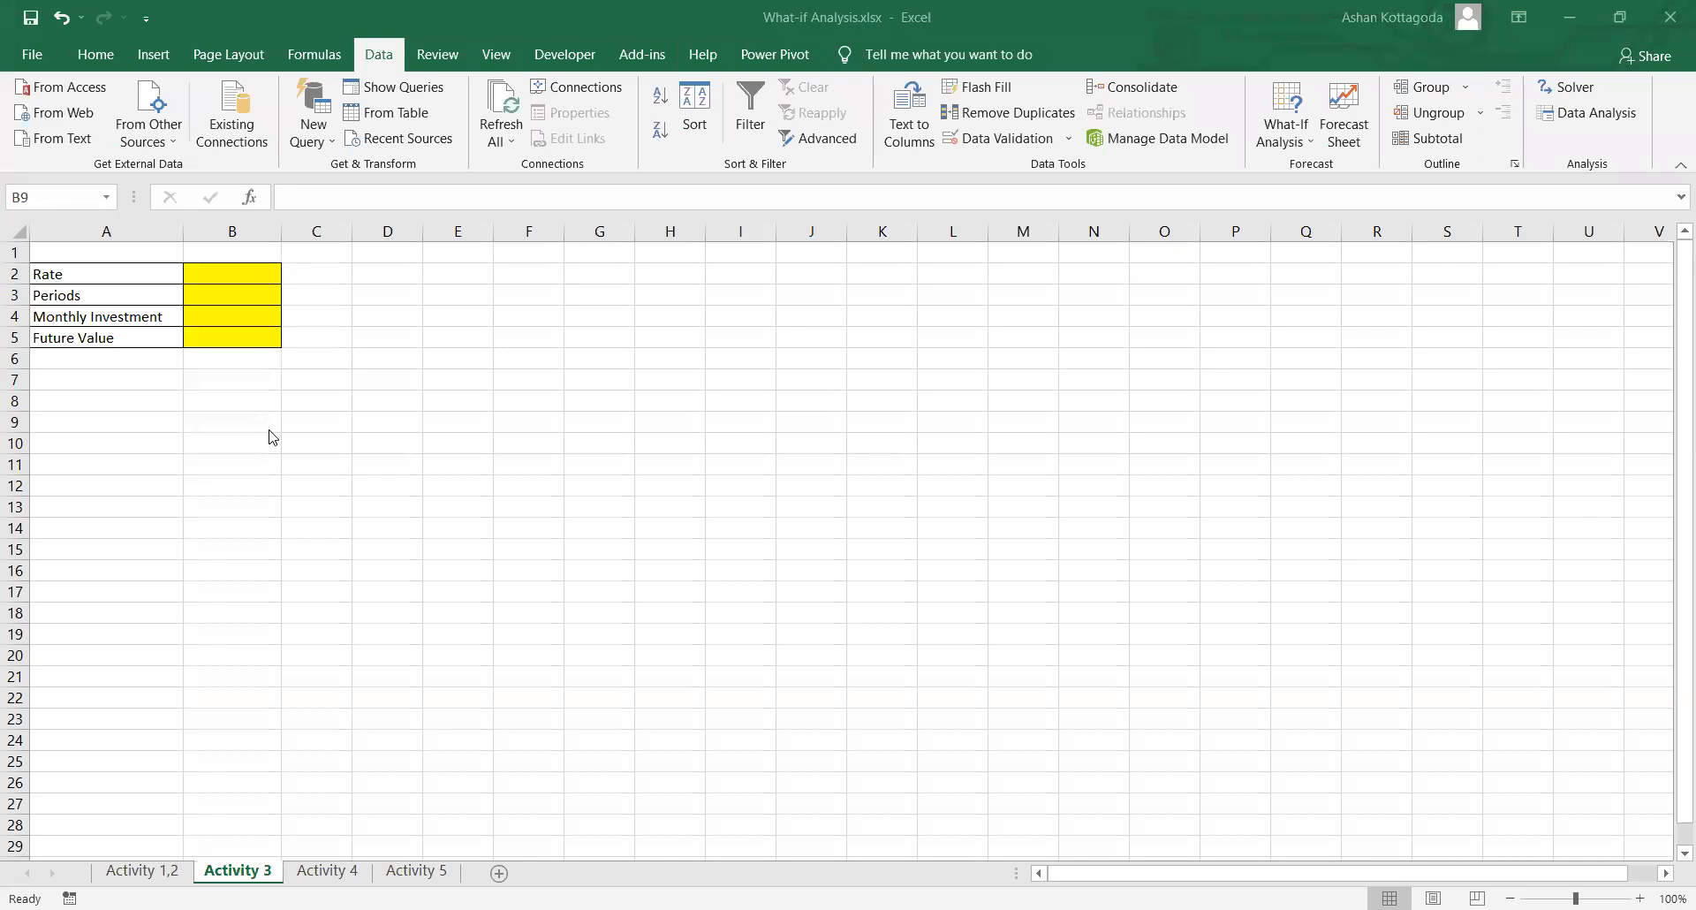
pyautogui.click(210, 279)
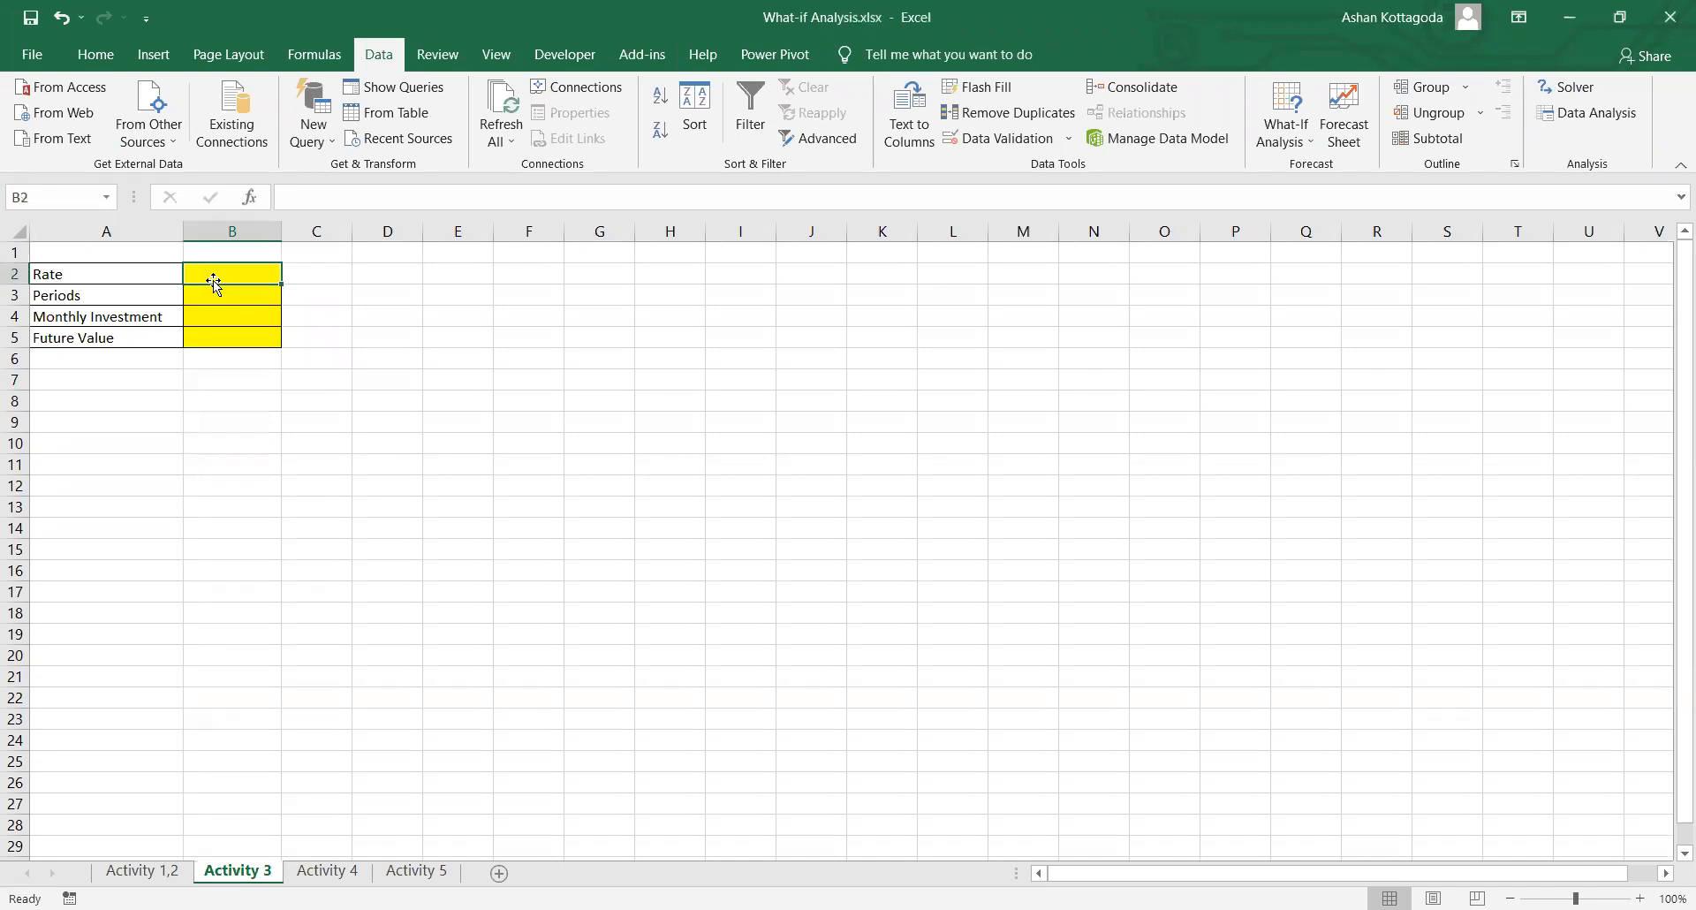
pyautogui.write('12.5%')
pyautogui.press('Return')
pyautogui.write('1')
pyautogui.press('Return')
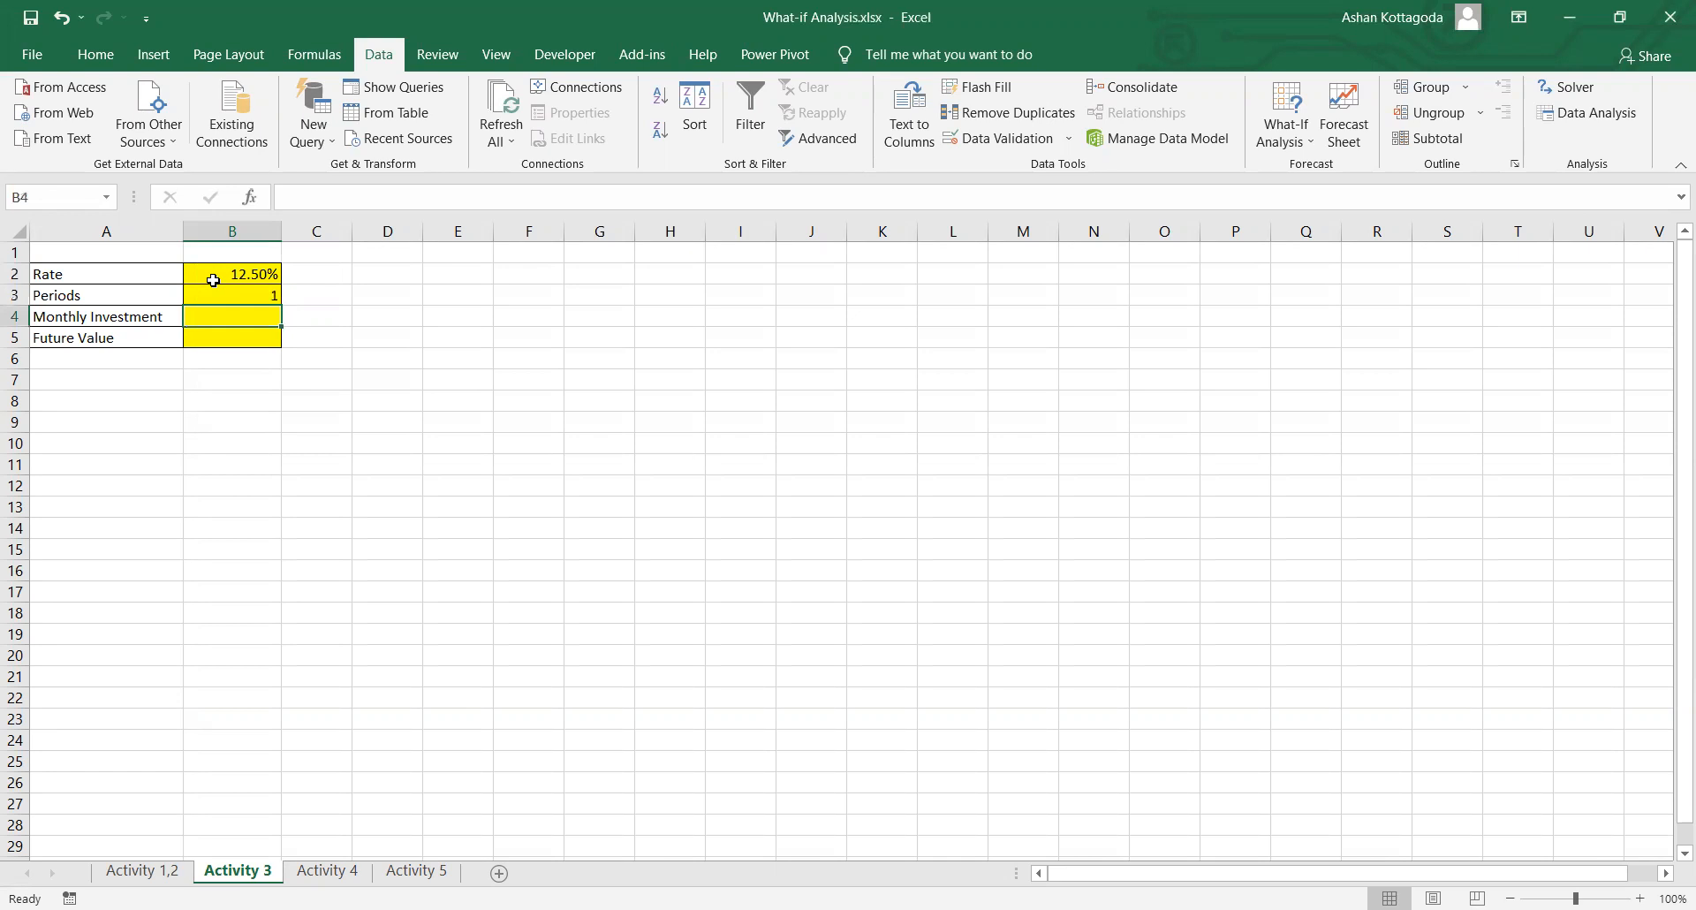
pyautogui.write('15000')
pyautogui.press('Return')
# Step: Calculate the future value in B5 with the formula =FV(B2/12,B3*12,B4)*-1
pyautogui.write('=')
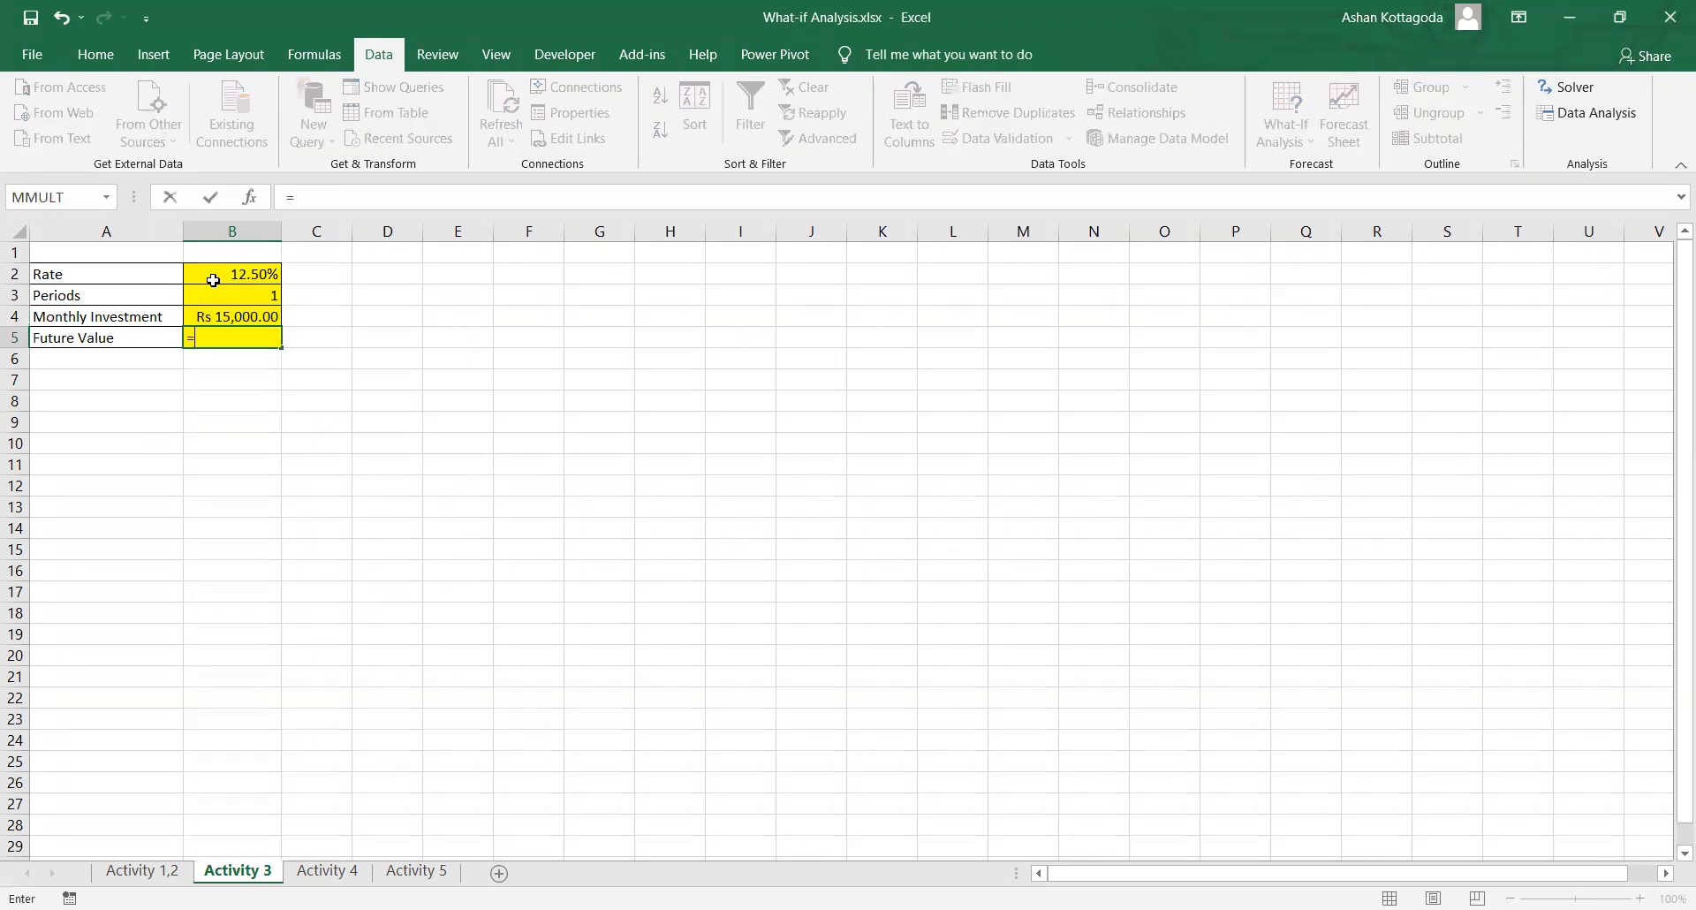
pyautogui.write('FV(')
pyautogui.click(222, 270)
pyautogui.write('/12,')
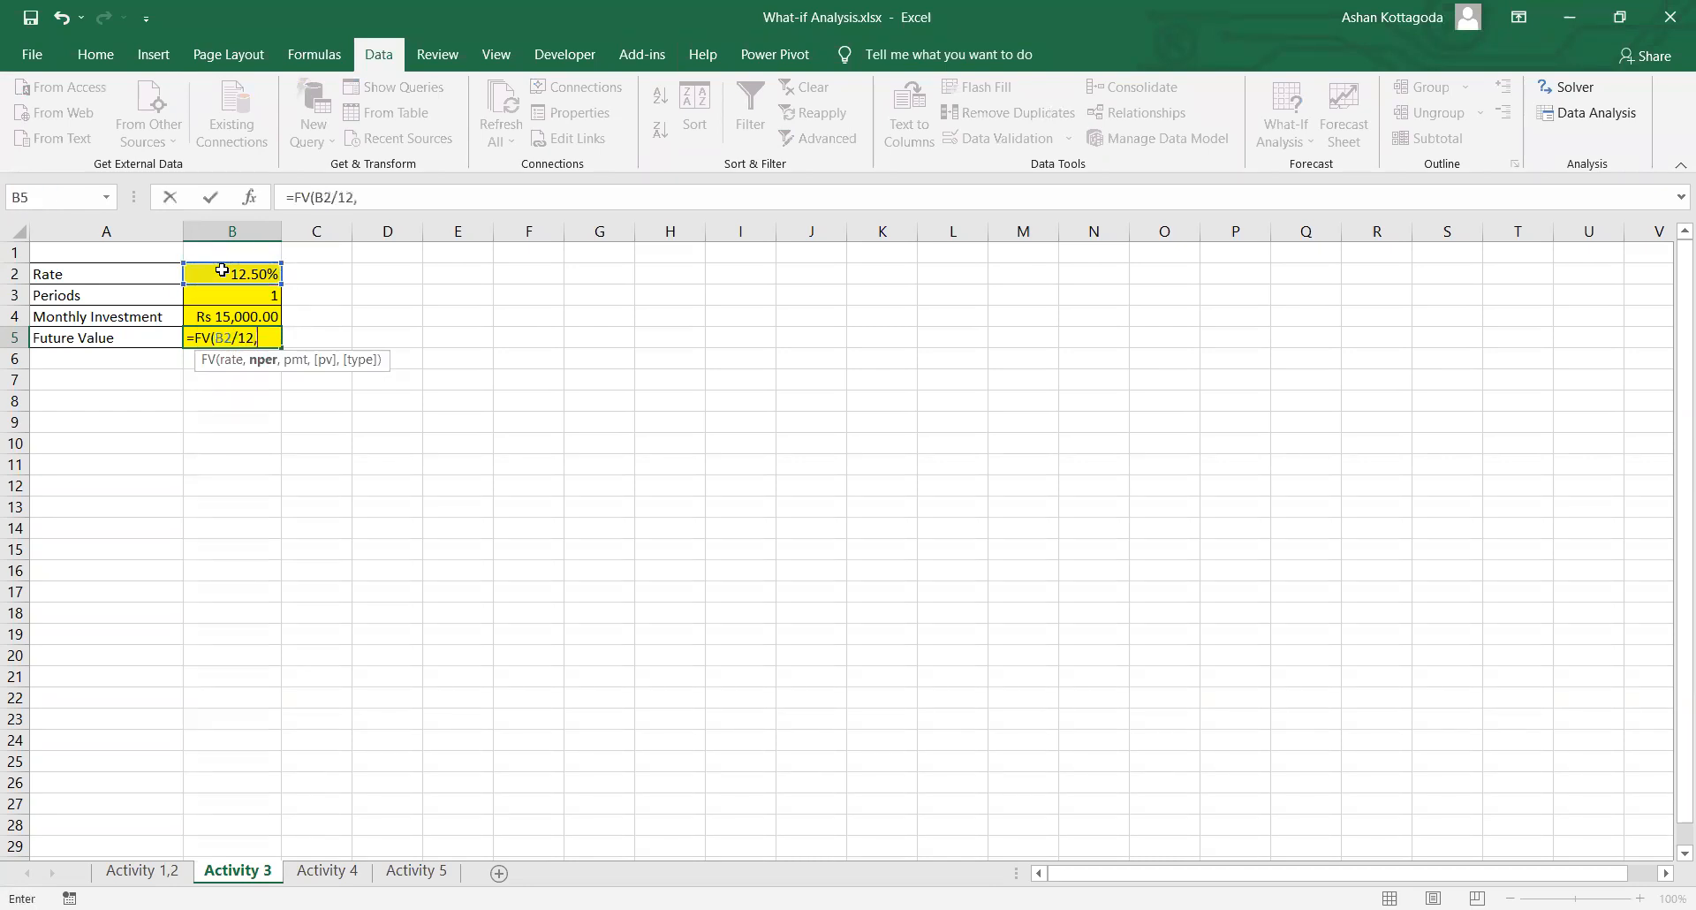
pyautogui.click(249, 299)
pyautogui.write('*12')
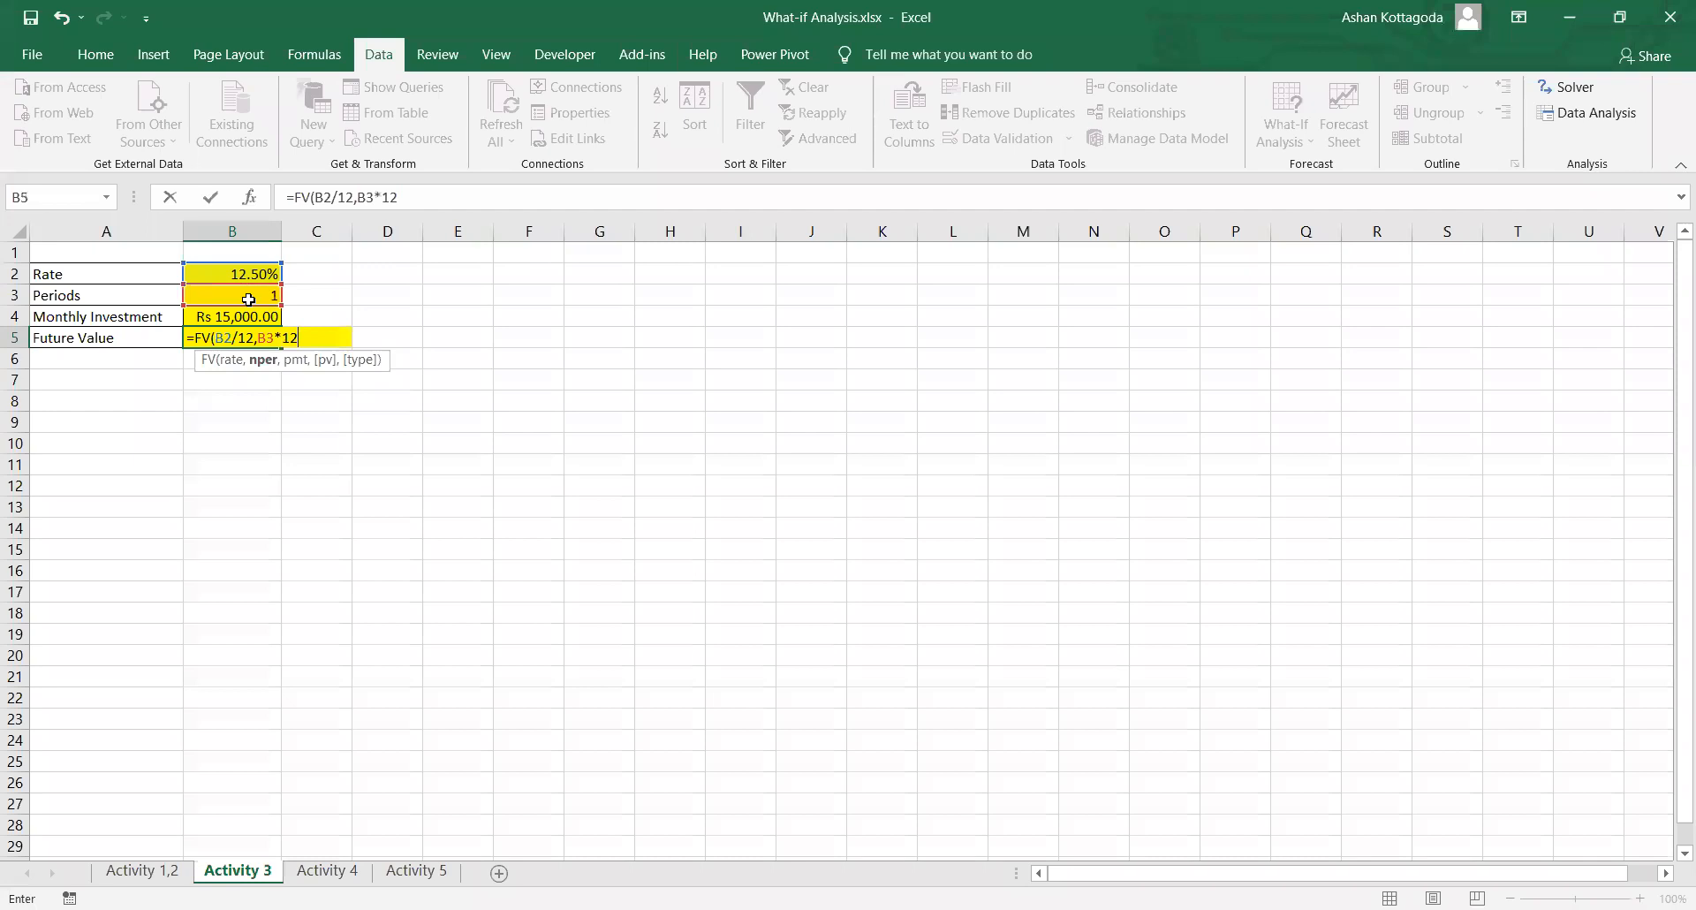
pyautogui.write(',')
pyautogui.click(252, 315)
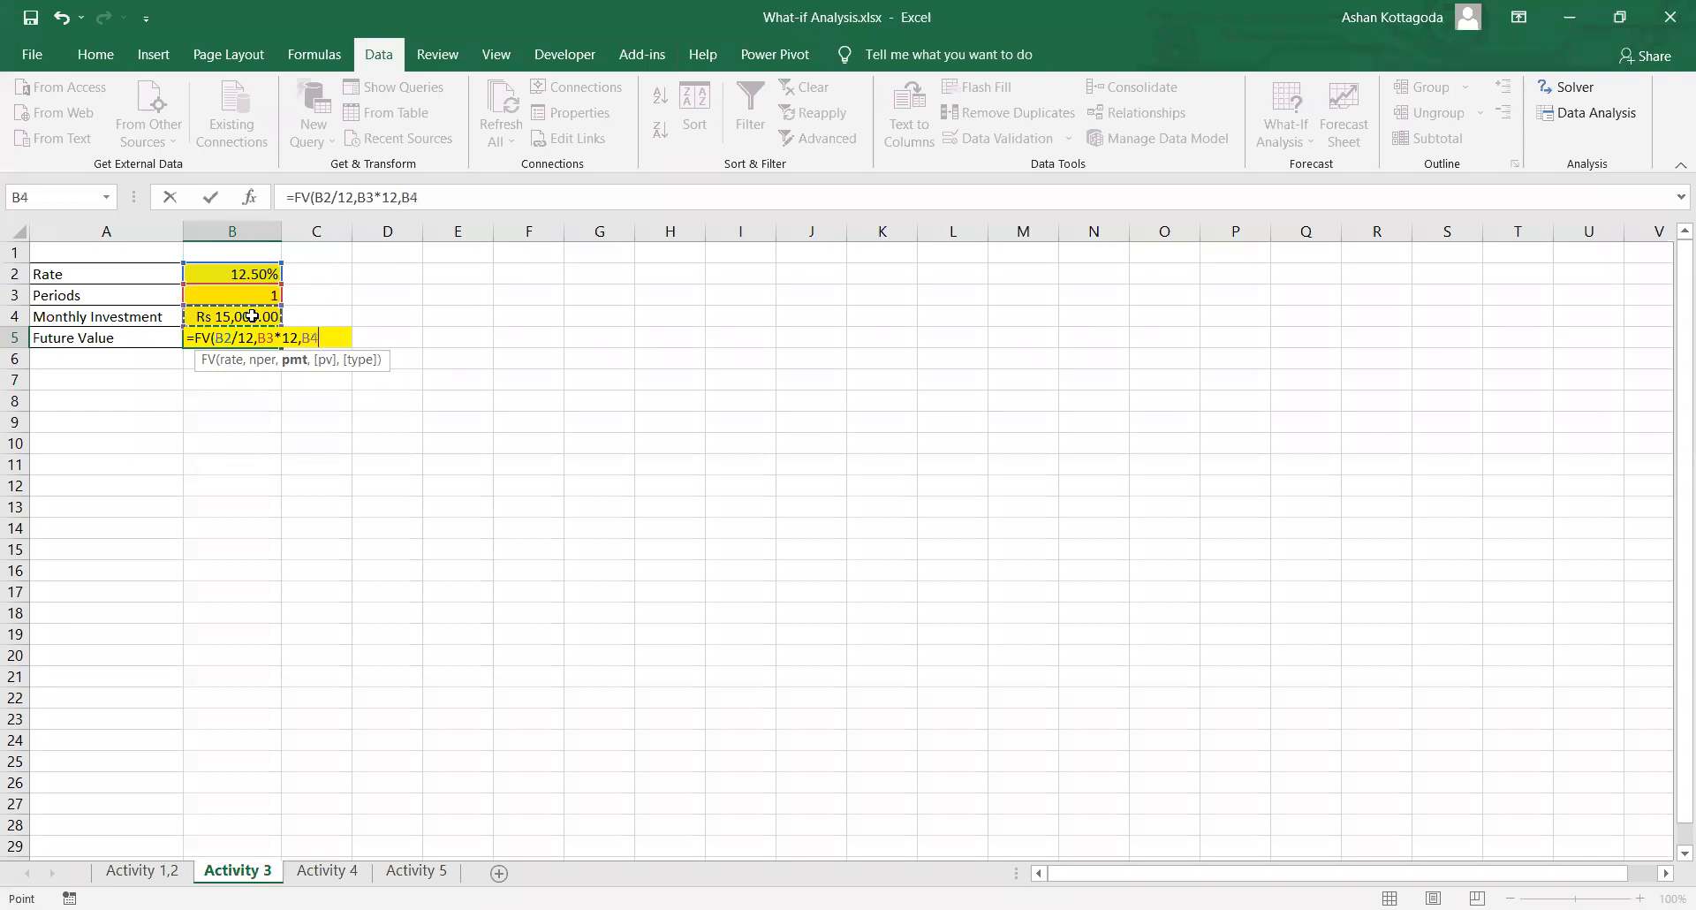
pyautogui.write(')')
pyautogui.press('Return')
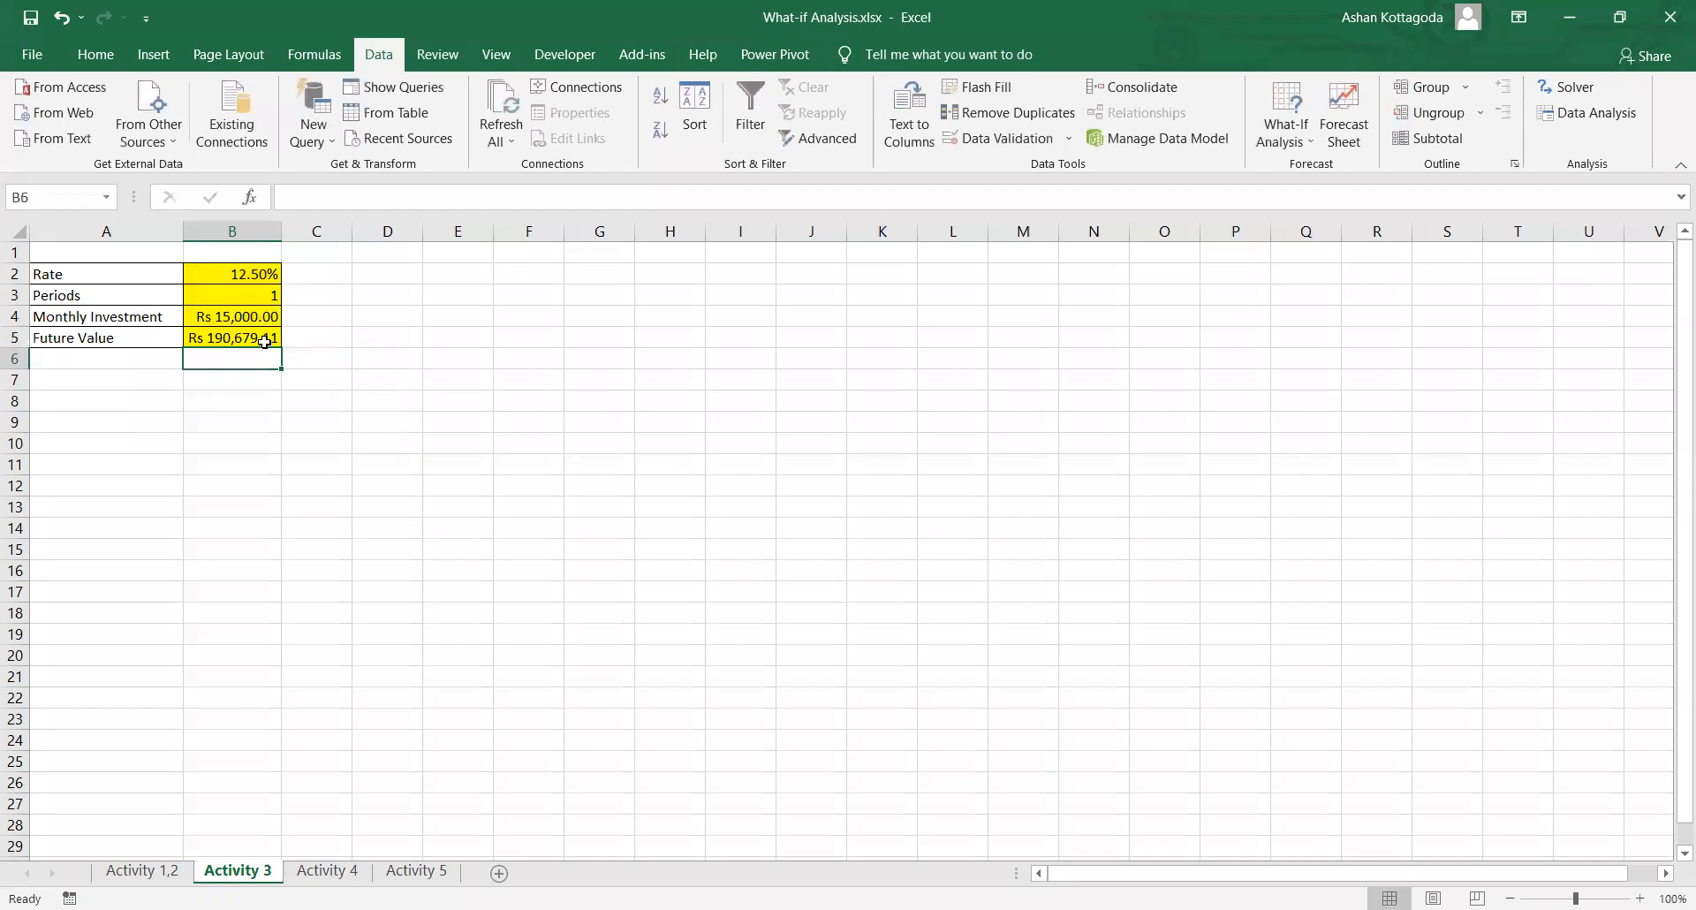
# Step: Review the future value formula in B5 and the rate in B2 against the activity instructions
pyautogui.click(264, 341)
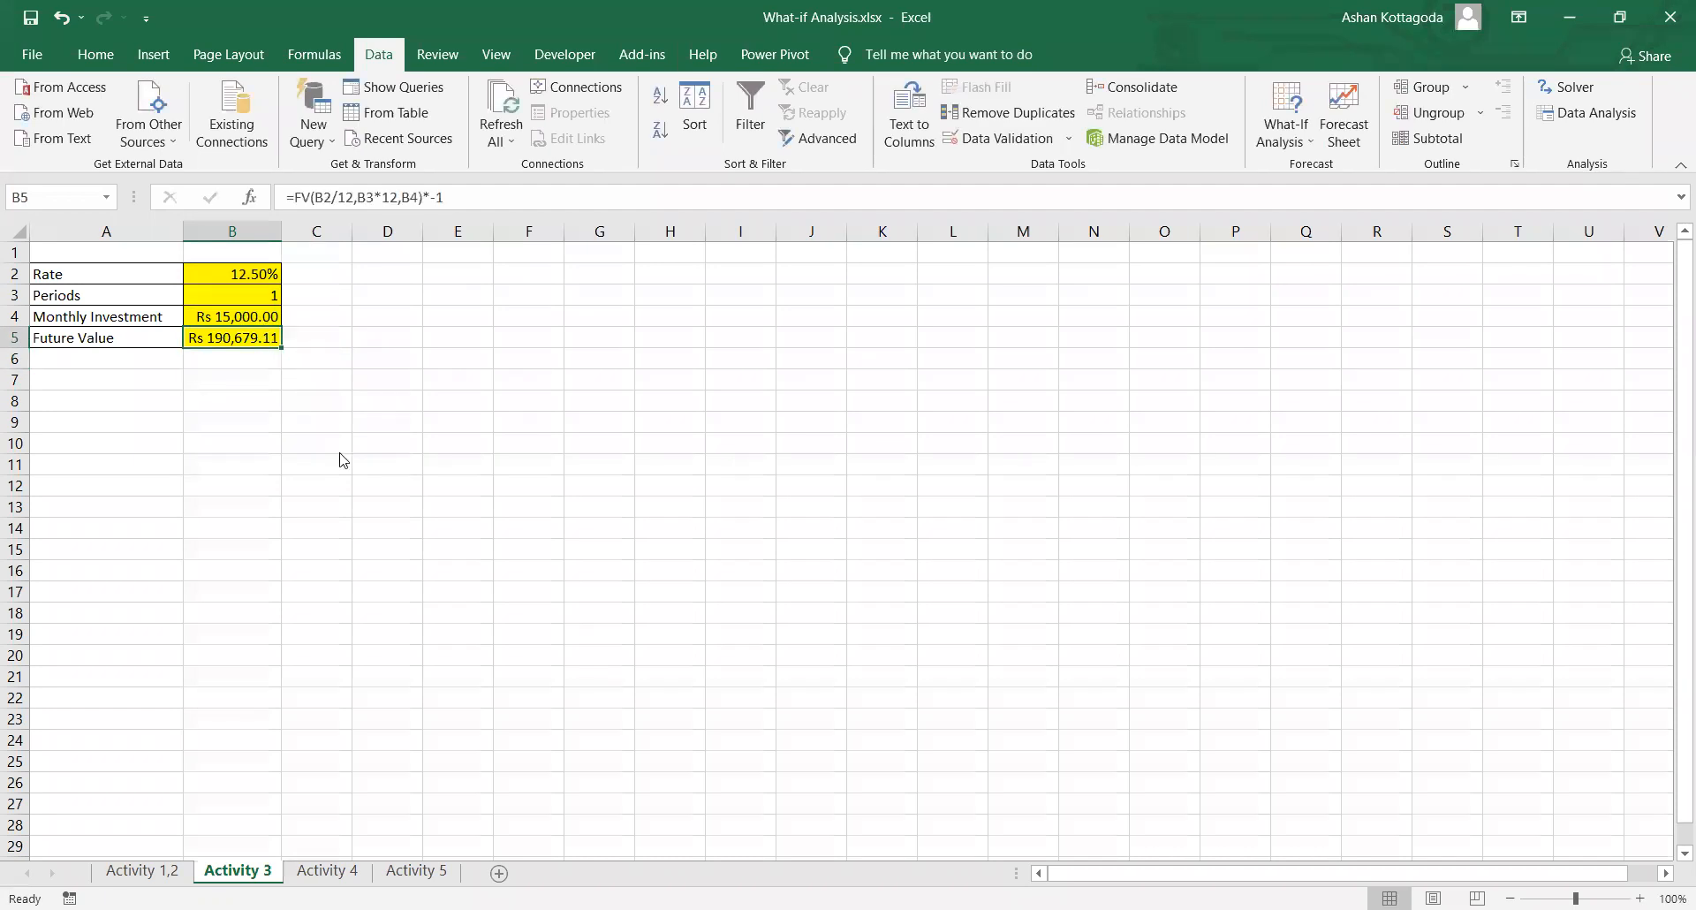
pyautogui.hotkey('alt', 'Tab')
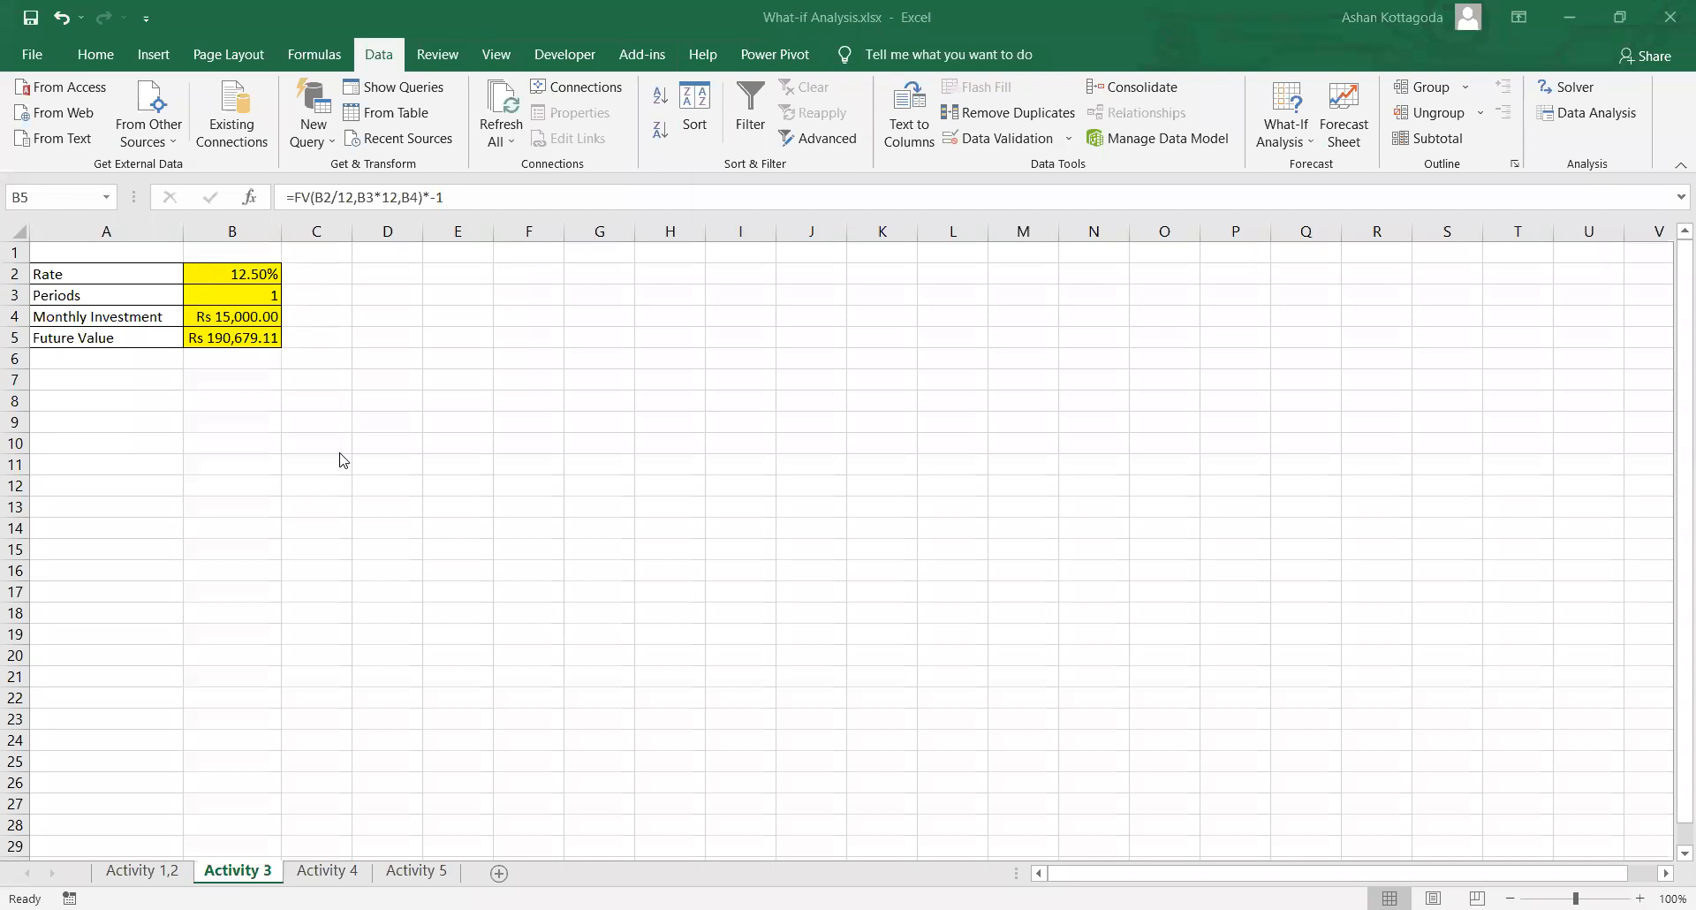
pyautogui.click(233, 334)
pyautogui.click(239, 261)
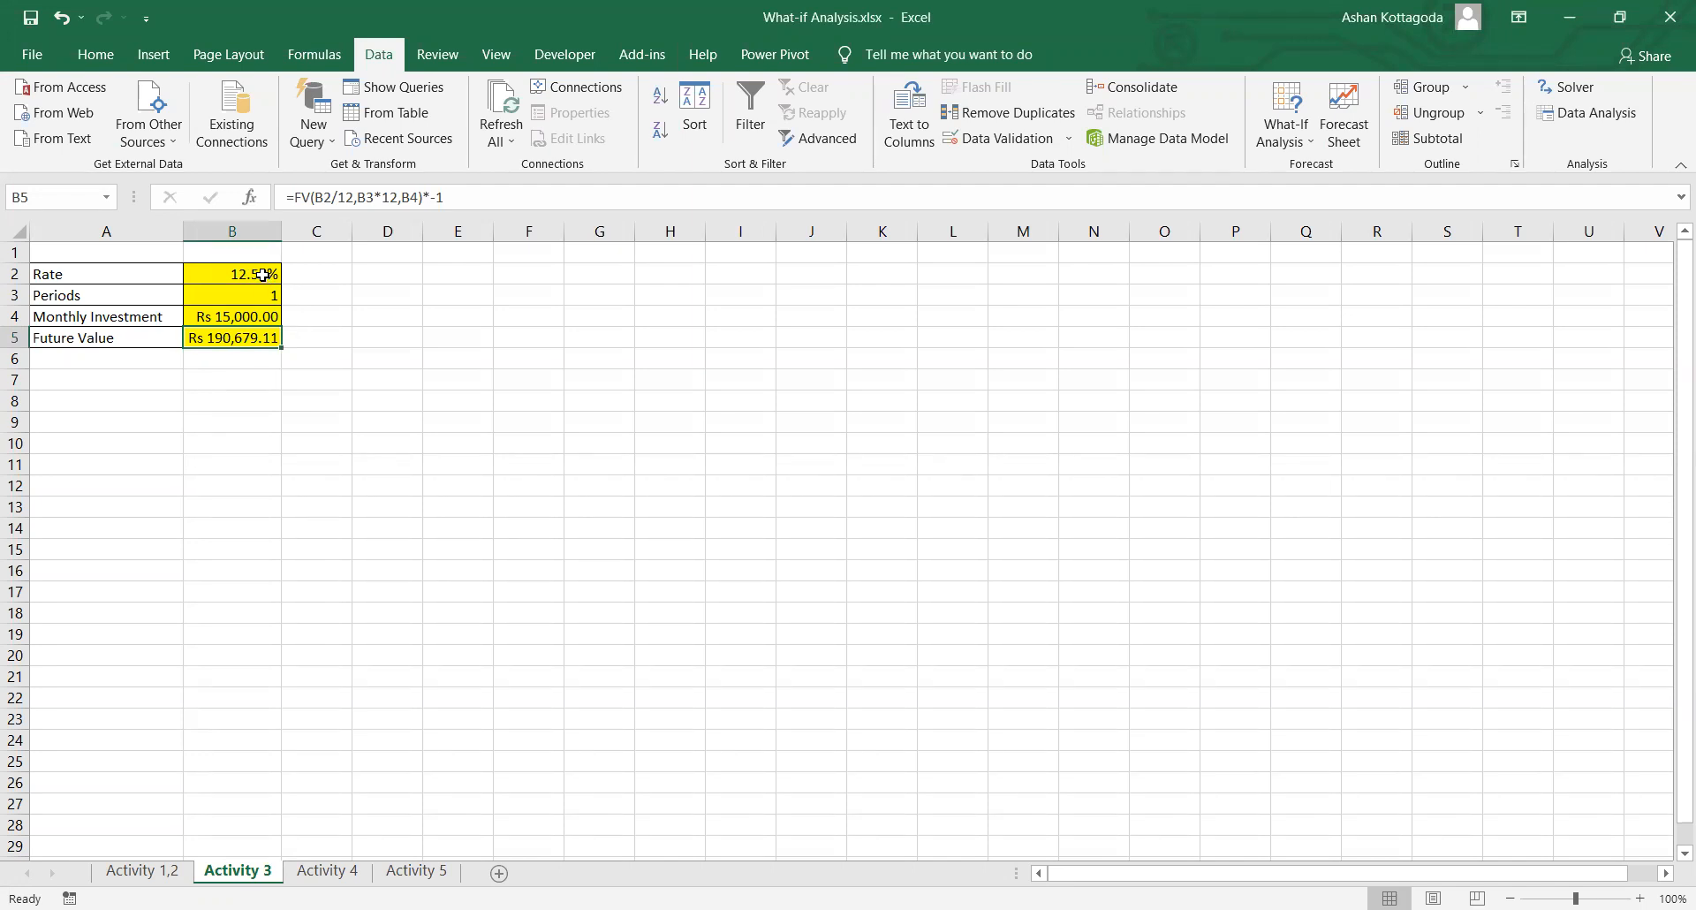
pyautogui.click(263, 275)
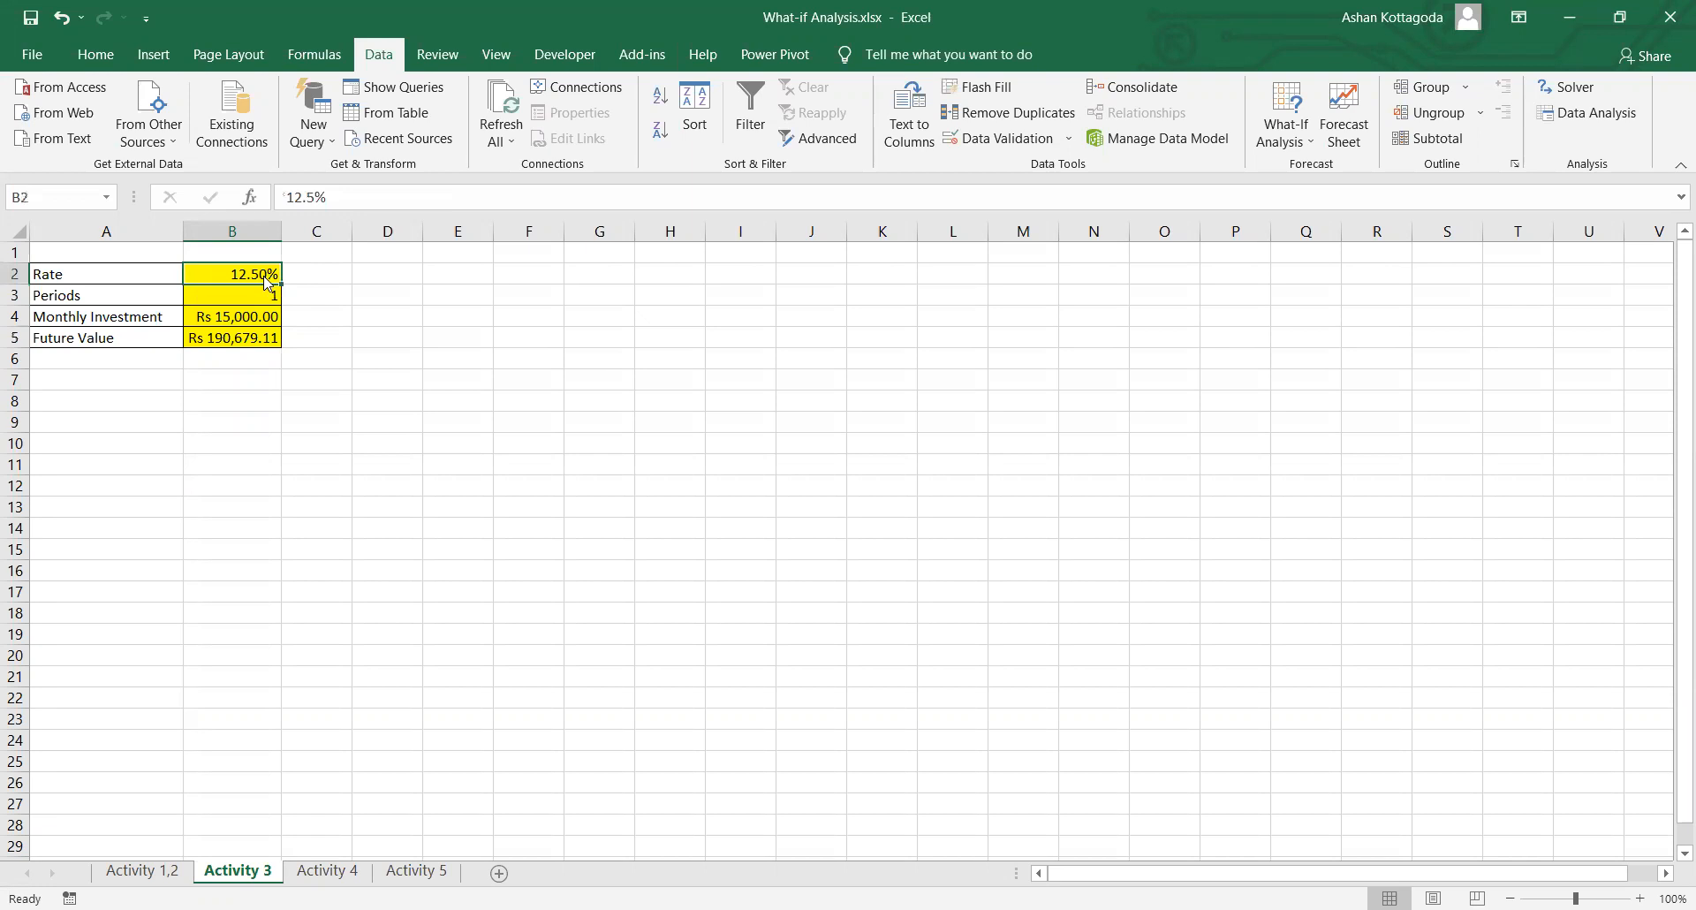
pyautogui.click(249, 352)
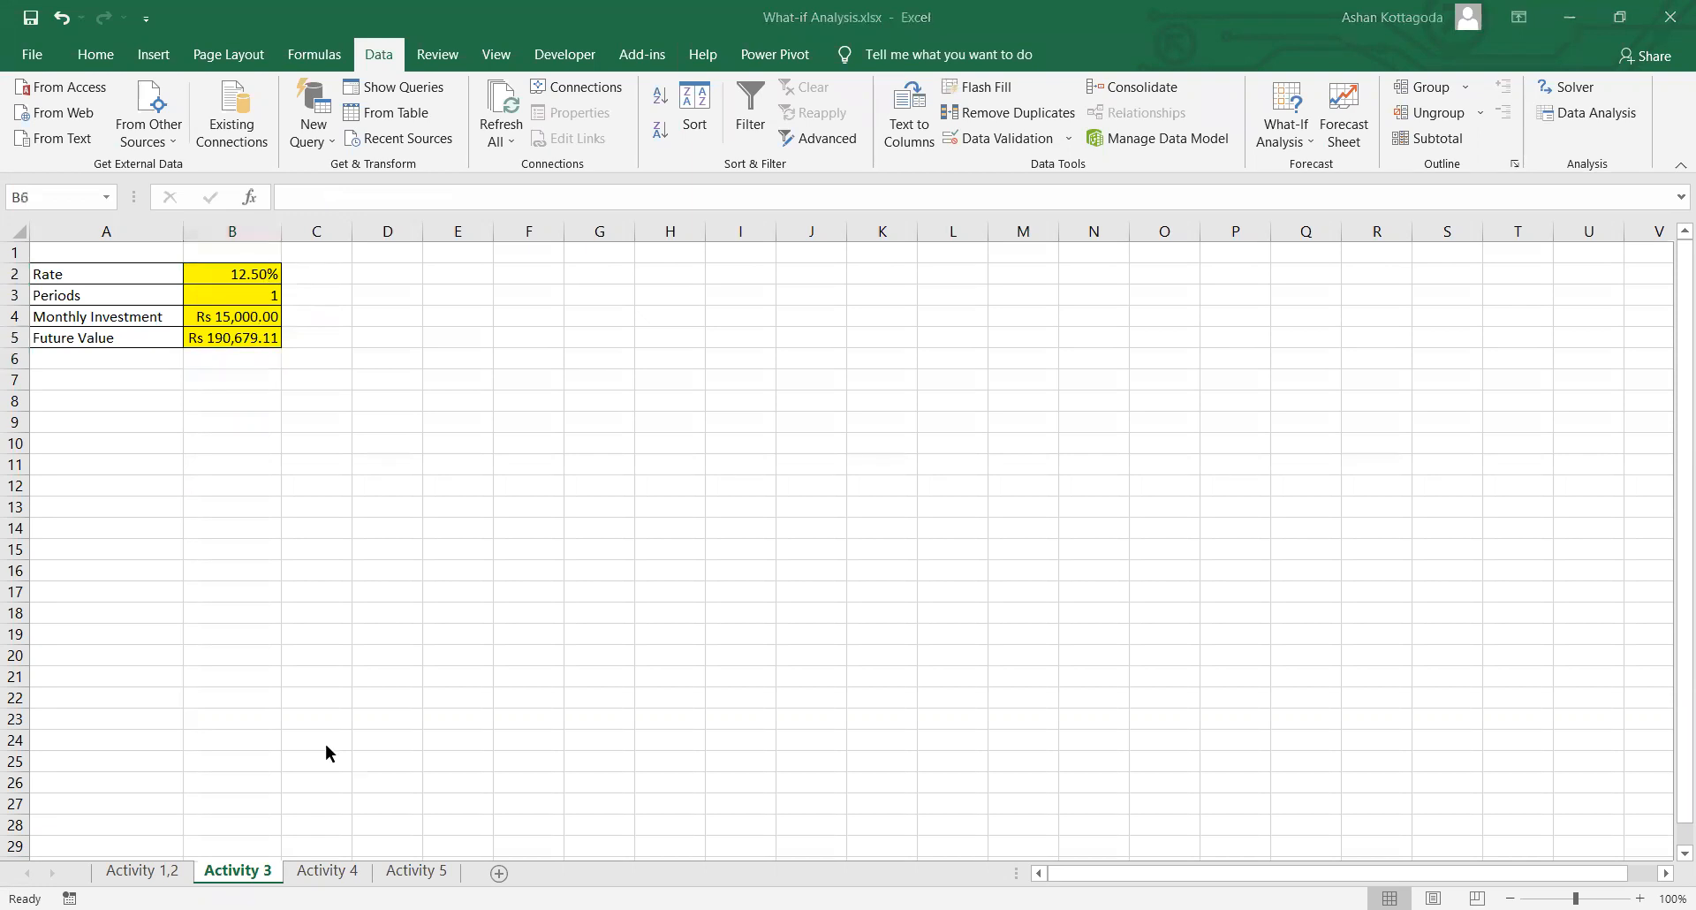
# Step: Try a rate of 10% in B2 to compare the future value, and return the rate to 12.5%
pyautogui.click(208, 268)
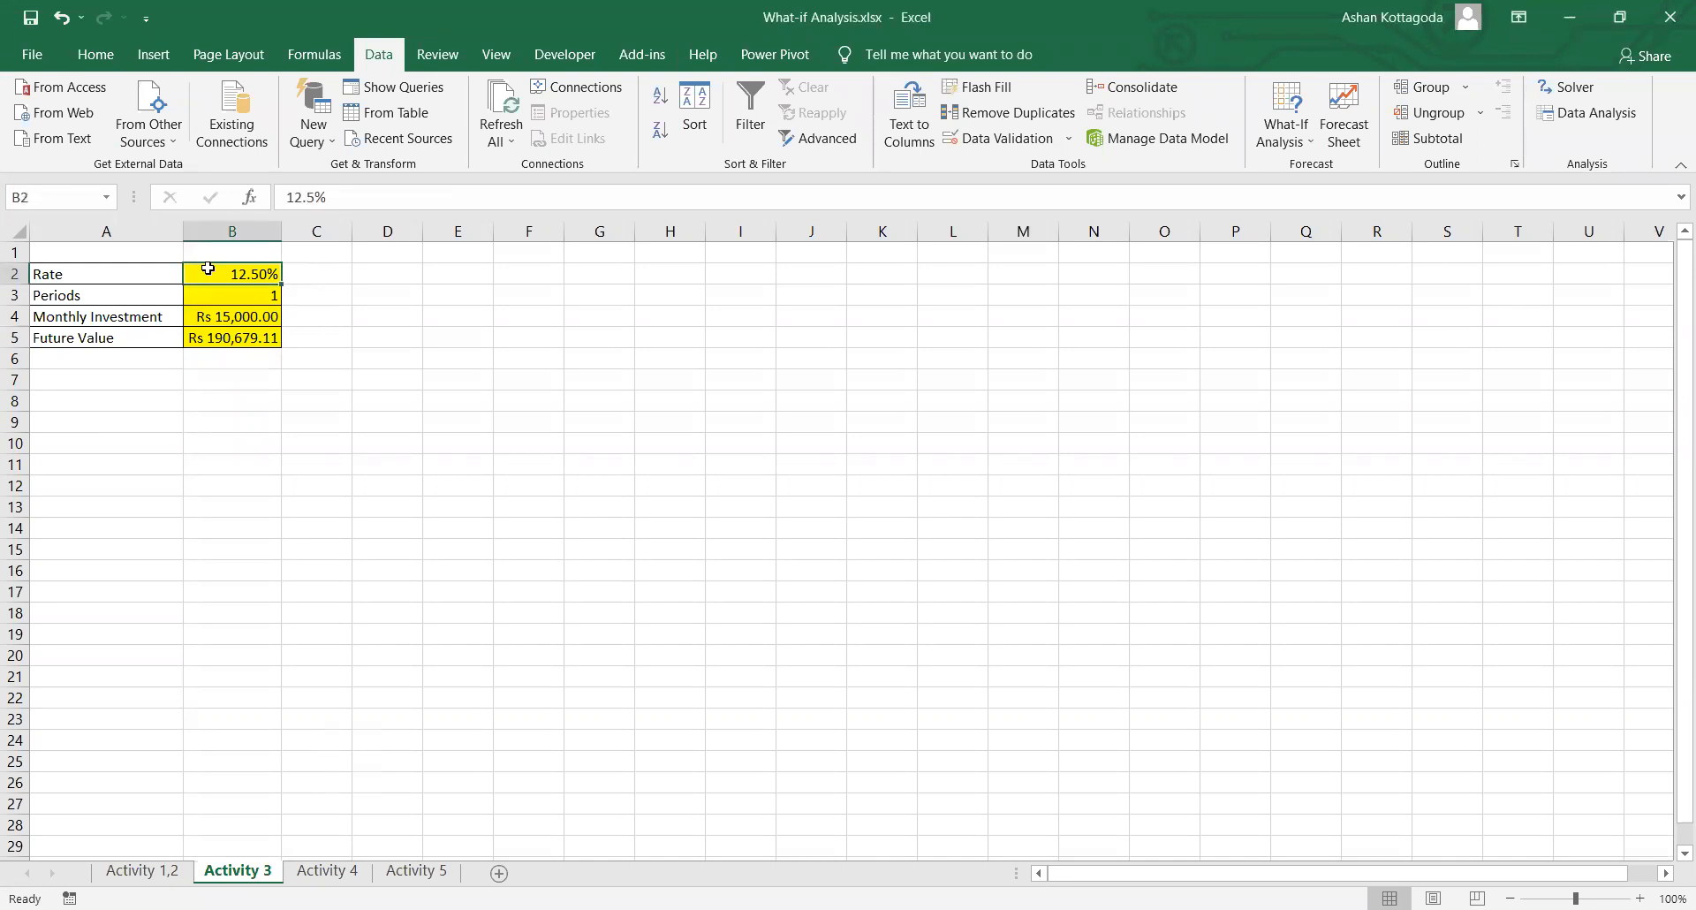
pyautogui.write('10')
pyautogui.press('Return')
pyautogui.click(207, 269)
pyautogui.write('15%')
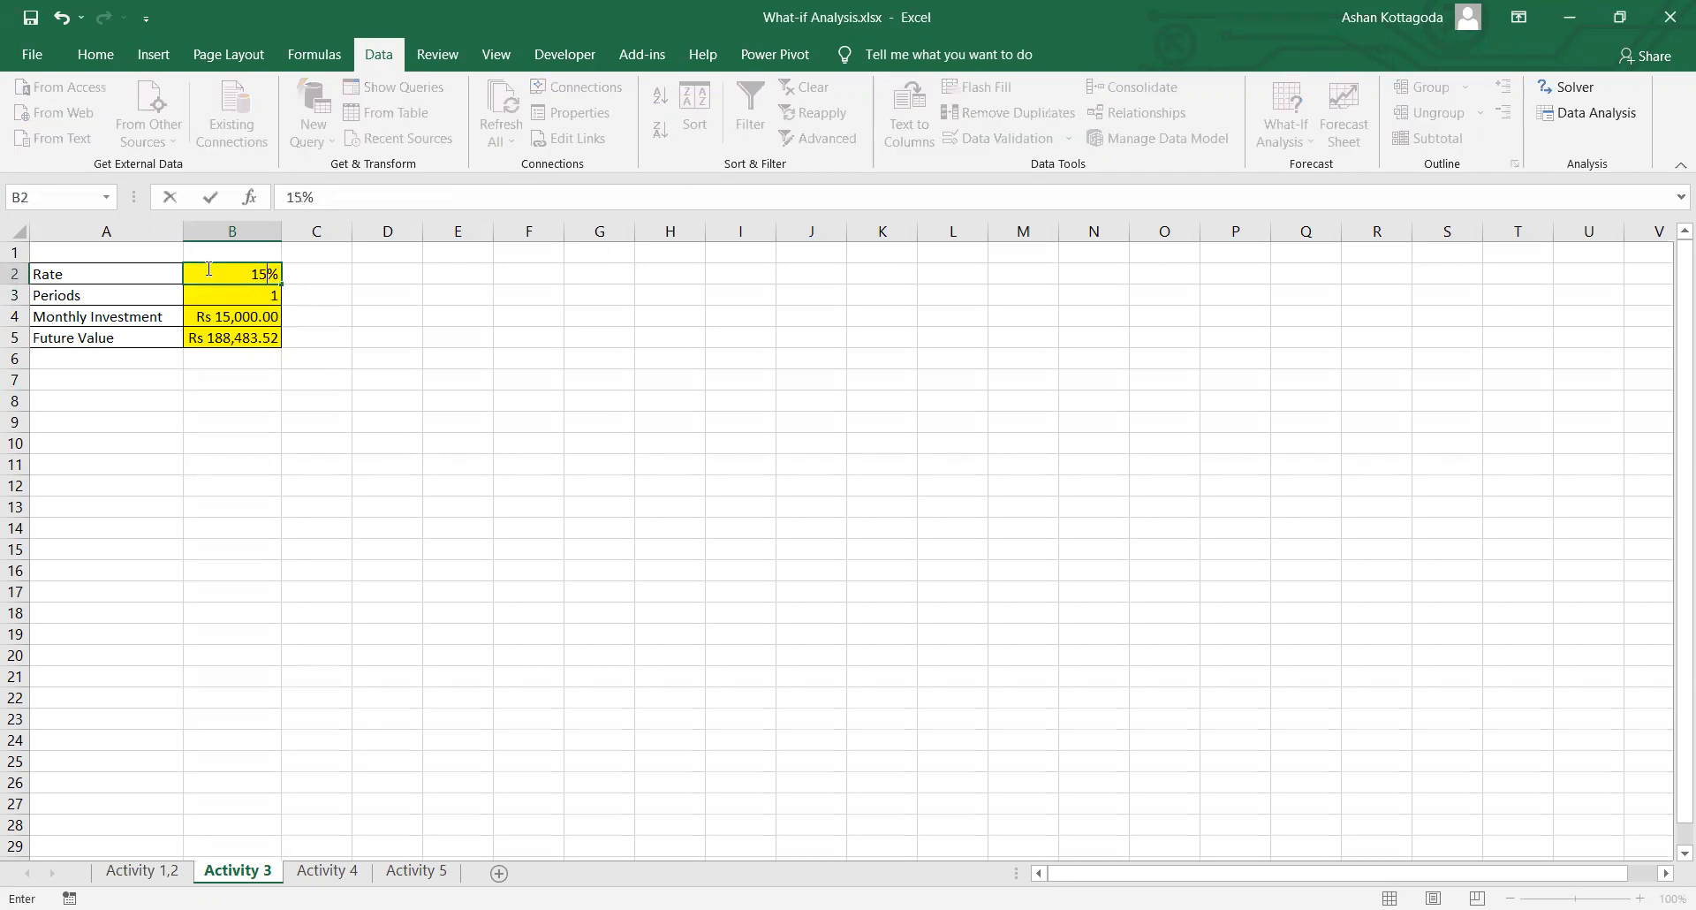
pyautogui.press('BackSpace')
pyautogui.press('BackSpace')
pyautogui.write('12.5')
pyautogui.press('Return')
# Step: Start a new scenario named X bank in Scenario Manager with the rate cell B2 as its changing cell
pyautogui.click(248, 340)
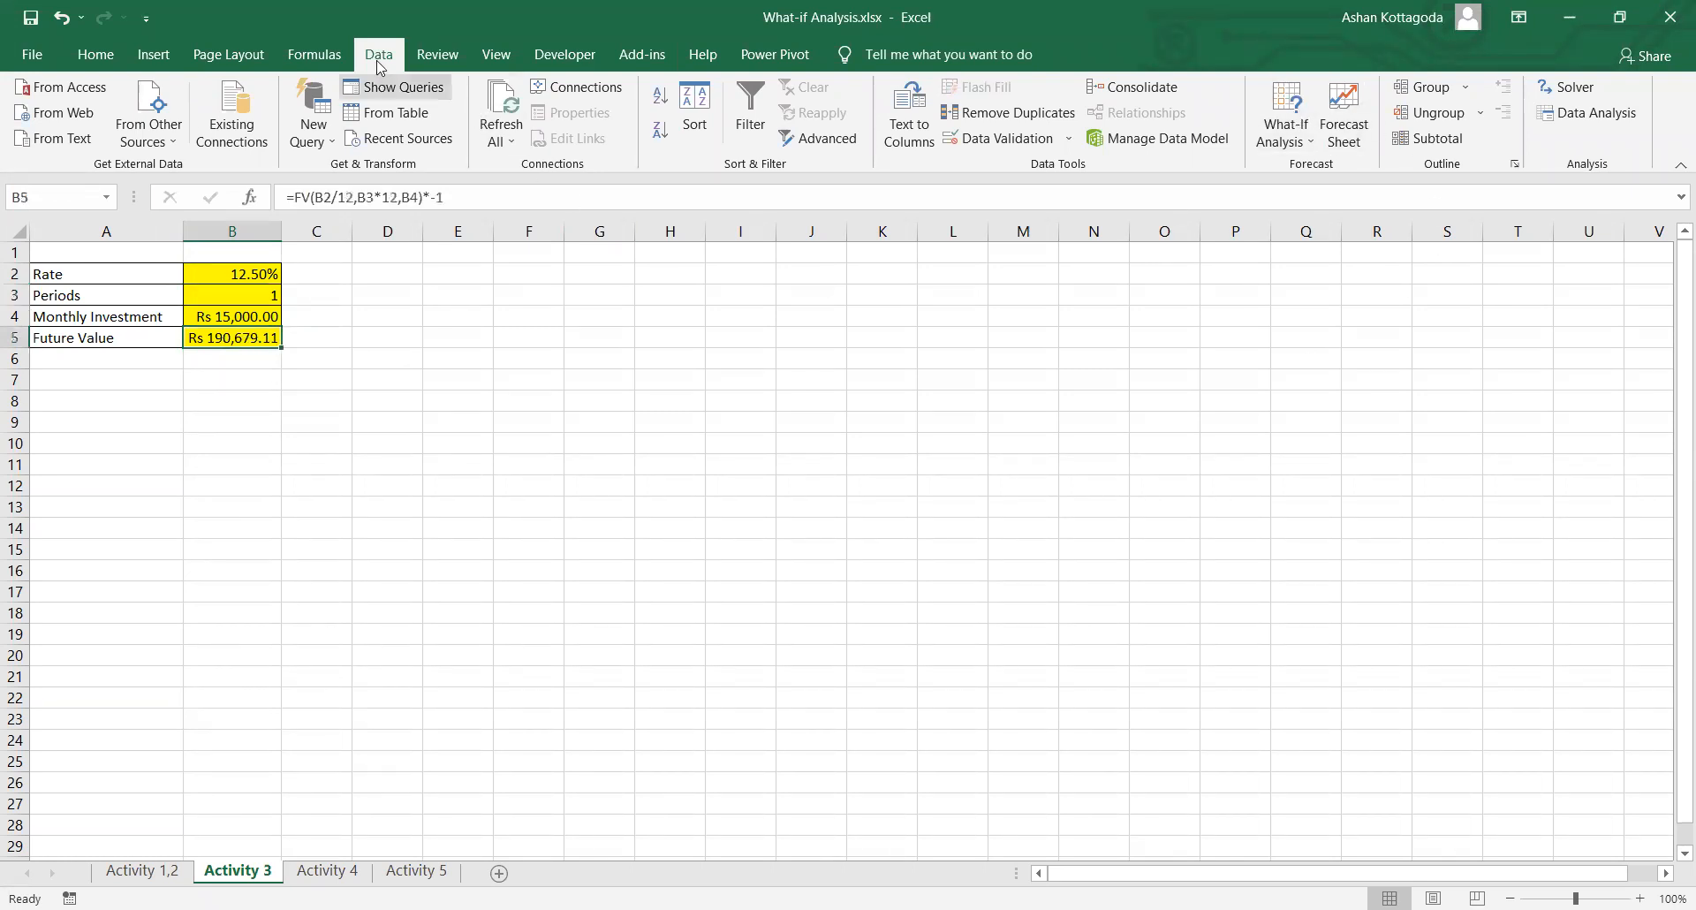
pyautogui.click(1306, 144)
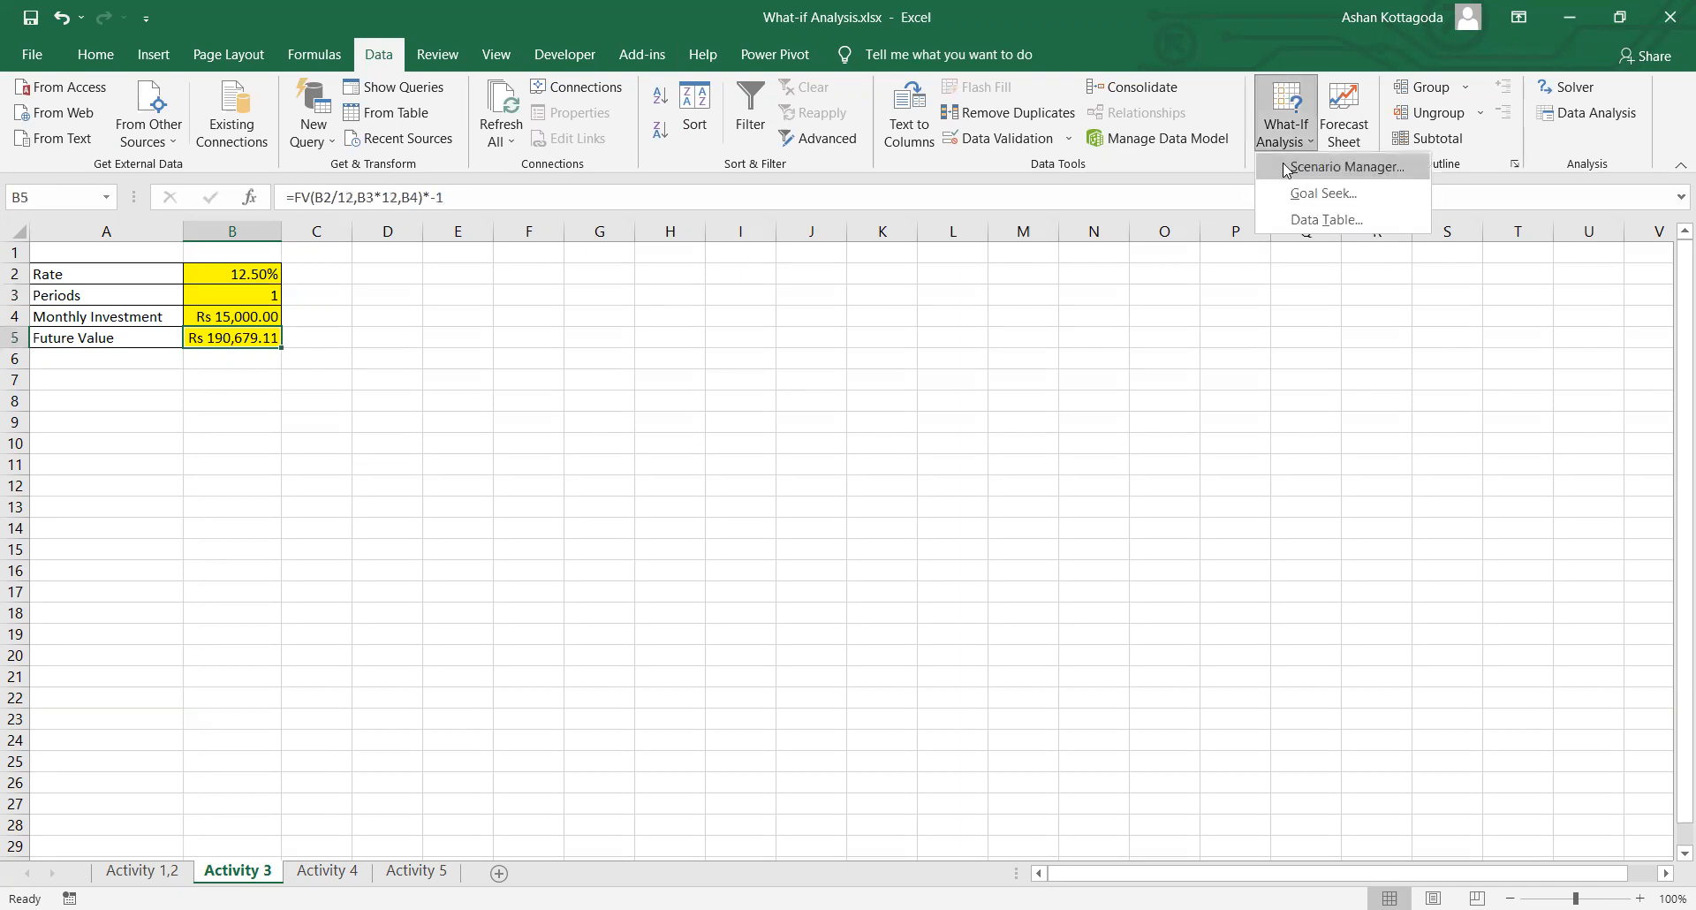
pyautogui.click(1302, 173)
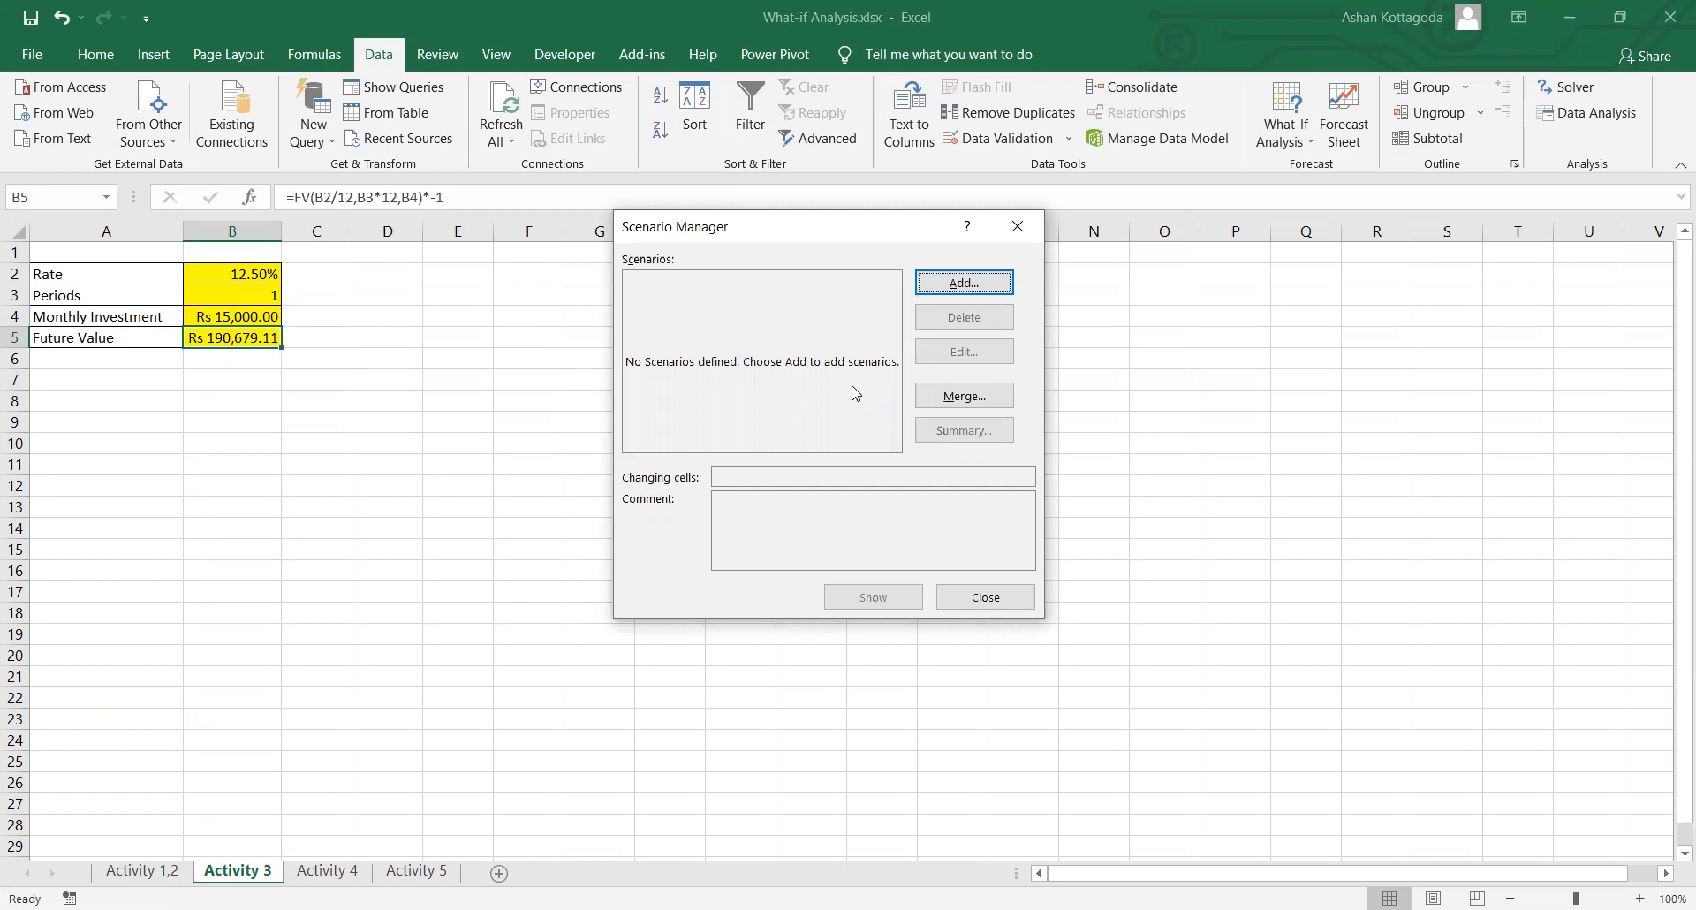
pyautogui.click(946, 284)
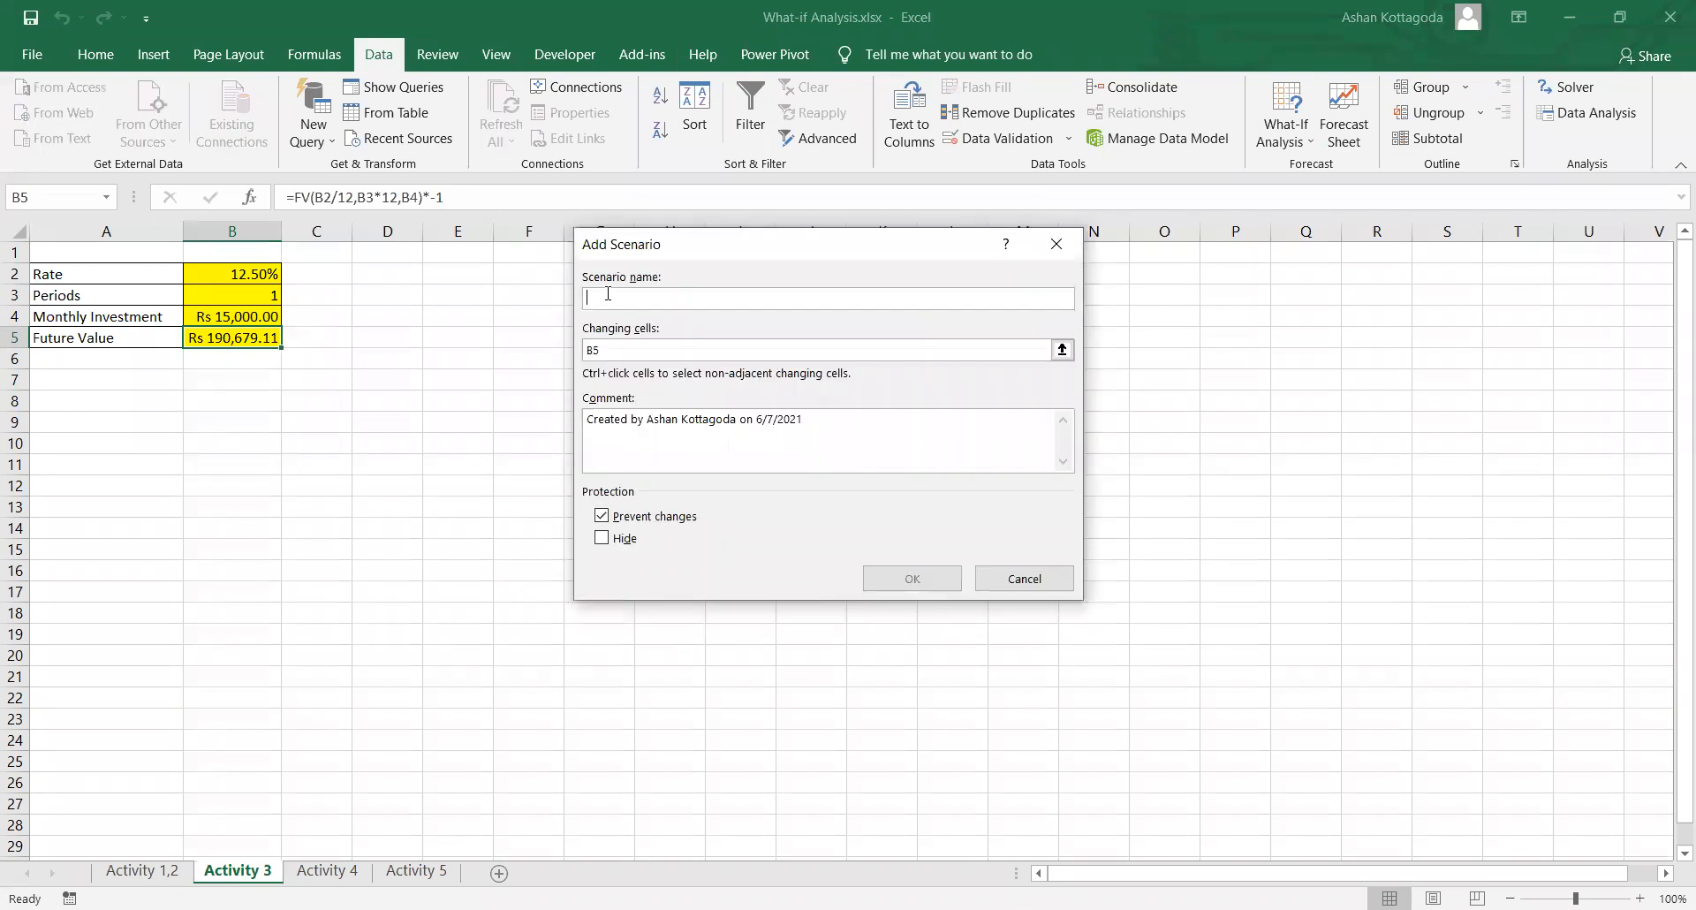
pyautogui.write('X bank')
pyautogui.click(625, 352)
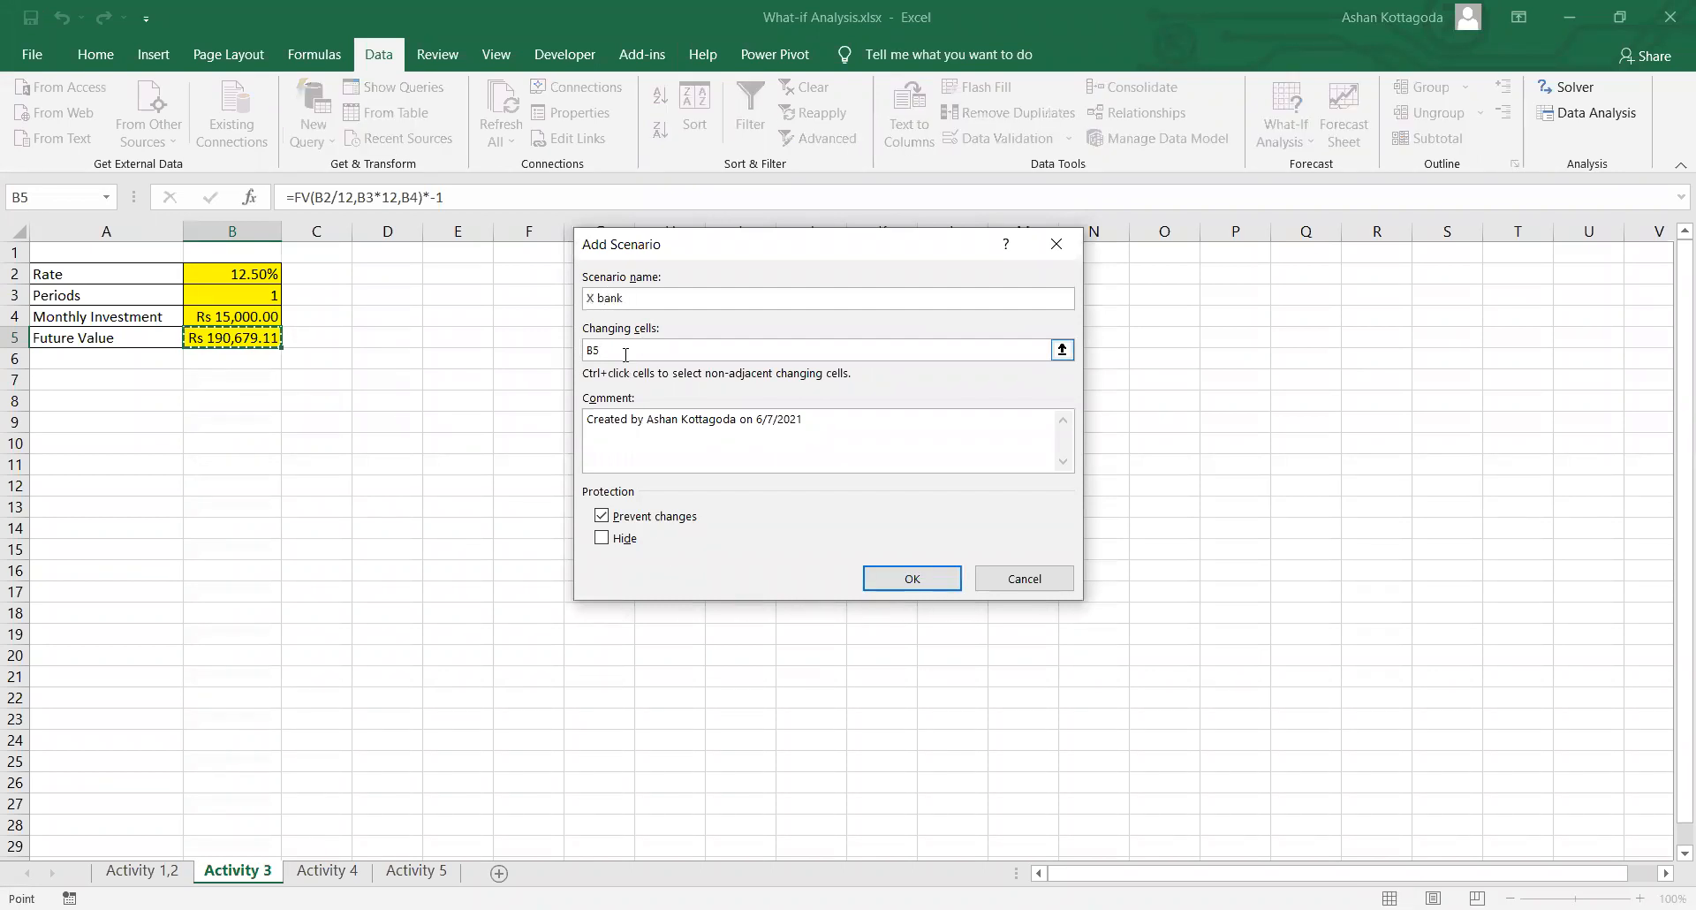
pyautogui.moveTo(610, 354); pyautogui.dragTo(578, 361)
pyautogui.hotkey('alt', 'Tab')
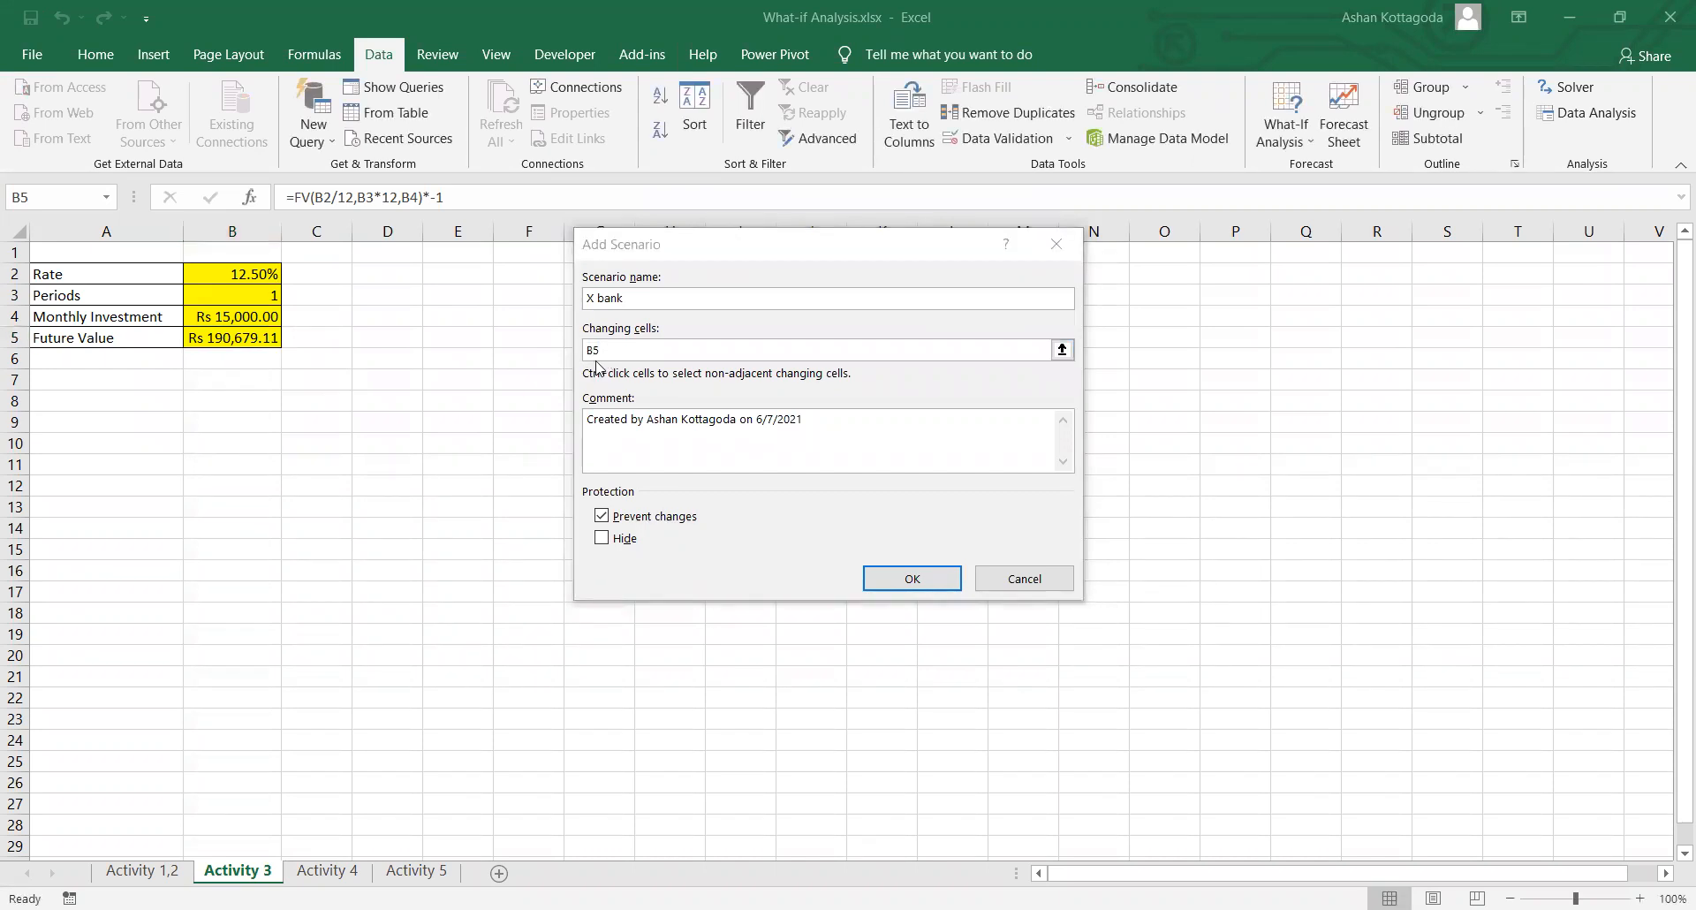
pyautogui.click(603, 350)
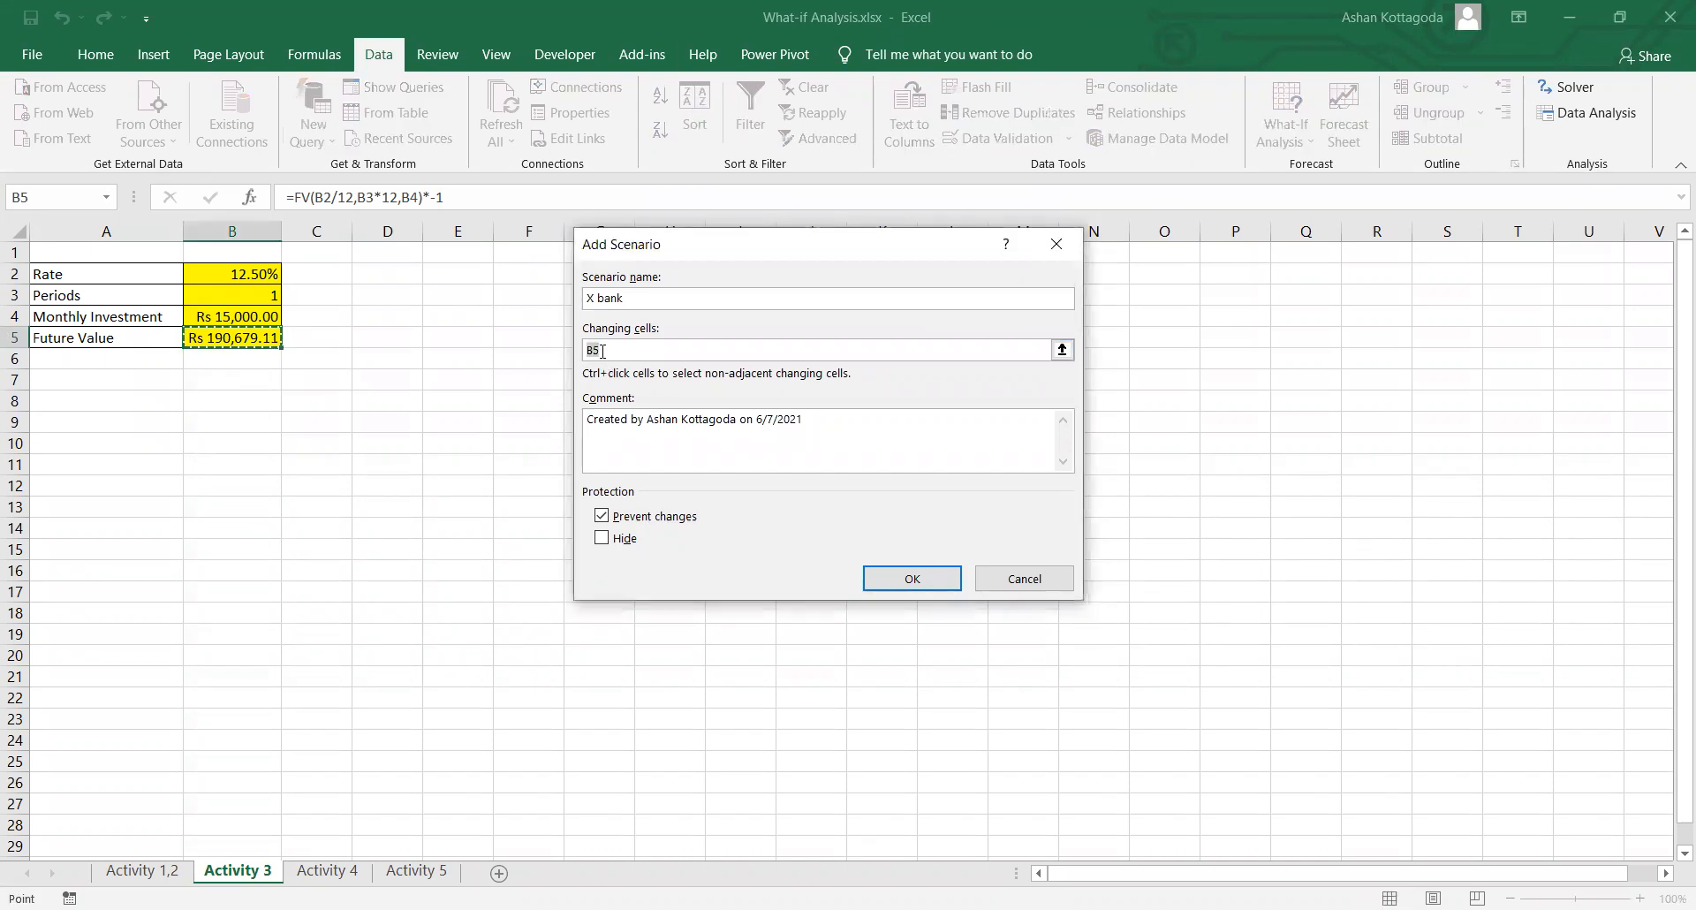
pyautogui.click(230, 277)
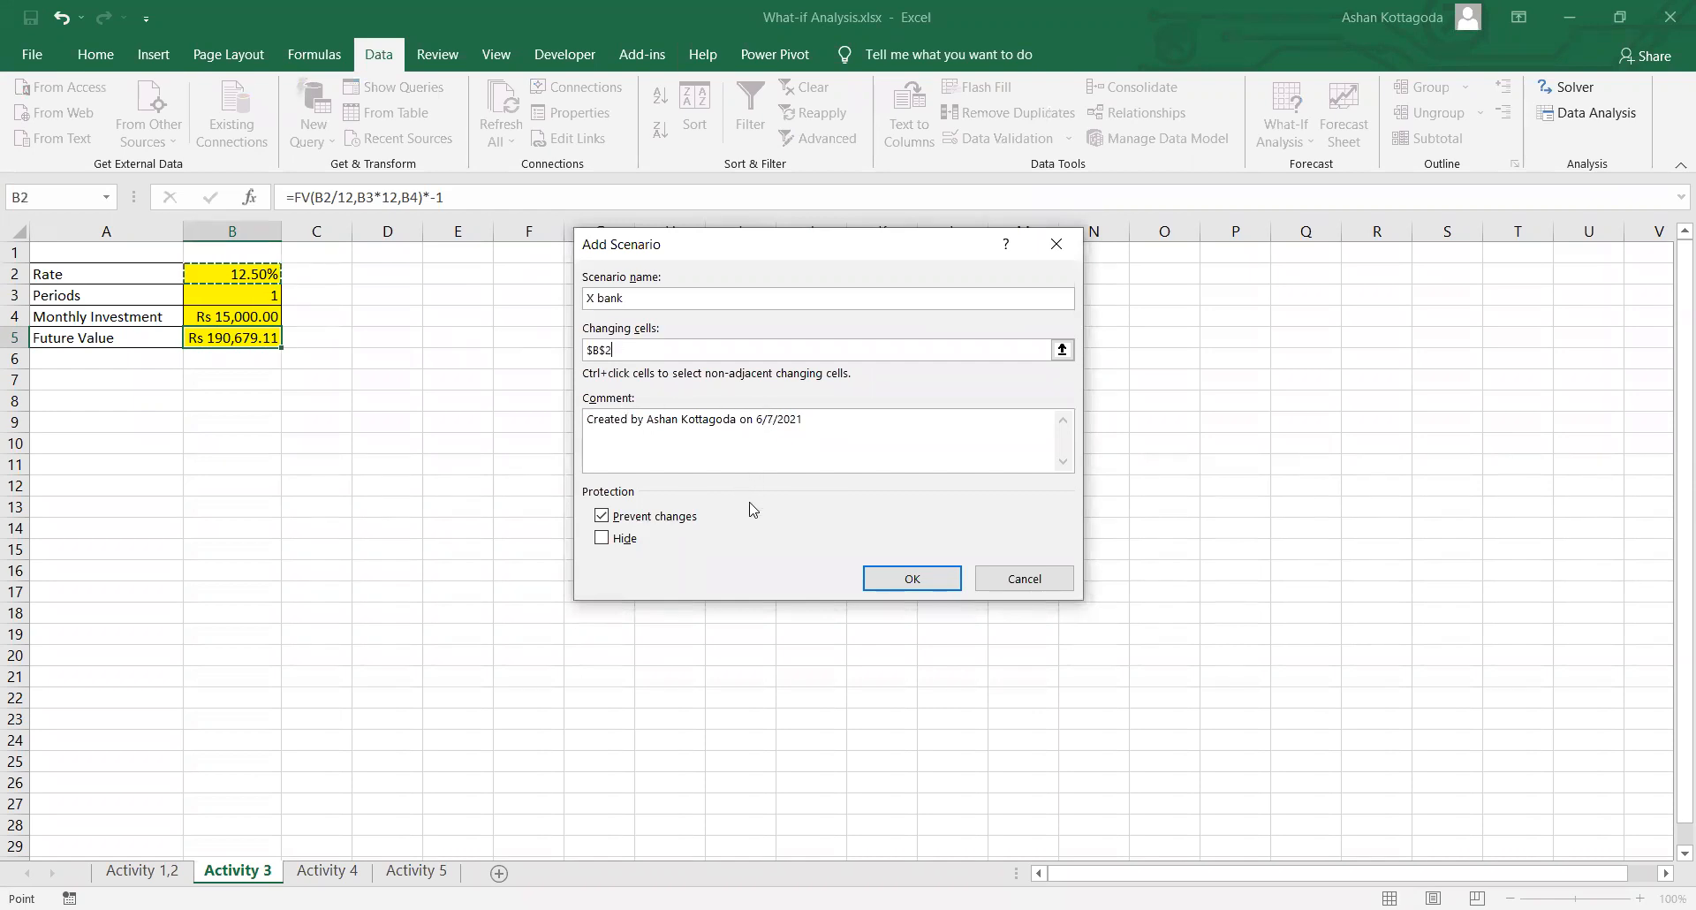
# Step: Set the X bank scenario's rate value for B2 to 0.15 and proceed to adding another scenario
pyautogui.click(884, 579)
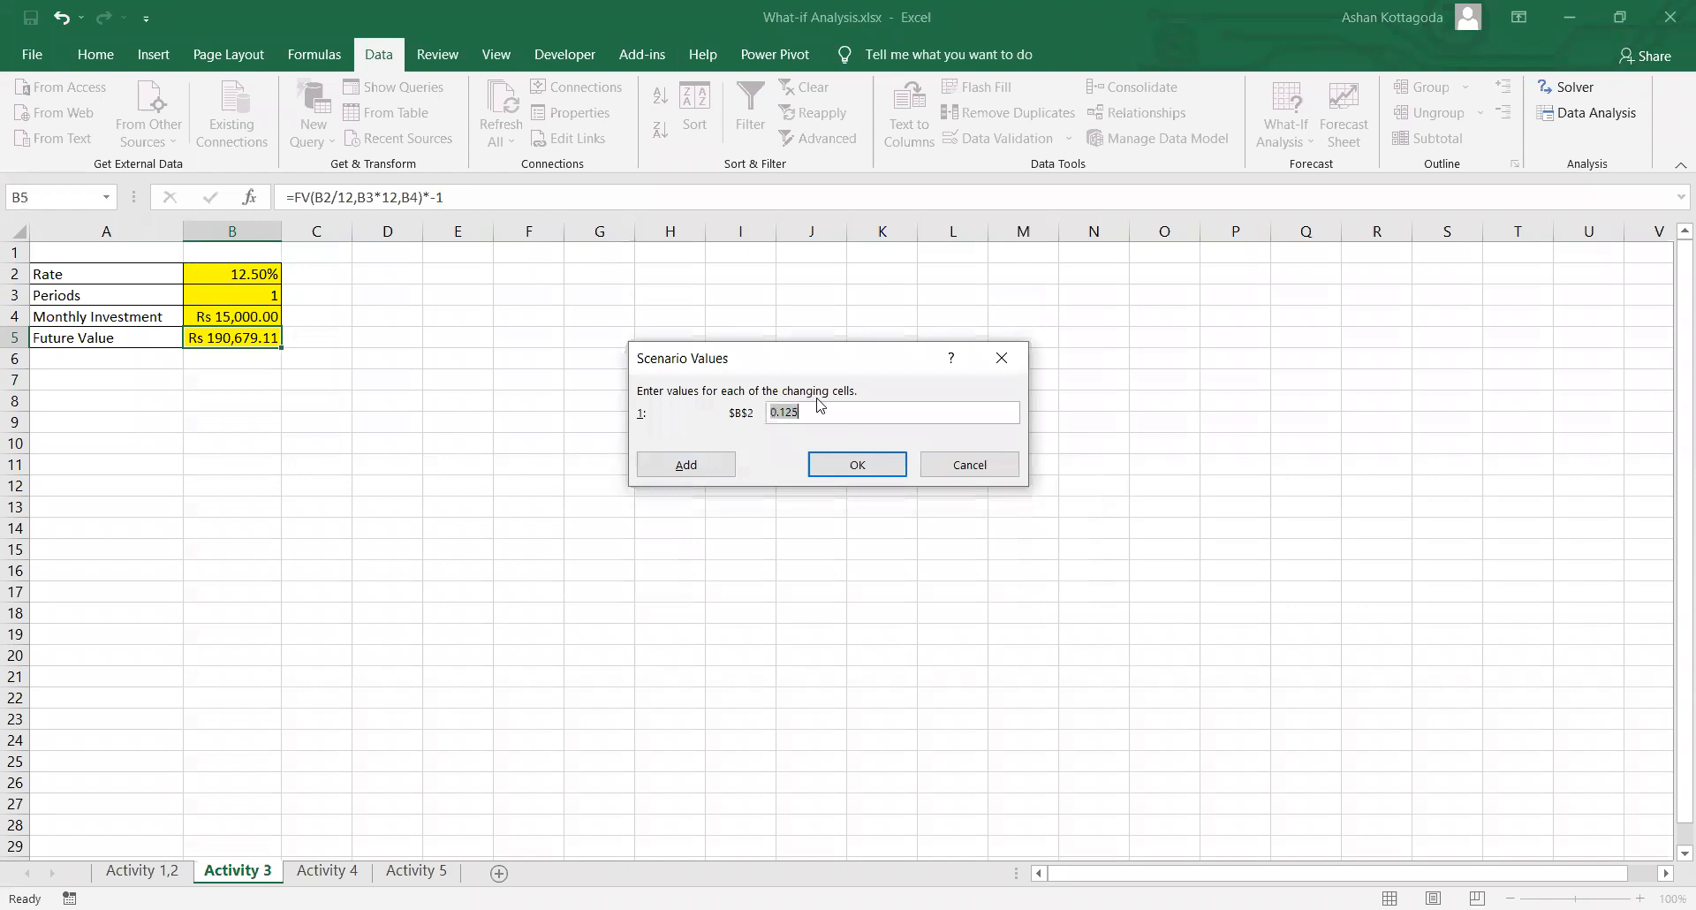
pyautogui.press('BackSpace')
pyautogui.write('0.15')
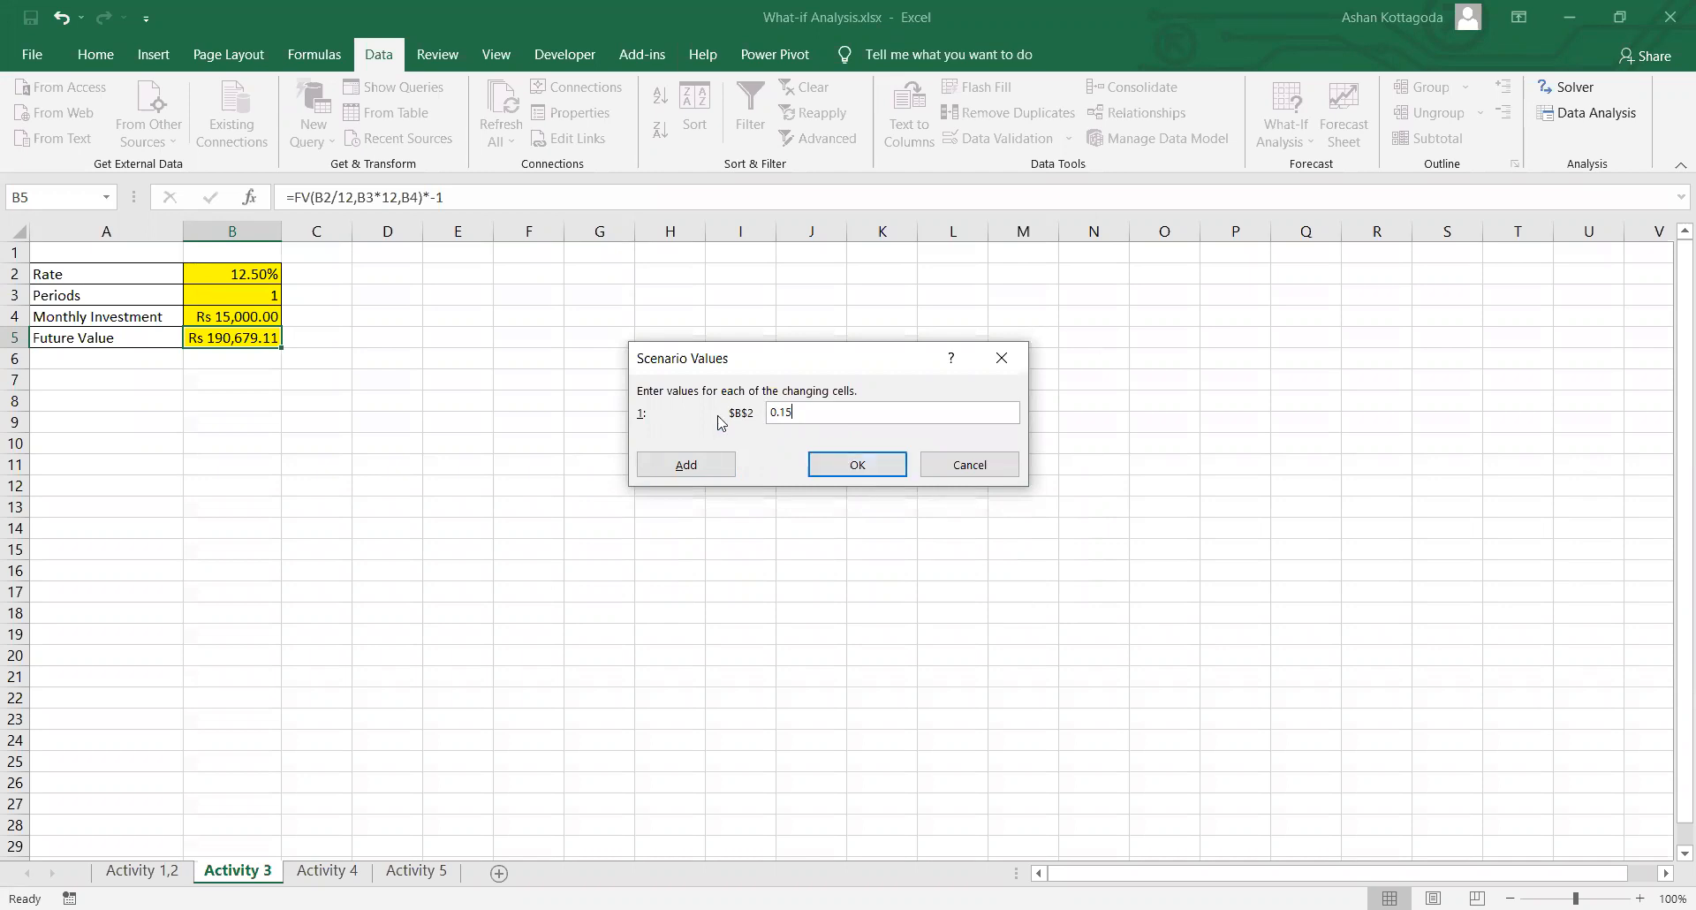
pyautogui.click(688, 465)
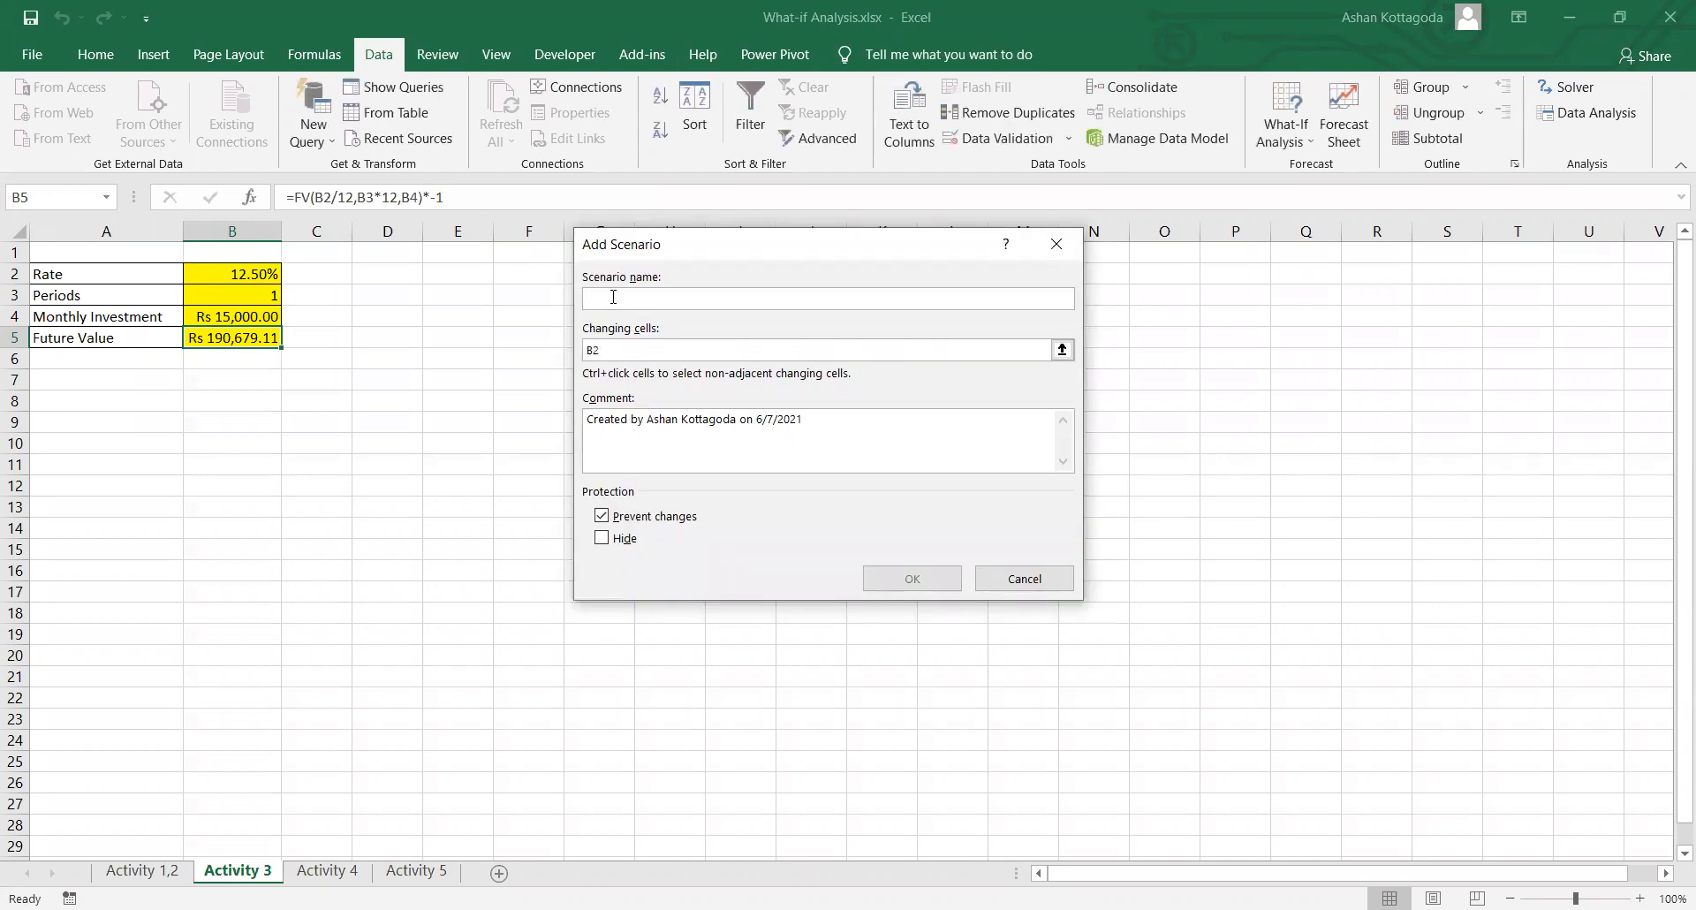
# Step: Define a Y bank scenario with changing cell B2 set to 0.125, and proceed to adding another
pyautogui.write('Y bank')
pyautogui.click(627, 350)
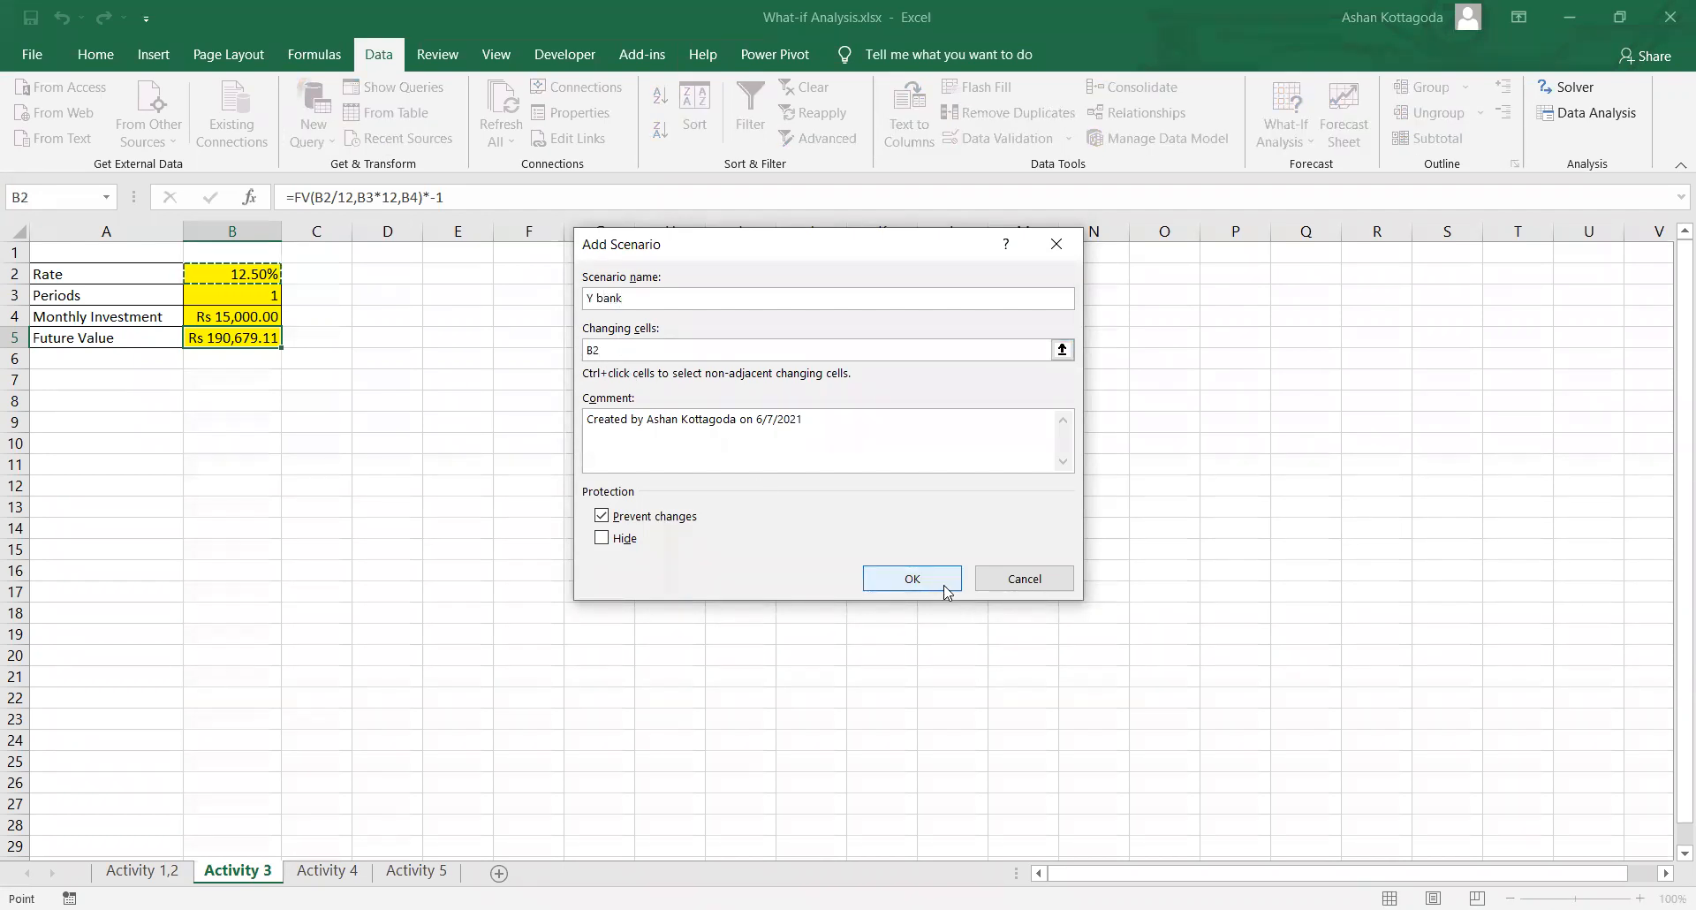
pyautogui.click(918, 580)
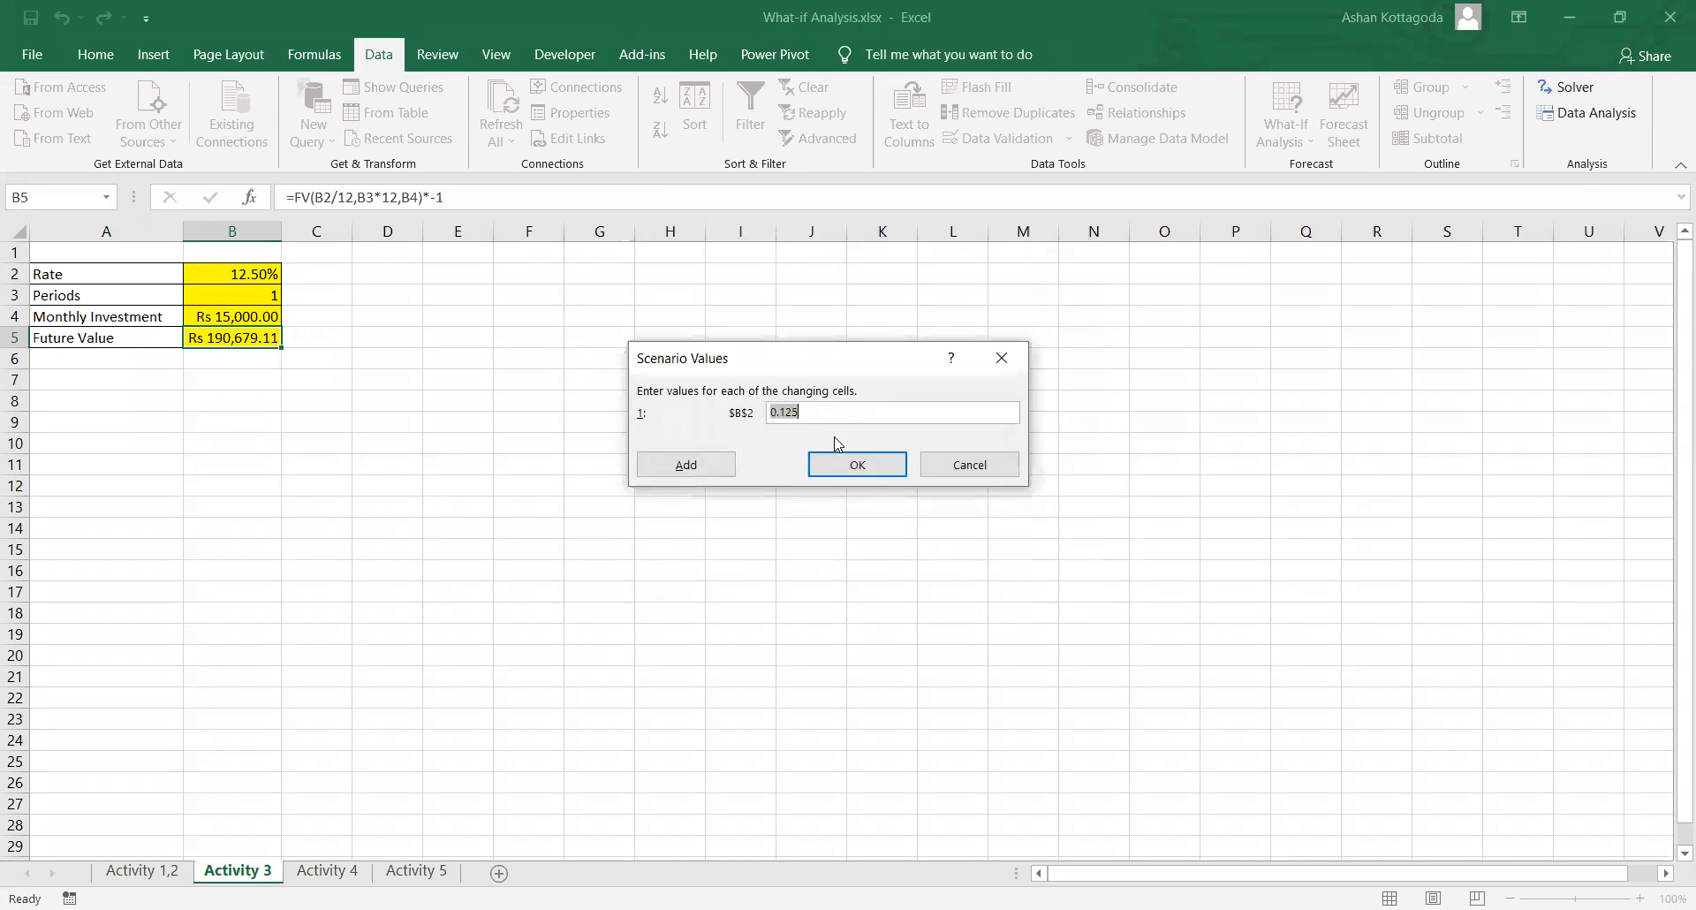
pyautogui.write('0.125')
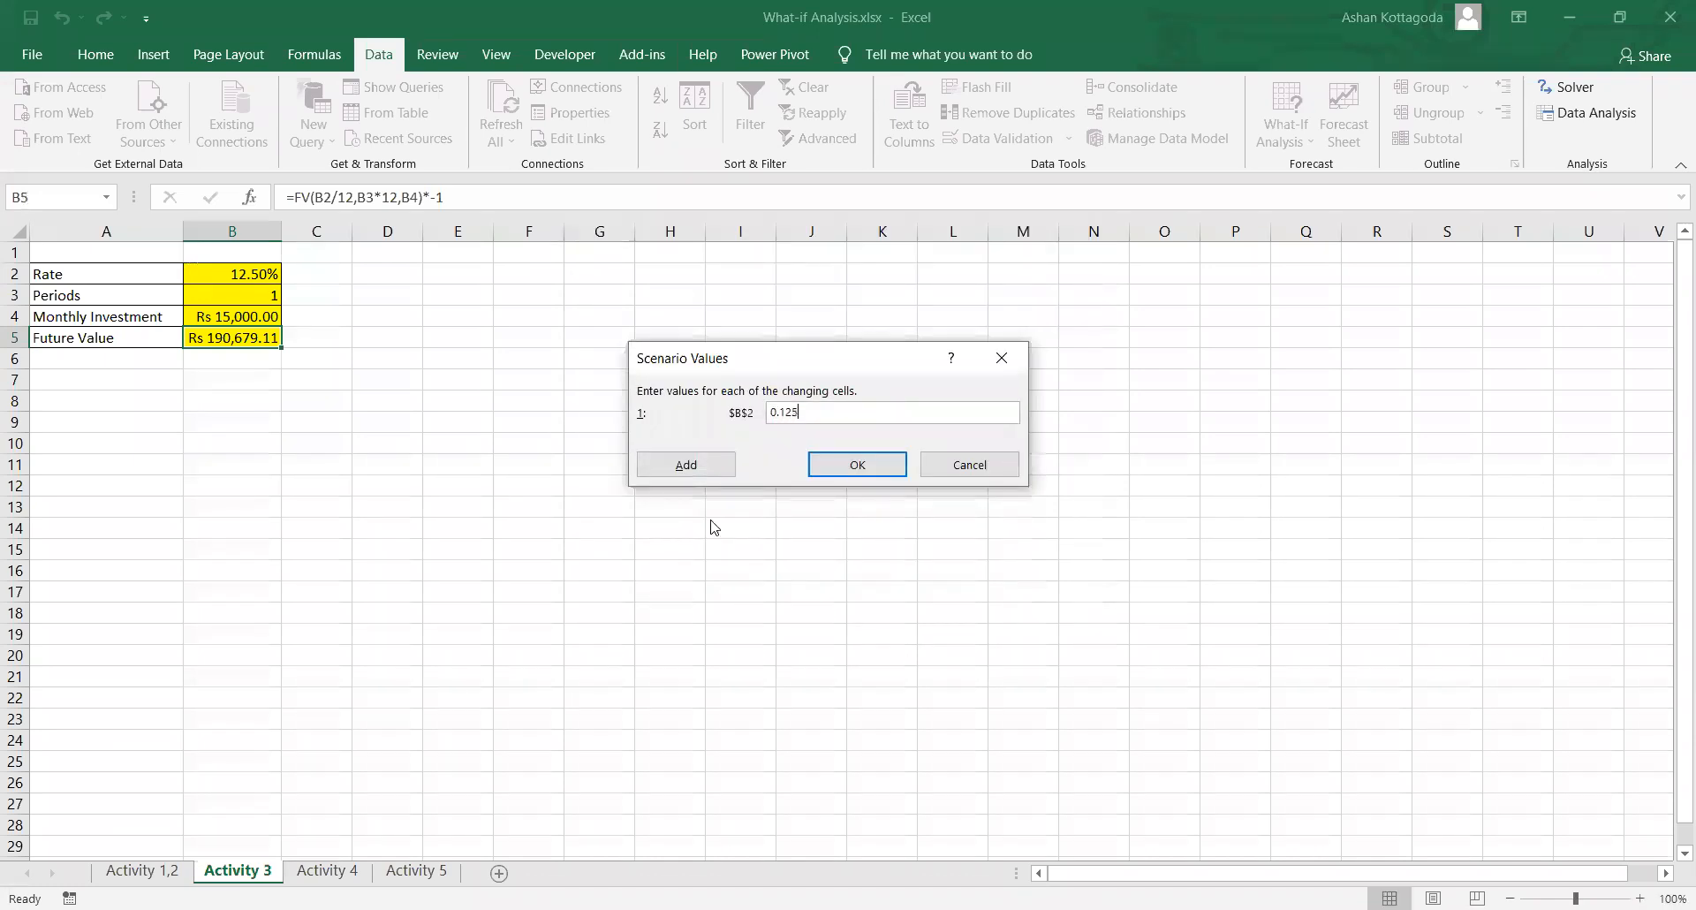
pyautogui.click(695, 469)
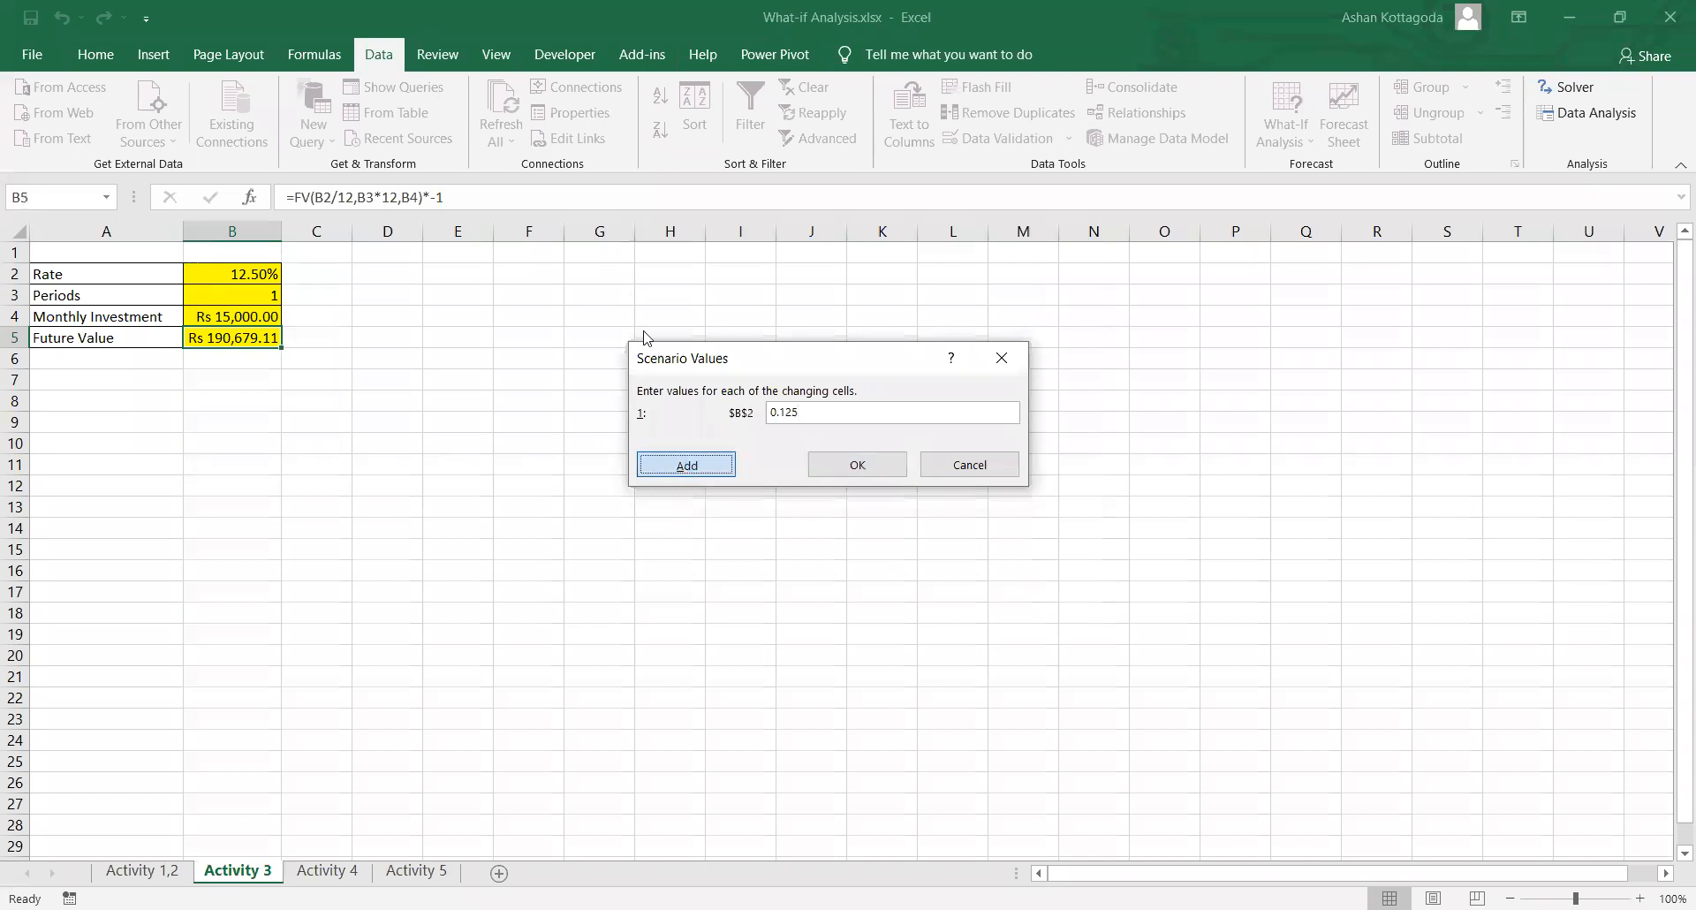
# Step: Define a Z bank scenario with changing cell B2 set to 0.1, and return to the scenario list
pyautogui.write('Z')
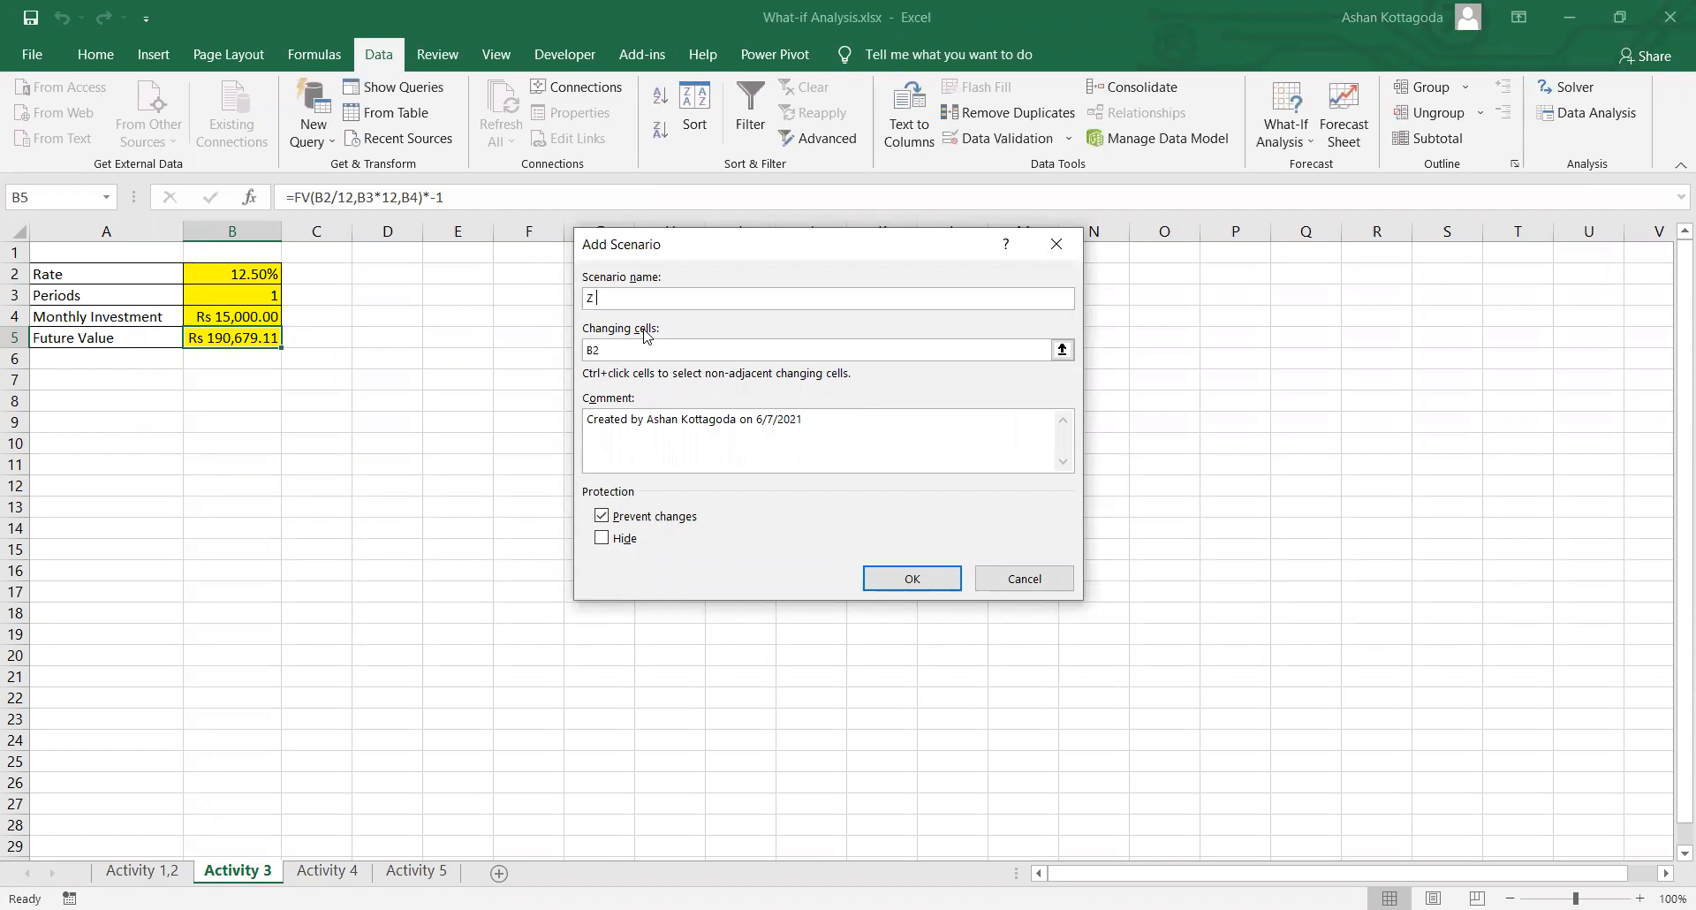
pyautogui.write(' bank')
pyautogui.click(624, 349)
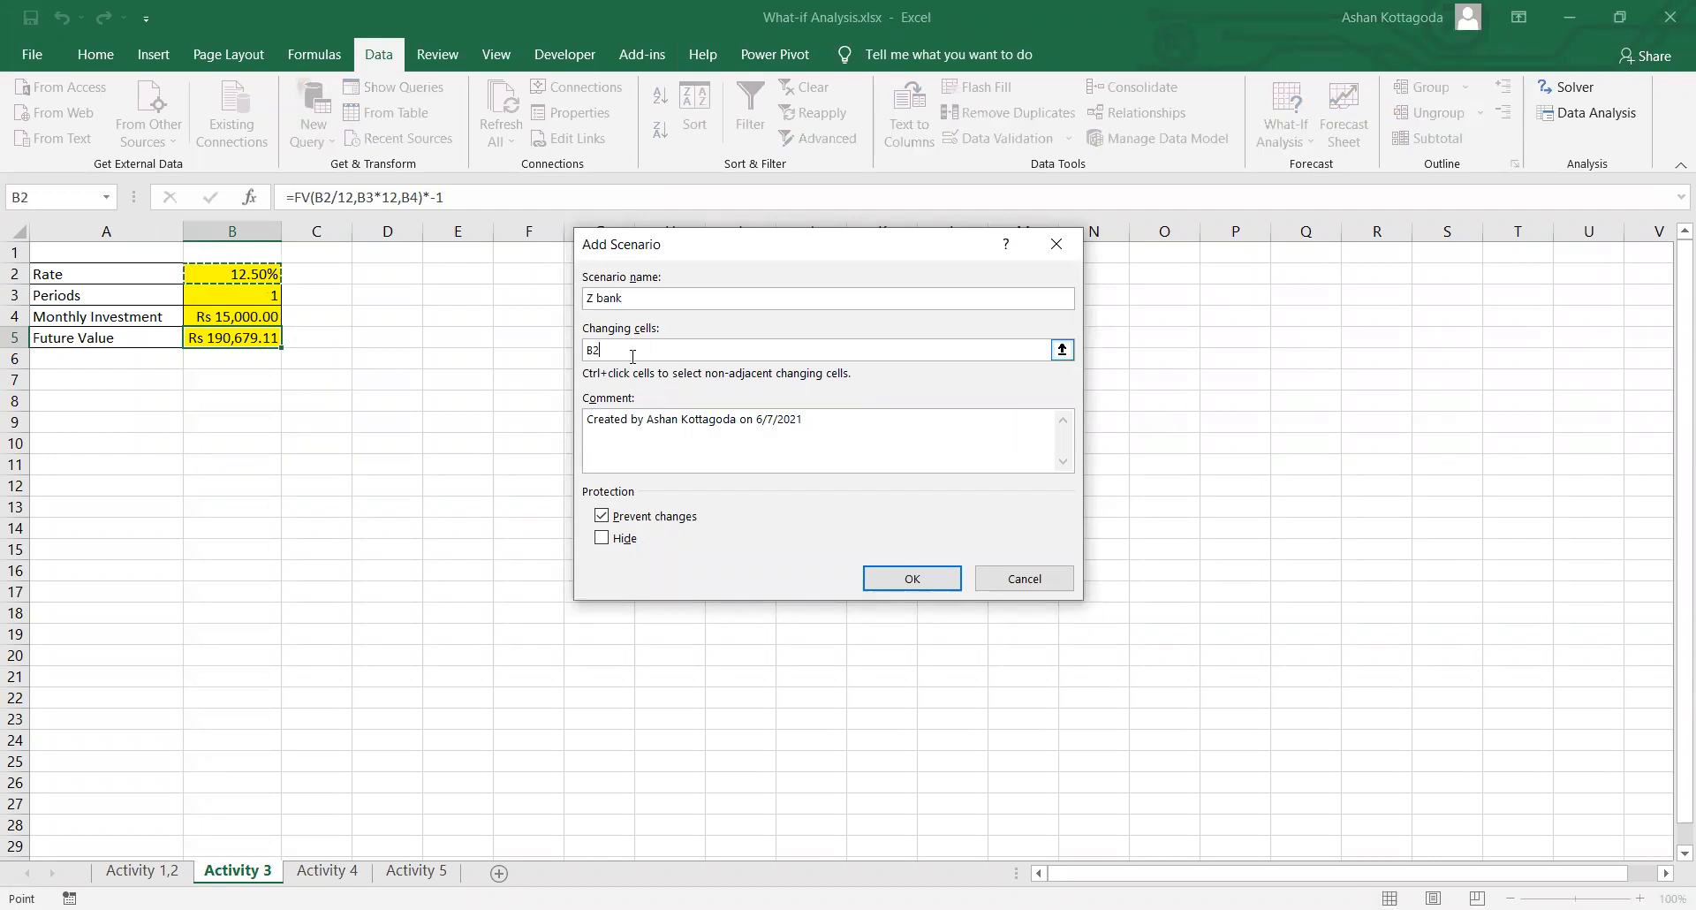
pyautogui.click(945, 582)
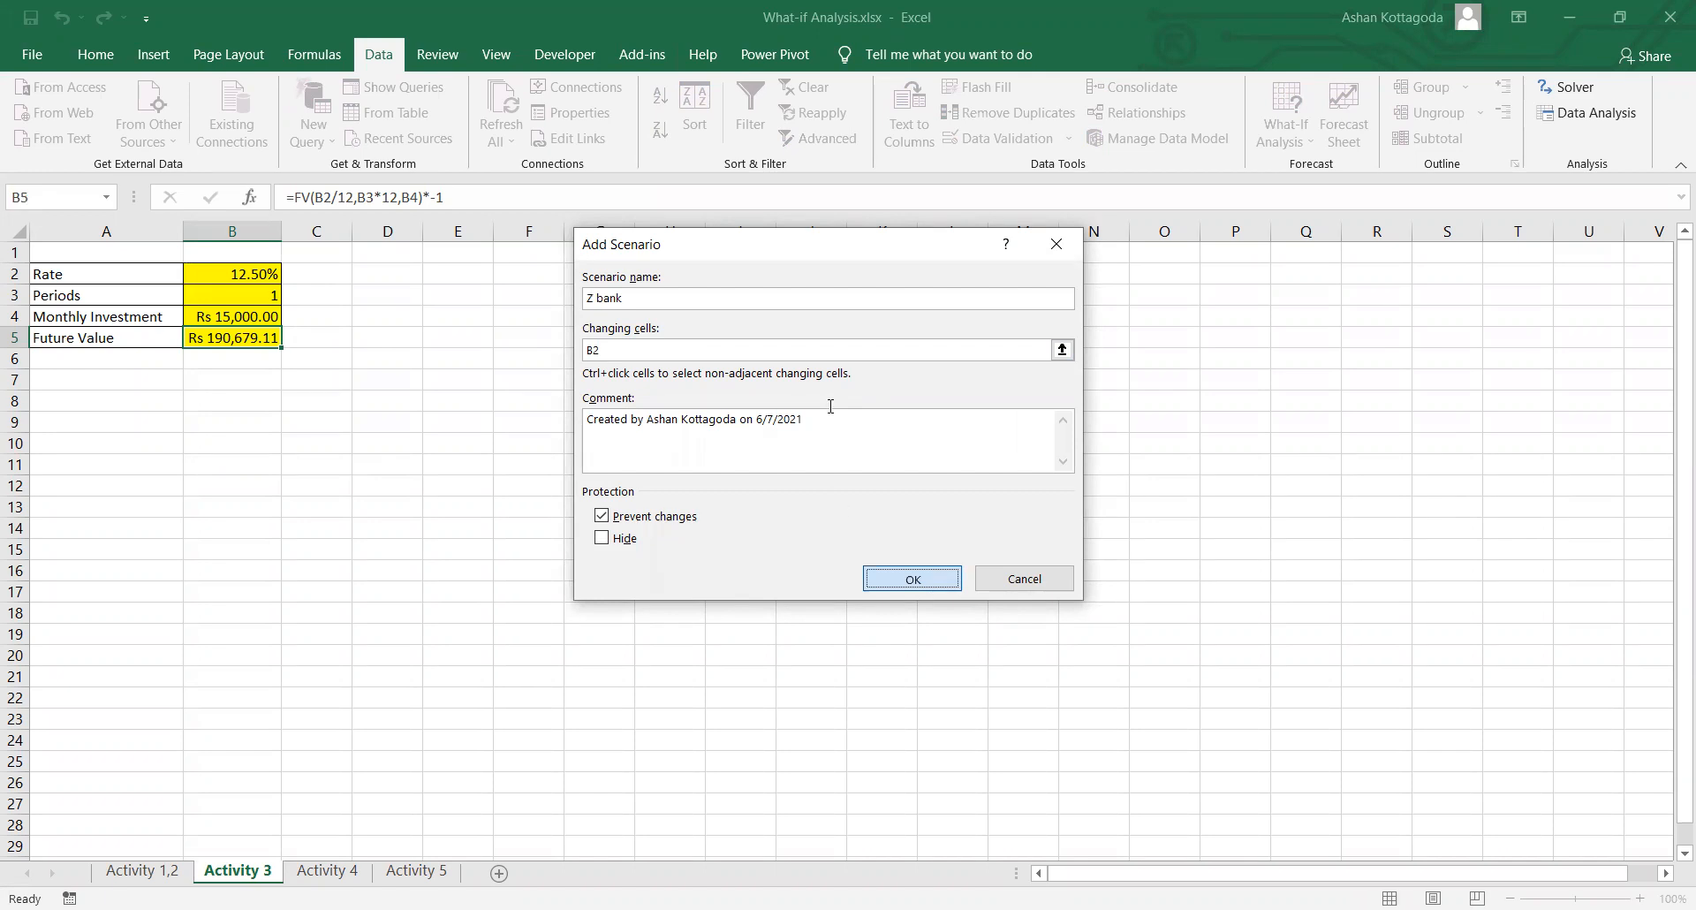
pyautogui.press('Return')
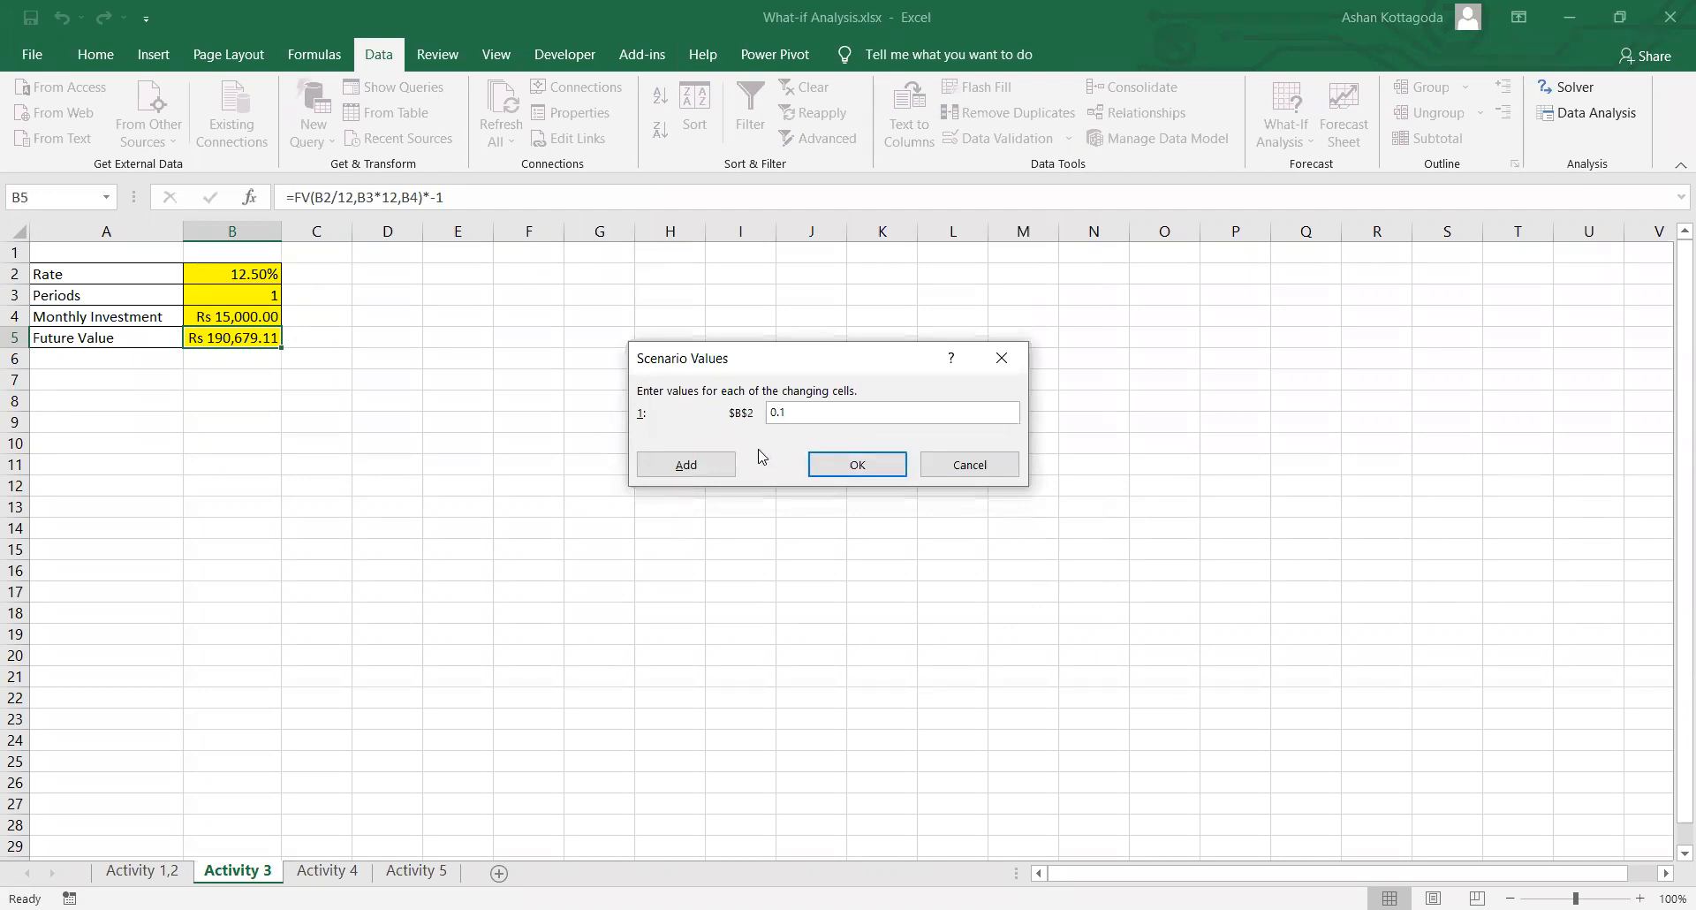
pyautogui.click(819, 475)
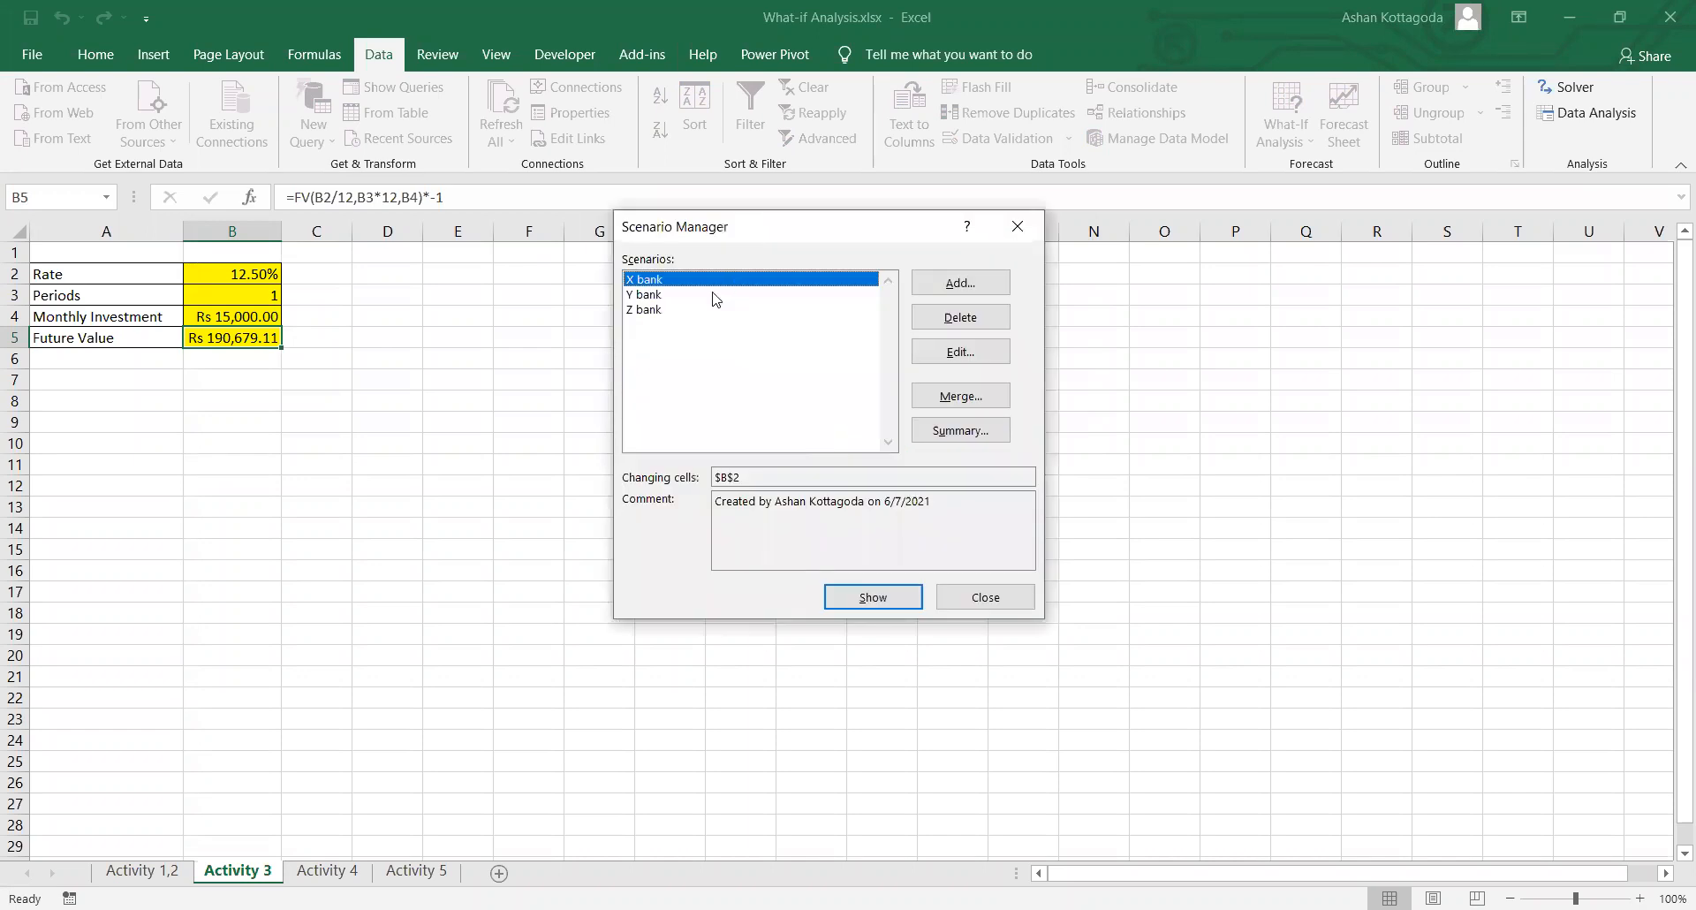
# Step: Show the X bank, Y bank and Z bank scenarios one after another to compare their rates and future values
pyautogui.click(712, 295)
pyautogui.click(709, 309)
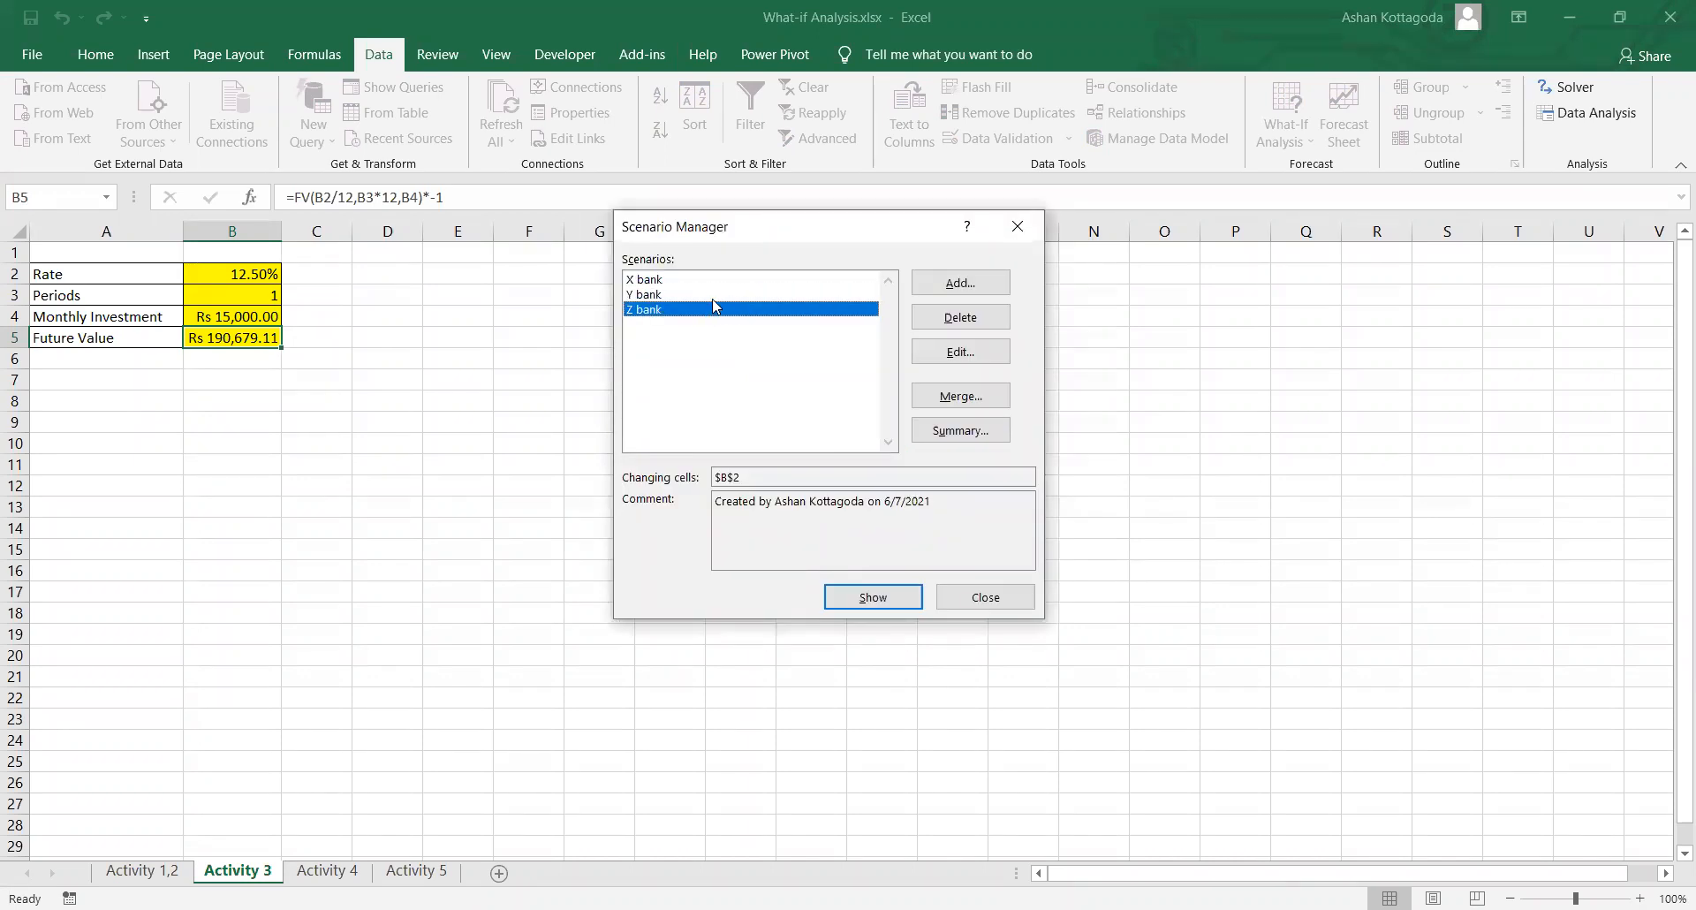
pyautogui.click(722, 279)
pyautogui.click(726, 295)
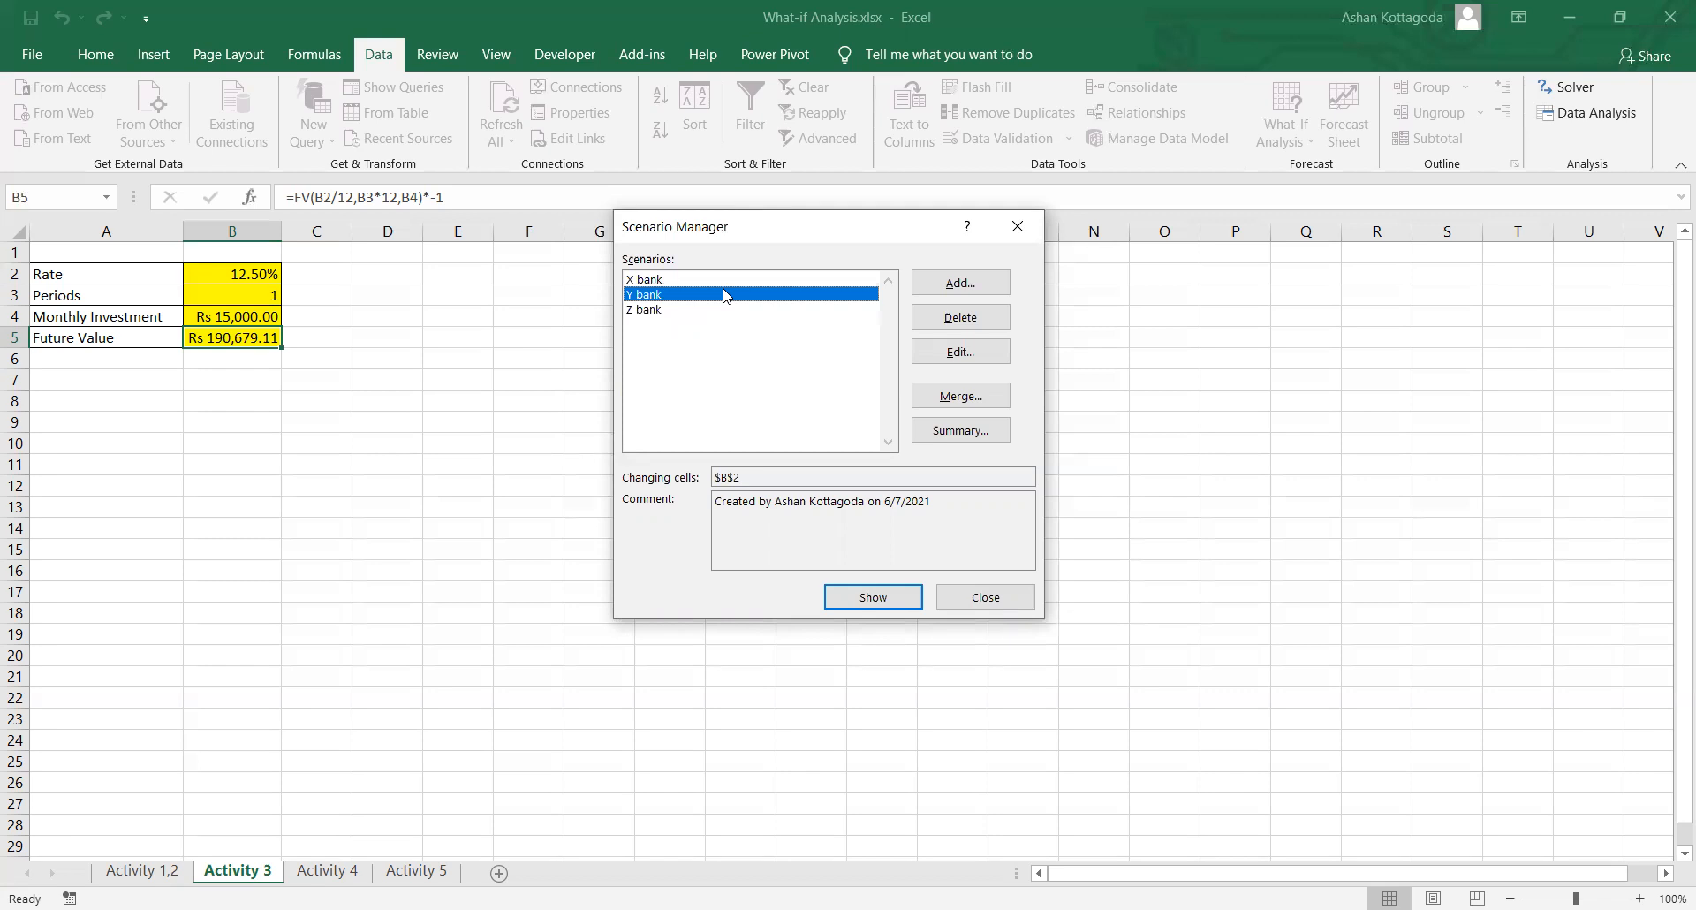
pyautogui.click(719, 309)
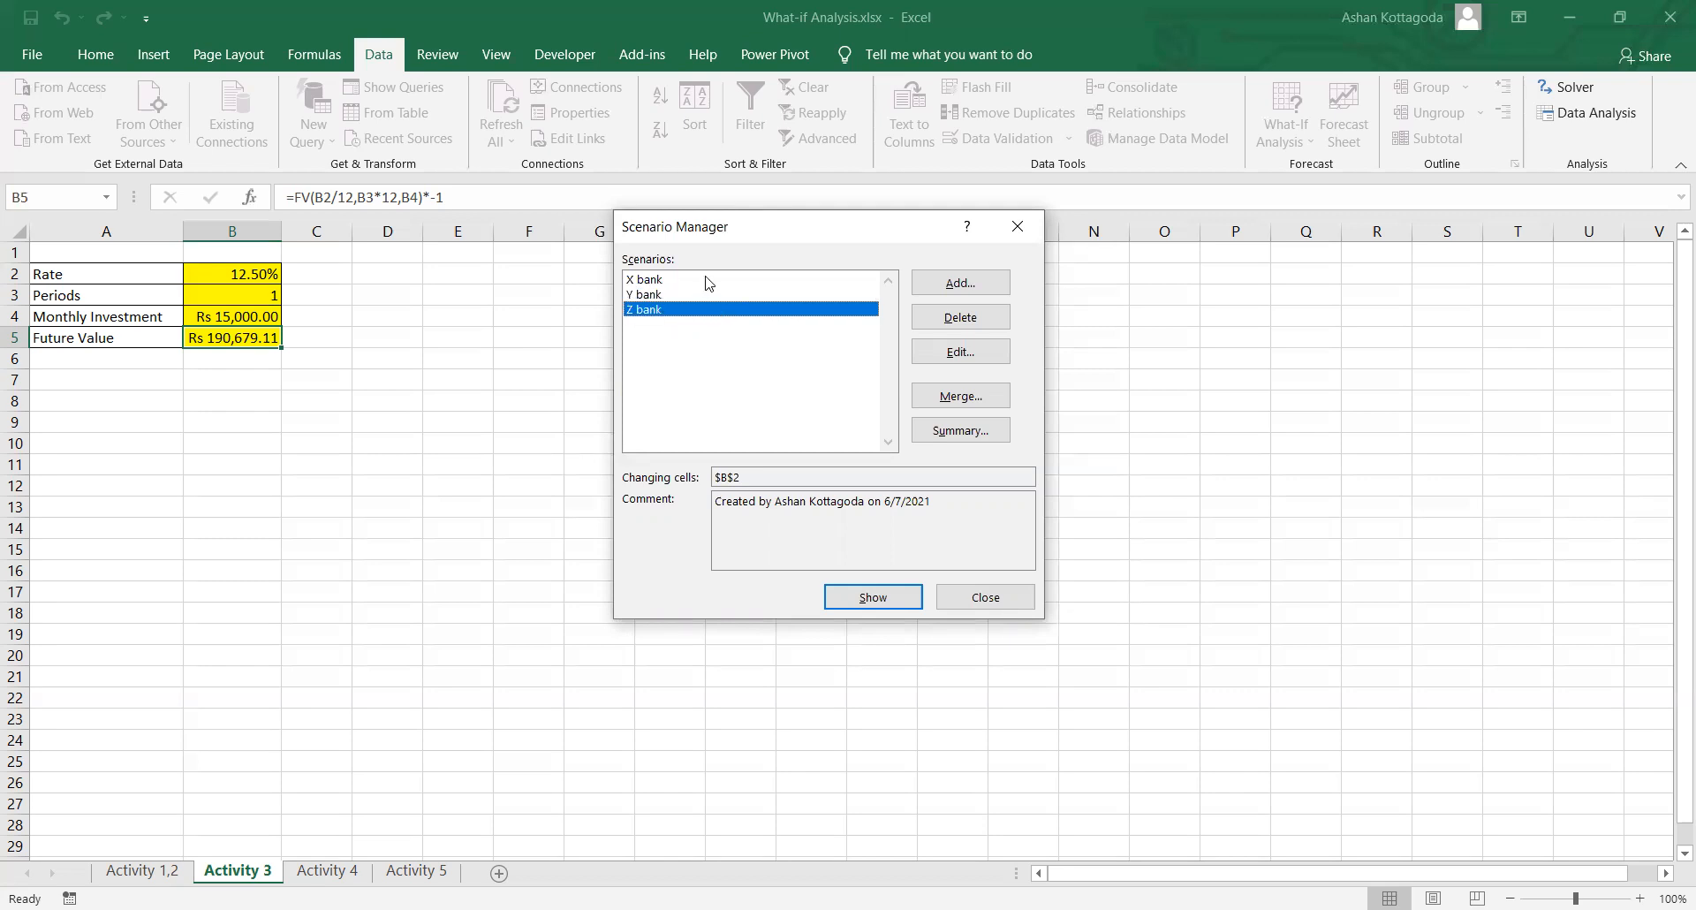
pyautogui.click(712, 279)
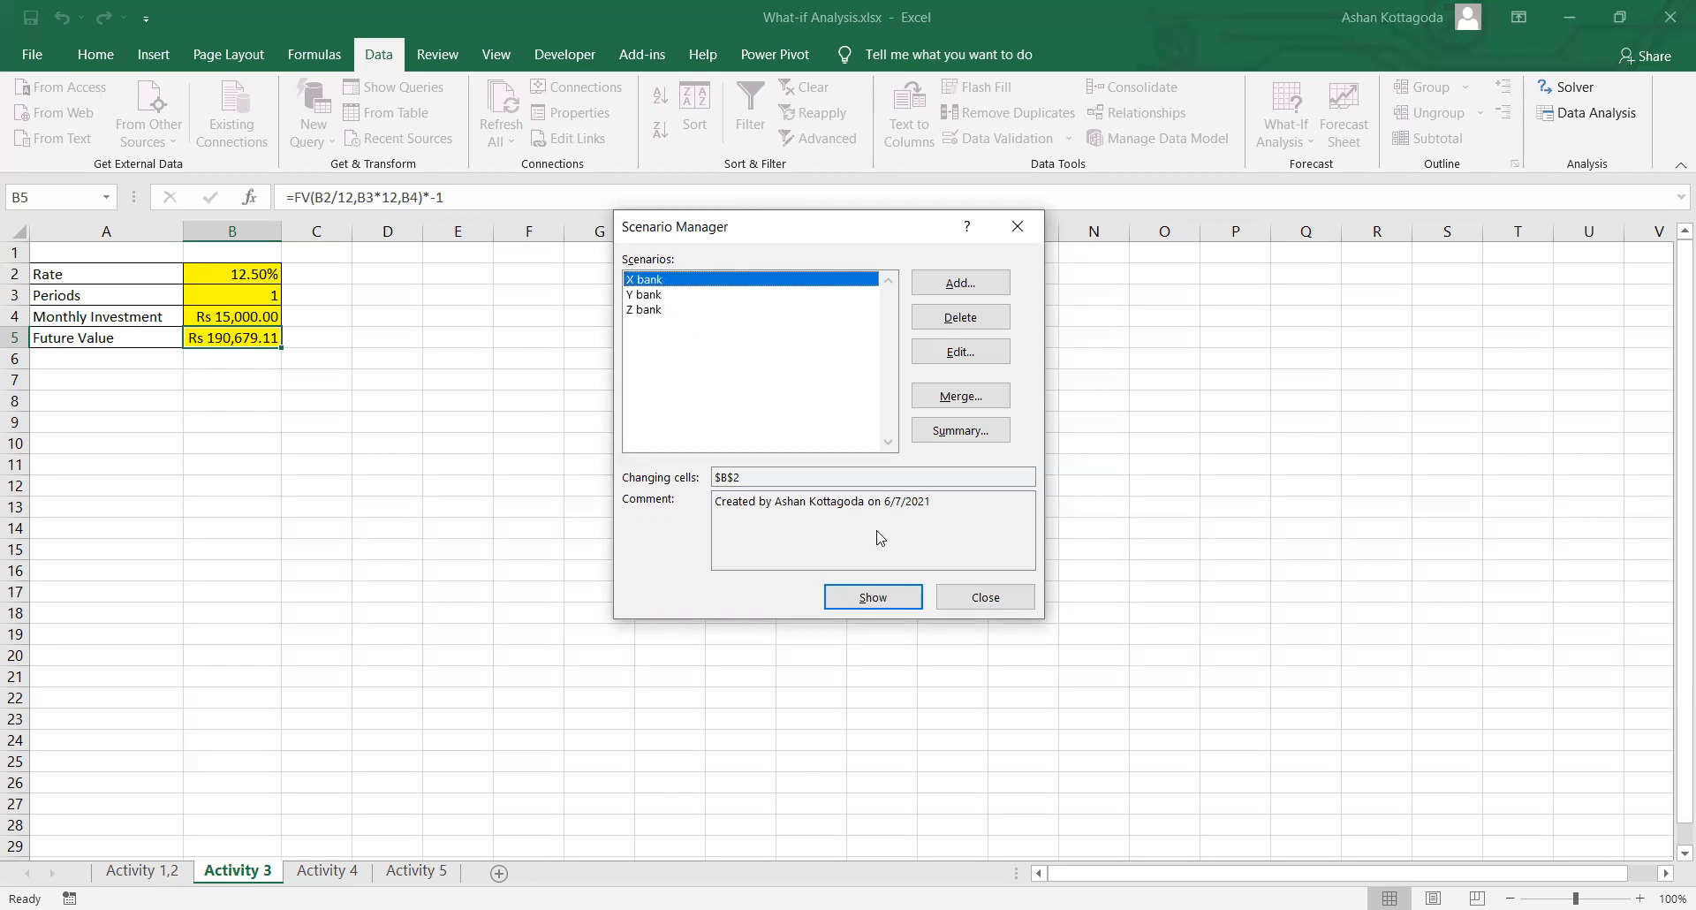
pyautogui.click(867, 606)
pyautogui.click(890, 597)
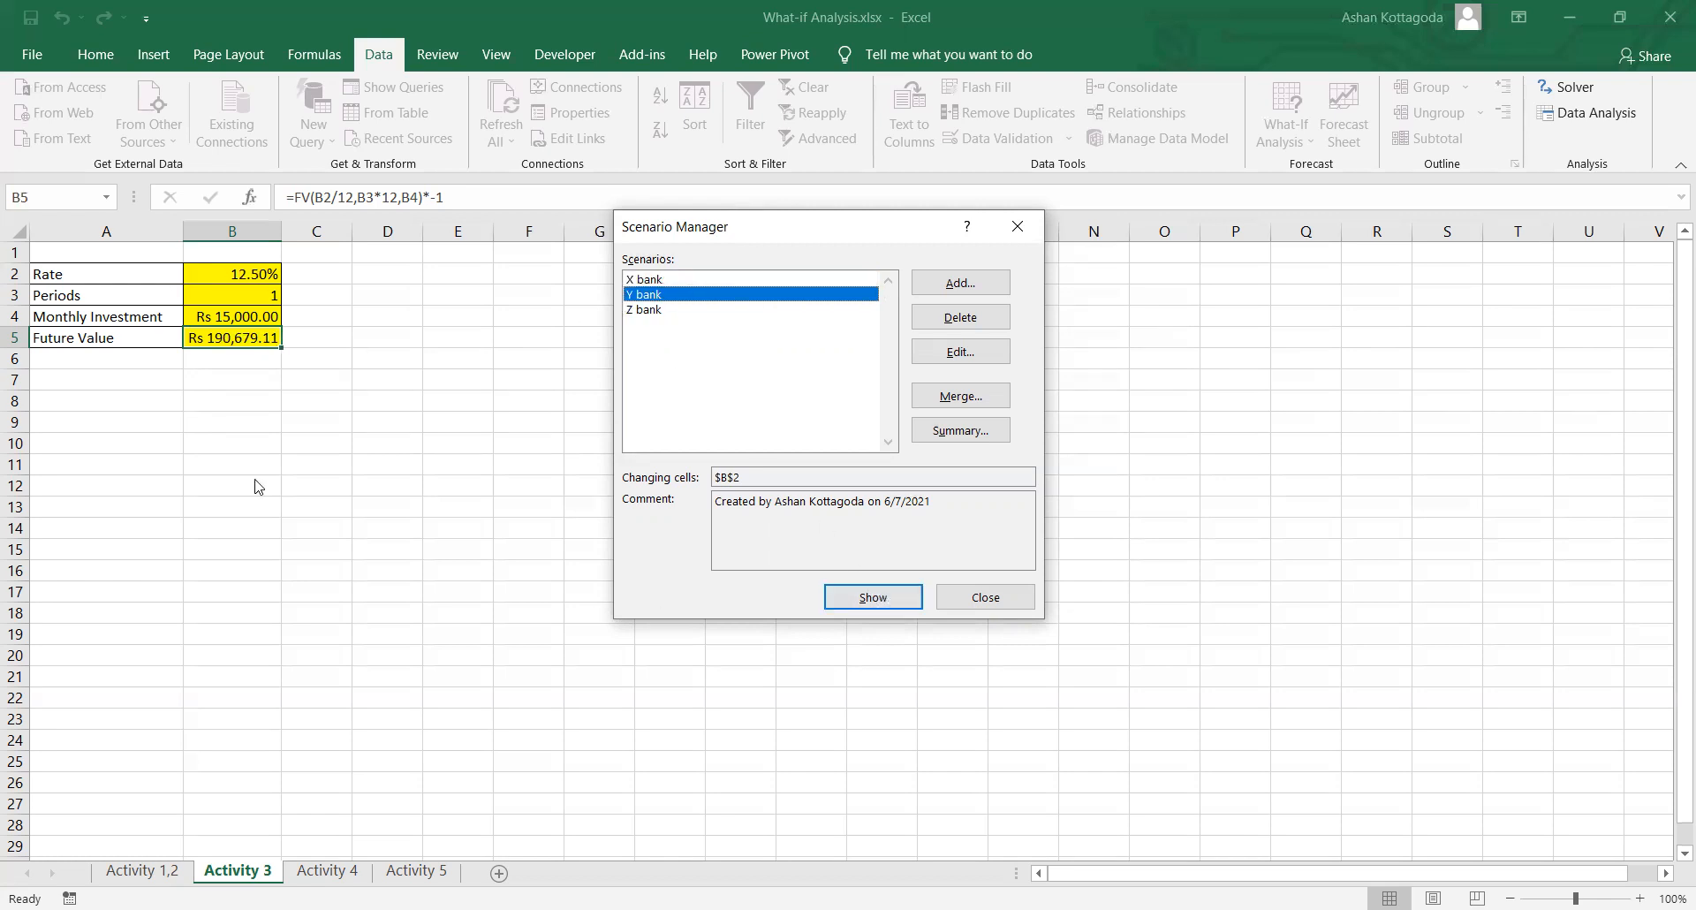
pyautogui.click(718, 309)
pyautogui.click(886, 601)
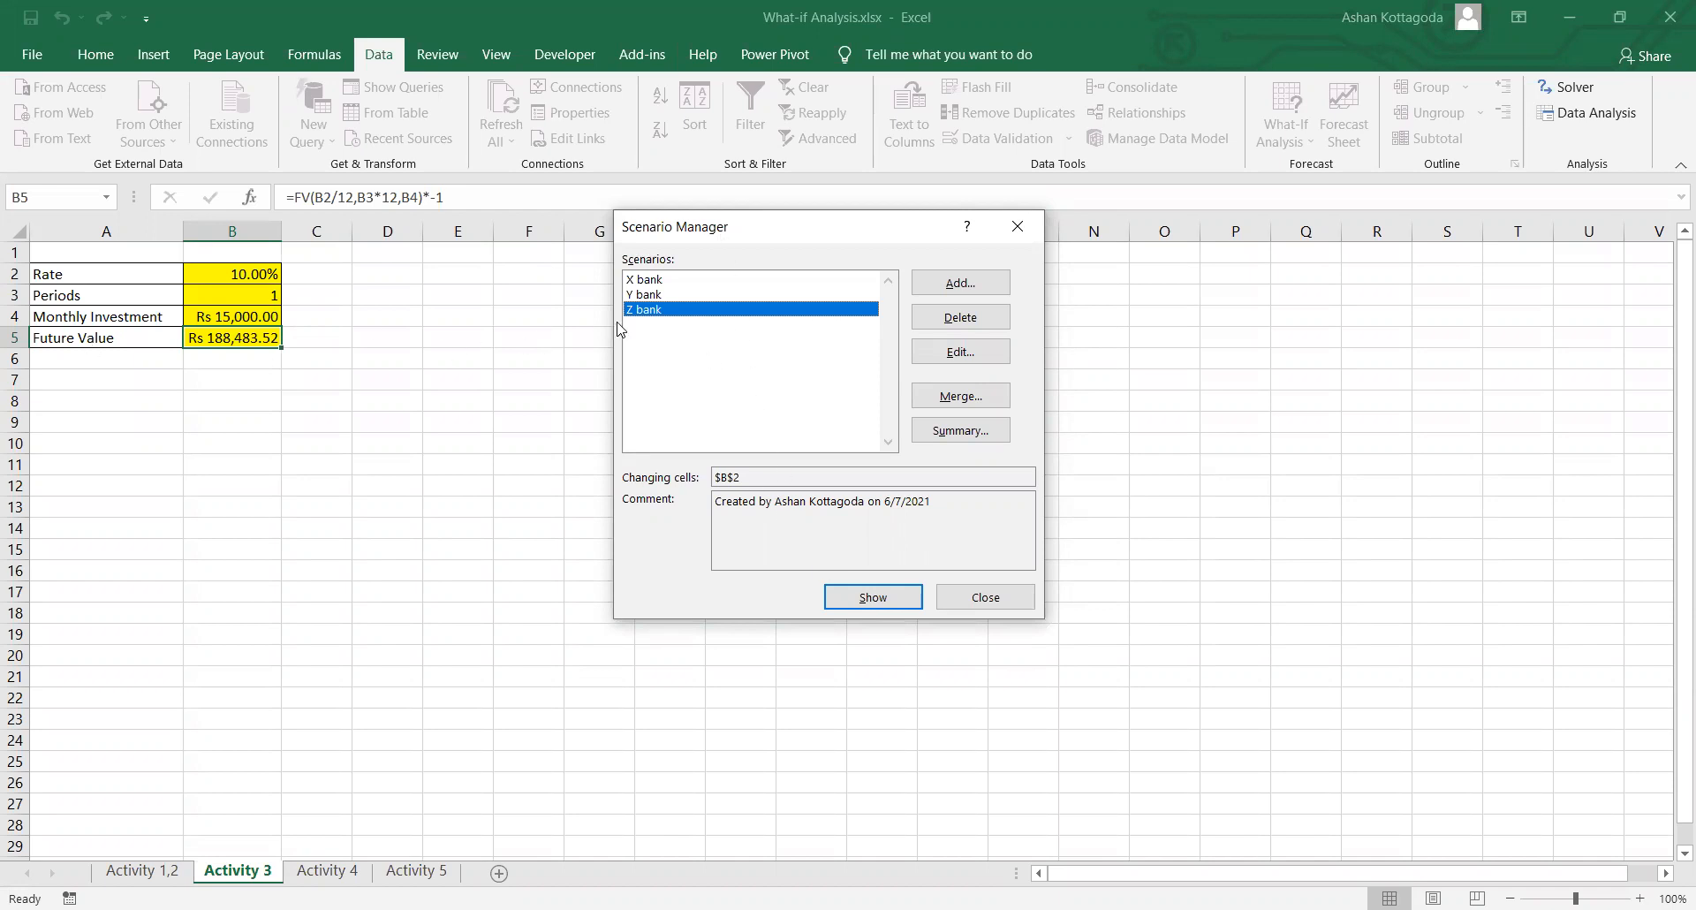
# Step: Apply the Y bank scenario to the sheet and close the Scenario Manager
pyautogui.click(639, 296)
pyautogui.click(892, 607)
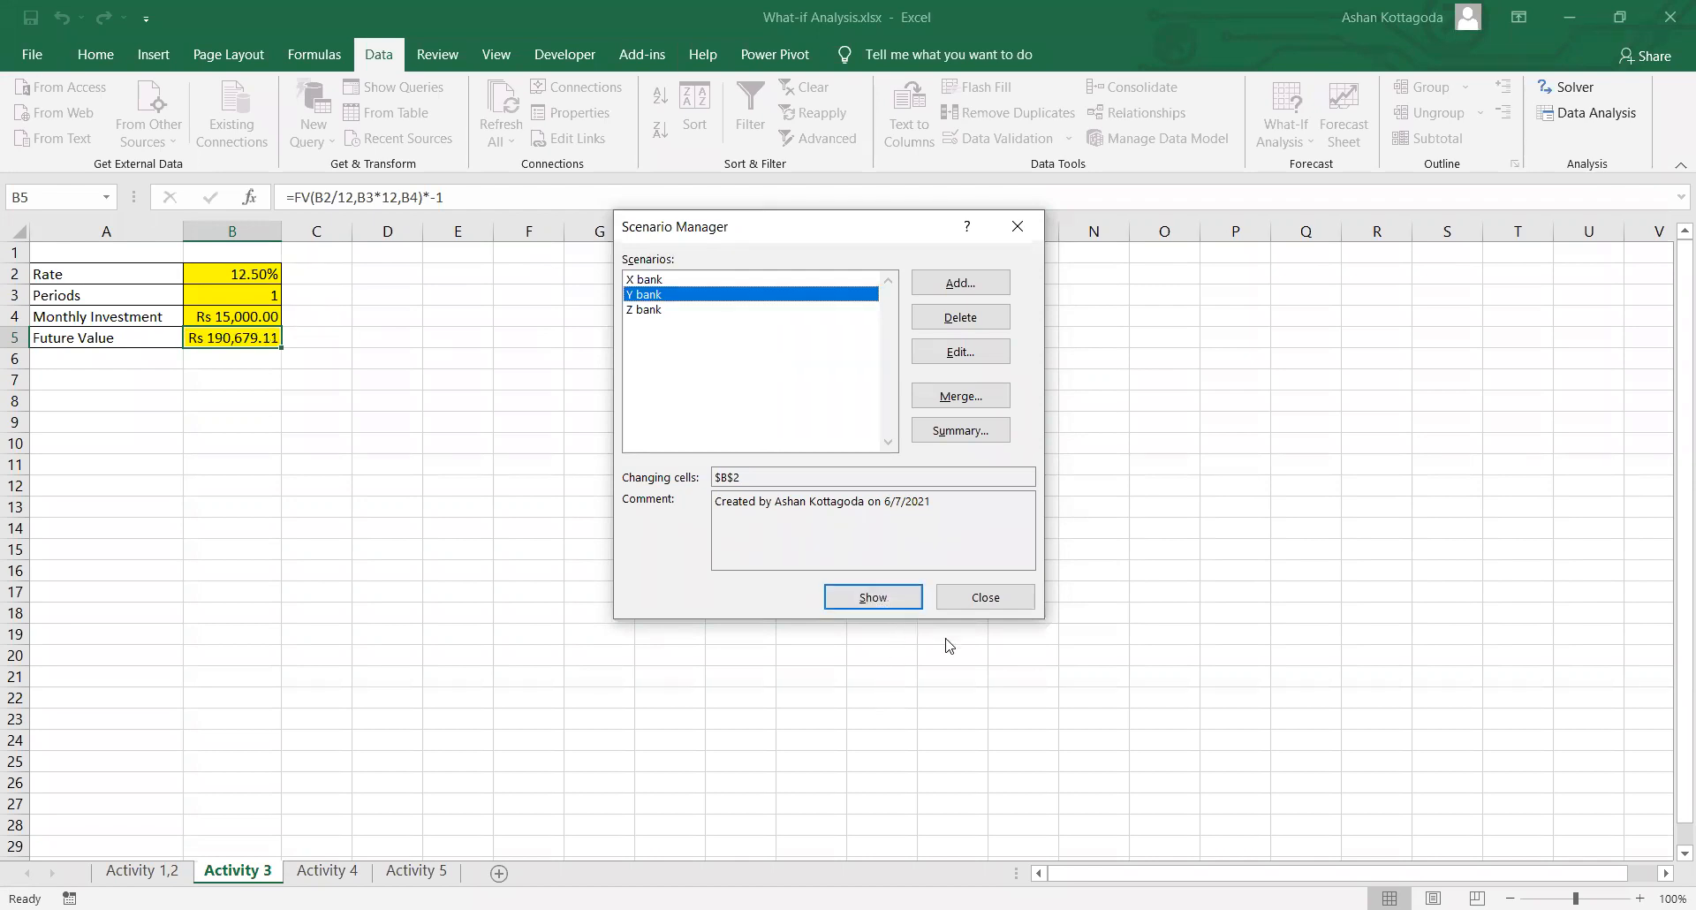
pyautogui.click(967, 604)
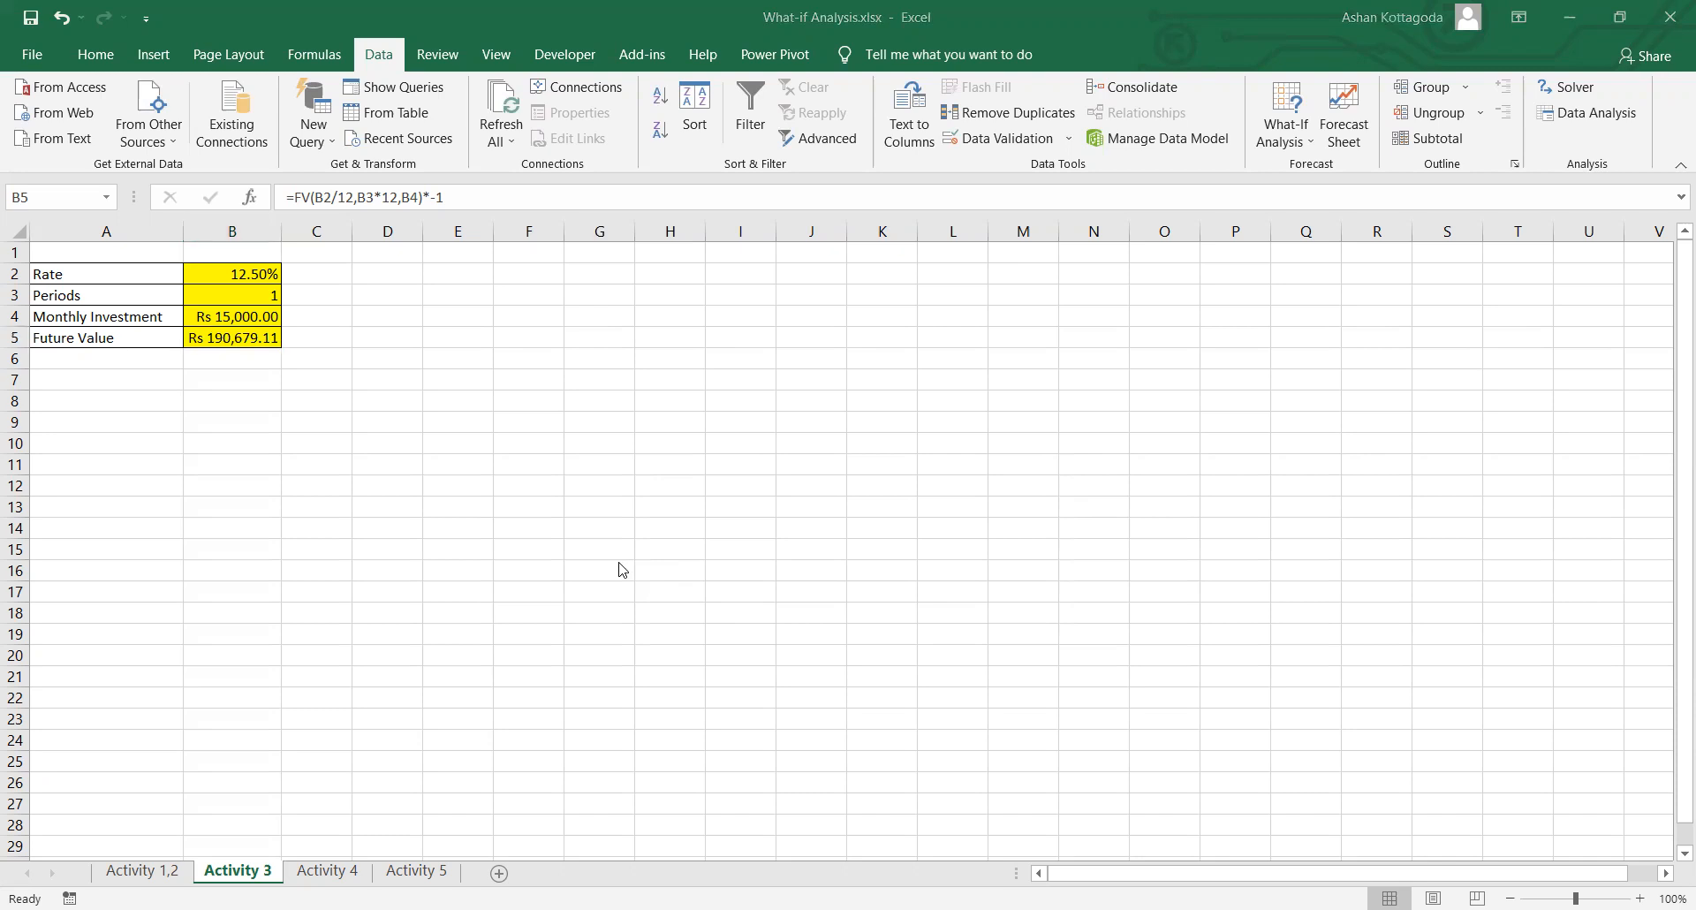
# Step: On the Activity 4 sheet, calculate the future value in B7 with =FV(B4/12,B5,B6
pyautogui.hotkey('ctrl', 'pagedown')
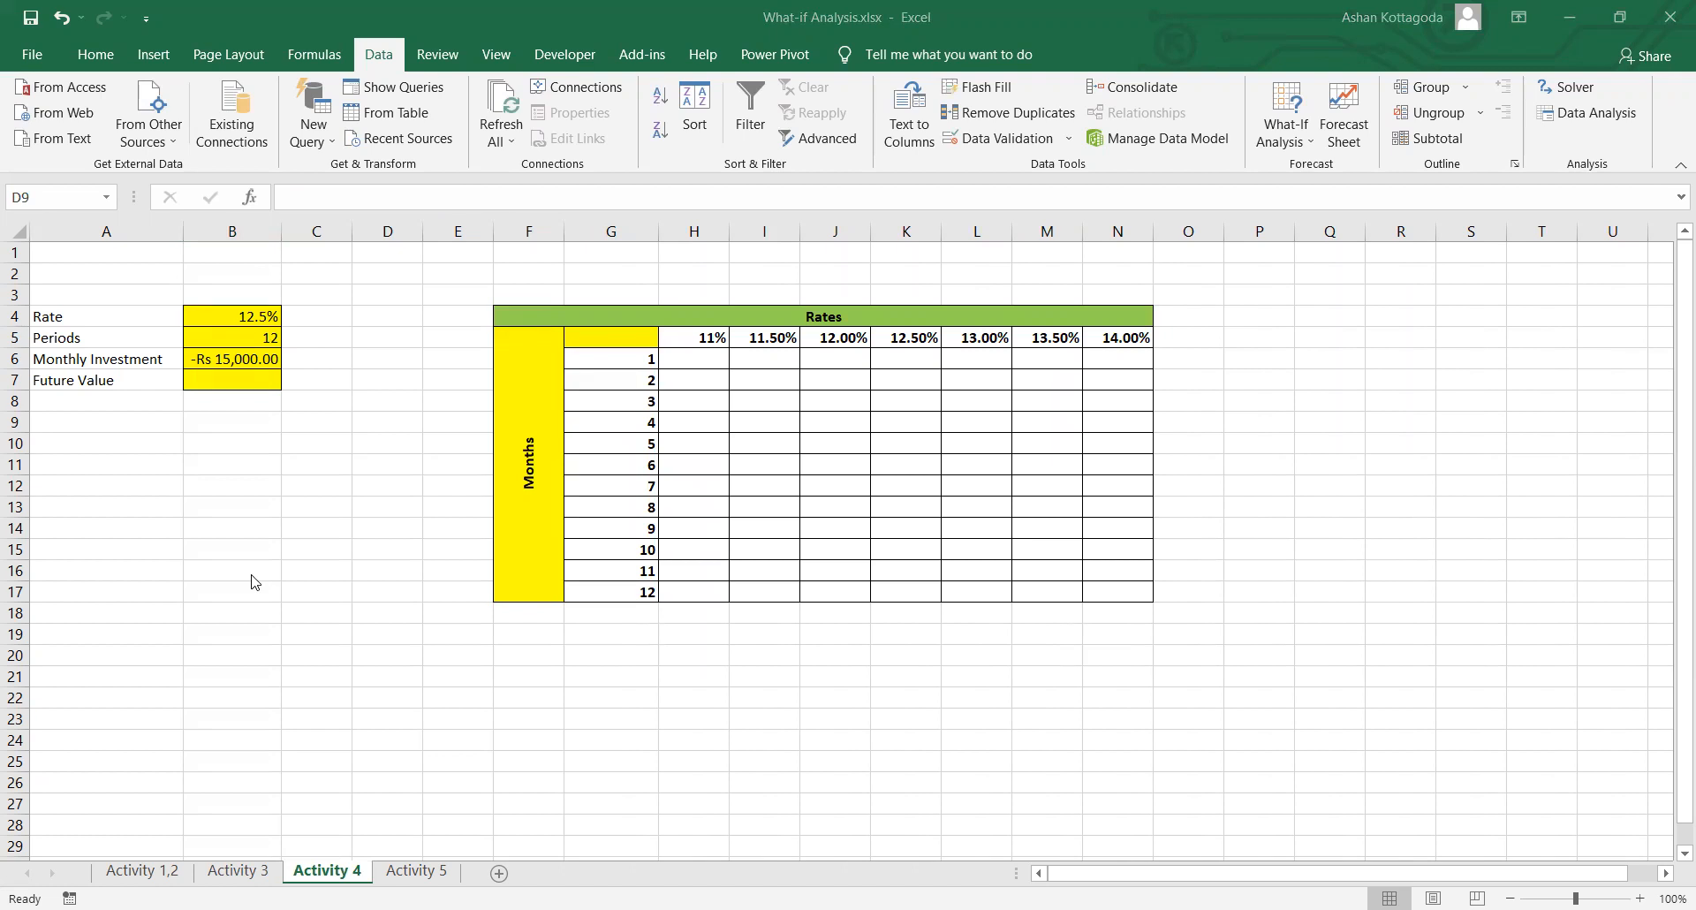
pyautogui.click(223, 361)
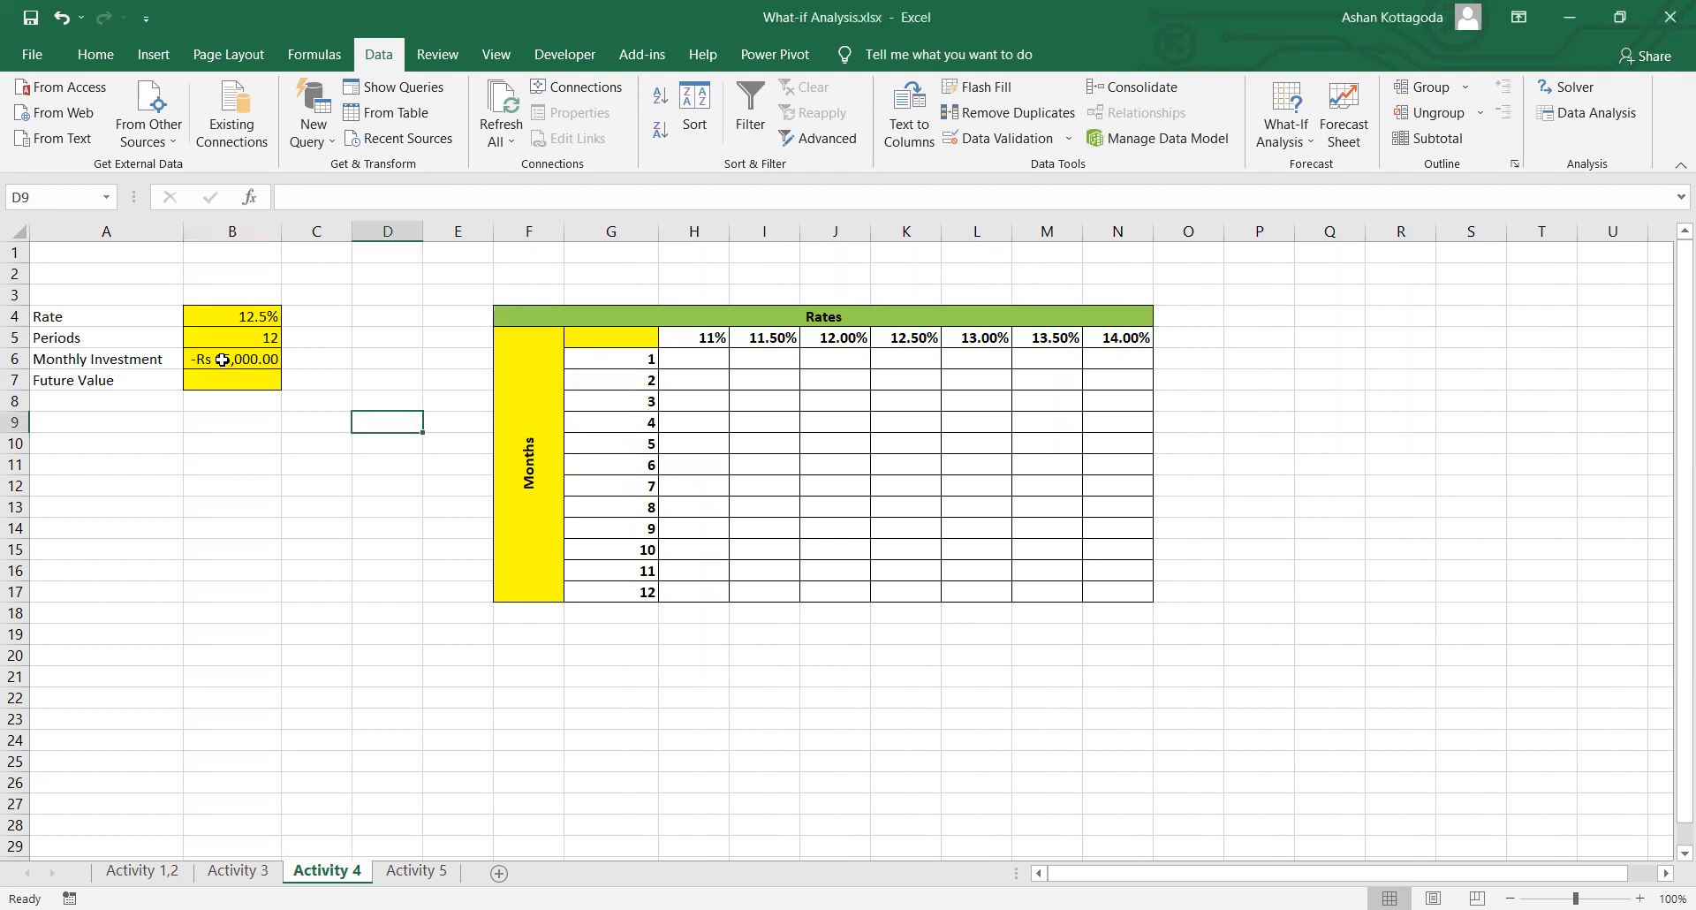
pyautogui.click(232, 380)
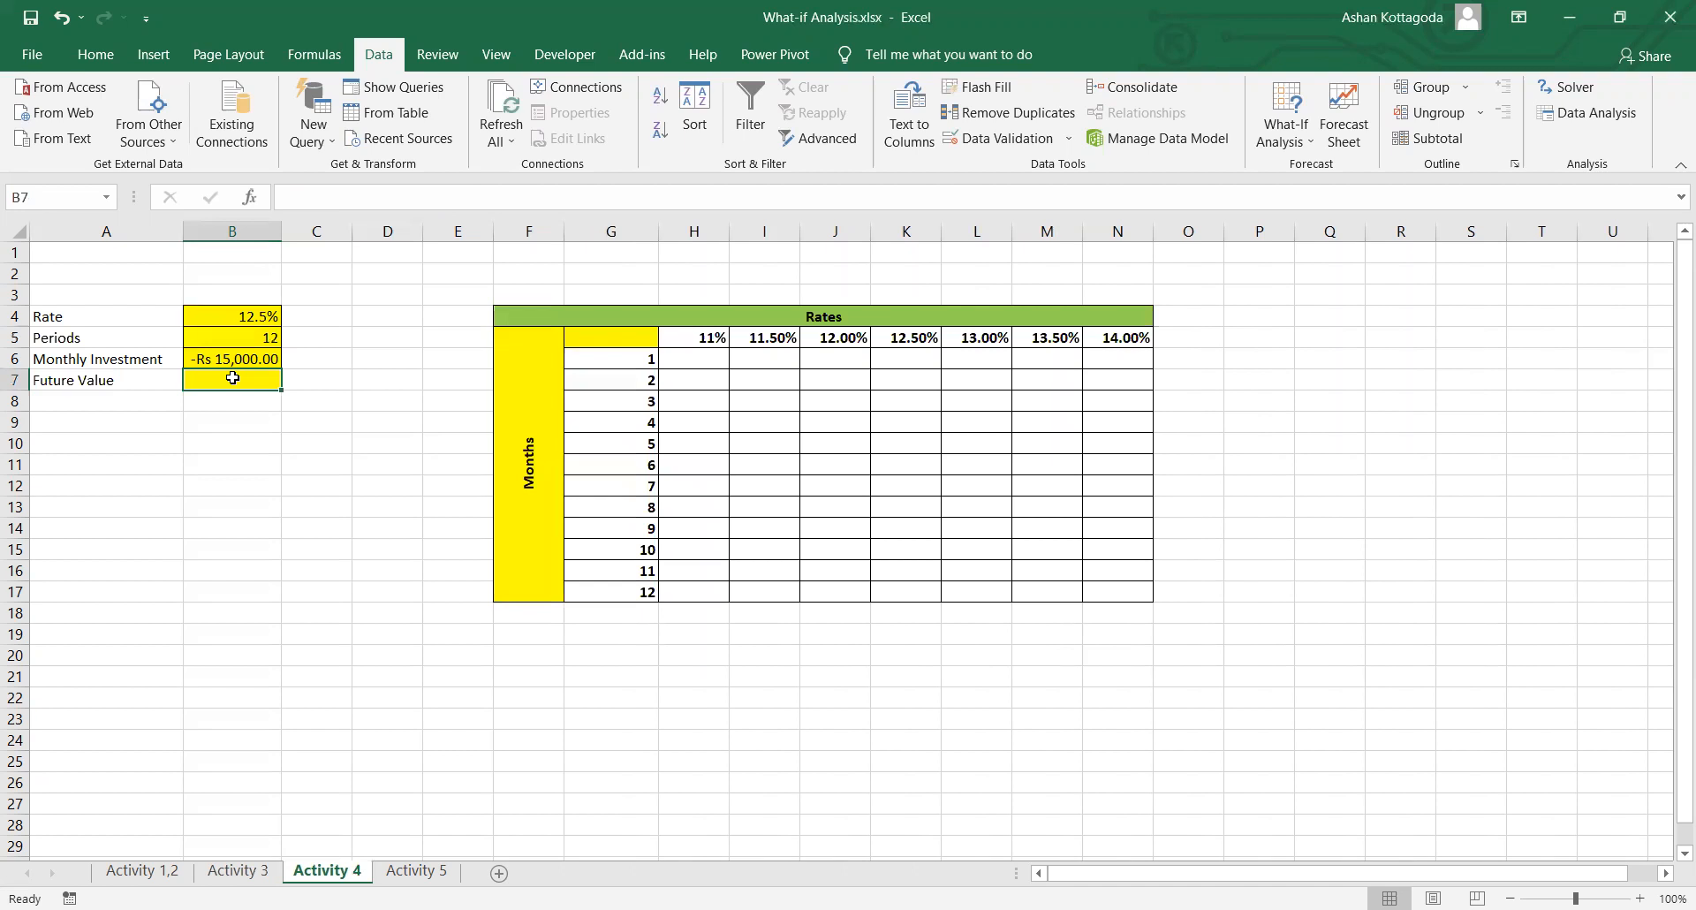
pyautogui.write('=')
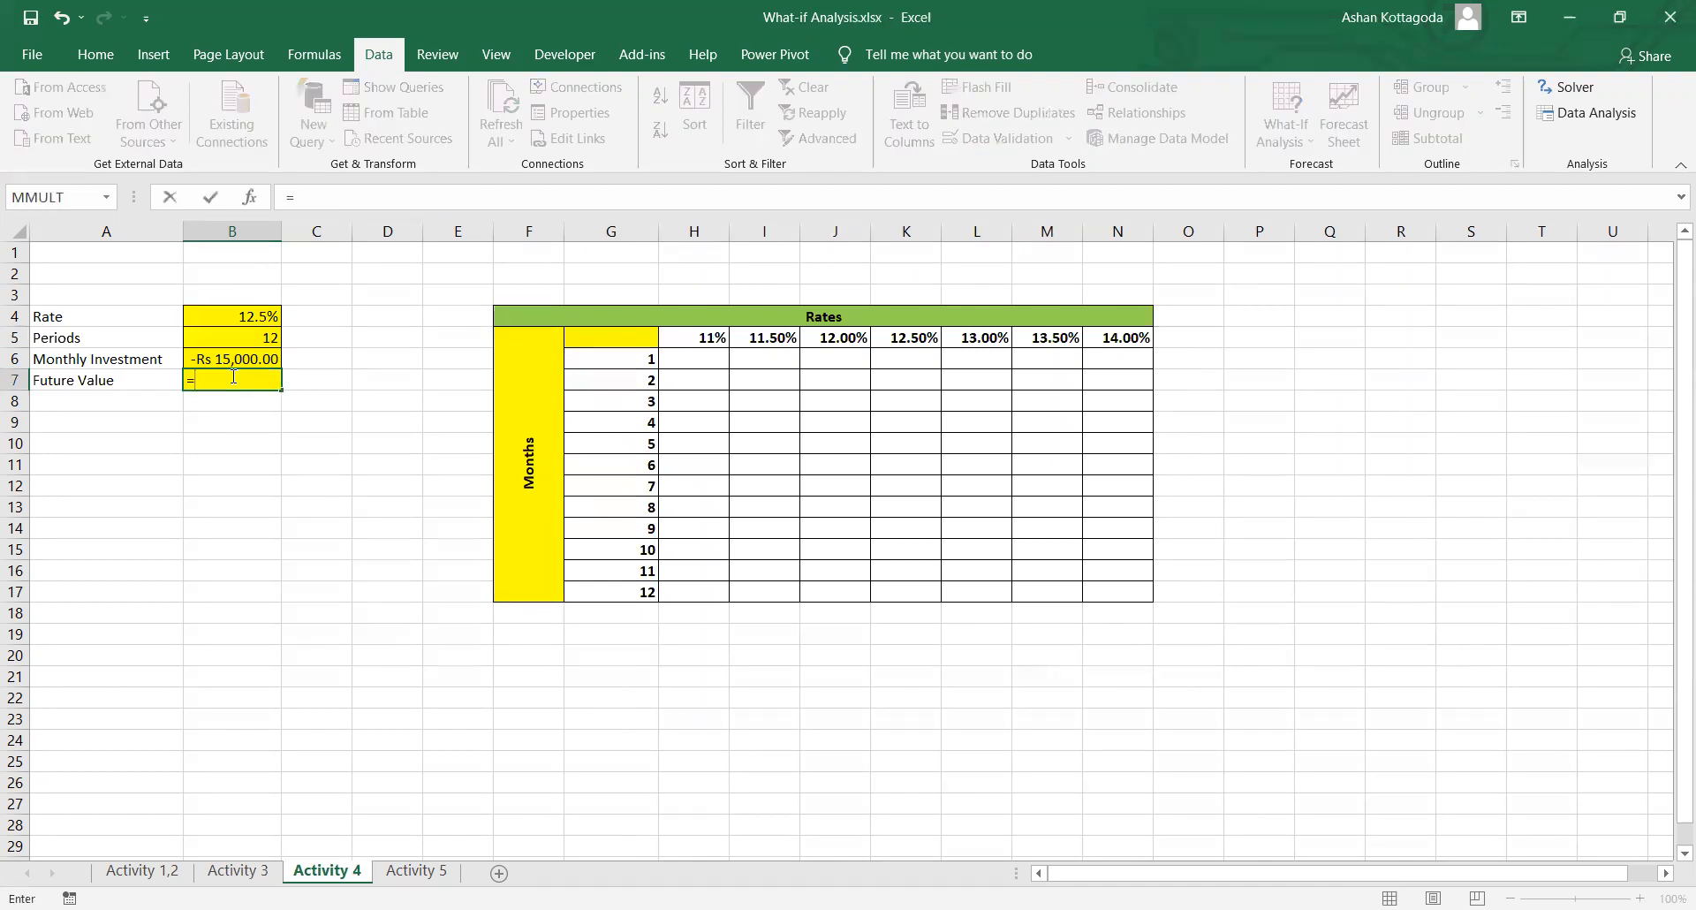
pyautogui.write('FV(')
pyautogui.click(218, 315)
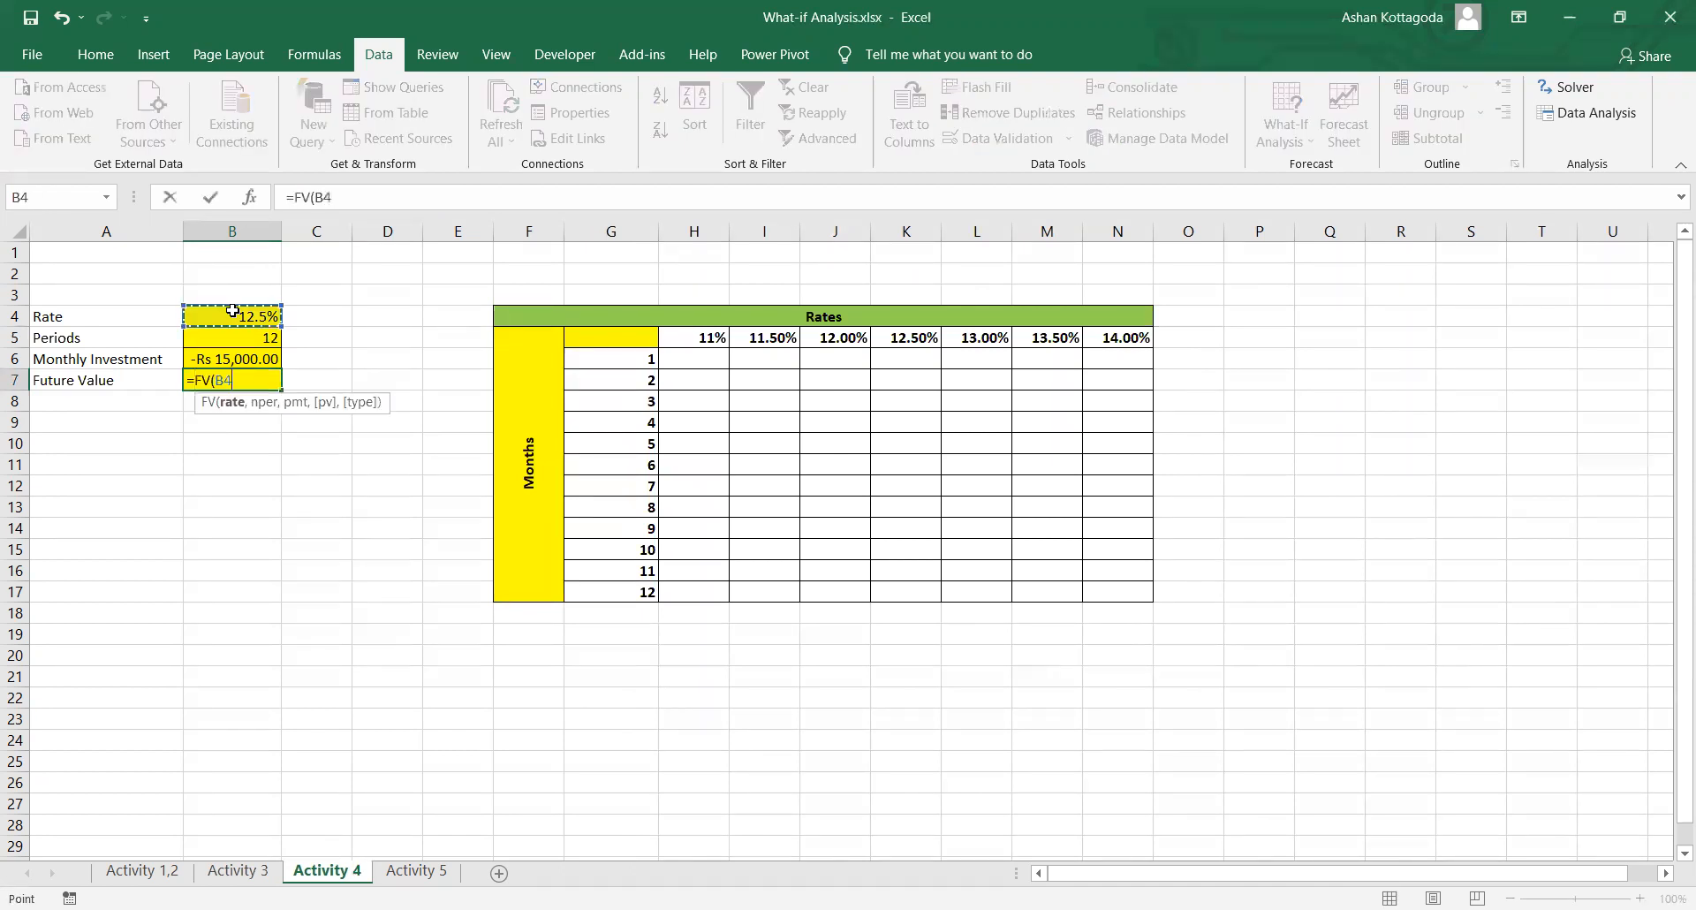
pyautogui.write('/12,')
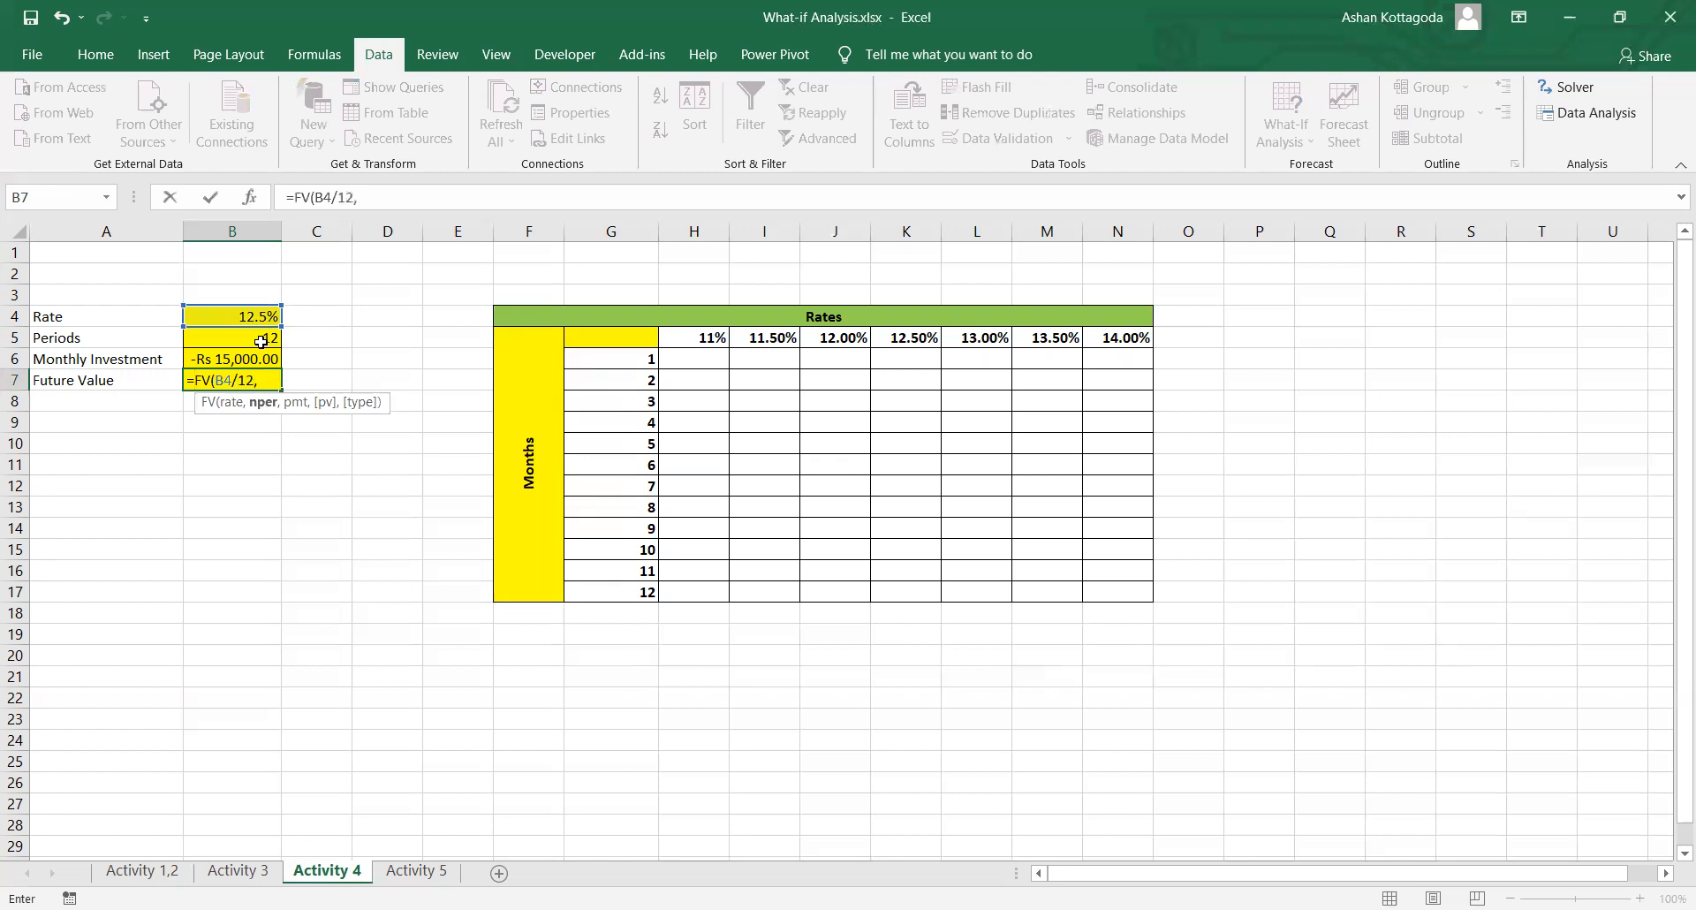
pyautogui.click(265, 340)
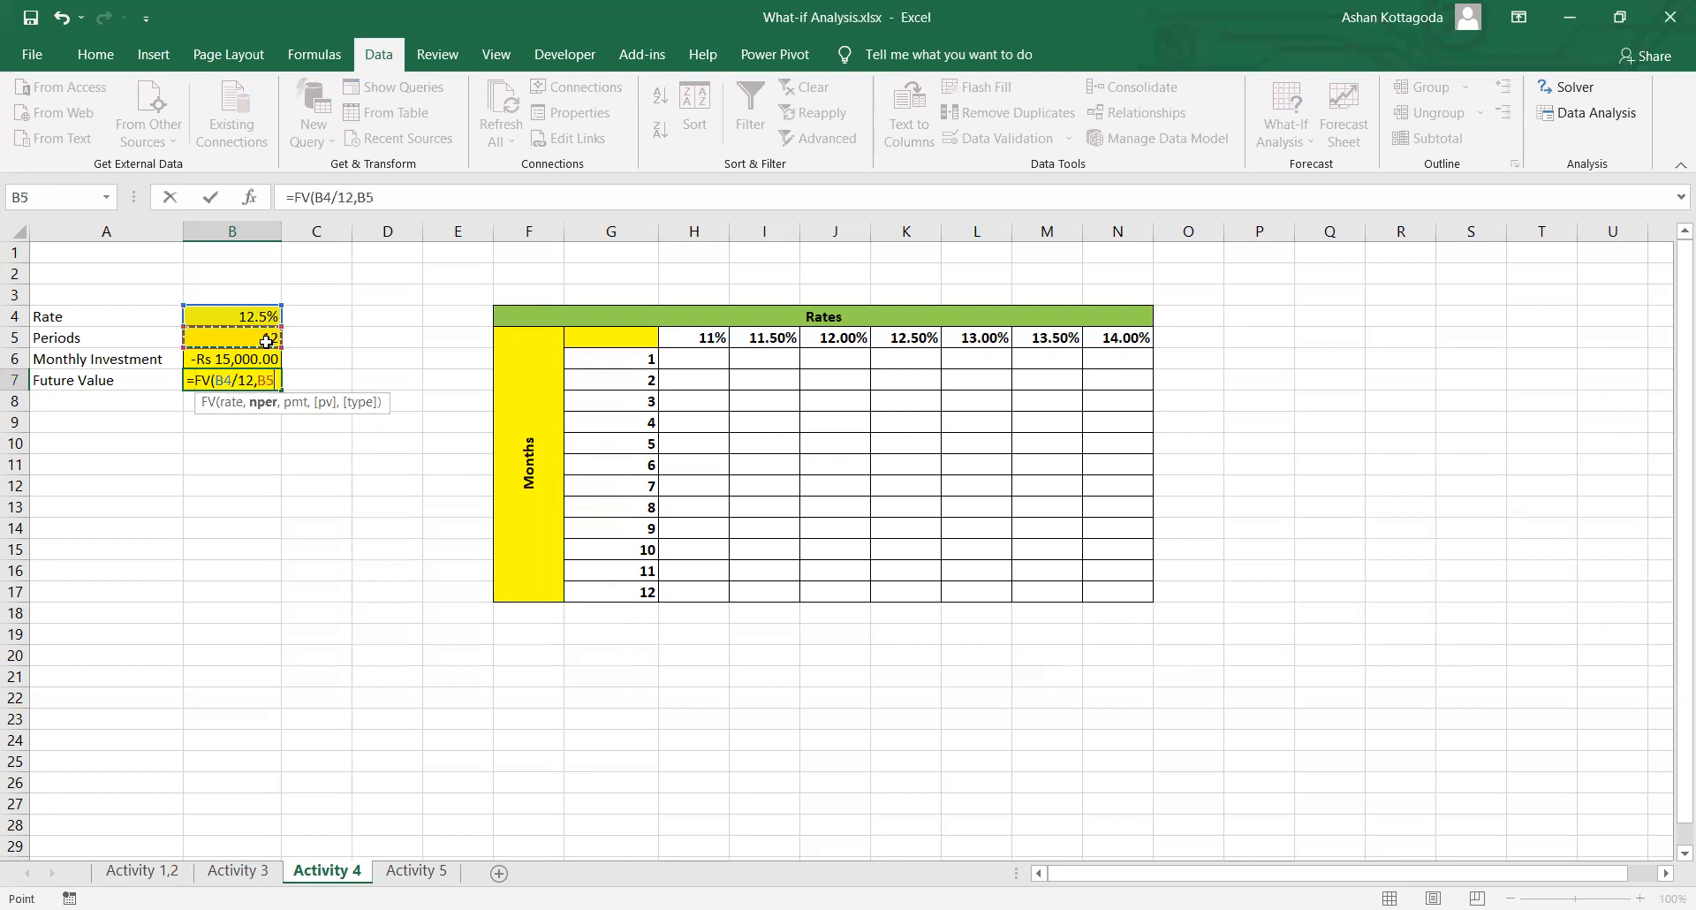
pyautogui.write(',')
pyautogui.click(232, 357)
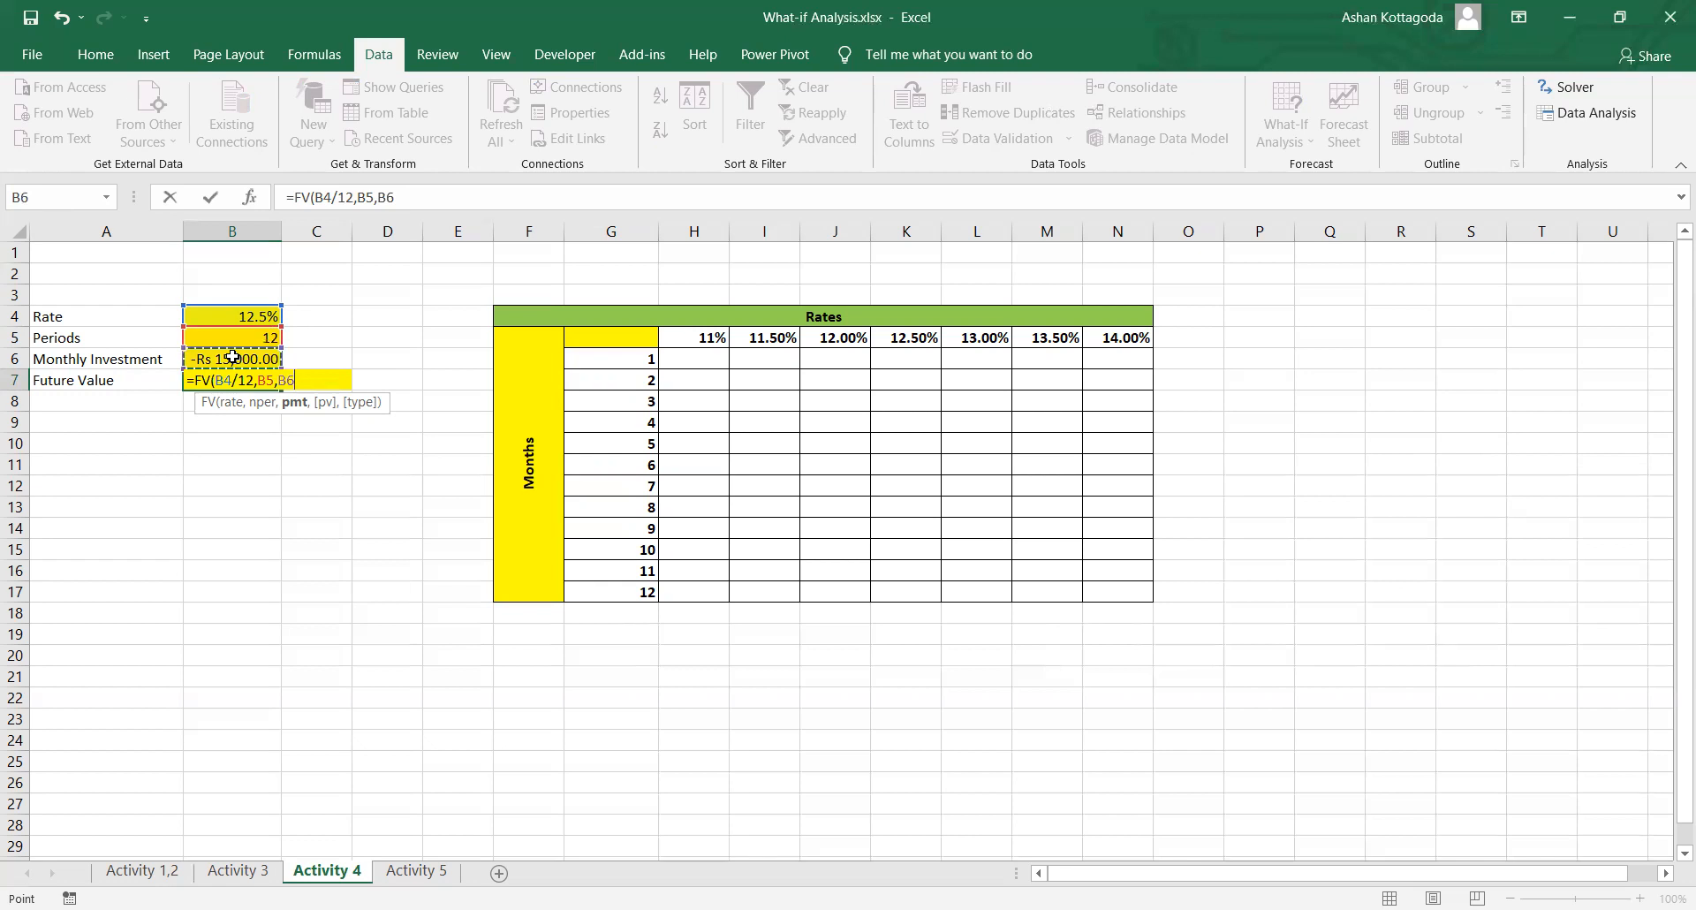
pyautogui.press('Return')
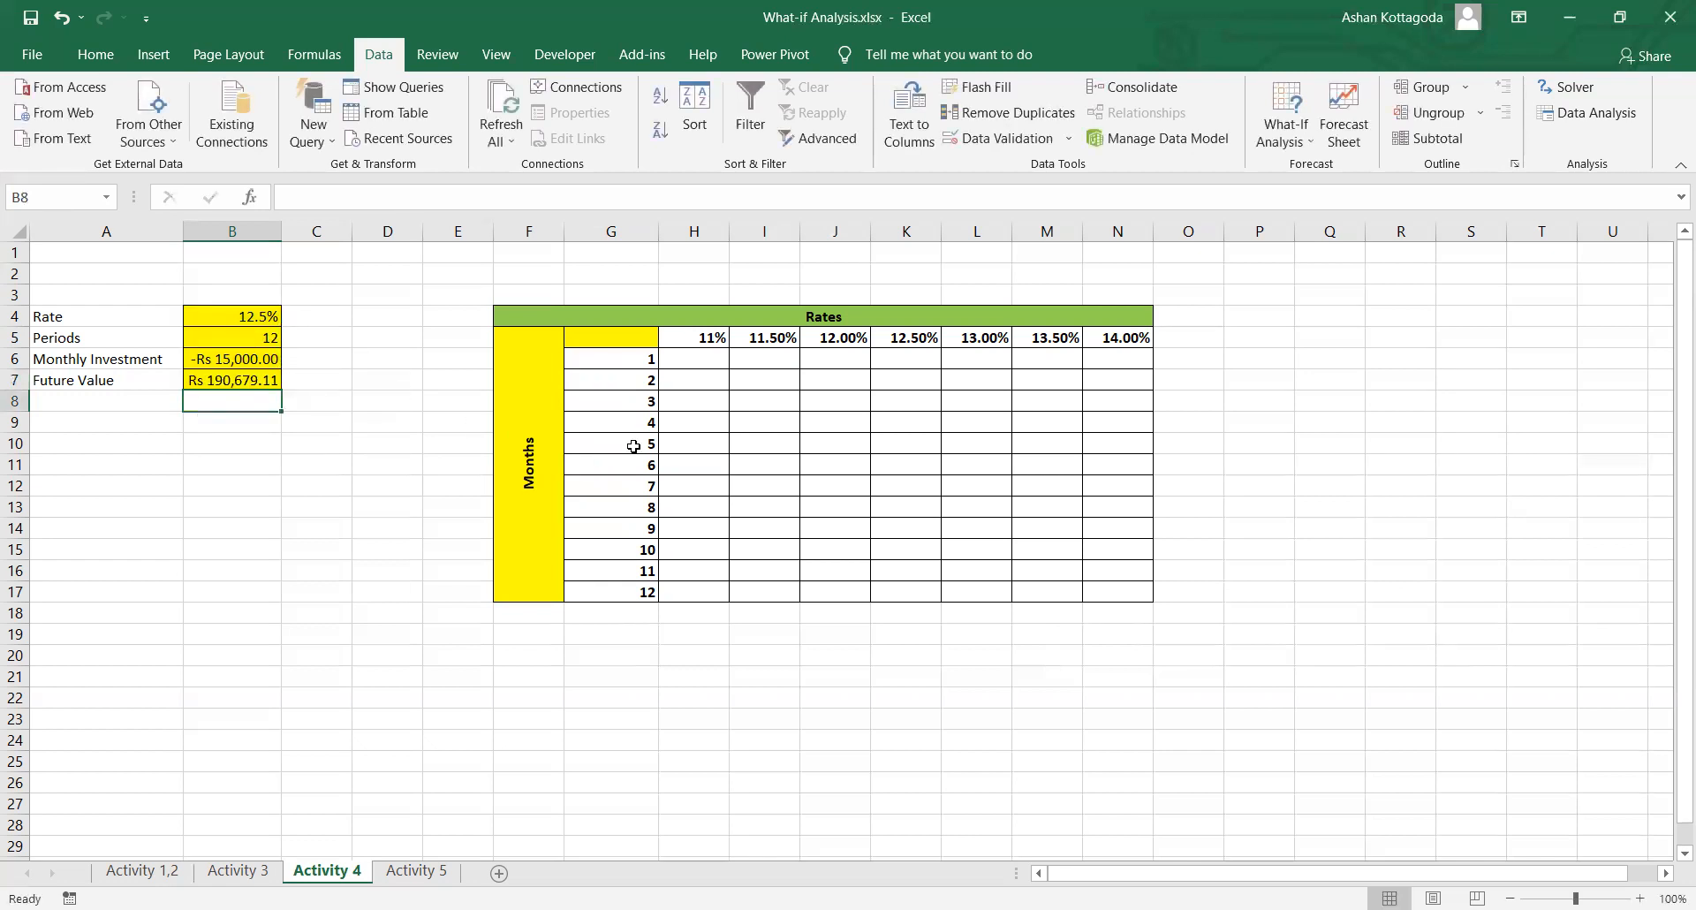
# Step: Examine the table layout in G5:N17, with months down the first column and rates across the top row
pyautogui.click(631, 358)
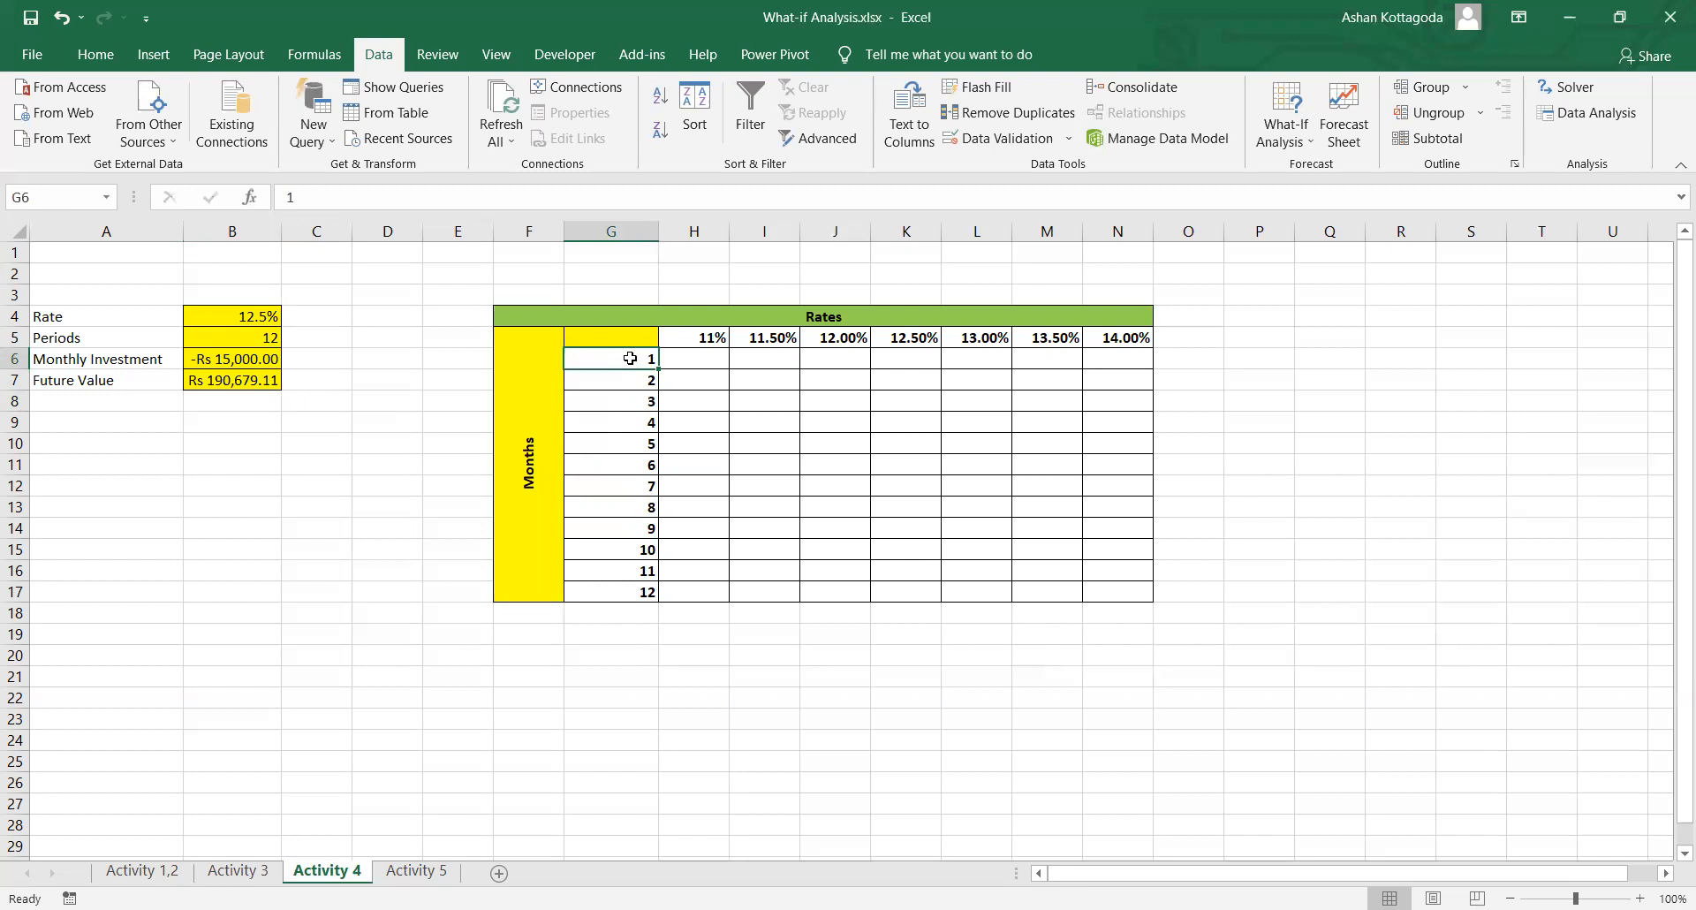
pyautogui.click(672, 359)
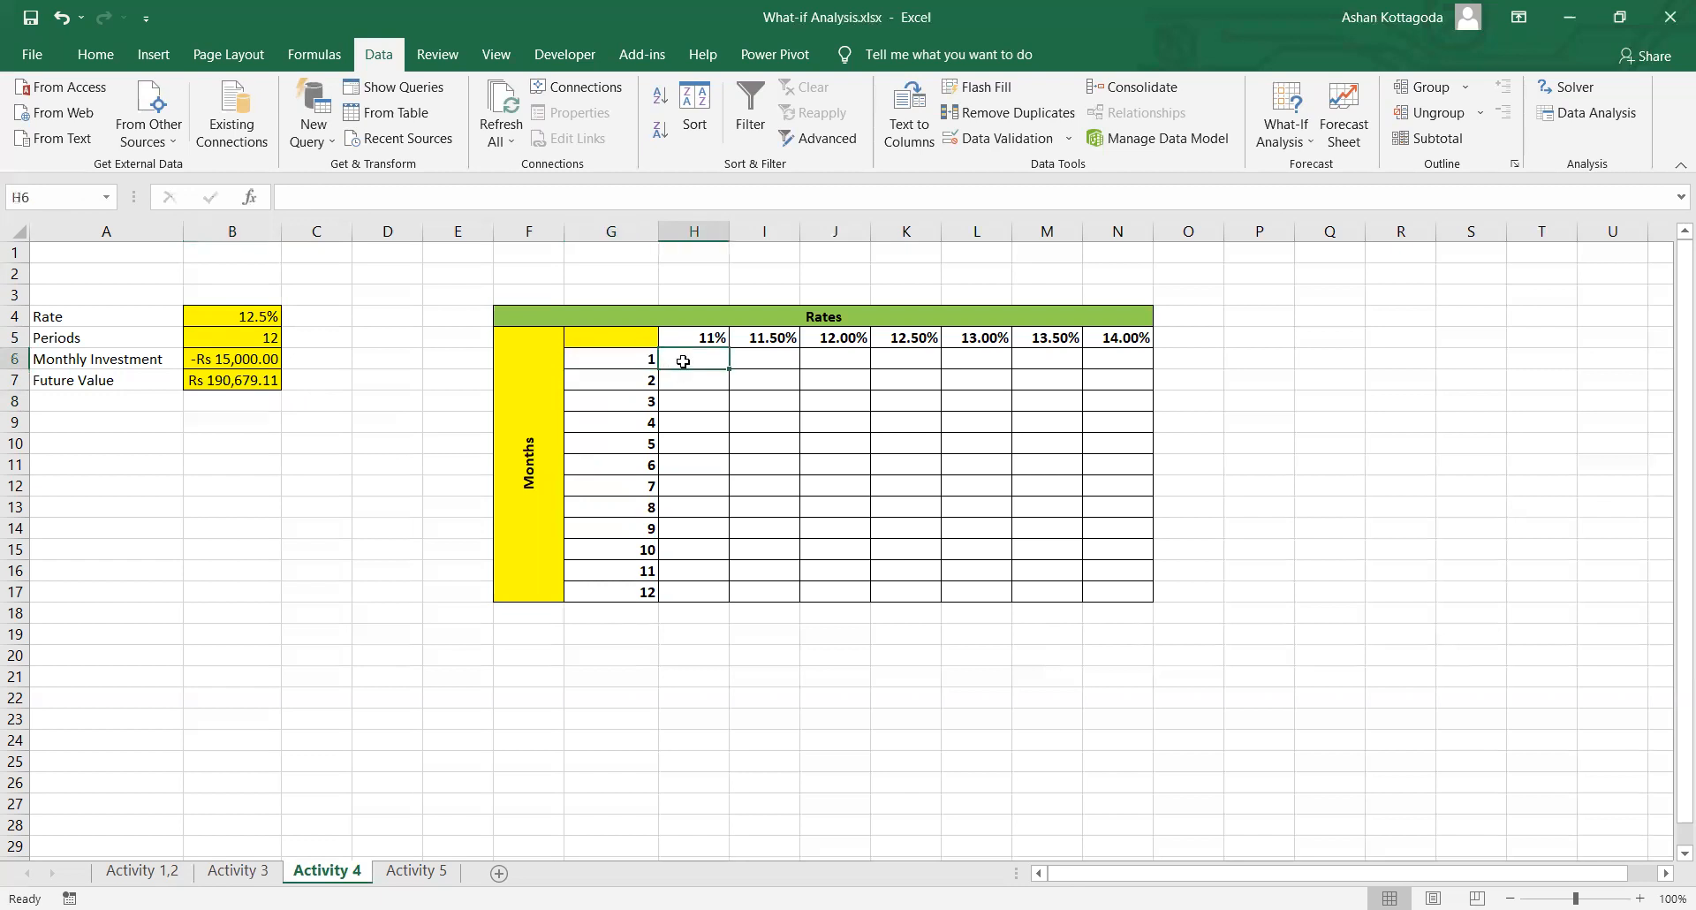
pyautogui.click(632, 398)
pyautogui.click(700, 400)
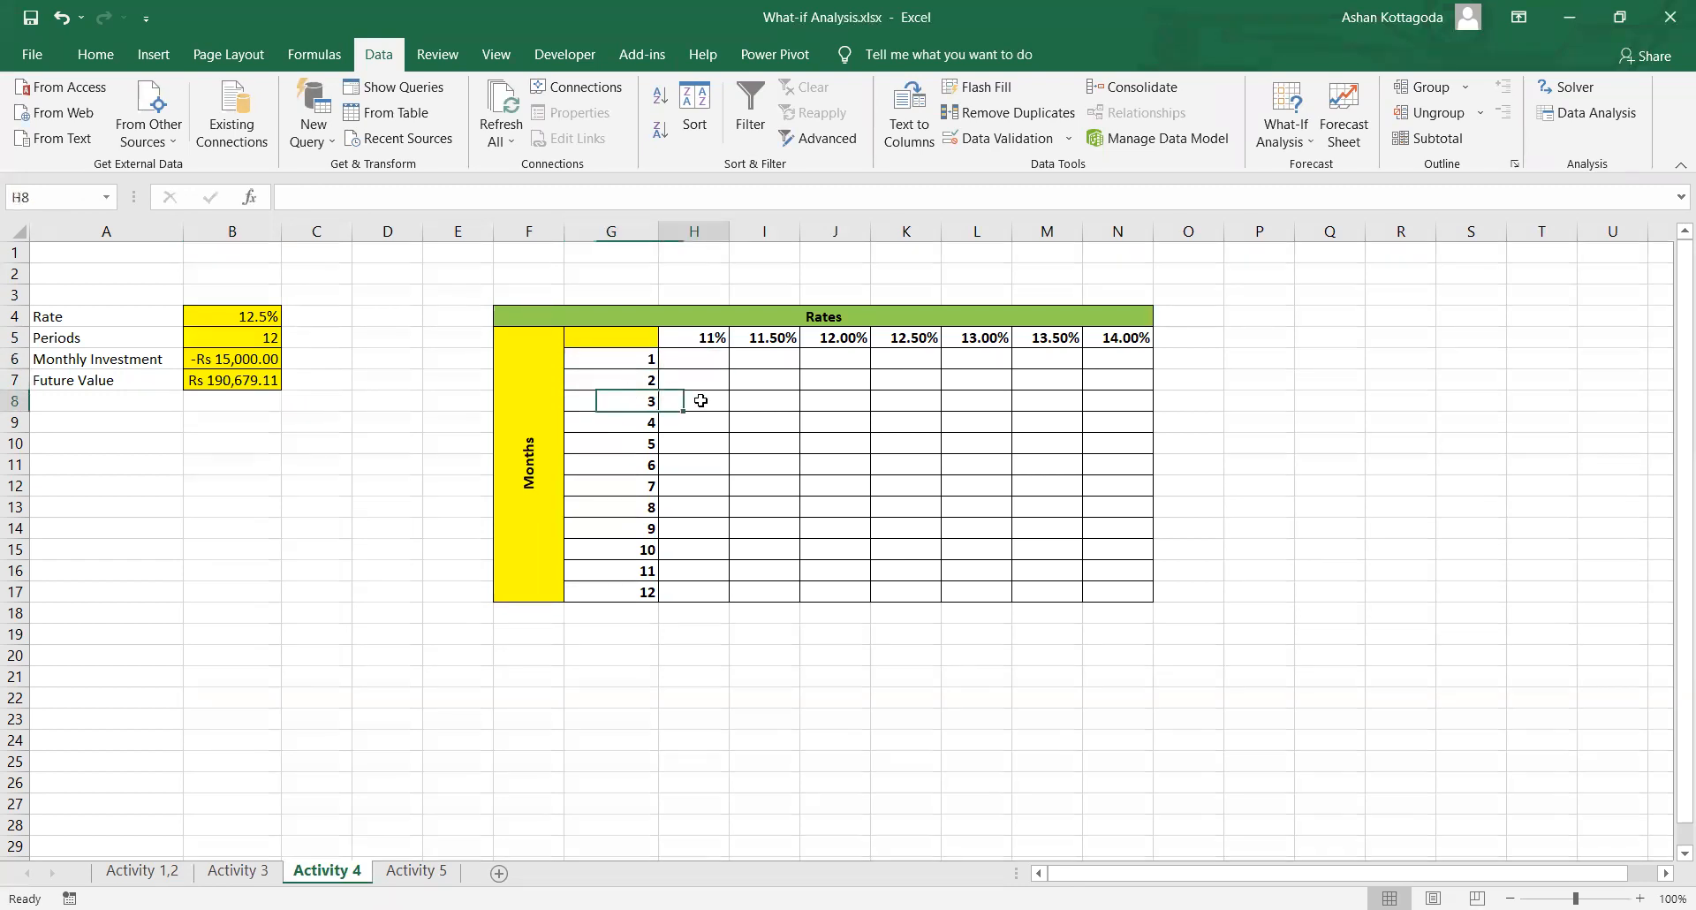
pyautogui.click(634, 403)
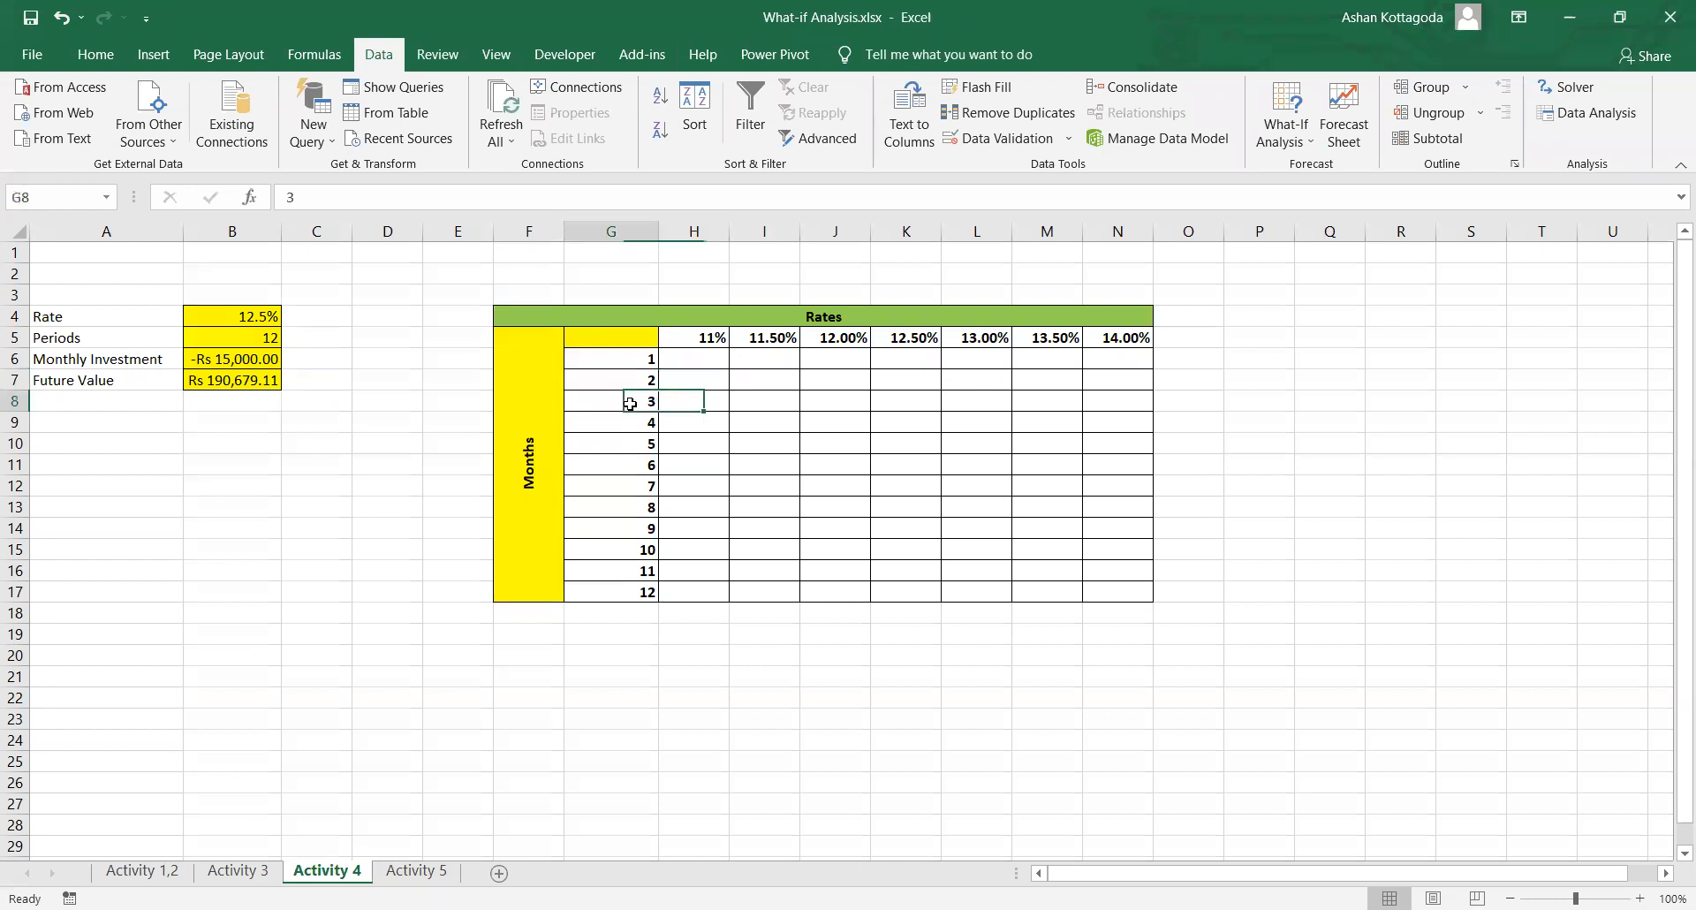
pyautogui.click(824, 424)
pyautogui.moveTo(692, 360); pyautogui.dragTo(1105, 586)
pyautogui.click(617, 340)
pyautogui.moveTo(617, 340); pyautogui.dragTo(1098, 596)
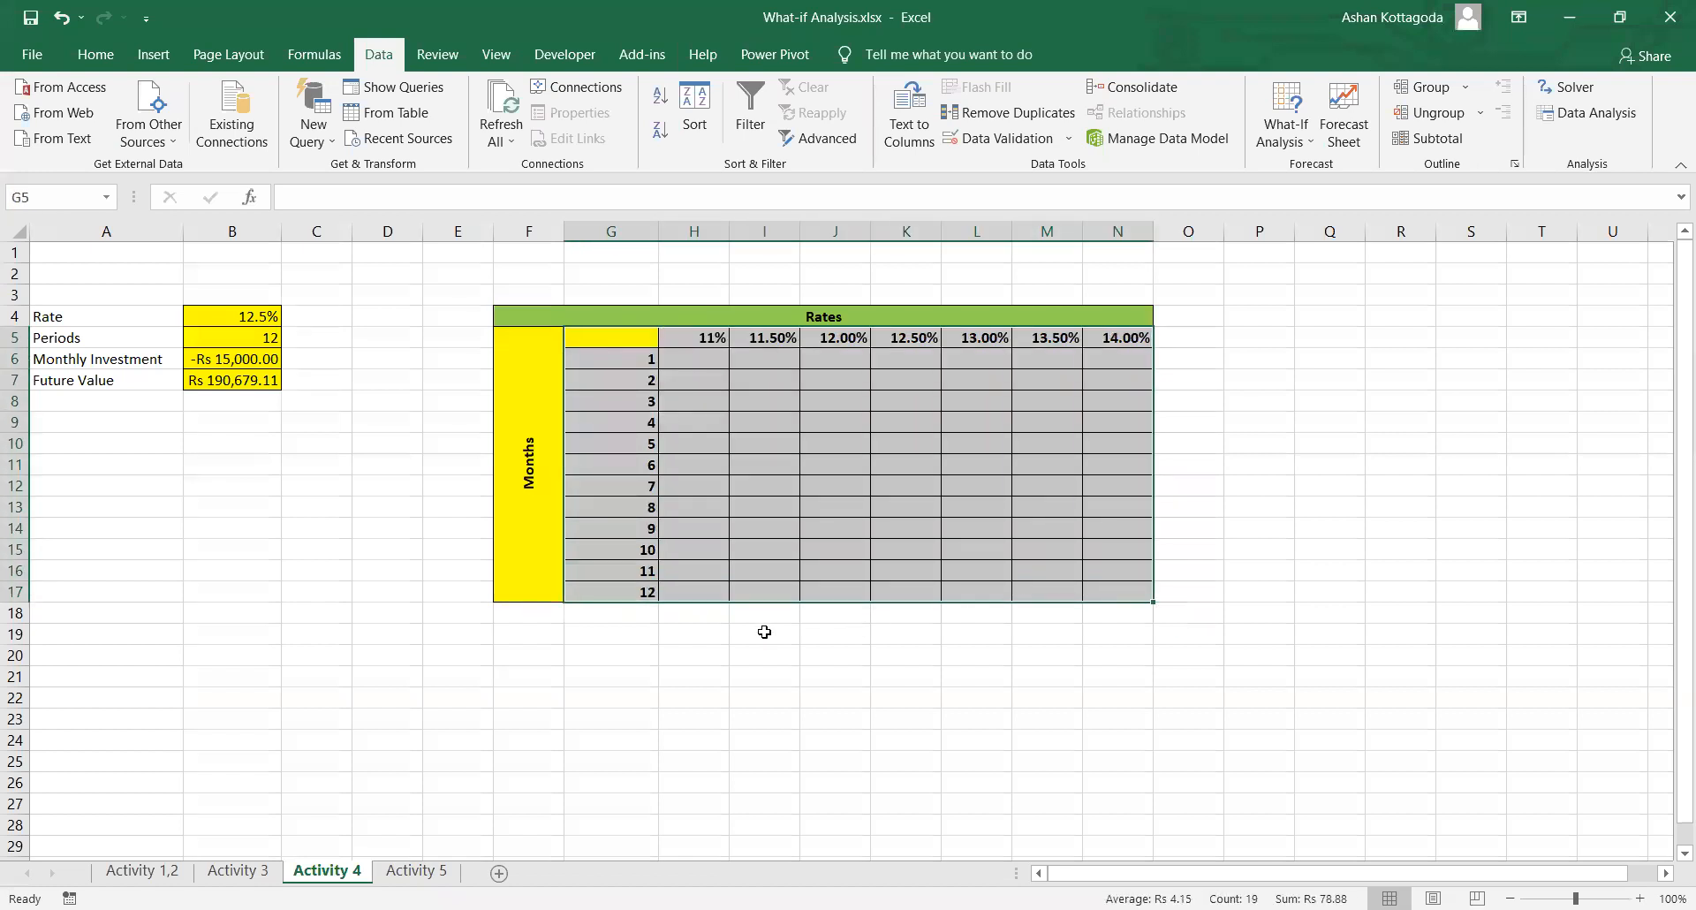
pyautogui.click(670, 465)
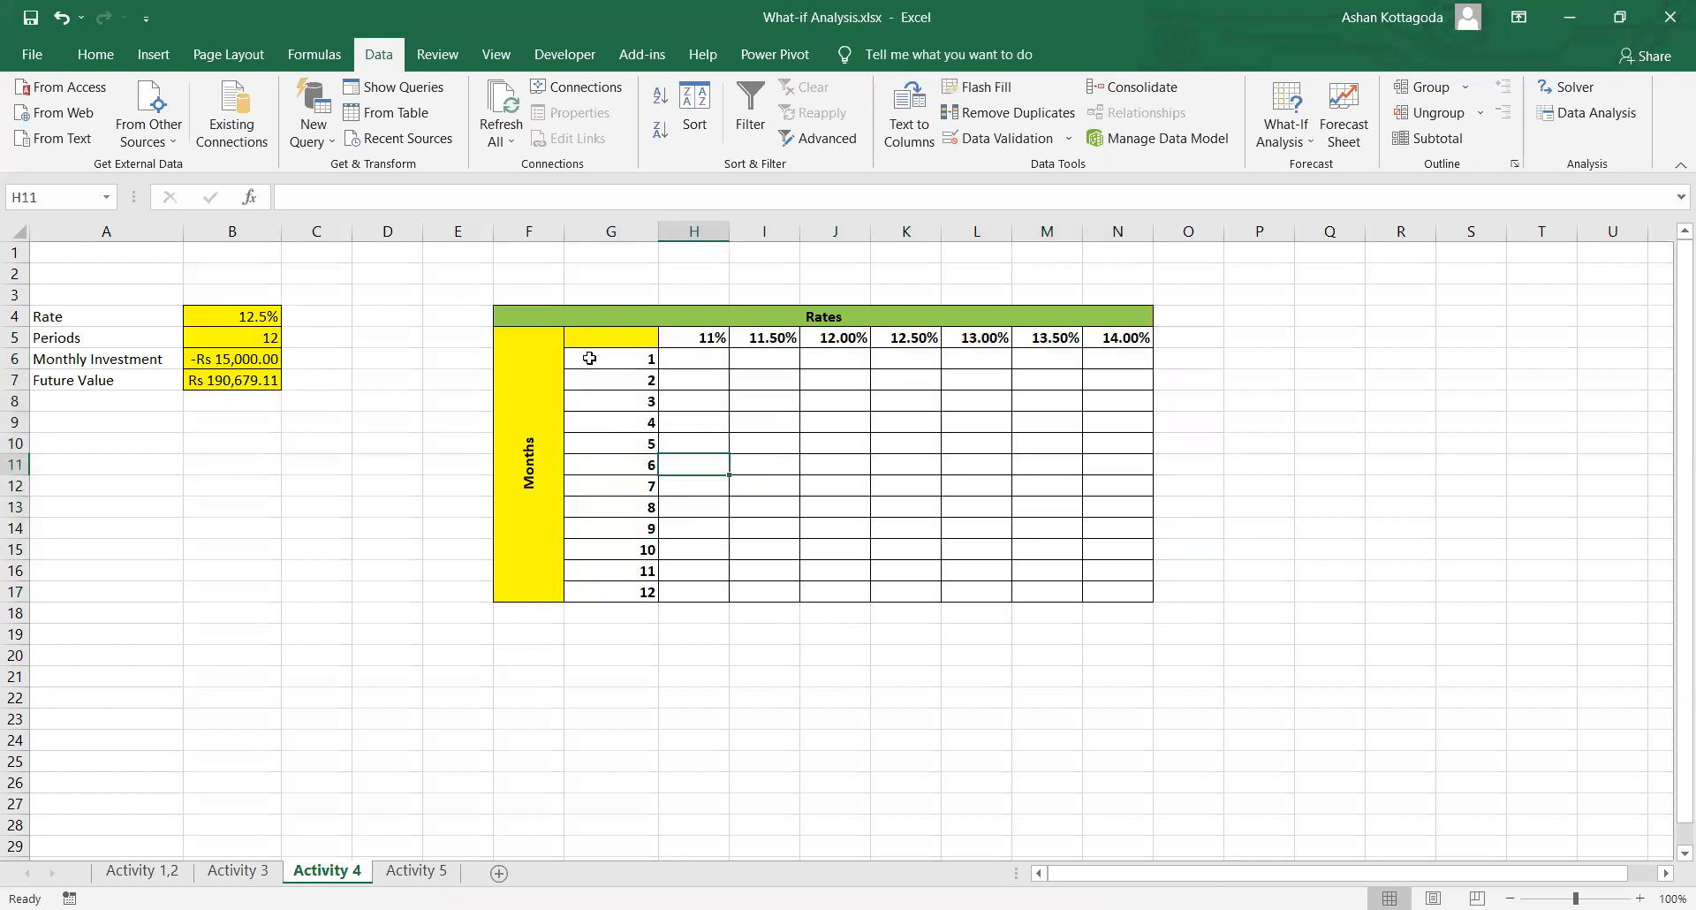
pyautogui.click(613, 338)
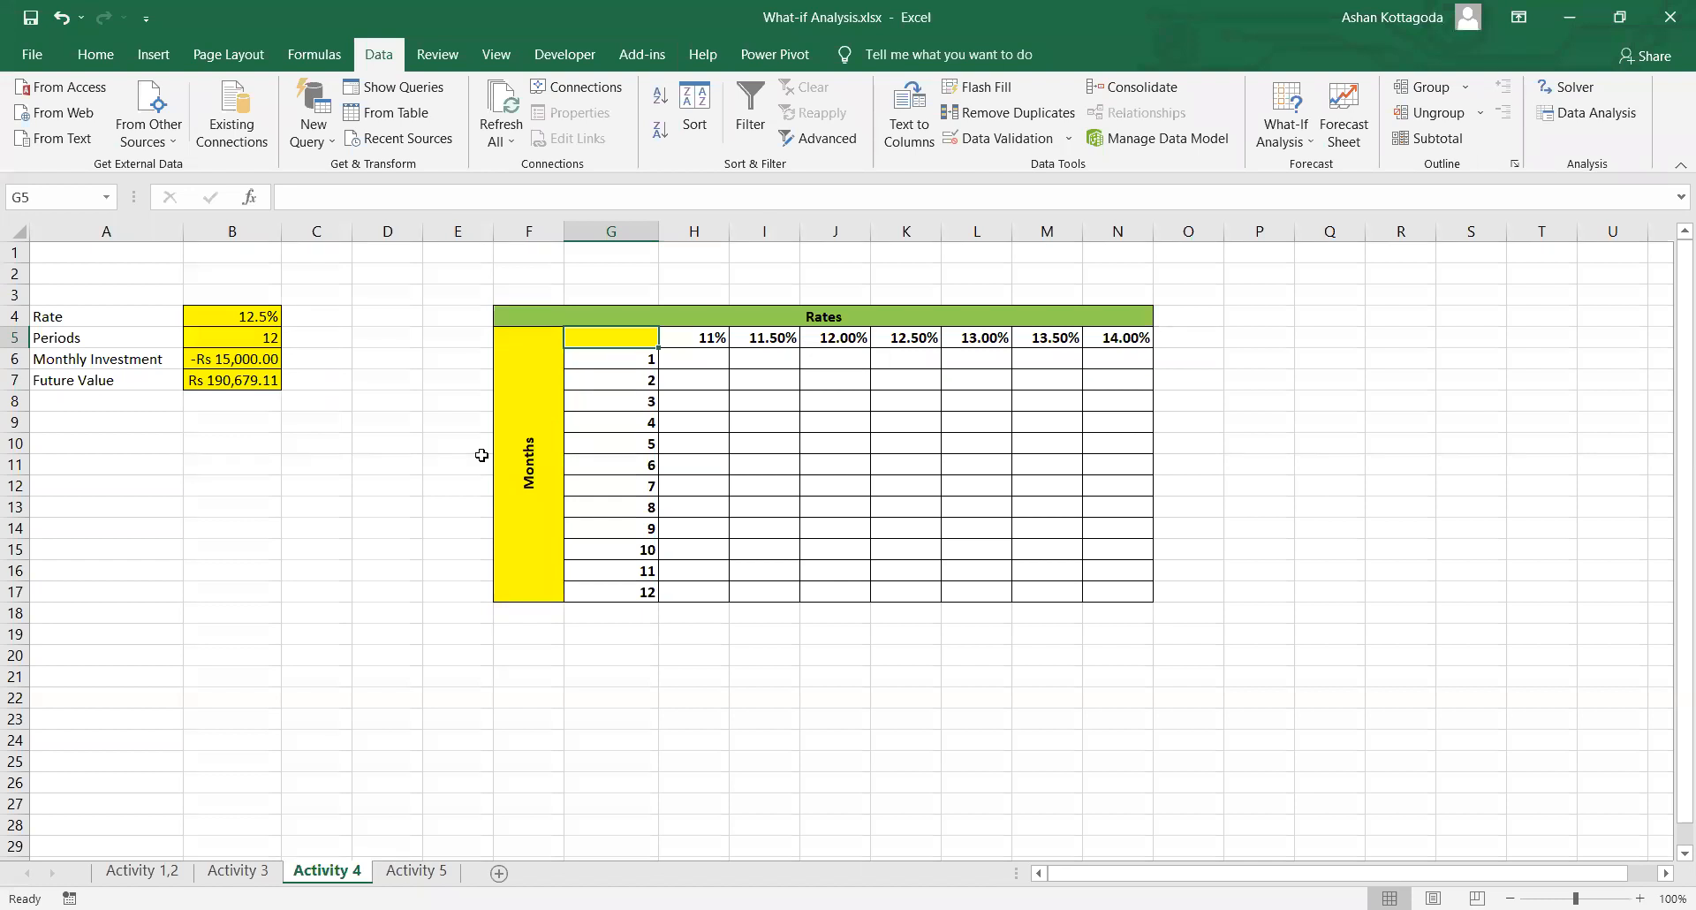
pyautogui.moveTo(614, 336); pyautogui.dragTo(1134, 604)
pyautogui.click(587, 378)
pyautogui.moveTo(584, 343); pyautogui.dragTo(618, 592)
pyautogui.moveTo(693, 345); pyautogui.dragTo(1175, 358)
# Step: Link the table's corner cell G5 to the future value with the formula =B7
pyautogui.click(645, 334)
pyautogui.write('=')
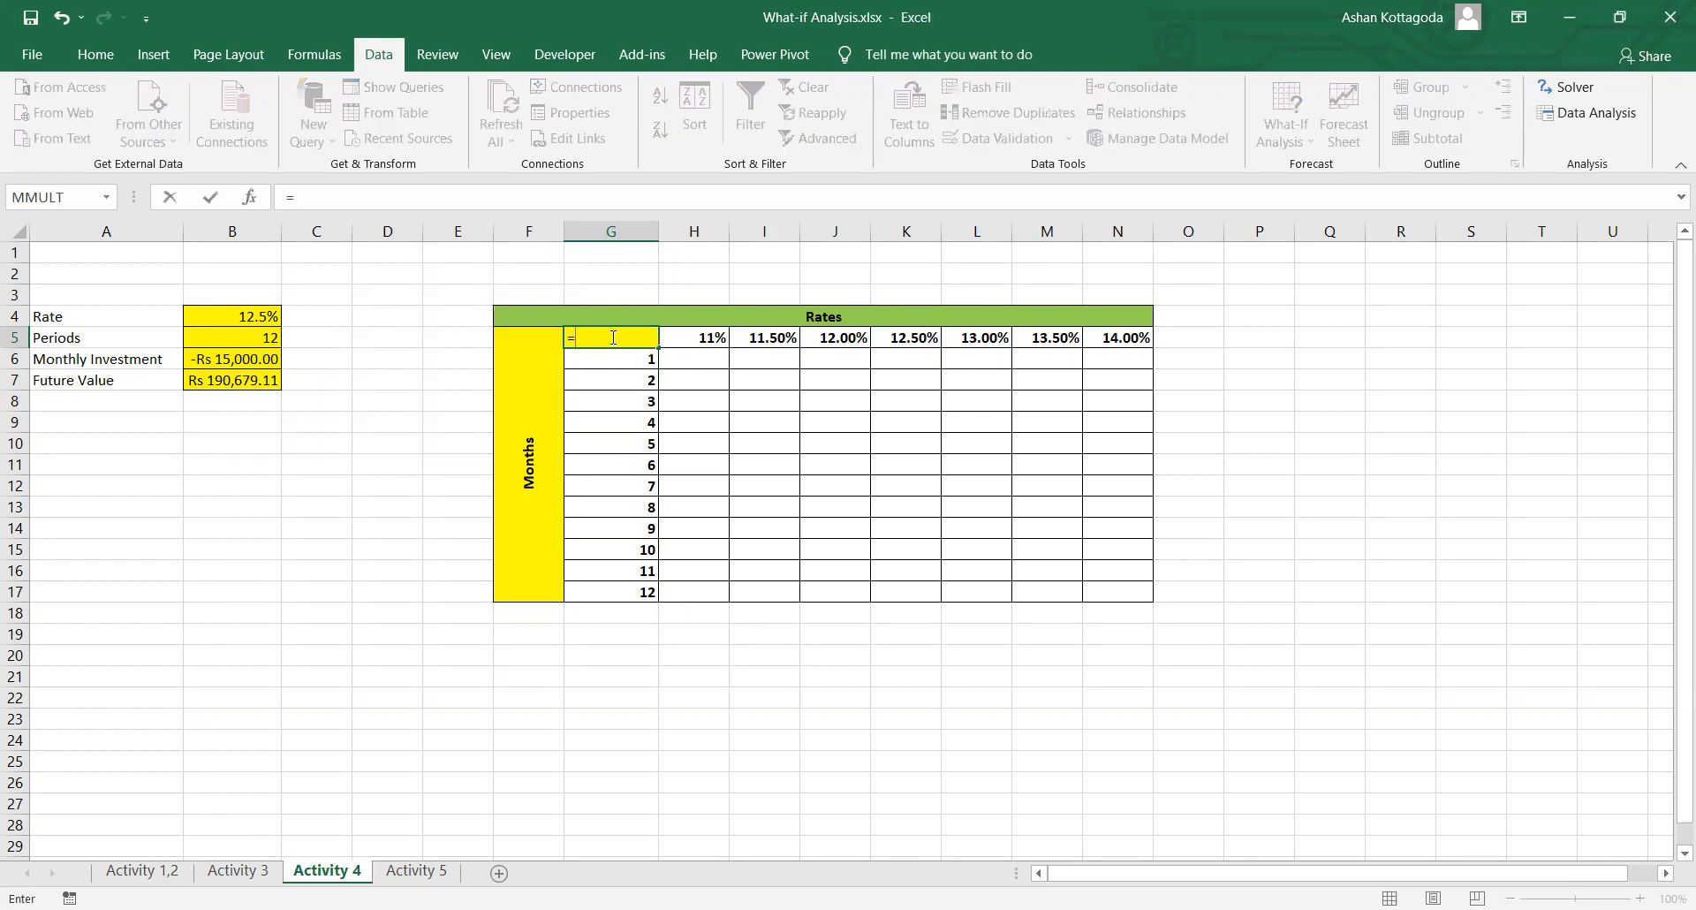
pyautogui.click(207, 381)
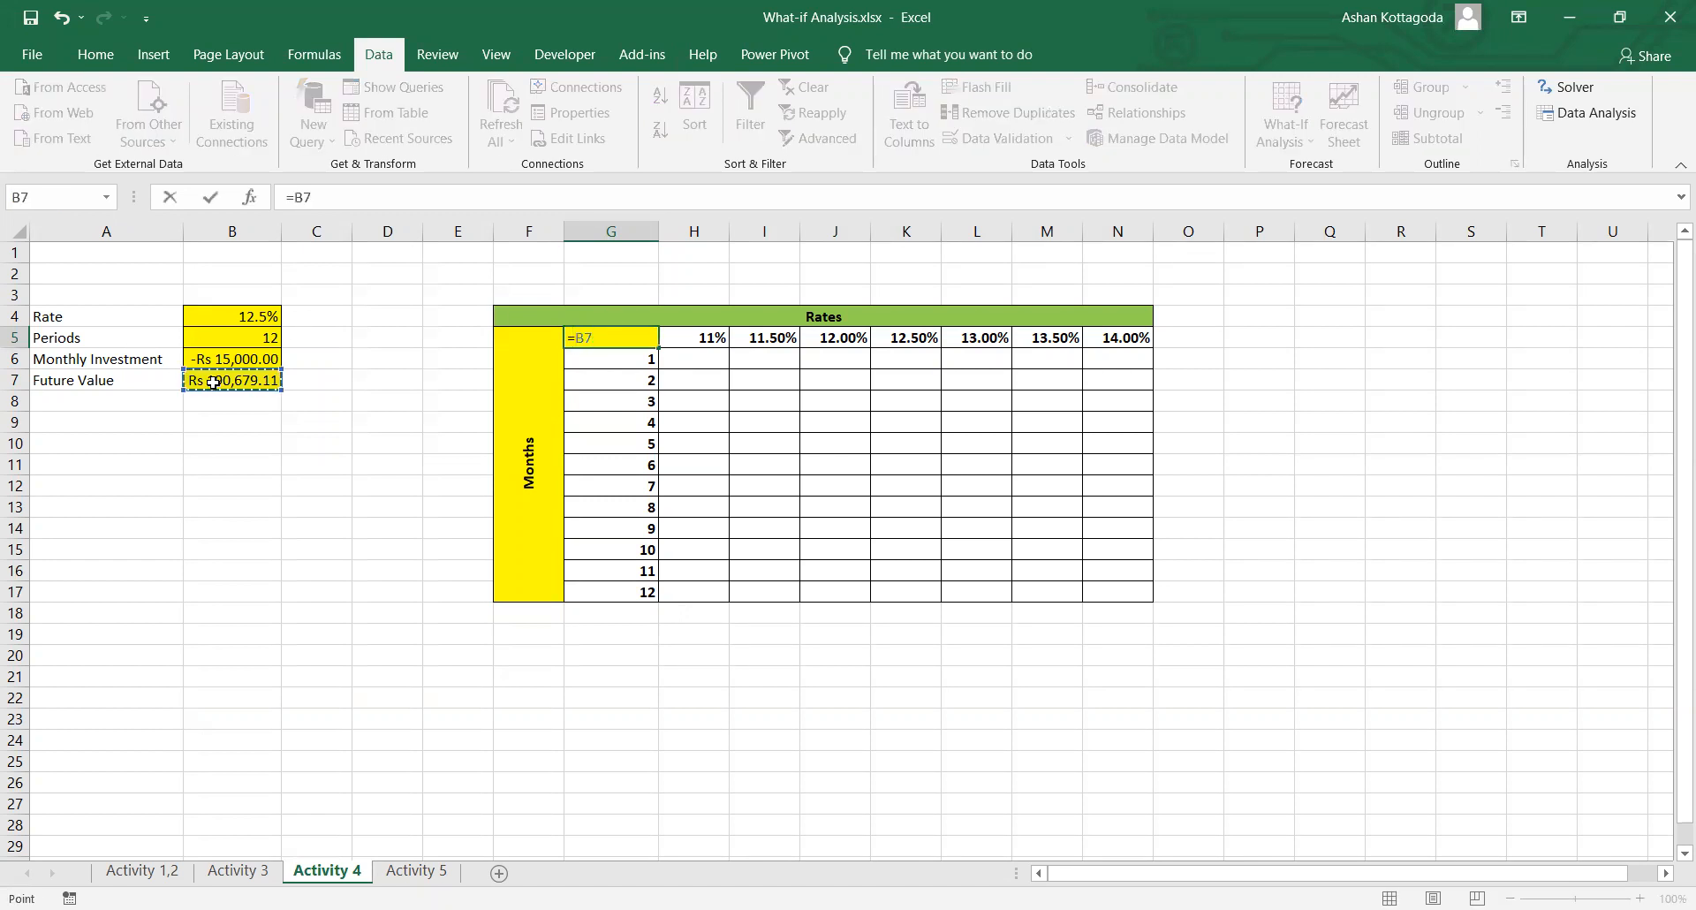
pyautogui.press('Return')
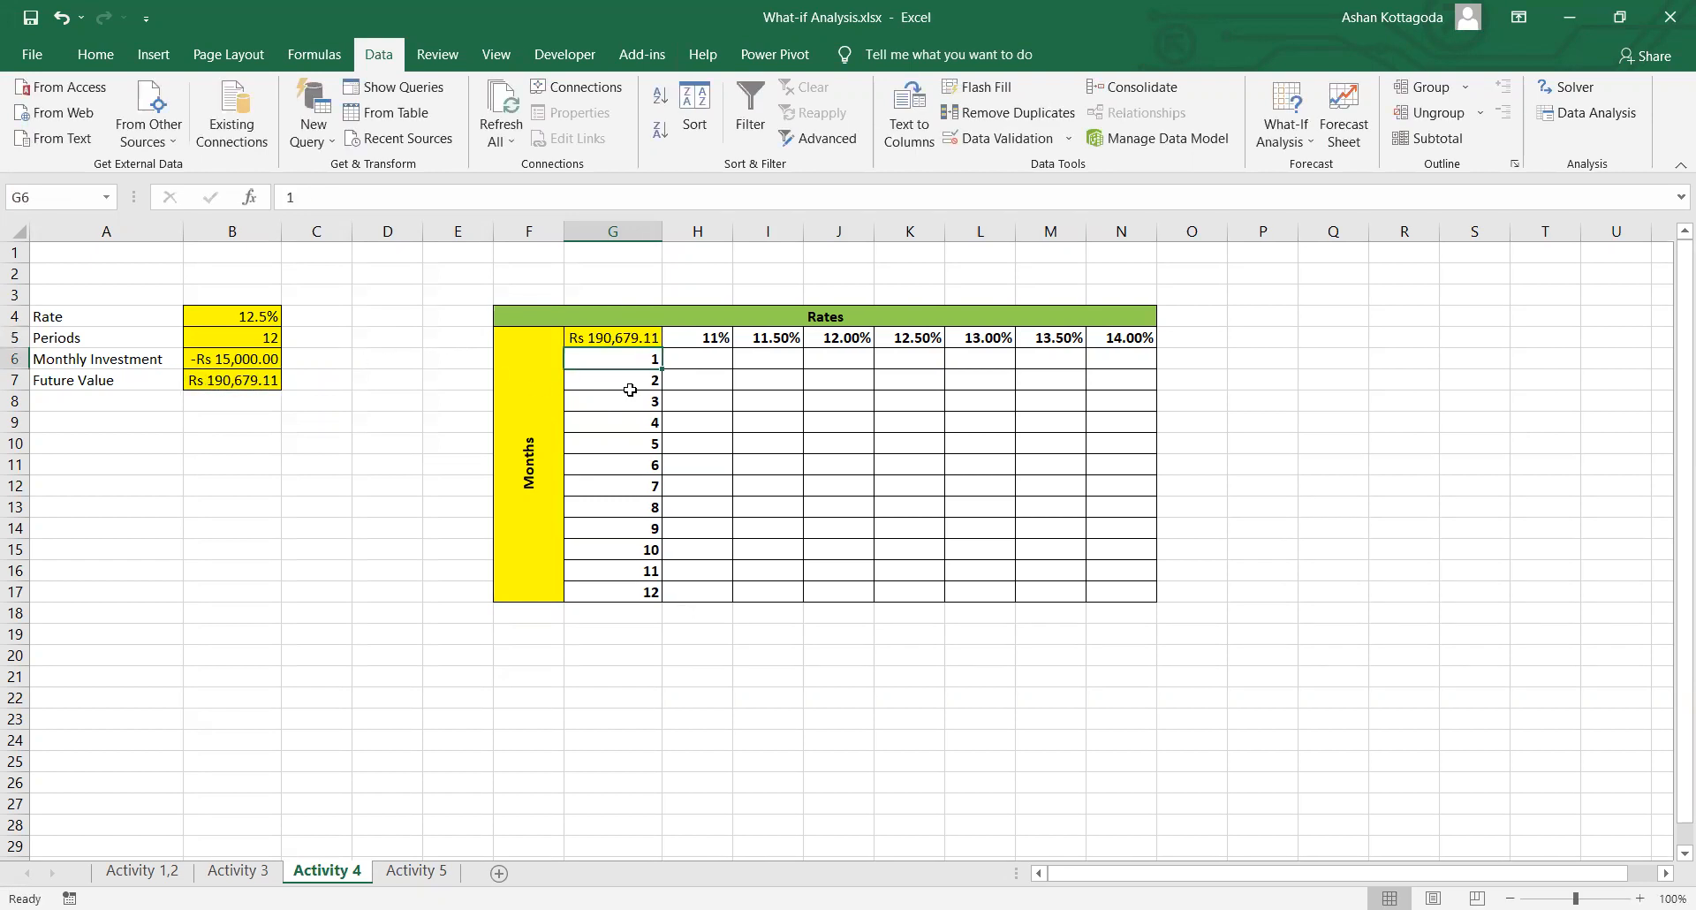
# Step: Start a data table on the range G5:N17 with the Rate cell B4 as the row input cell
pyautogui.click(607, 337)
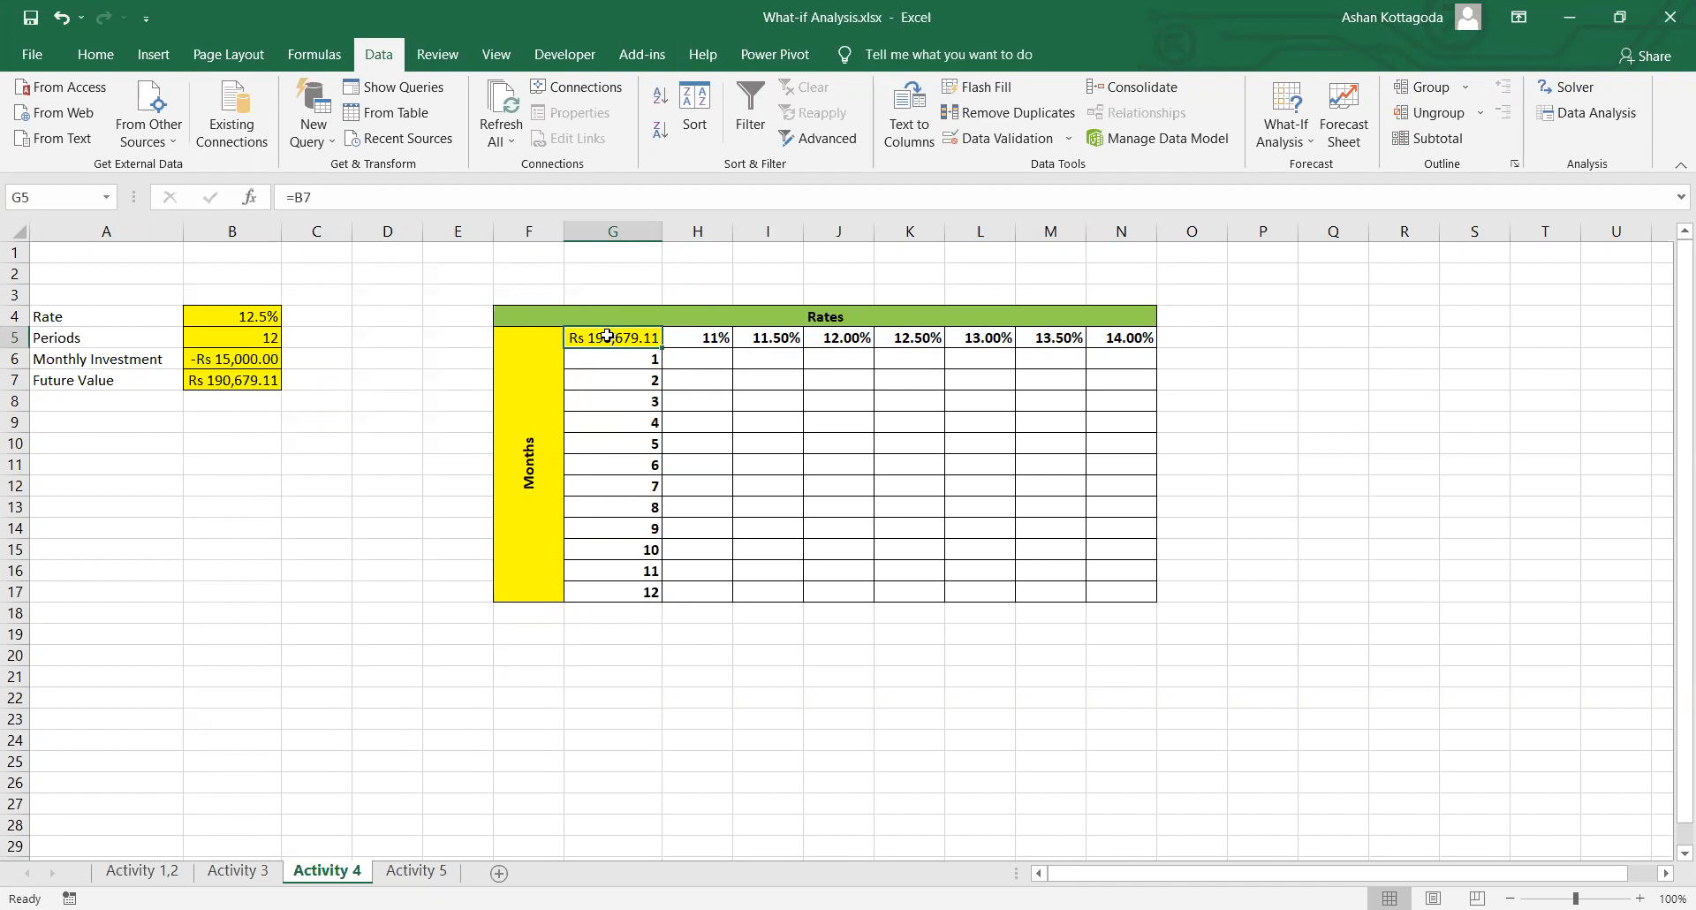
pyautogui.moveTo(607, 337); pyautogui.dragTo(1149, 592)
pyautogui.click(758, 447)
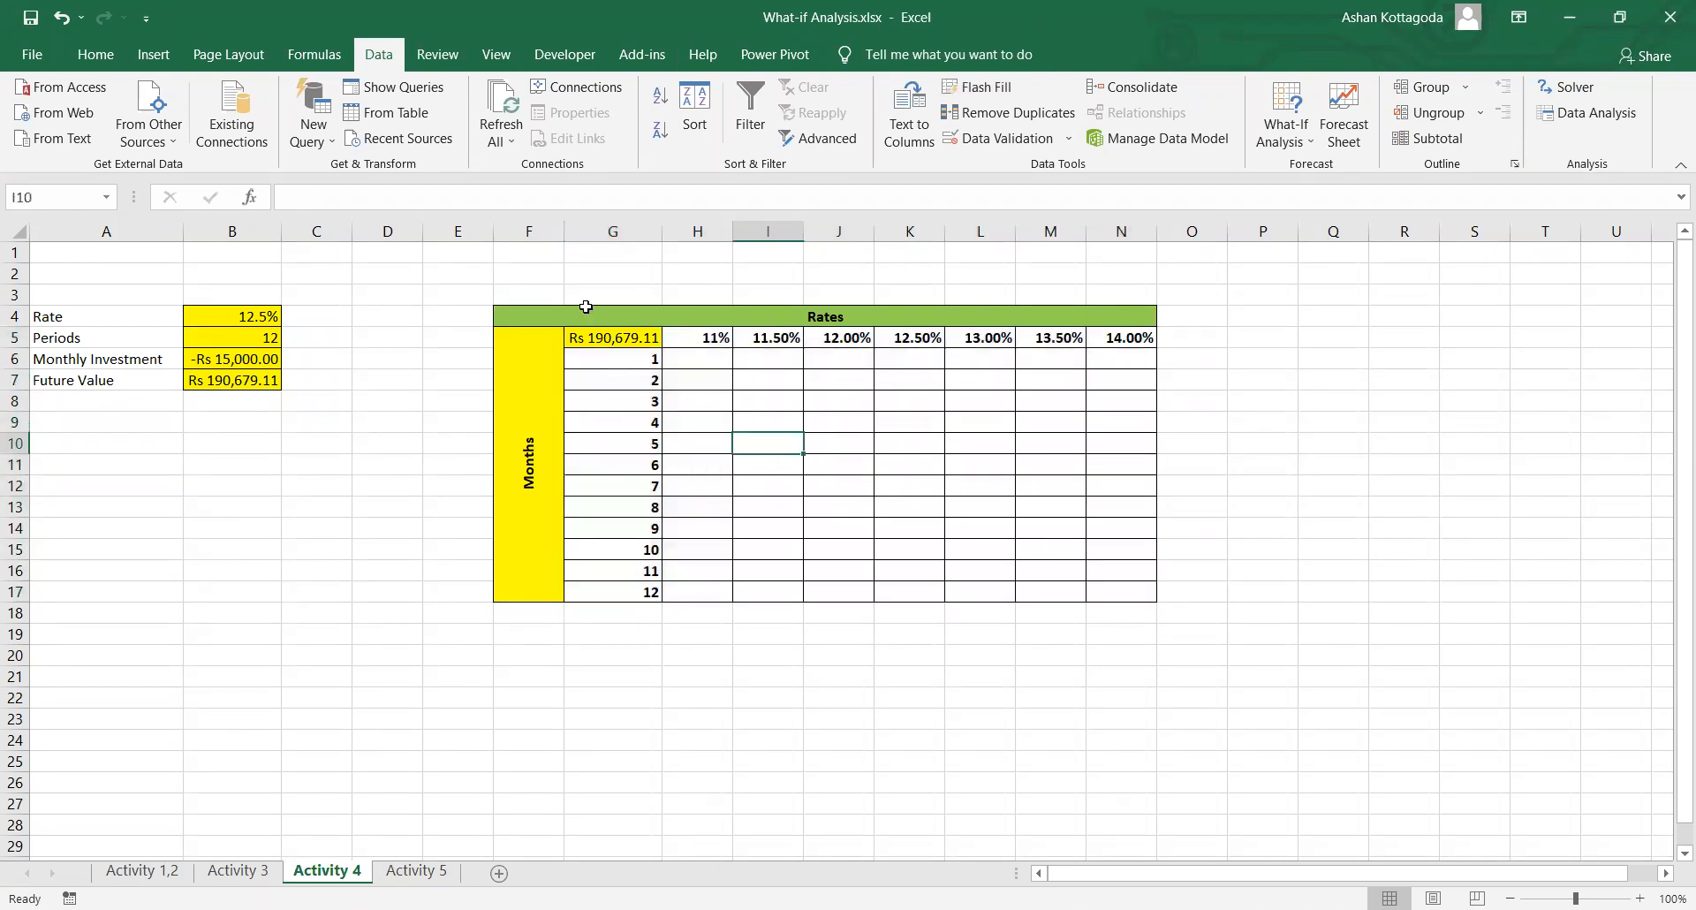
pyautogui.moveTo(593, 338); pyautogui.dragTo(1130, 596)
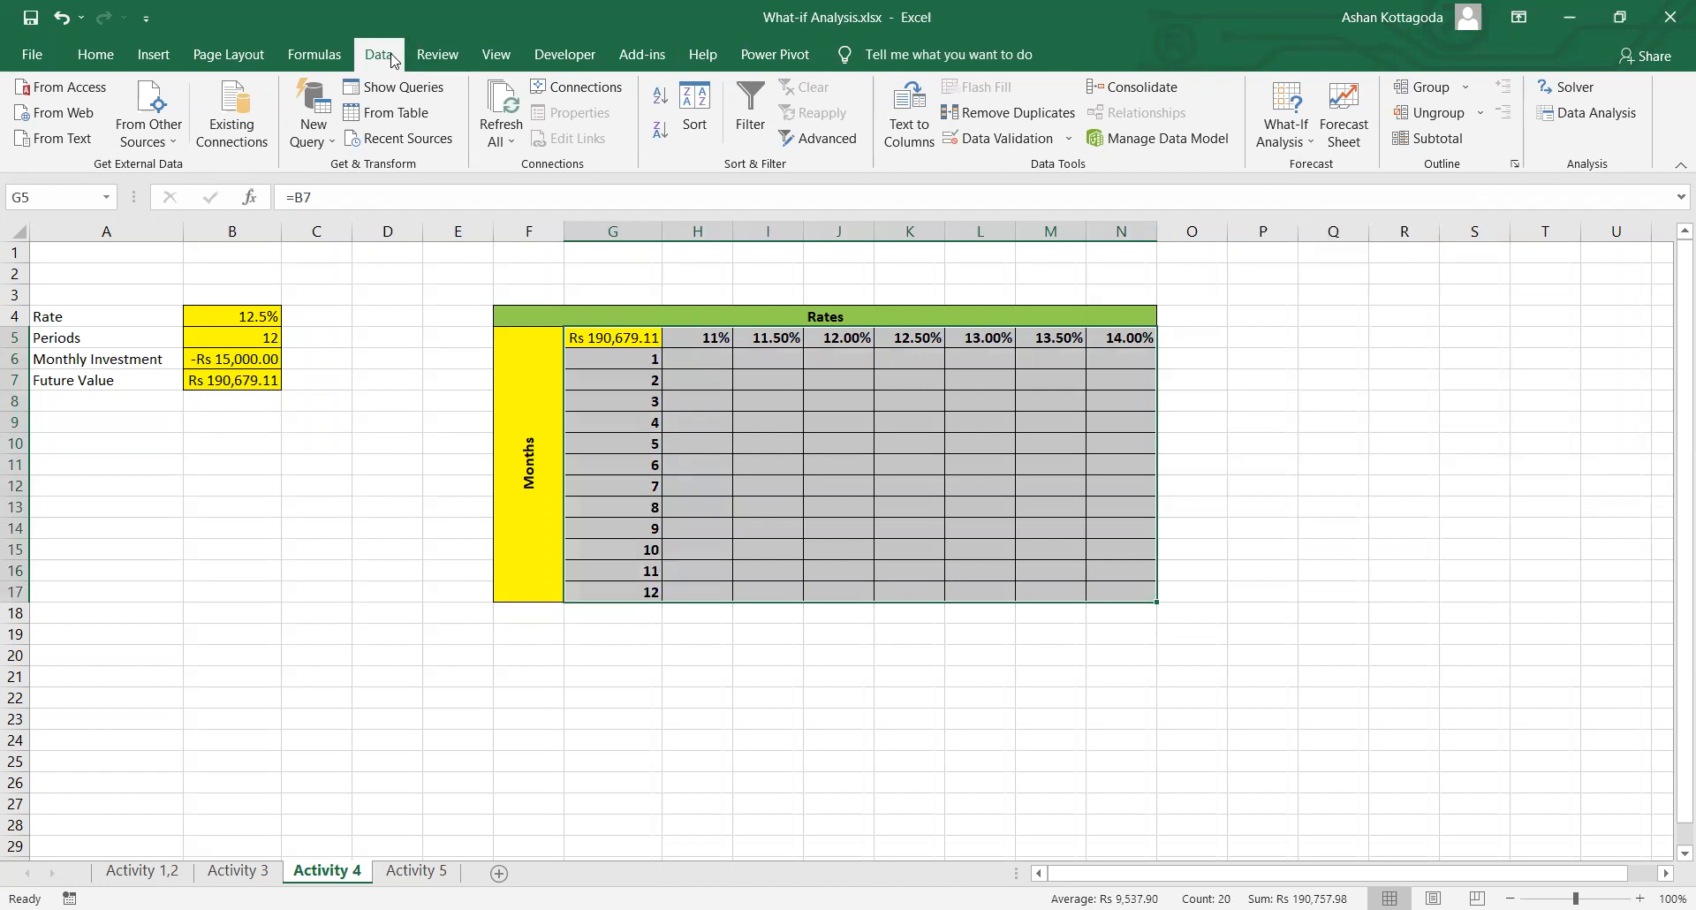
pyautogui.click(1316, 140)
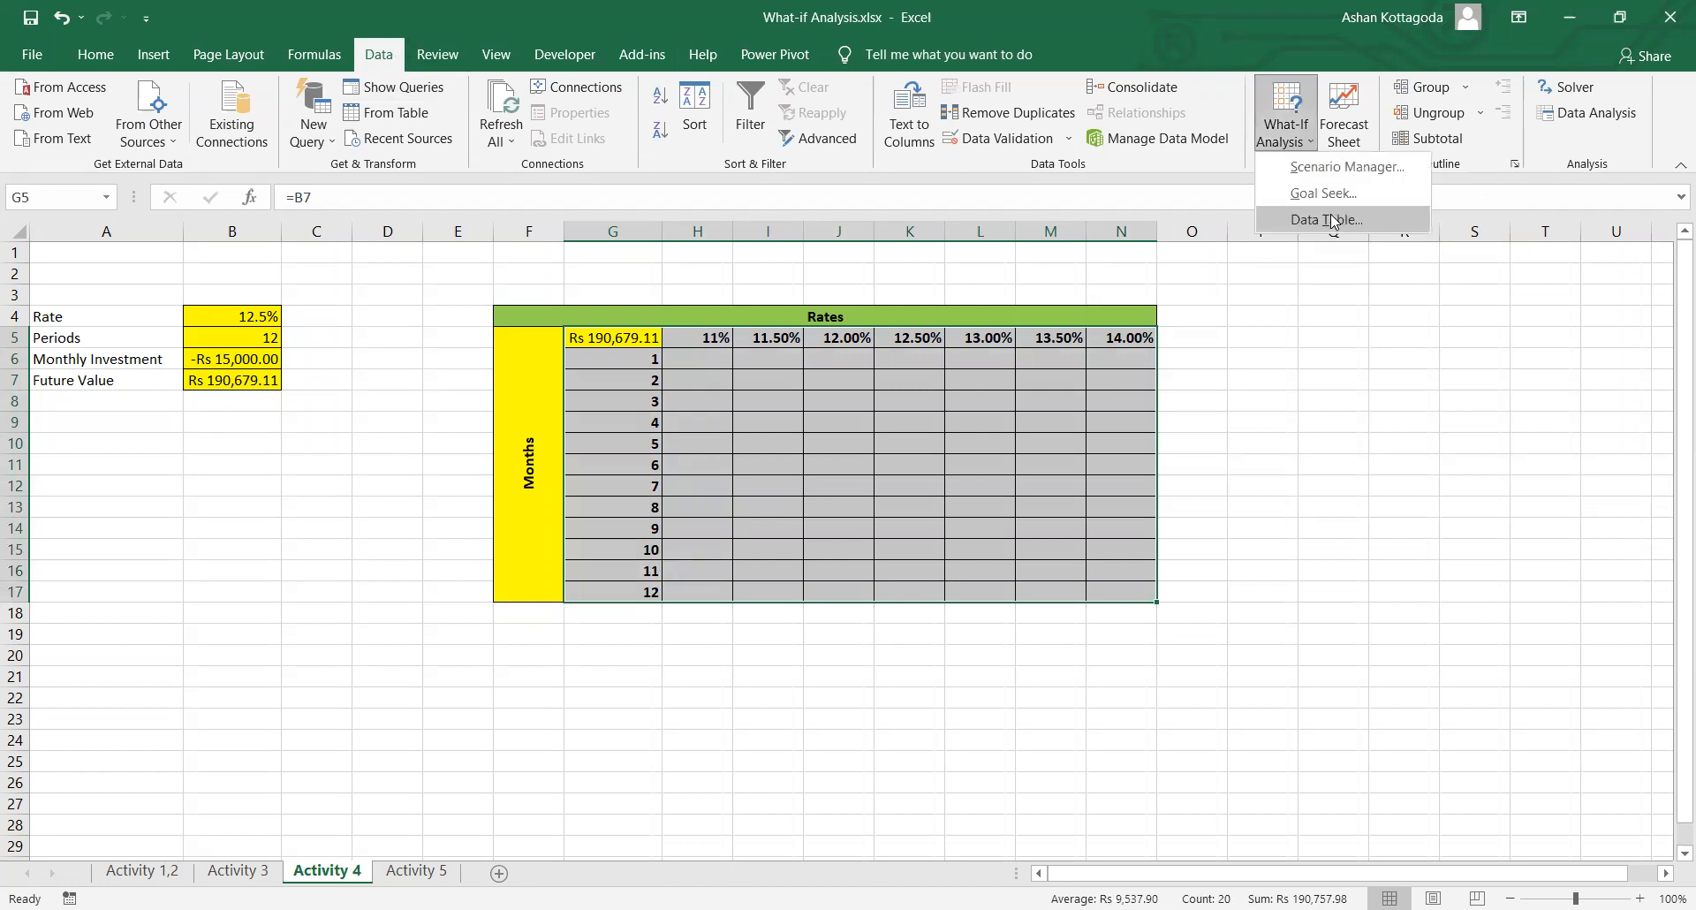
pyautogui.click(1325, 219)
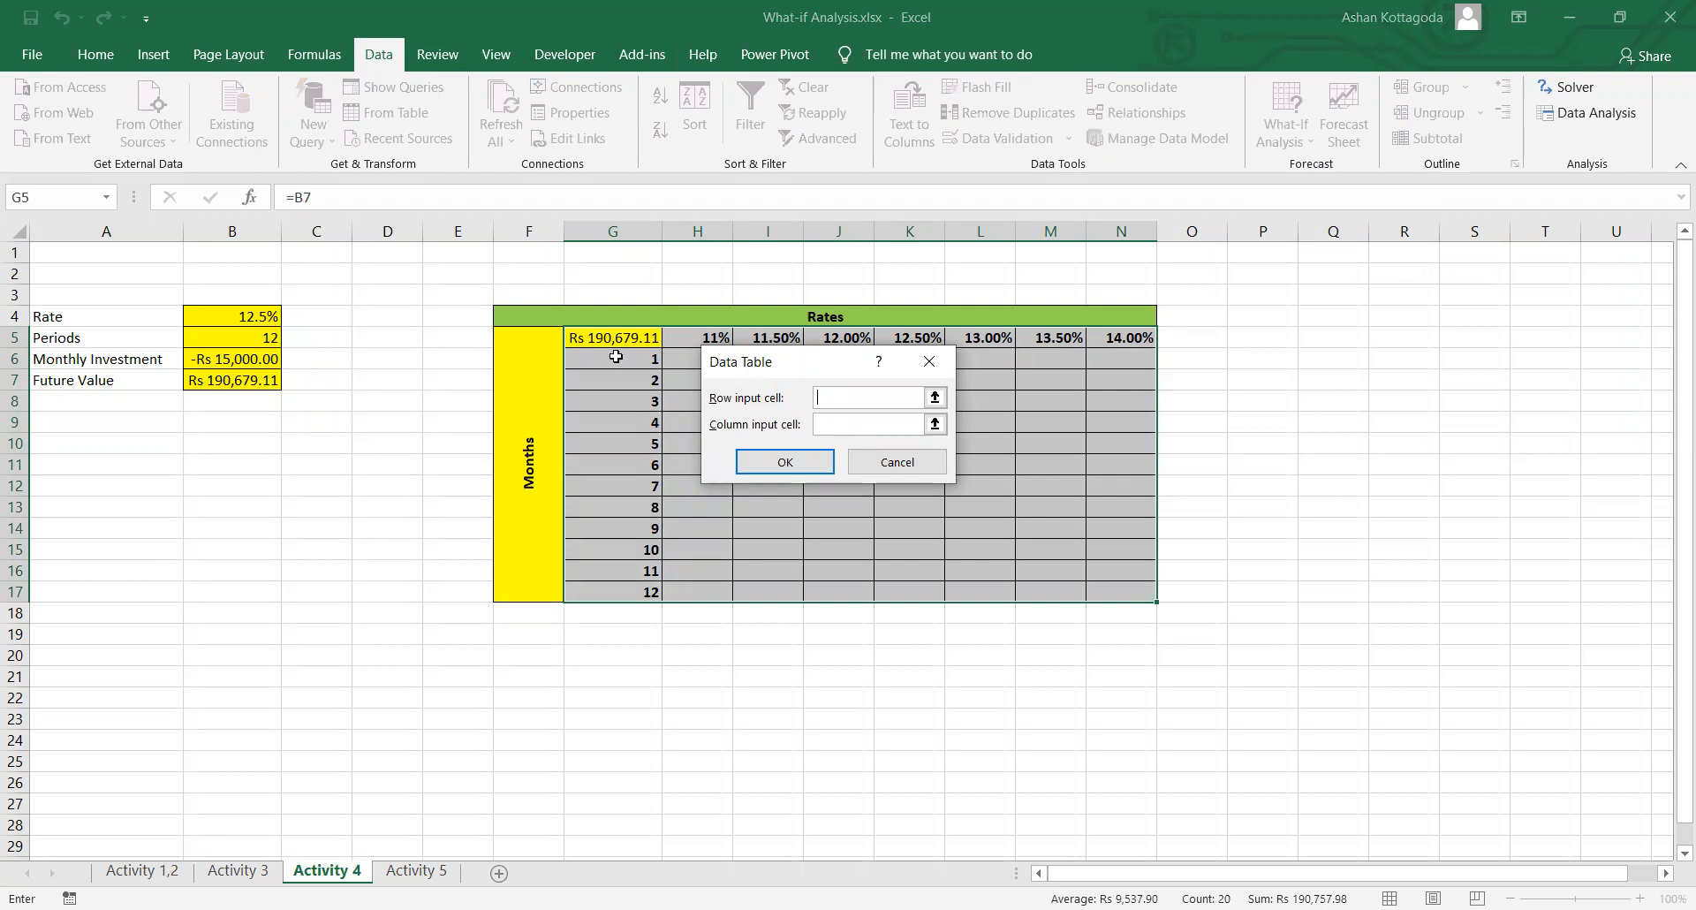
pyautogui.moveTo(795, 361); pyautogui.dragTo(798, 368)
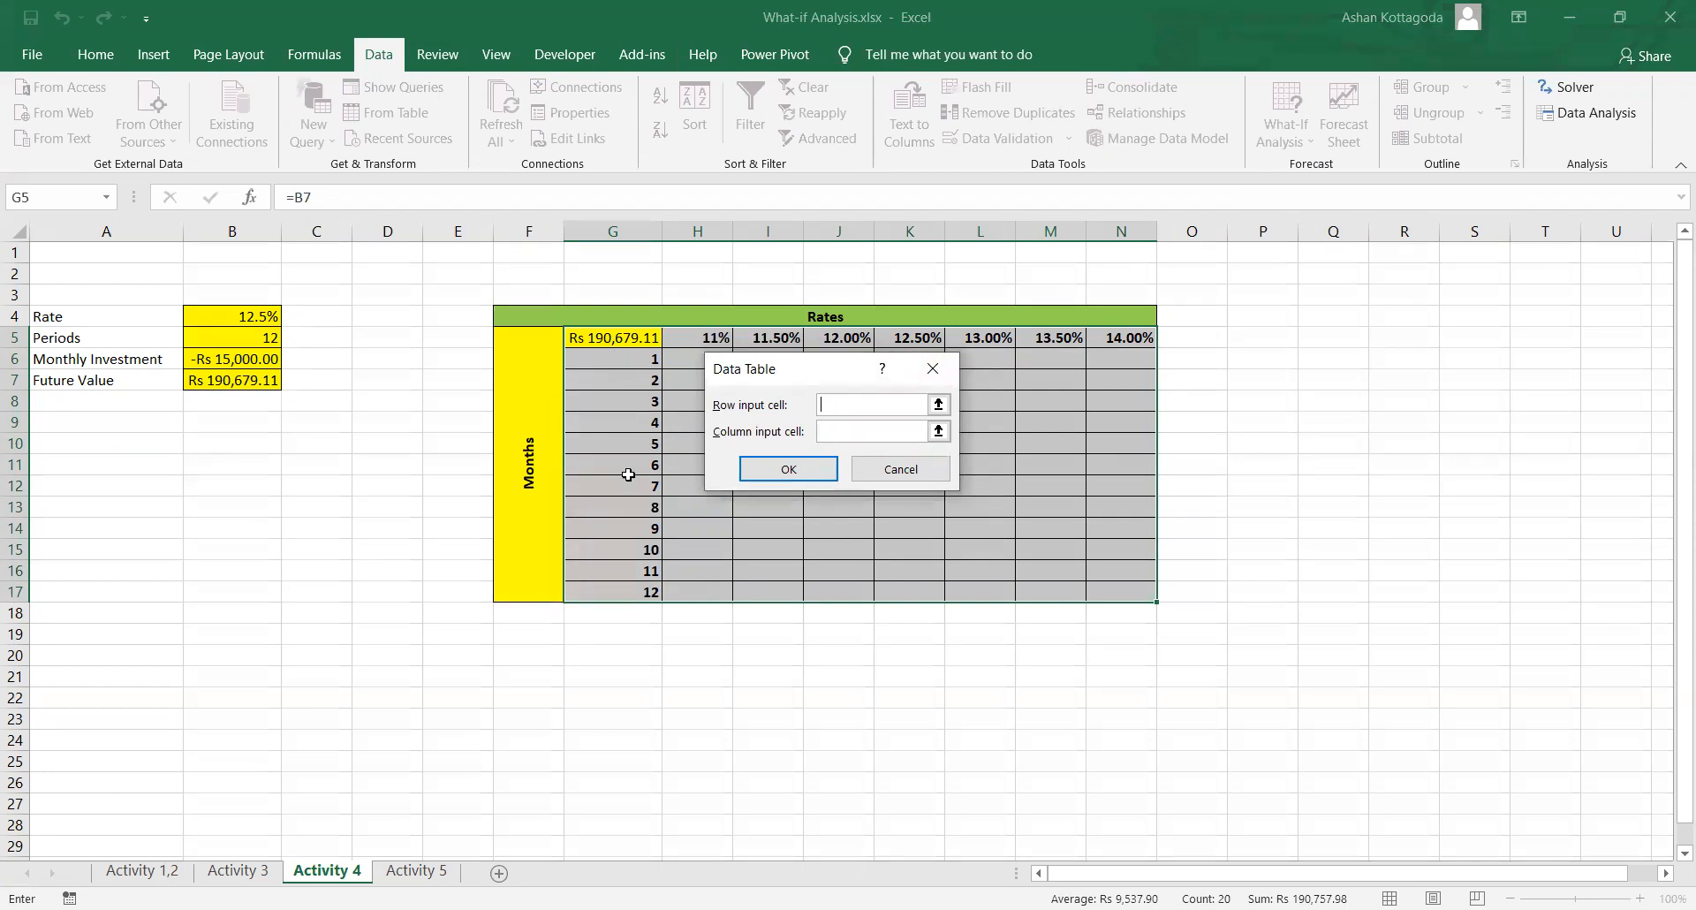
pyautogui.moveTo(790, 372); pyautogui.dragTo(794, 448)
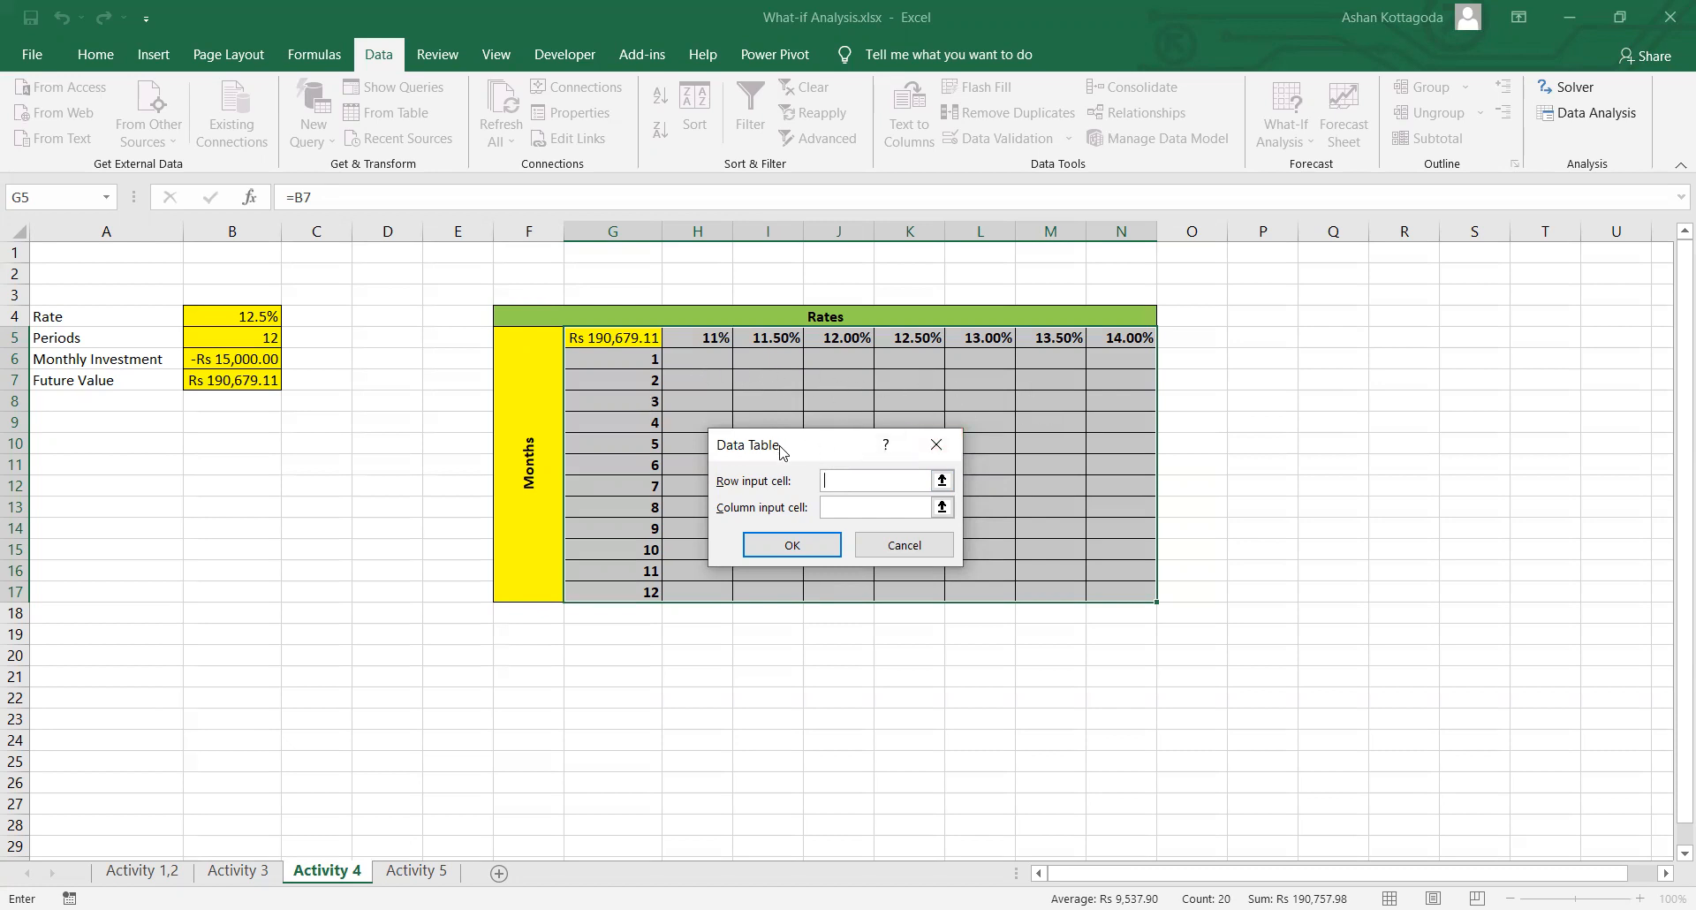
pyautogui.click(231, 317)
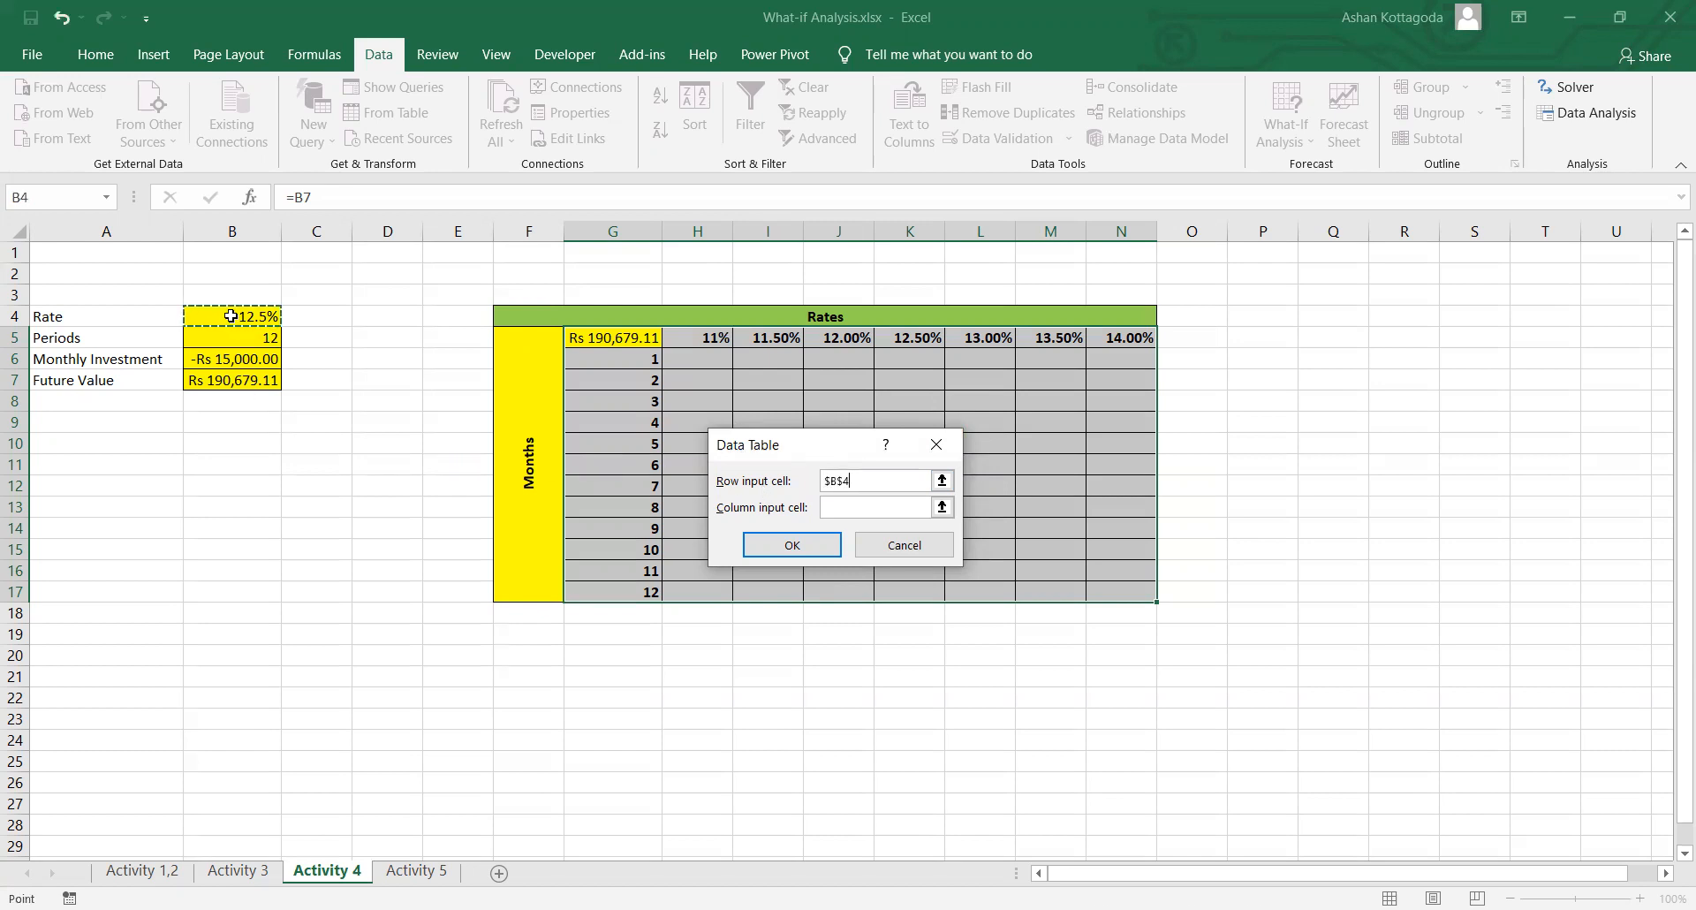
# Step: Set the Periods cell B5 as the column input cell and generate the data table
pyautogui.click(847, 508)
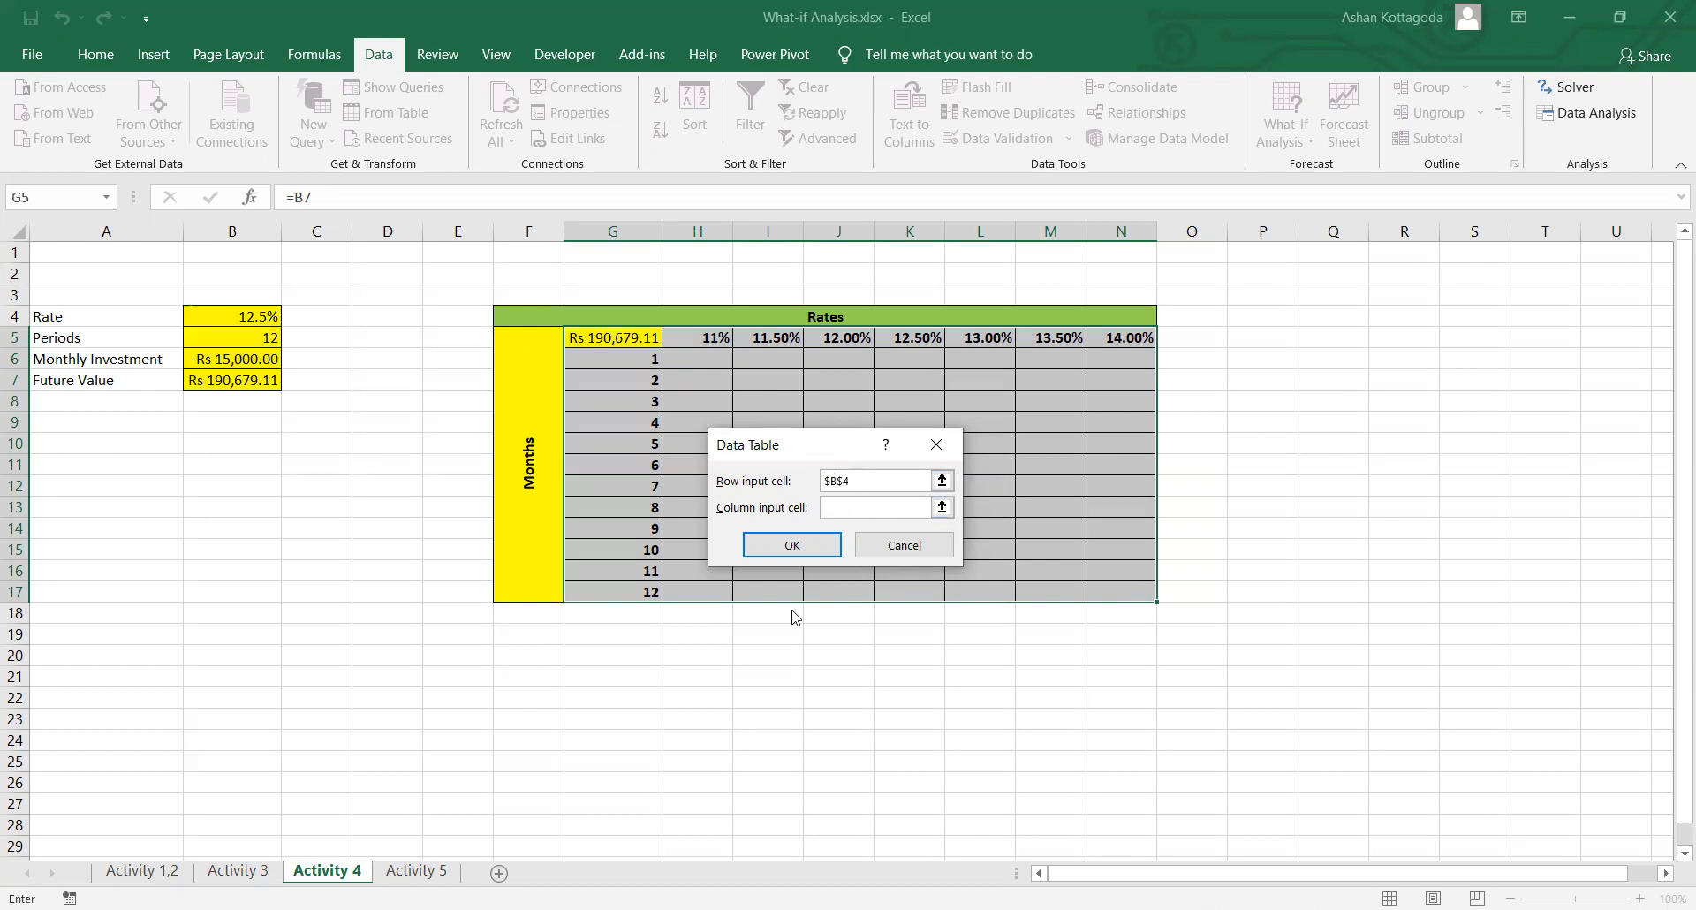
pyautogui.moveTo(786, 651); pyautogui.dragTo(786, 651)
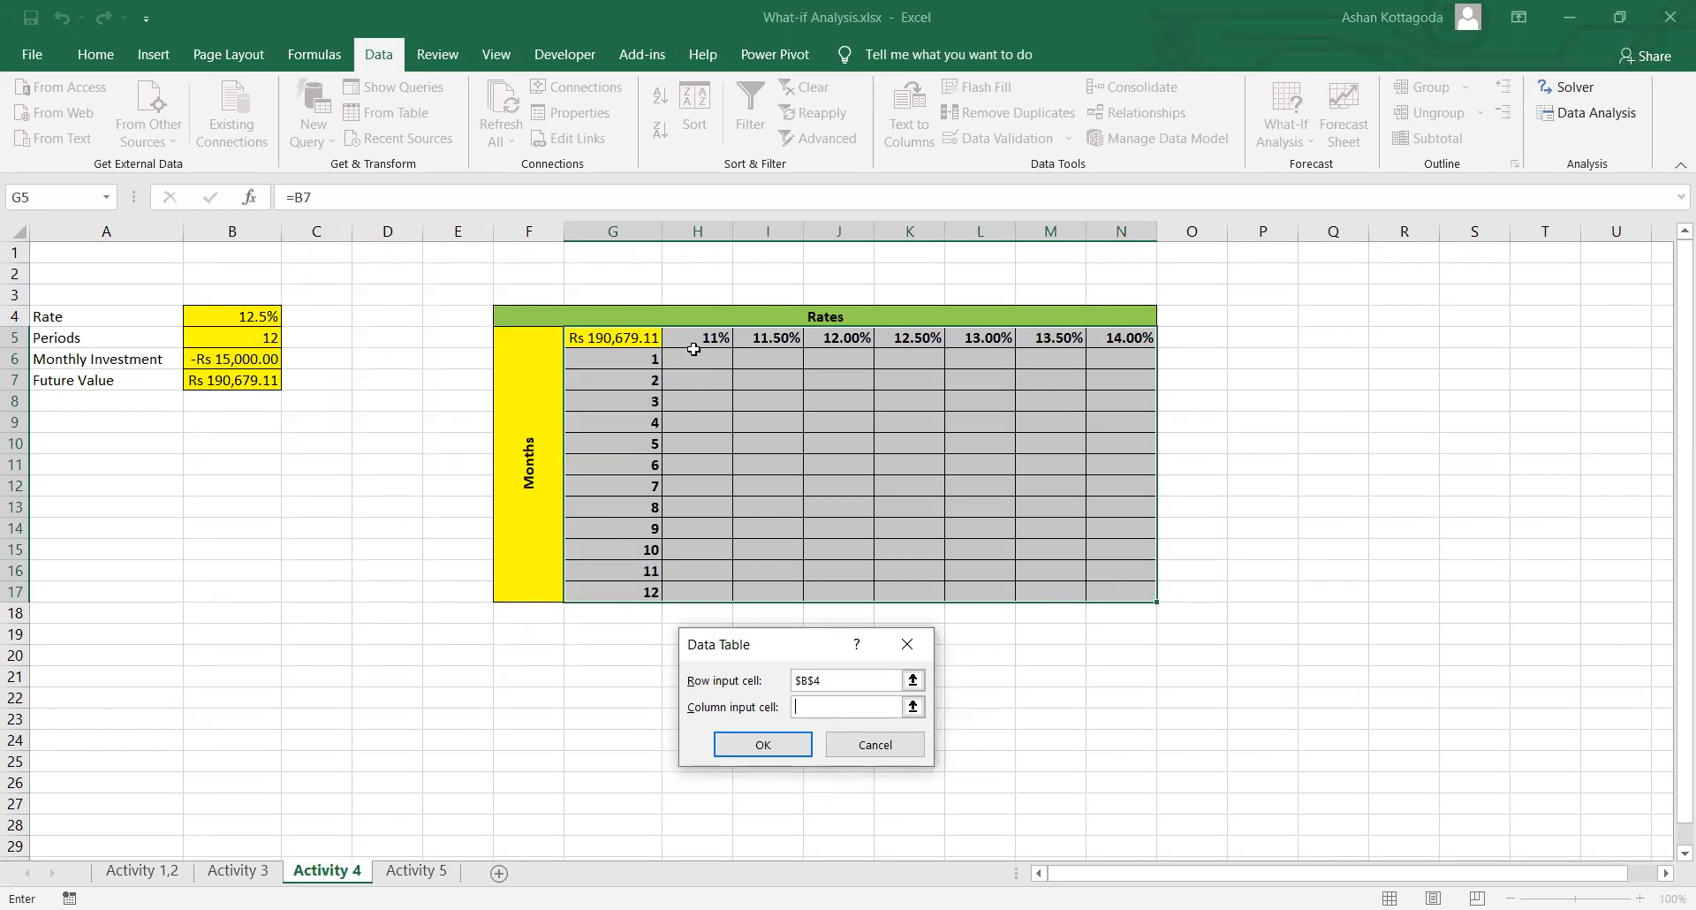
pyautogui.click(232, 338)
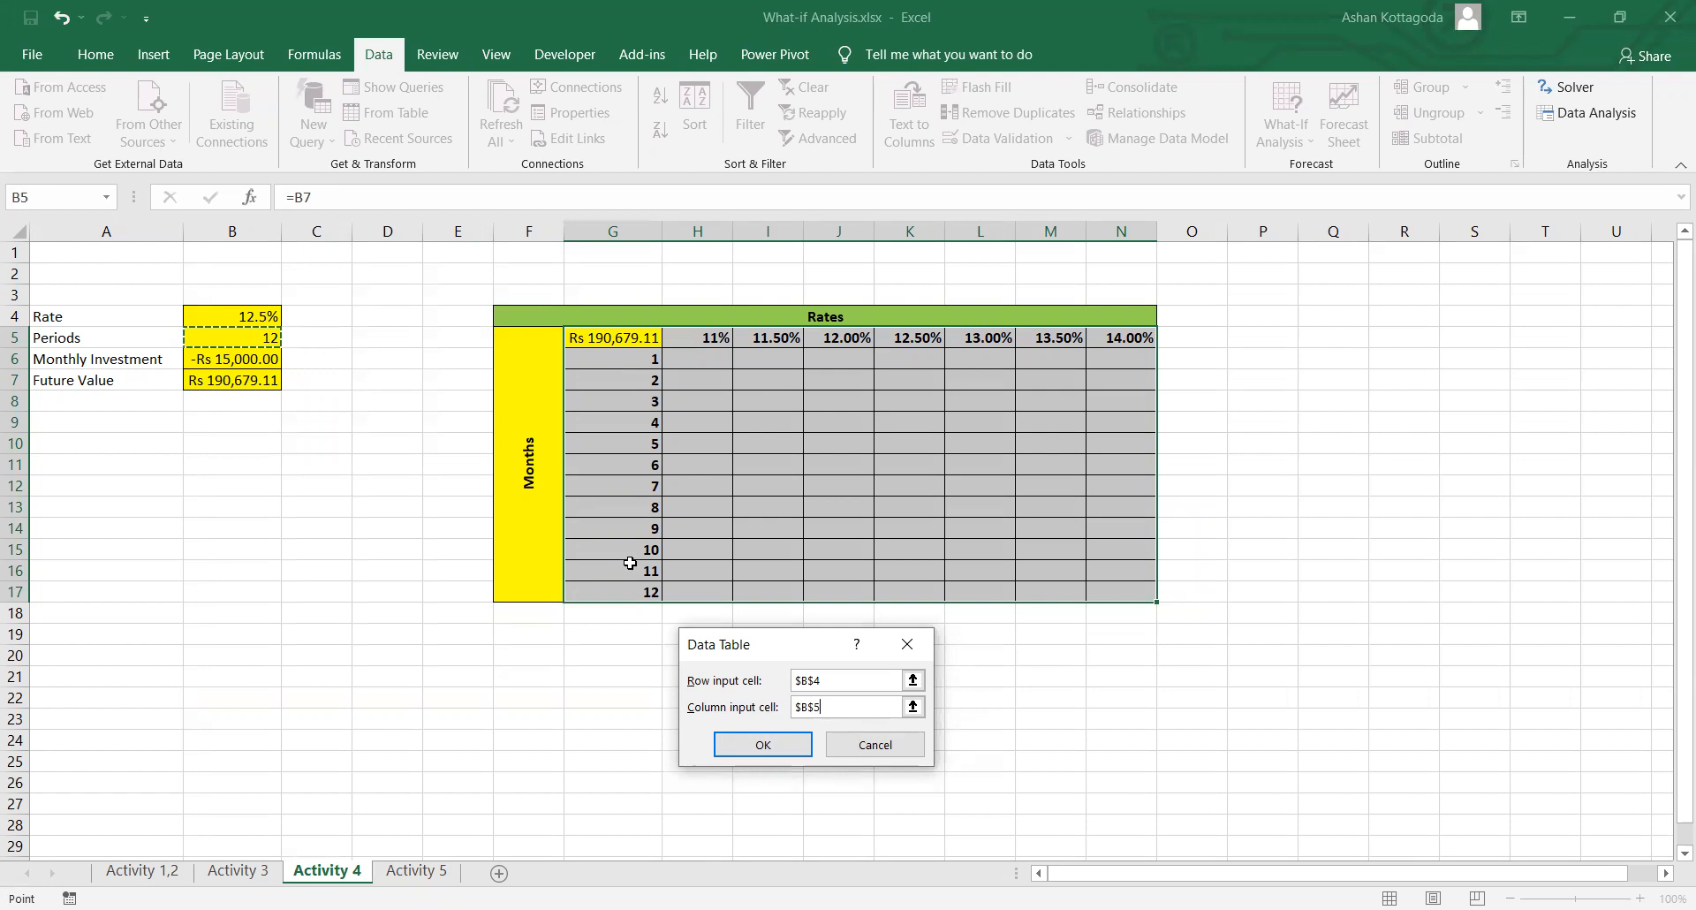
pyautogui.click(747, 744)
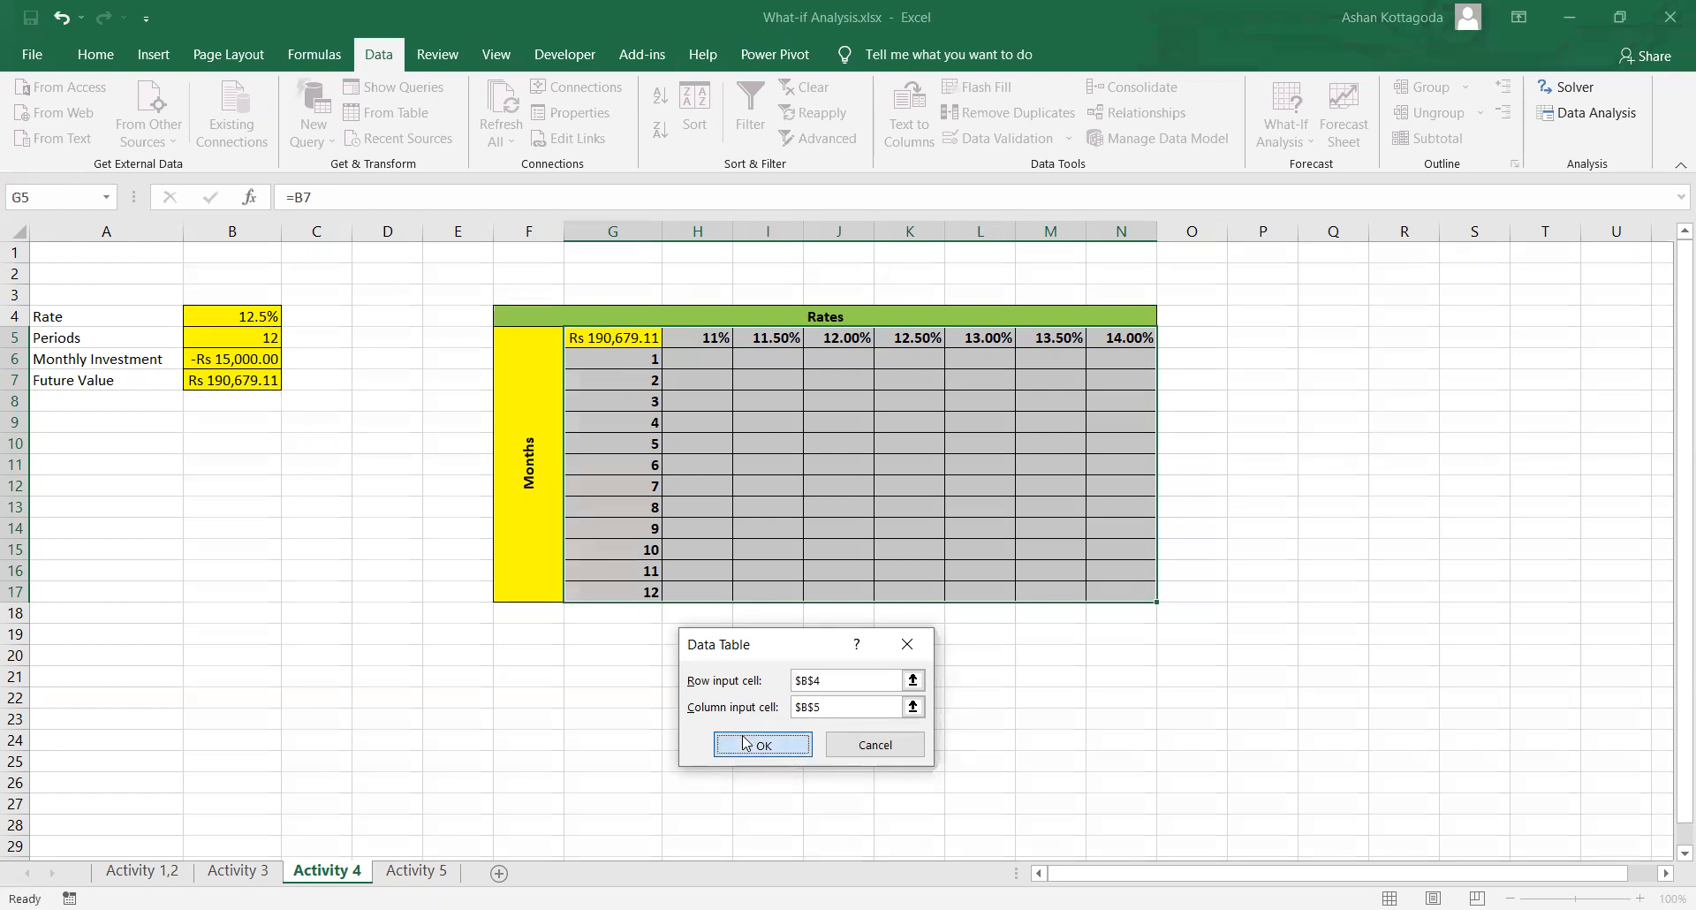
pyautogui.click(849, 732)
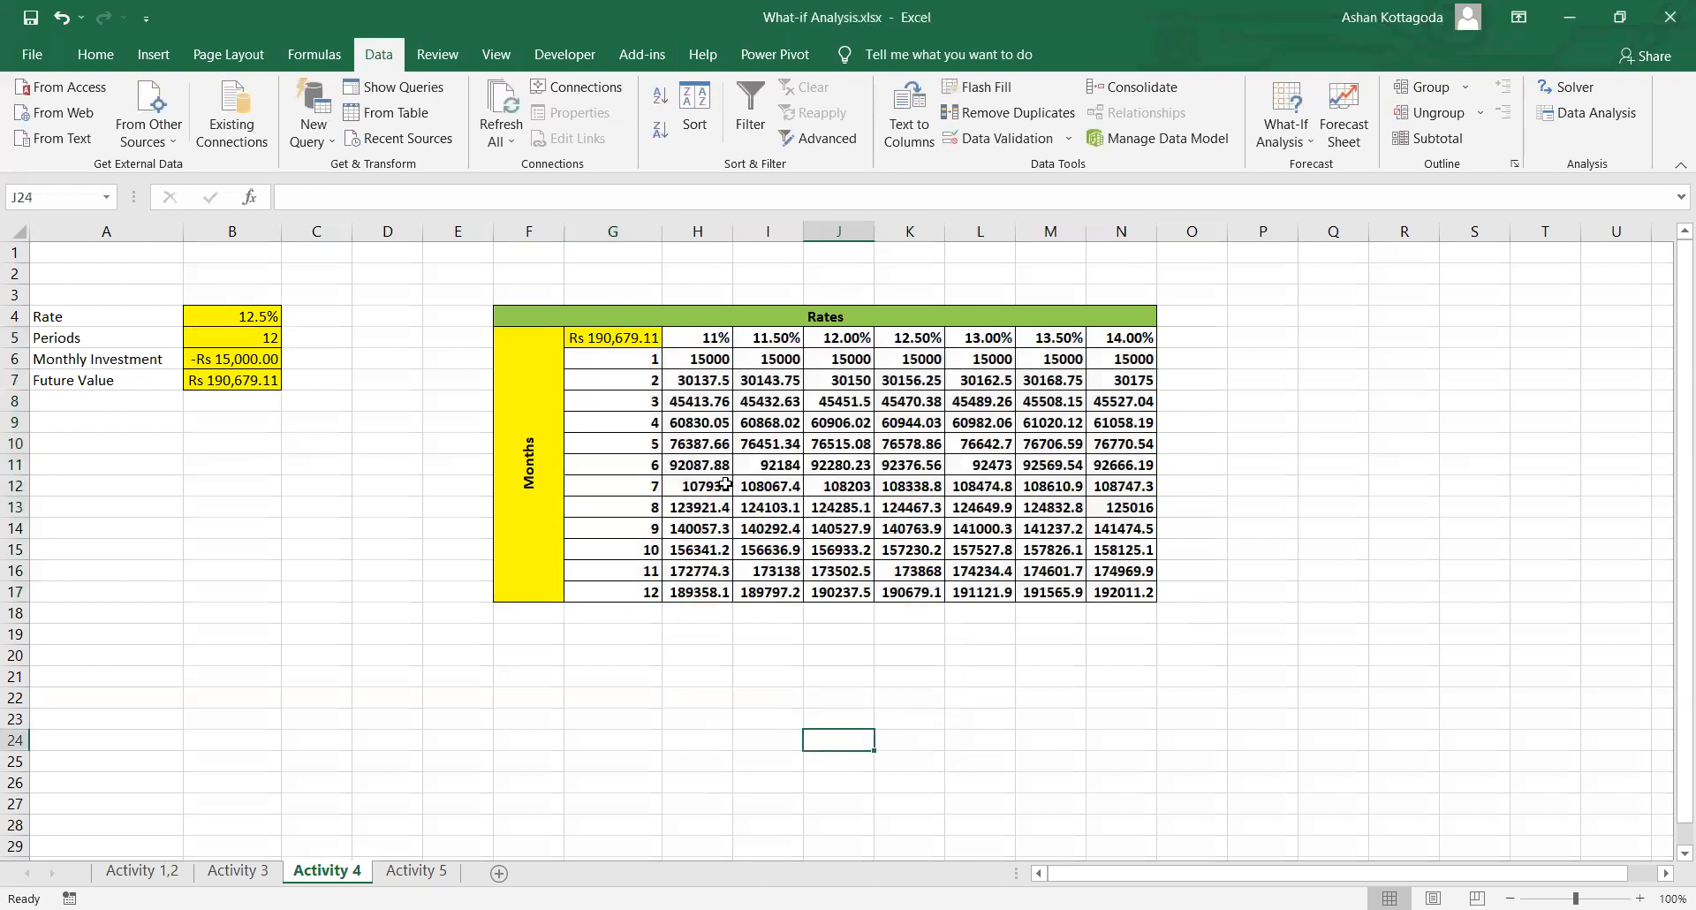
# Step: Remove the bold formatting from the data table results in H6:N17
pyautogui.moveTo(673, 365); pyautogui.dragTo(1115, 587)
pyautogui.hotkey('ctrl', 'b')
pyautogui.click(1071, 652)
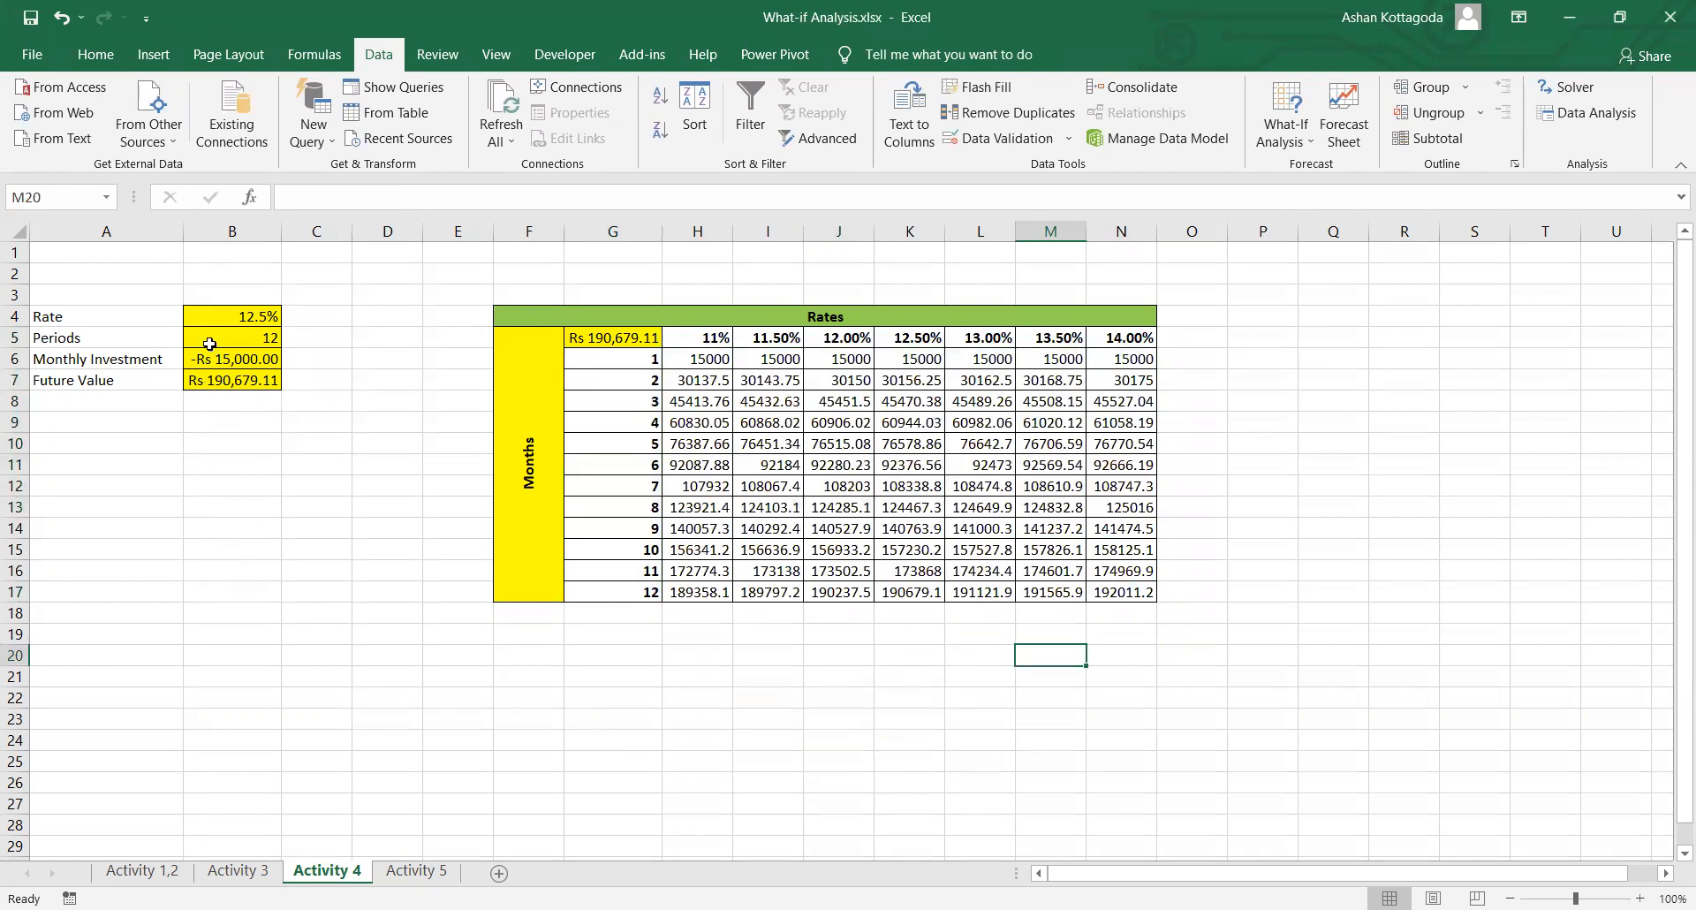
# Step: Compare the future value formula and its inputs in B4:B7 with the table result for 12.50% and 12 months
pyautogui.click(218, 317)
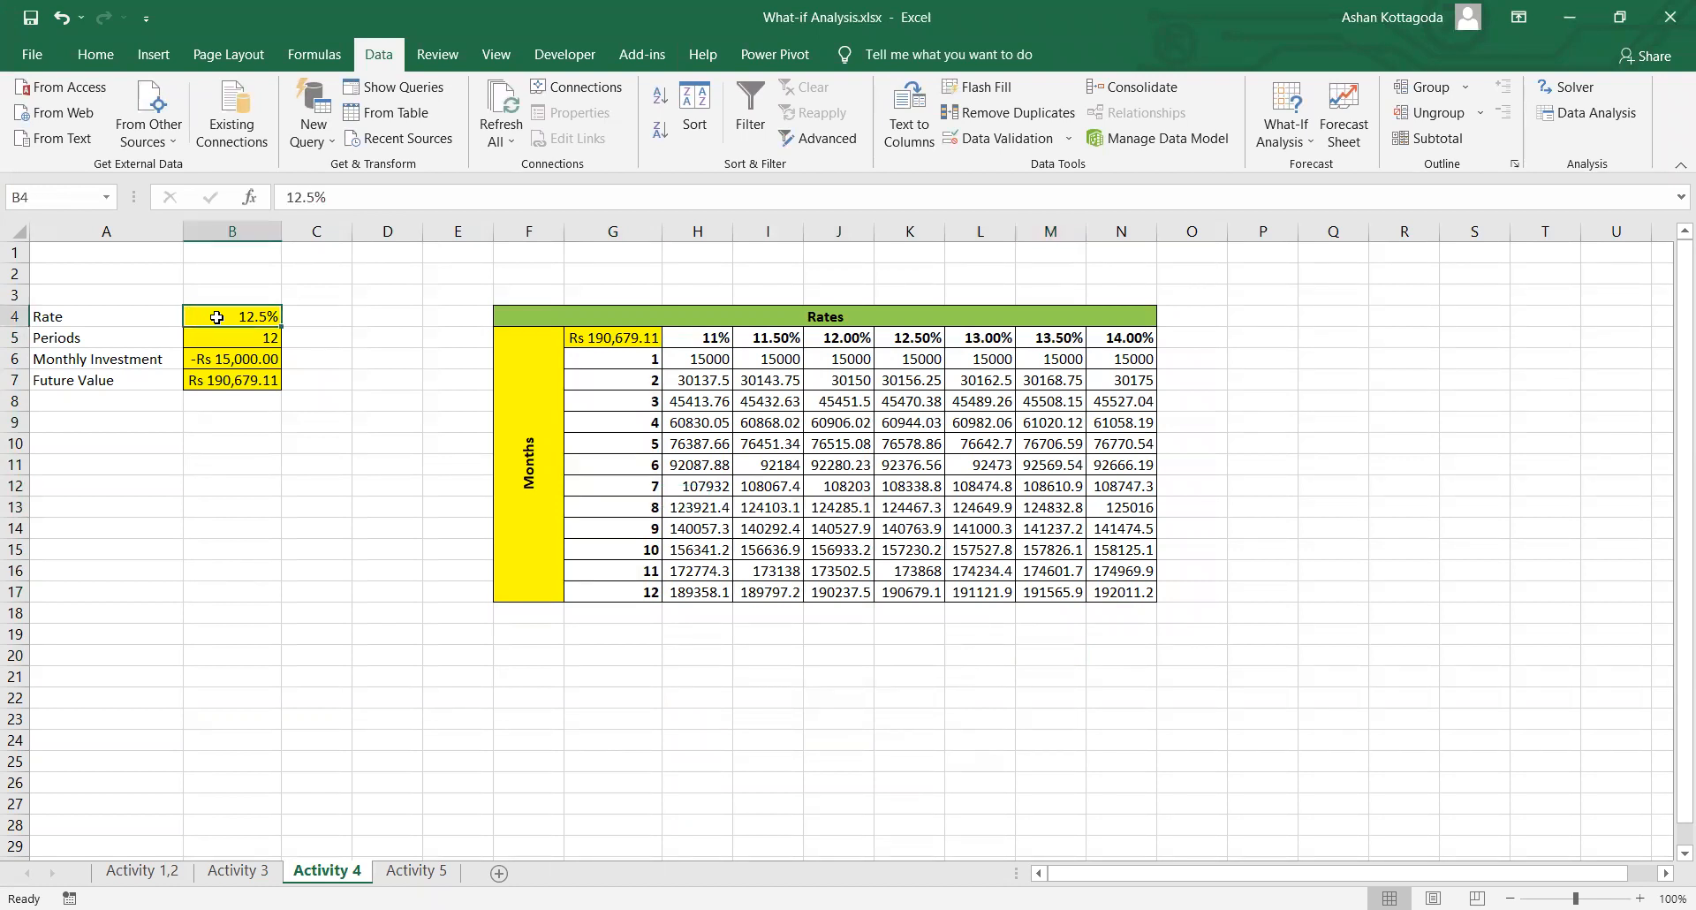
pyautogui.click(218, 331)
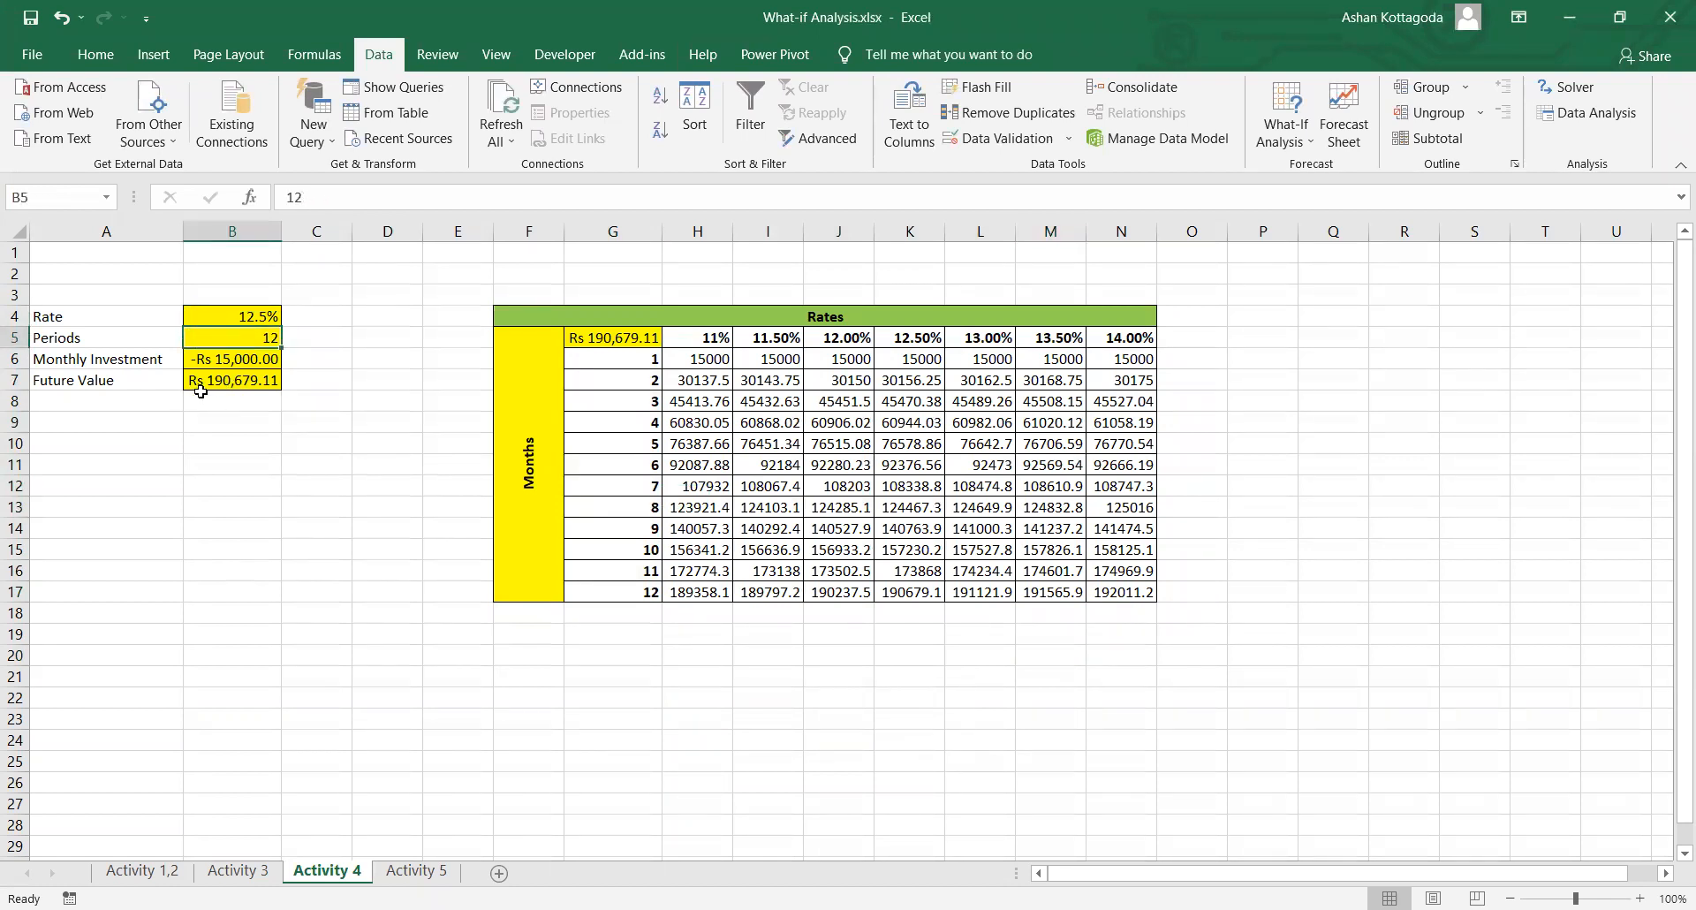
pyautogui.click(243, 380)
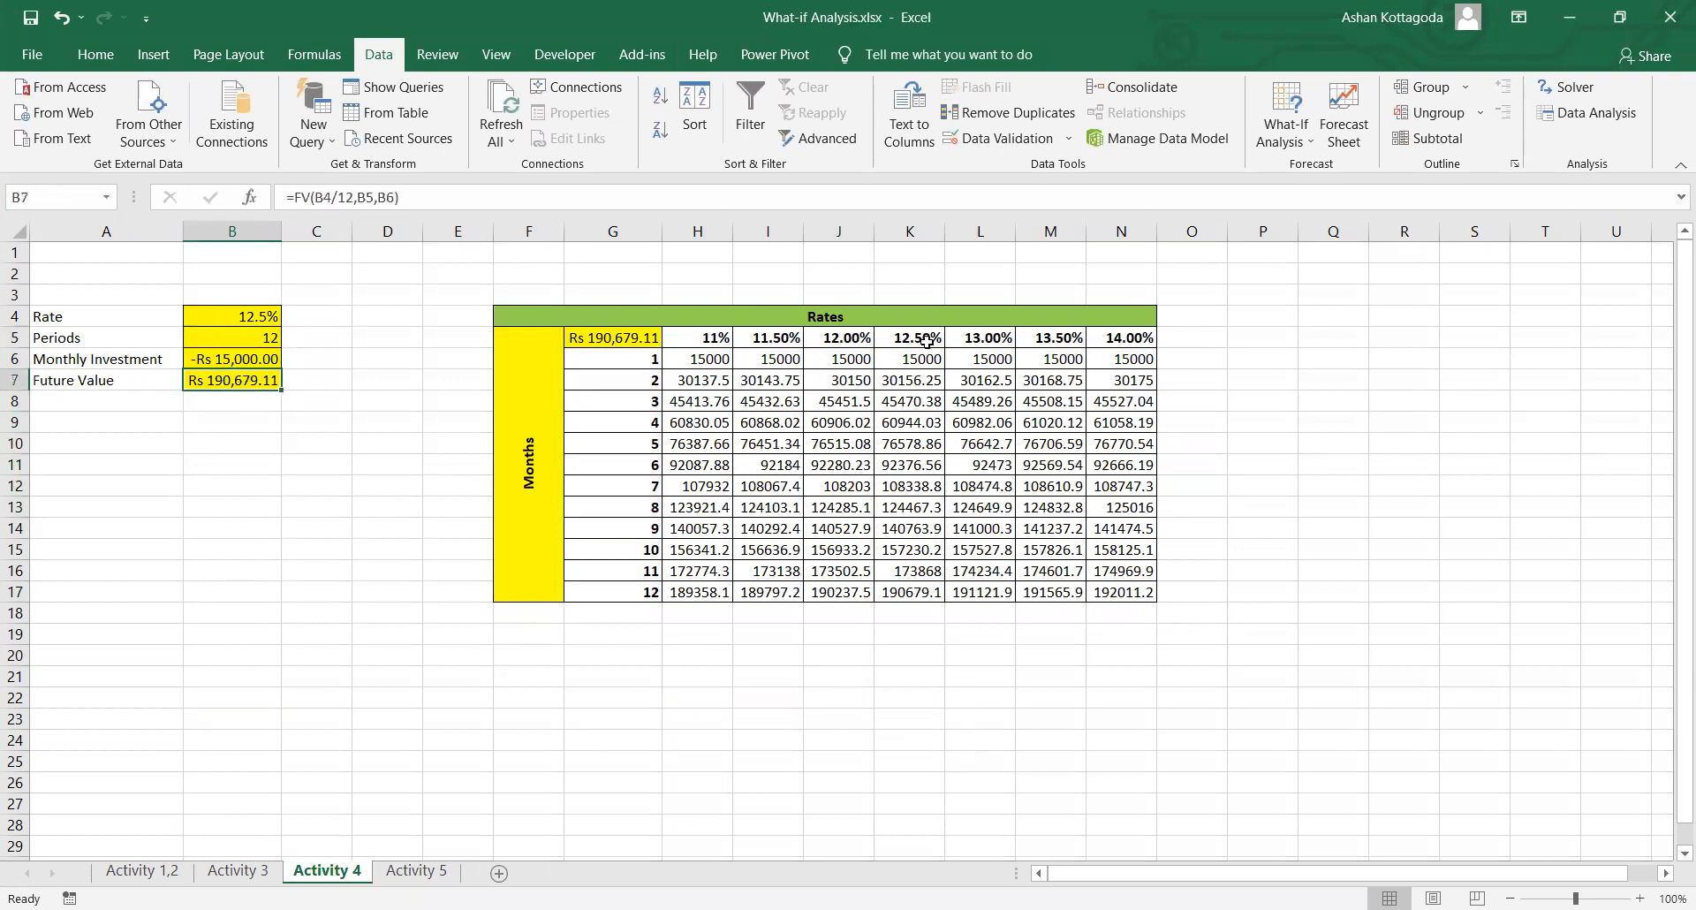
pyautogui.moveTo(925, 340); pyautogui.dragTo(921, 362)
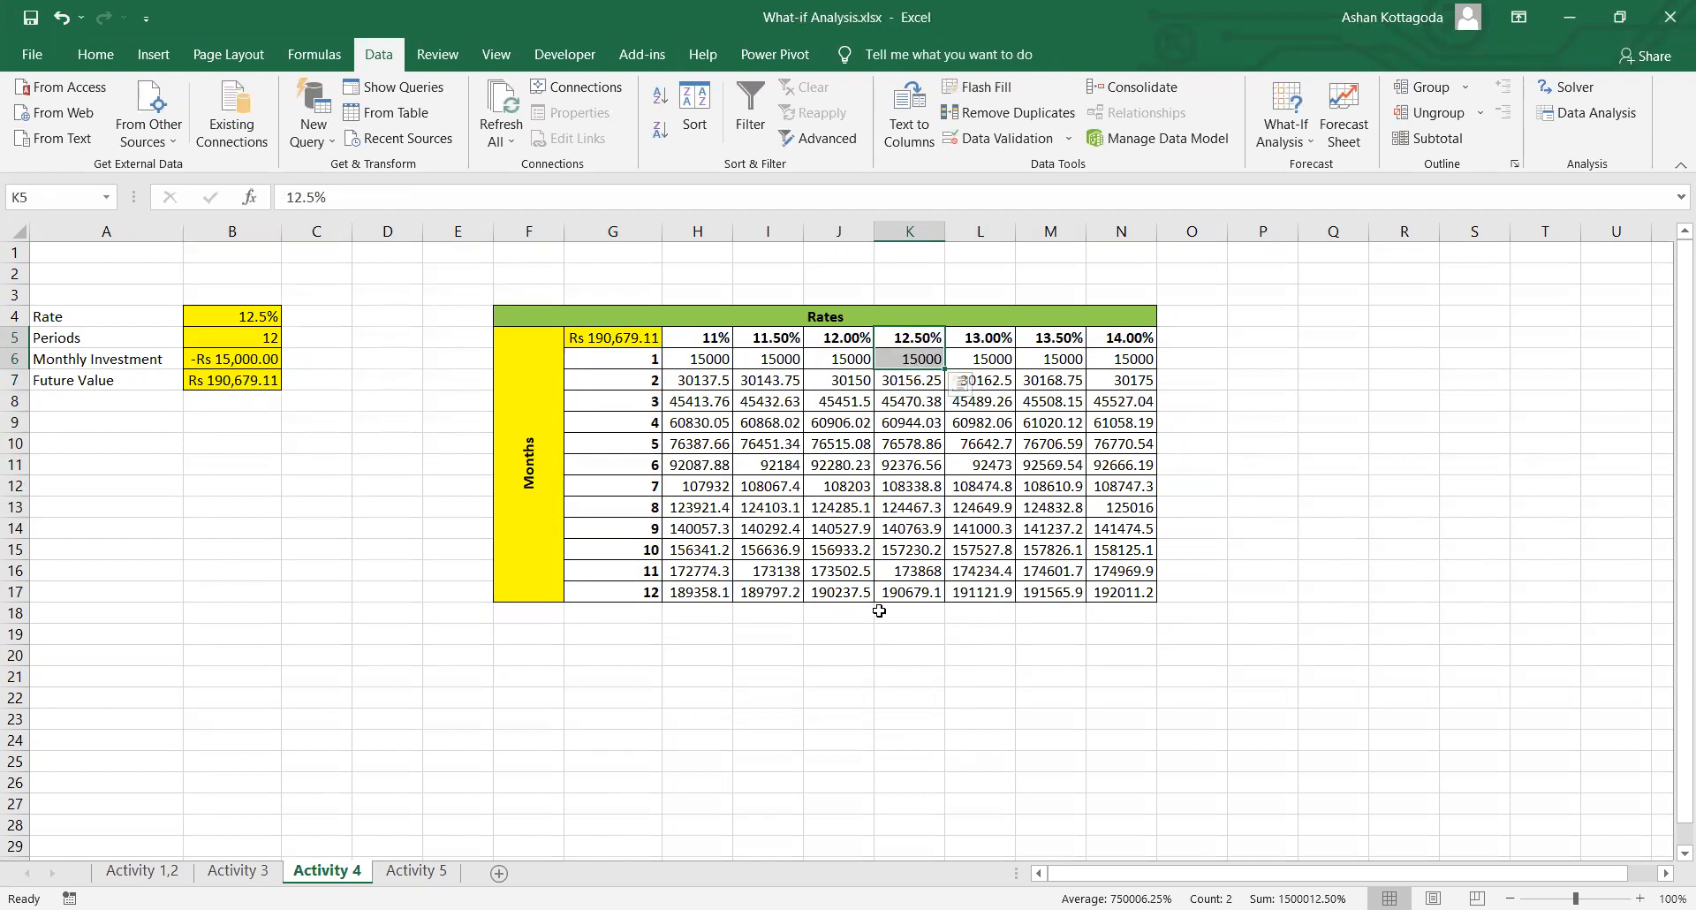
pyautogui.click(911, 590)
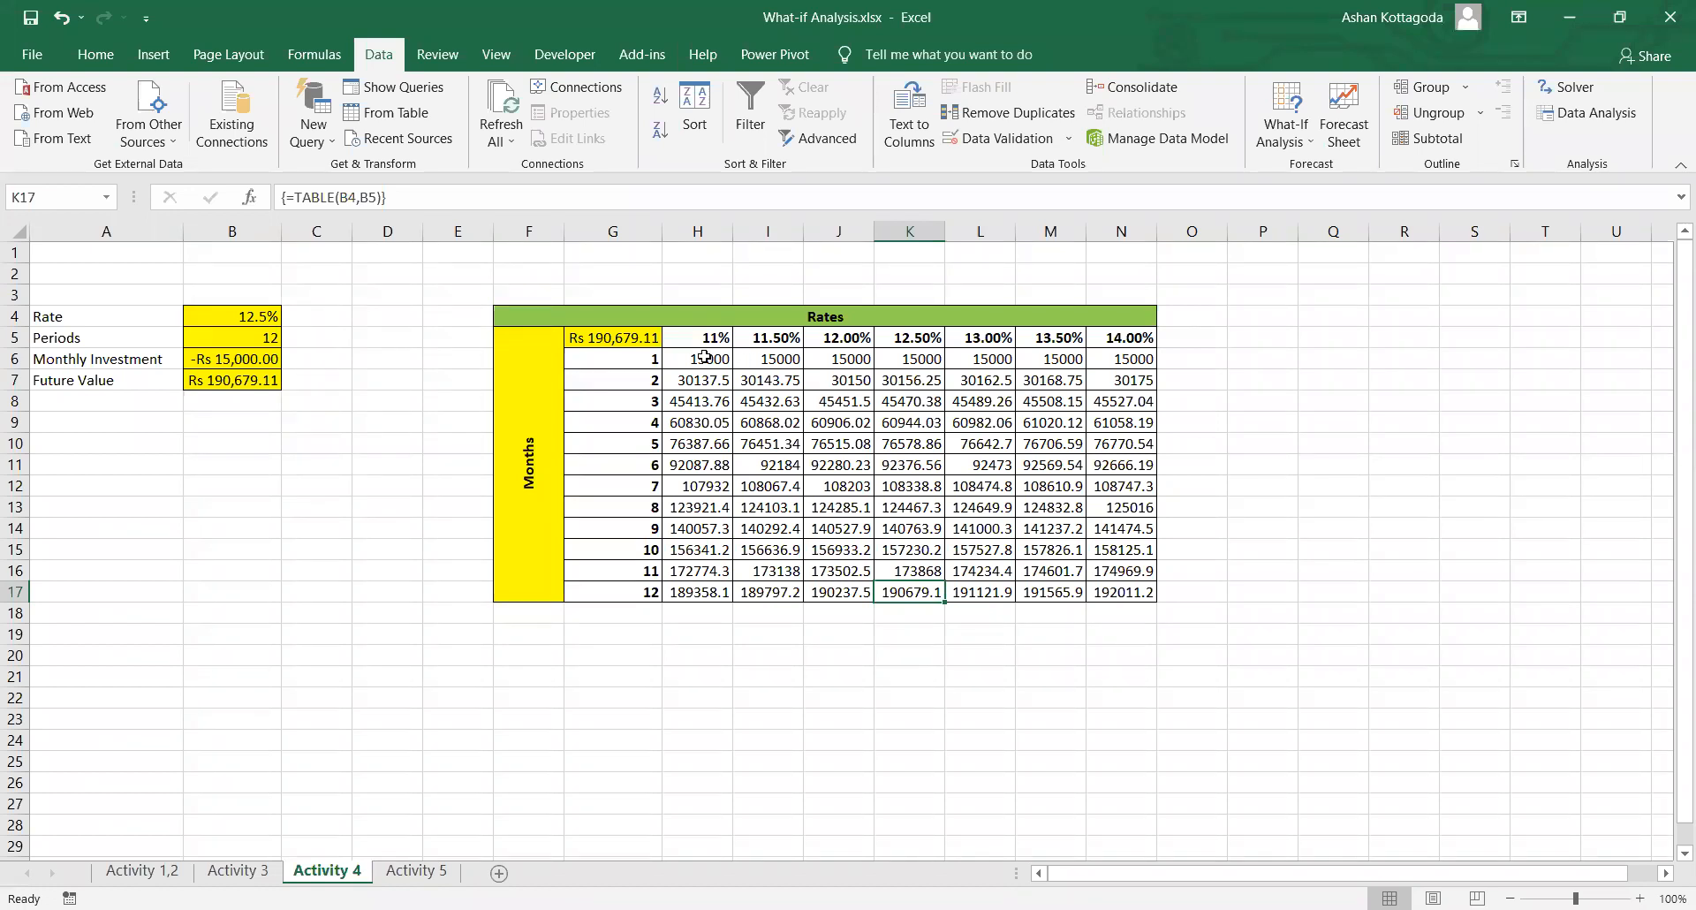
# Step: Clear the data table results in H6:N17 and the linked corner cell G5
pyautogui.moveTo(704, 356); pyautogui.dragTo(1123, 592)
pyautogui.press('Delete')
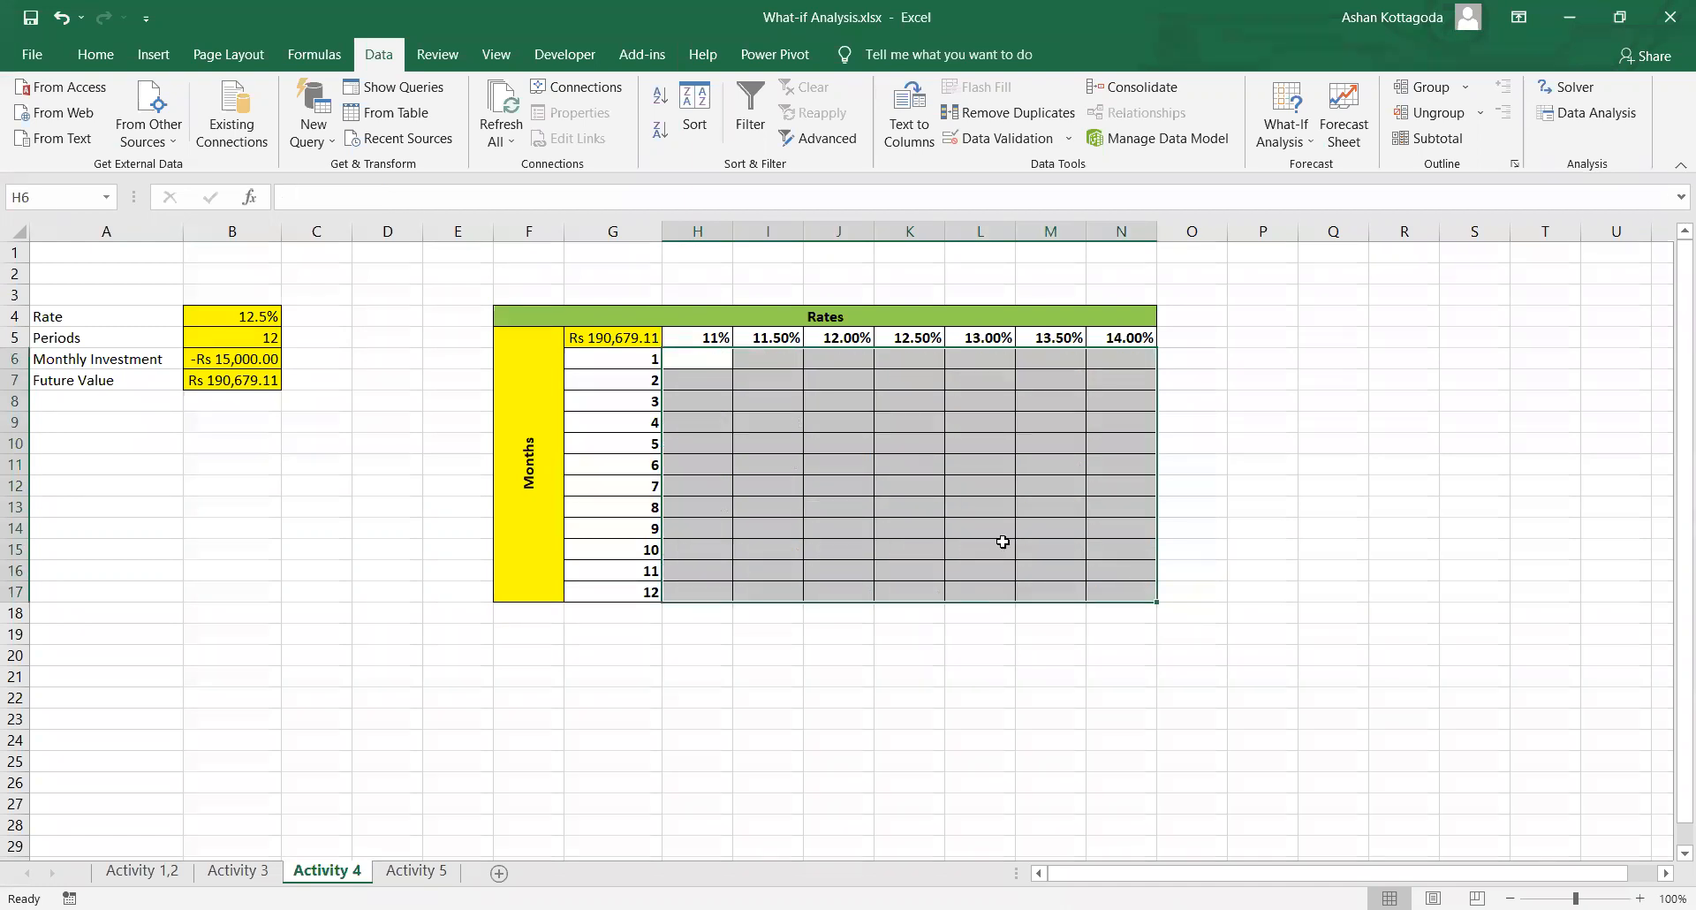
pyautogui.click(576, 335)
pyautogui.press('Delete')
pyautogui.click(425, 450)
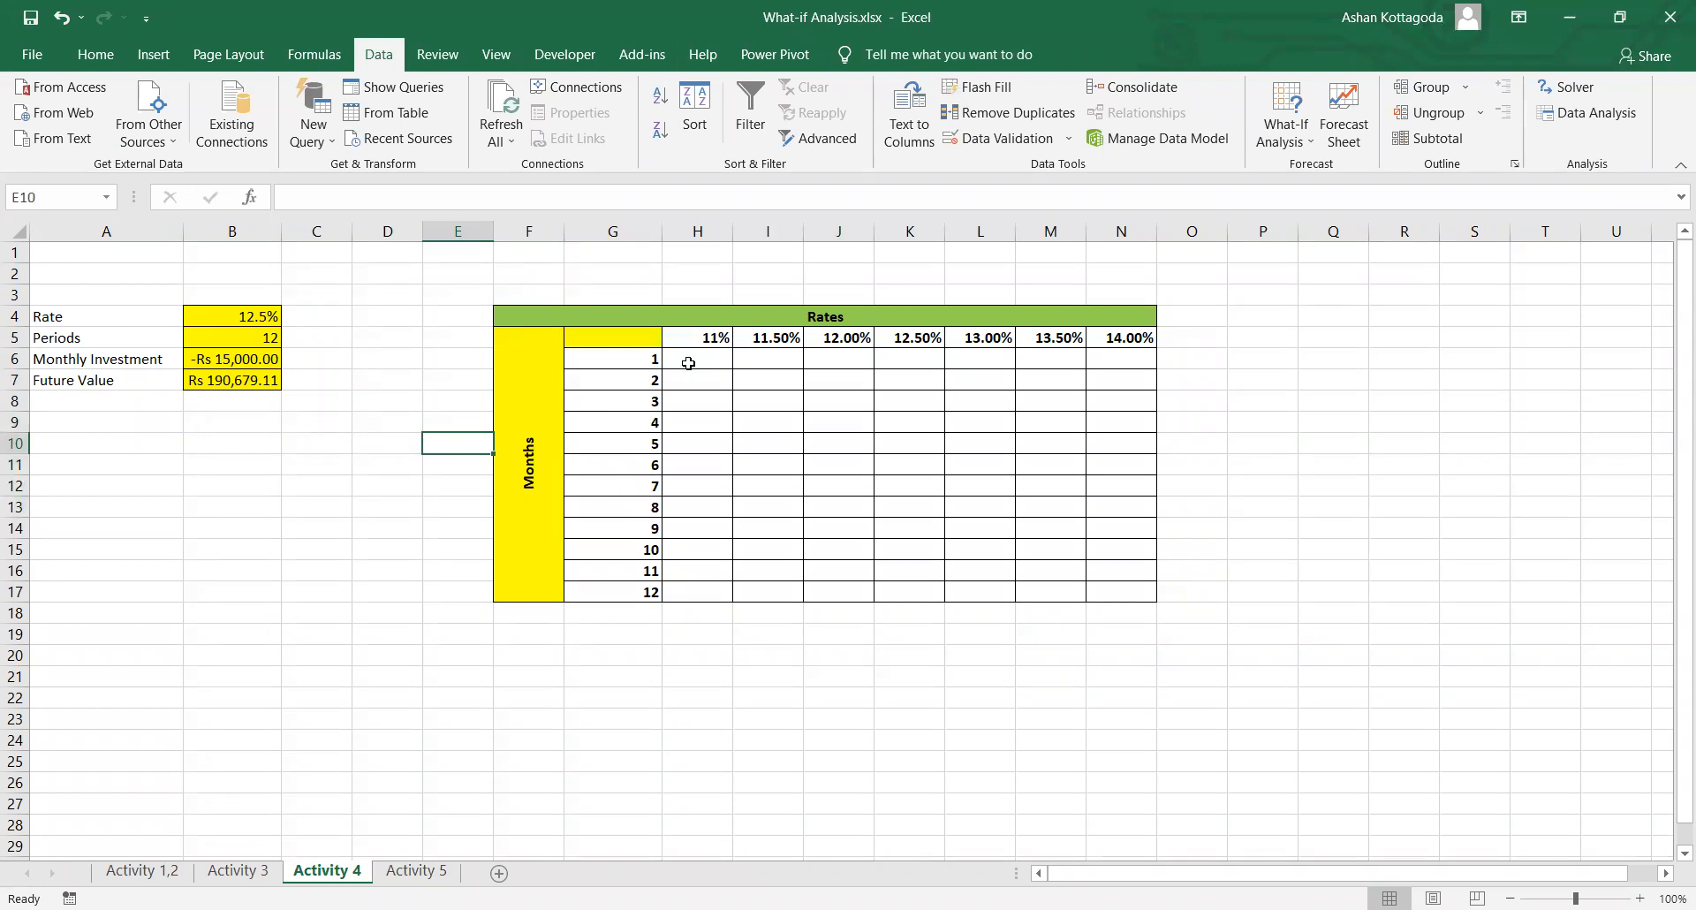
# Step: Review the months column, the rates row and the empty result cells of the table
pyautogui.moveTo(640, 363); pyautogui.dragTo(610, 590)
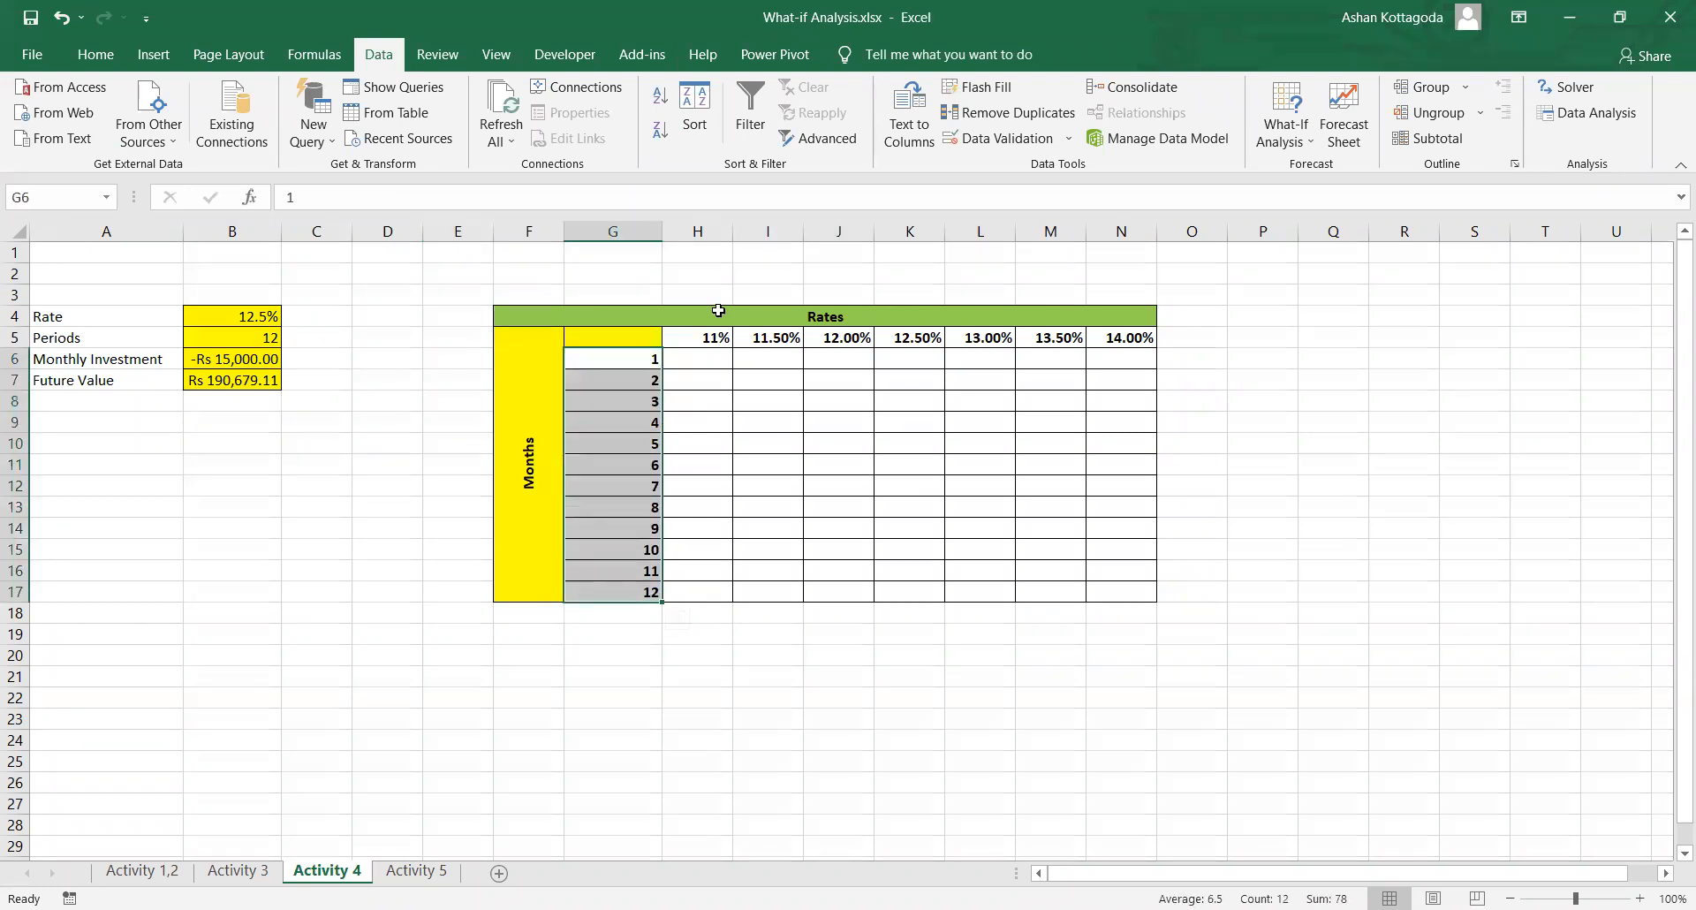
pyautogui.moveTo(699, 337); pyautogui.dragTo(1156, 336)
pyautogui.click(909, 399)
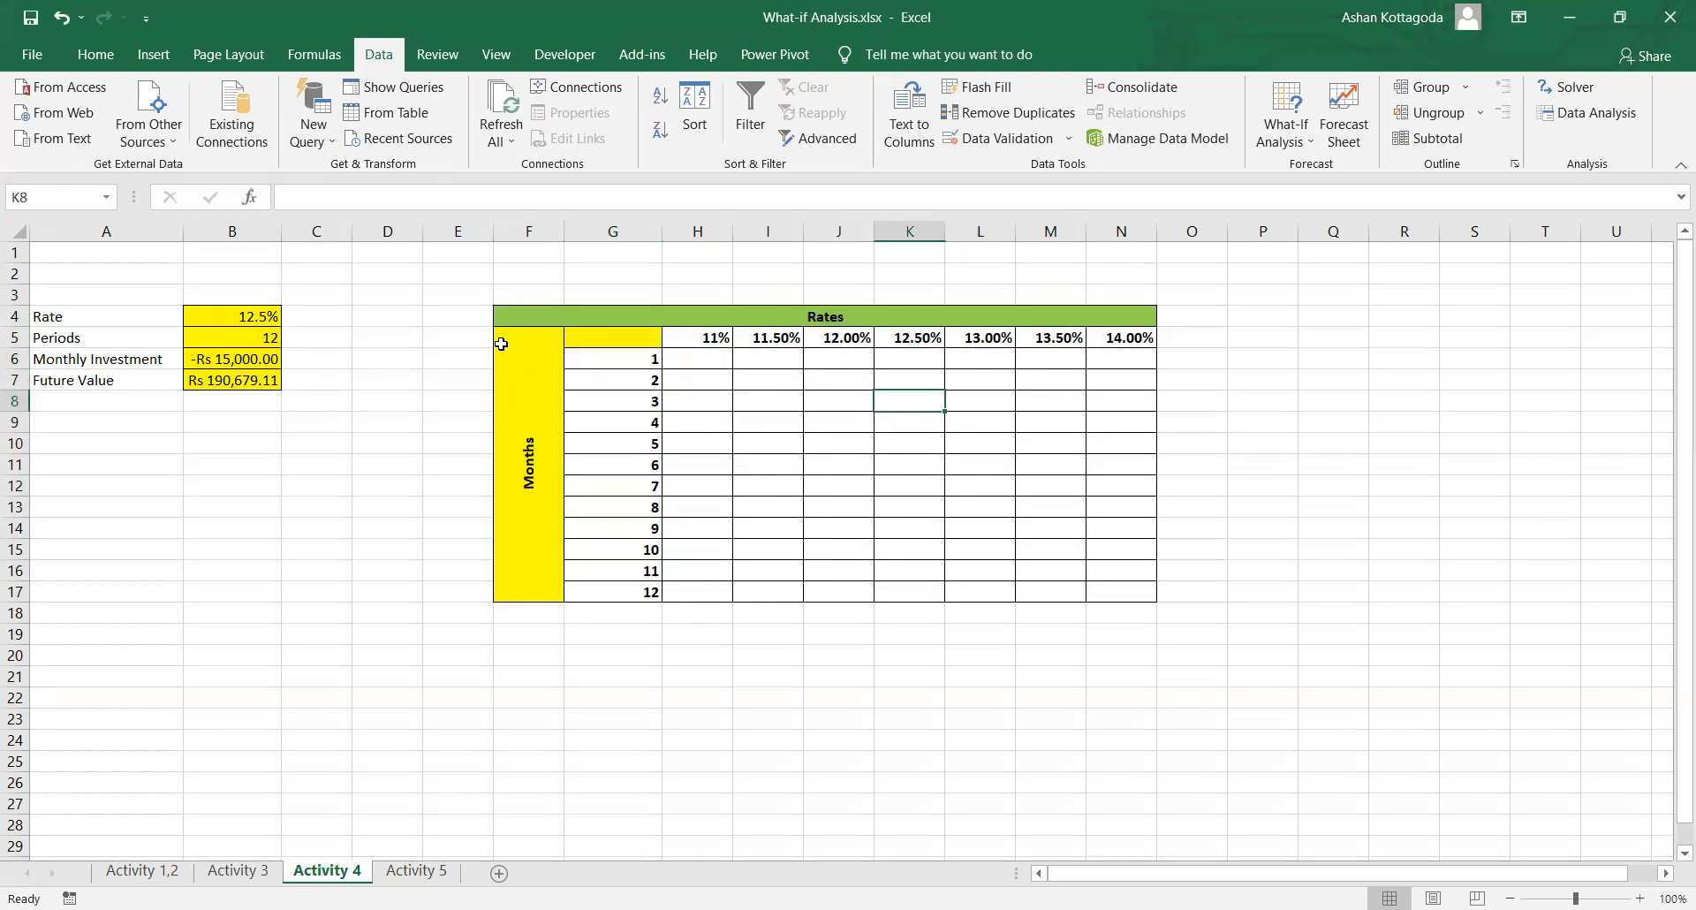
pyautogui.click(721, 400)
pyautogui.click(768, 442)
pyautogui.click(843, 484)
pyautogui.click(979, 464)
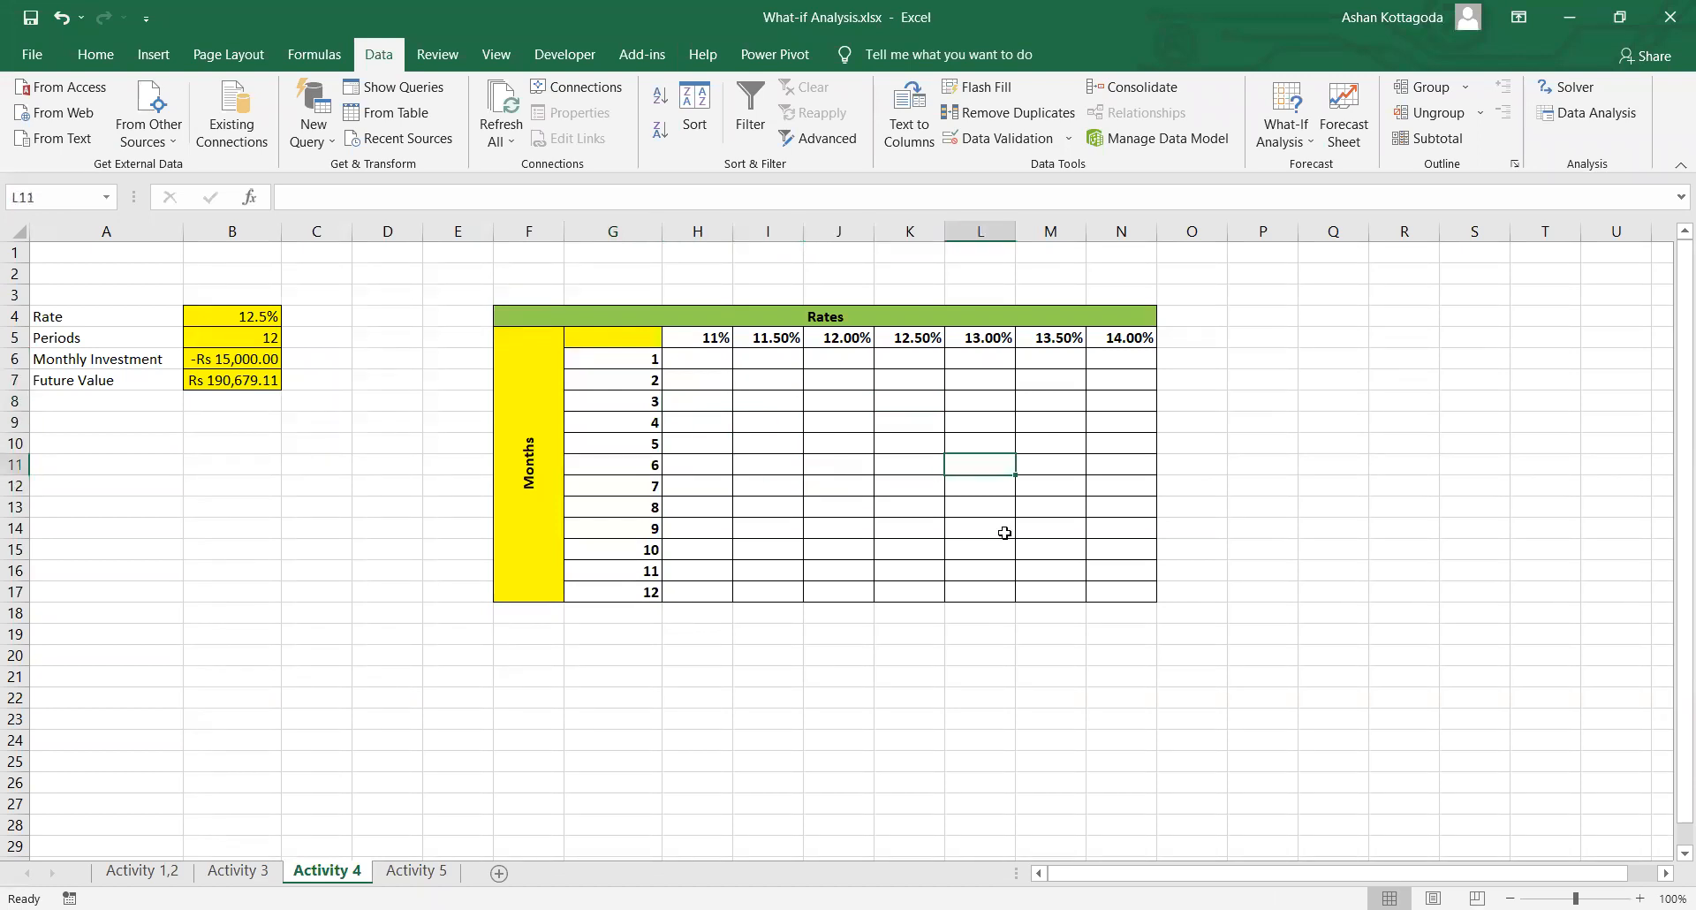
# Step: Link corner cell G5 to the future value again with the formula =B7
pyautogui.click(248, 386)
pyautogui.click(599, 340)
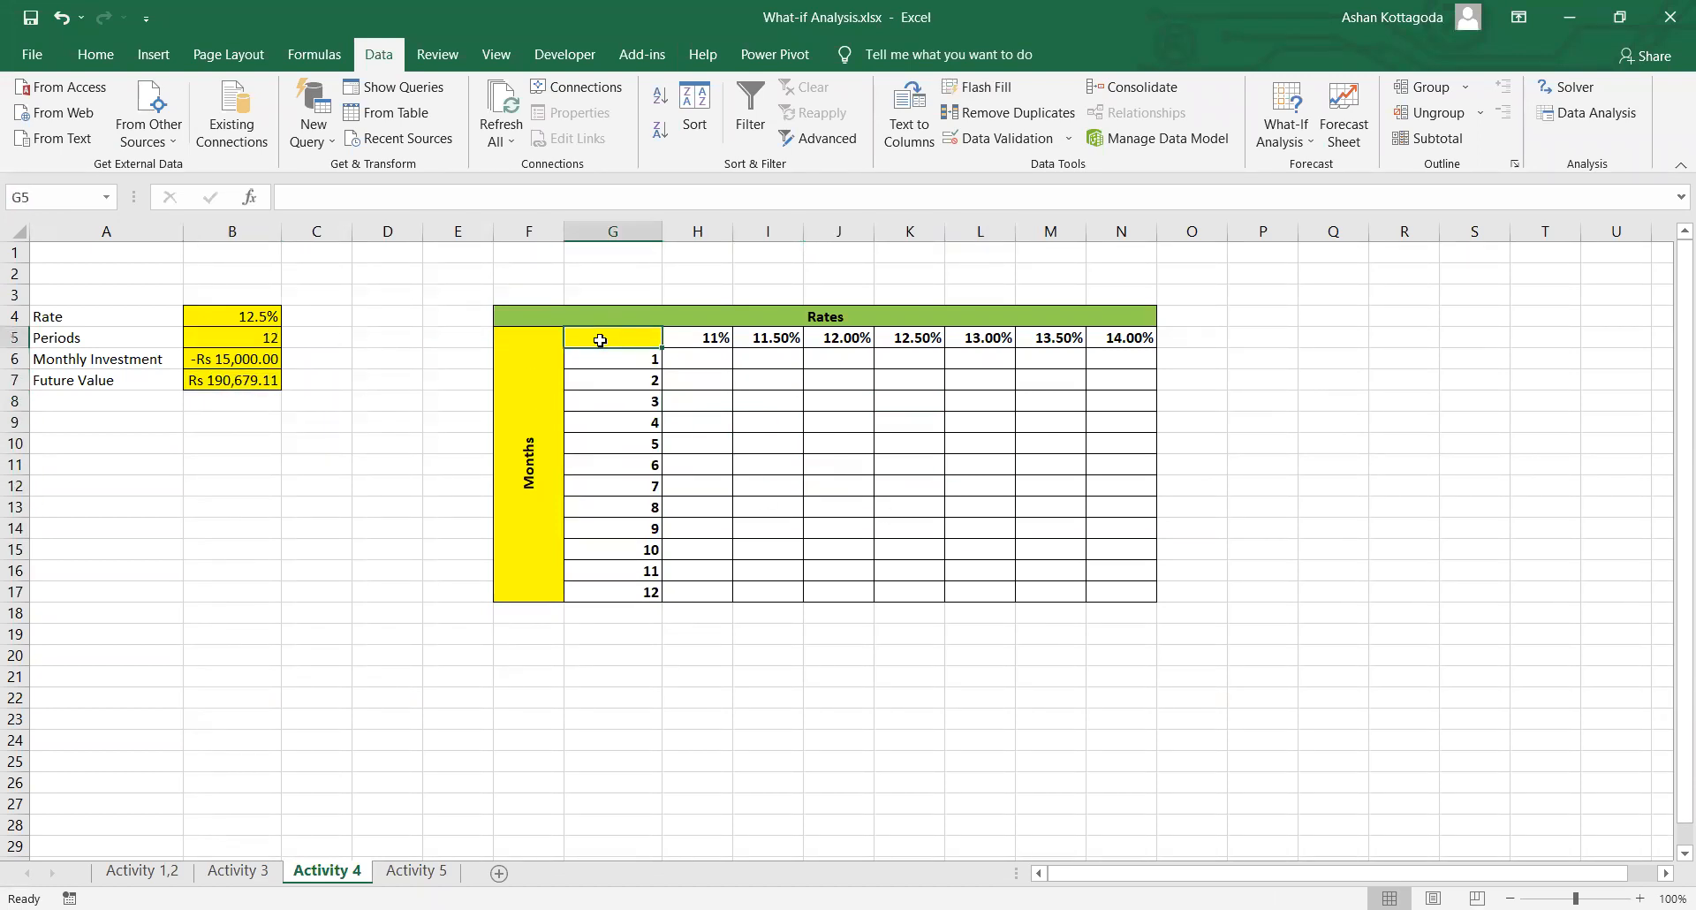
pyautogui.write('=')
pyautogui.click(256, 377)
pyautogui.press('Return')
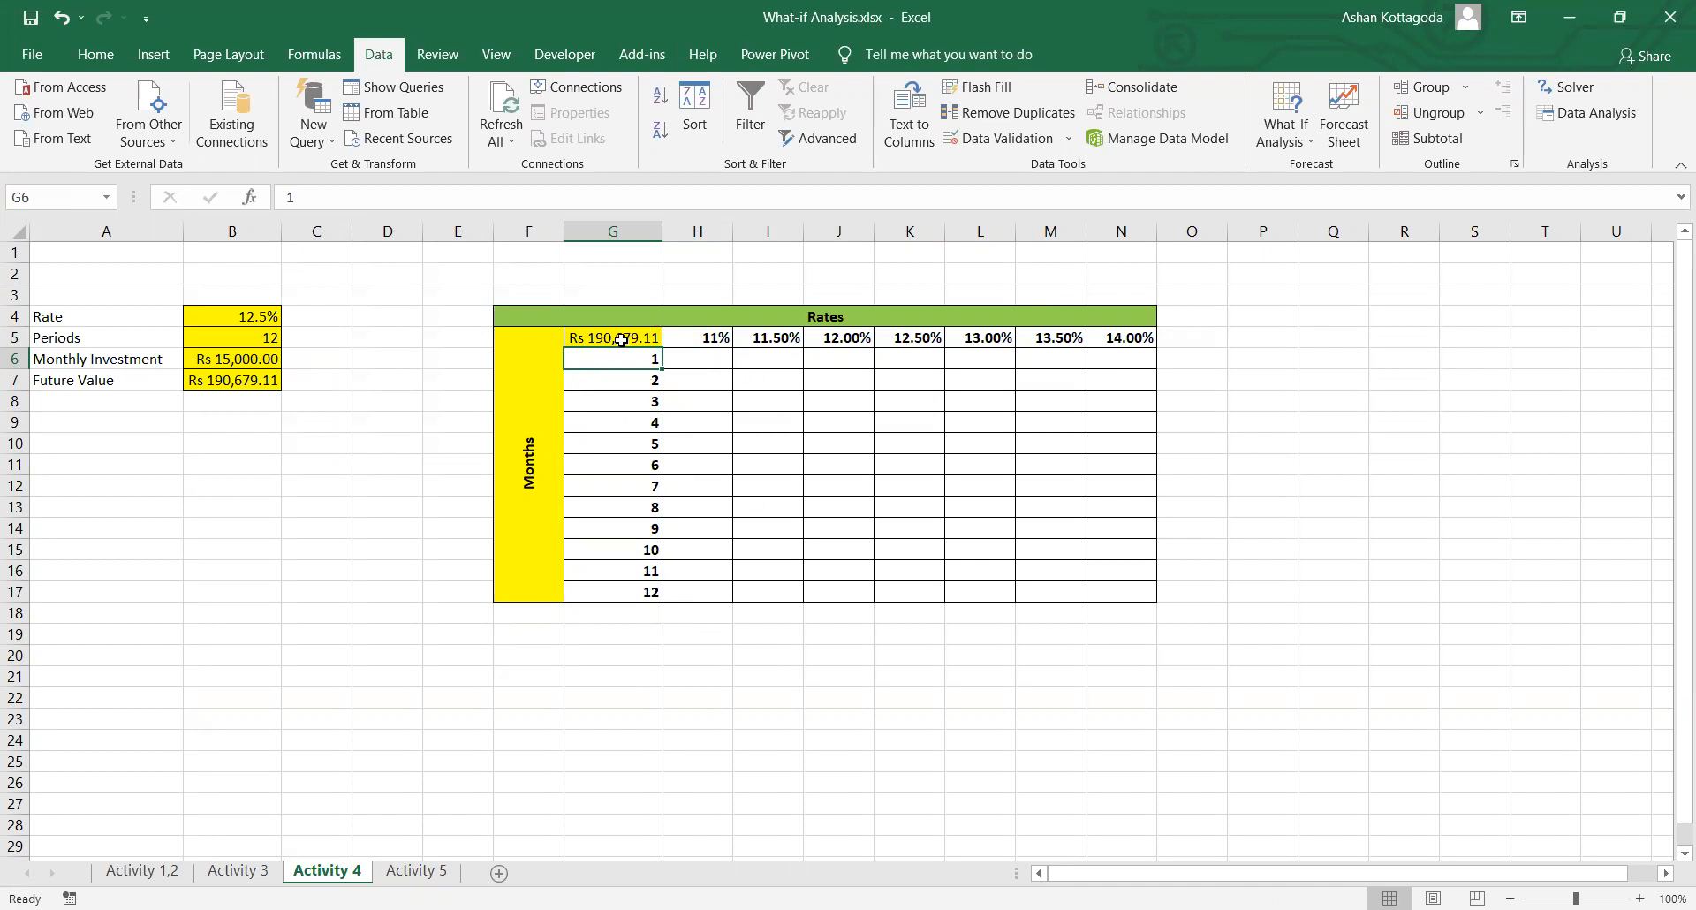
# Step: Start a data table on G5:N17, using the Rate cell B4 as the row input cell
pyautogui.moveTo(613, 337); pyautogui.dragTo(1140, 592)
pyautogui.click(734, 400)
pyautogui.click(625, 335)
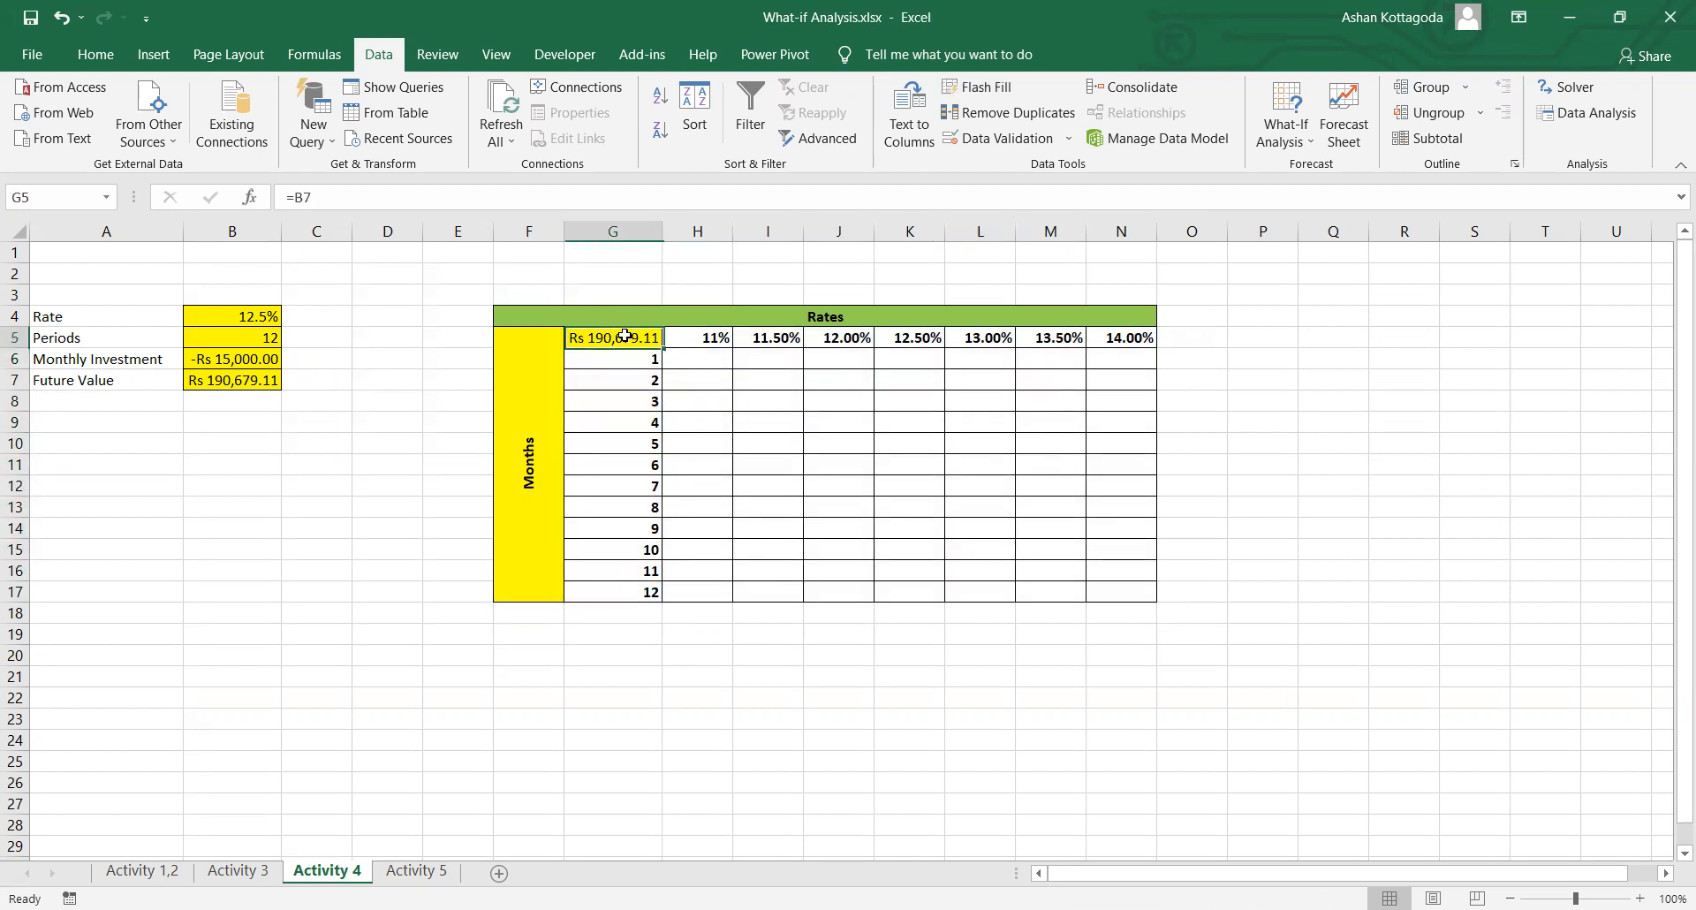
pyautogui.moveTo(720, 340)
pyautogui.mouseDown()
pyautogui.moveTo(1139, 460)
pyautogui.moveTo(1119, 584)
pyautogui.mouseUp()
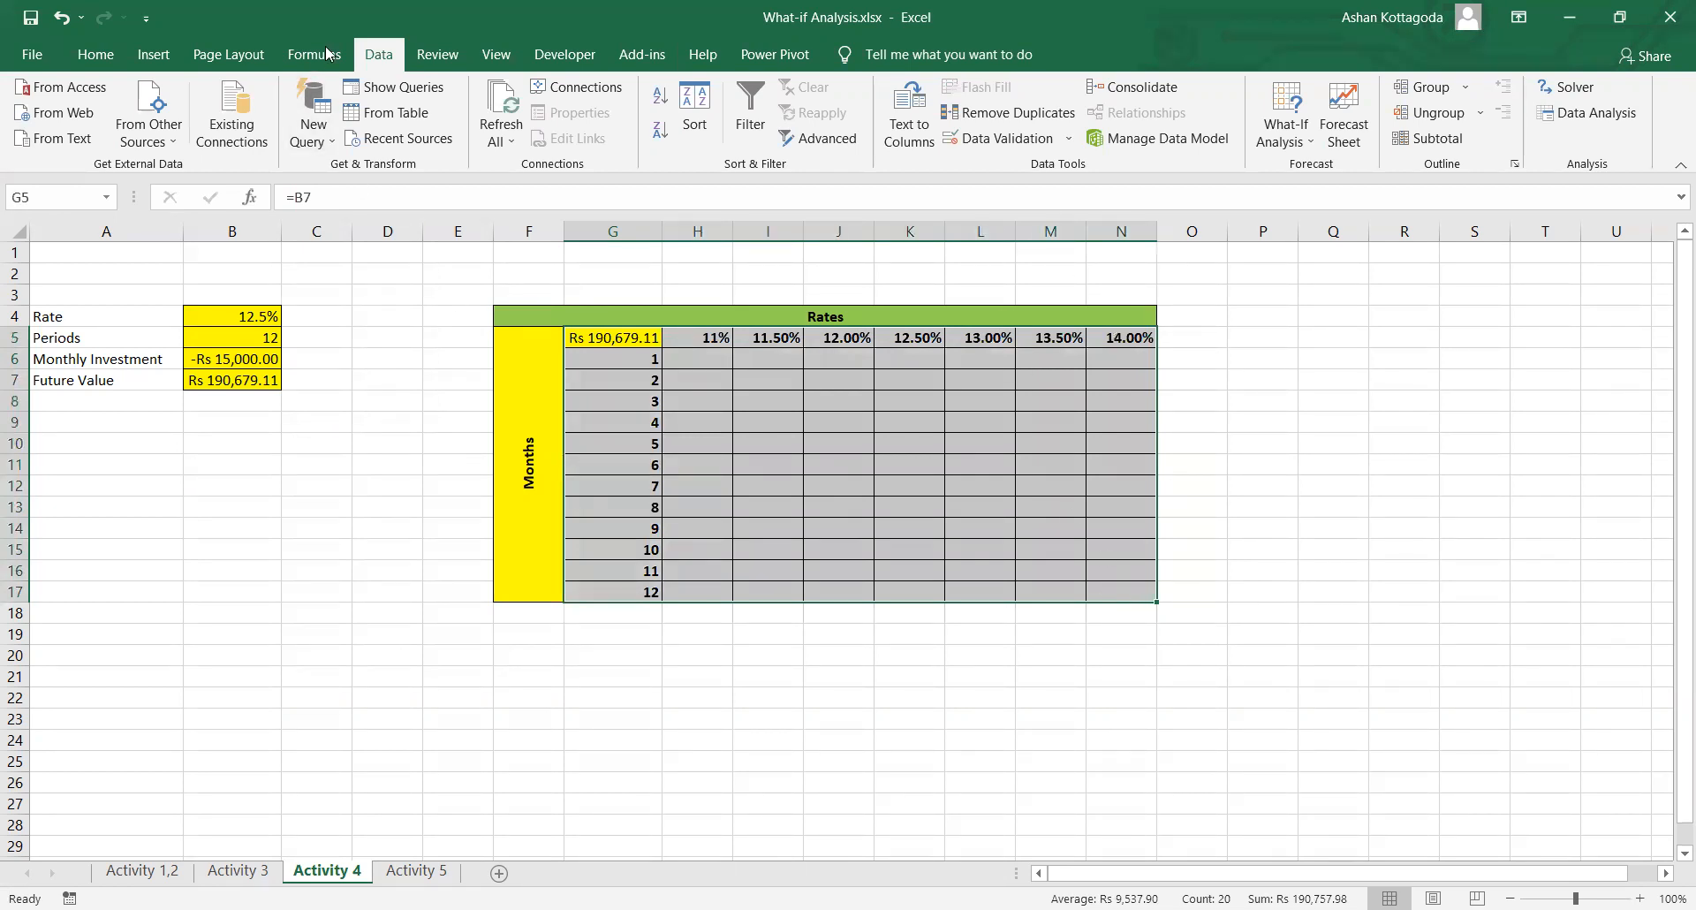
pyautogui.click(1286, 128)
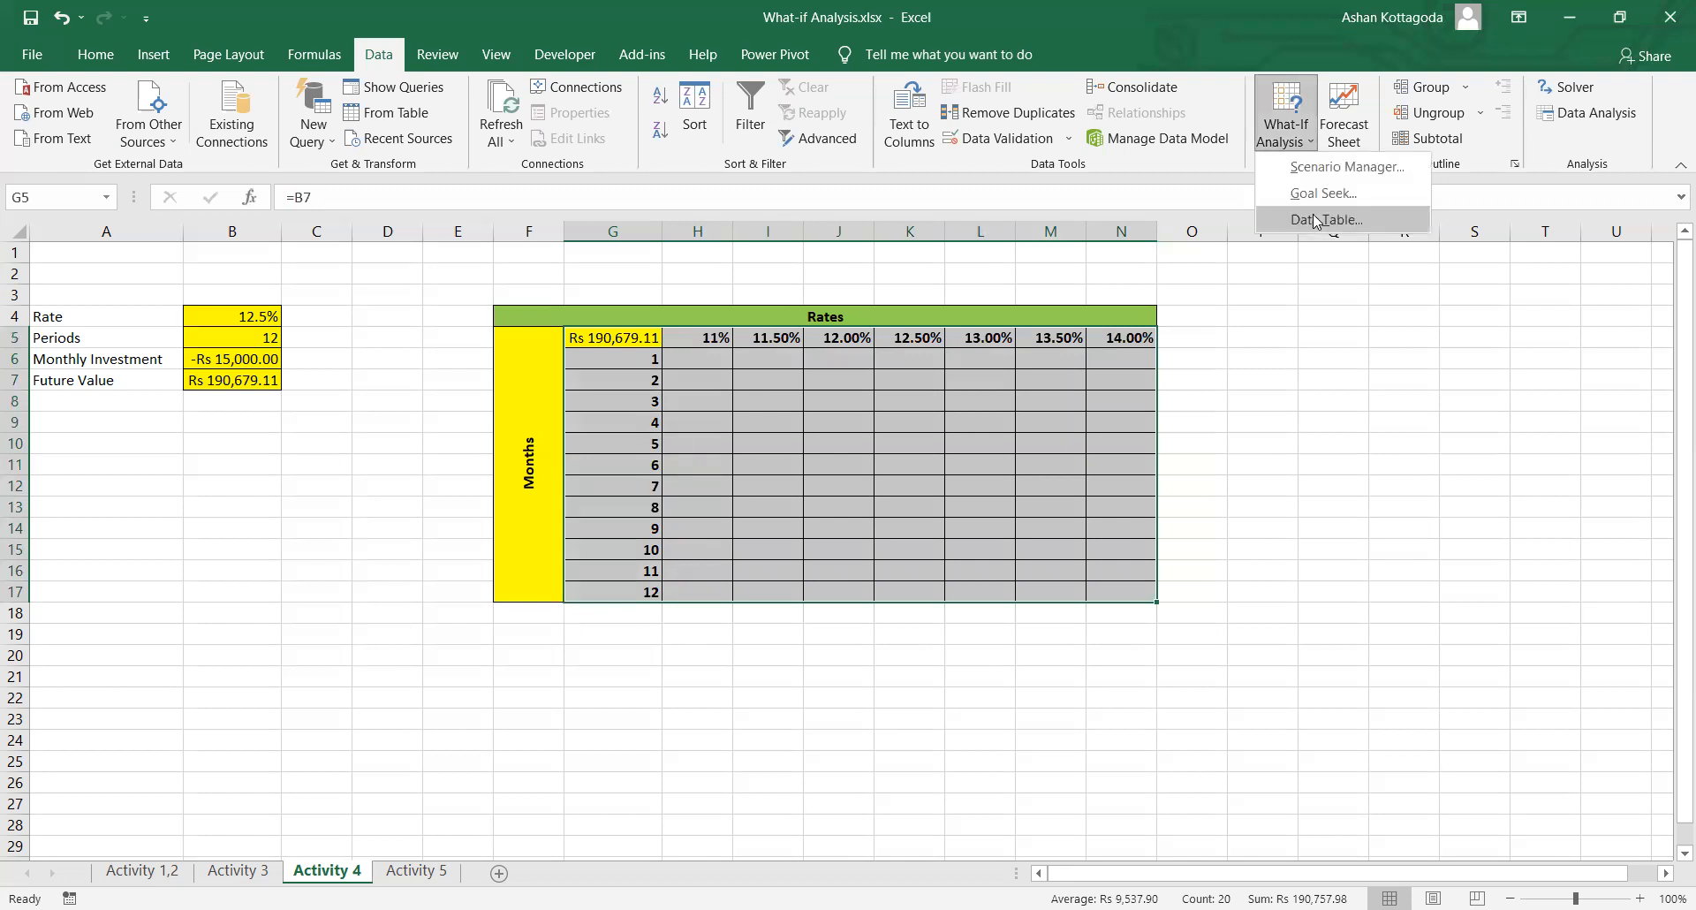
pyautogui.click(1315, 218)
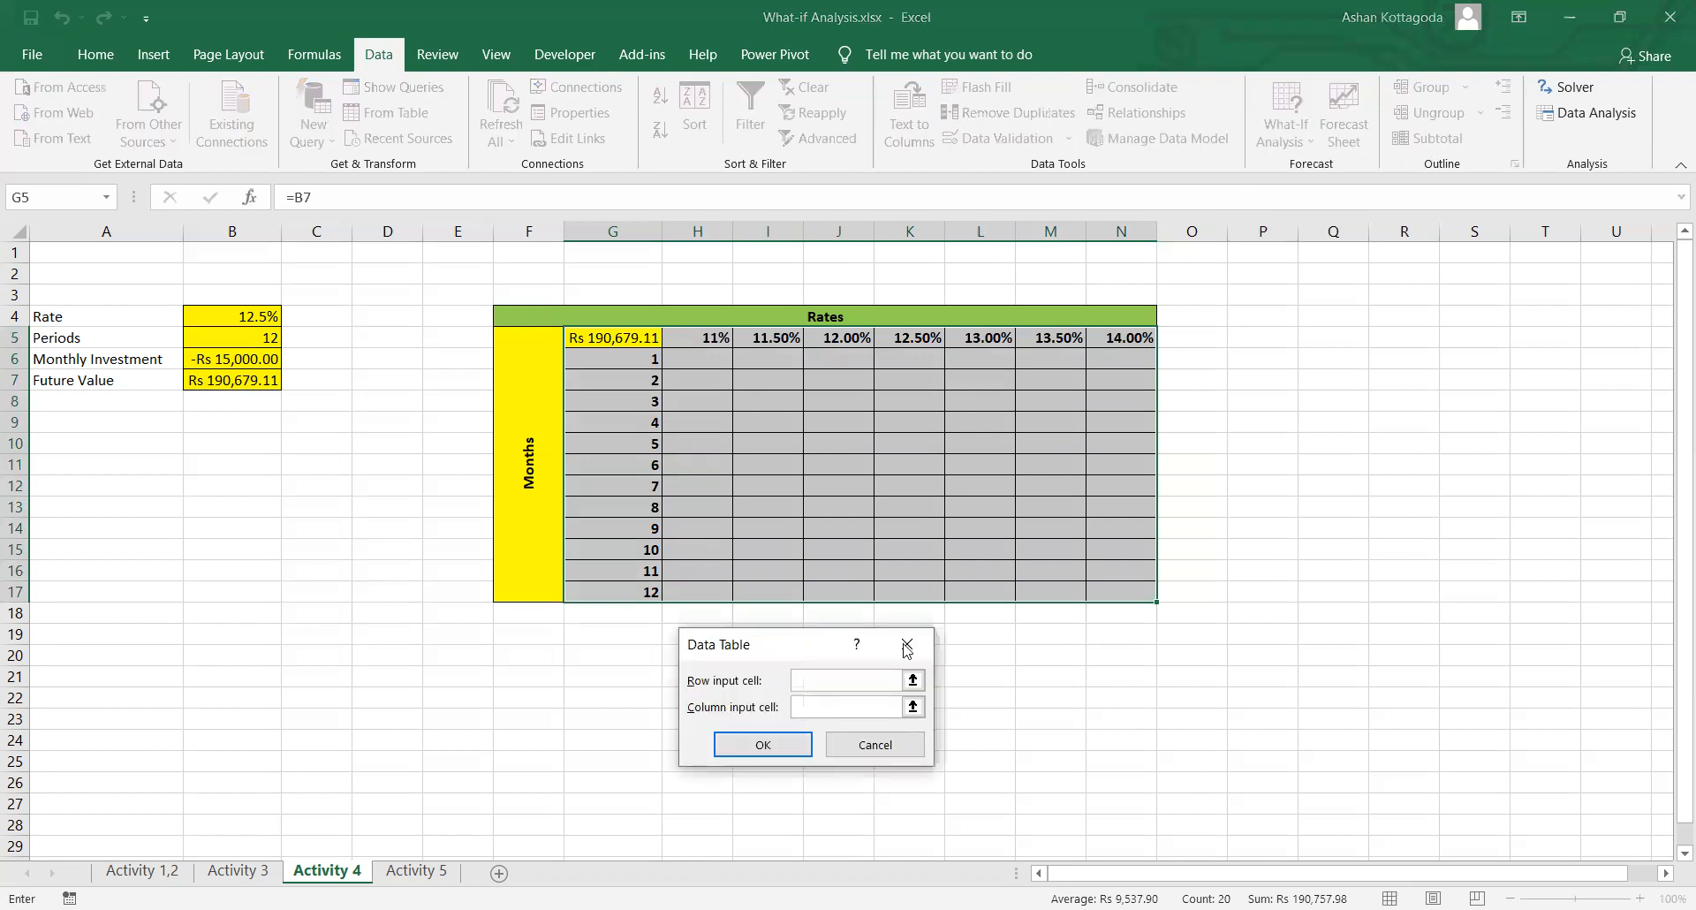
pyautogui.click(841, 677)
pyautogui.click(222, 315)
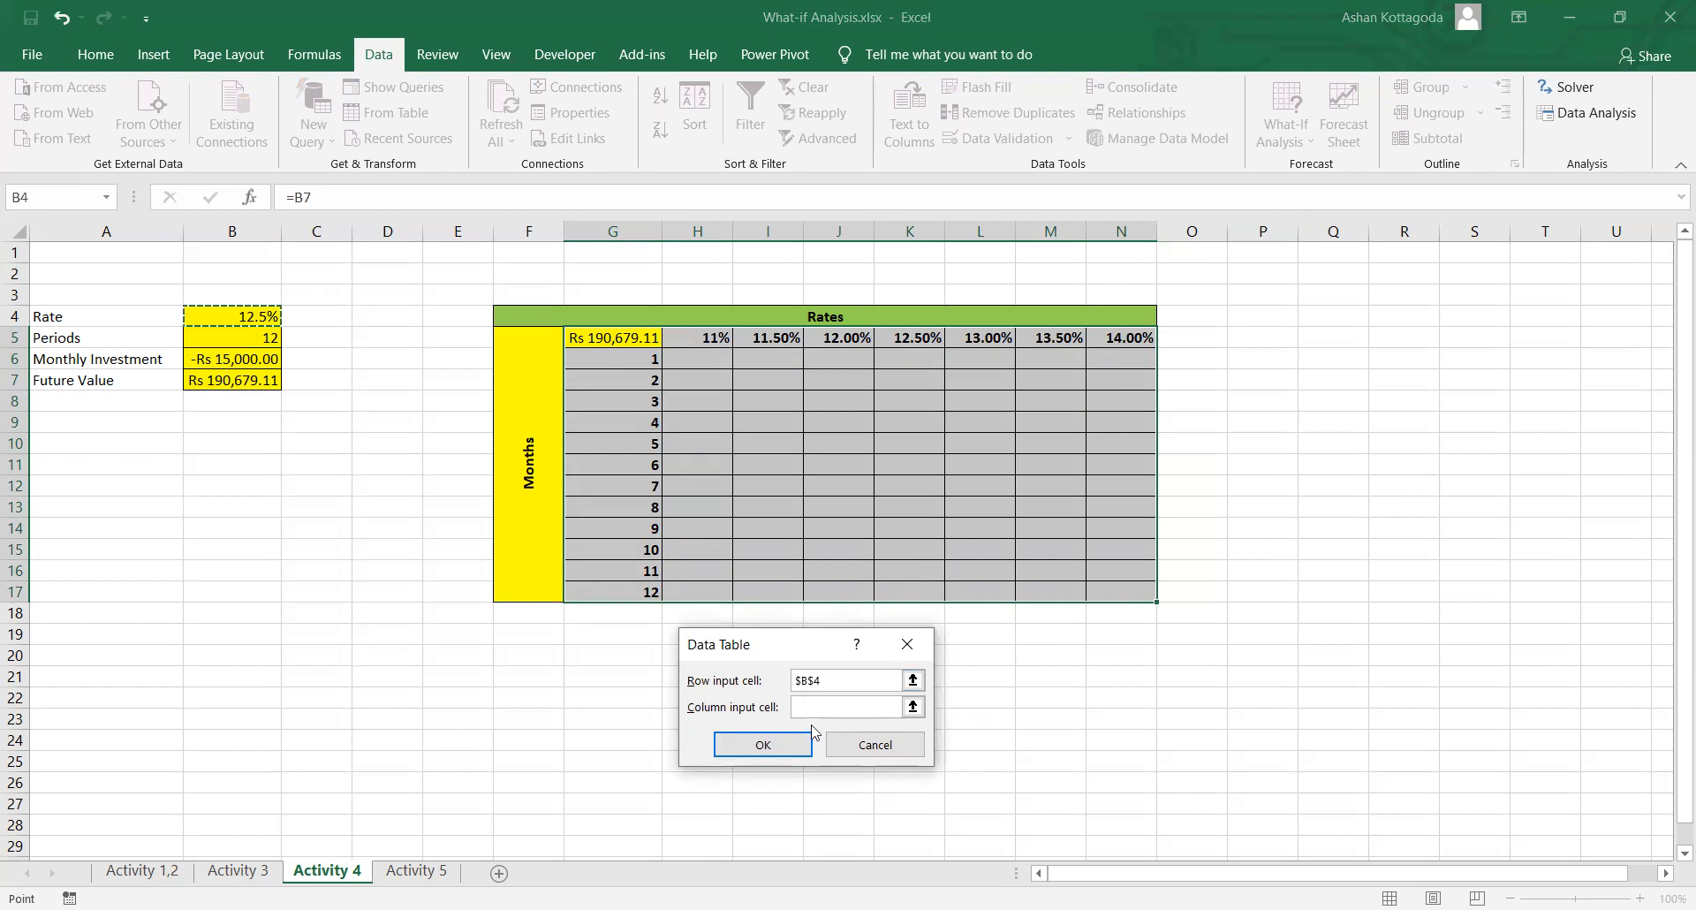
# Step: Use the Periods cell B5 as the column input cell and fill in the data table
pyautogui.click(830, 710)
pyautogui.click(821, 707)
pyautogui.click(244, 342)
pyautogui.click(791, 747)
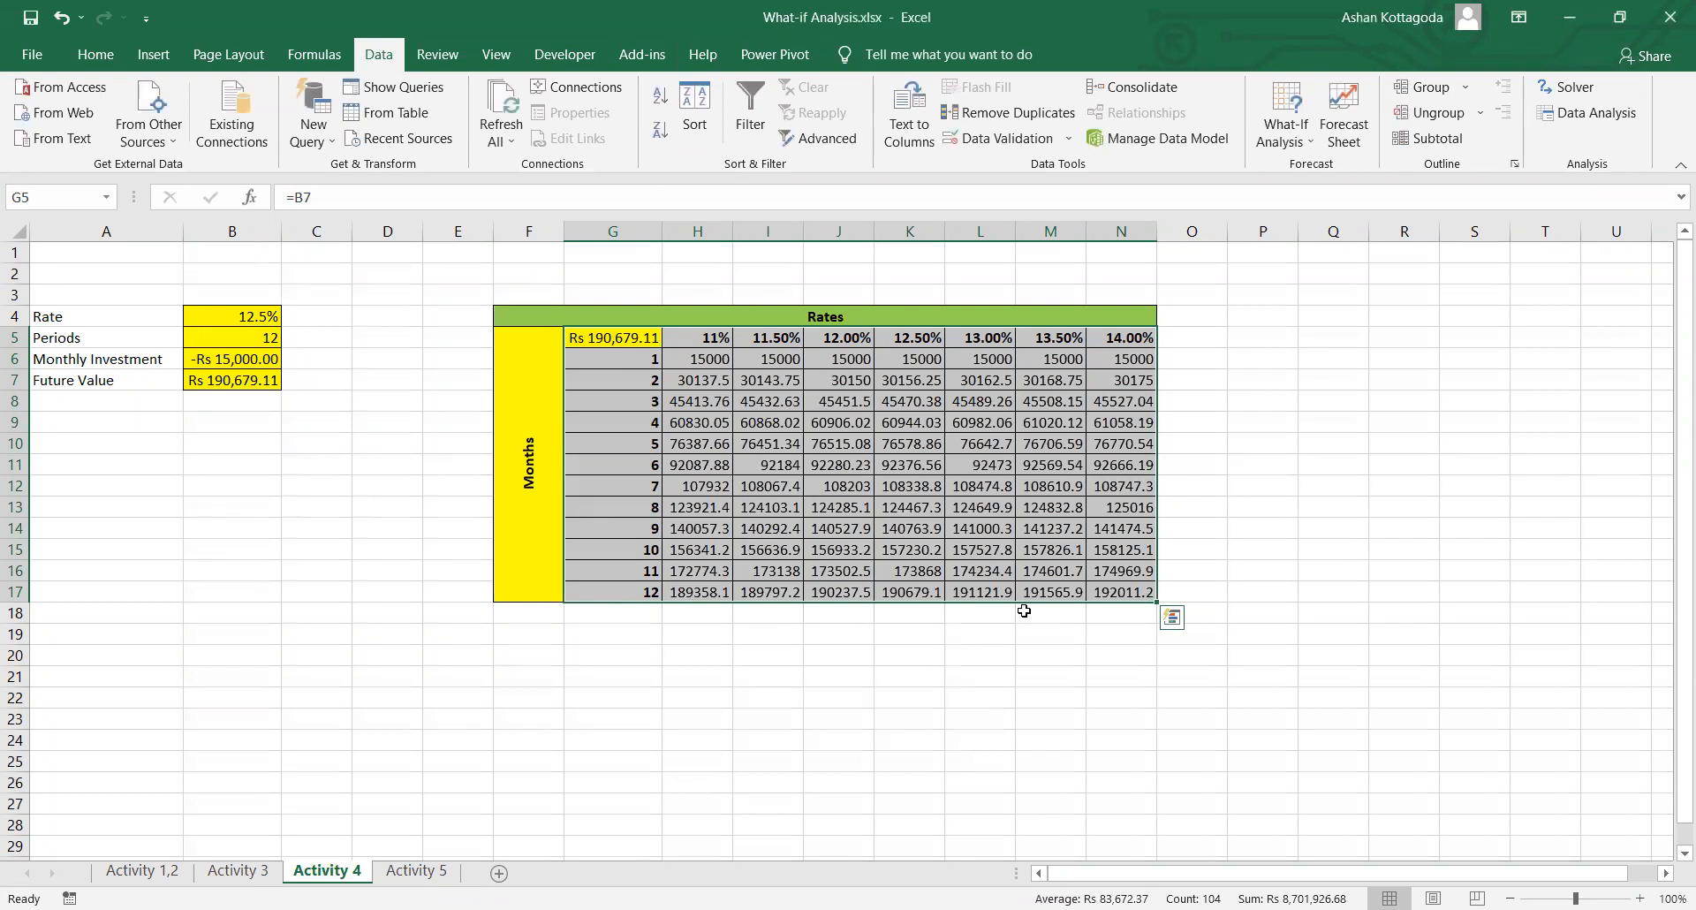
# Step: Inspect the result cells K16 and H6 and the 11% rate heading in the completed data table
pyautogui.click(940, 572)
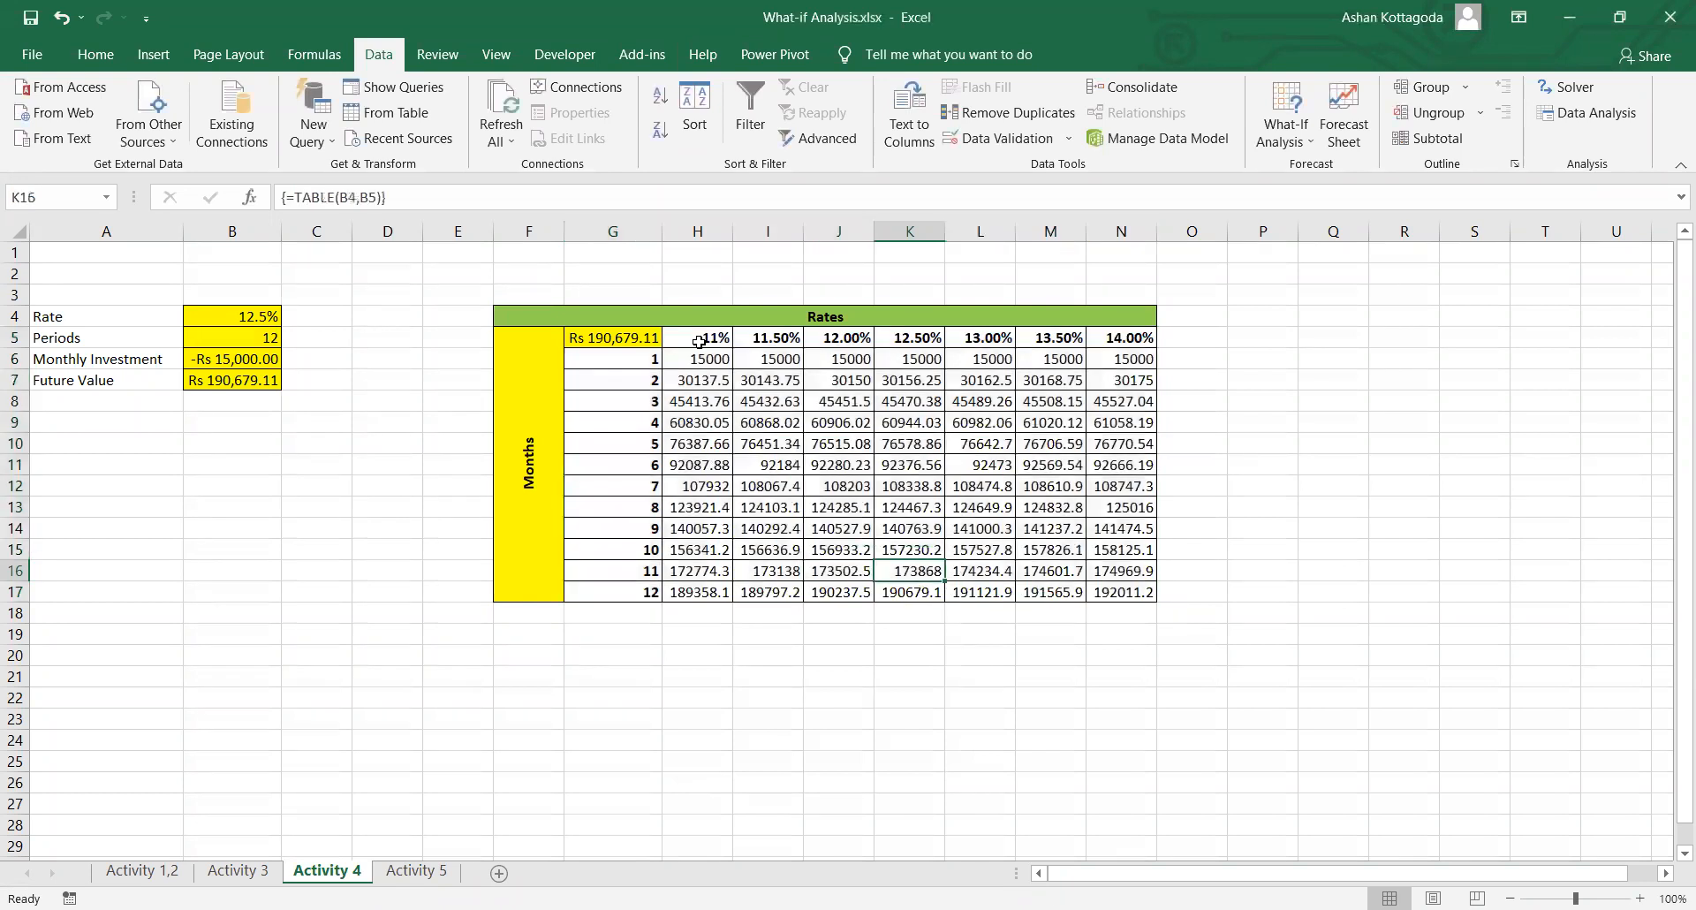
pyautogui.click(694, 361)
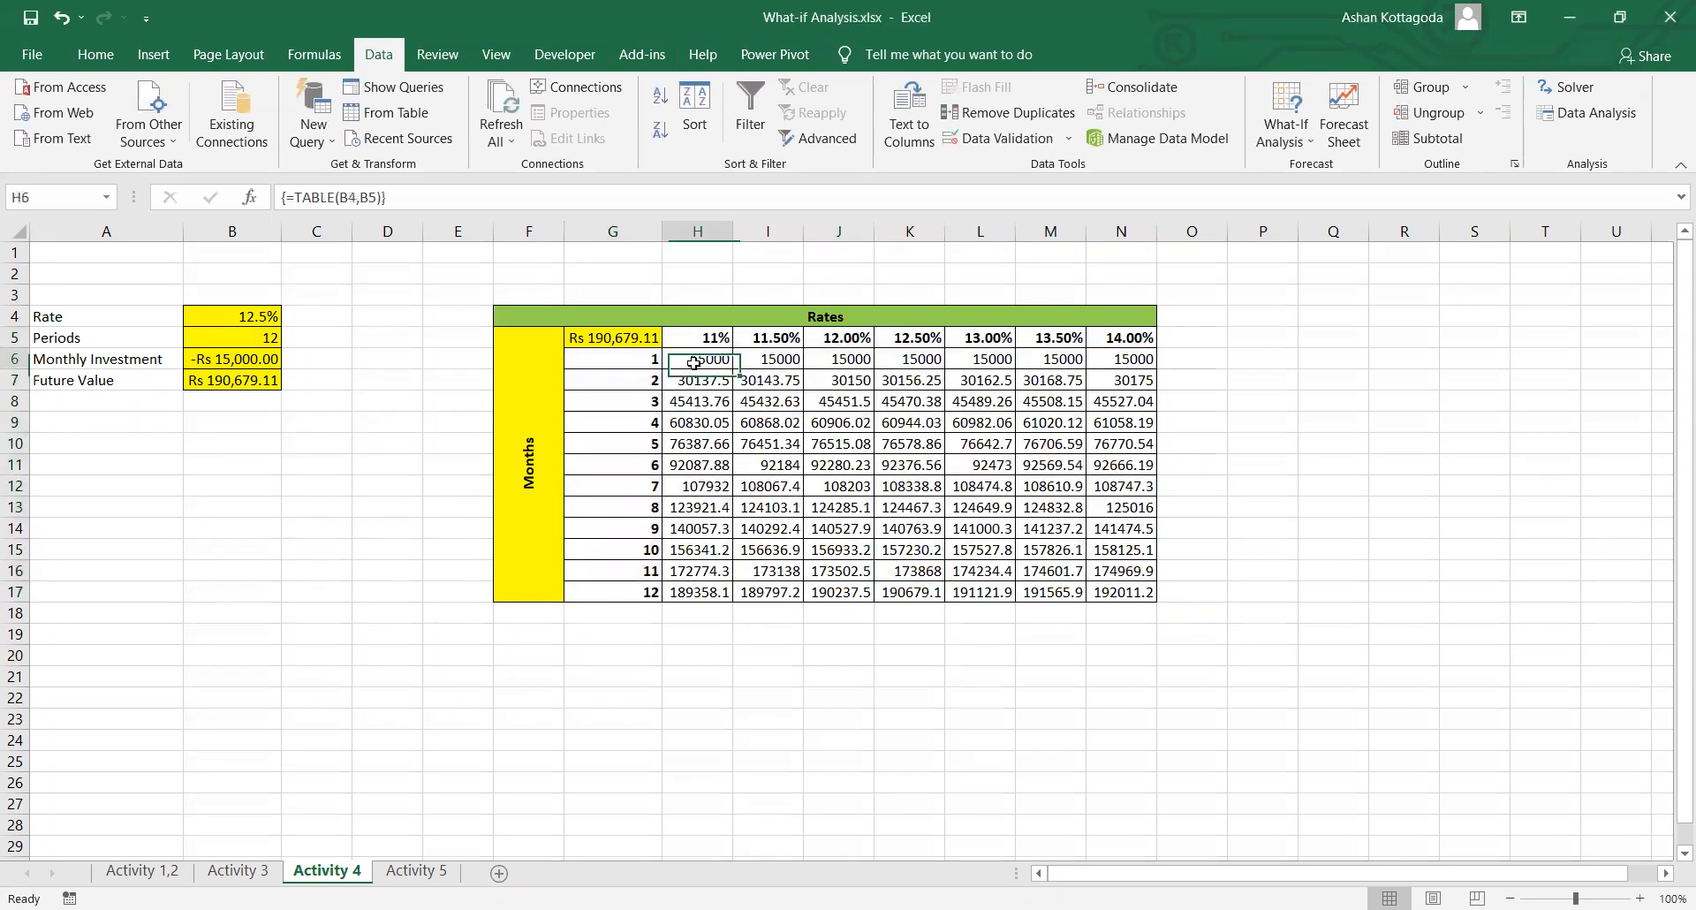
pyautogui.click(687, 339)
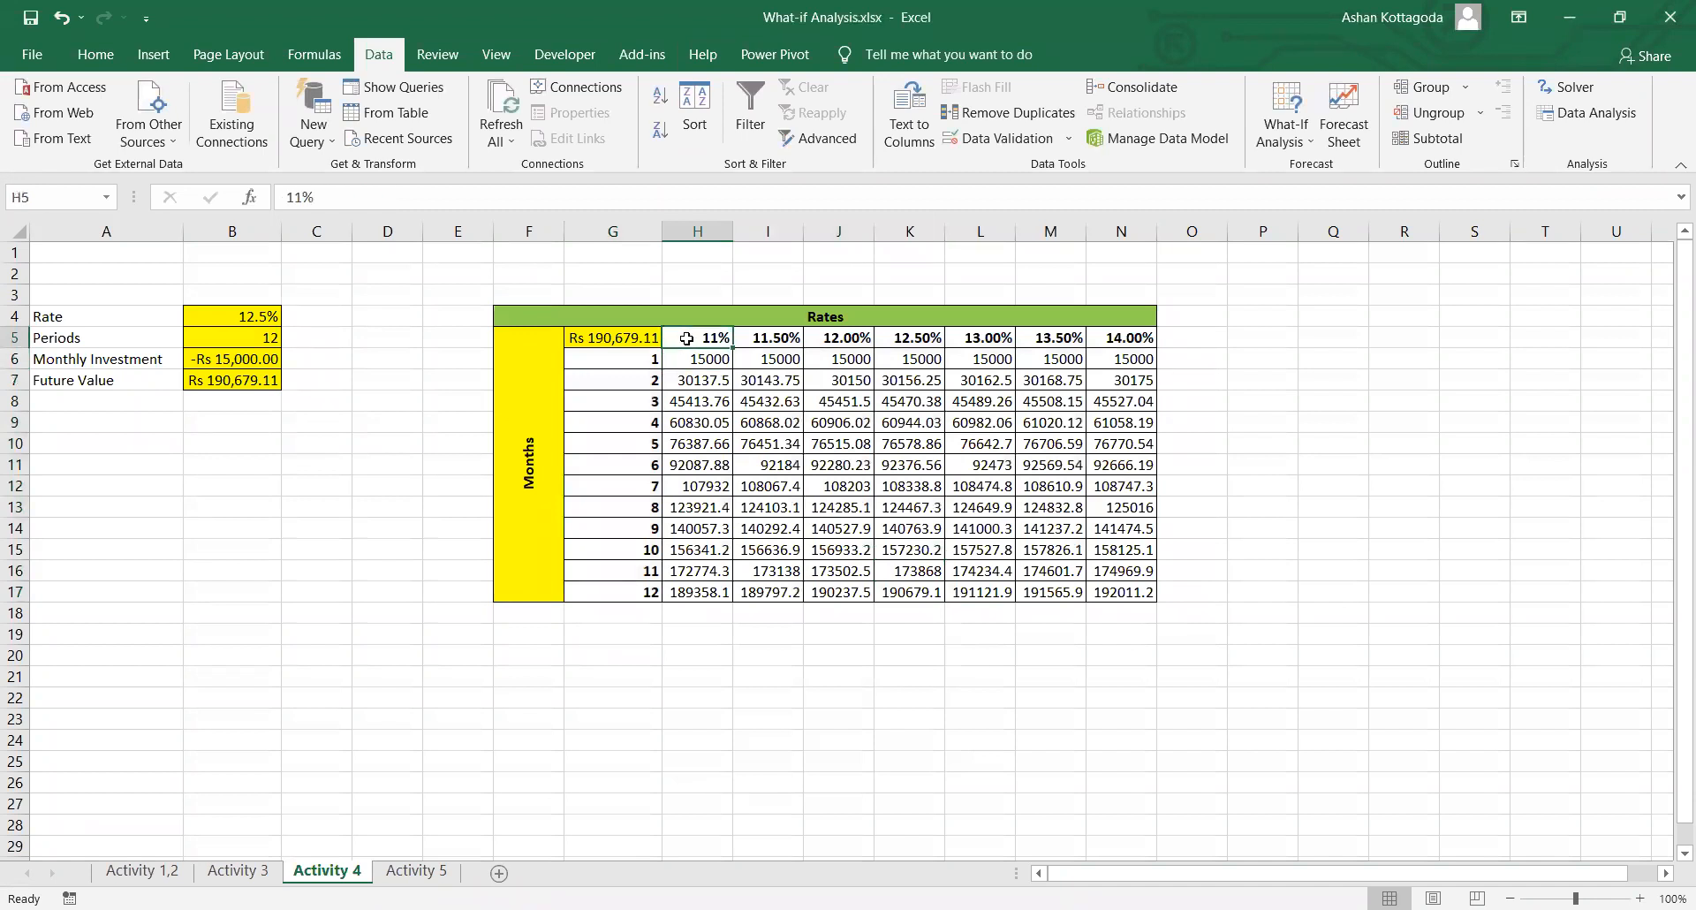
# Step: Examine the data table's results for month 6 at 11% and 14%, the month 4 result at 13%, and corner cell G5's formula
pyautogui.click(689, 468)
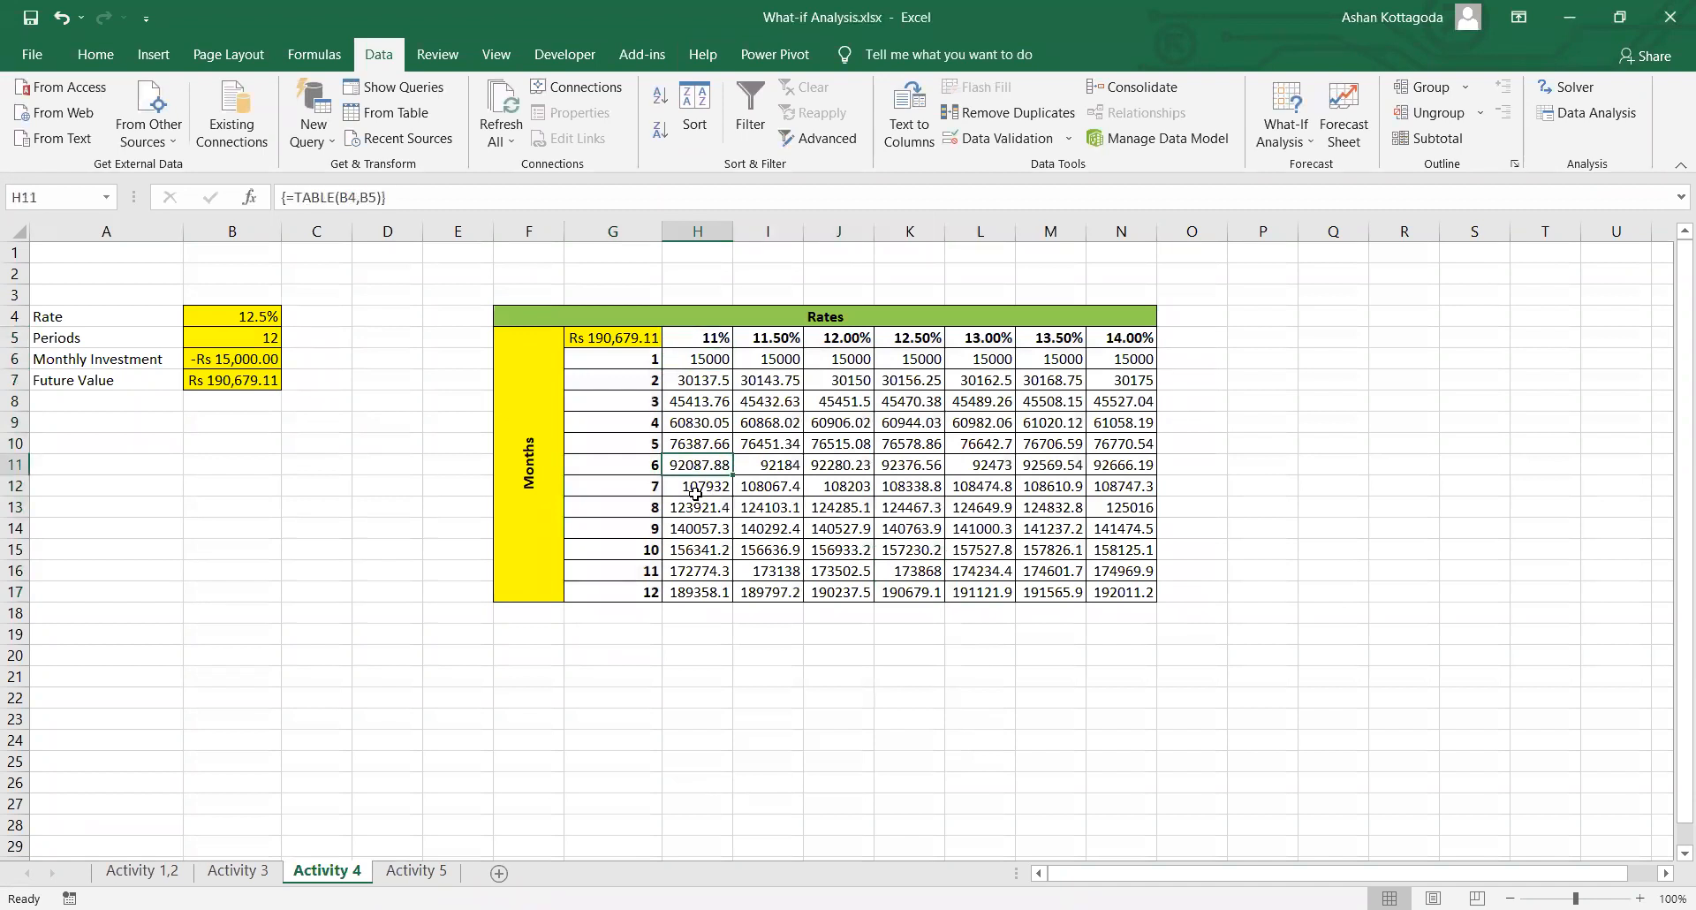
pyautogui.click(1126, 336)
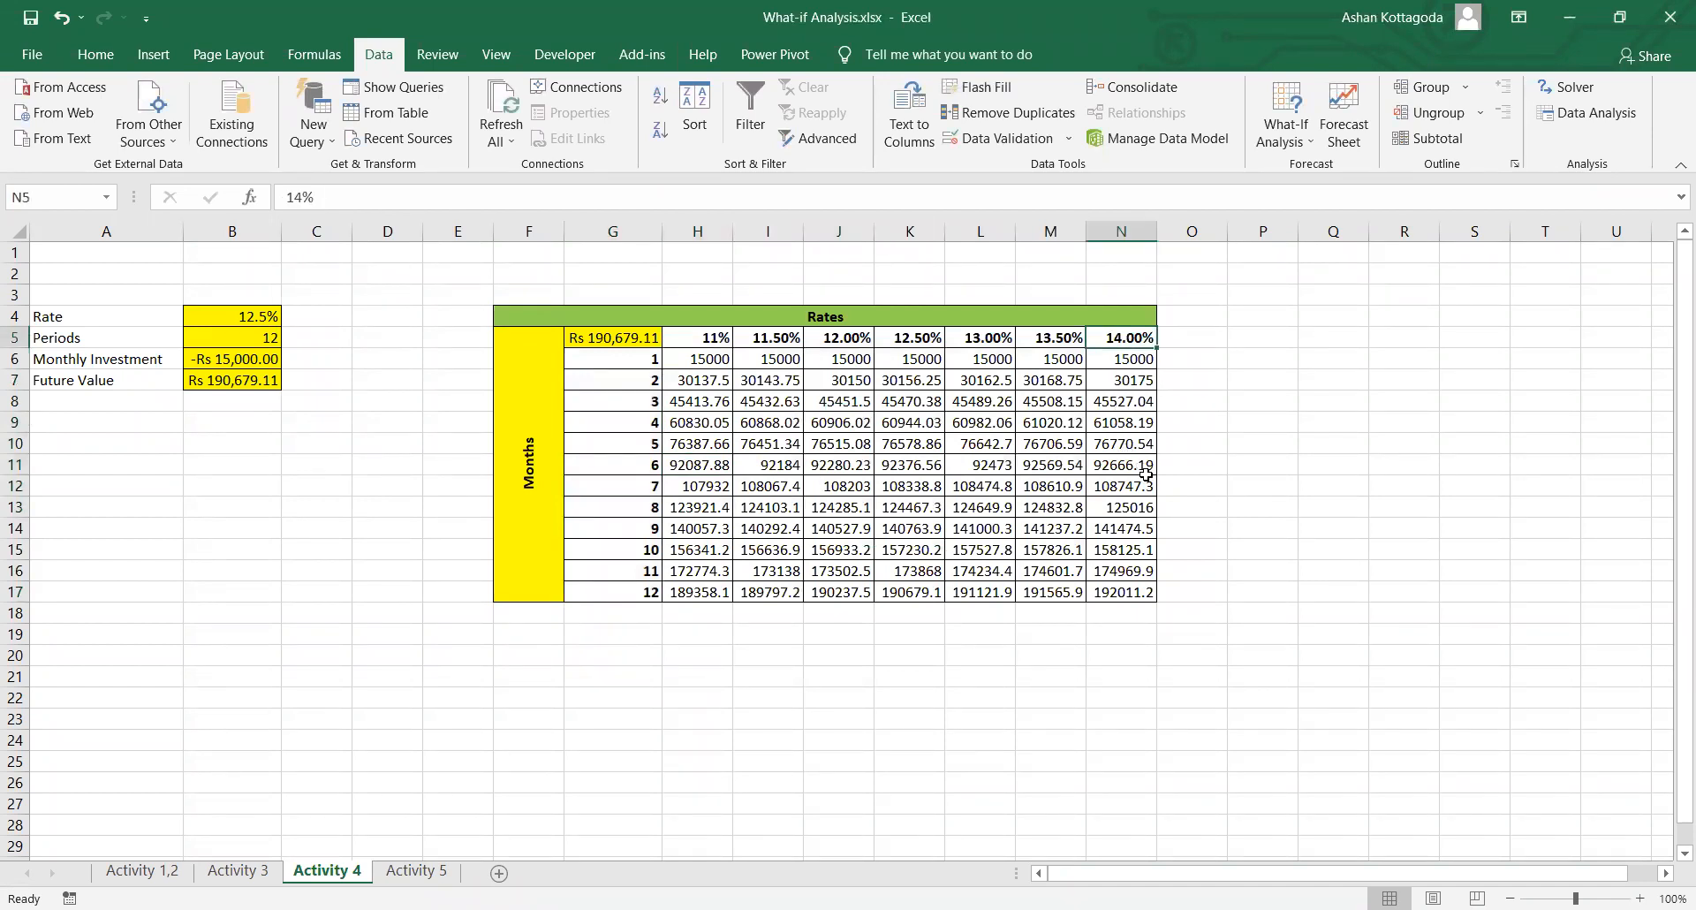
pyautogui.click(1106, 481)
pyautogui.click(1100, 459)
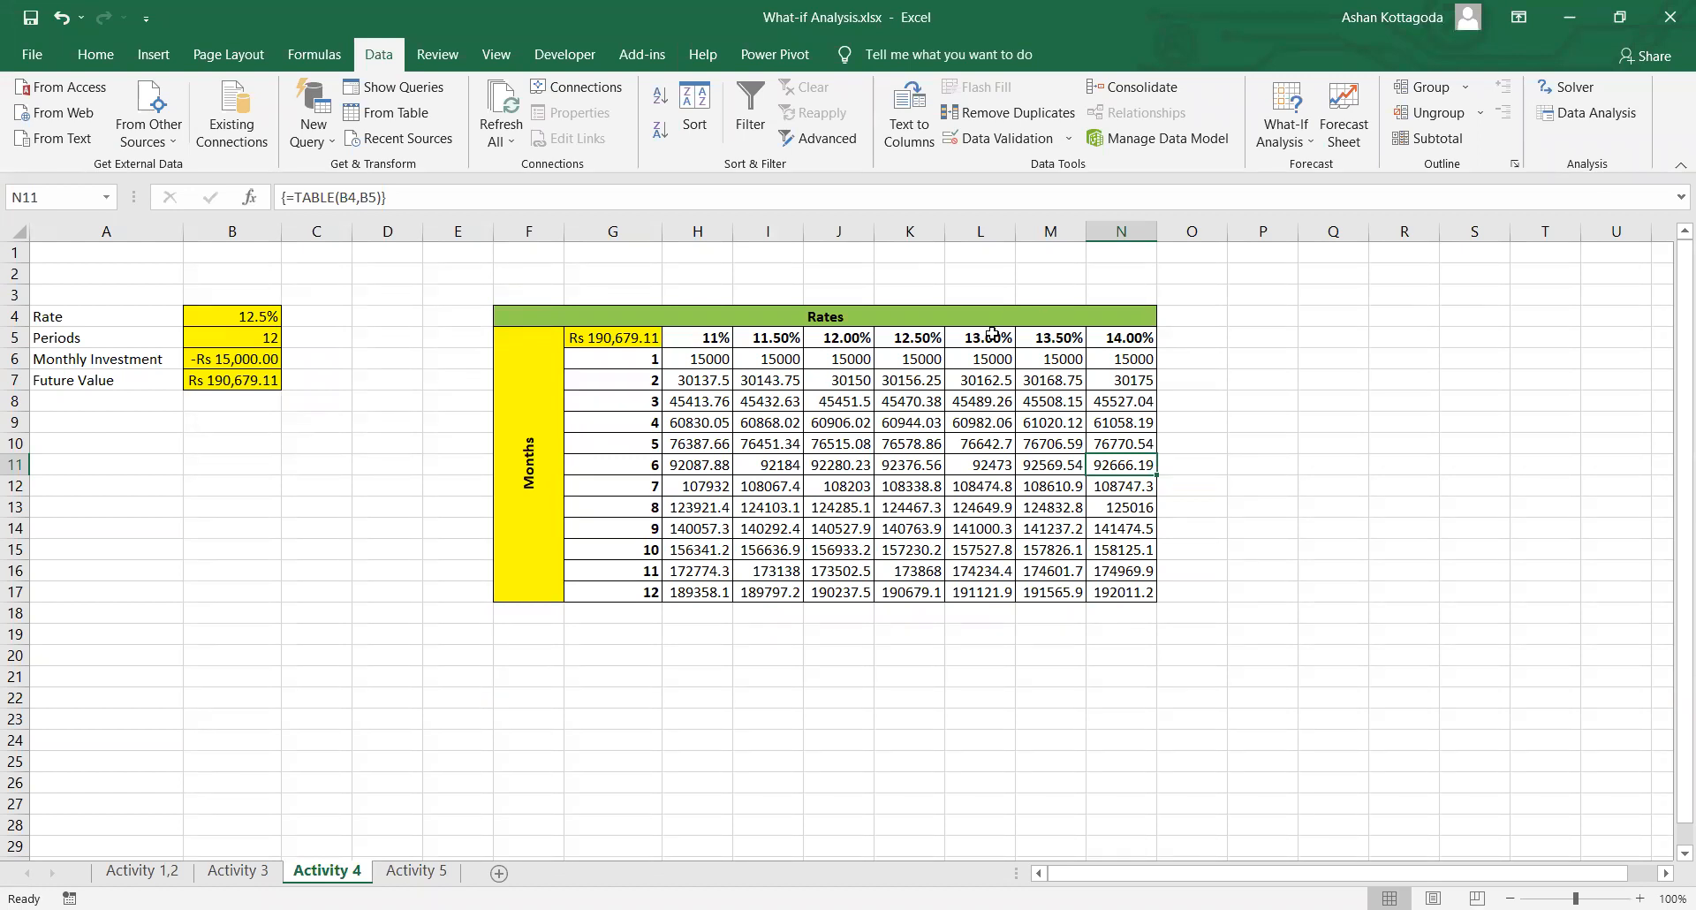
pyautogui.click(968, 419)
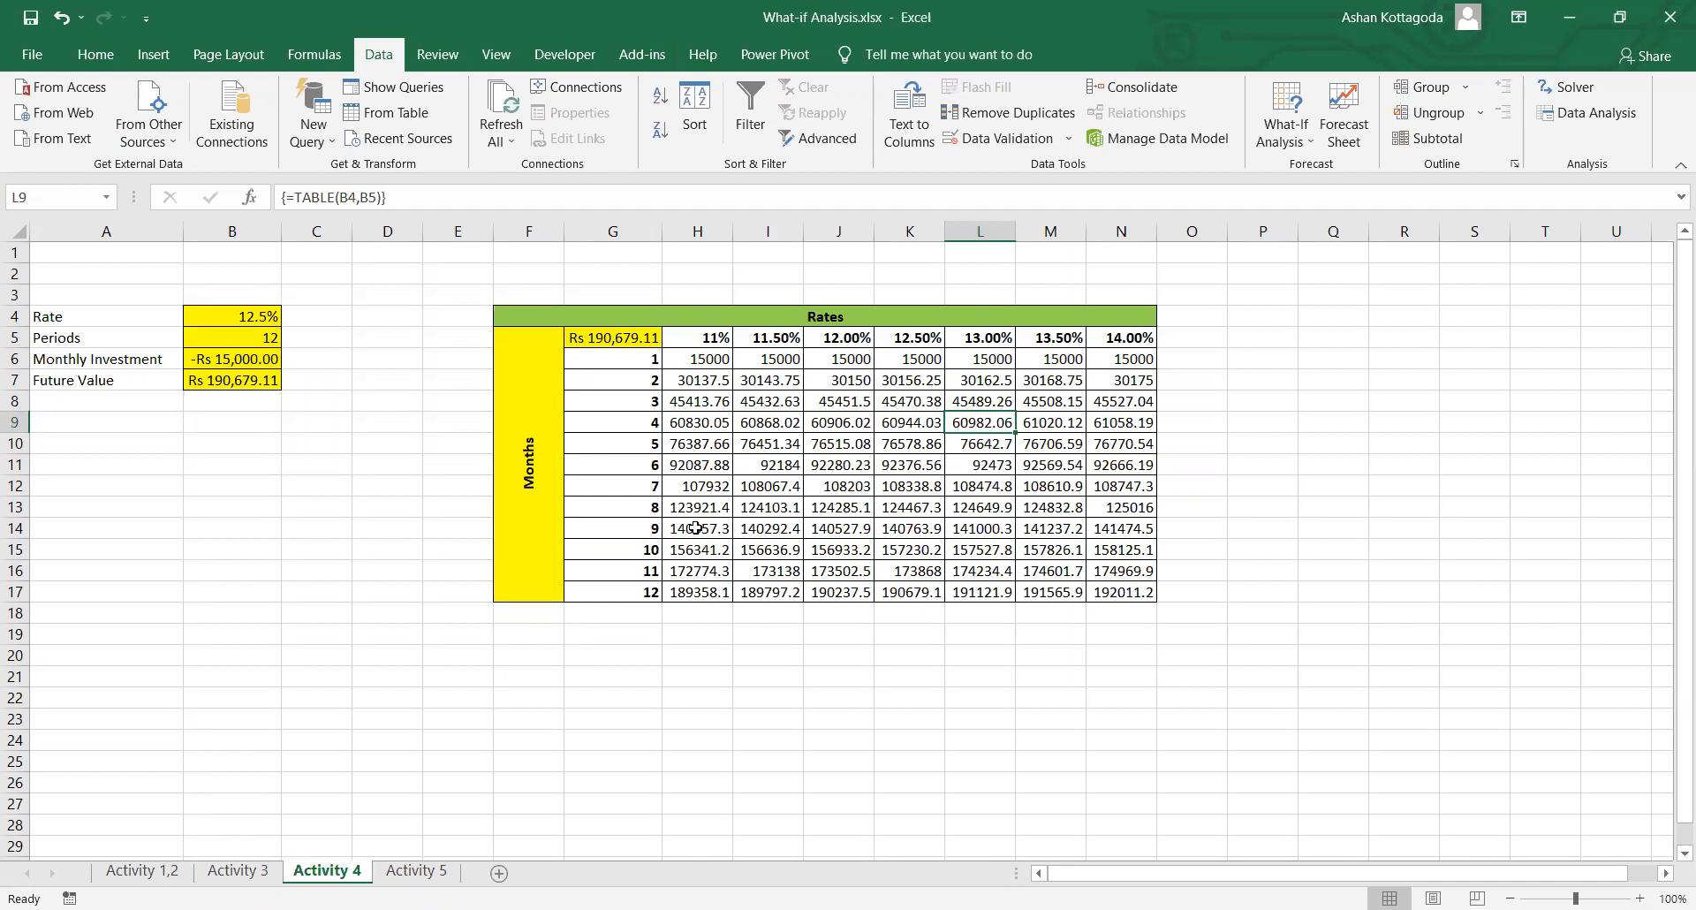
pyautogui.click(595, 340)
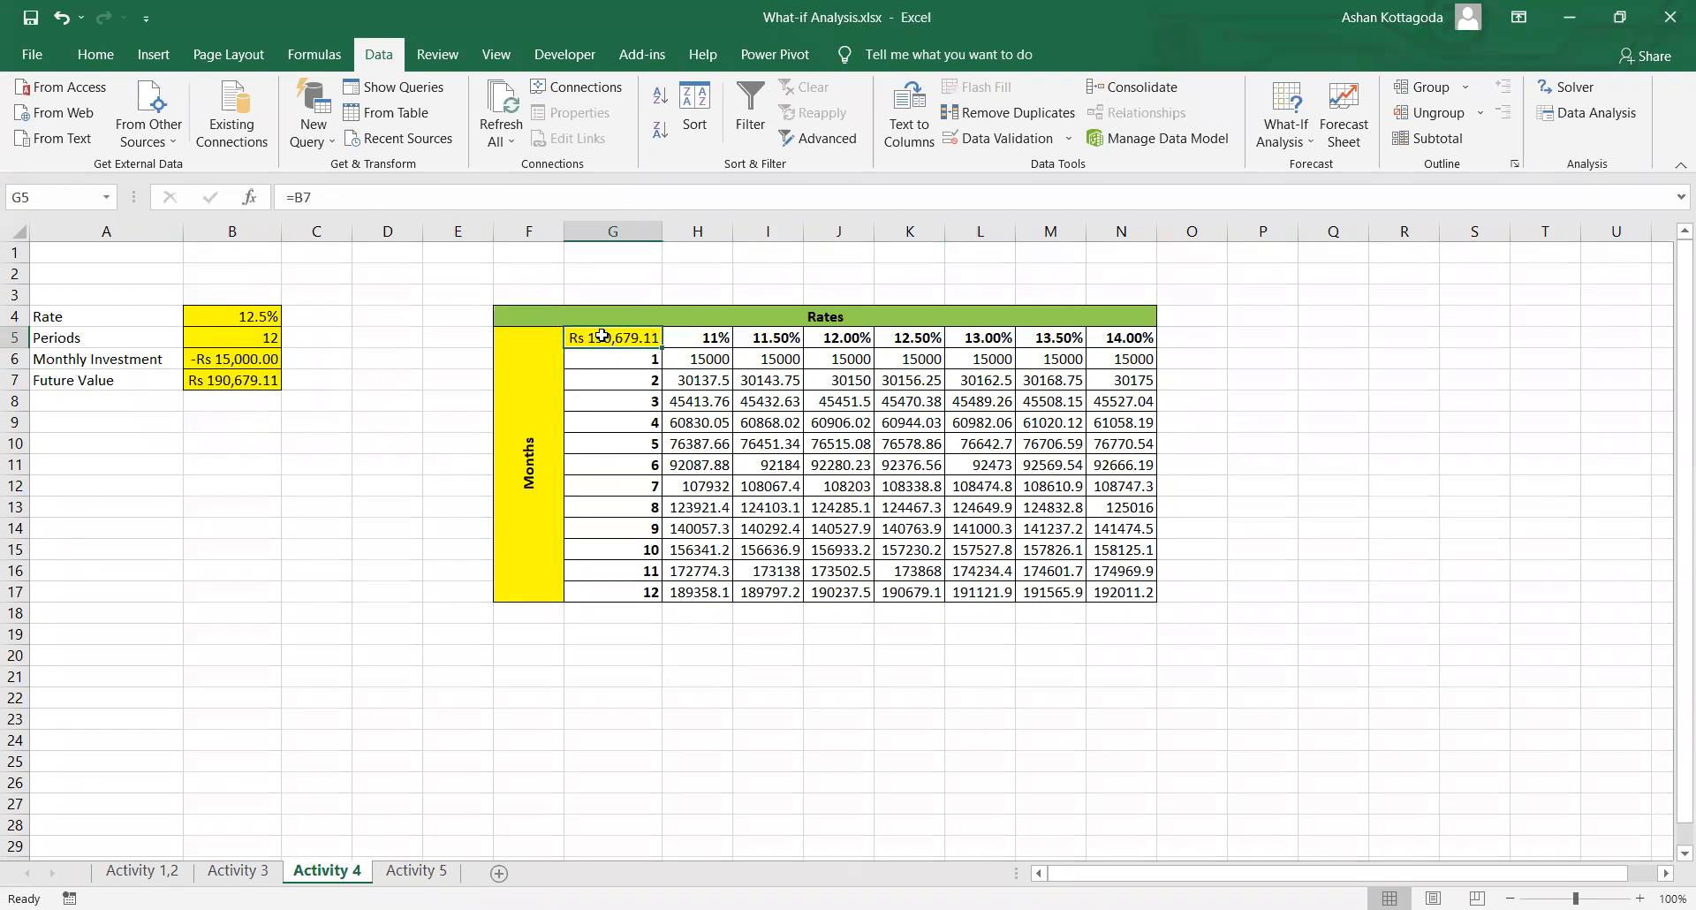
pyautogui.click(845, 635)
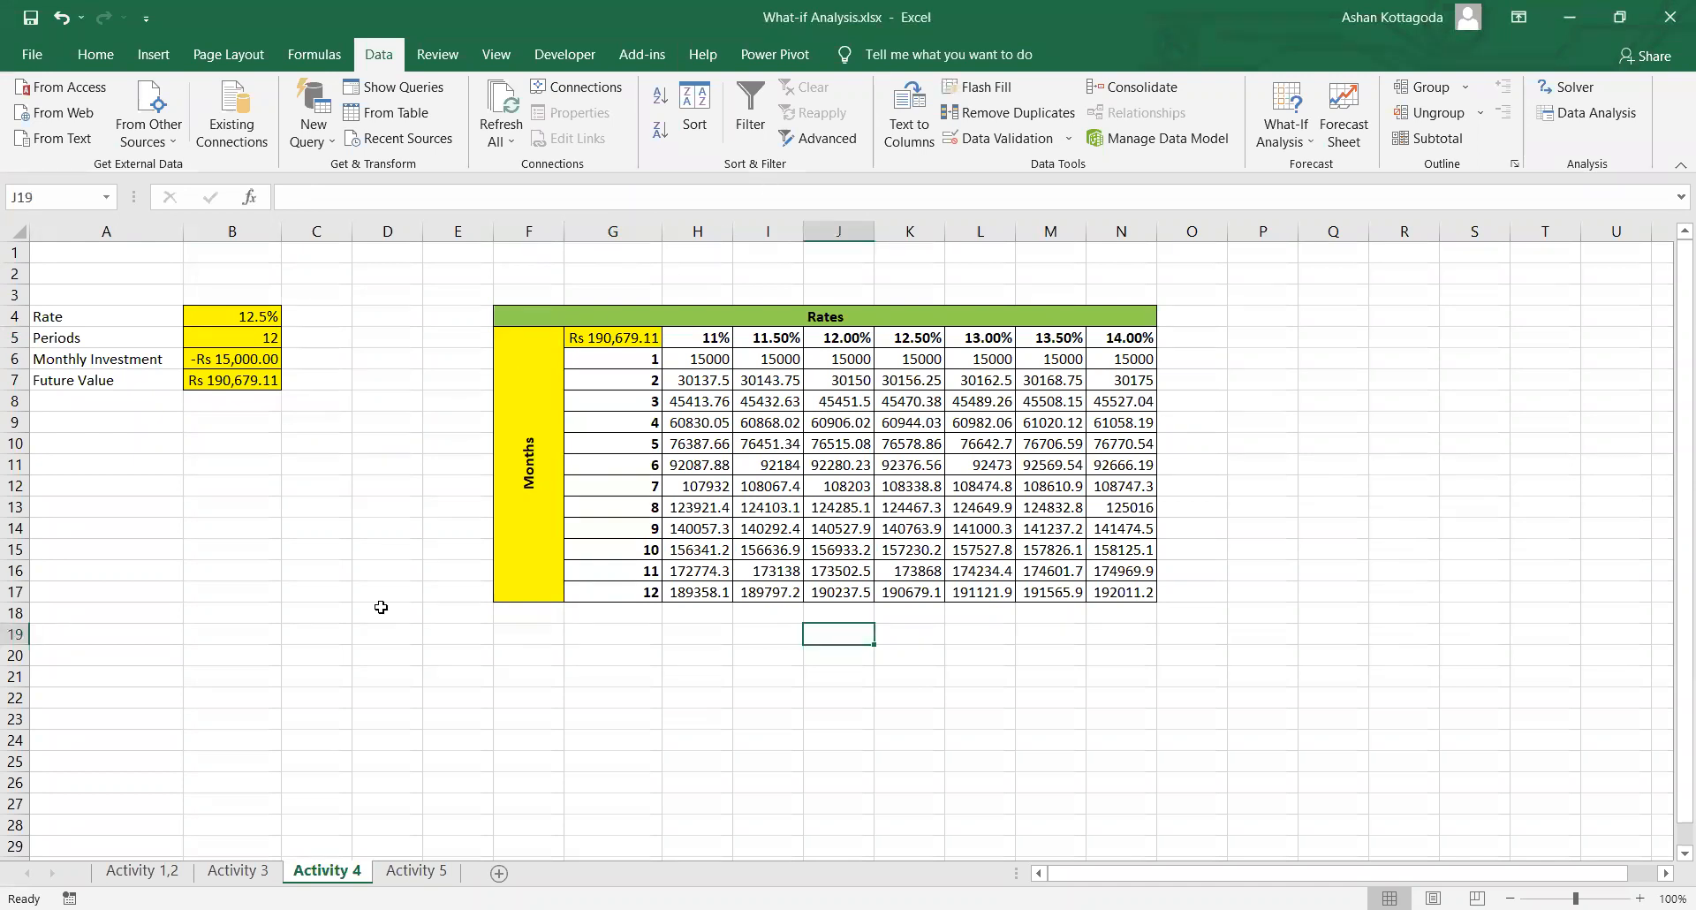
# Step: Go to the Activity 5 sheet and open the list of available Excel Add-ins from the program options
pyautogui.click(439, 872)
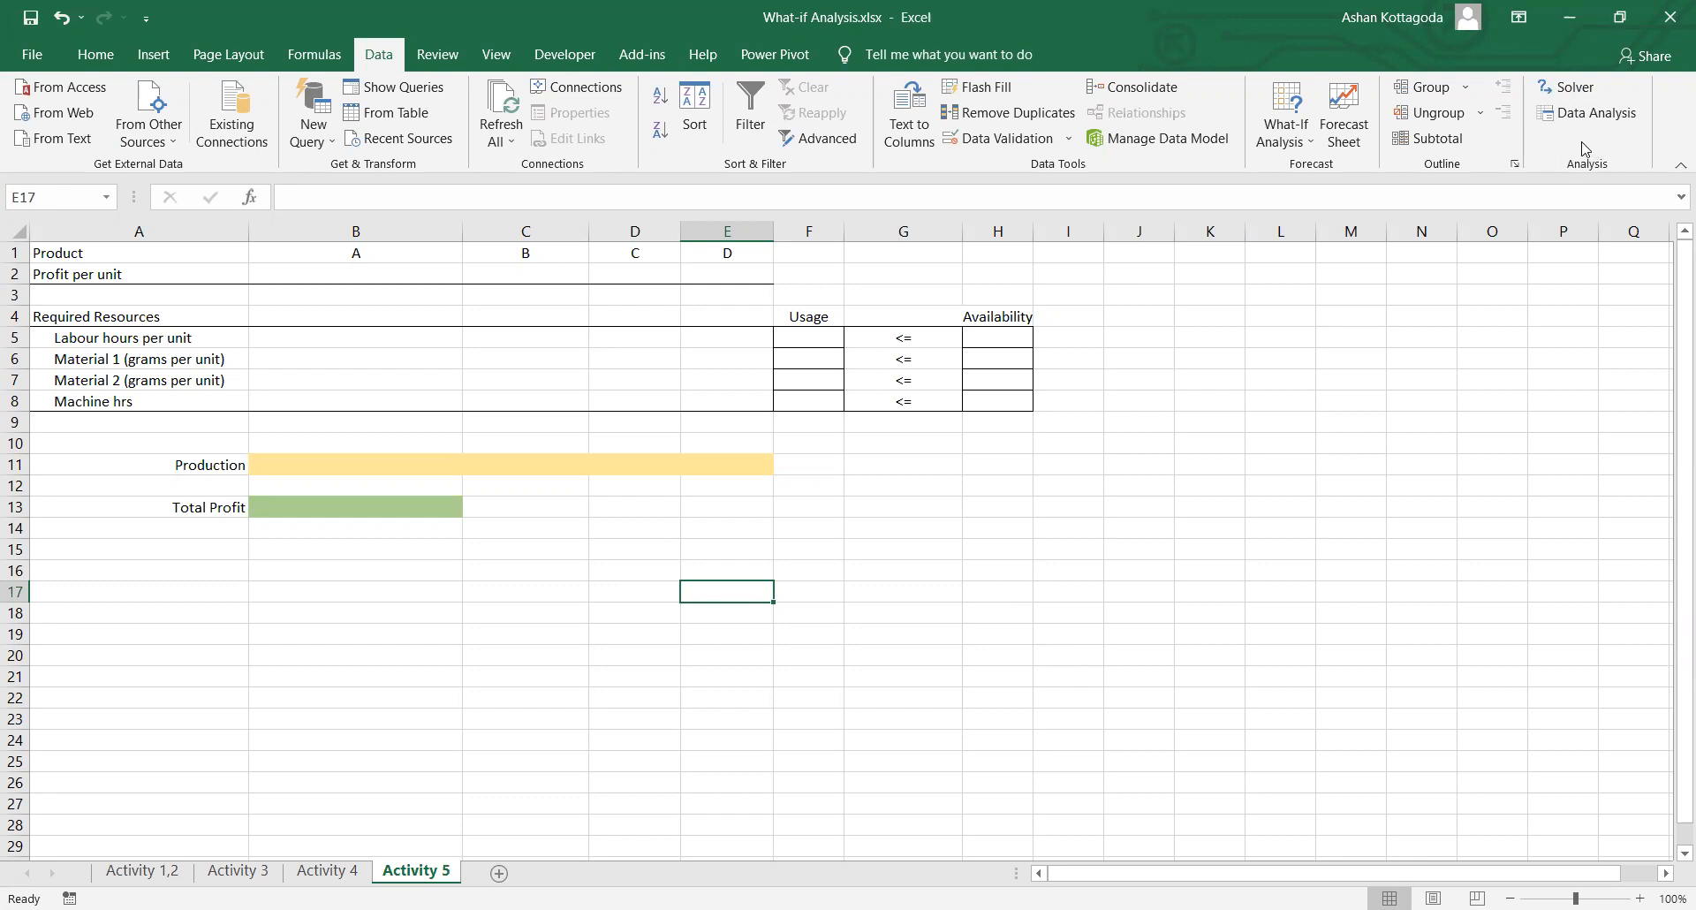
pyautogui.click(47, 66)
pyautogui.click(40, 62)
pyautogui.click(35, 59)
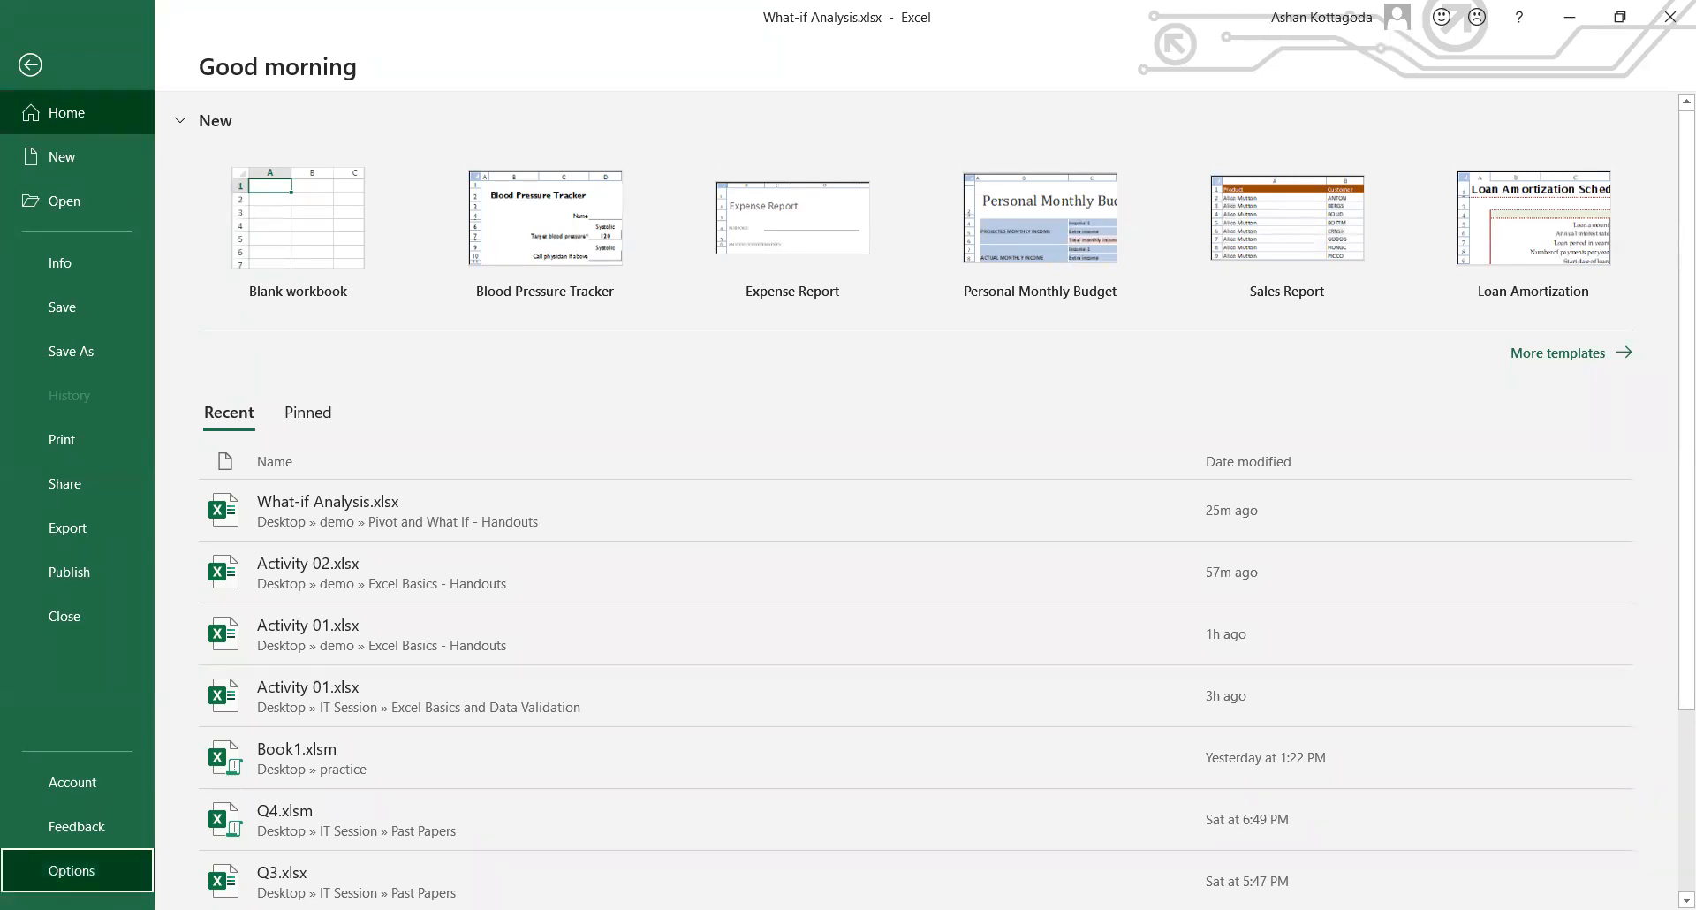
pyautogui.press('Escape')
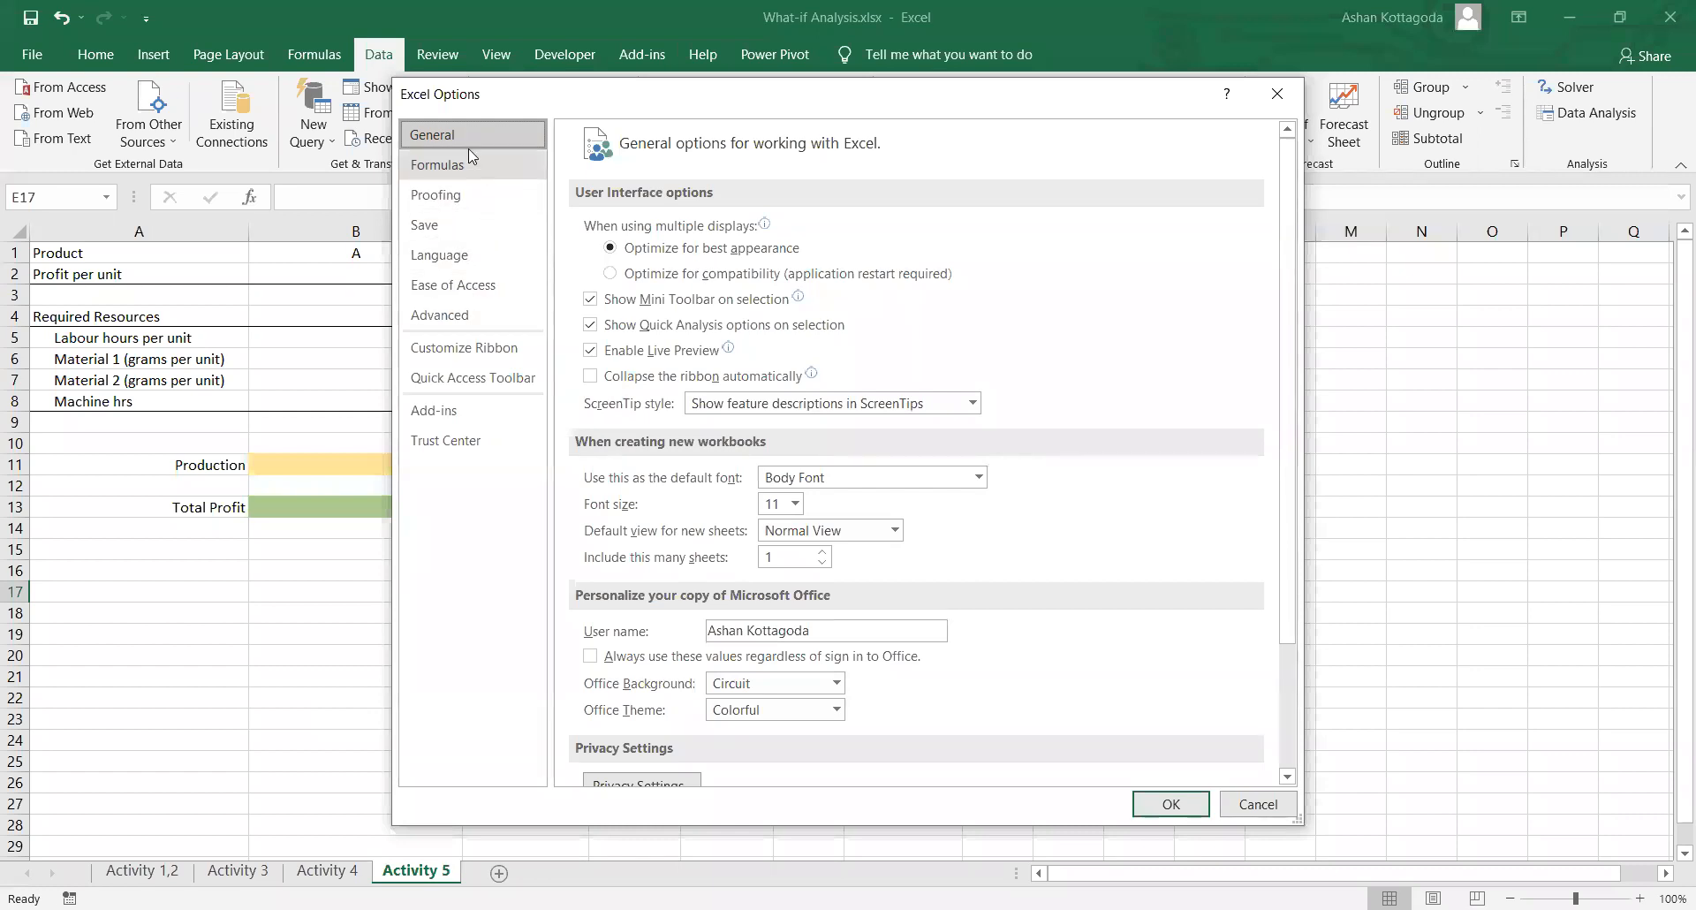
pyautogui.click(452, 415)
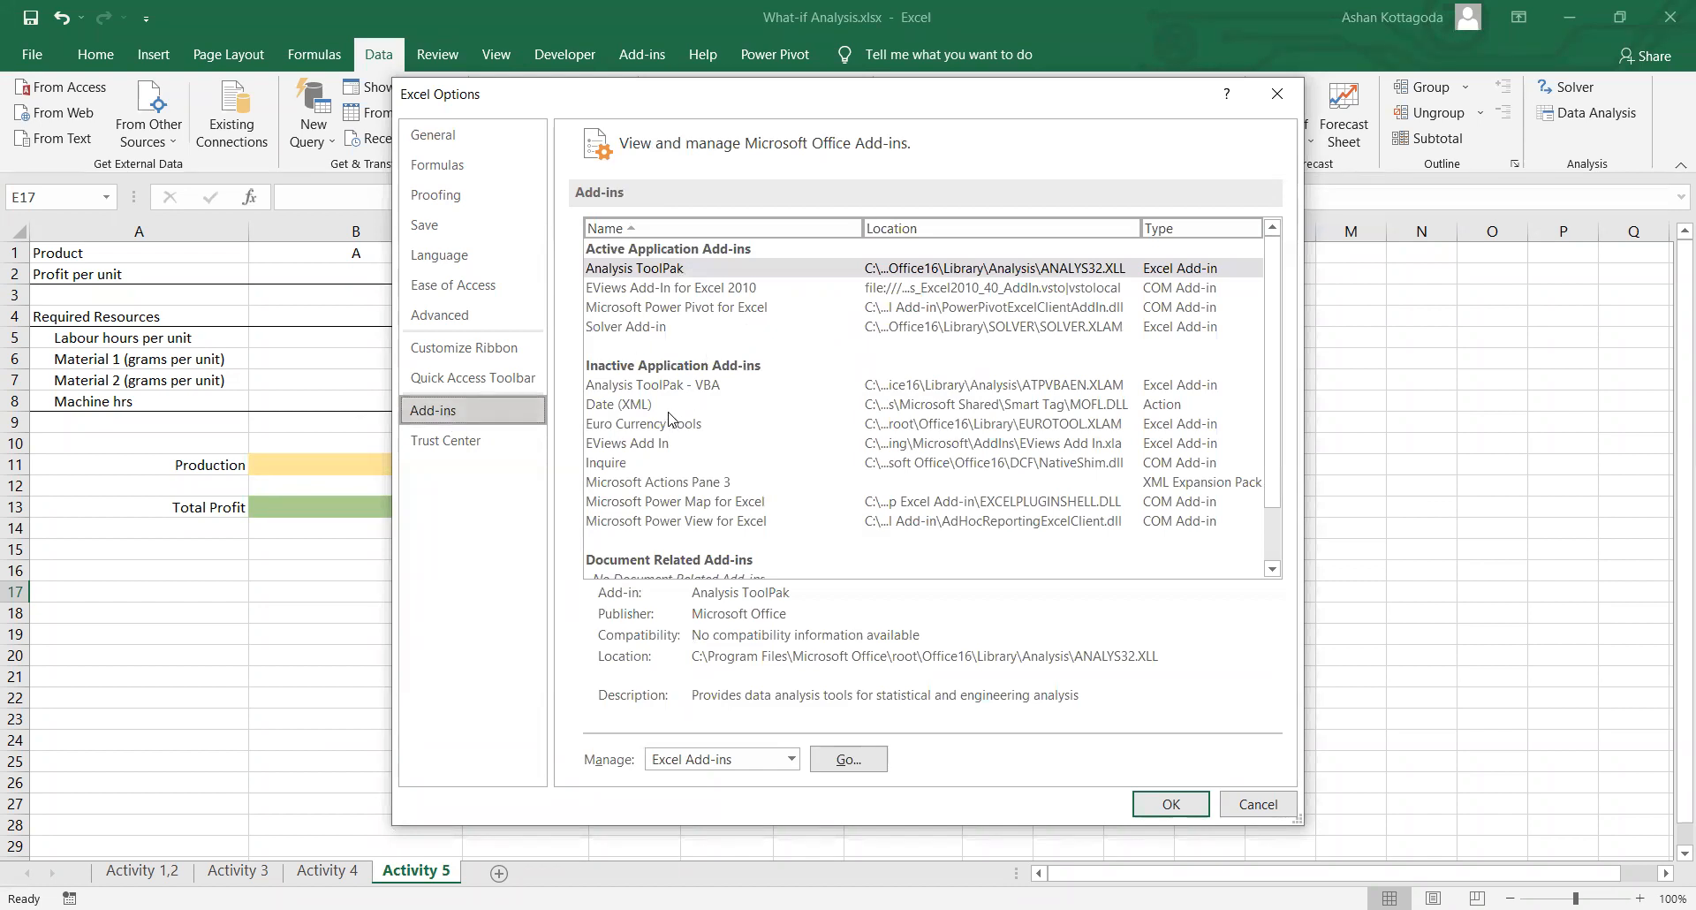
pyautogui.scroll(-2, 1170, 448)
pyautogui.scroll(2, 1197, 468)
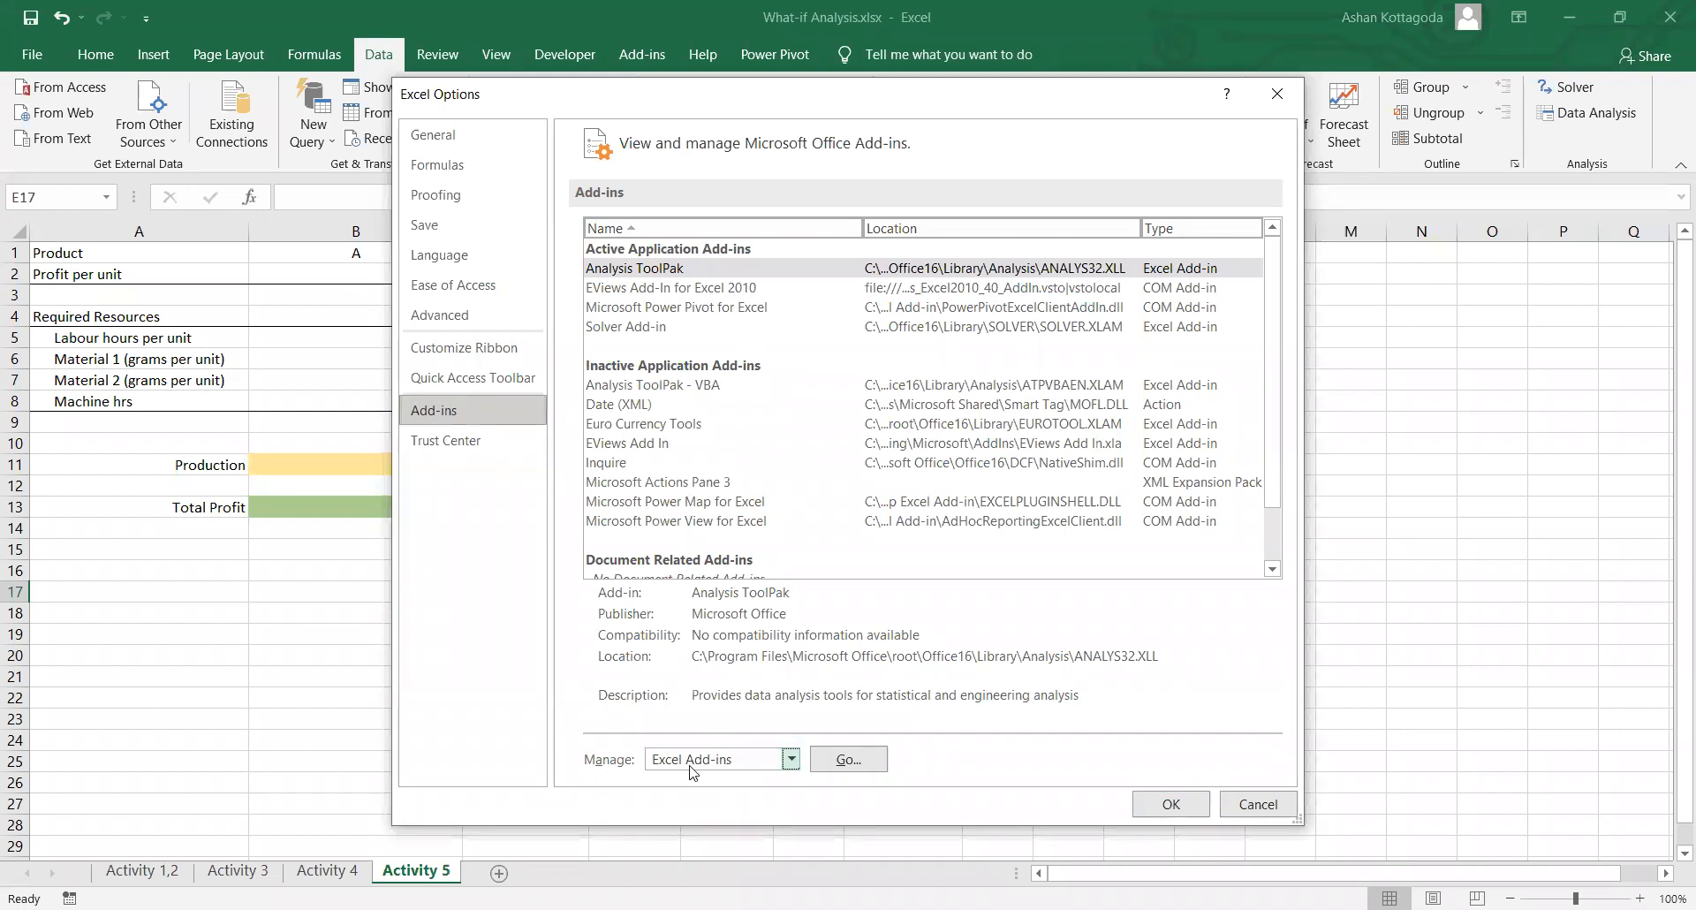
pyautogui.click(849, 771)
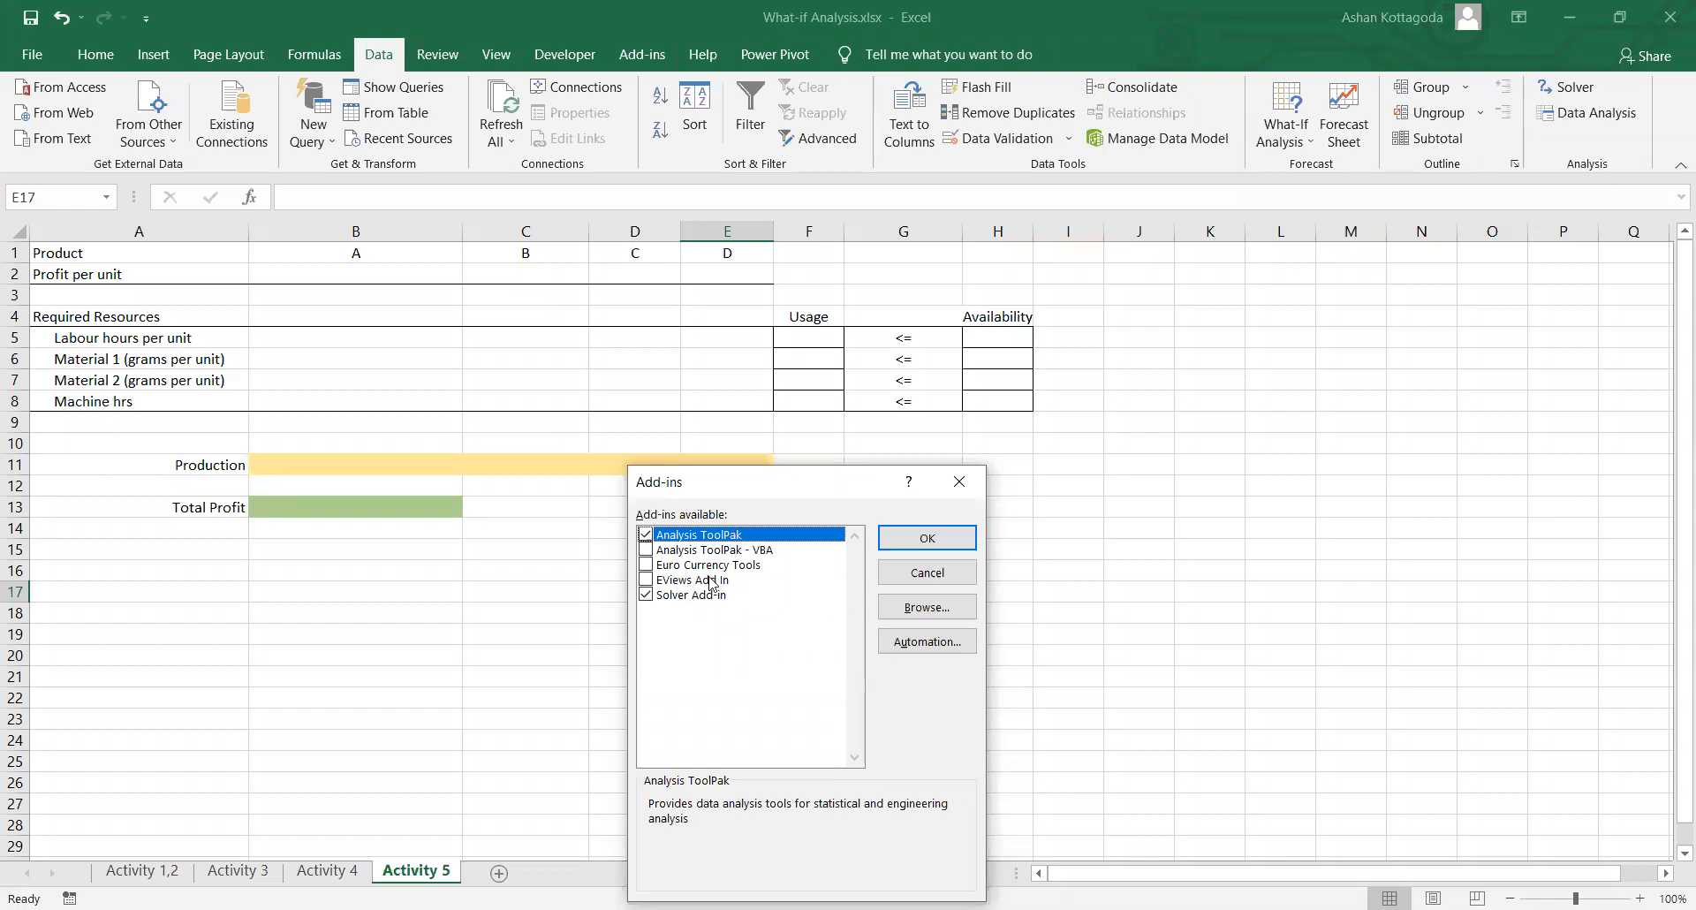
# Step: Keep the Analysis ToolPak and Solver Add-in enabled and confirm the add-in selection
pyautogui.click(684, 594)
pyautogui.click(681, 581)
pyautogui.click(684, 600)
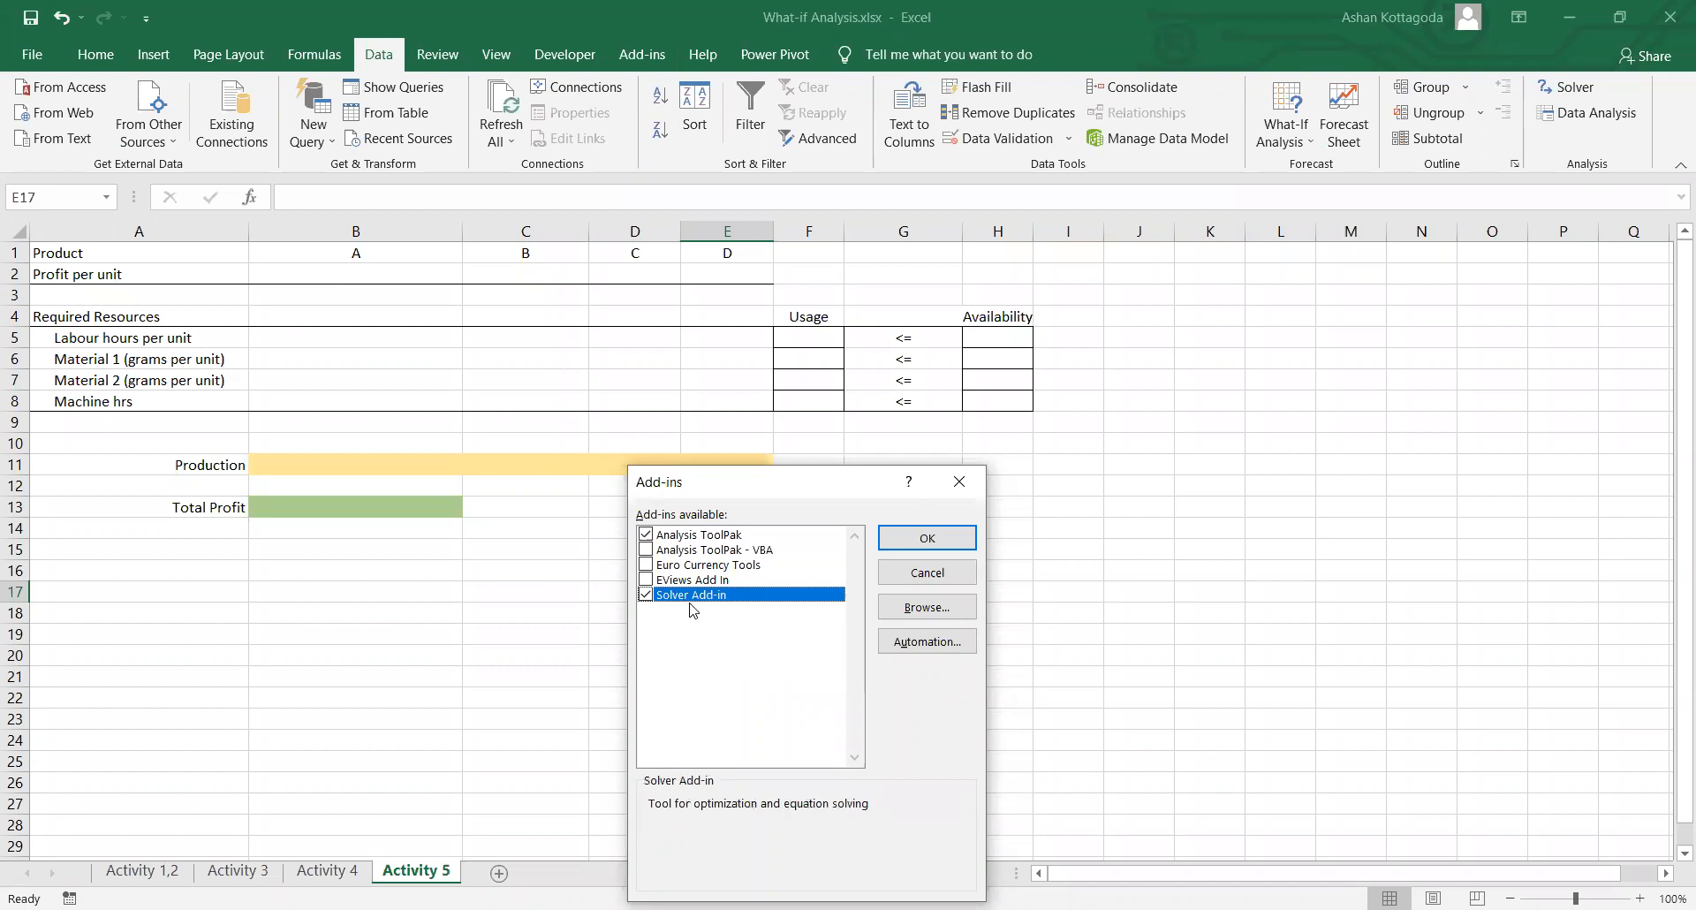
pyautogui.click(673, 536)
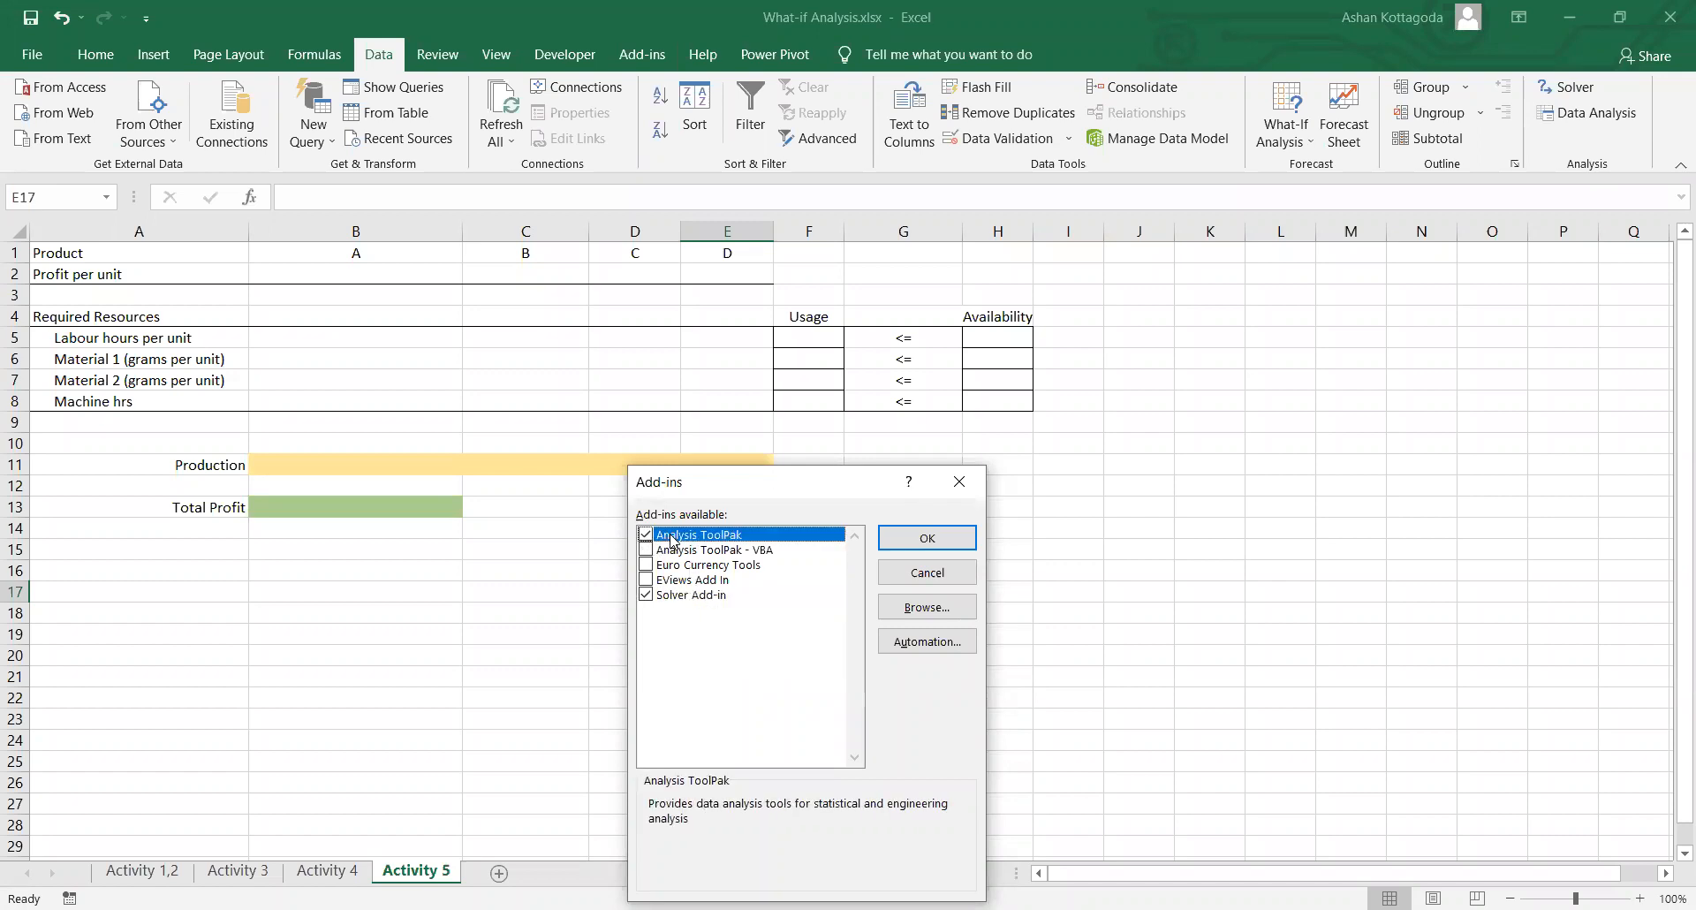
pyautogui.click(666, 597)
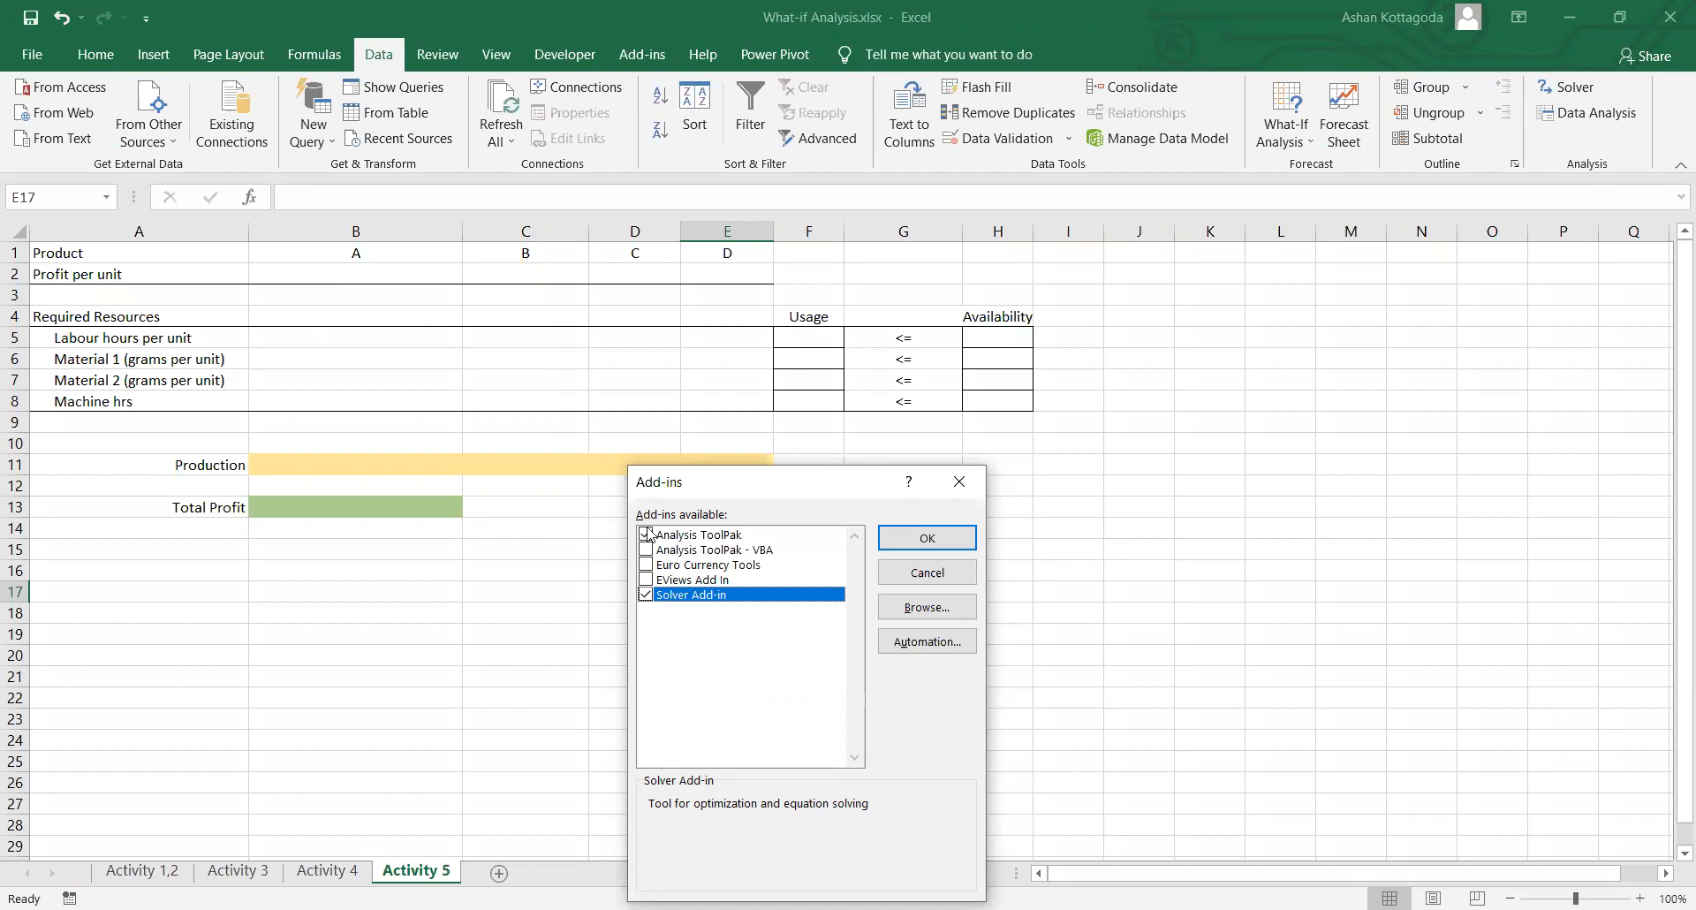
pyautogui.click(924, 539)
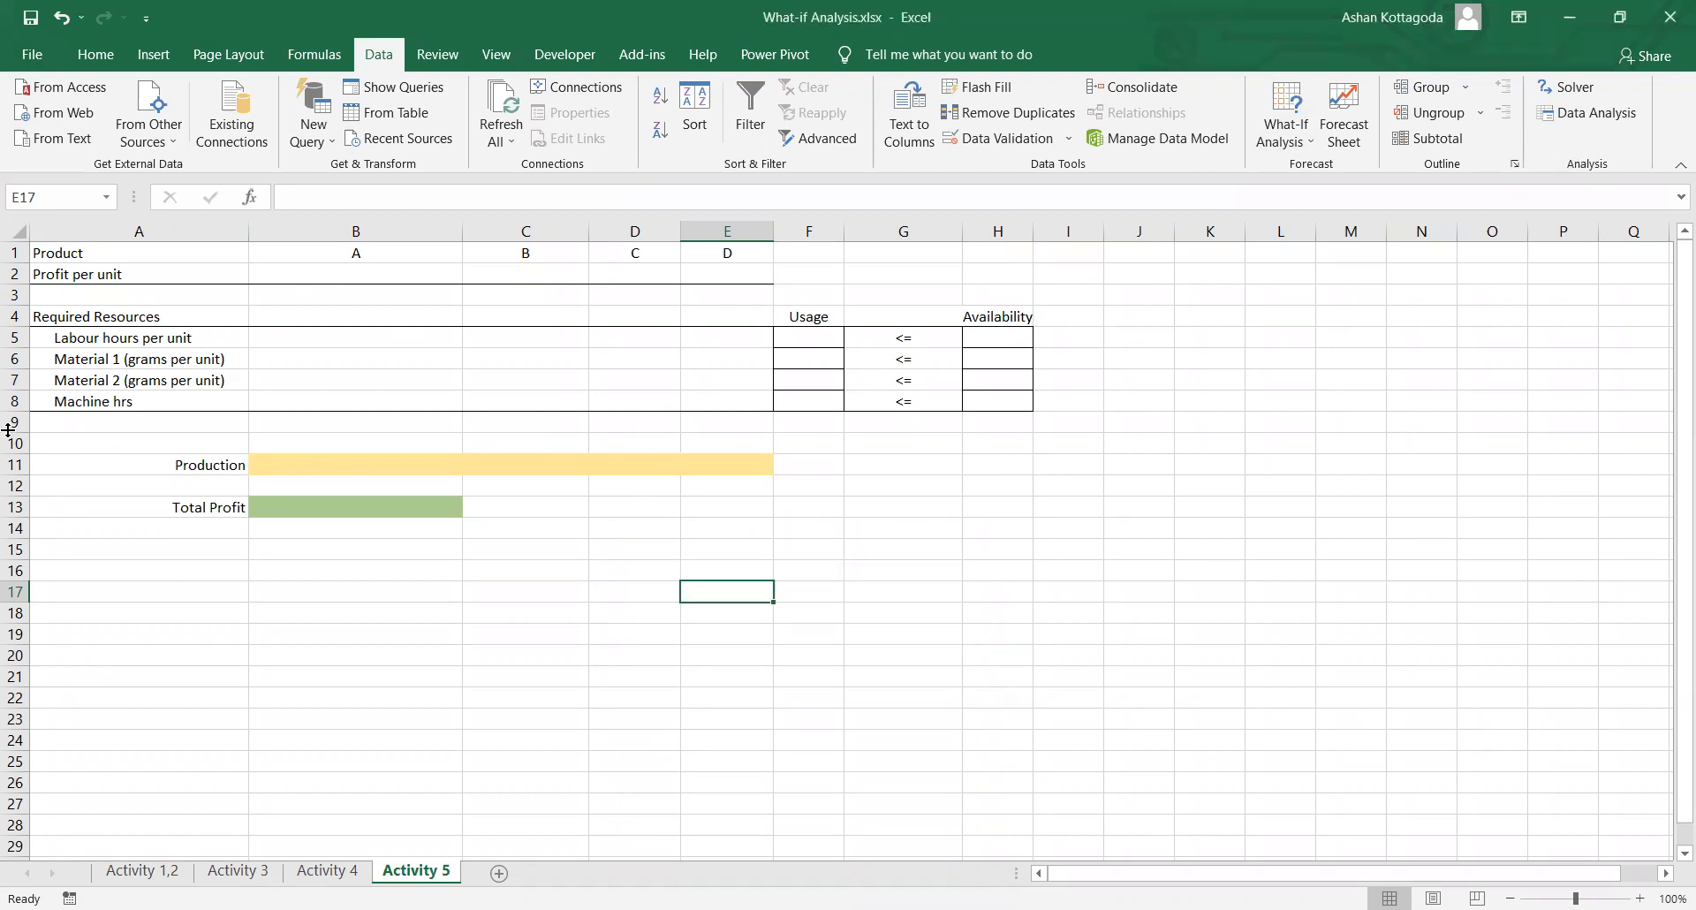
# Step: Reopen the Excel Add-ins list, check the Solver Add-in entry and accept the selection again
pyautogui.click(26, 53)
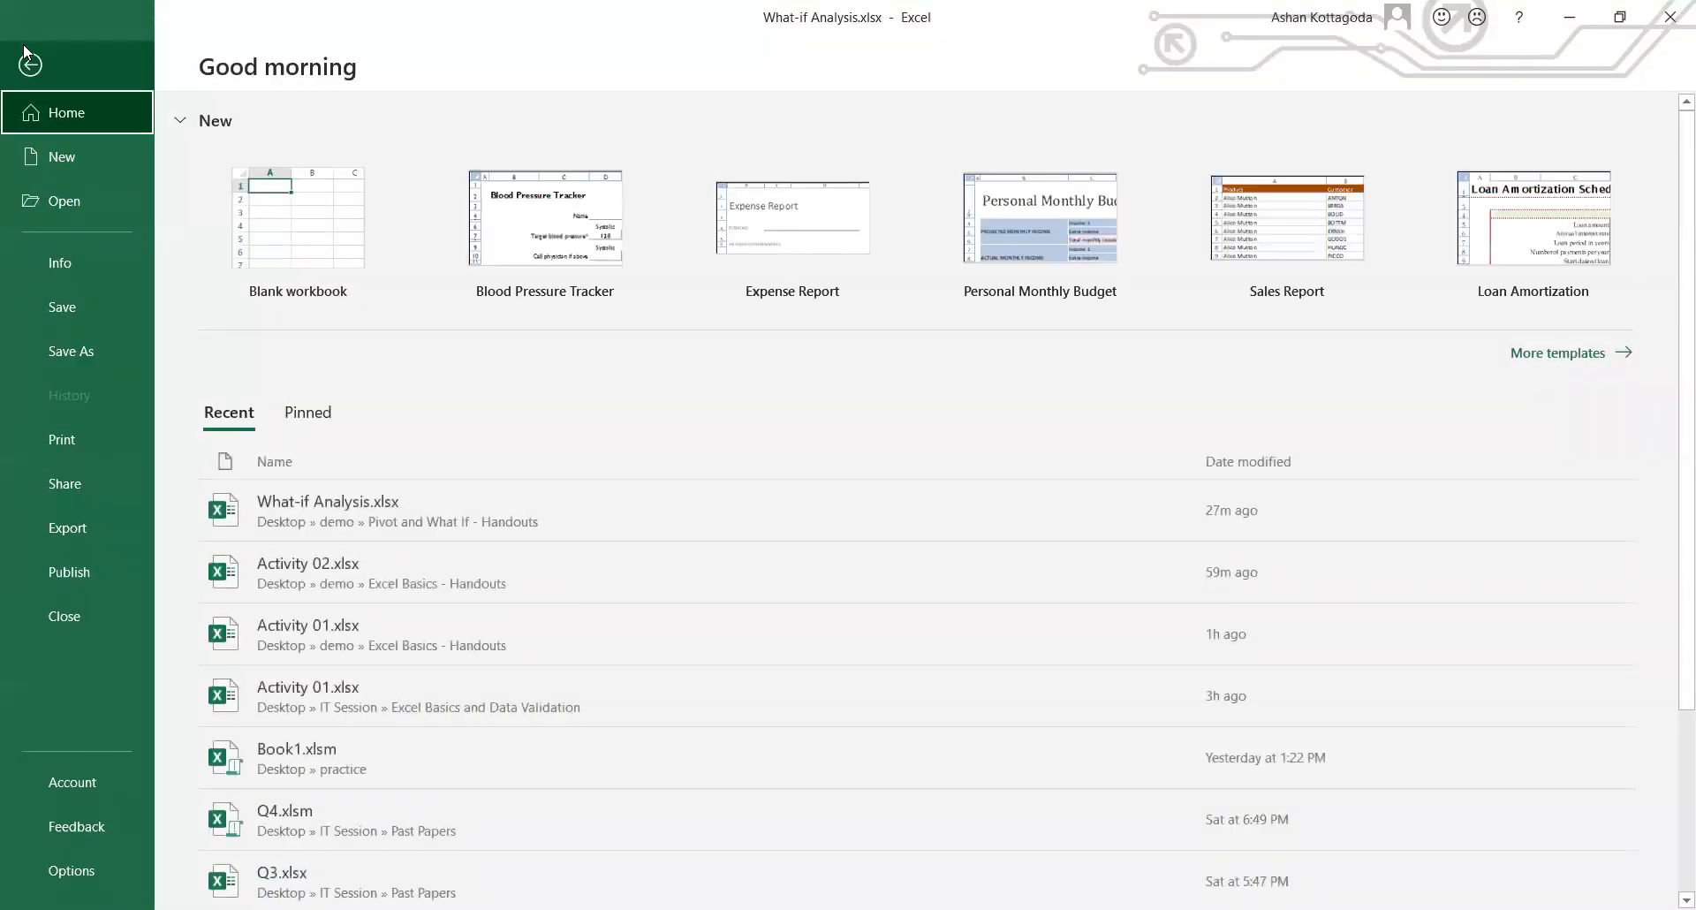
pyautogui.click(141, 872)
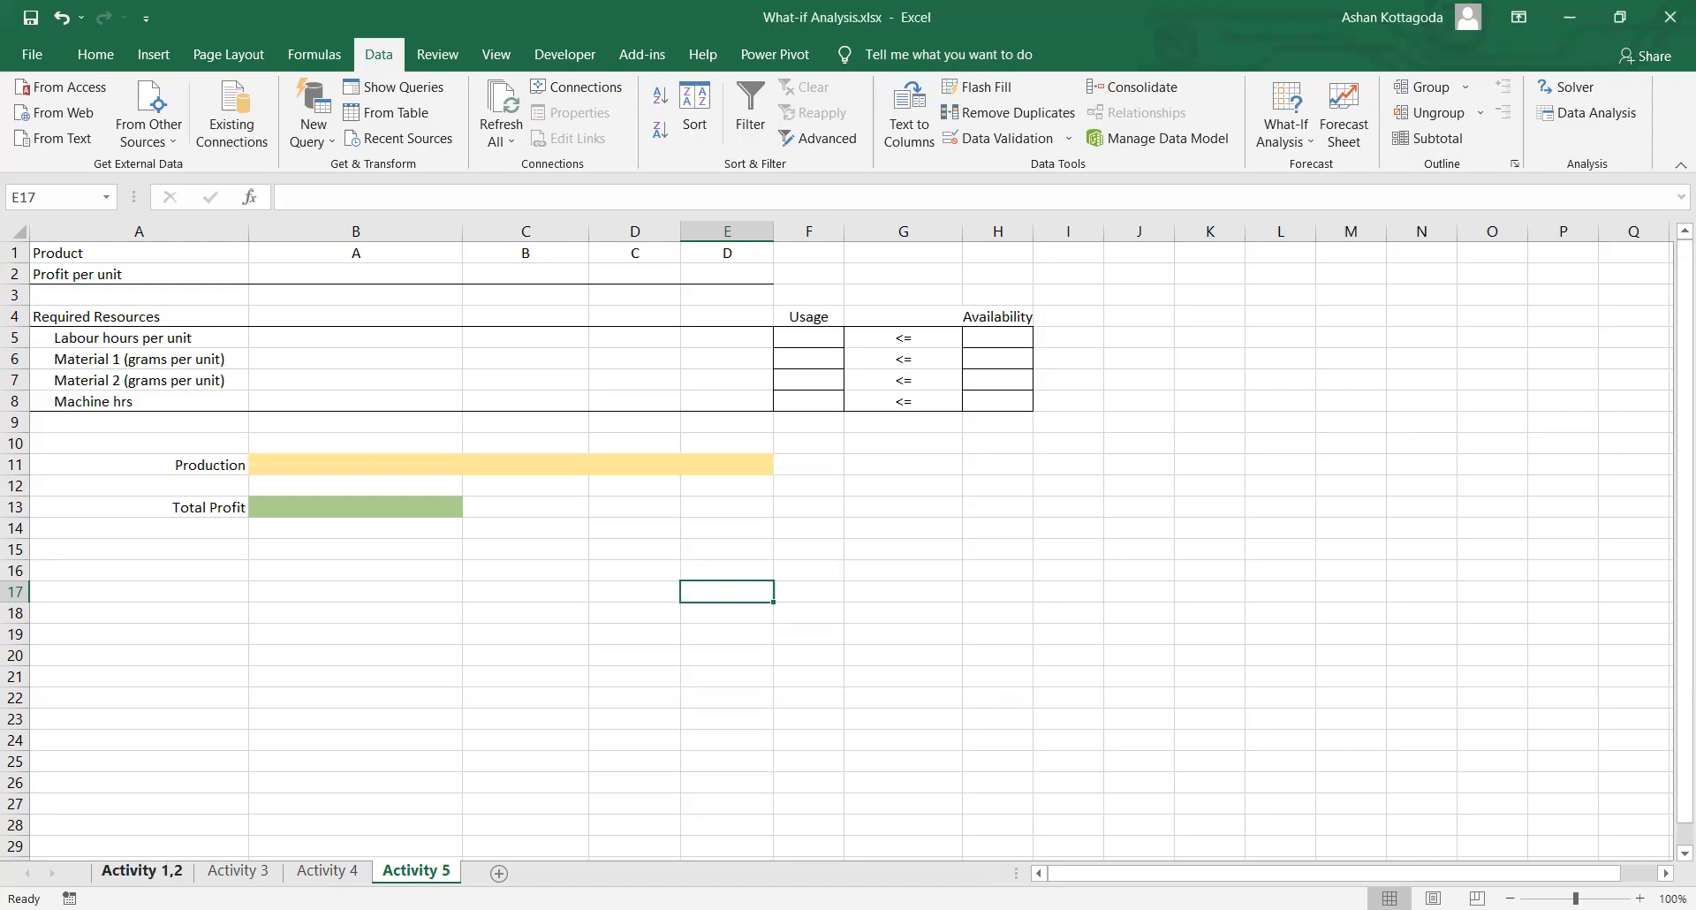
pyautogui.click(449, 413)
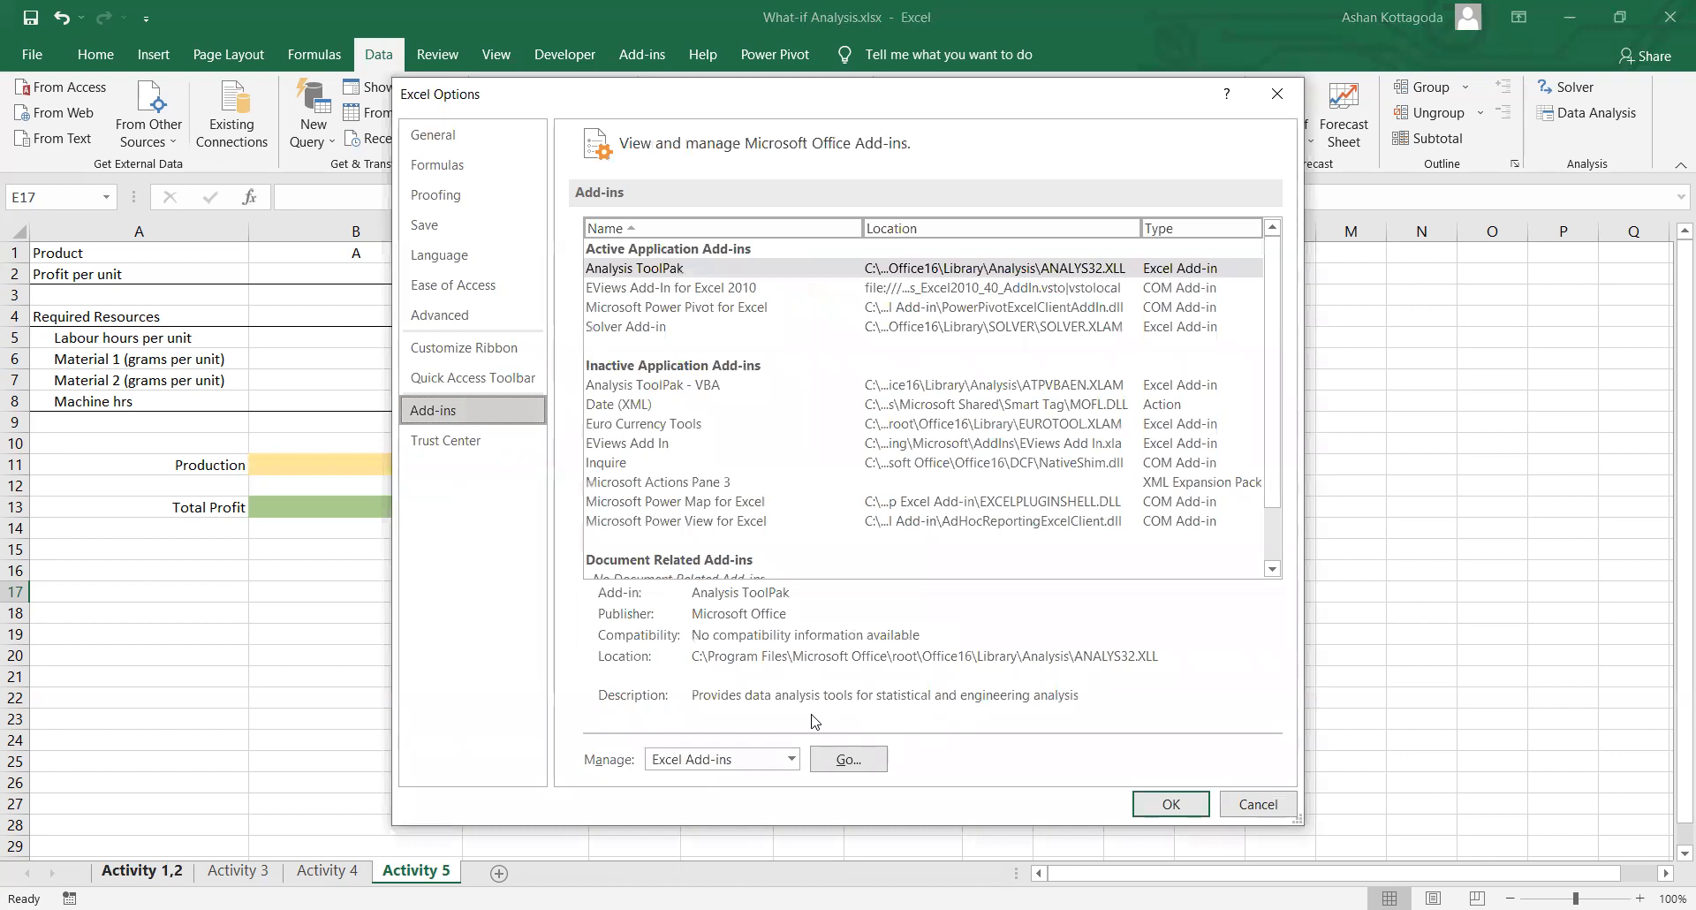
pyautogui.click(831, 768)
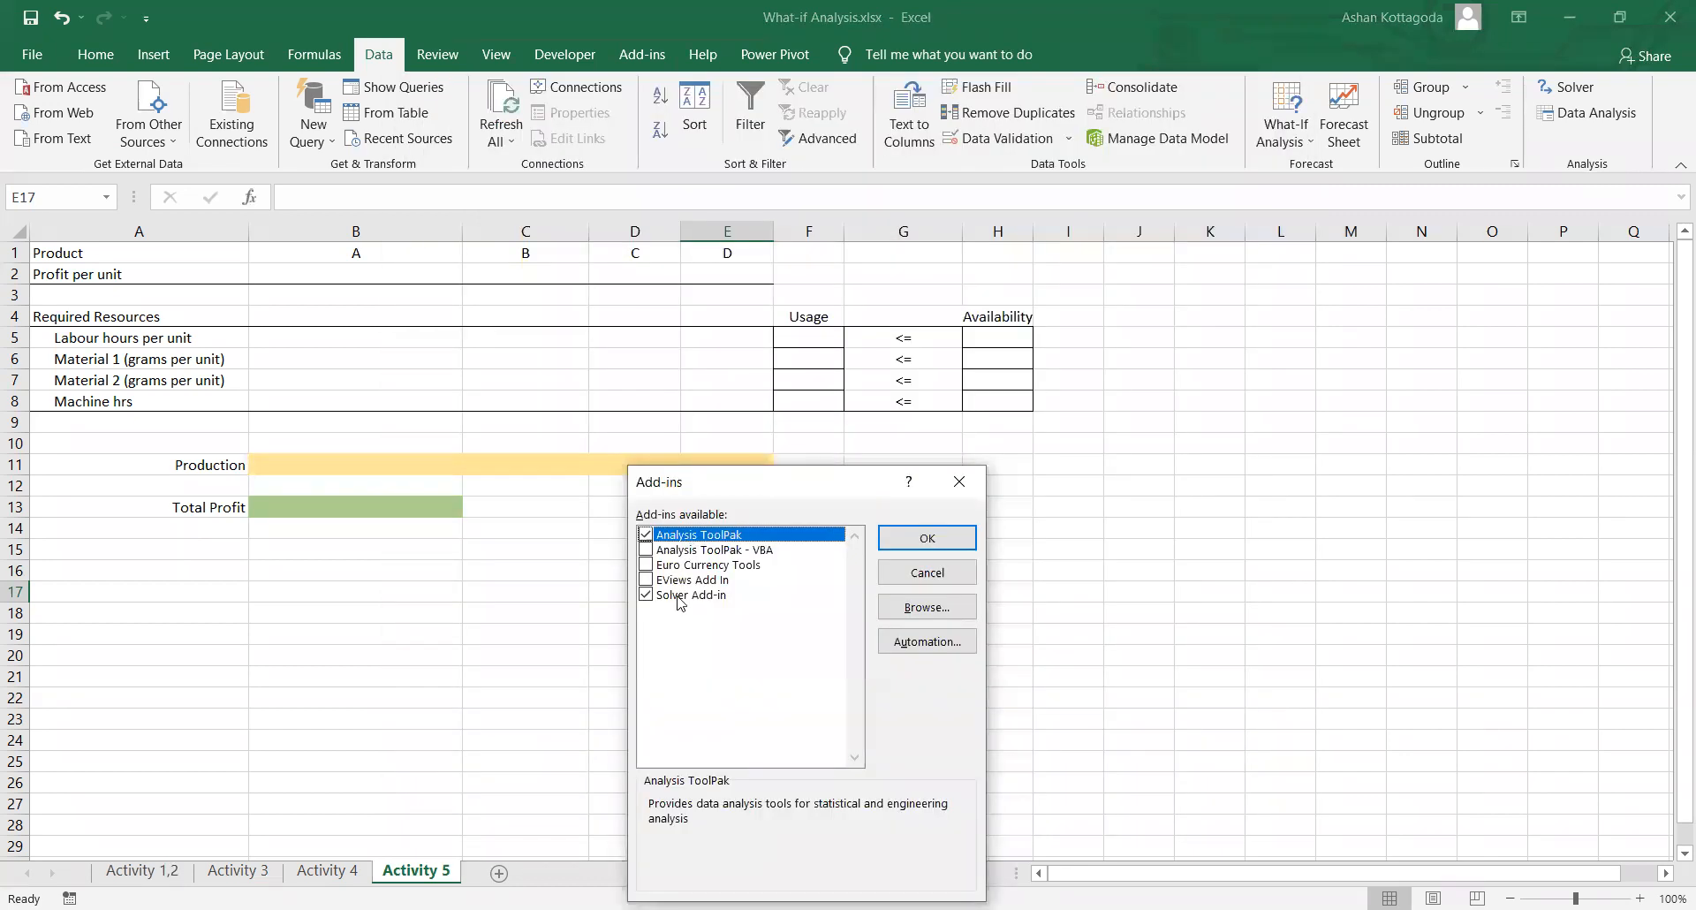
pyautogui.click(679, 600)
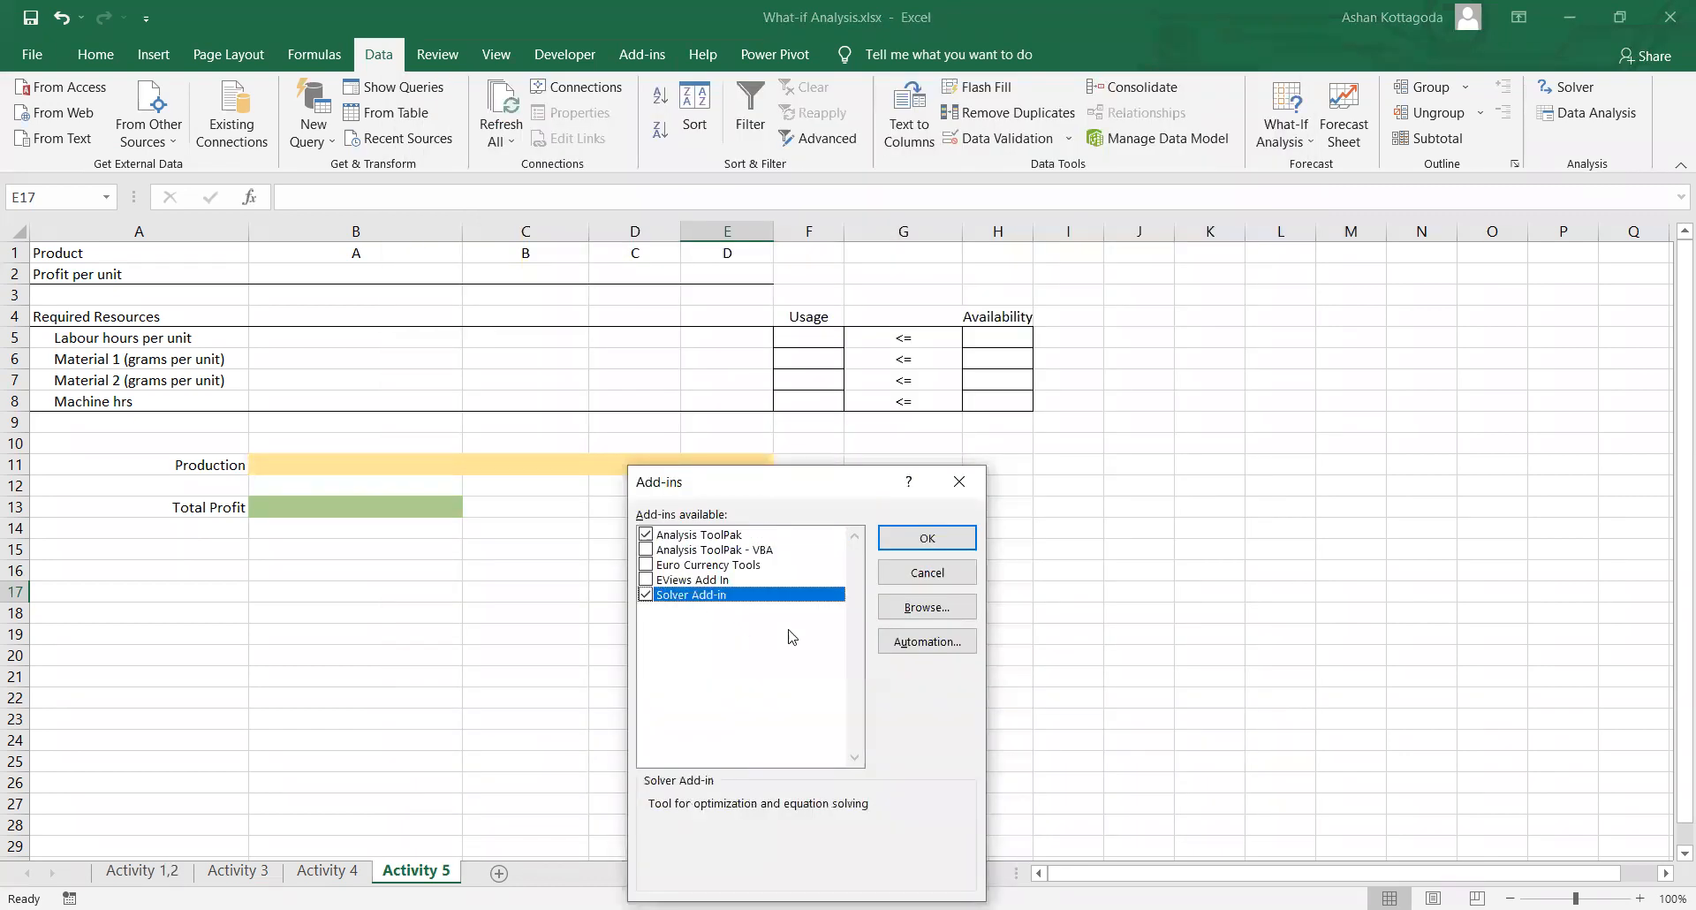
pyautogui.click(927, 539)
# Step: View the list of available Data Analysis tools, then close it without running any
pyautogui.click(737, 510)
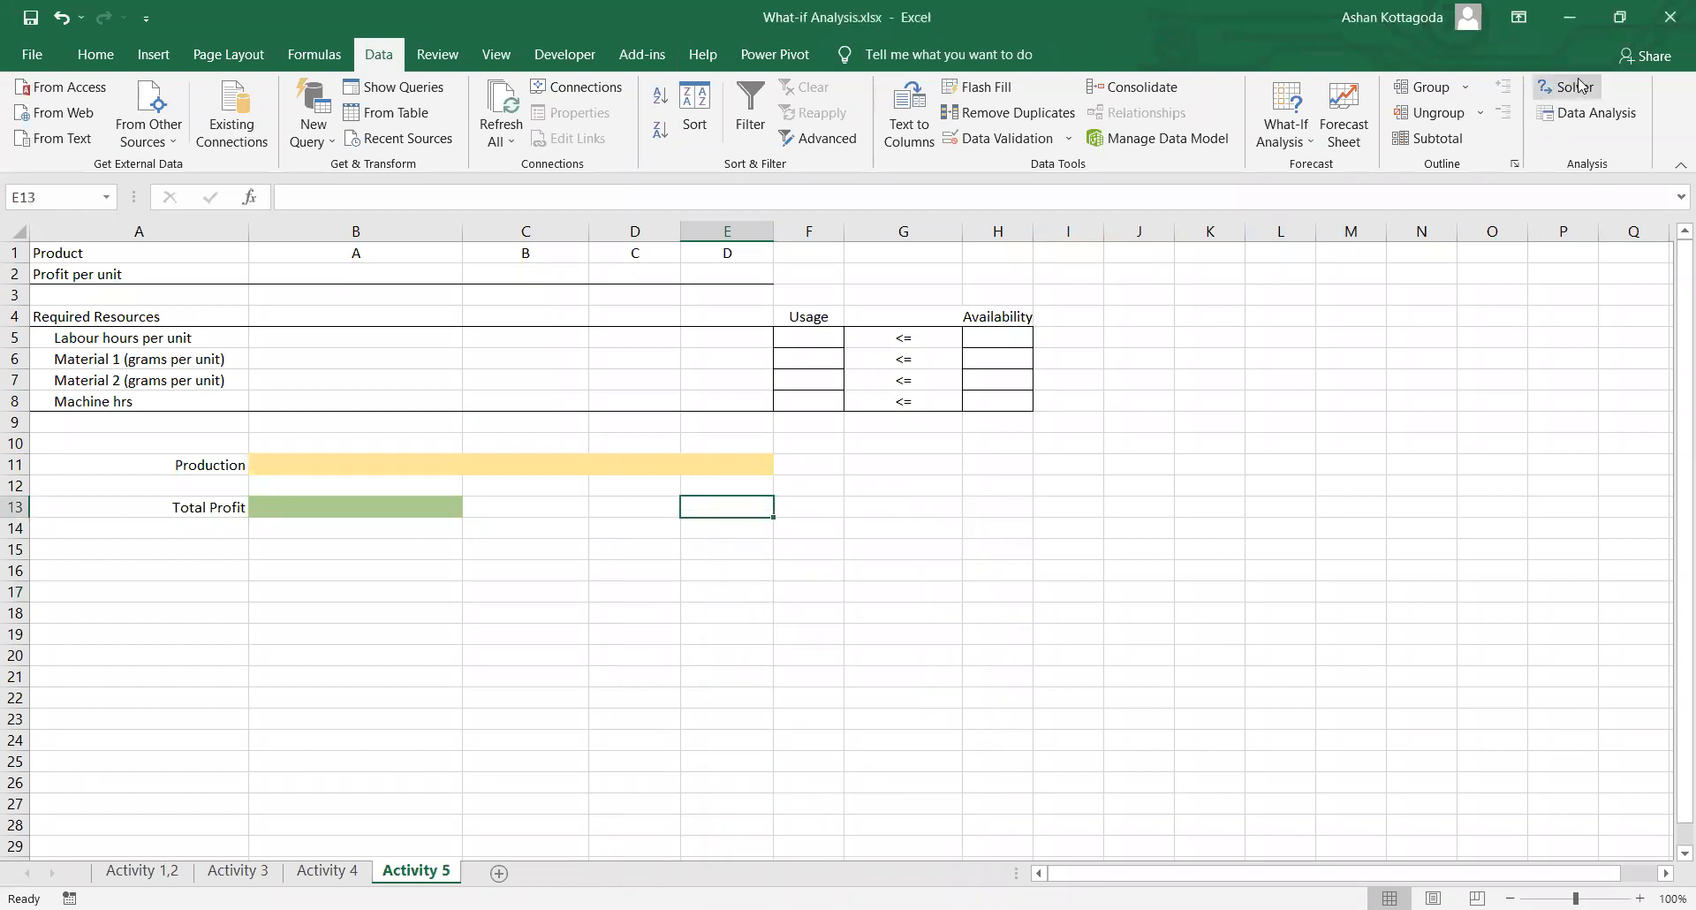
pyautogui.click(990, 469)
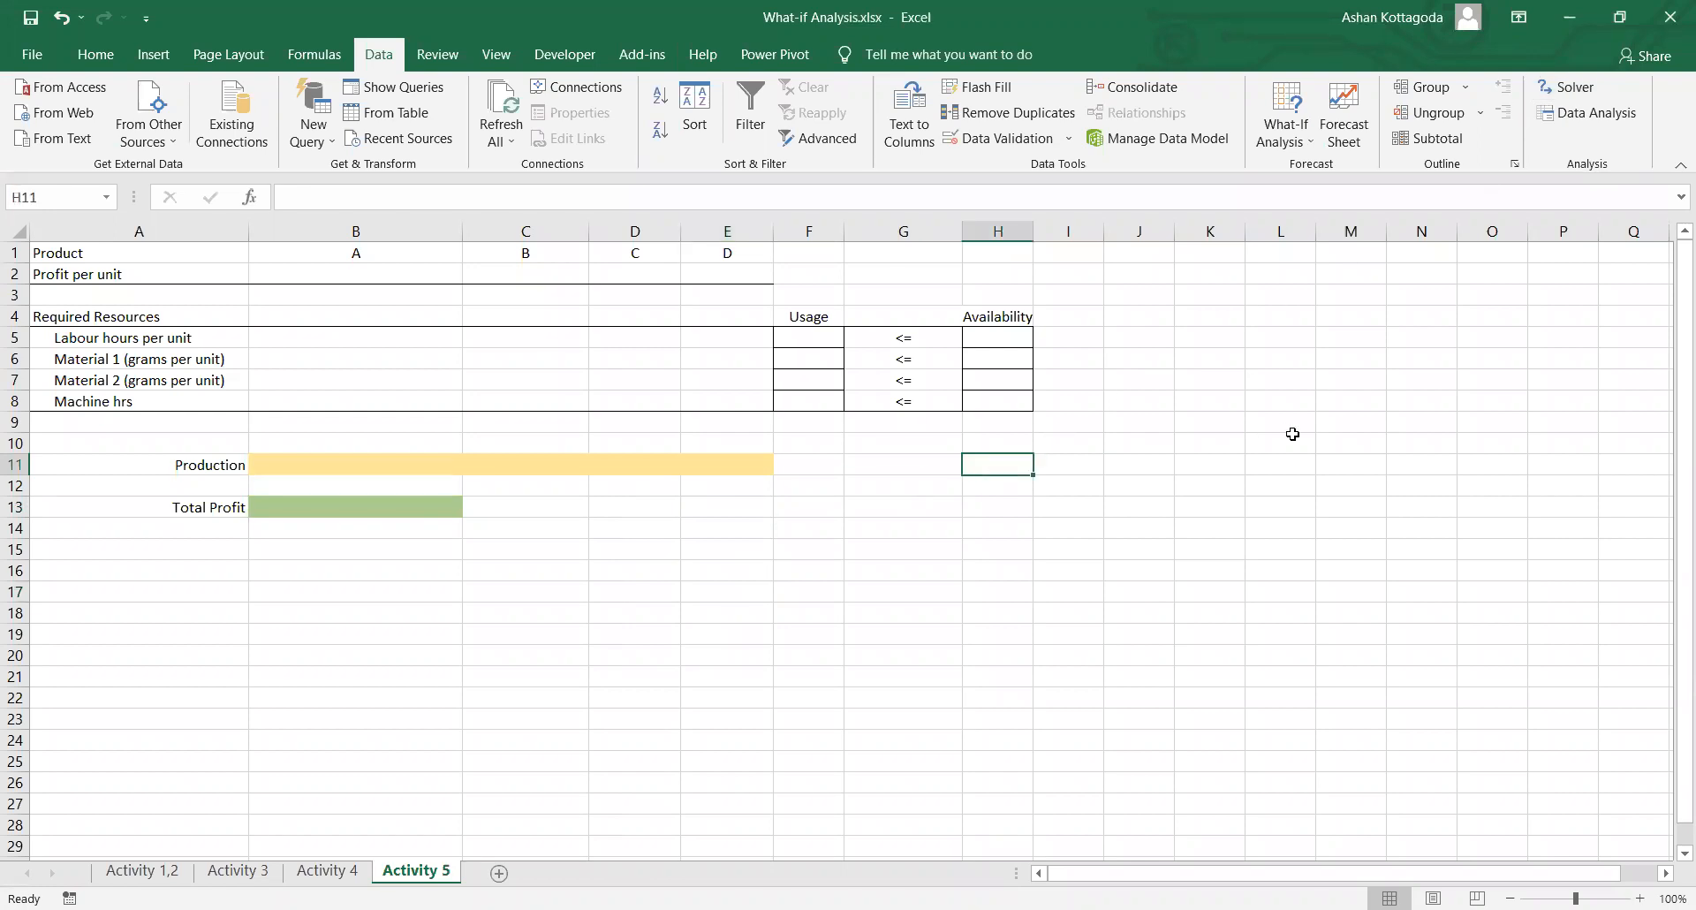
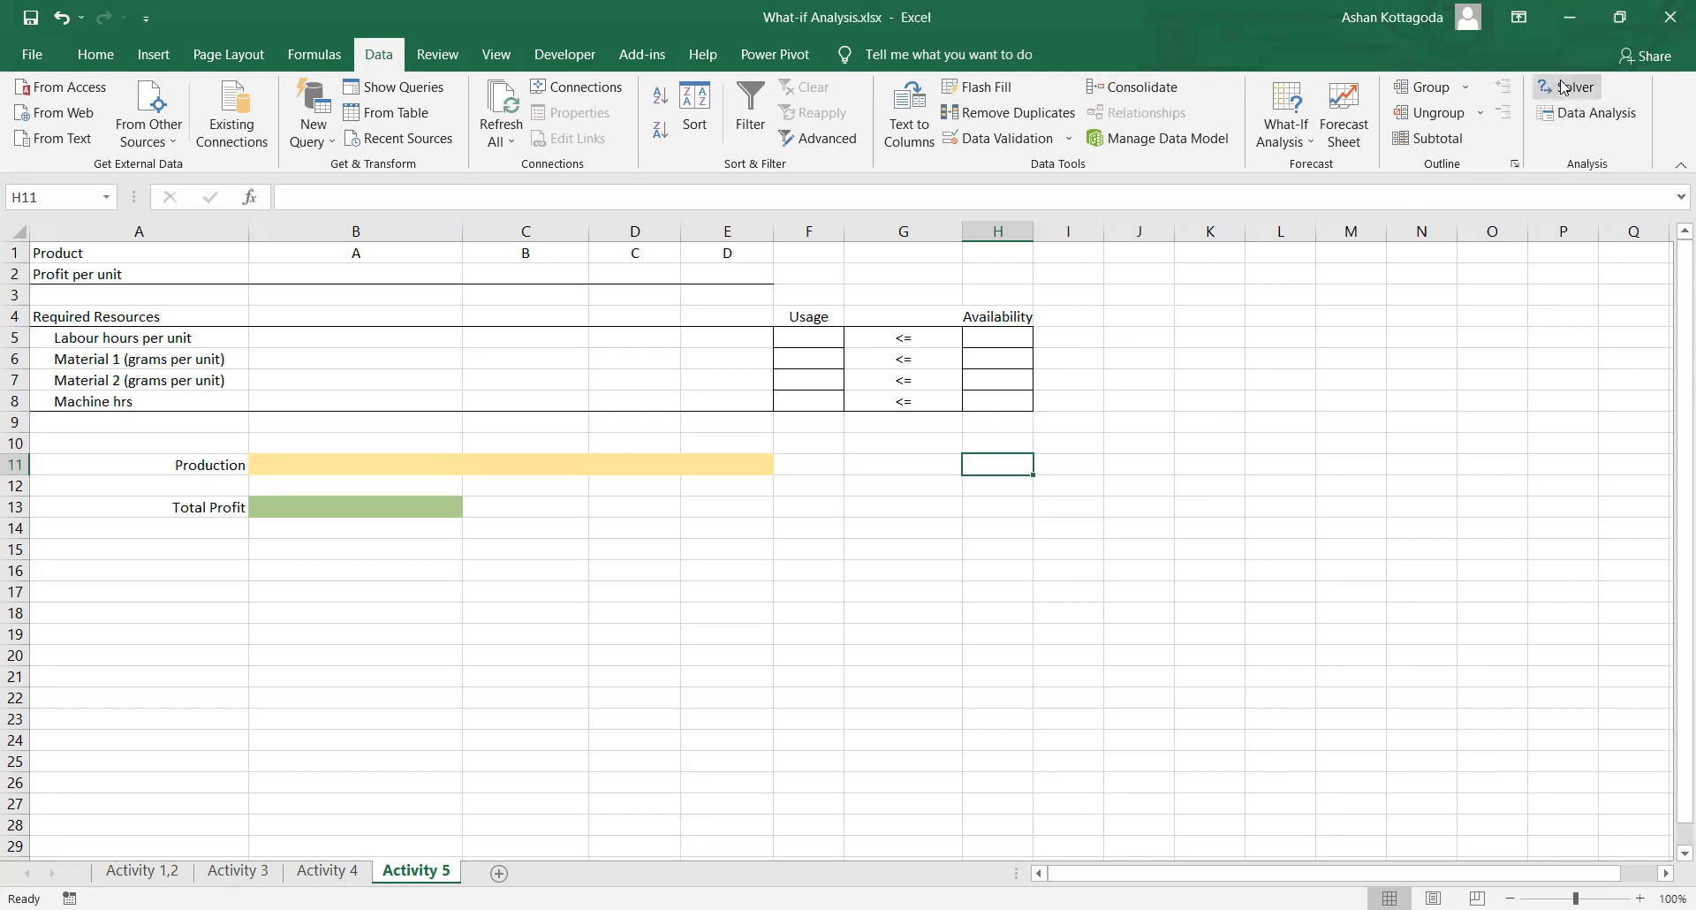
pyautogui.click(1551, 126)
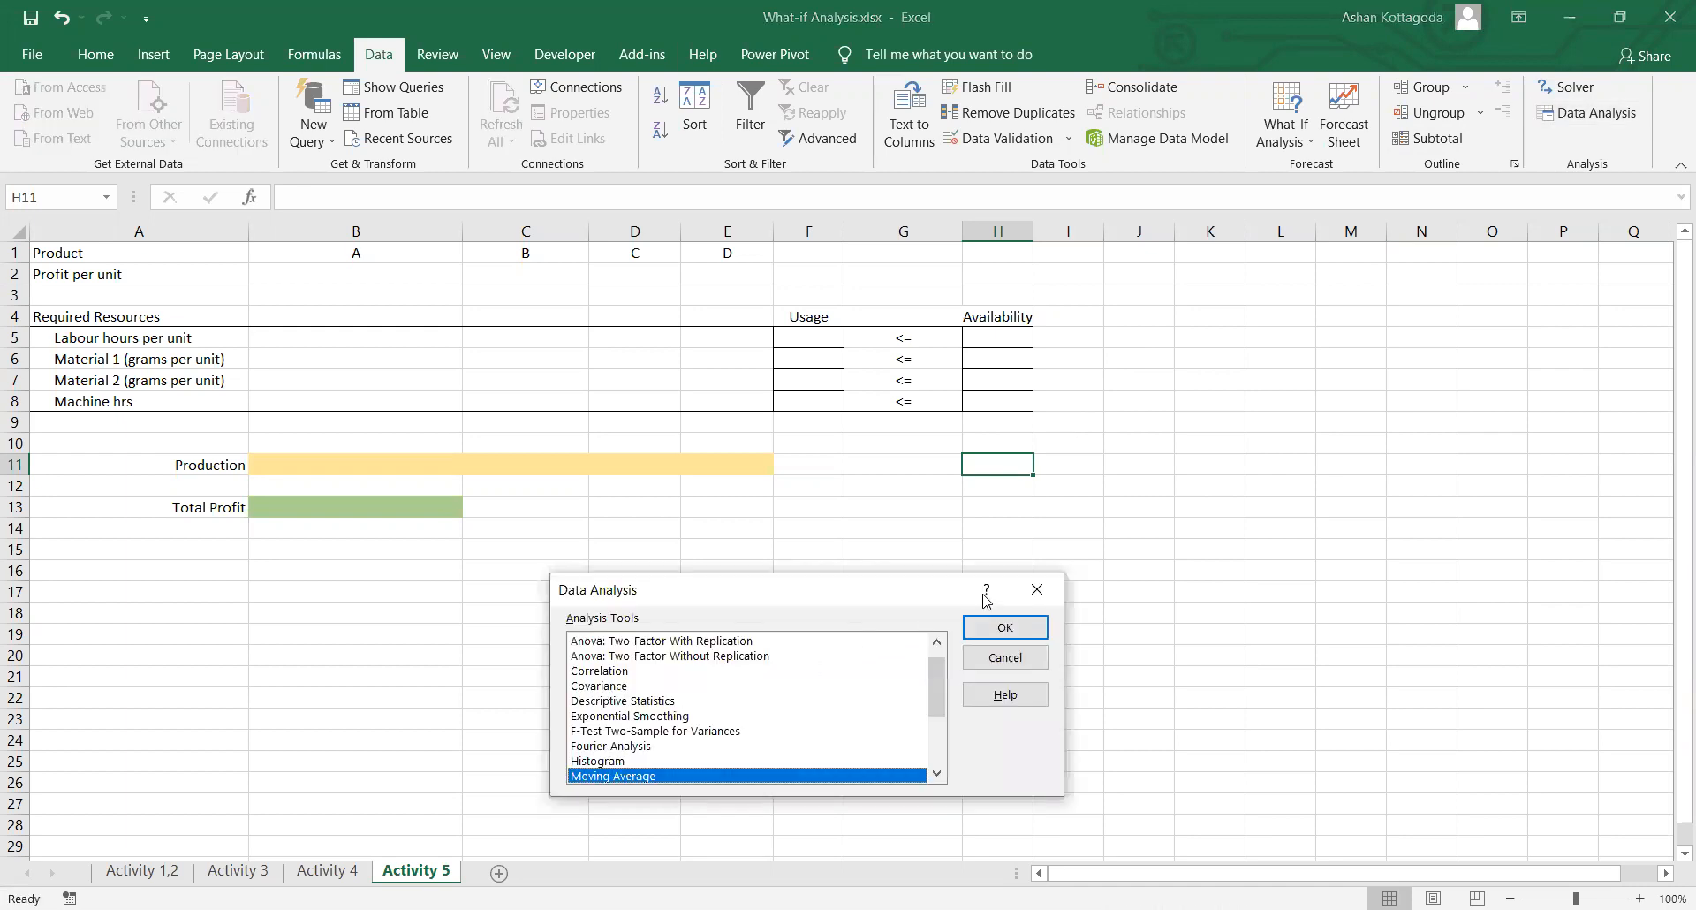
pyautogui.click(1035, 589)
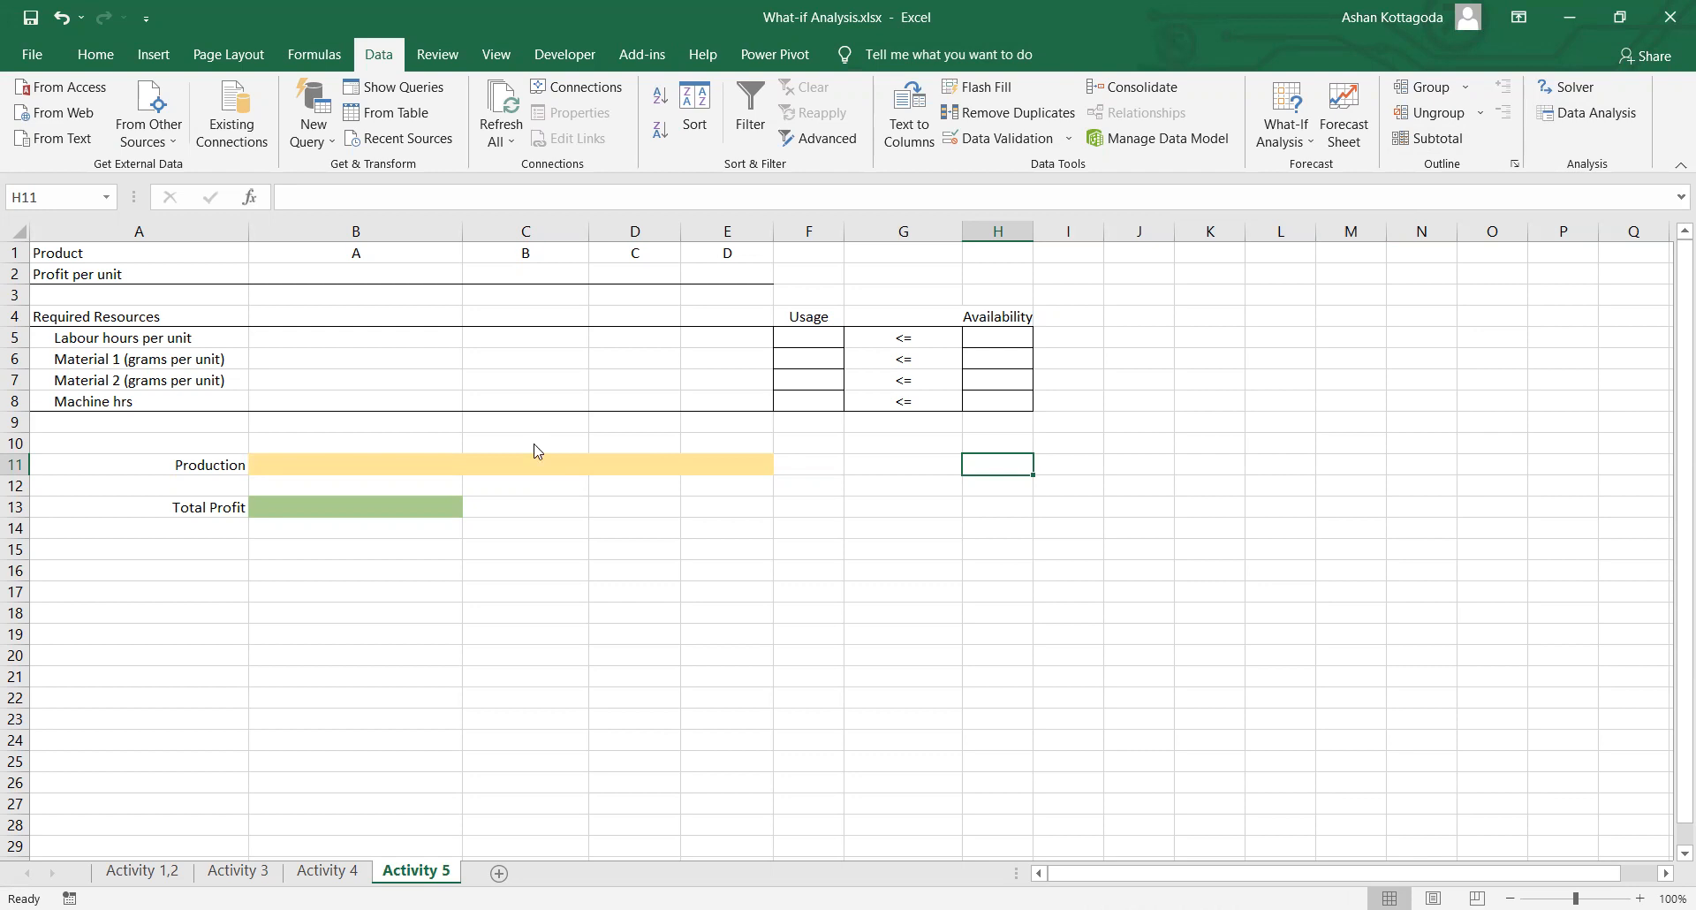
# Step: Consult the other open window, then review the product headings A to D in row 1 of Activity 5
pyautogui.hotkey('alt', 'Tab')
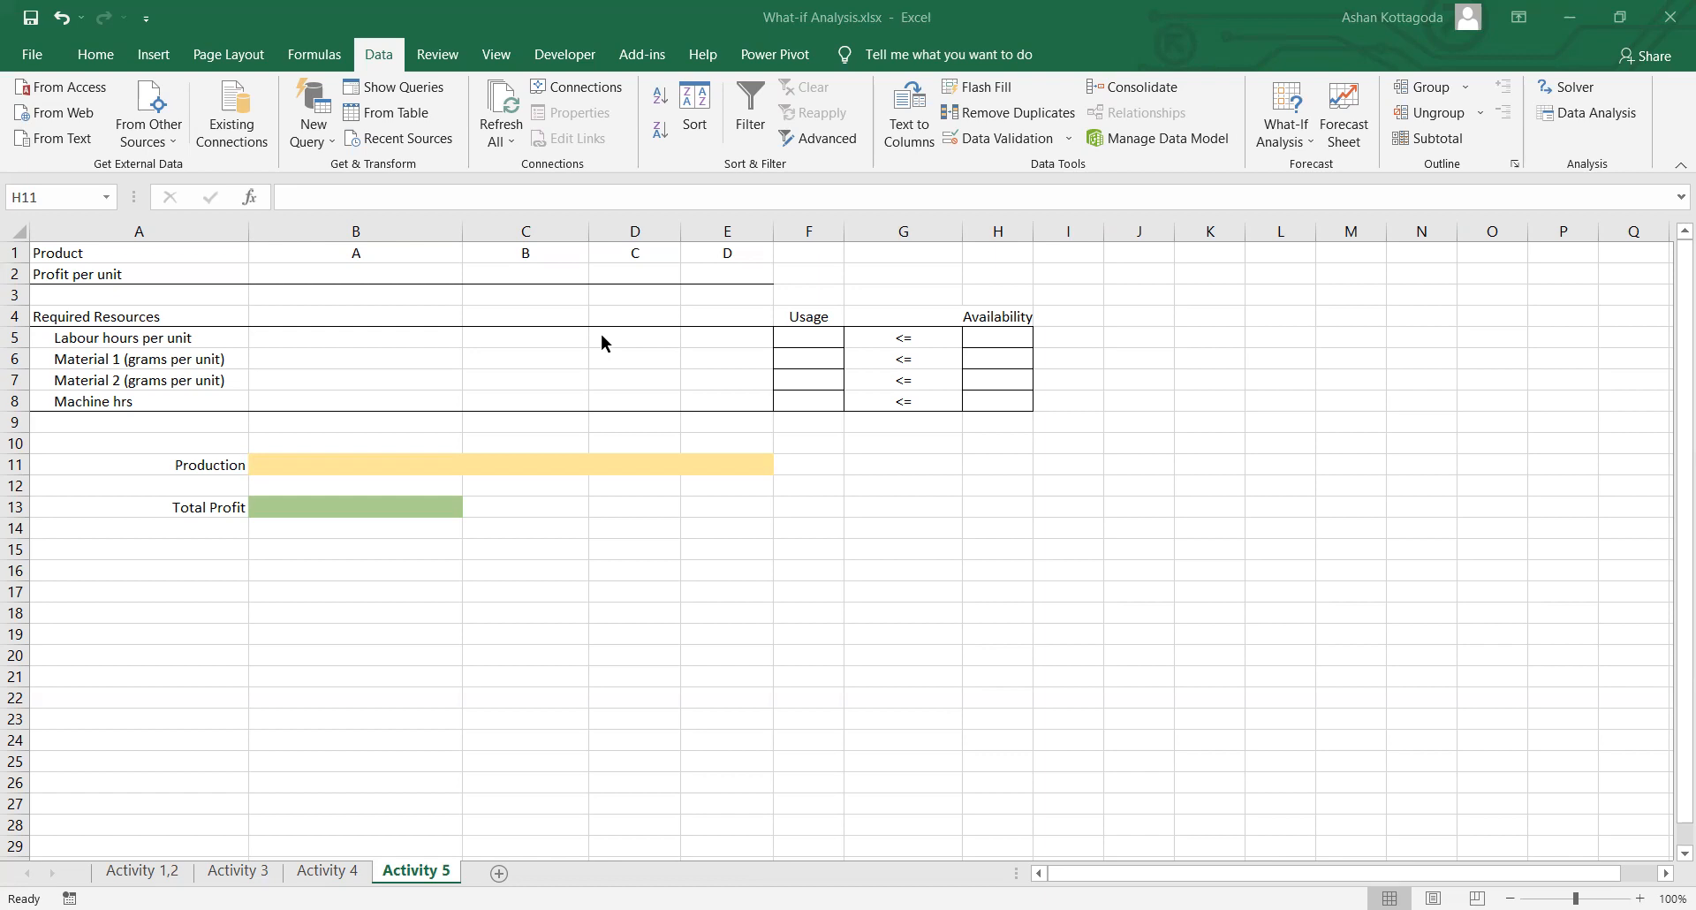
pyautogui.click(751, 289)
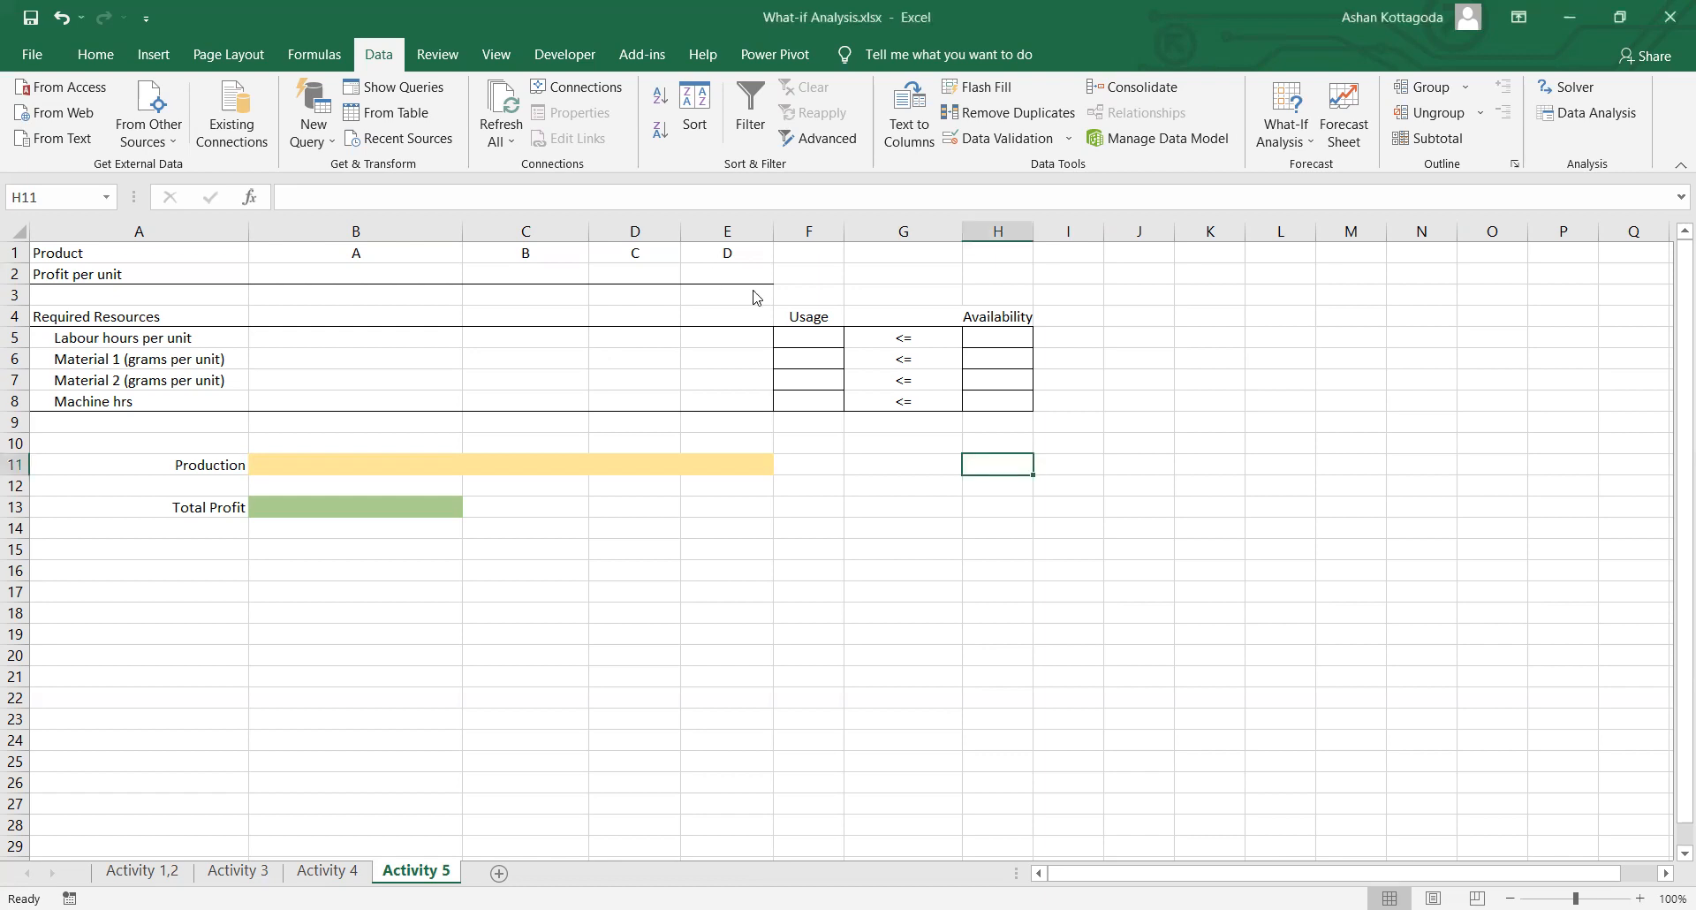
pyautogui.hotkey('alt', 'Tab')
pyautogui.click(353, 255)
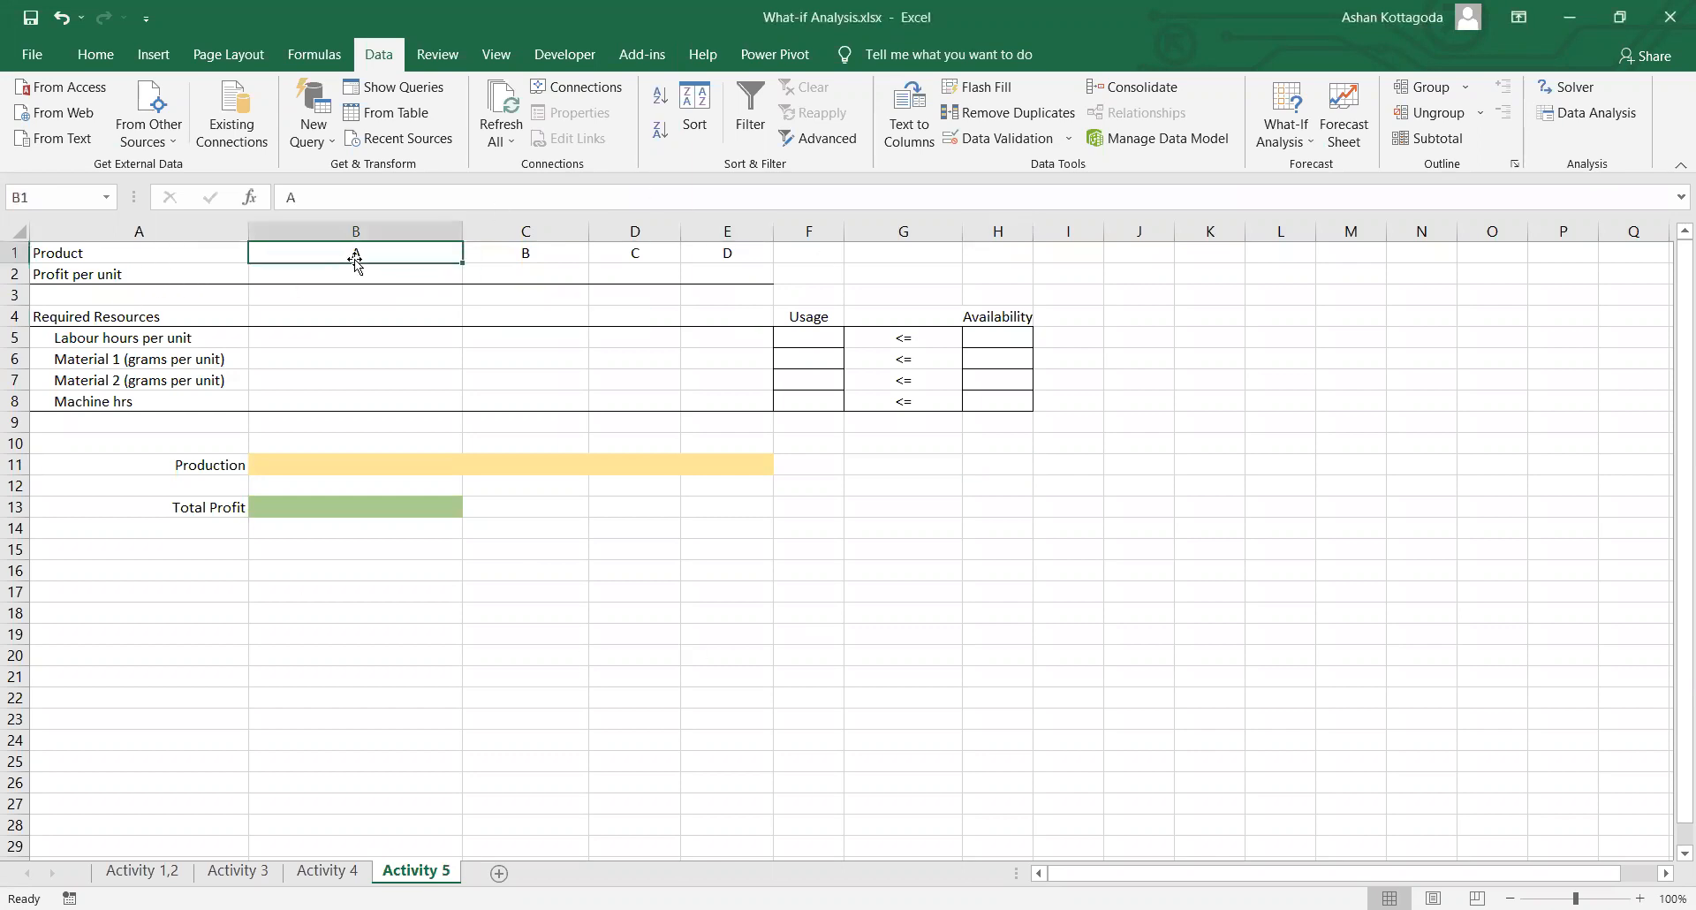
pyautogui.click(532, 253)
pyautogui.click(618, 253)
pyautogui.click(716, 253)
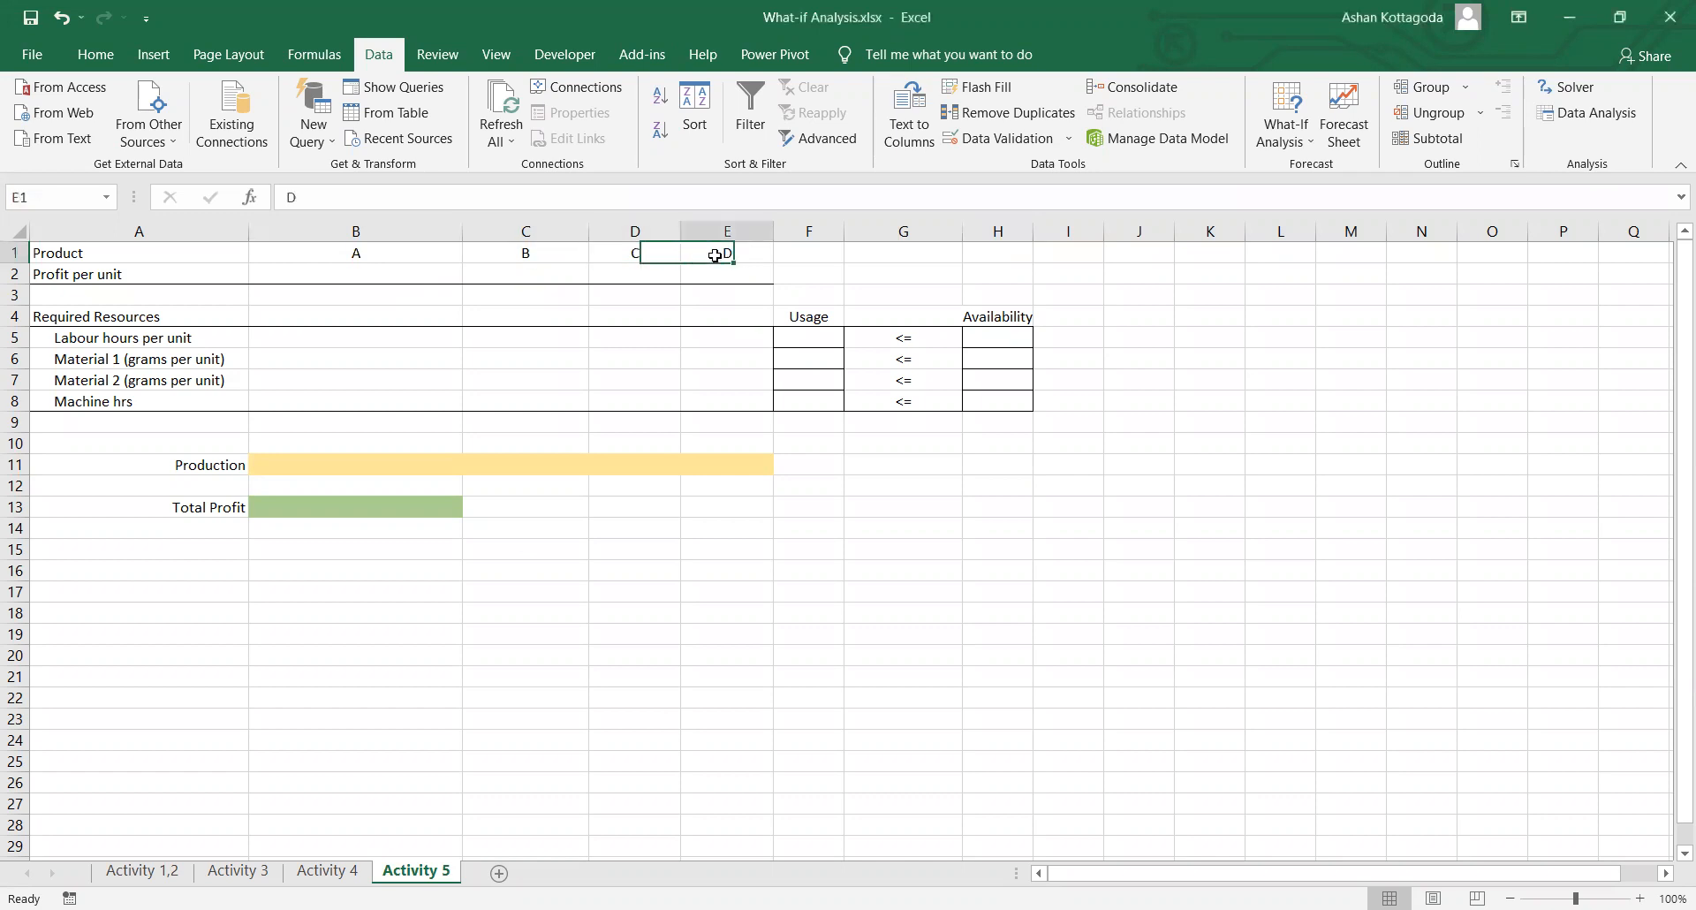
# Step: Enter the profit per unit as 450 for product A in B2 and 1150 for product B in C2
pyautogui.click(289, 272)
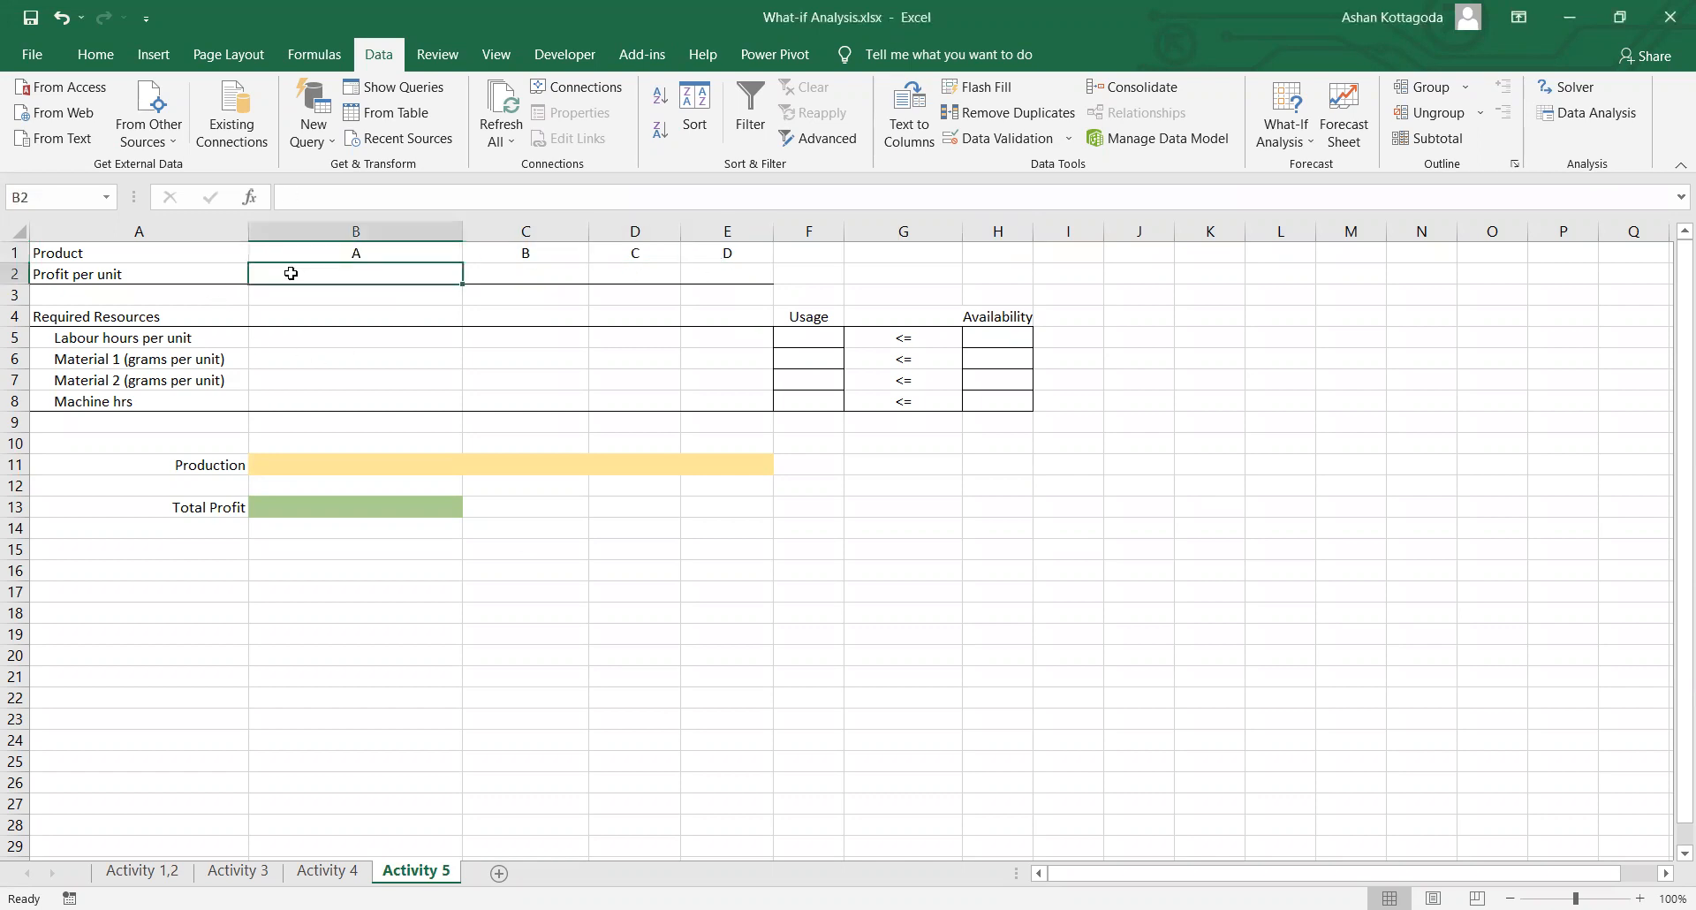
pyautogui.write('450')
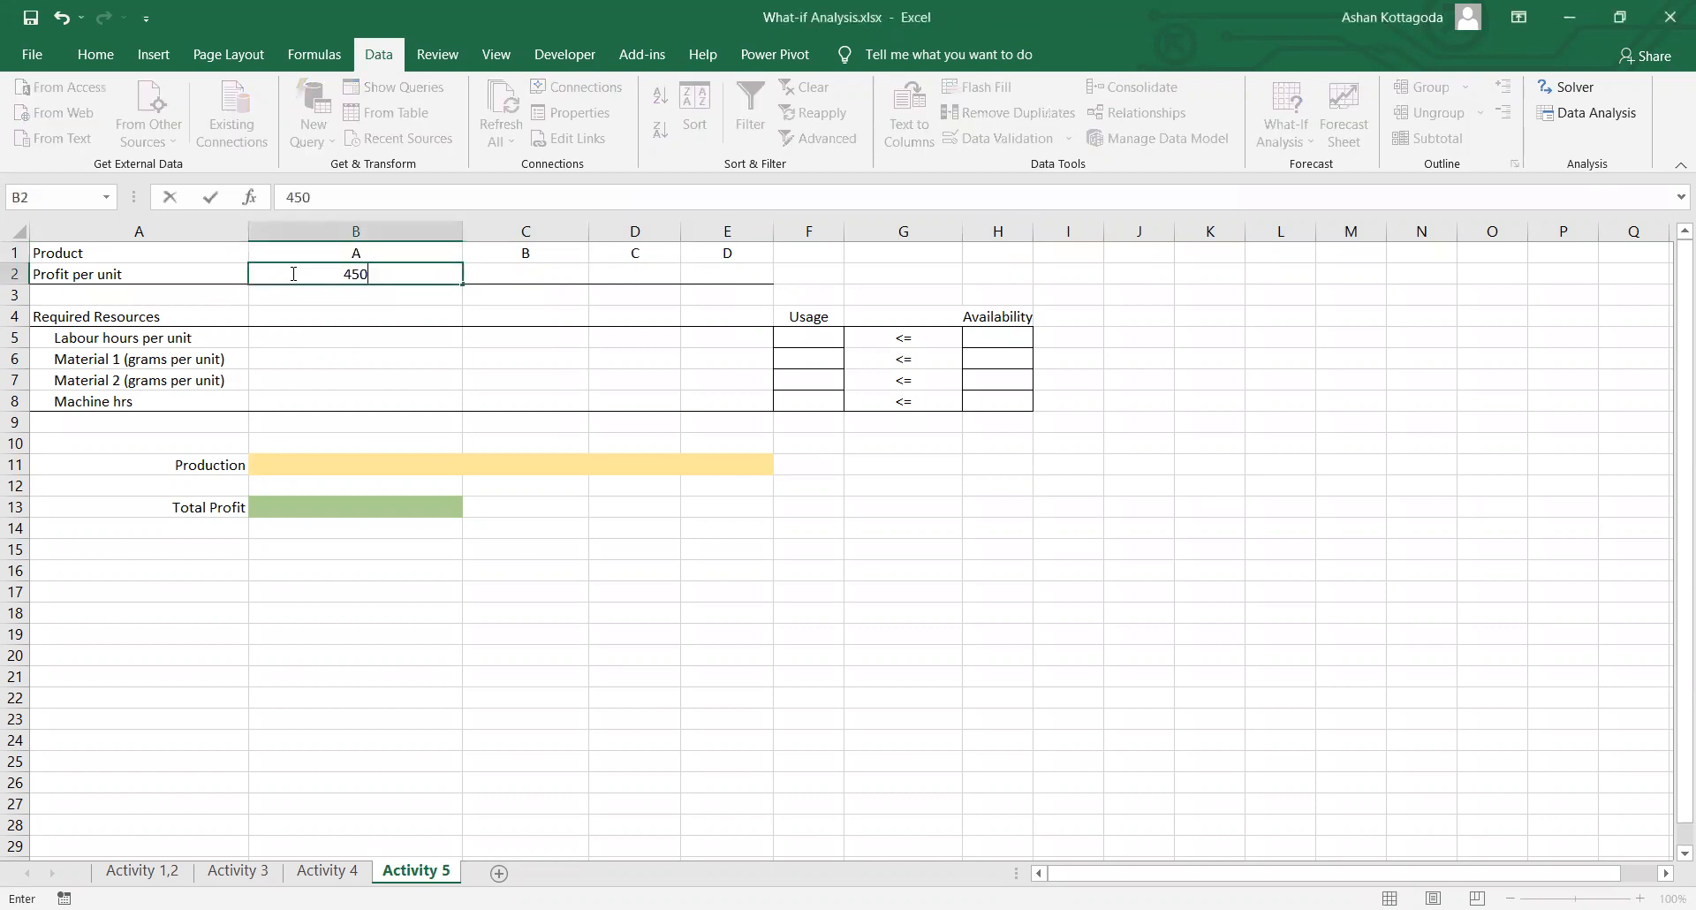
pyautogui.press('Tab')
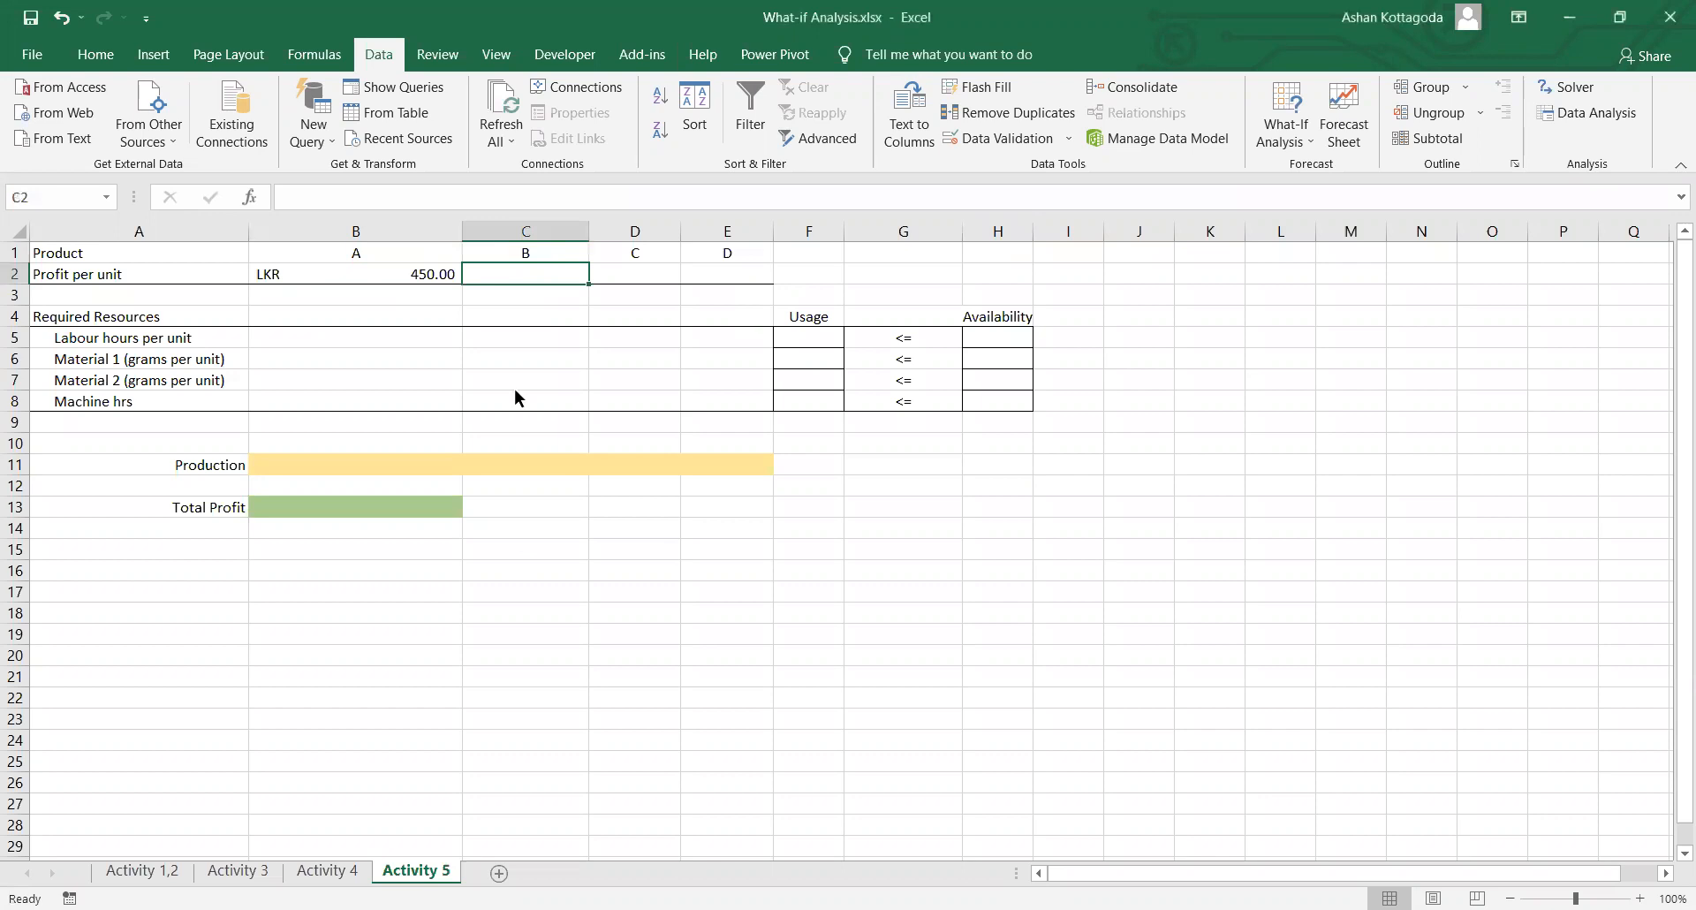
pyautogui.hotkey('alt', 'Tab')
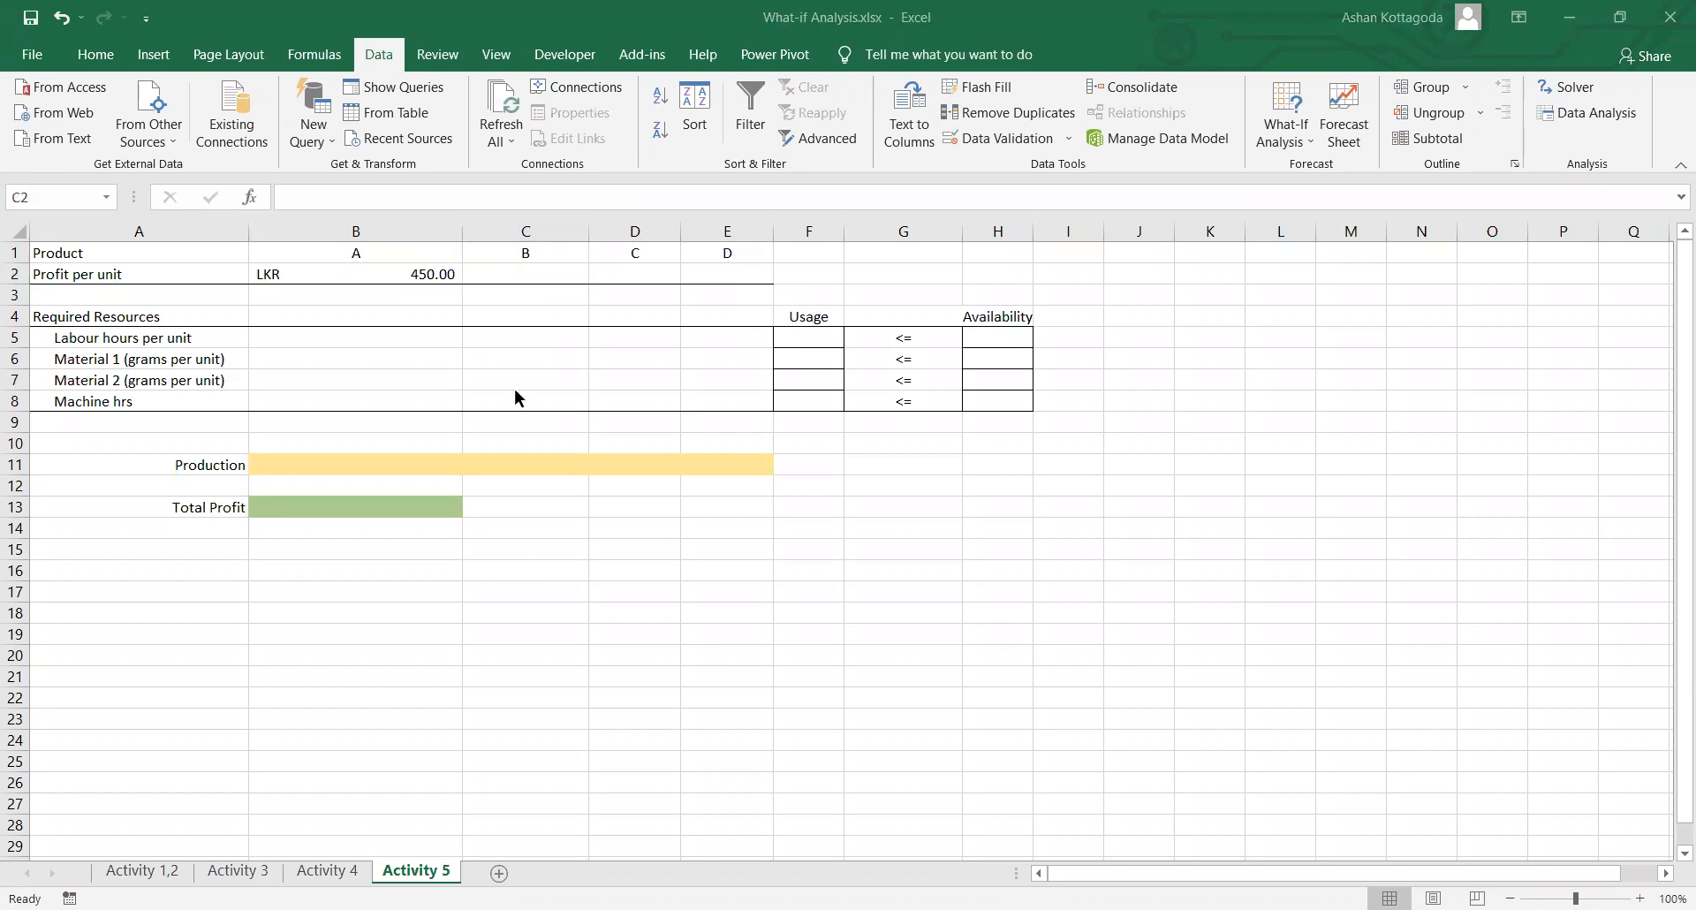
pyautogui.hotkey('alt', 'Tab')
pyautogui.write('1150')
pyautogui.press('Tab')
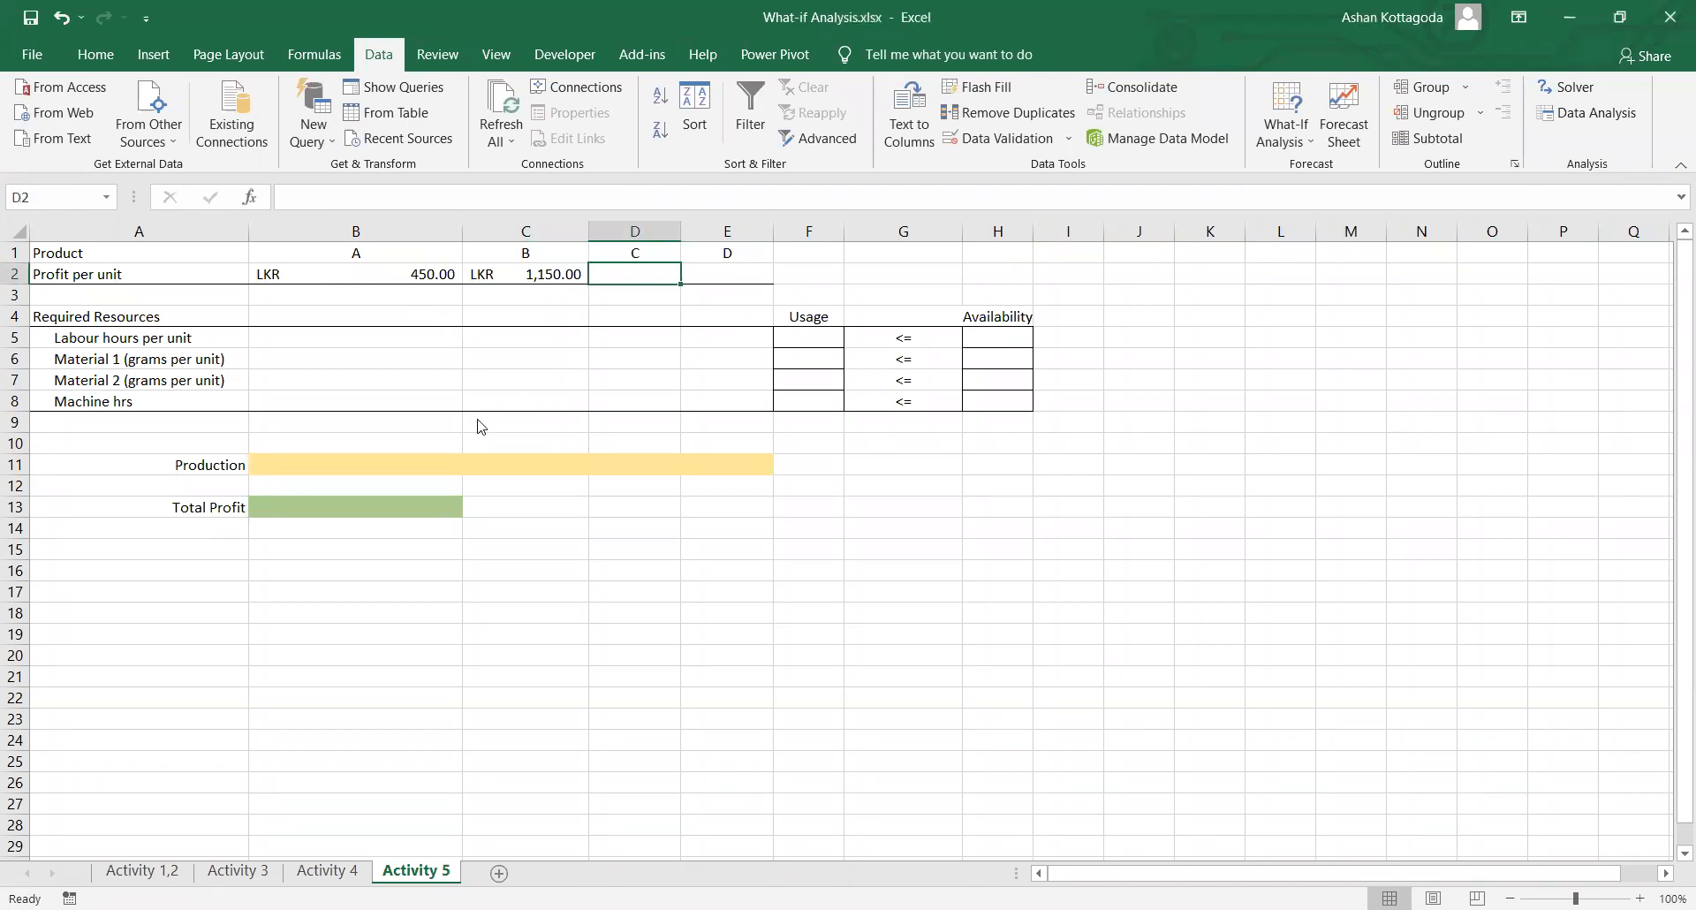
# Step: Enter the profit per unit as 800 for product C in D2 and 400 for product D in E2
pyautogui.write('800')
pyautogui.press('Tab')
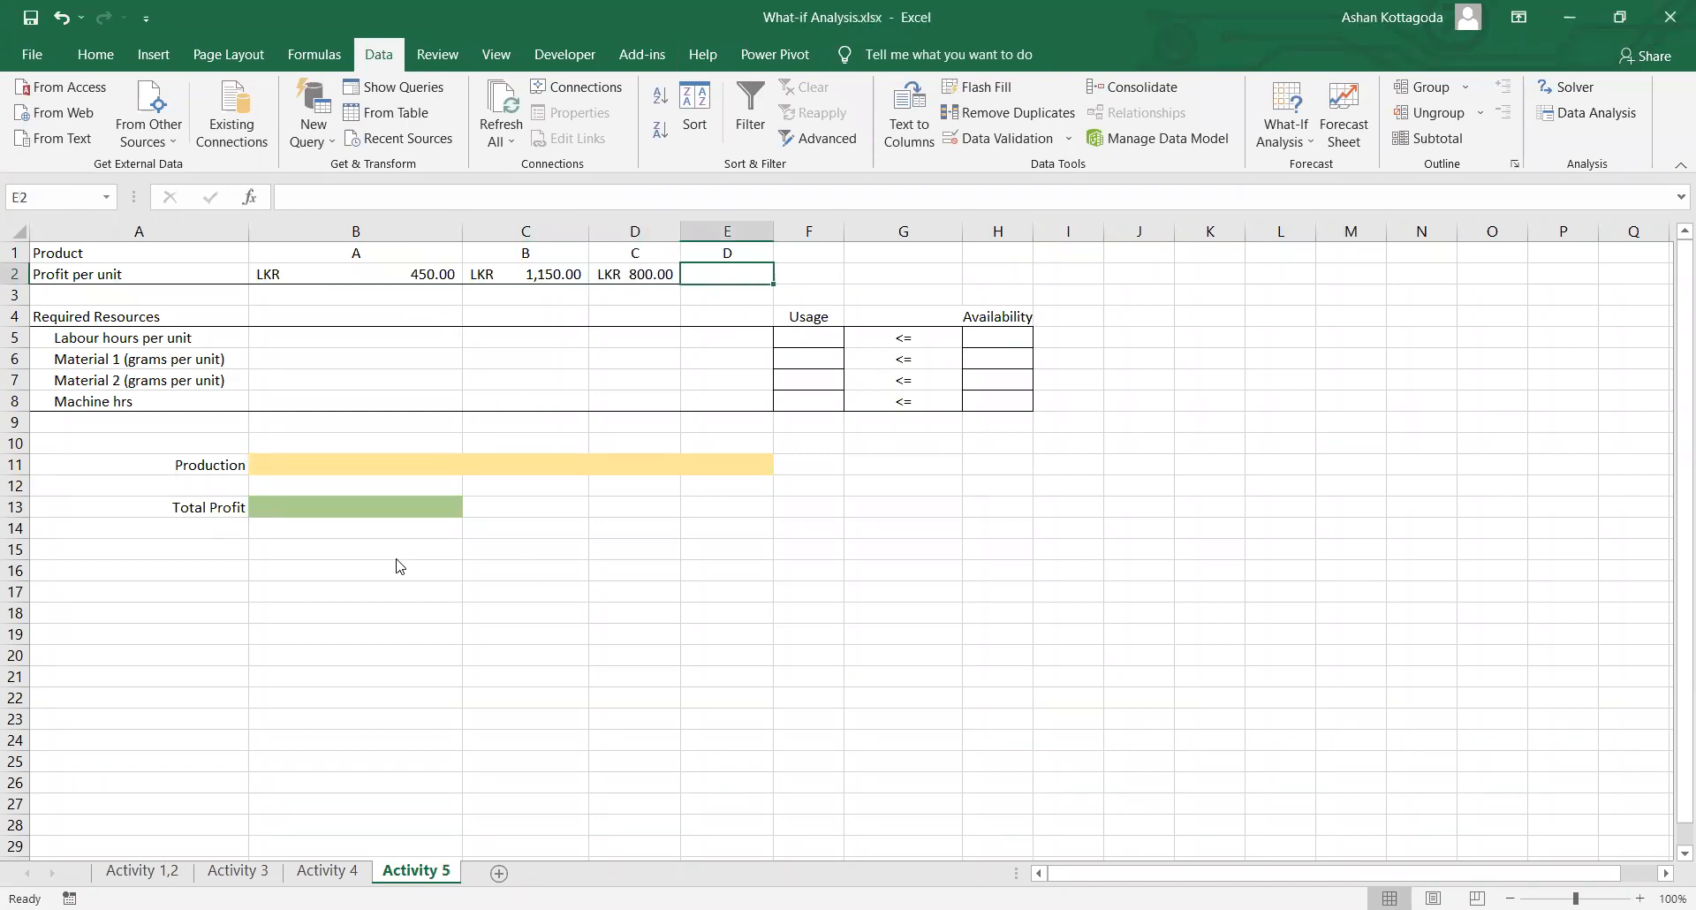
pyautogui.hotkey('alt', 'Tab')
pyautogui.hotkey('alt', 'Tab')
pyautogui.write('400')
pyautogui.press('Tab')
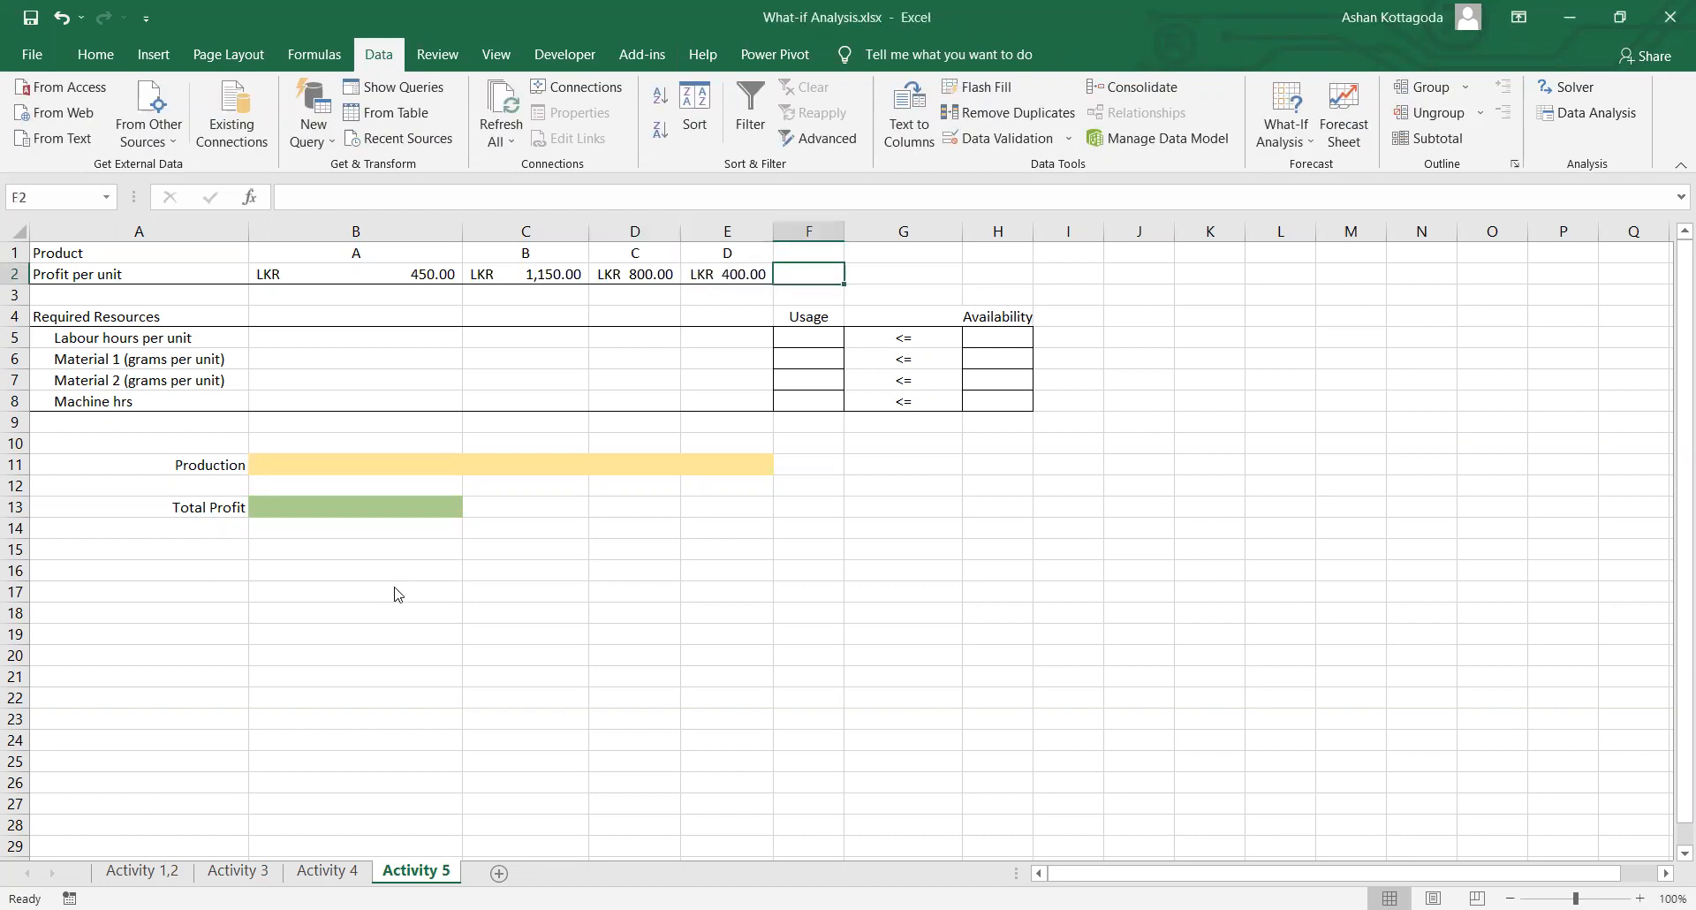
# Step: Fill in the labour hours per unit in B5:E5 as 50, 50, 100 and 50 for products A to D
pyautogui.hotkey('alt', 'Tab')
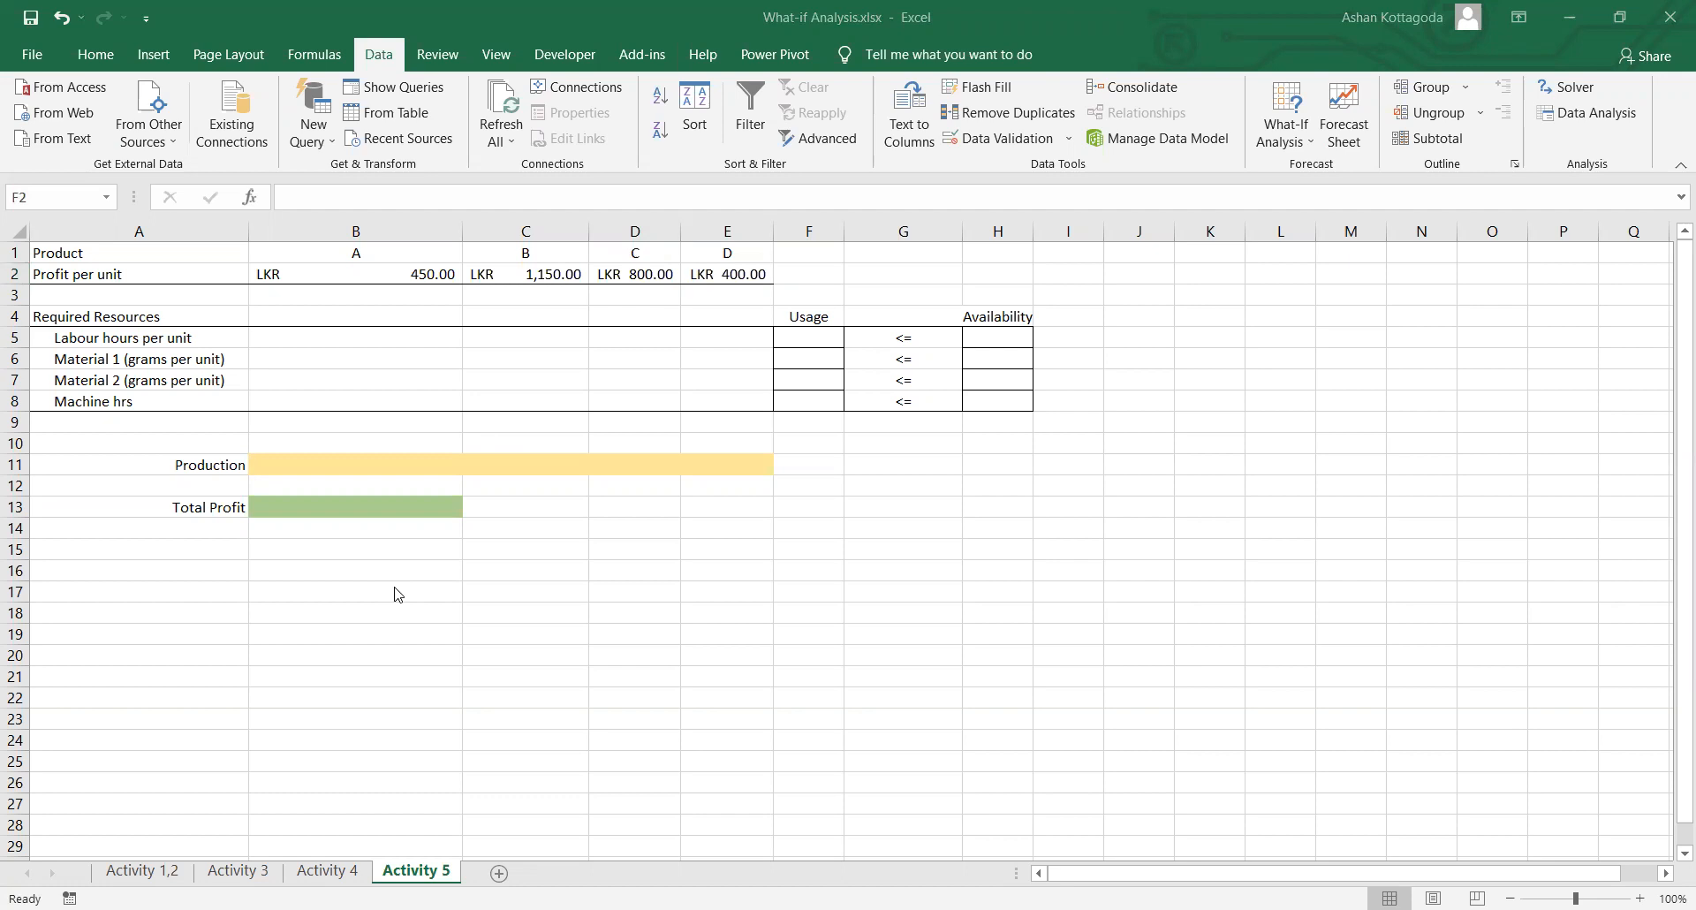
pyautogui.click(446, 339)
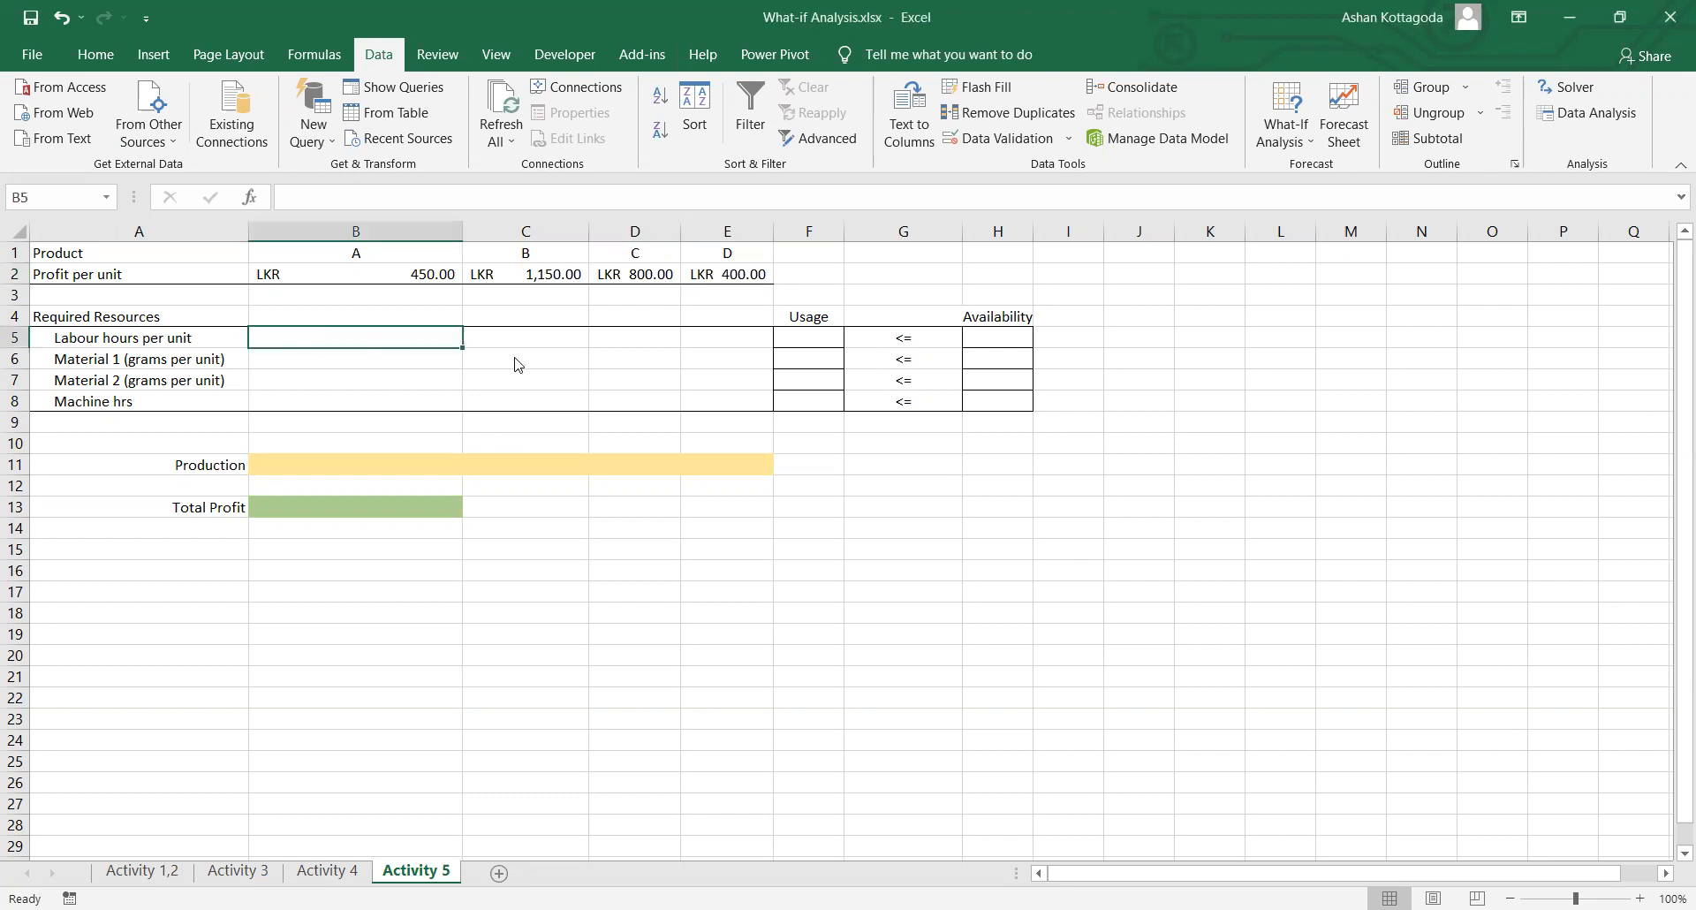
pyautogui.moveTo(341, 333); pyautogui.dragTo(707, 341)
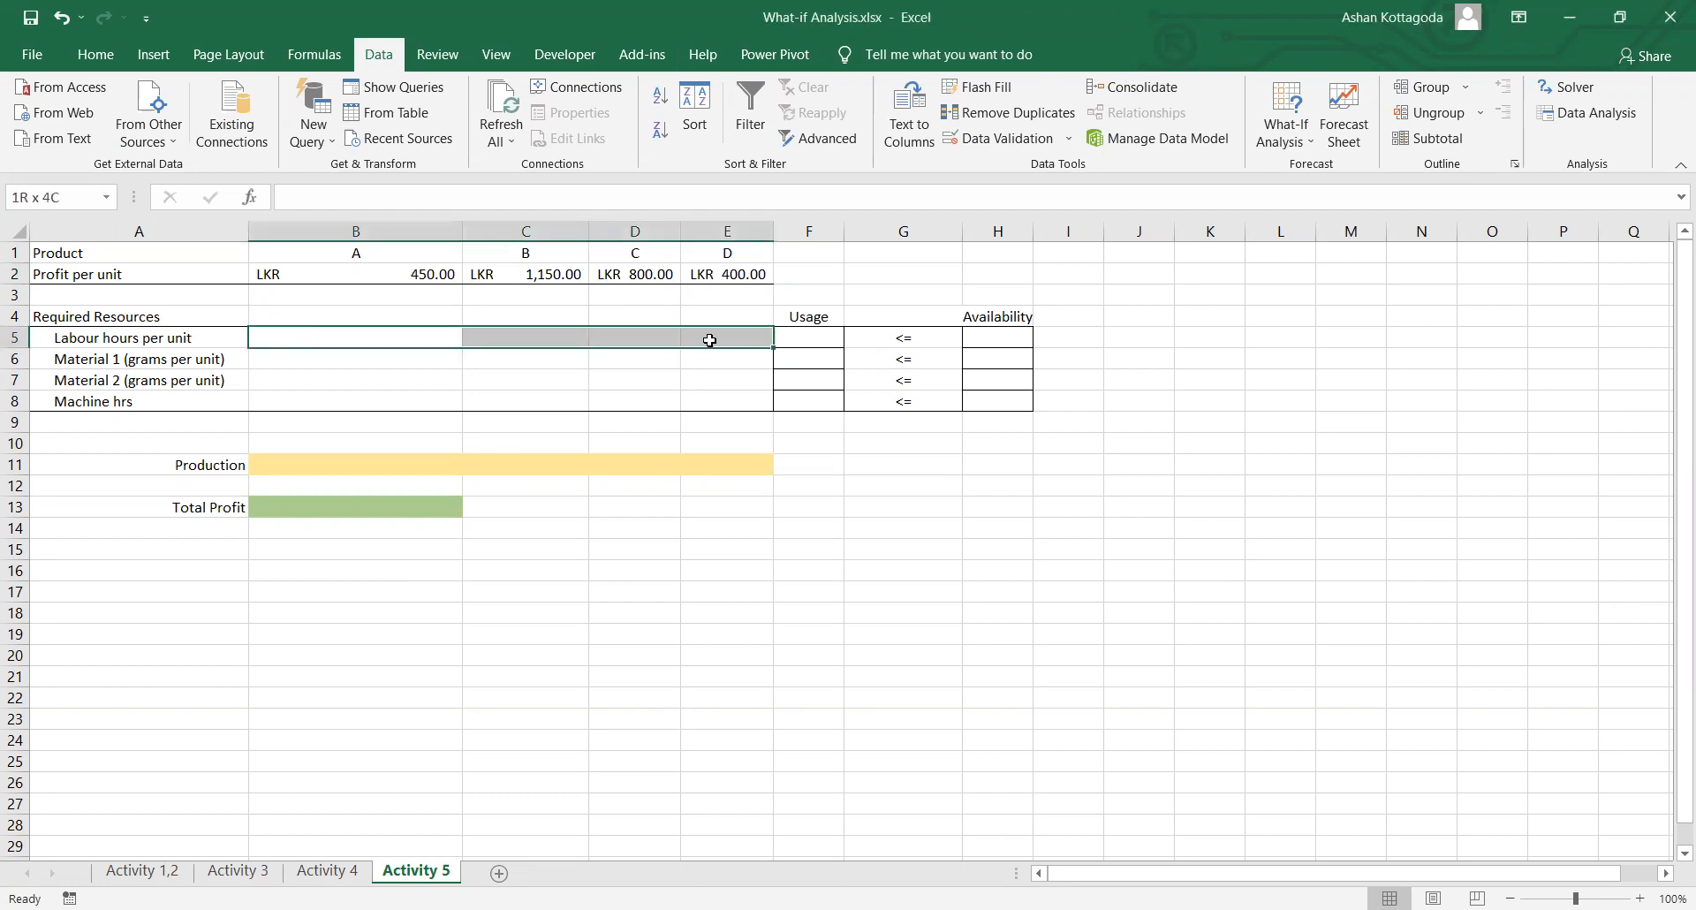
pyautogui.click(300, 339)
pyautogui.click(530, 331)
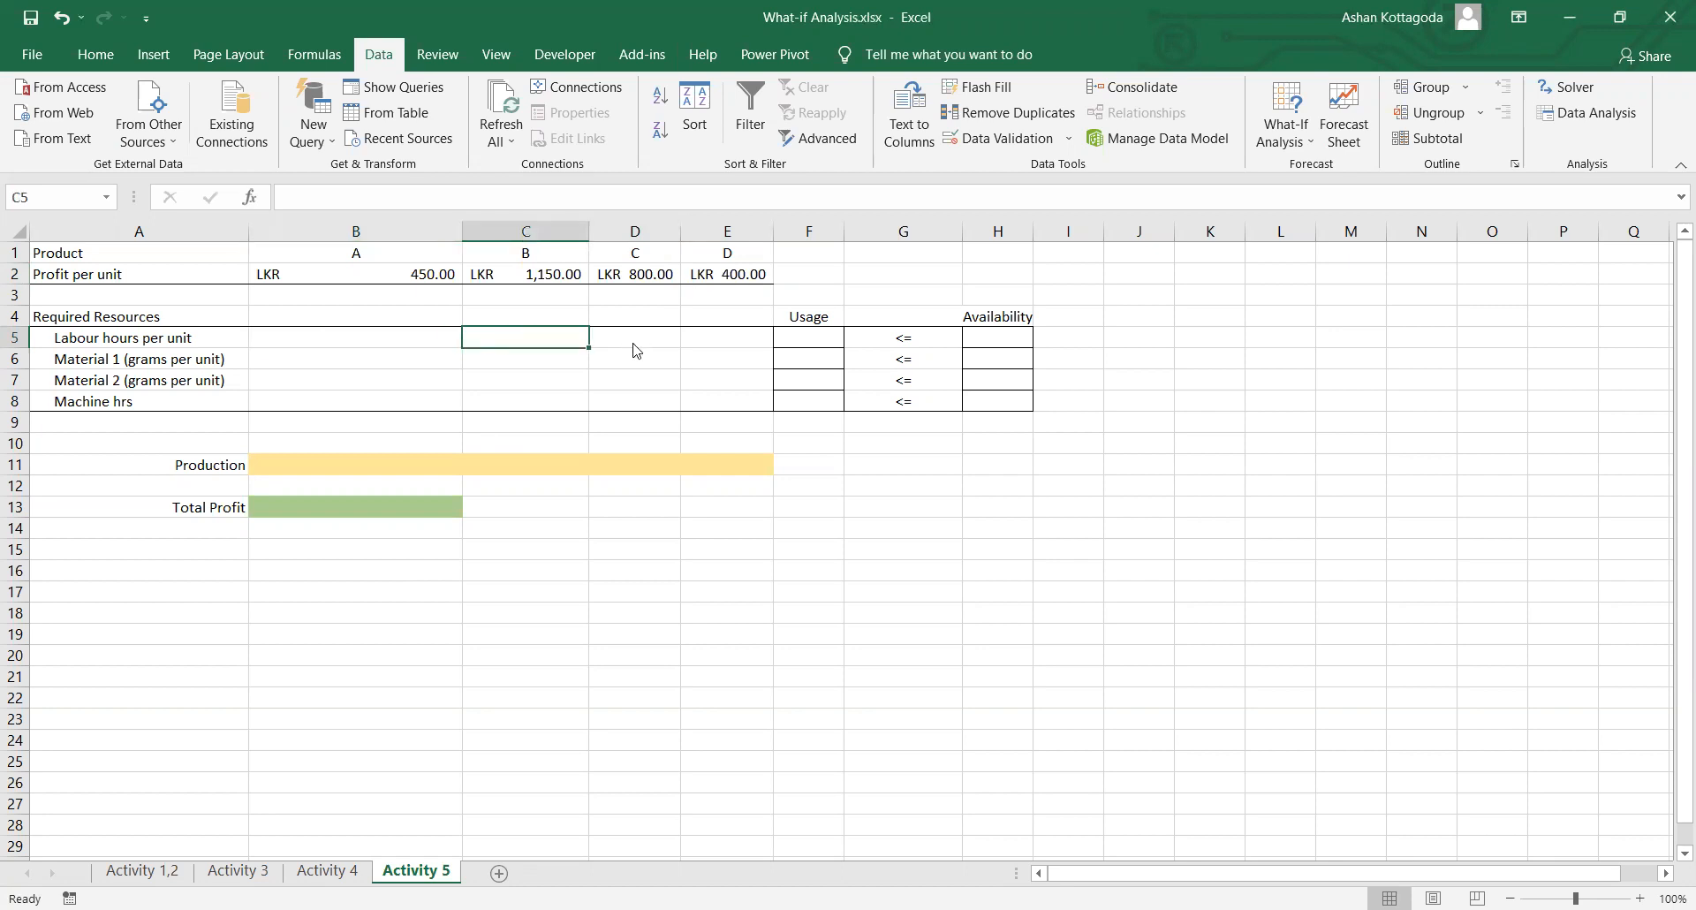
pyautogui.hotkey('alt', 'Tab')
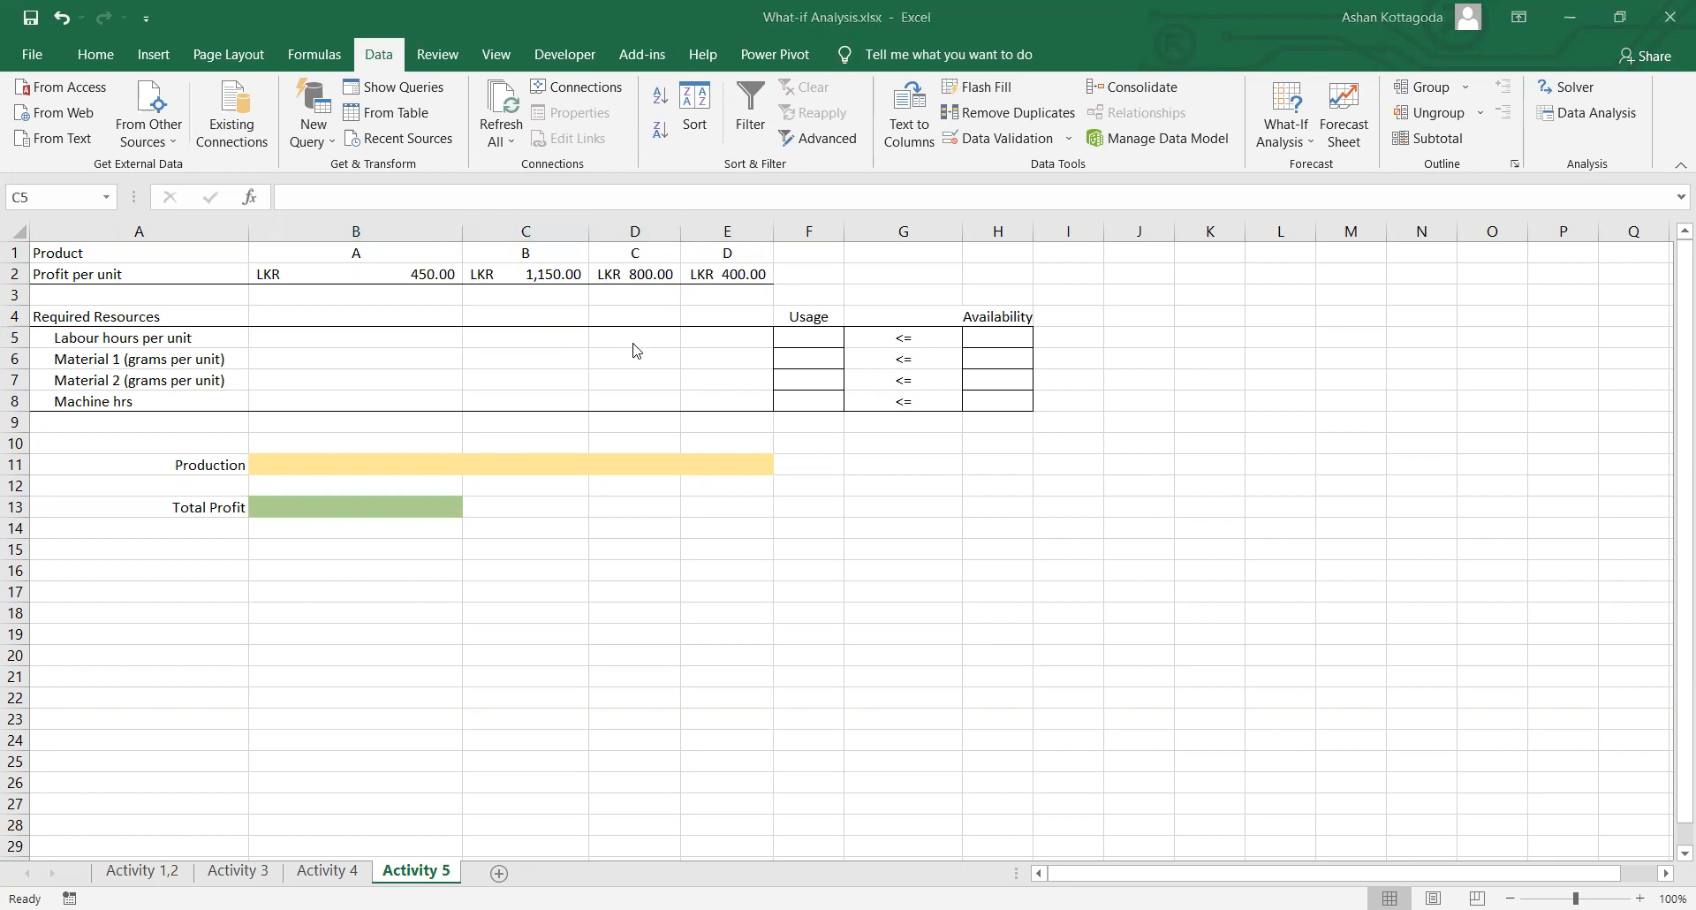
pyautogui.click(280, 338)
pyautogui.write('50')
pyautogui.press('Tab')
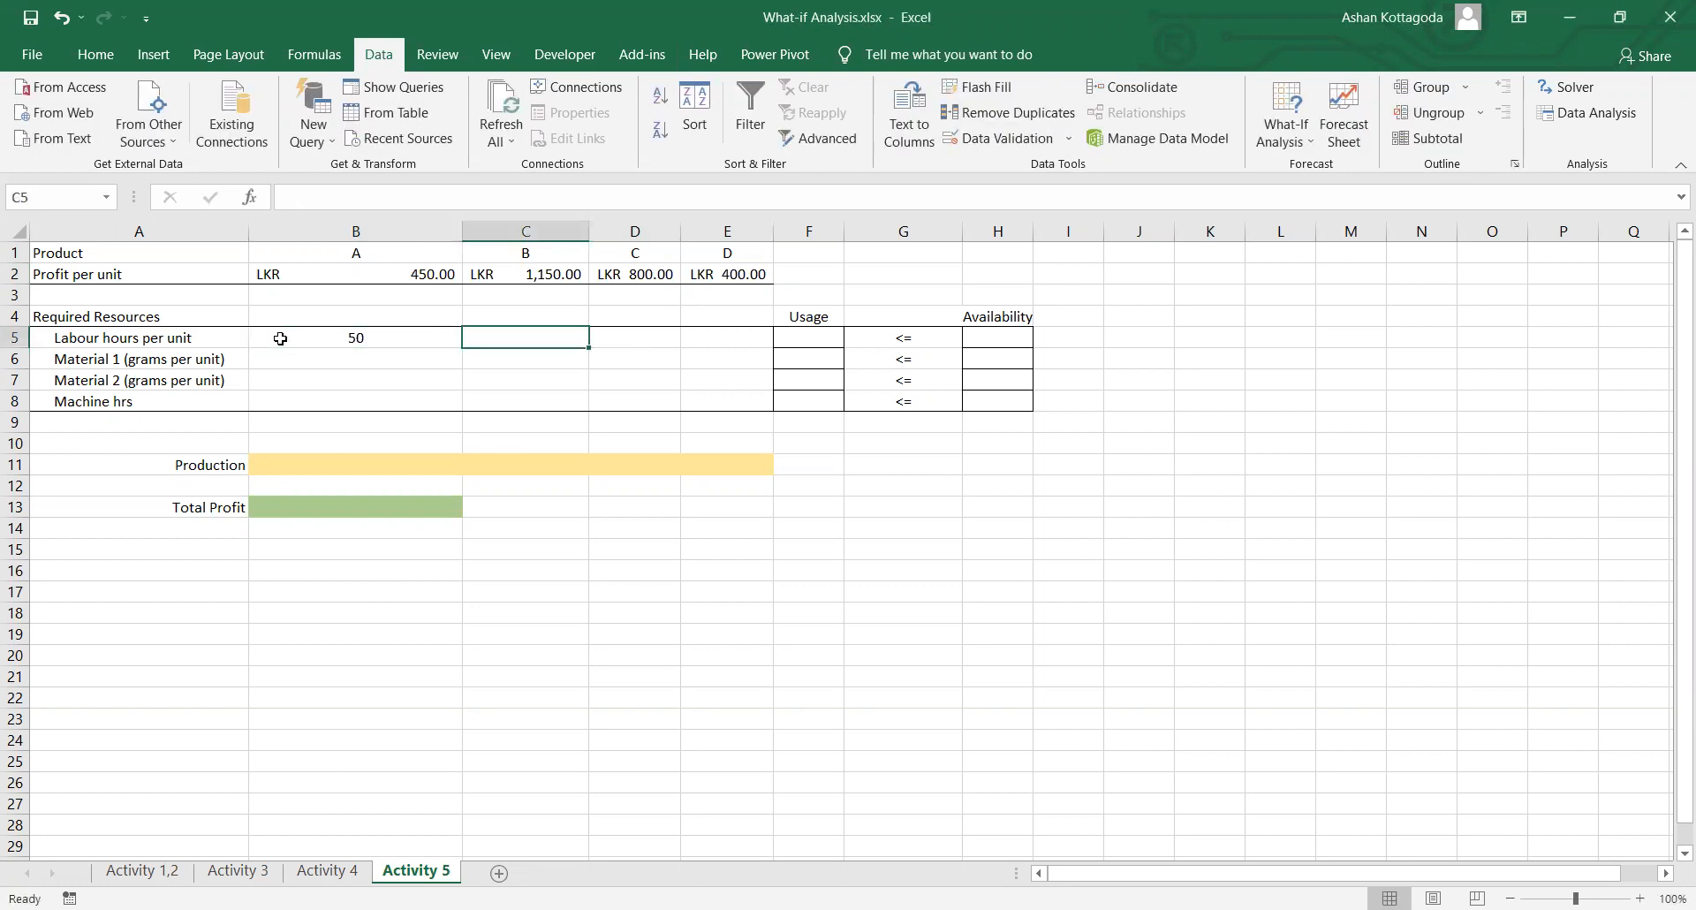
pyautogui.write('50')
pyautogui.press('Tab')
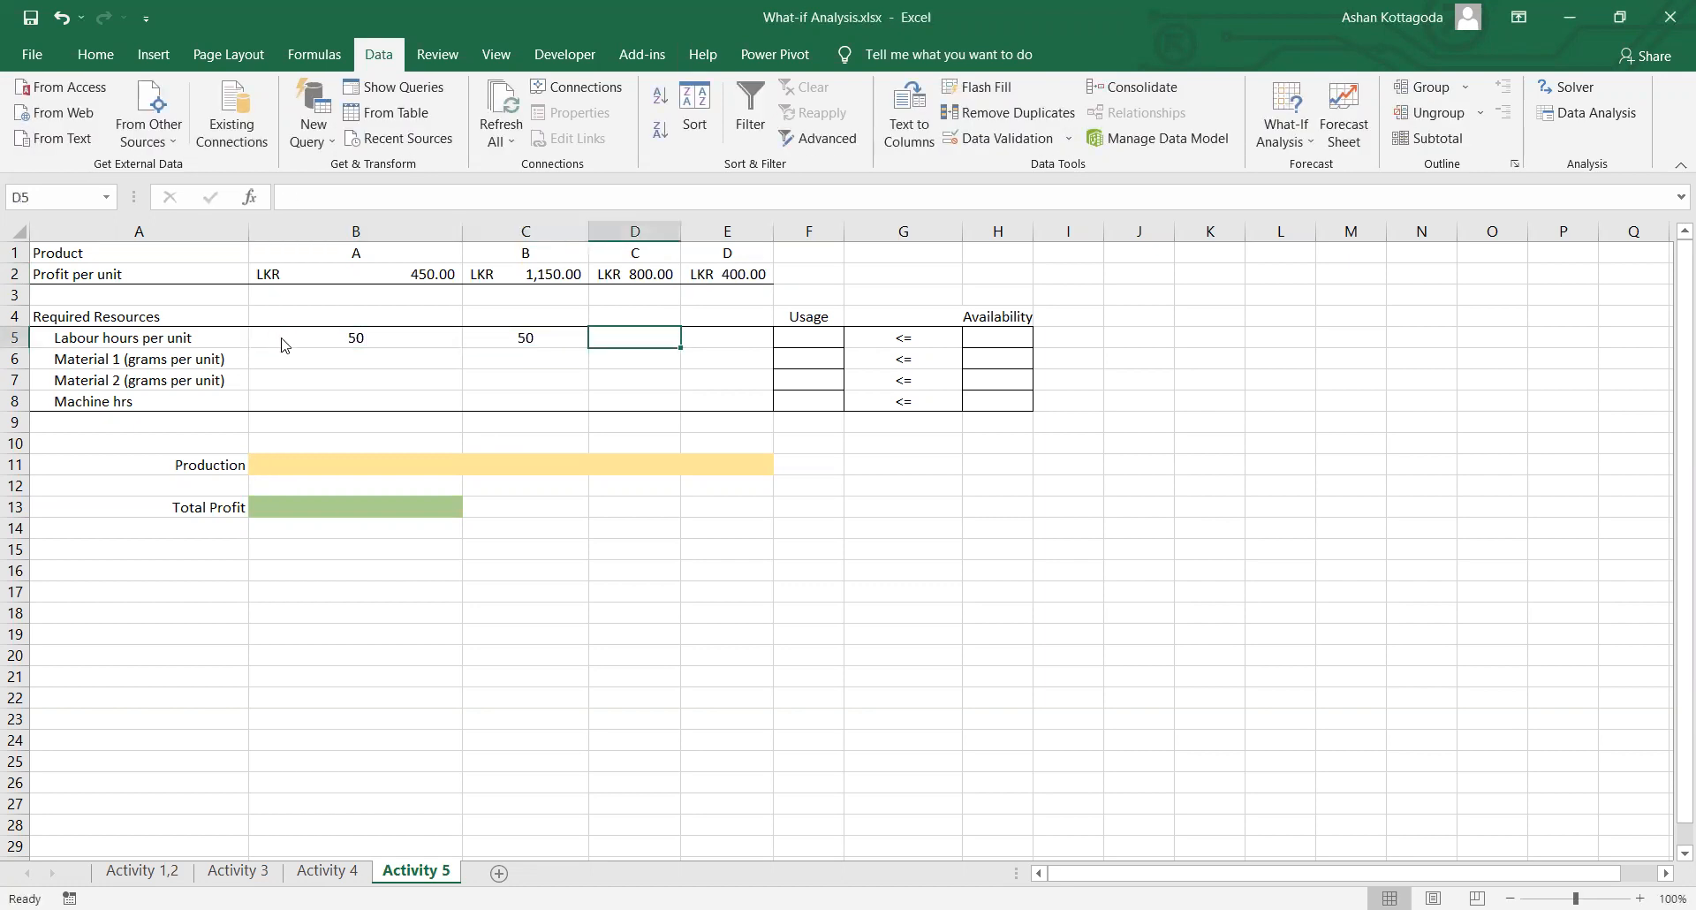
pyautogui.write('100')
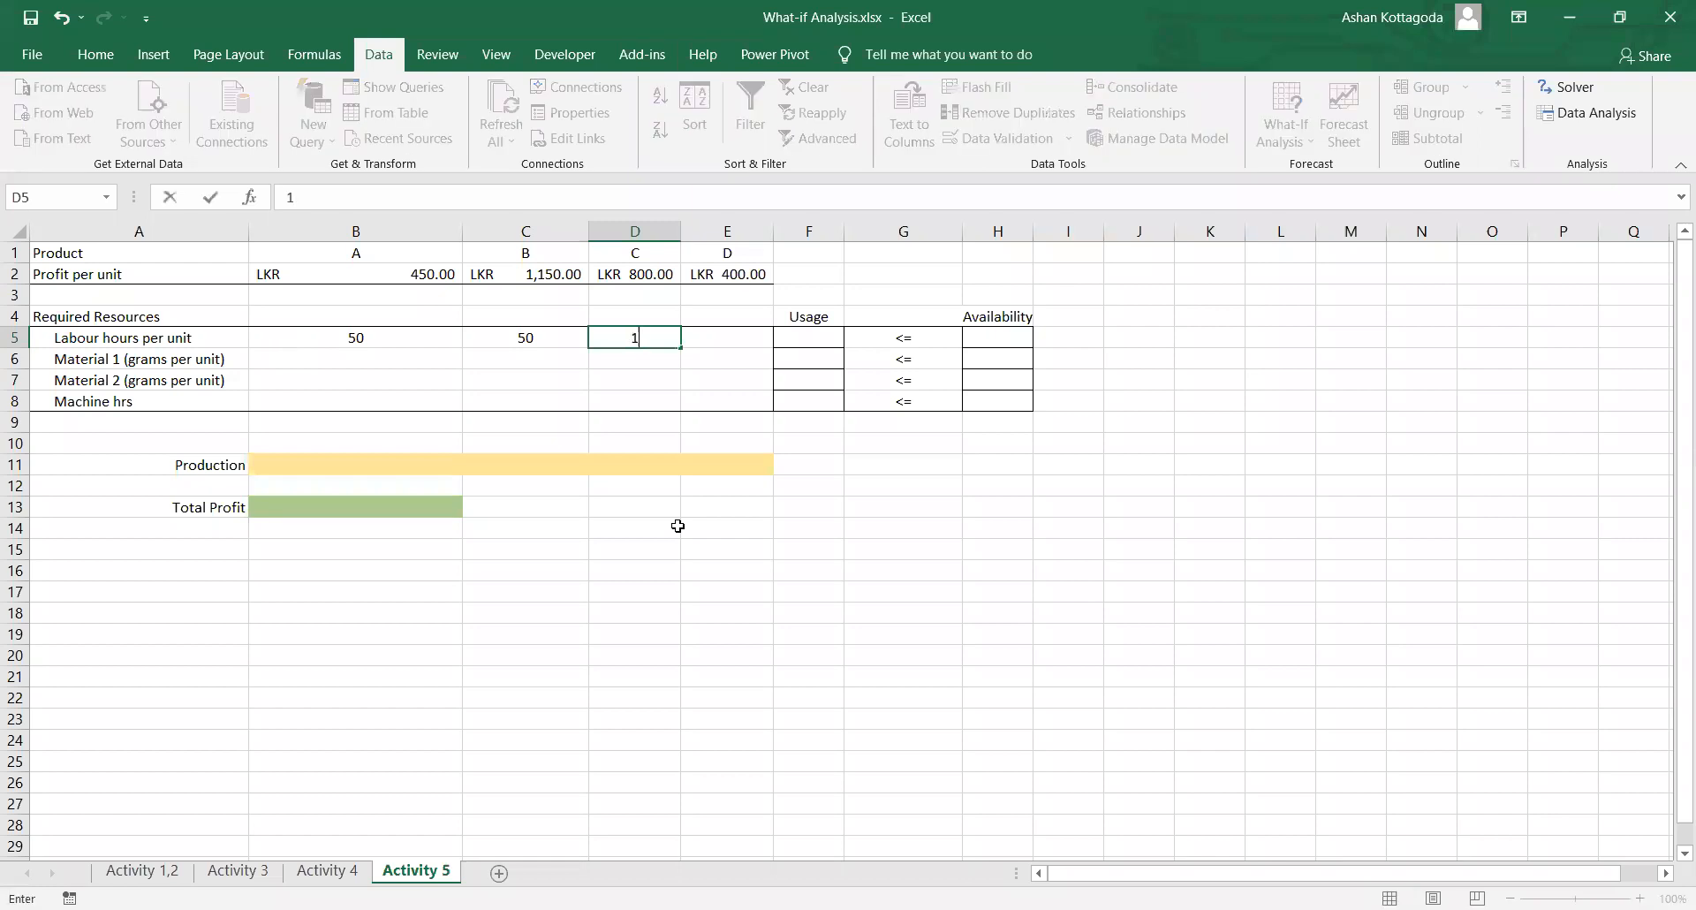
pyautogui.press('Tab')
pyautogui.write('50')
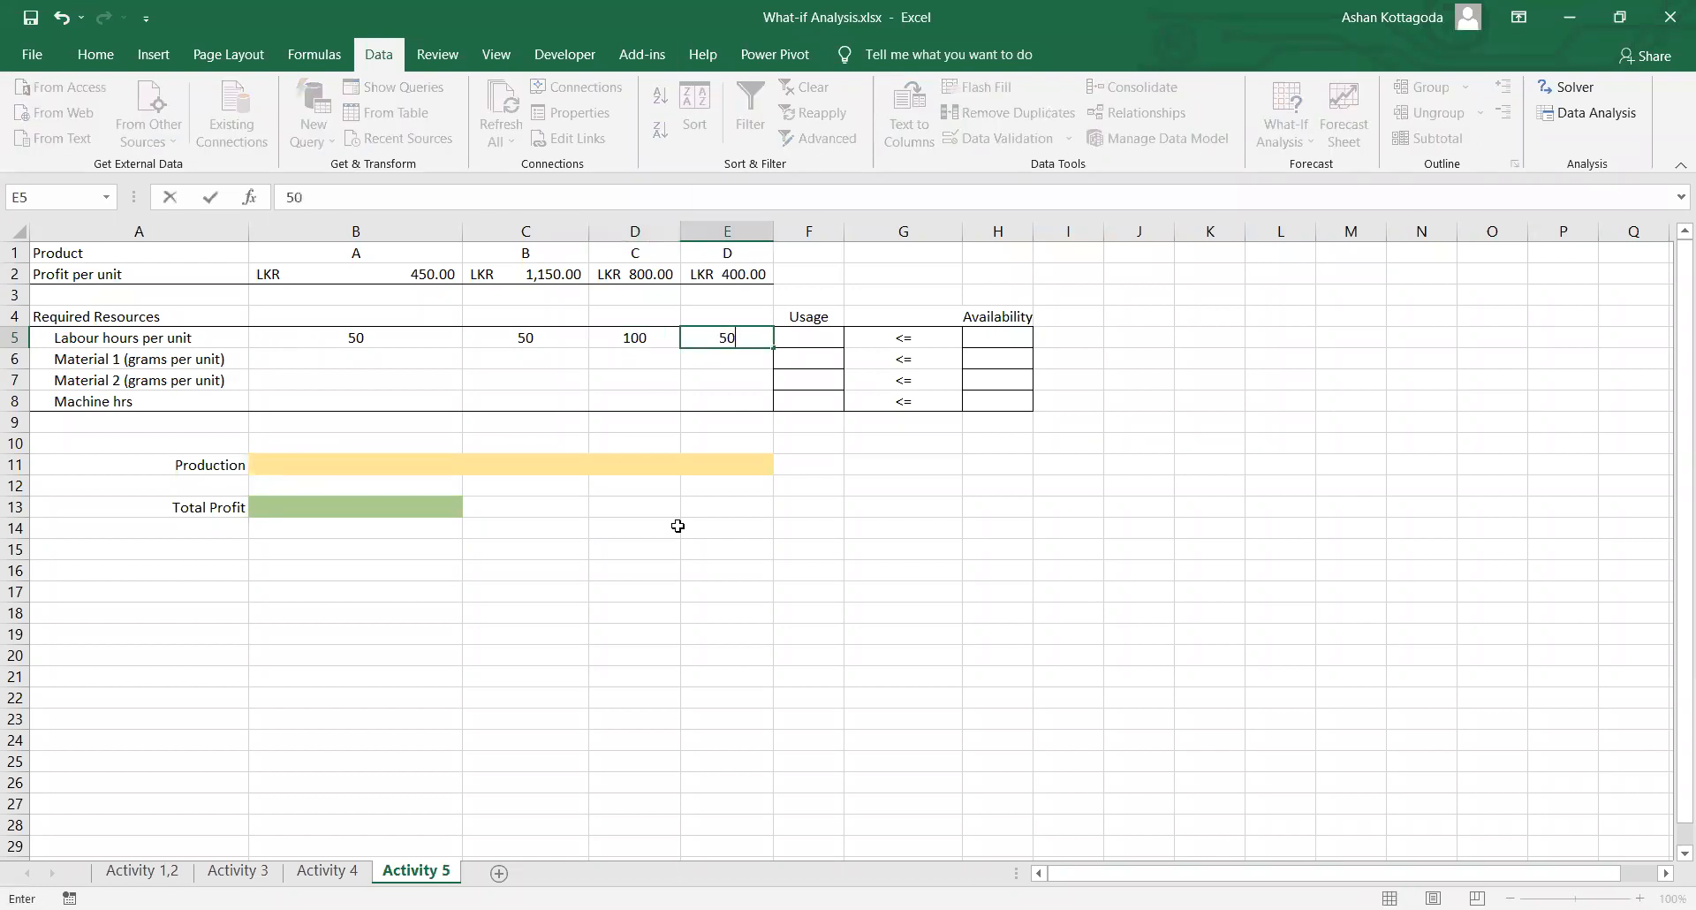
# Step: Fill in the Material 1 grams per unit in B6:E6 as 5, 15, 10 and 15
pyautogui.click(316, 366)
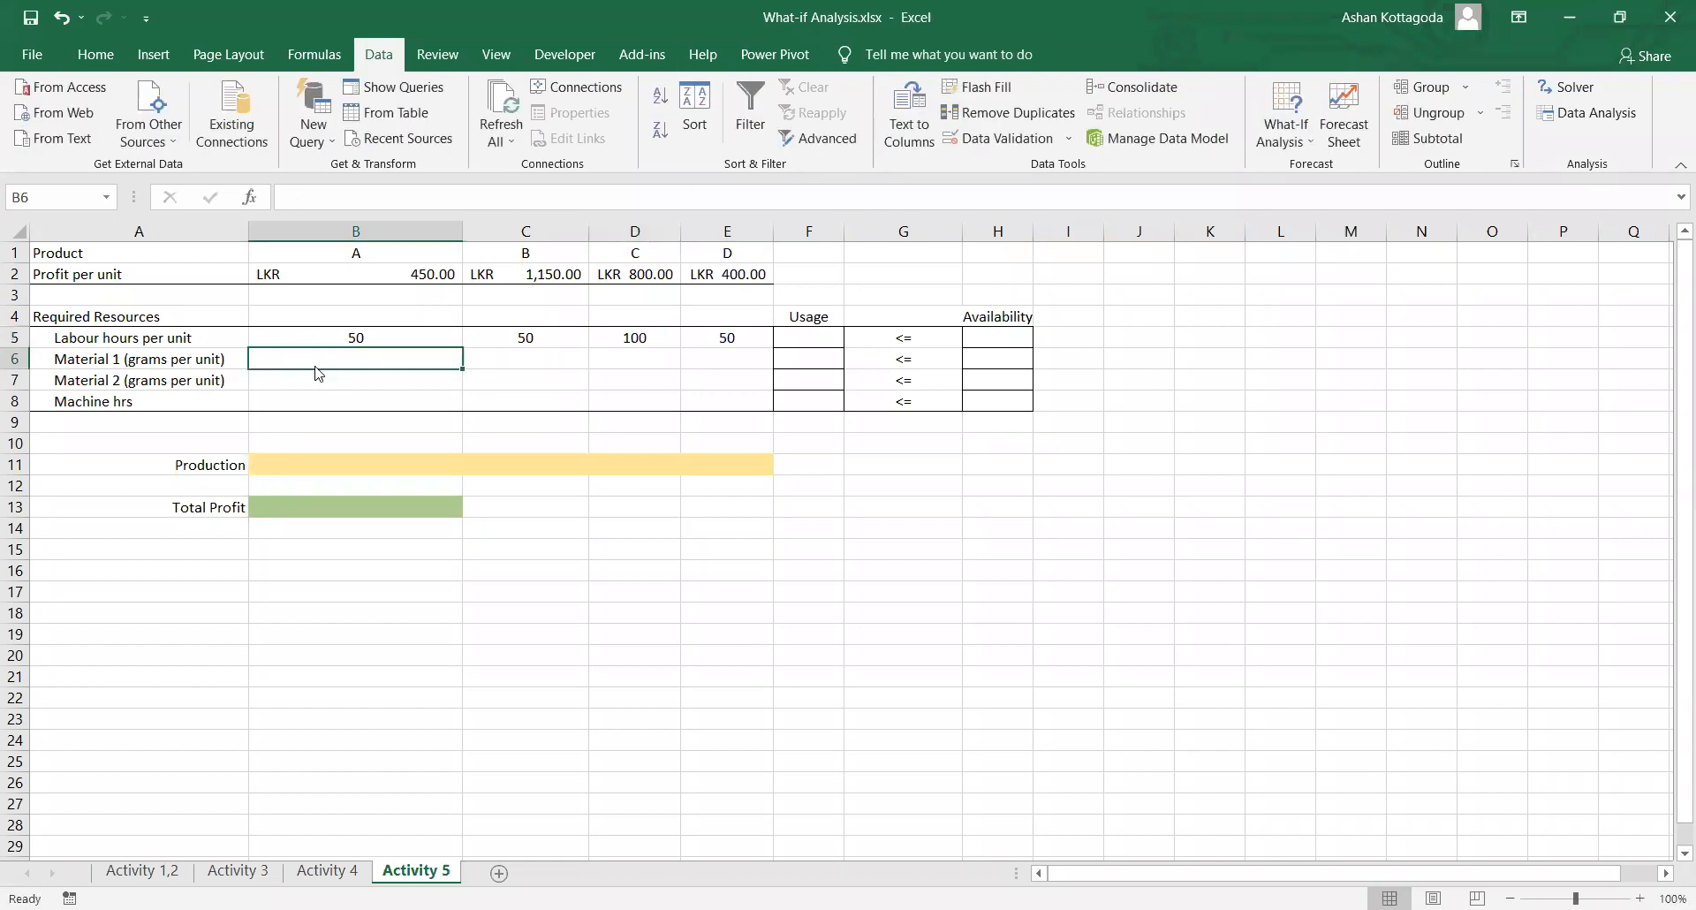
pyautogui.hotkey('alt', 'Tab')
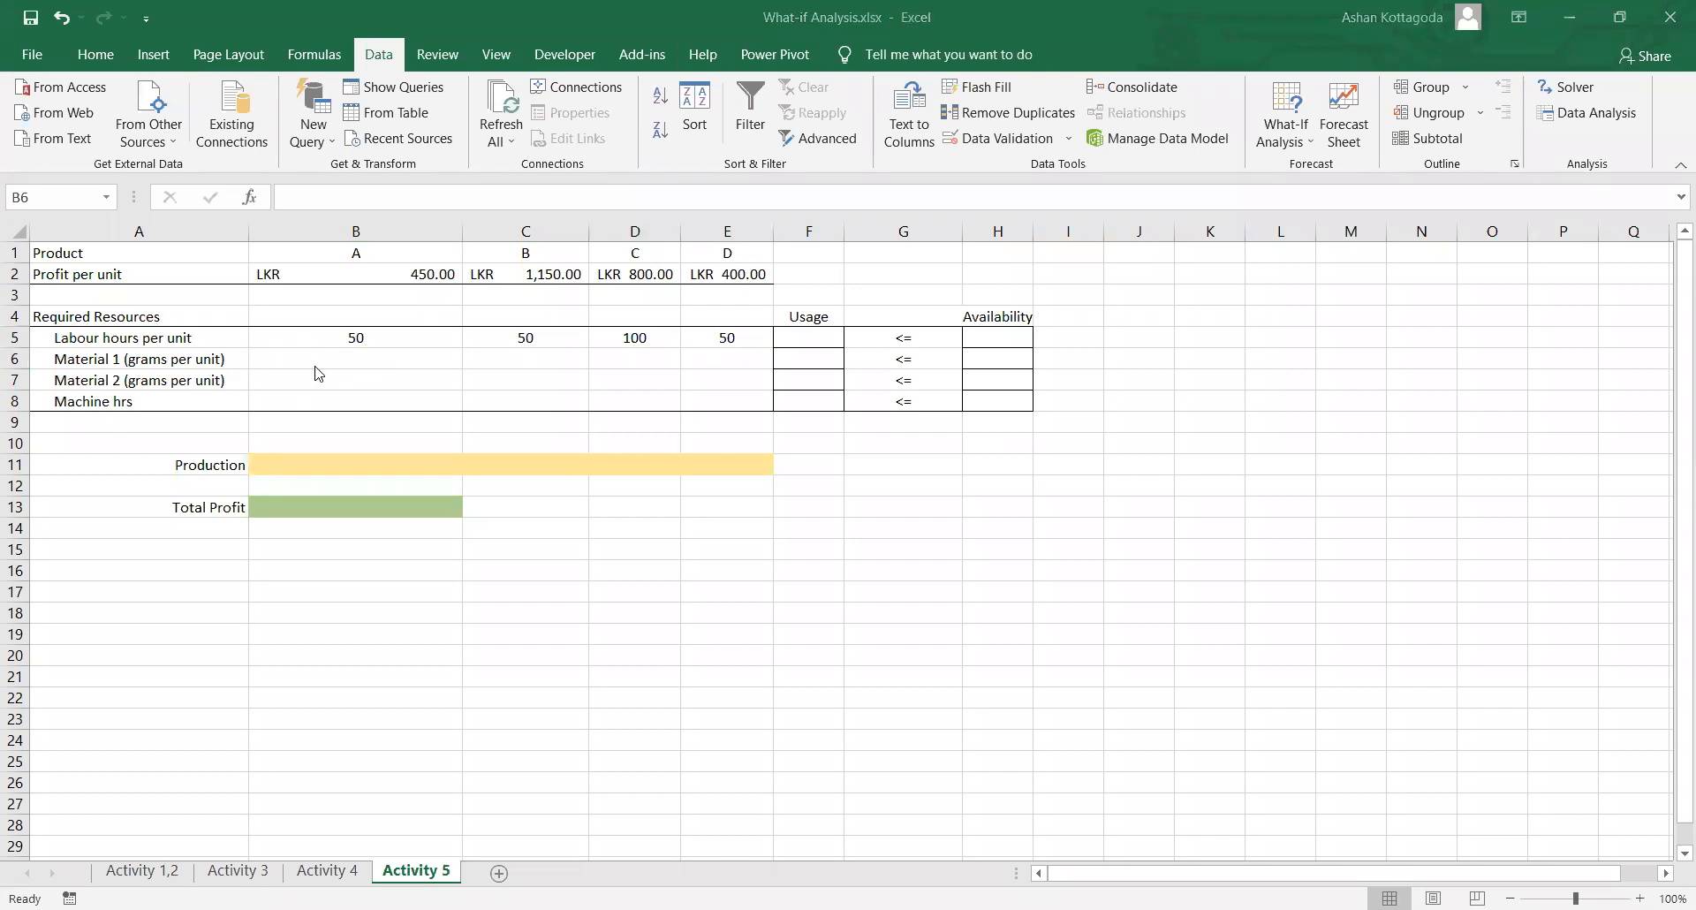
pyautogui.write('5')
pyautogui.press('Tab')
pyautogui.write('15')
pyautogui.press('Tab')
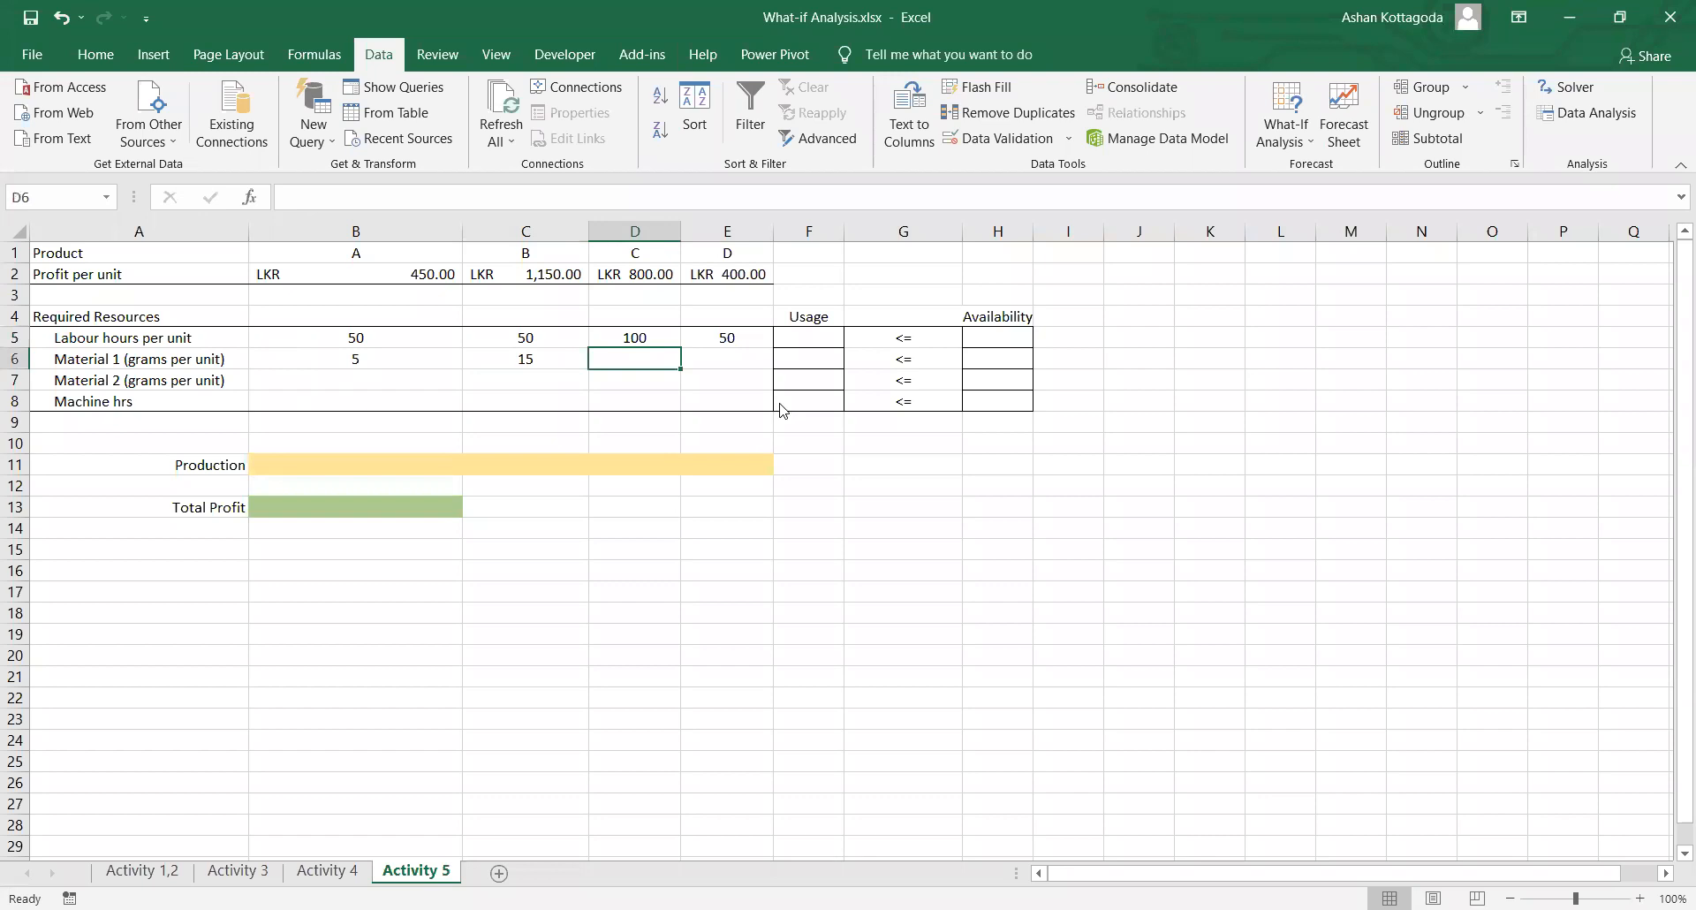
pyautogui.write('10')
pyautogui.press('Tab')
pyautogui.write('15')
pyautogui.press('Return')
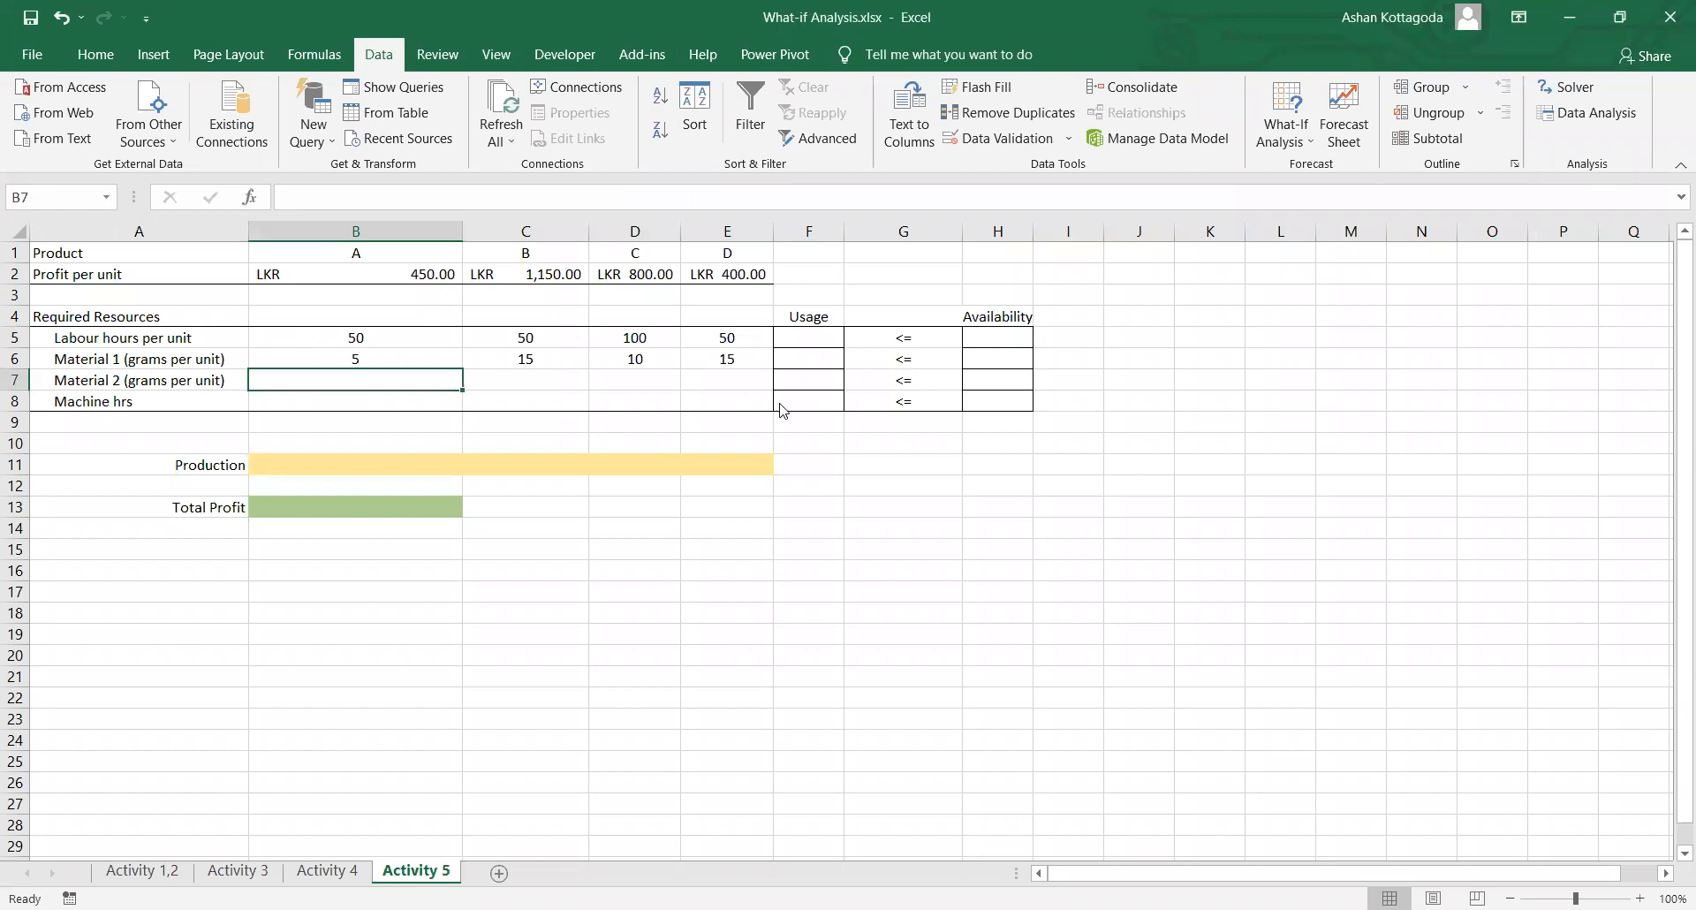
# Step: Fill in the Material 2 grams per unit in B7:E7 as 500, 400, 300 and 200
pyautogui.hotkey('alt', 'Tab')
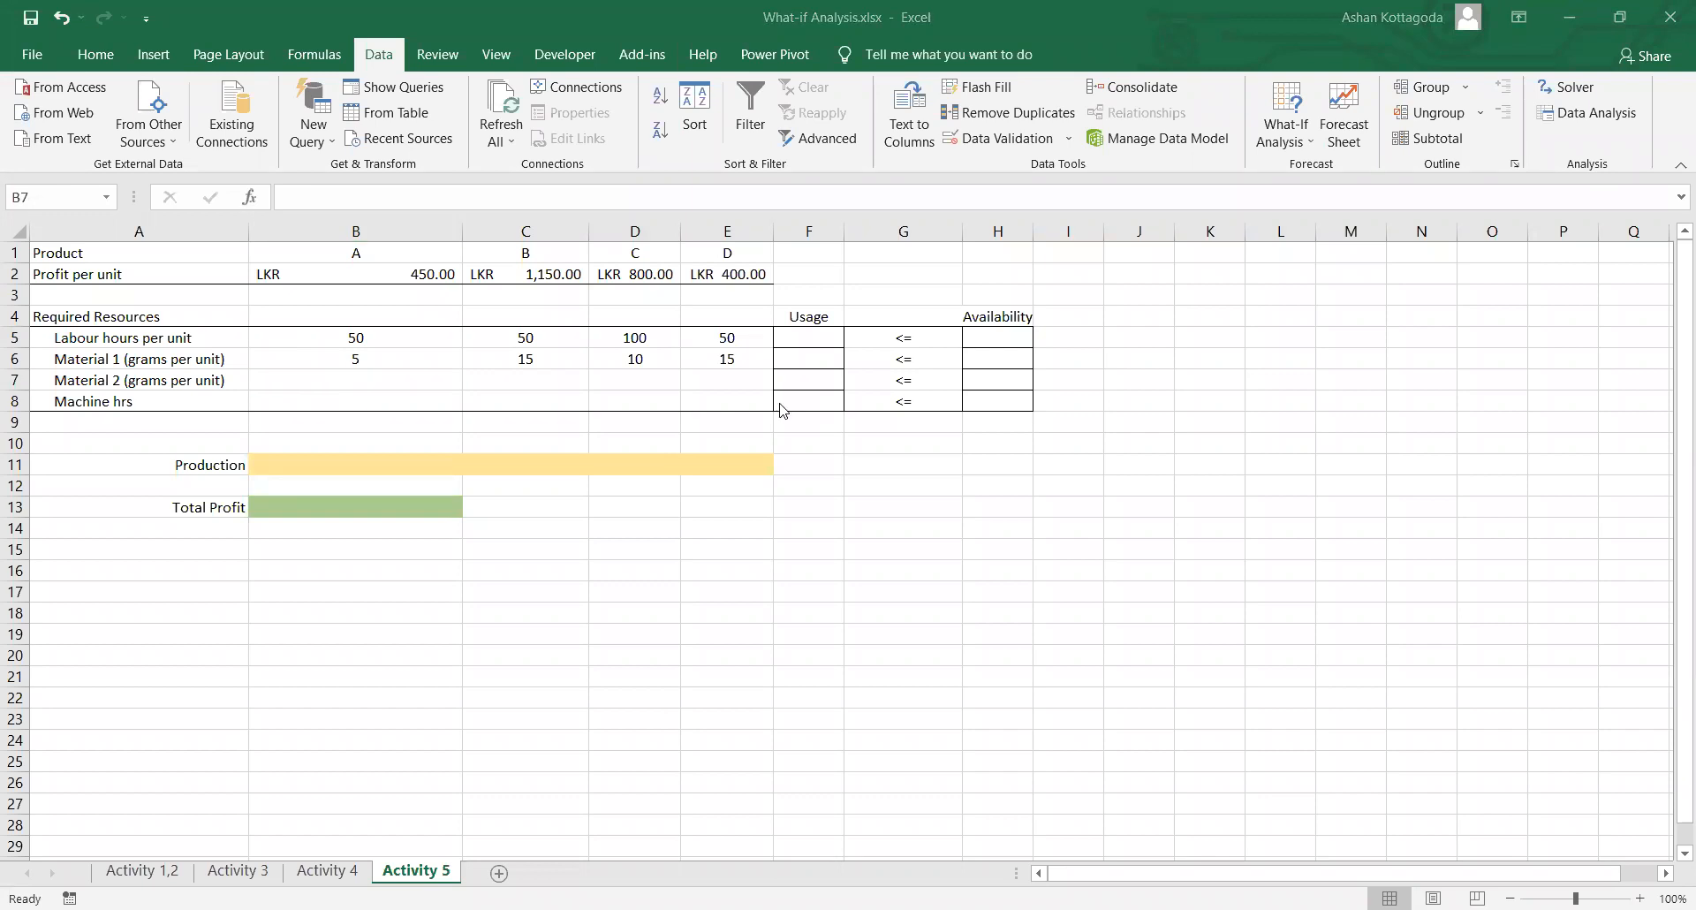
pyautogui.hotkey('alt', 'Tab')
pyautogui.write('500')
pyautogui.press('Tab')
pyautogui.write('400')
pyautogui.press('Tab')
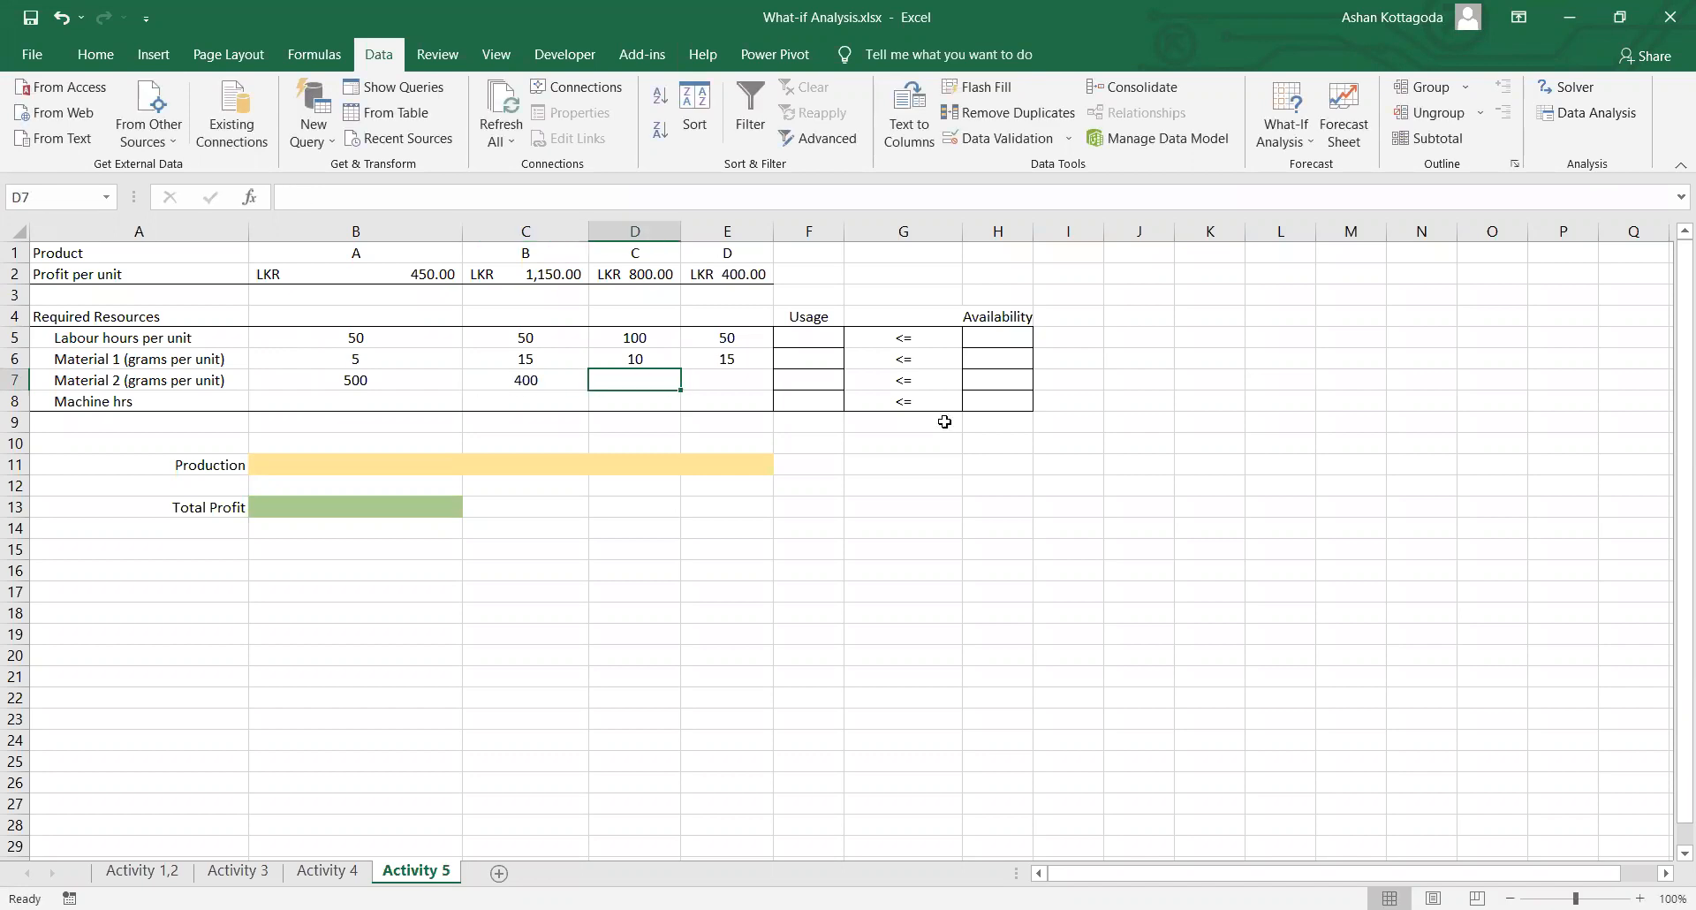
pyautogui.write('300')
pyautogui.press('Tab')
pyautogui.write('200')
pyautogui.press('Return')
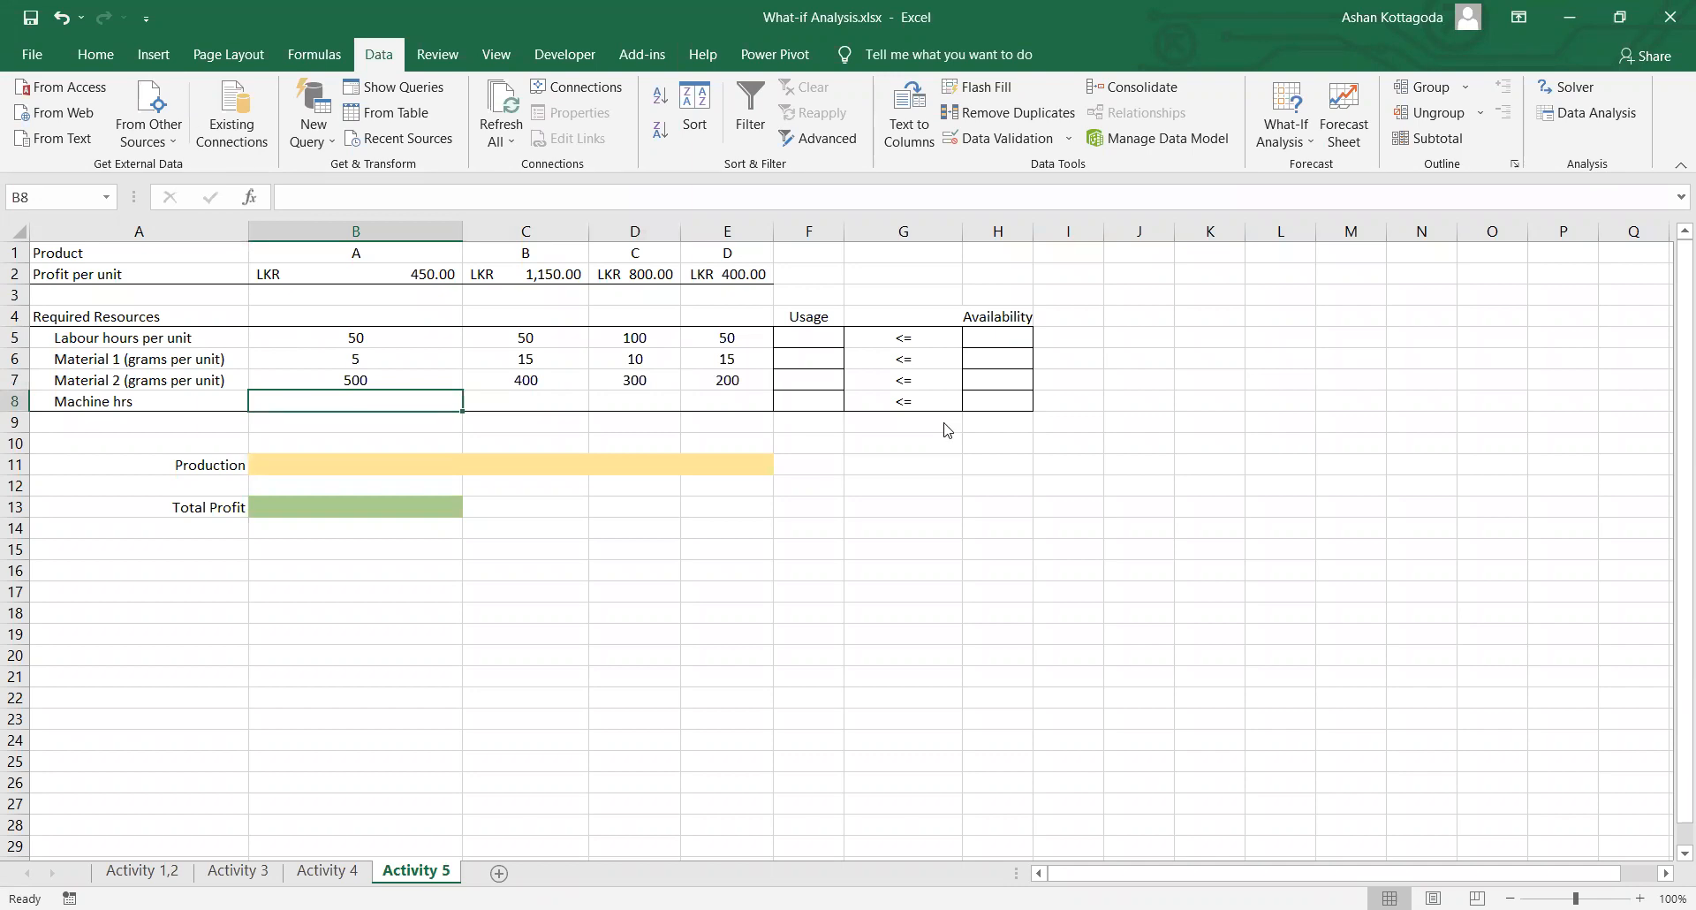
# Step: Fill in the machine hours in B8:E8 as 500, 750, 250 and 500
pyautogui.hotkey('alt', 'Tab')
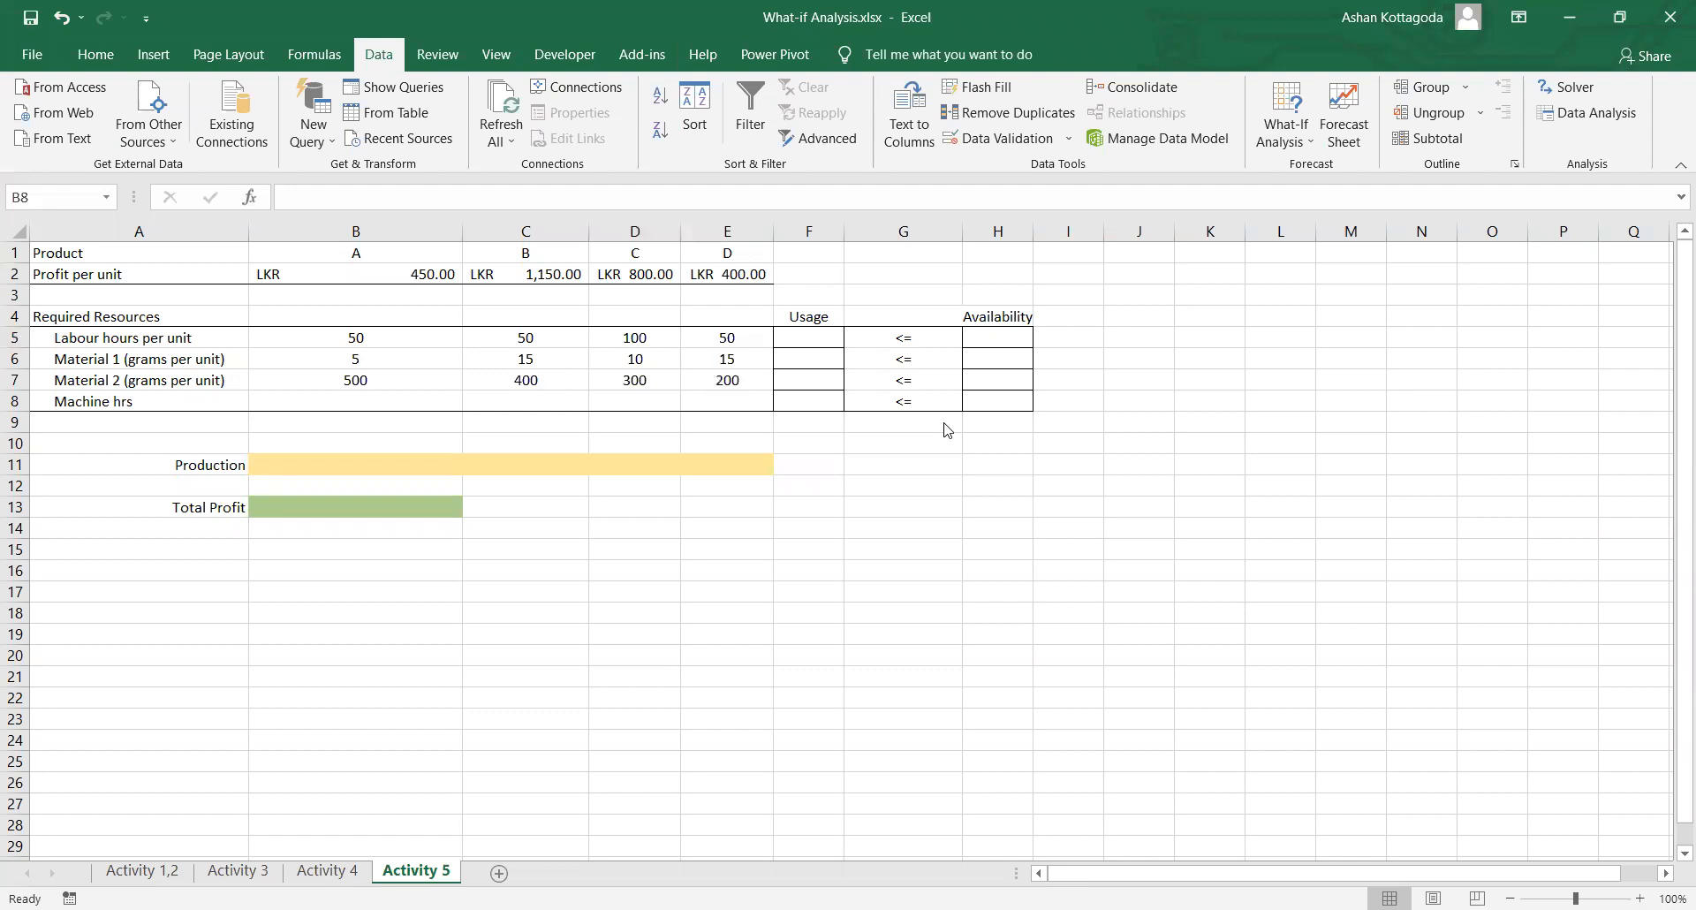
pyautogui.hotkey('alt', 'Tab')
pyautogui.write('500')
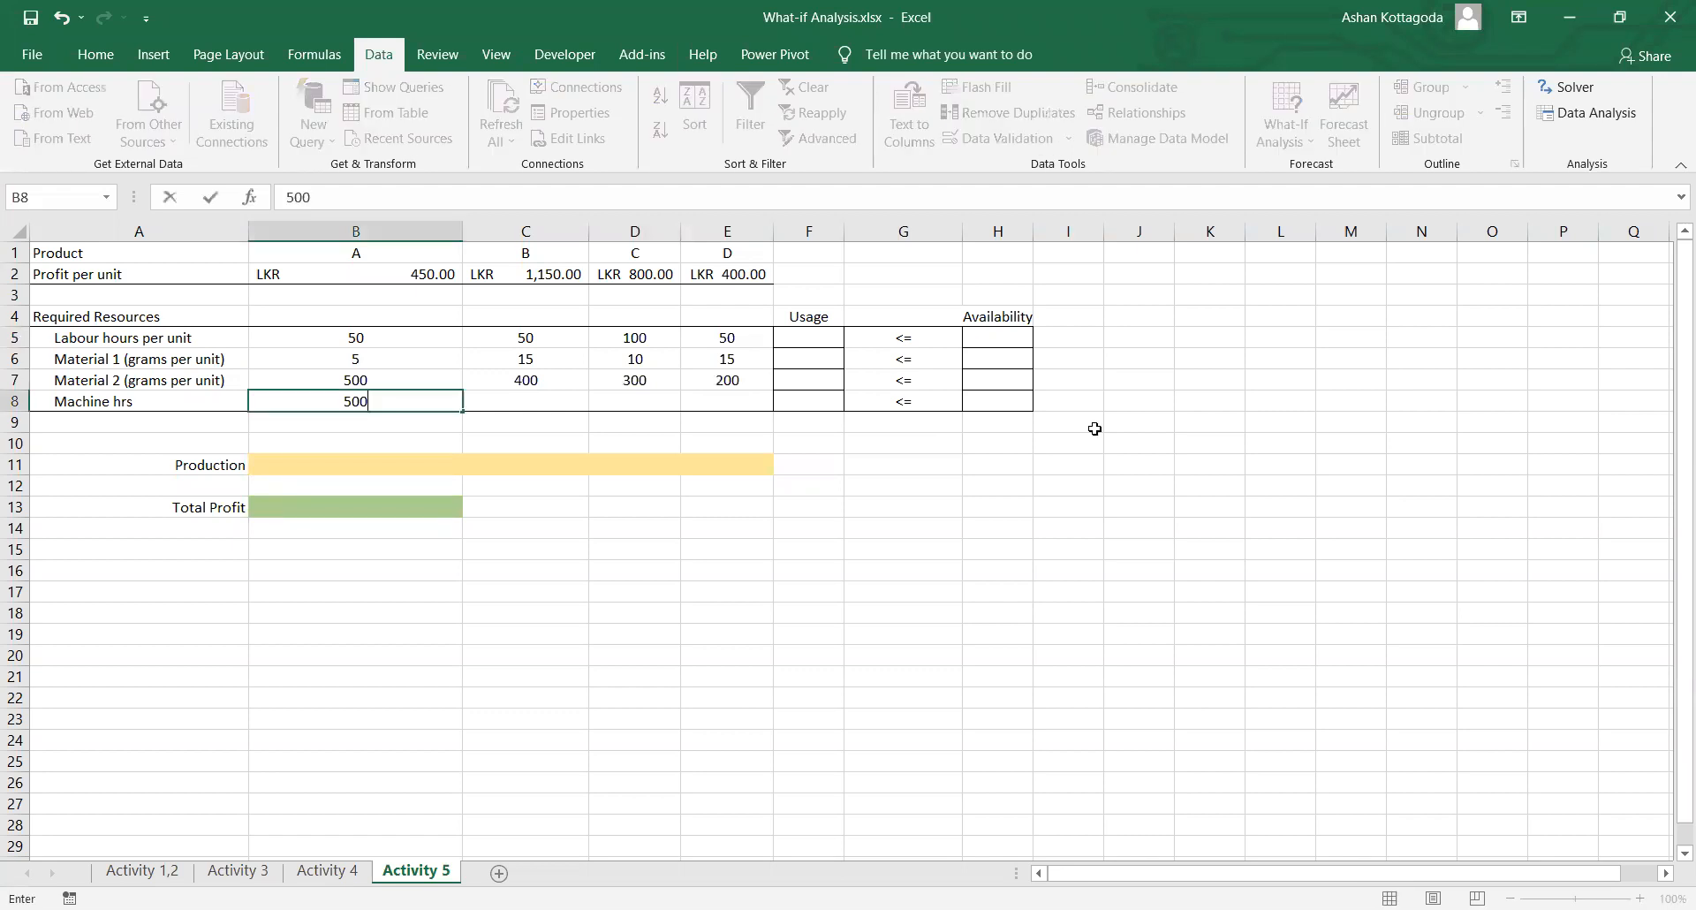
pyautogui.press('Tab')
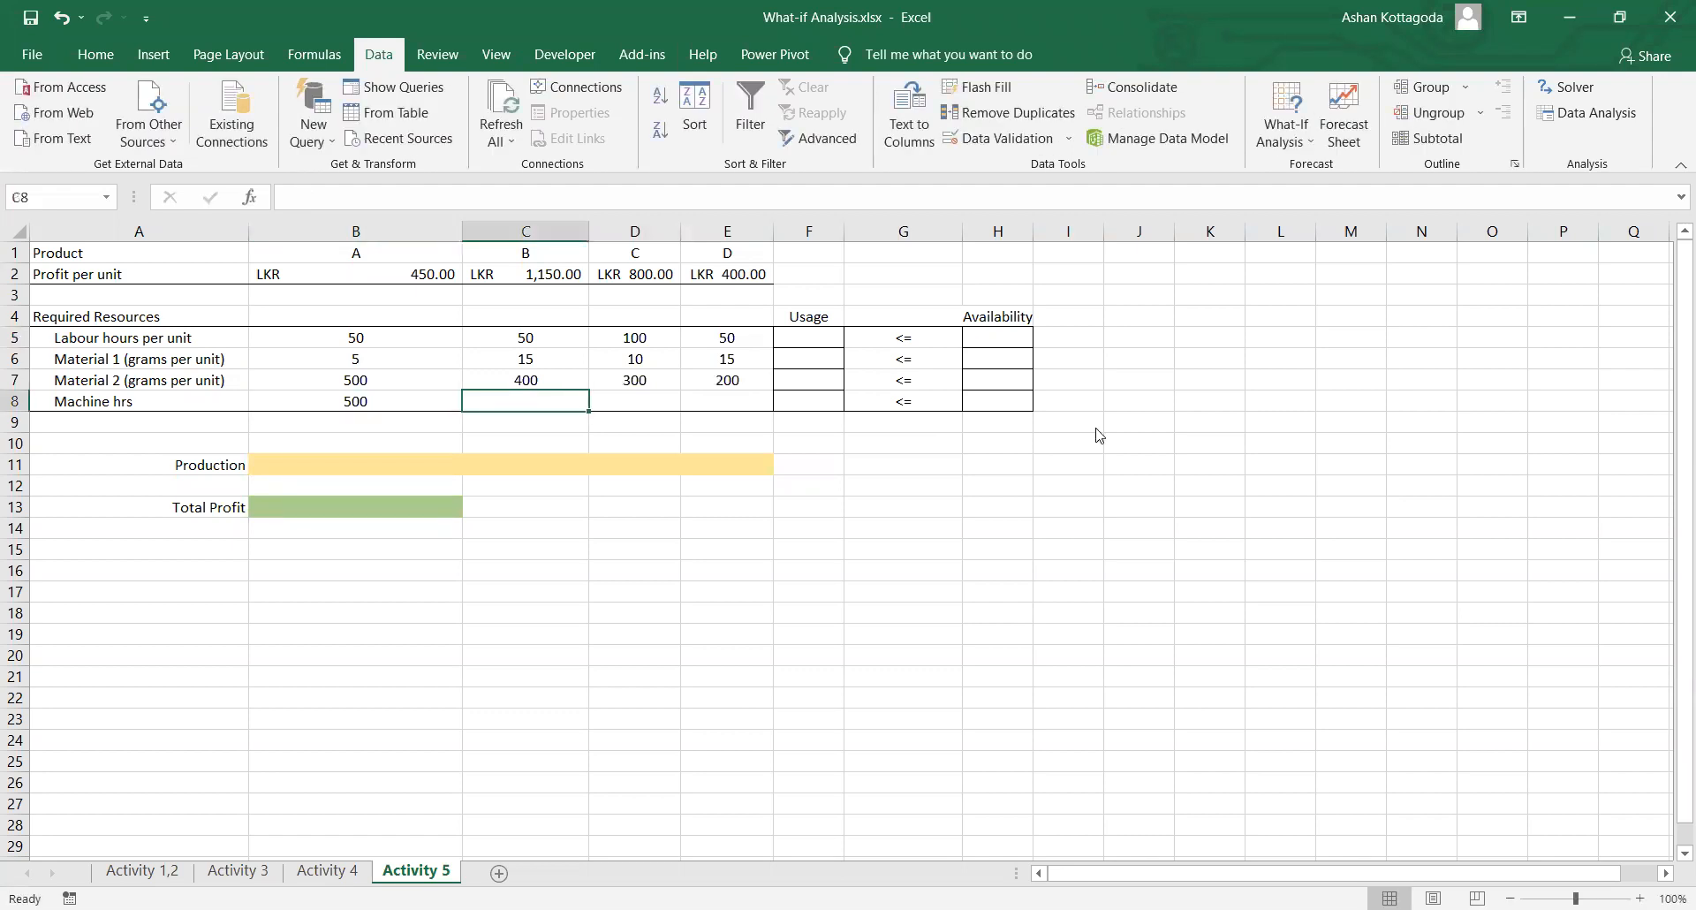
pyautogui.write('750')
pyautogui.press('Tab')
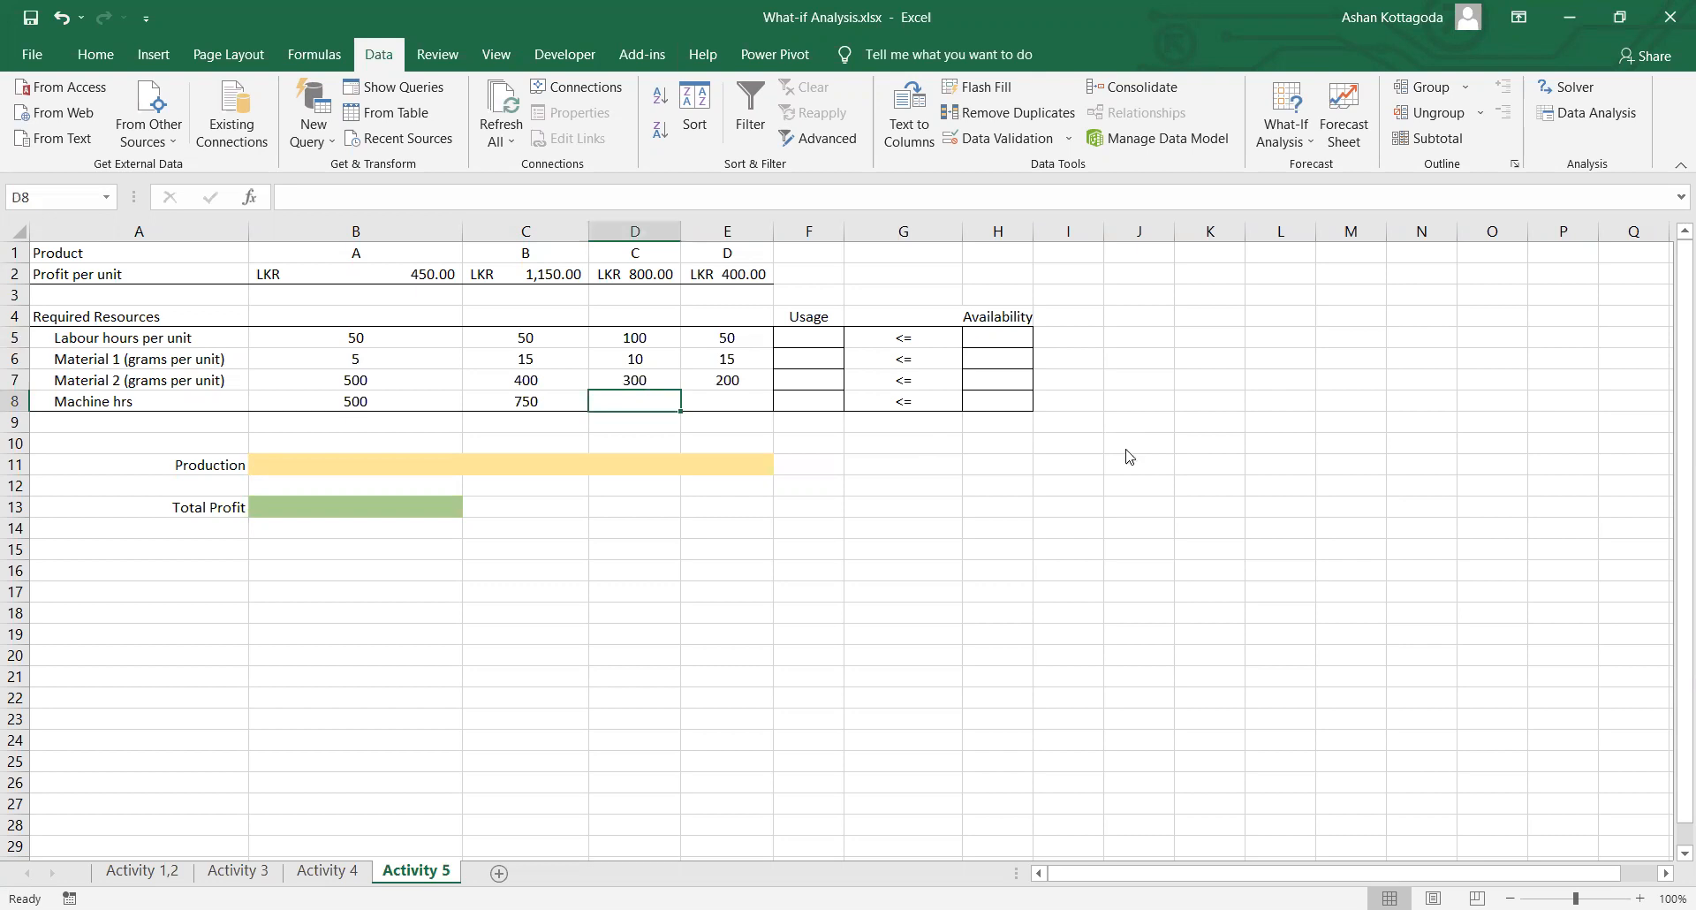
pyautogui.write('250')
pyautogui.press('Tab')
pyautogui.write('500')
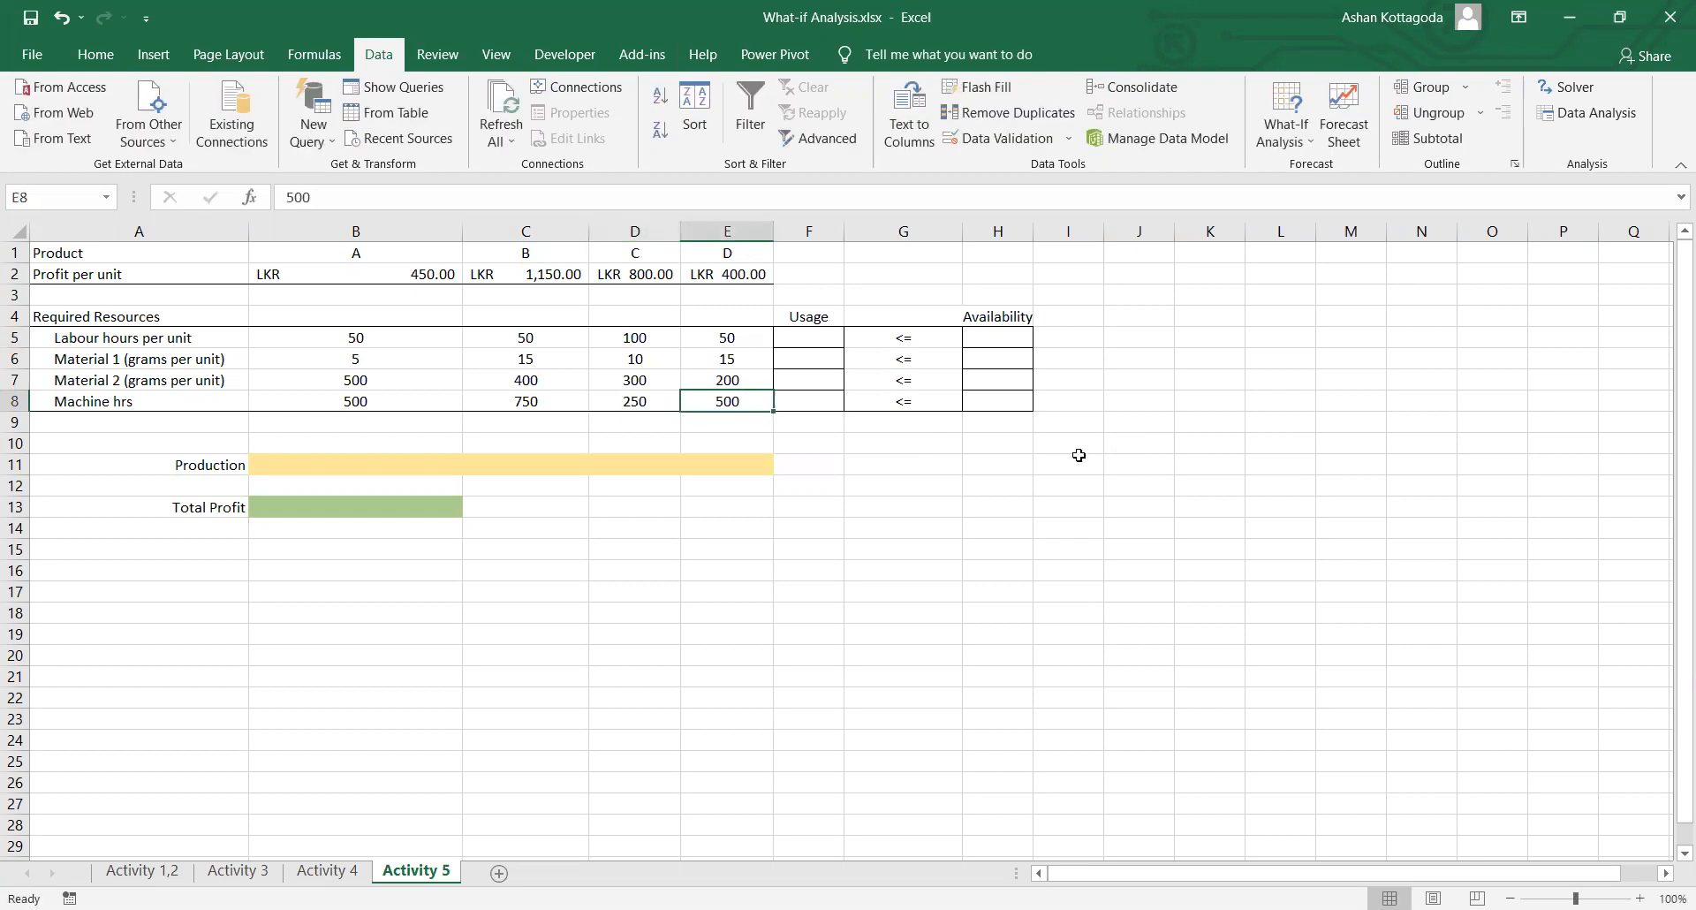
pyautogui.click(977, 463)
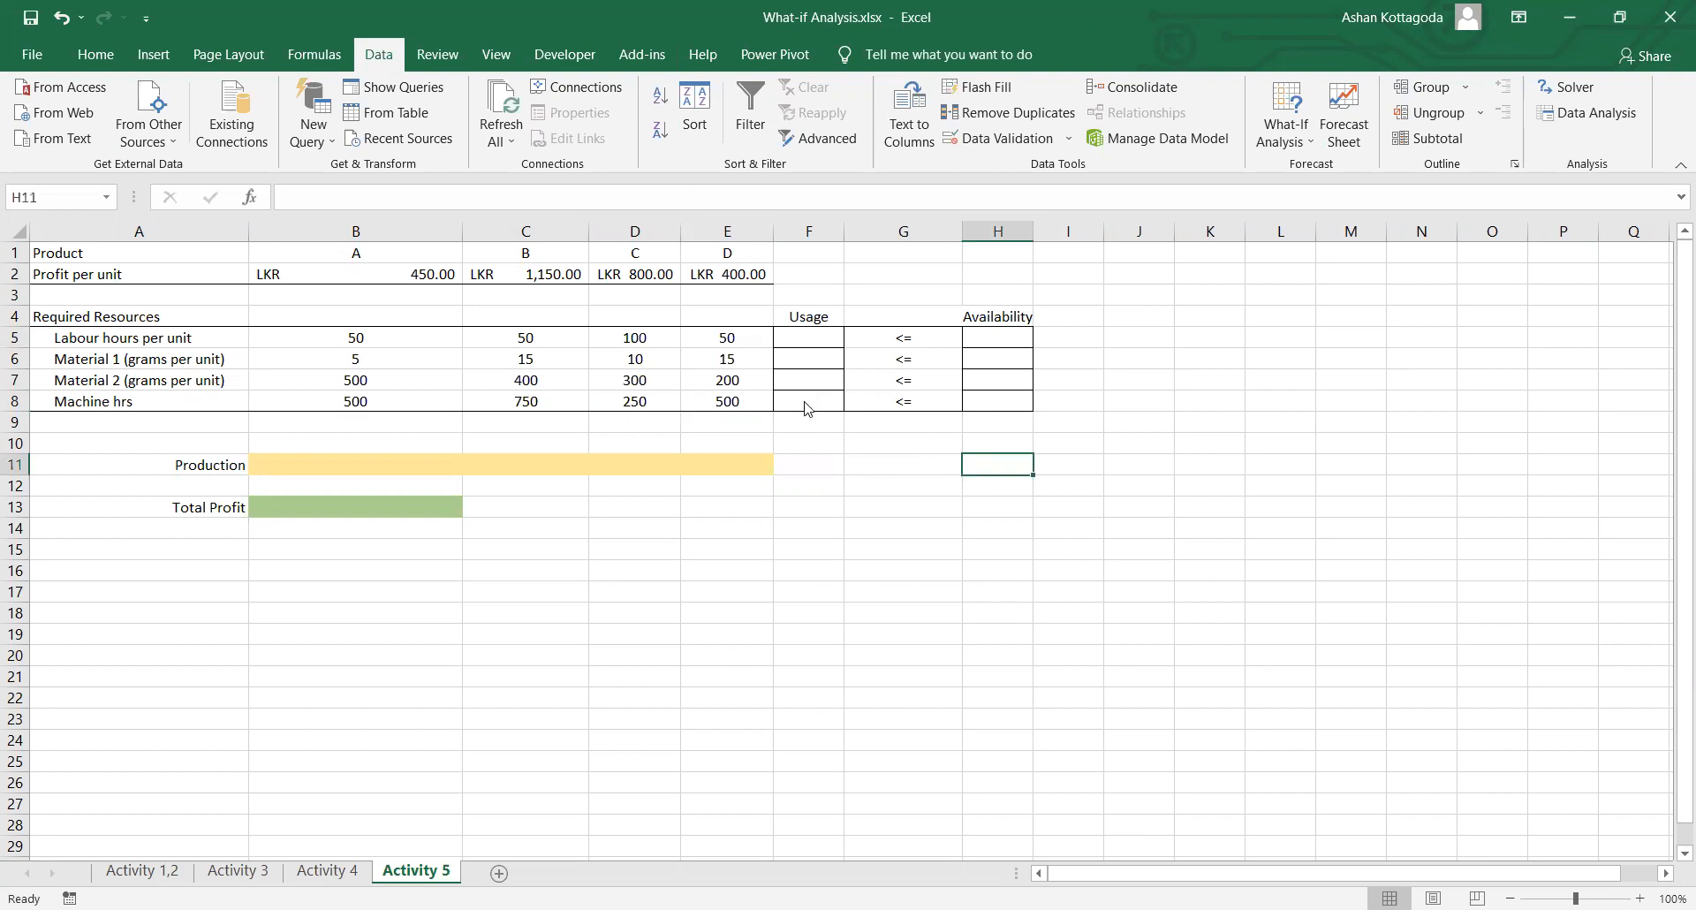
# Step: Enter the resource availability in H5:H8 as 5800, 730, 29200 and 60500
pyautogui.hotkey('alt', 'Tab')
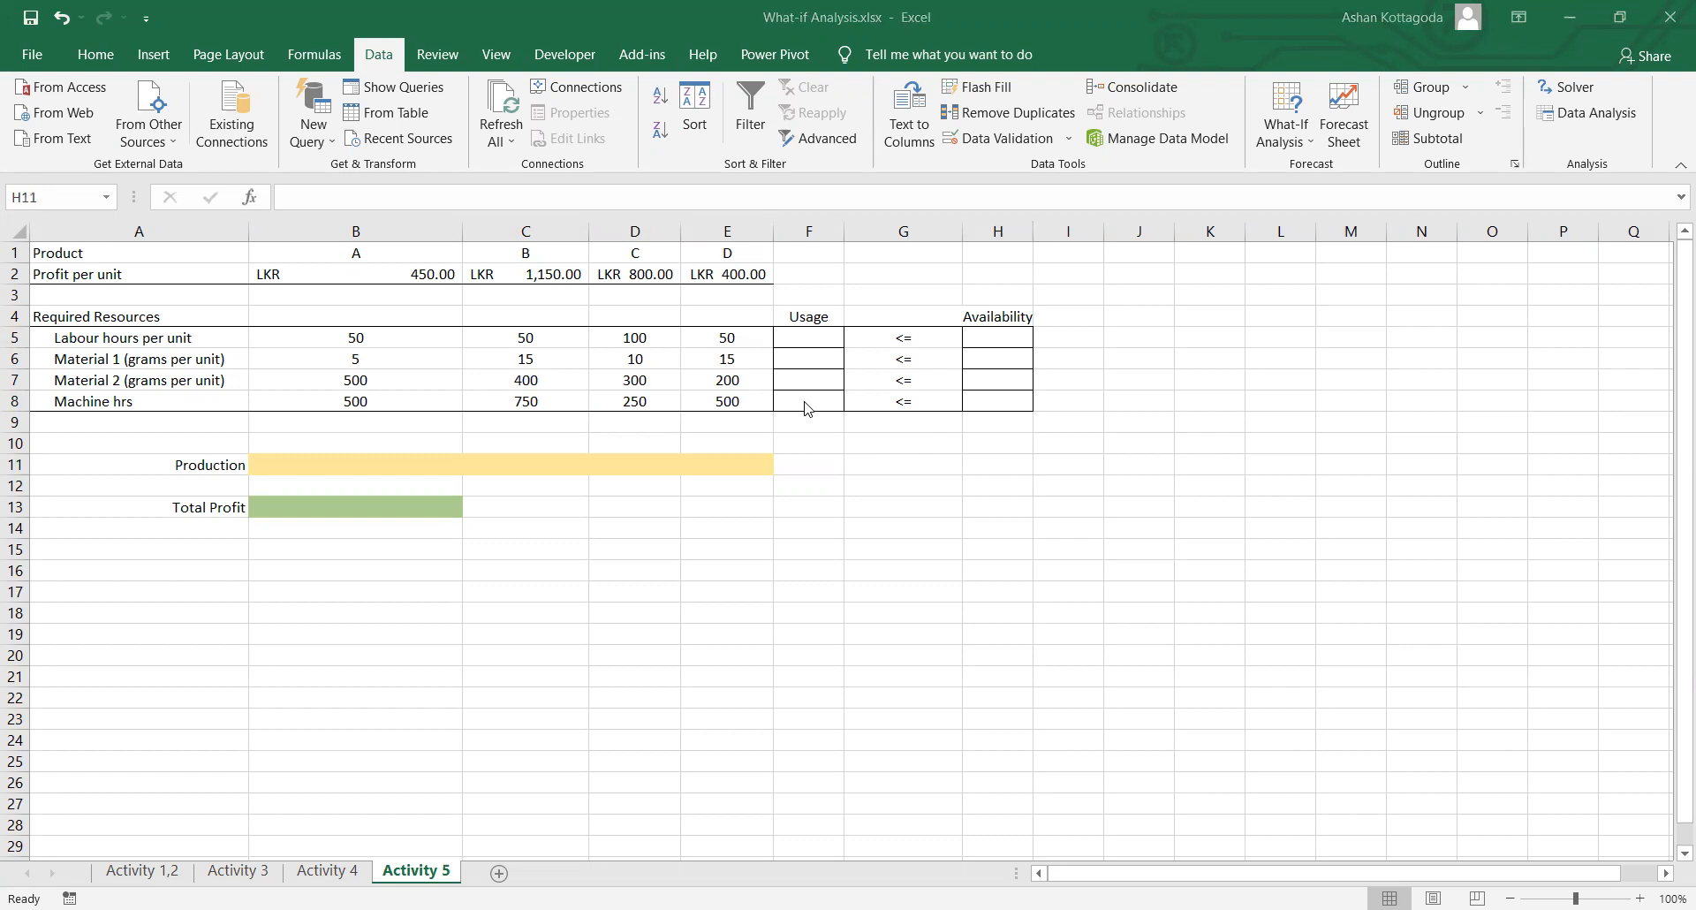
pyautogui.moveTo(996, 337); pyautogui.dragTo(987, 404)
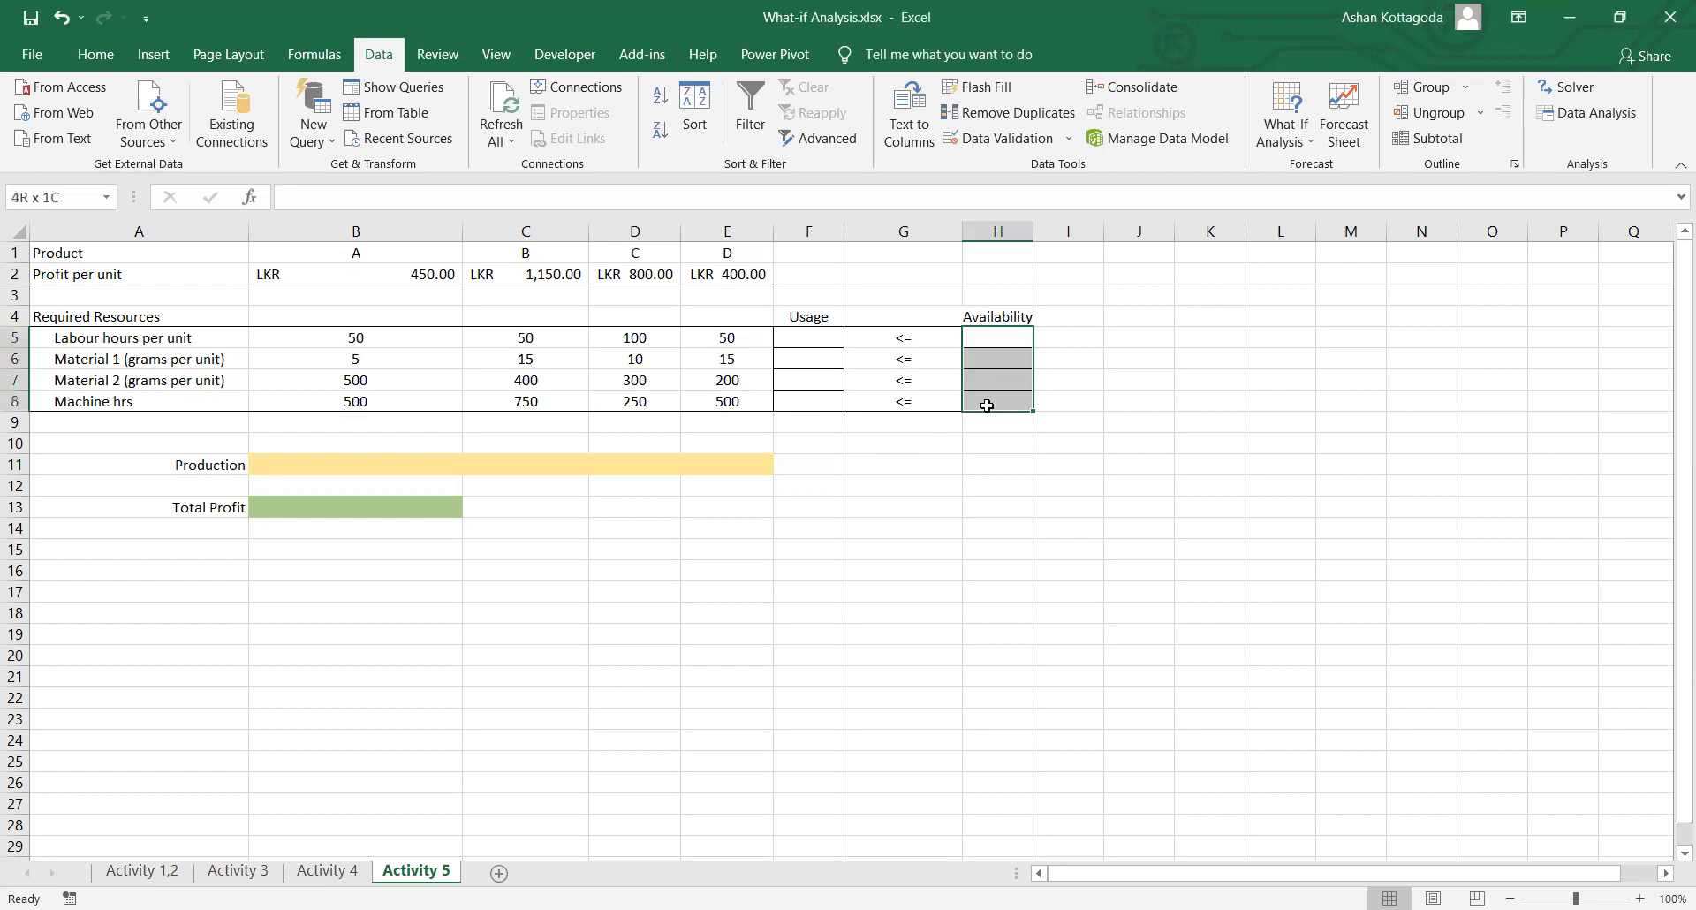
pyautogui.click(995, 342)
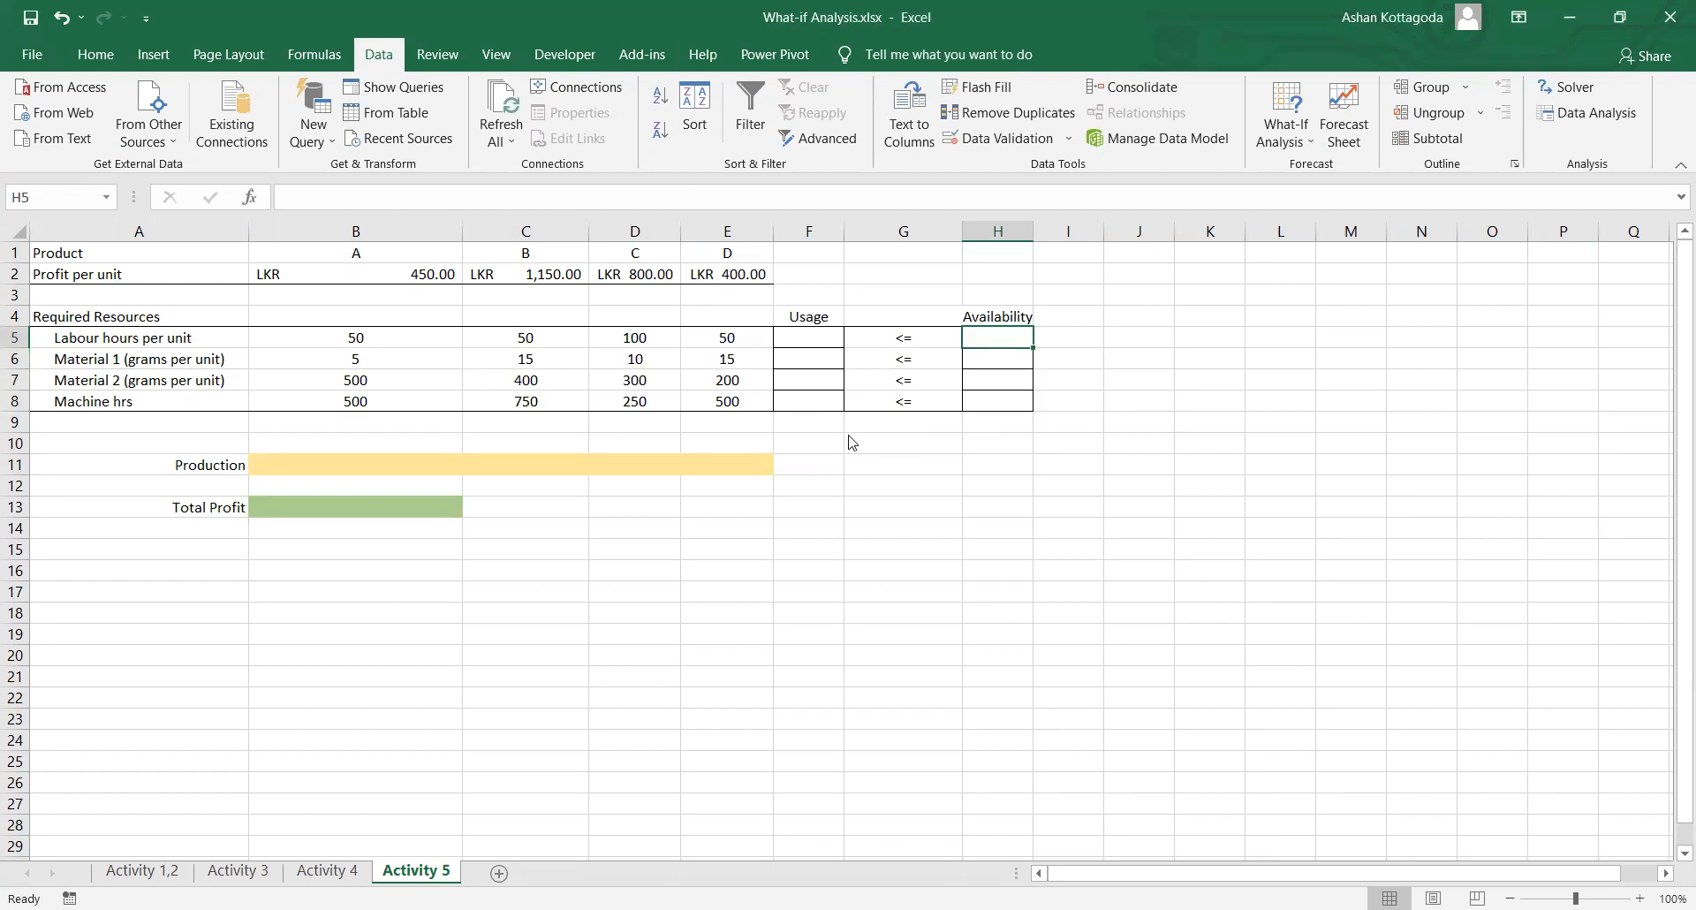
pyautogui.write('5800')
pyautogui.press('Return')
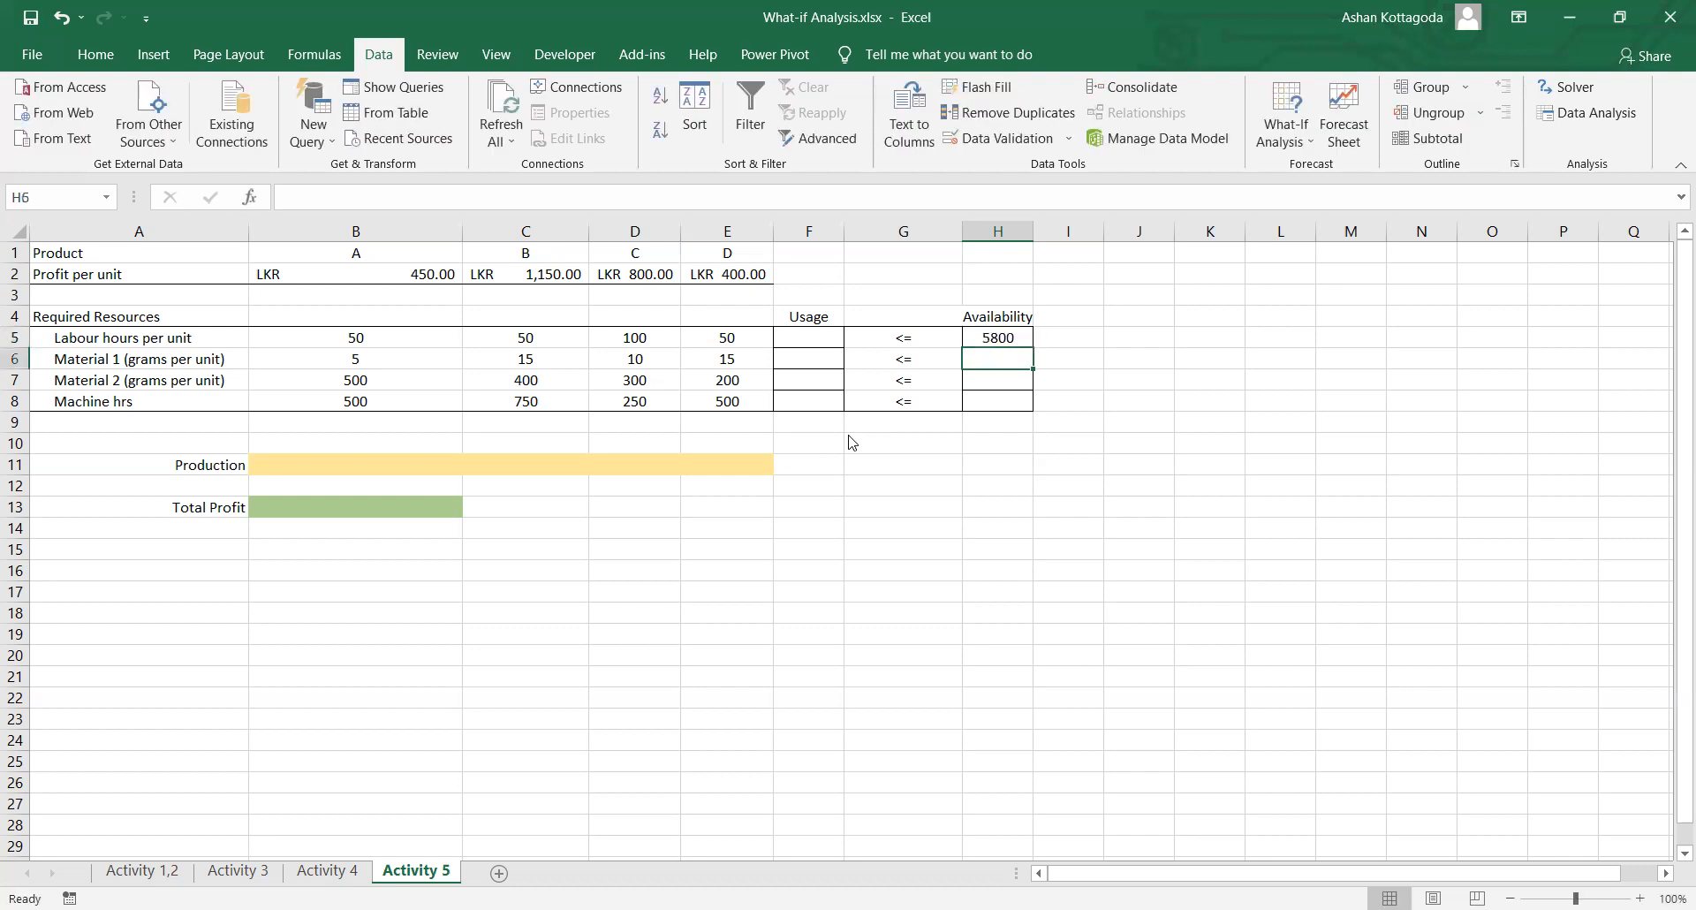
pyautogui.write('730')
pyautogui.press('Return')
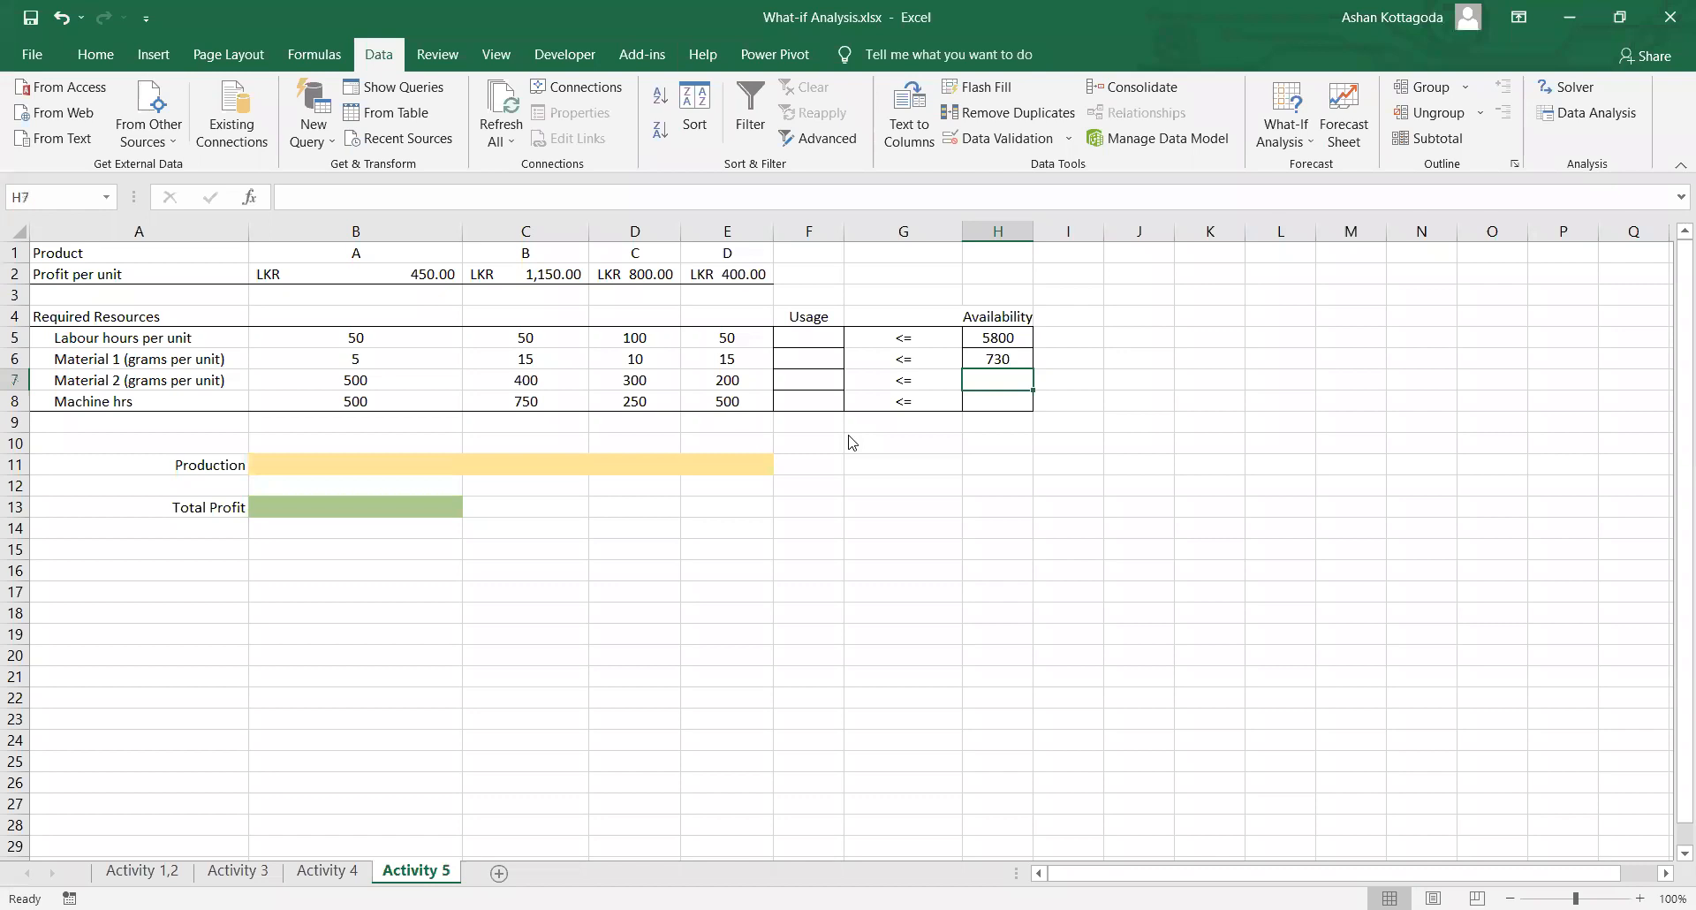
pyautogui.write('29200')
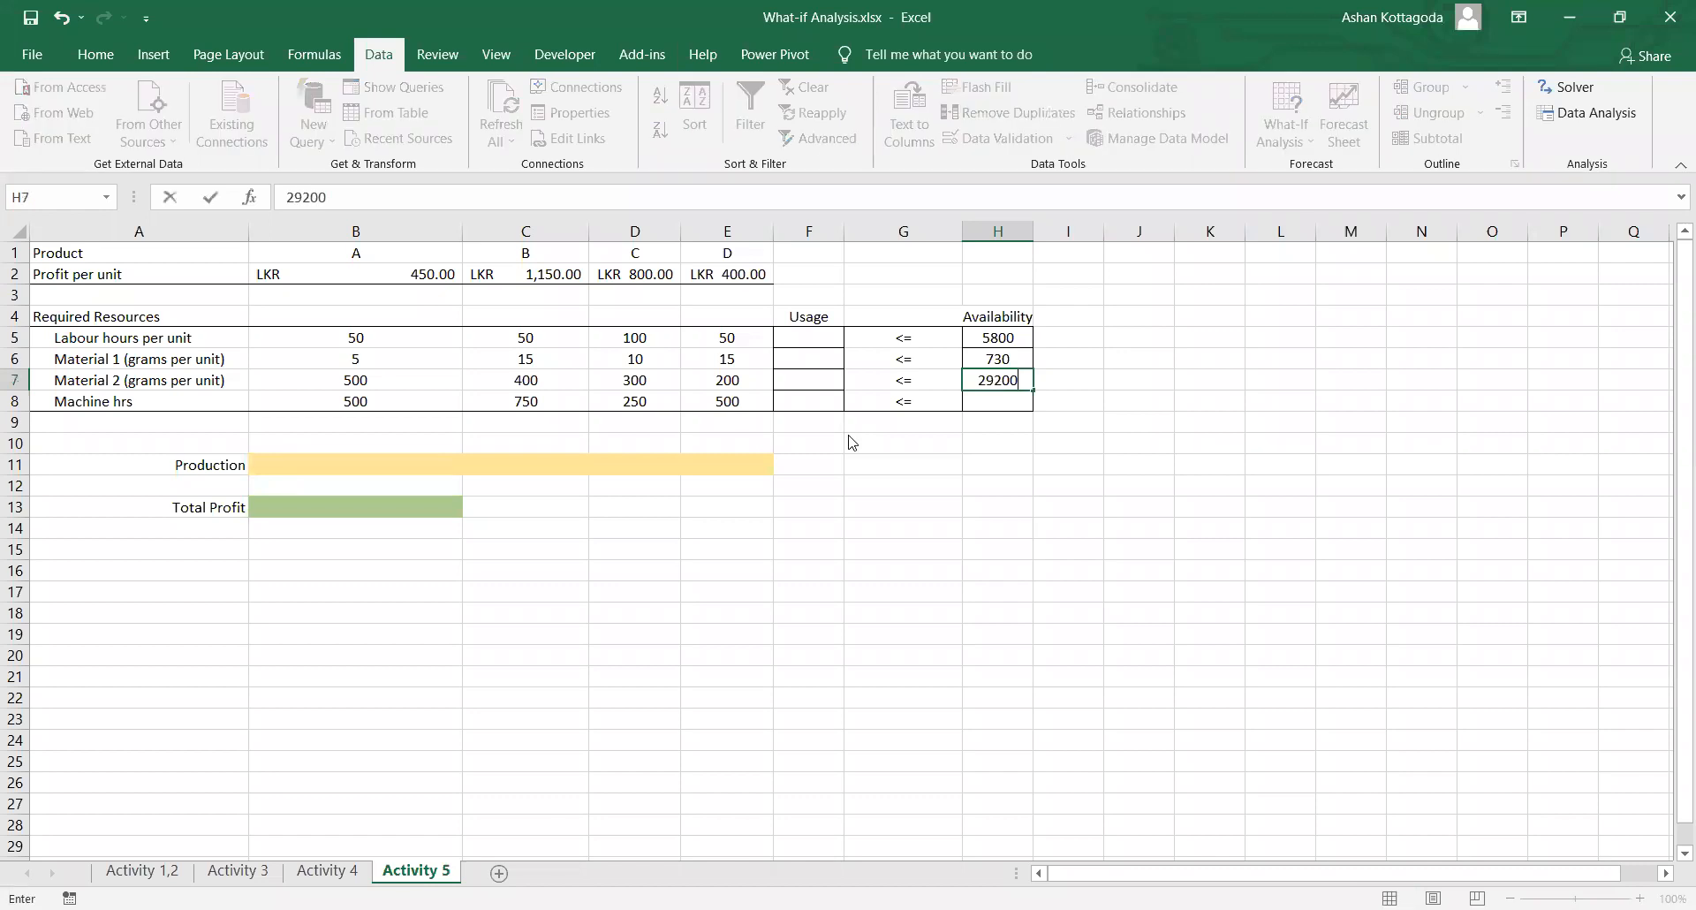
pyautogui.press('Return')
pyautogui.write('60500')
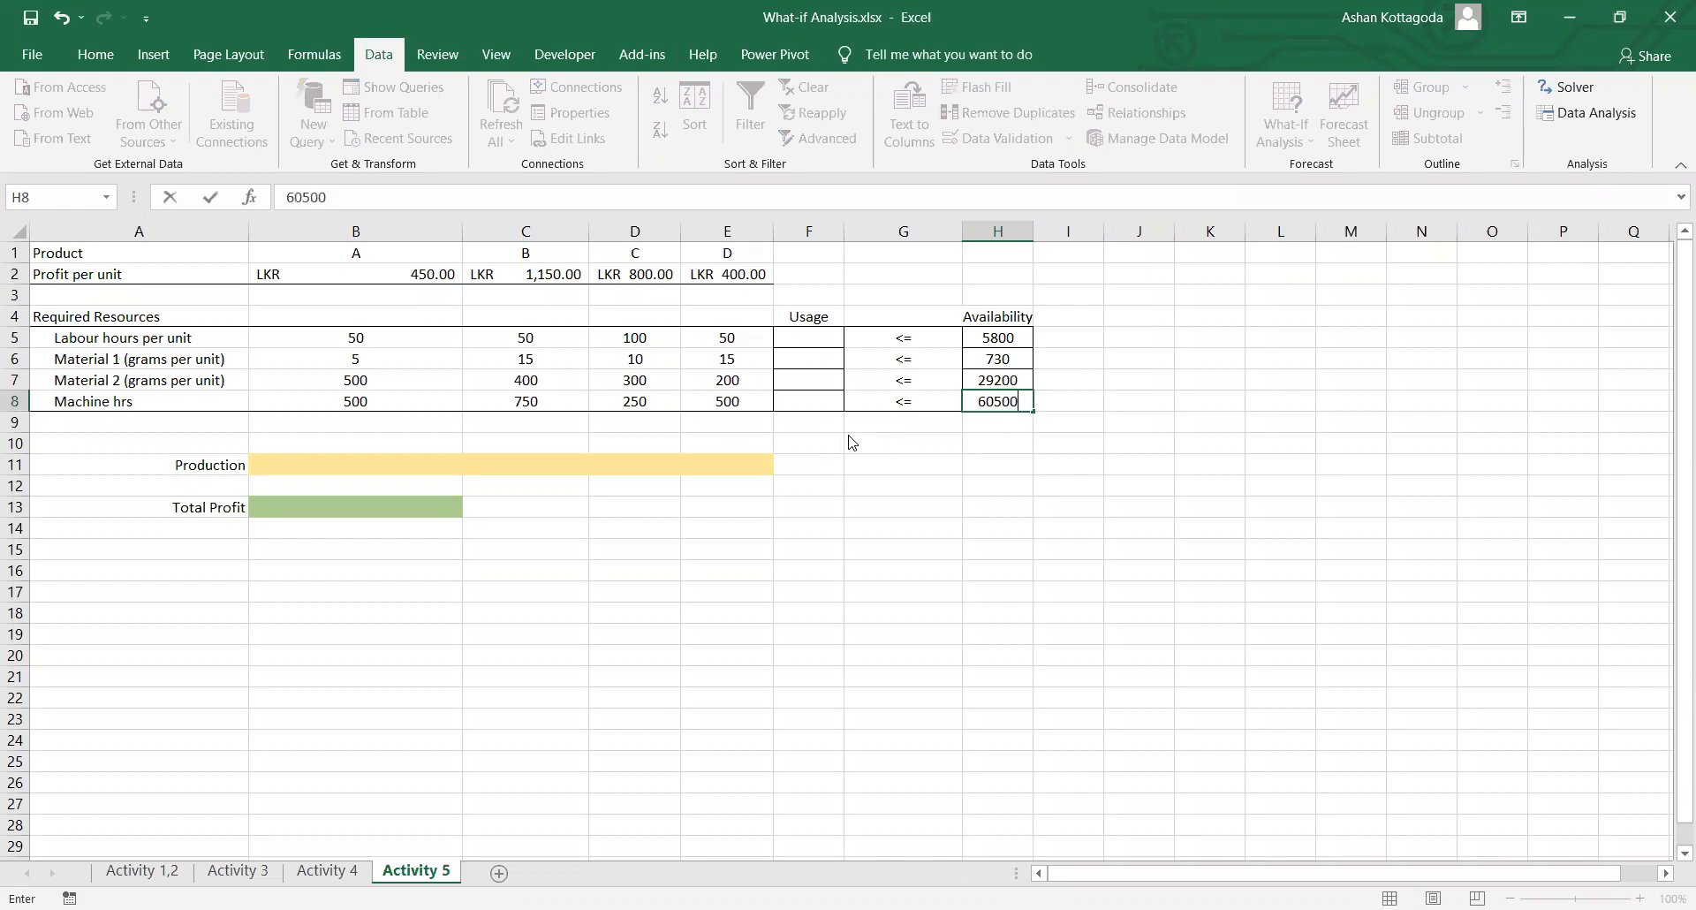
pyautogui.press('Return')
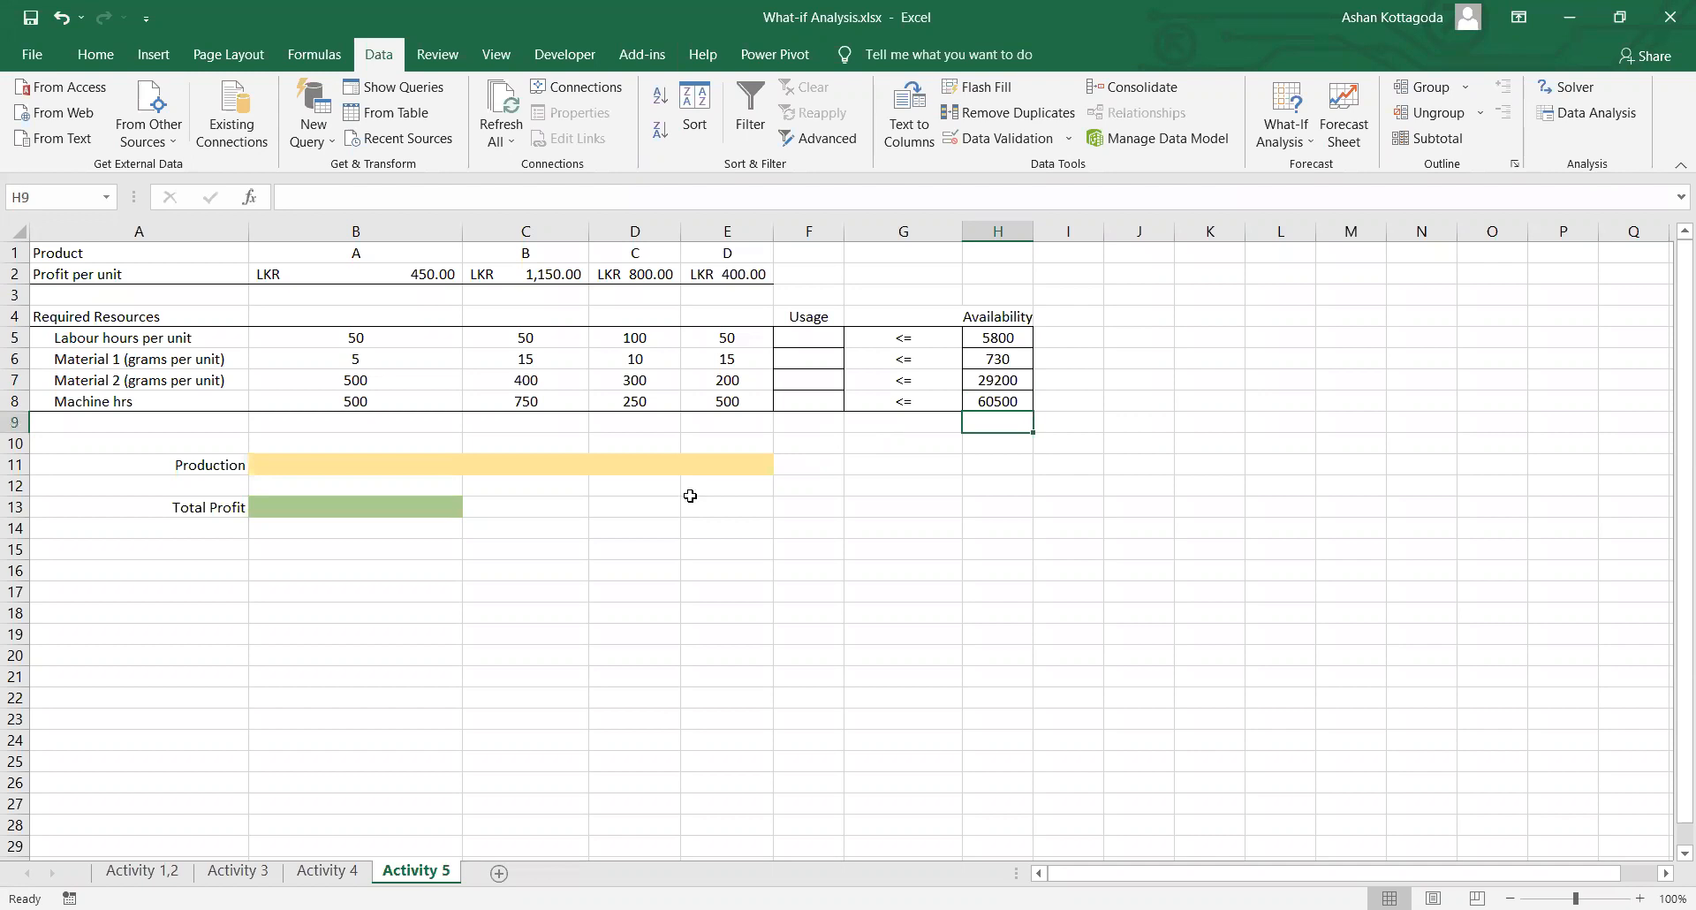
# Step: Review the empty Usage cells F5:F8 and the Production cells B11:E11 for products A to D
pyautogui.click(816, 339)
pyautogui.moveTo(815, 354); pyautogui.dragTo(814, 400)
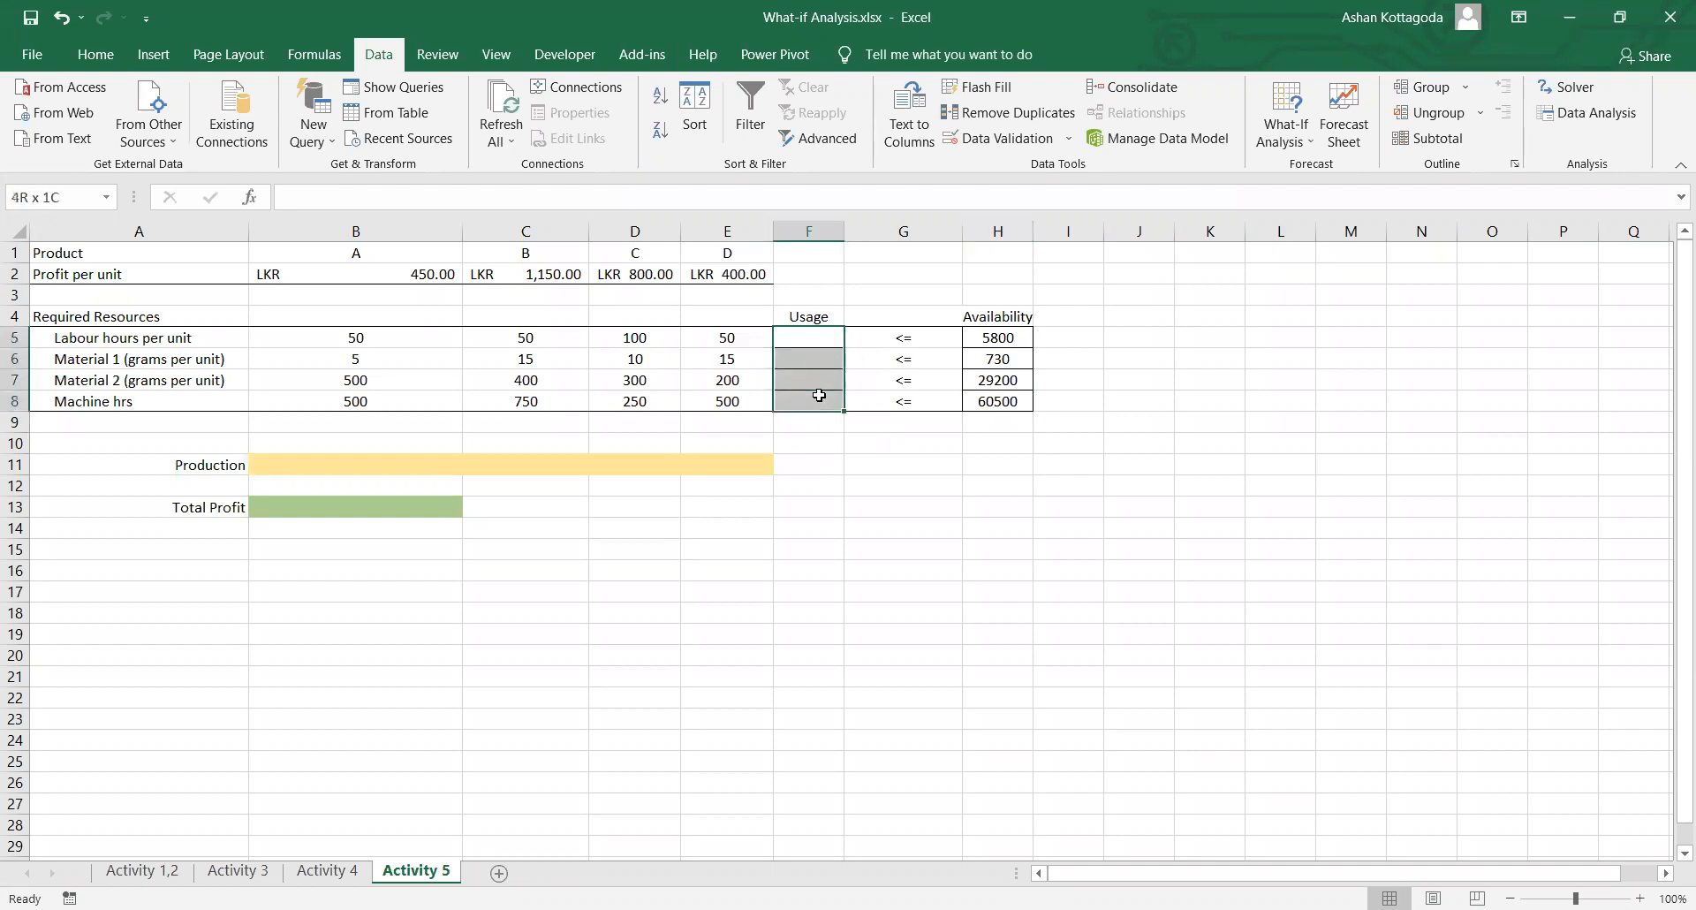
pyautogui.click(791, 429)
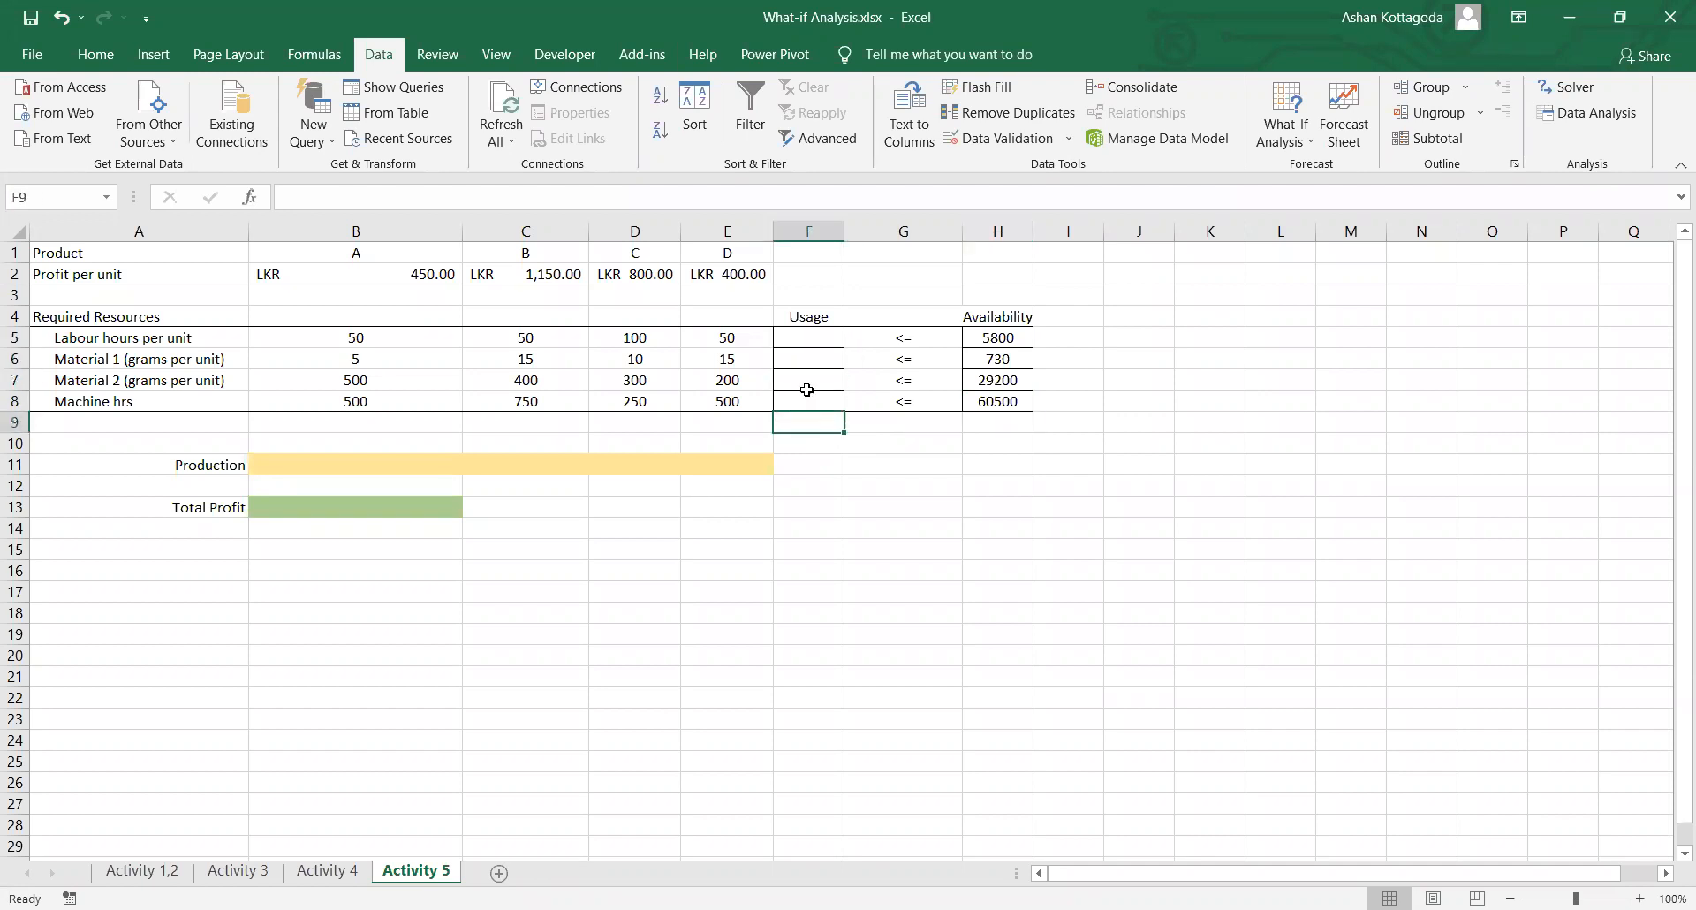
pyautogui.click(285, 461)
pyautogui.click(552, 465)
pyautogui.click(644, 468)
pyautogui.click(723, 461)
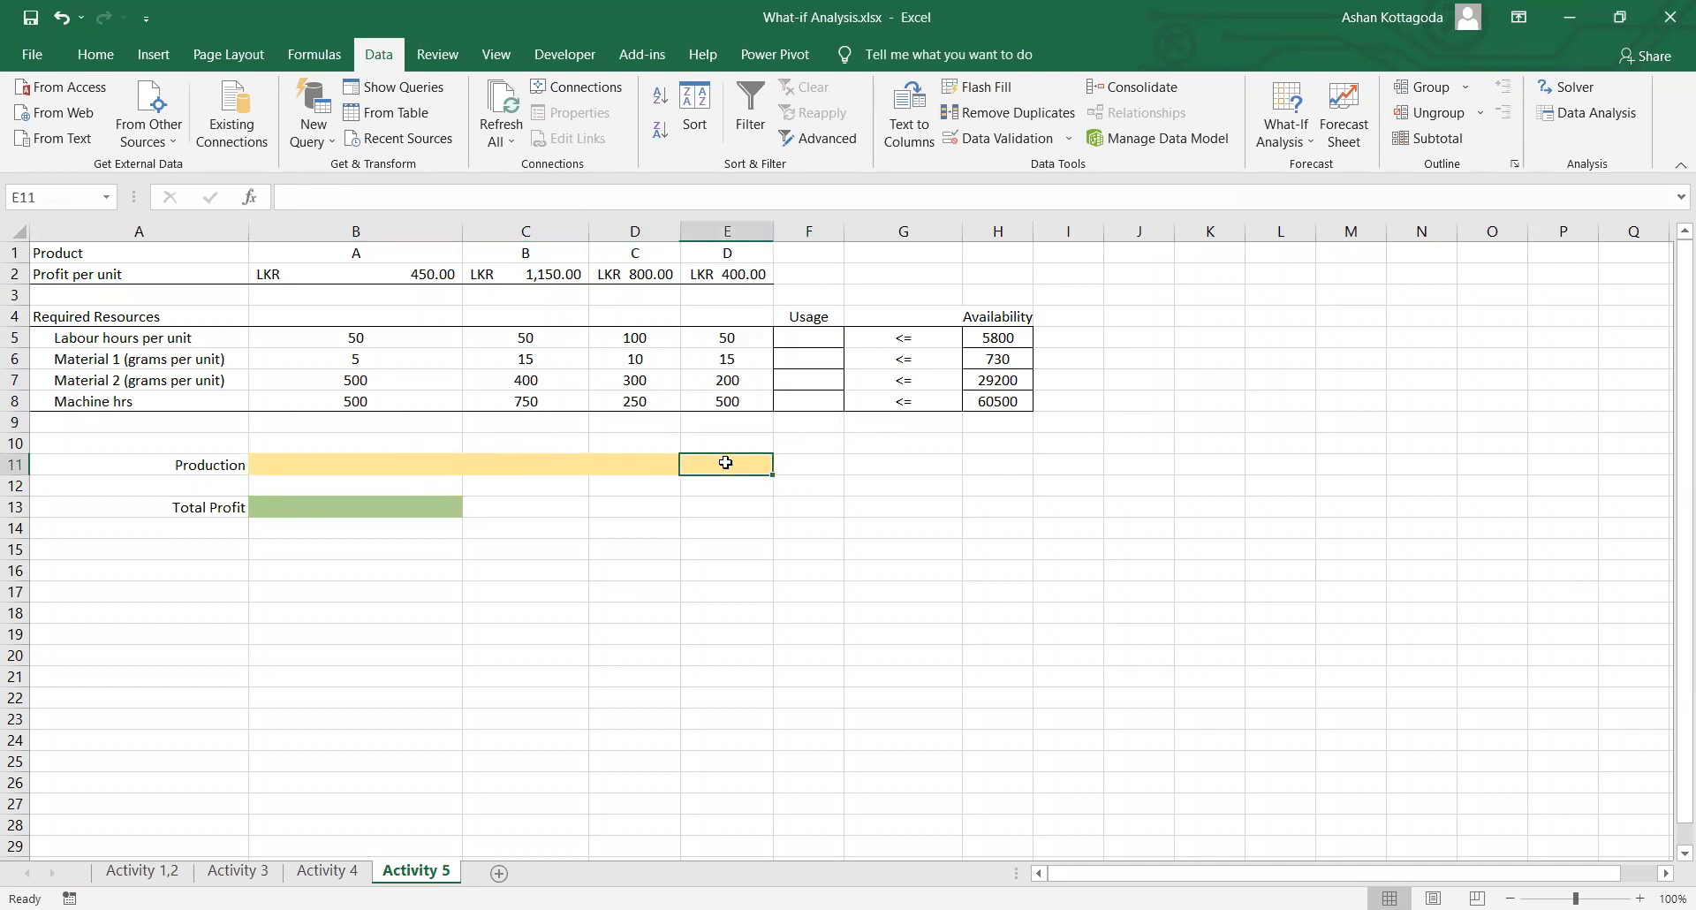
# Step: Enter a starting production quantity of 1 for each of products A to D in B11:E11
pyautogui.click(356, 471)
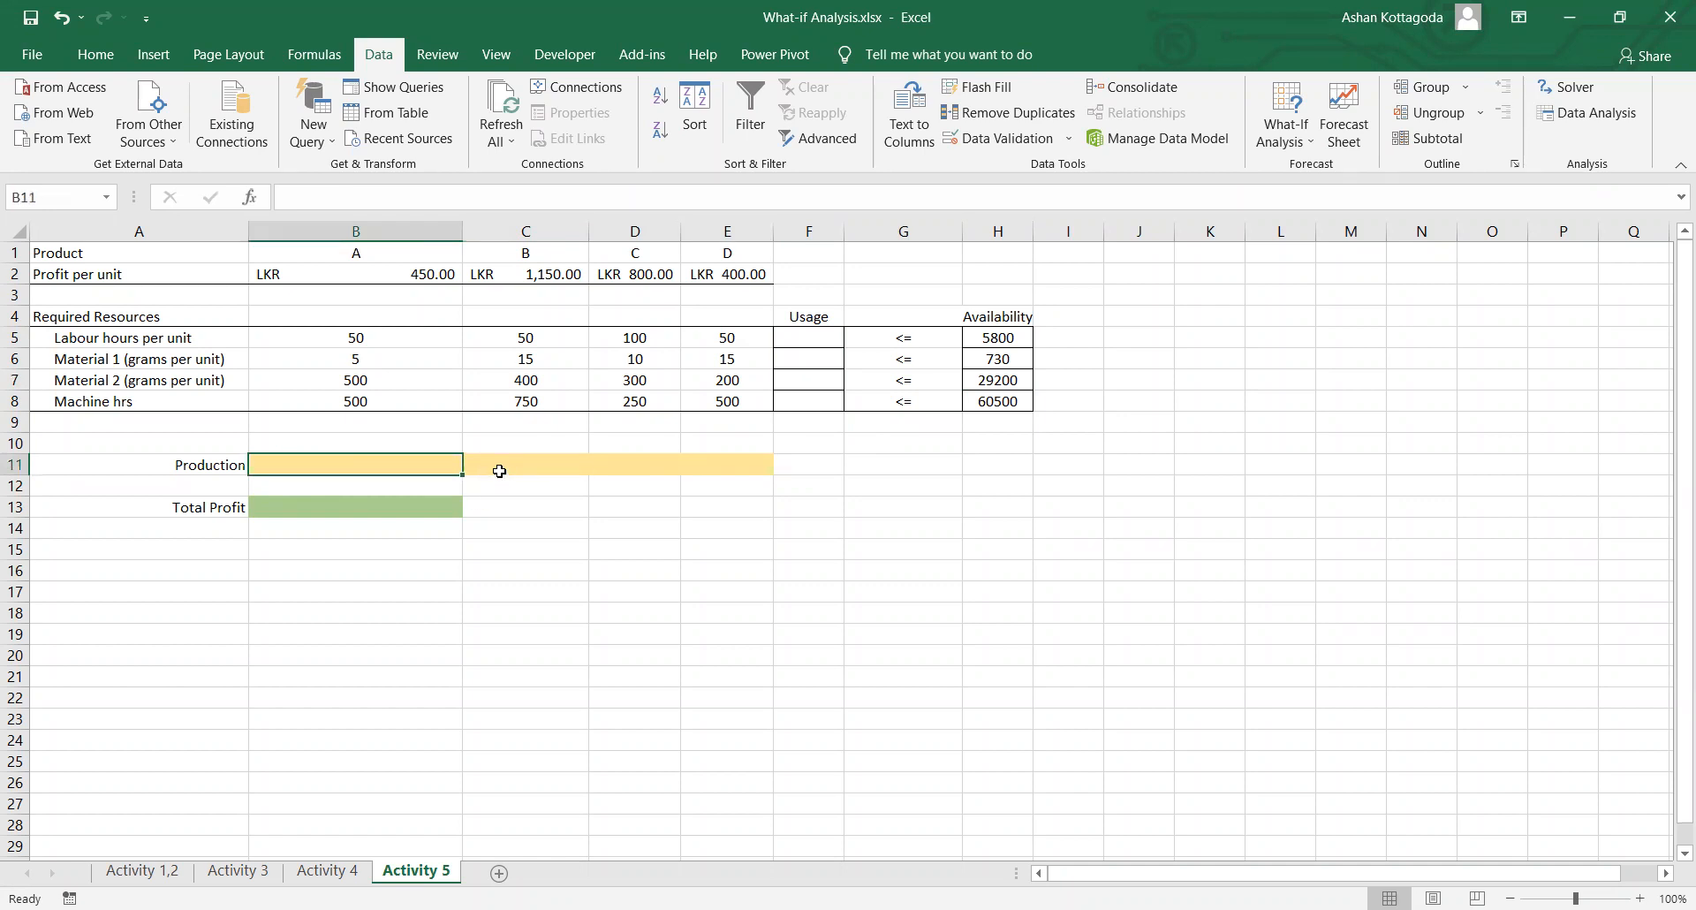
pyautogui.write('1')
pyautogui.press('Tab')
pyautogui.write('1')
pyautogui.press('Tab')
pyautogui.write('1')
pyautogui.press('Tab')
pyautogui.write('1')
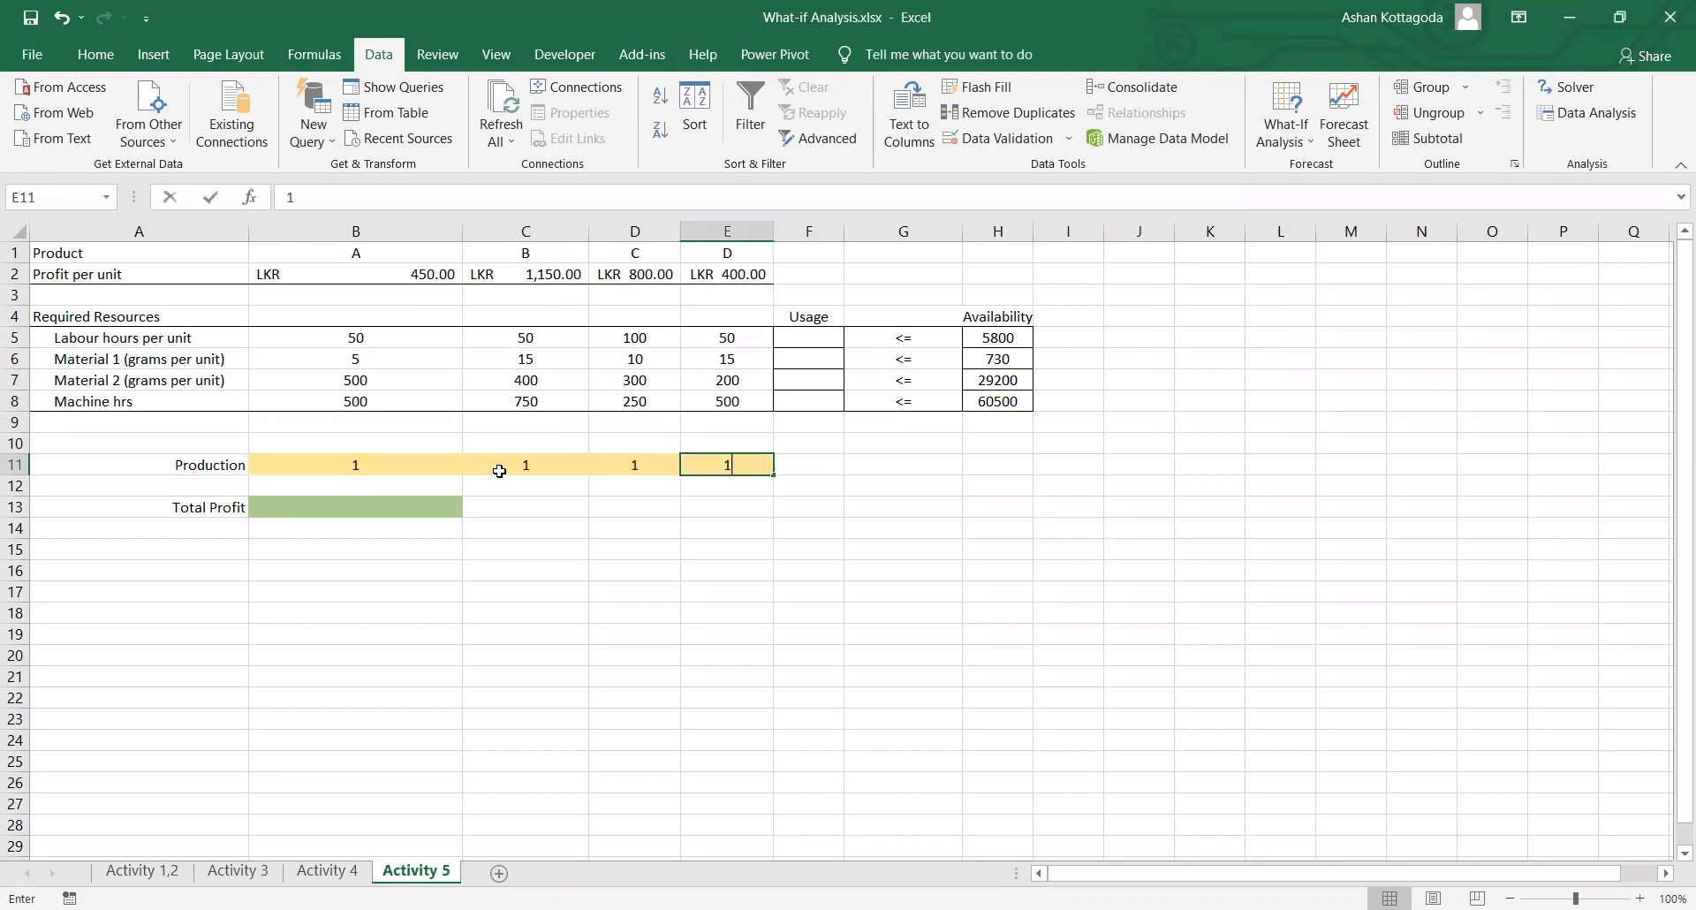
pyautogui.press('Tab')
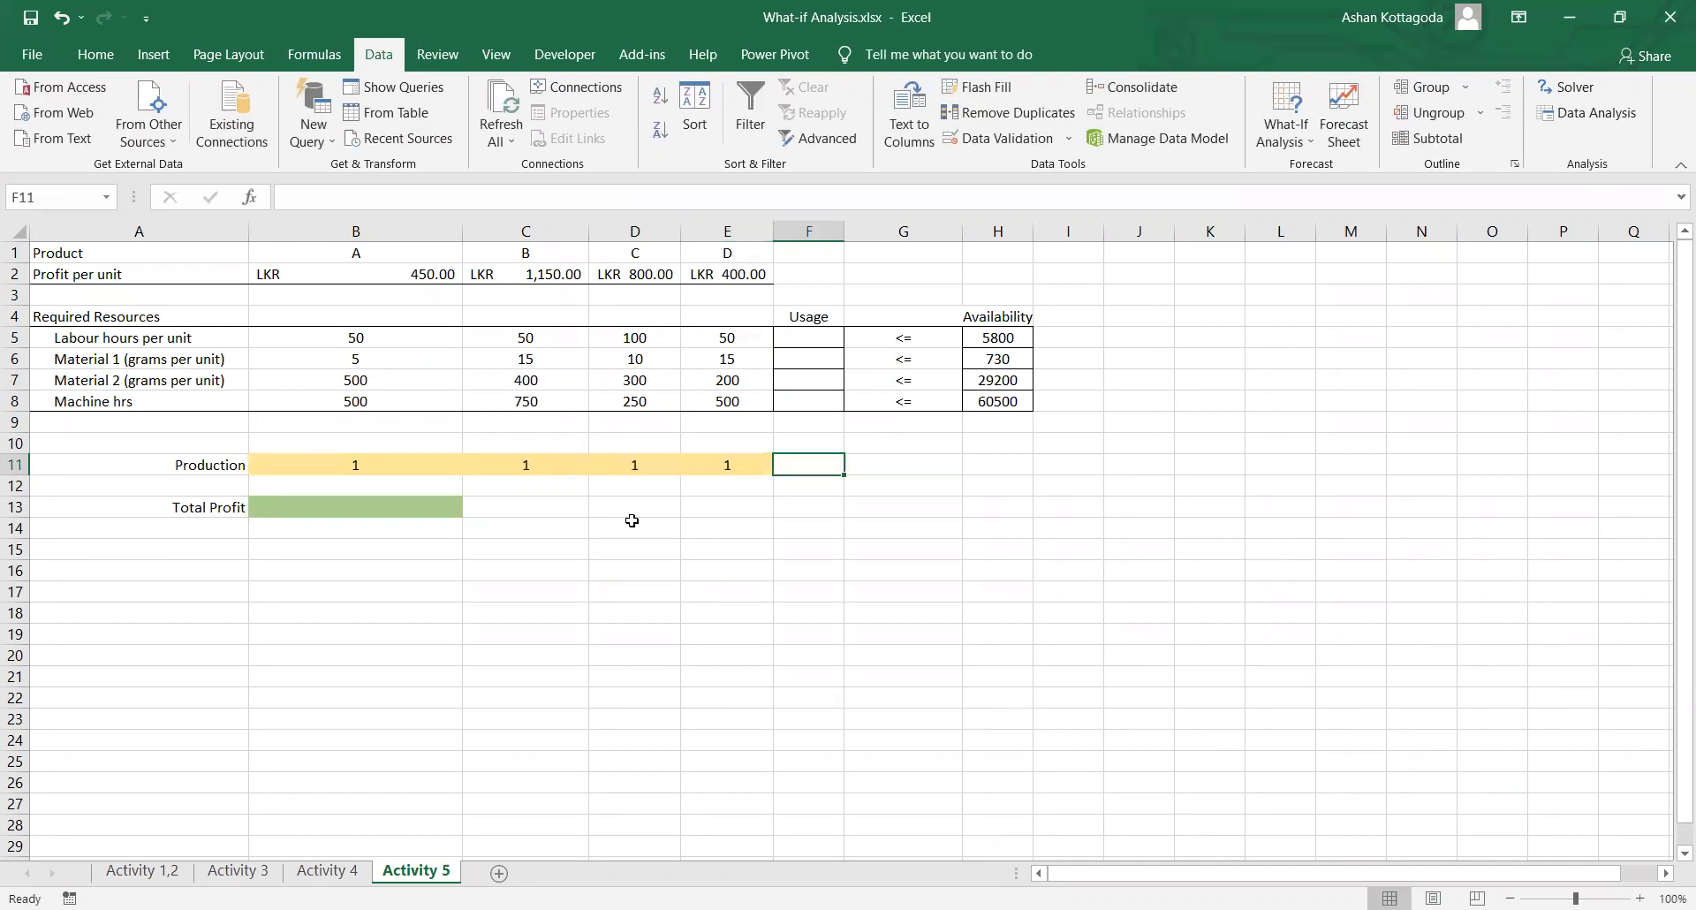
# Step: Examine how each product's labour hours in B5:E5 pair with its production quantity in B11:E11 for the labour usage
pyautogui.click(799, 335)
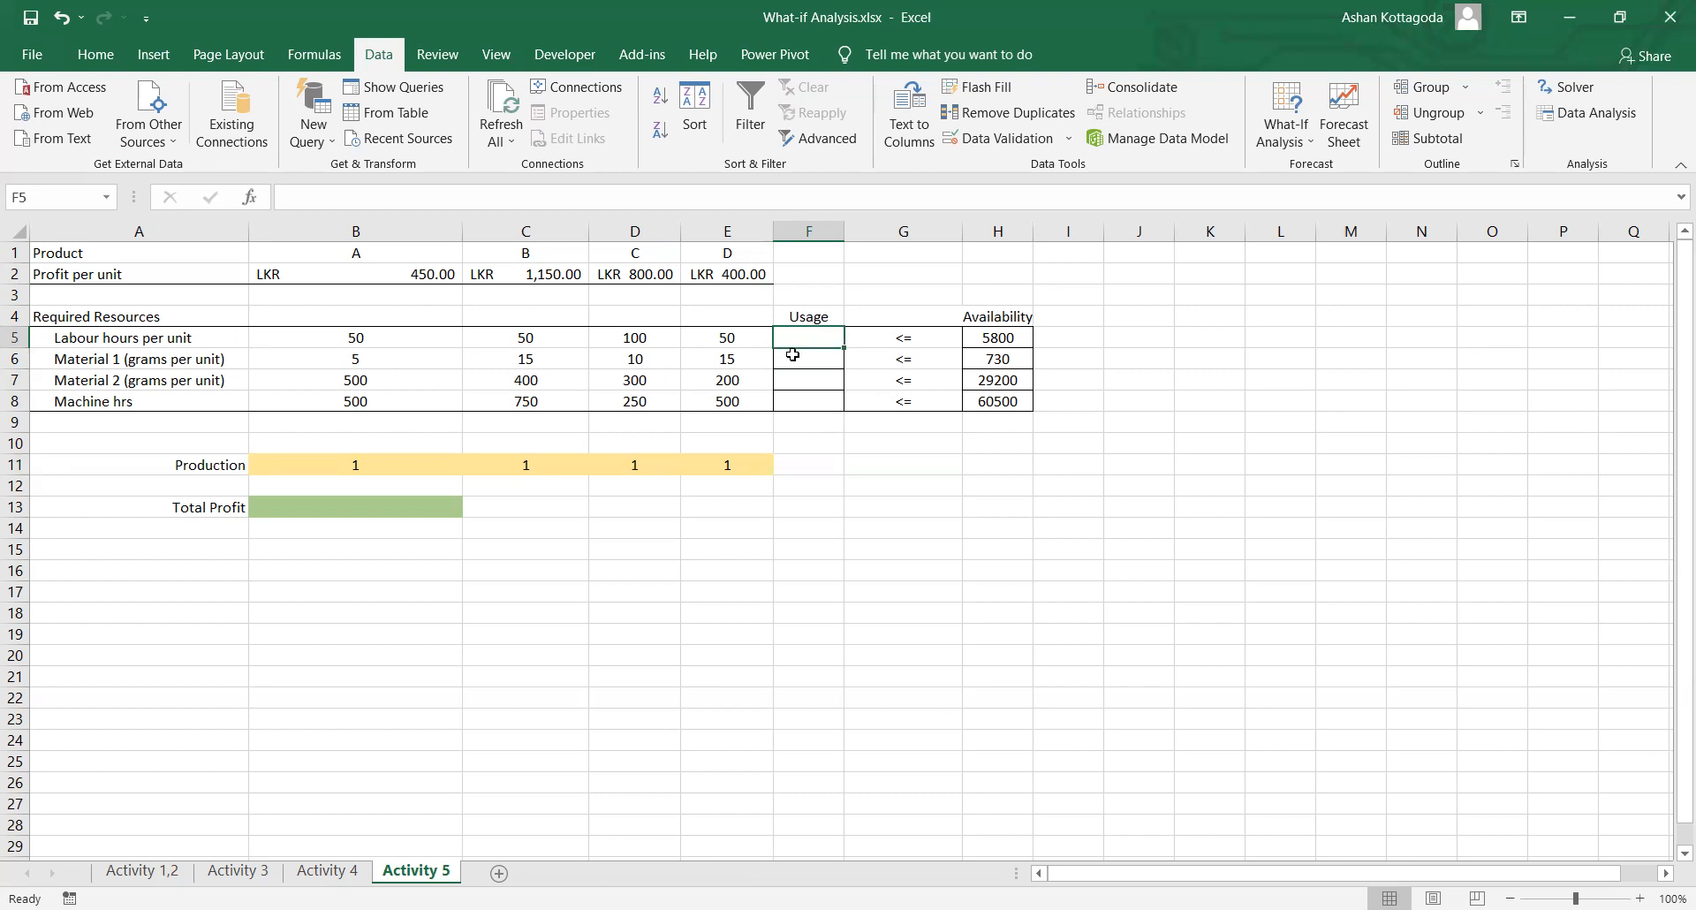
pyautogui.click(386, 336)
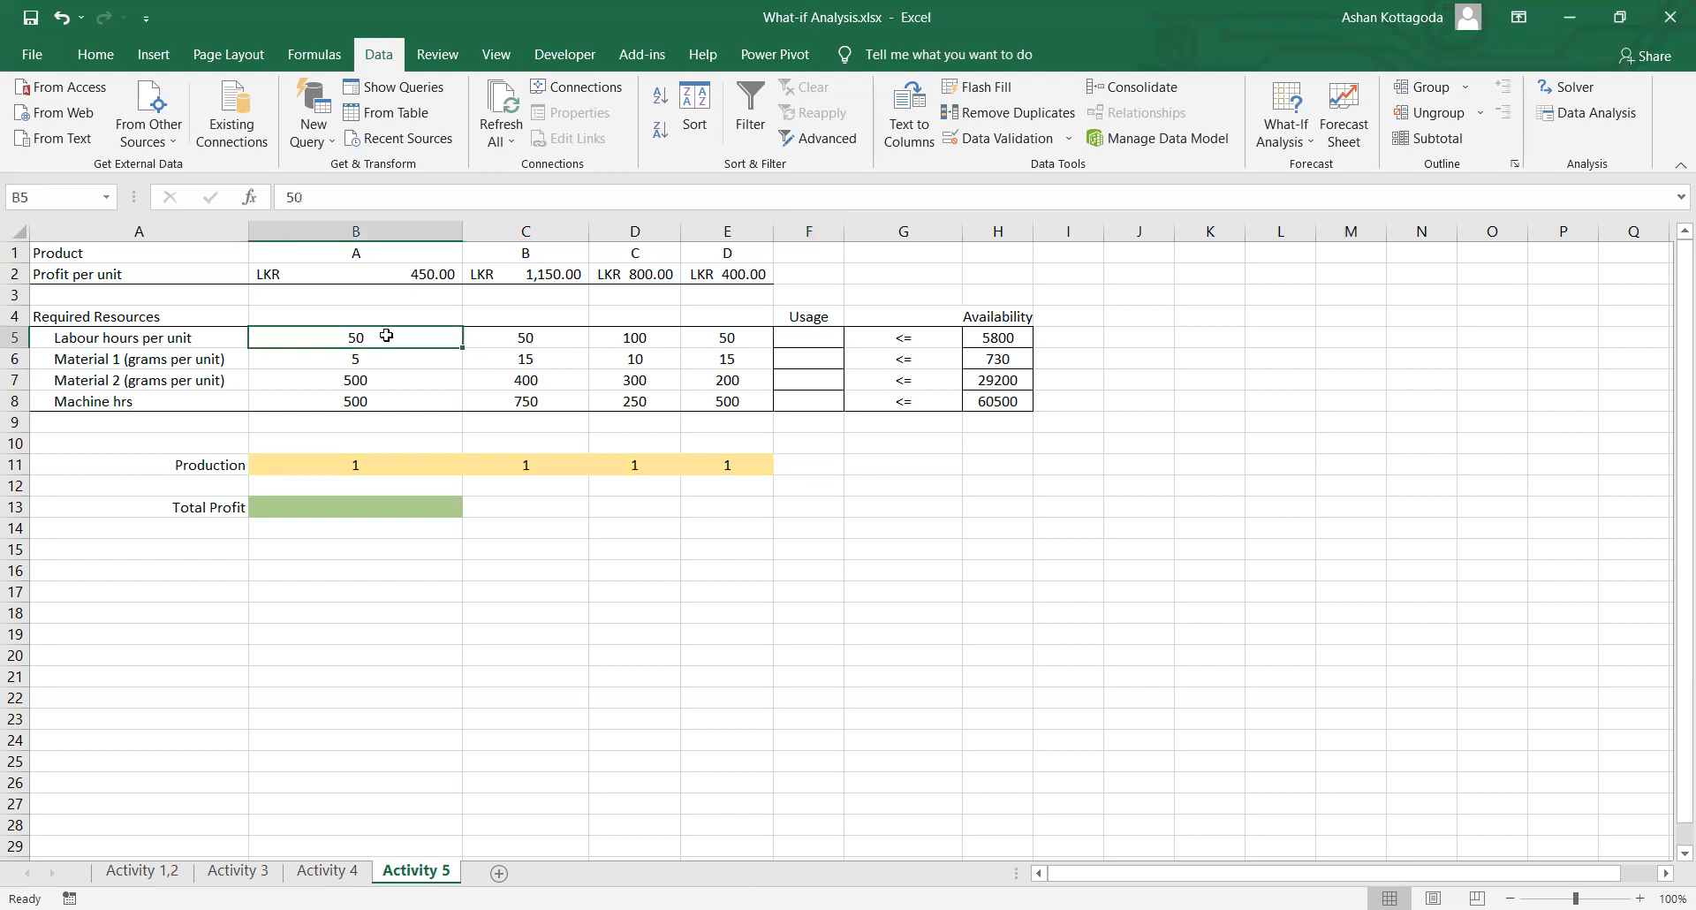
pyautogui.click(399, 460)
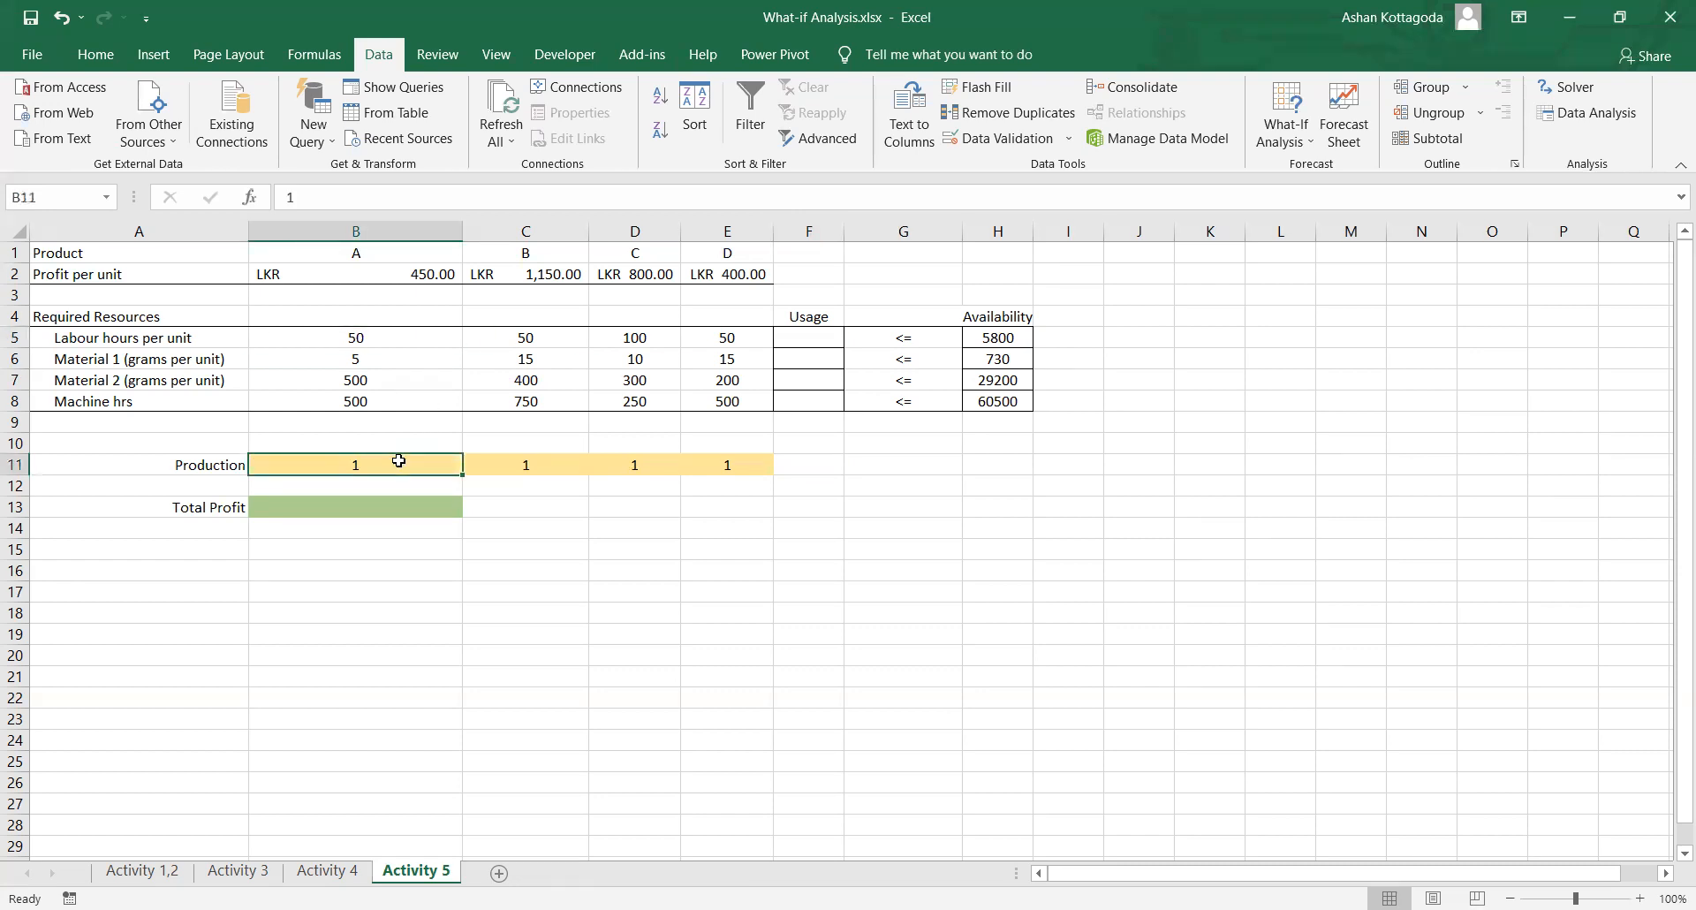
pyautogui.click(522, 332)
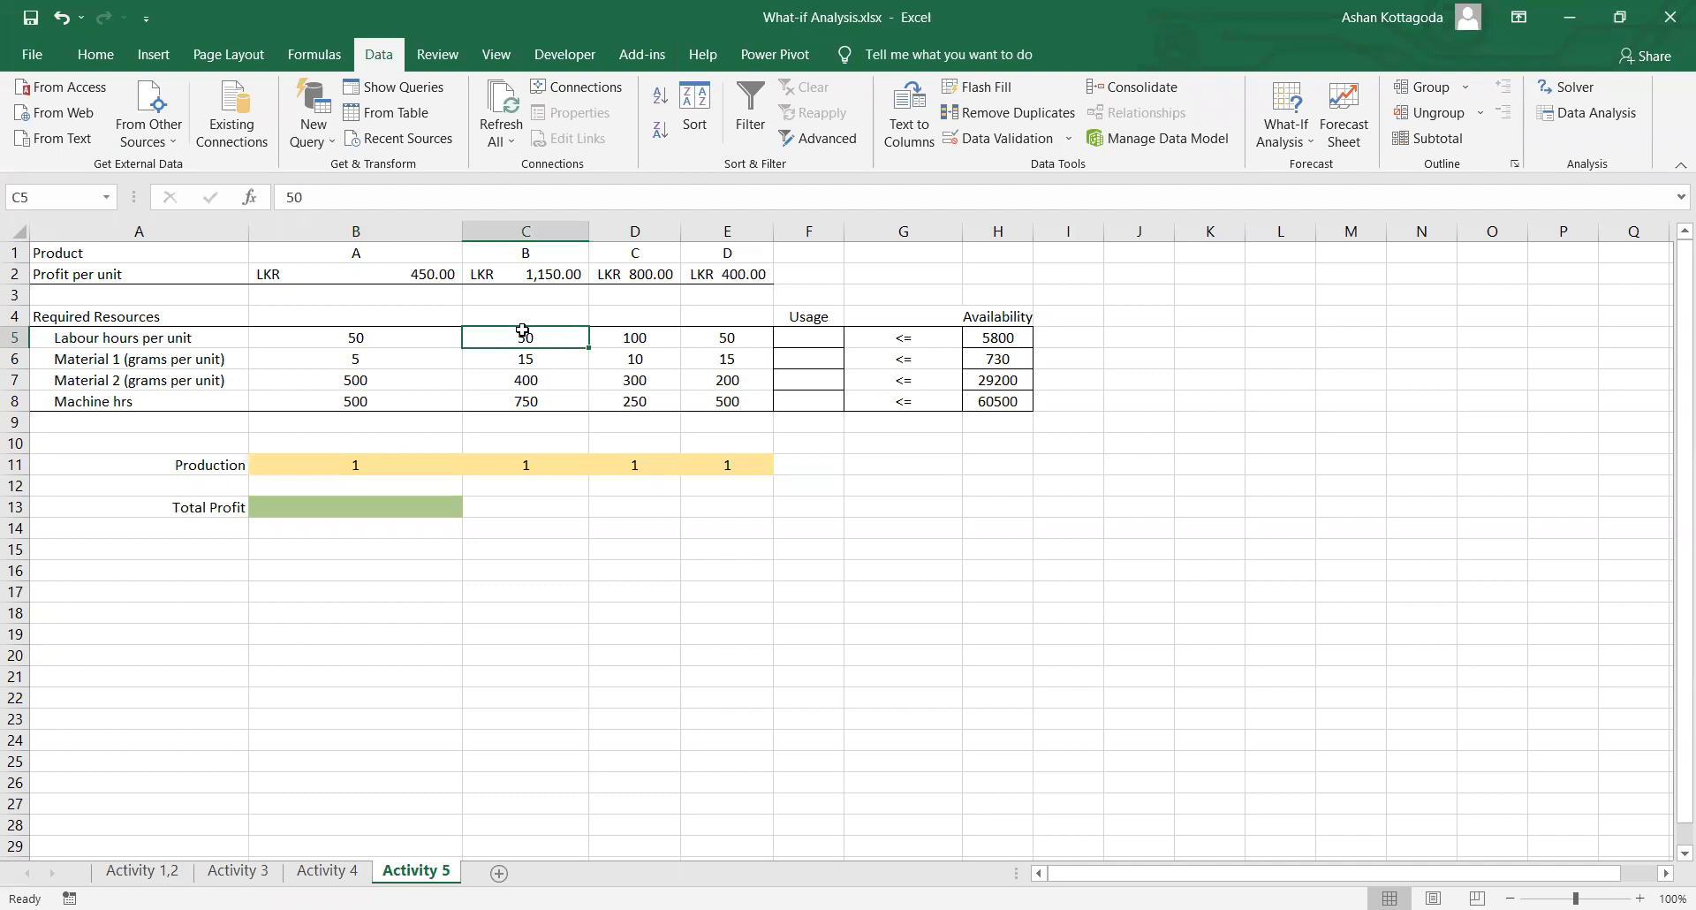
pyautogui.click(554, 456)
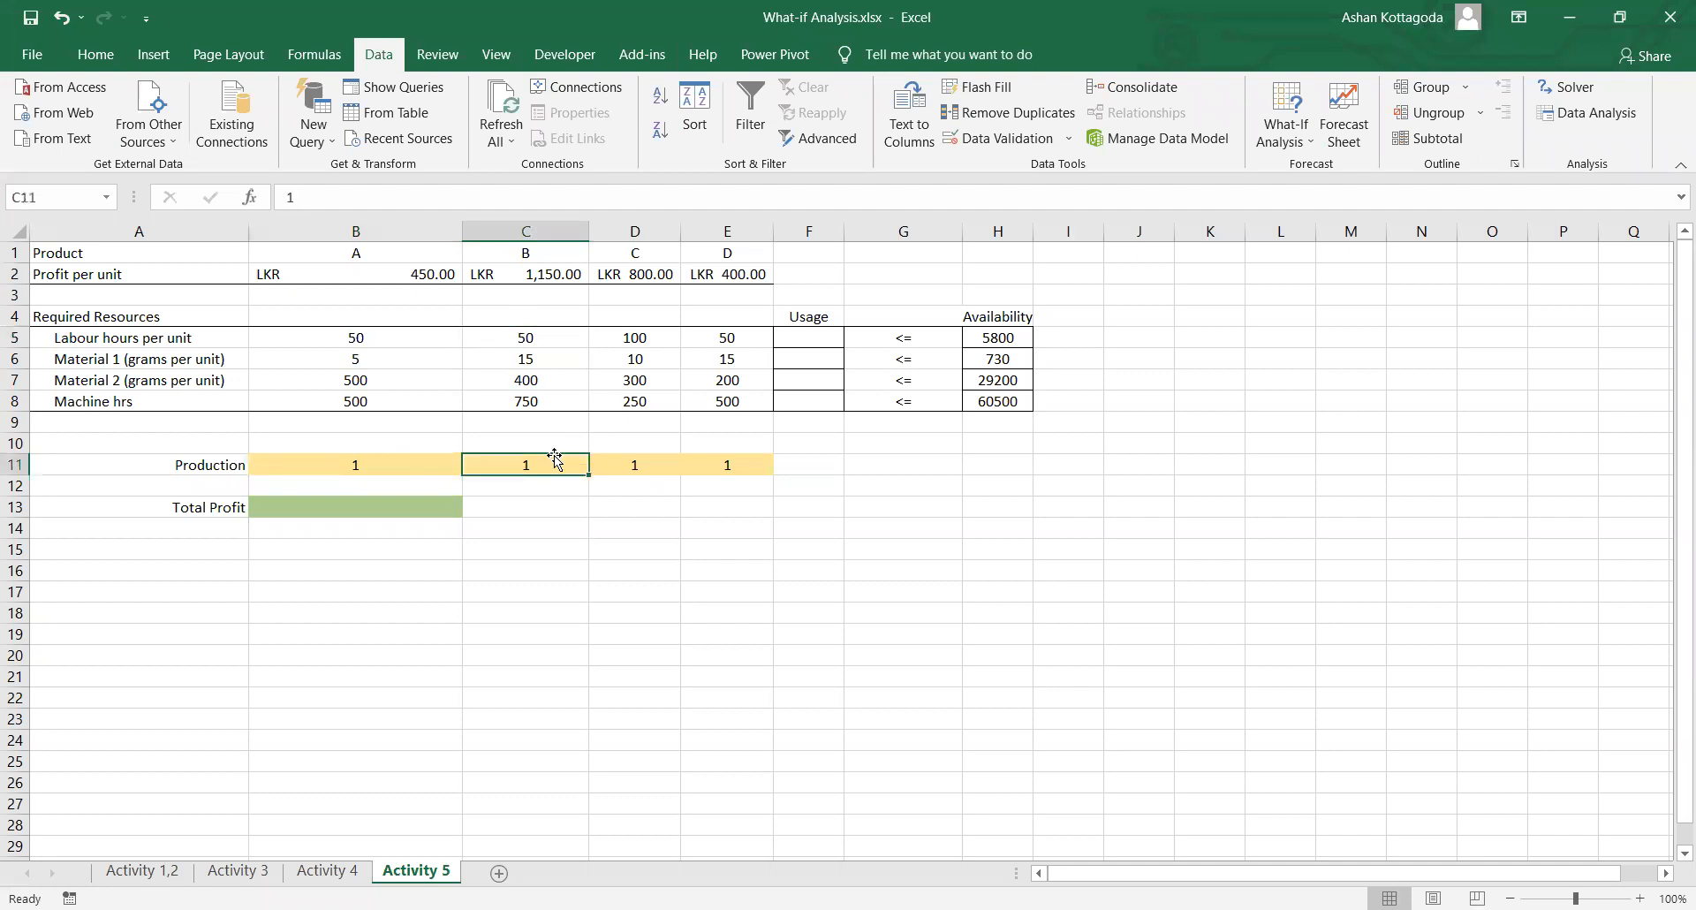
pyautogui.click(651, 341)
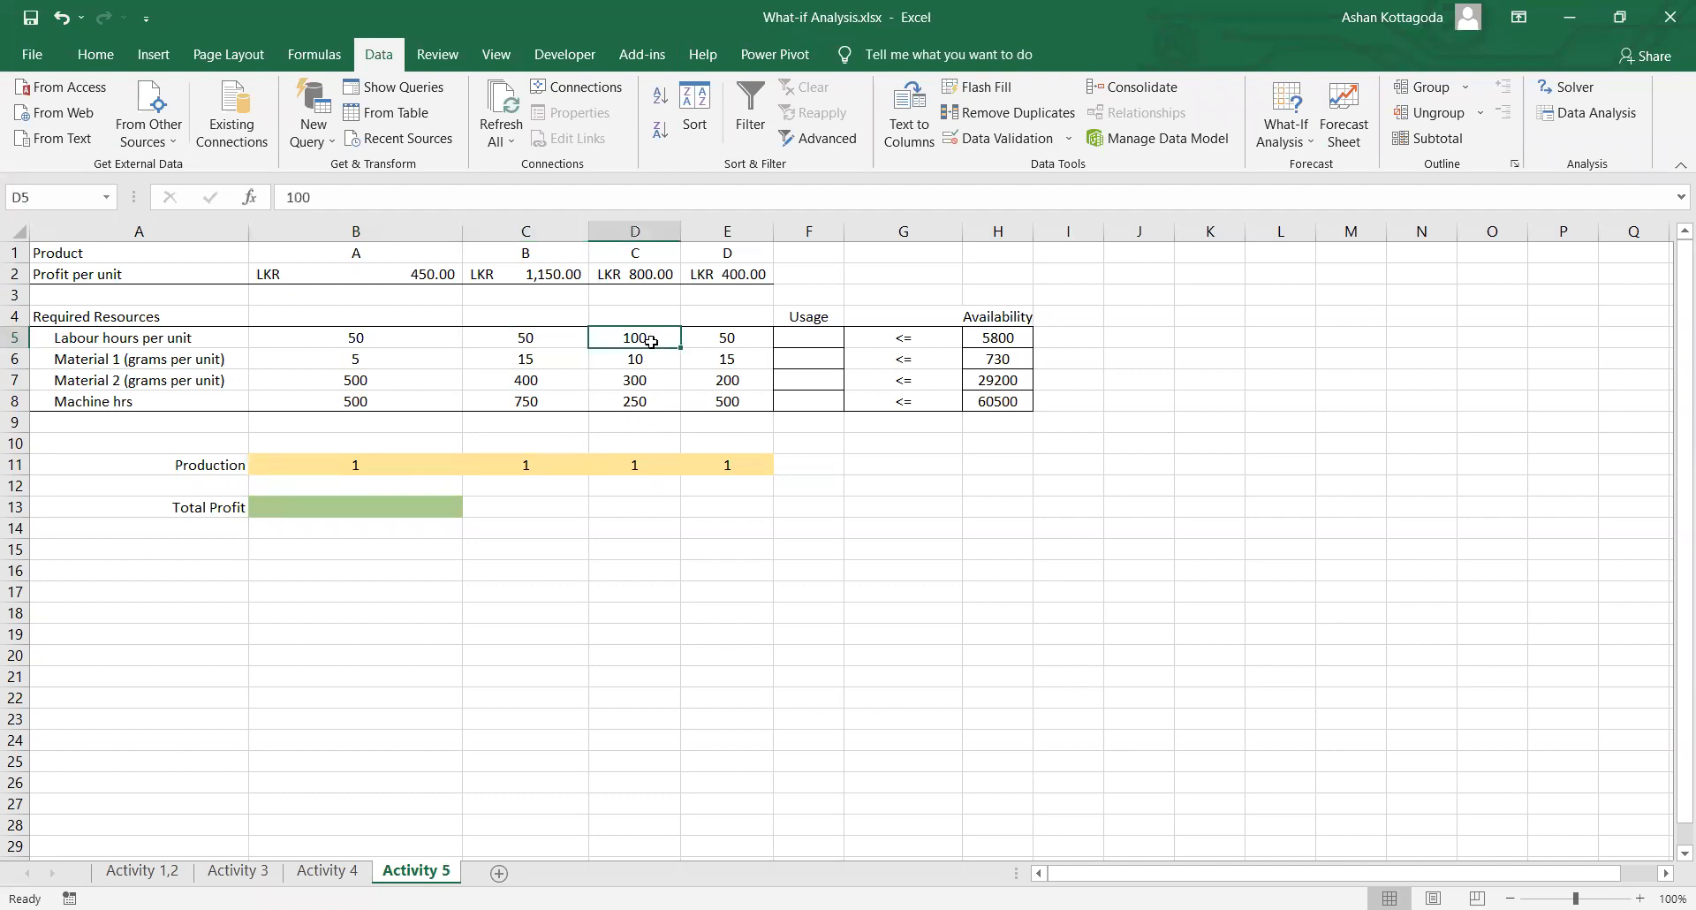
pyautogui.click(645, 466)
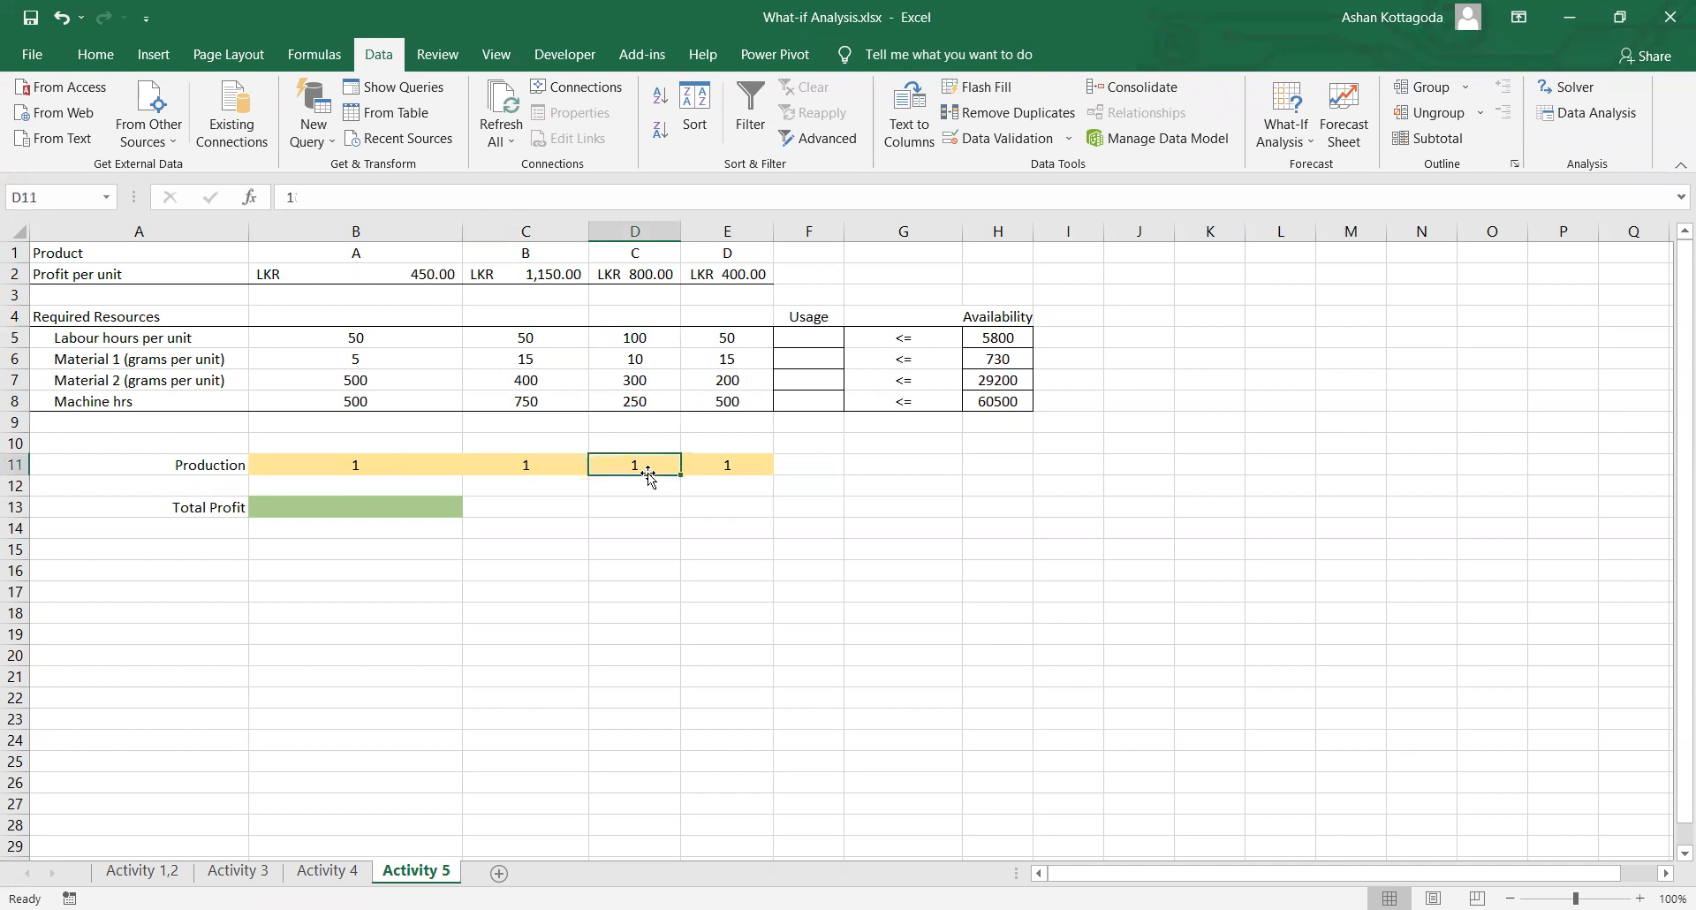
pyautogui.click(746, 335)
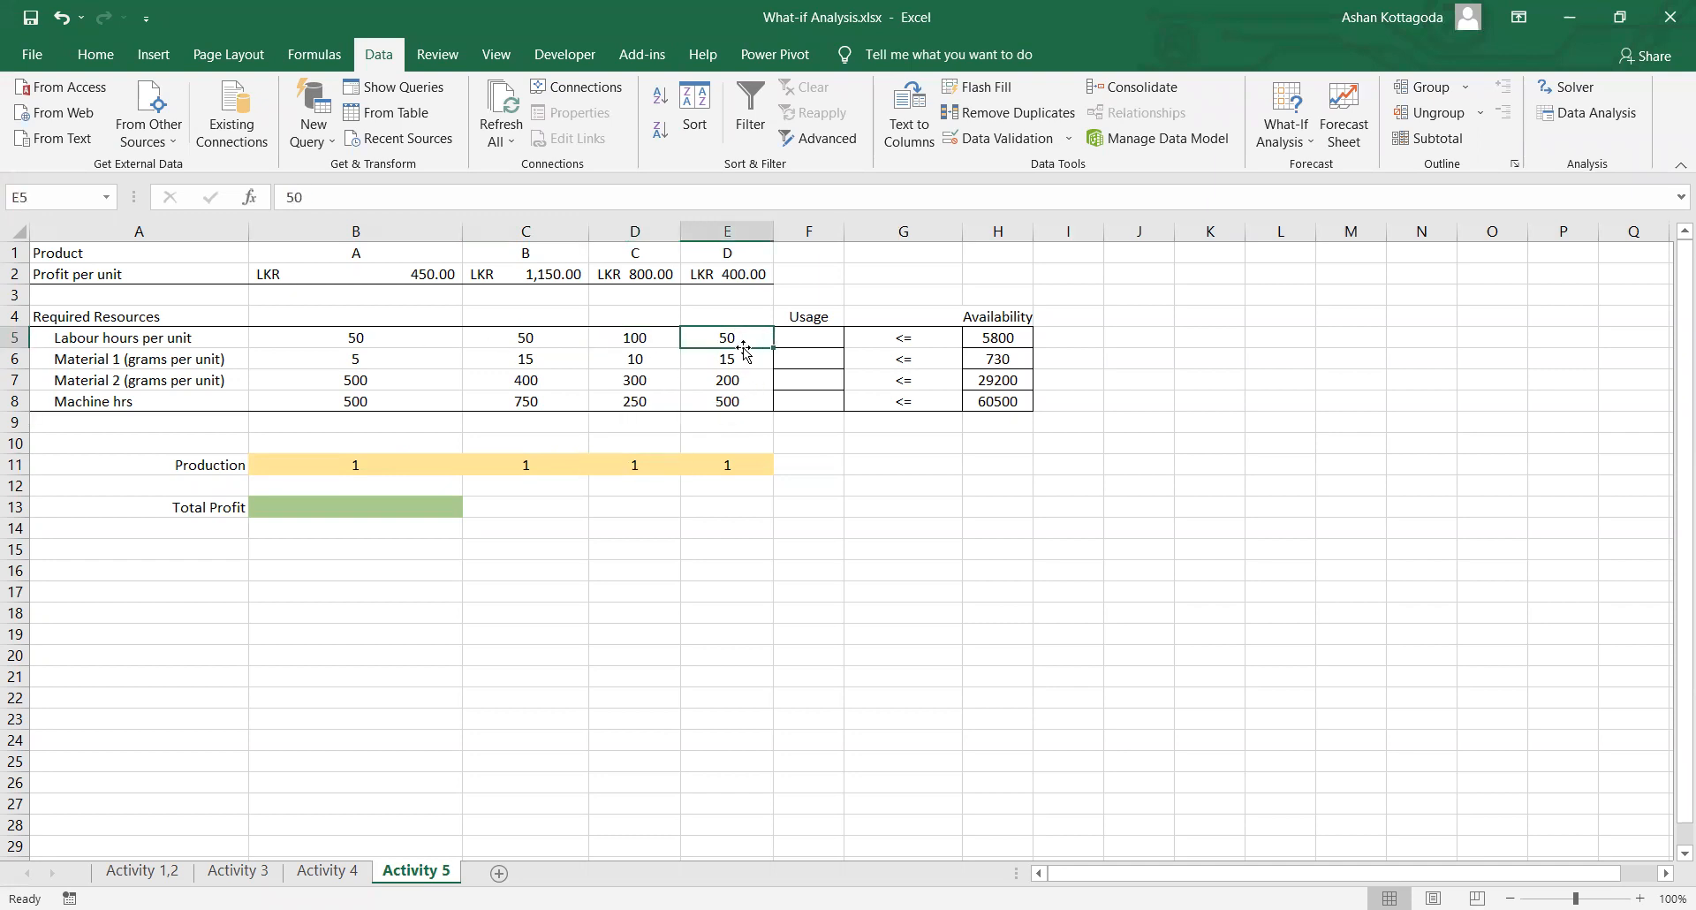
pyautogui.click(729, 461)
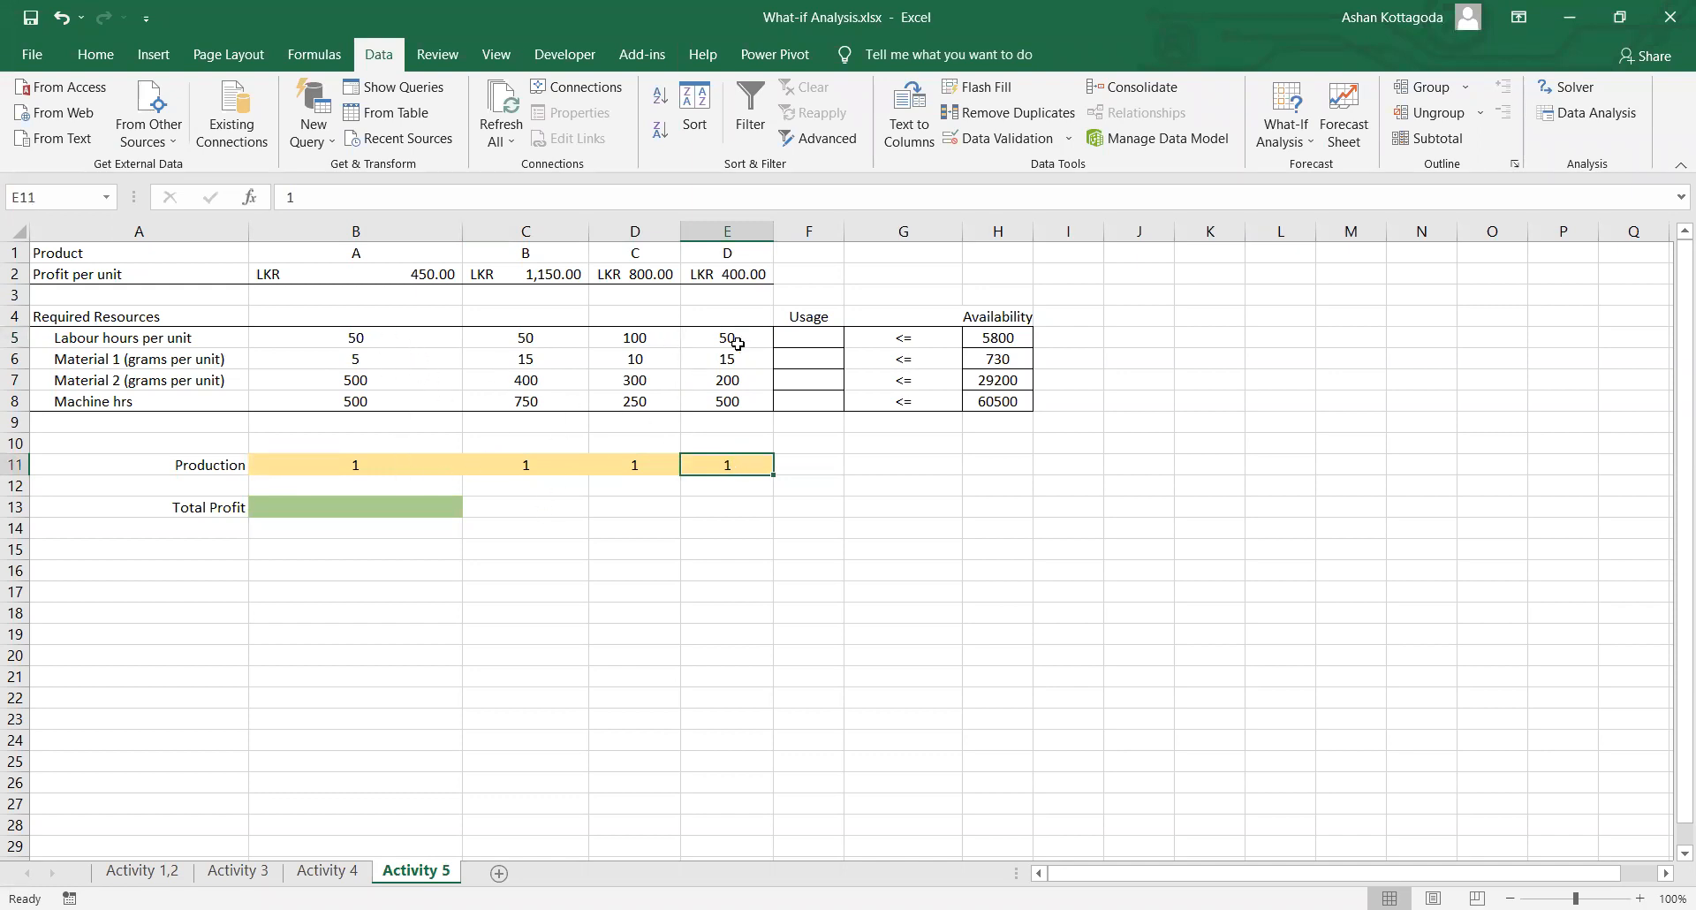
# Step: Calculate the labour hours usage in F5 with =SUMPRODUCT(B5:E5,$B$11:$E$11), keeping the production range absolute
pyautogui.click(813, 340)
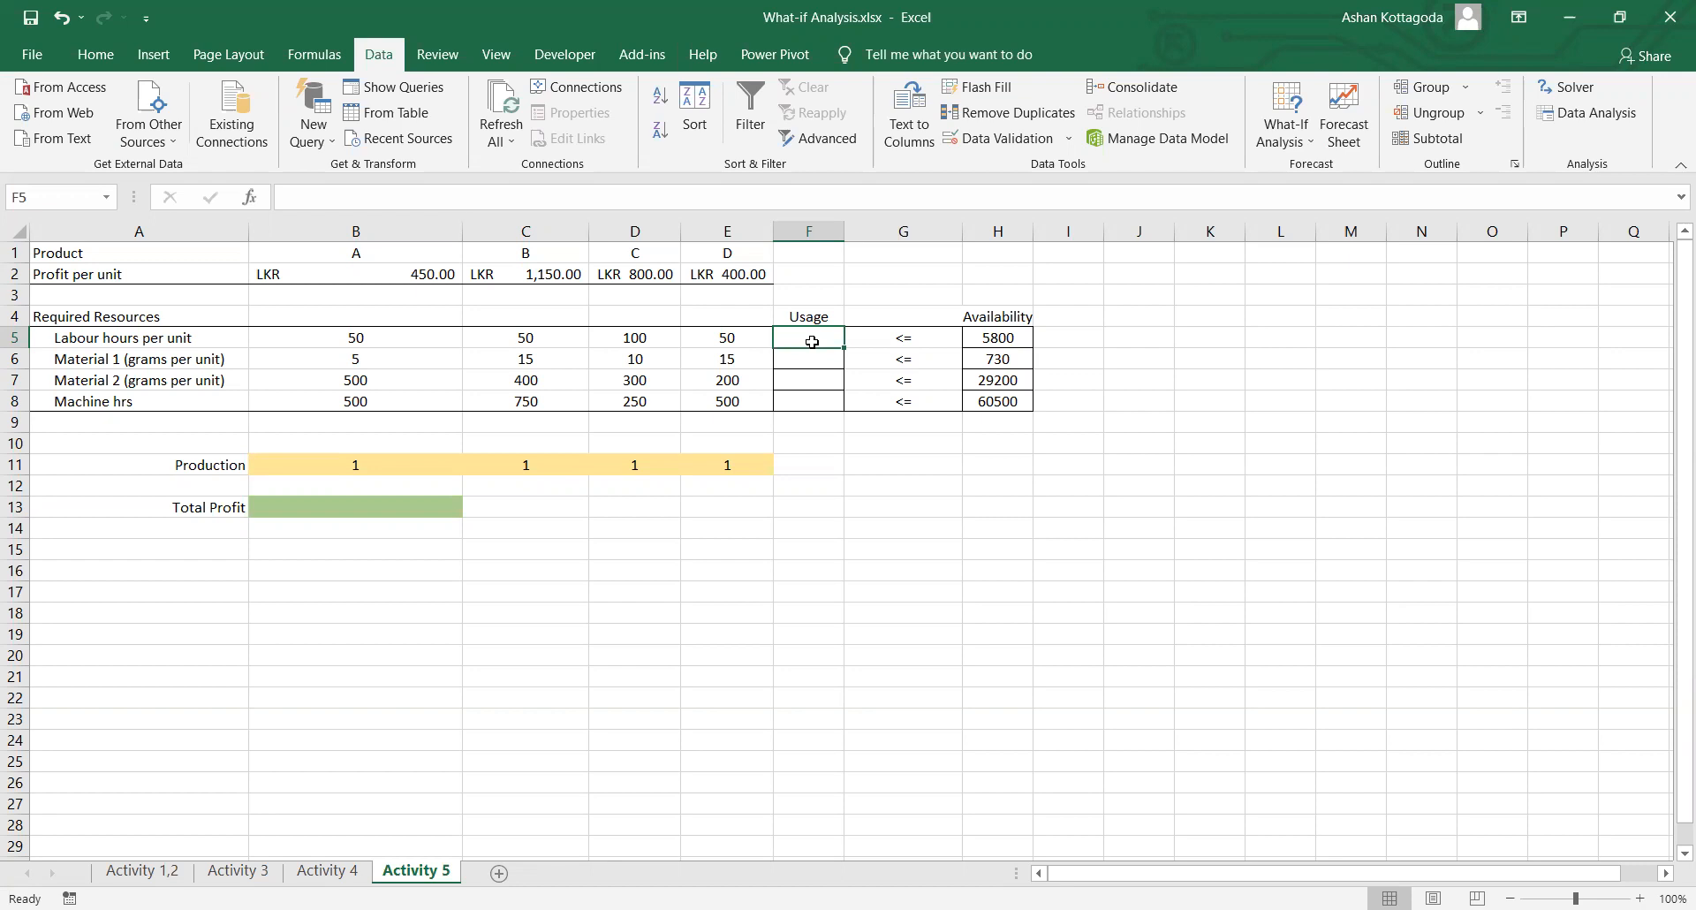
pyautogui.write('=')
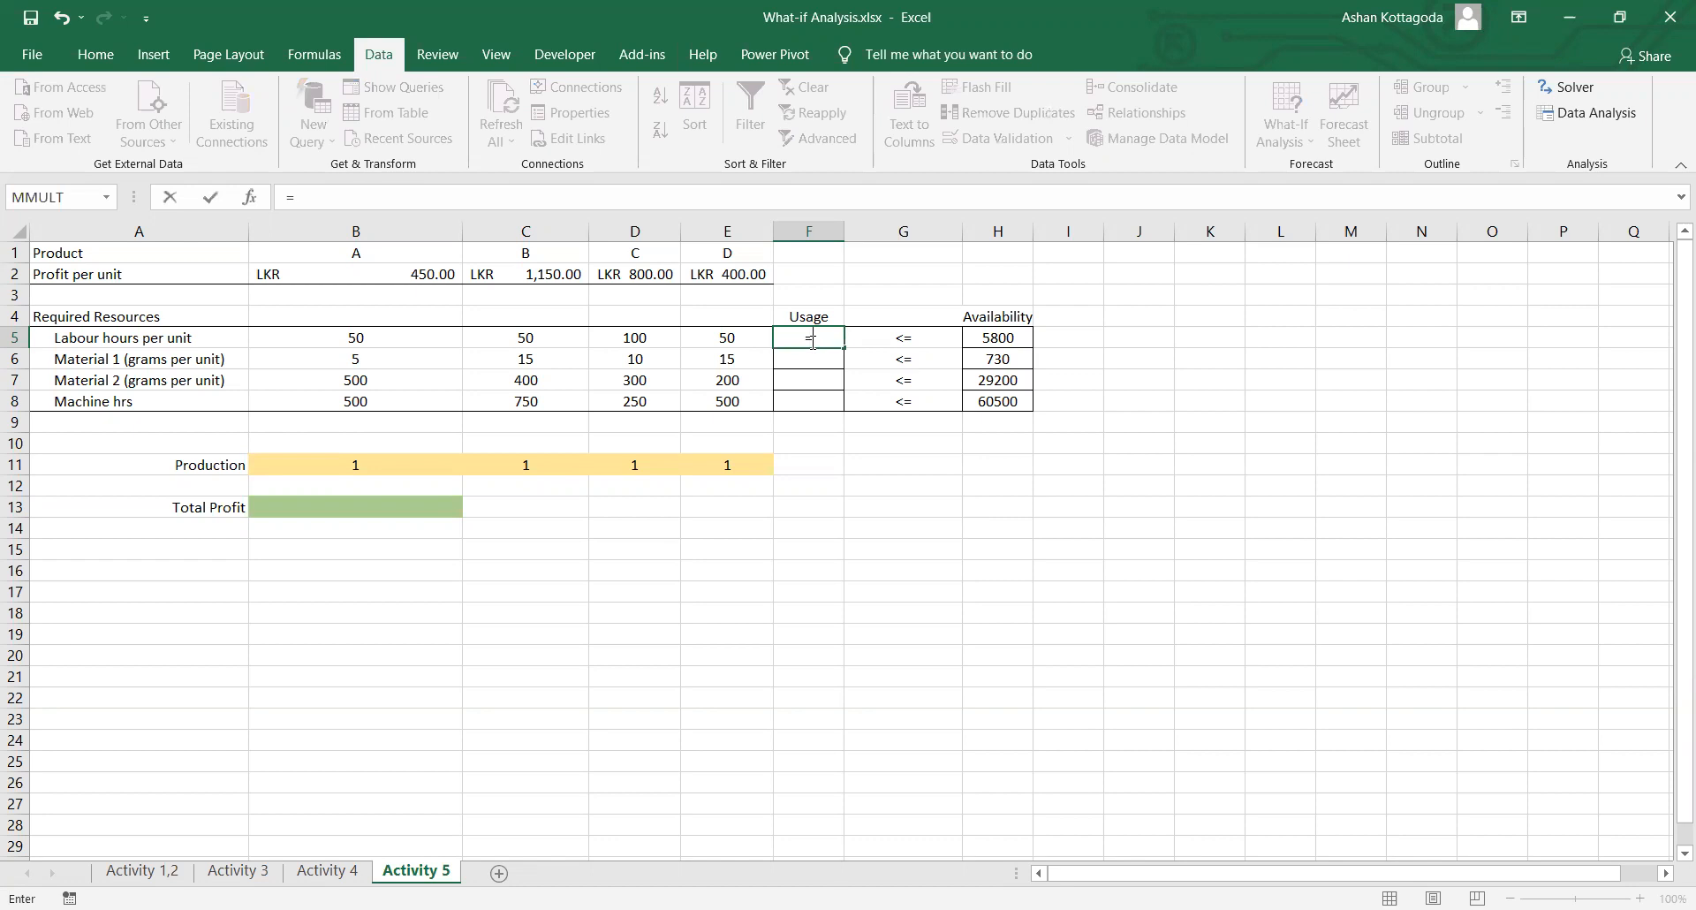
pyautogui.write('sumpr')
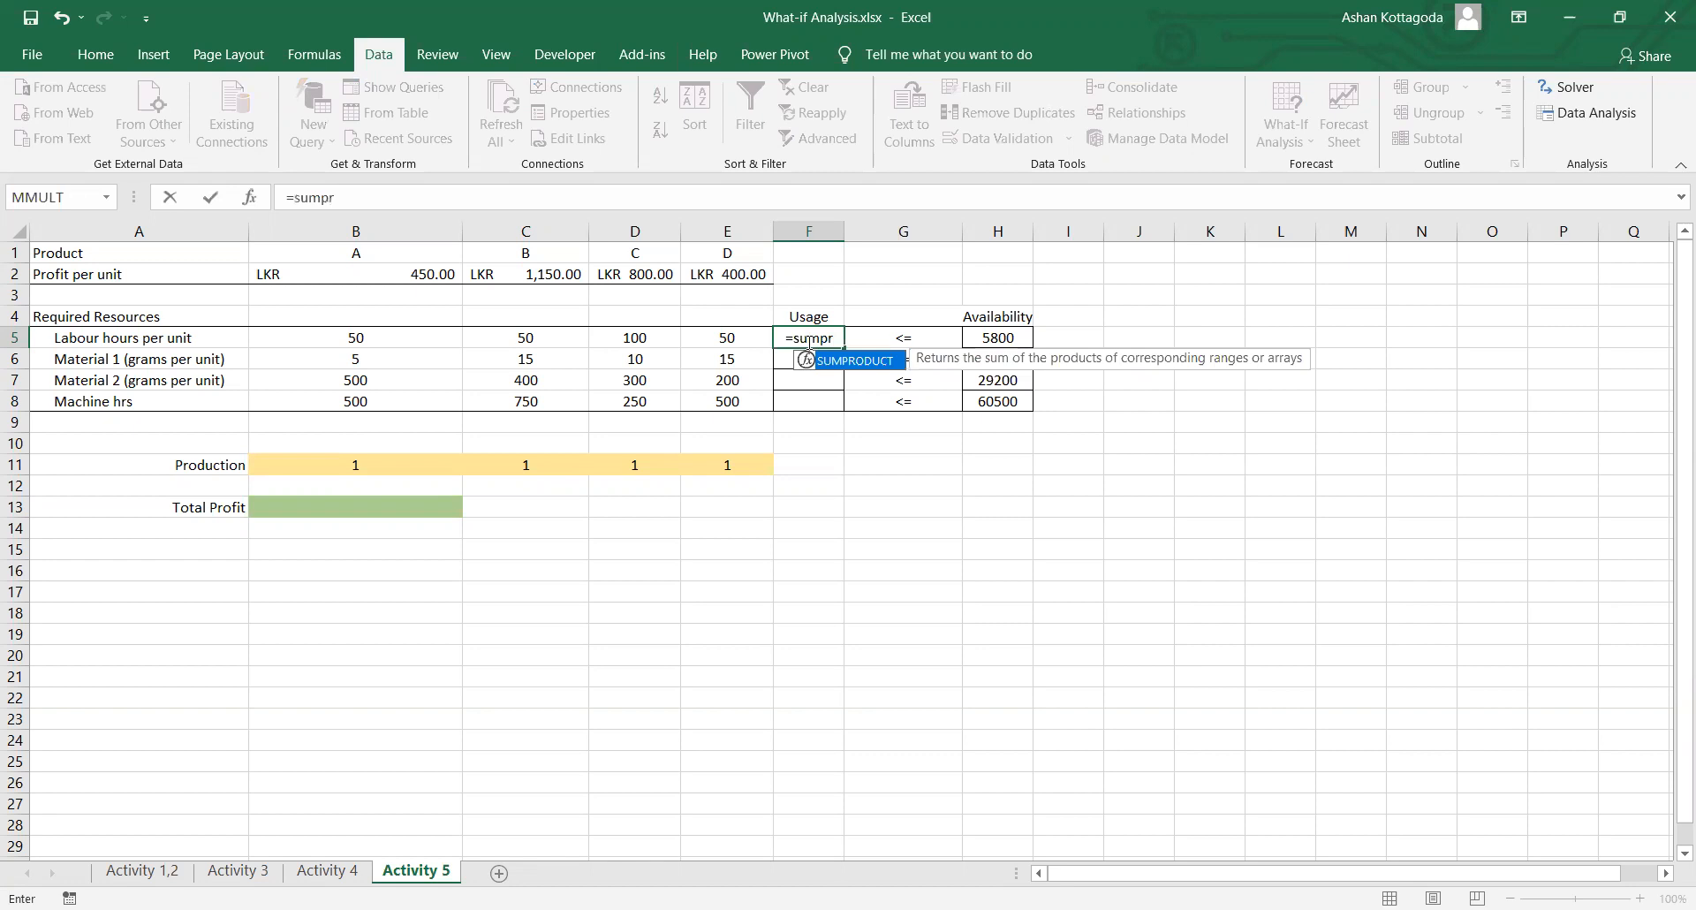
pyautogui.press('Tab')
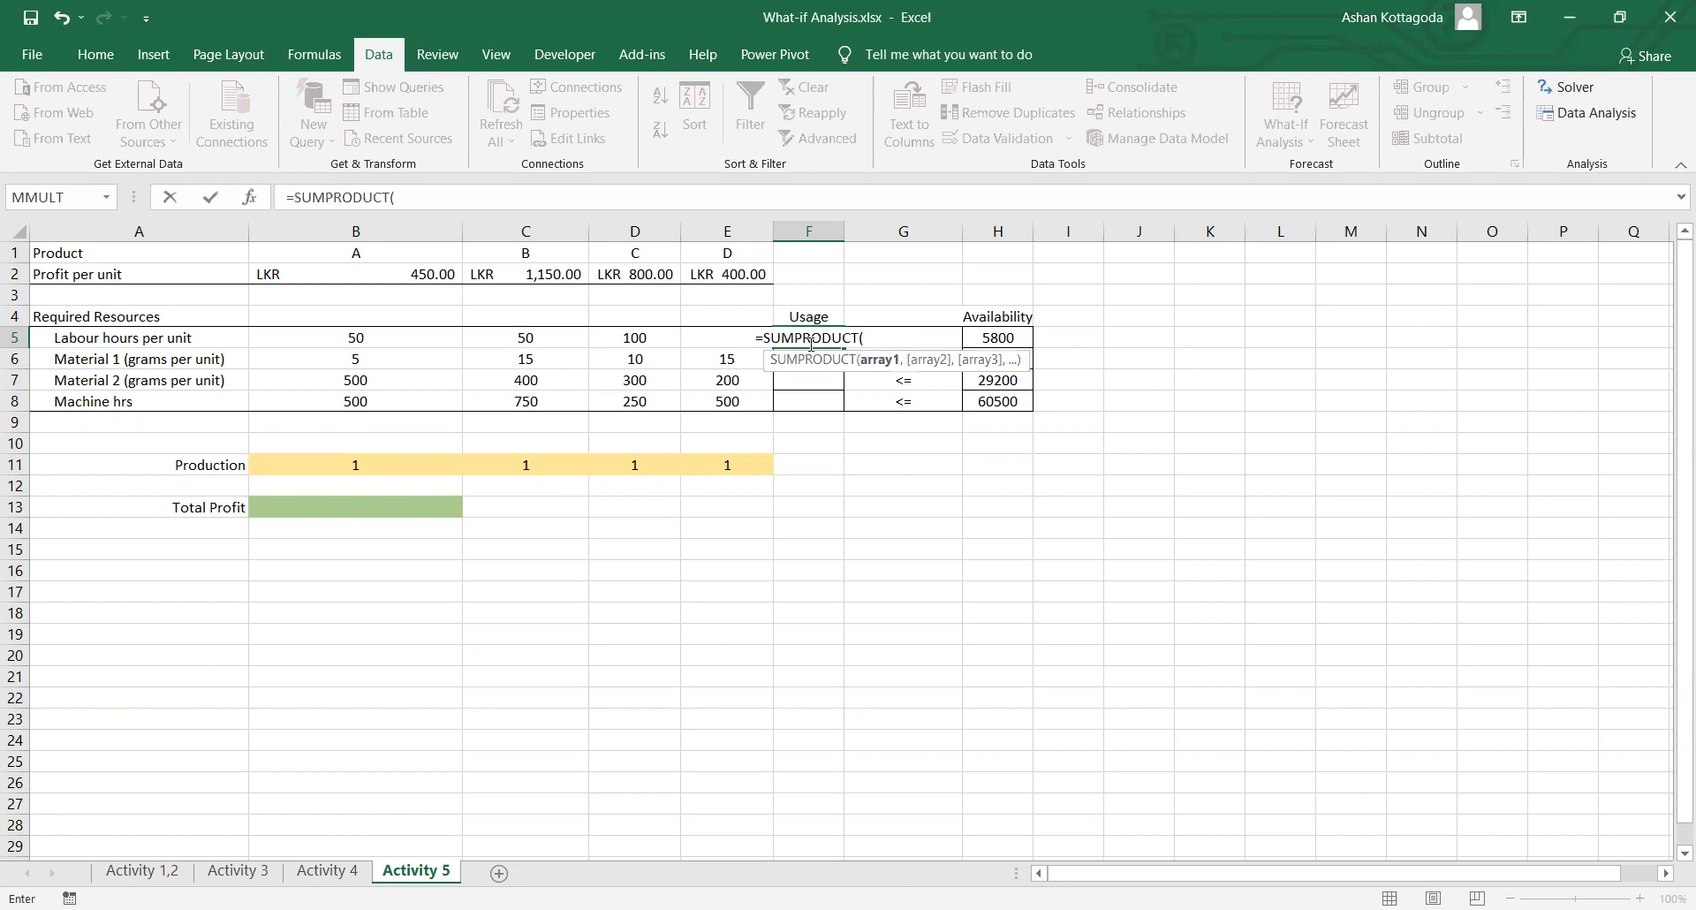
pyautogui.click(333, 340)
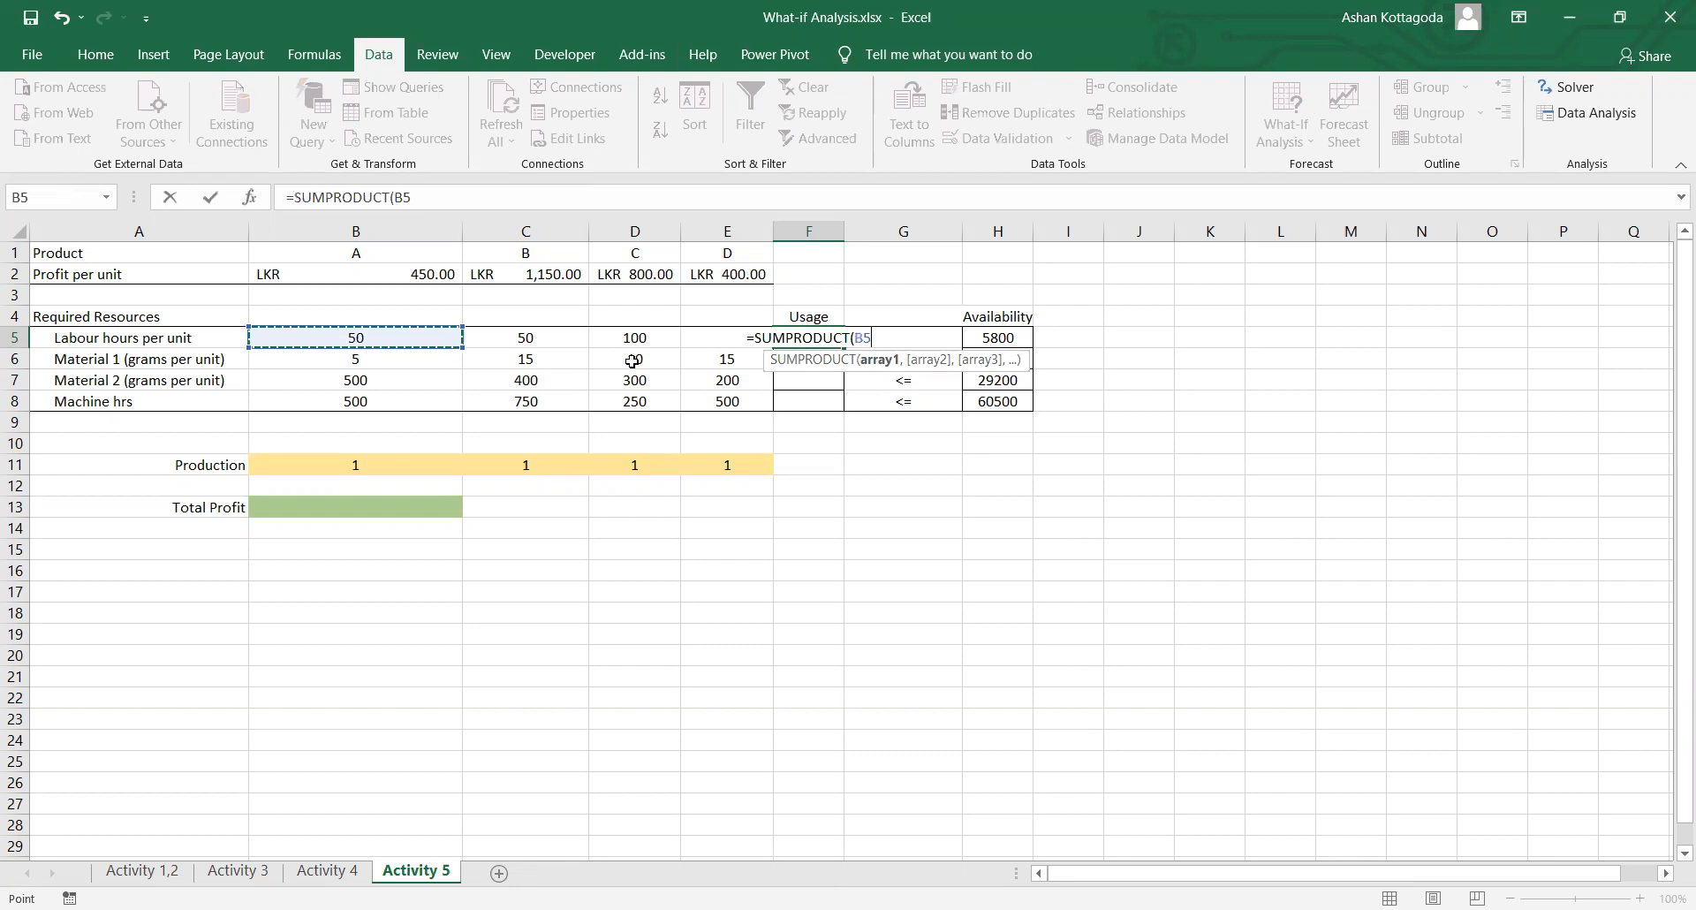
pyautogui.keyDown('shift'); pyautogui.click(724, 335); pyautogui.keyUp('shift')
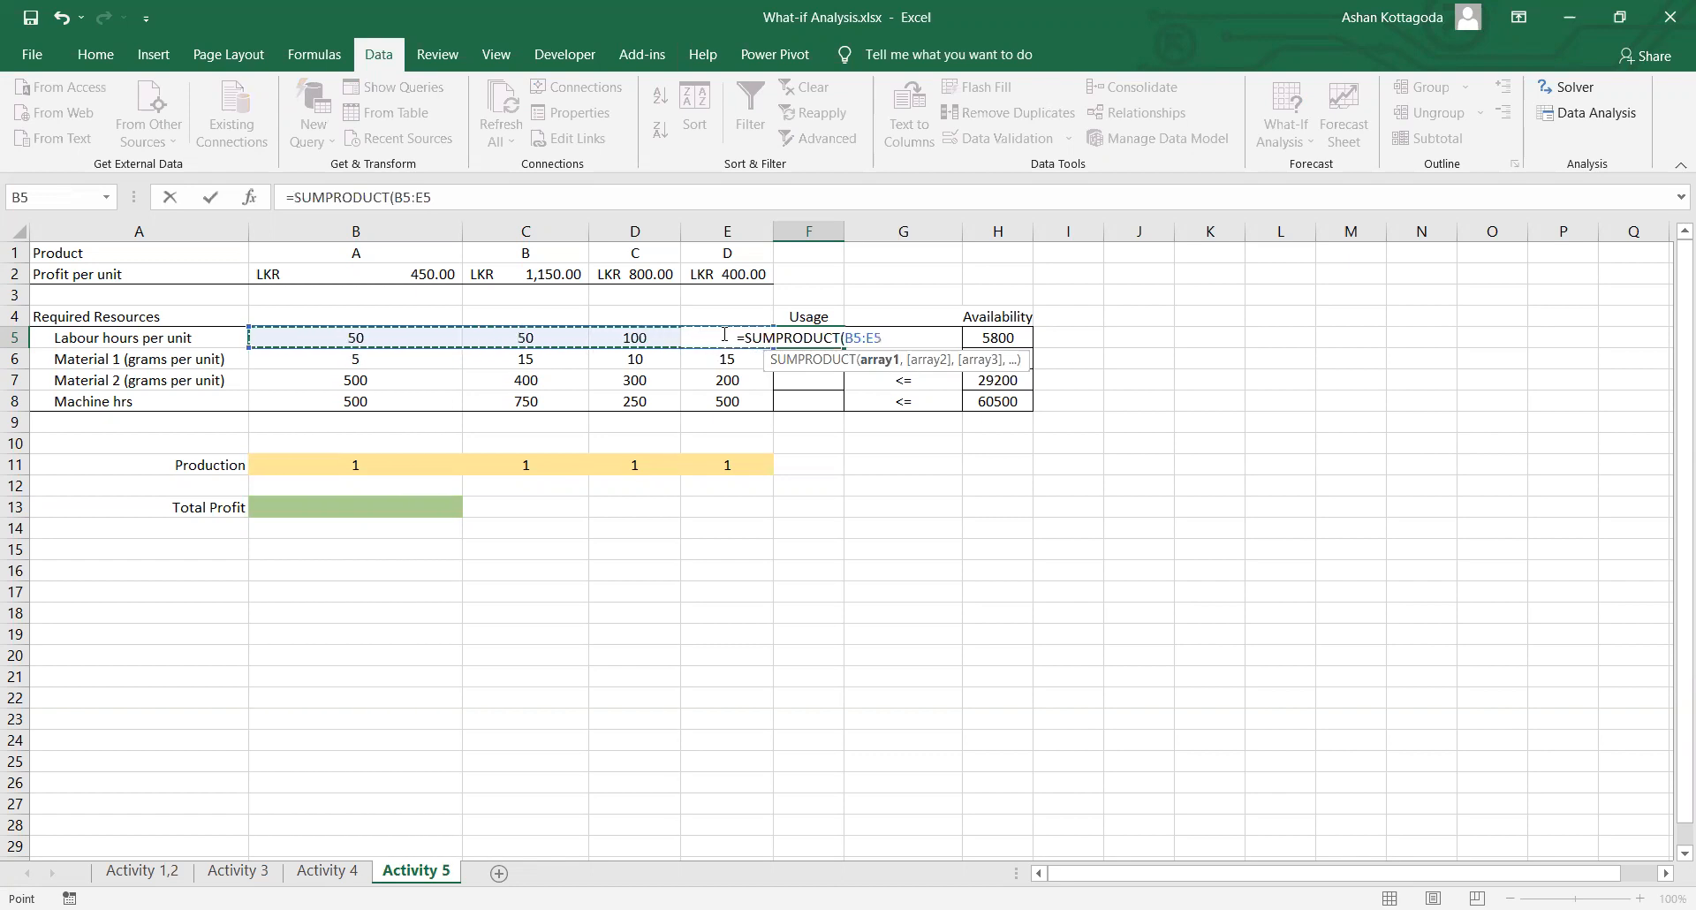
pyautogui.write(',')
pyautogui.click(343, 463)
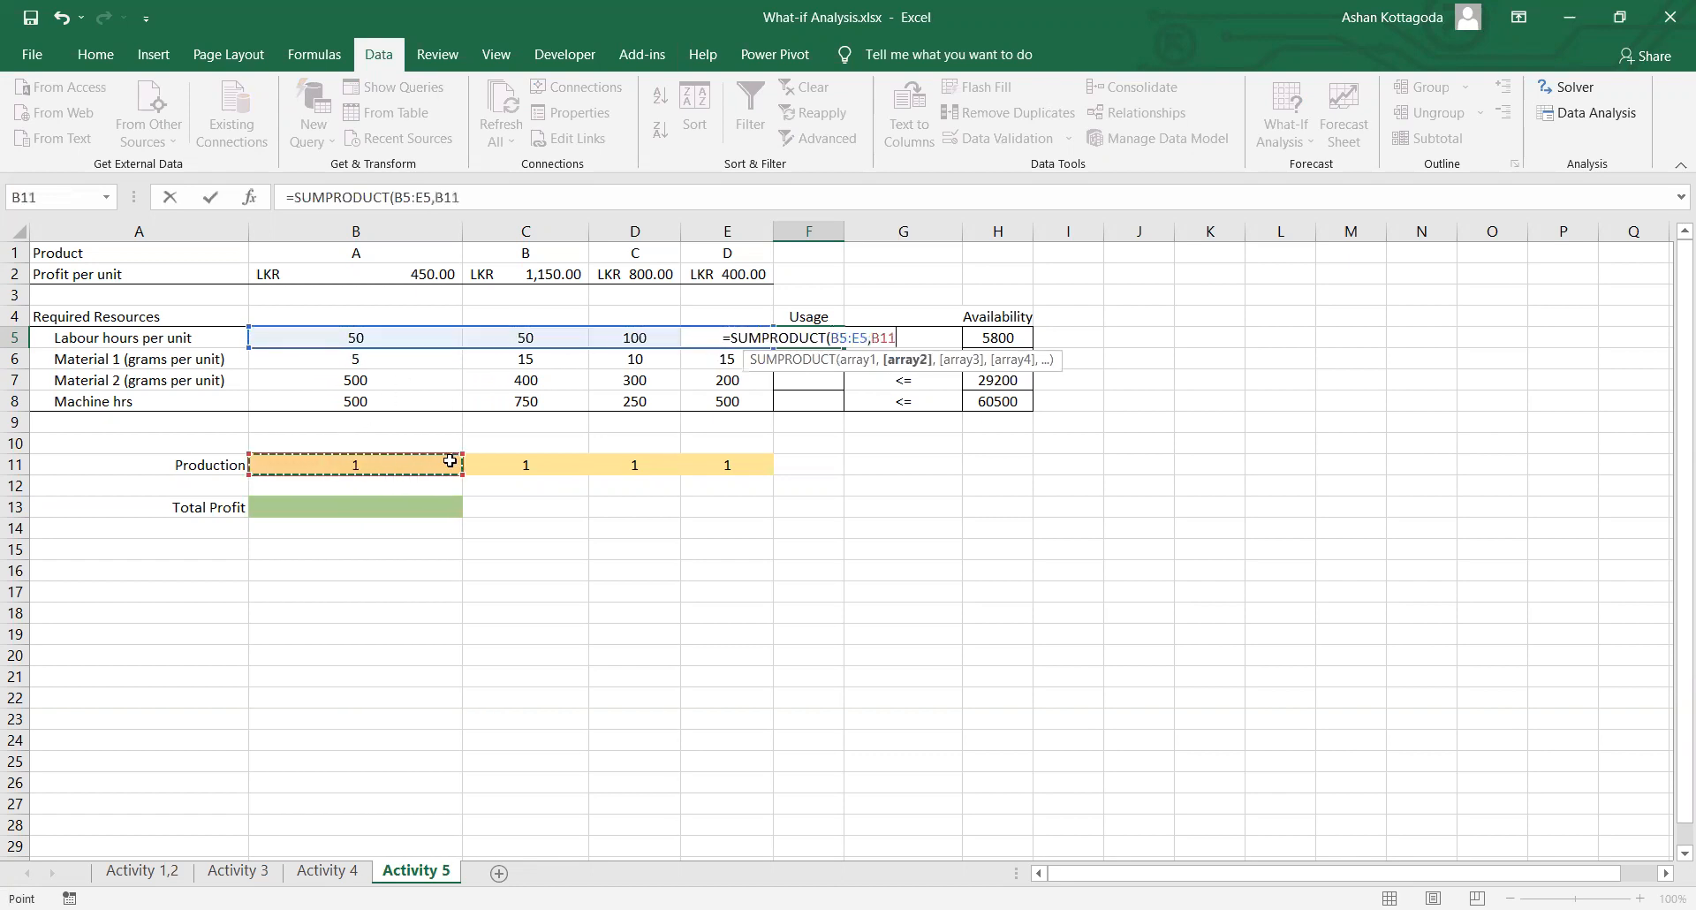
pyautogui.keyDown('shift'); pyautogui.click(719, 466); pyautogui.keyUp('shift')
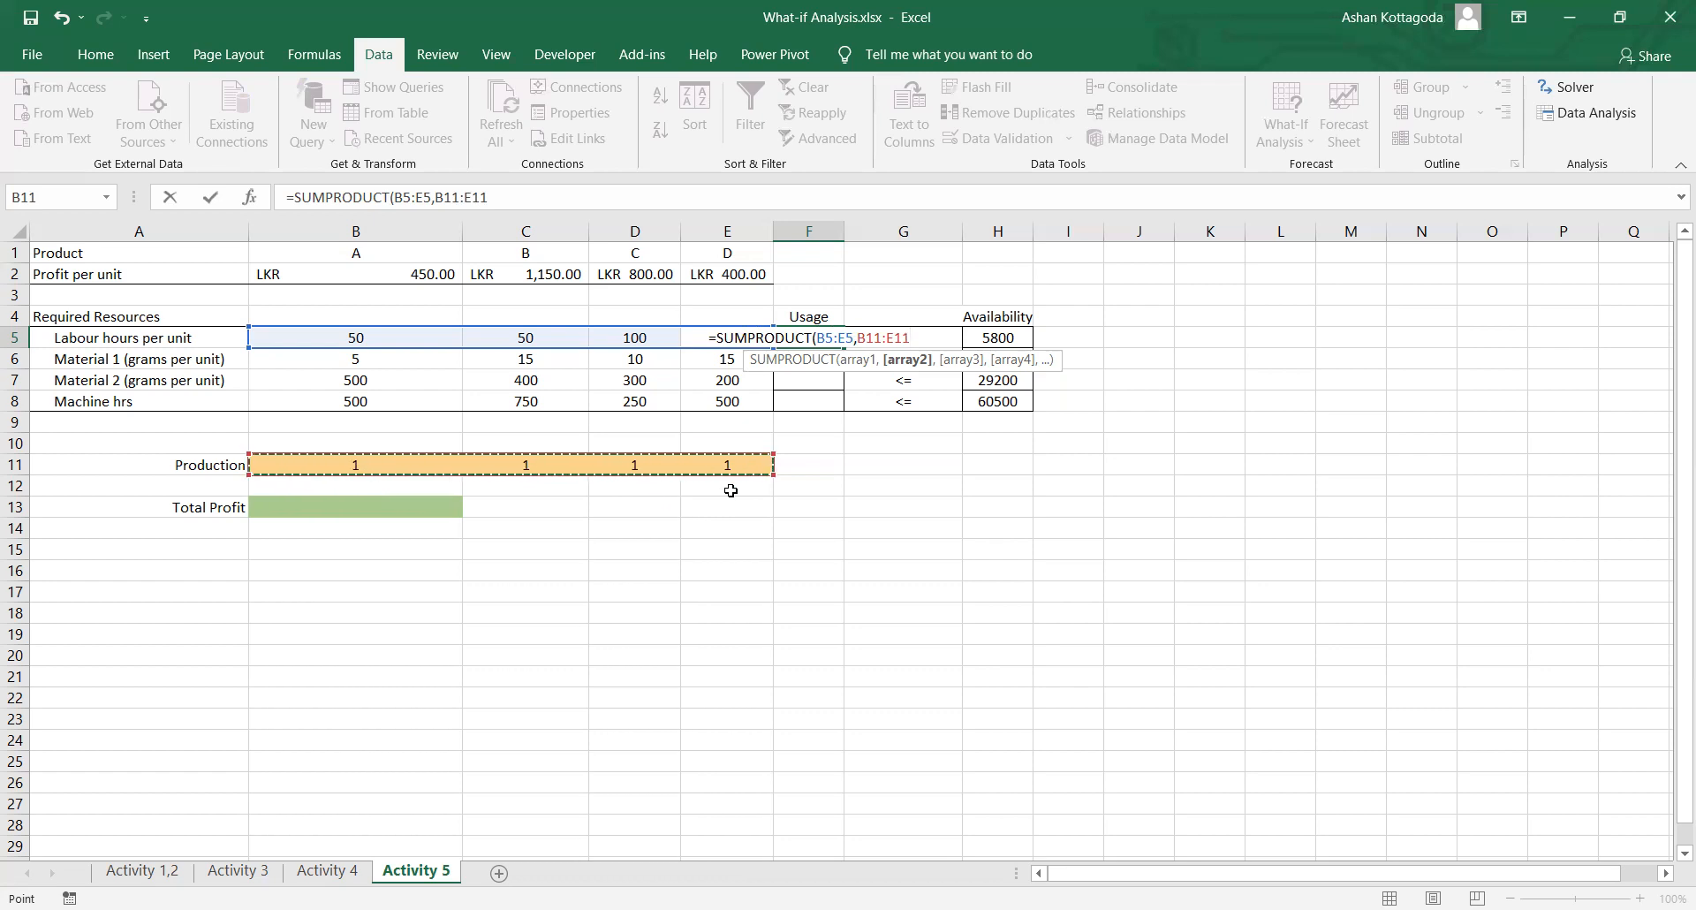
pyautogui.press('F4')
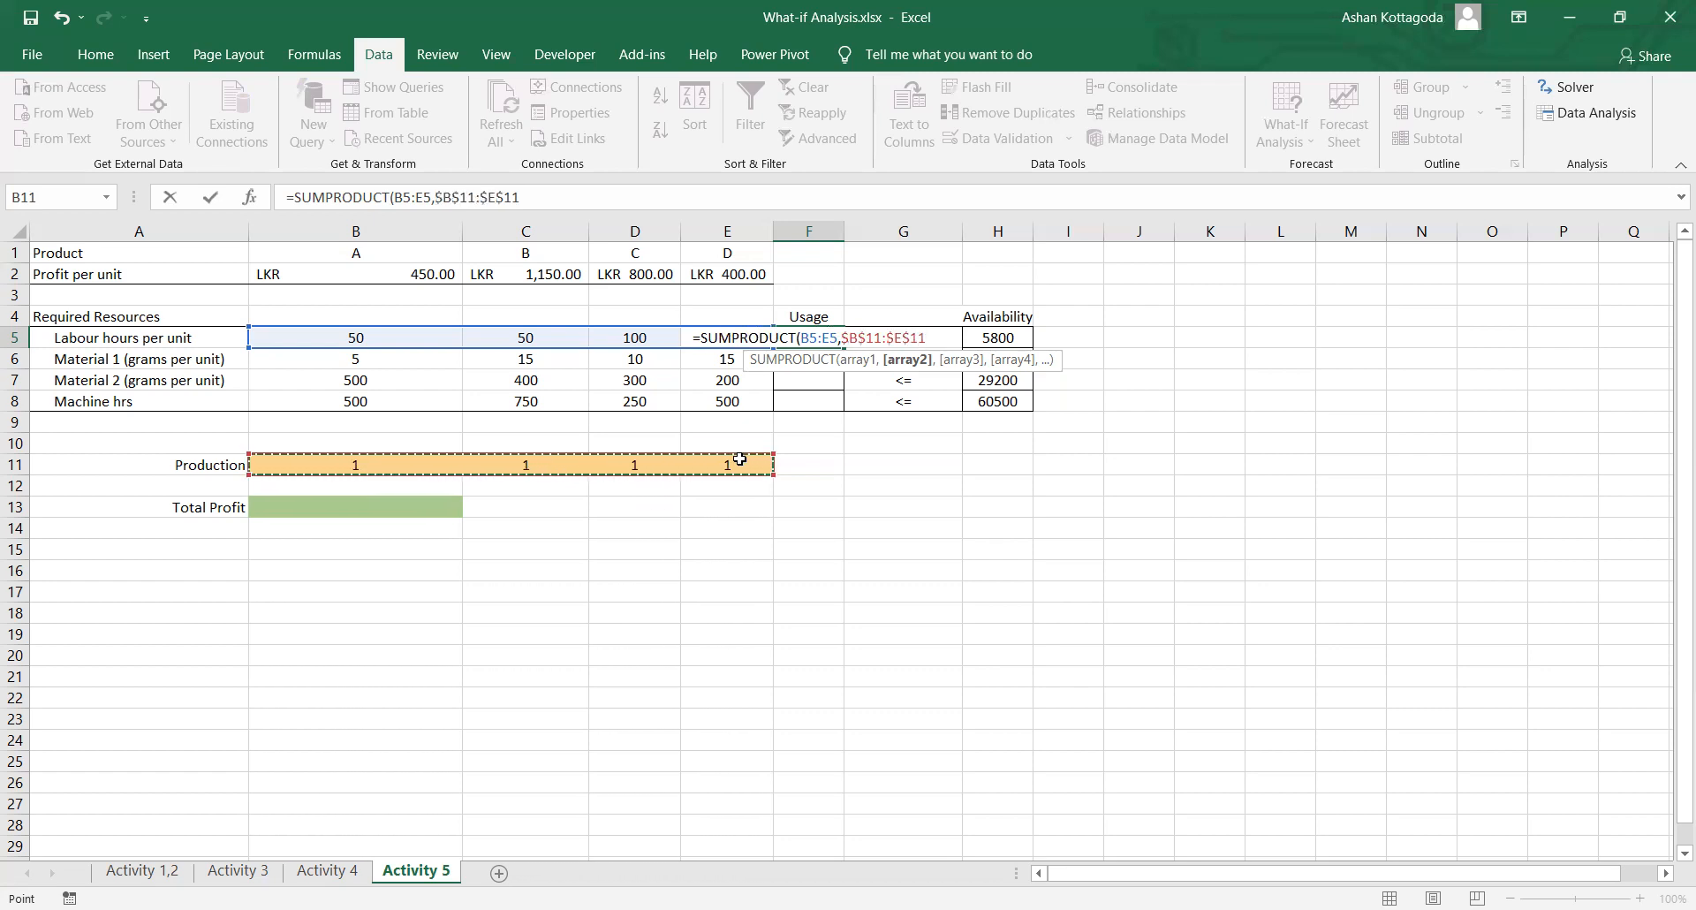
pyautogui.press('Return')
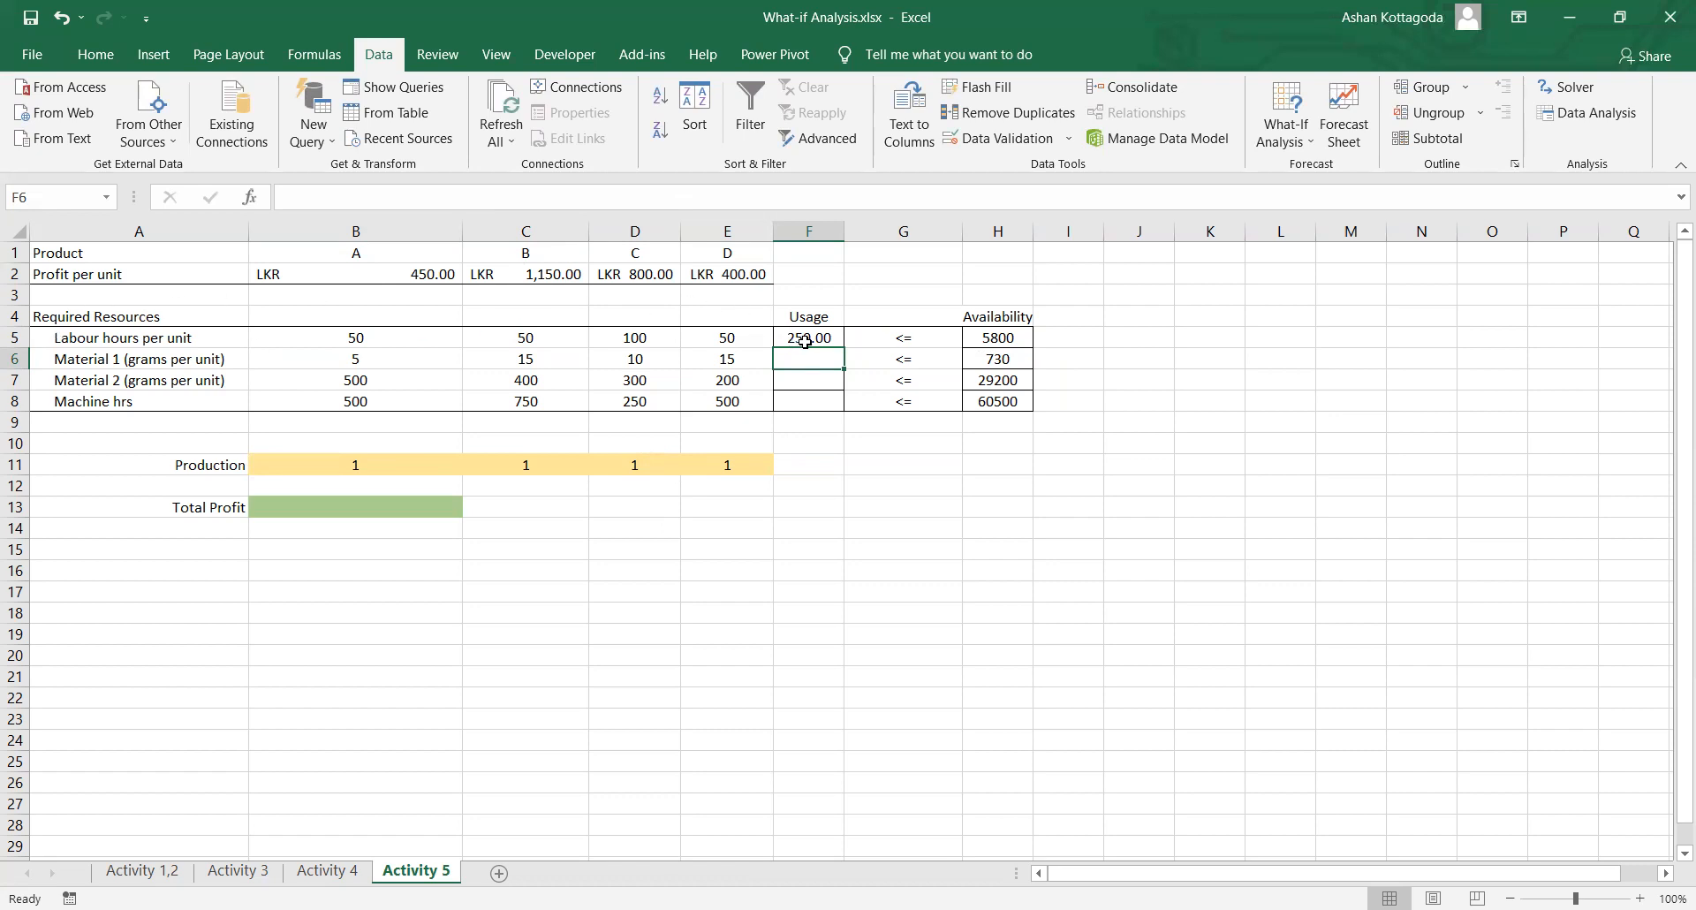
# Step: Test the labour usage formula by changing product D's production in E11 to 2 and restoring it to 1
pyautogui.click(731, 467)
pyautogui.write('2')
pyautogui.press('Return')
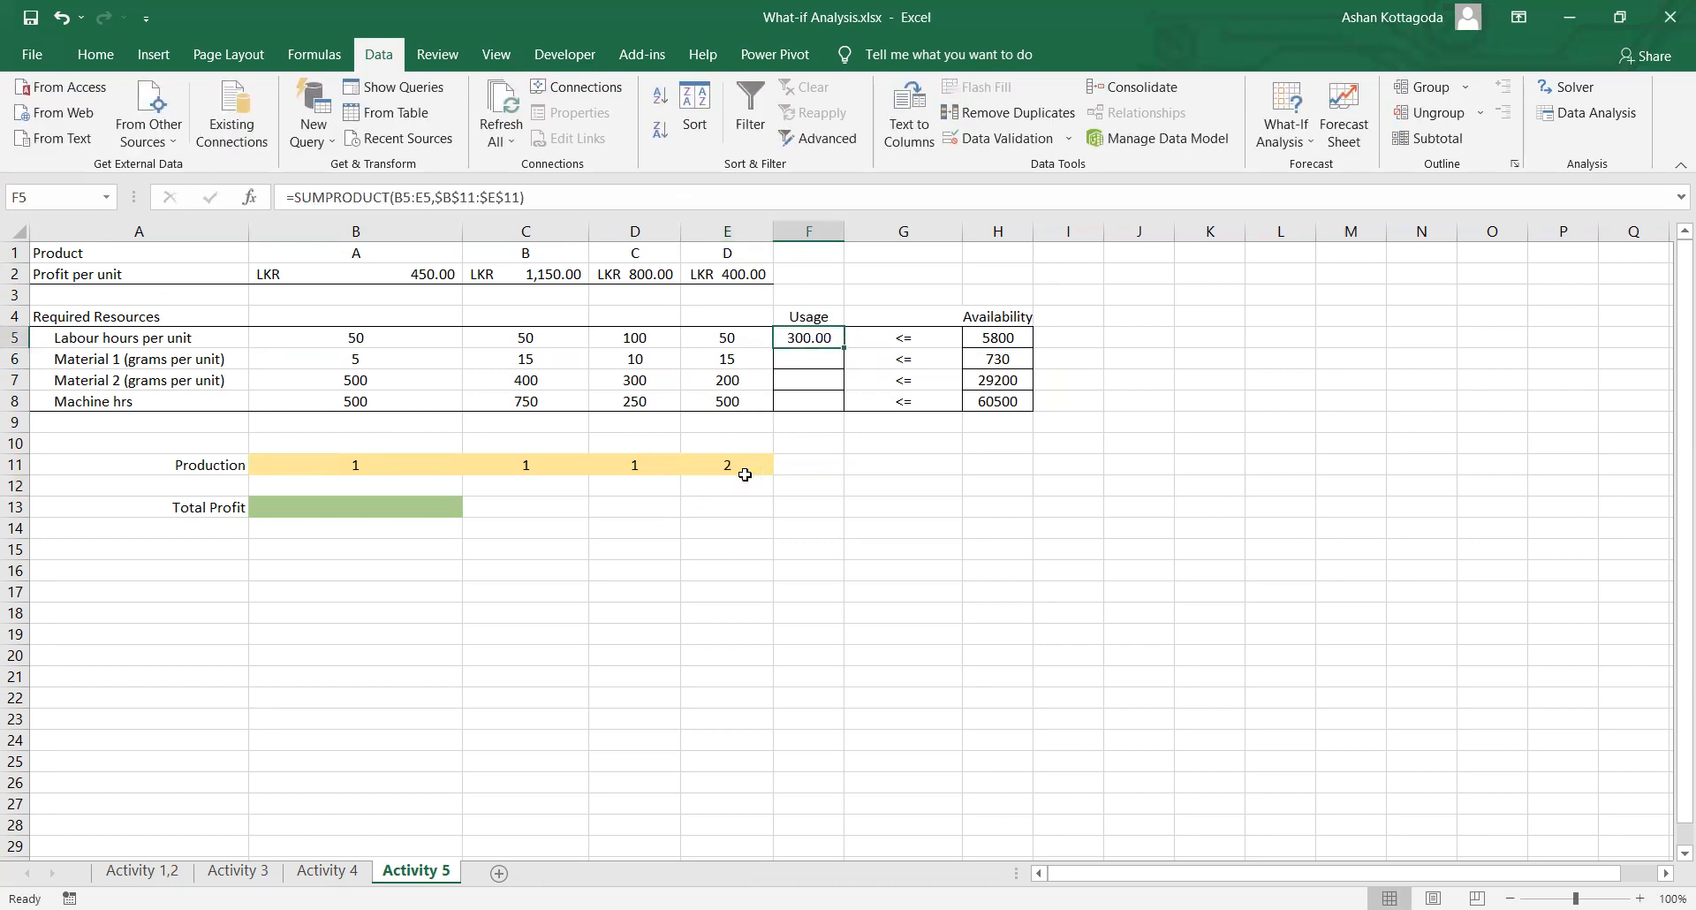
pyautogui.click(745, 469)
pyautogui.write('1')
pyautogui.press('Return')
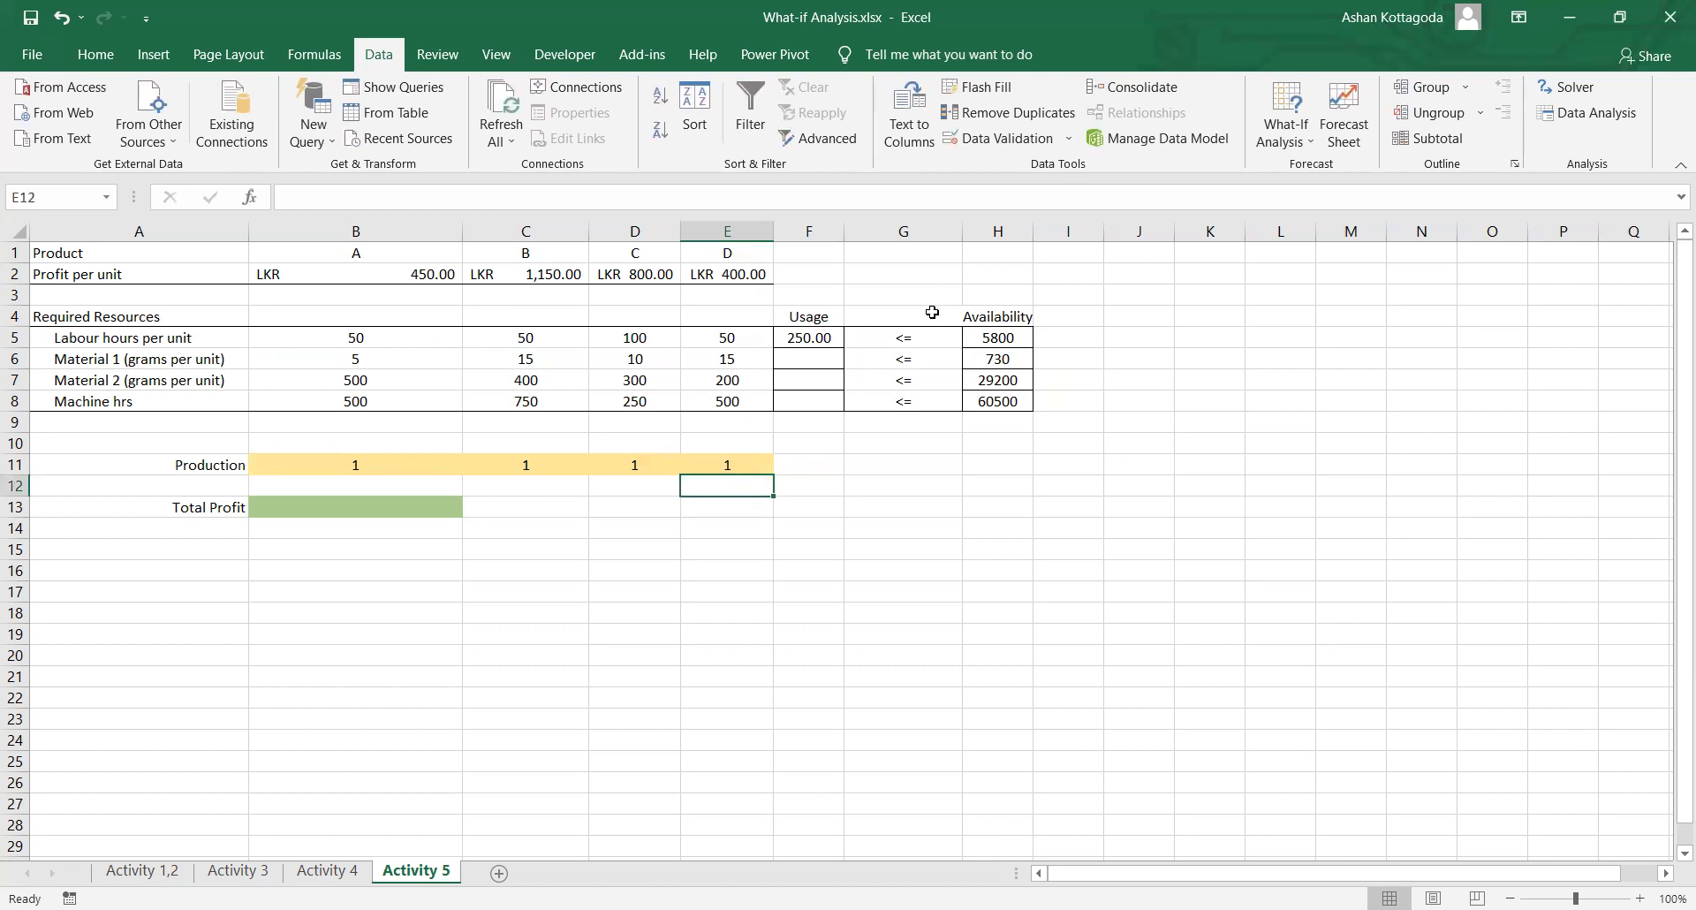
# Step: Copy the usage formula from F5 down to F8, checking the references of the copy in F6
pyautogui.click(817, 356)
pyautogui.click(819, 343)
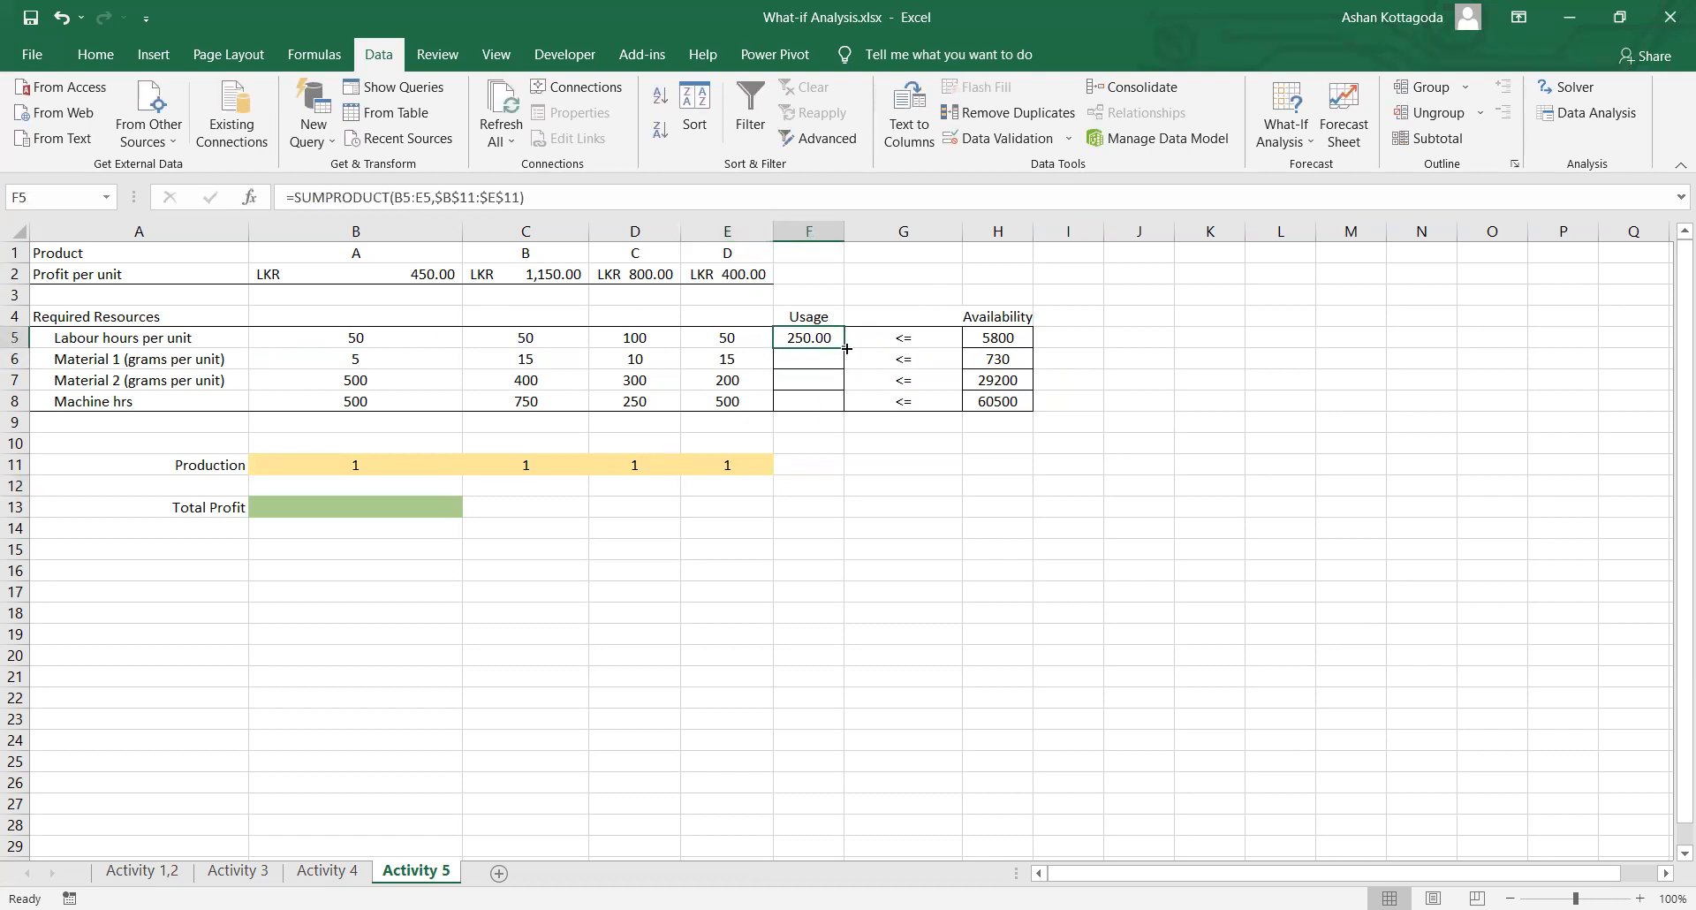
pyautogui.moveTo(841, 348)
pyautogui.mouseDown()
pyautogui.moveTo(843, 372)
pyautogui.moveTo(814, 361)
pyautogui.mouseUp()
pyautogui.doubleClick(814, 361)
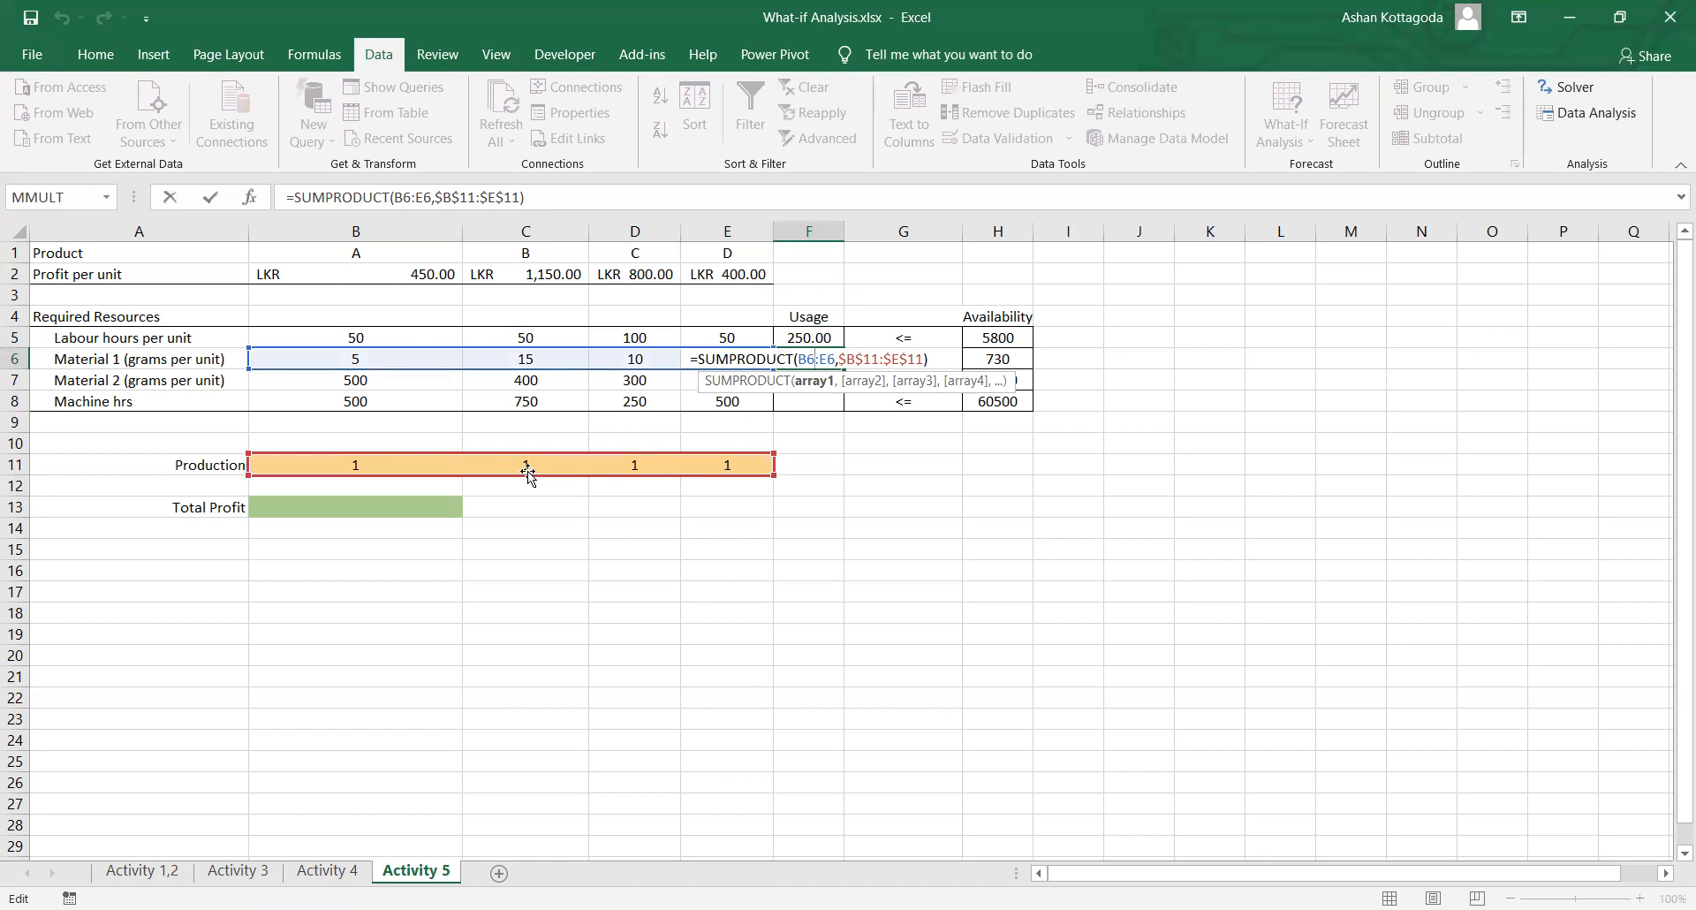
pyautogui.press('Escape')
pyautogui.moveTo(839, 387); pyautogui.dragTo(840, 408)
pyautogui.click(822, 439)
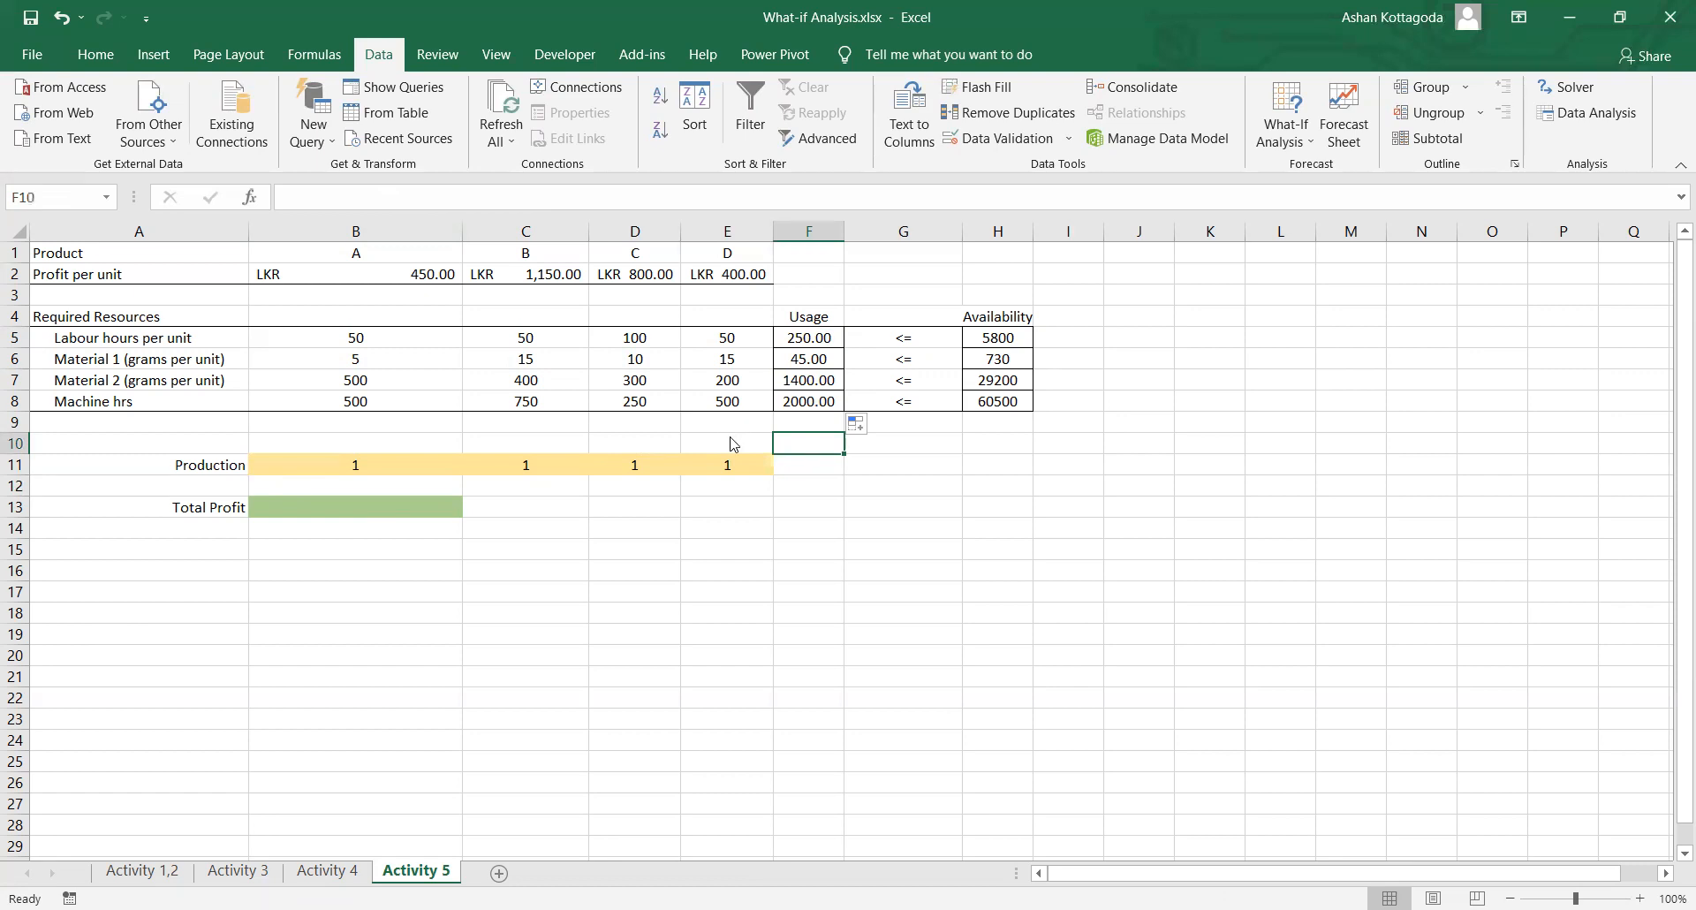
pyautogui.hotkey('alt', 'Tab')
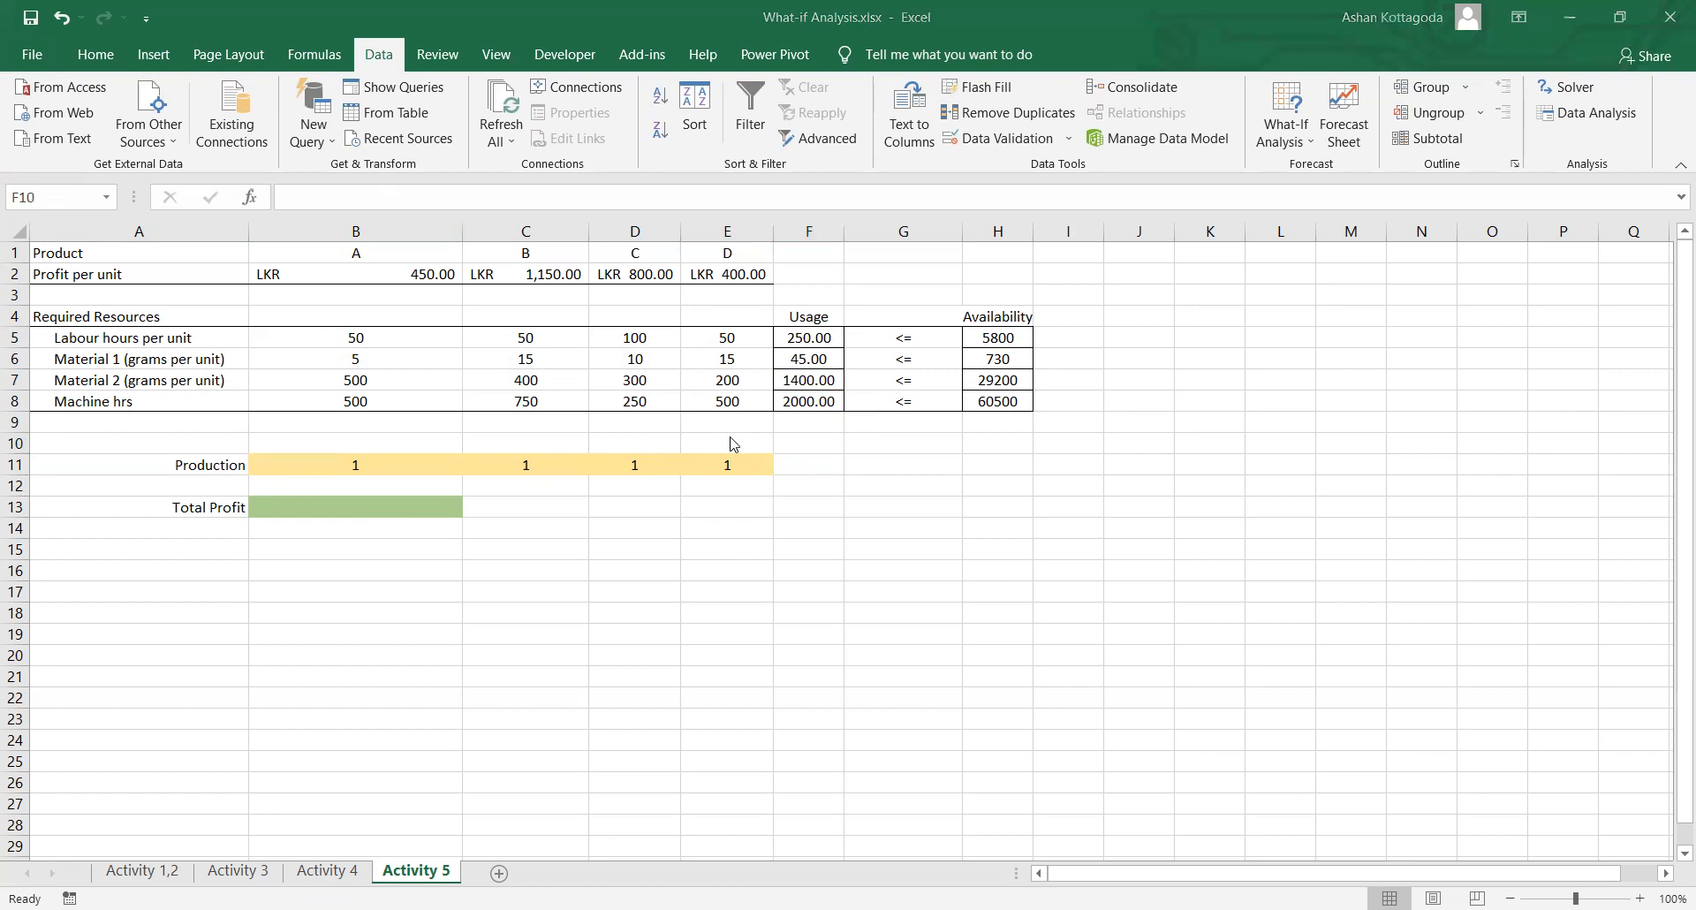
pyautogui.click(293, 510)
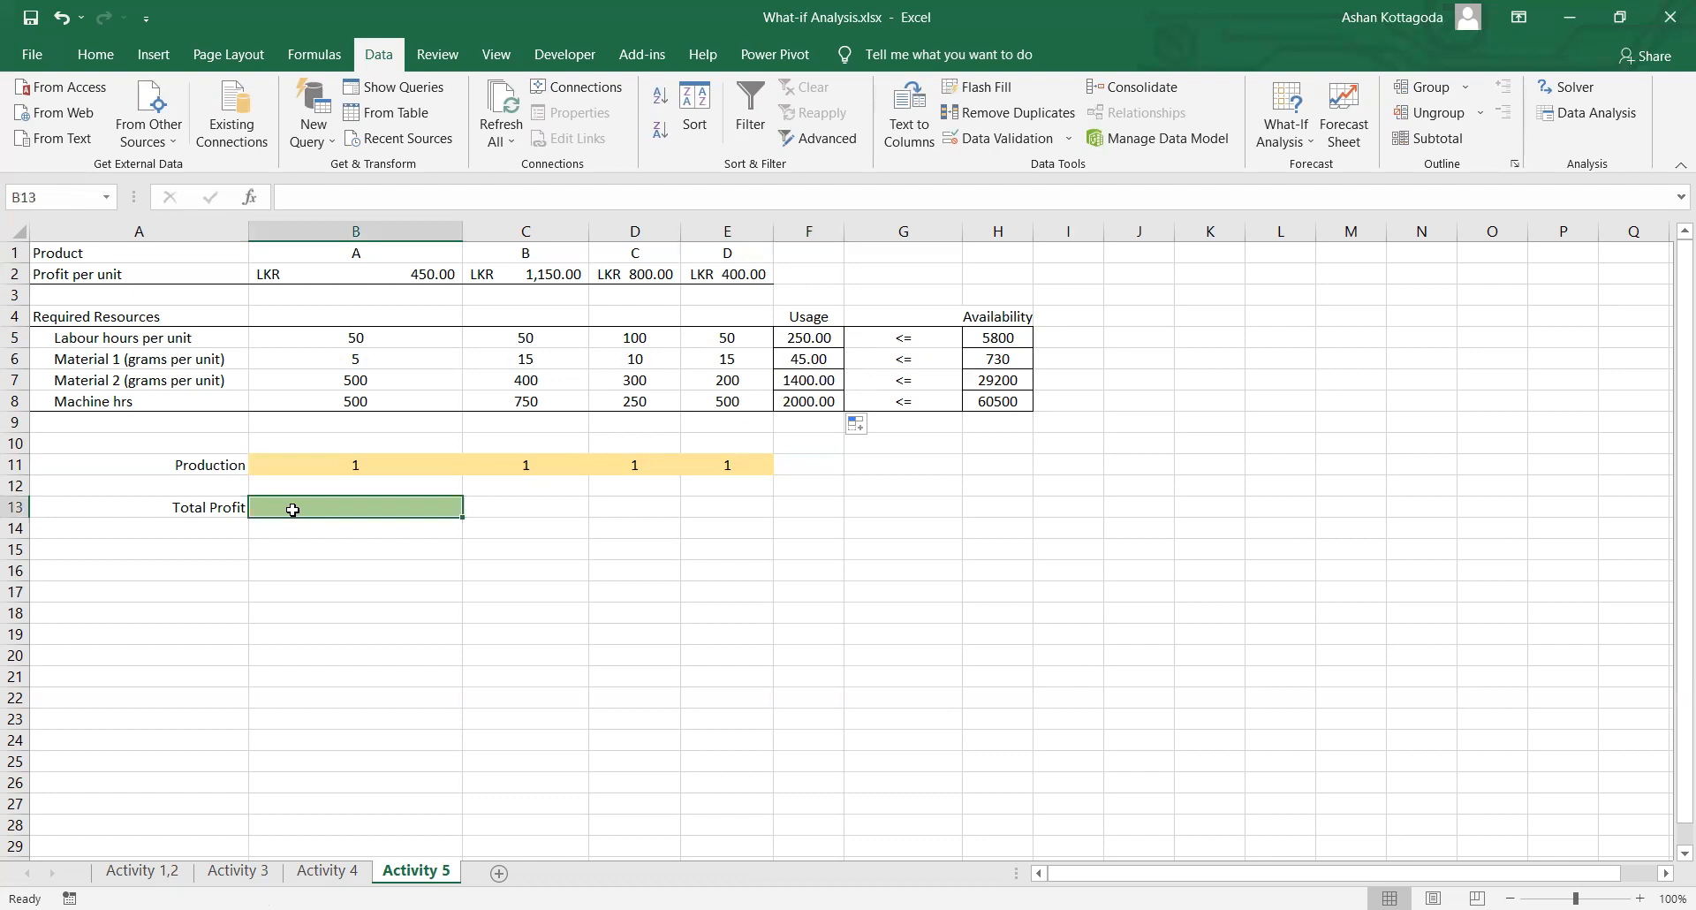
pyautogui.write('=')
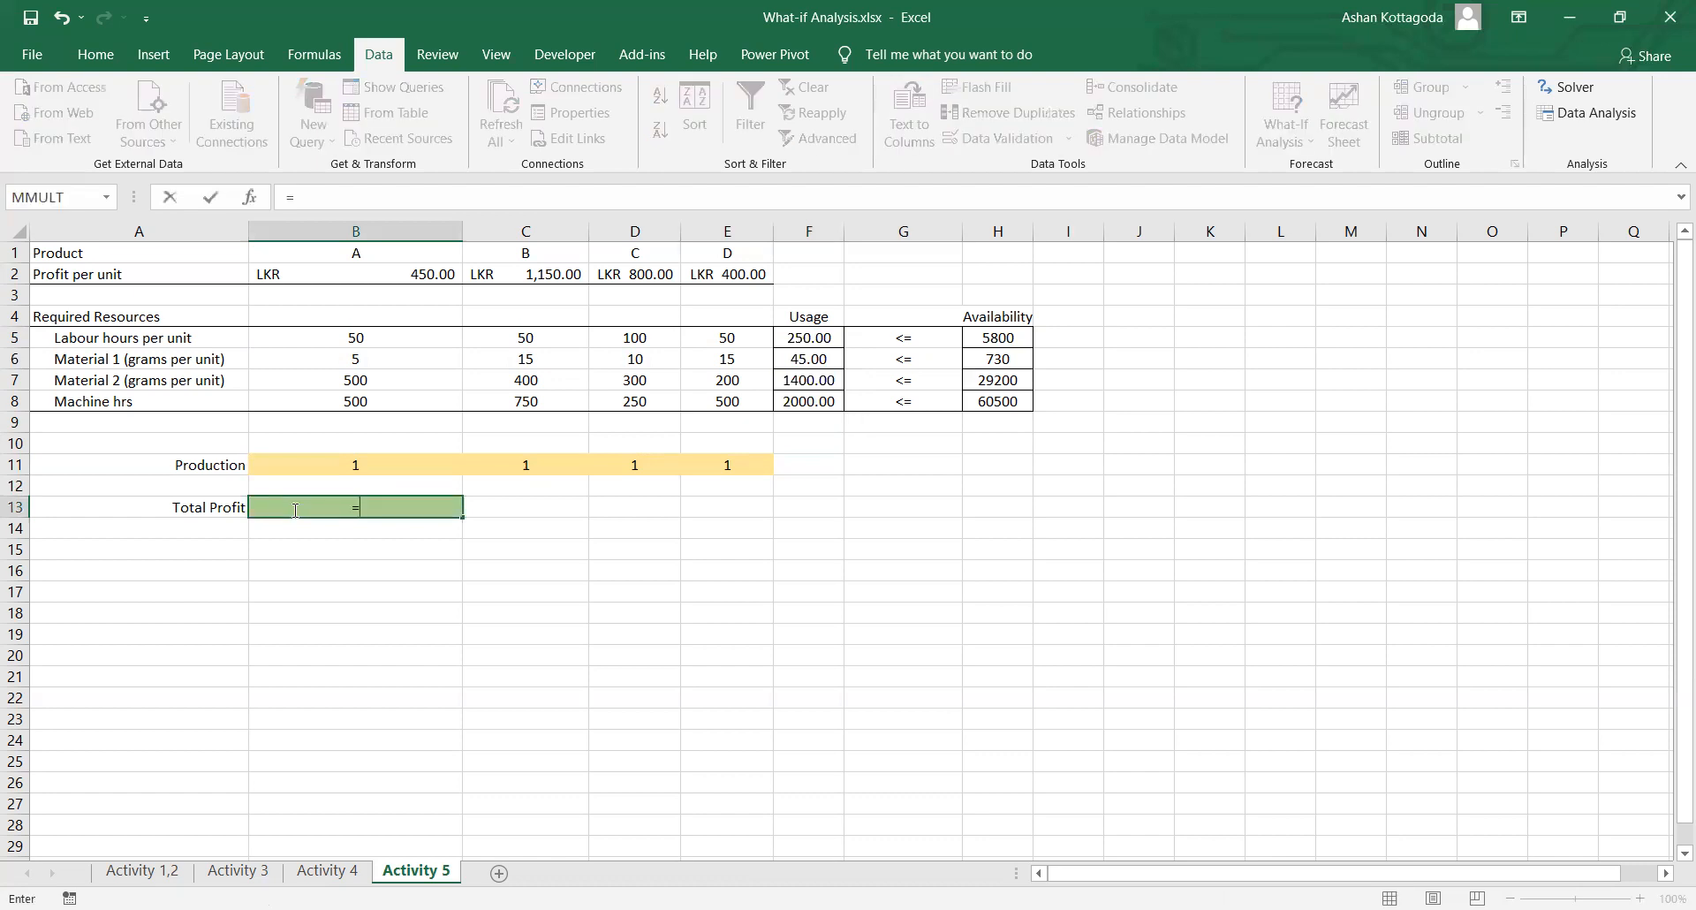
pyautogui.press('BackSpace')
pyautogui.press('Escape')
# Step: Calculate the total profit in B13 with =SUMPRODUCT(B2:E2,$B$11:$E$11), pairing the unit profits with the absolute production range
pyautogui.click(395, 272)
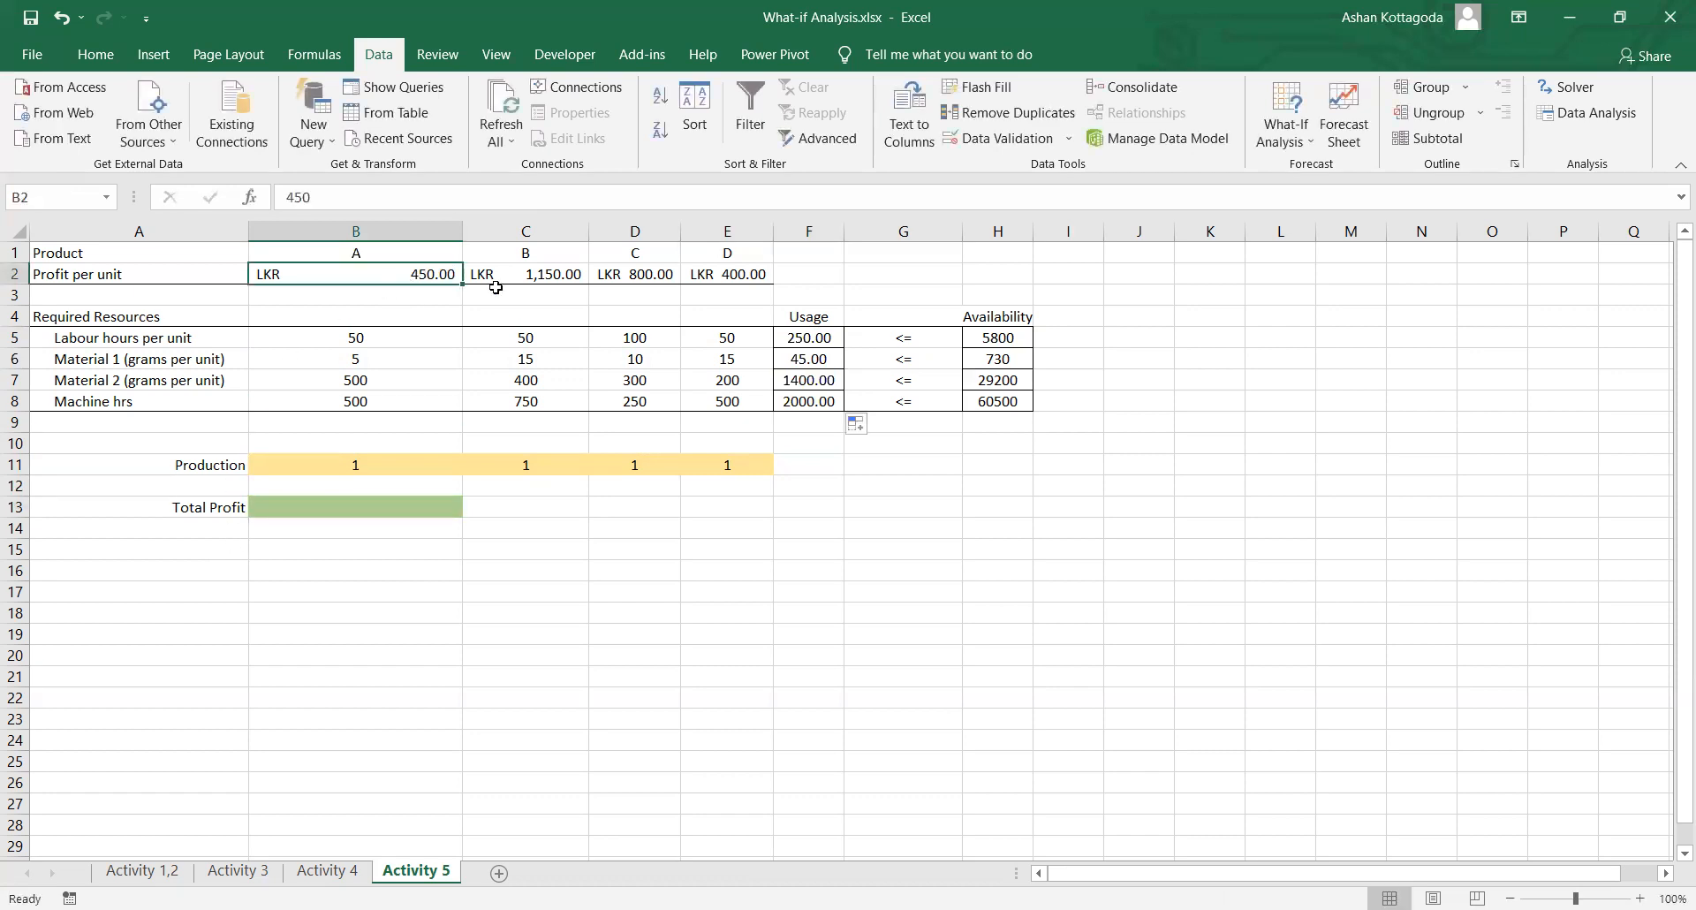
pyautogui.click(542, 273)
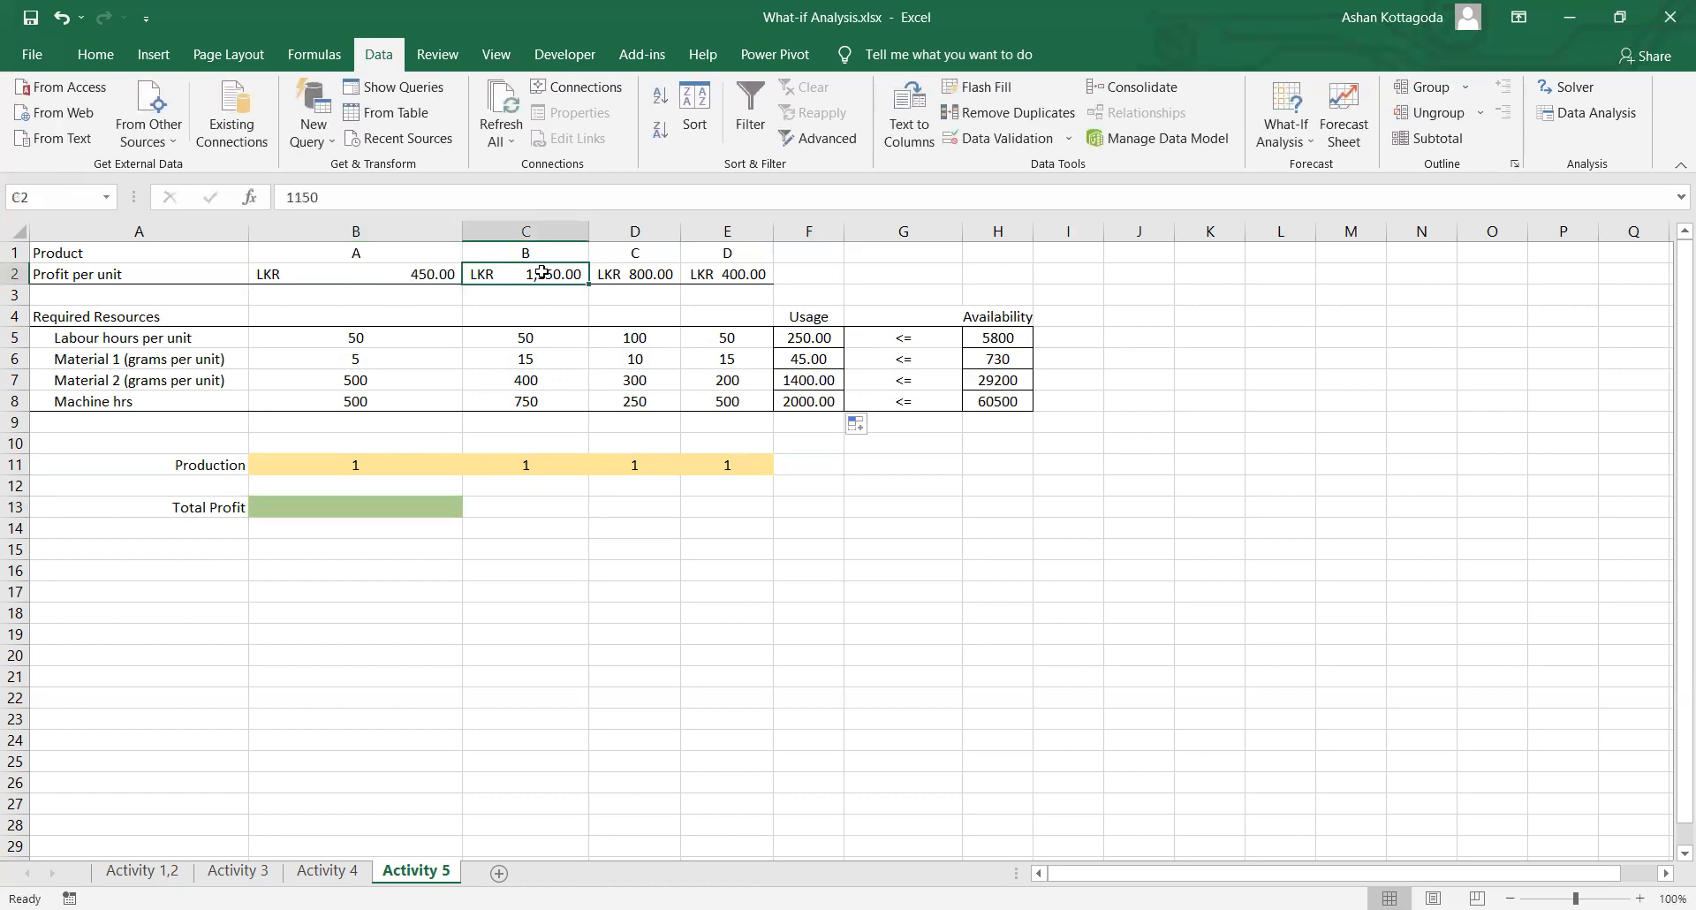
pyautogui.click(311, 511)
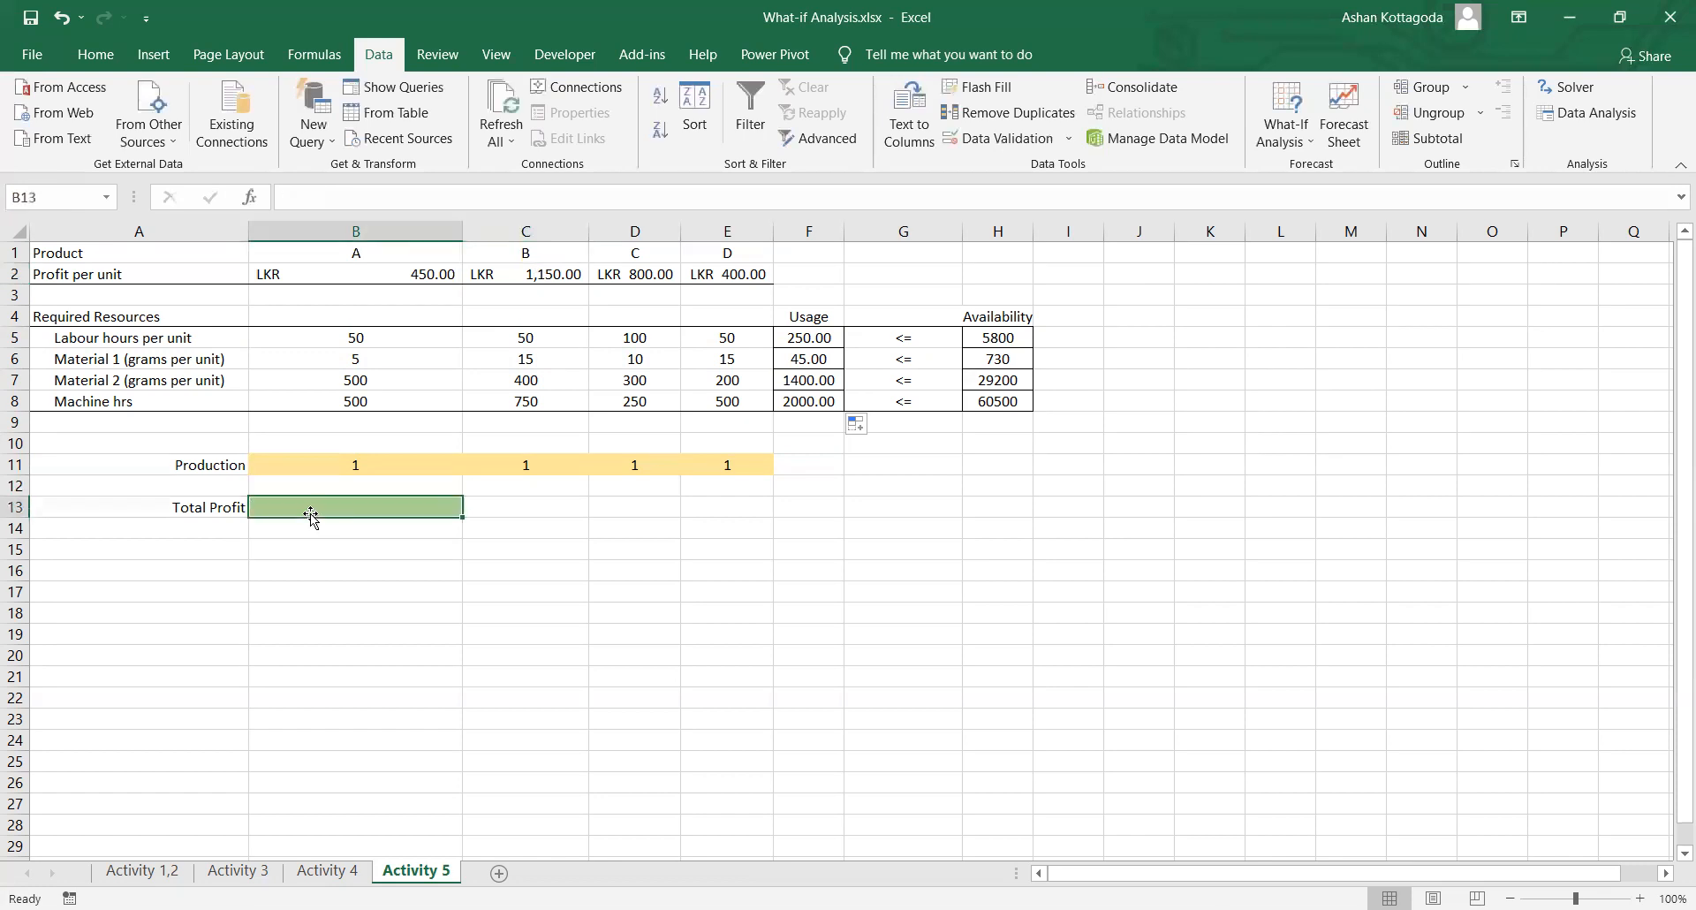
pyautogui.write('=')
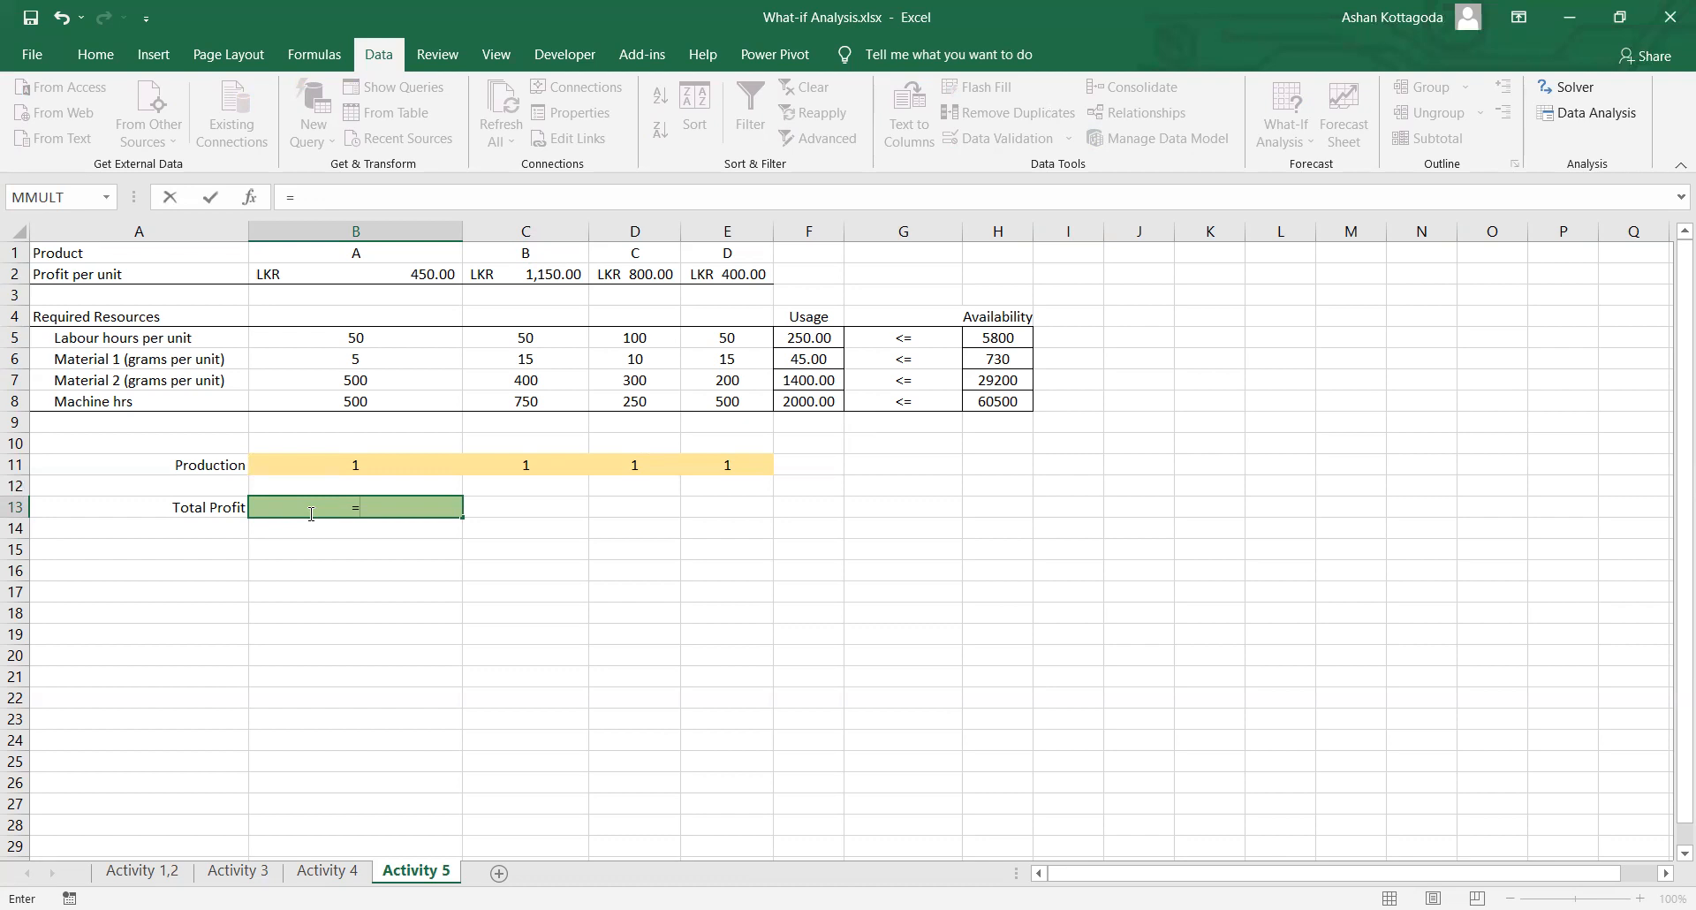
pyautogui.write('SUMPRODUCT(')
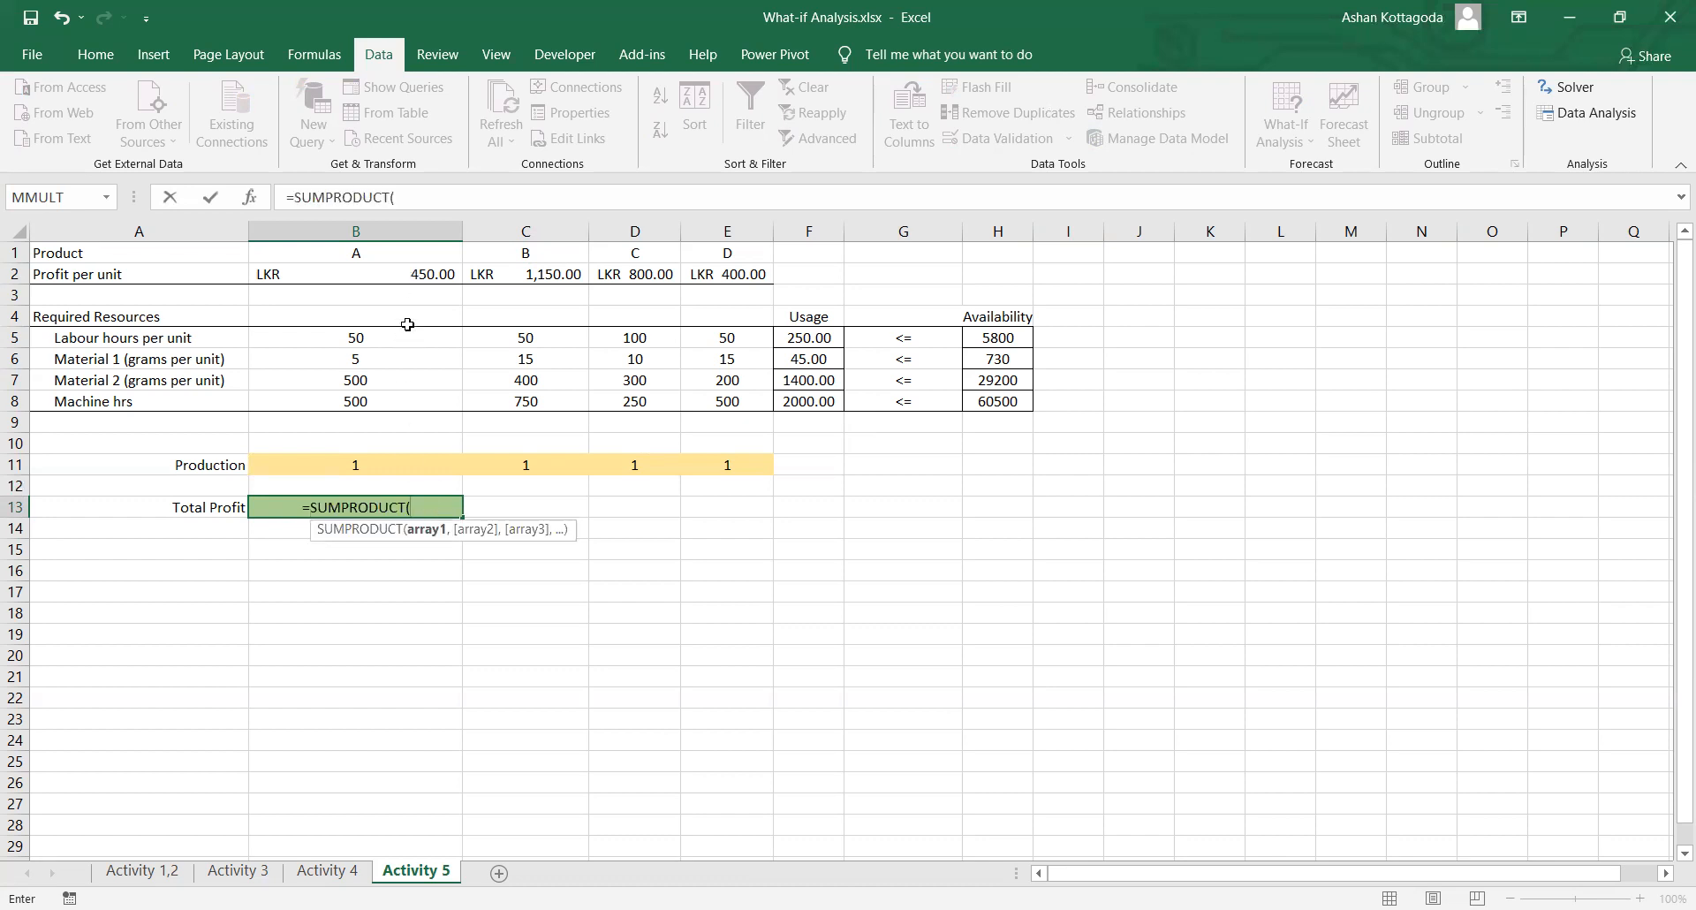
pyautogui.click(418, 273)
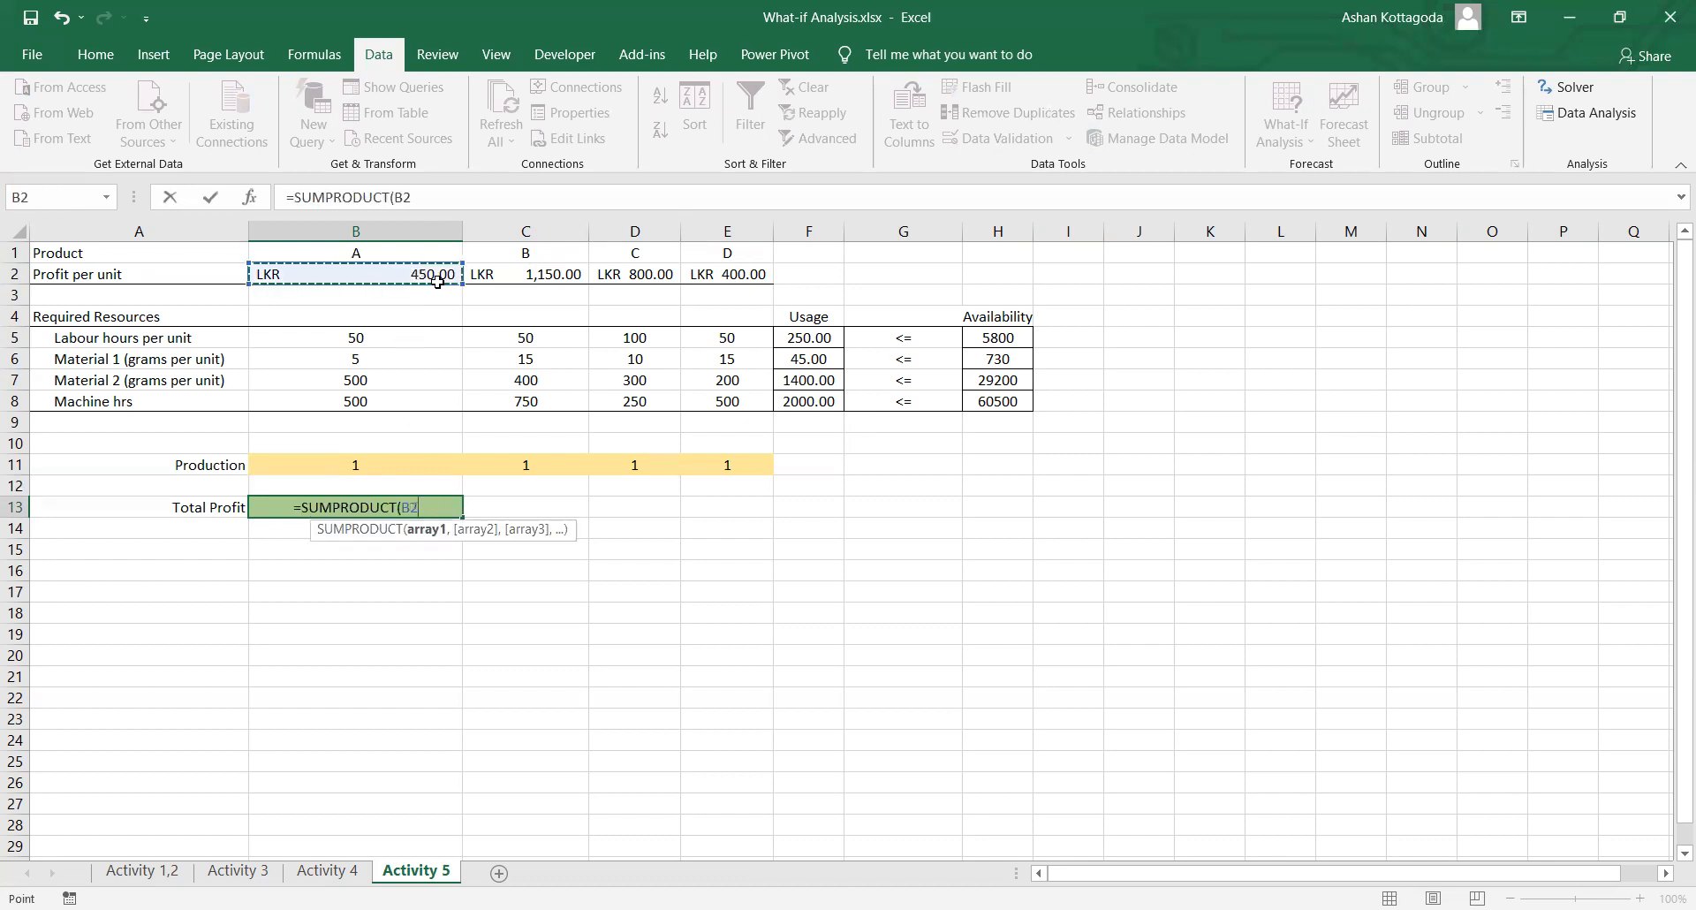
pyautogui.keyDown('shift'); pyautogui.click(722, 273); pyautogui.keyUp('shift')
pyautogui.write(',')
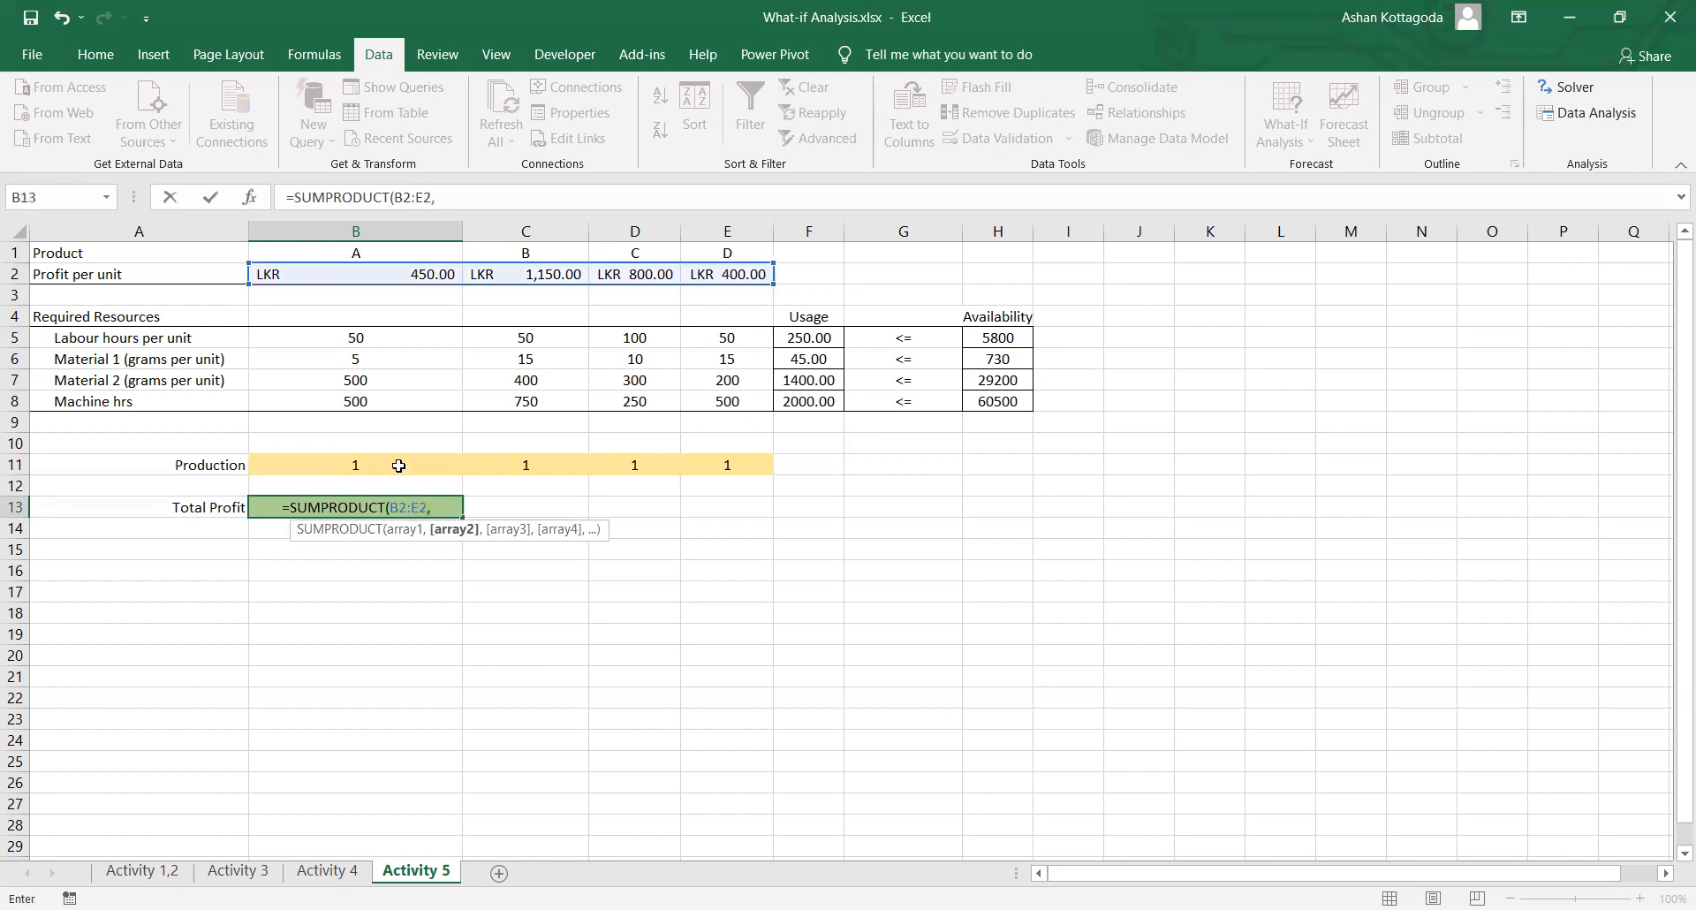
pyautogui.click(397, 465)
pyautogui.keyDown('shift'); pyautogui.click(713, 456); pyautogui.keyUp('shift')
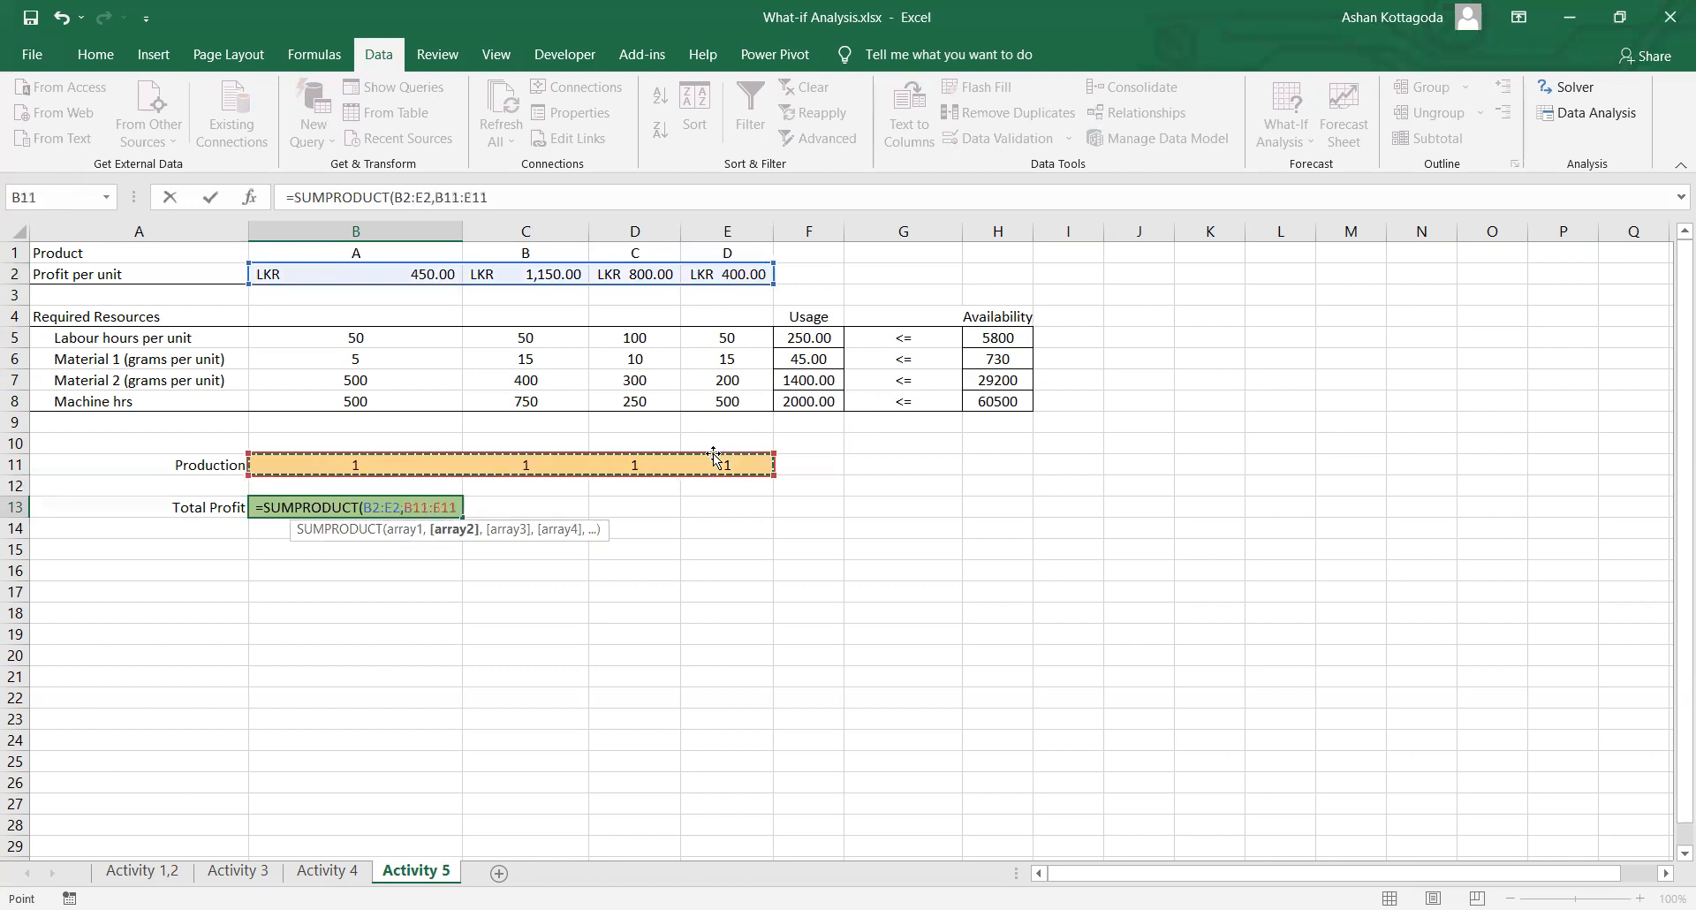
pyautogui.press('F4')
pyautogui.press('Return')
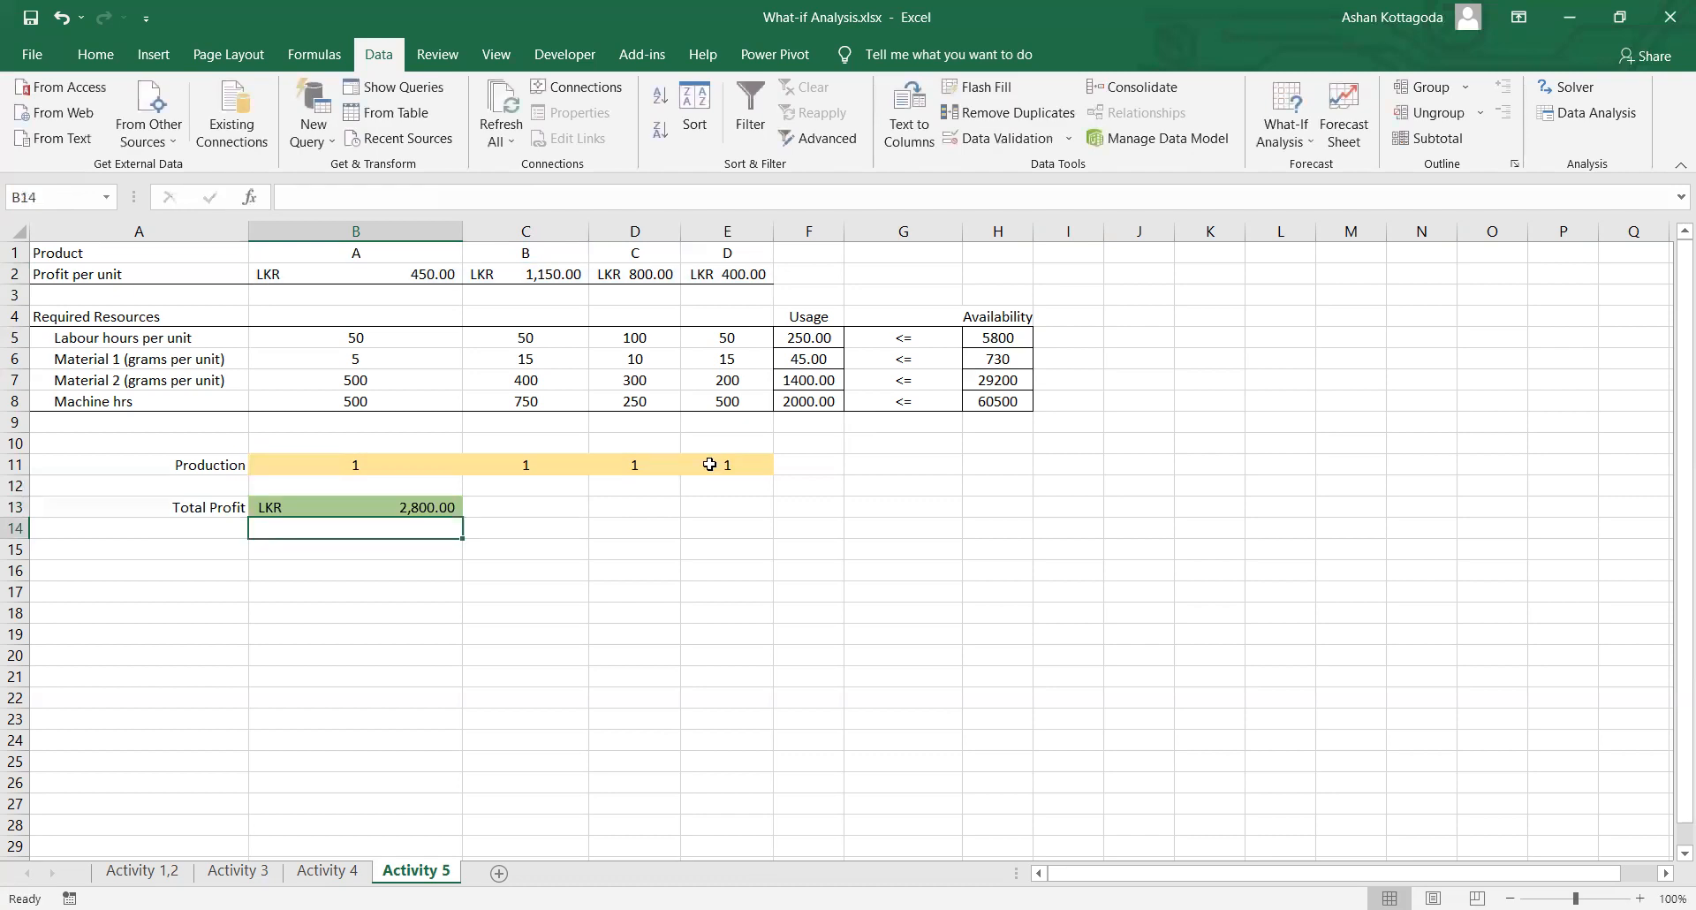
# Step: Test the total profit formula by setting the production quantities of products A to D to 2, 5, 10 and 11
pyautogui.click(456, 508)
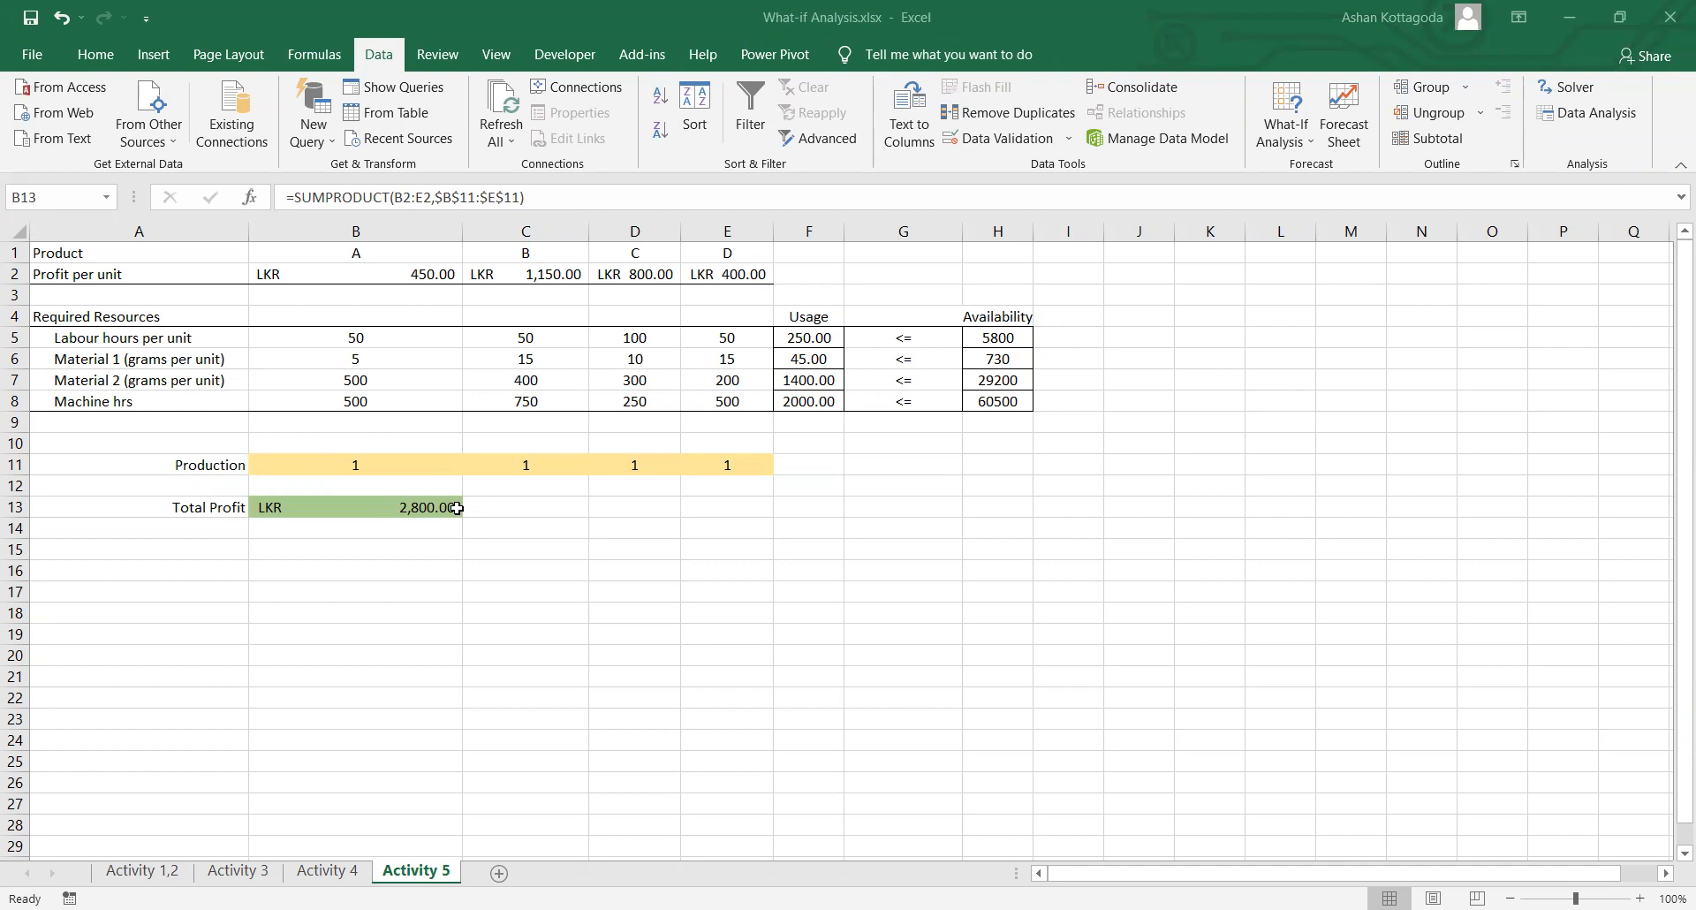
pyautogui.click(457, 508)
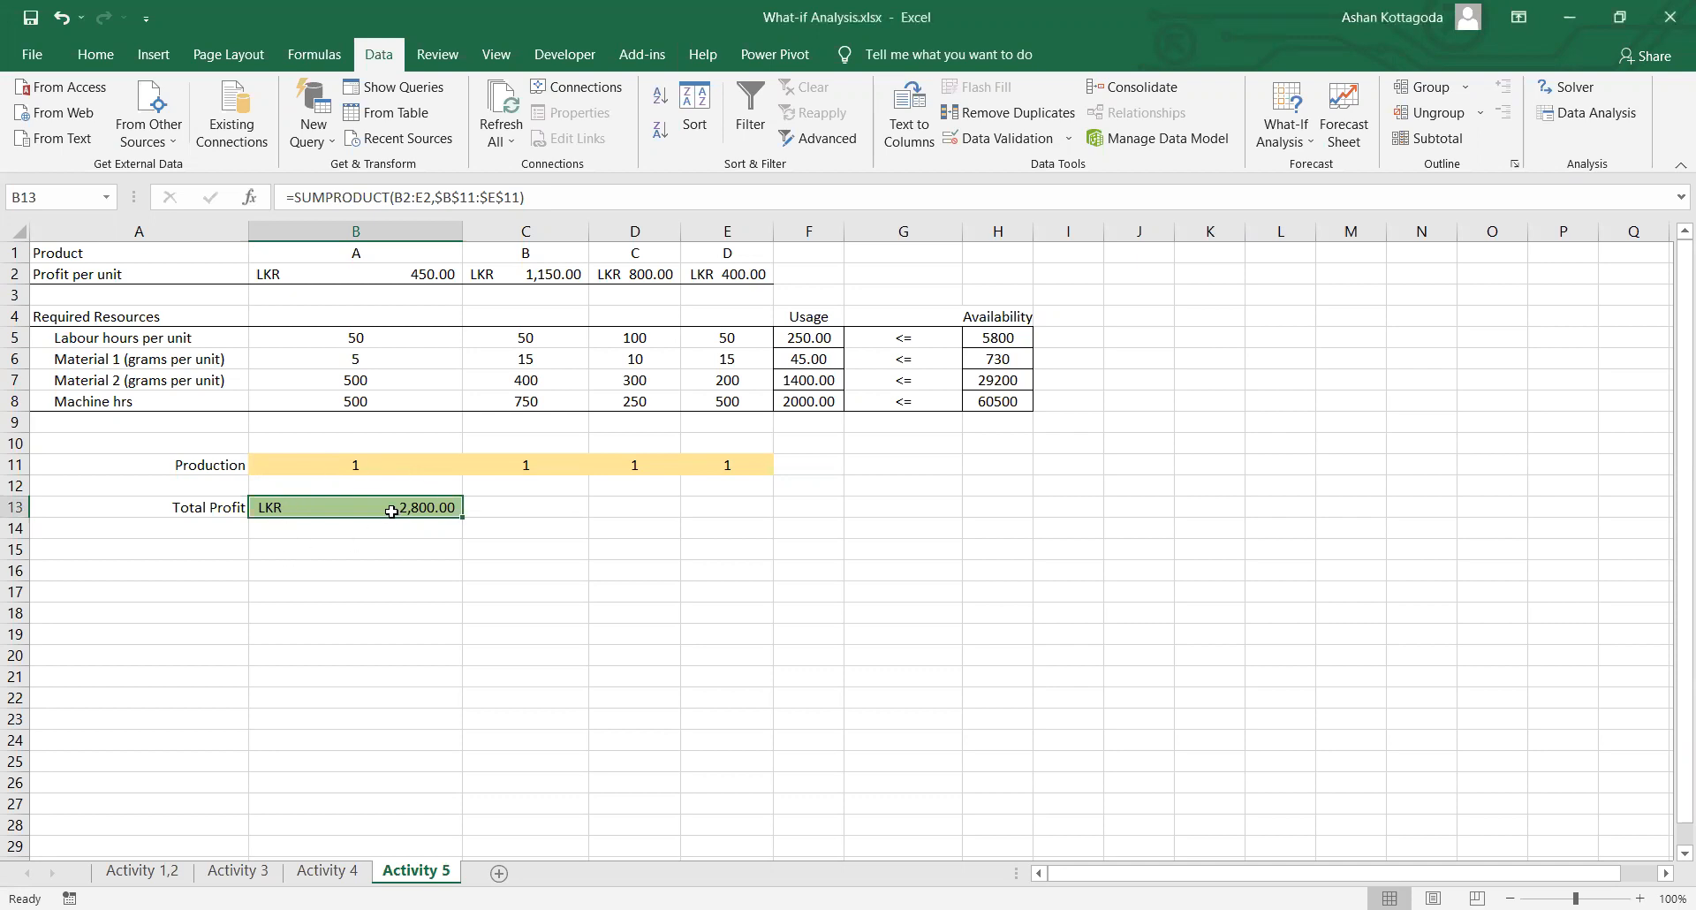
pyautogui.click(414, 455)
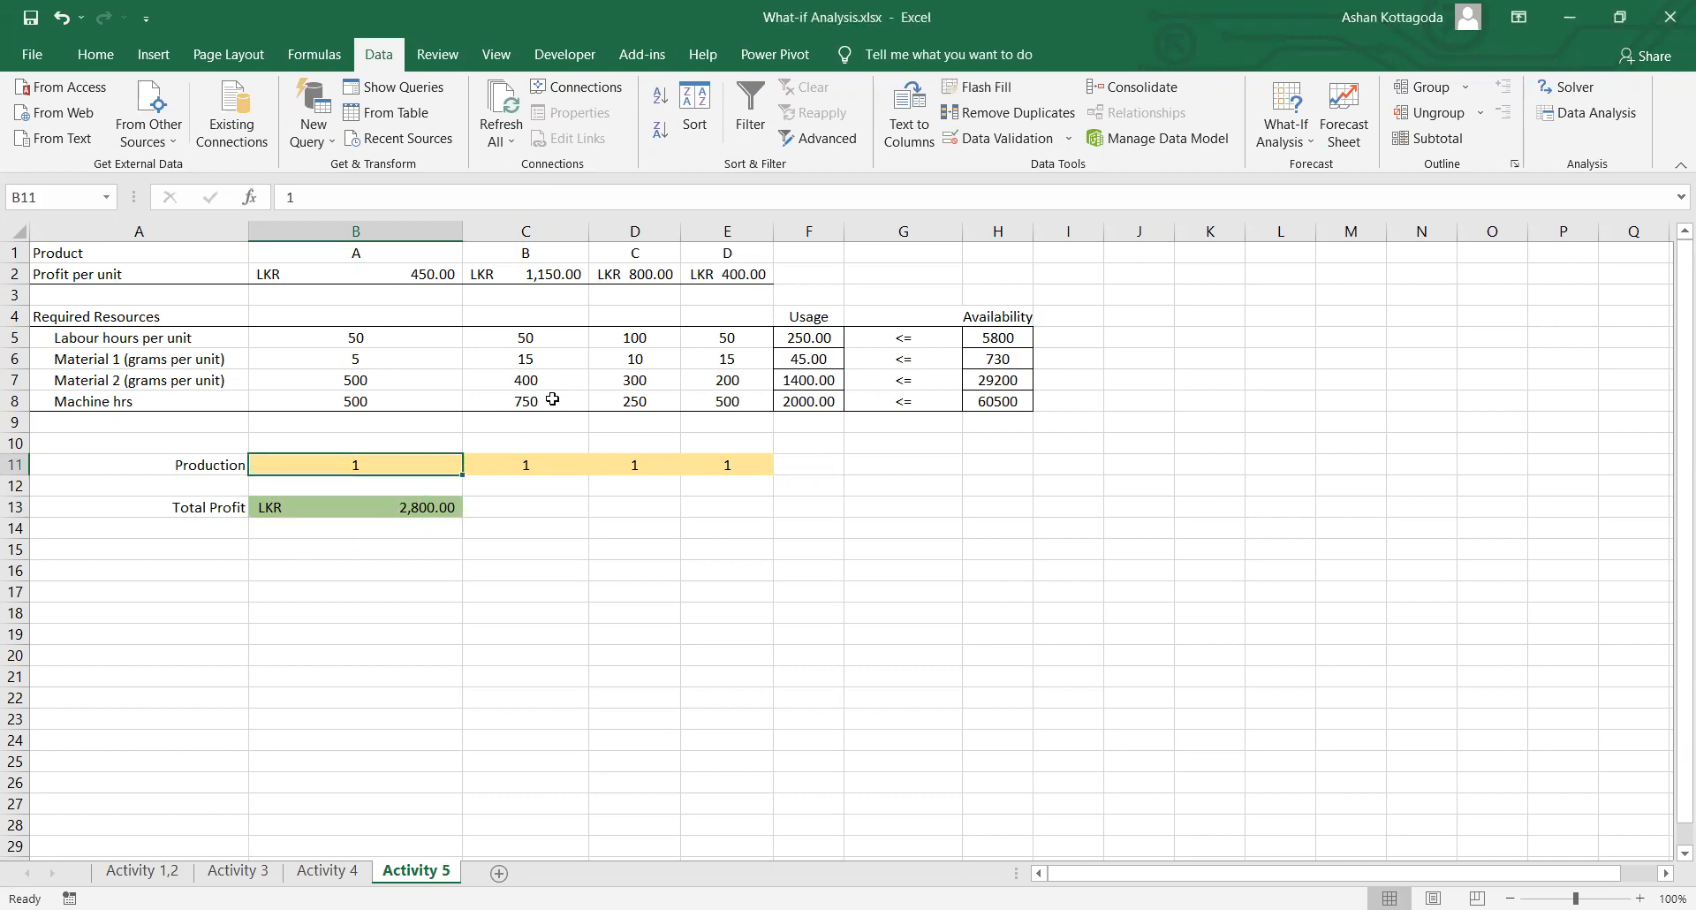
pyautogui.click(544, 467)
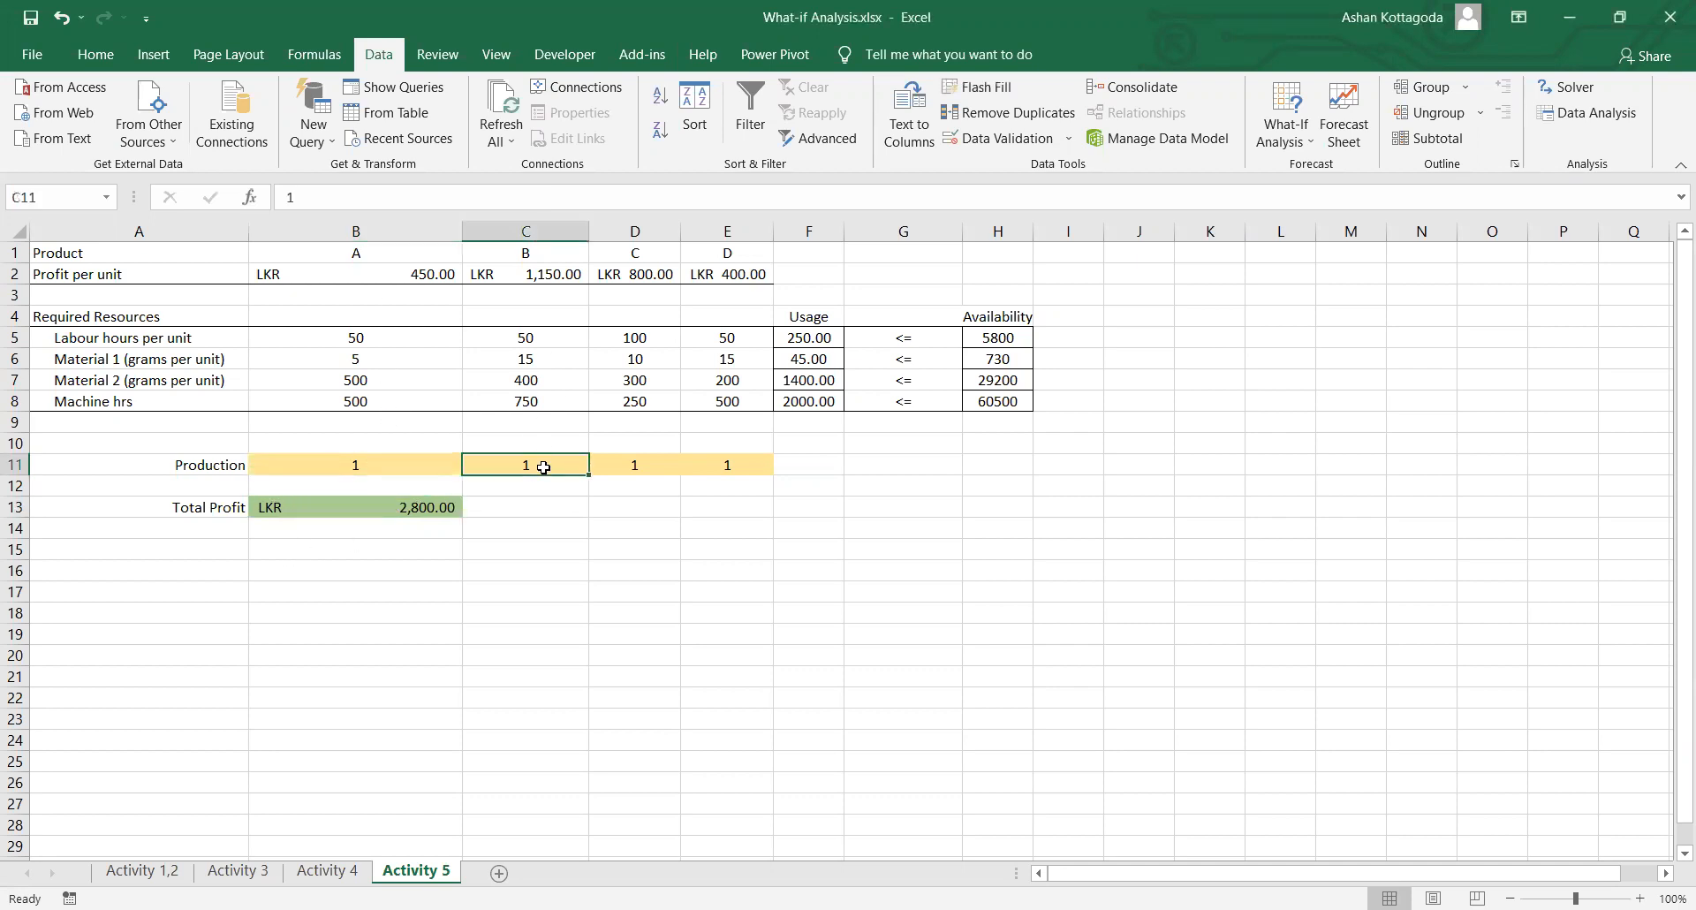
pyautogui.click(335, 462)
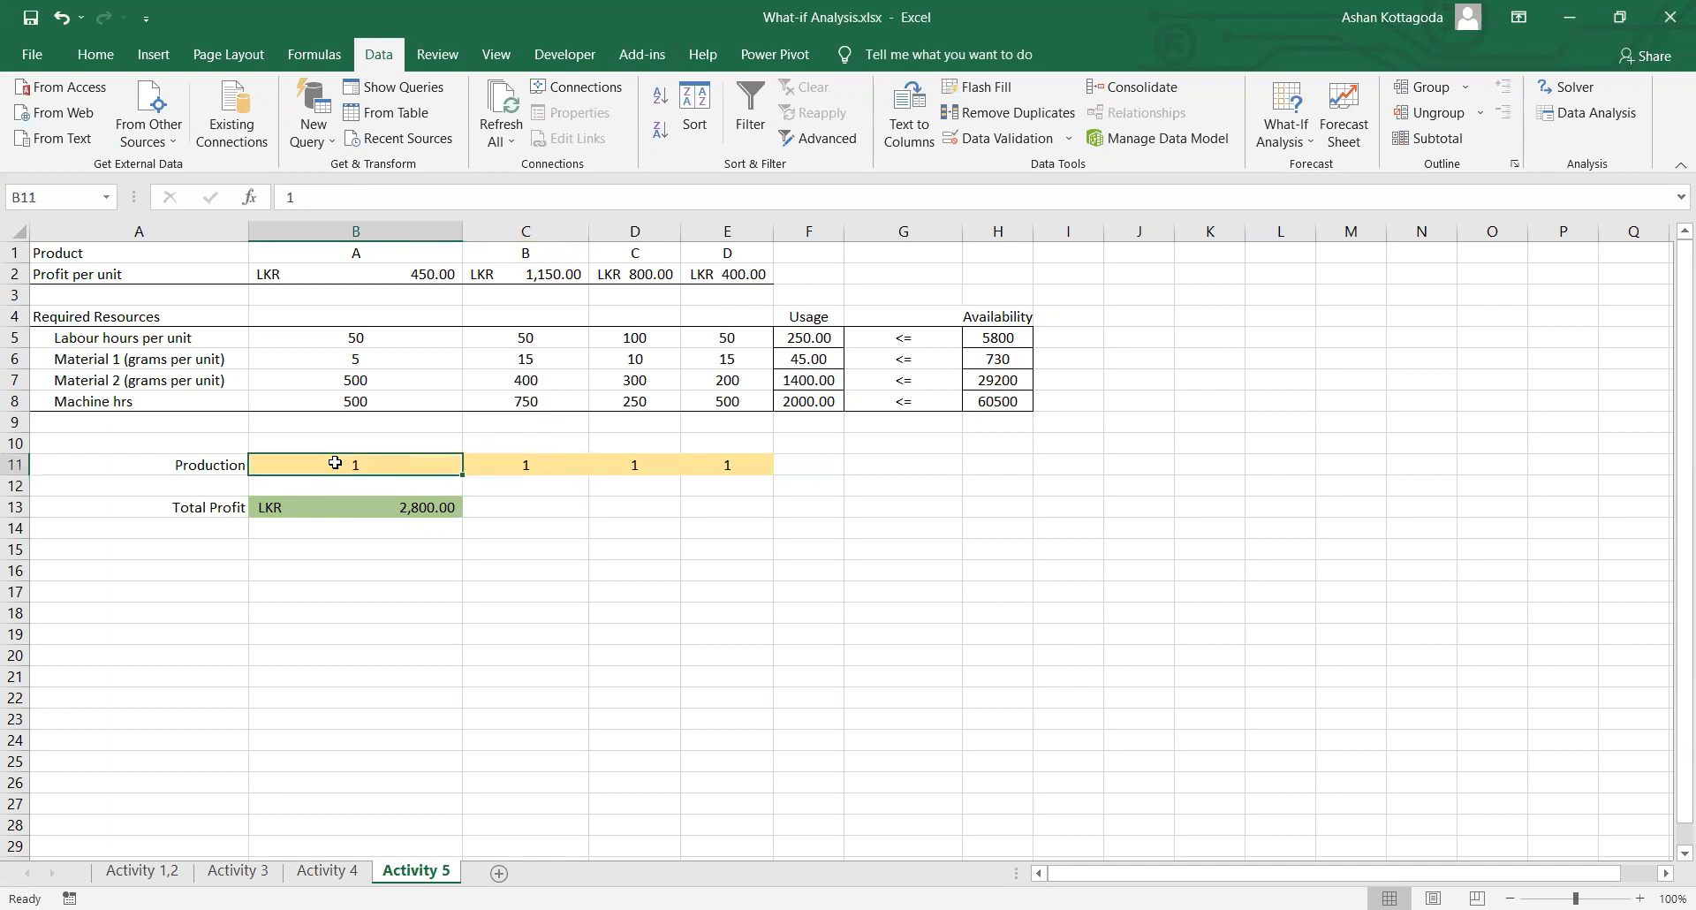
pyautogui.write('2')
pyautogui.press('Tab')
pyautogui.write('5')
pyautogui.press('Tab')
pyautogui.write('1')
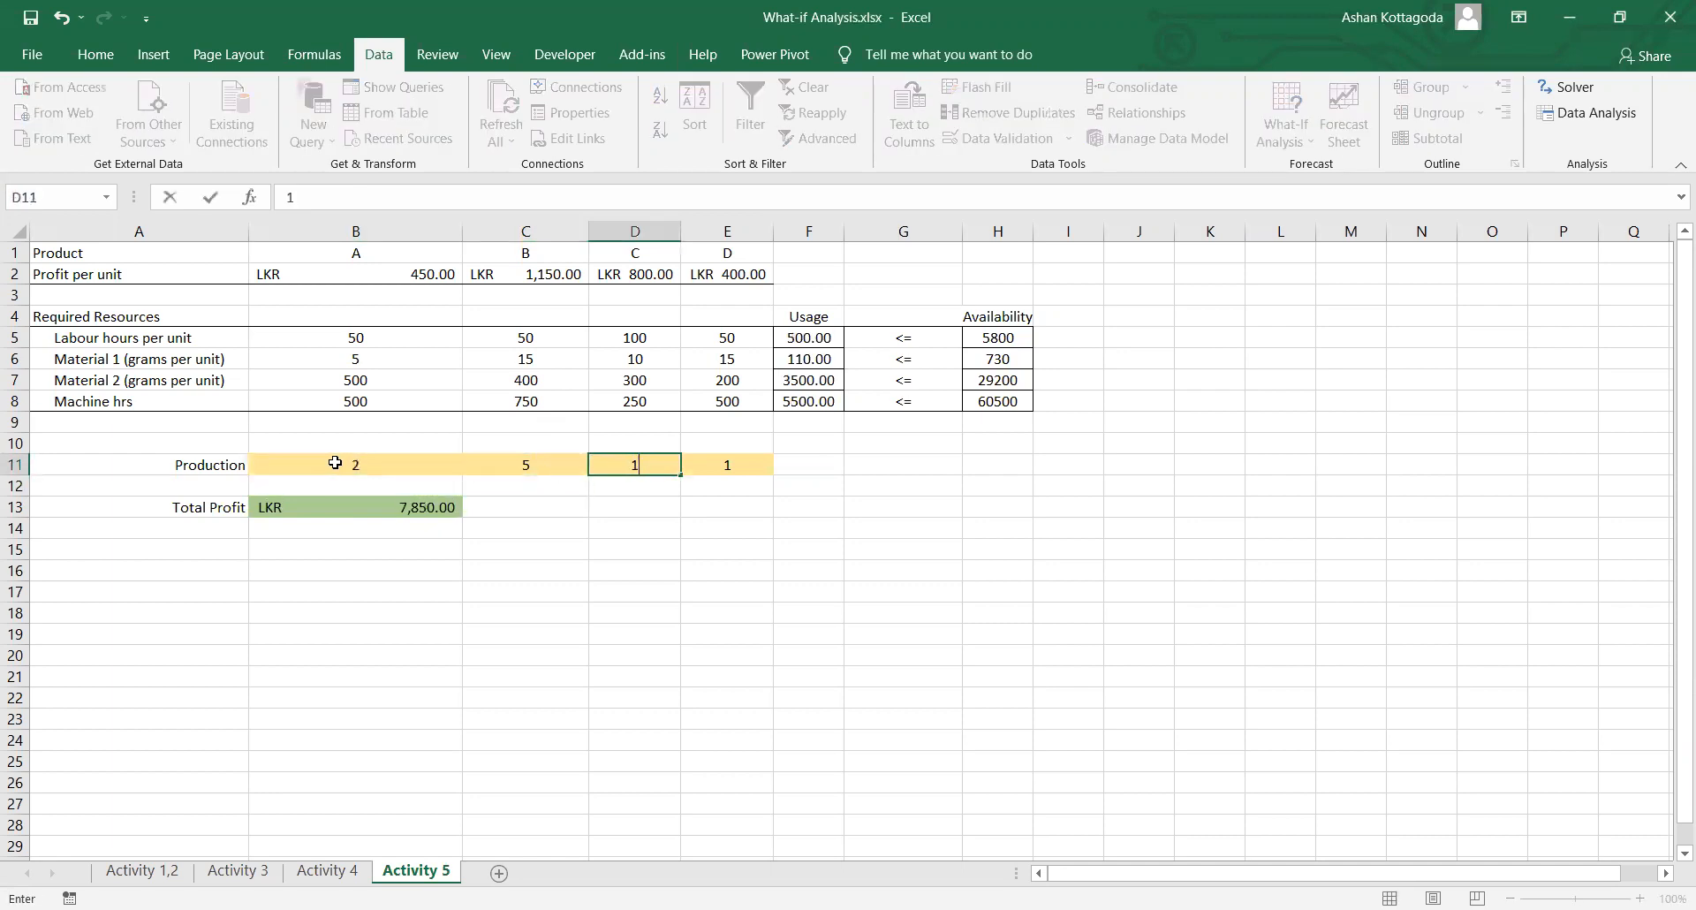
pyautogui.write('0')
pyautogui.press('Tab')
pyautogui.write('11')
pyautogui.press('Tab')
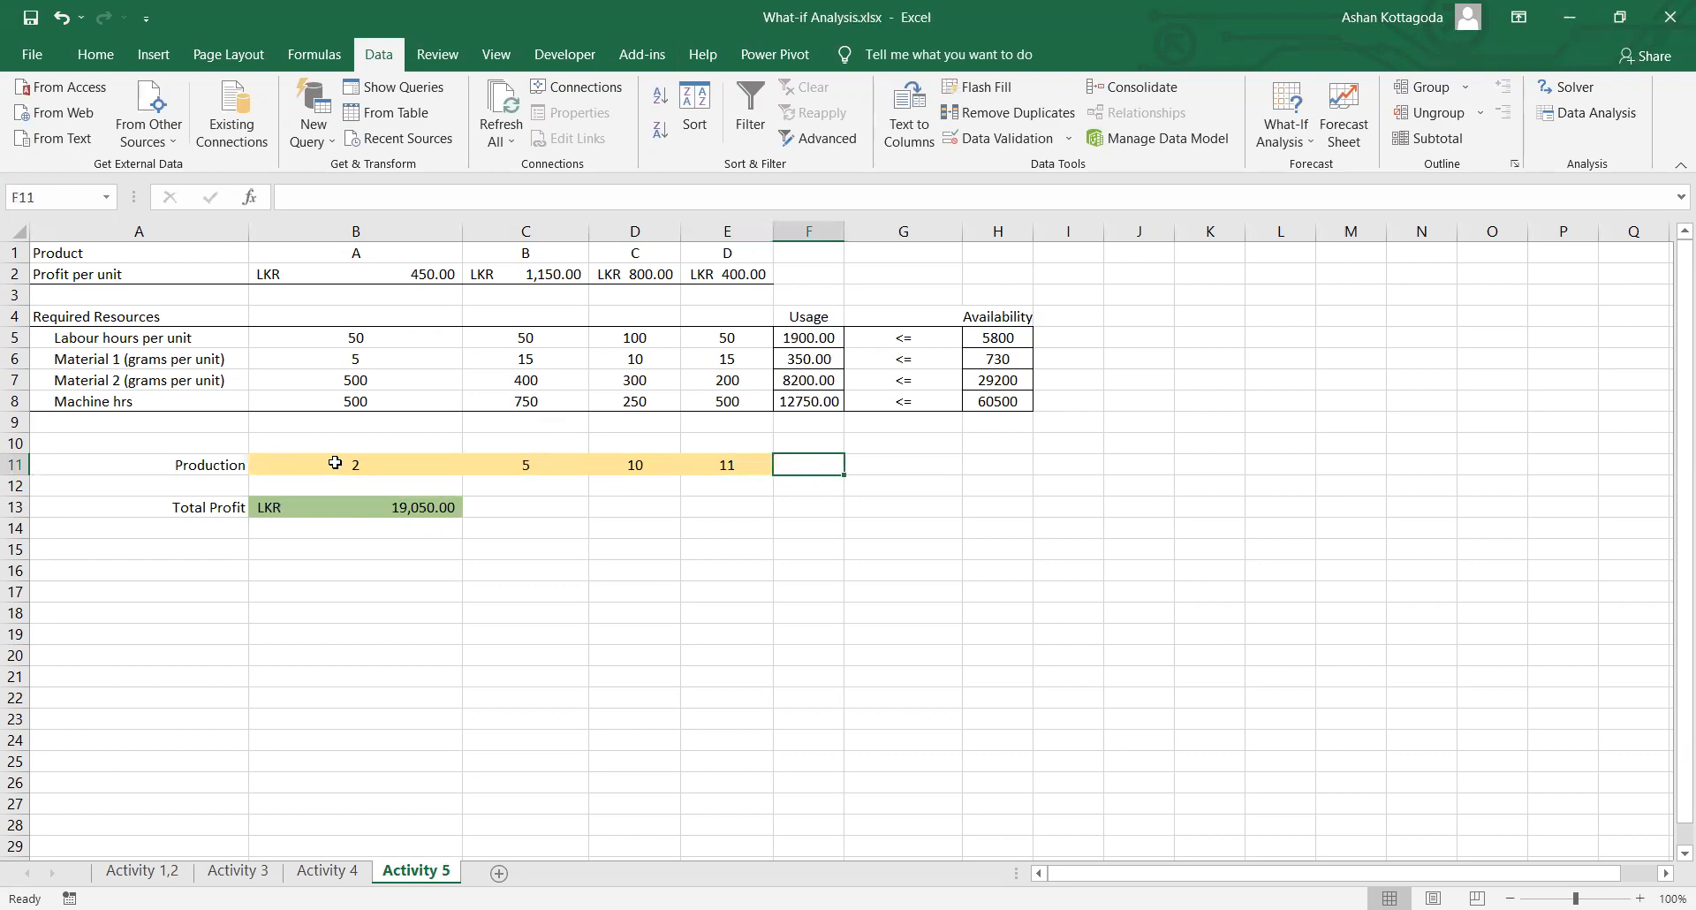
pyautogui.click(425, 521)
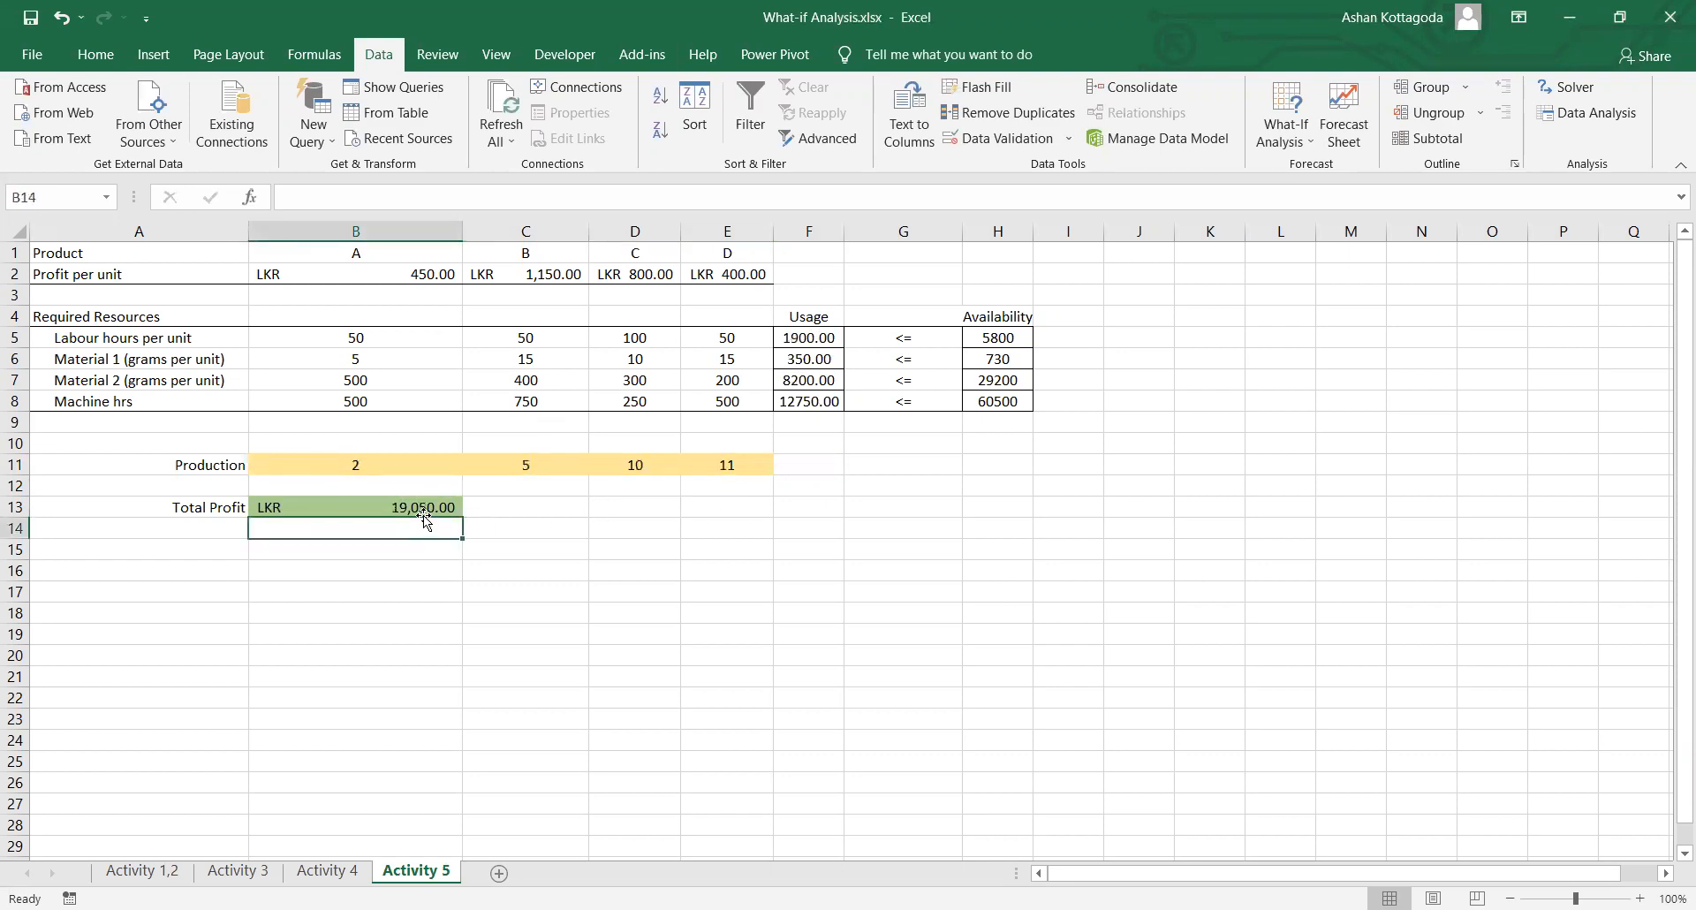
pyautogui.click(388, 511)
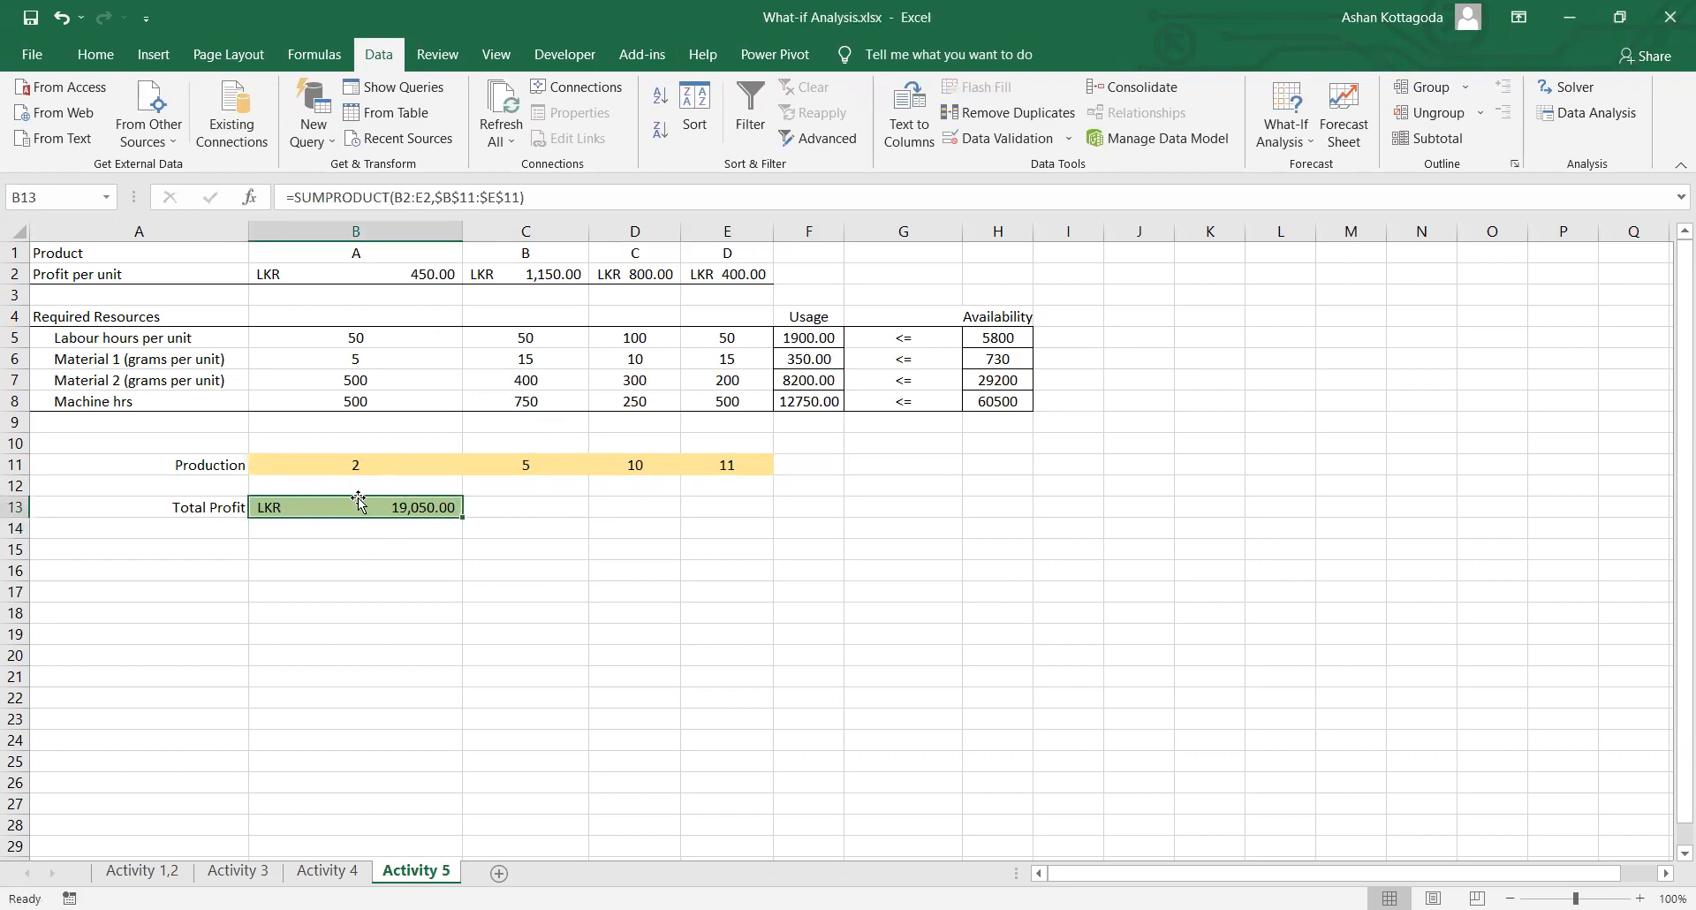
# Step: Restore the production quantities in B11:E11 to 1 for all four products
pyautogui.click(351, 463)
pyautogui.write('11')
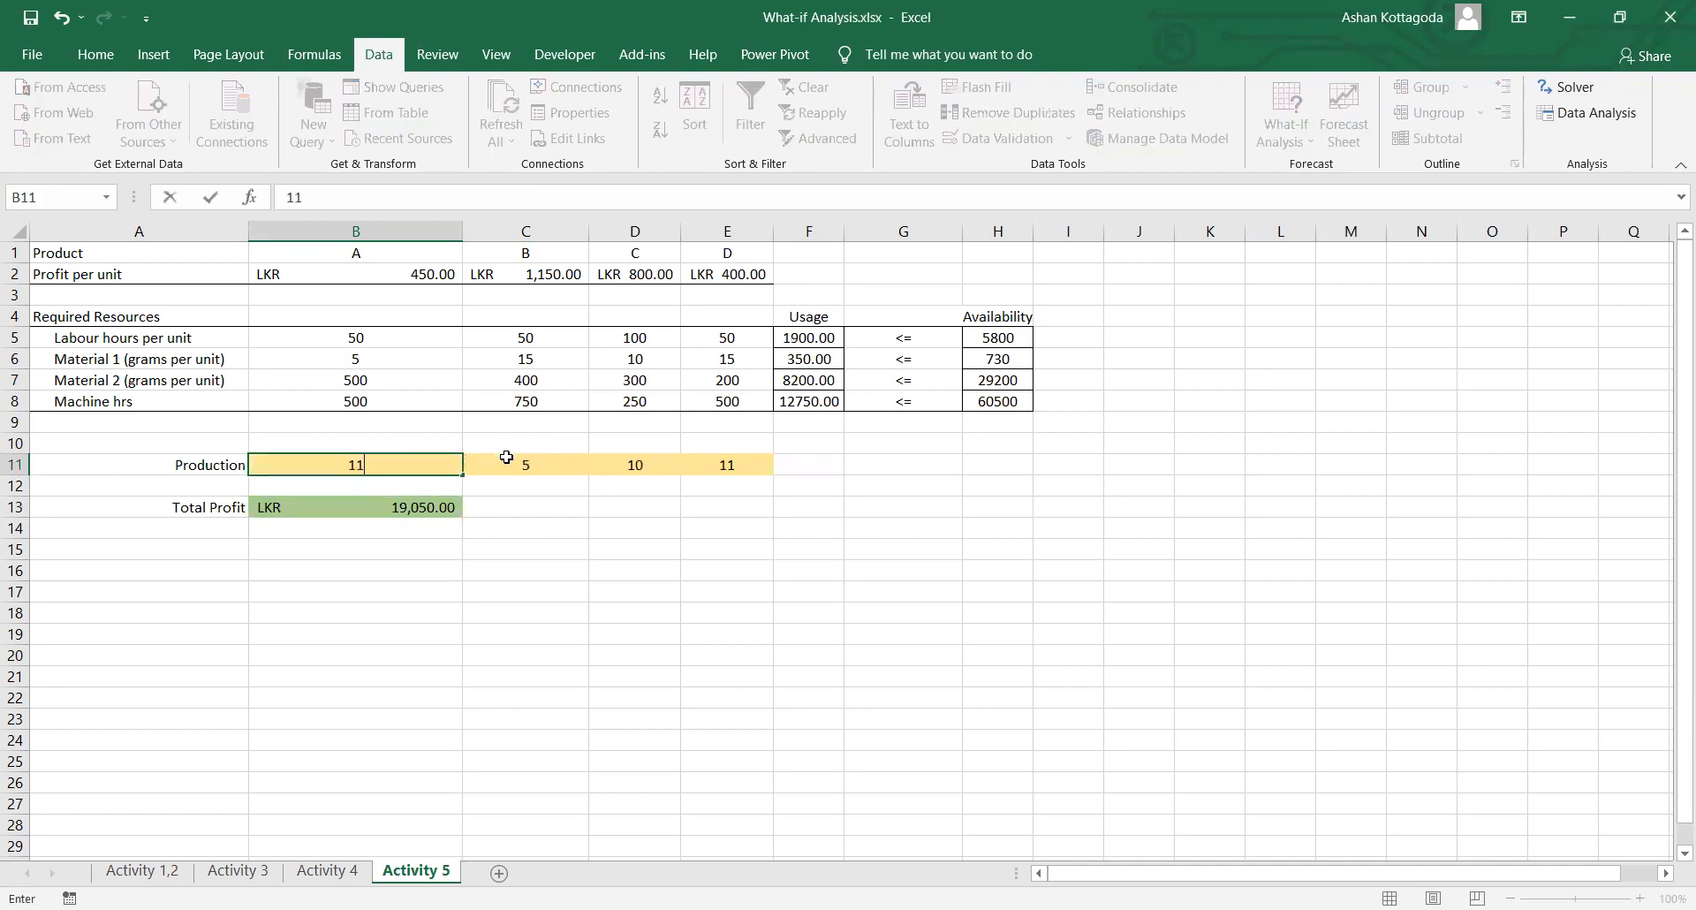
pyautogui.press('BackSpace')
pyautogui.press('Tab')
pyautogui.write('2')
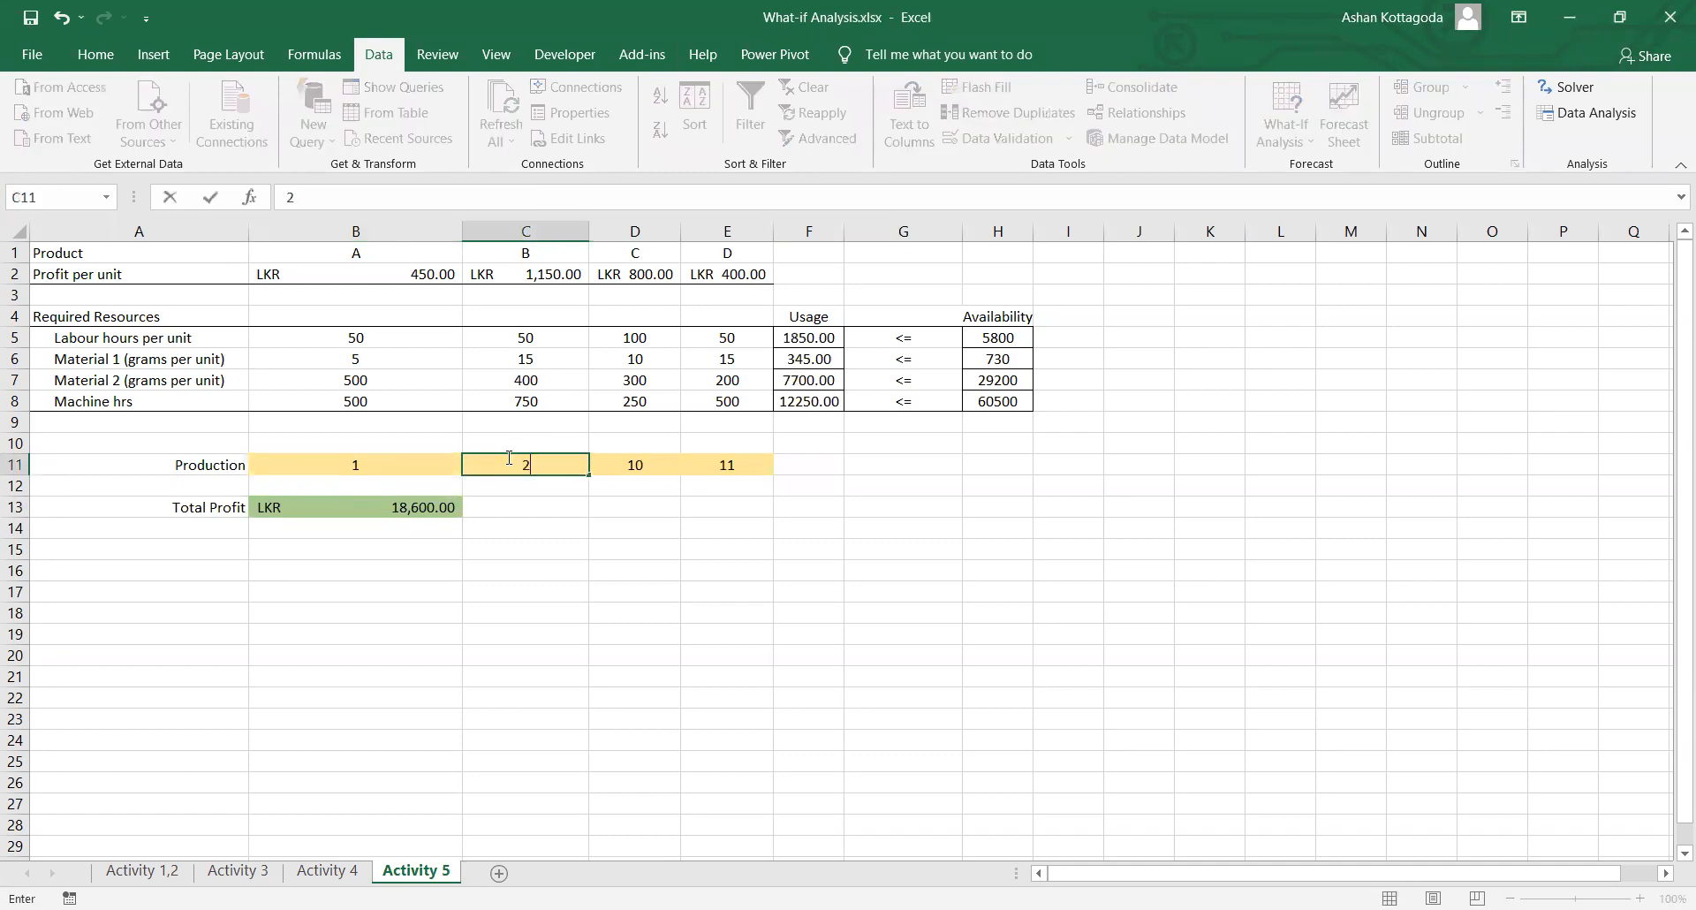
pyautogui.press('Tab')
pyautogui.click(507, 460)
pyautogui.write('1')
pyautogui.press('Tab')
pyautogui.write('1')
pyautogui.press('Tab')
pyautogui.write('1')
pyautogui.press('Tab')
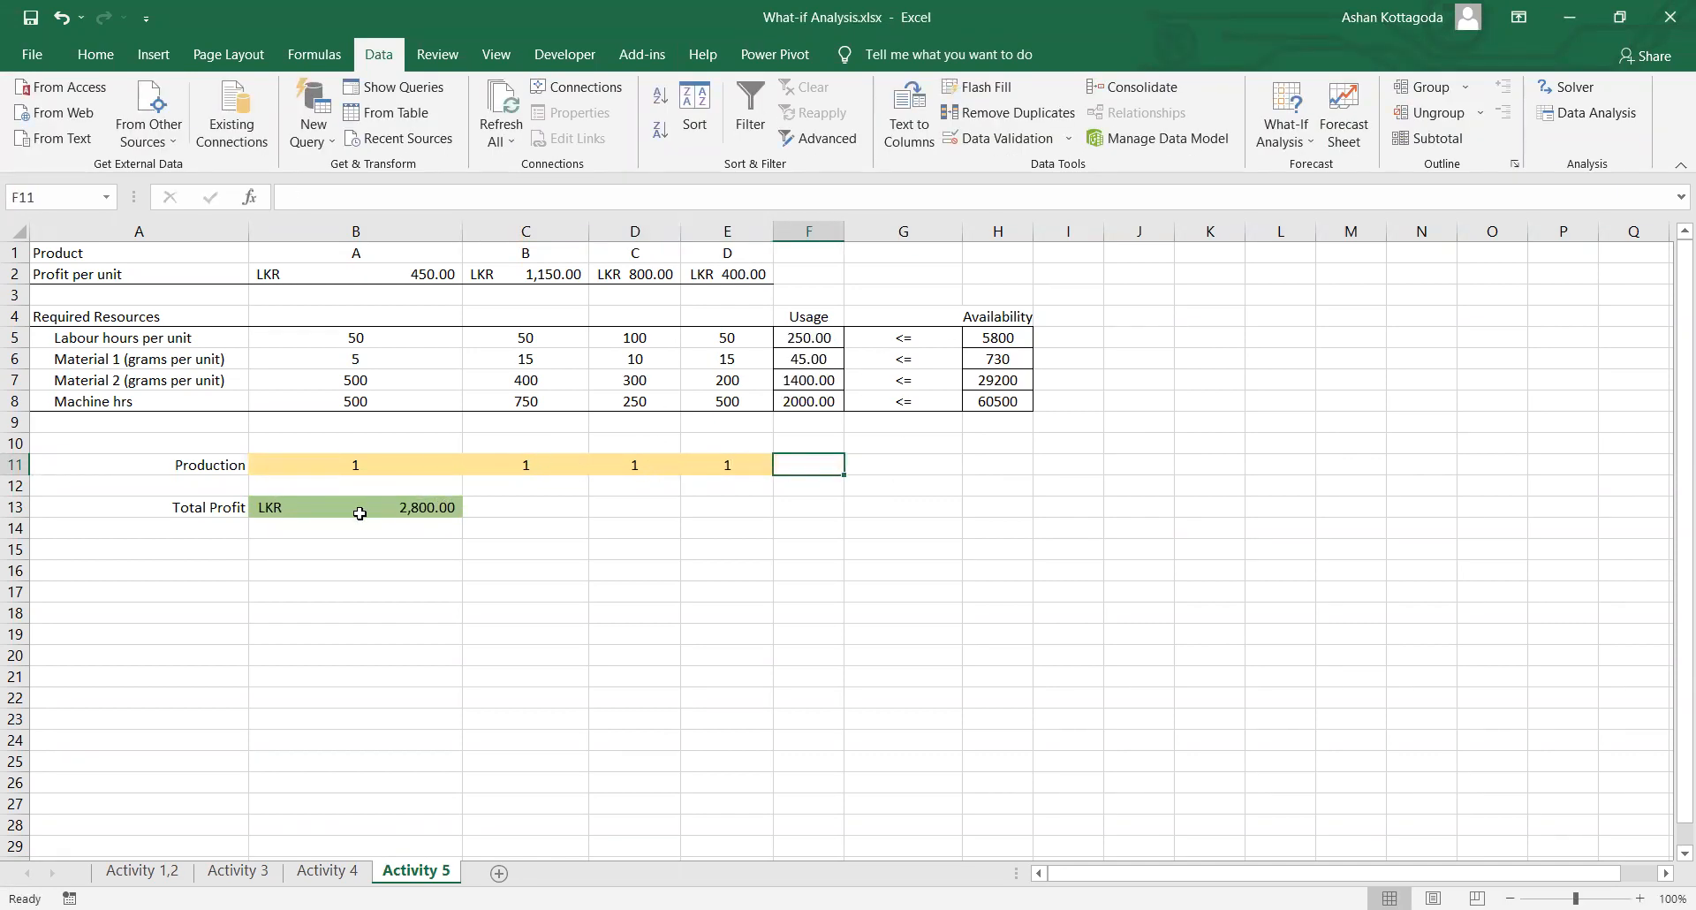
# Step: Open Solver and set its objective to maximise the total profit cell $B$13
pyautogui.click(361, 513)
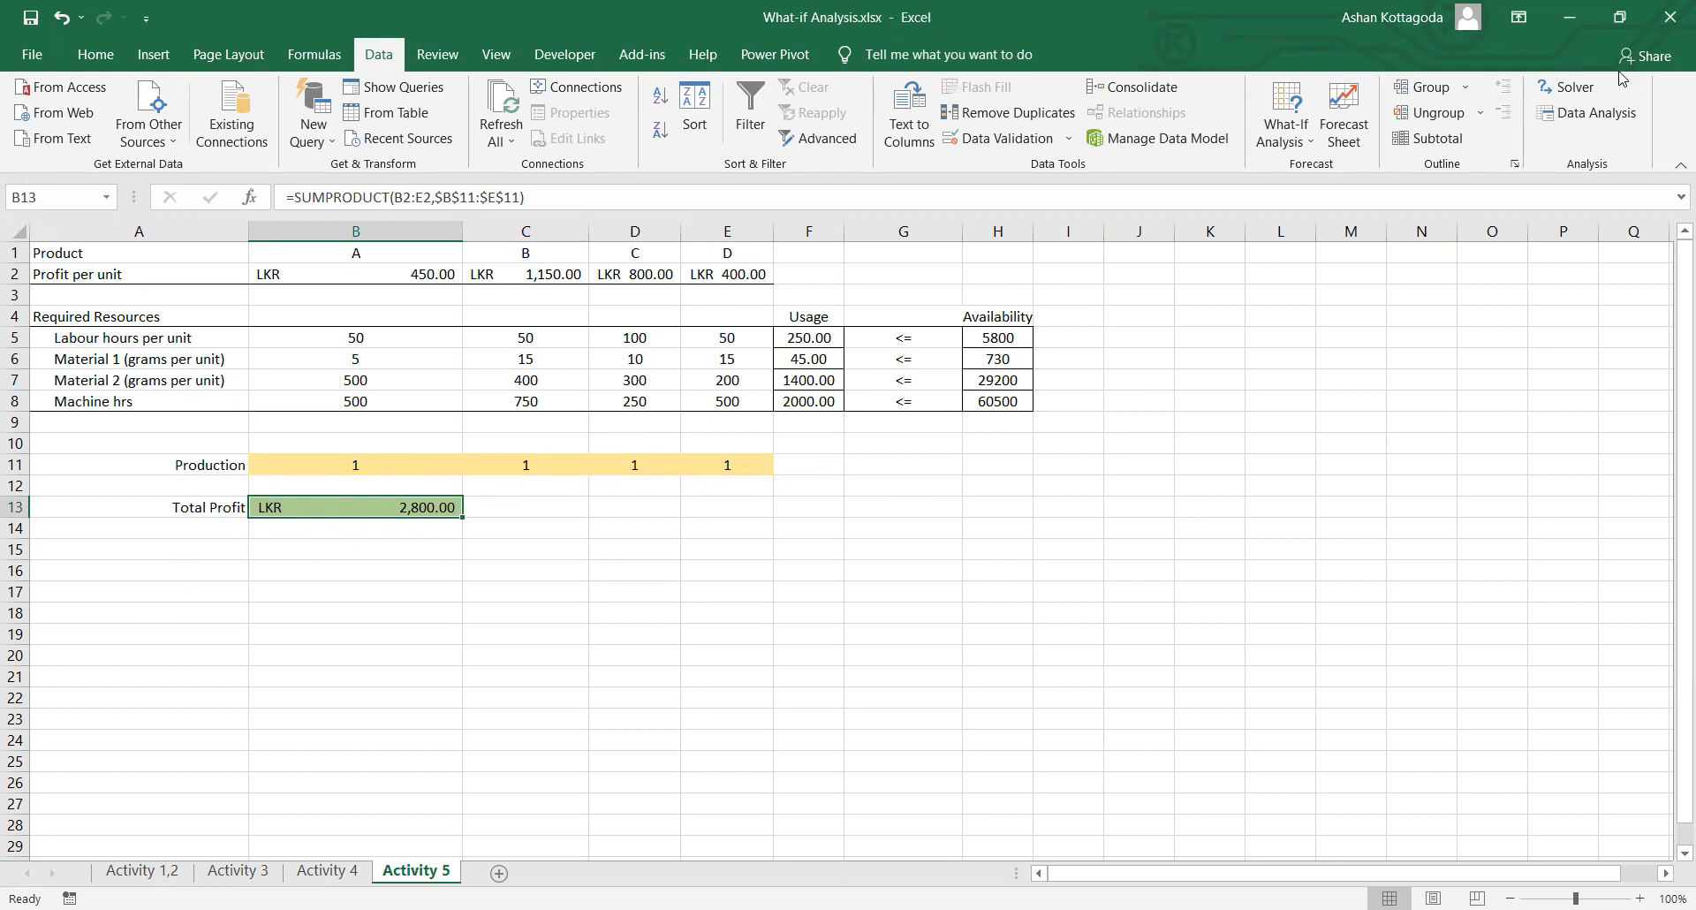
pyautogui.click(1567, 87)
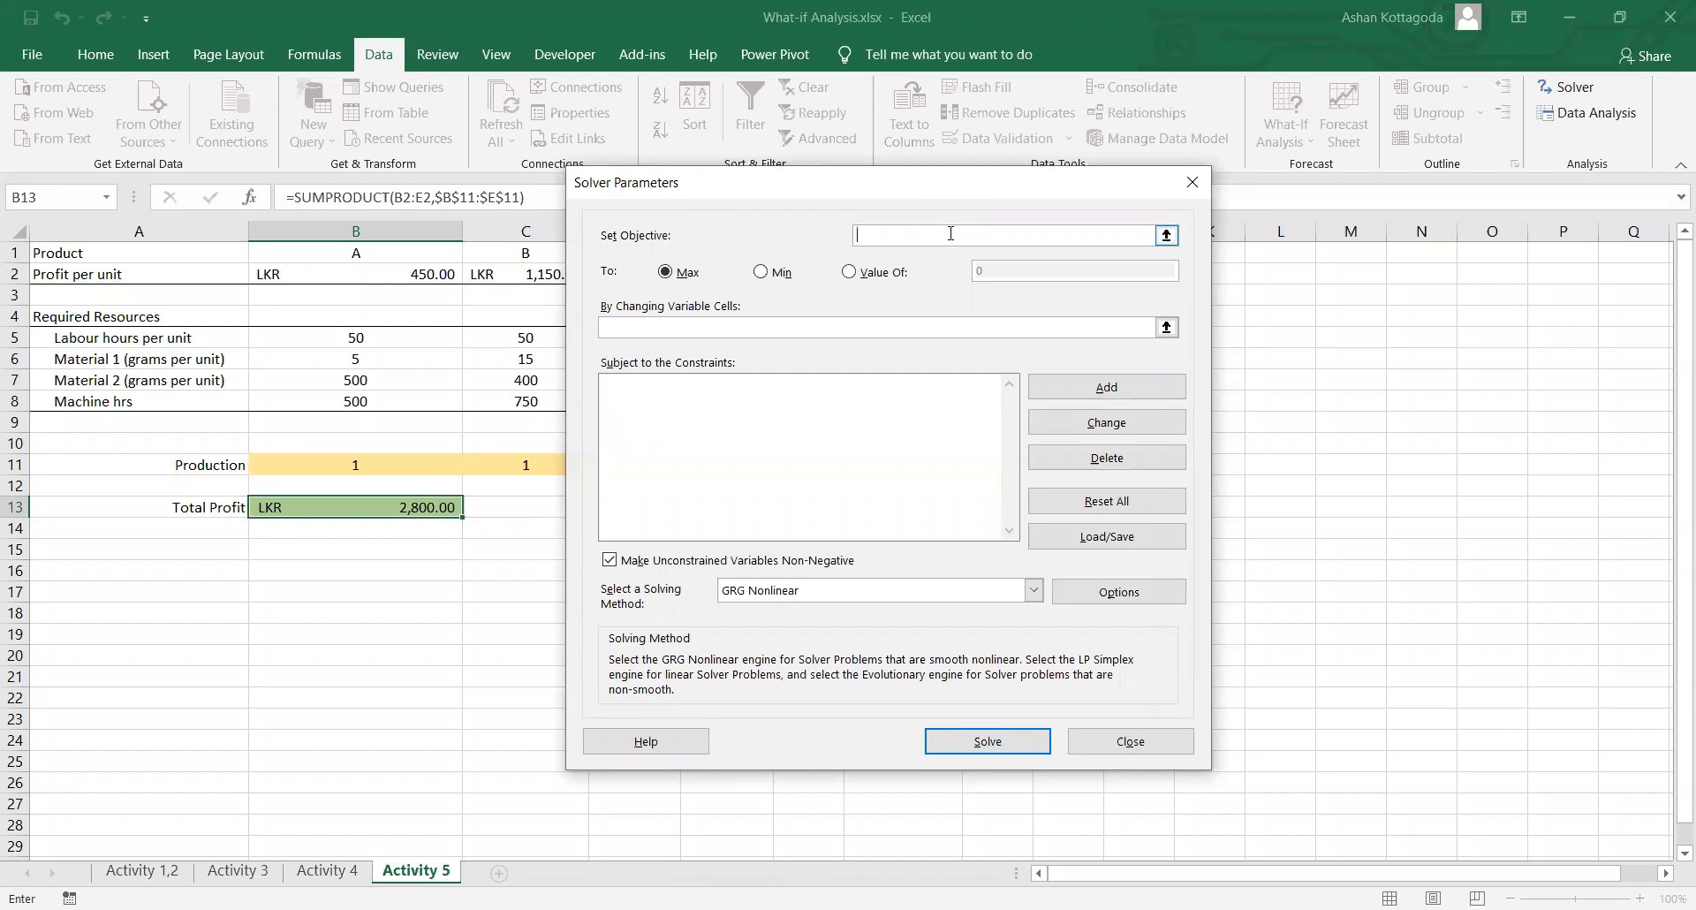
pyautogui.click(367, 511)
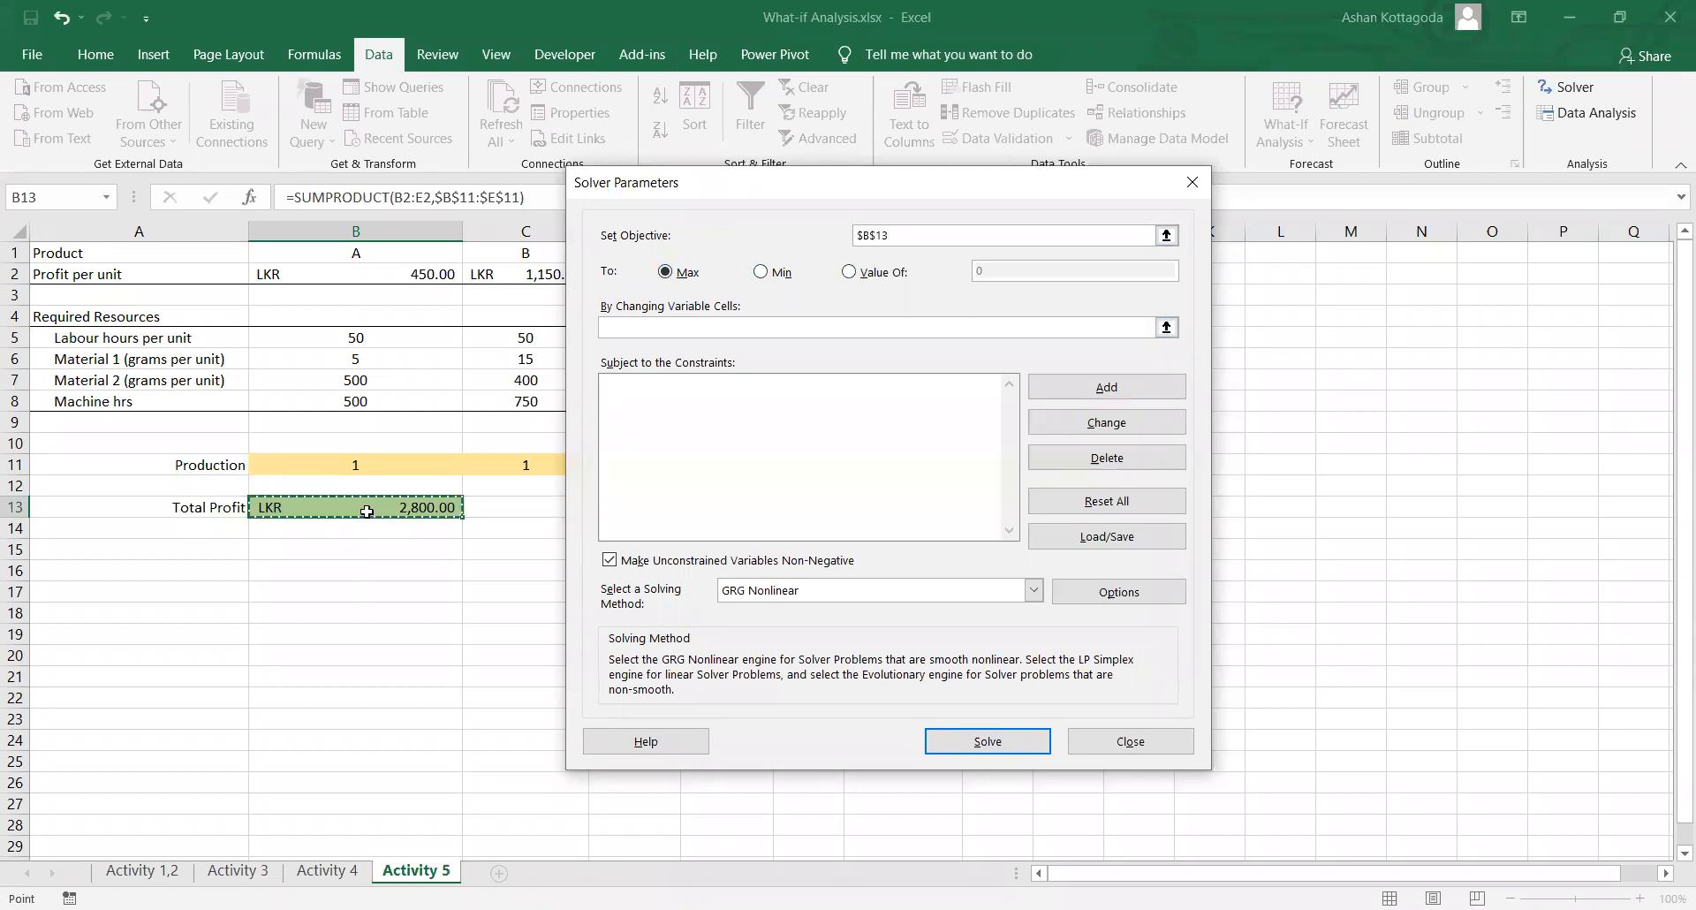
pyautogui.click(906, 235)
pyautogui.click(782, 274)
pyautogui.click(687, 274)
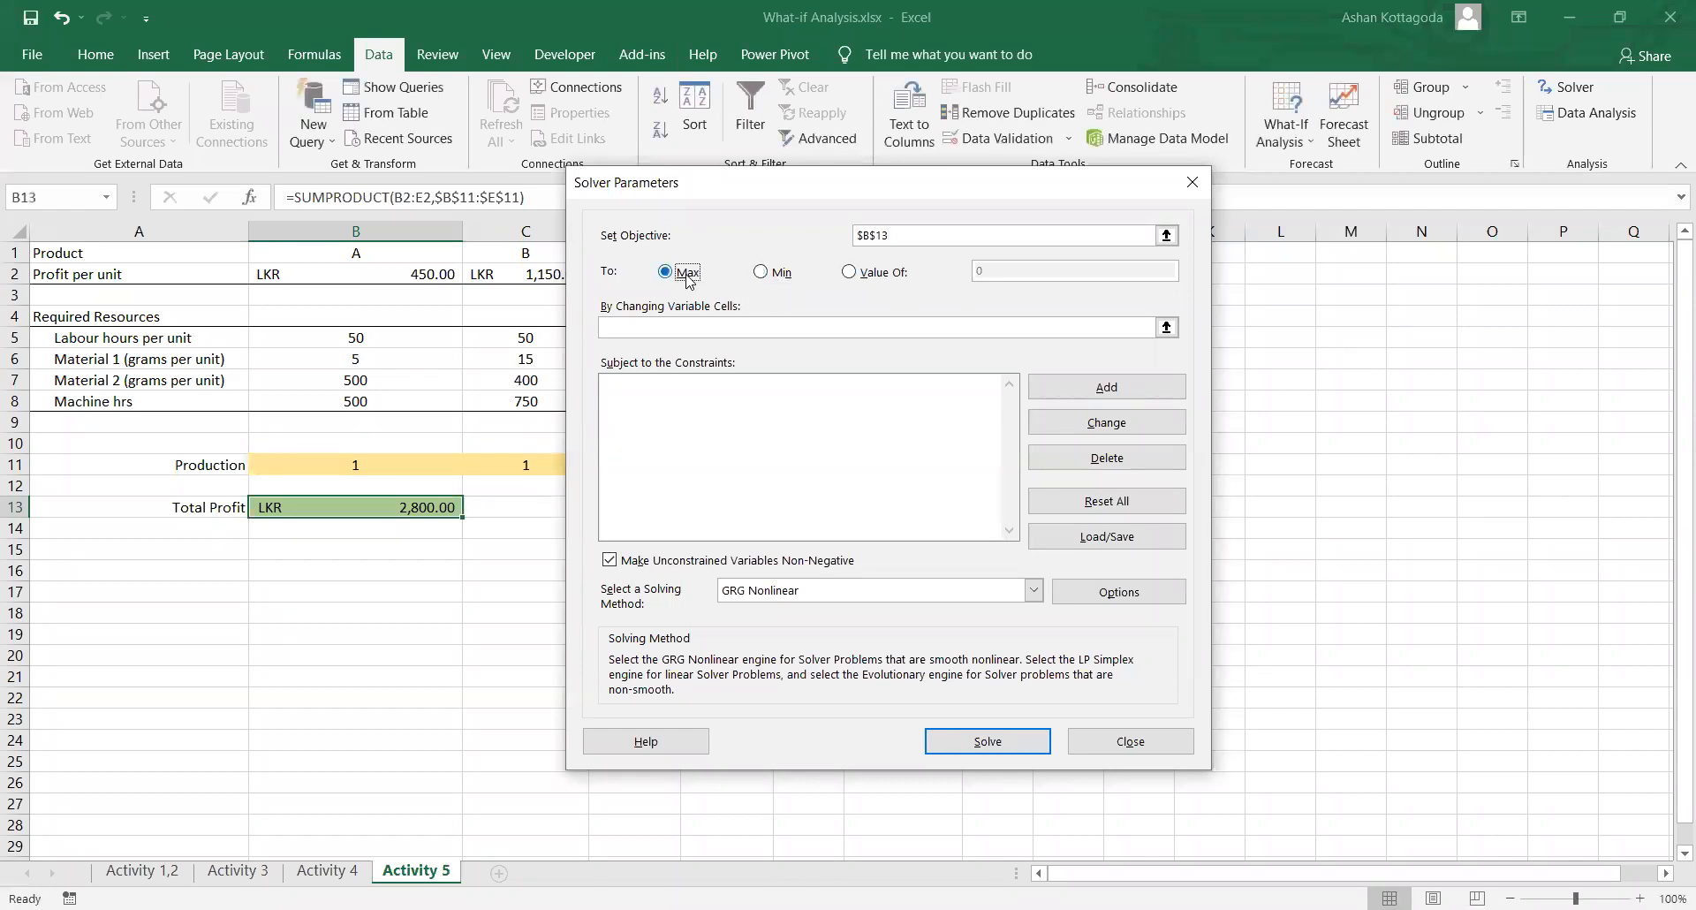
pyautogui.click(792, 275)
pyautogui.click(688, 275)
pyautogui.click(759, 273)
pyautogui.click(676, 279)
pyautogui.click(763, 280)
pyautogui.click(665, 274)
# Step: Set Solver's changing variable cells to the production quantities in $B$11:$E$11
pyautogui.click(666, 331)
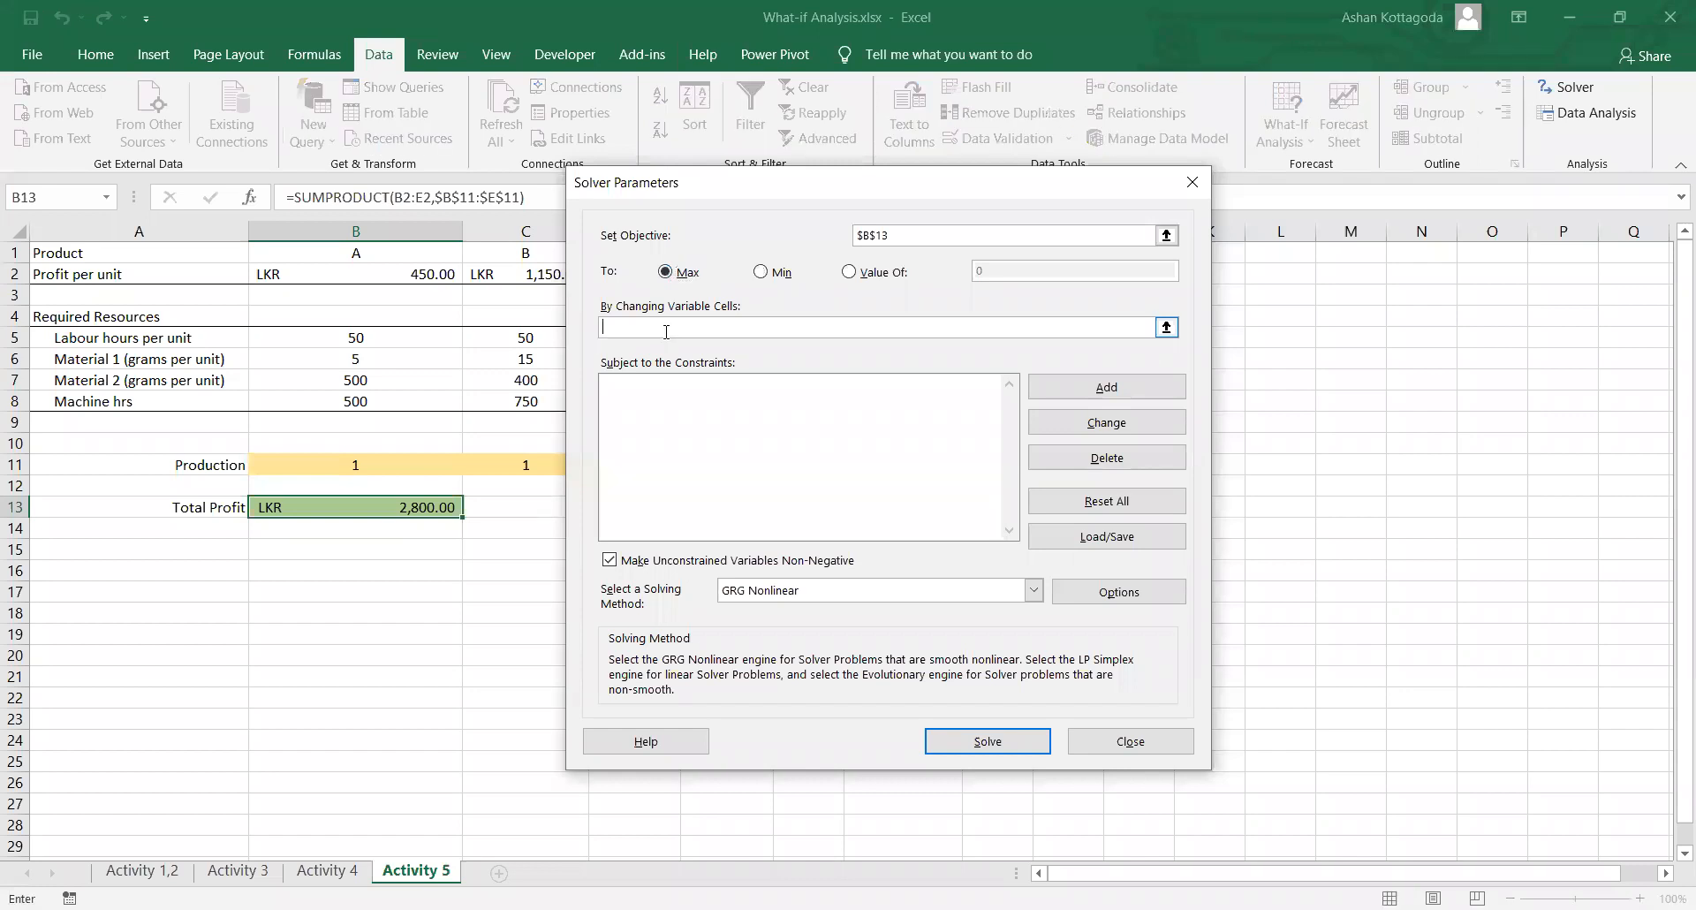
pyautogui.moveTo(836, 186); pyautogui.dragTo(1081, 146)
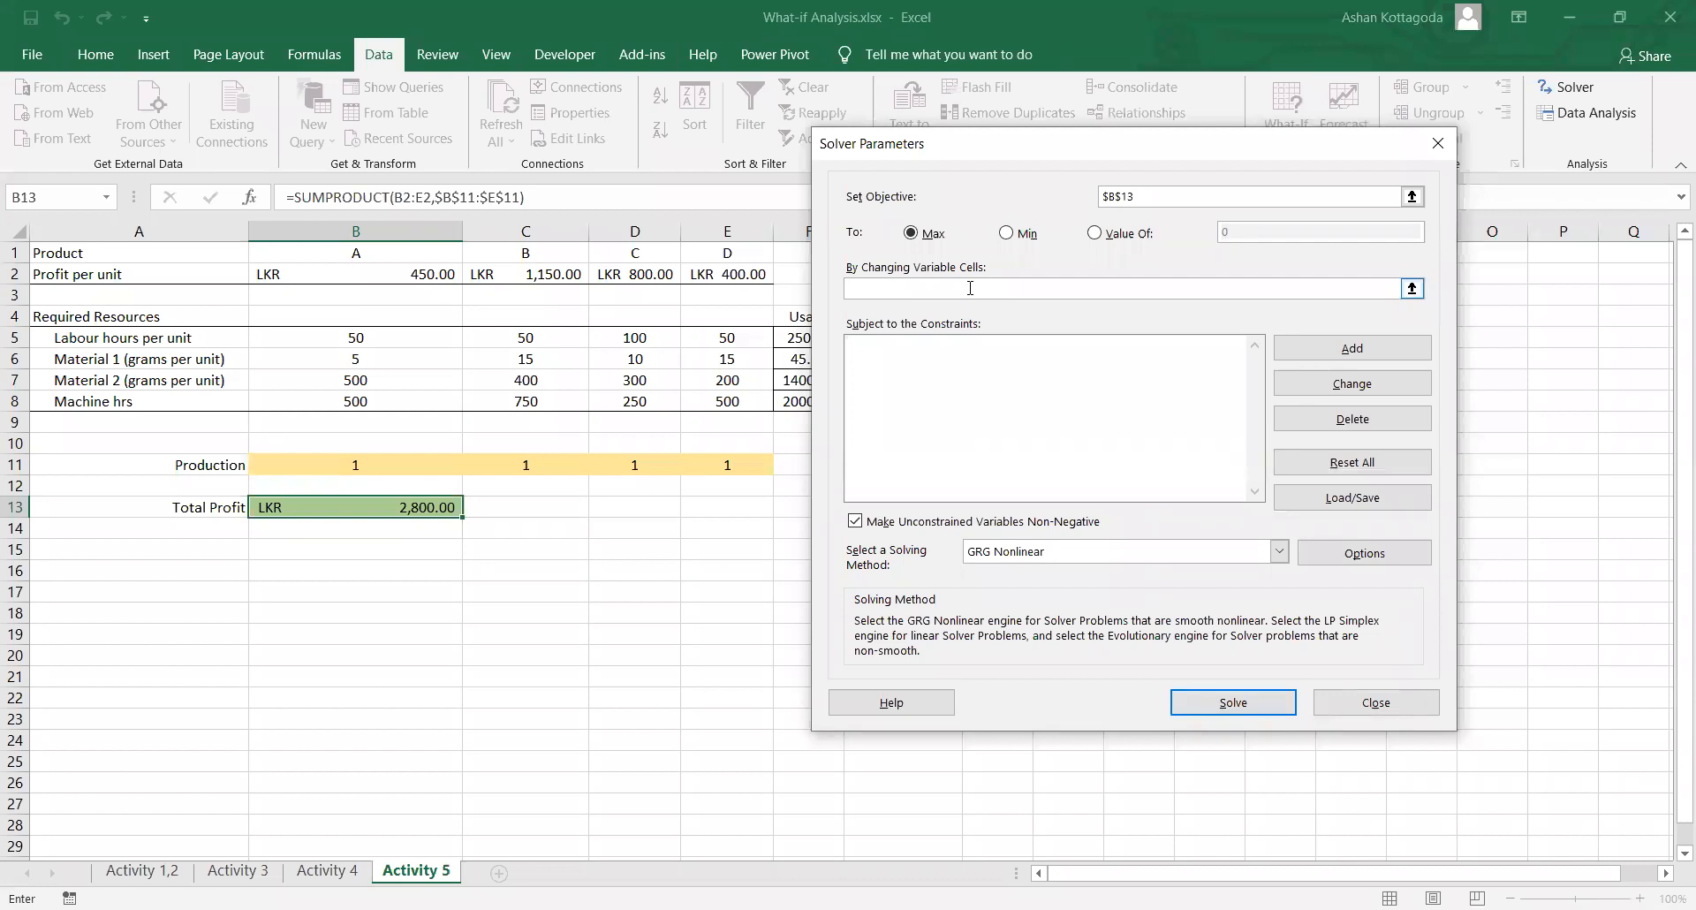
pyautogui.click(1413, 287)
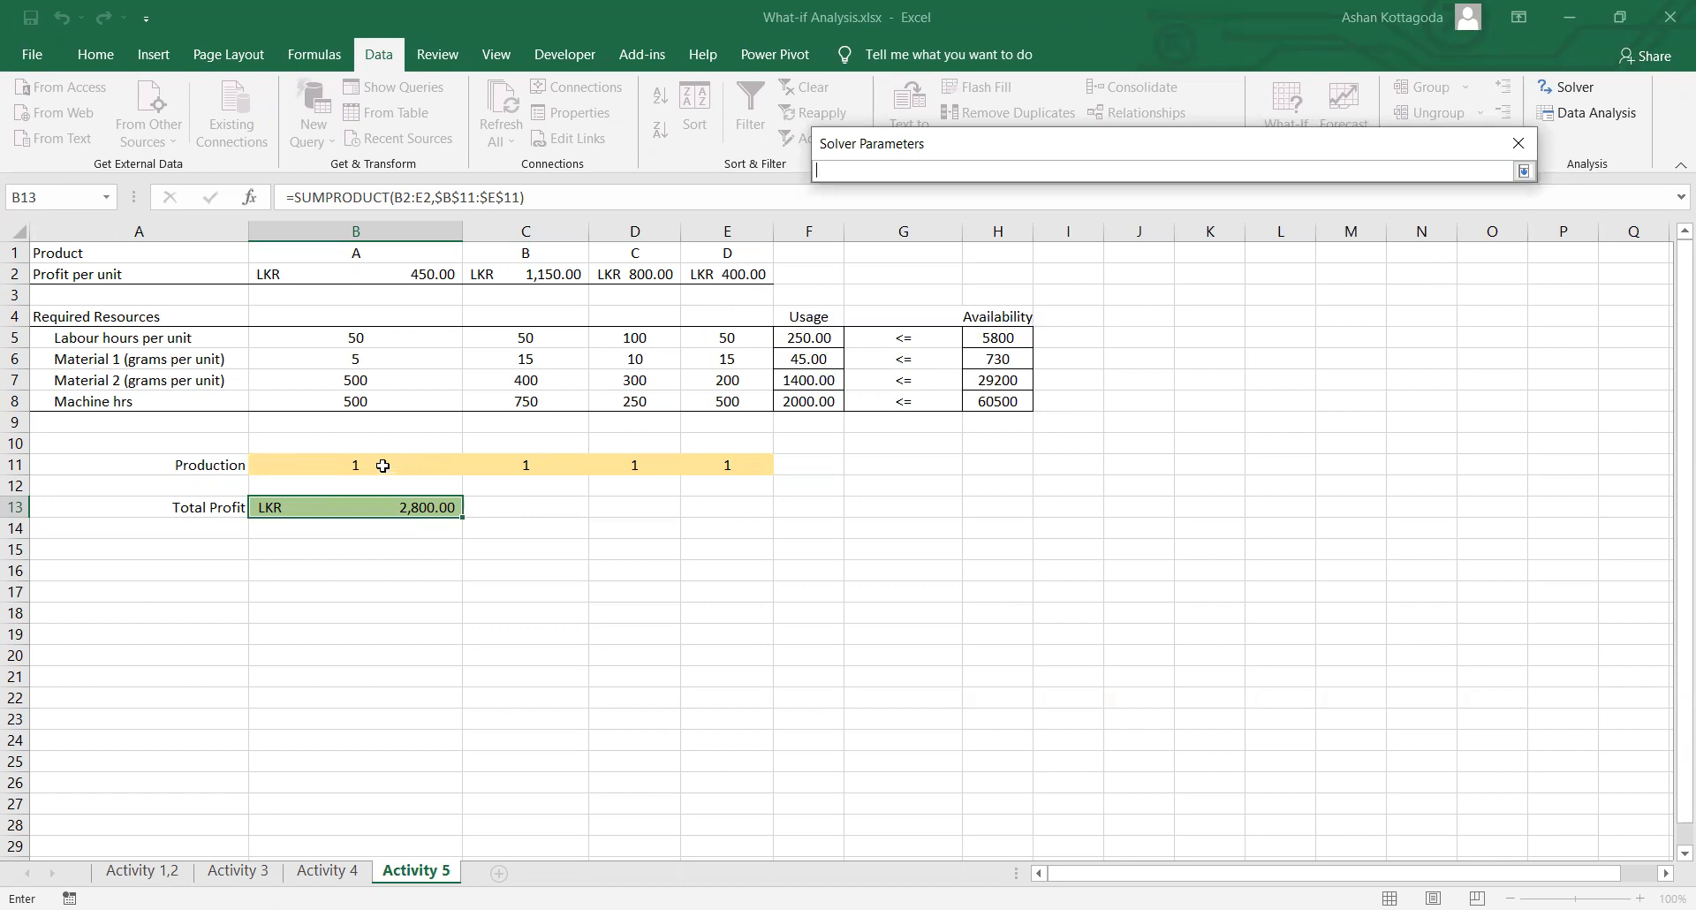
pyautogui.moveTo(383, 466); pyautogui.dragTo(715, 458)
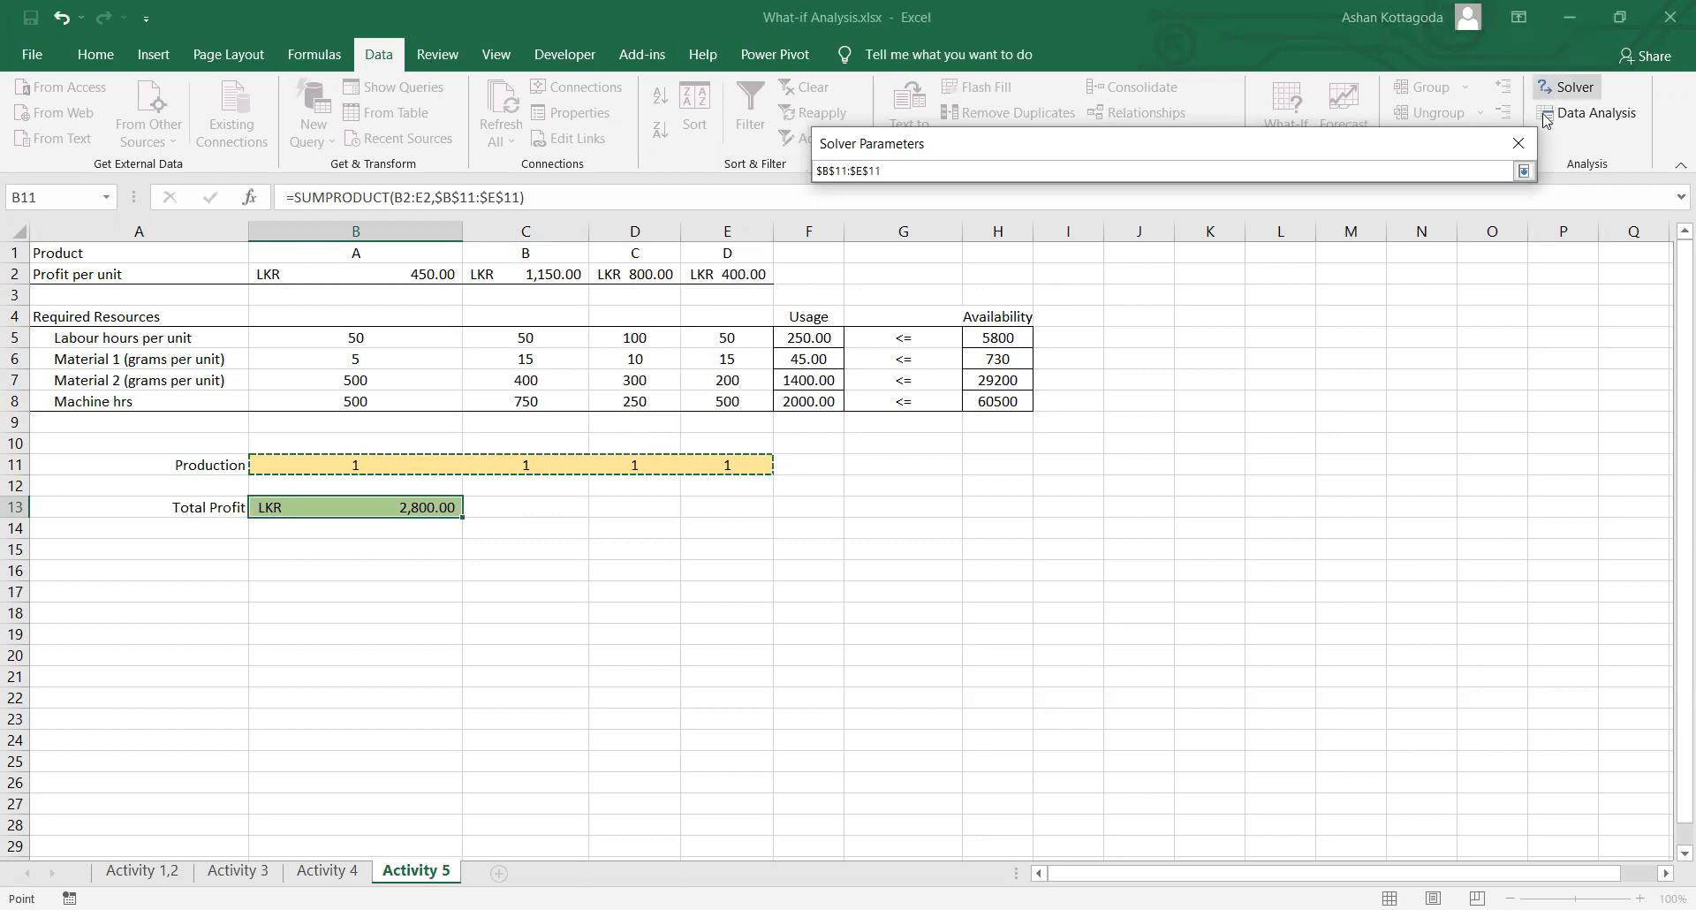
pyautogui.click(1523, 171)
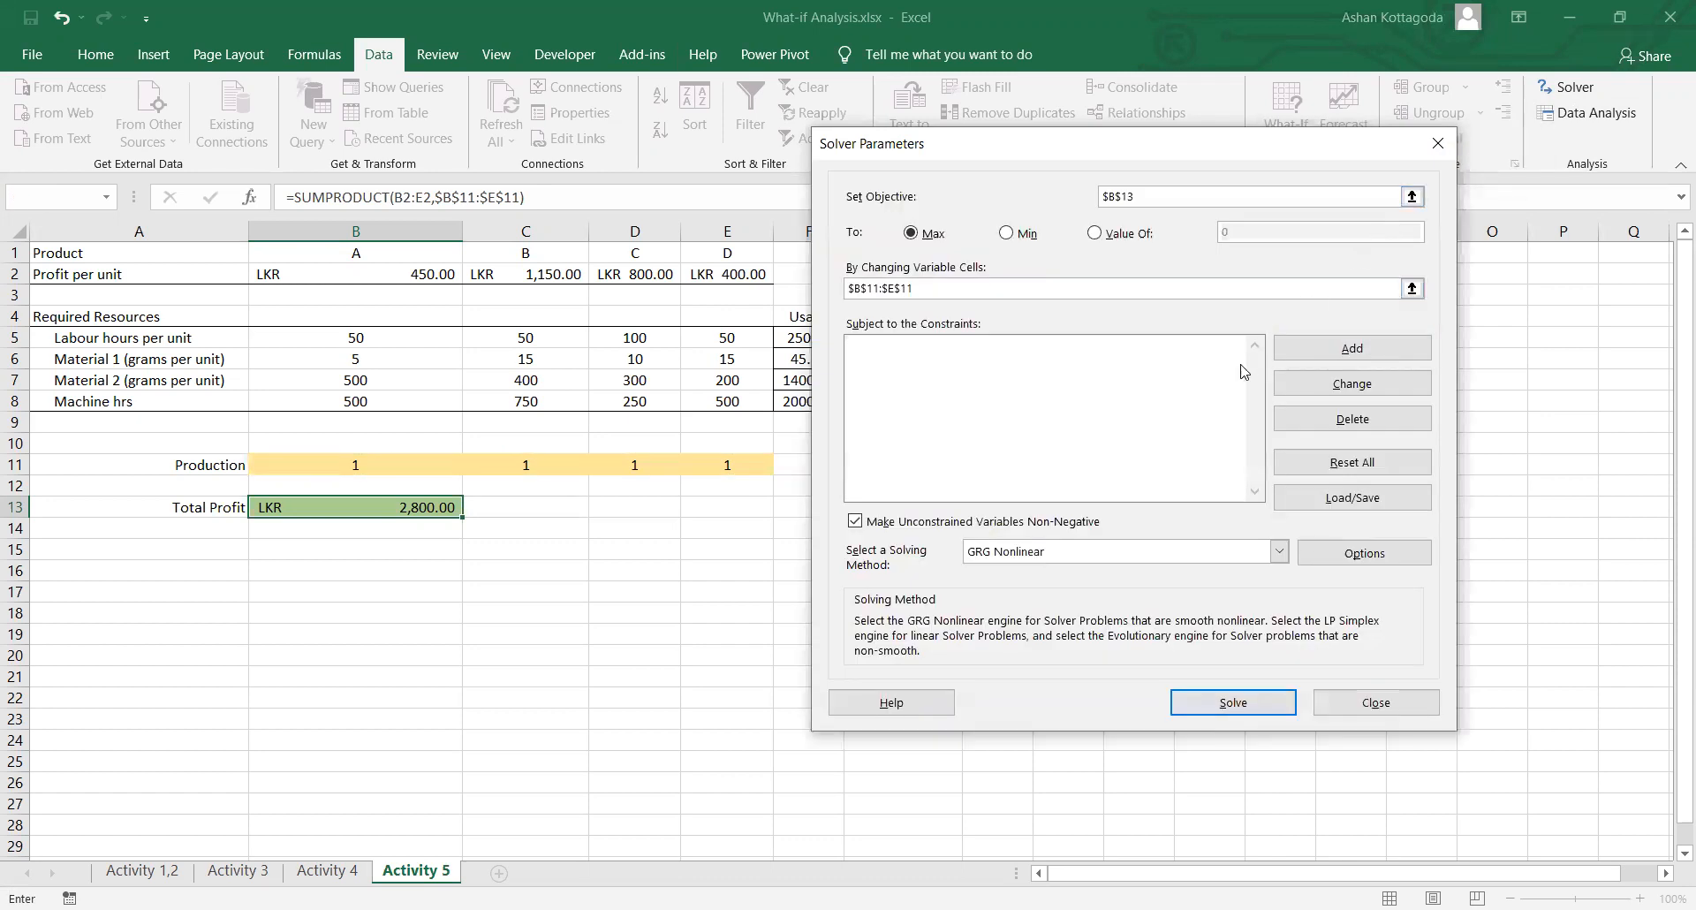
pyautogui.click(1191, 373)
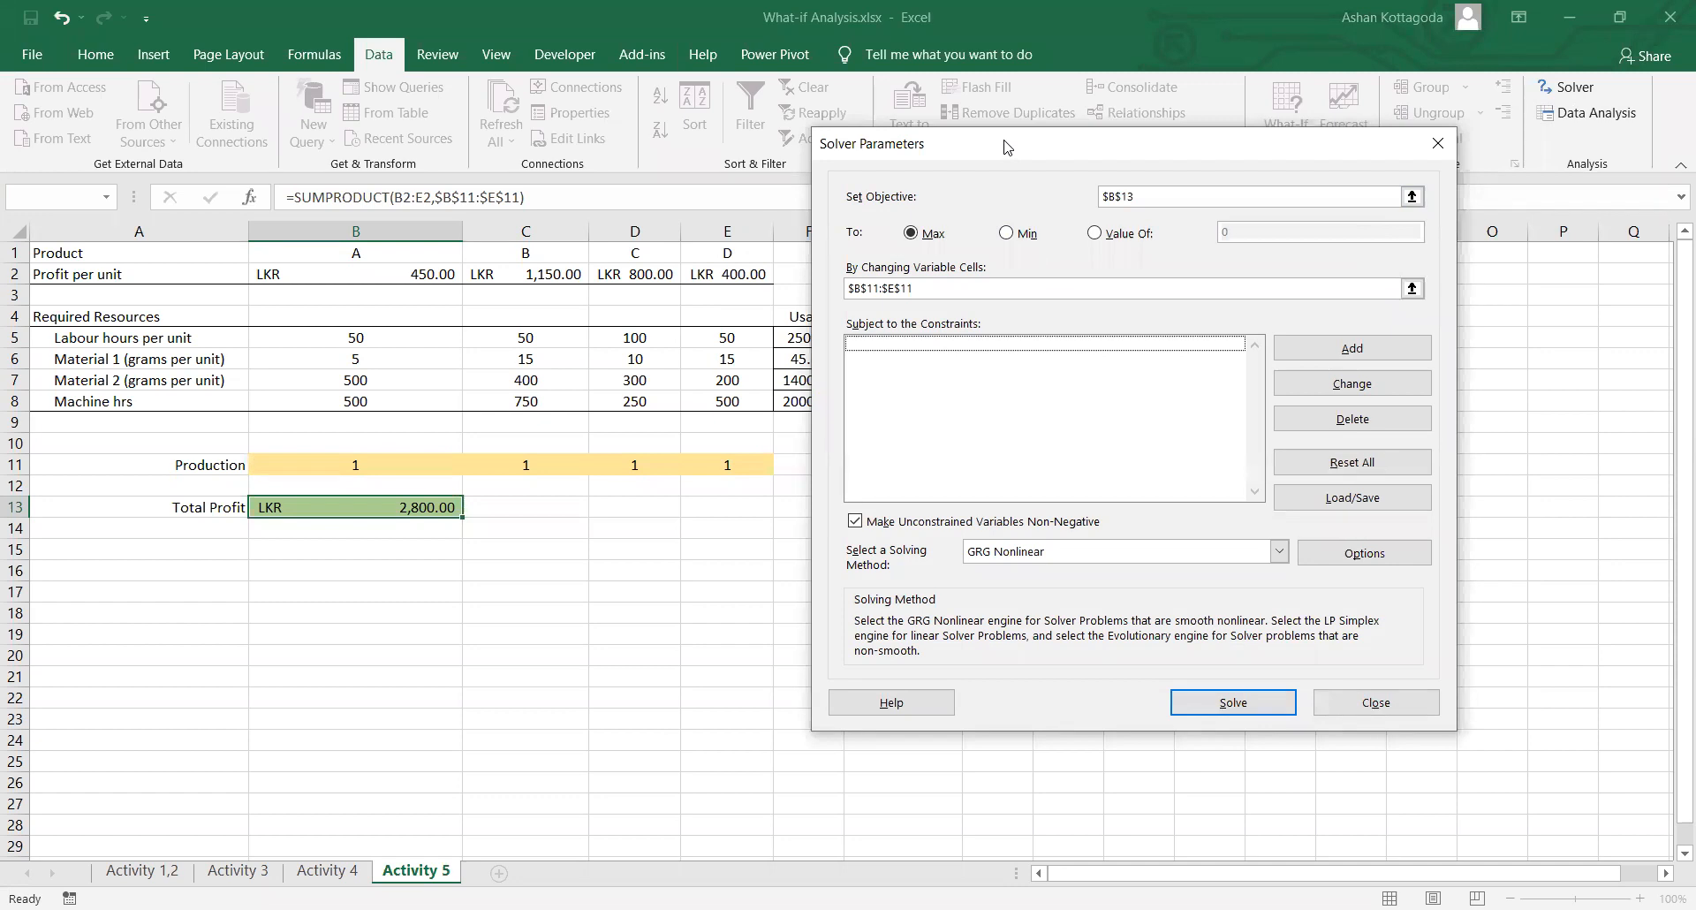
pyautogui.moveTo(1007, 147); pyautogui.dragTo(1044, 182)
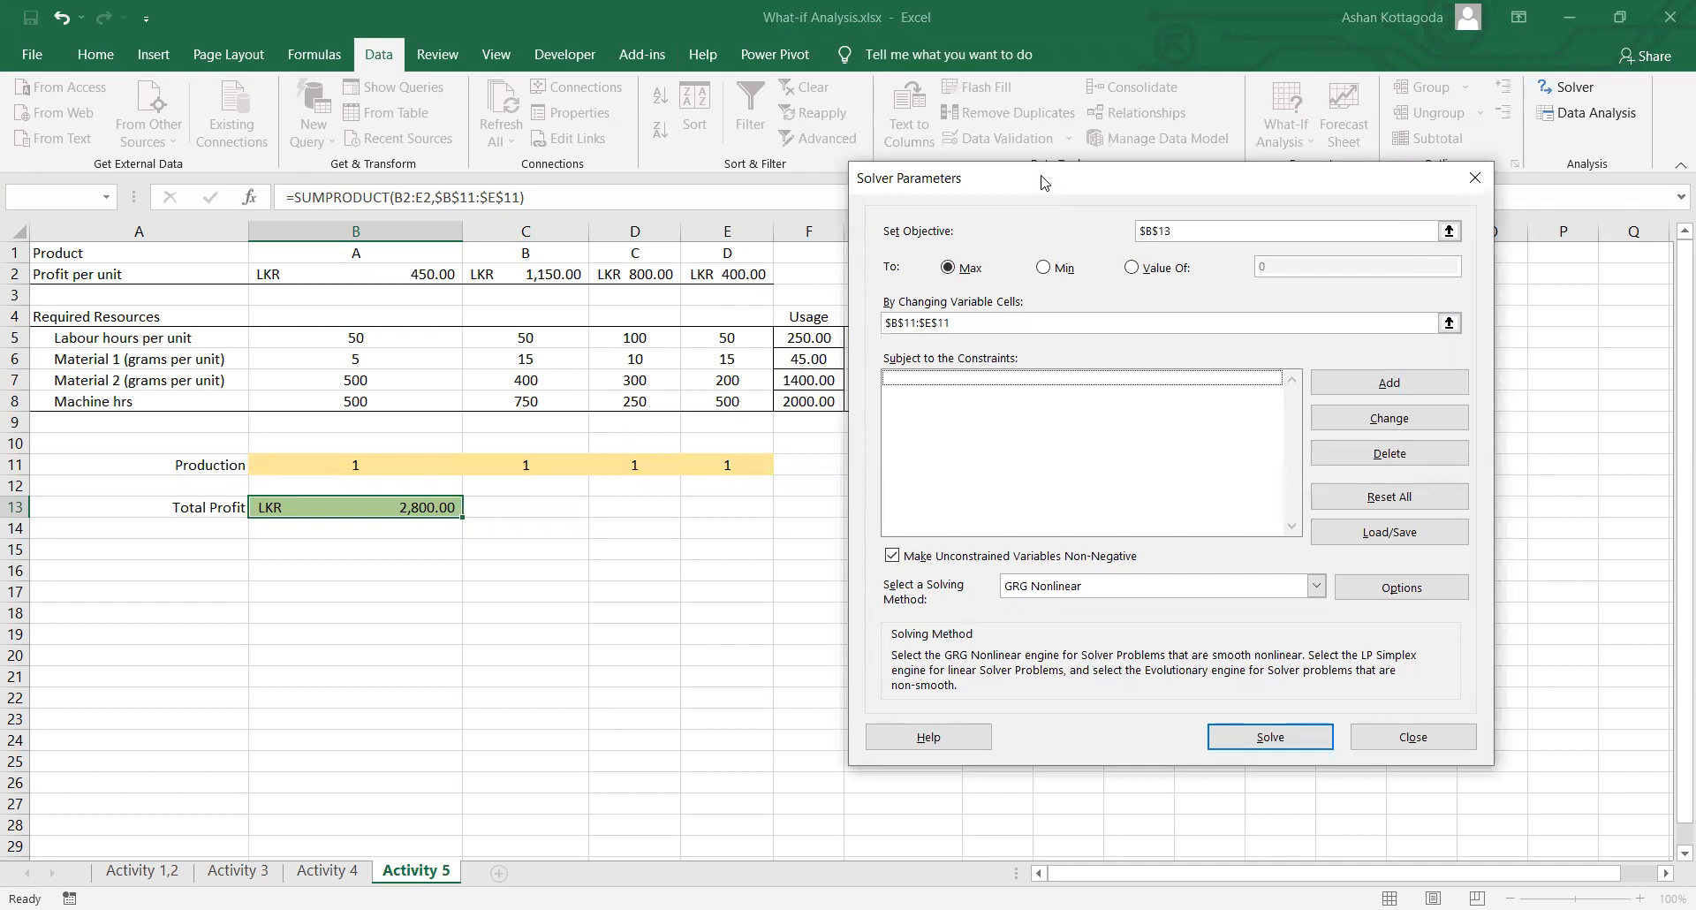
pyautogui.moveTo(1044, 182); pyautogui.dragTo(1224, 182)
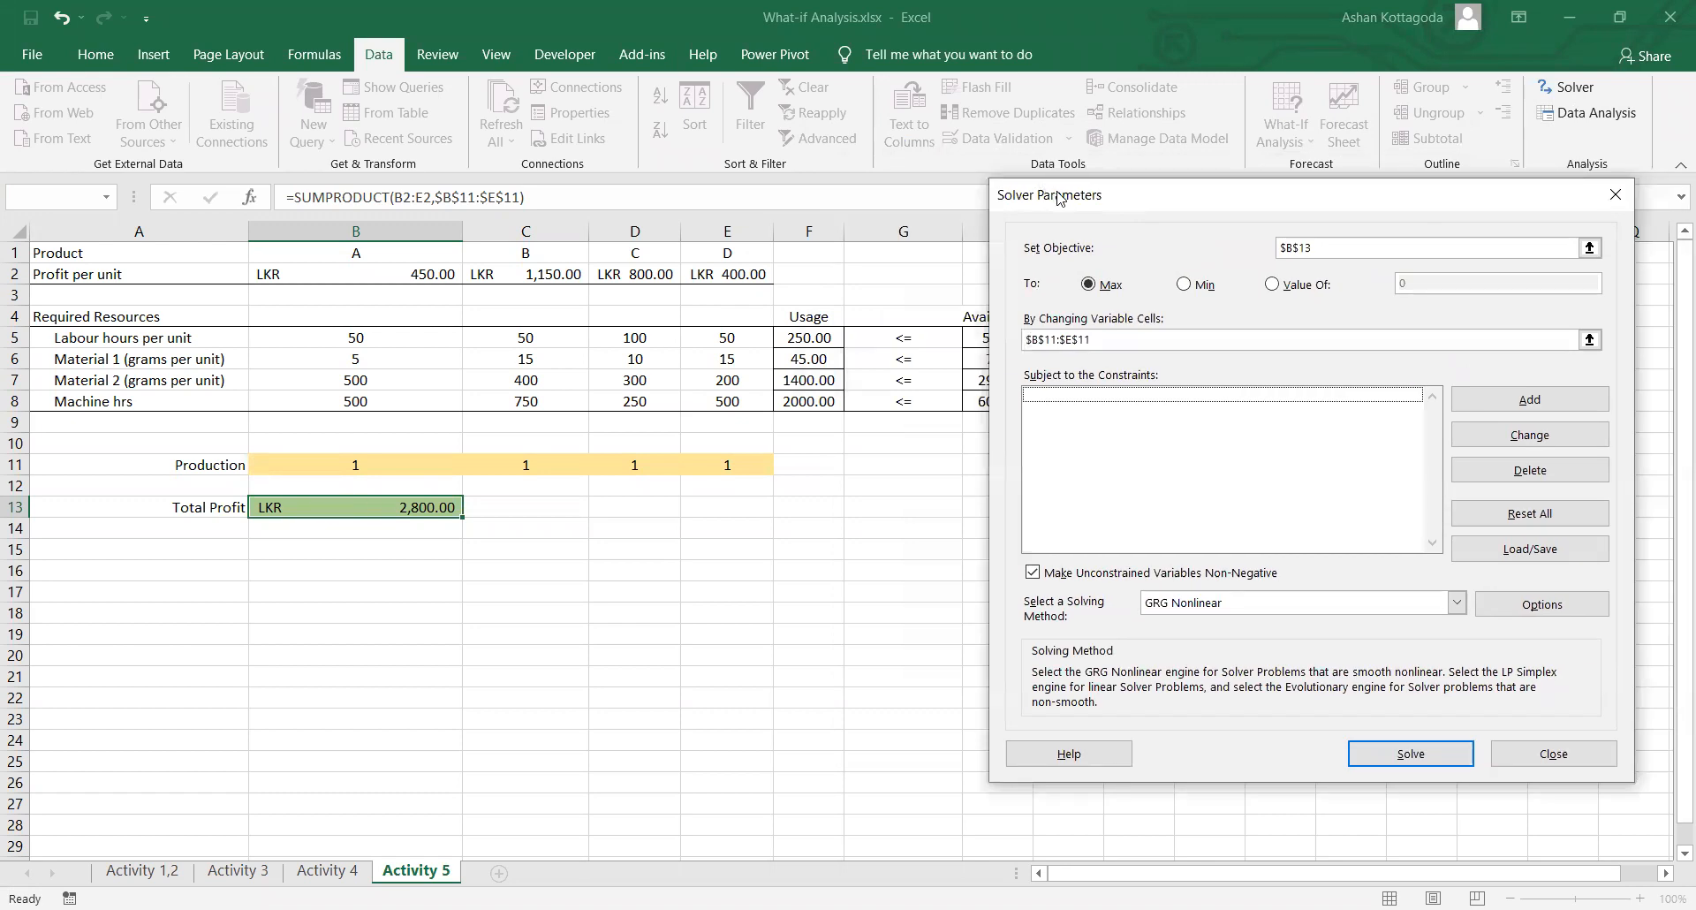
pyautogui.moveTo(1109, 206); pyautogui.dragTo(1160, 218)
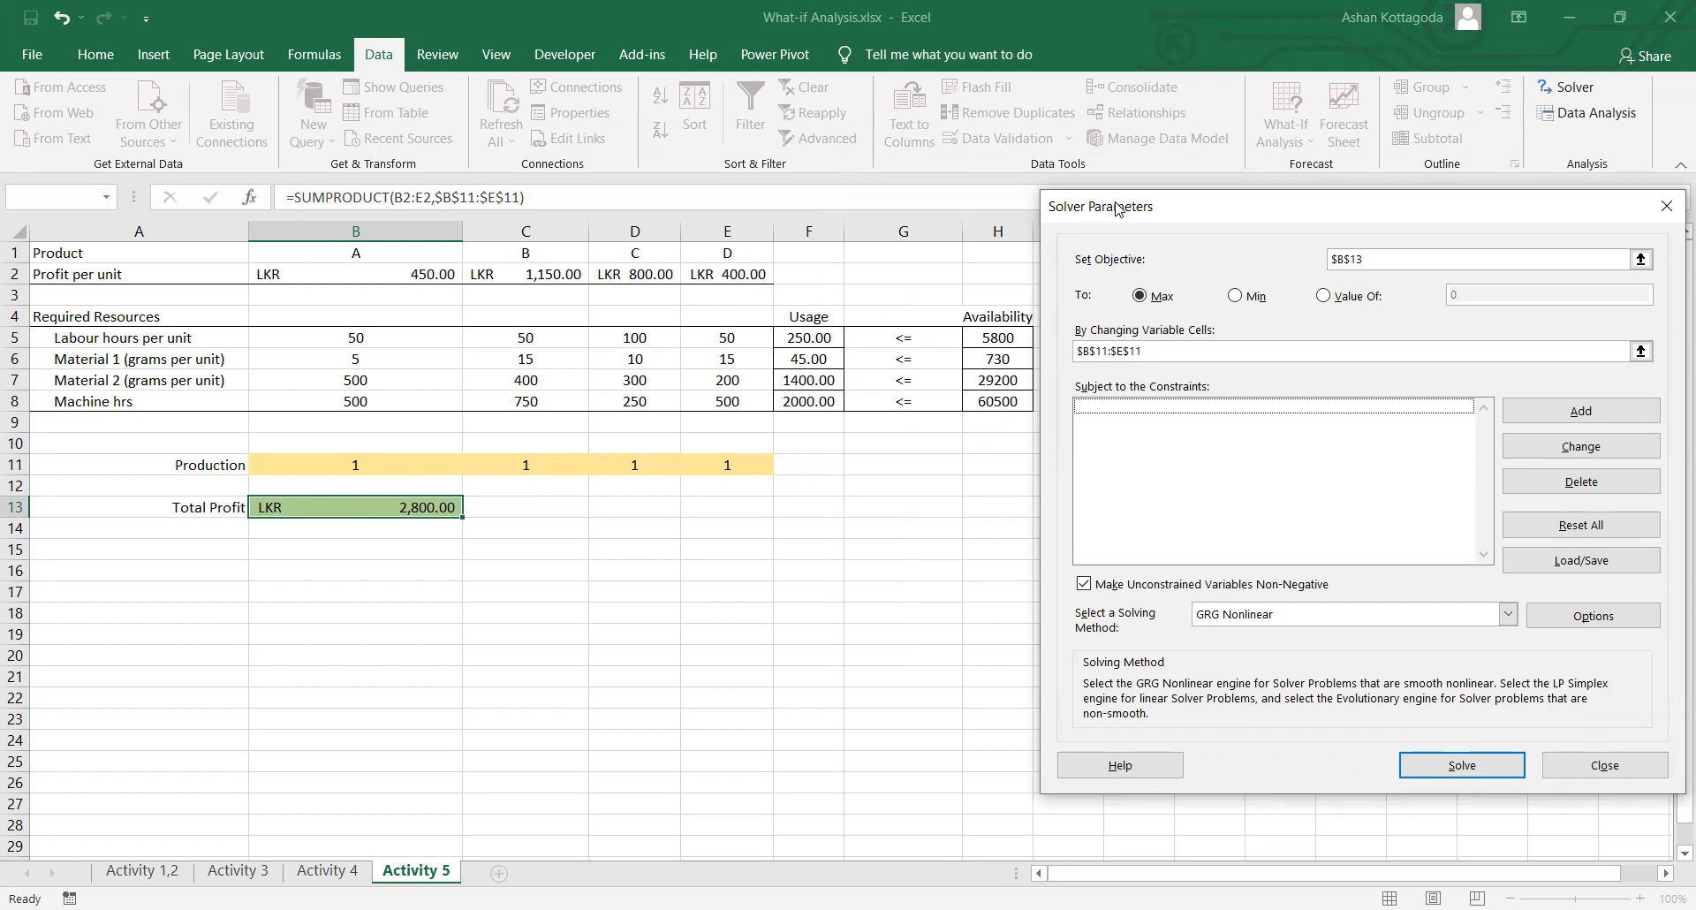
pyautogui.moveTo(1118, 205); pyautogui.dragTo(912, 166)
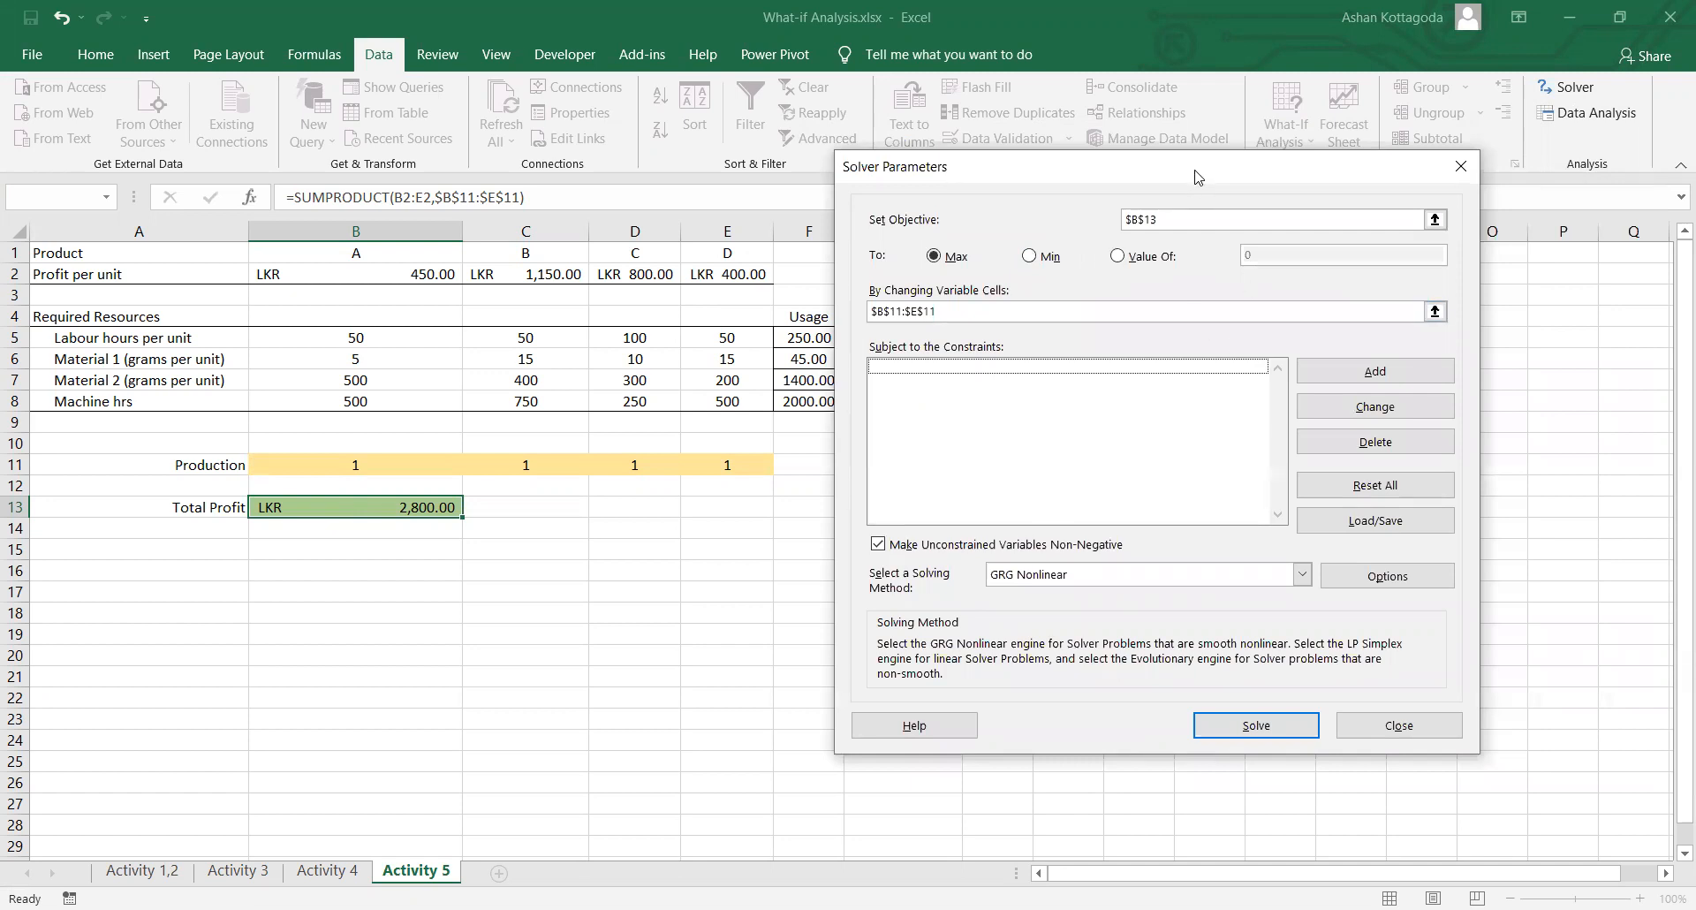
# Step: Add a Solver constraint requiring labour hours usage $F$5 to be <= its availability in $H$5
pyautogui.moveTo(1198, 177); pyautogui.dragTo(446, 170)
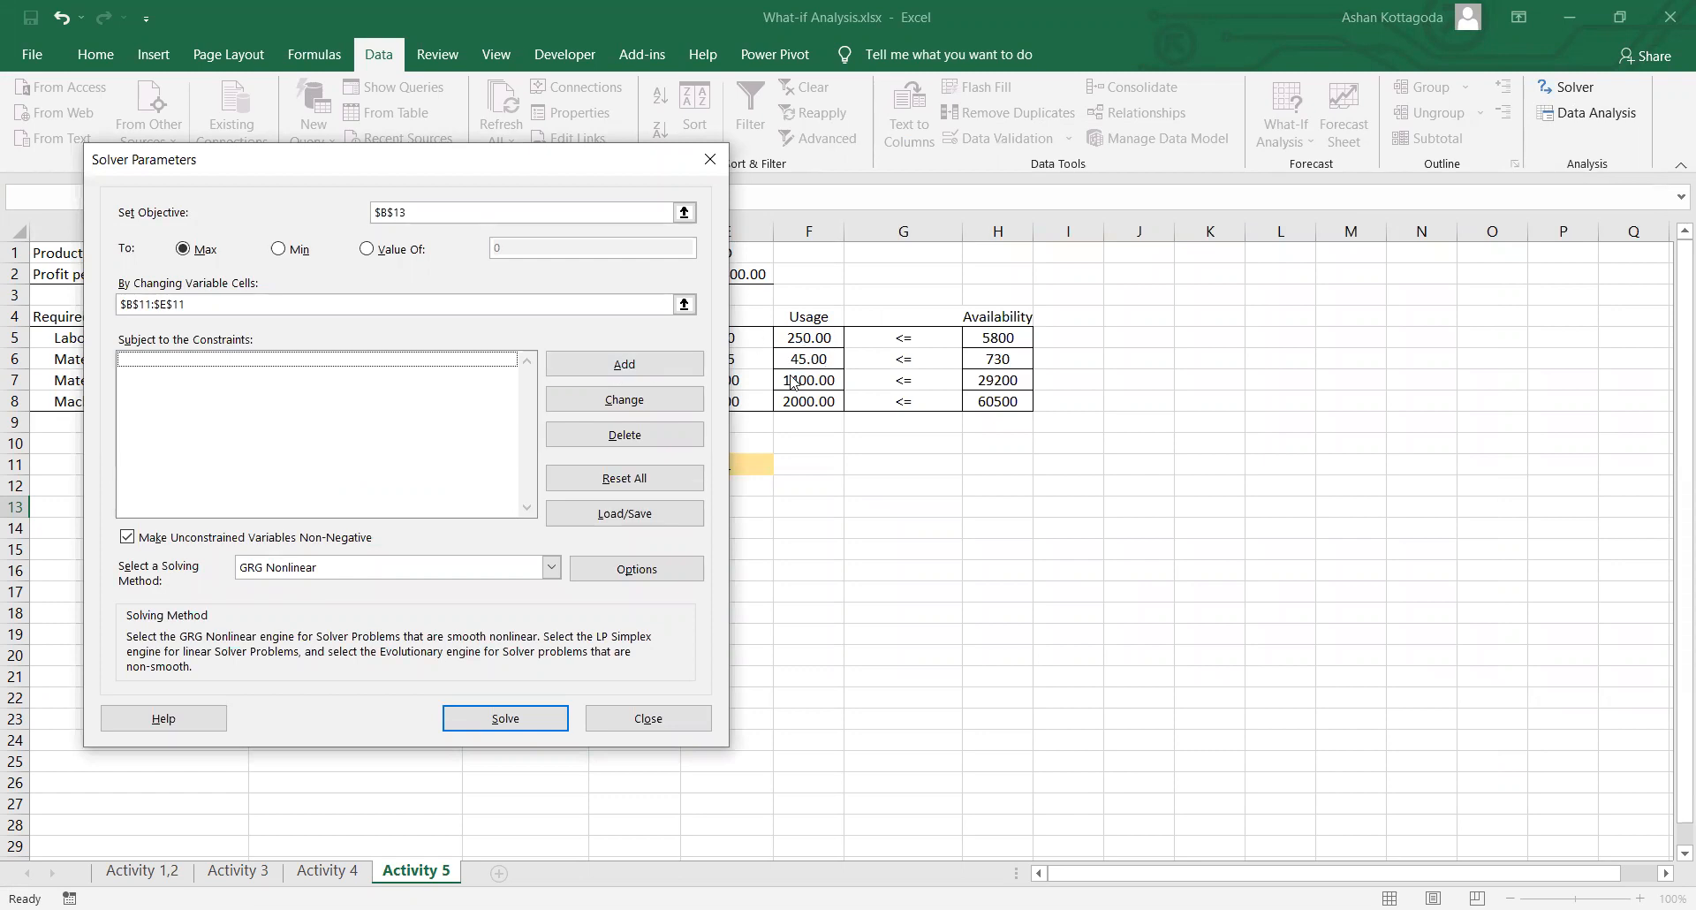
pyautogui.click(677, 372)
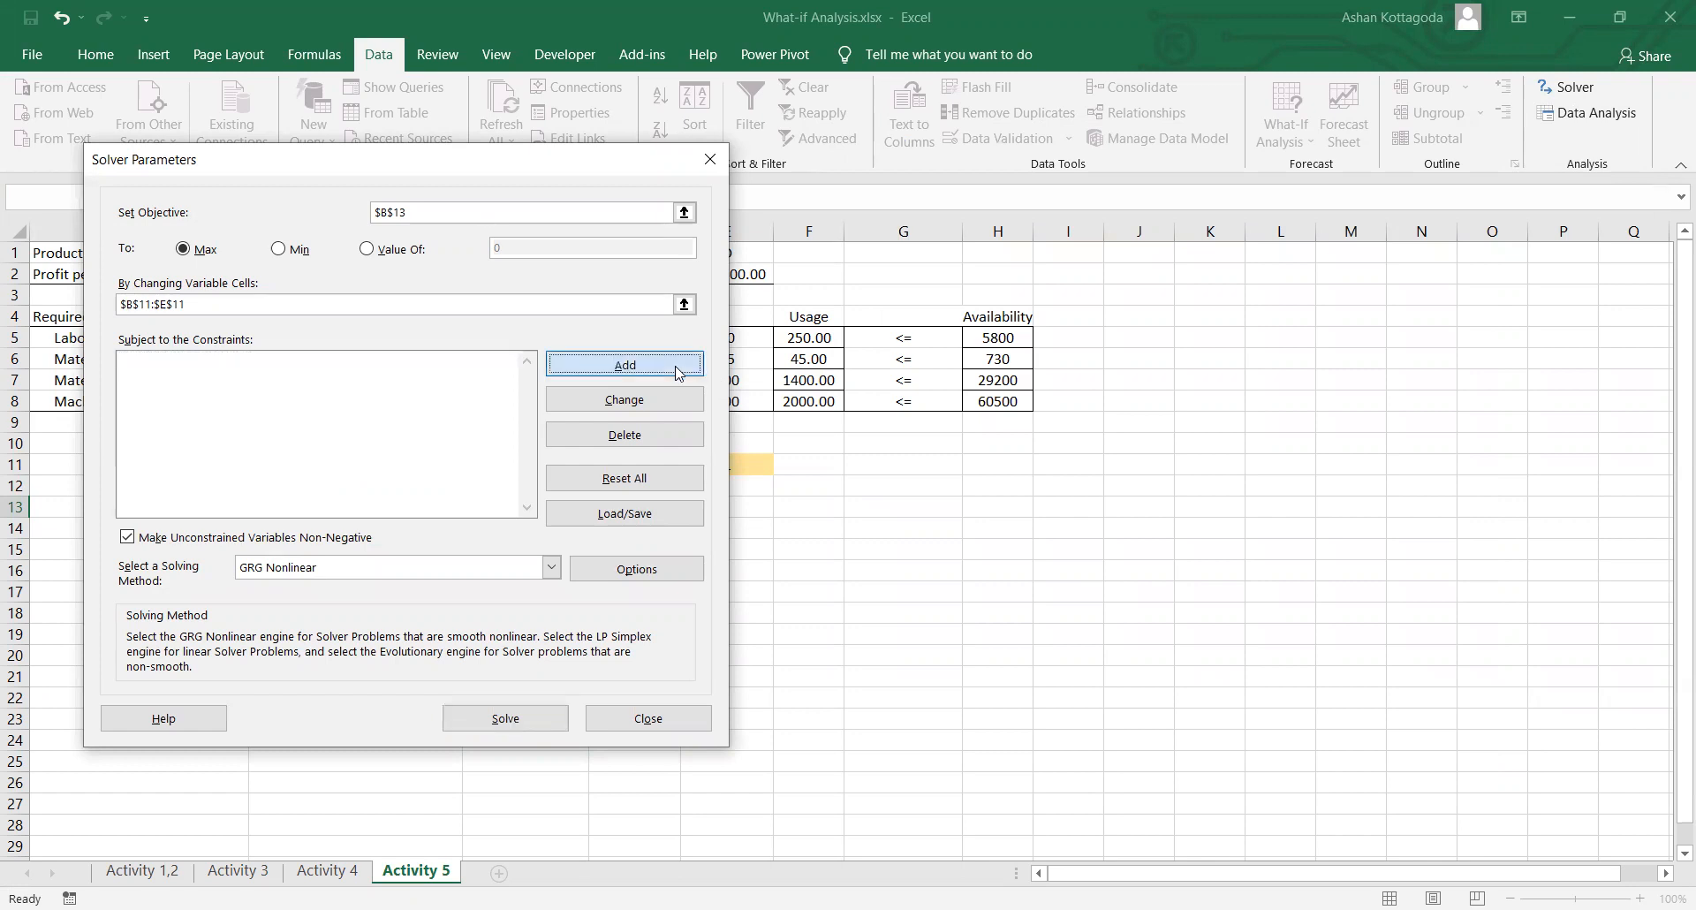
pyautogui.moveTo(384, 394); pyautogui.dragTo(604, 470)
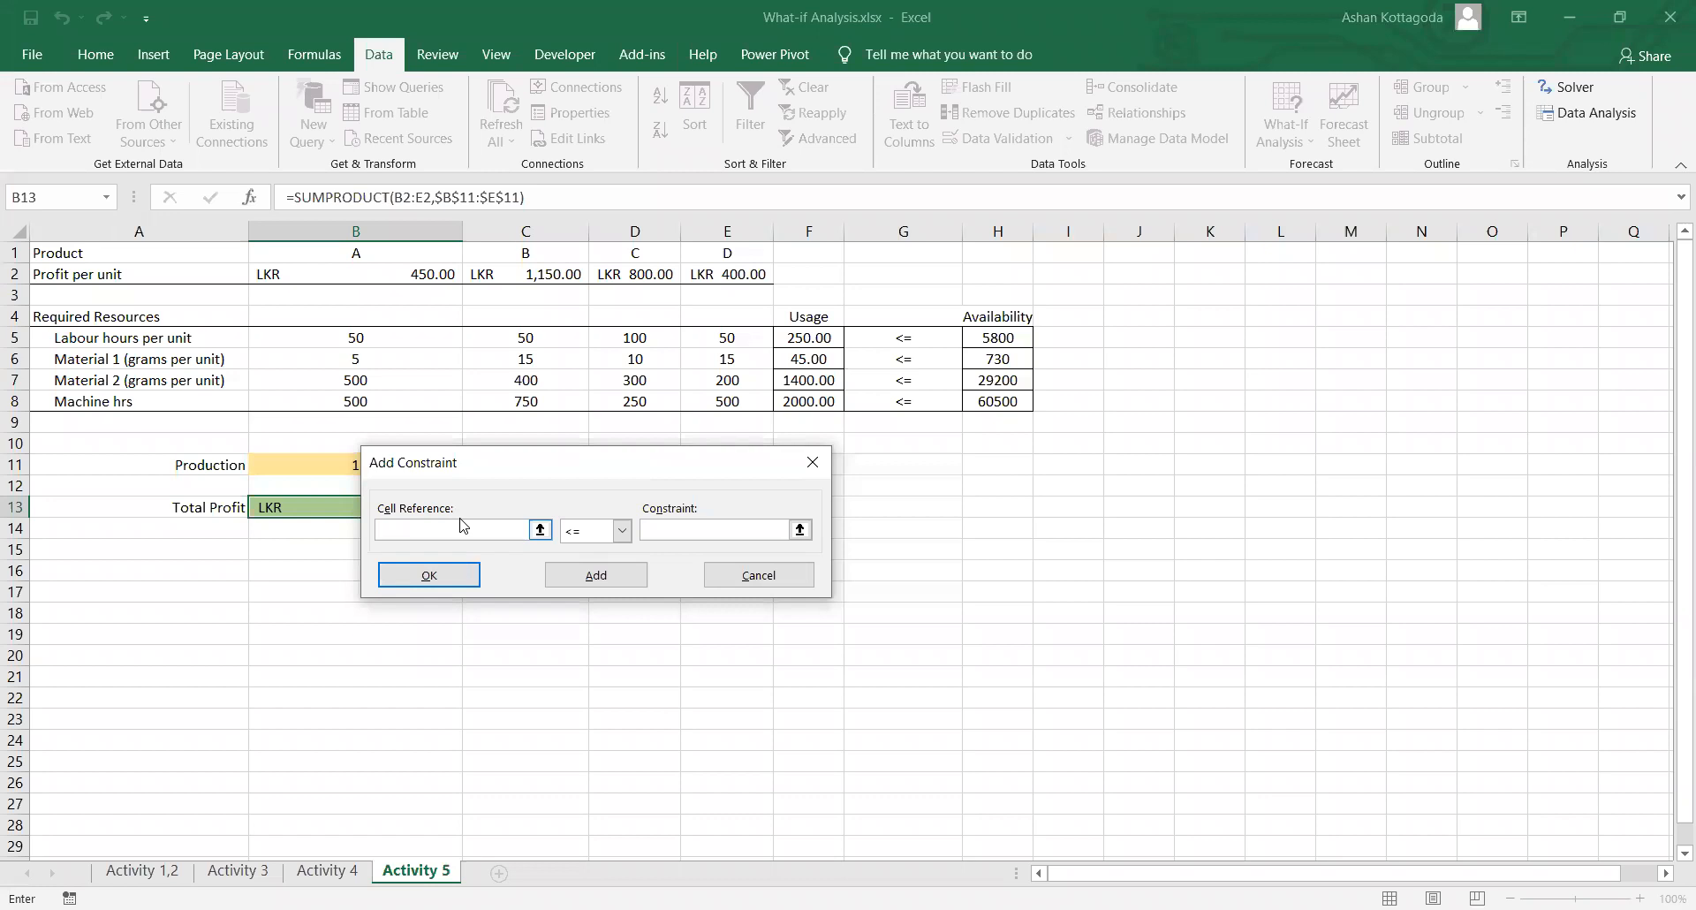
pyautogui.click(810, 338)
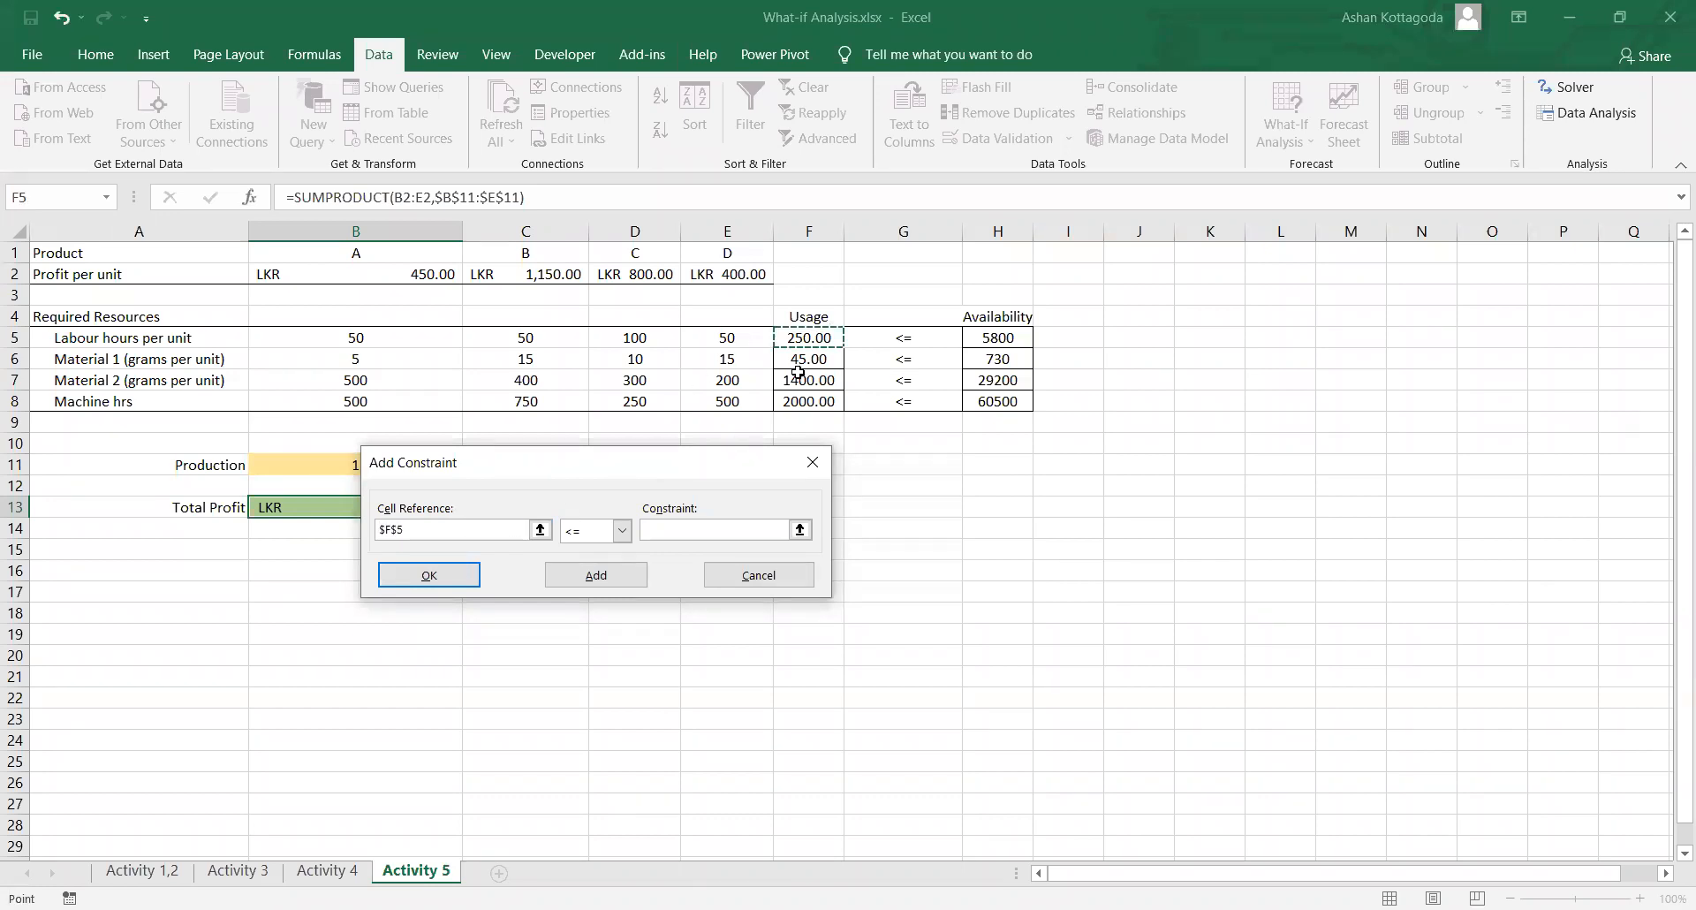
pyautogui.click(599, 533)
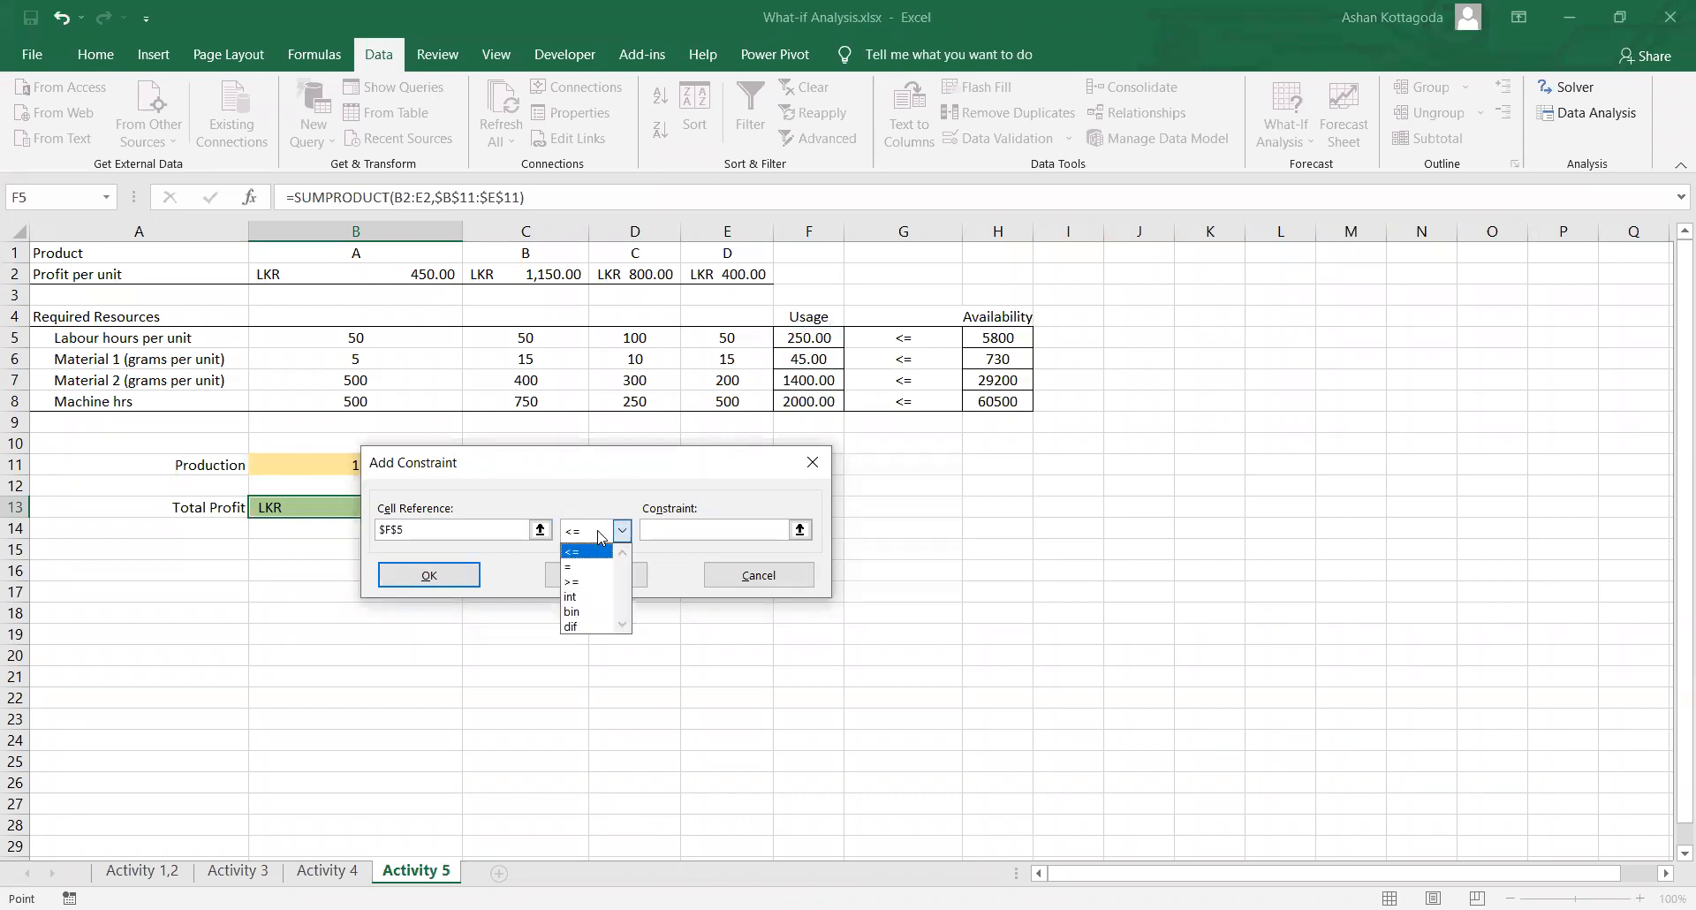
pyautogui.click(599, 533)
pyautogui.click(599, 535)
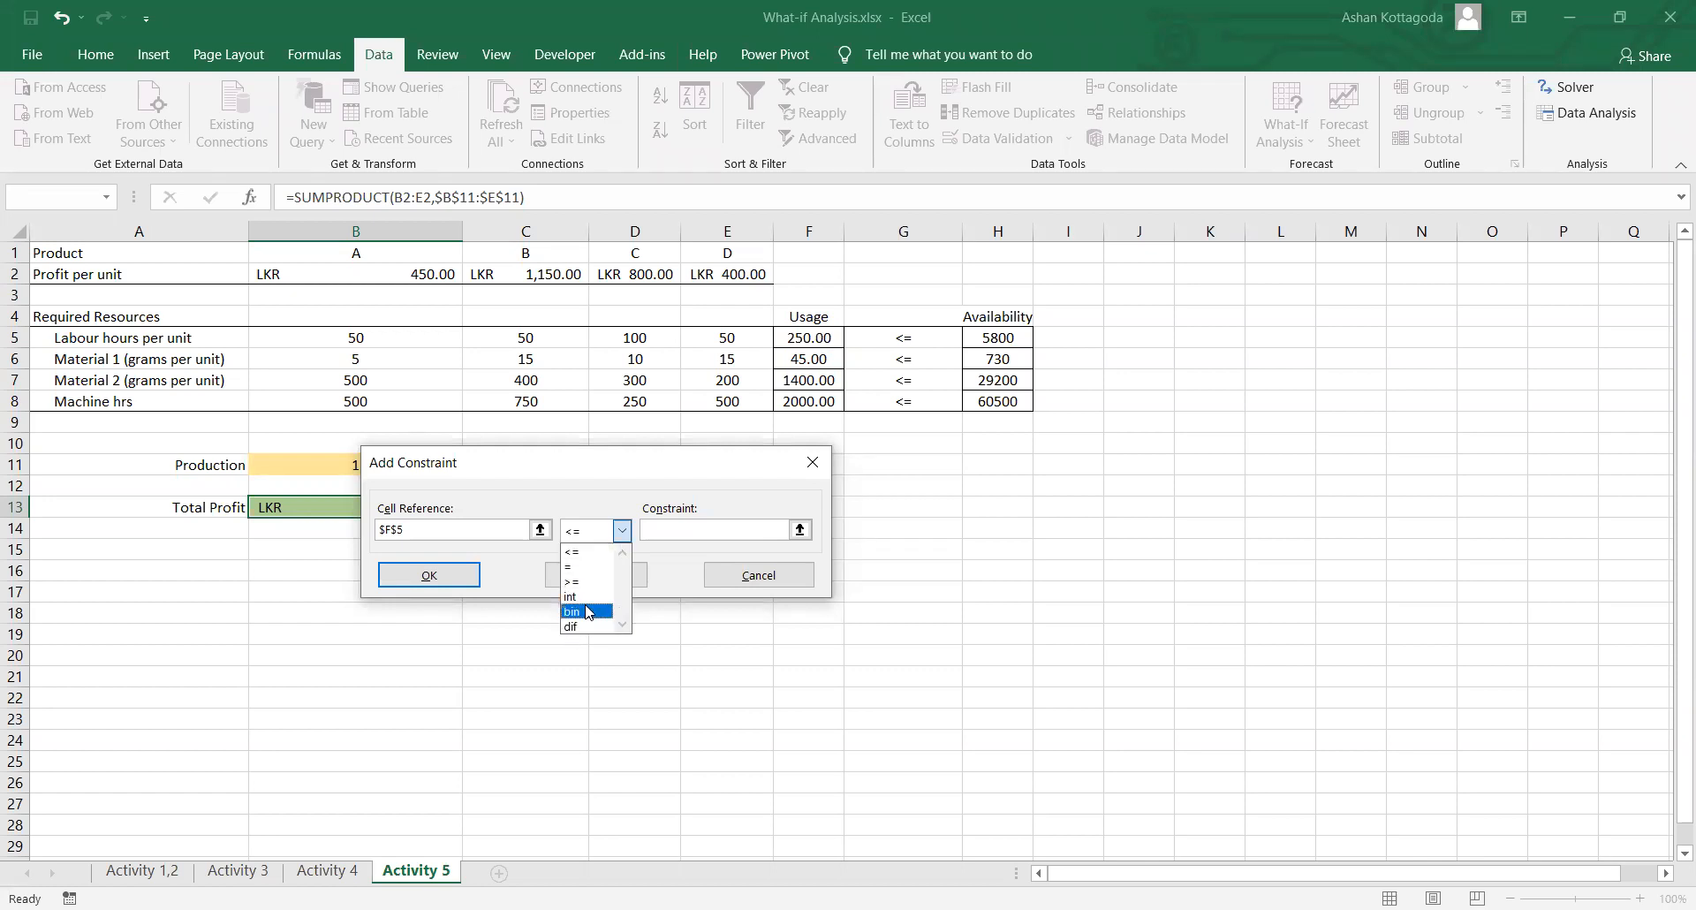
pyautogui.click(602, 552)
pyautogui.click(658, 530)
pyautogui.click(981, 339)
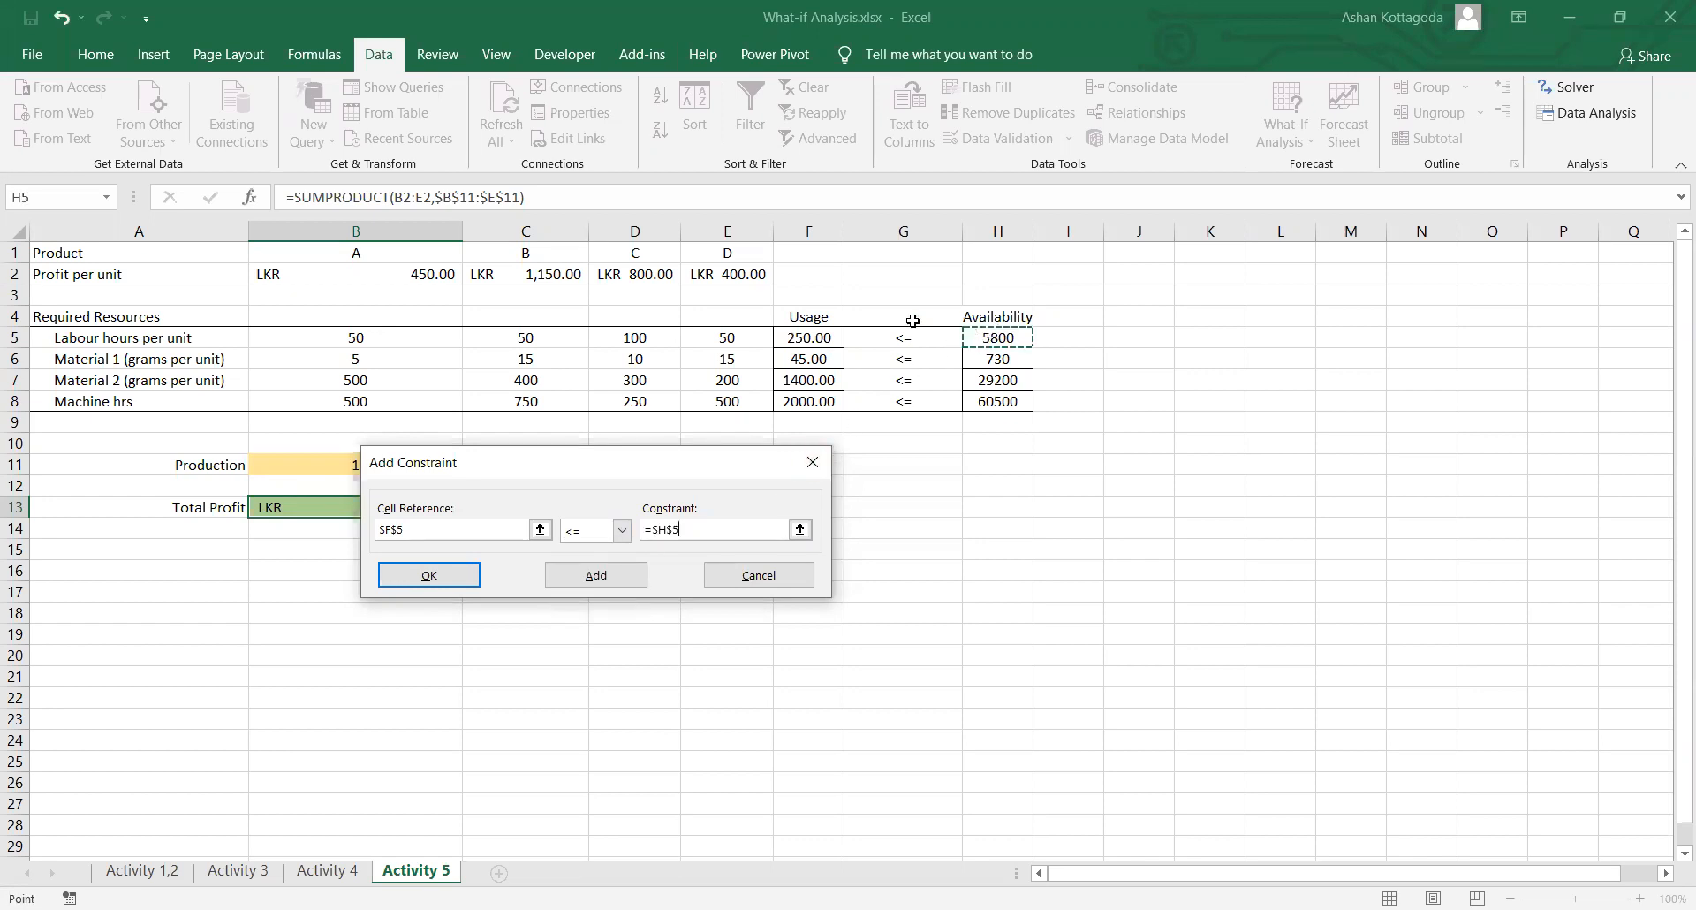
pyautogui.click(445, 526)
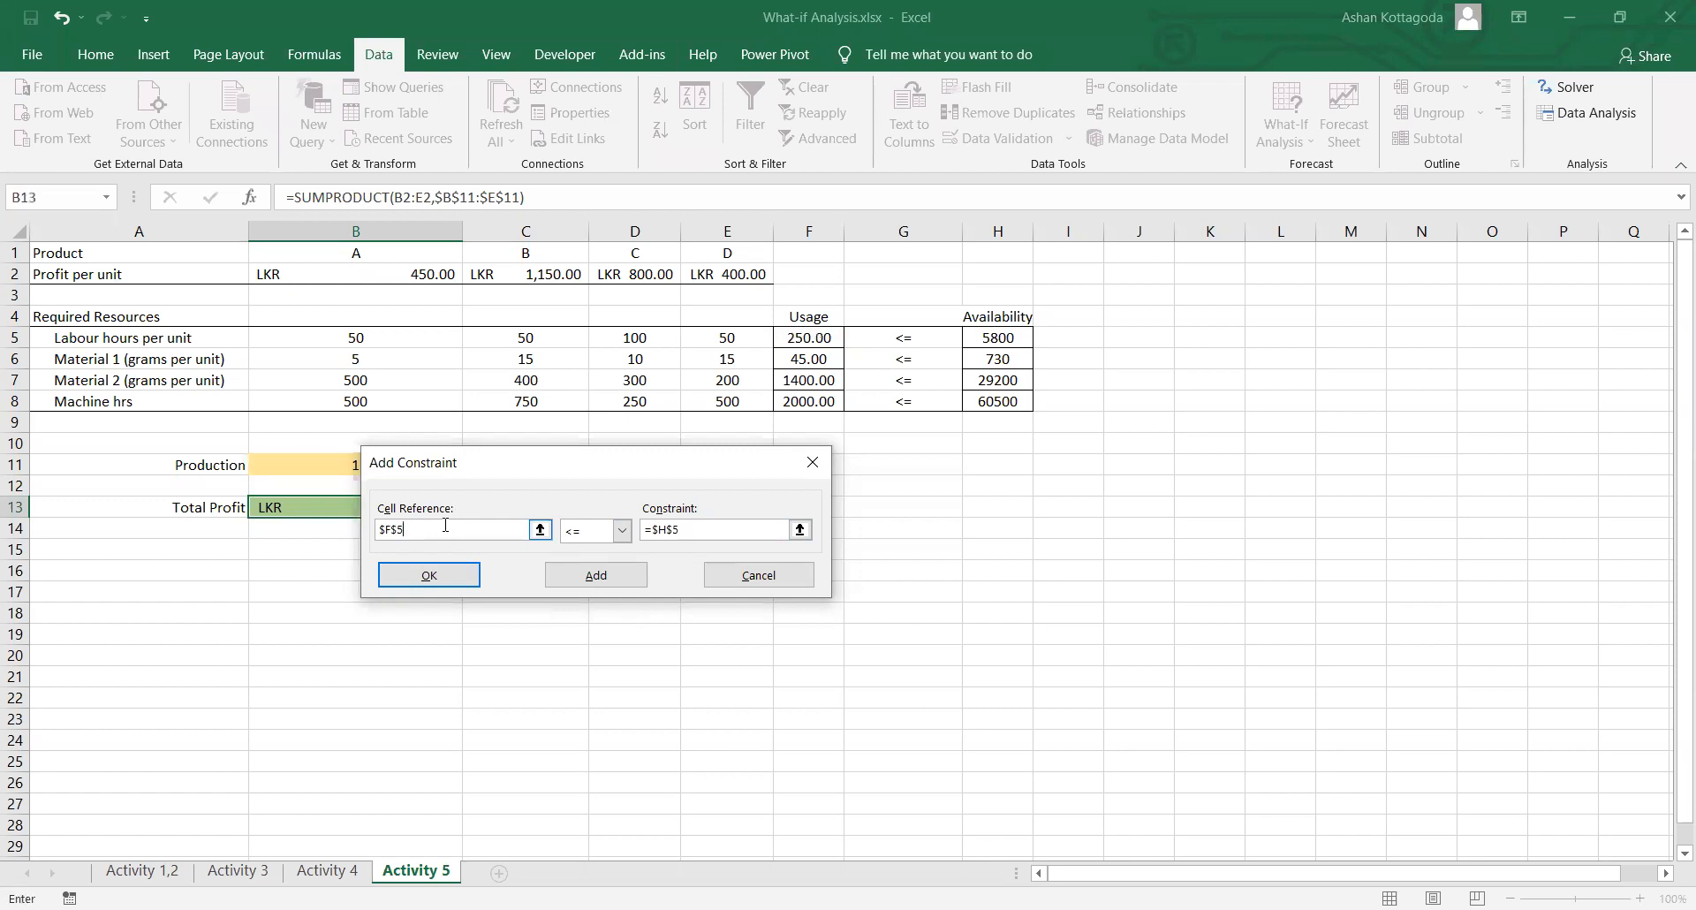
pyautogui.click(578, 539)
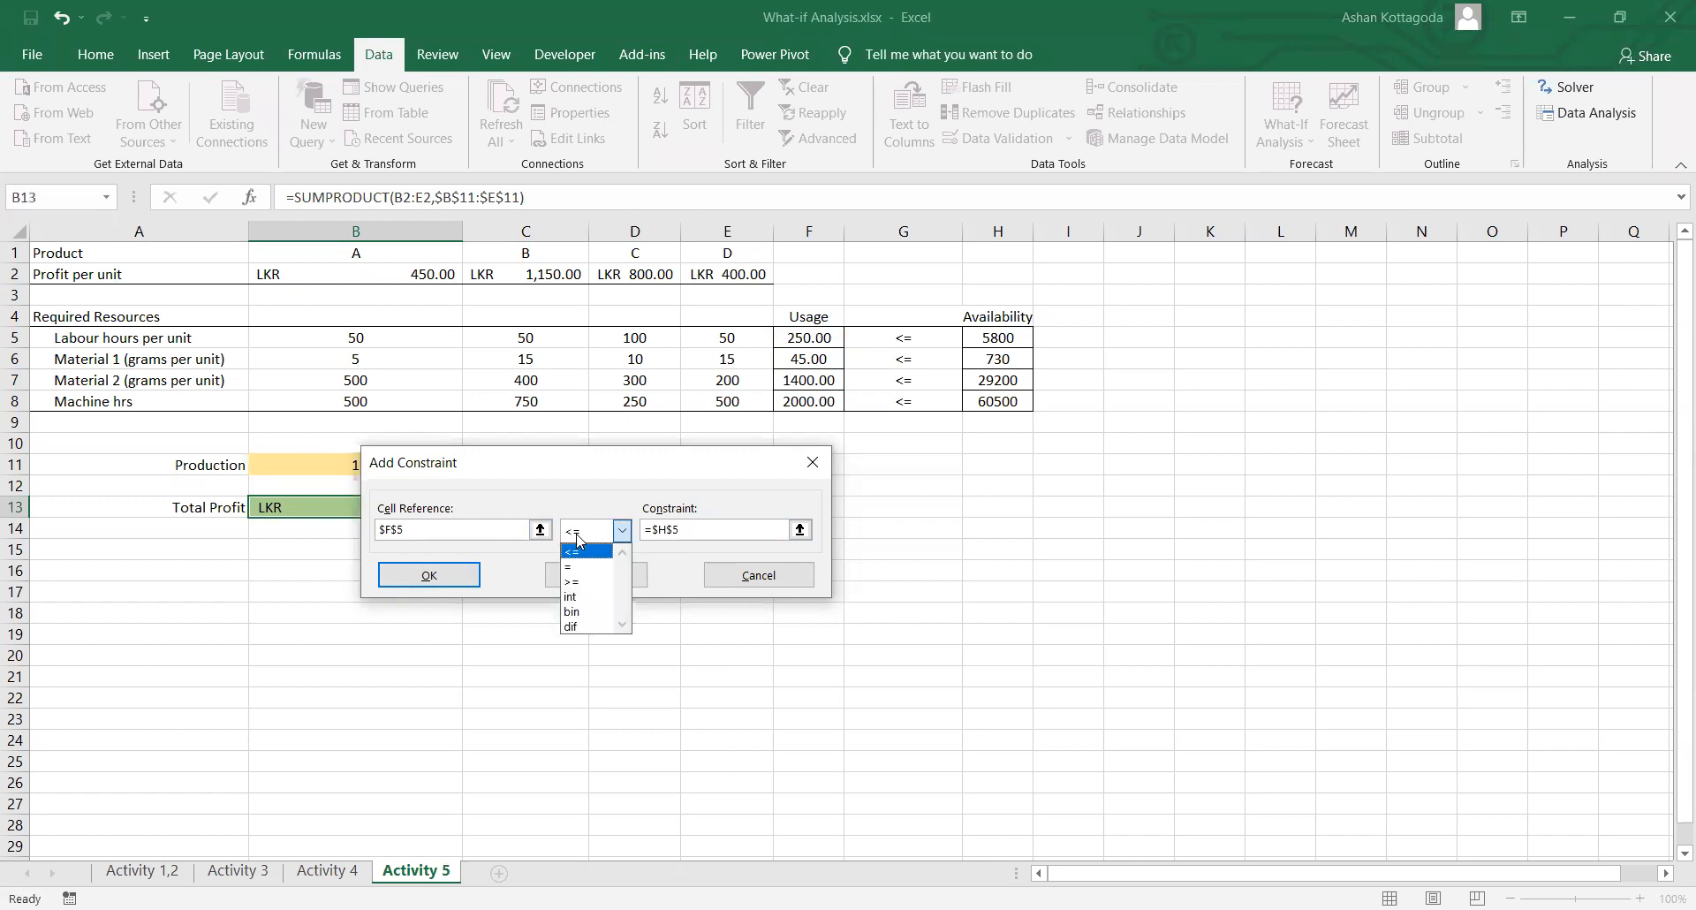
pyautogui.click(675, 533)
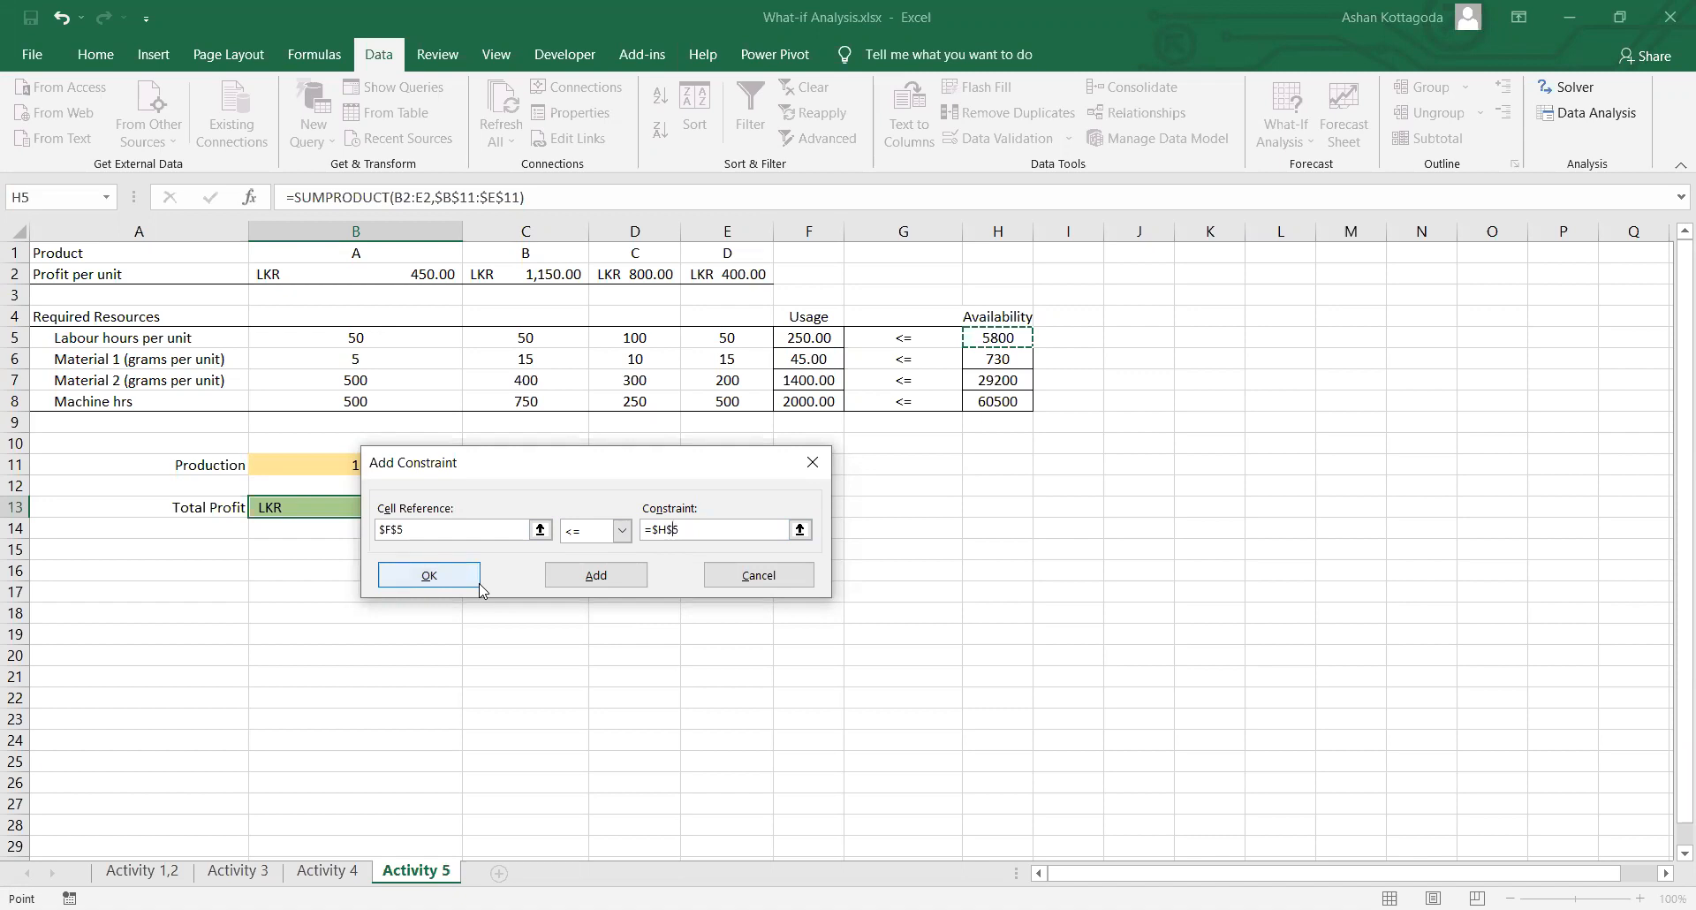
pyautogui.click(576, 580)
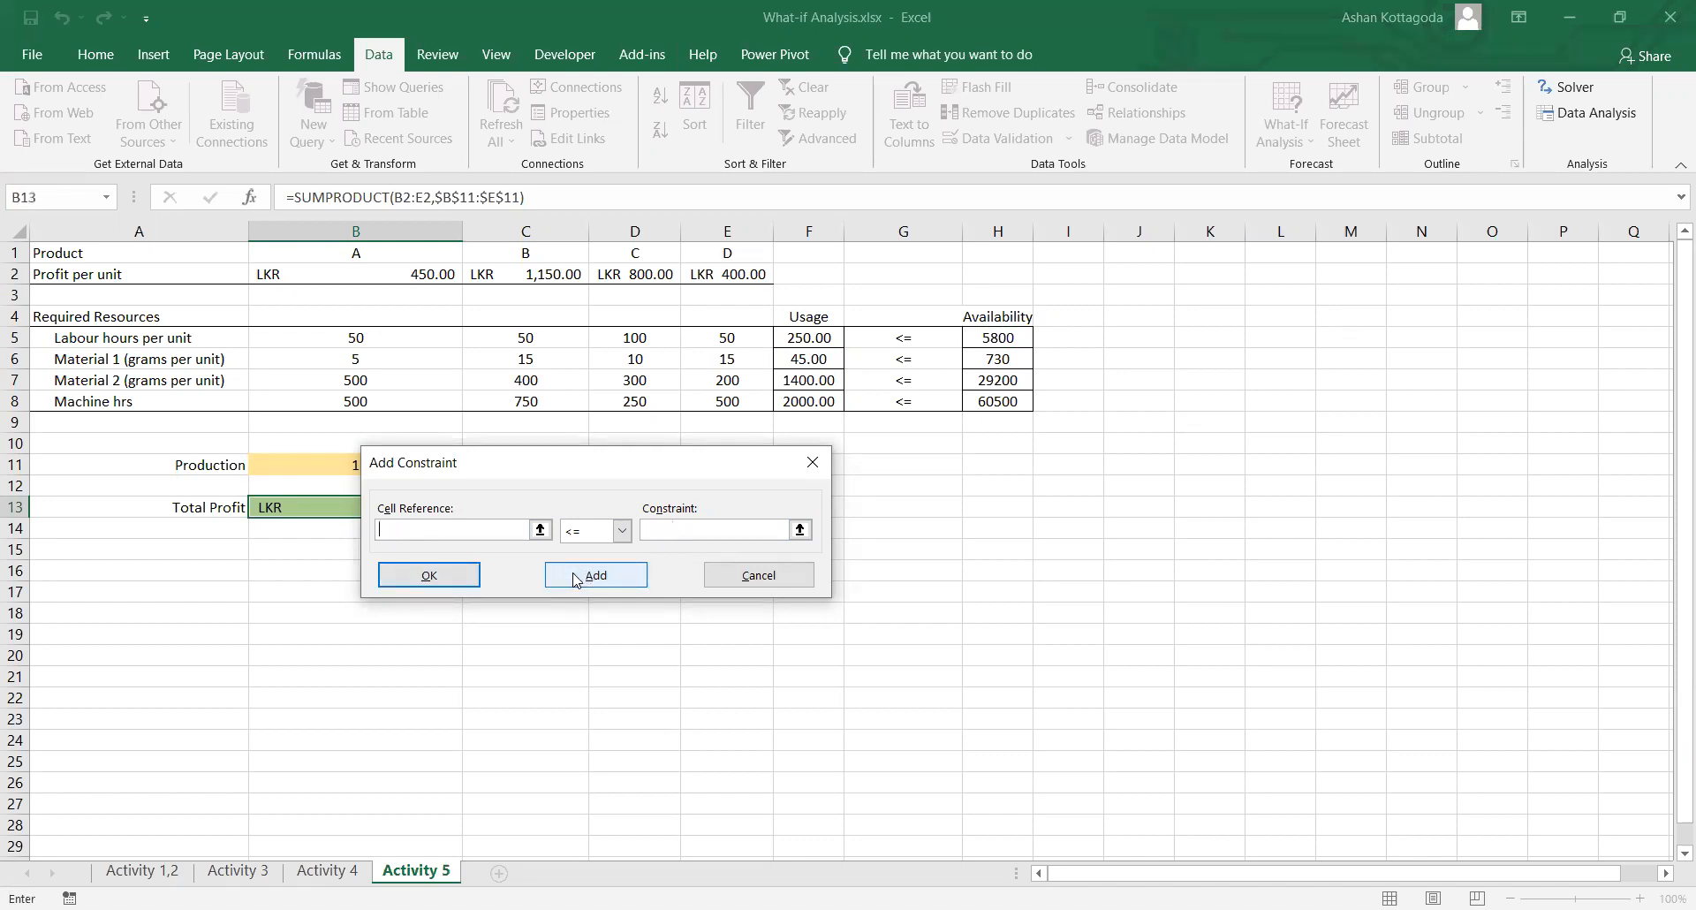
# Step: Add a Solver constraint requiring Material 1 usage $F$6 to be <= its availability in $H$6
pyautogui.click(805, 358)
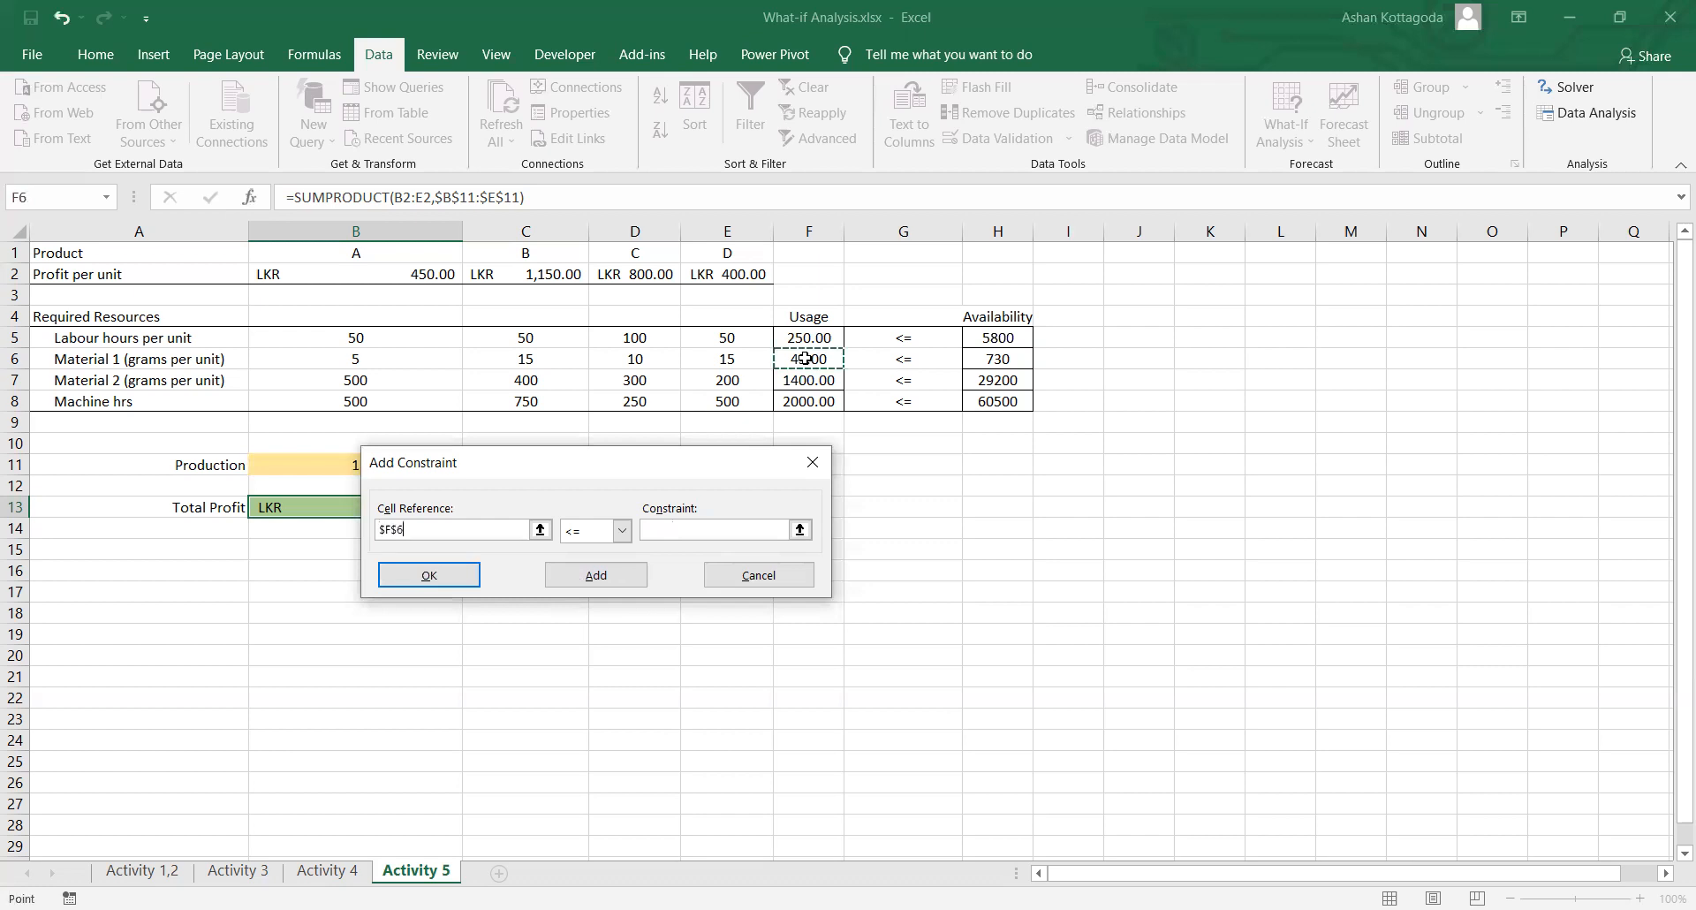
pyautogui.click(587, 537)
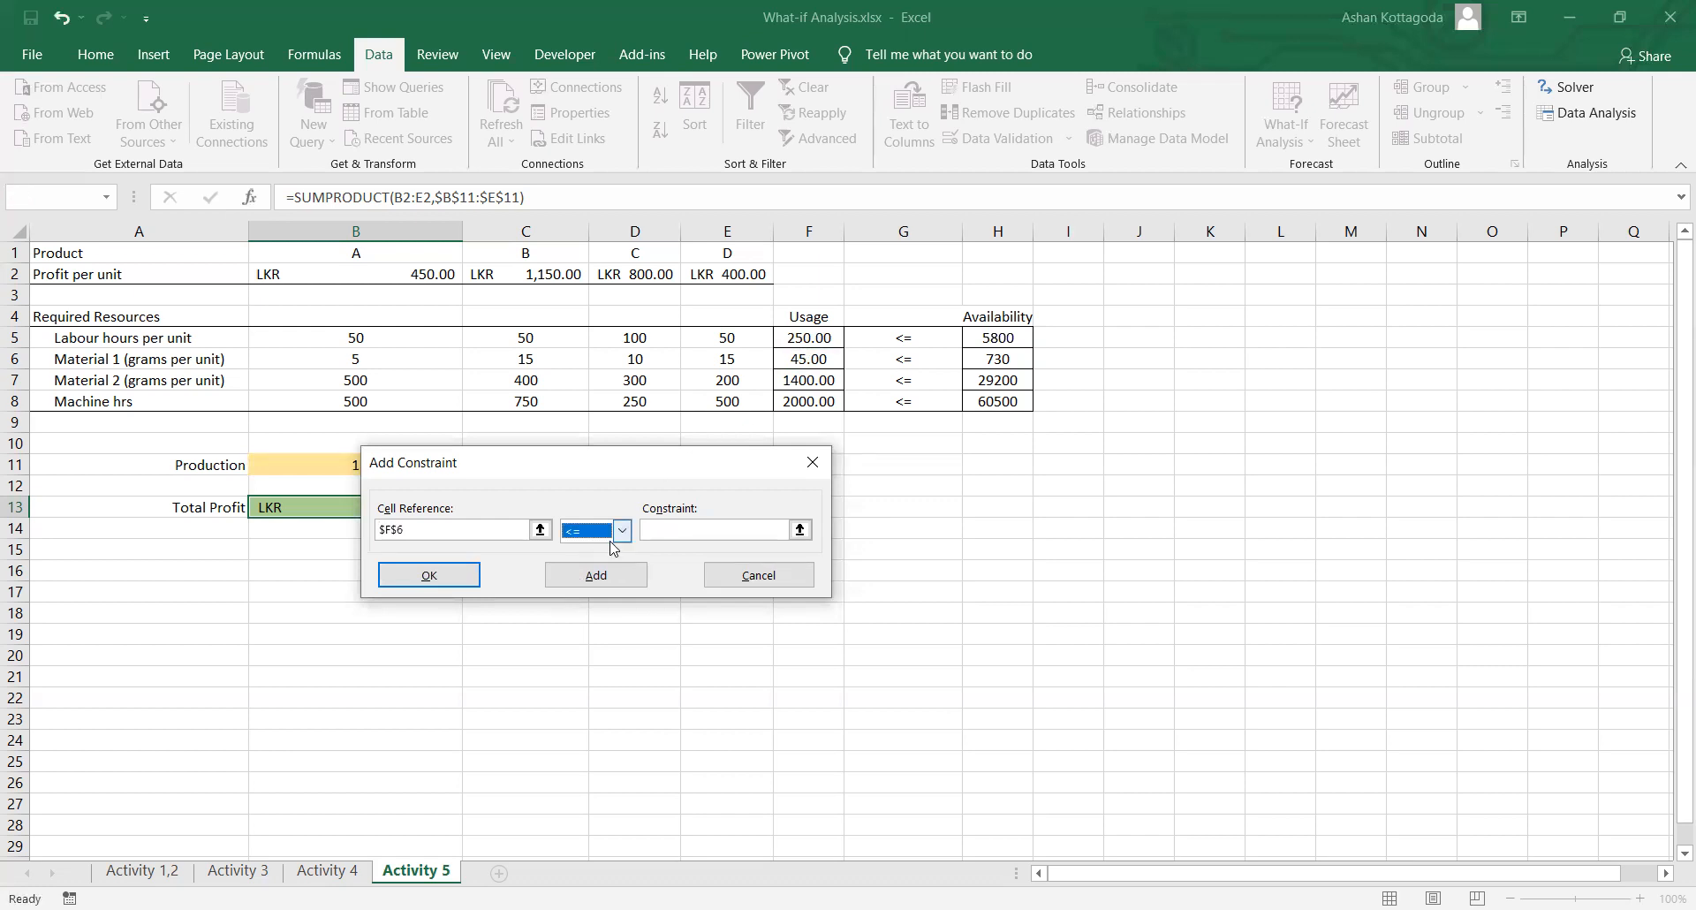
pyautogui.click(784, 530)
pyautogui.click(1008, 359)
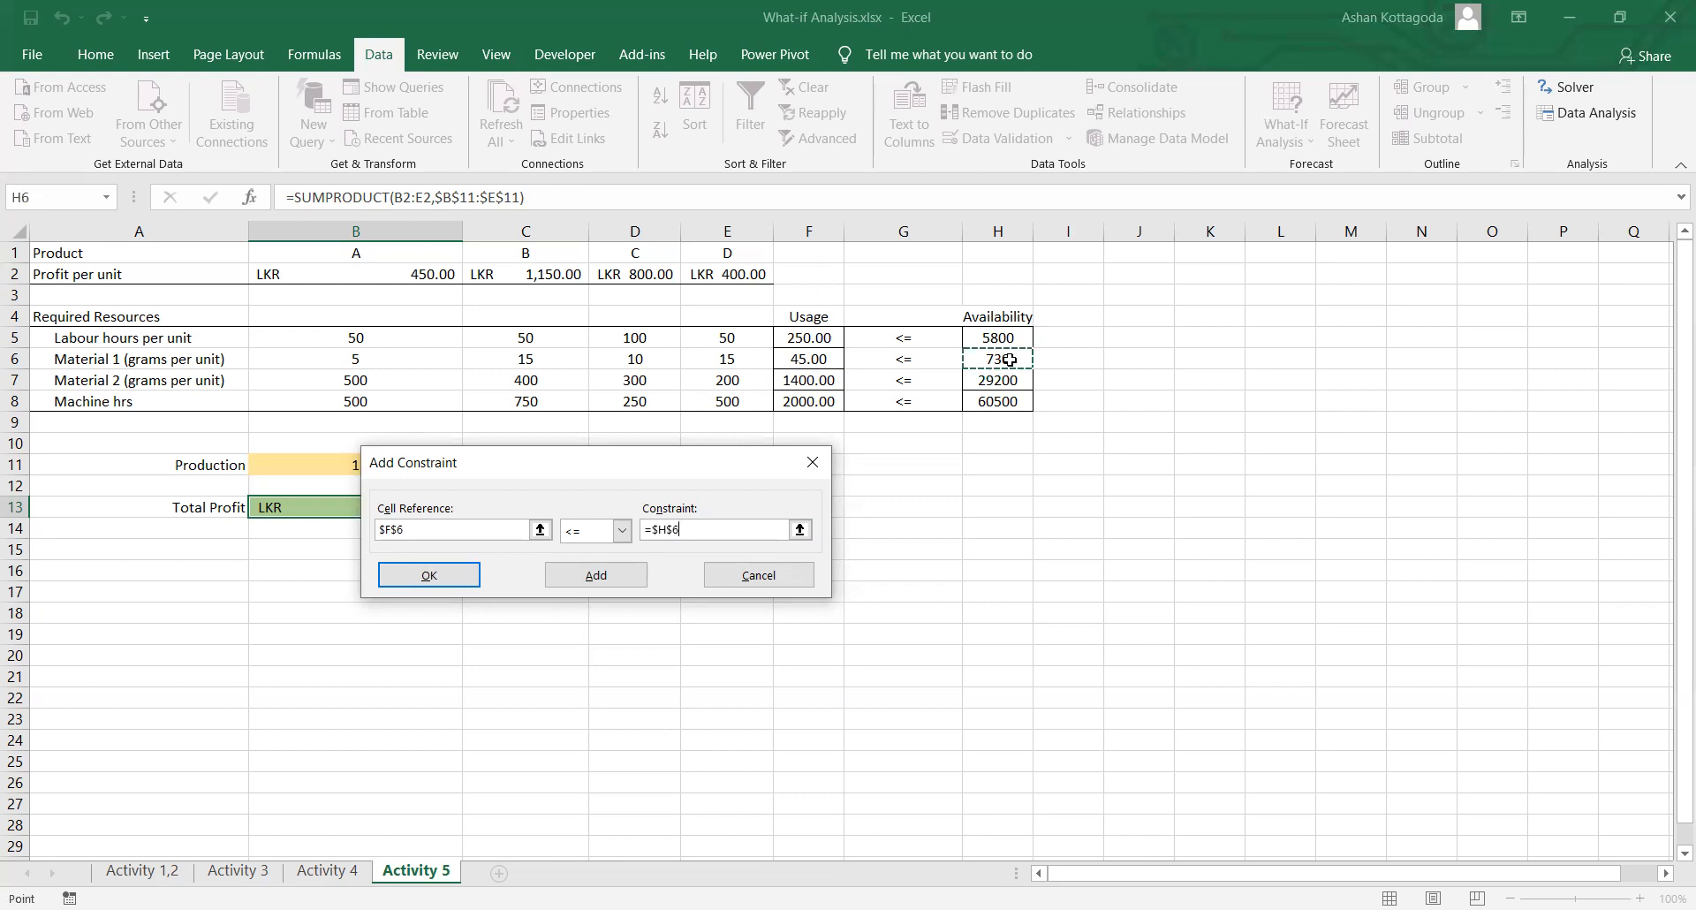
pyautogui.click(634, 578)
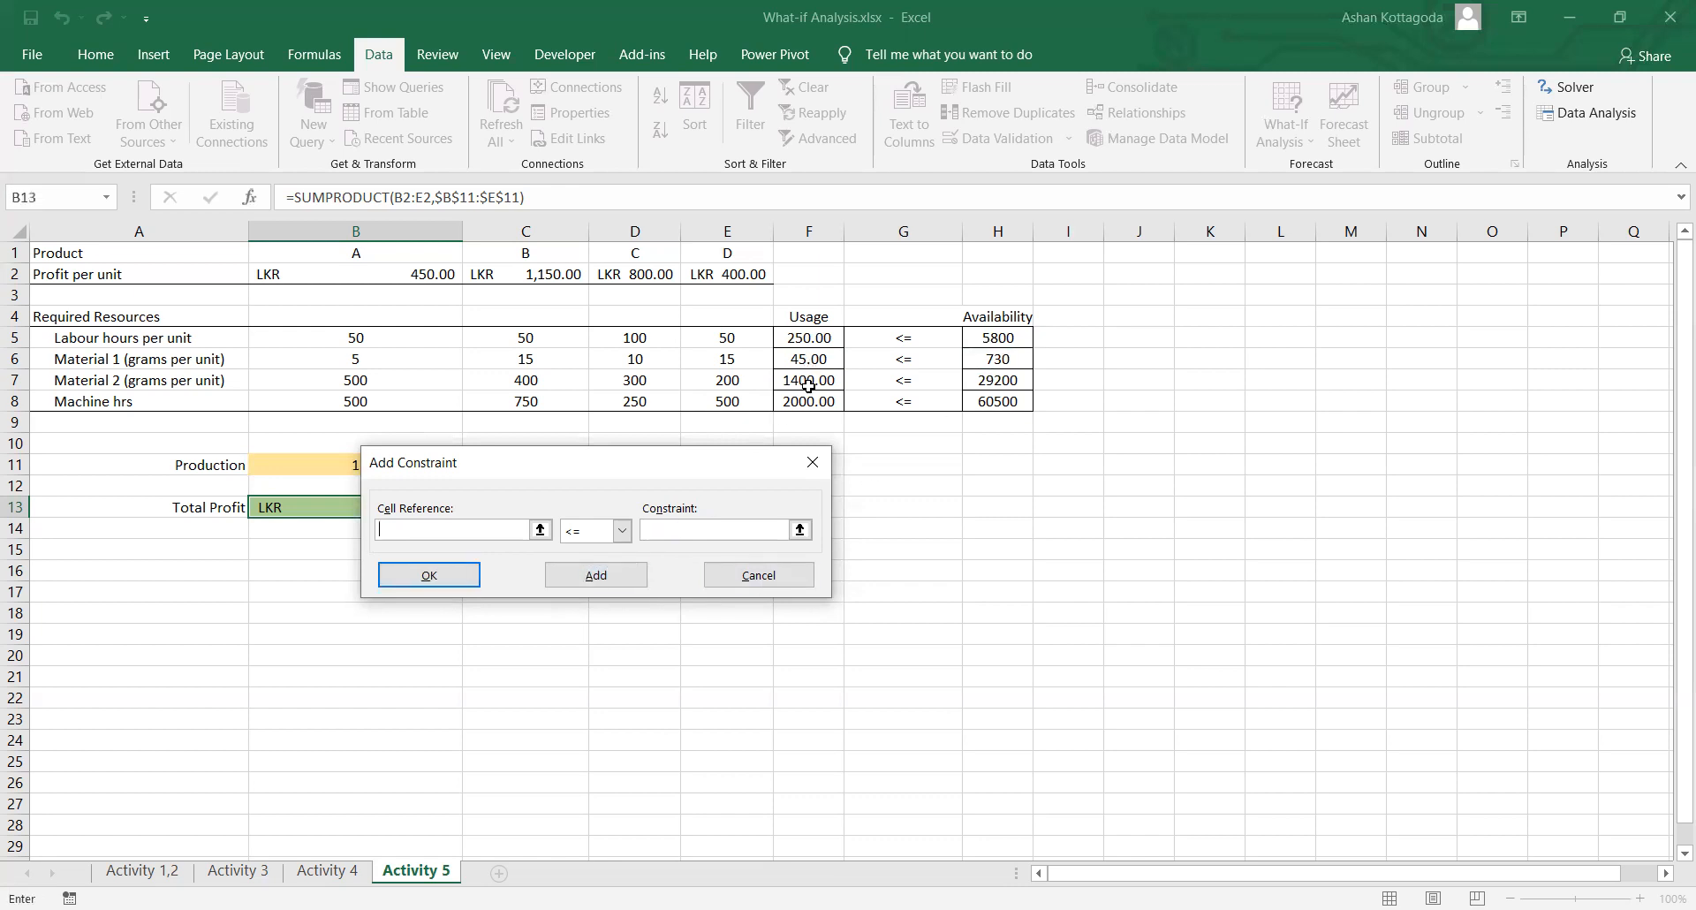
# Step: Add a Solver constraint requiring Material 2 usage $F$7 to be <= its availability in $H$7
pyautogui.click(808, 380)
pyautogui.click(655, 531)
pyautogui.click(989, 379)
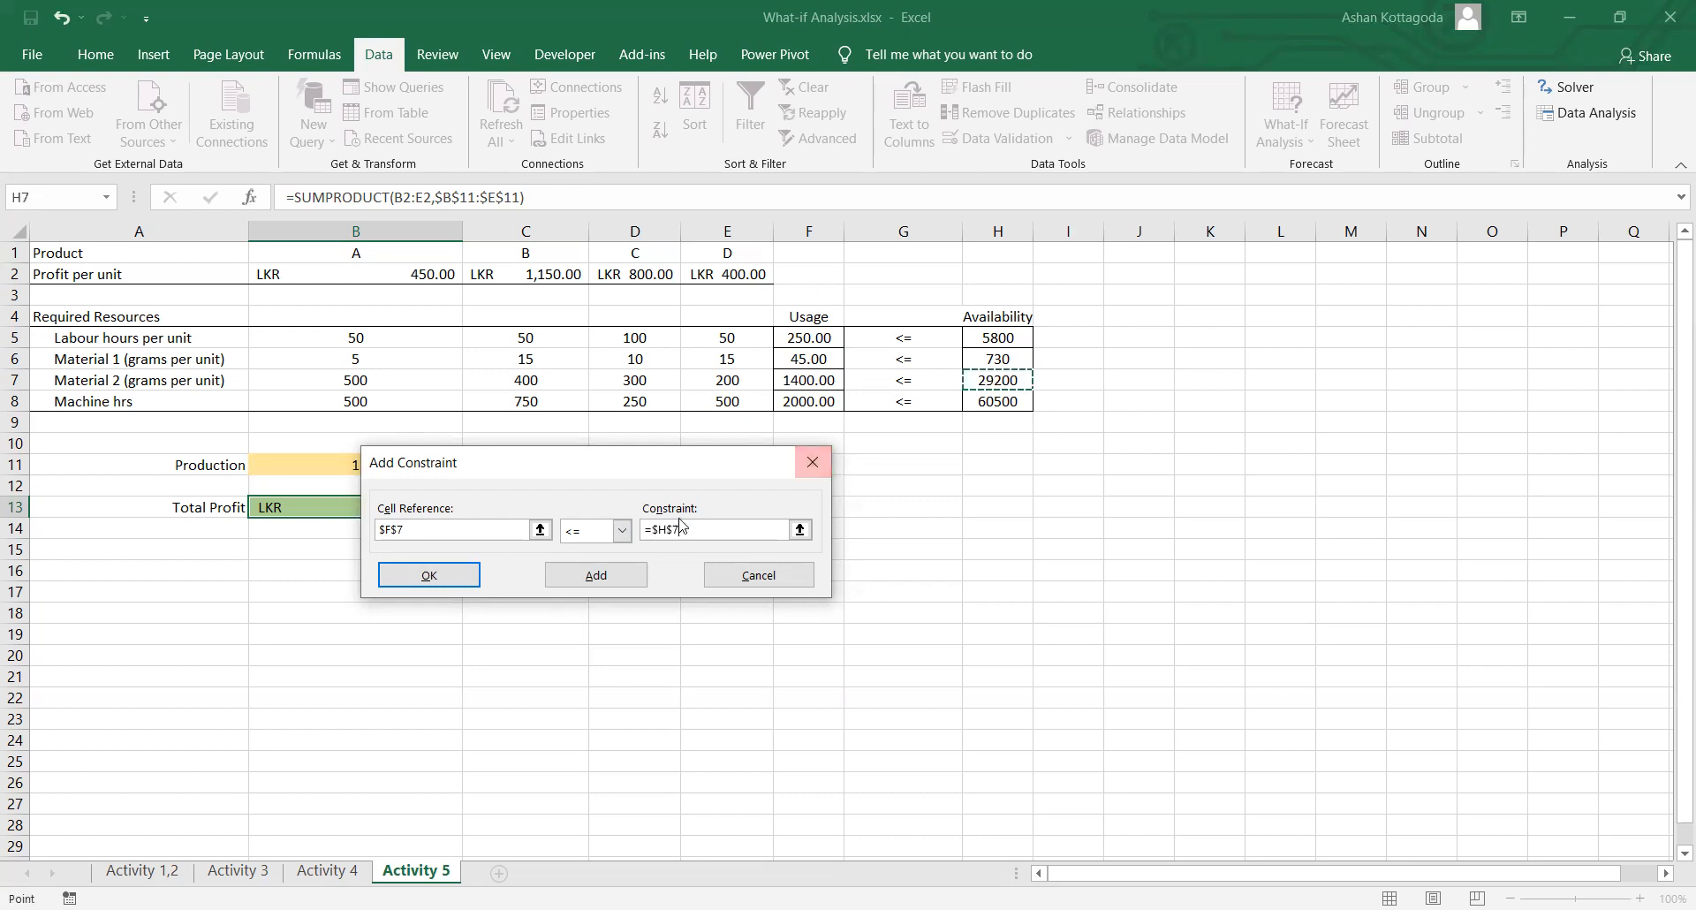
pyautogui.click(618, 575)
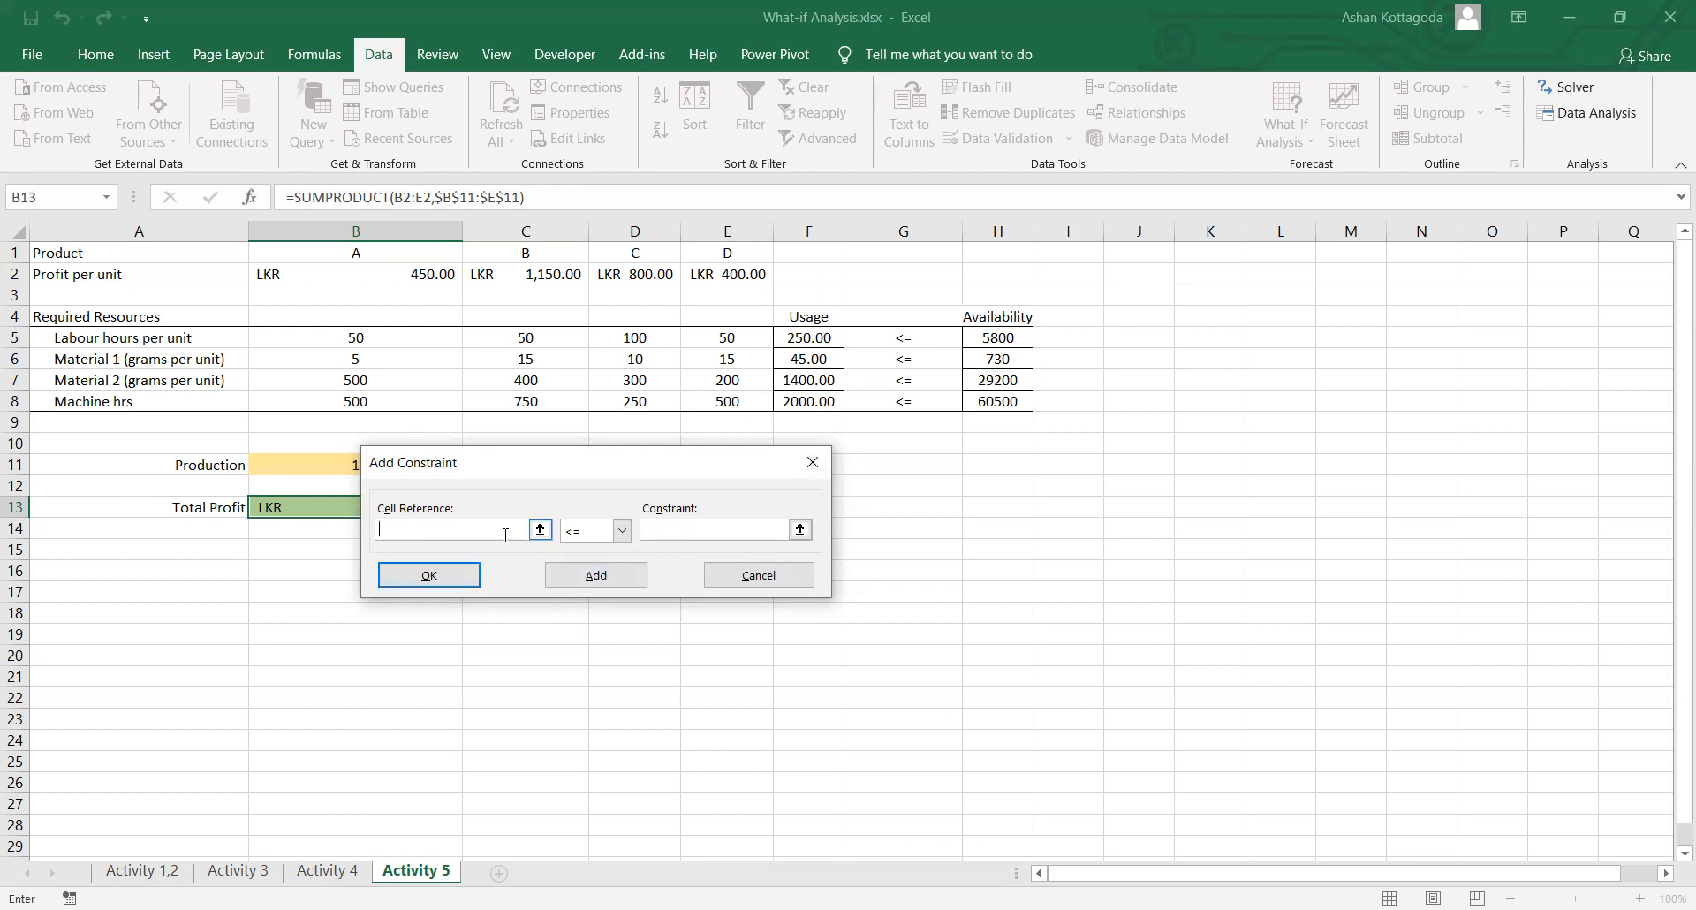
# Step: Add the machine hours constraint $F$8 <= $H$8 and return to the Solver parameters
pyautogui.click(806, 404)
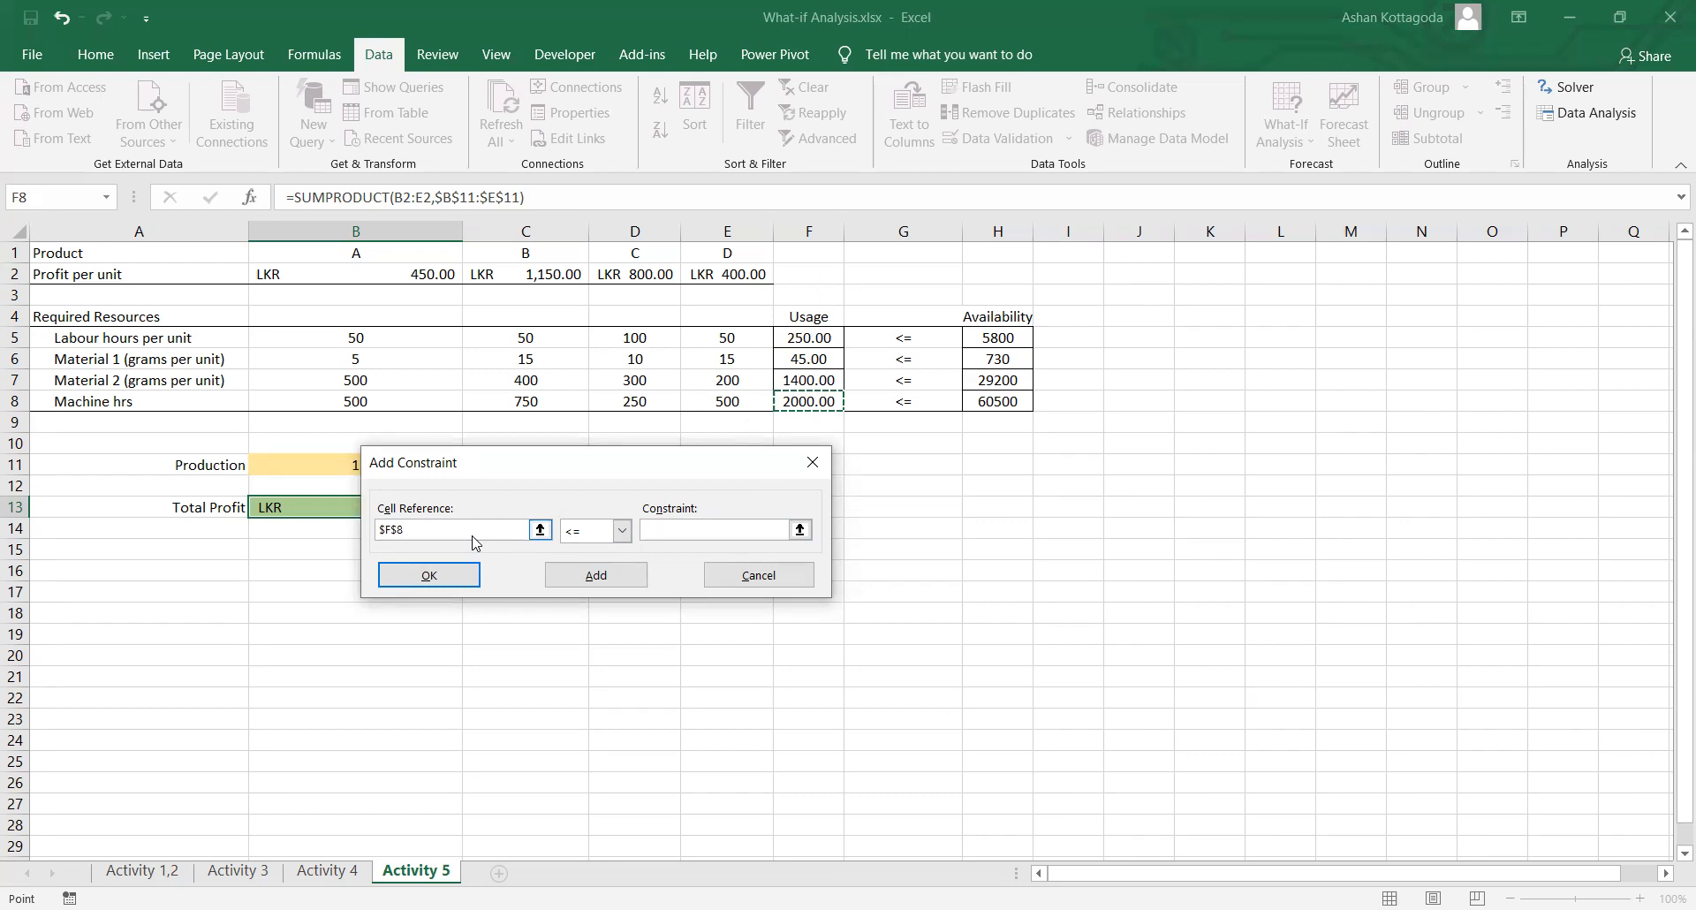
pyautogui.click(578, 533)
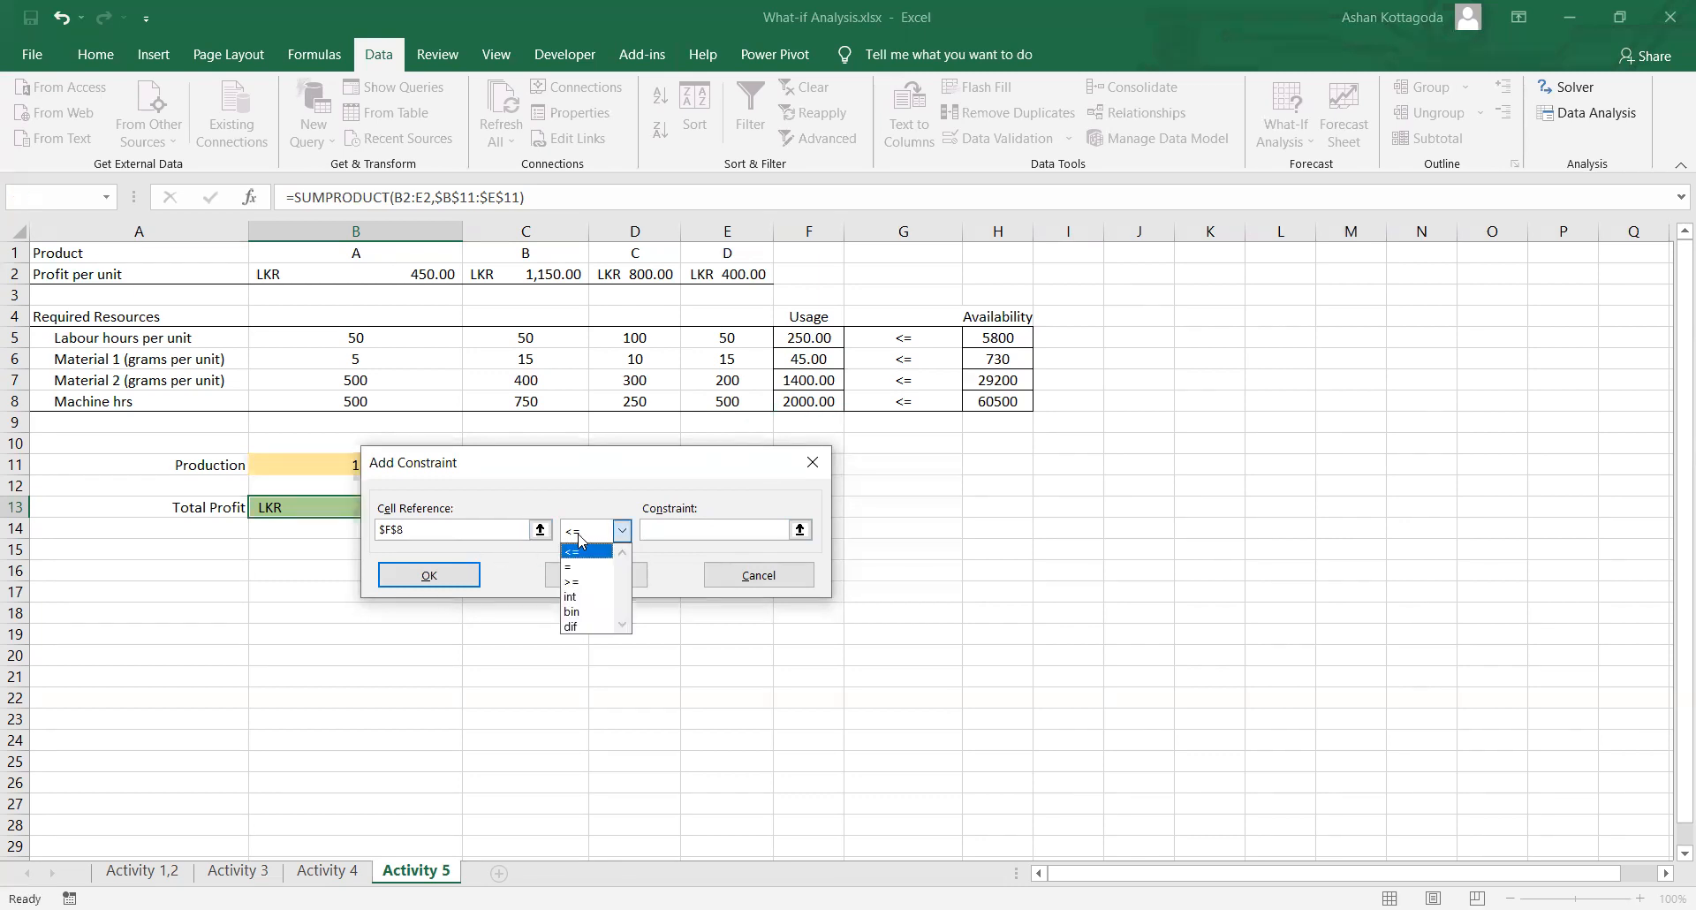
pyautogui.click(579, 535)
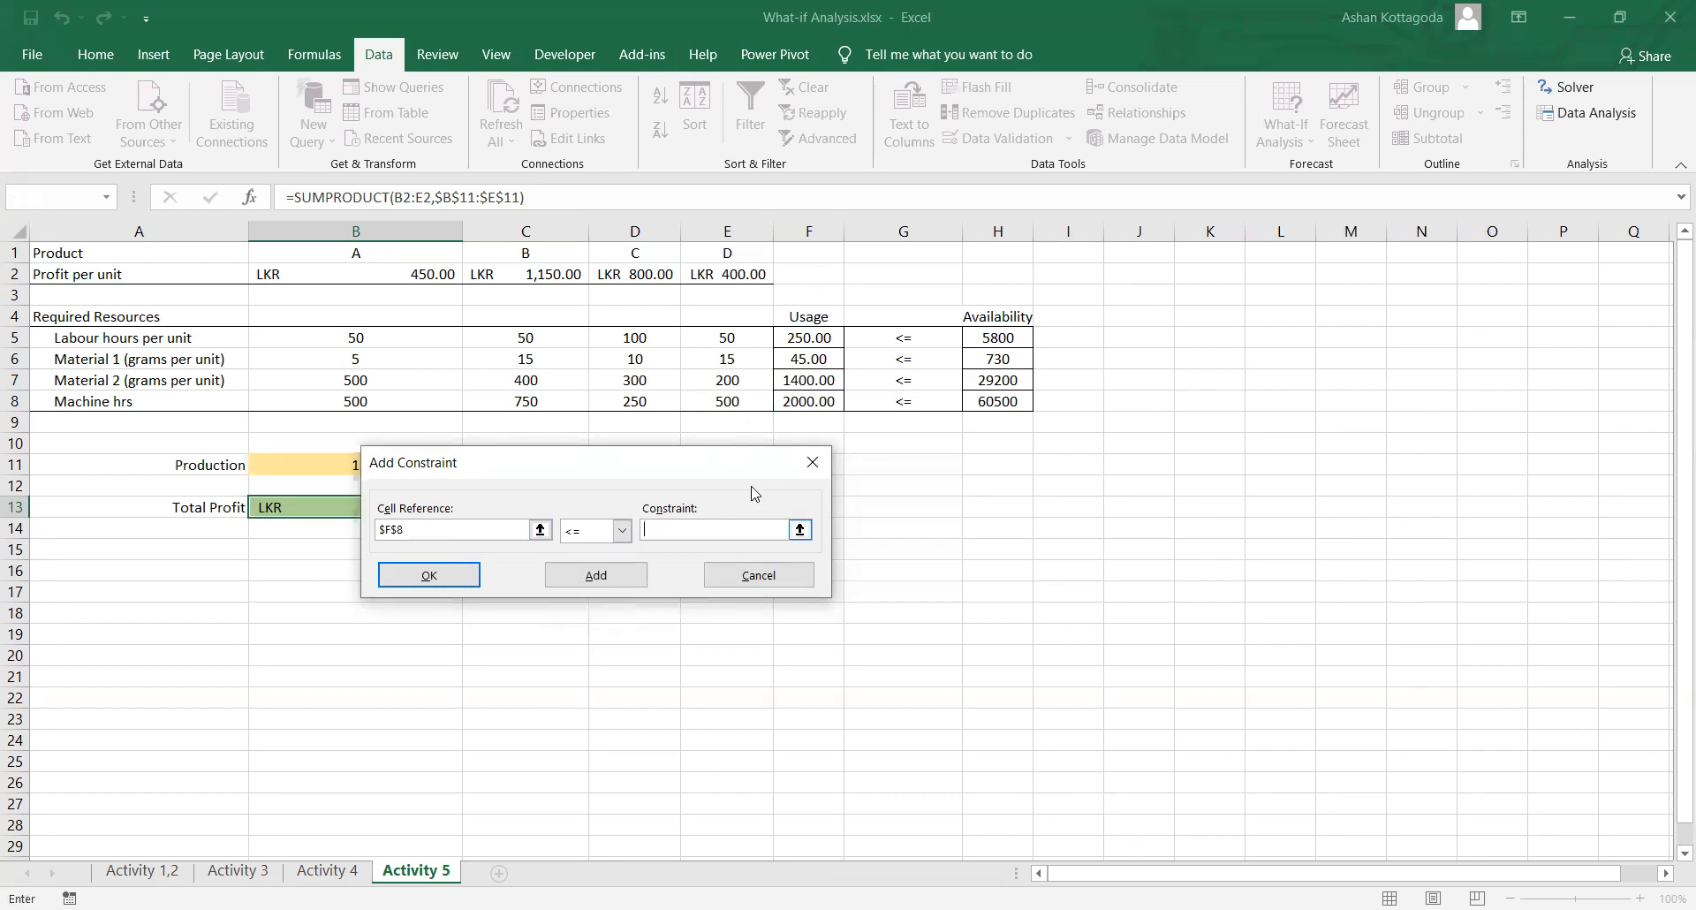
pyautogui.click(983, 401)
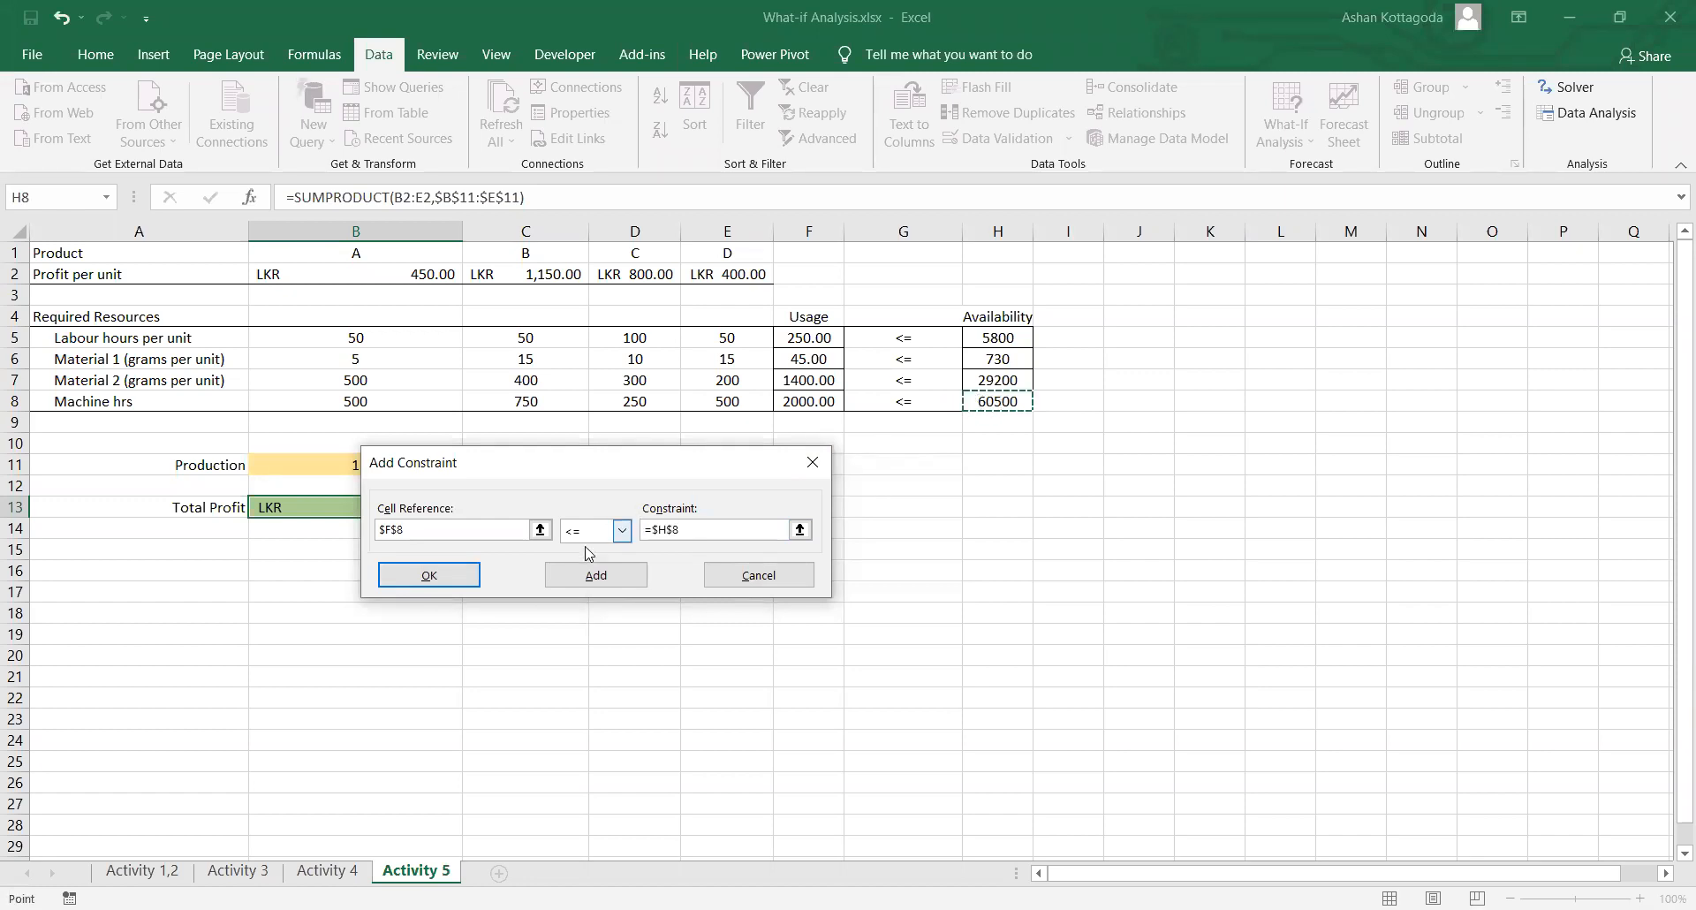
pyautogui.click(448, 577)
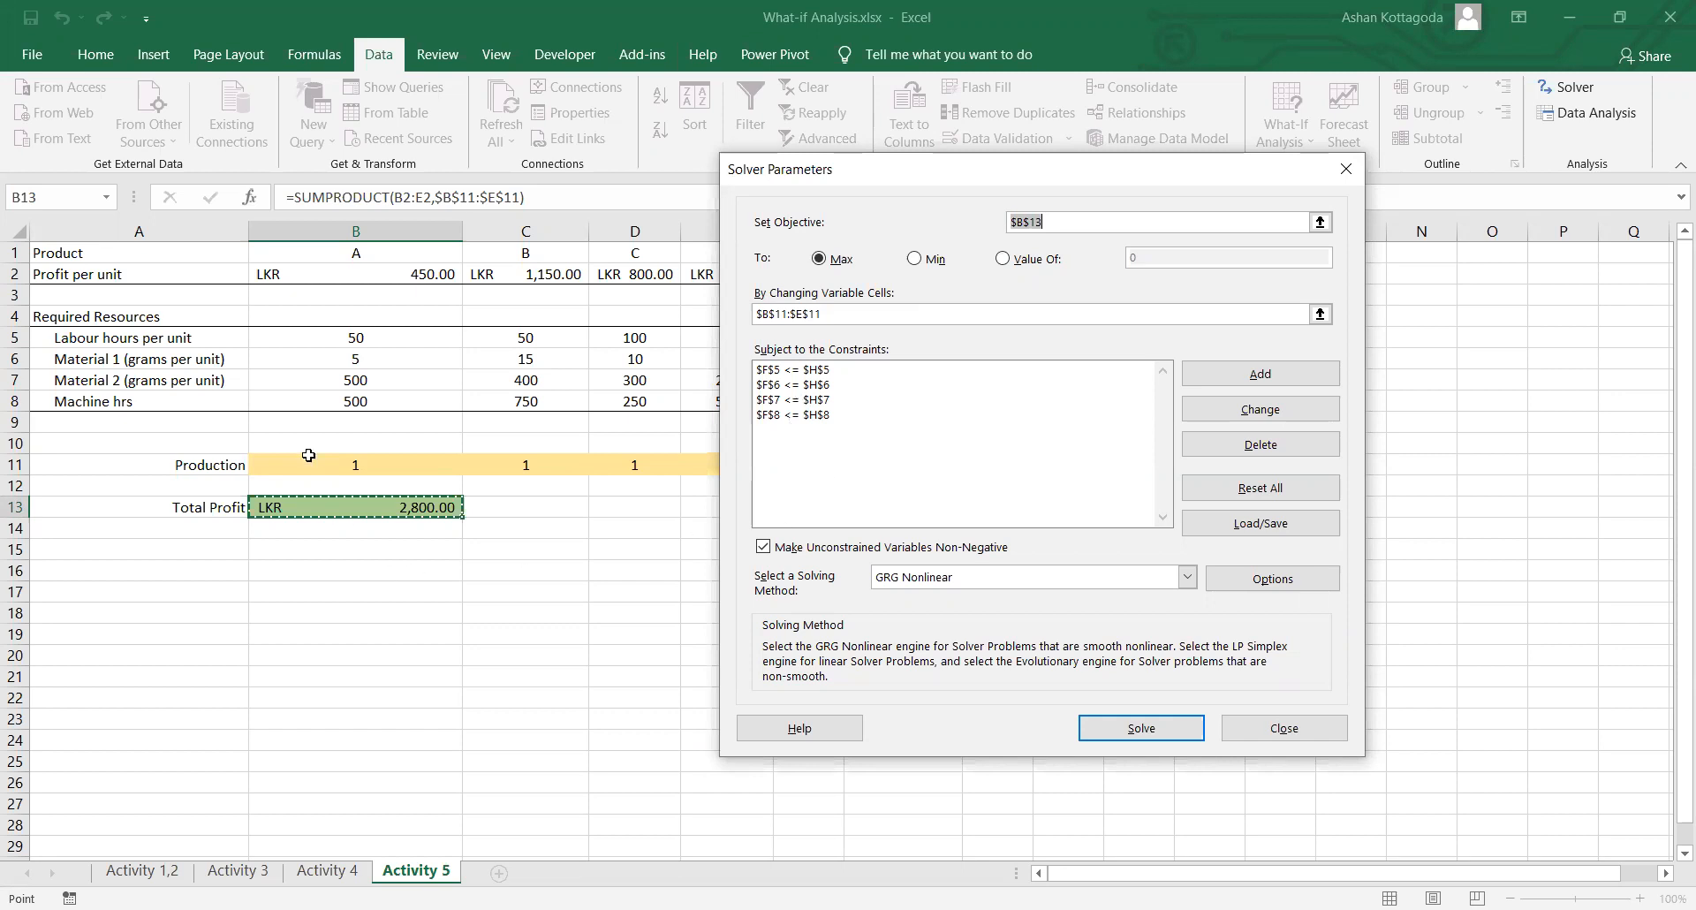
pyautogui.click(1252, 374)
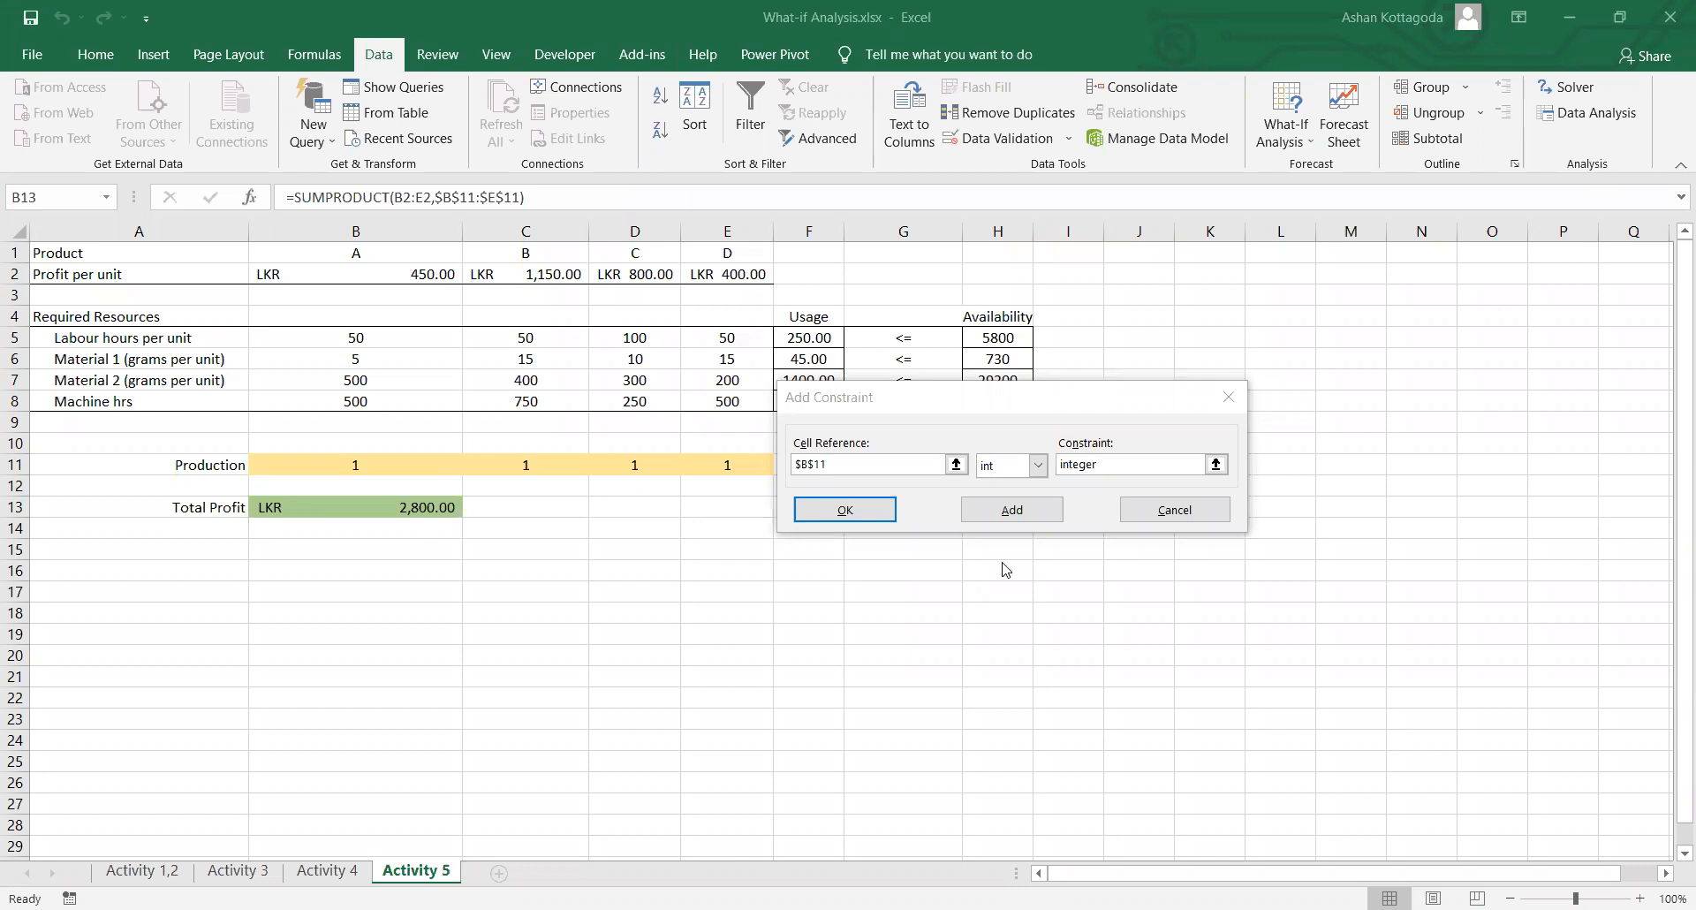
pyautogui.click(1159, 510)
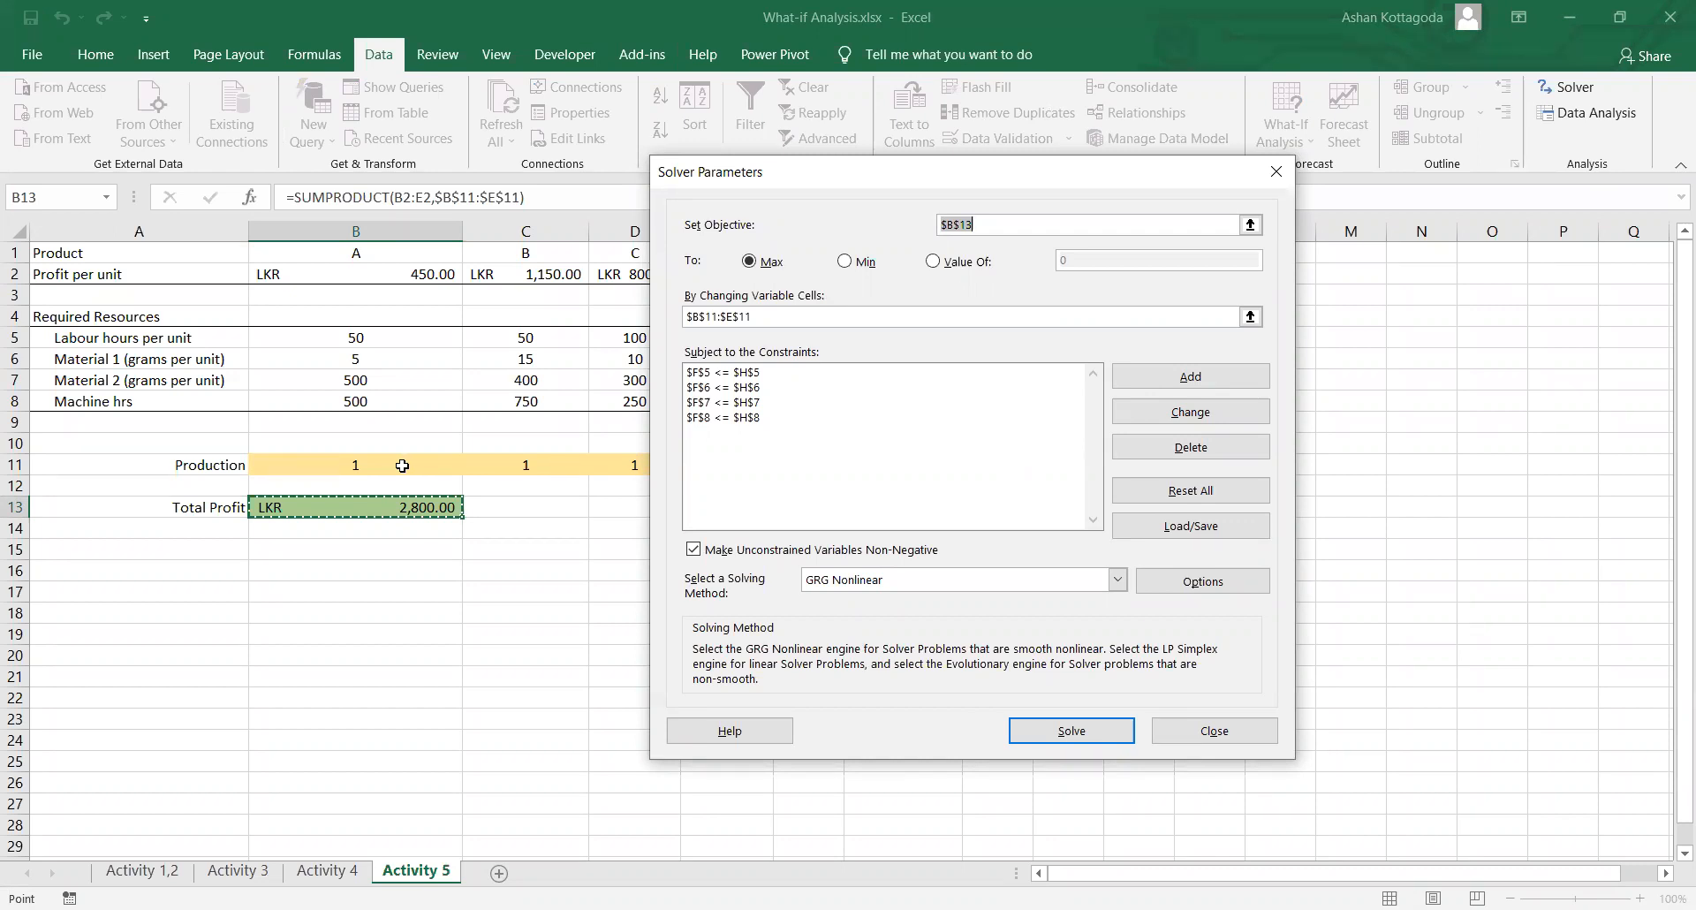
pyautogui.click(1141, 380)
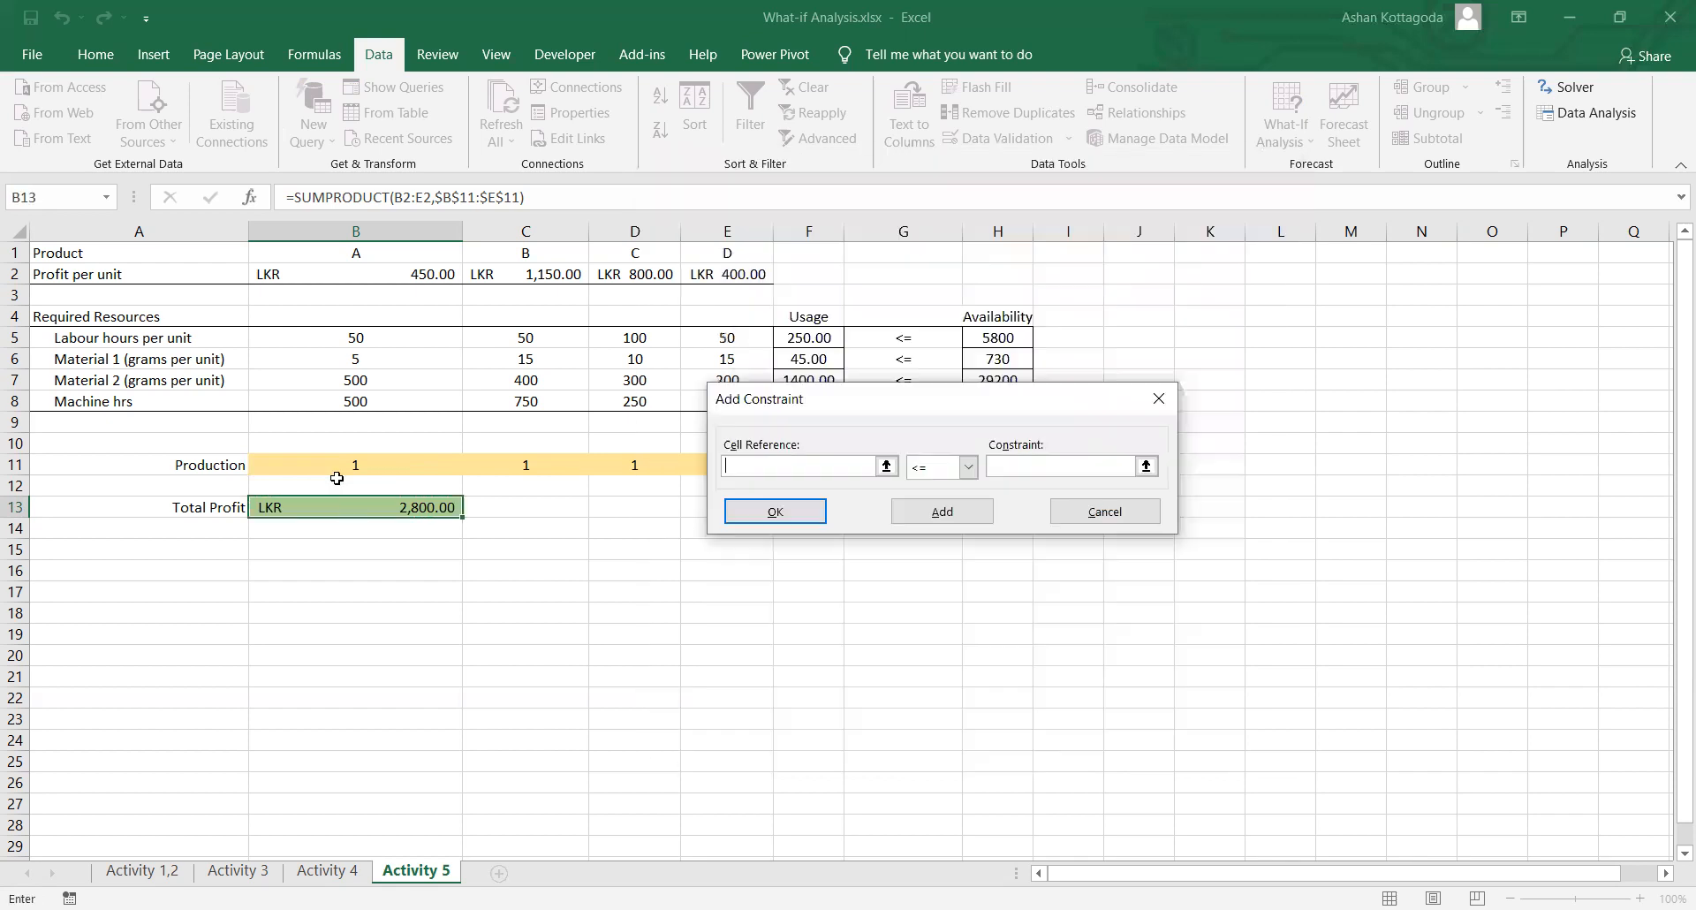
pyautogui.click(346, 461)
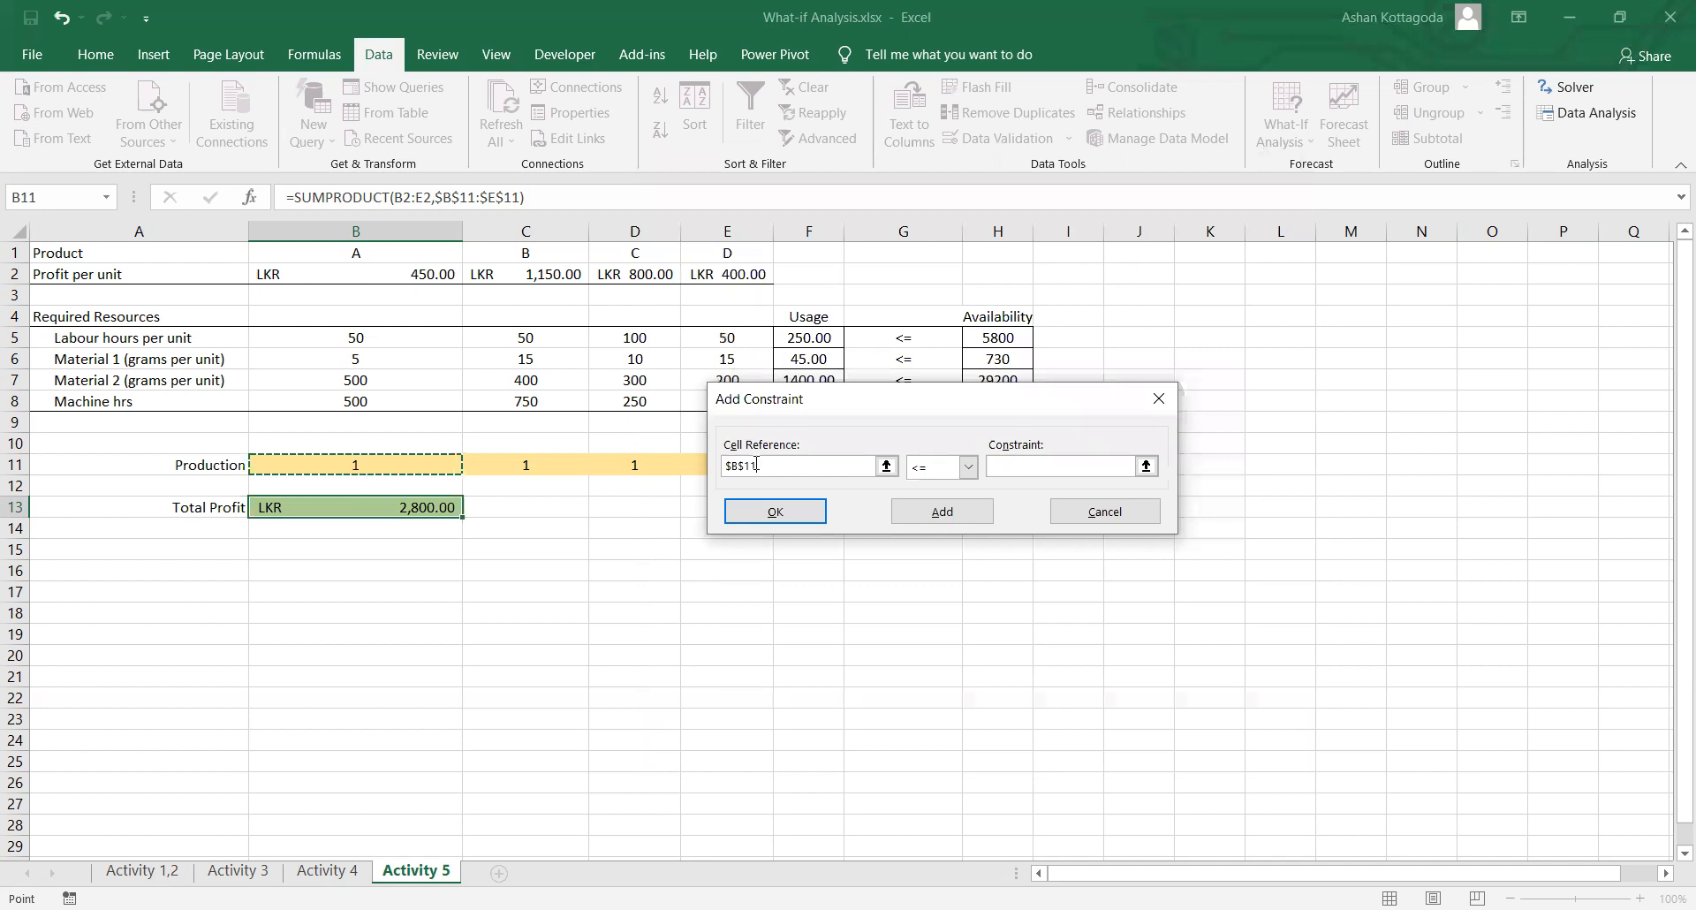
pyautogui.click(922, 474)
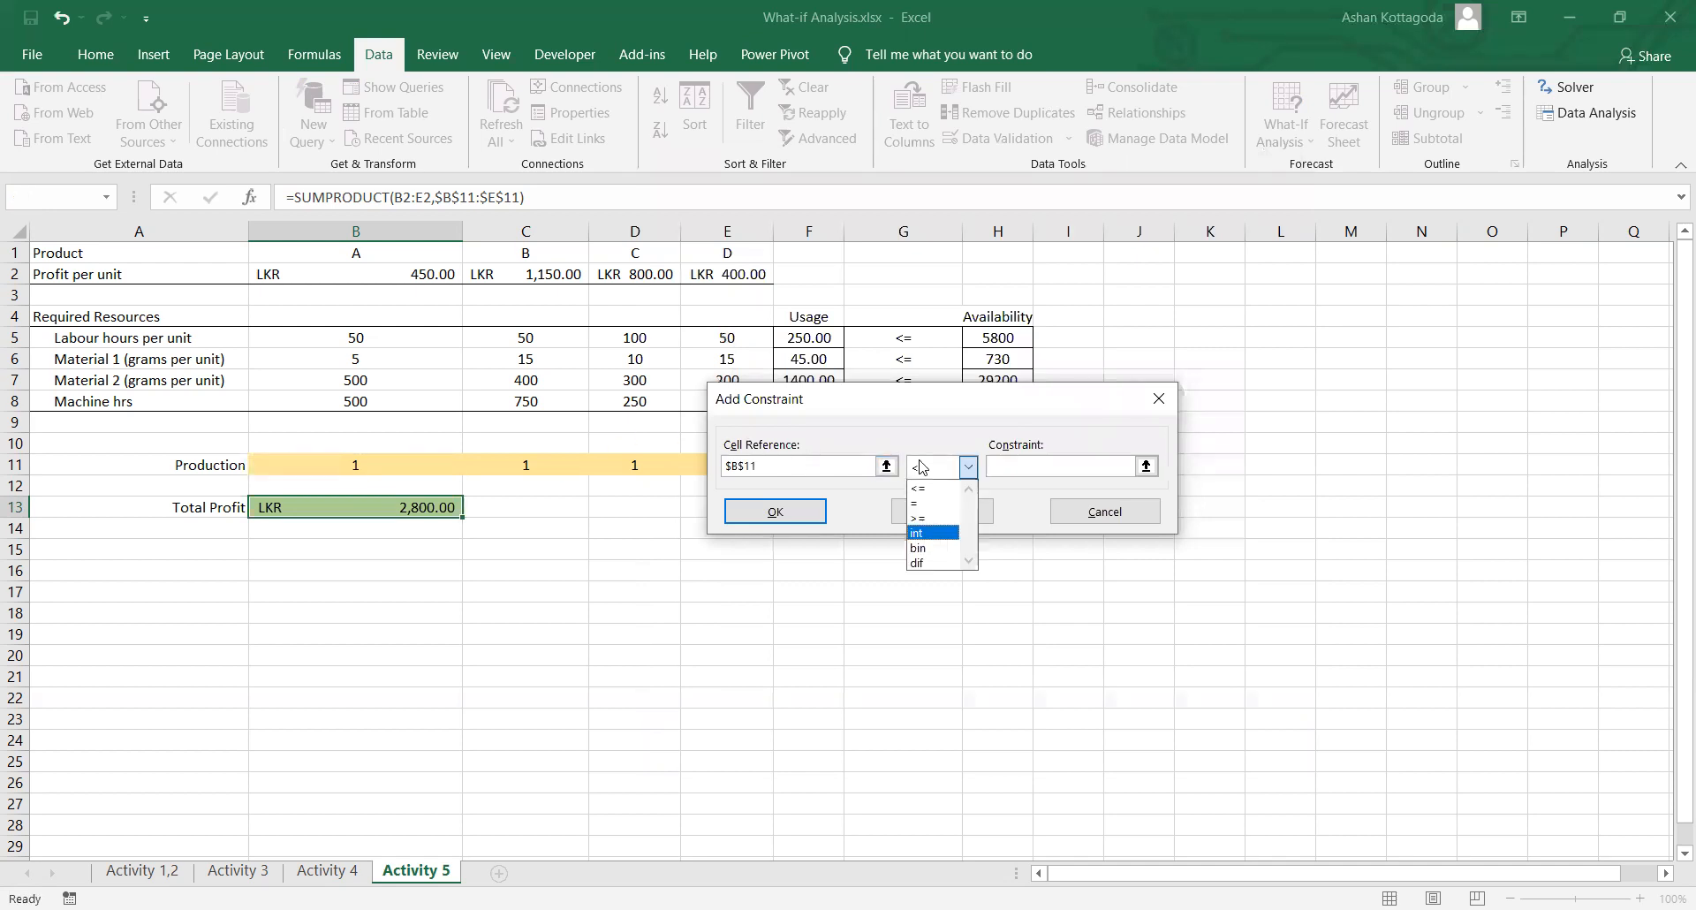
pyautogui.click(927, 532)
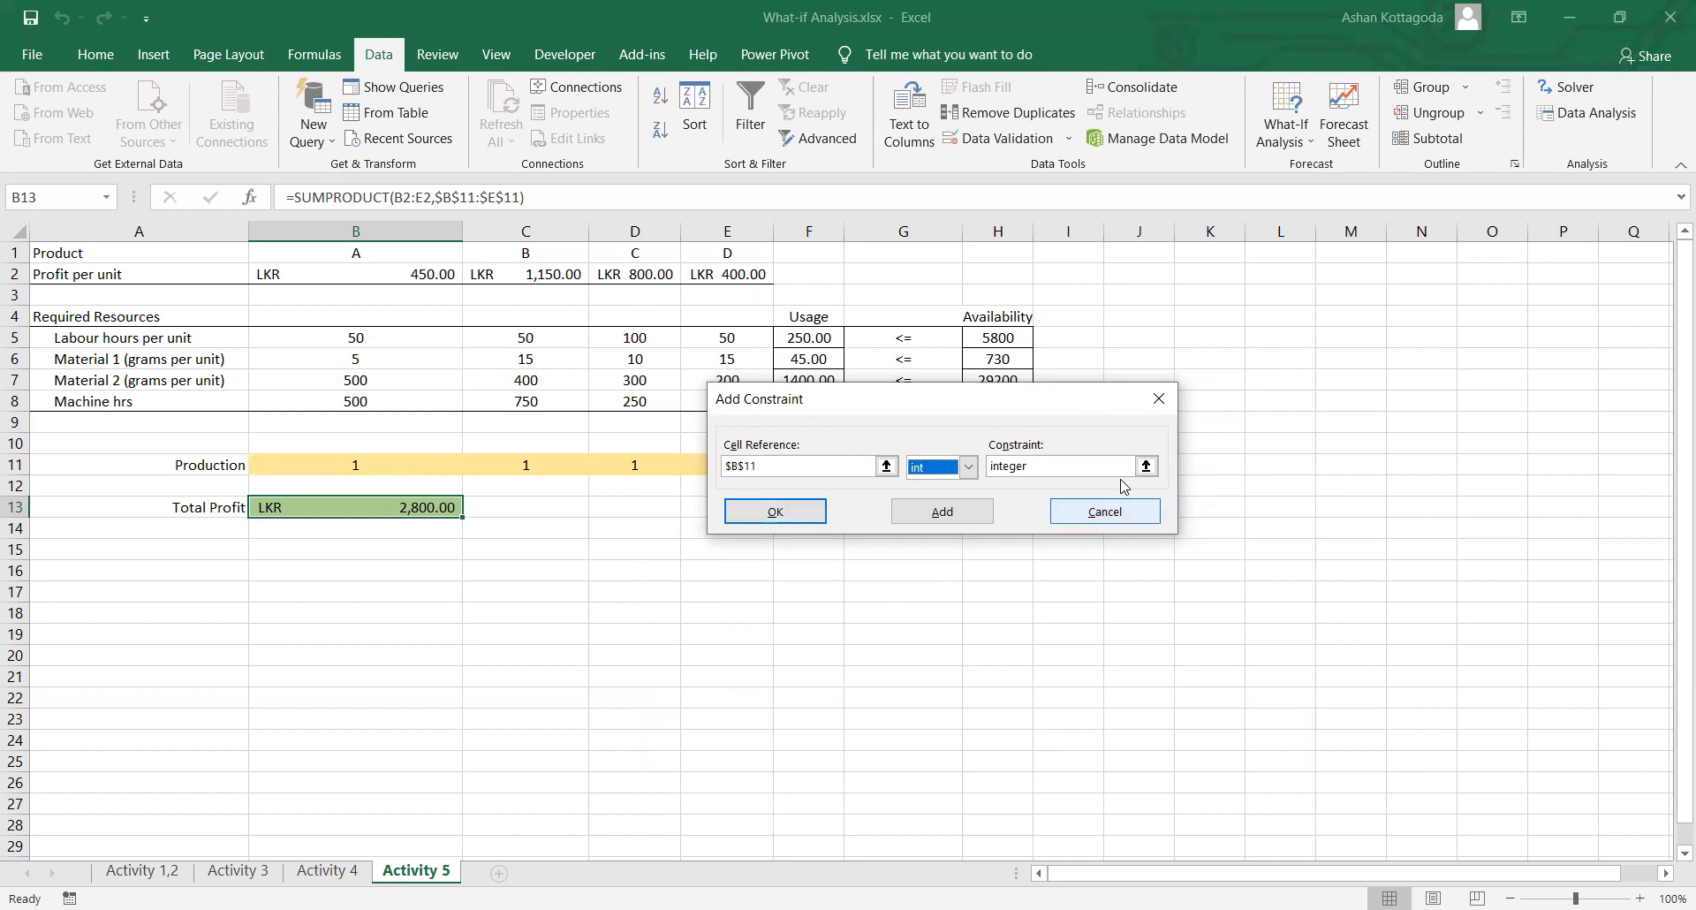
pyautogui.click(1136, 517)
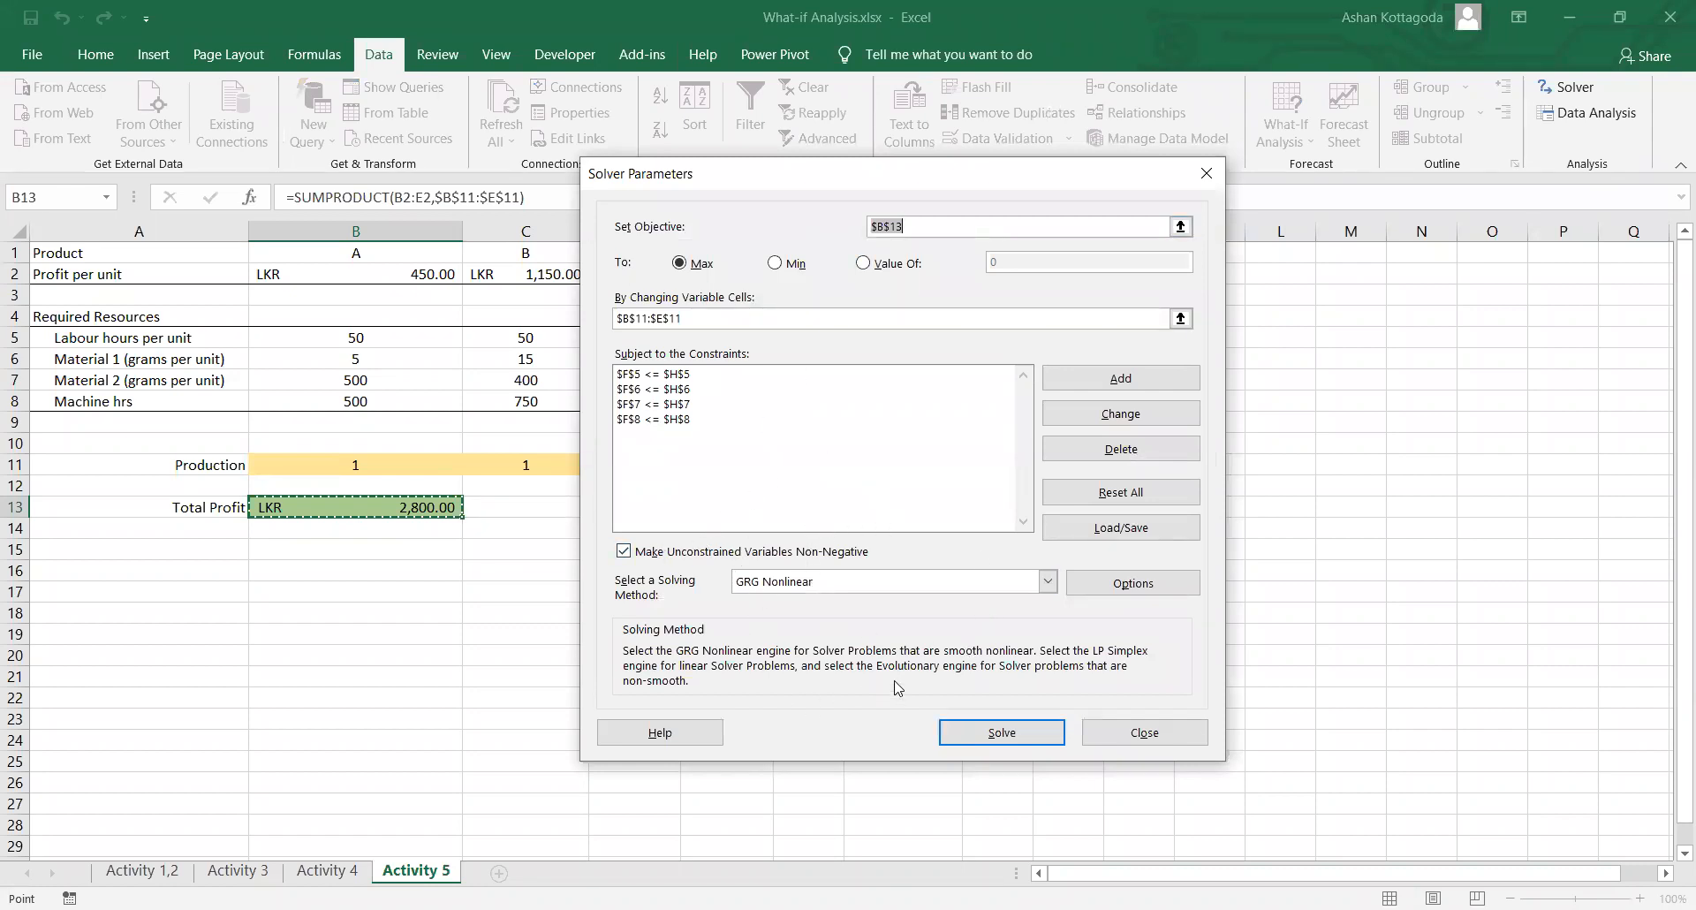
# Step: Set the solving method to Simplex LP and run Solver
pyautogui.click(1040, 580)
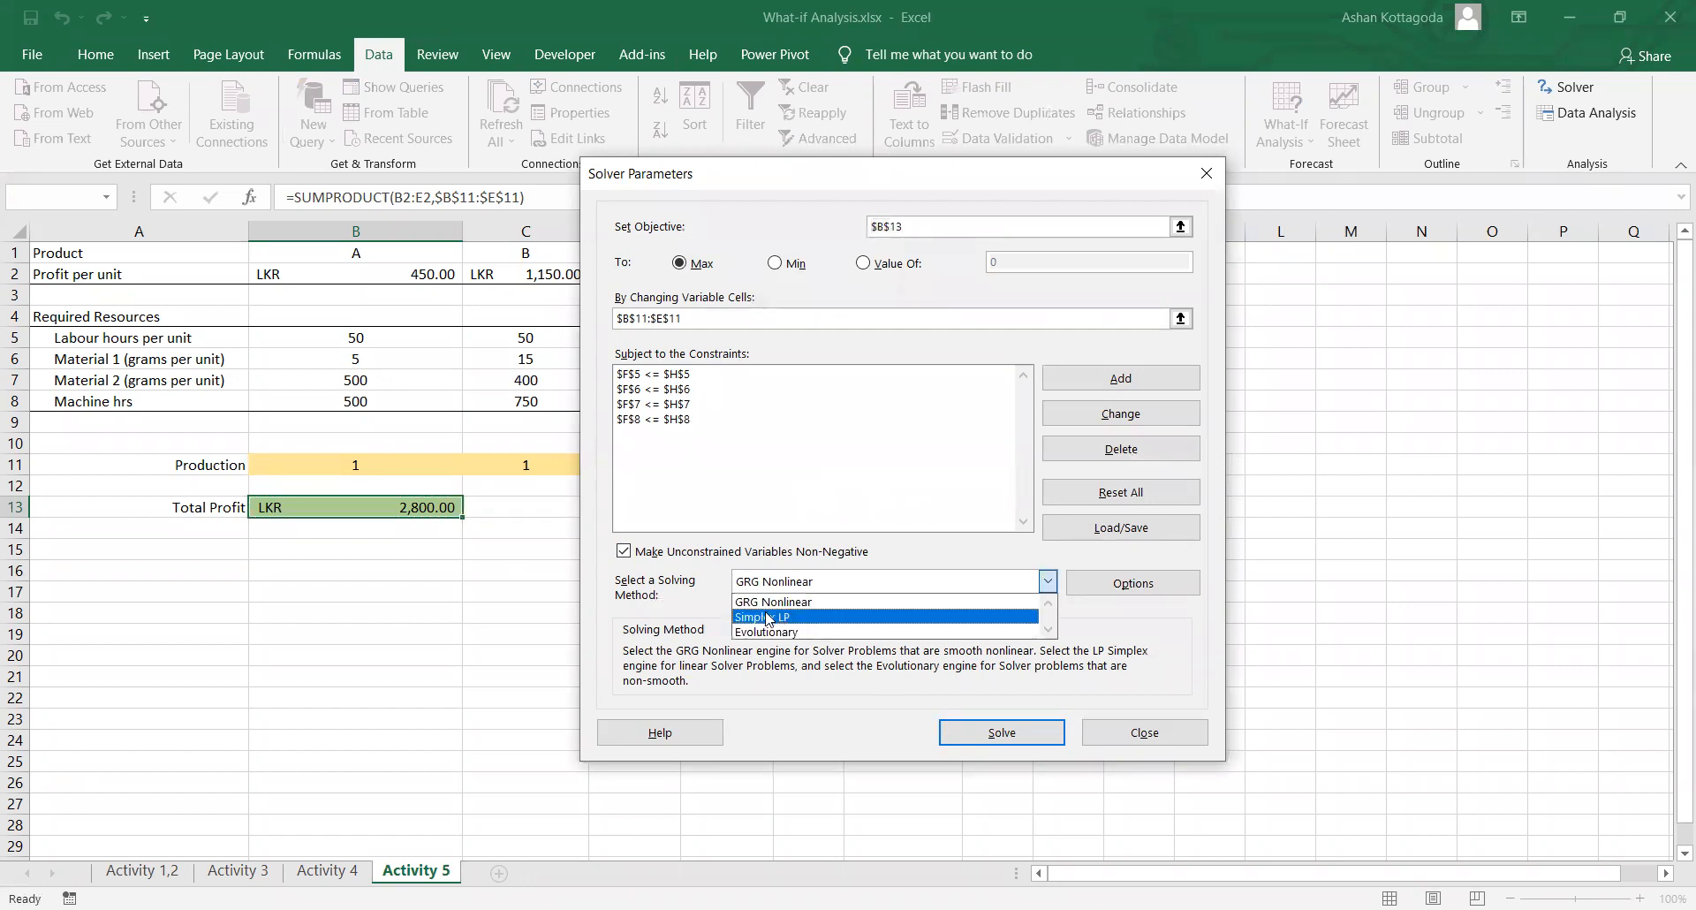
pyautogui.click(767, 619)
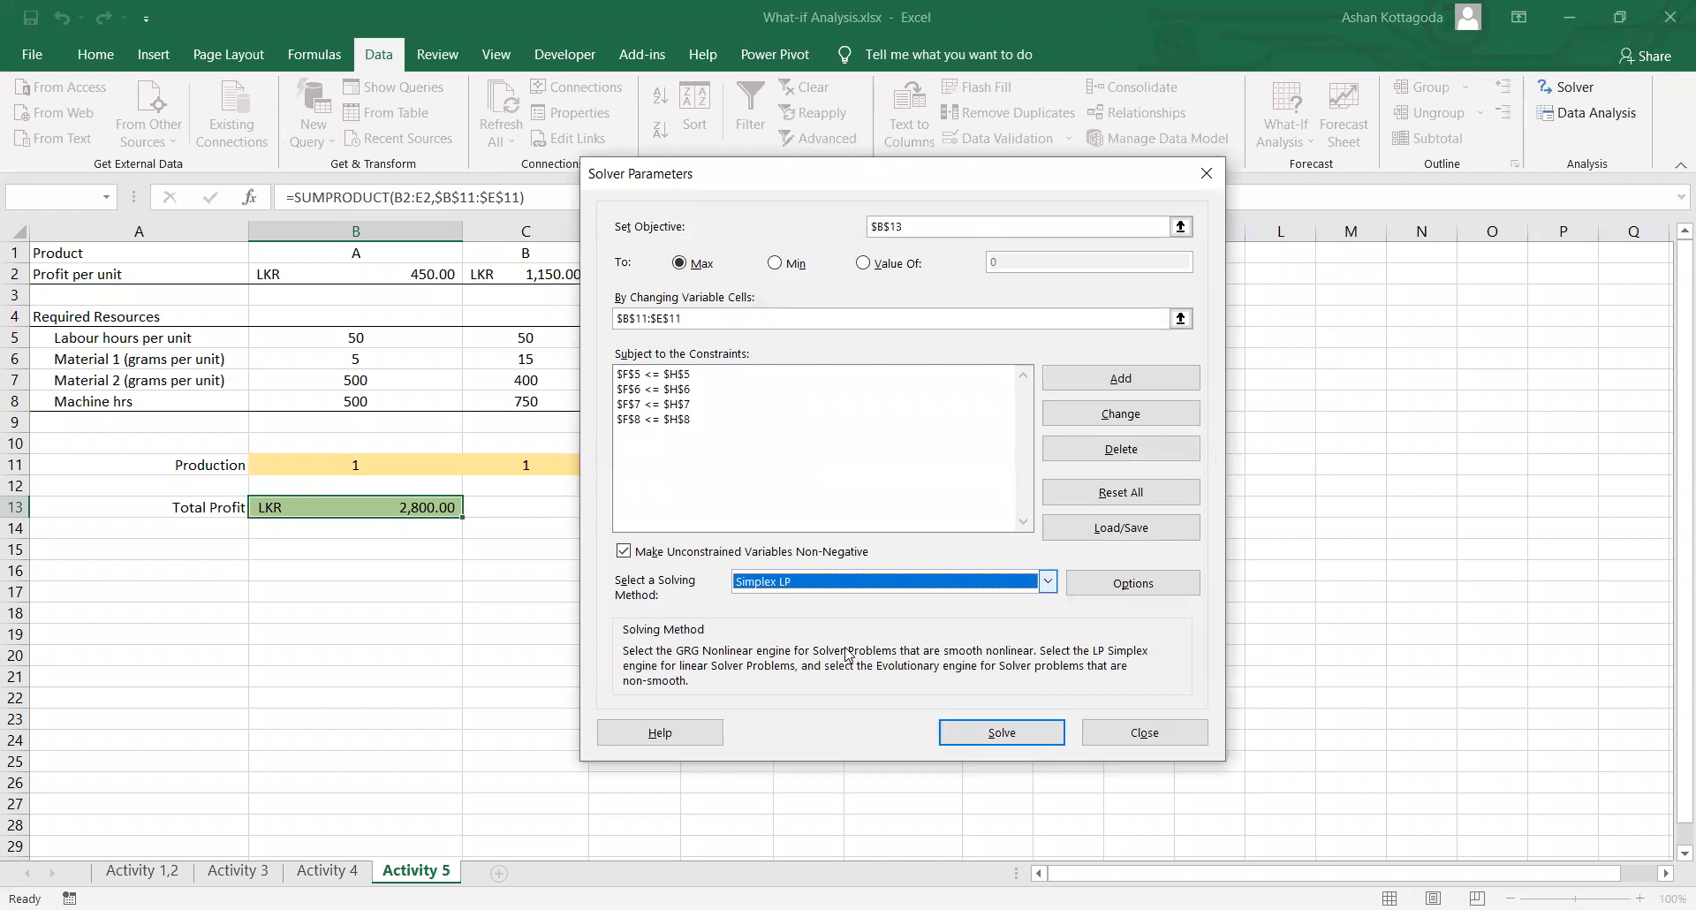
pyautogui.click(966, 733)
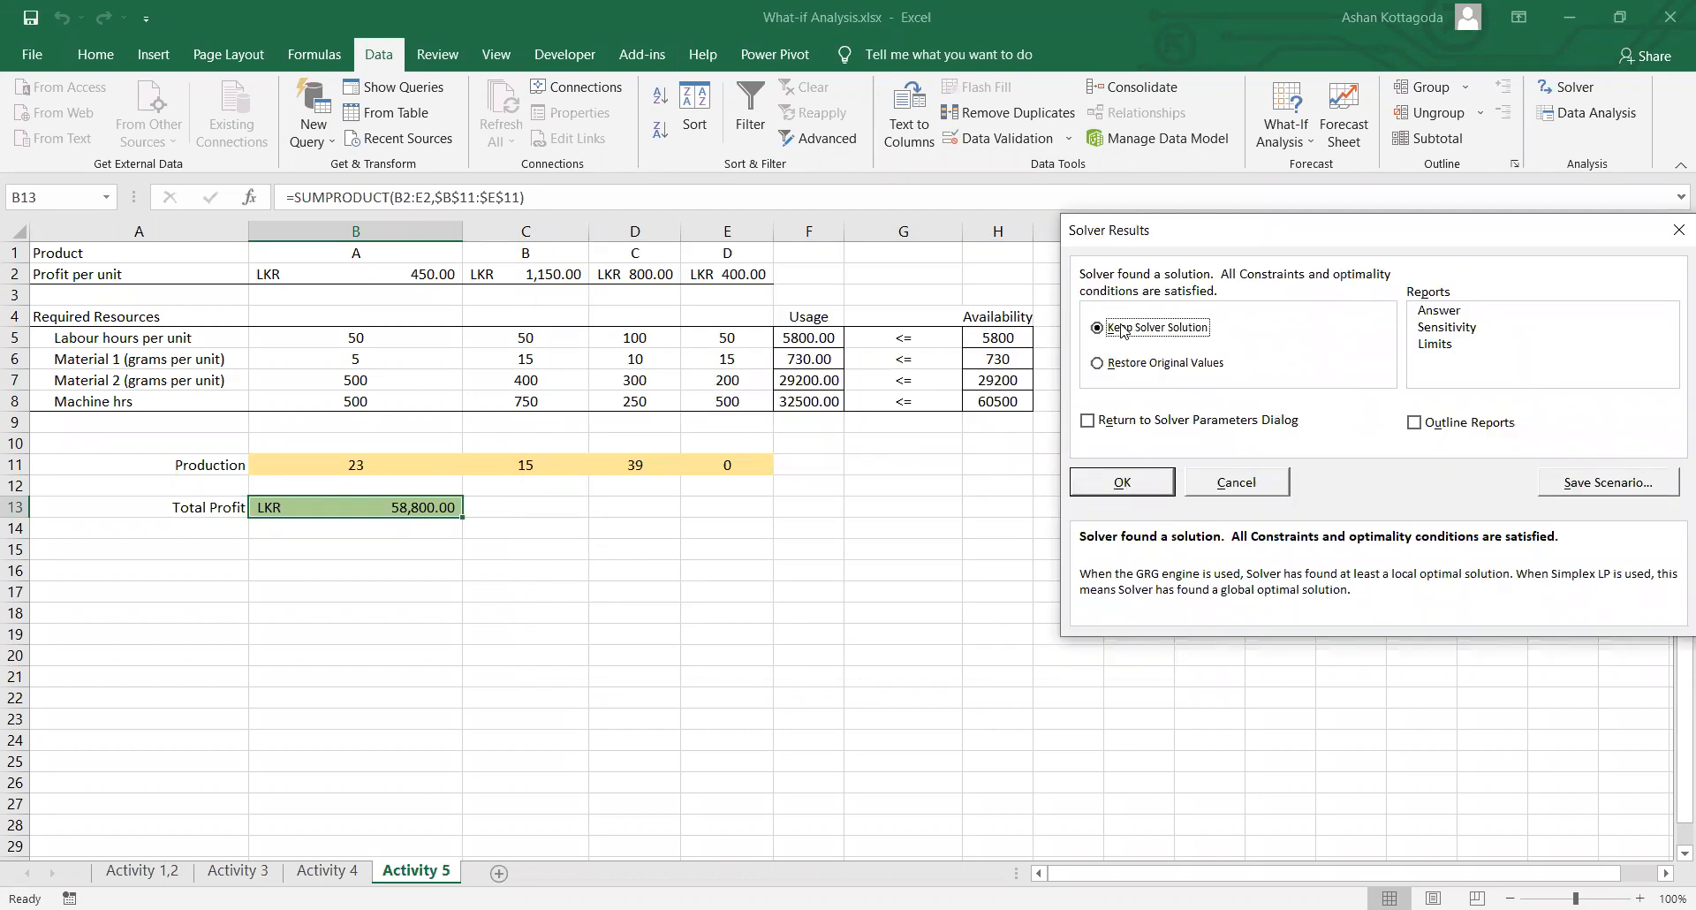
# Step: Keep the Solver solution in the worksheet and select the total profit cell B13
pyautogui.click(1136, 364)
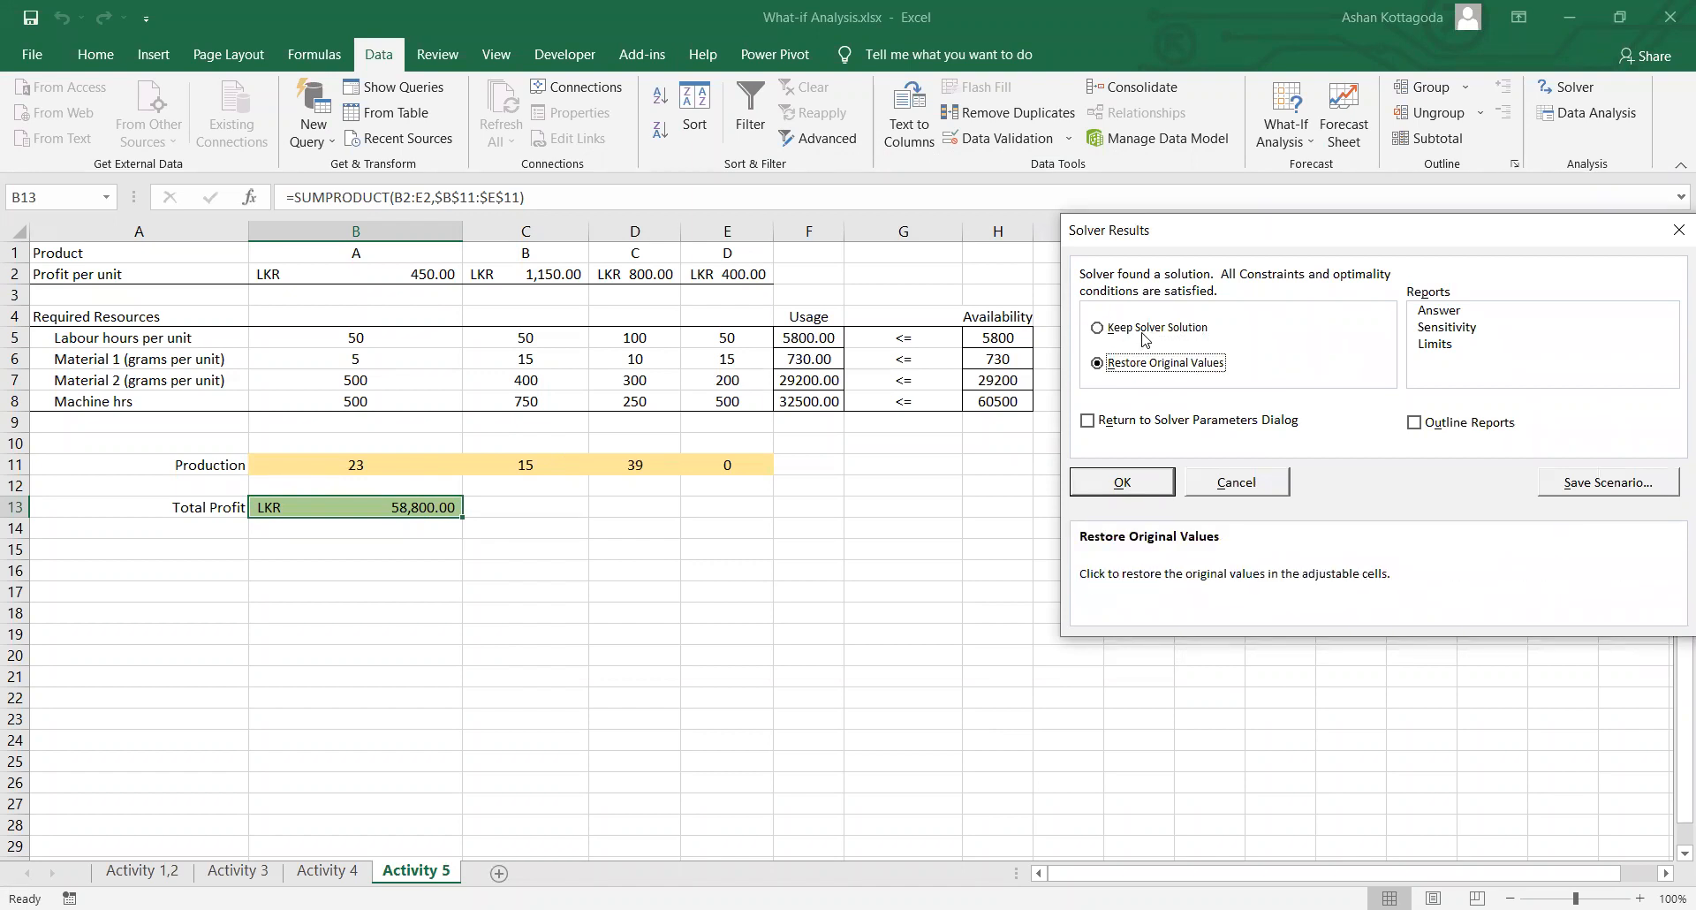
pyautogui.click(1141, 330)
pyautogui.click(1137, 489)
pyautogui.click(203, 716)
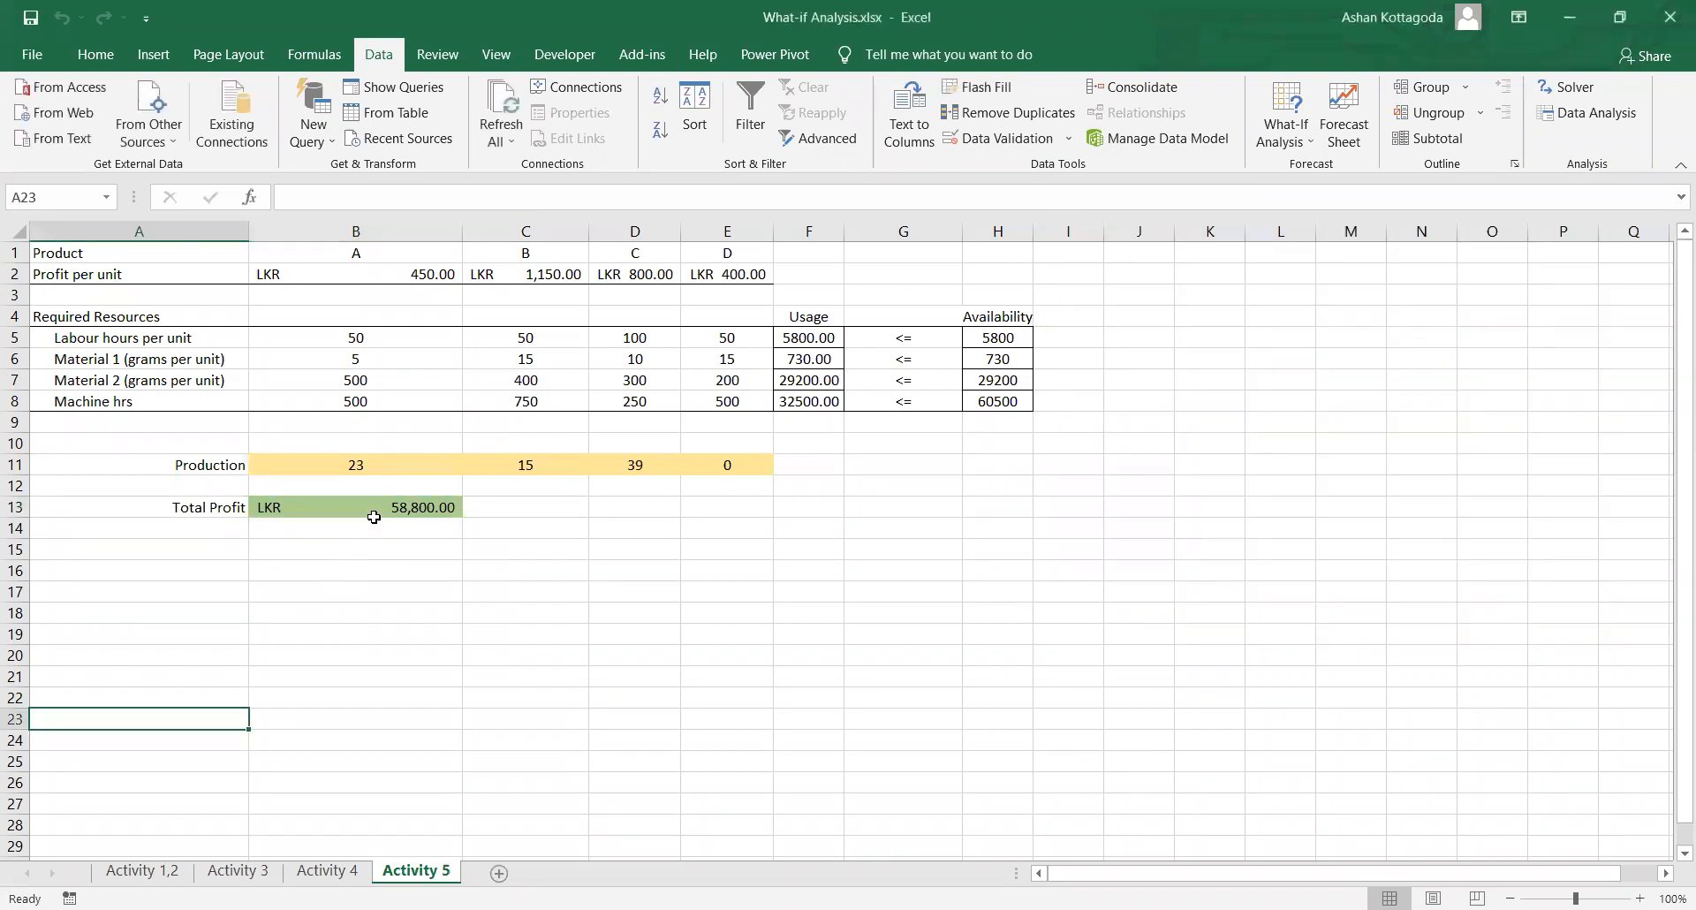
pyautogui.click(374, 511)
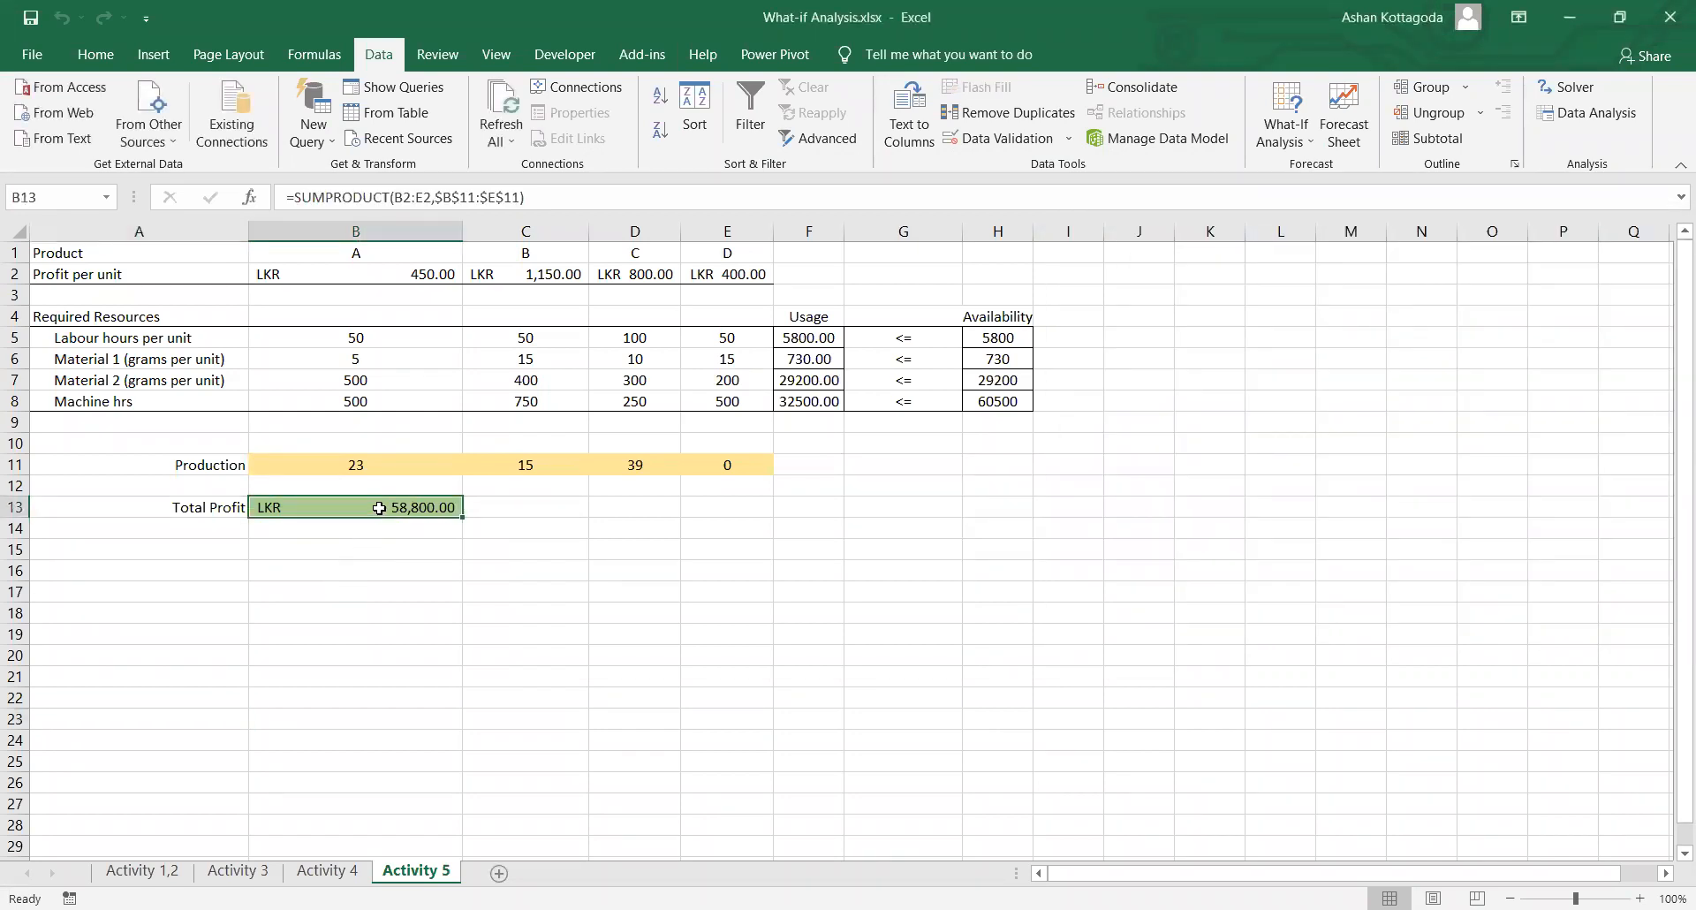
# Step: Review the solved production quantities and total profit, and compare each resource's usage with its availability
pyautogui.click(761, 459)
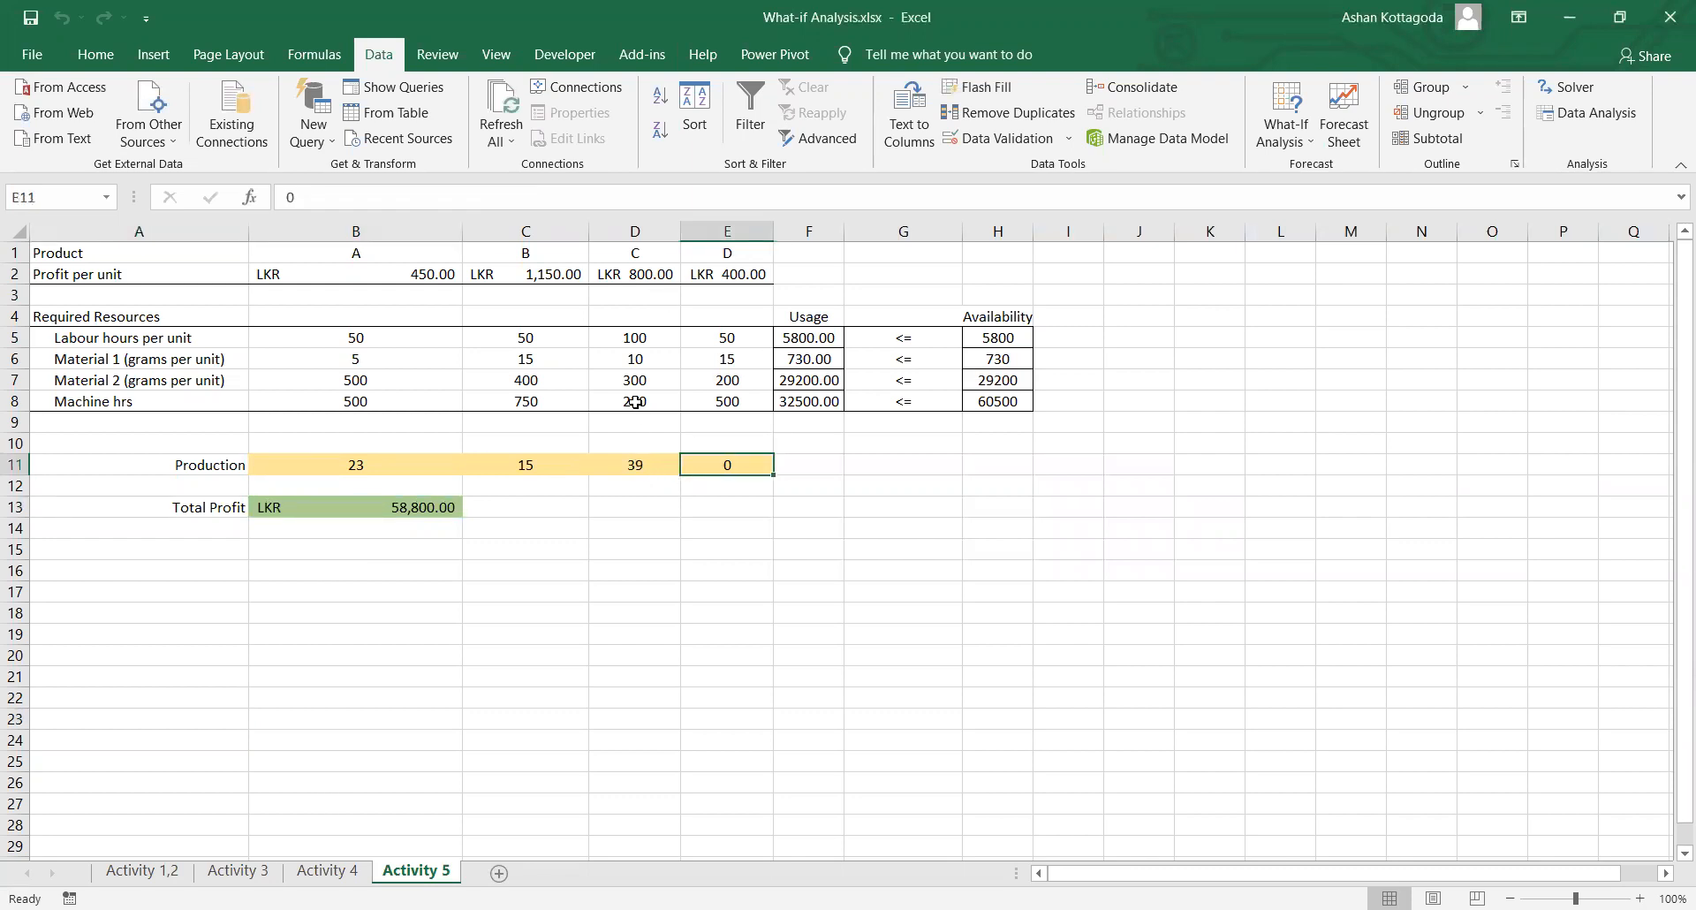
pyautogui.click(541, 464)
pyautogui.click(379, 469)
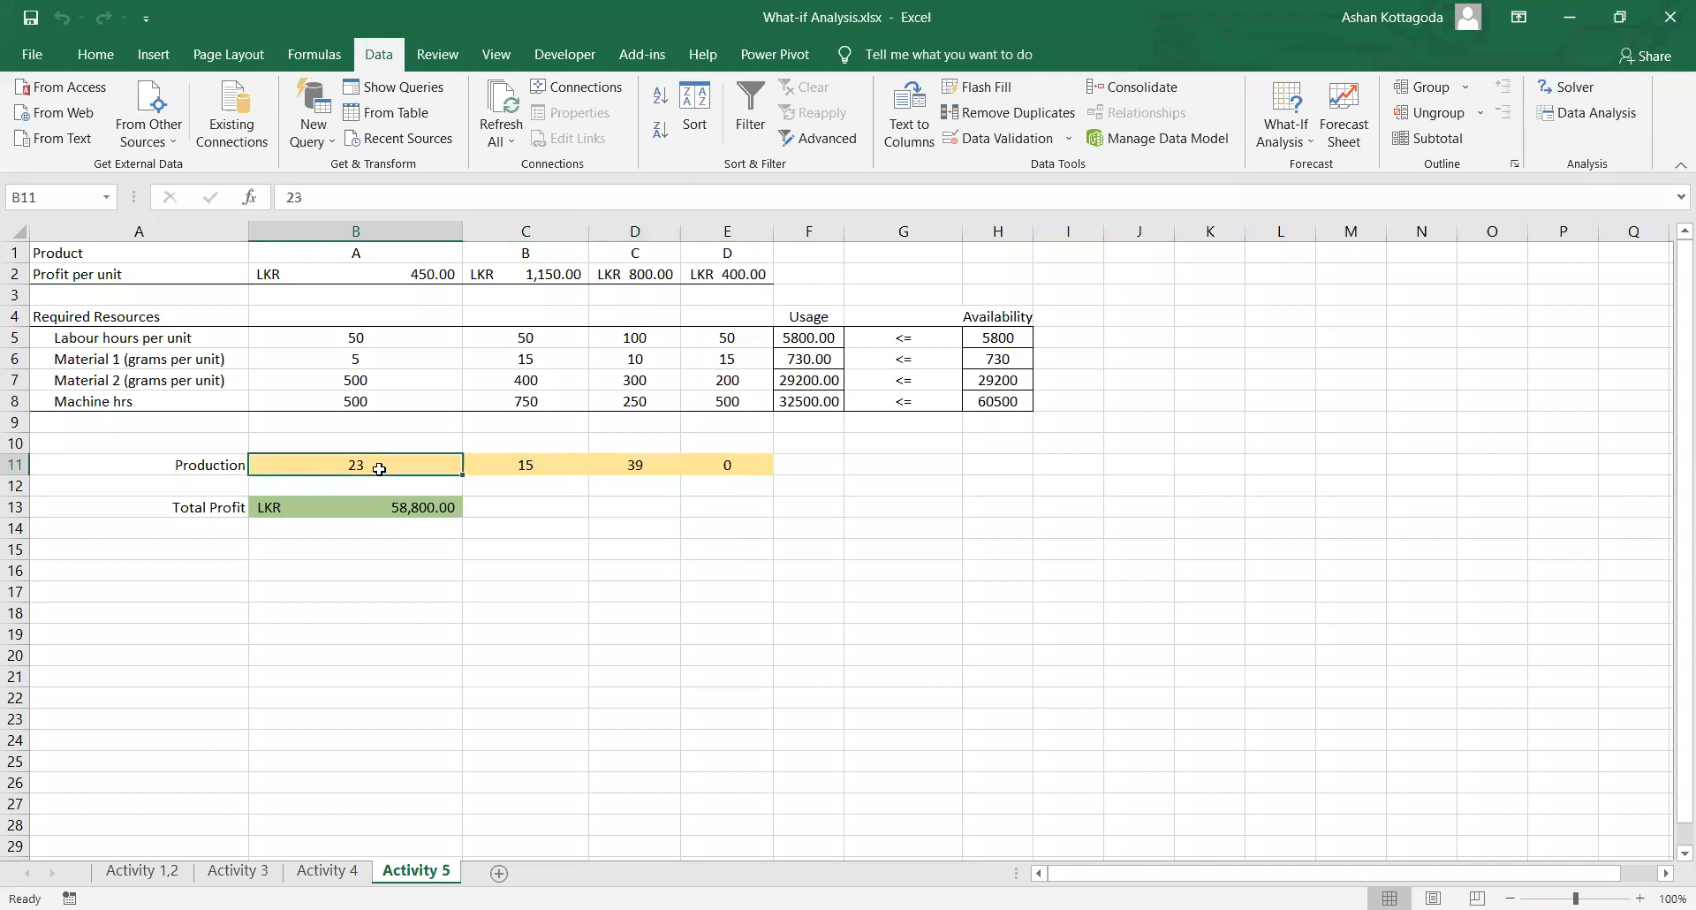
pyautogui.click(414, 511)
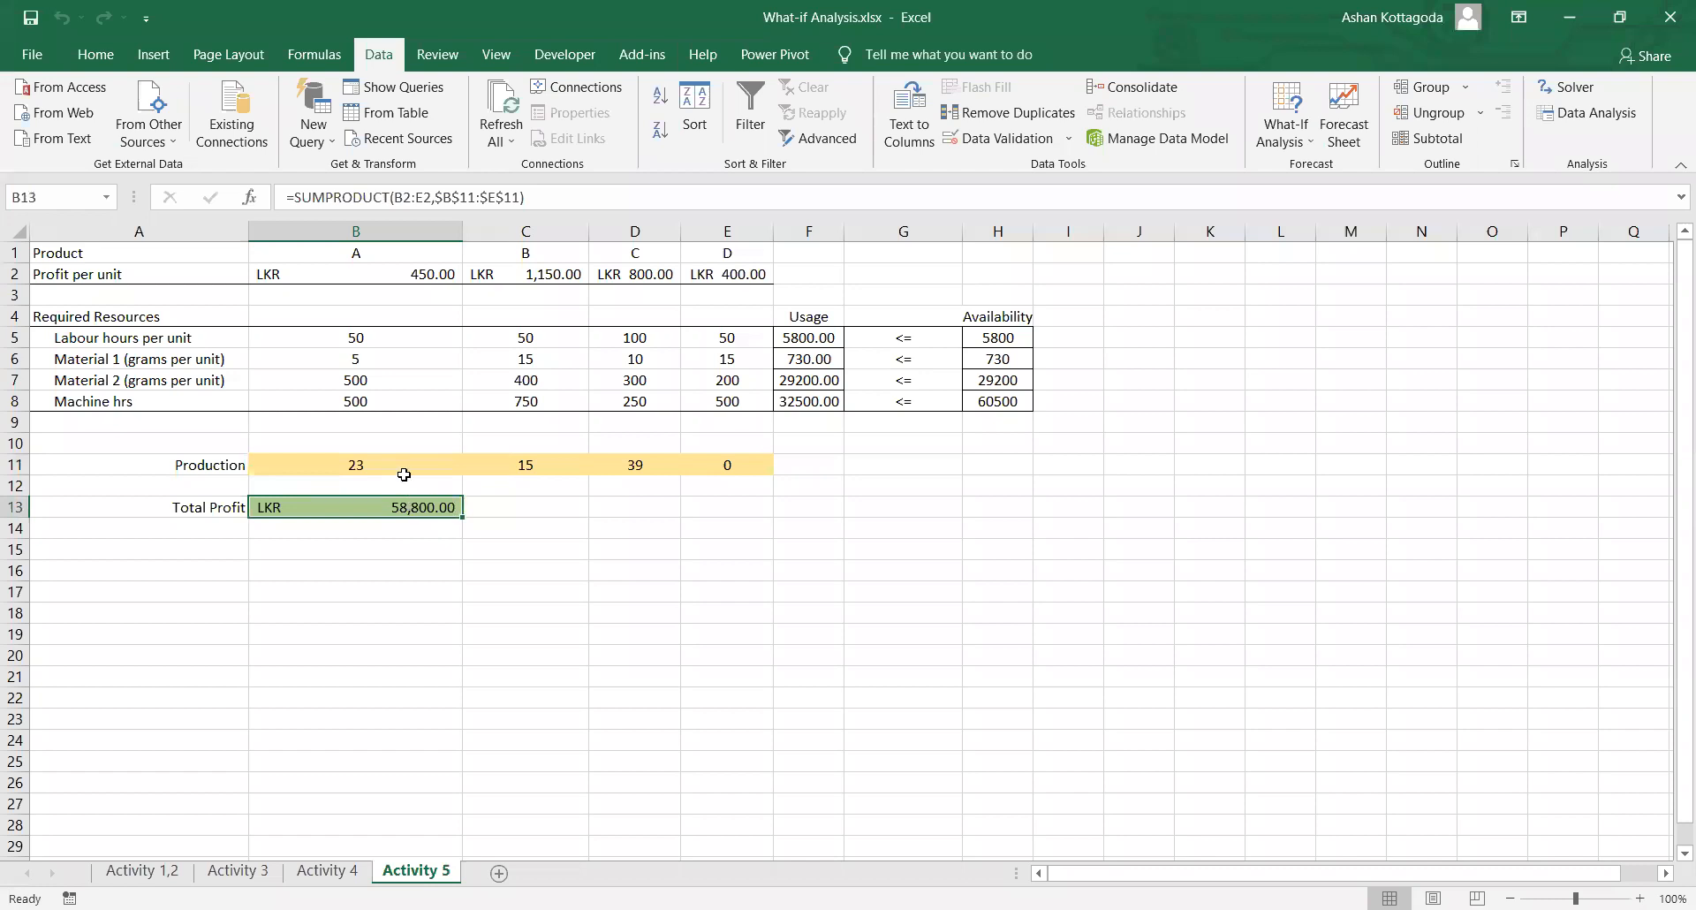
pyautogui.click(782, 528)
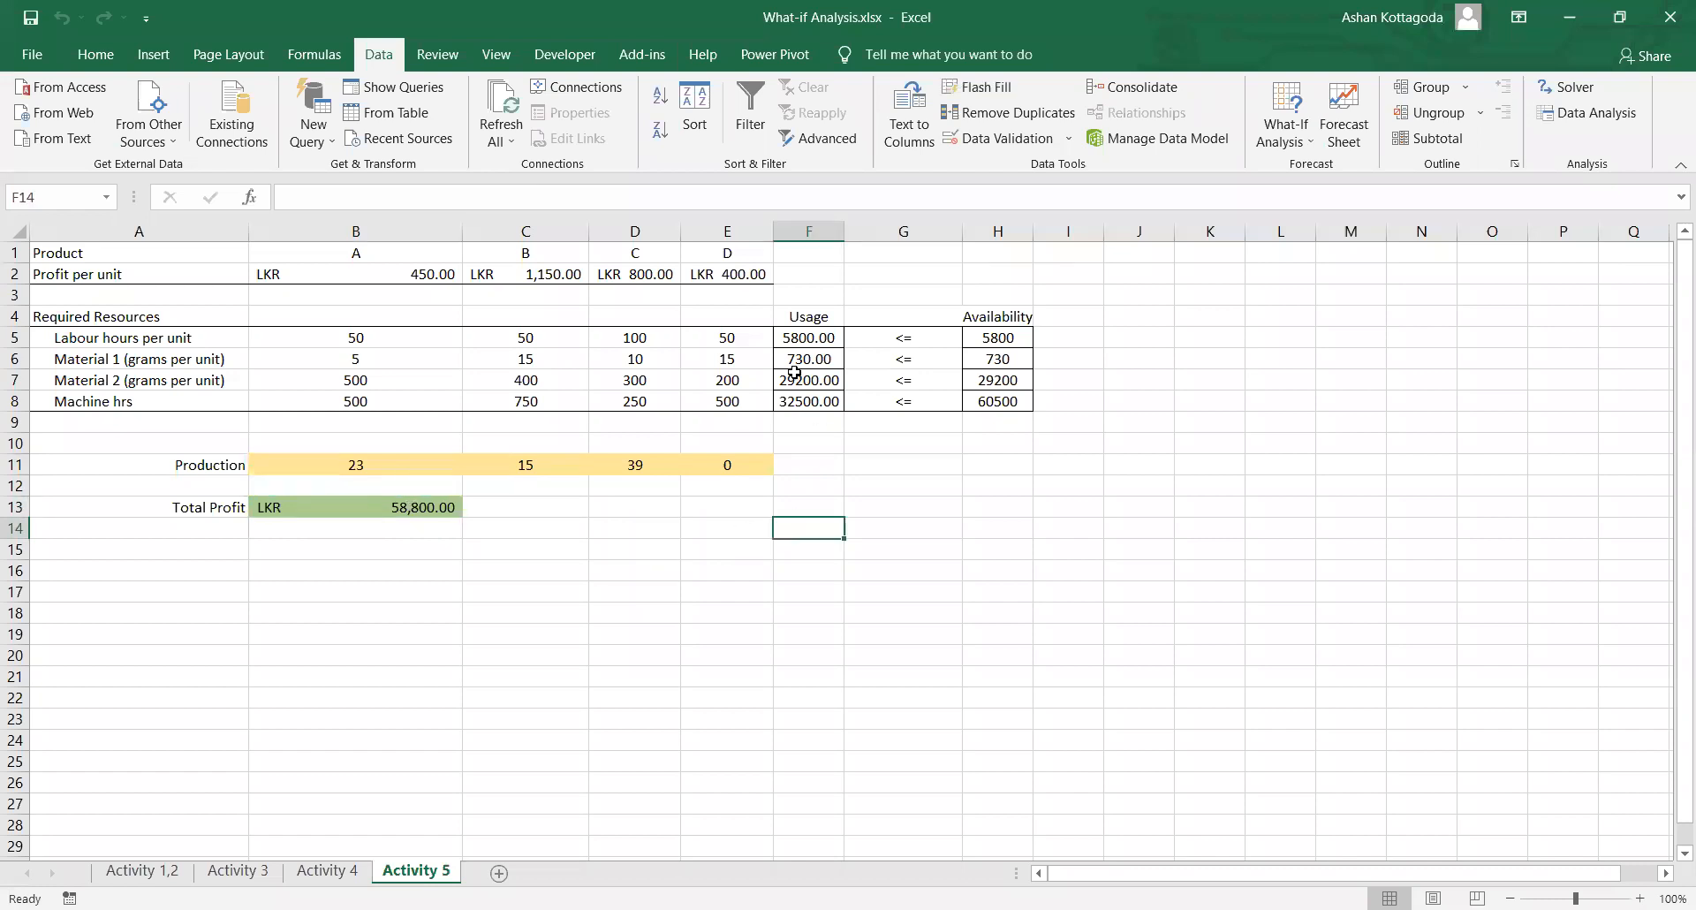
pyautogui.moveTo(799, 339); pyautogui.dragTo(1006, 354)
pyautogui.moveTo(823, 380); pyautogui.dragTo(998, 365)
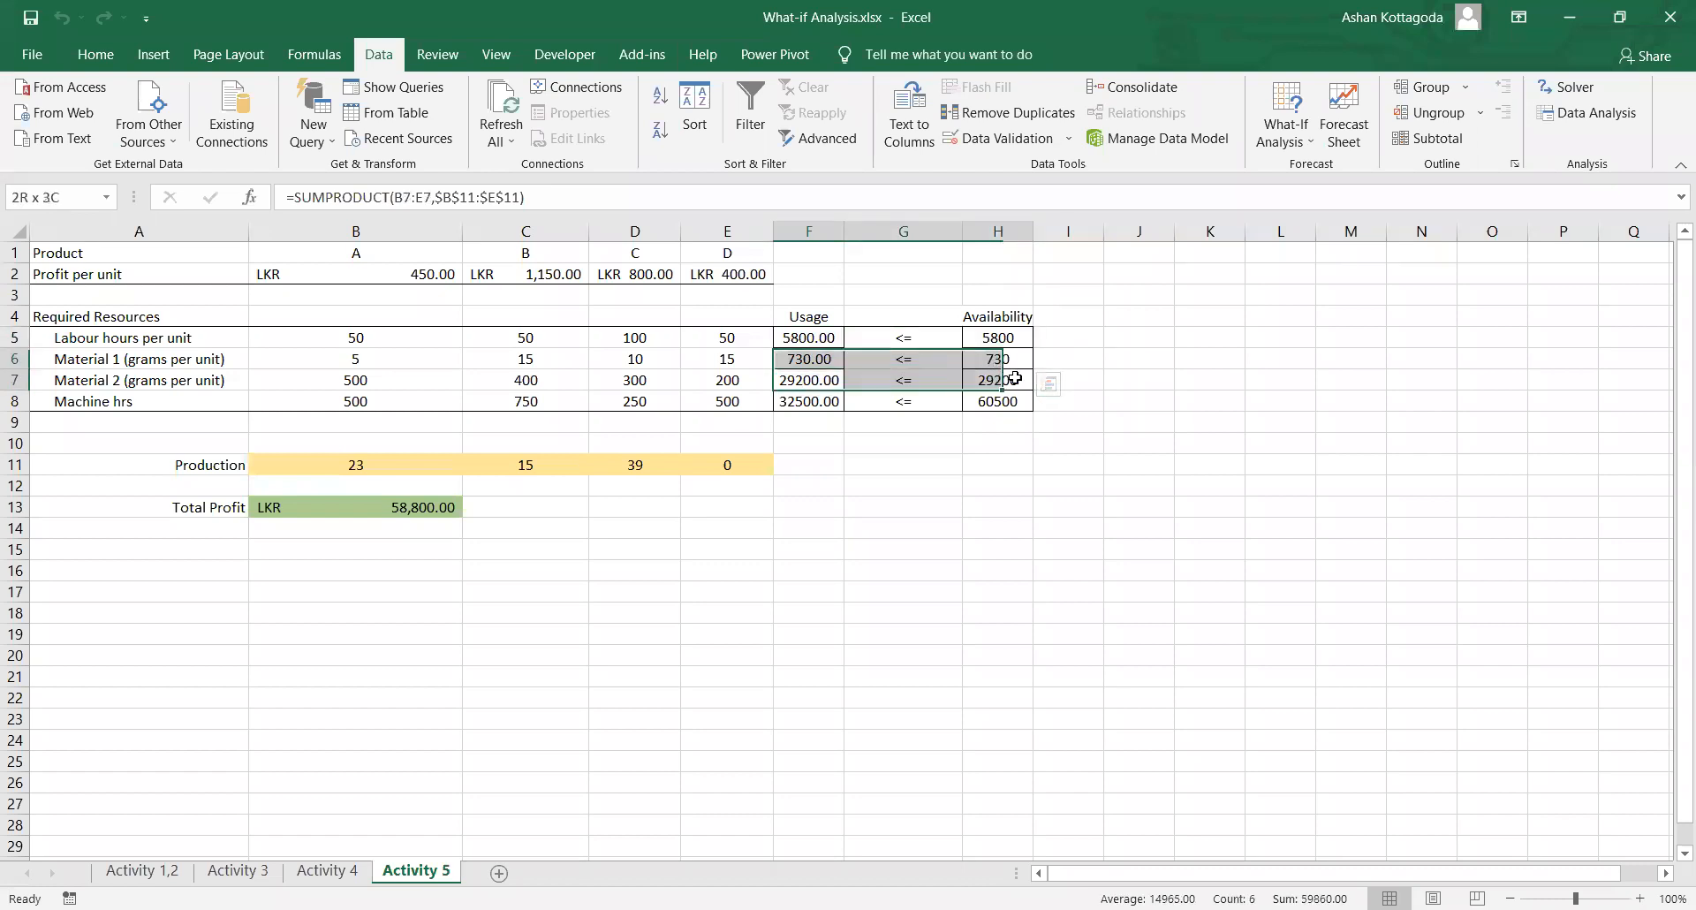
pyautogui.click(812, 400)
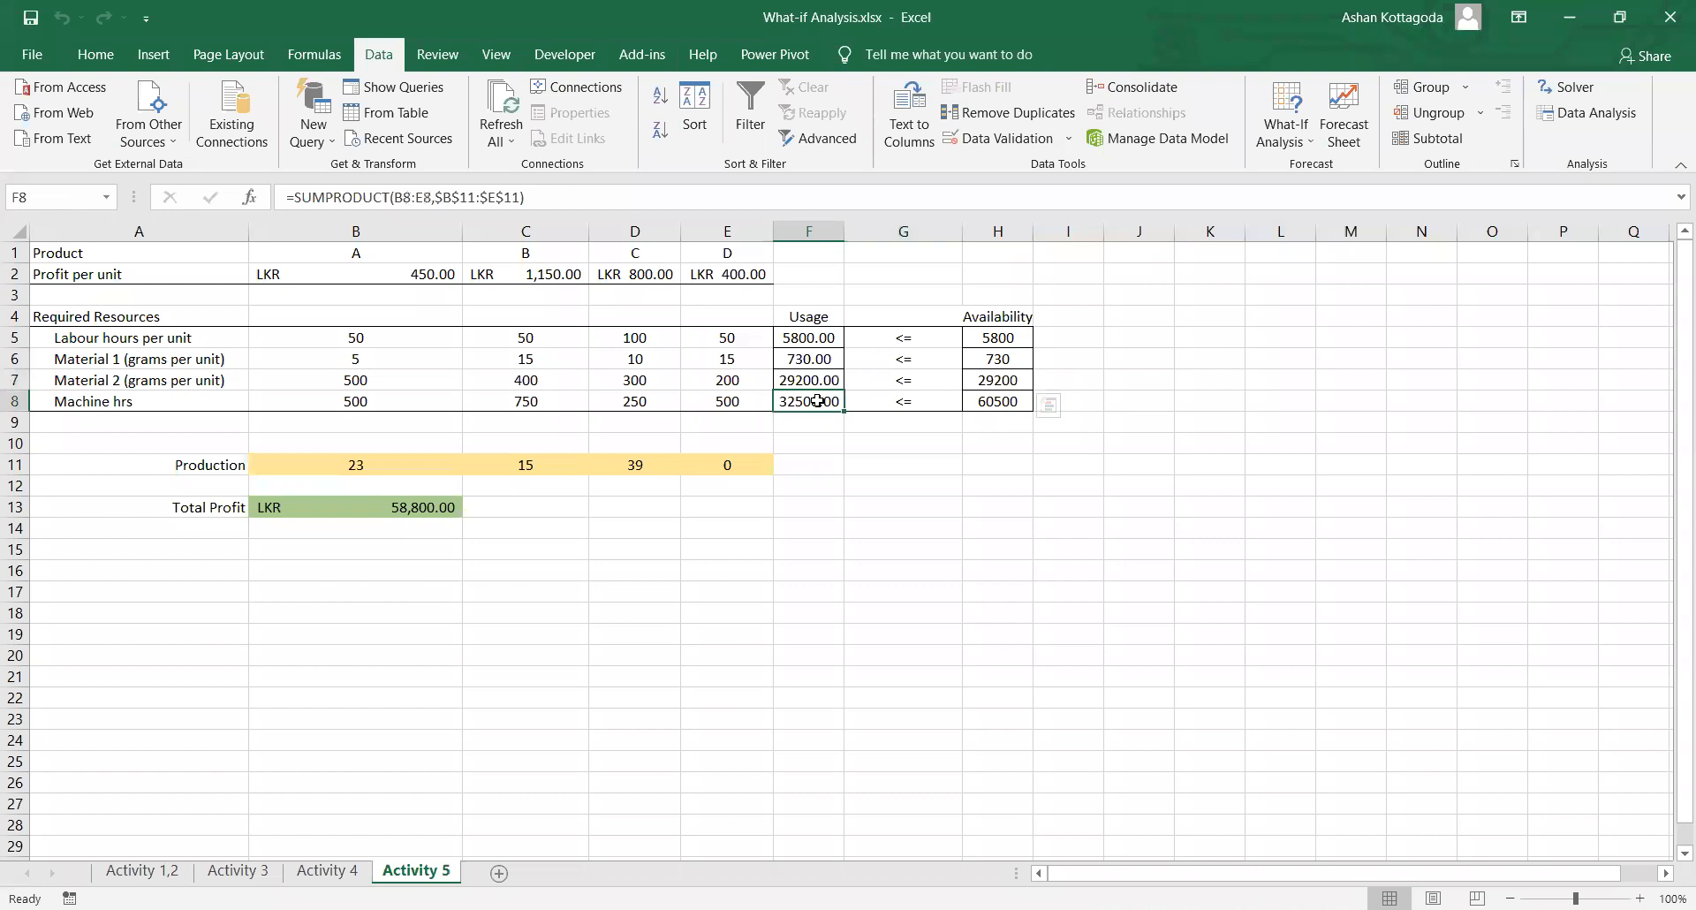
pyautogui.click(983, 403)
pyautogui.click(811, 405)
pyautogui.click(340, 513)
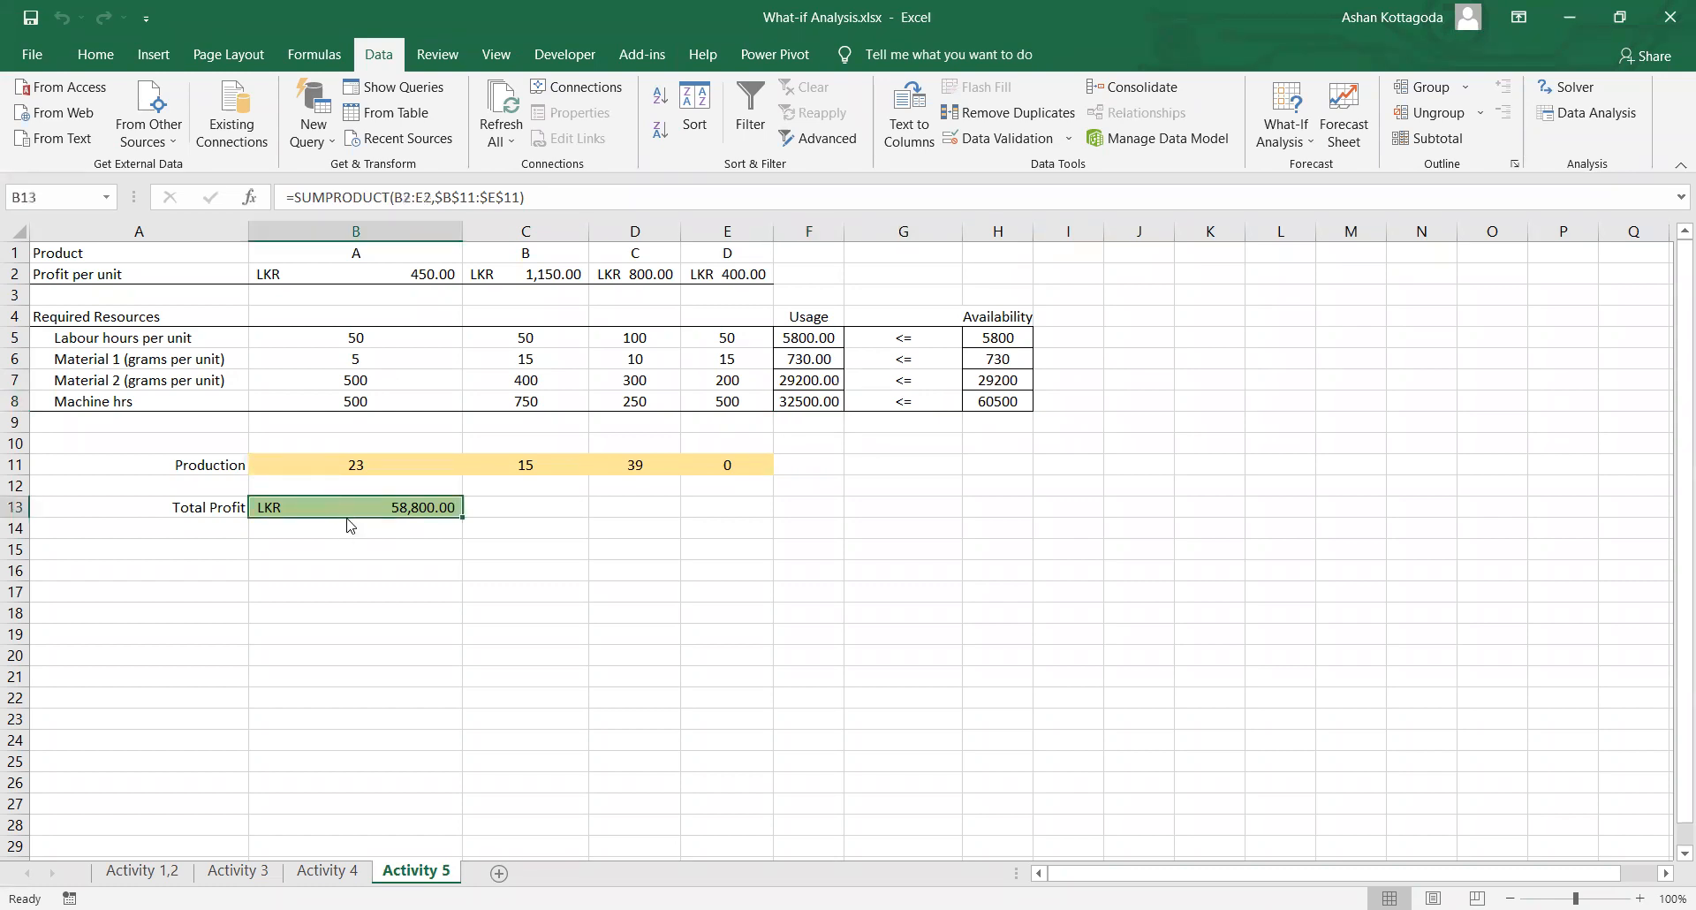
pyautogui.hotkey('alt', 'Tab')
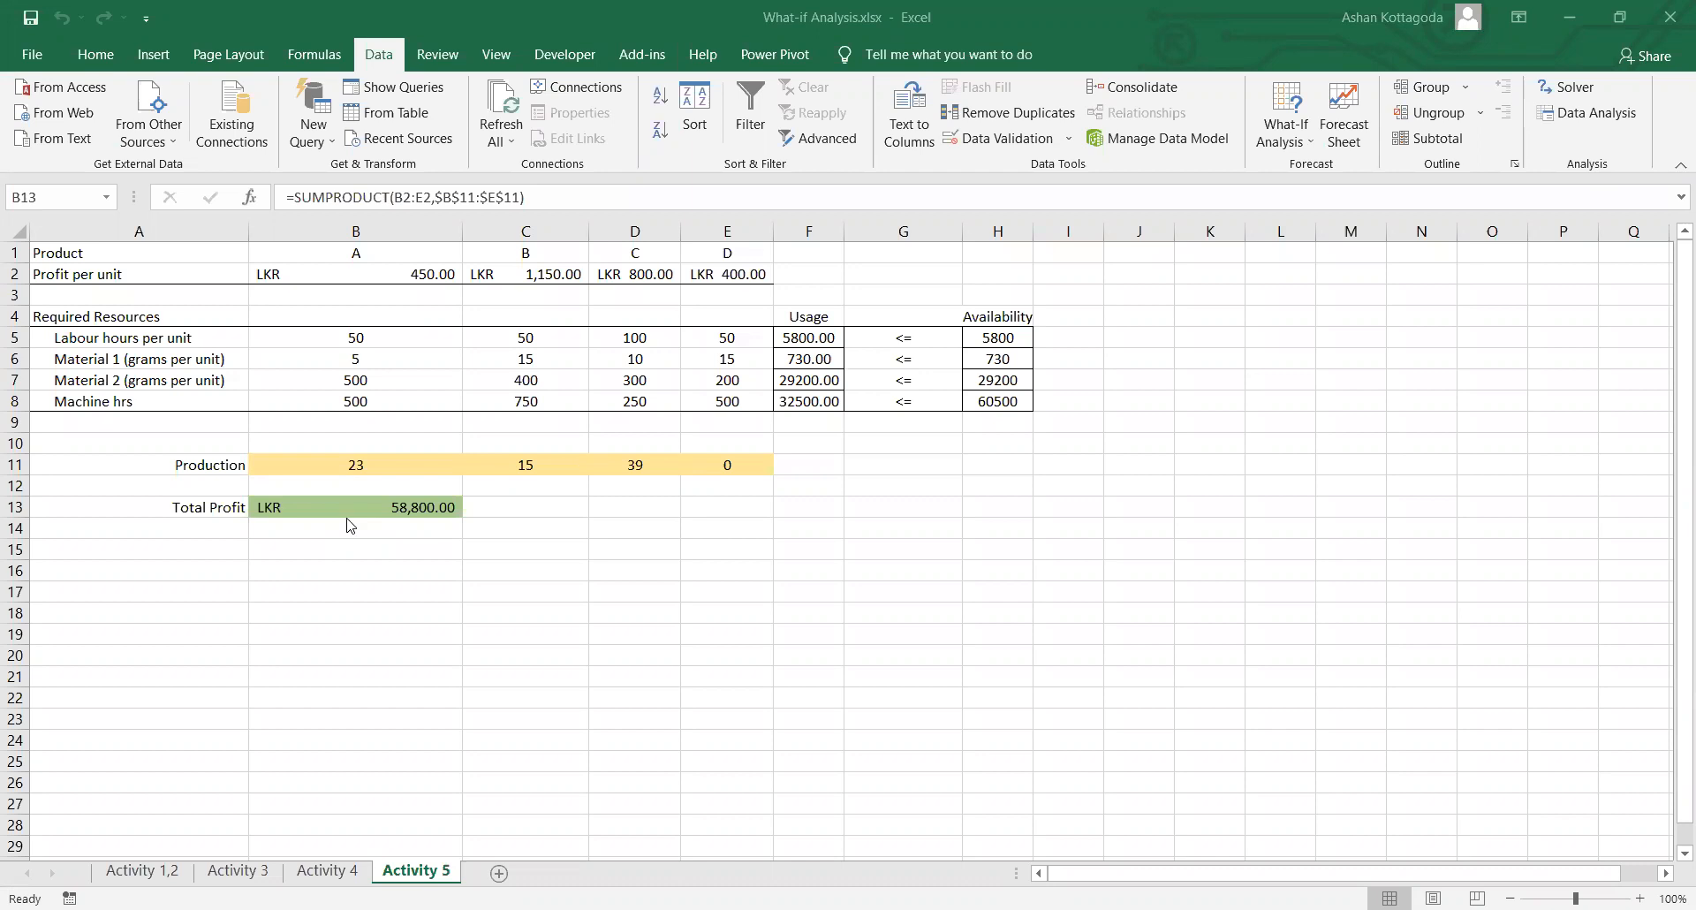
# Step: Open Solver for the total profit in B13 and set the objective to a Value Of 30000
pyautogui.click(426, 498)
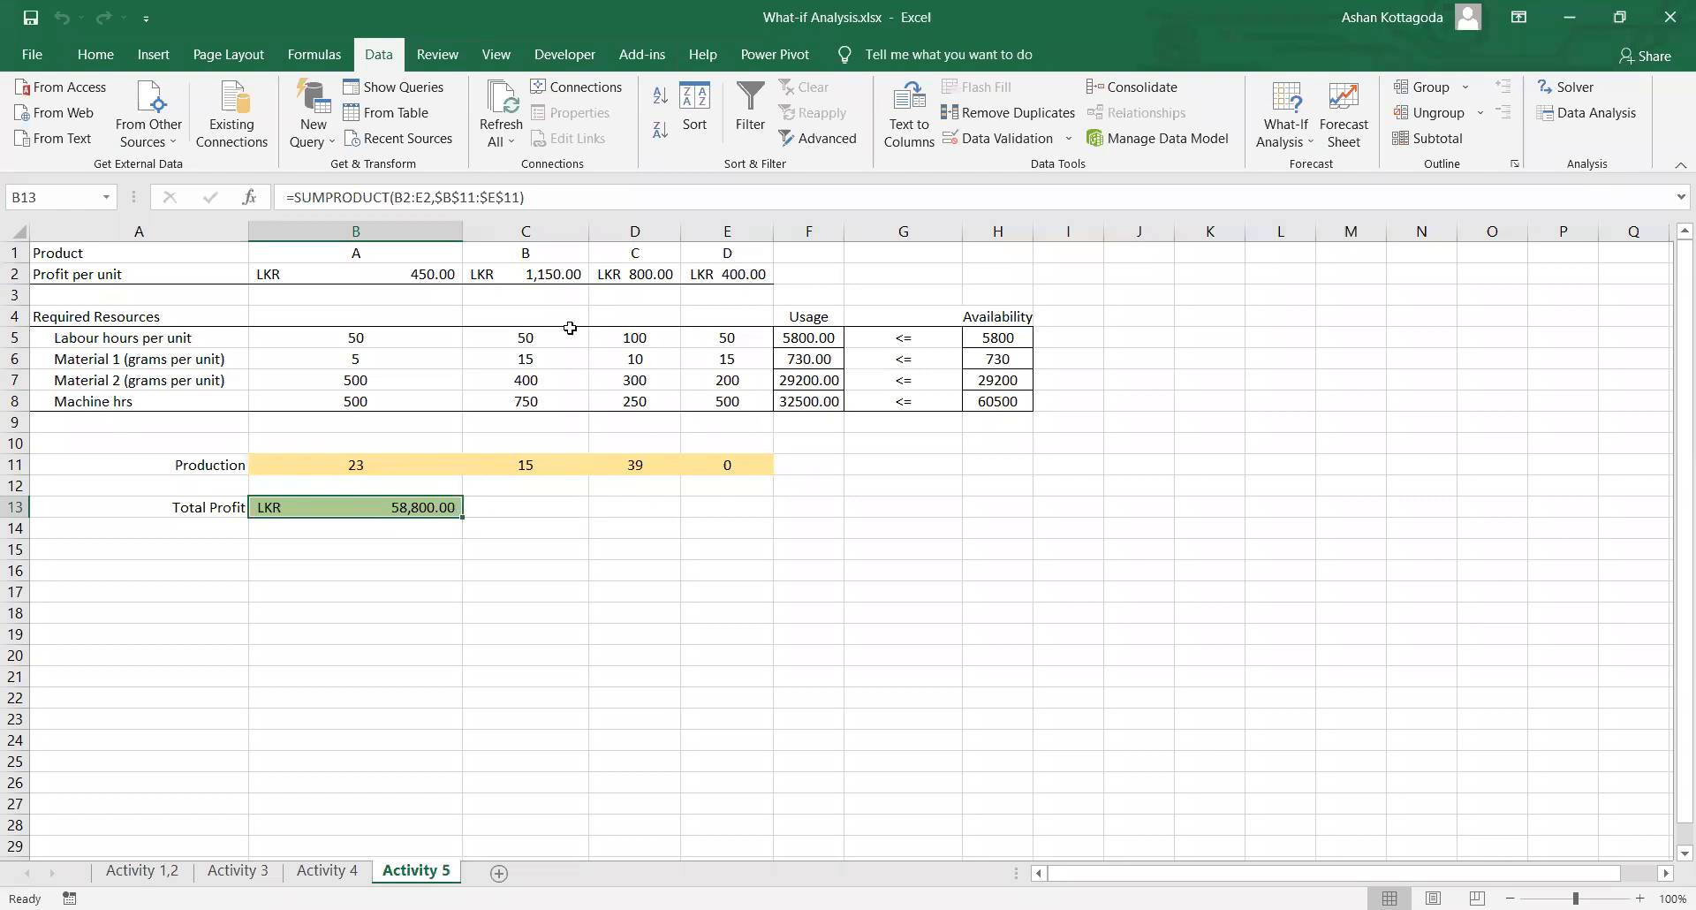
pyautogui.click(1572, 87)
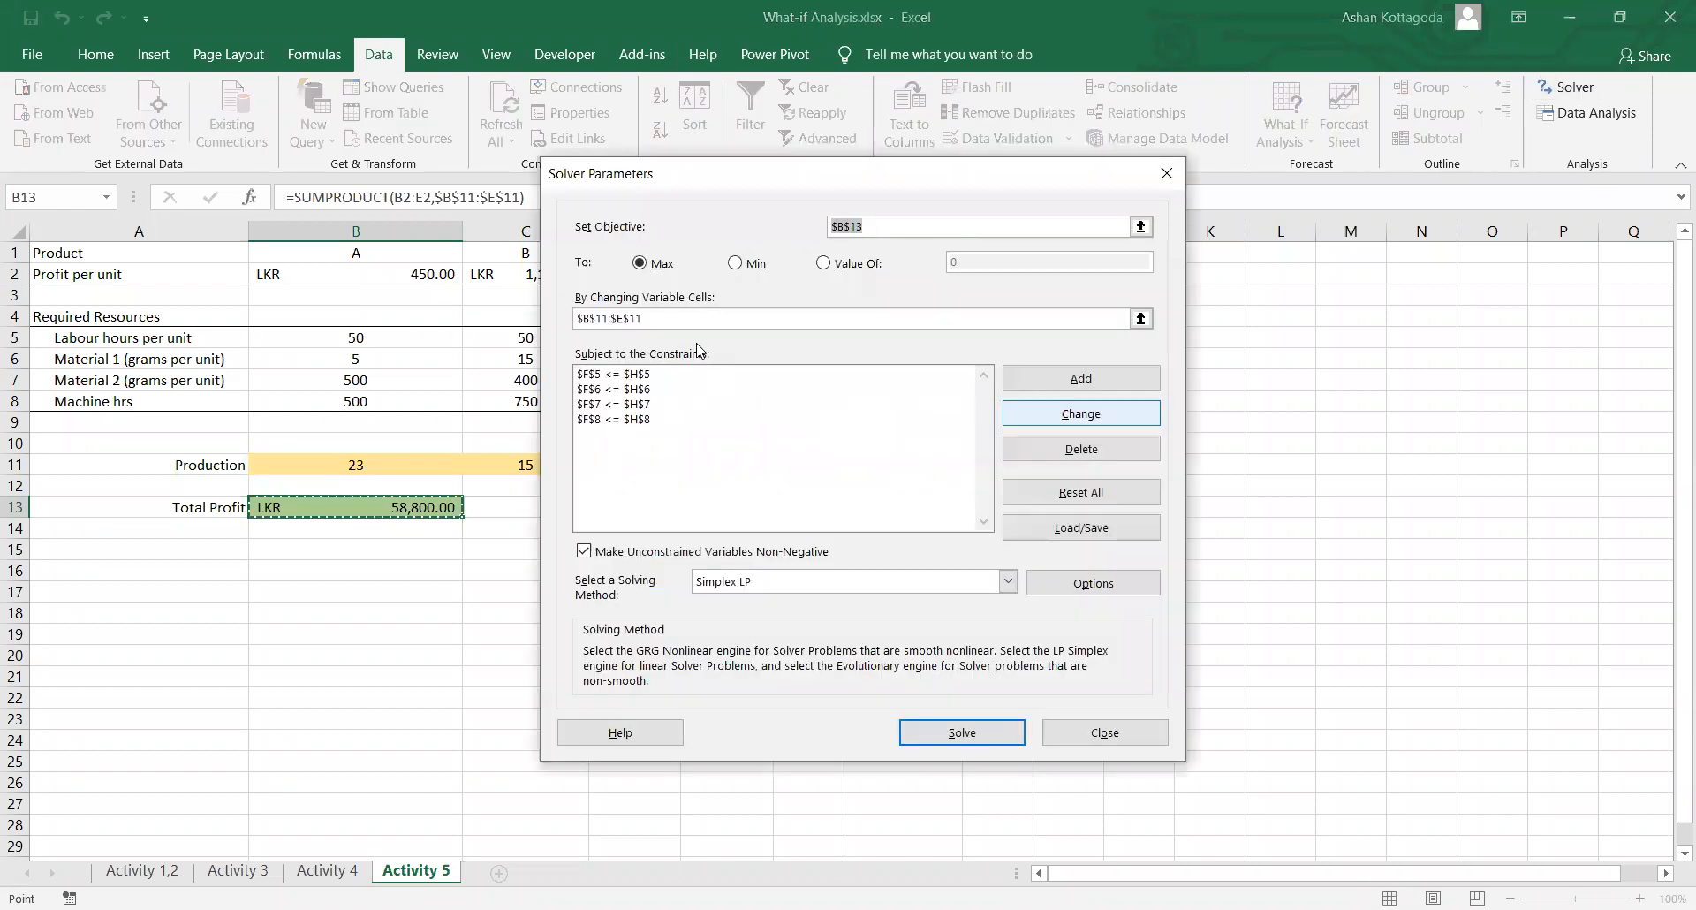
pyautogui.click(862, 229)
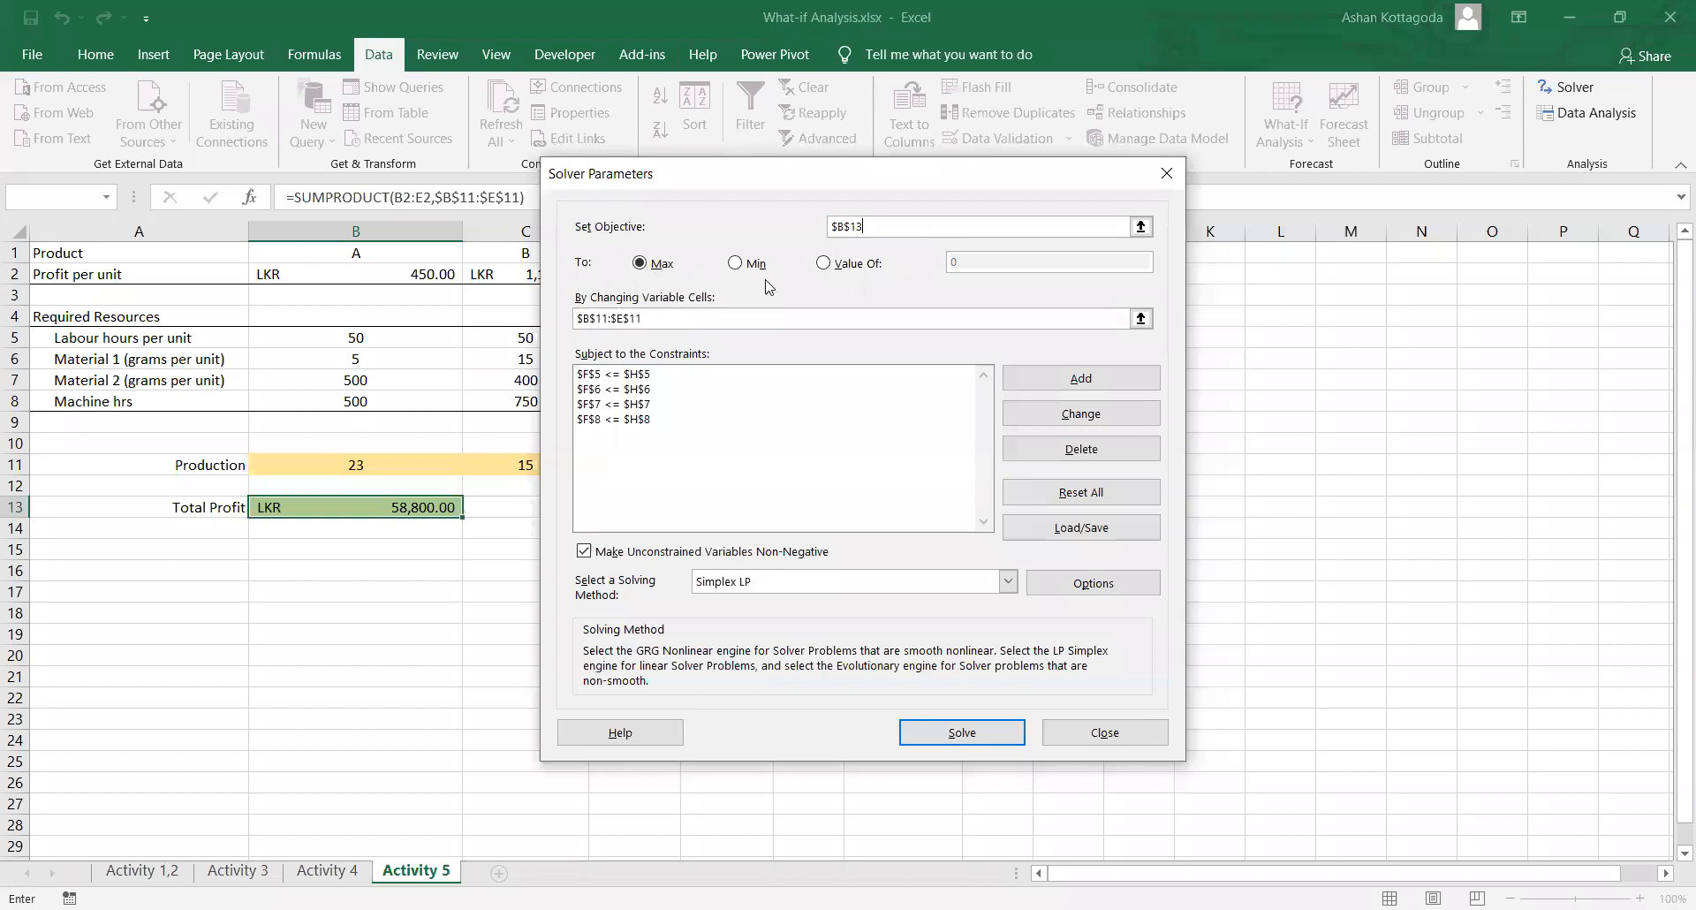
pyautogui.click(846, 265)
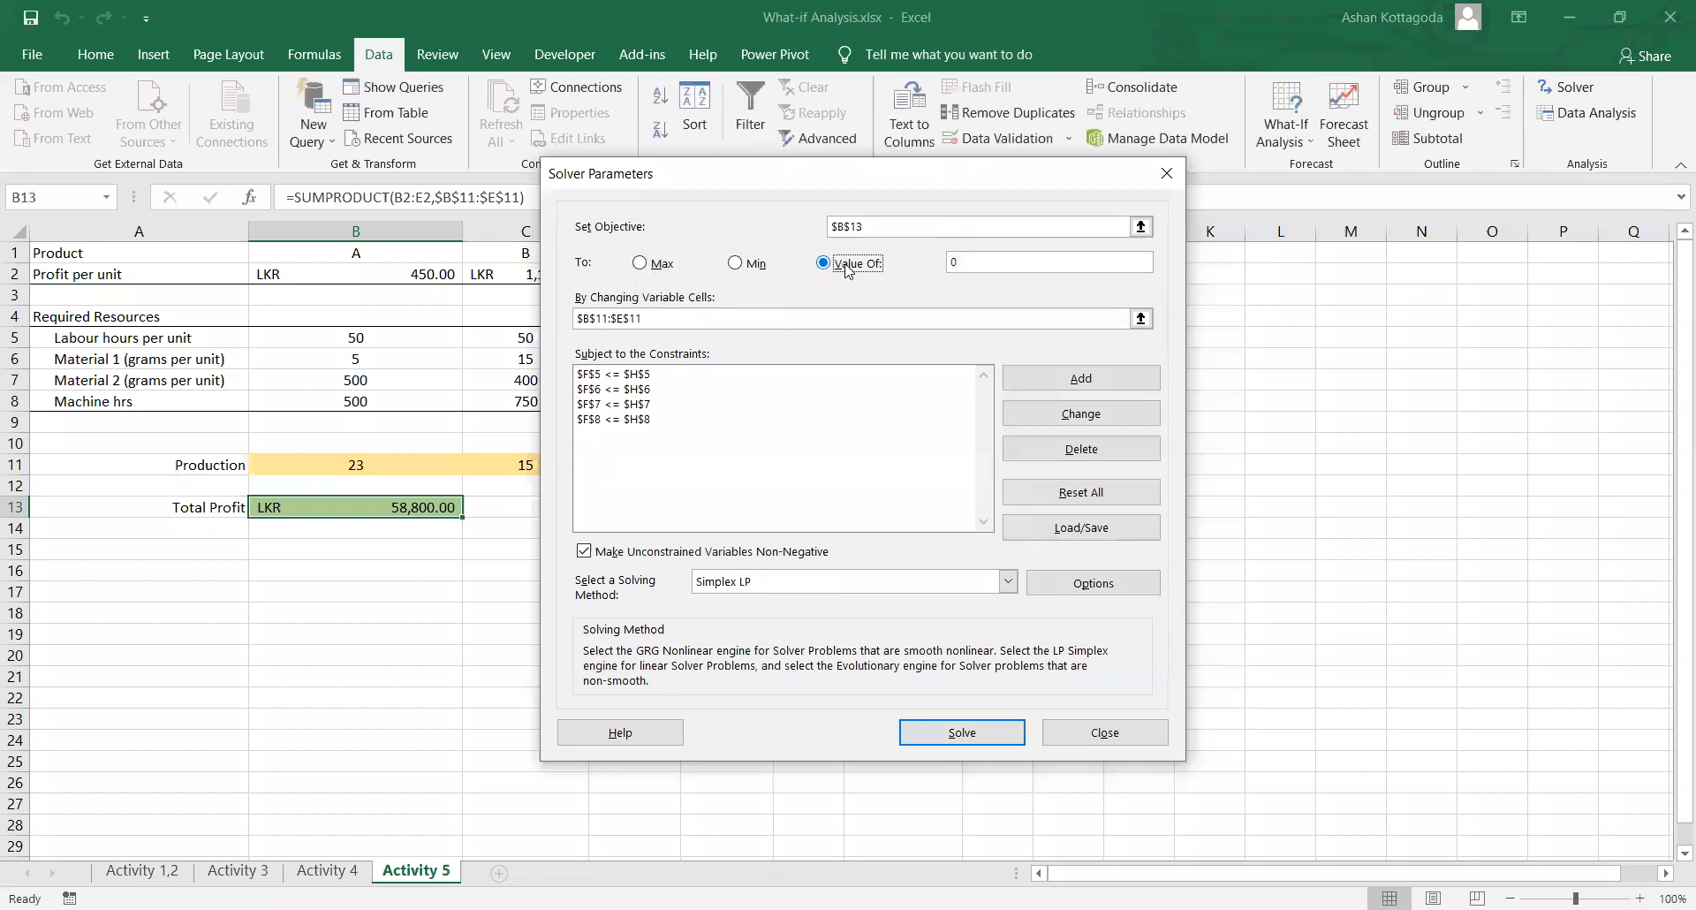
pyautogui.press('Tab')
pyautogui.write('30000')
# Step: Run Solver, keep its solution in the worksheet and select the total profit cell B13
pyautogui.click(1012, 740)
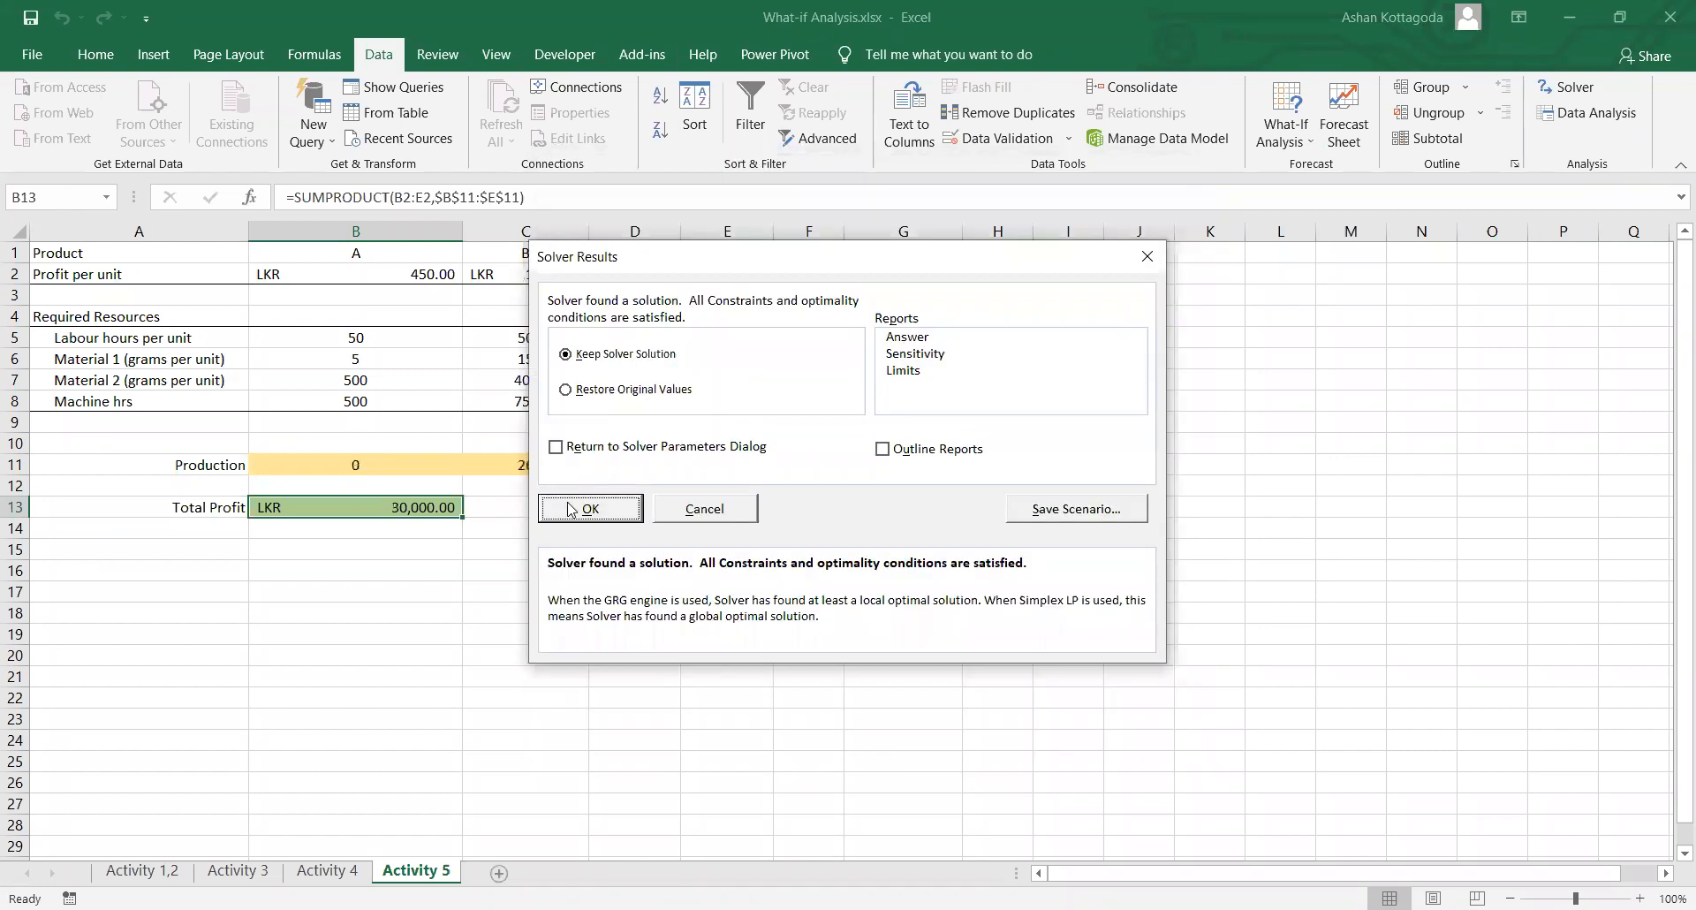
pyautogui.click(570, 509)
pyautogui.click(395, 562)
pyautogui.click(413, 505)
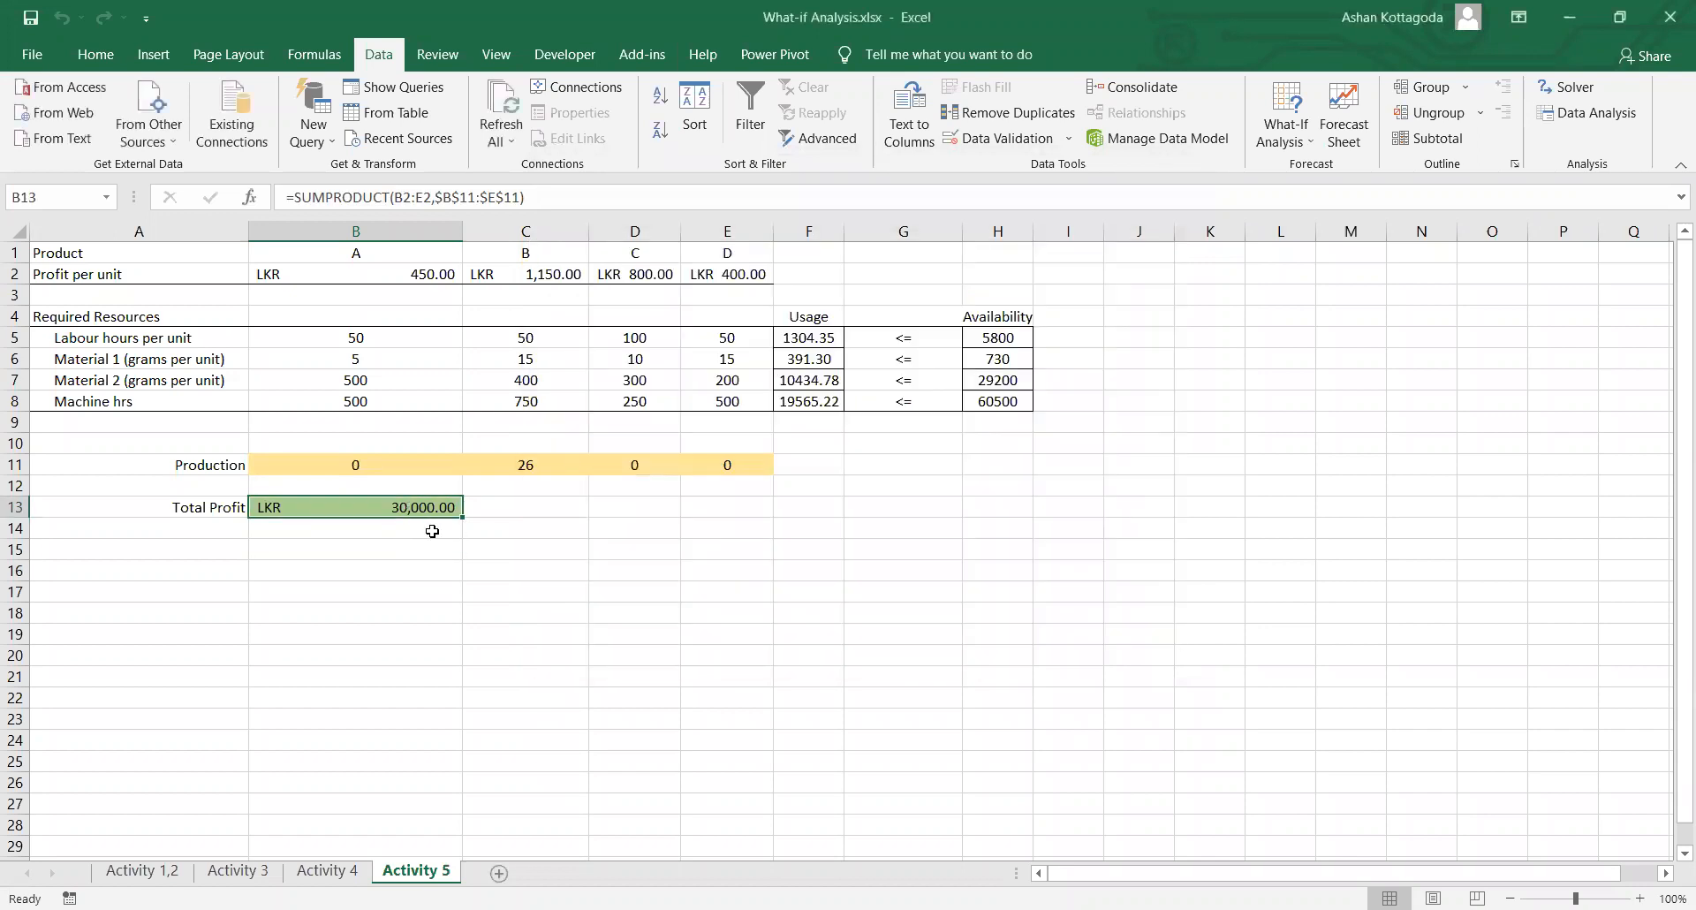
# Step: Examine the production quantity of each product in row 11 and the total profit in B13 for the target-value solution
pyautogui.click(547, 247)
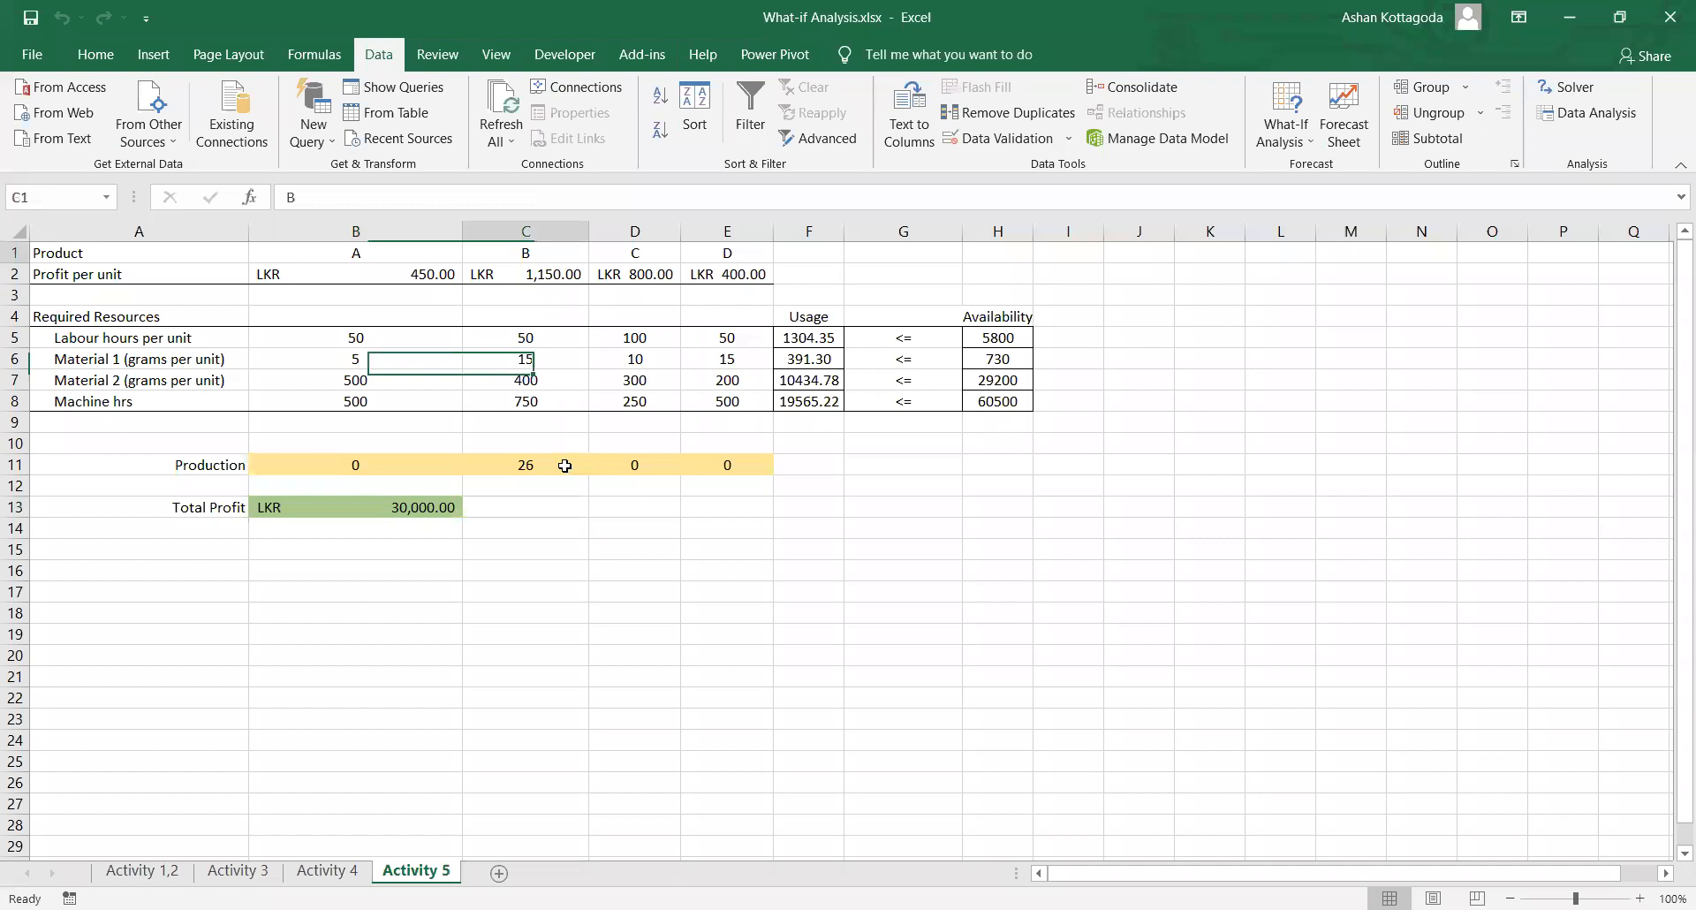
pyautogui.click(565, 466)
pyautogui.click(657, 467)
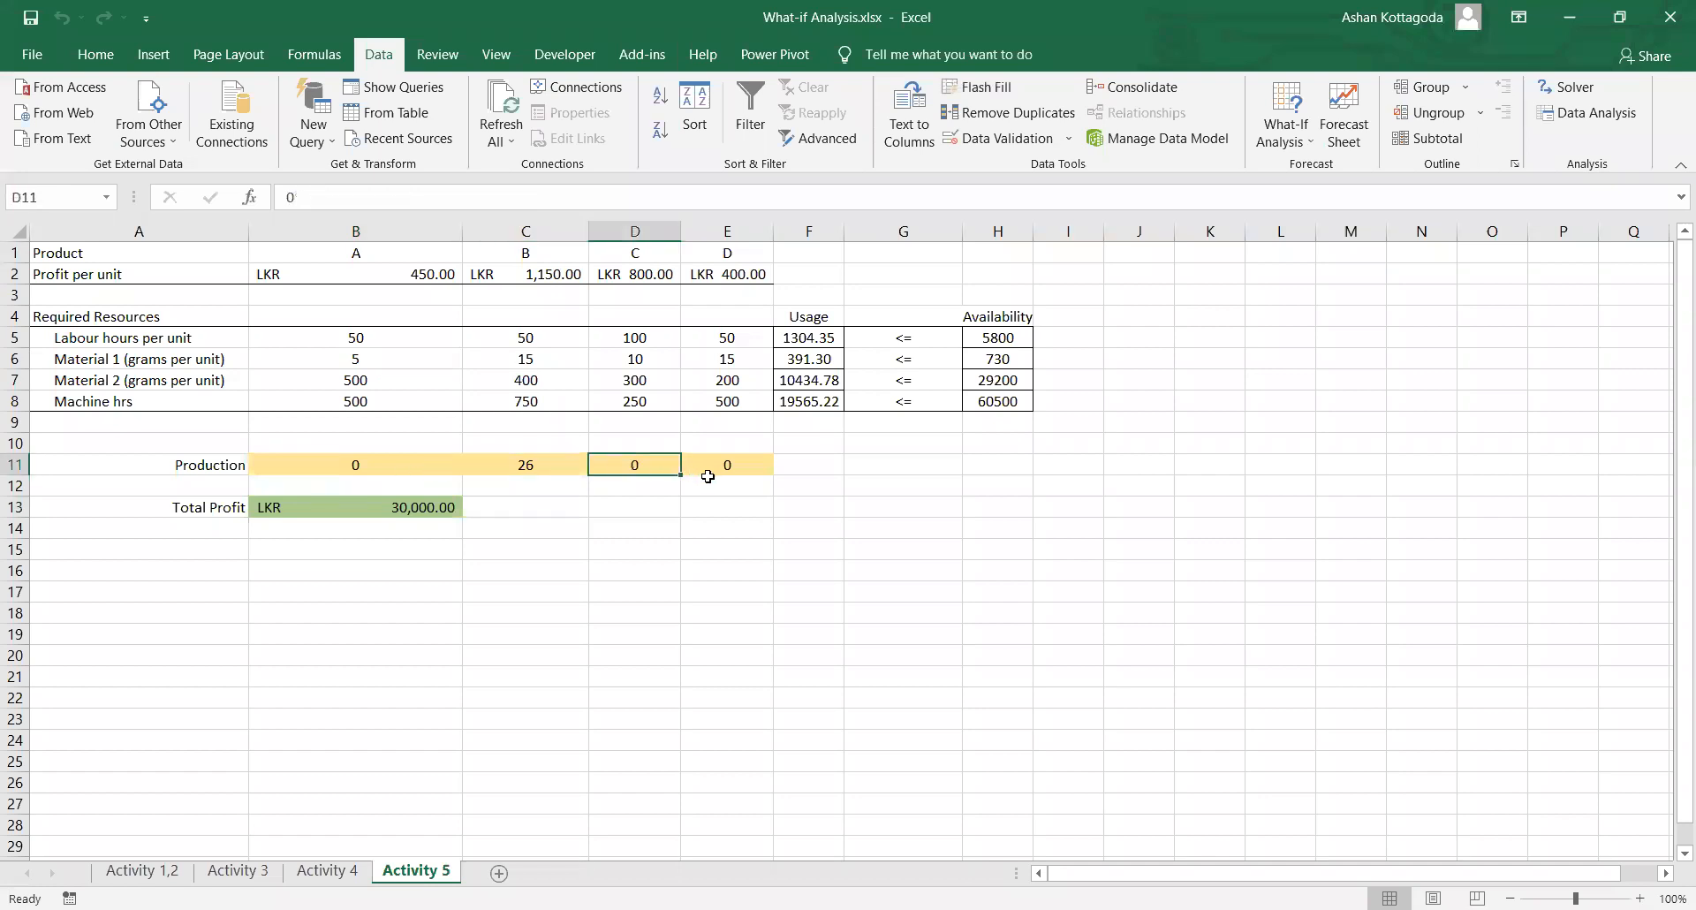
pyautogui.click(508, 469)
pyautogui.click(411, 513)
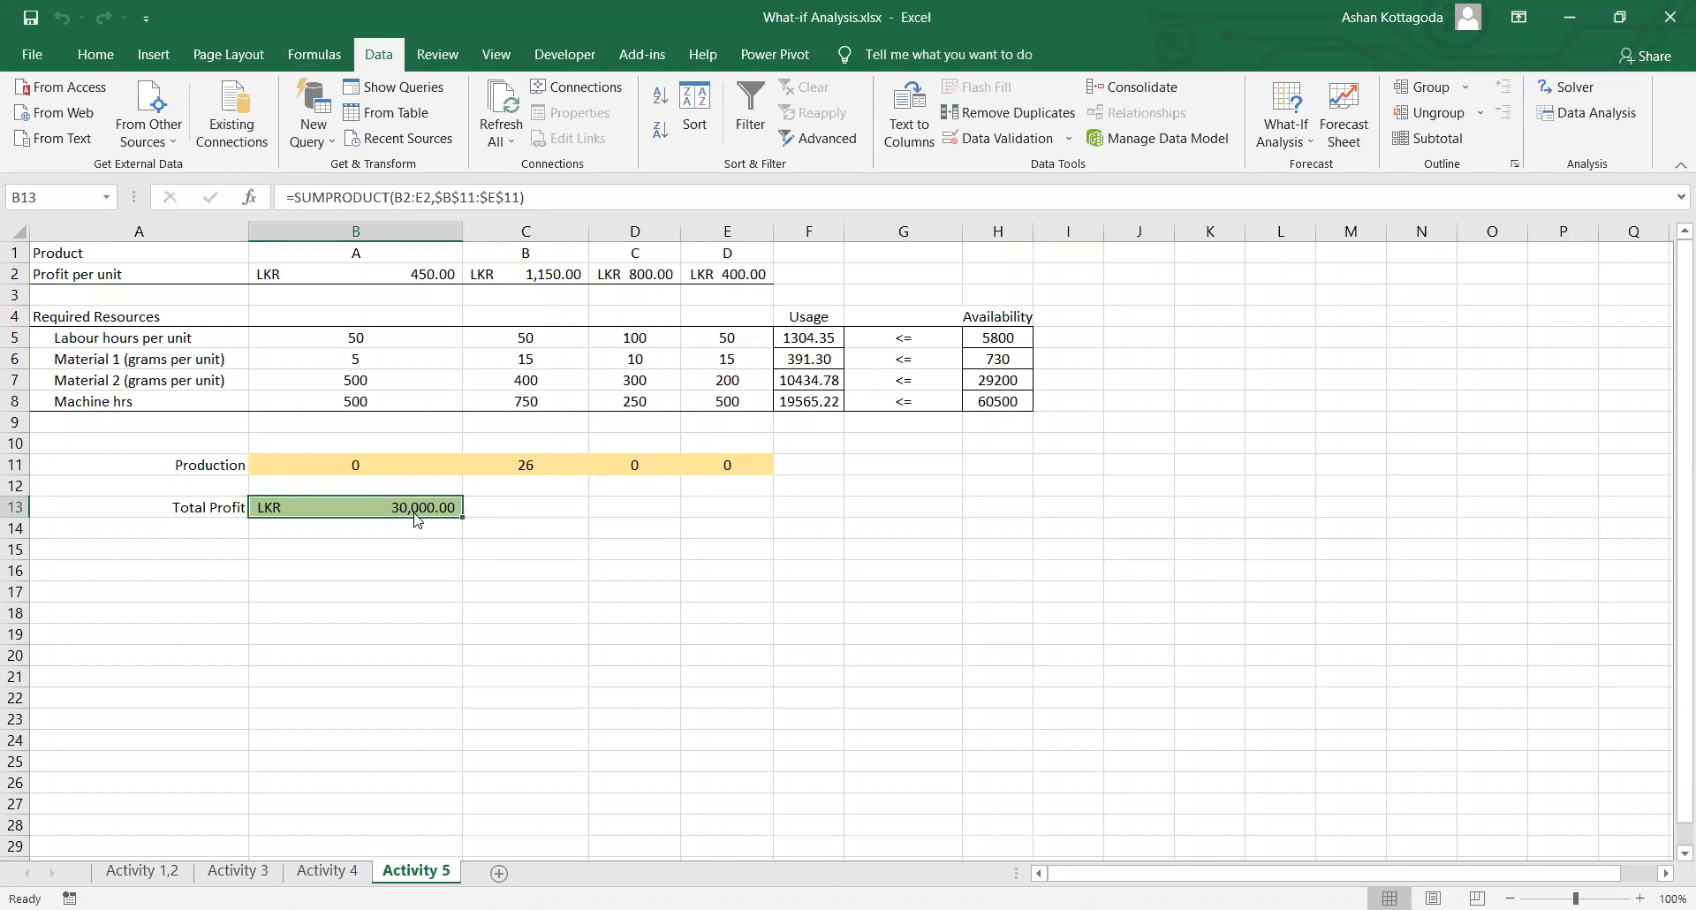
pyautogui.hotkey('alt', 'Tab')
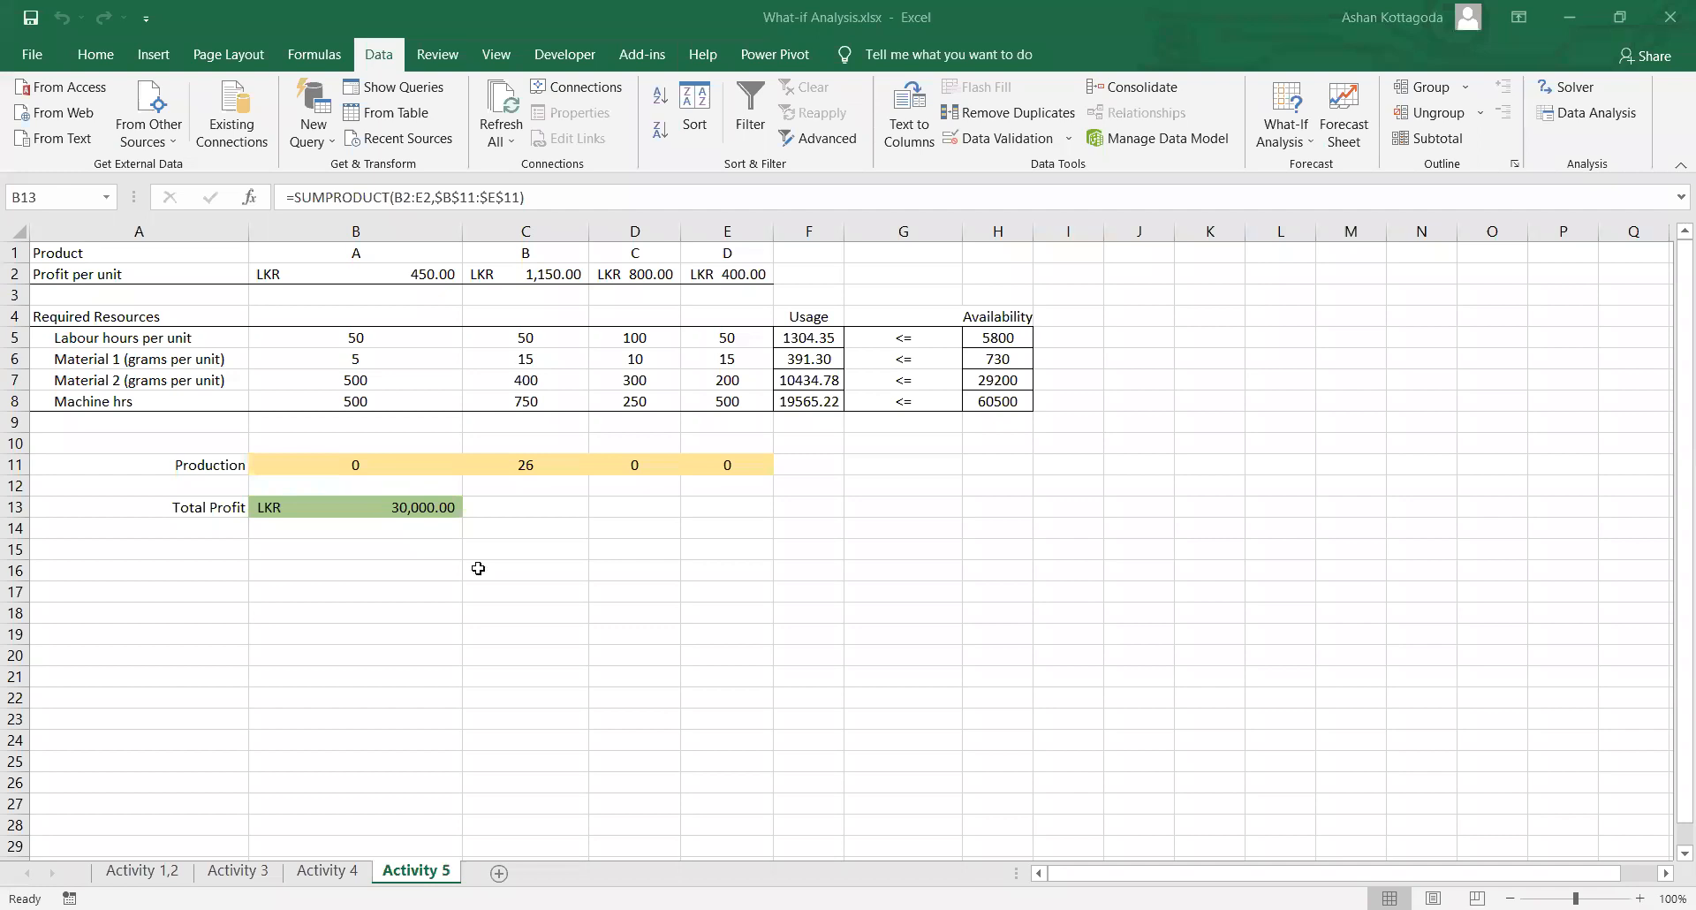
pyautogui.hotkey('alt', 'Tab')
pyautogui.click(609, 425)
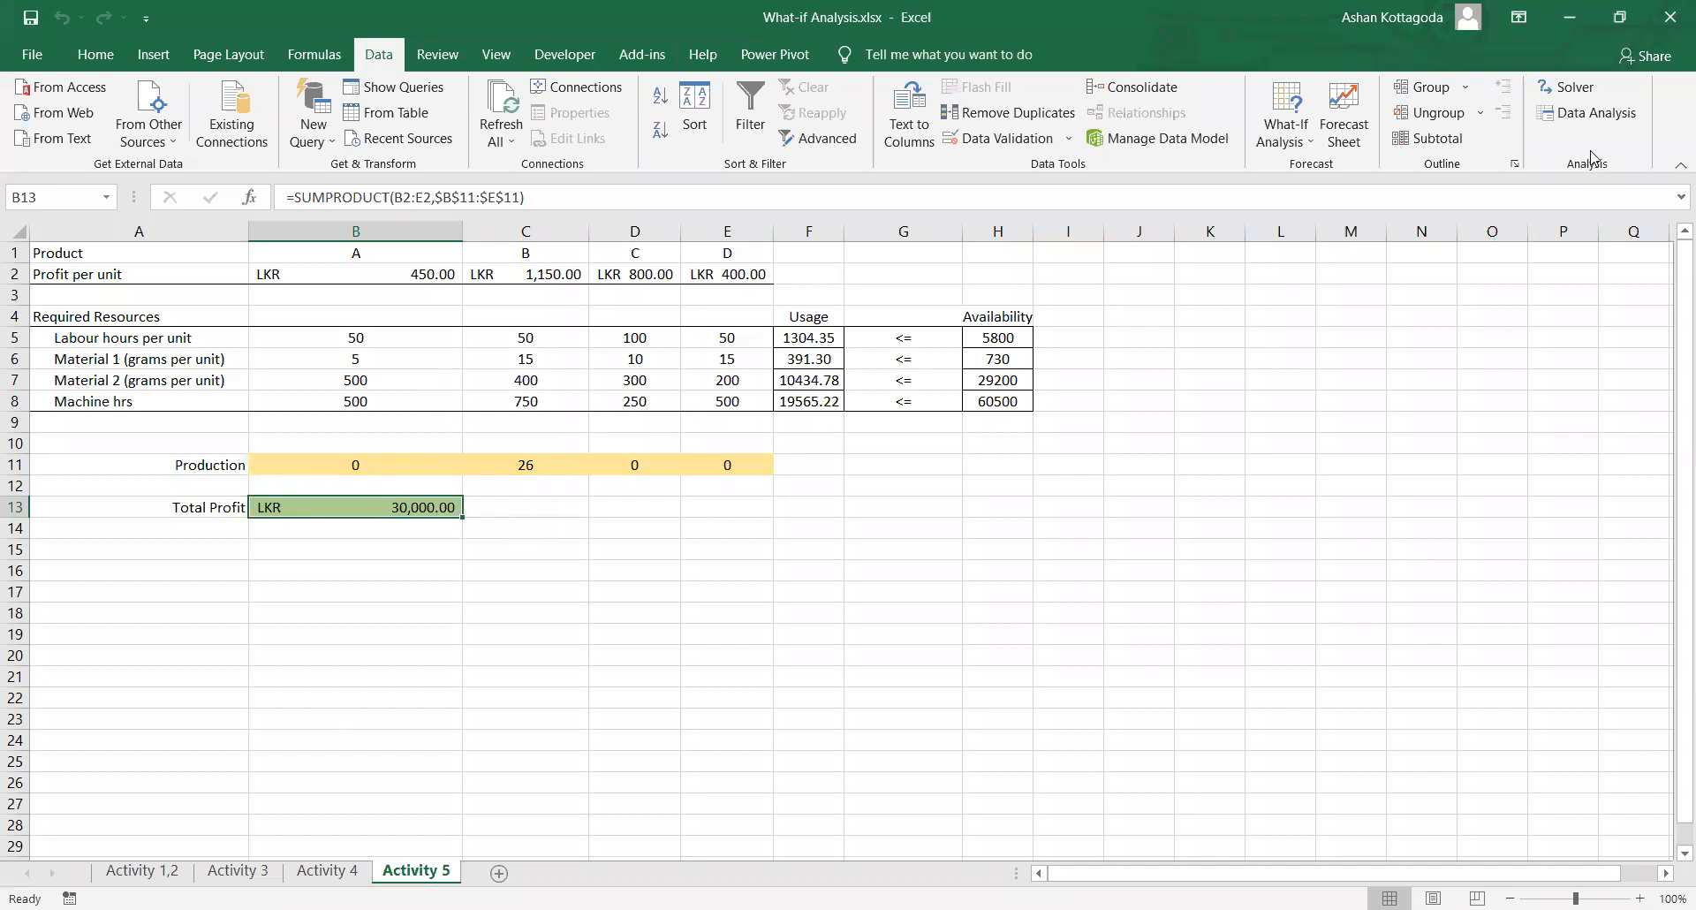
# Step: Set the production quantities of products A to D in B11:E11 to 1 each
pyautogui.click(387, 464)
pyautogui.write('1')
pyautogui.press('Tab')
pyautogui.write('1')
pyautogui.press('Tab')
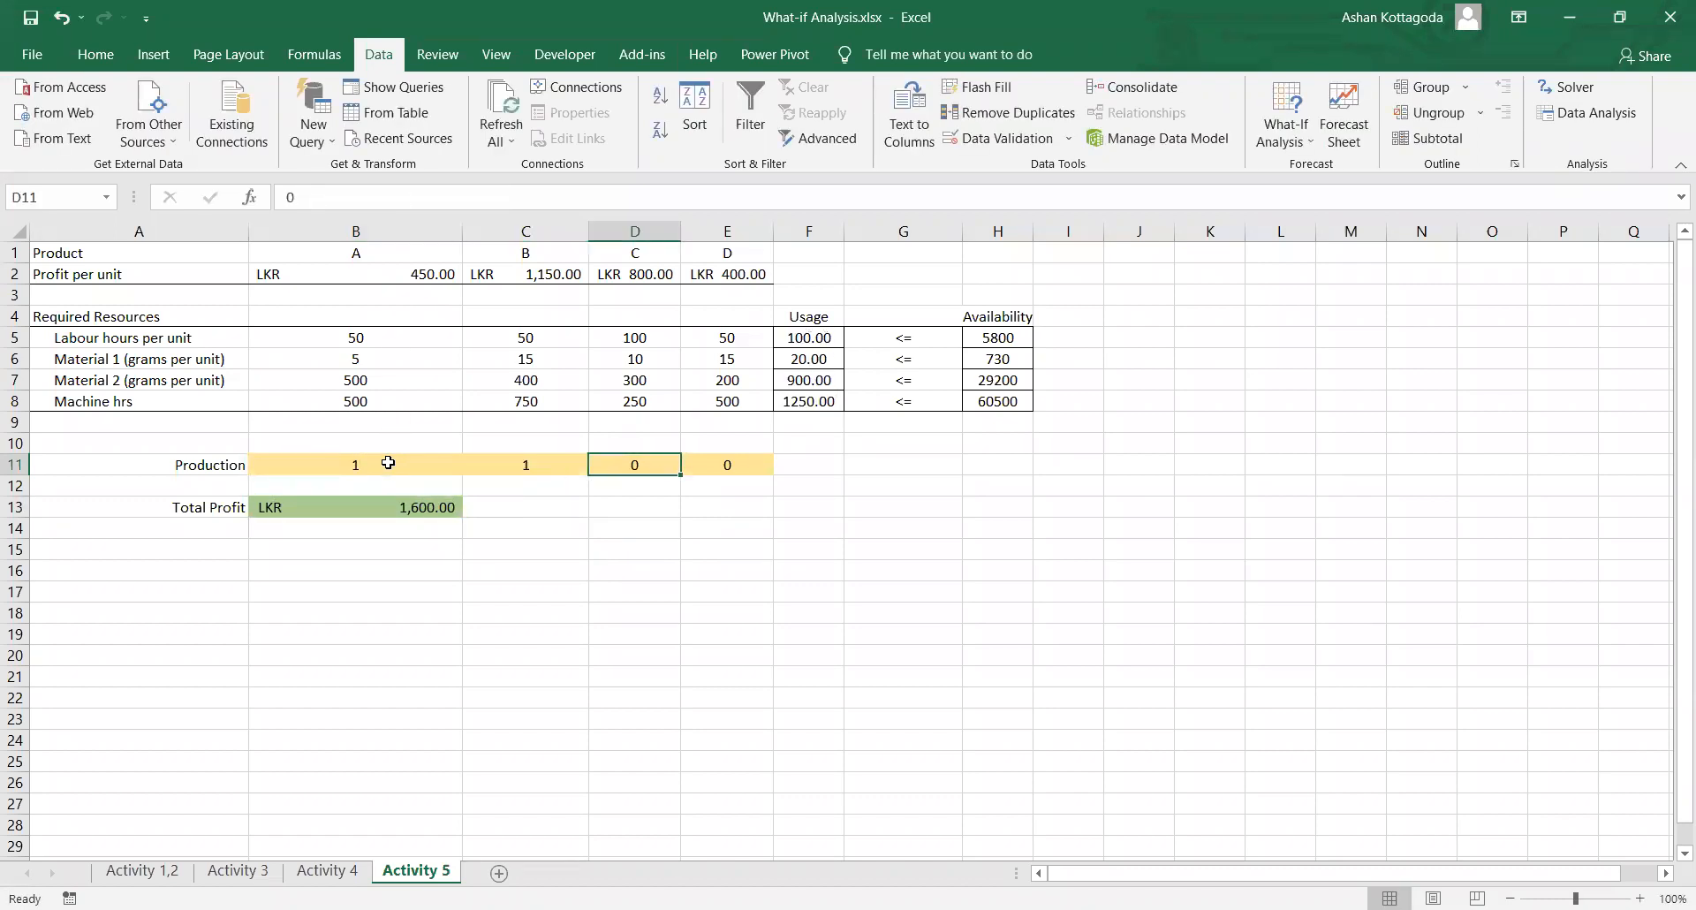
pyautogui.write('1')
pyautogui.press('Tab')
pyautogui.write('1')
pyautogui.press('Tab')
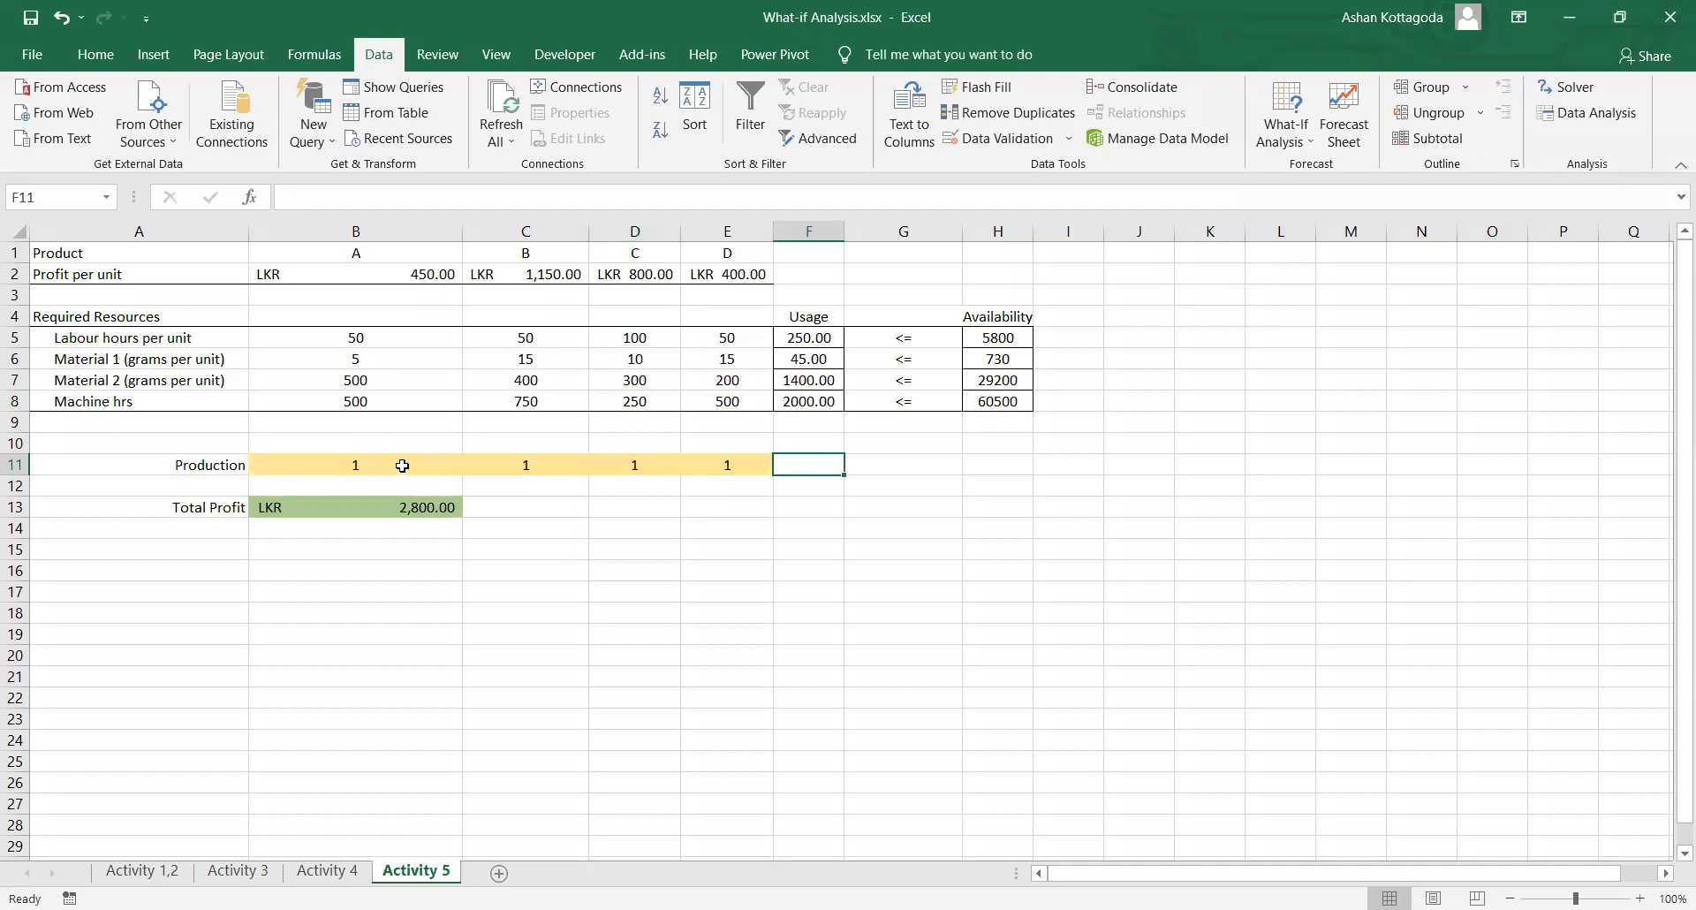
# Step: Reopen Solver with B13 as the objective, try the Max option and switch back to Value Of 30000
pyautogui.click(424, 511)
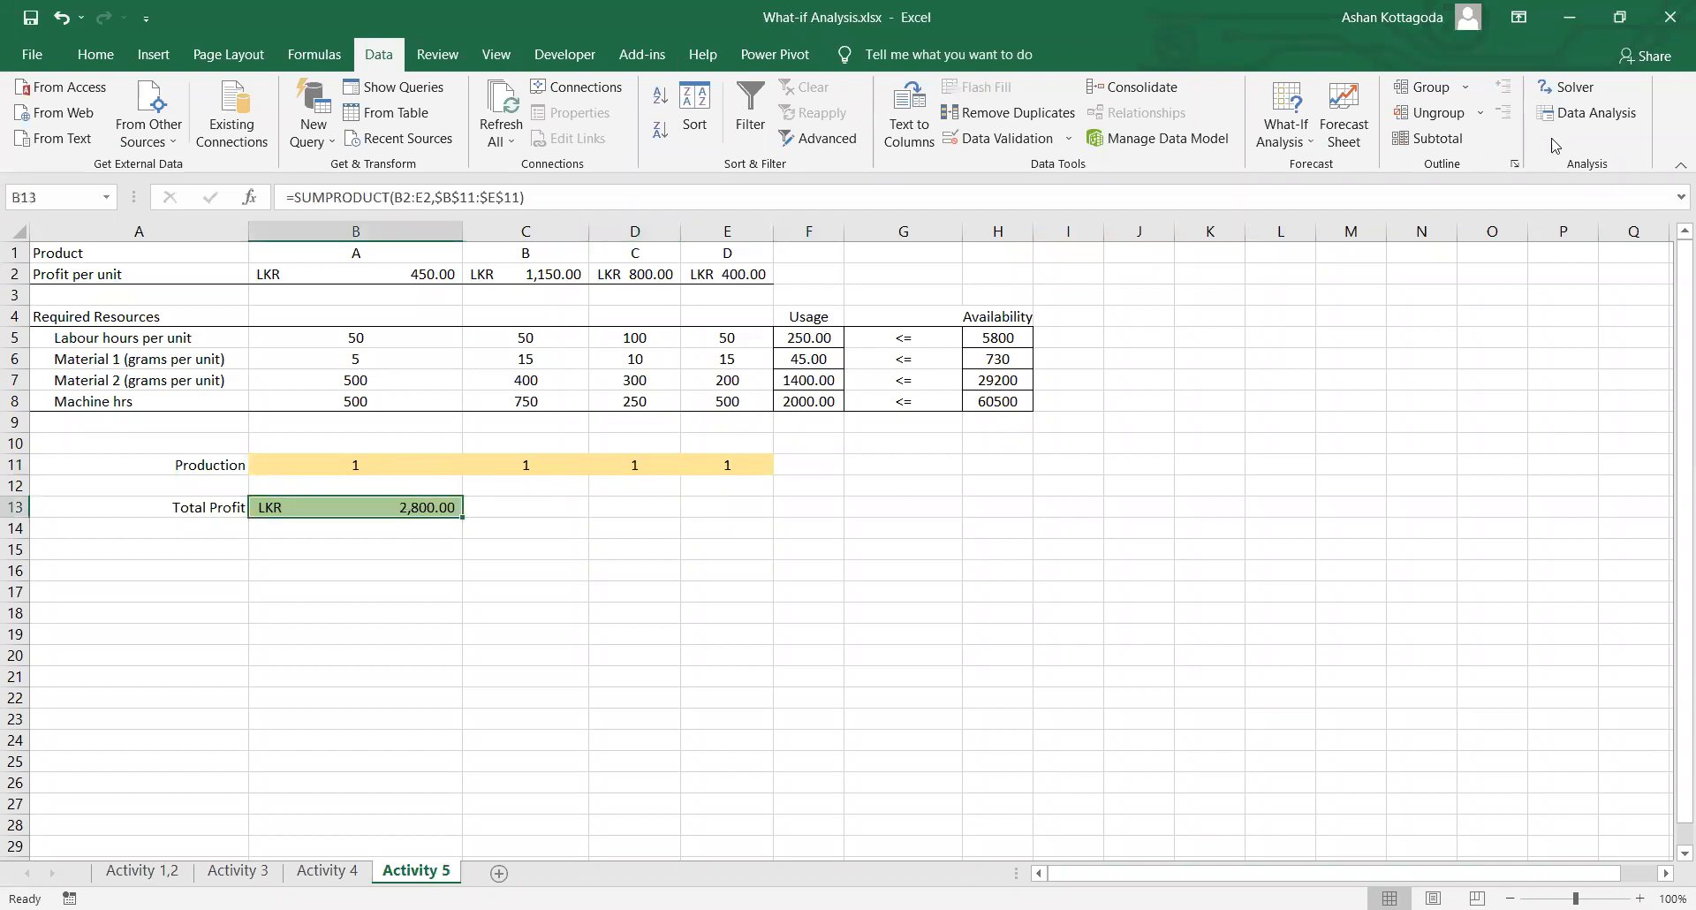
pyautogui.click(1589, 88)
pyautogui.click(825, 227)
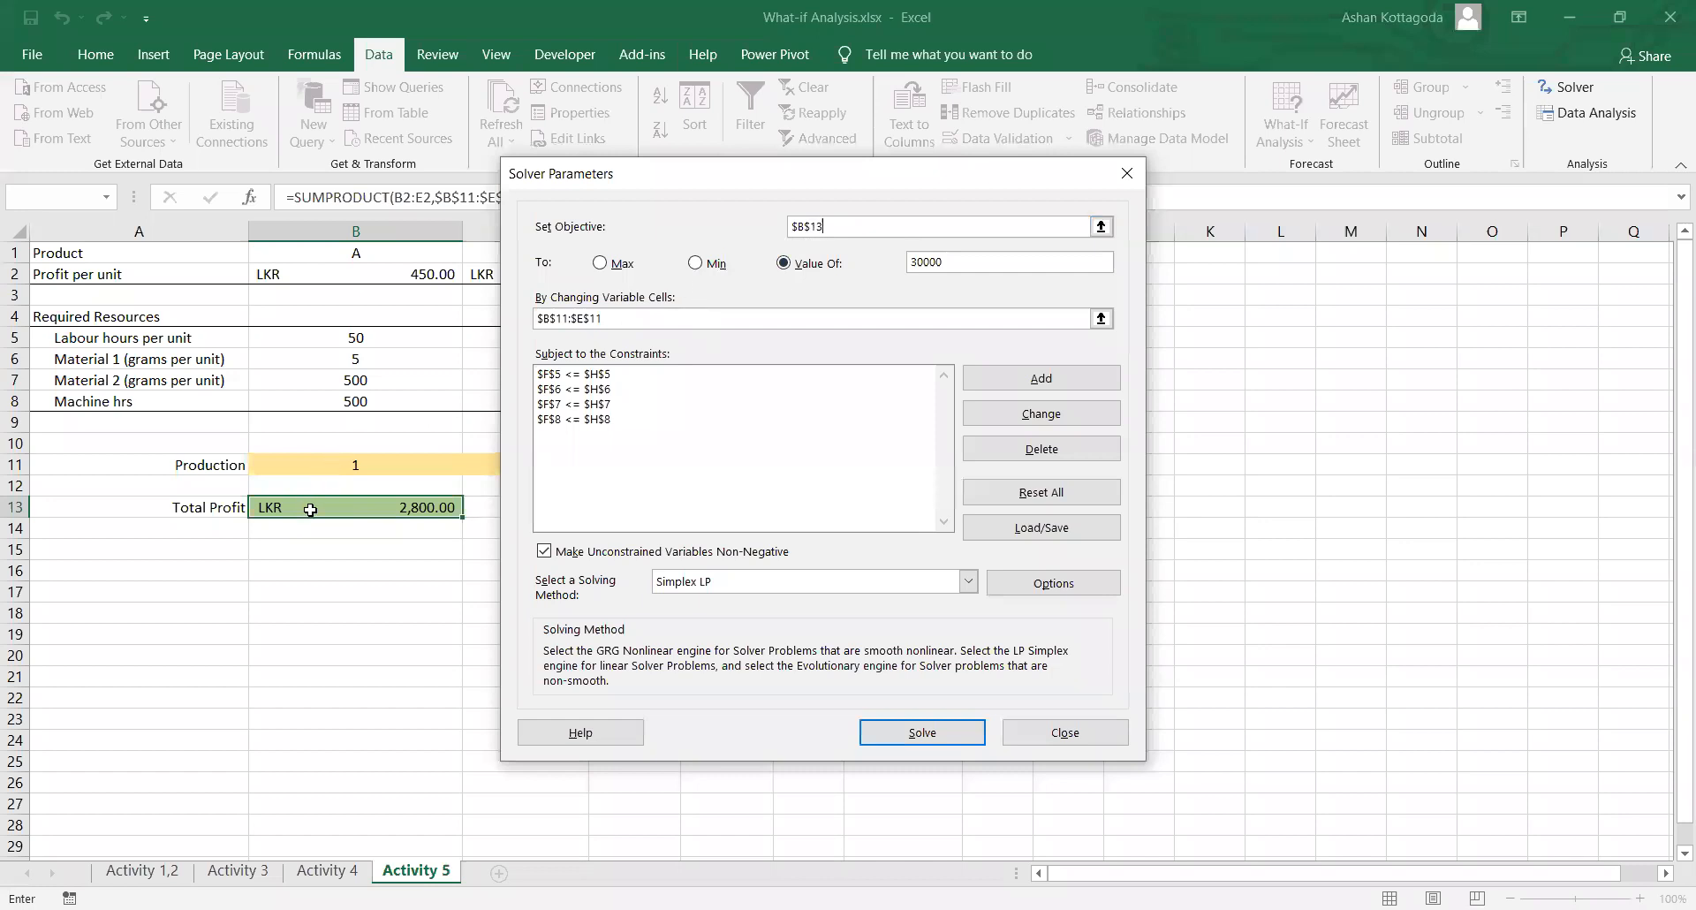
pyautogui.click(616, 268)
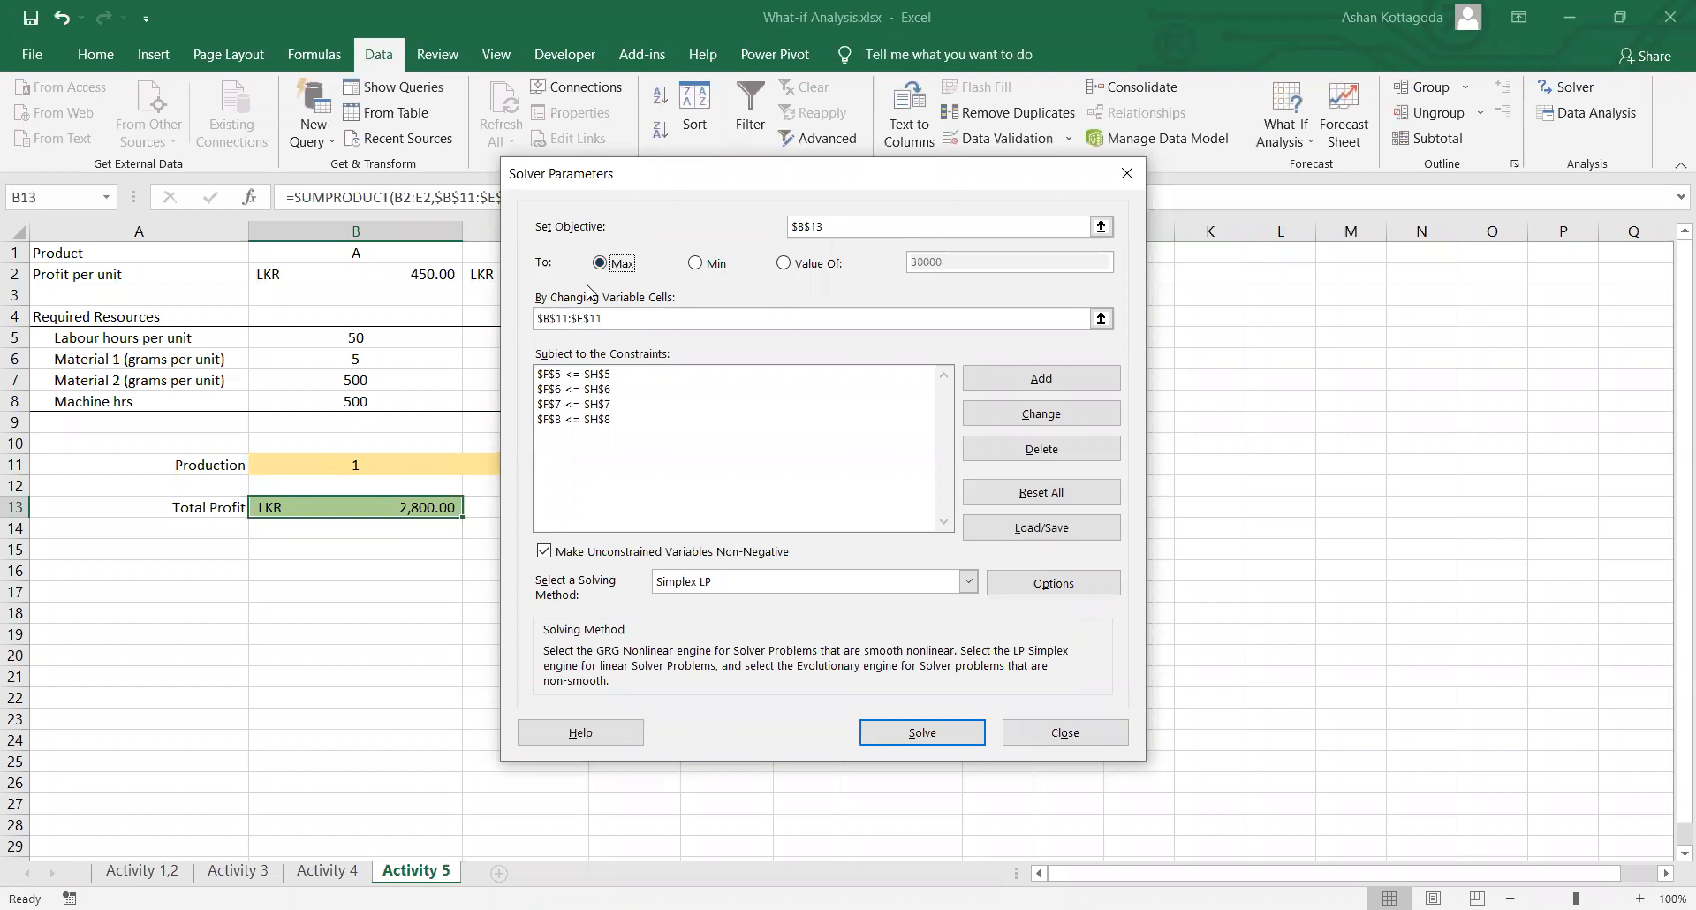
pyautogui.click(783, 263)
pyautogui.moveTo(923, 262); pyautogui.dragTo(947, 261)
pyautogui.click(788, 264)
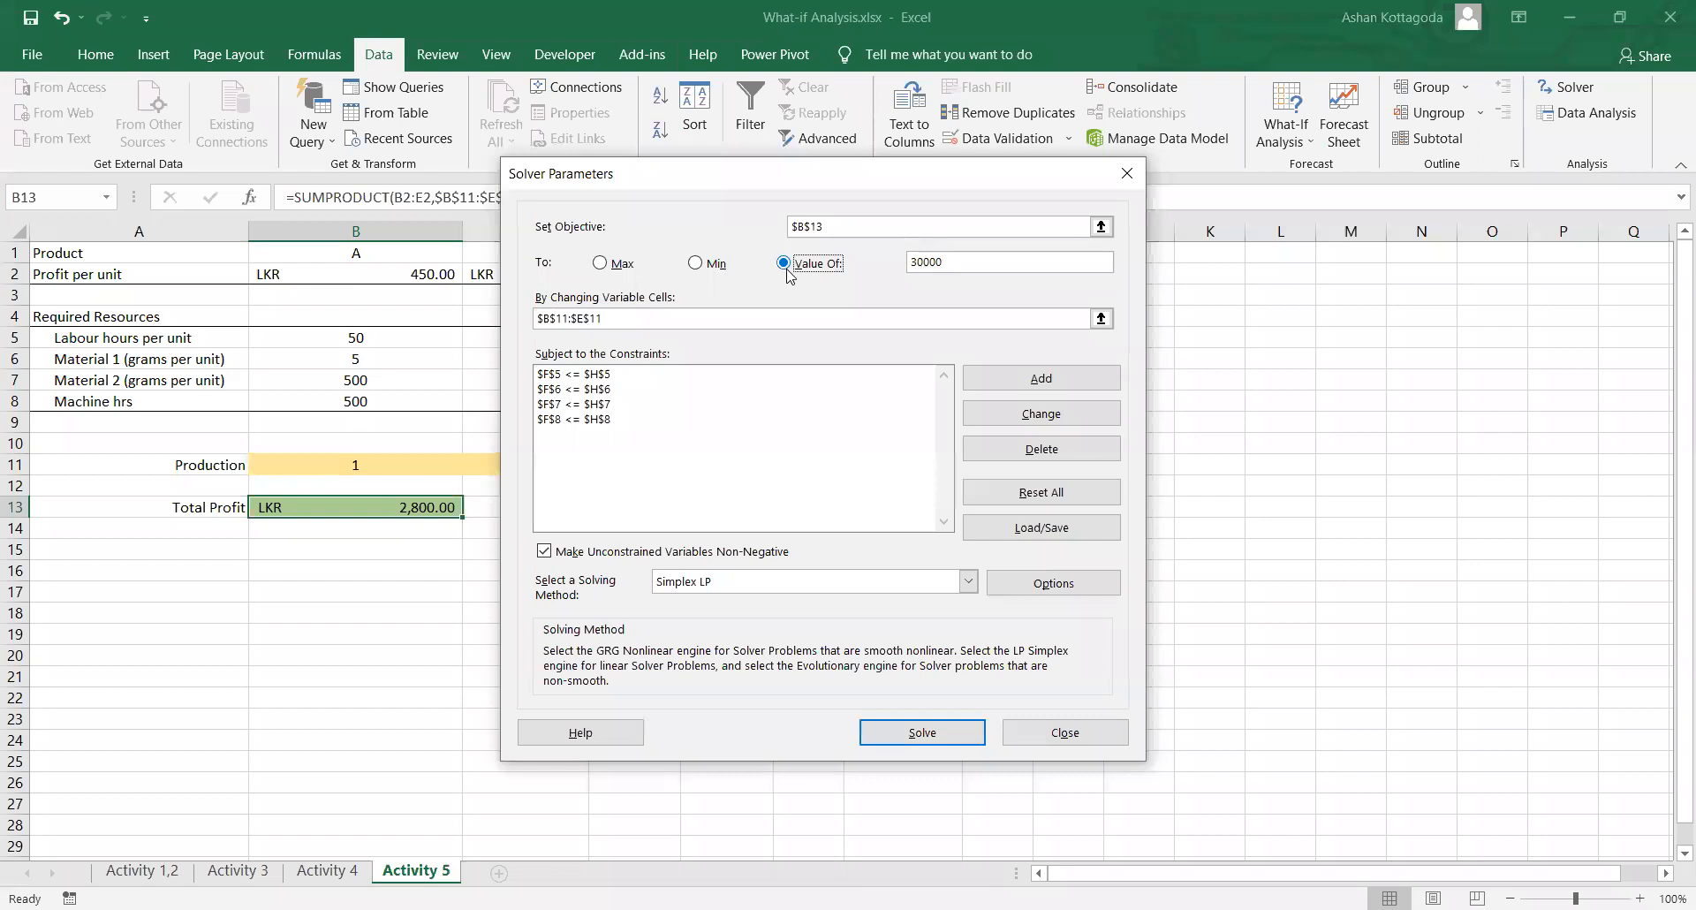
# Step: Review the Solver target value, the variable cells and the resource constraints against the worksheet's production table
pyautogui.click(961, 256)
pyautogui.press('Tab')
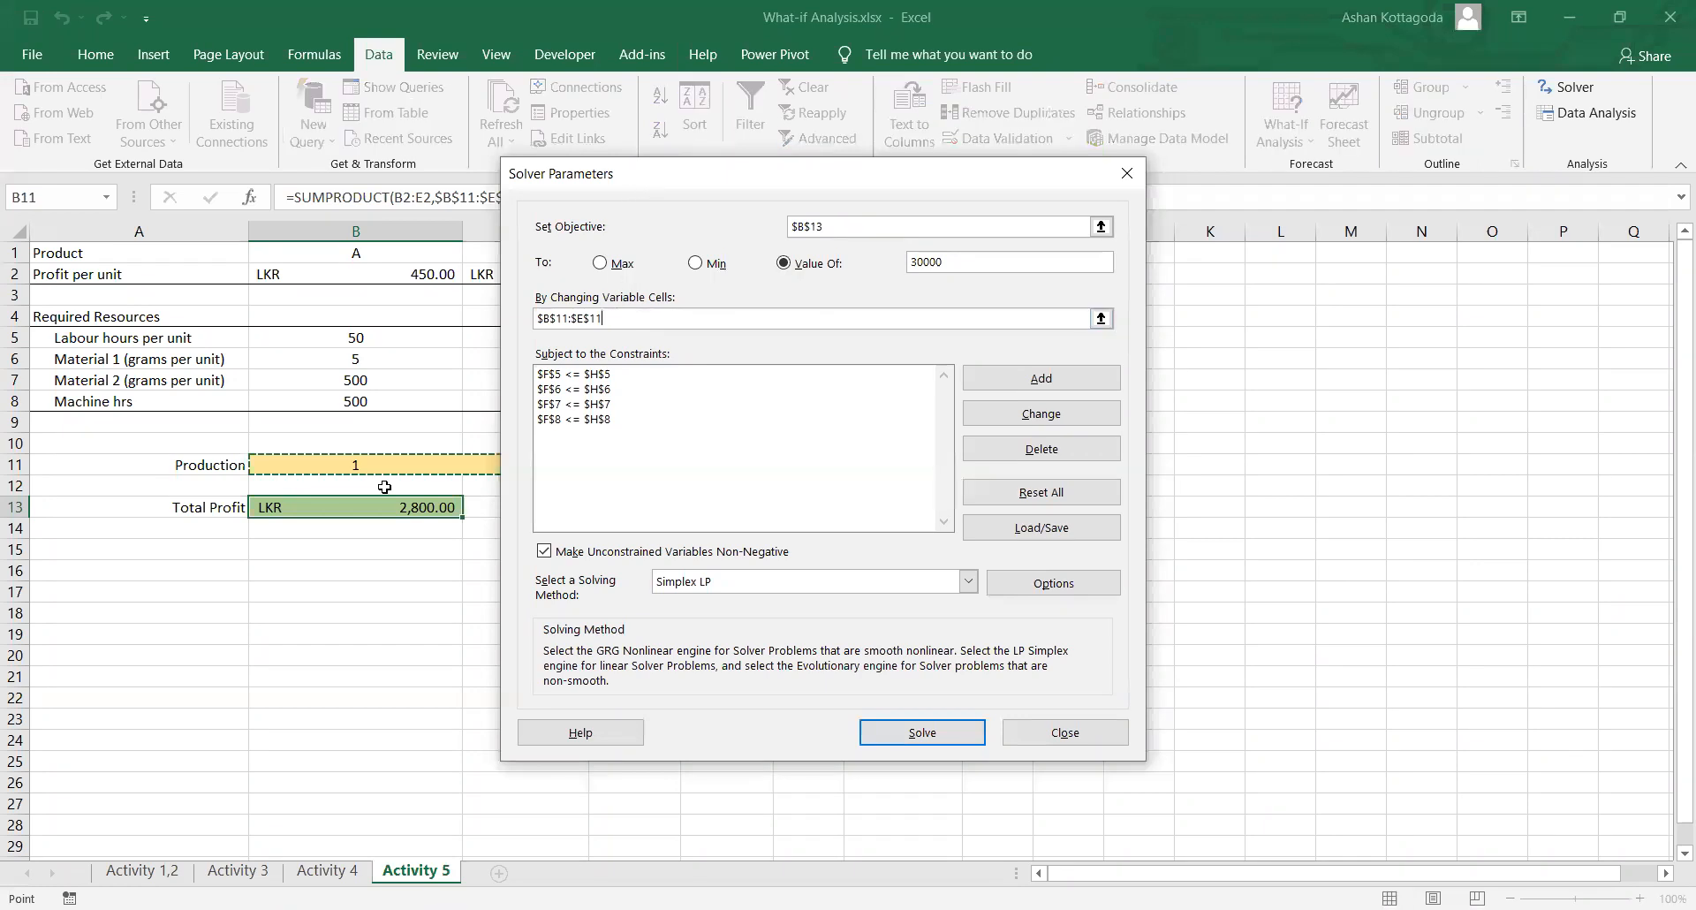
pyautogui.moveTo(645, 179); pyautogui.dragTo(963, 182)
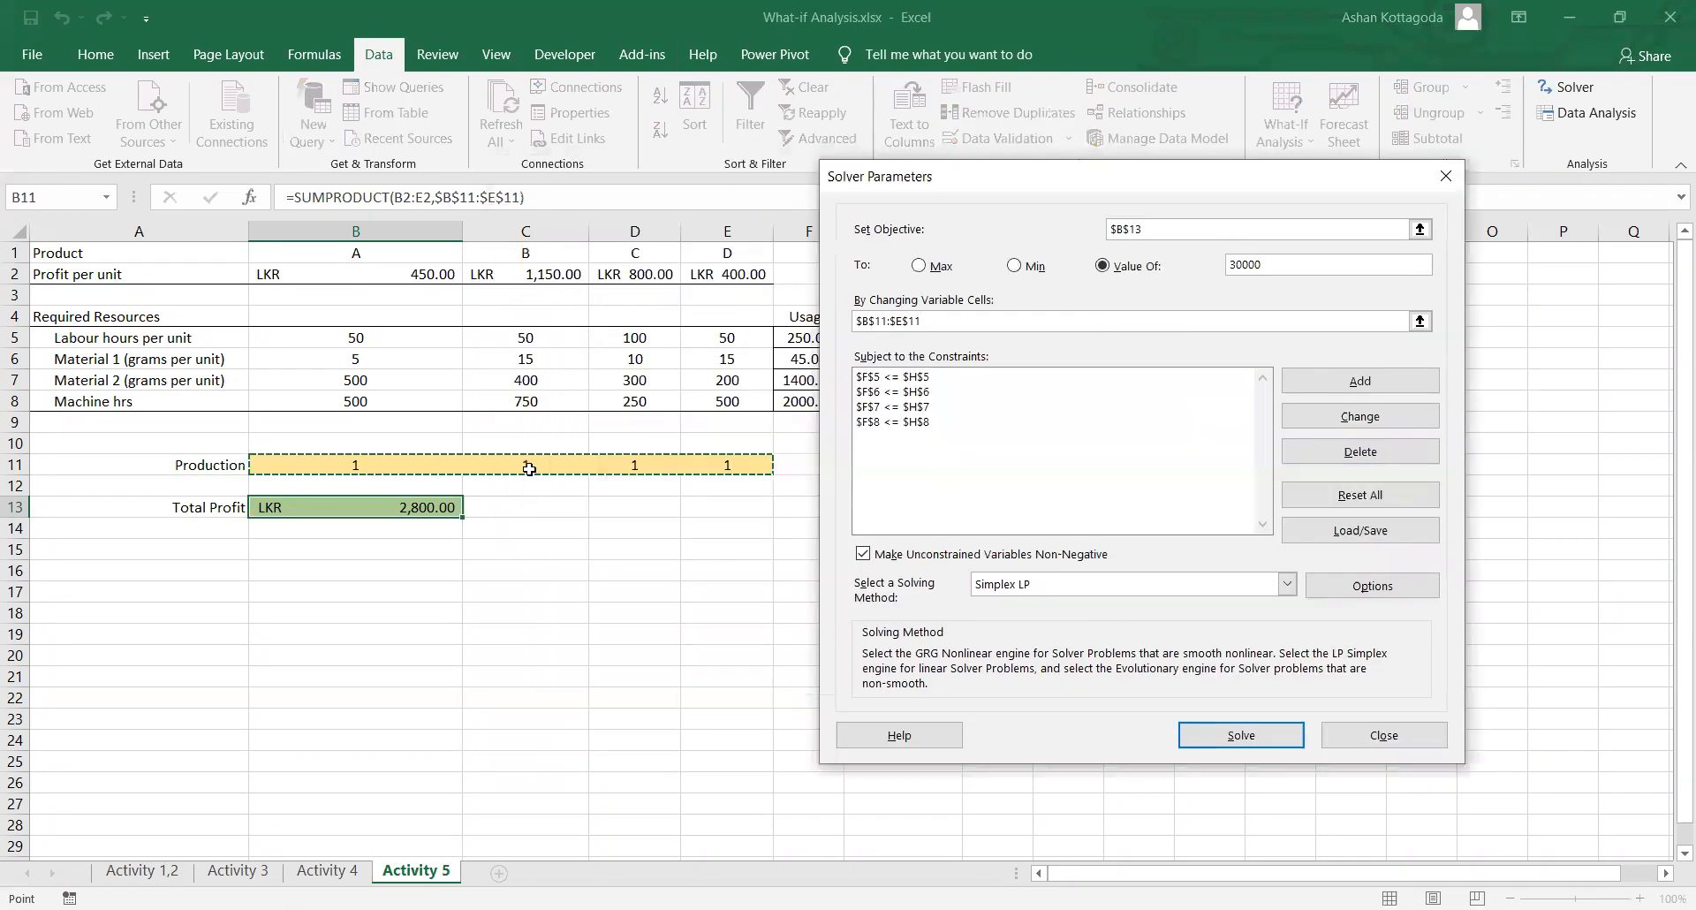
pyautogui.click(938, 321)
pyautogui.click(938, 377)
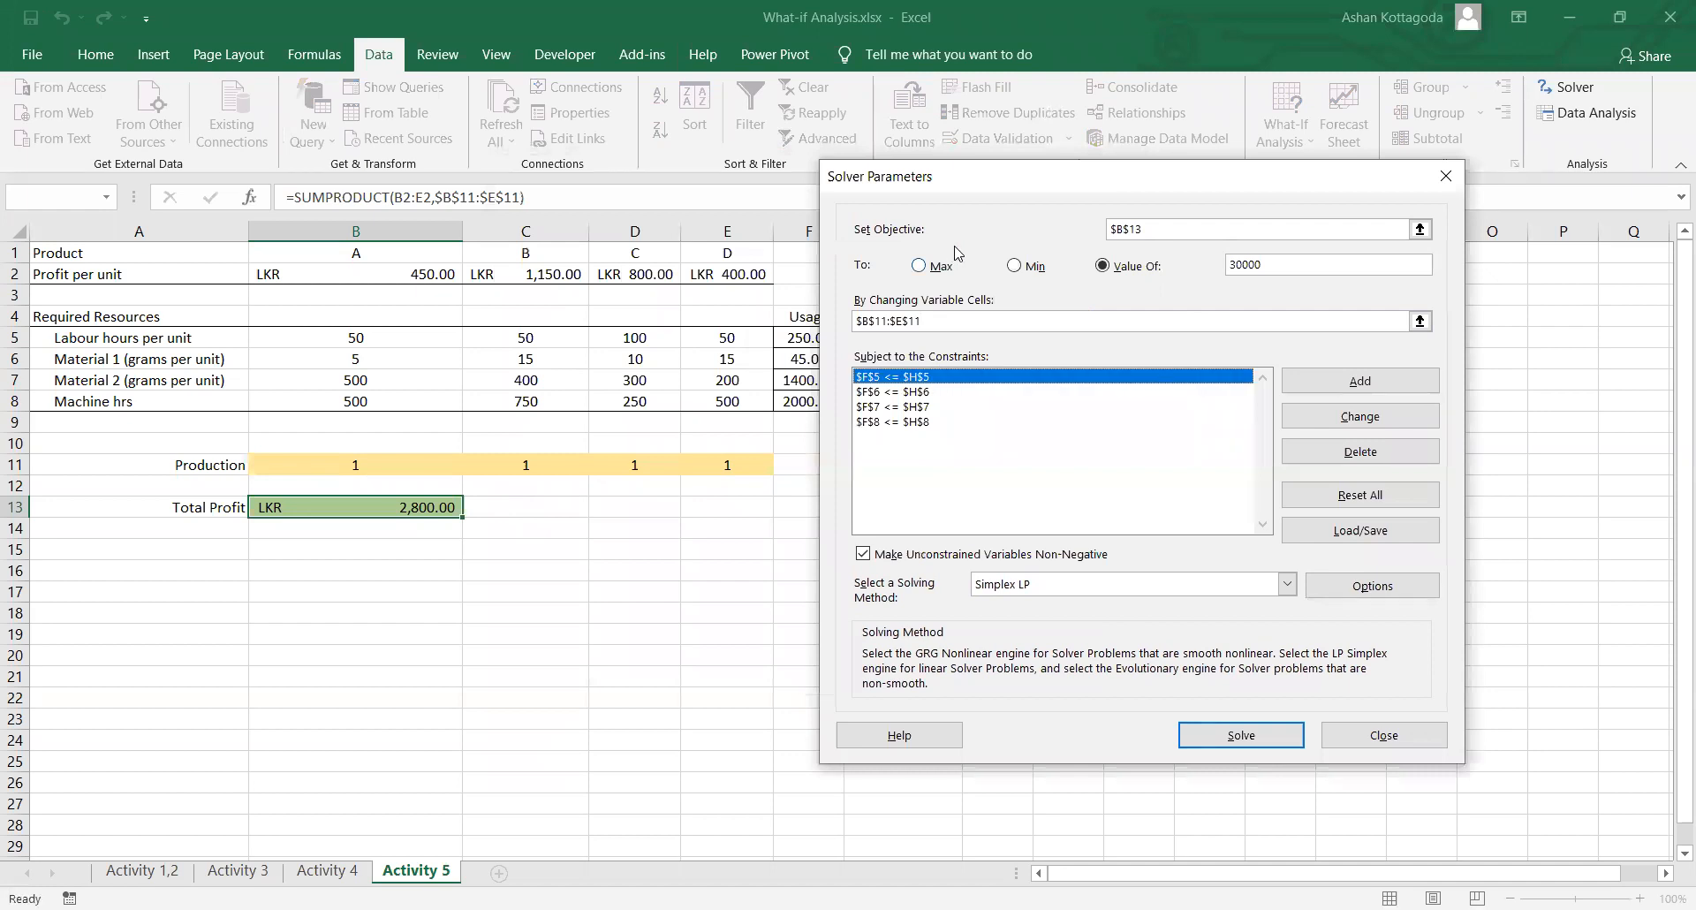
pyautogui.moveTo(972, 190); pyautogui.dragTo(1128, 218)
pyautogui.click(1065, 420)
pyautogui.click(1067, 433)
pyautogui.click(1073, 451)
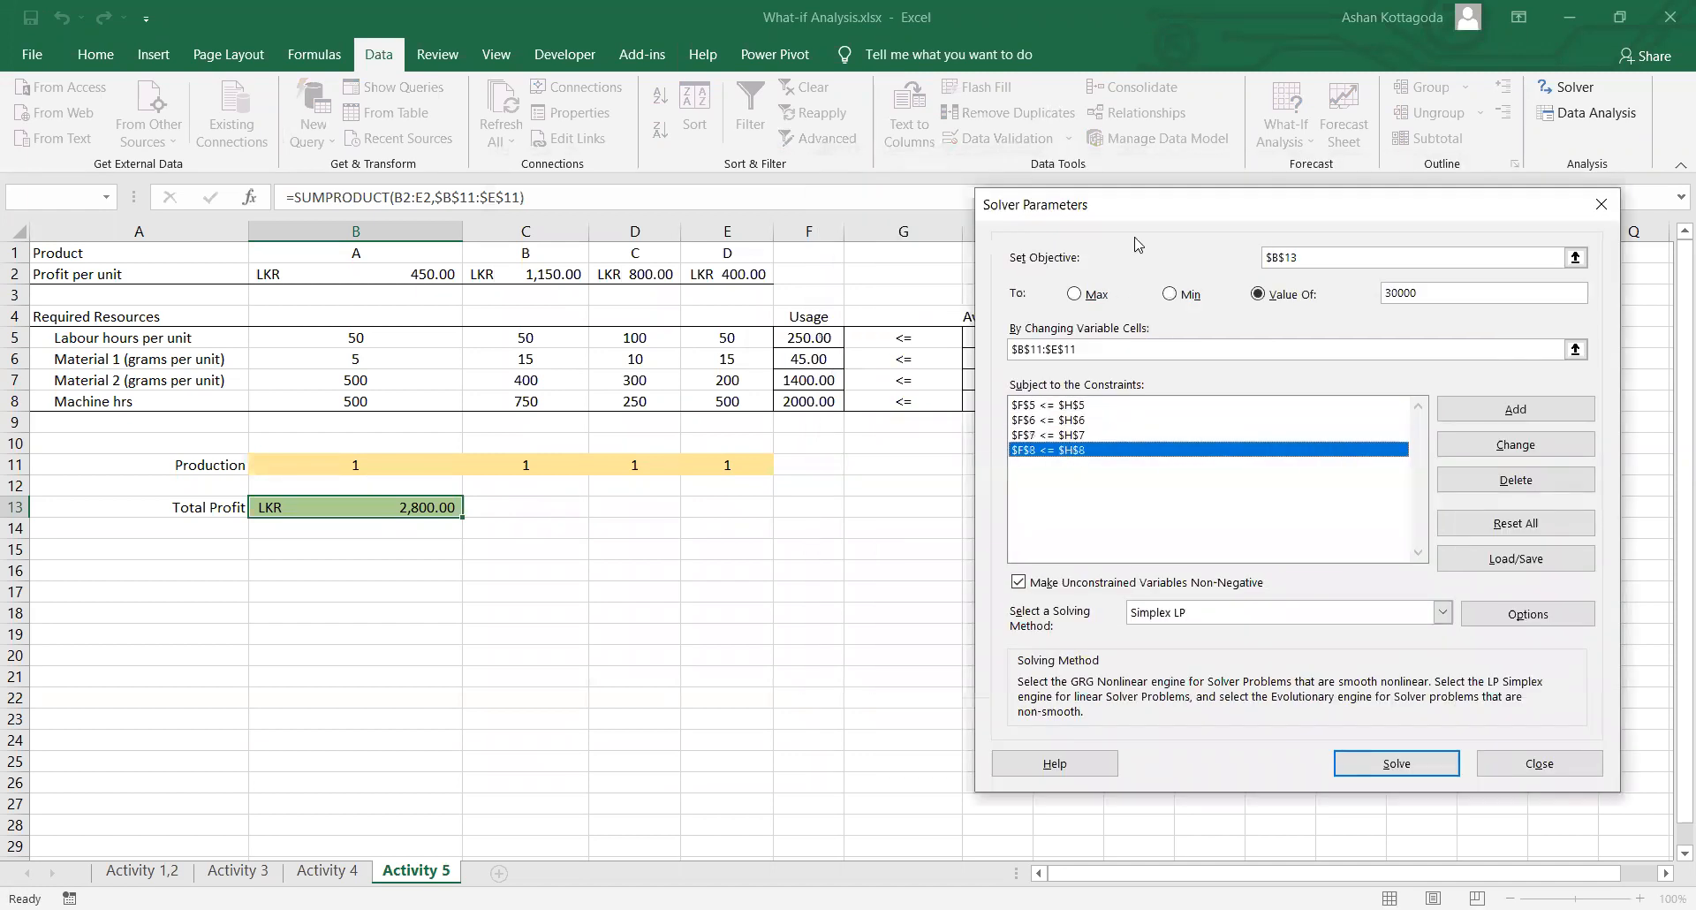
pyautogui.moveTo(1139, 218); pyautogui.dragTo(998, 153)
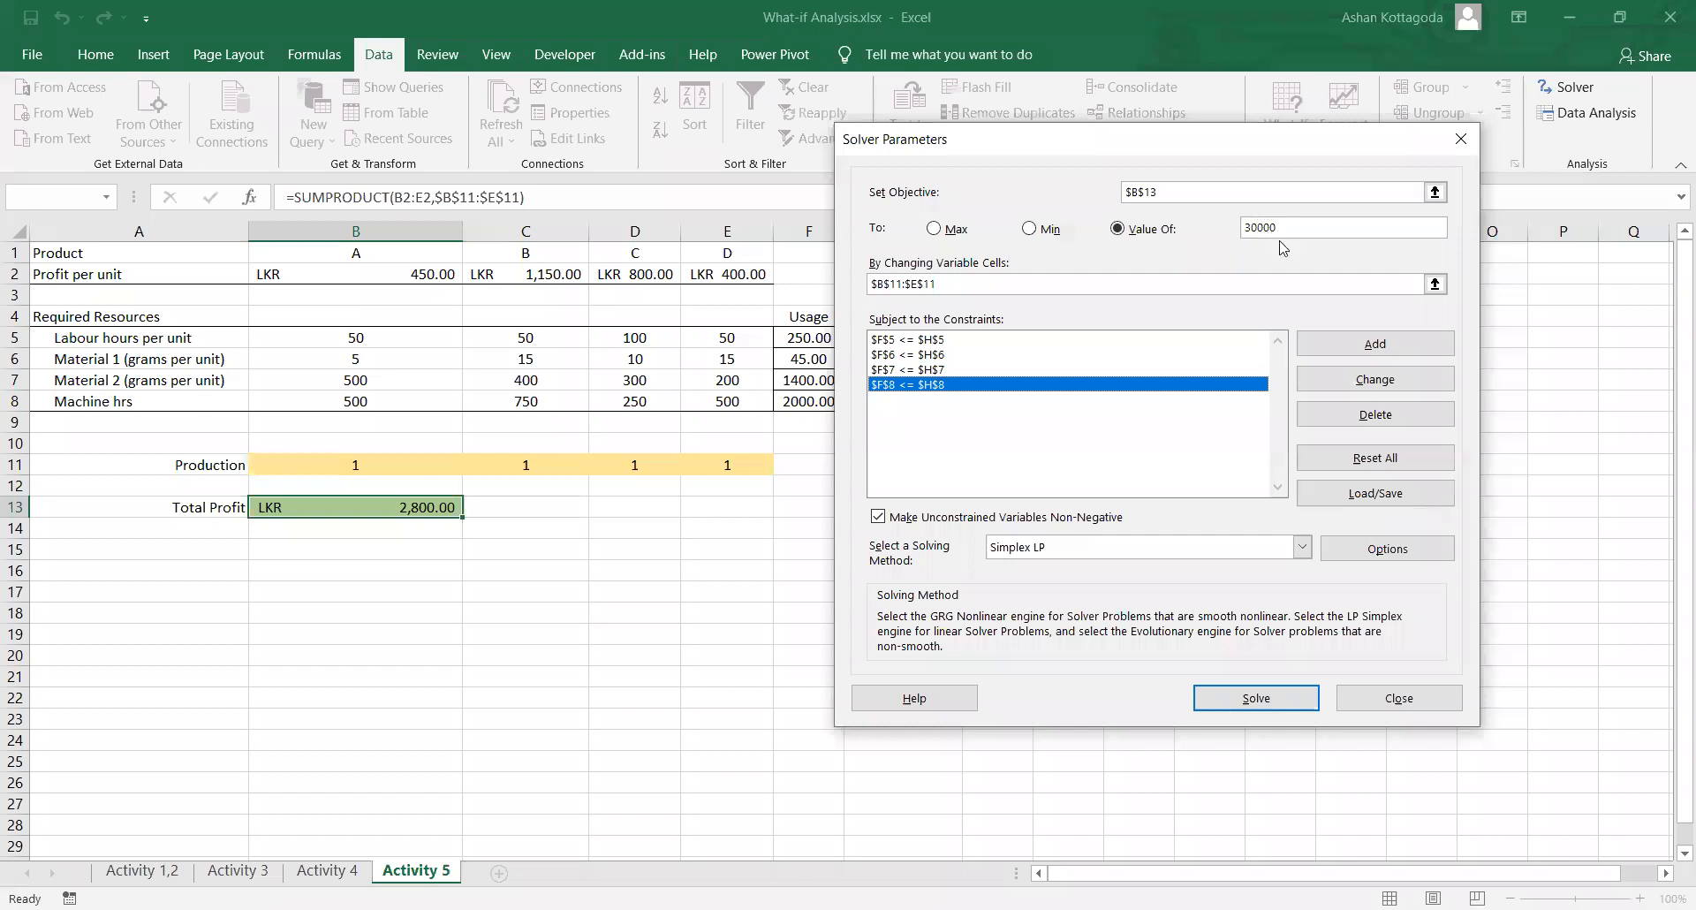
# Step: Solve for a total profit of 30000 with Simplex LP and keep the Solver solution
pyautogui.click(1247, 698)
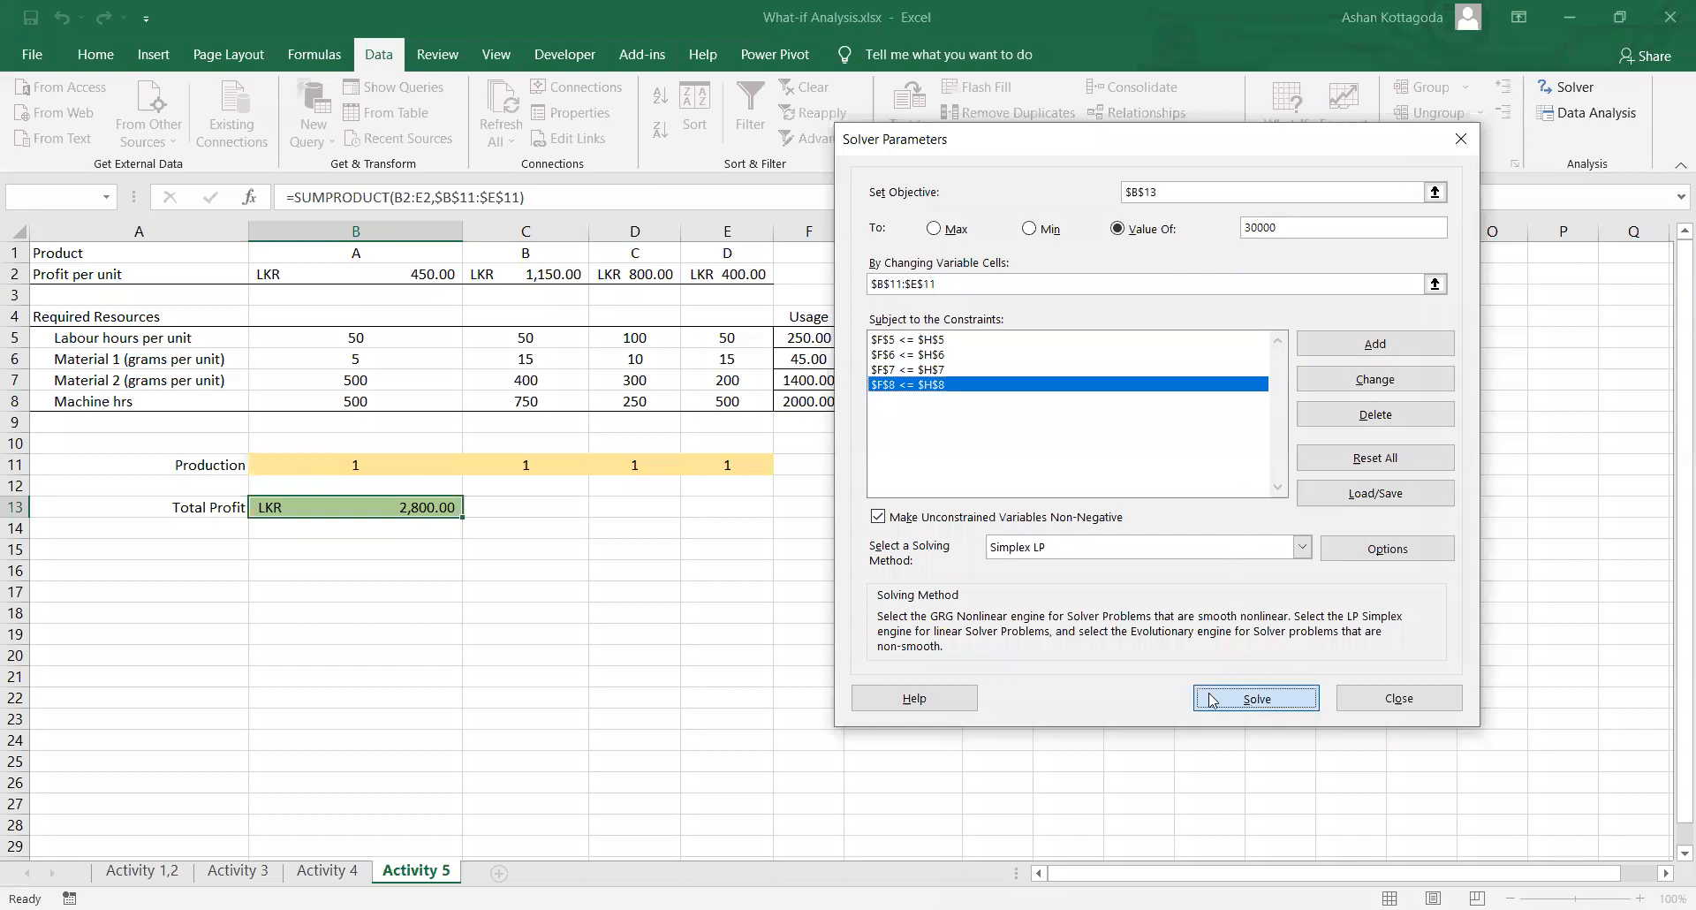
pyautogui.click(584, 504)
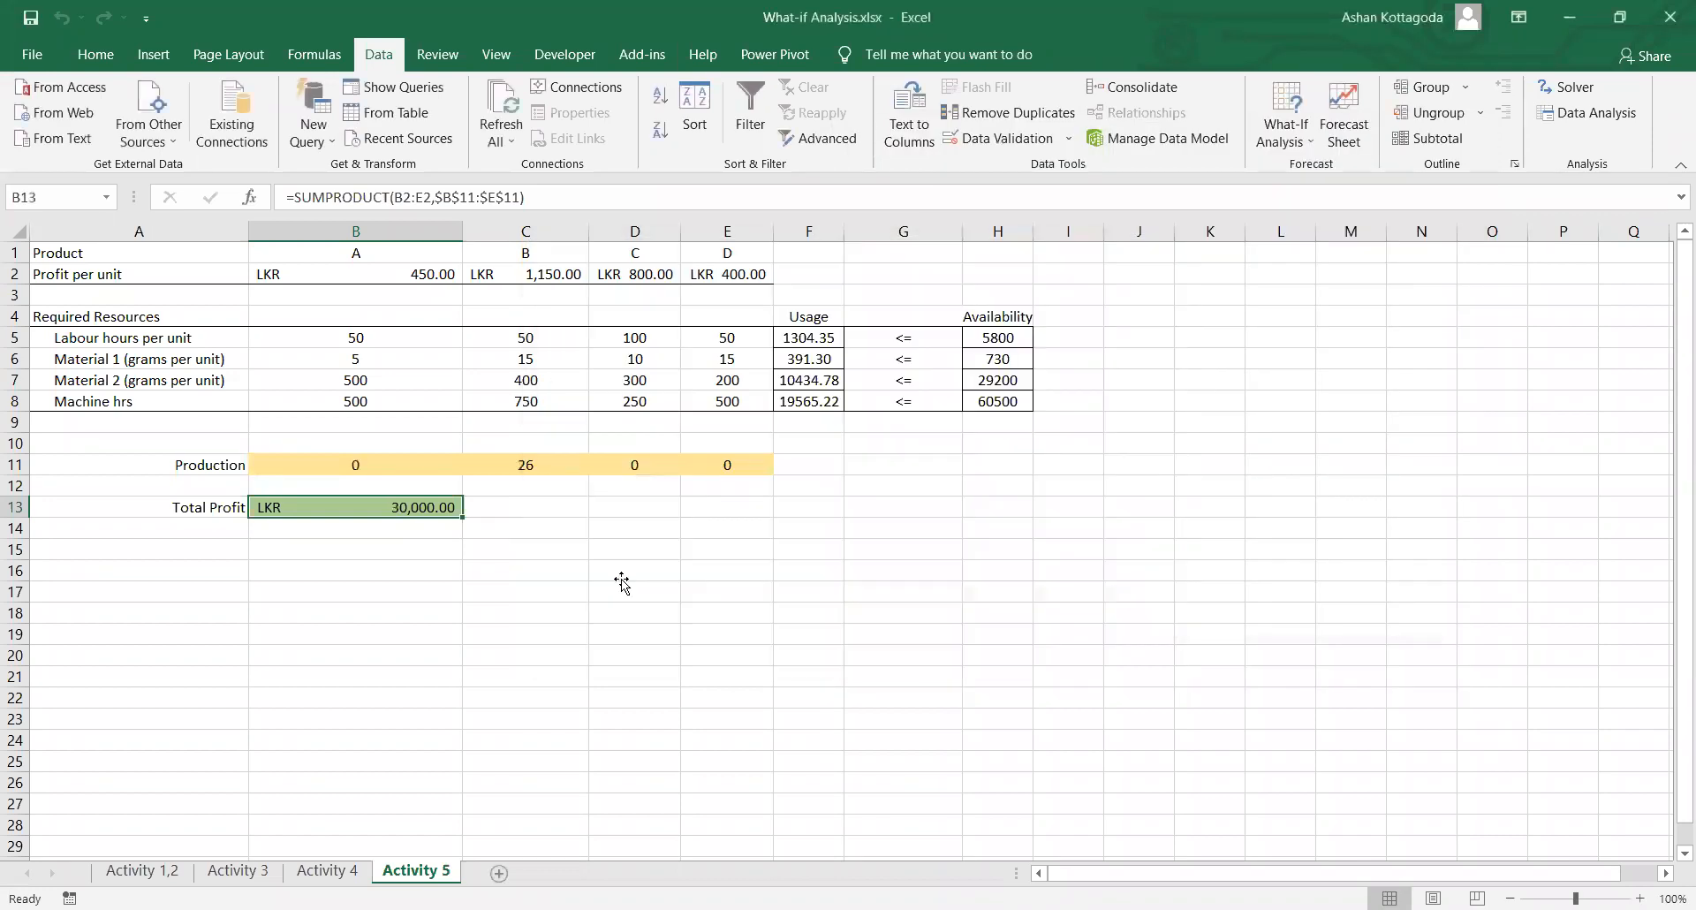
pyautogui.click(621, 579)
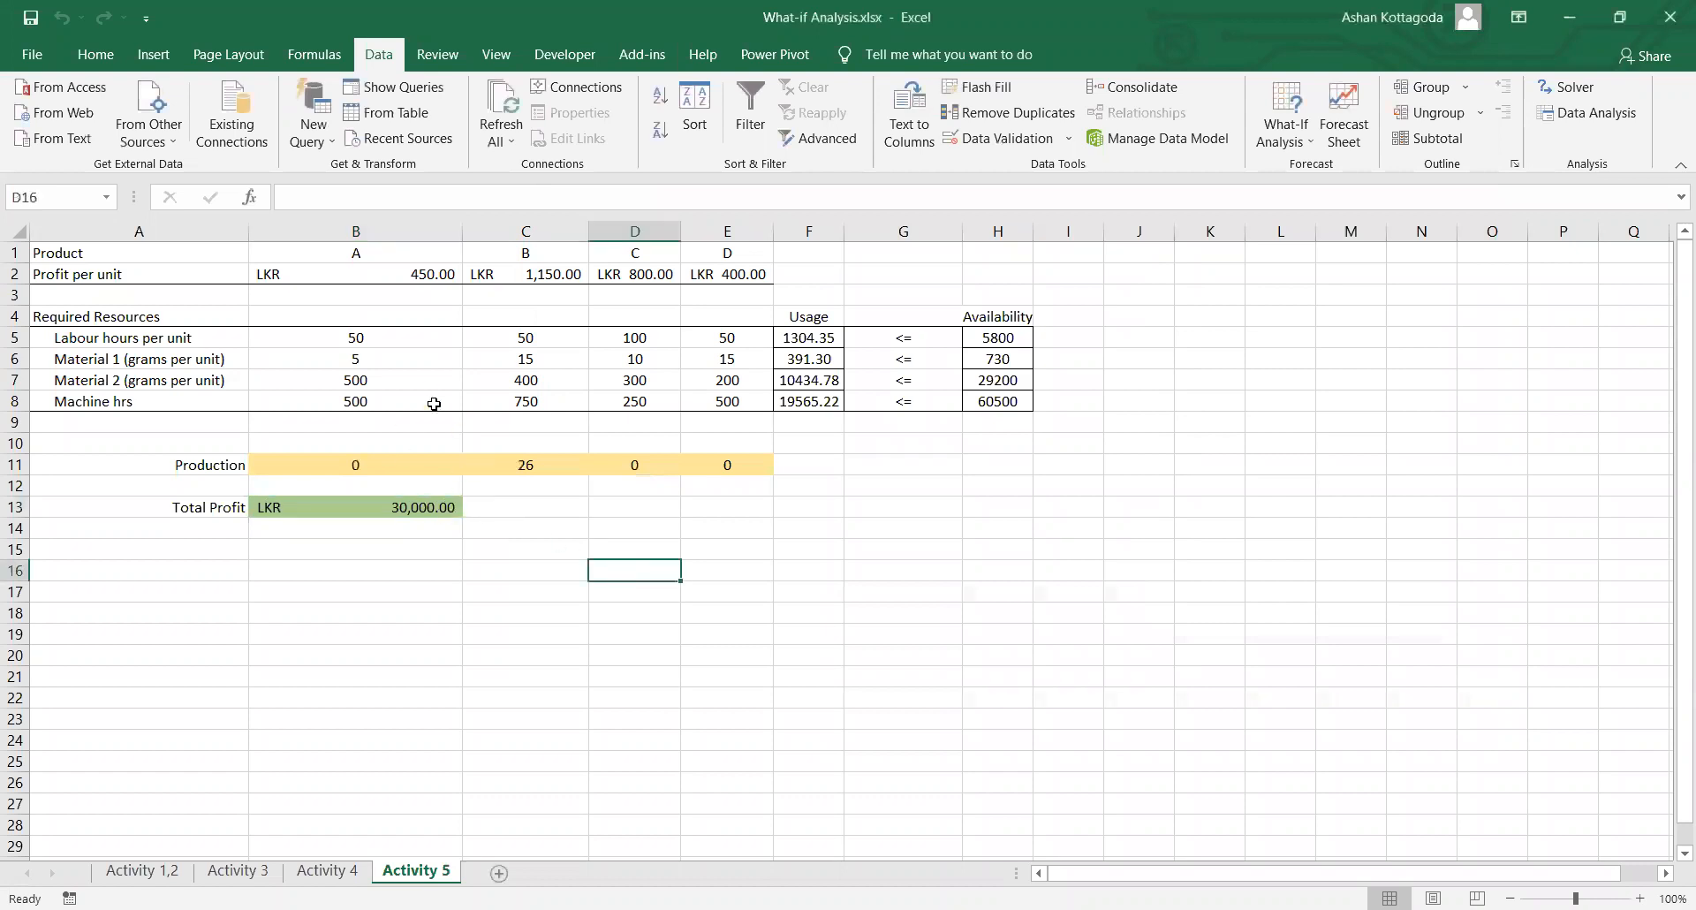
pyautogui.click(393, 506)
pyautogui.click(428, 541)
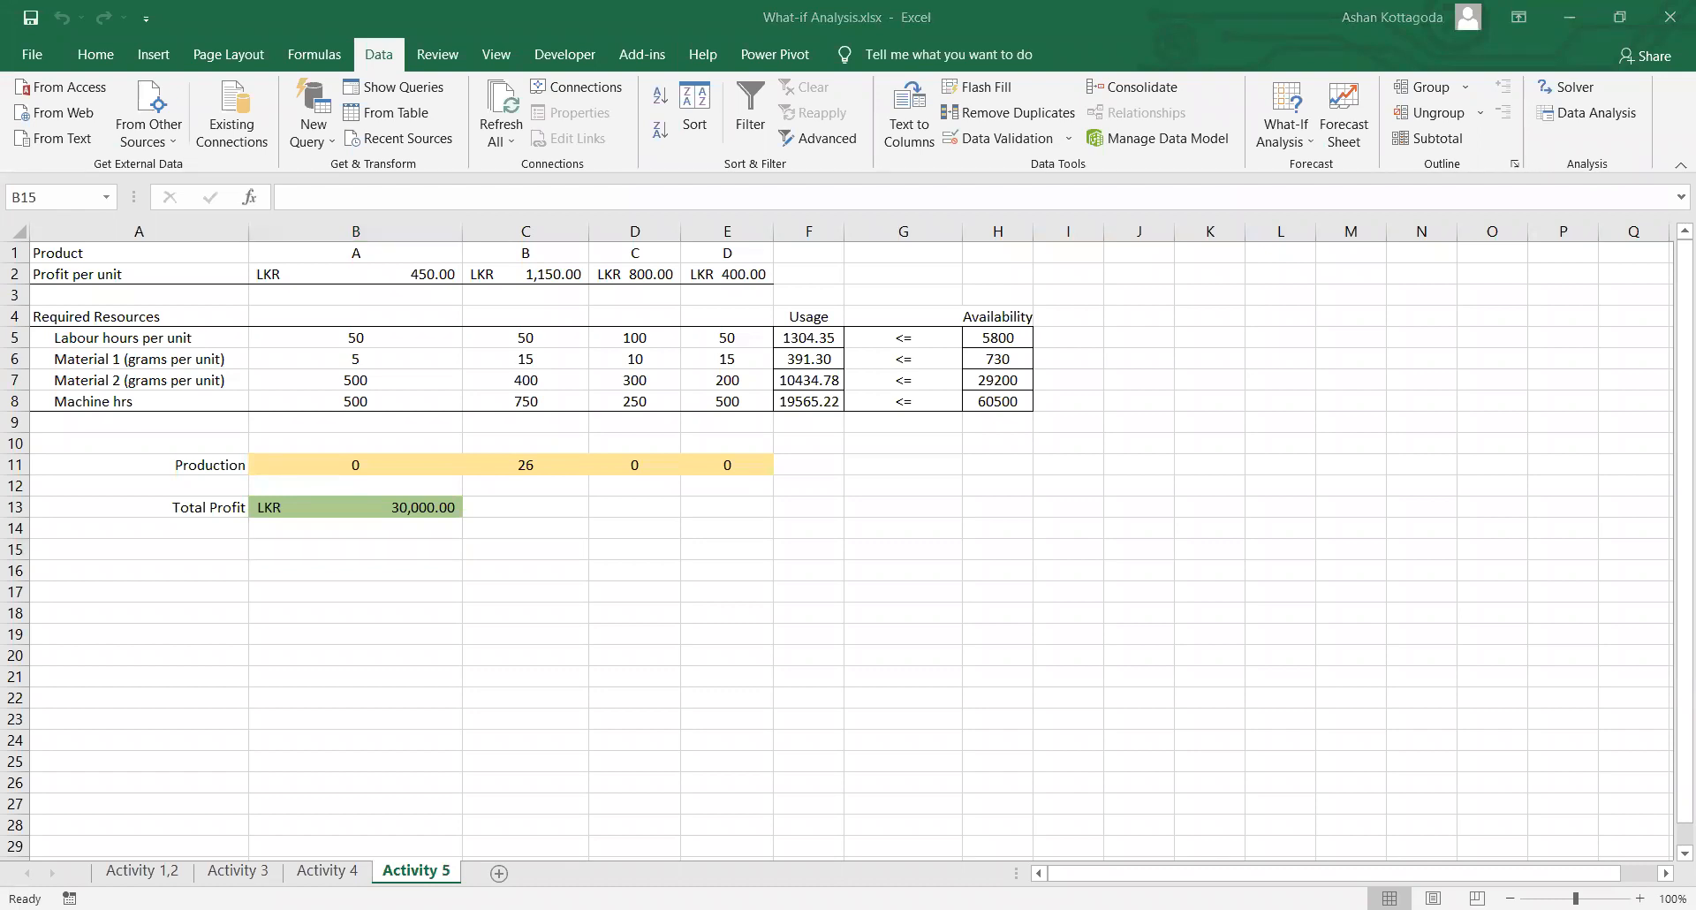
pyautogui.click(869, 350)
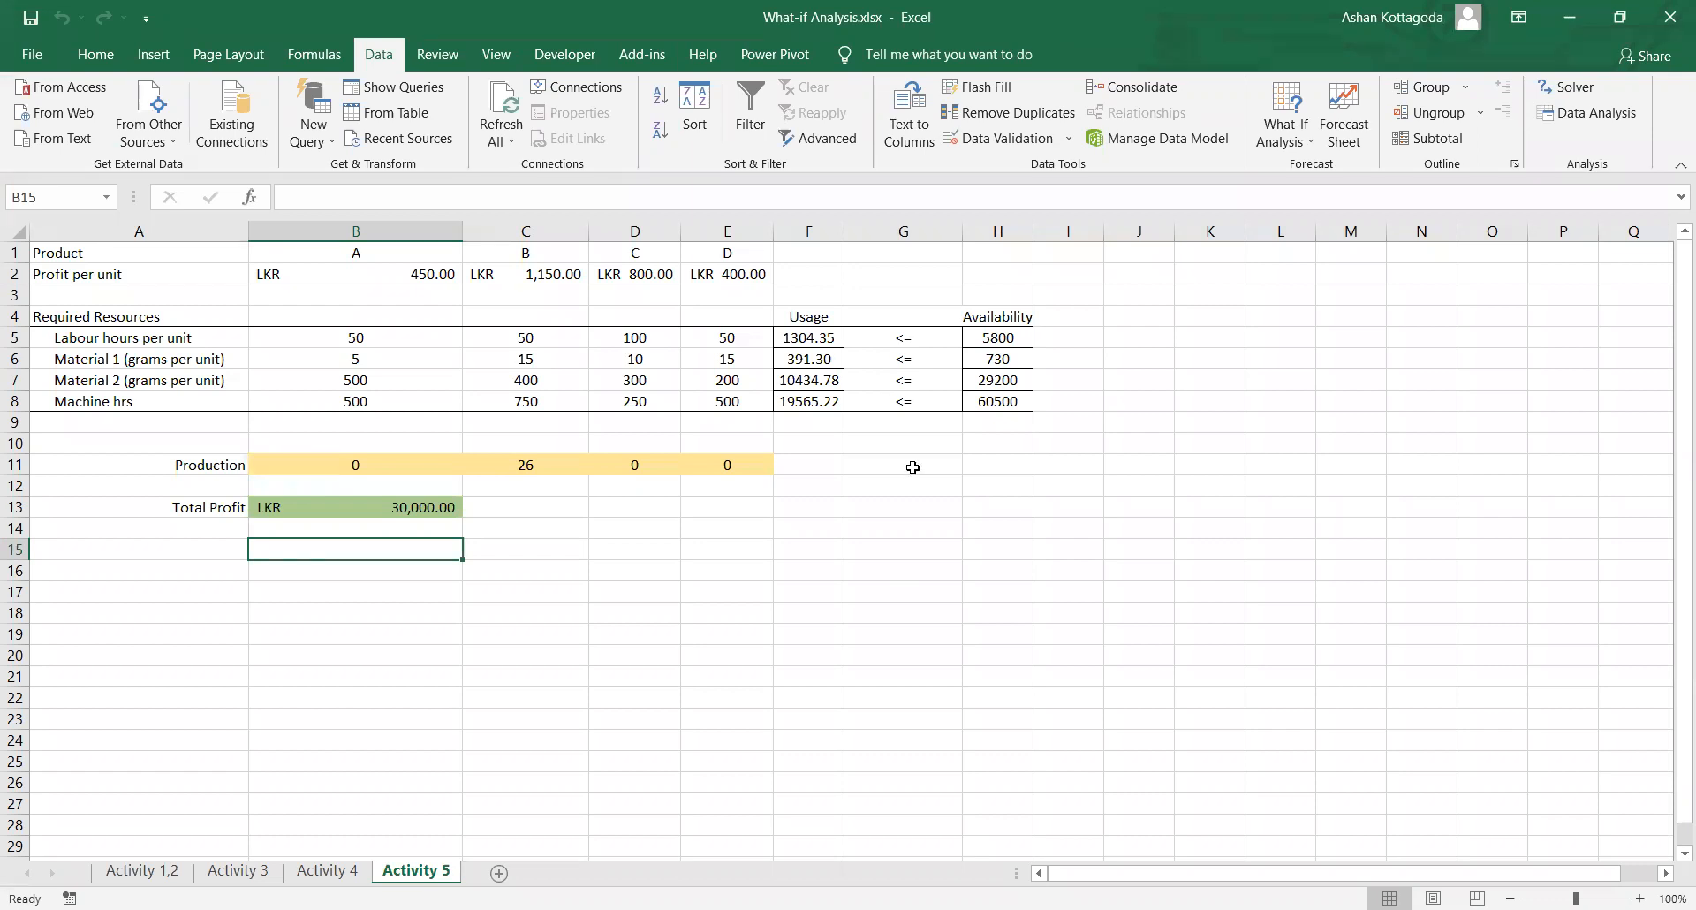
# Step: Reopen Solver, change the solving method to GRG Nonlinear, solve for the 30000 profit target and keep the solution
pyautogui.click(1558, 89)
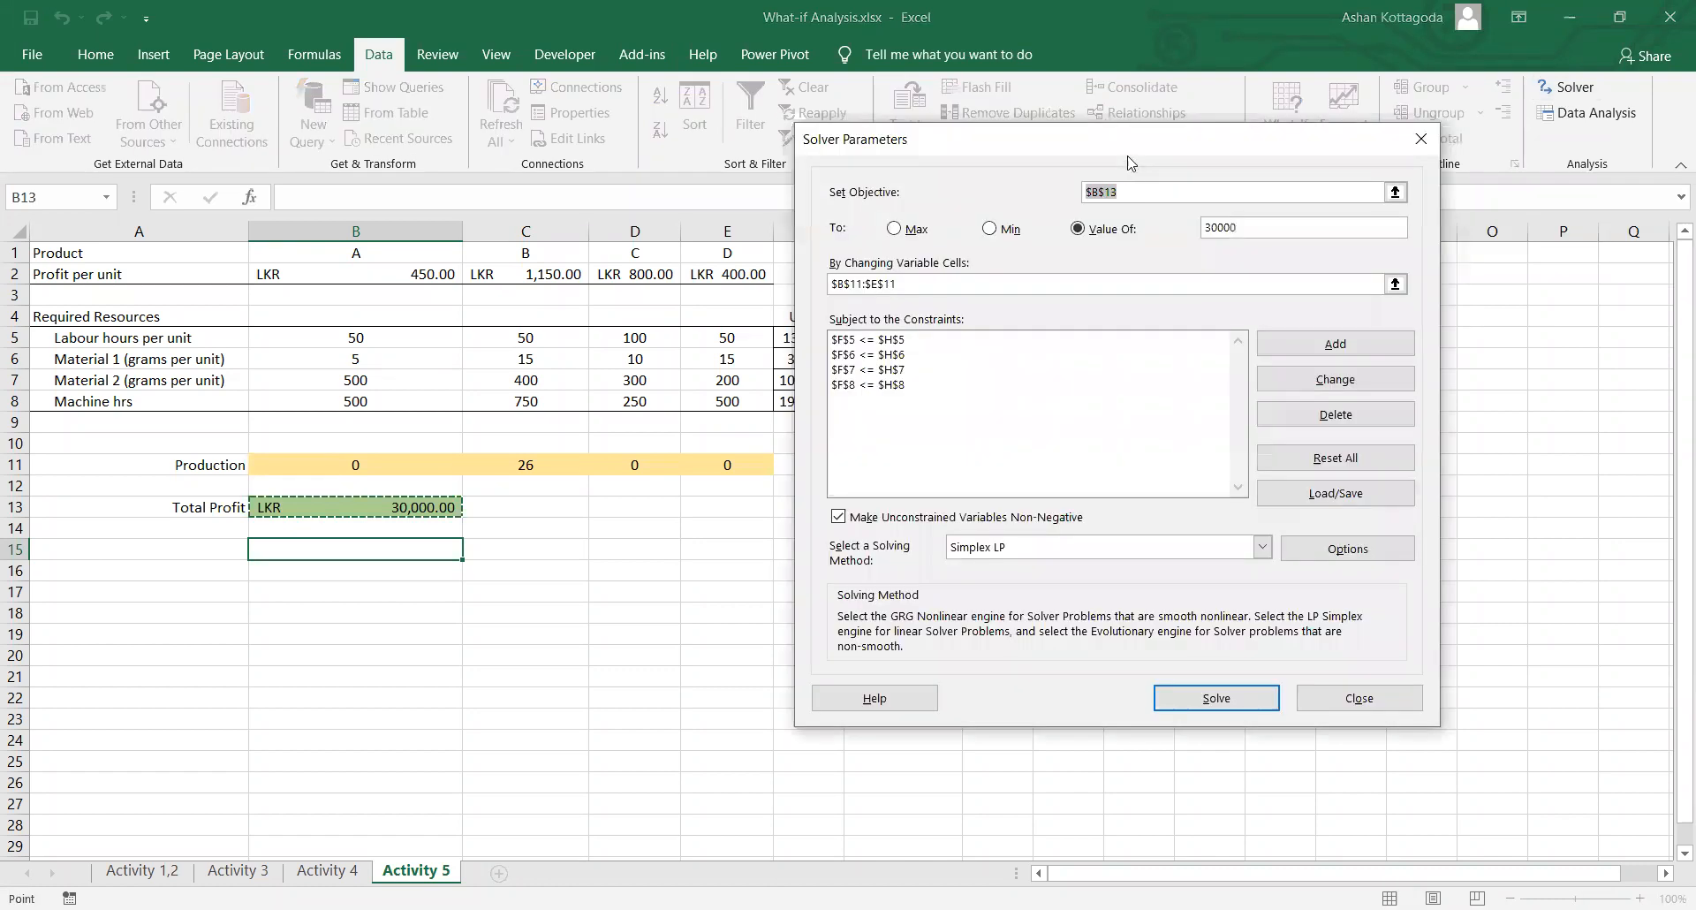
pyautogui.moveTo(1126, 155); pyautogui.dragTo(860, 195)
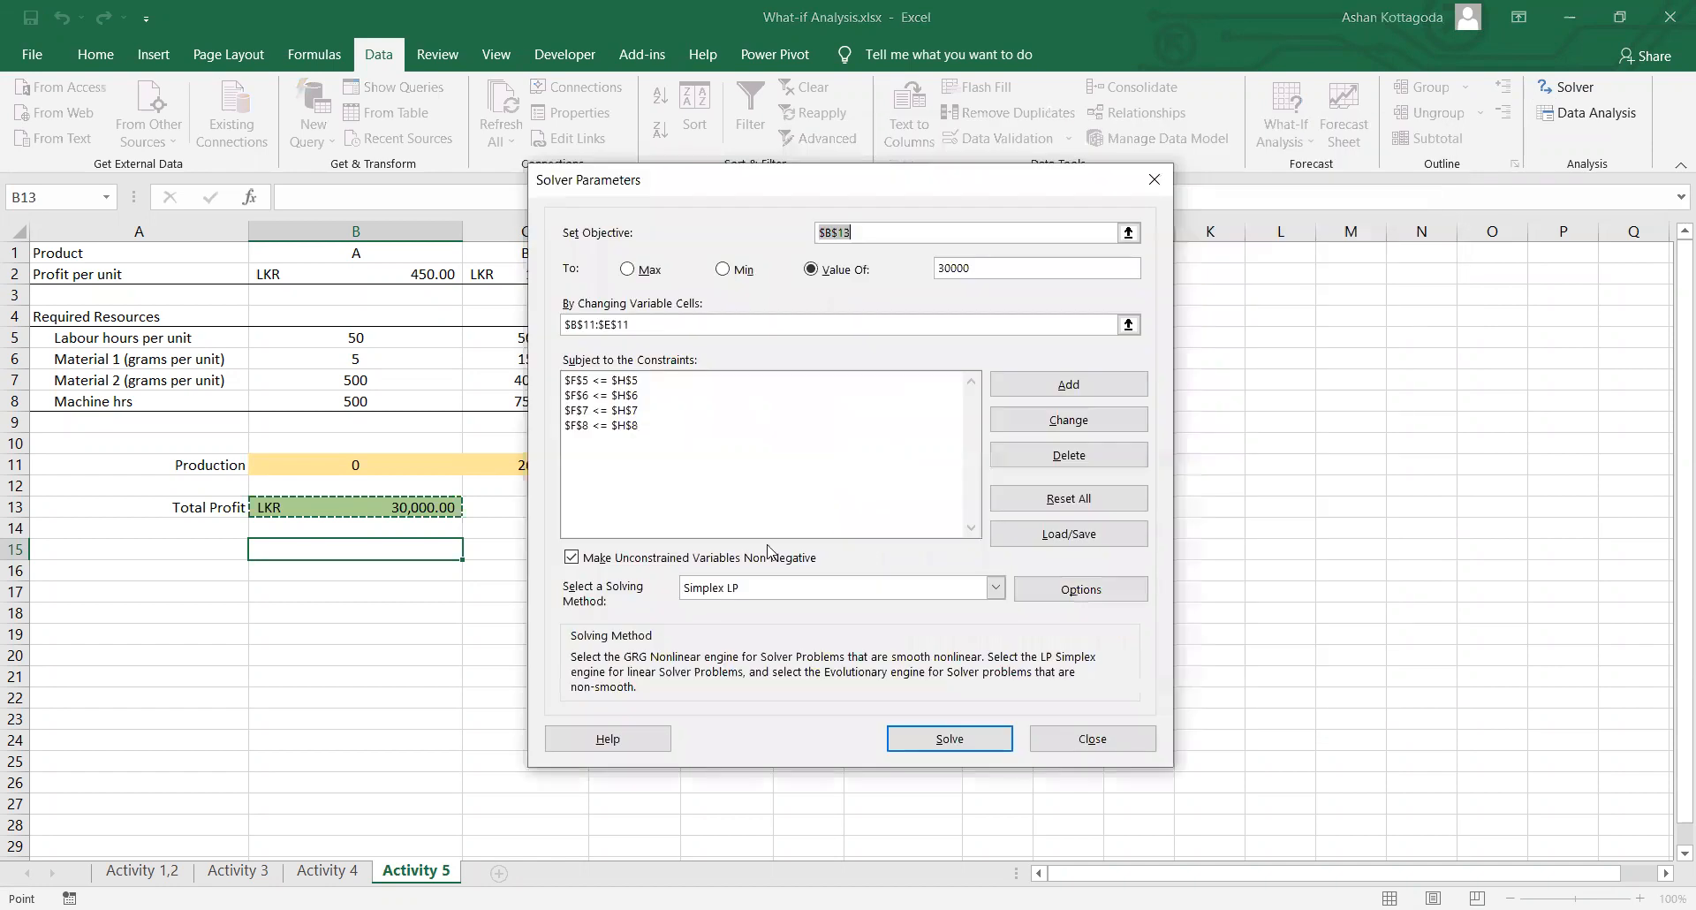
pyautogui.click(723, 593)
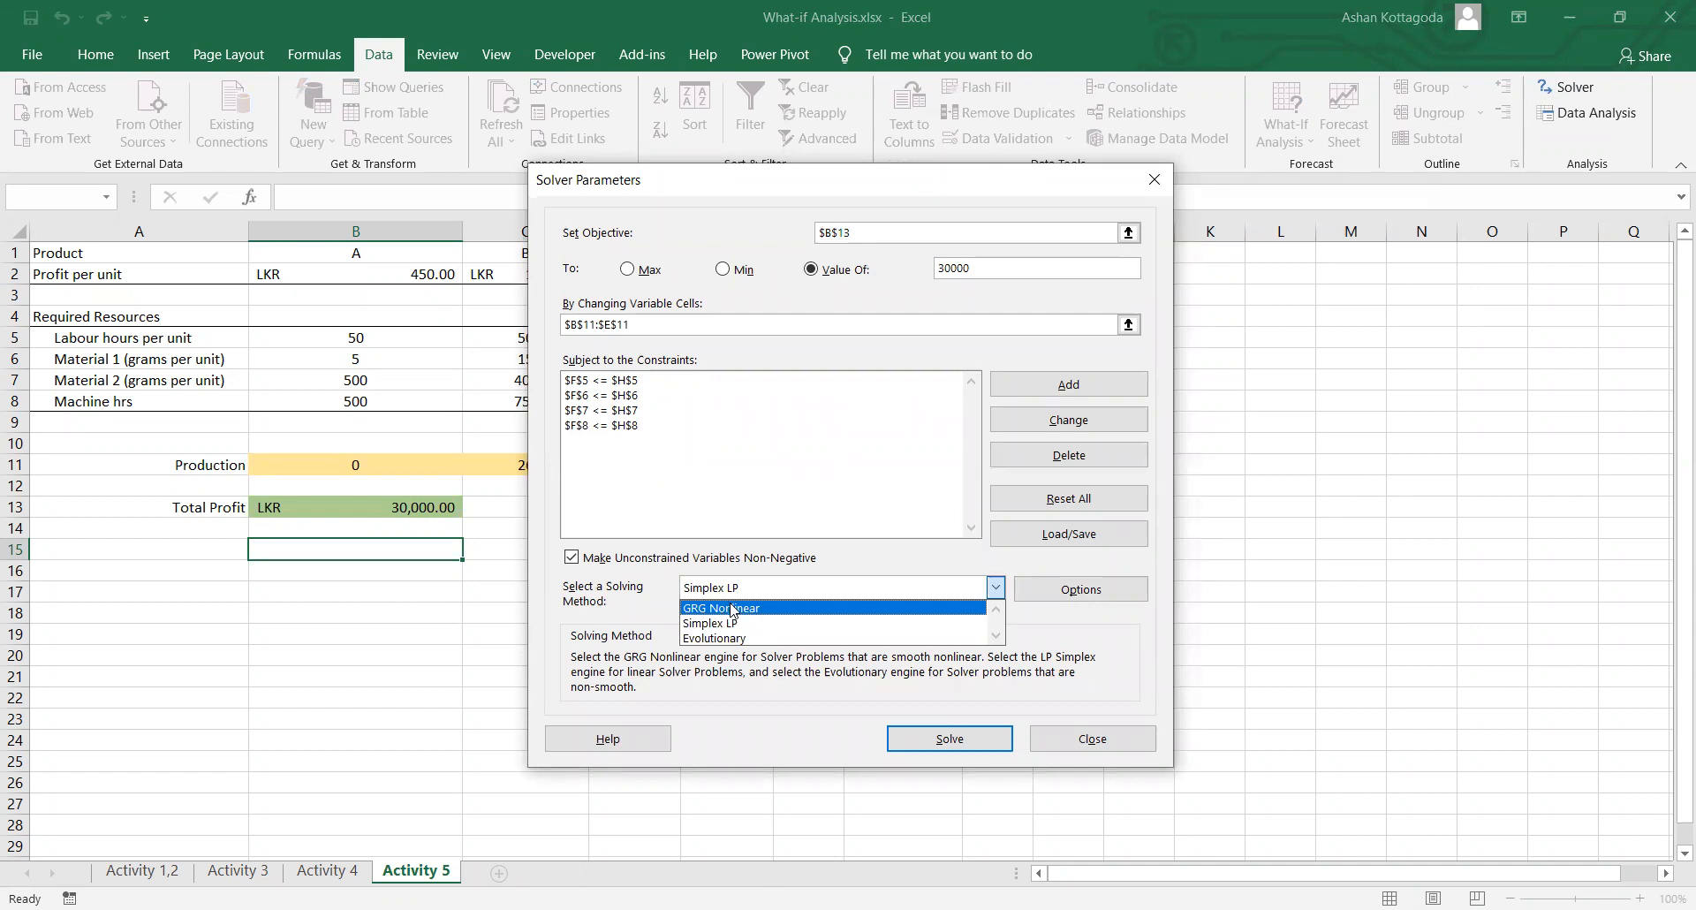
pyautogui.click(732, 610)
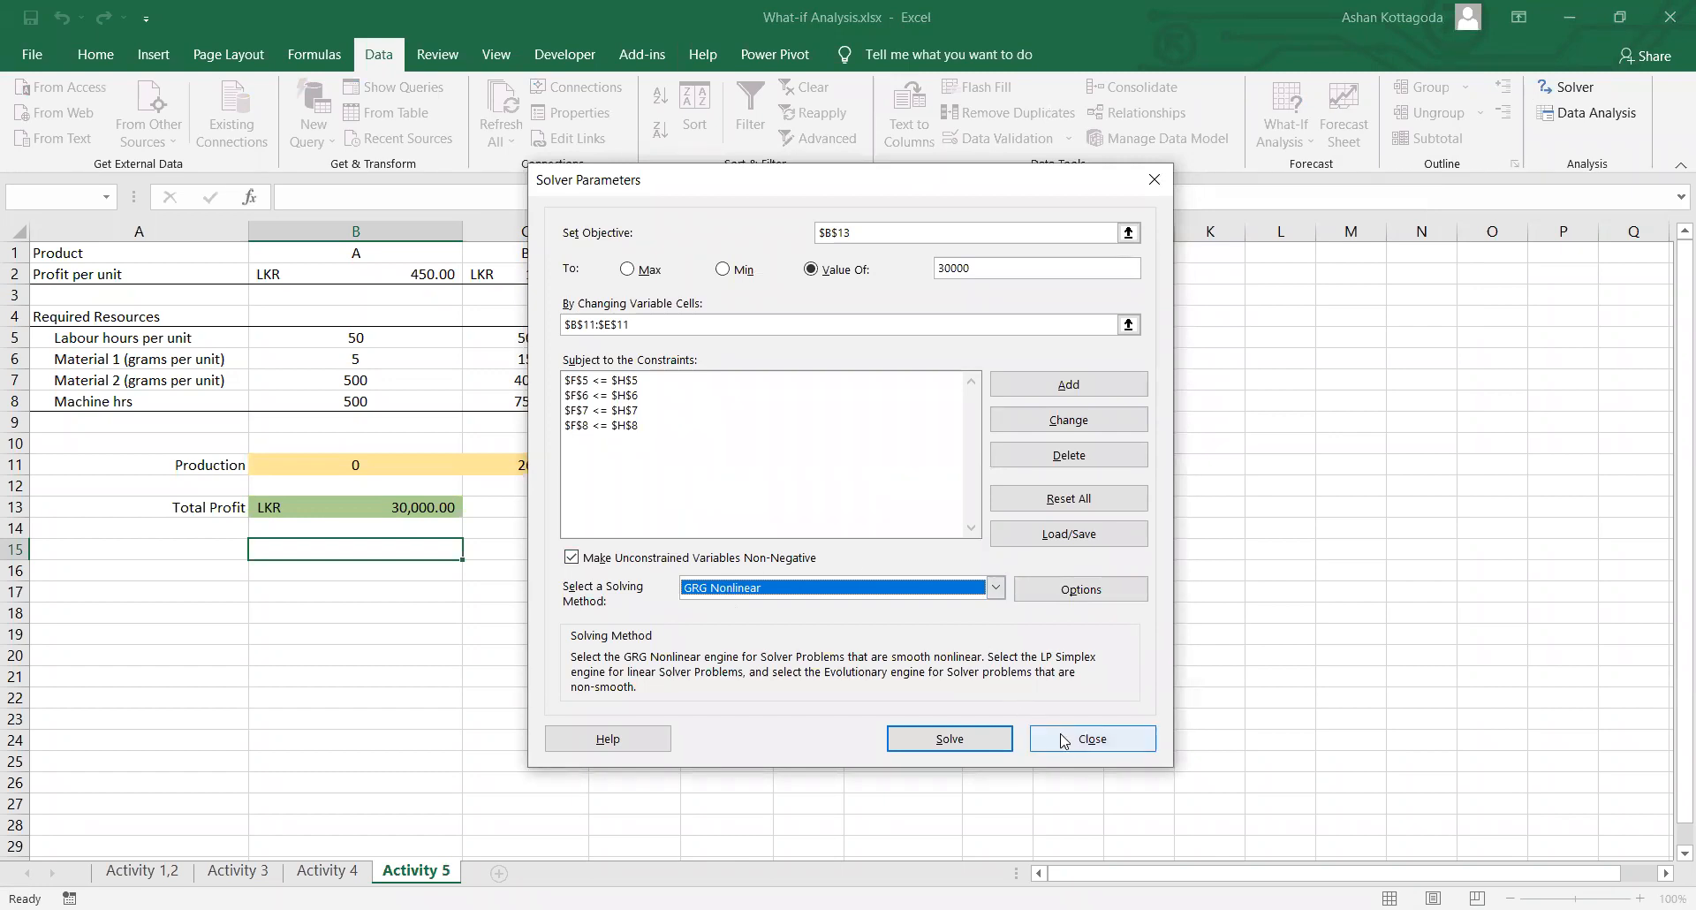
pyautogui.click(977, 740)
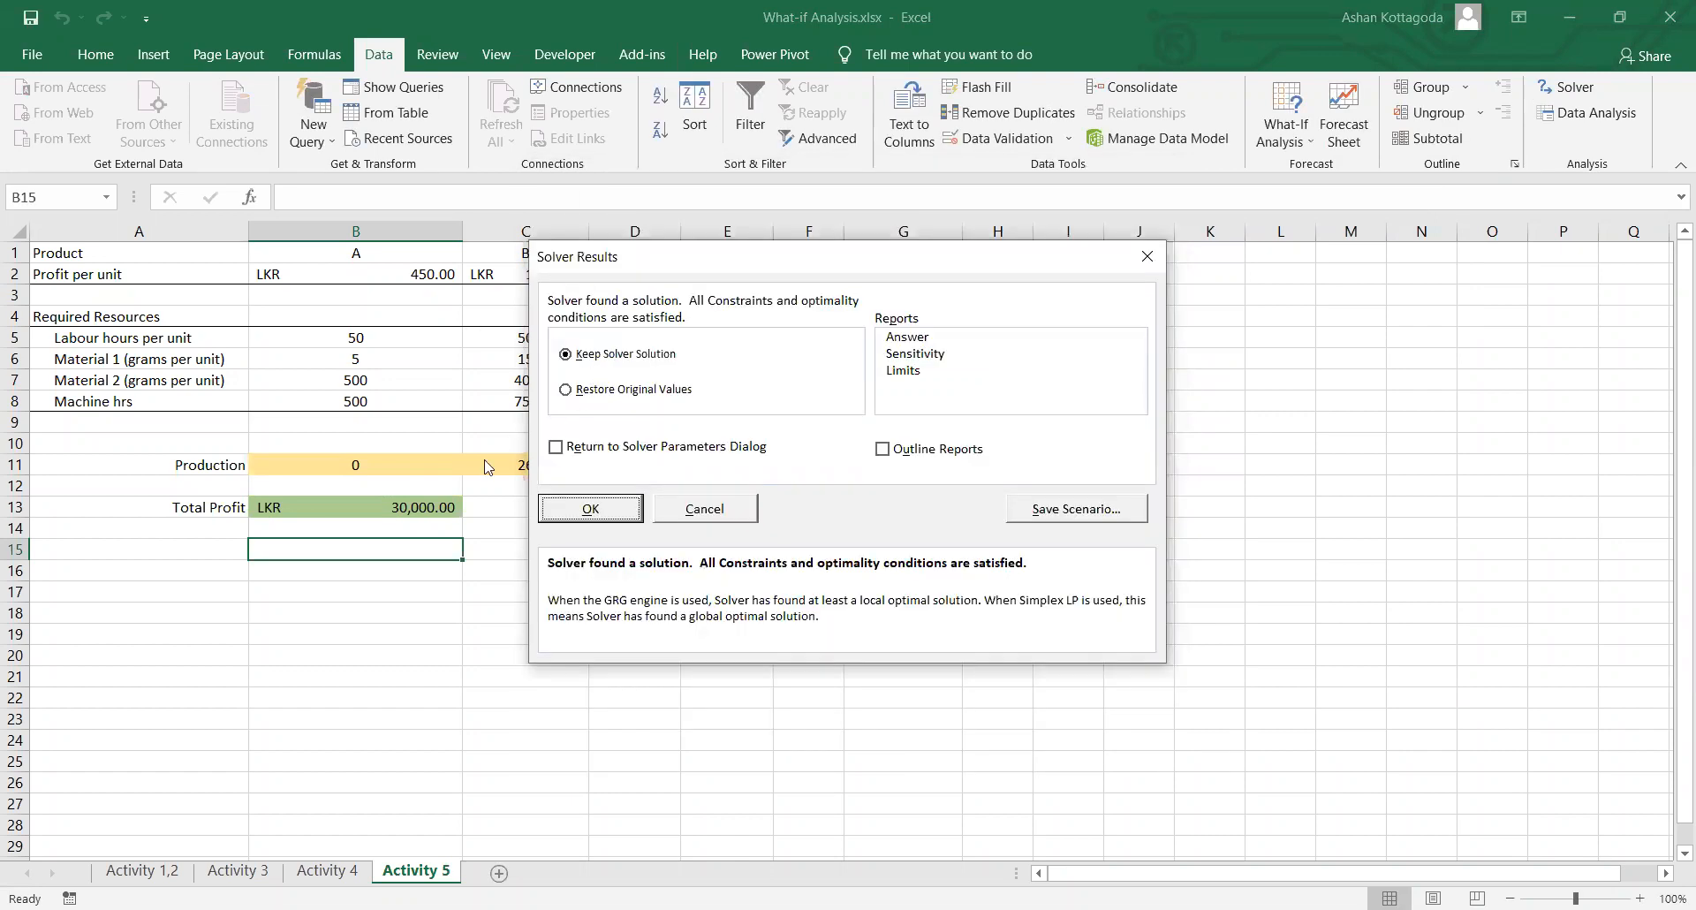
pyautogui.click(590, 510)
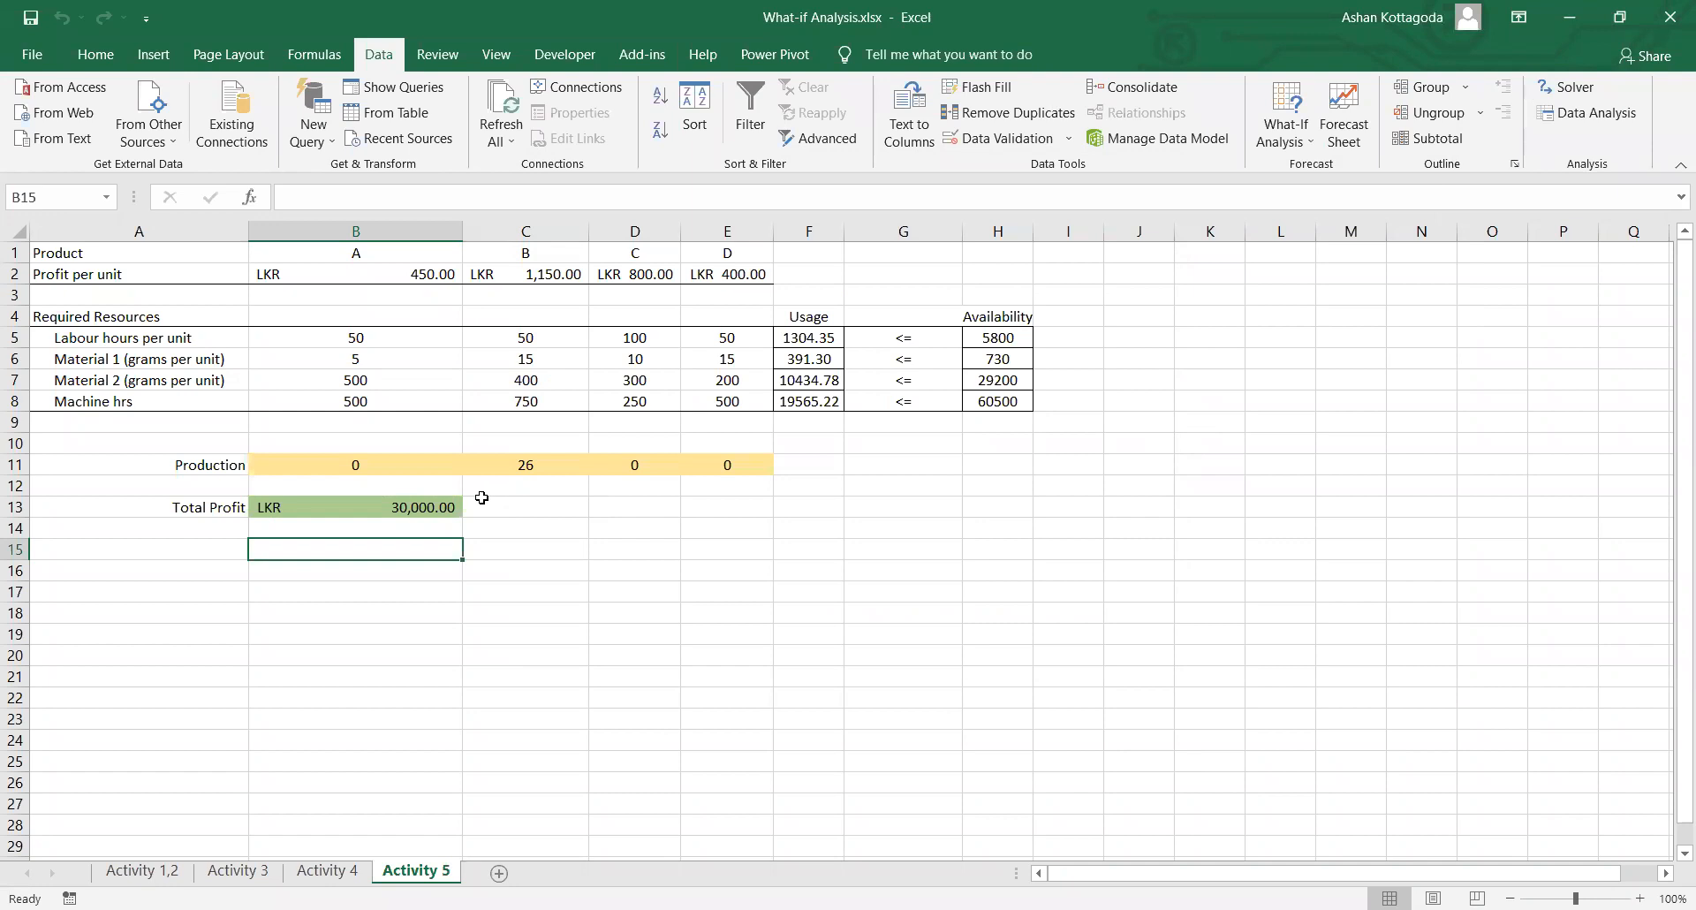
# Step: Reopen Solver and set the solving method back to Simplex LP
pyautogui.click(1553, 92)
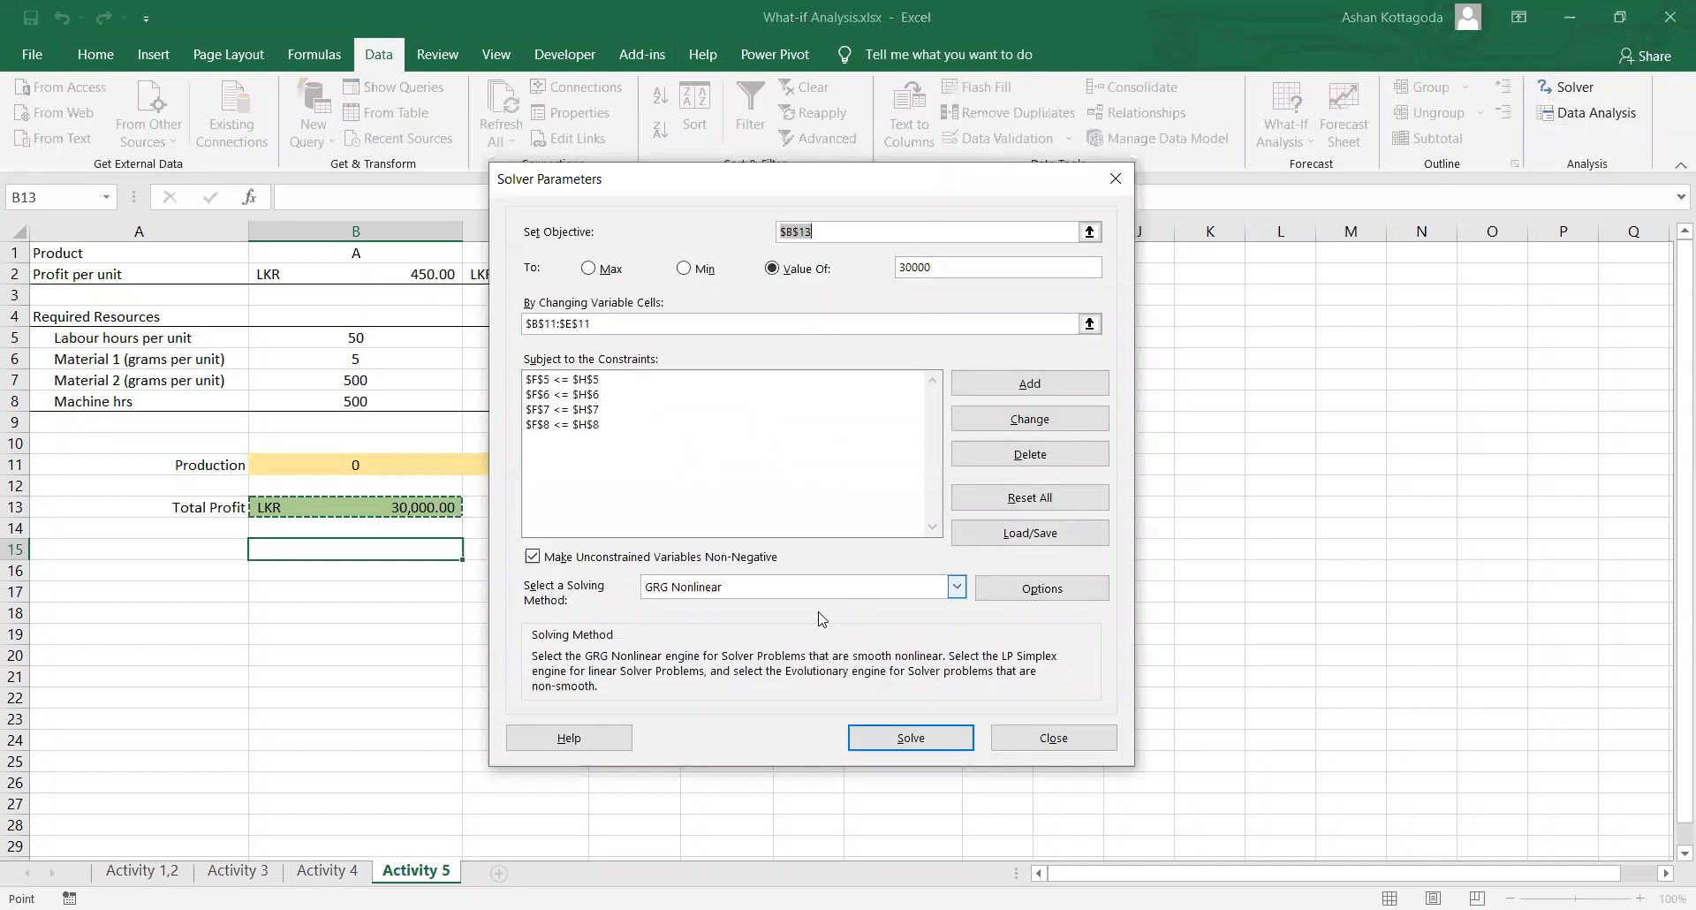
pyautogui.click(854, 586)
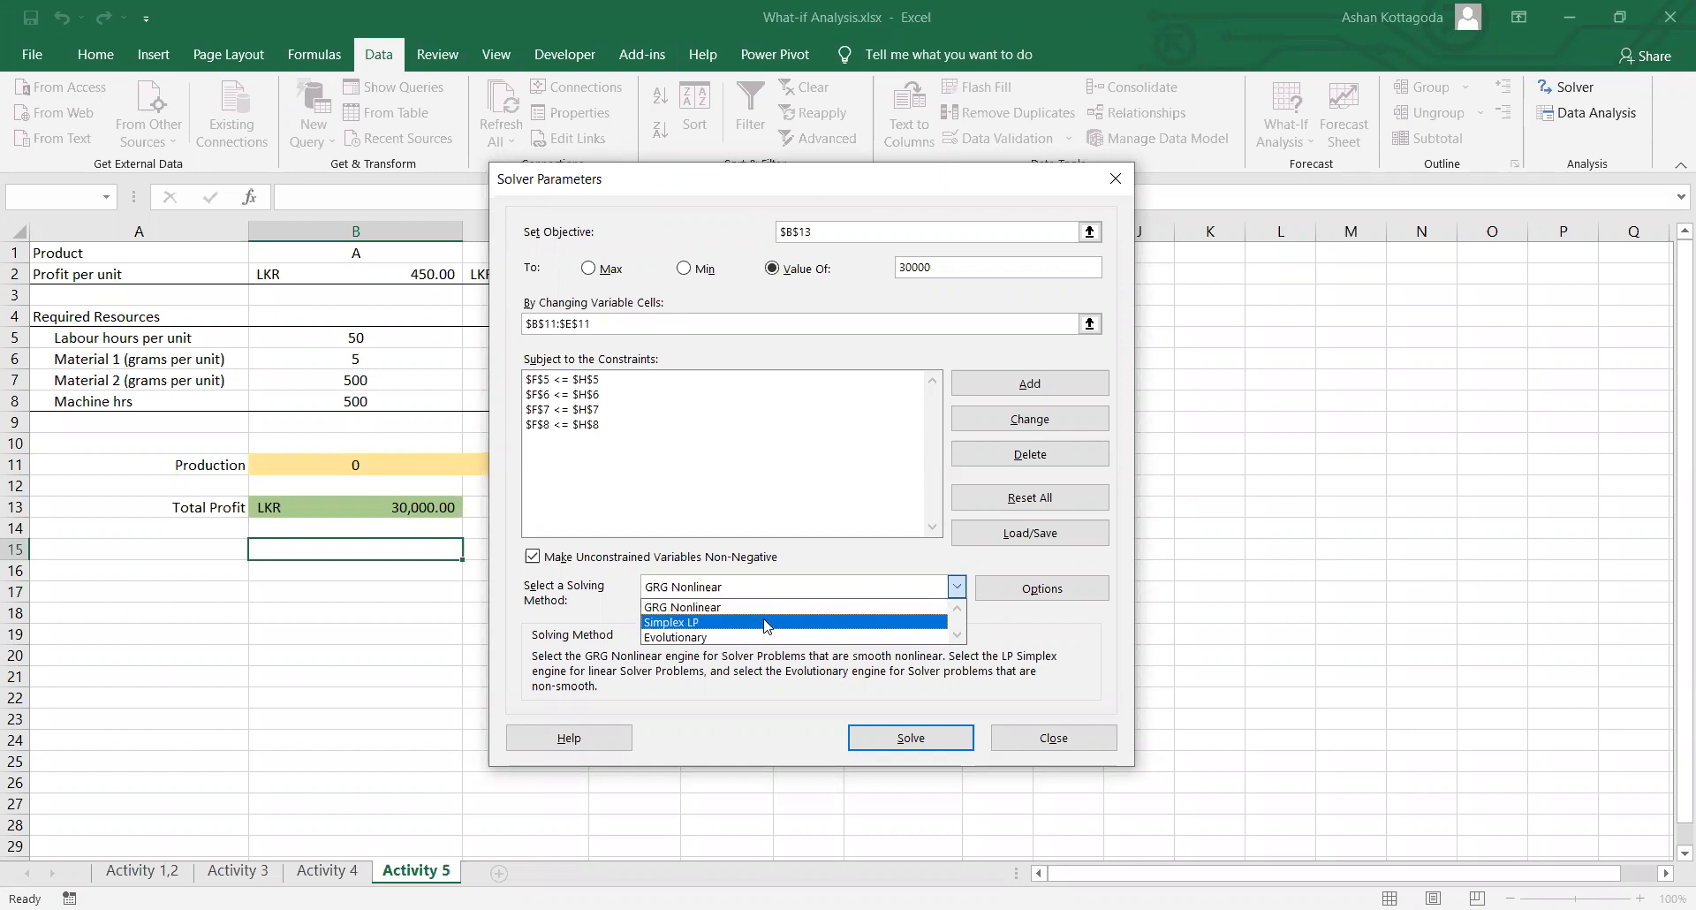
pyautogui.click(683, 622)
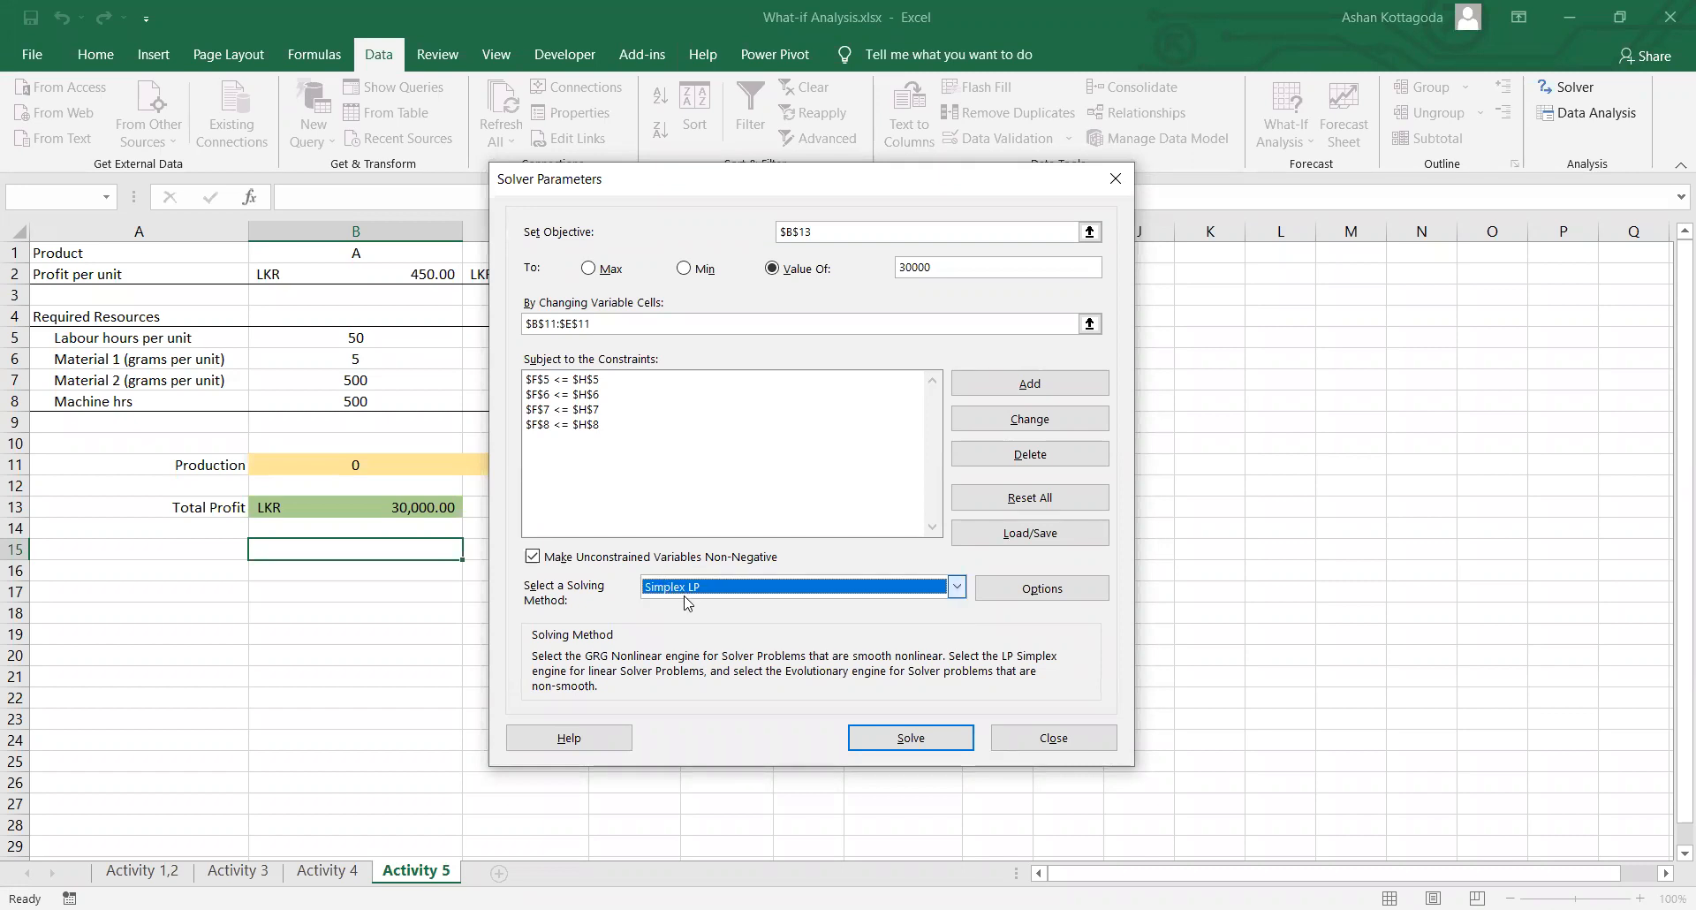
pyautogui.click(684, 594)
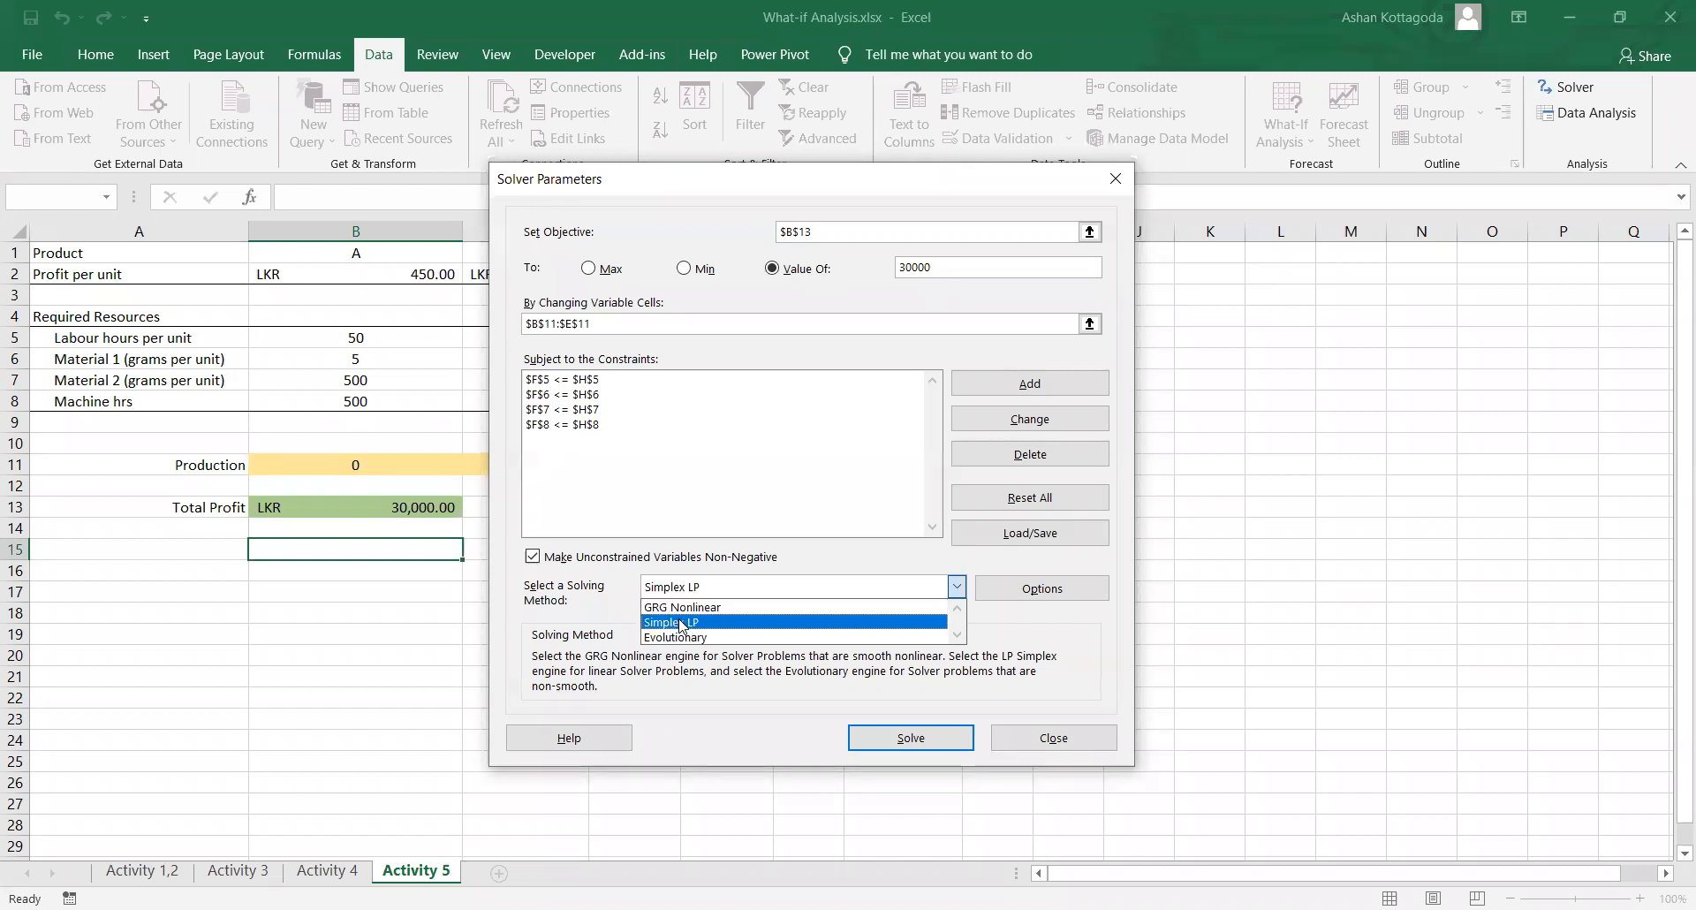
pyautogui.click(590, 641)
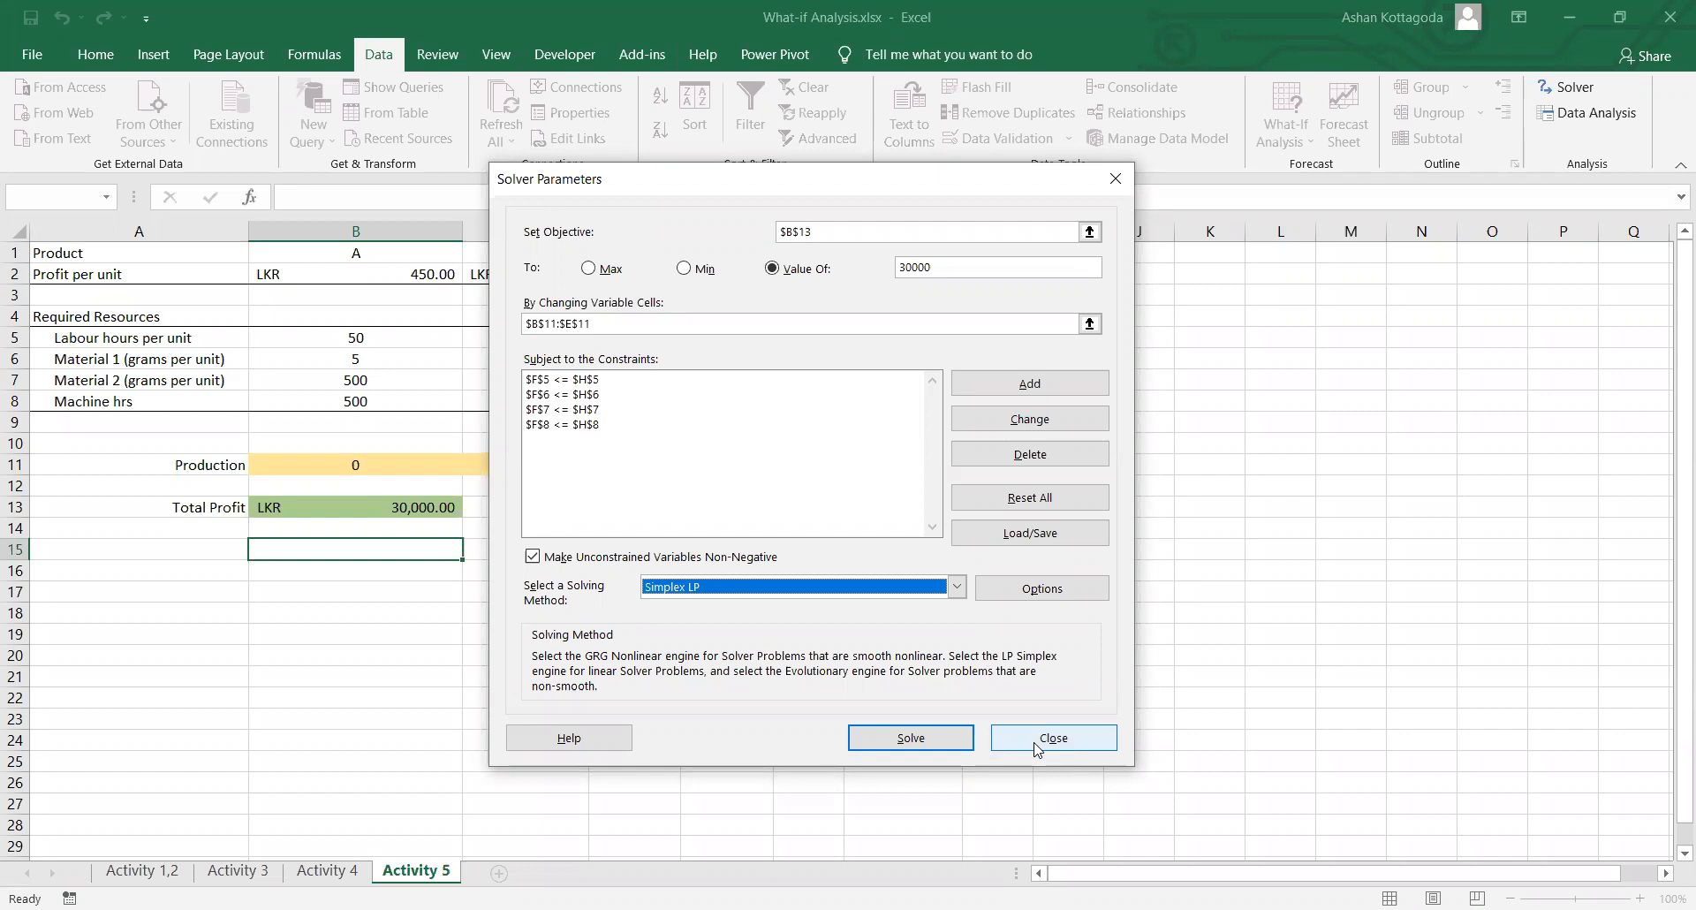
# Step: Set Solver to maximize total profit with the GRG Nonlinear method, solve and keep the solution
pyautogui.click(956, 588)
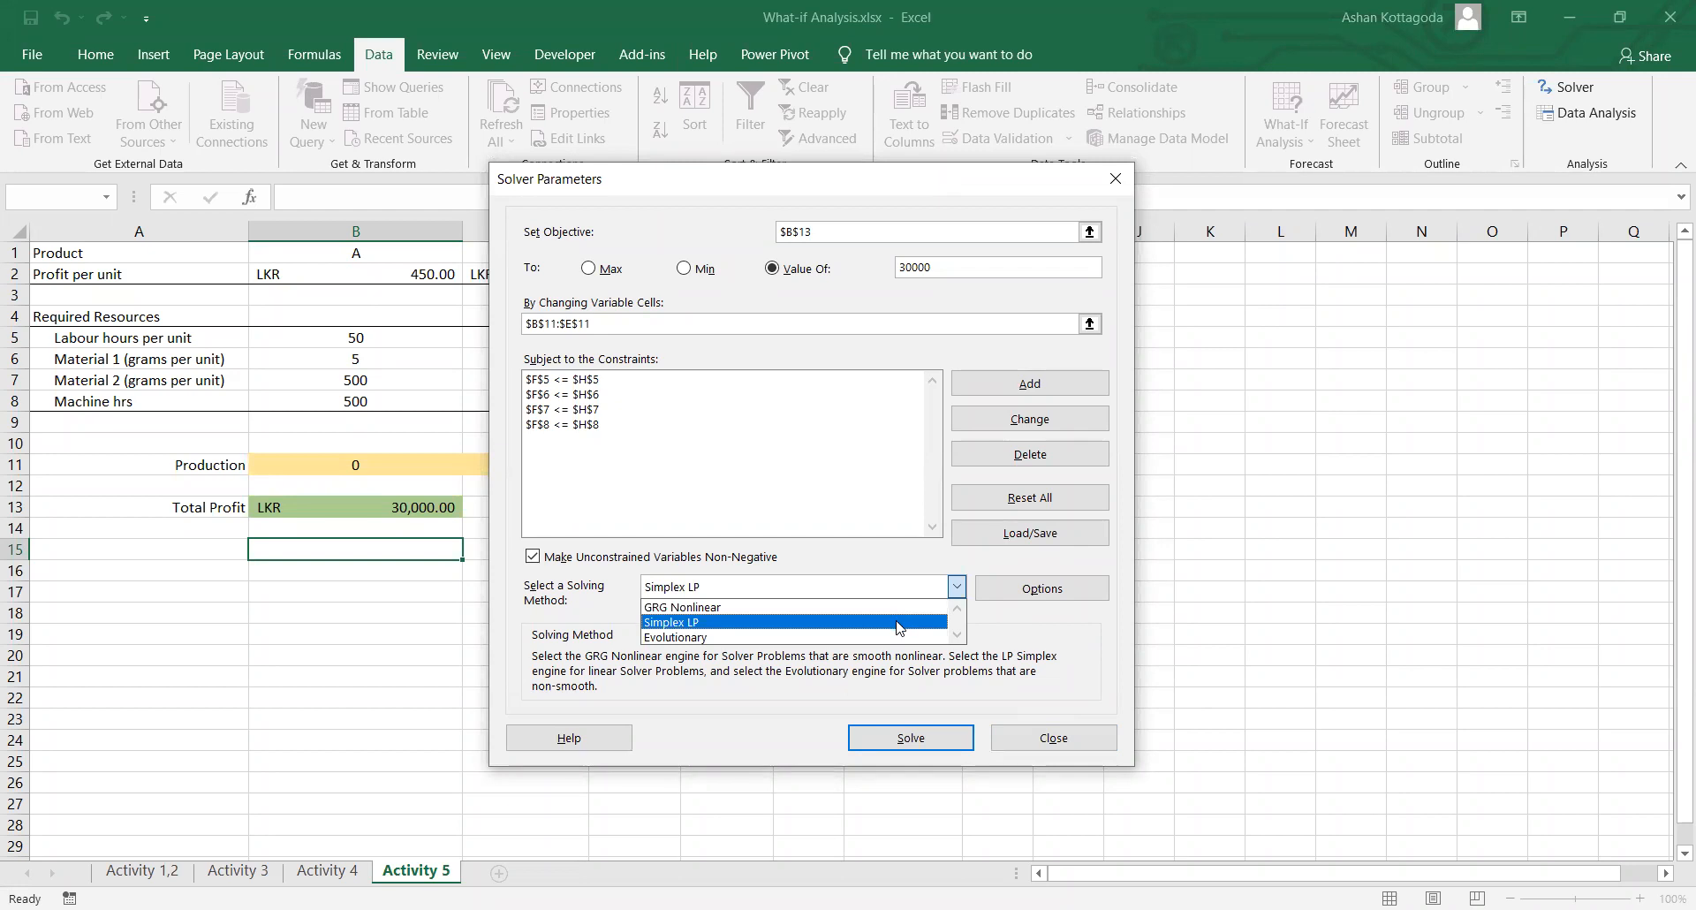
pyautogui.click(907, 609)
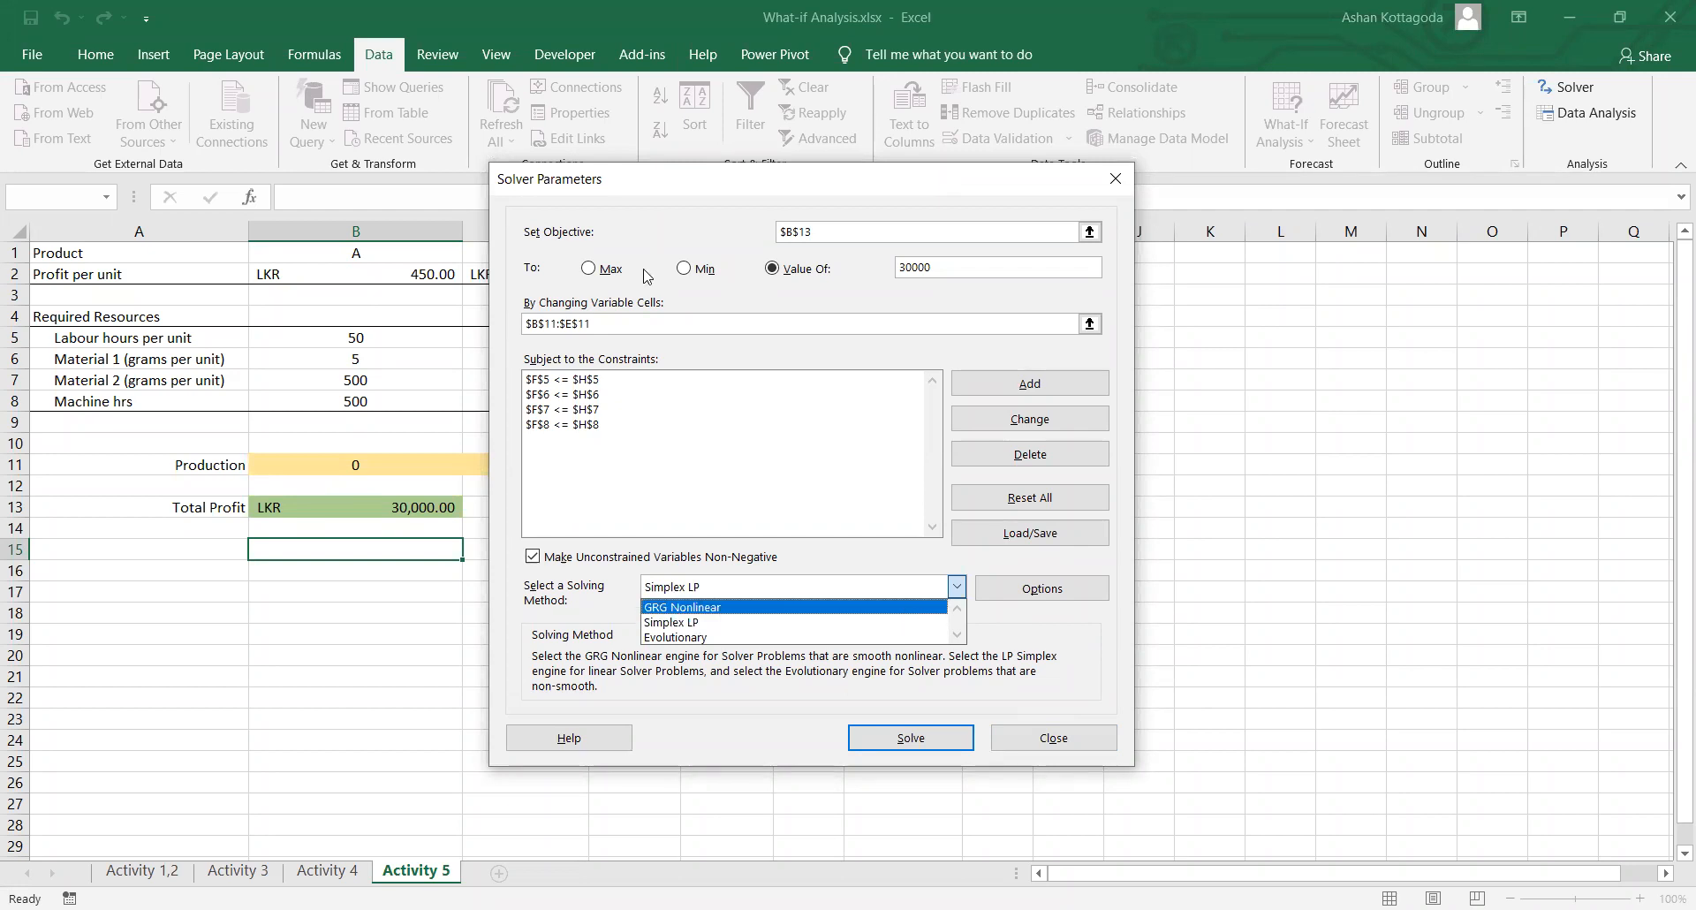
pyautogui.click(615, 272)
pyautogui.click(897, 755)
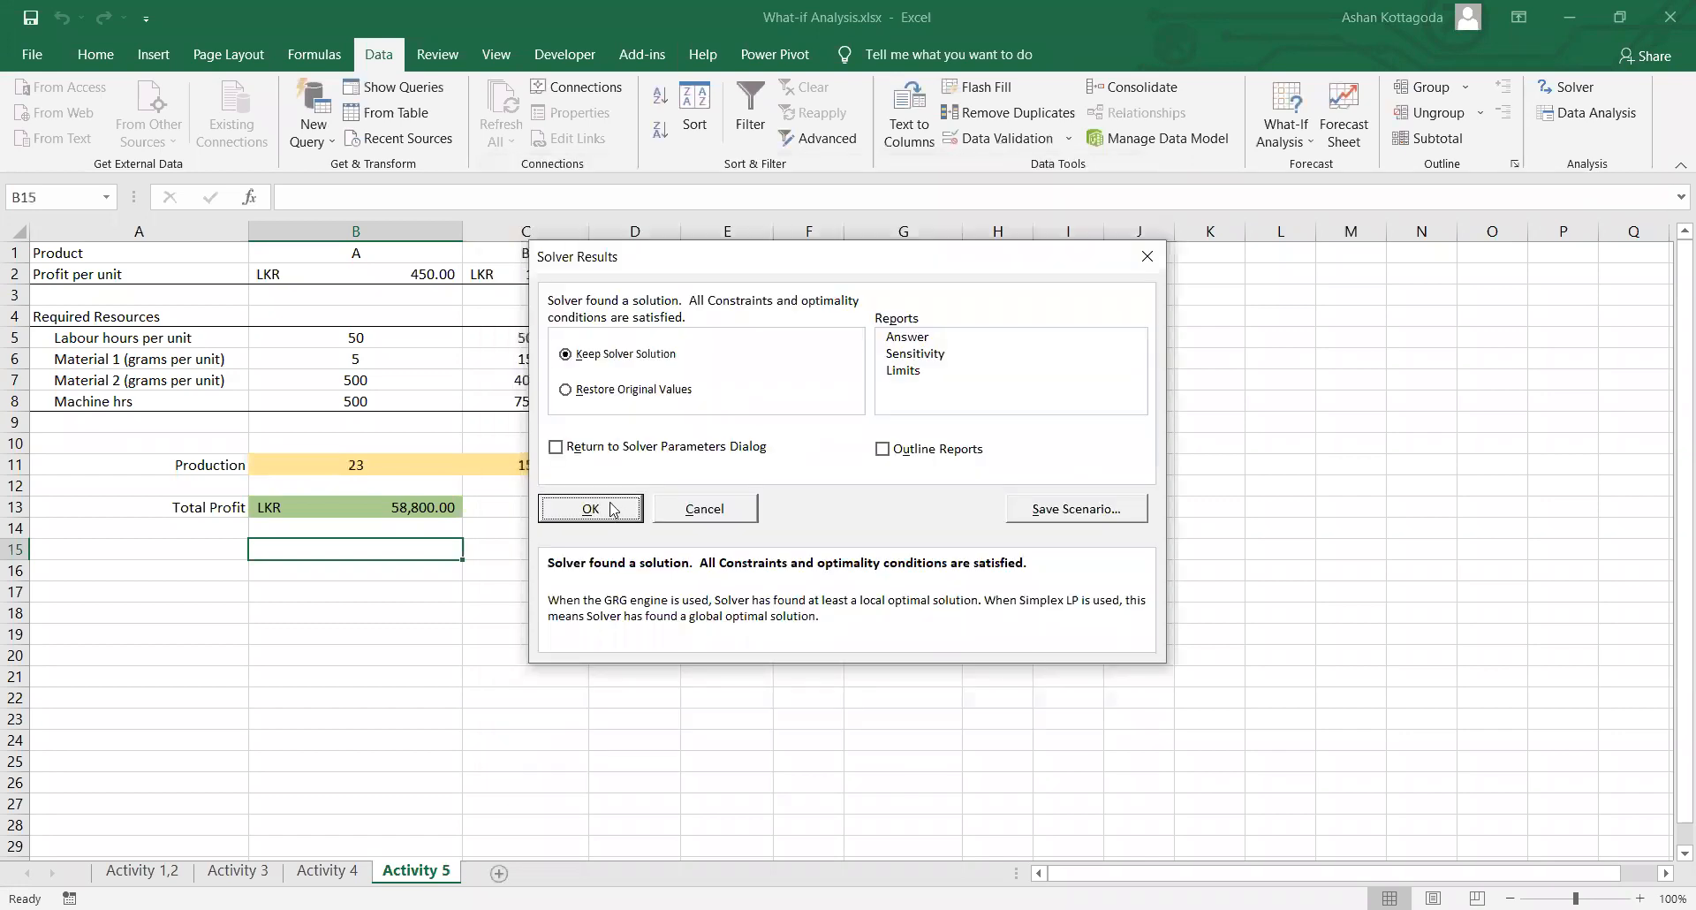
pyautogui.click(624, 521)
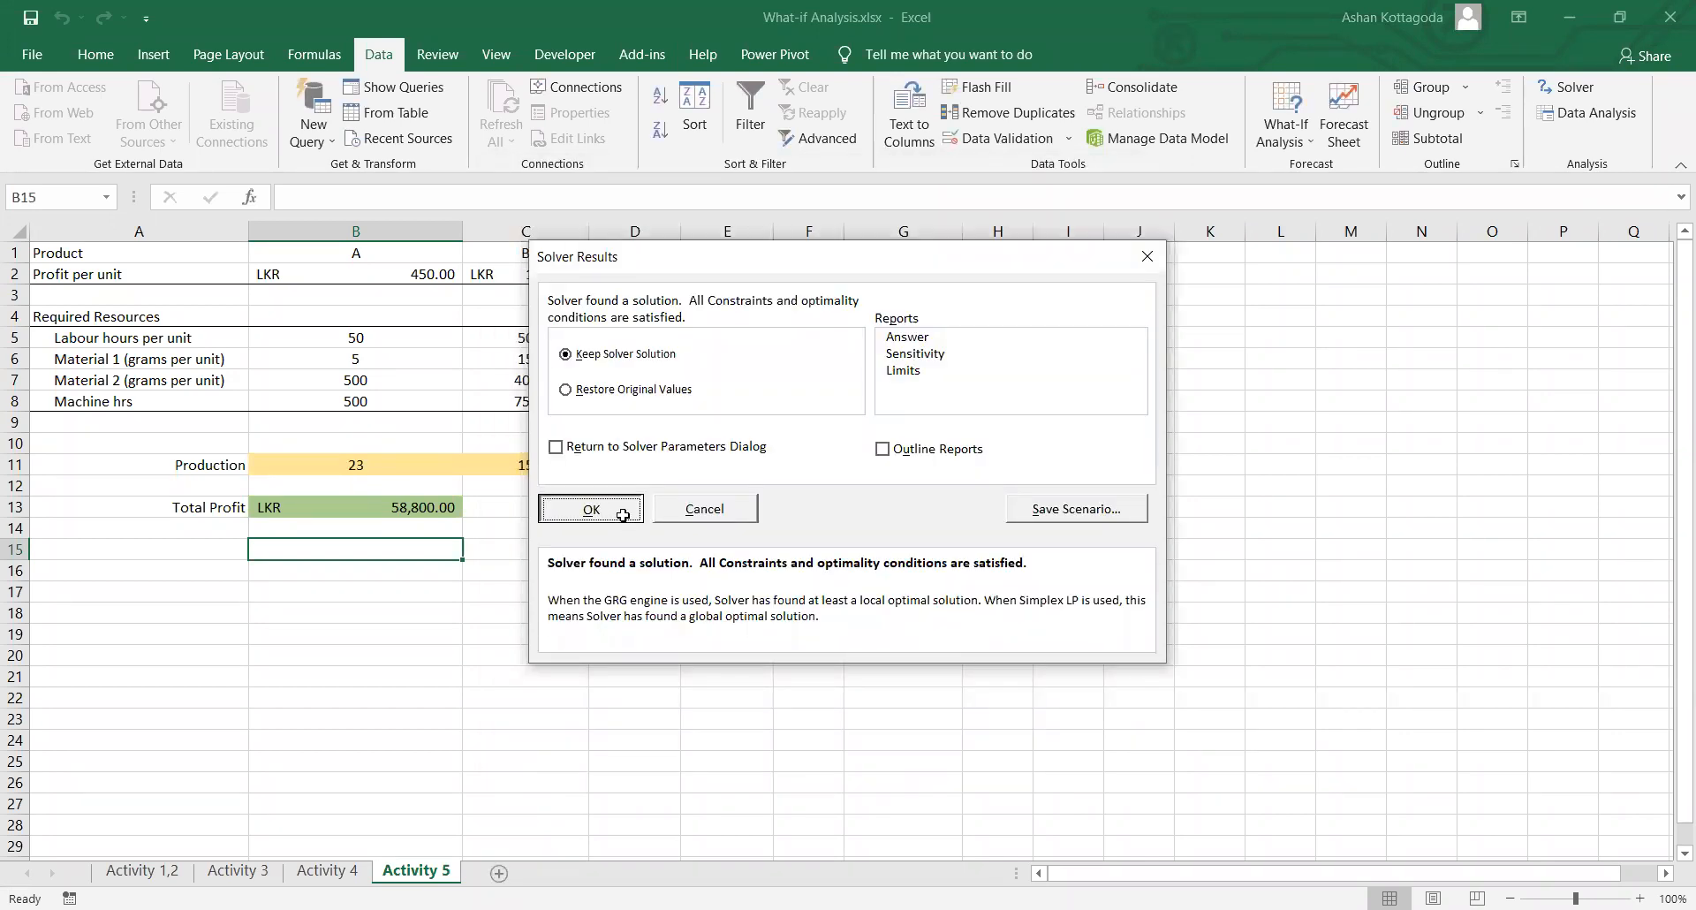
# Step: Set the Solver objective back to a value of 30000, solve with GRG Nonlinear and keep the solution
pyautogui.click(1568, 92)
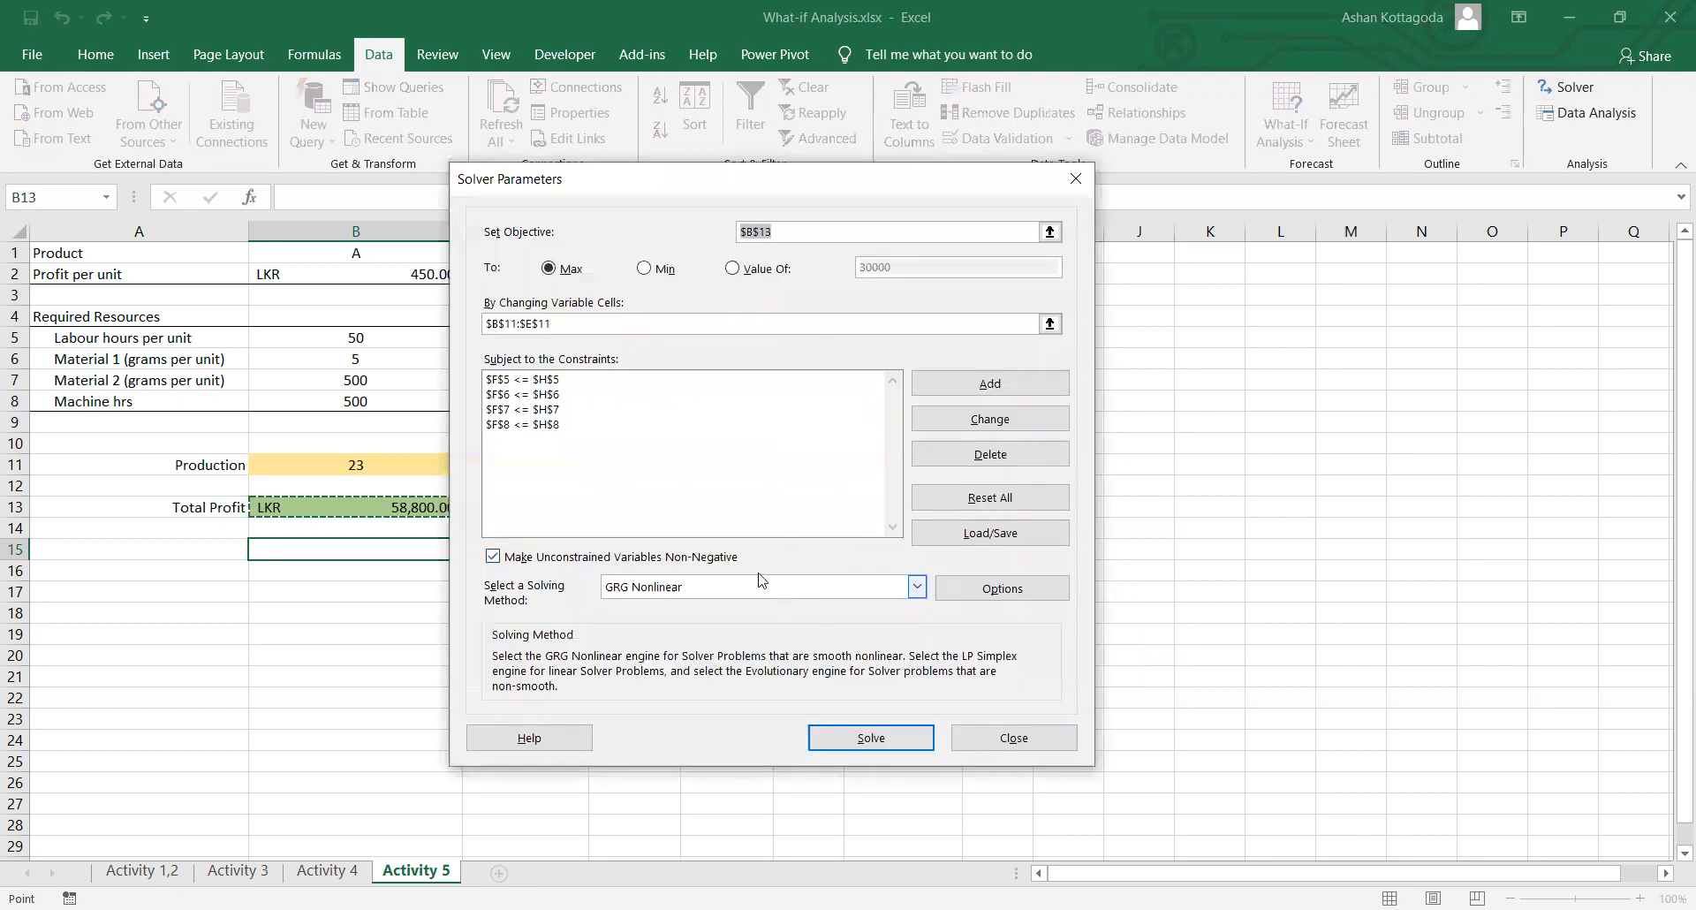
pyautogui.click(744, 267)
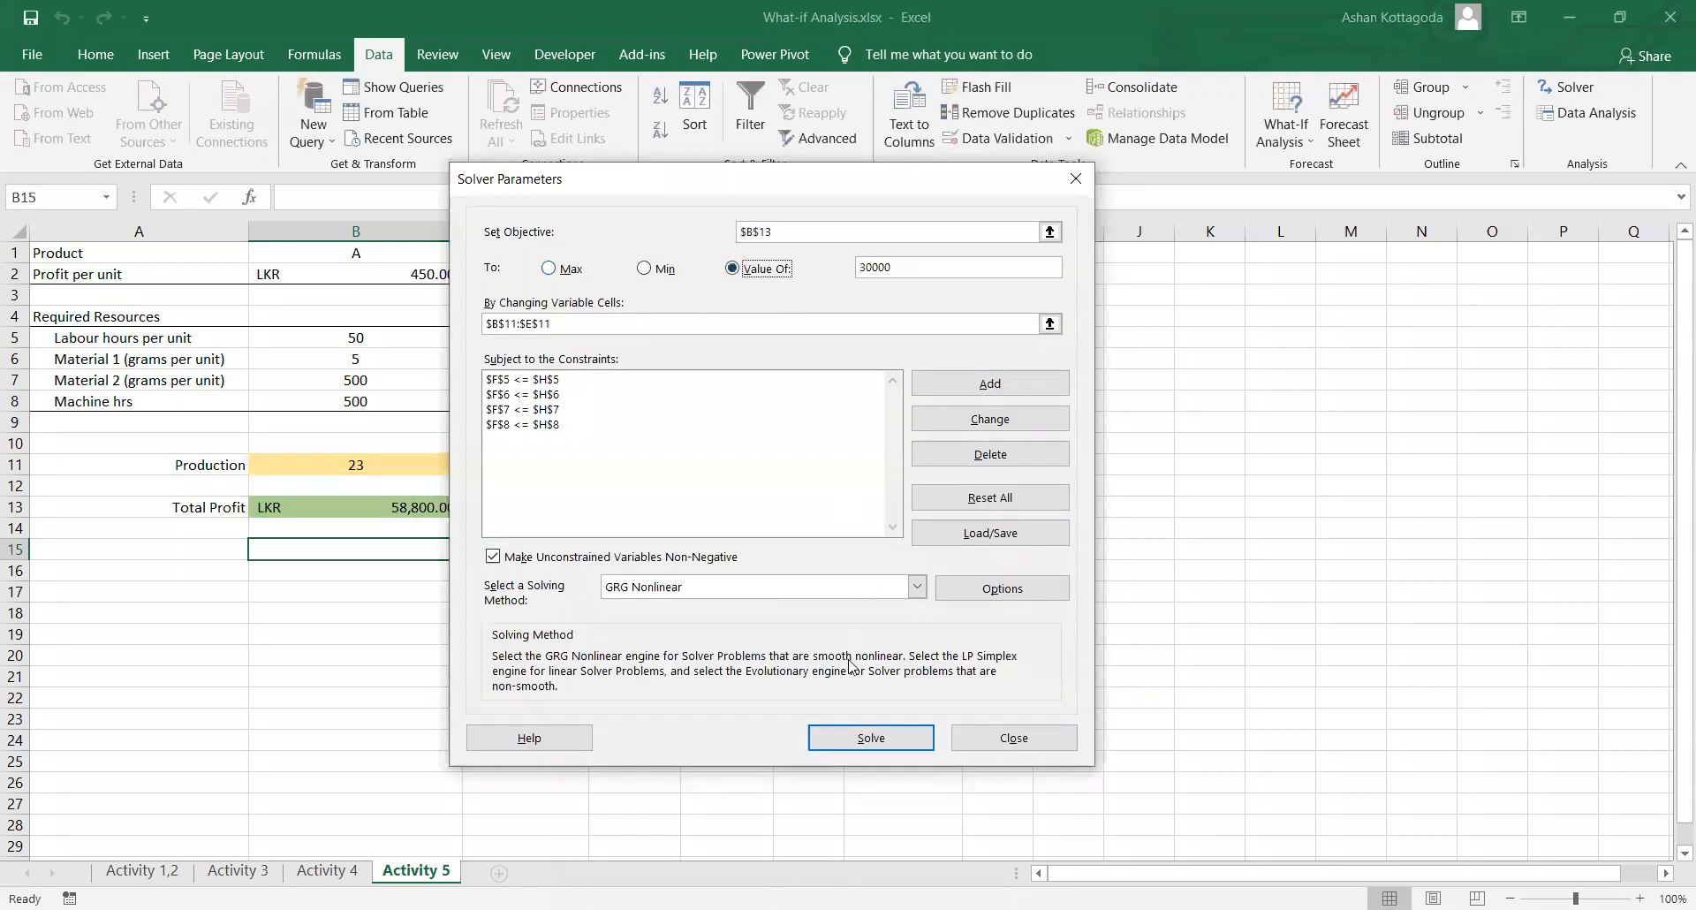
pyautogui.click(863, 737)
pyautogui.click(693, 606)
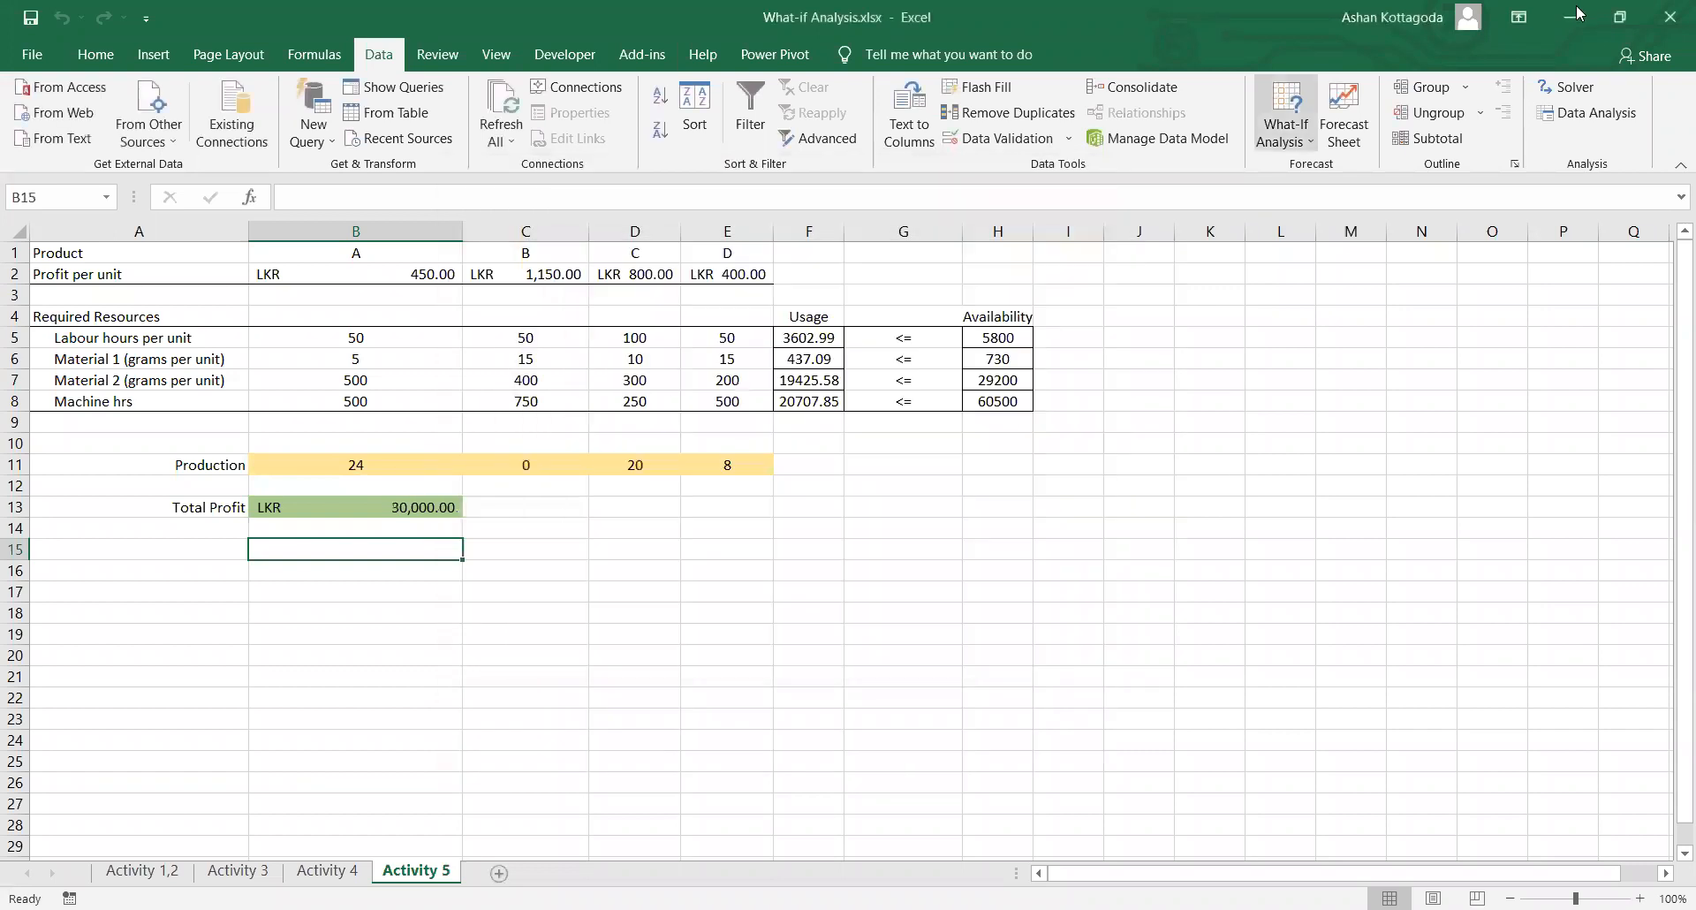
# Step: Switch Solver to the Simplex LP method, solve again for the 30000 profit target and keep the solution
pyautogui.click(1566, 88)
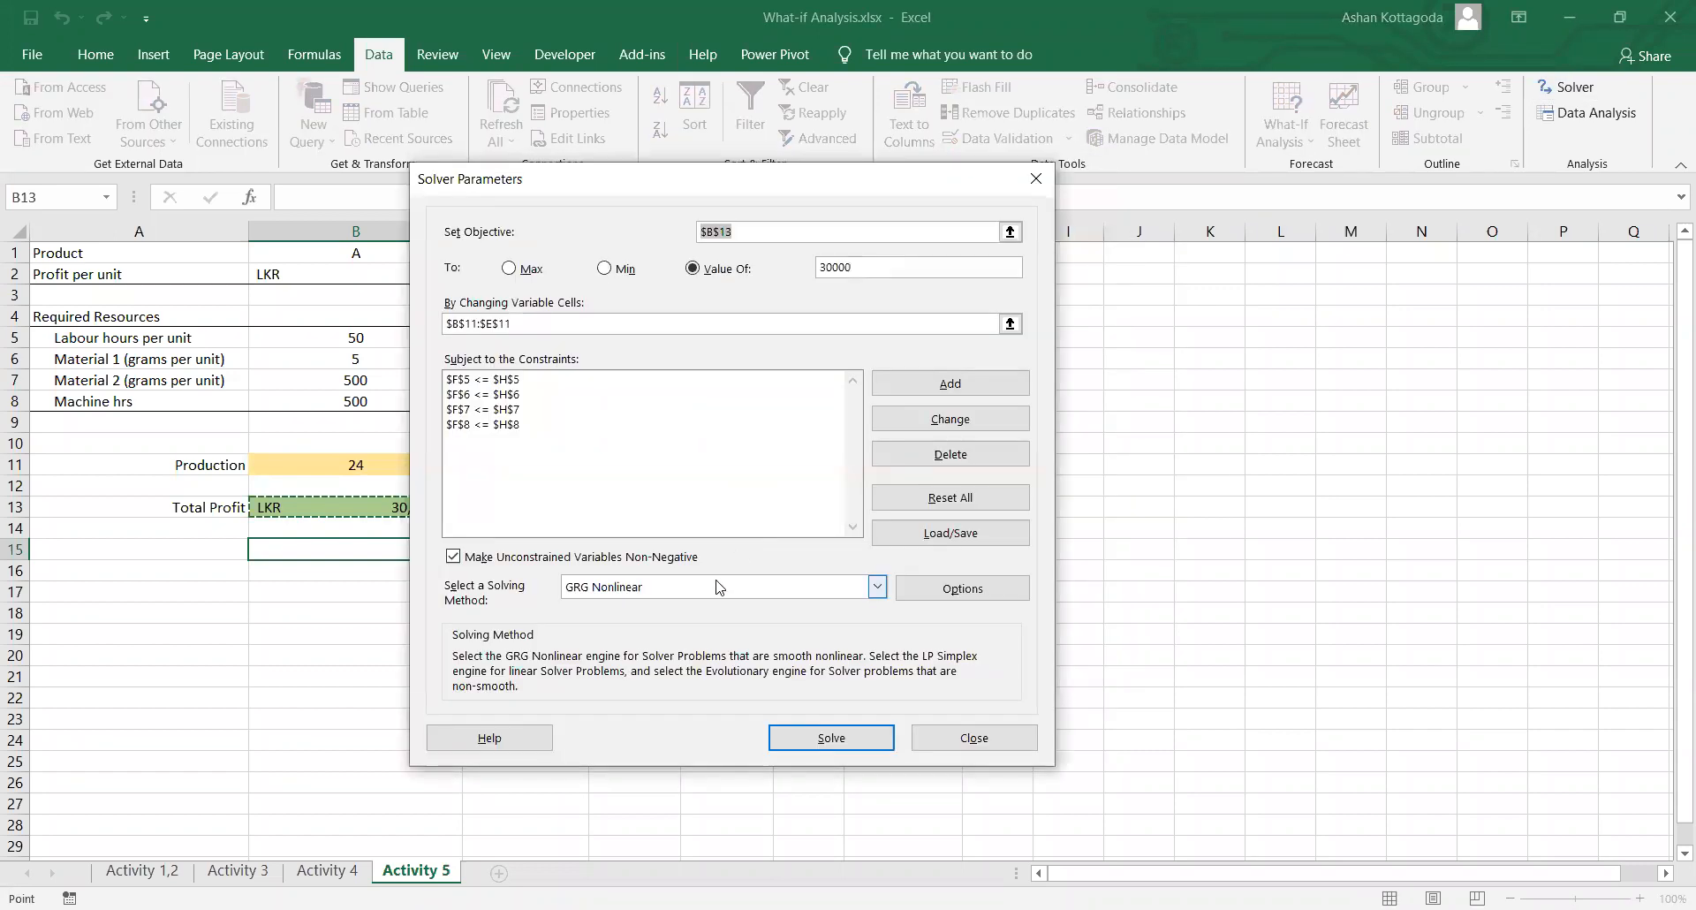
pyautogui.click(719, 588)
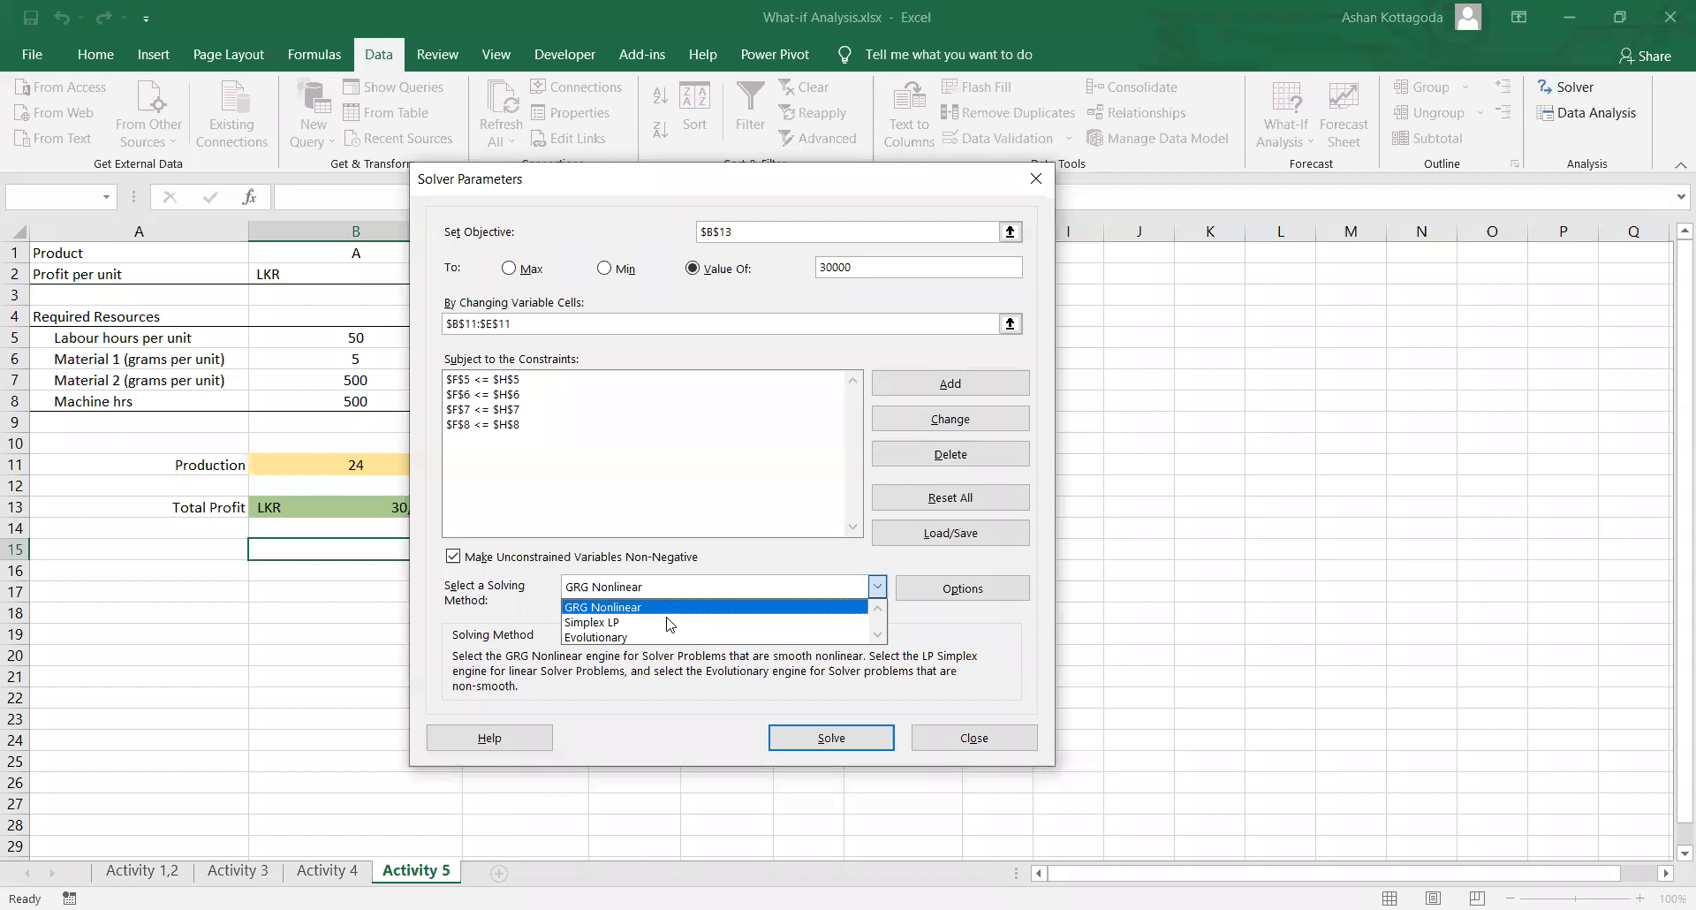
pyautogui.click(670, 623)
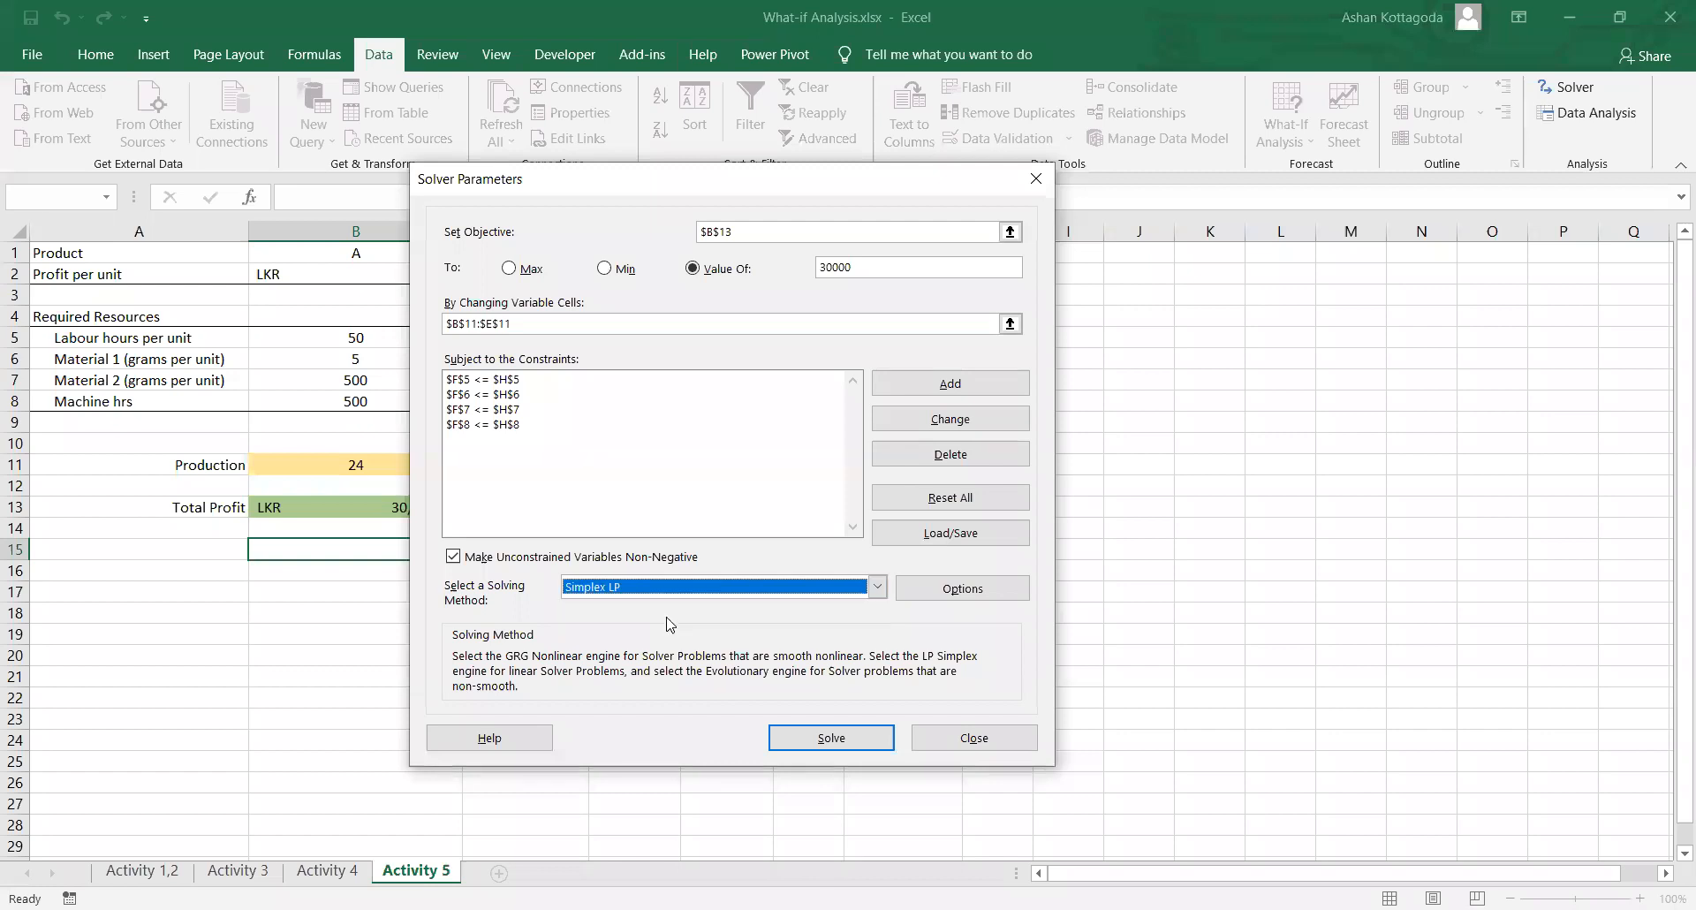
pyautogui.click(874, 589)
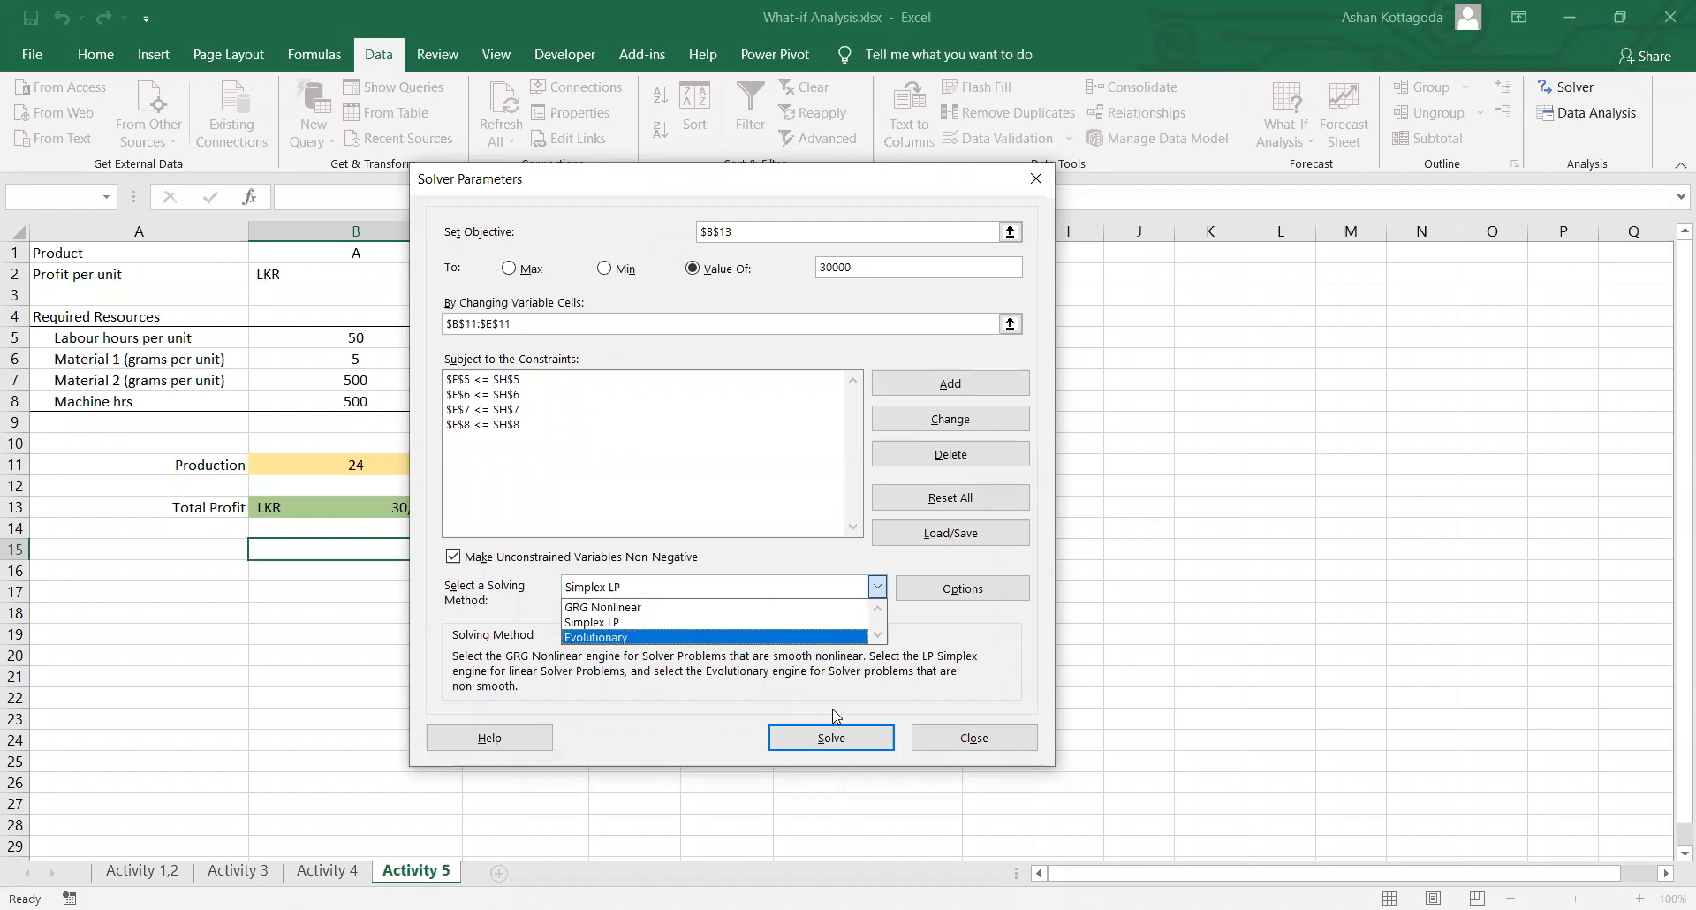
pyautogui.click(881, 598)
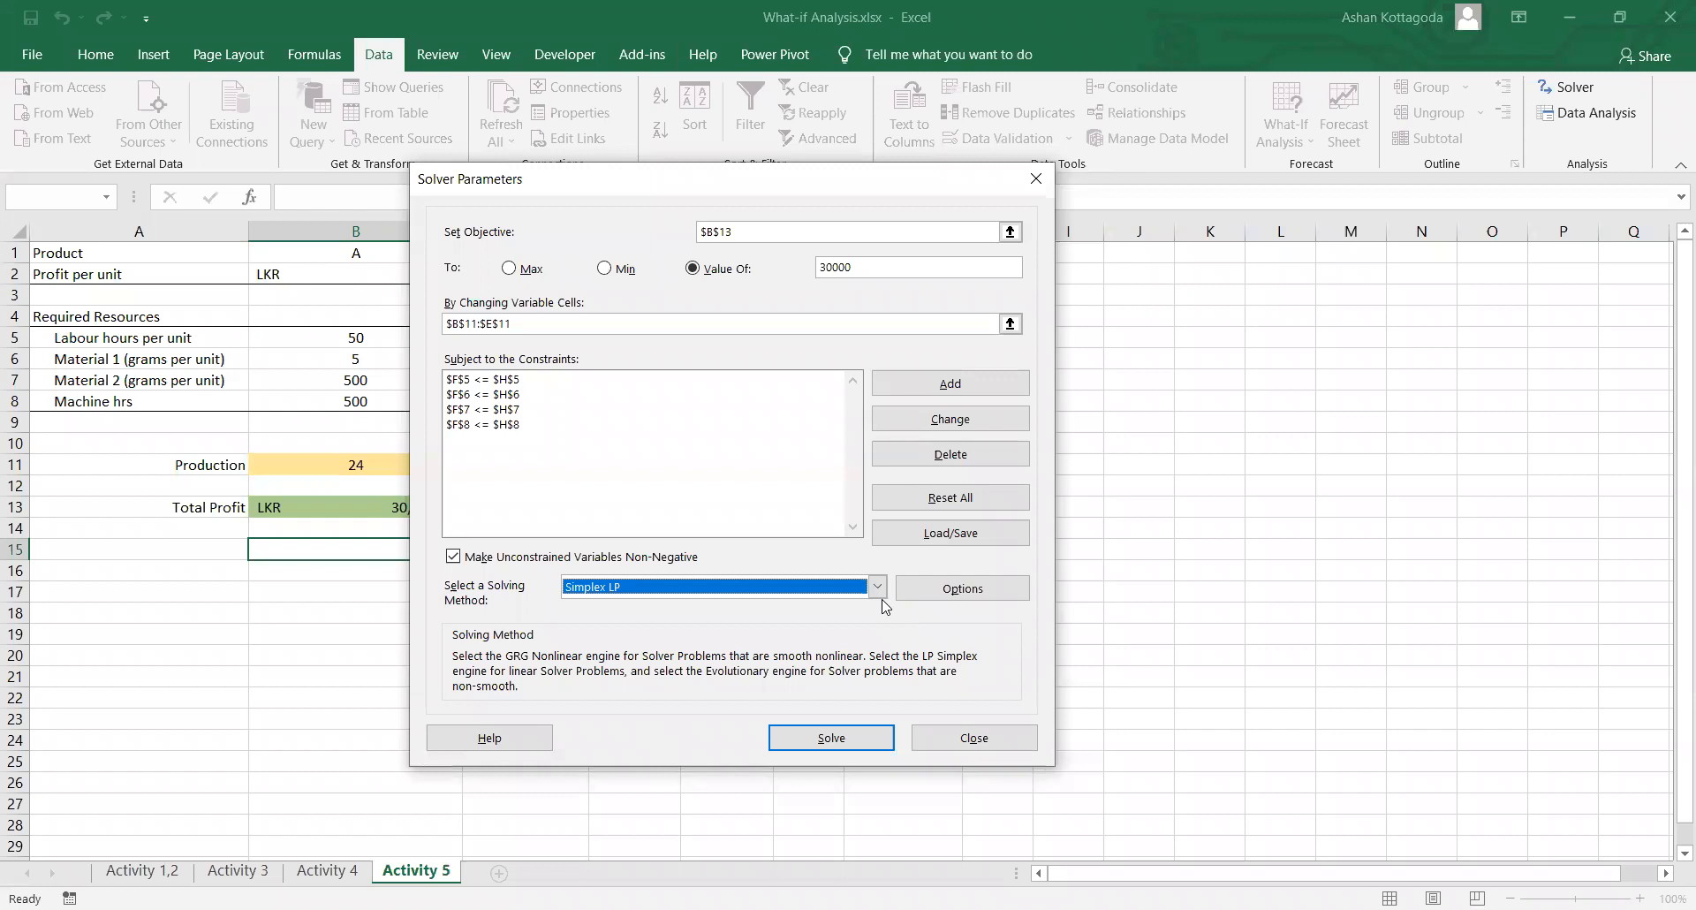
pyautogui.click(882, 595)
pyautogui.click(828, 625)
pyautogui.click(778, 730)
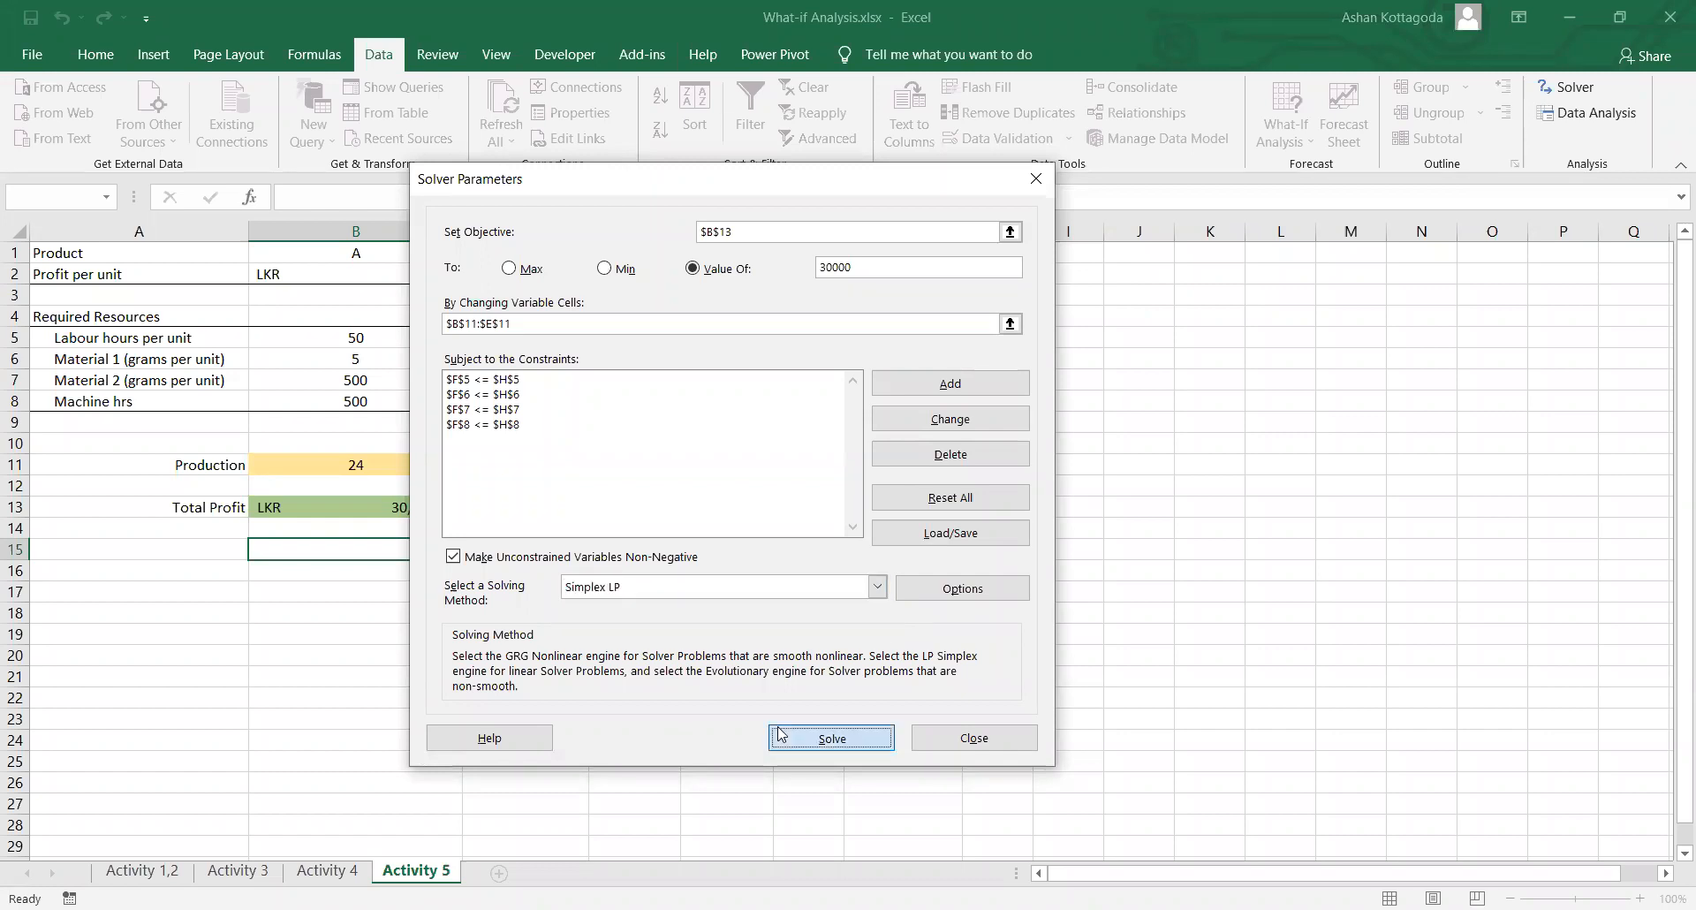
pyautogui.click(622, 520)
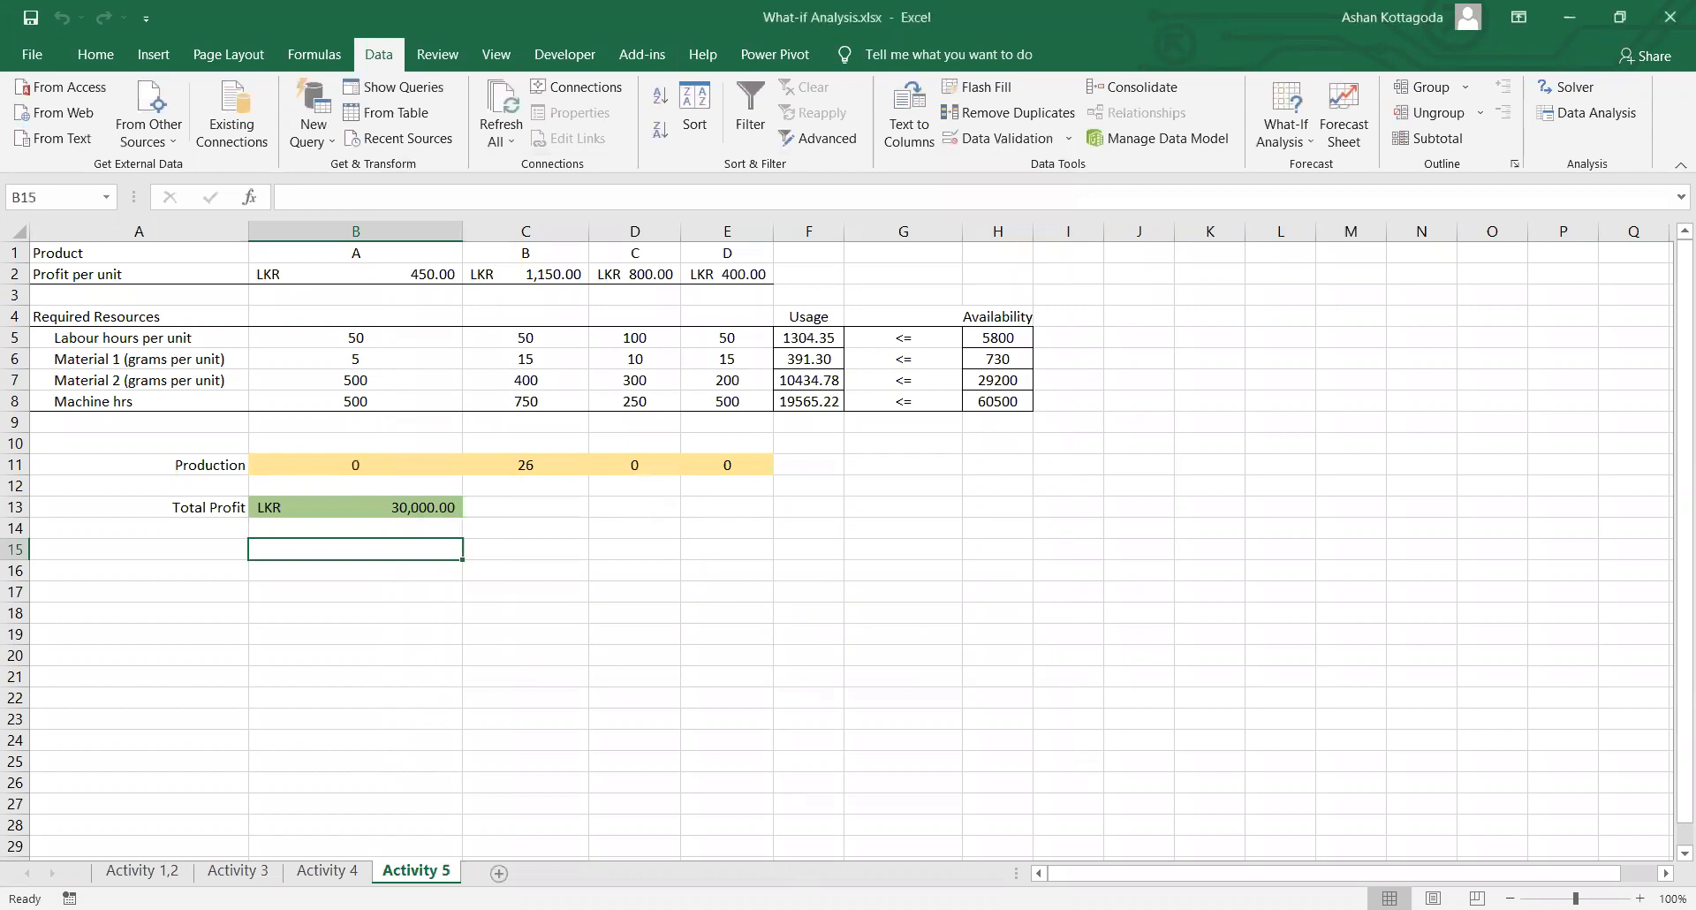
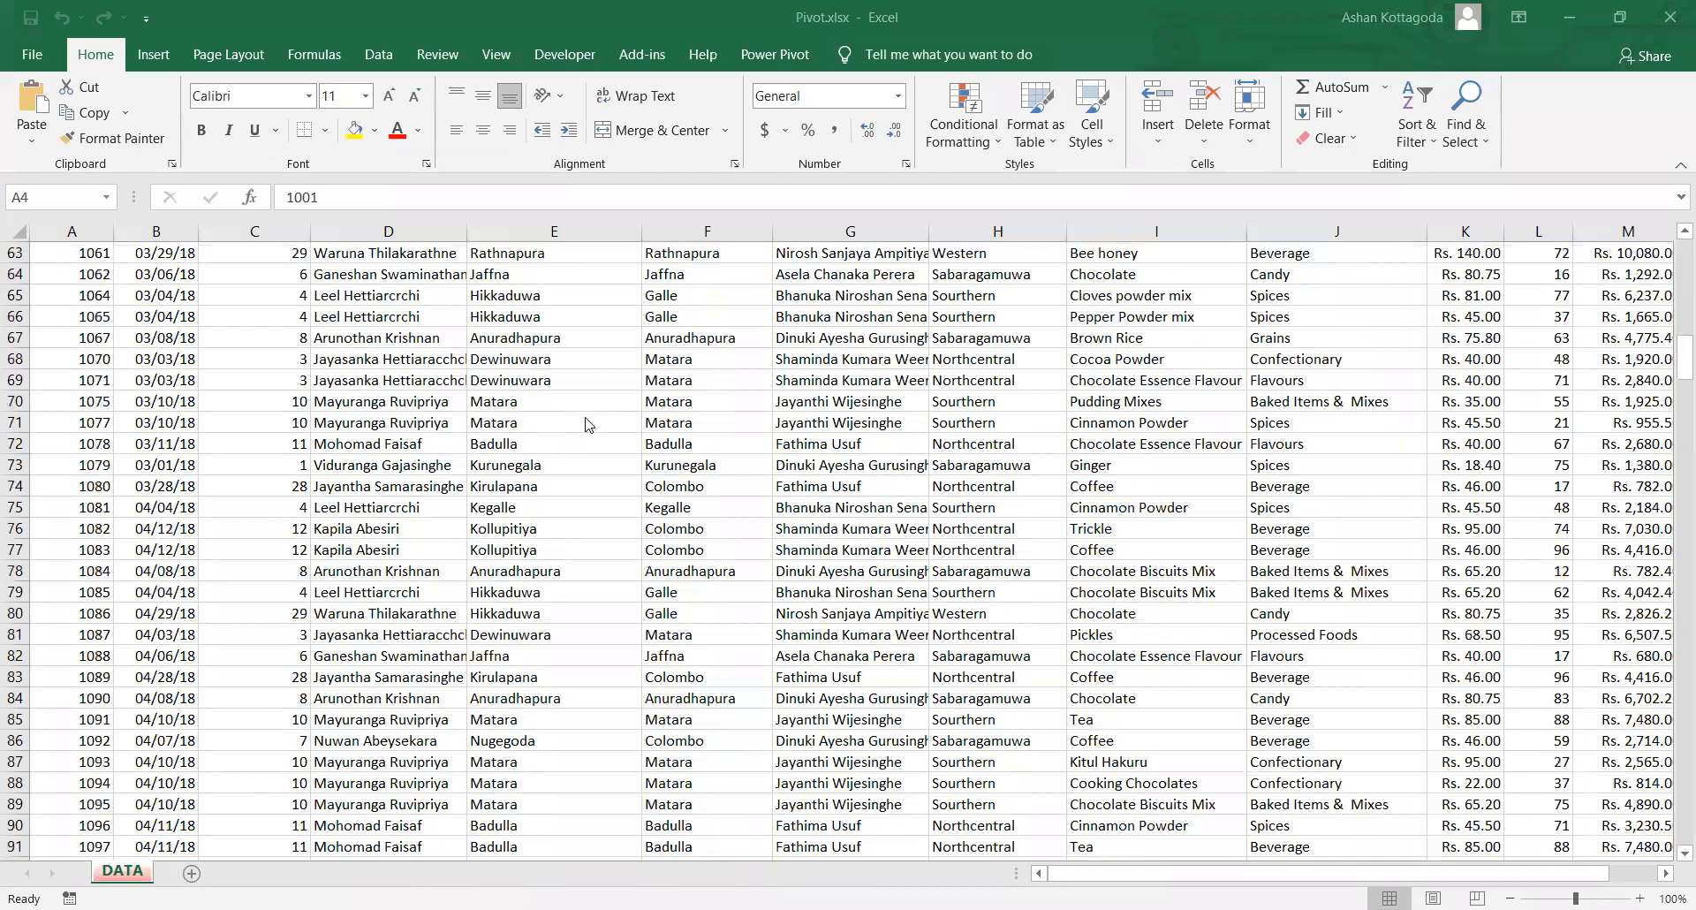
# Step: Look through the 2018 sales records in Pivot.xlsx, from the column headings to the last order row
pyautogui.scroll(-20, 588, 424)
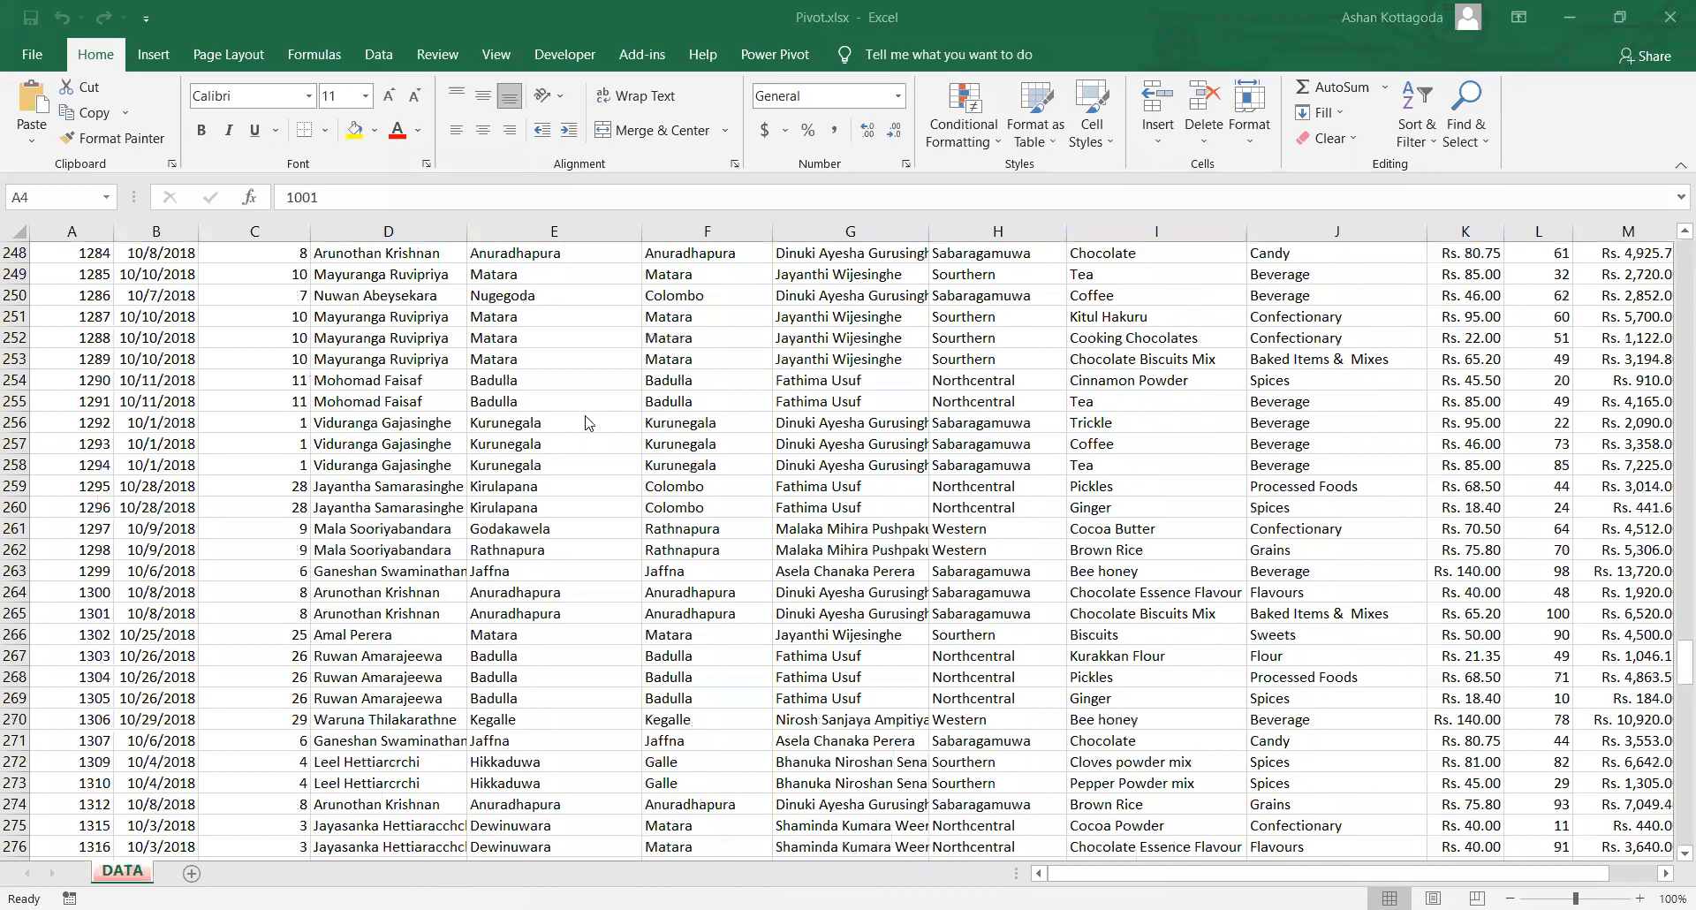
pyautogui.scroll(-20, 1667, 309)
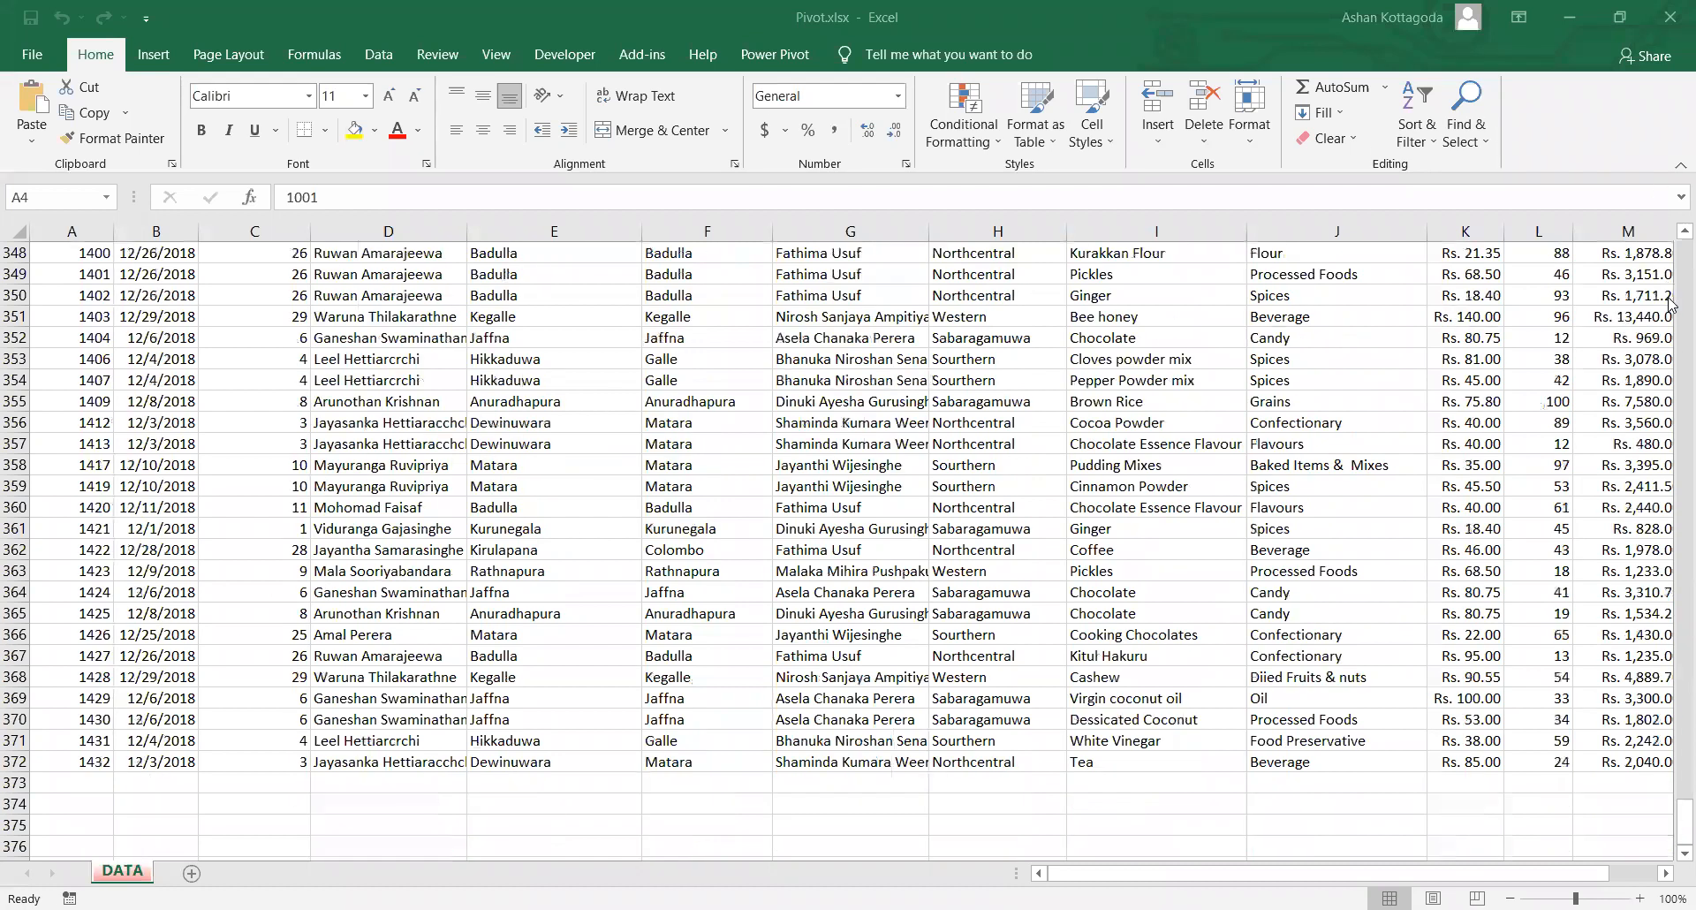
pyautogui.click(1668, 827)
pyautogui.moveTo(1669, 834); pyautogui.dragTo(1671, 254)
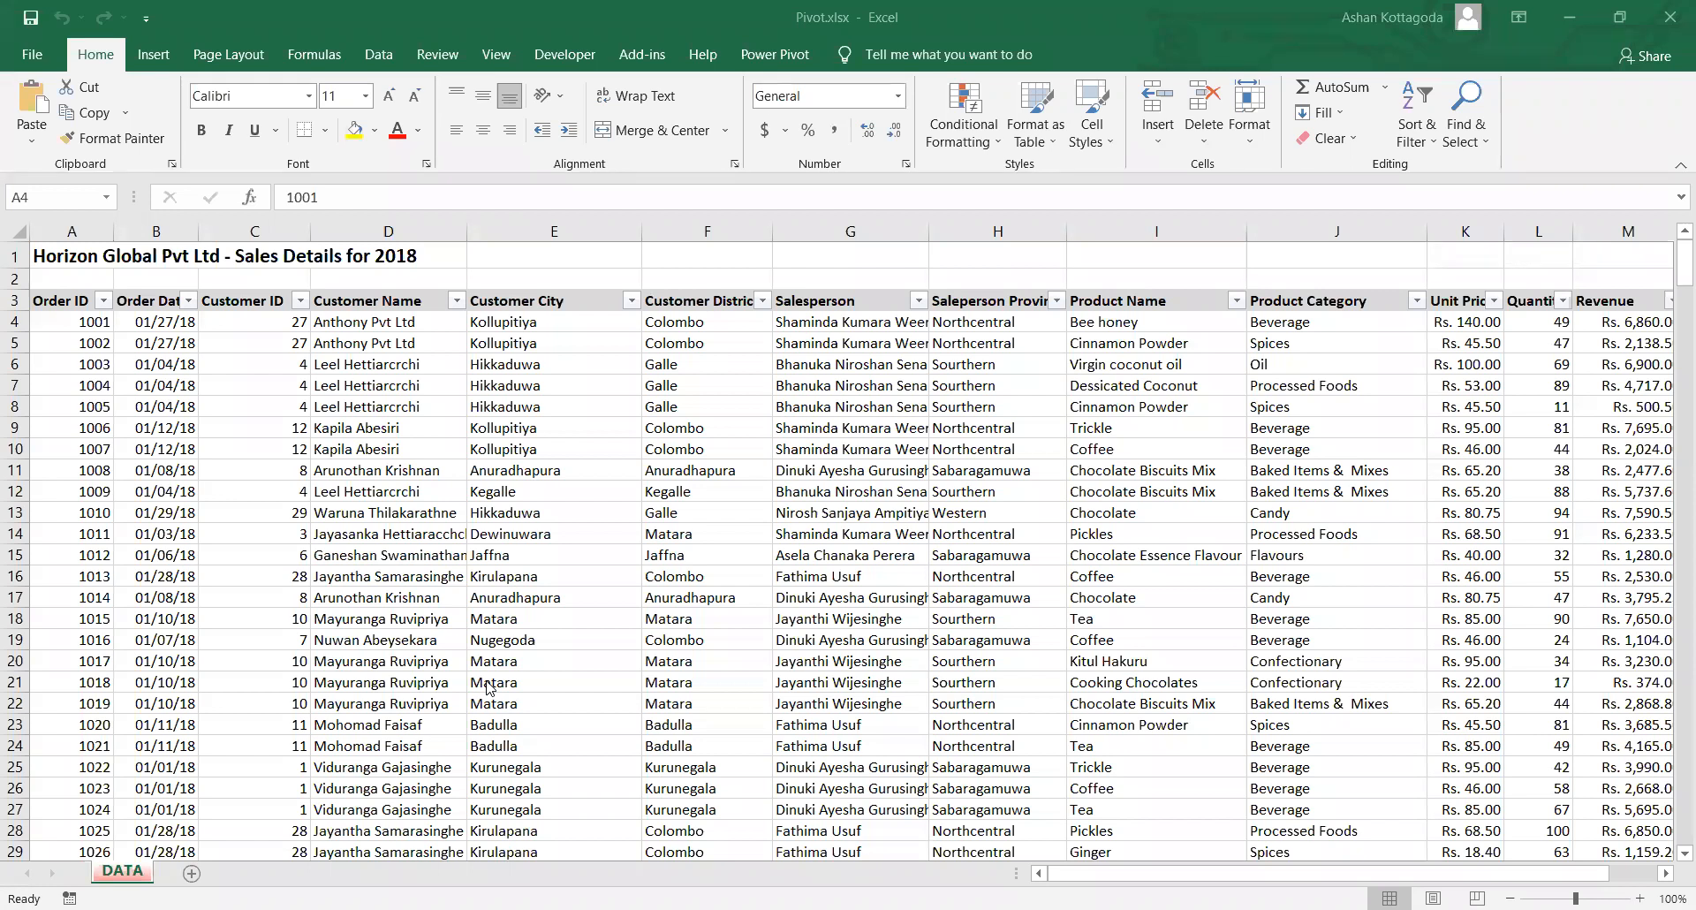
pyautogui.click(273, 528)
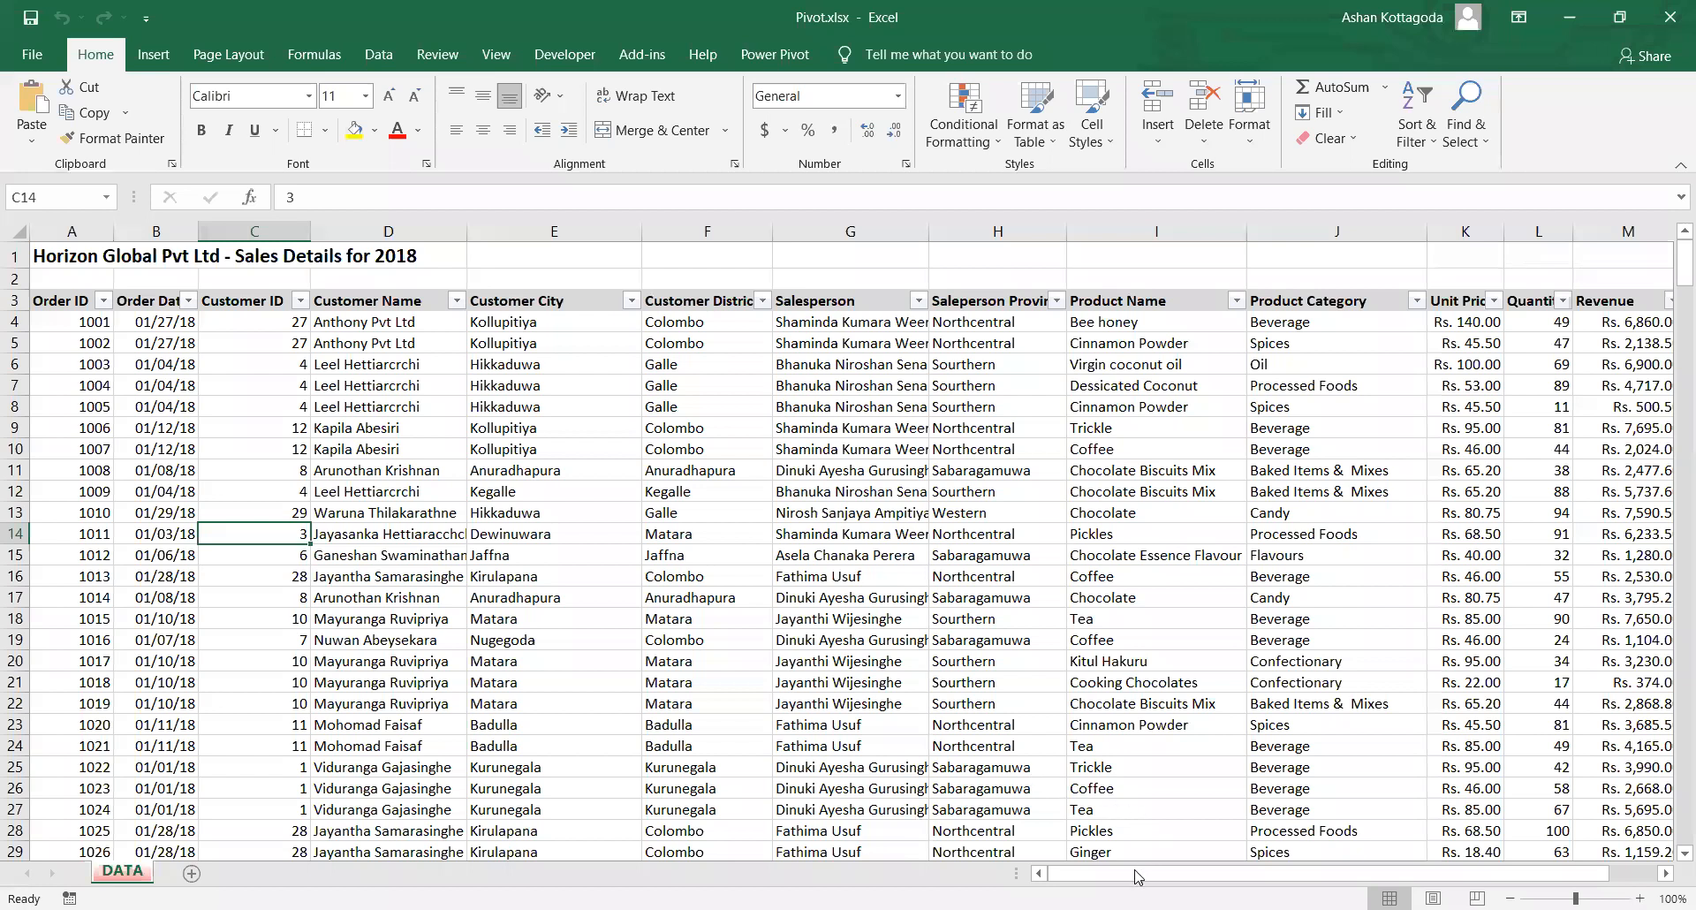
pyautogui.moveTo(1138, 877); pyautogui.dragTo(1027, 875)
pyautogui.scroll(-18, 1117, 614)
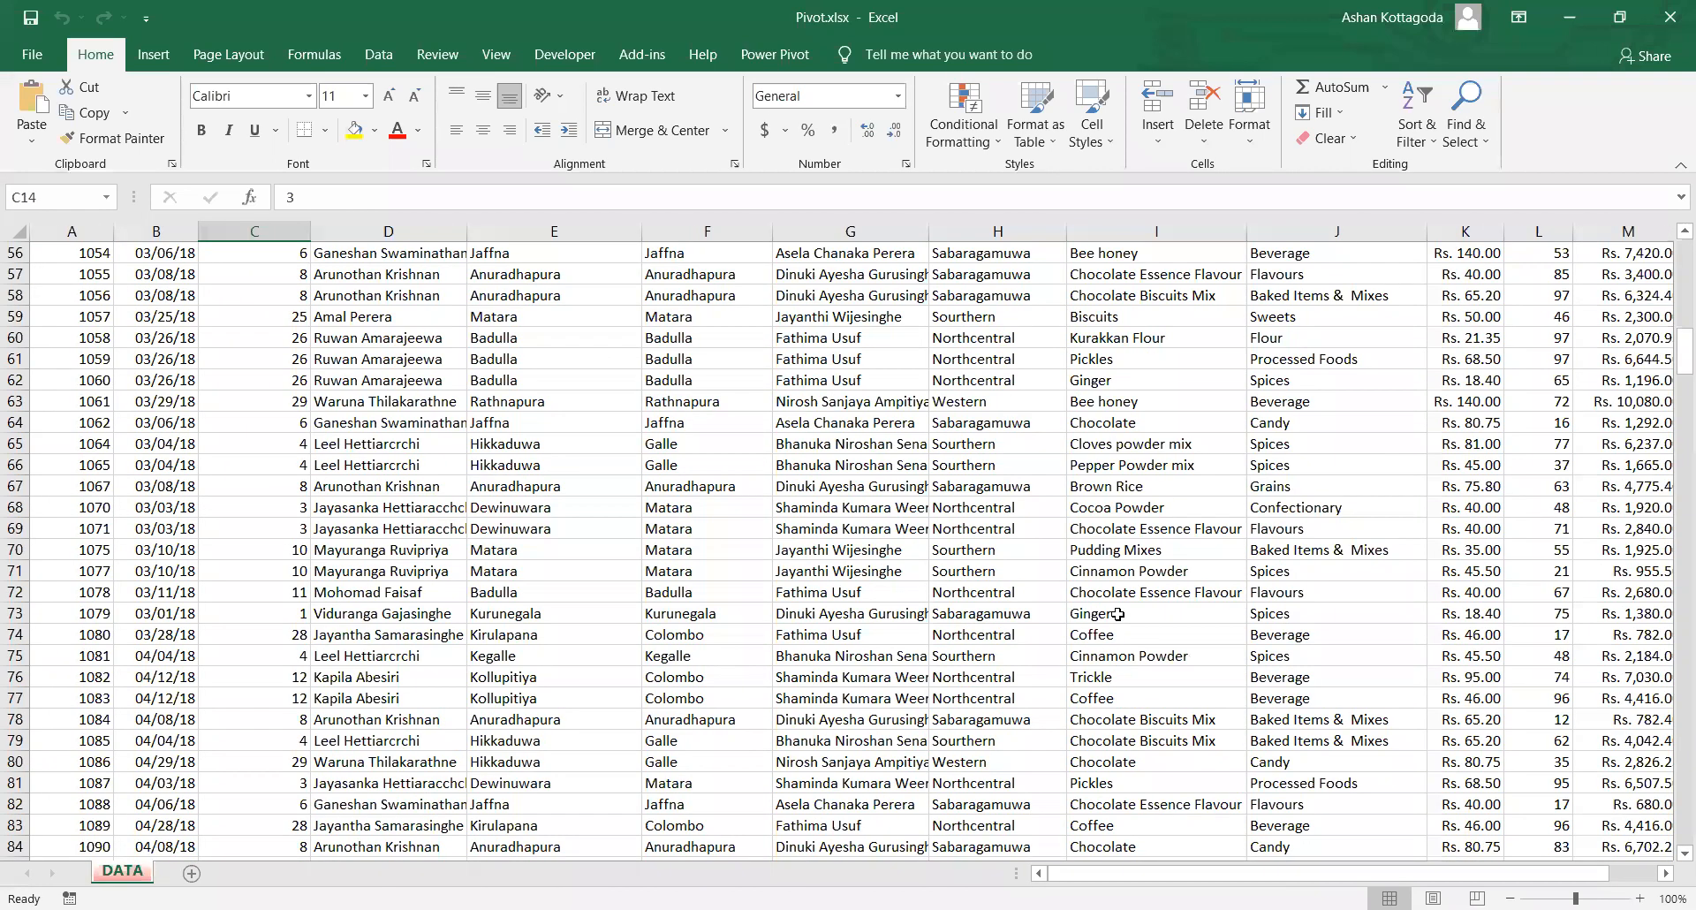
pyautogui.scroll(18, 1117, 614)
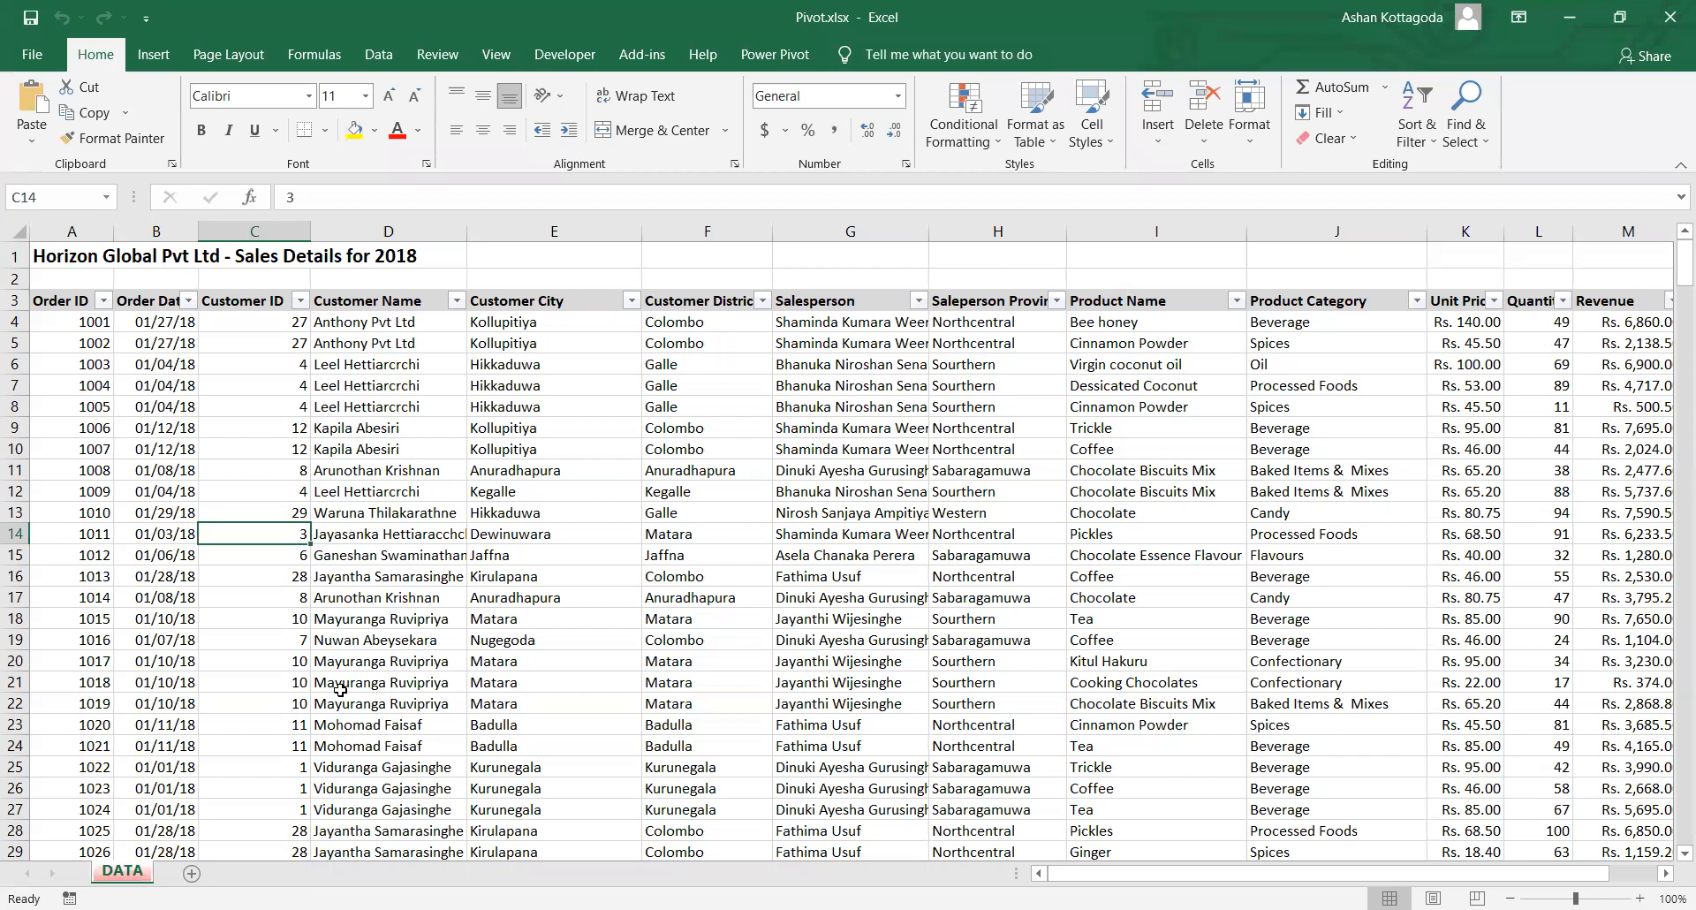
pyautogui.scroll(-5, 1078, 874)
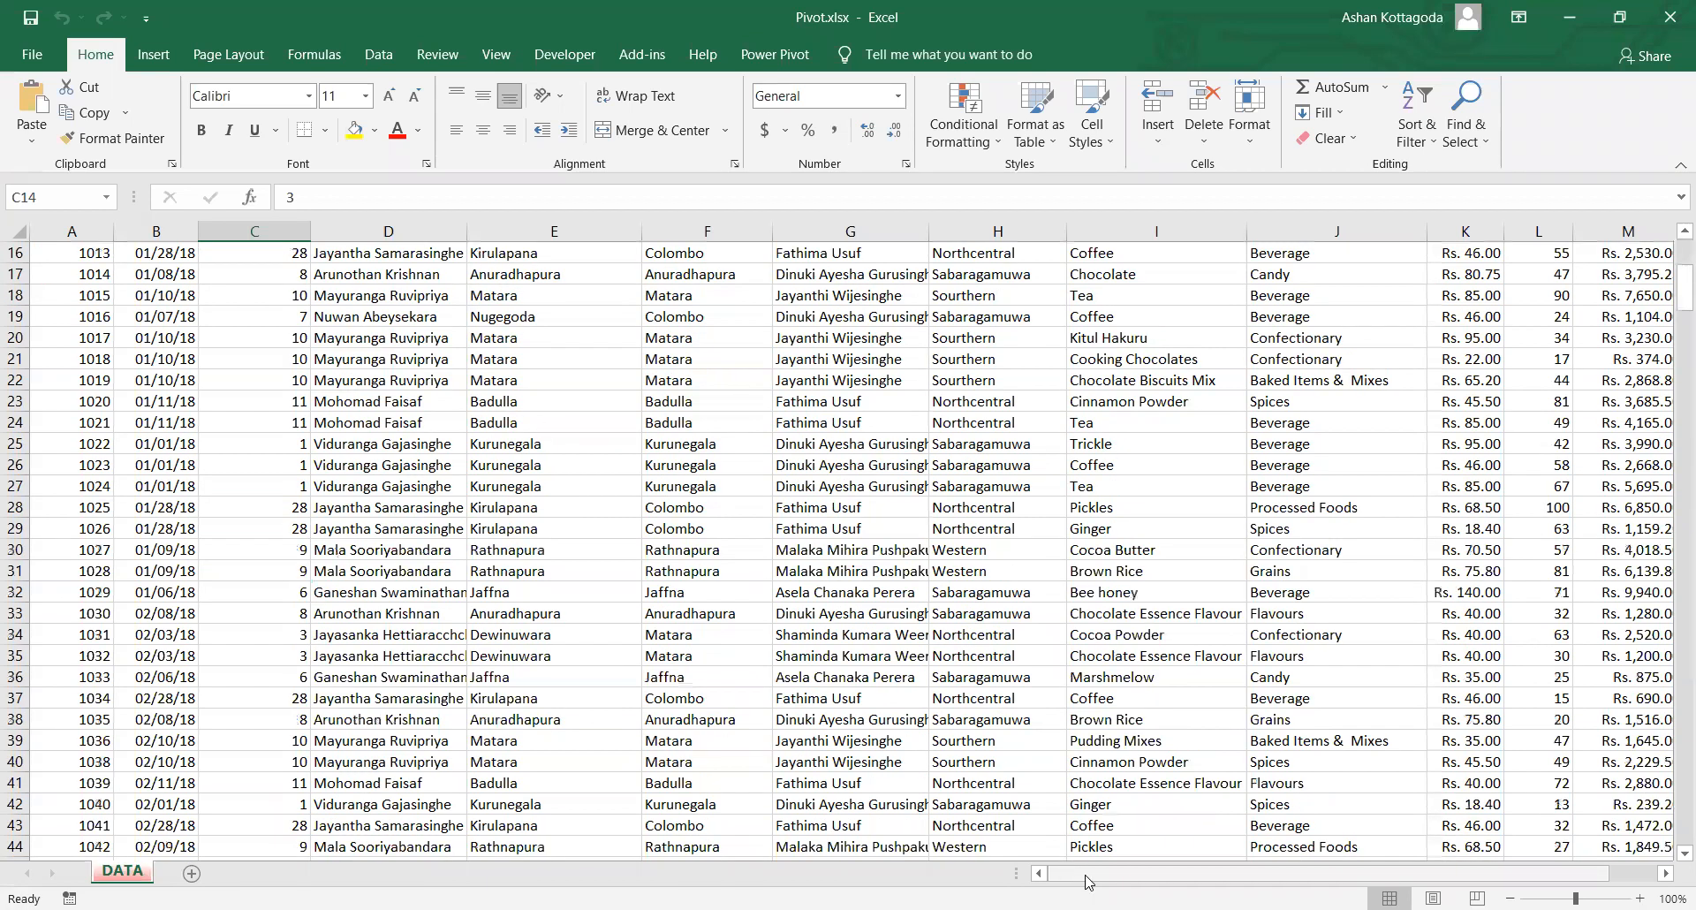
pyautogui.scroll(5, 1210, 821)
# Step: Examine the sales table's columns, including Product Name, Customer ID, Customer Name and Customer District
pyautogui.click(1057, 292)
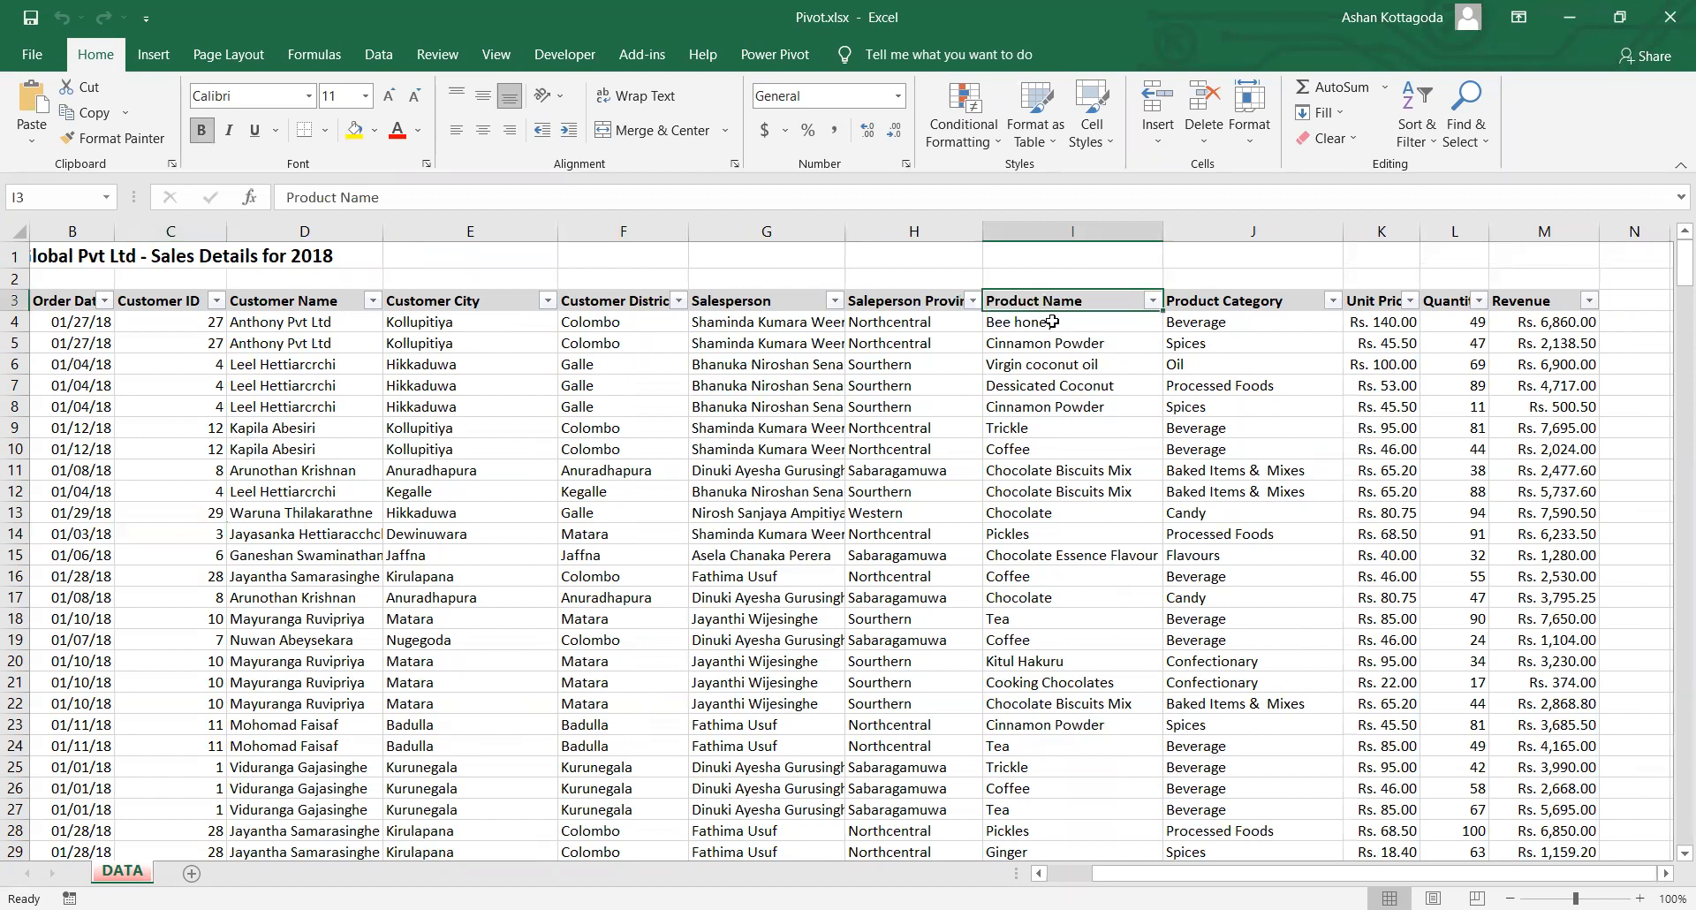
pyautogui.click(1056, 322)
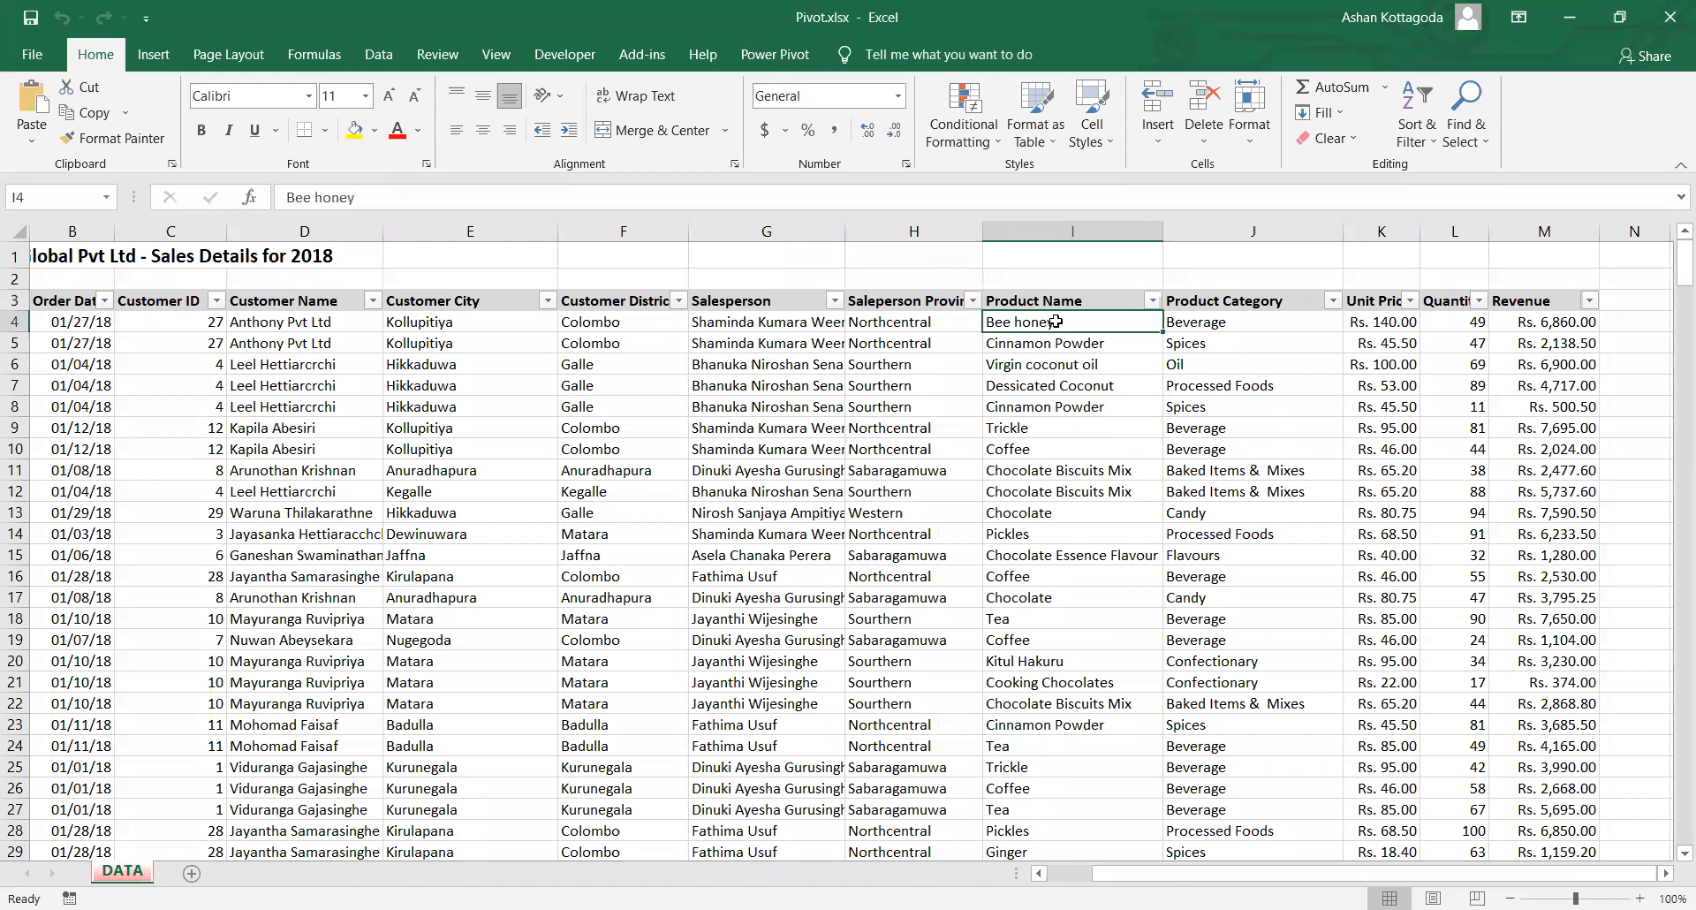
pyautogui.moveTo(1055, 321); pyautogui.dragTo(1081, 548)
pyautogui.click(1052, 452)
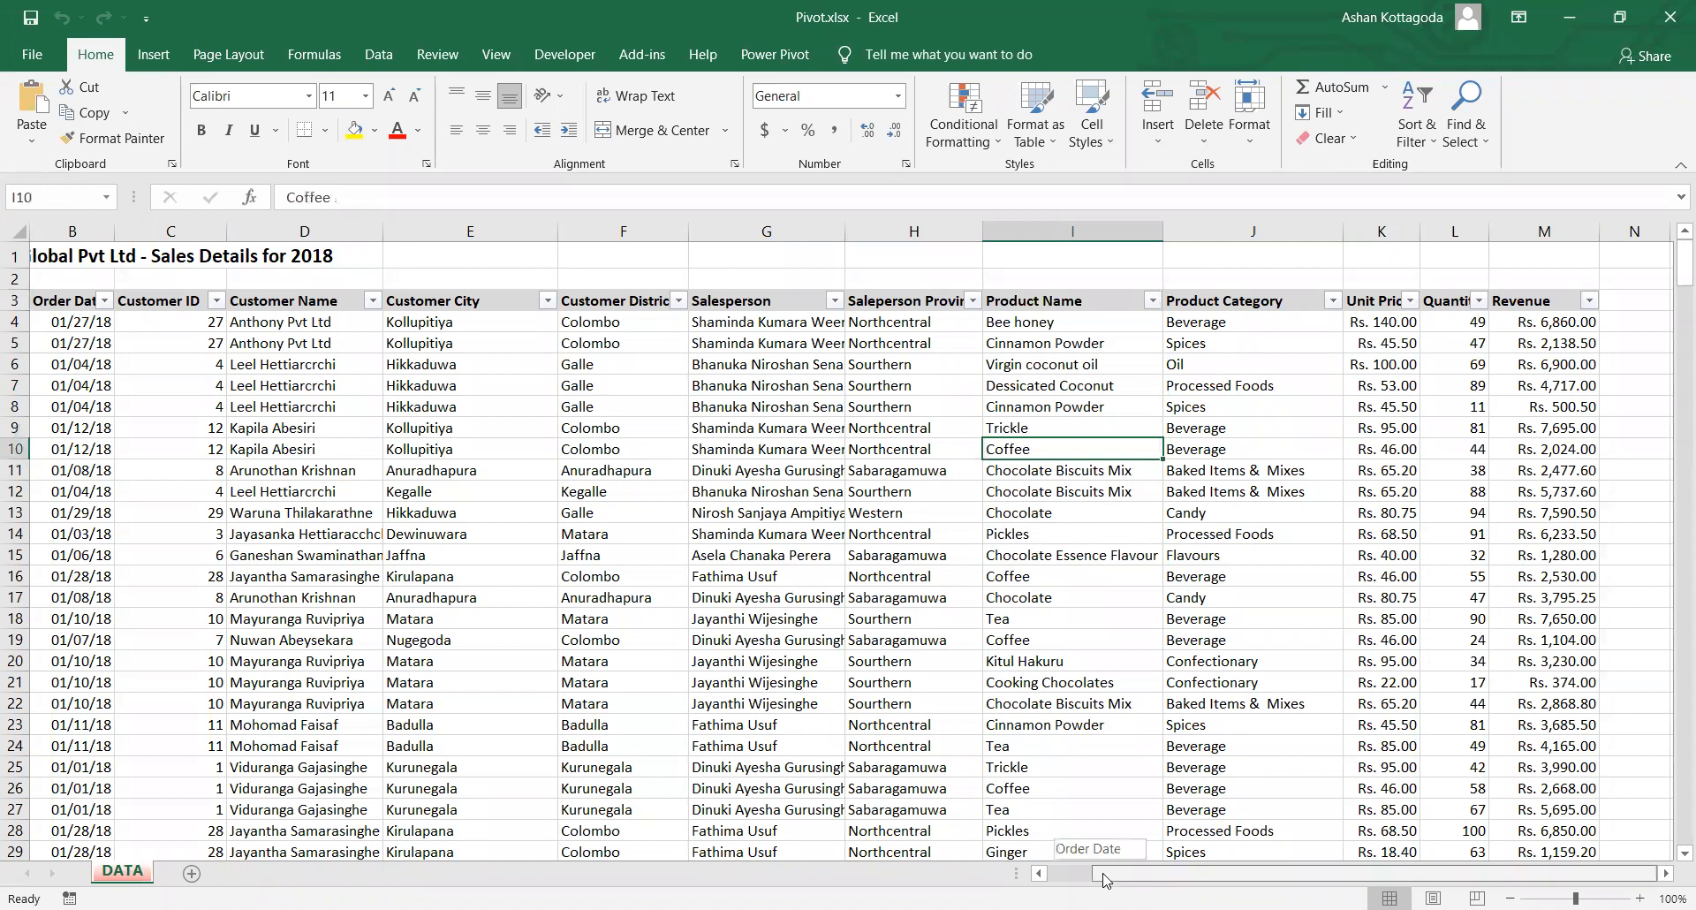
pyautogui.click(1070, 876)
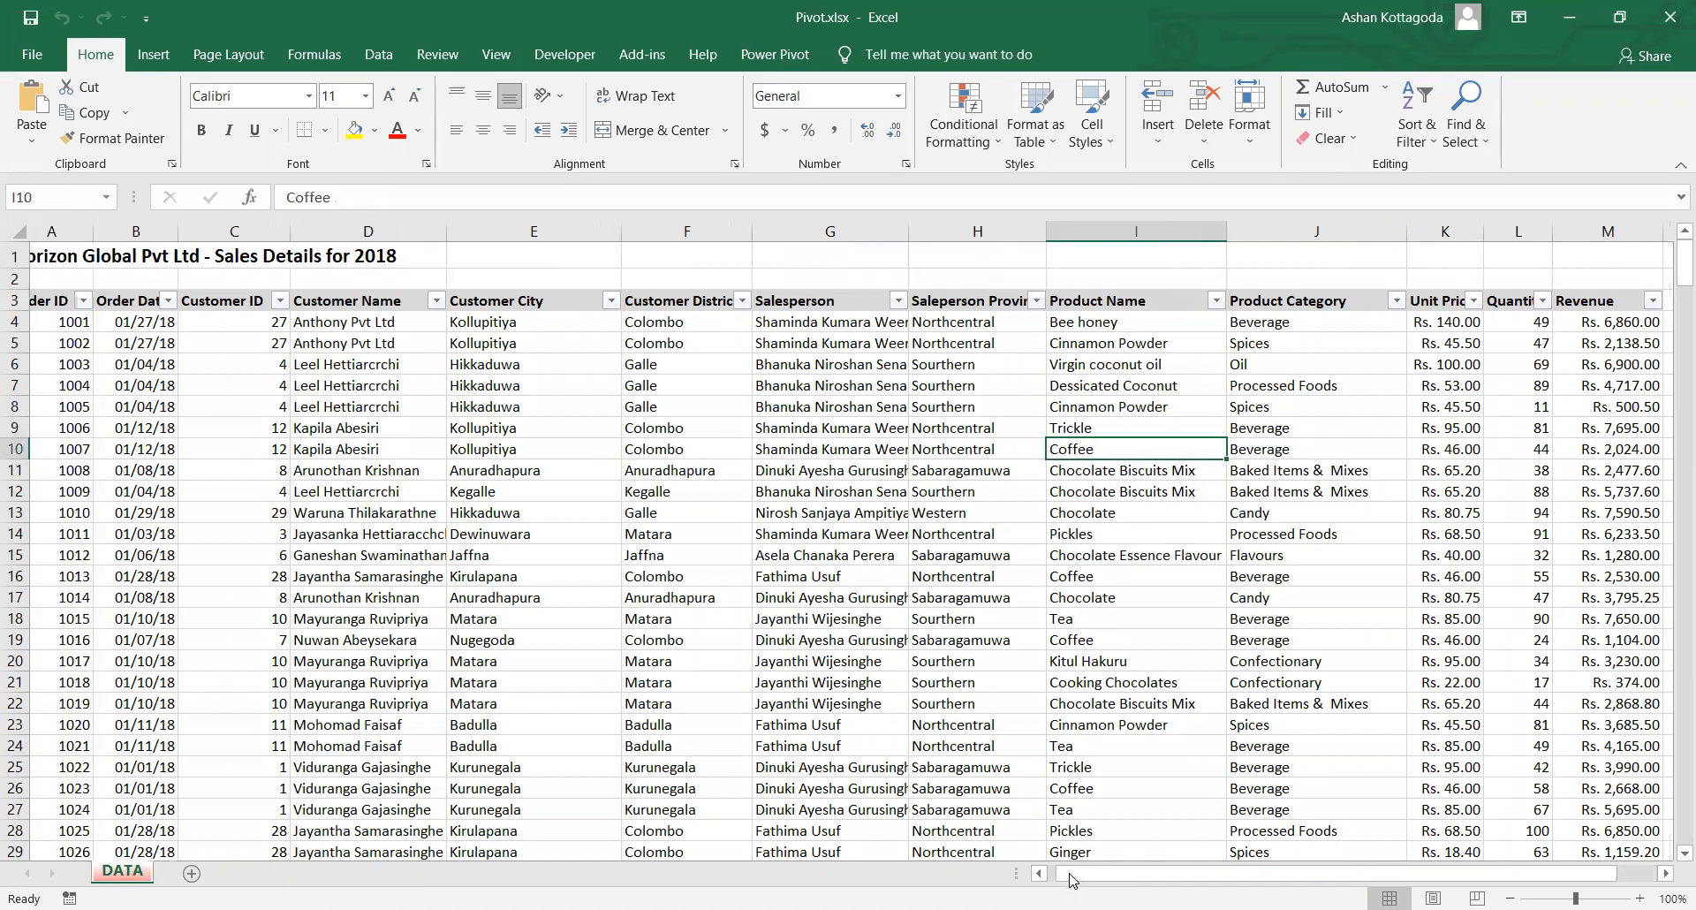
pyautogui.click(284, 412)
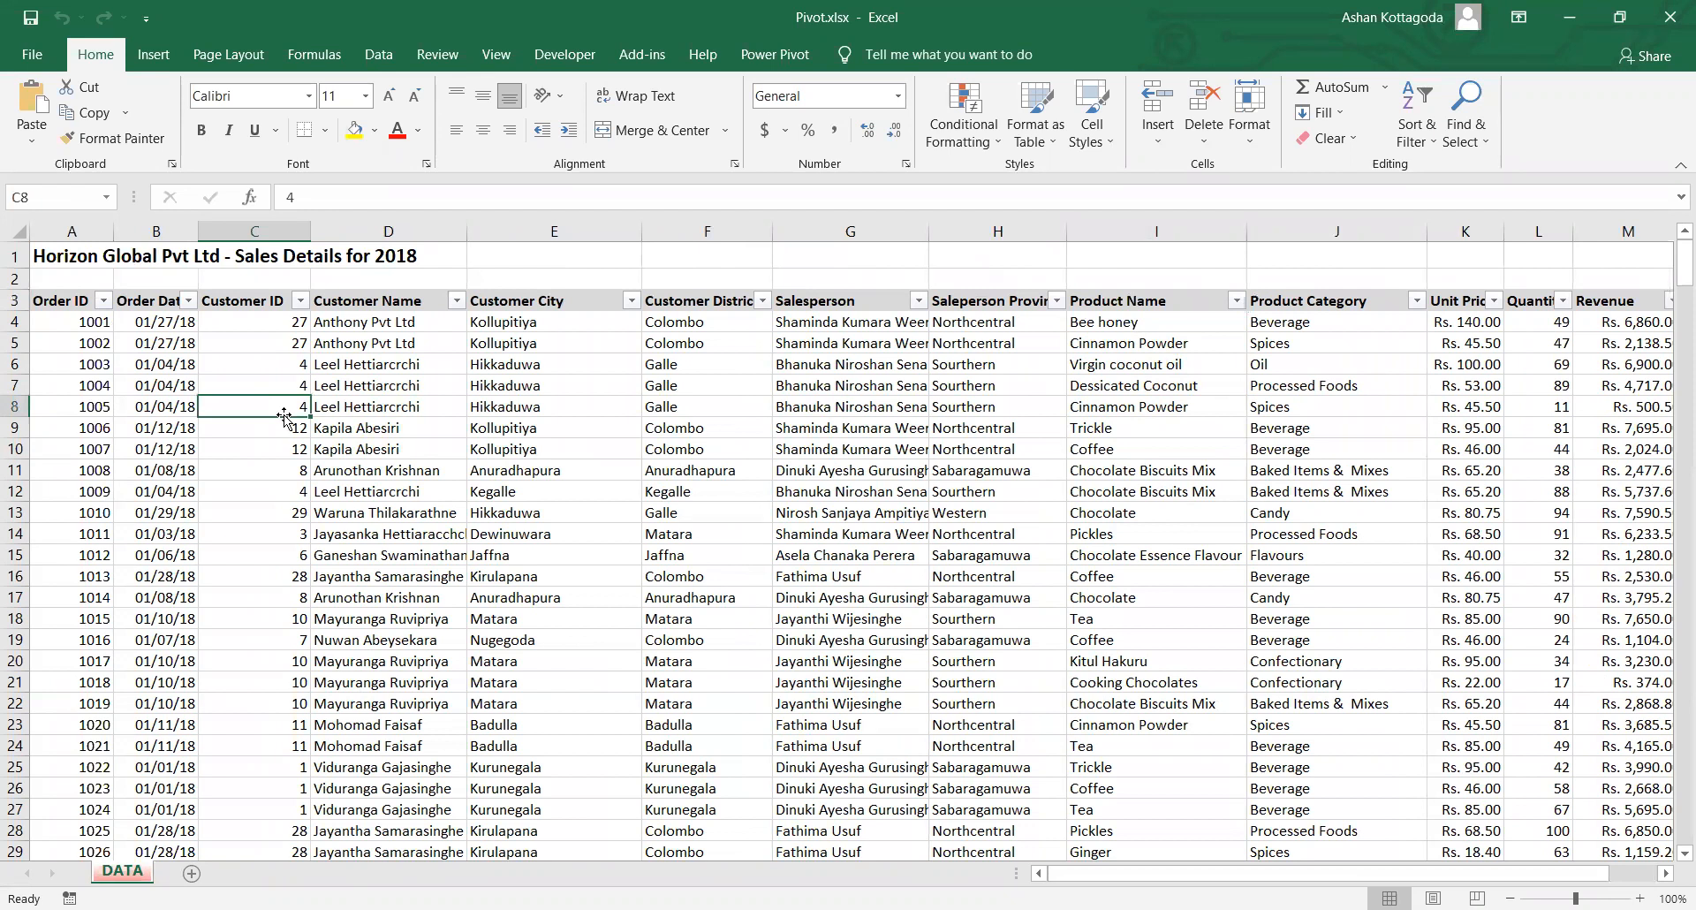
pyautogui.click(371, 305)
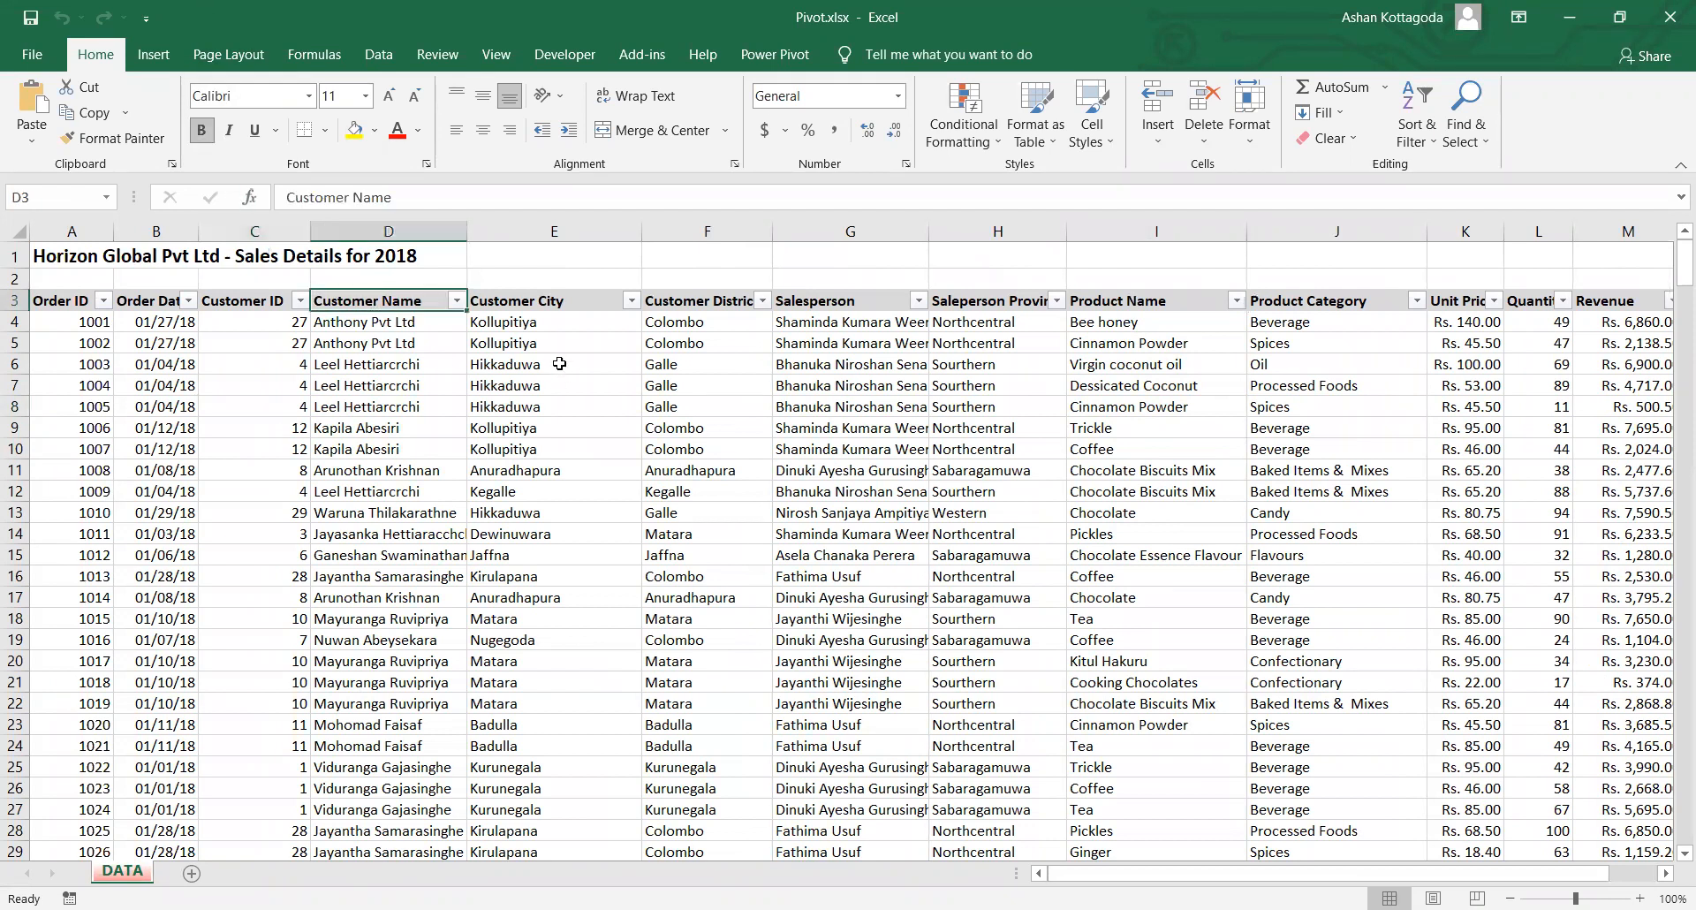
pyautogui.click(676, 303)
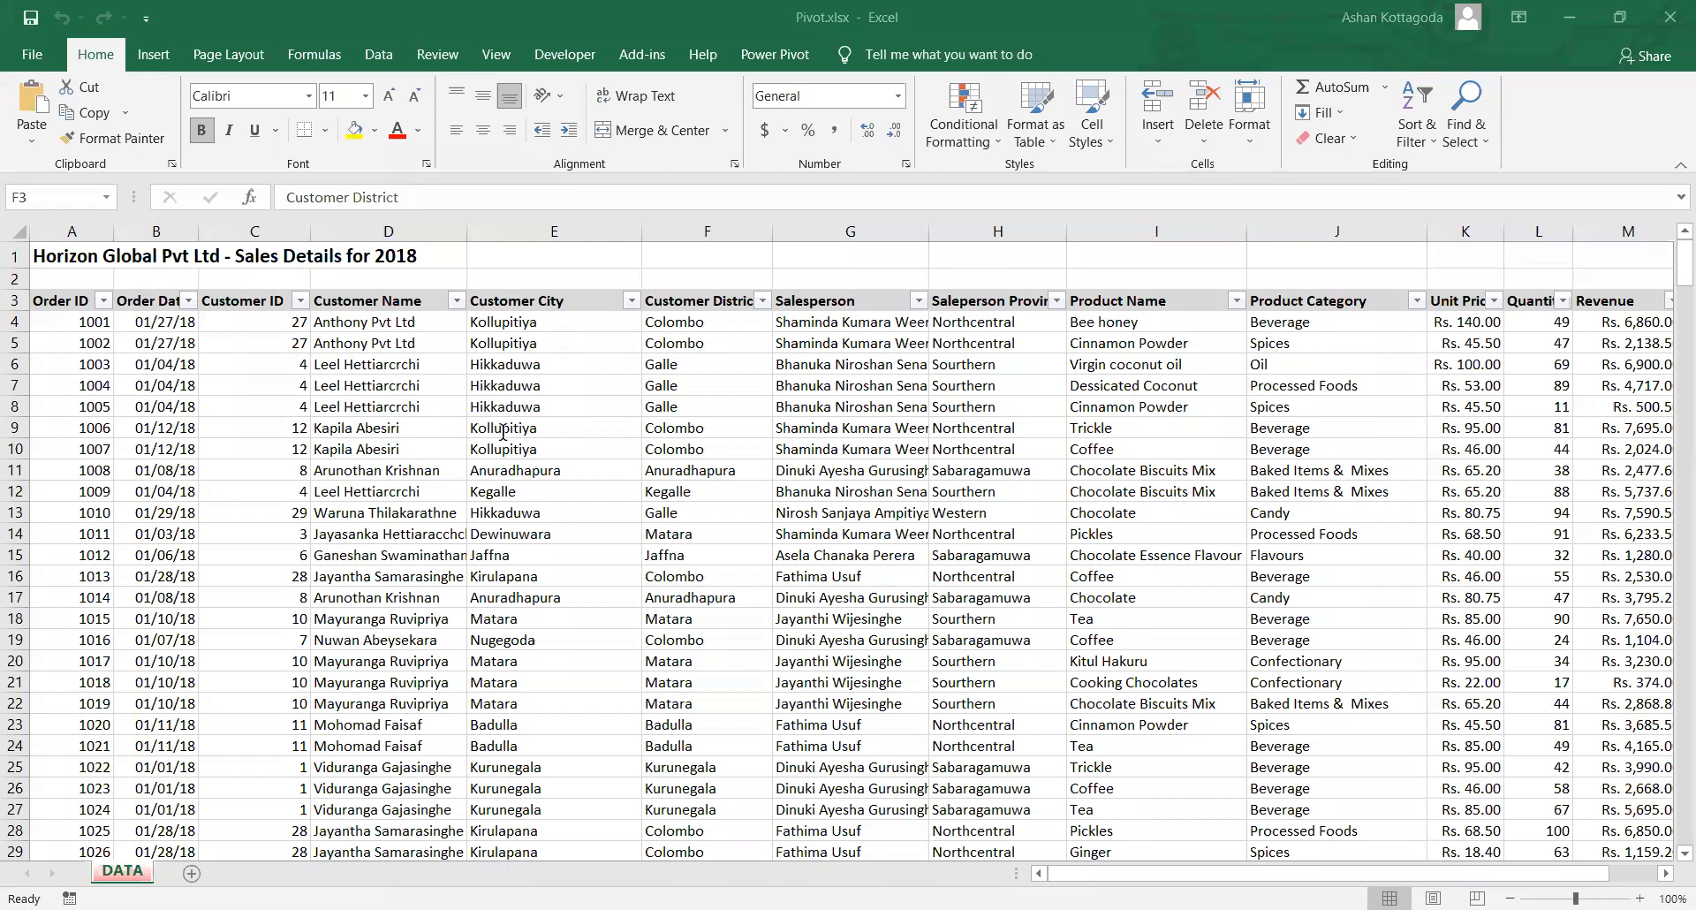
pyautogui.click(370, 401)
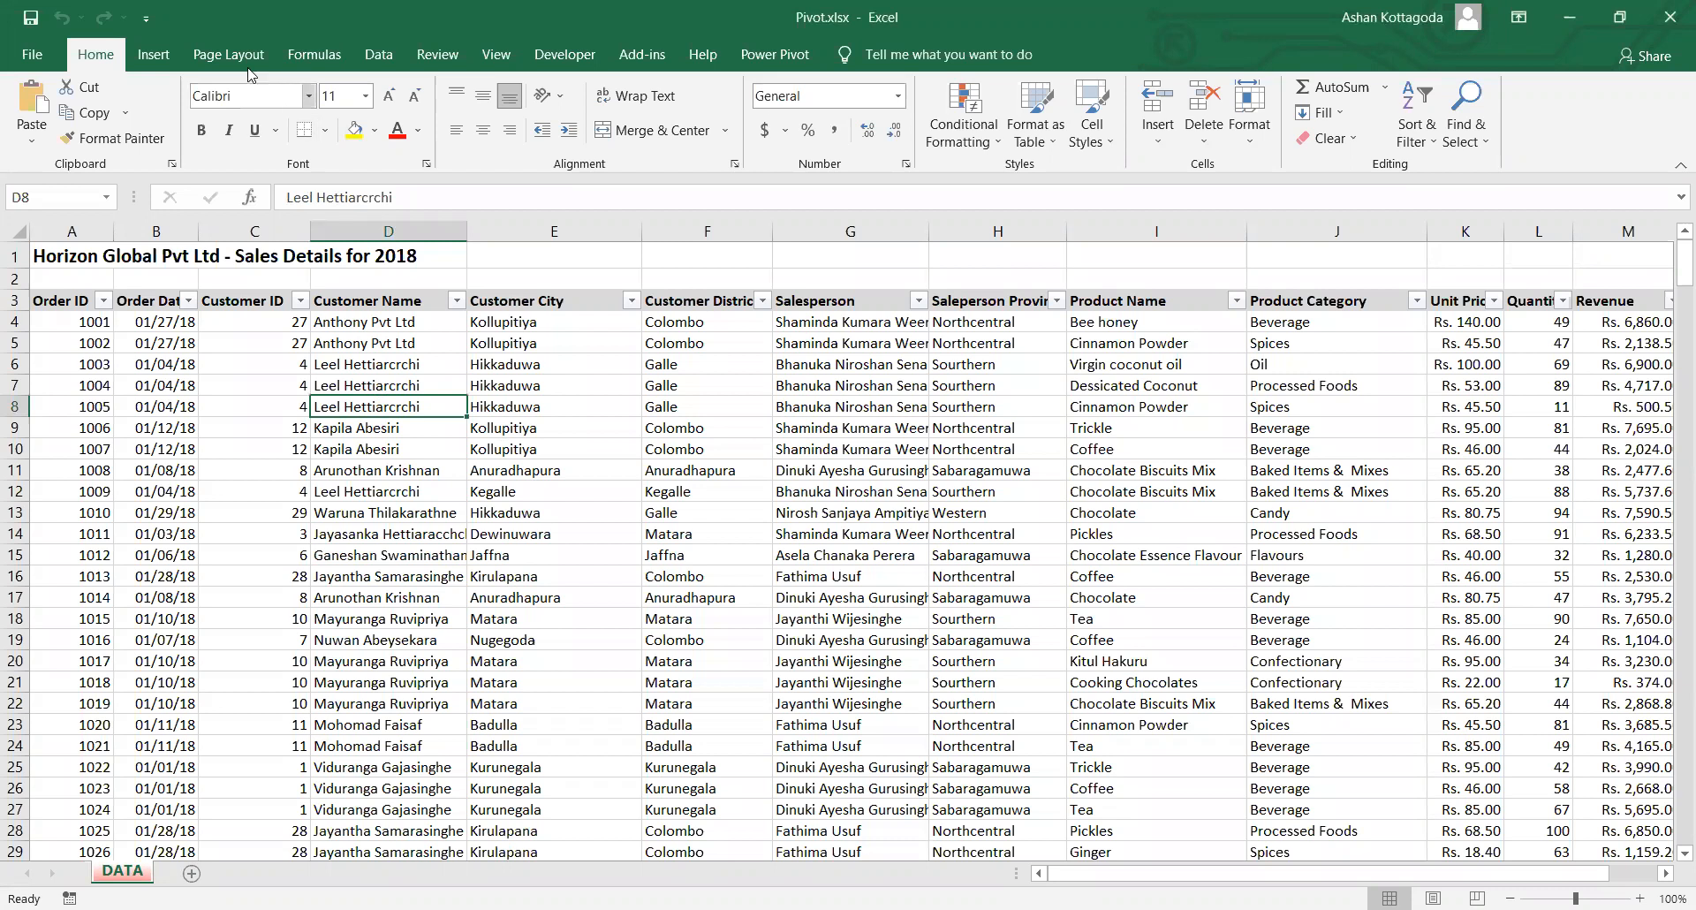
pyautogui.click(165, 62)
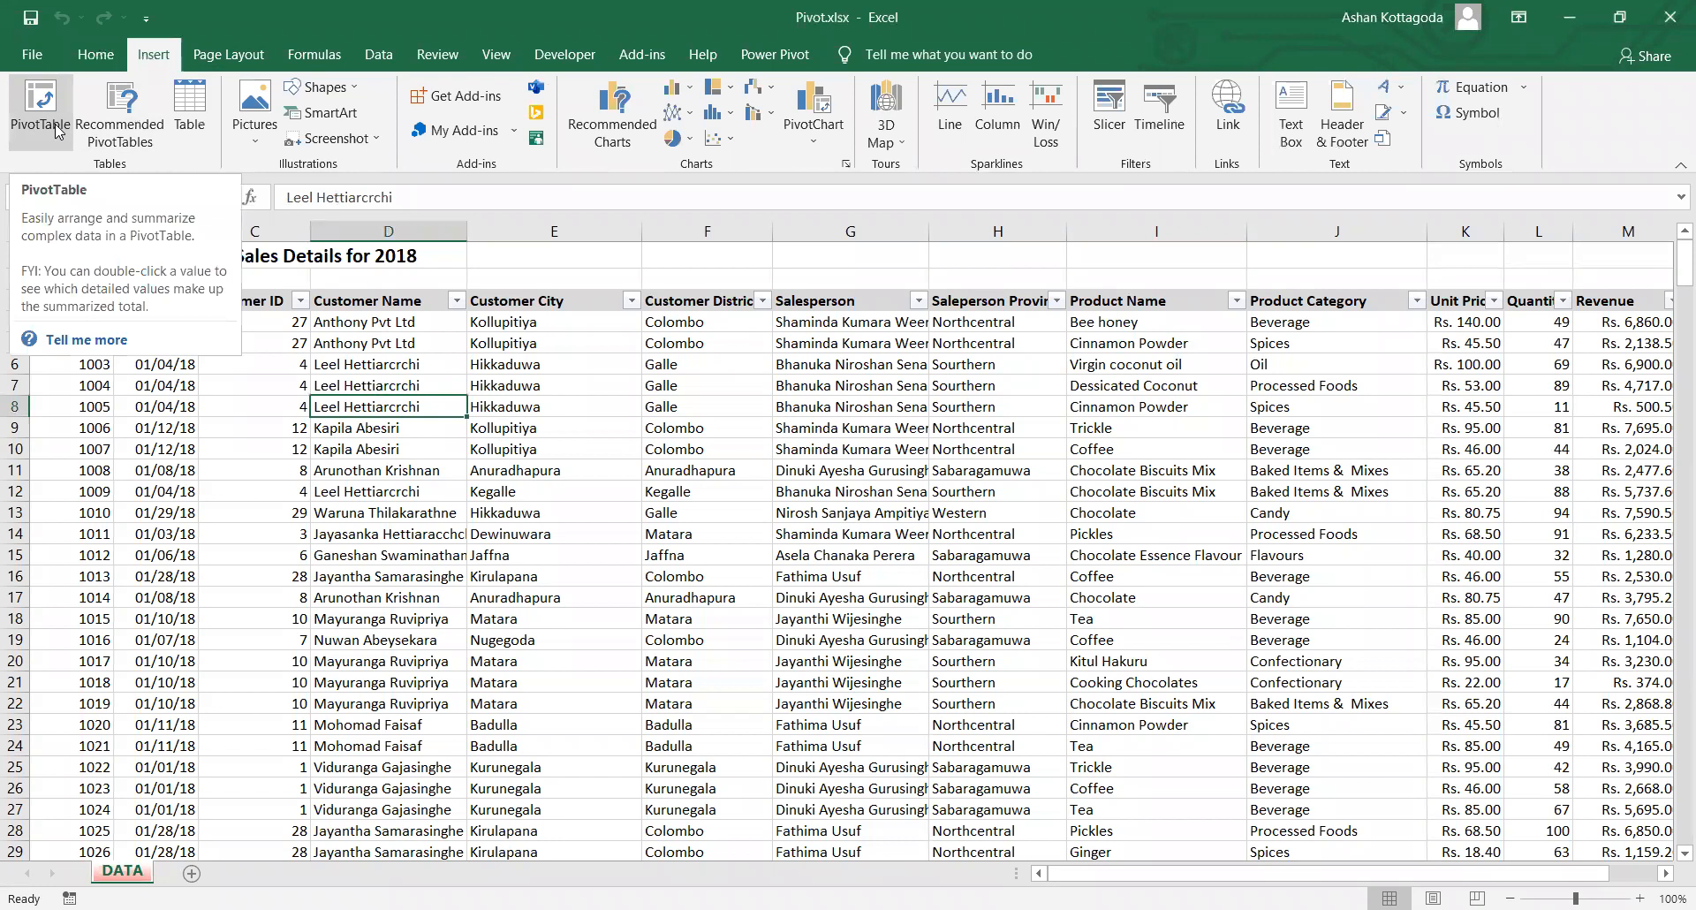
pyautogui.click(55, 131)
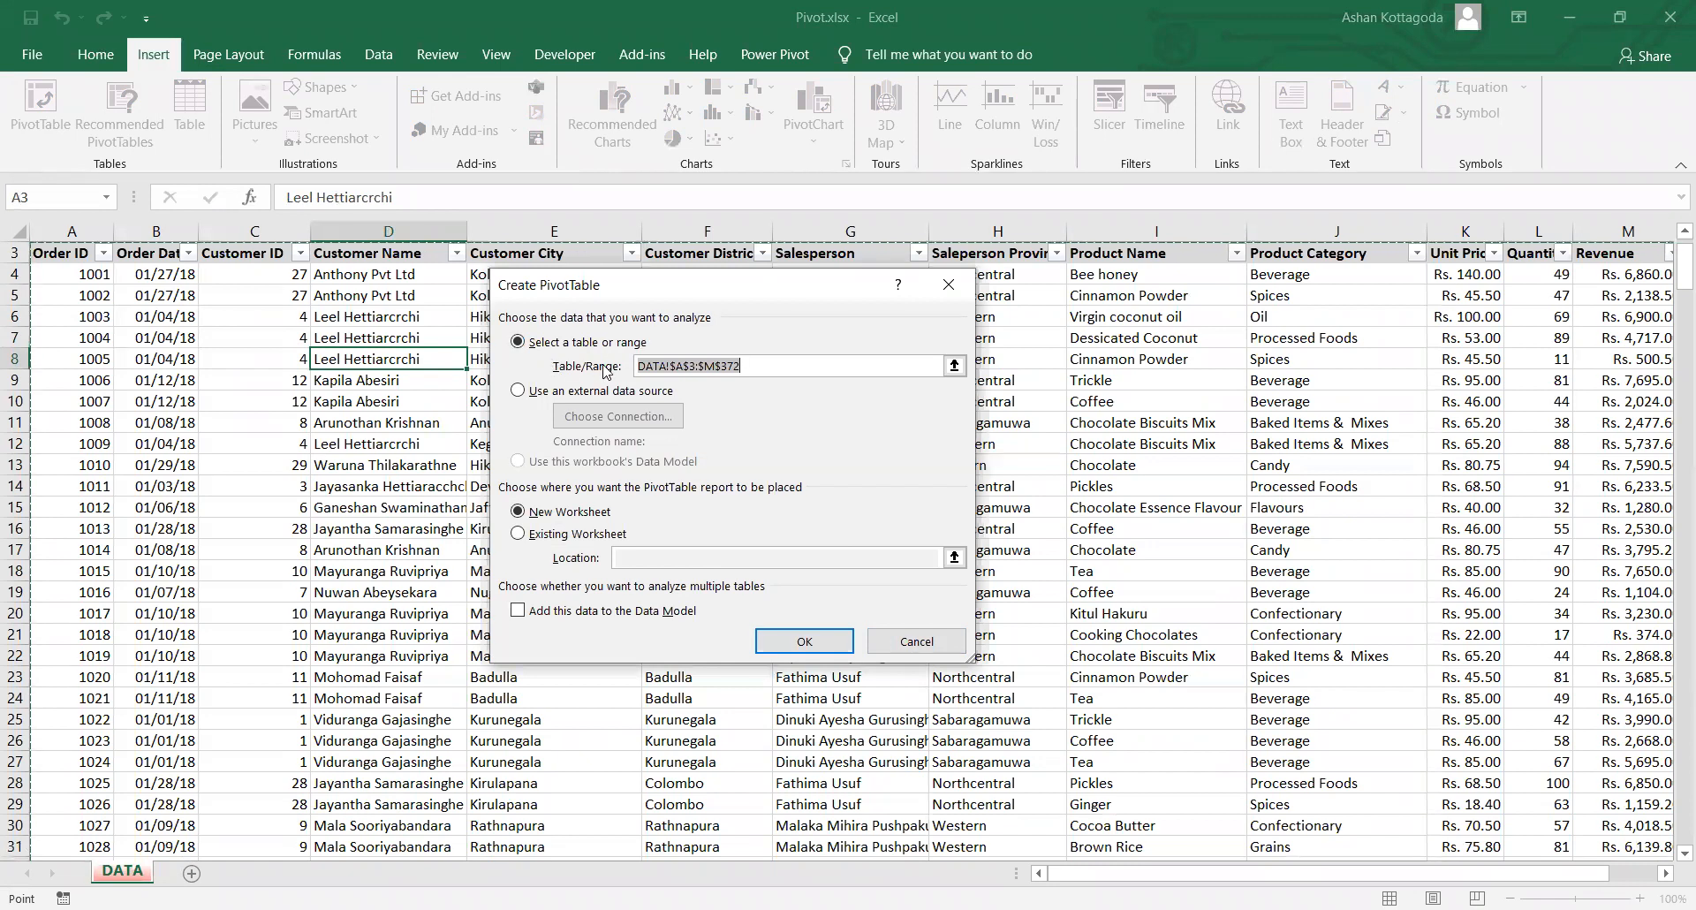
pyautogui.click(898, 641)
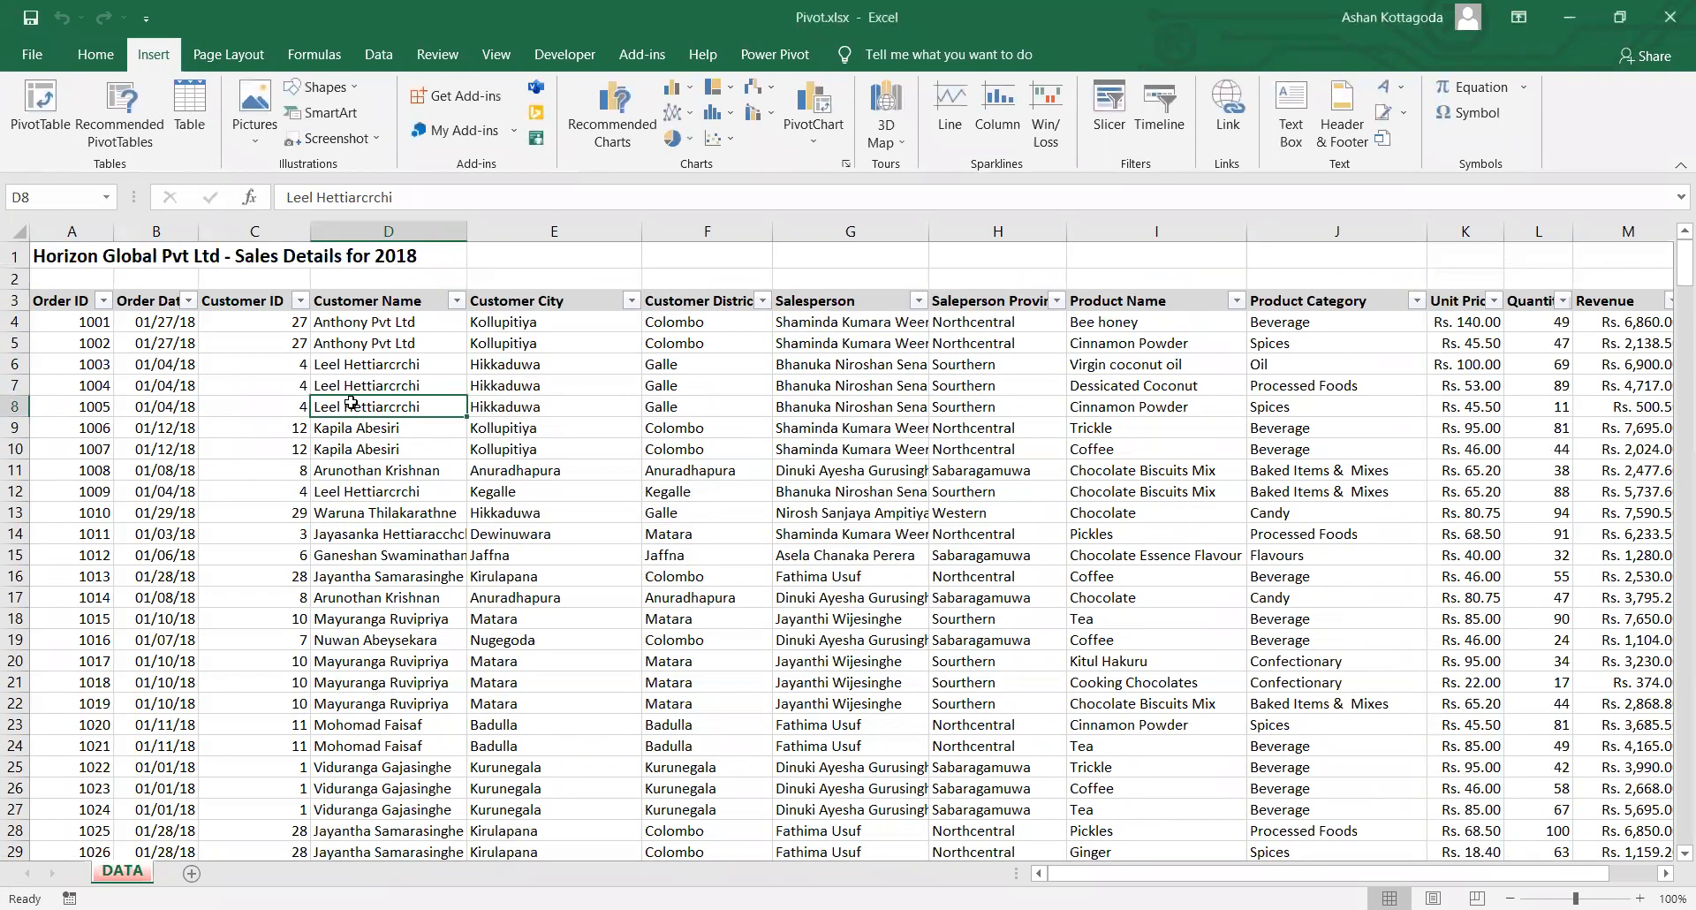
pyautogui.scroll(1, 230, 413)
pyautogui.click(565, 408)
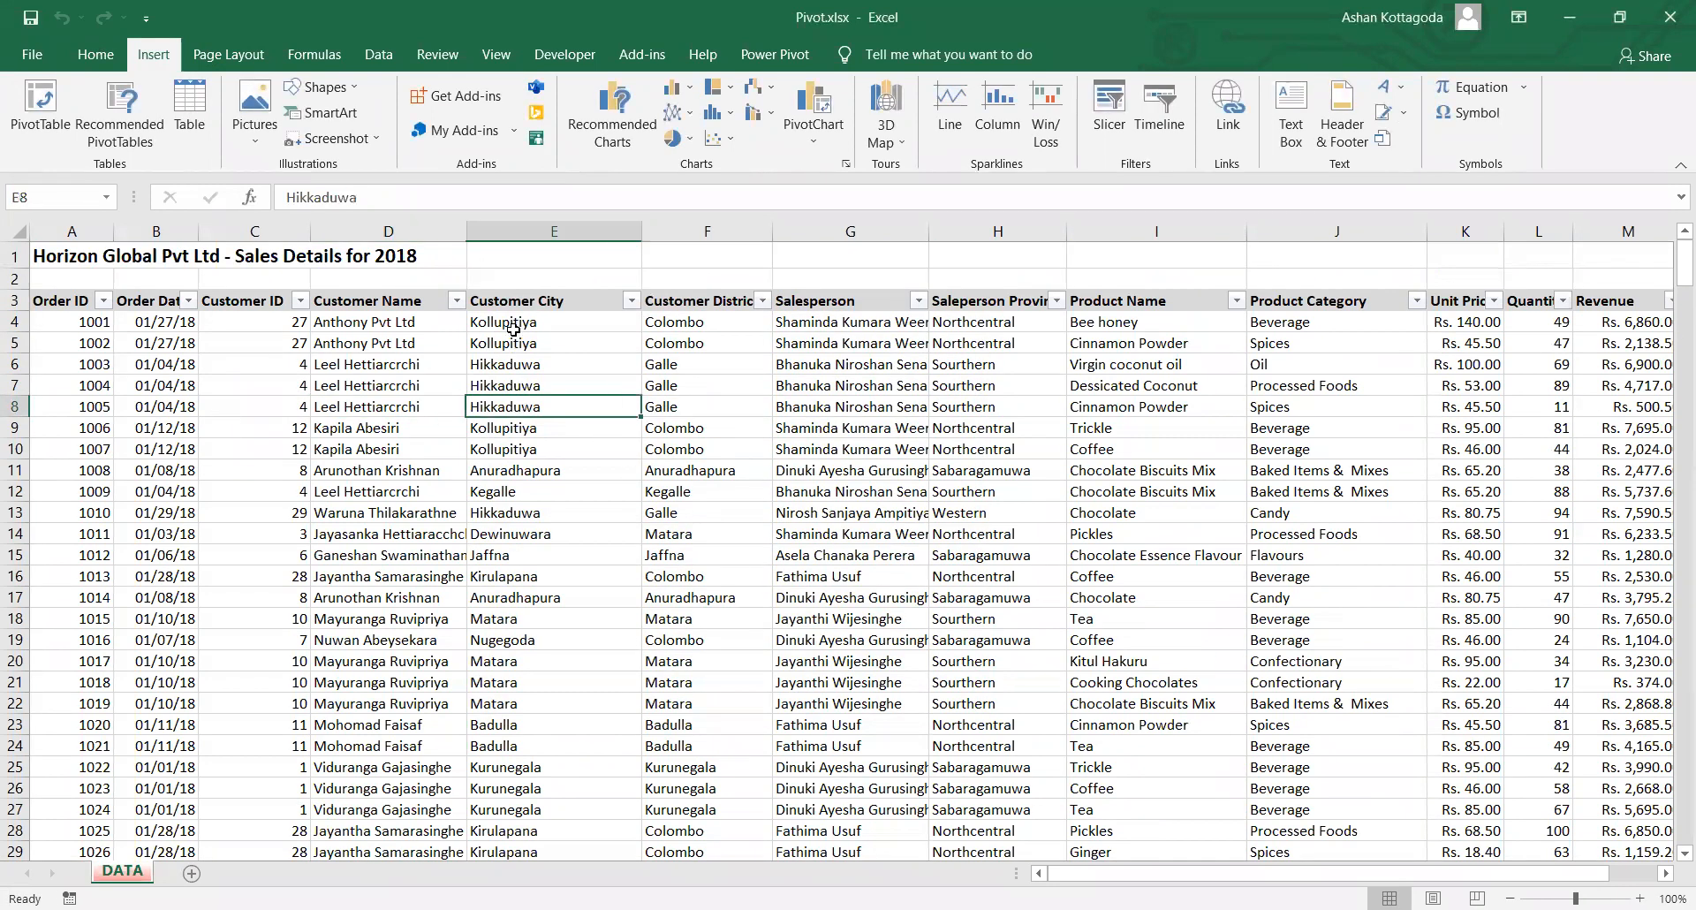
pyautogui.moveTo(513, 328); pyautogui.dragTo(517, 335)
pyautogui.click(503, 274)
pyautogui.click(565, 389)
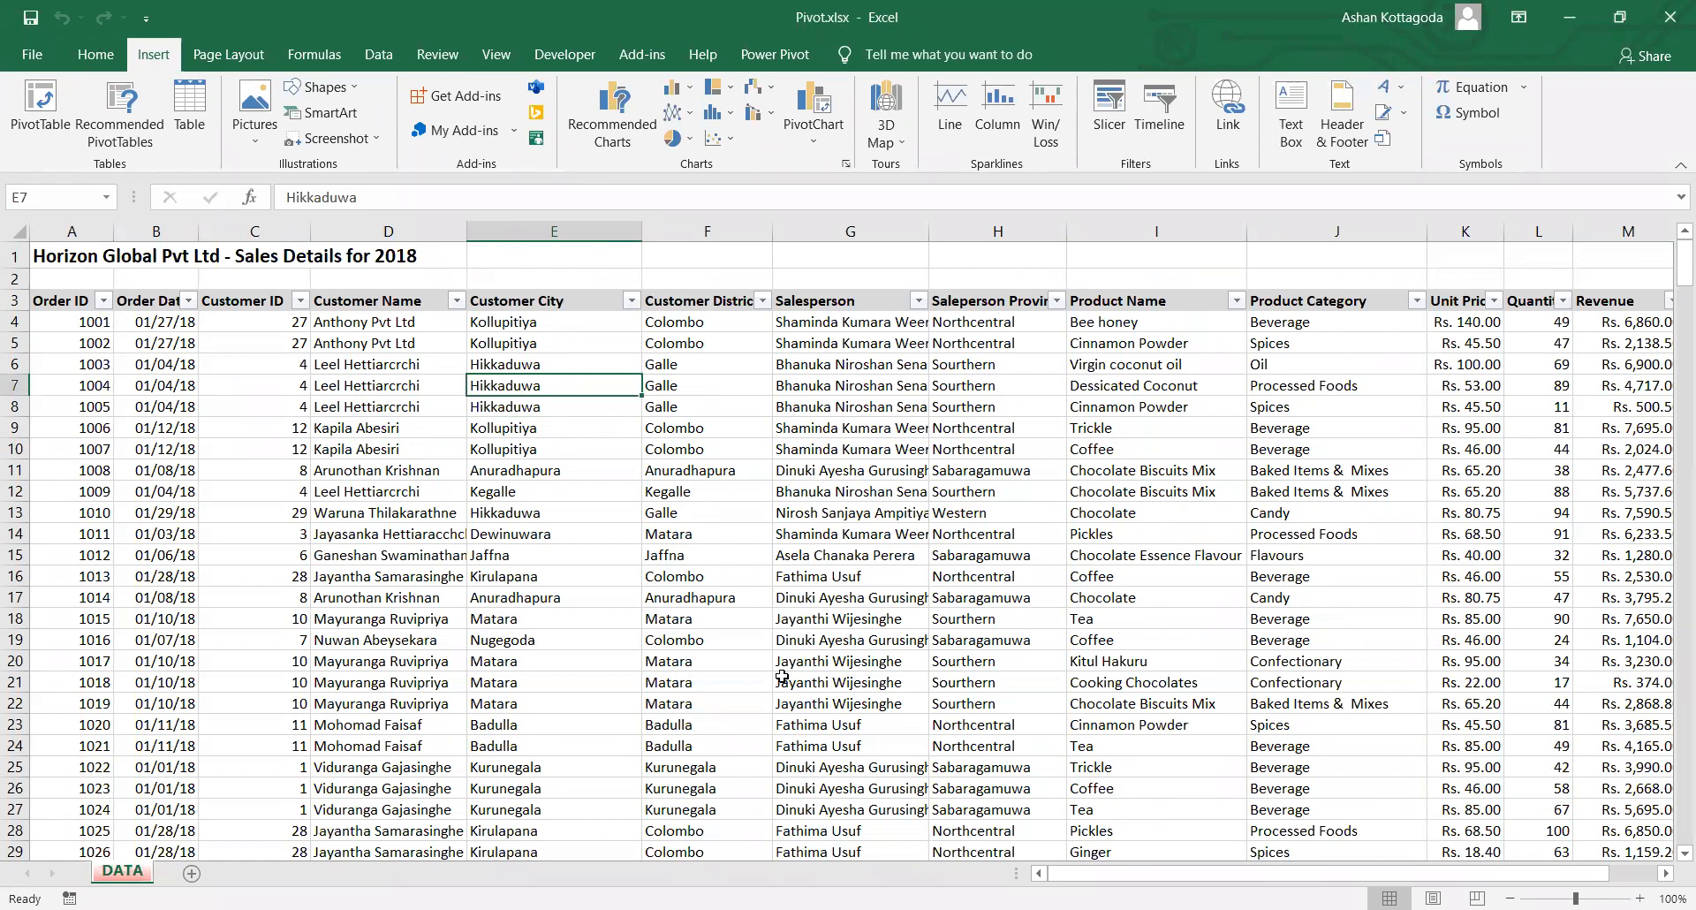
pyautogui.click(923, 614)
pyautogui.scroll(-3, 916, 610)
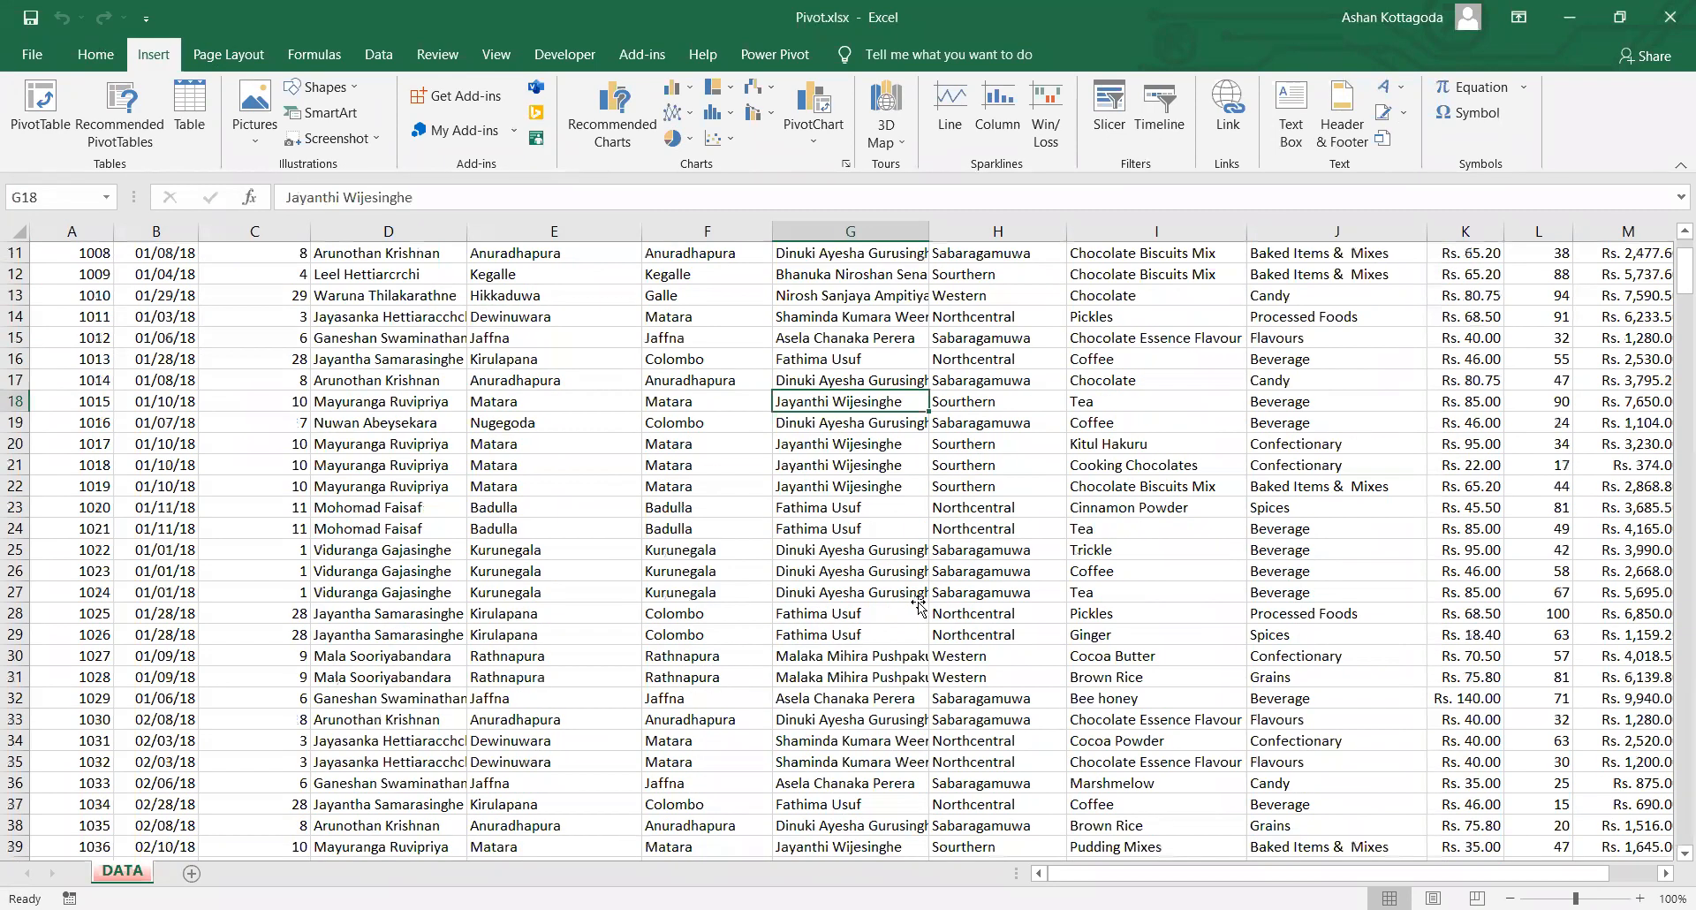
pyautogui.scroll(-6, 918, 608)
pyautogui.click(920, 618)
pyautogui.scroll(9, 582, 422)
pyautogui.click(584, 426)
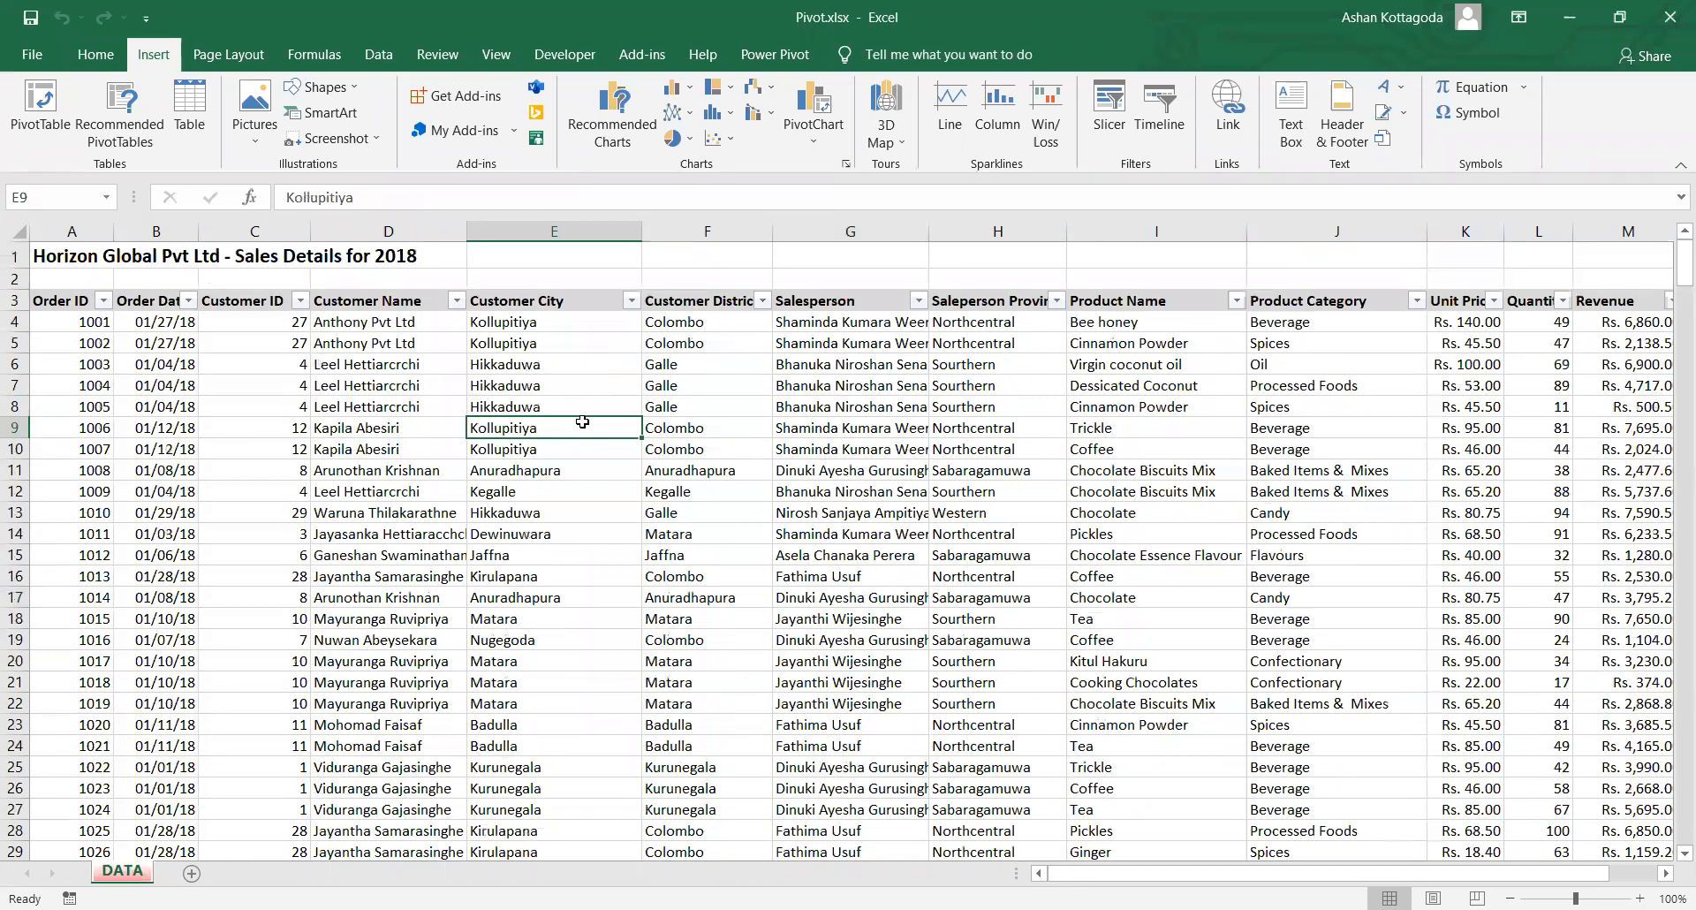
pyautogui.click(518, 254)
# Step: Create a PivotTable from the sales table DATA!$A$3:$M$372 on a new worksheet
pyautogui.click(503, 554)
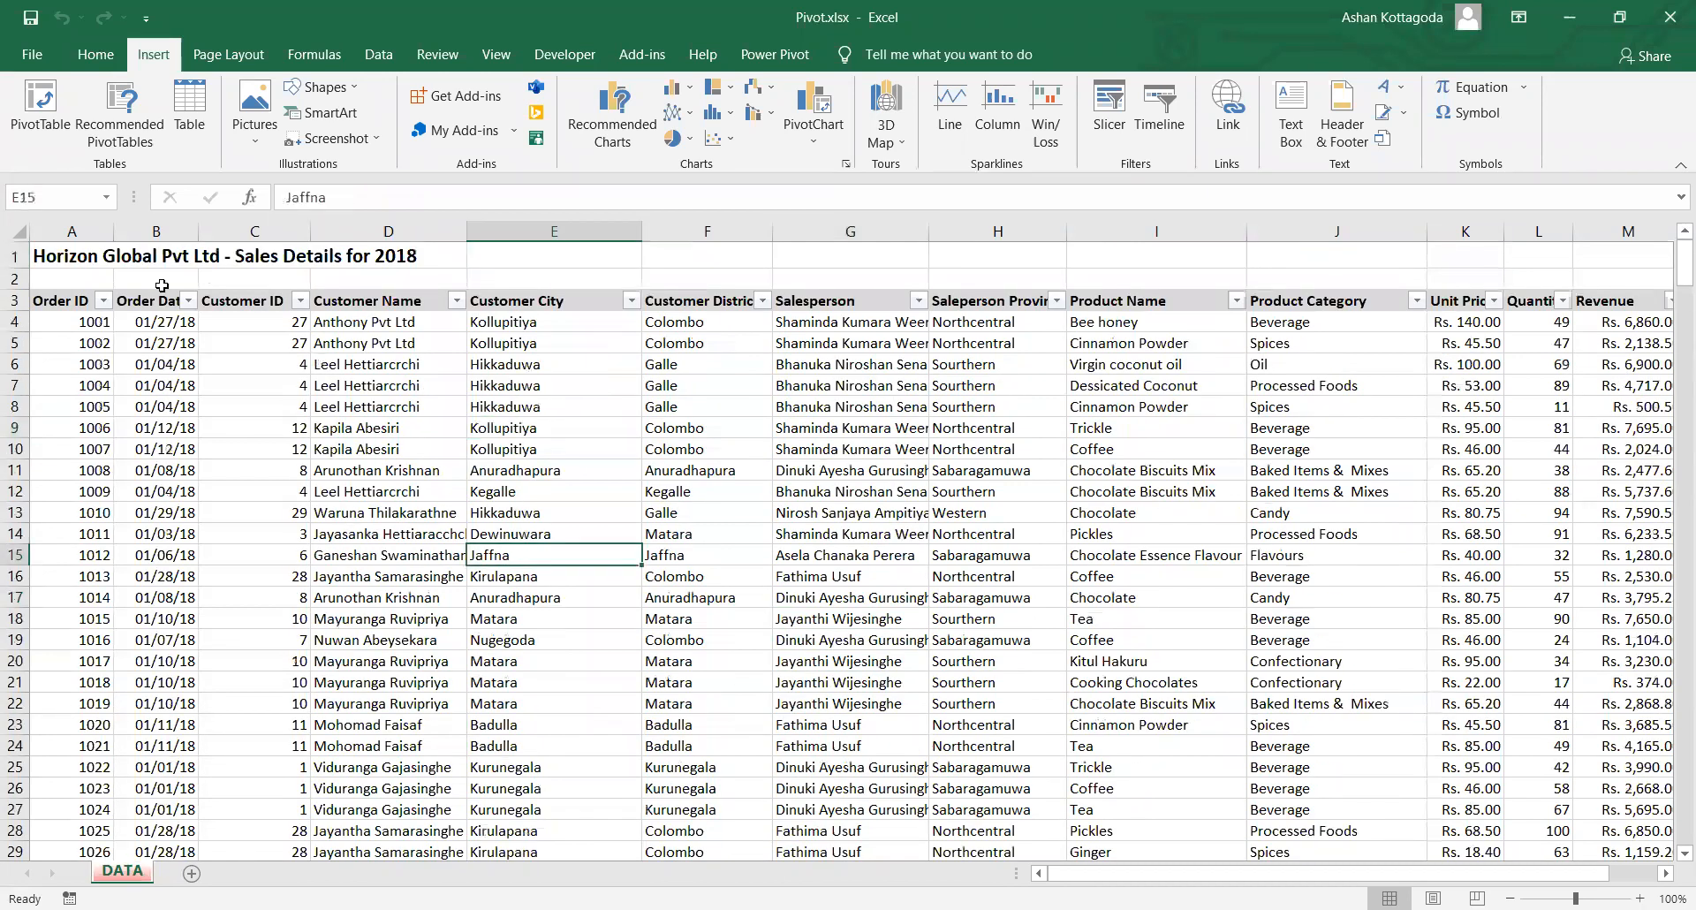
pyautogui.click(22, 132)
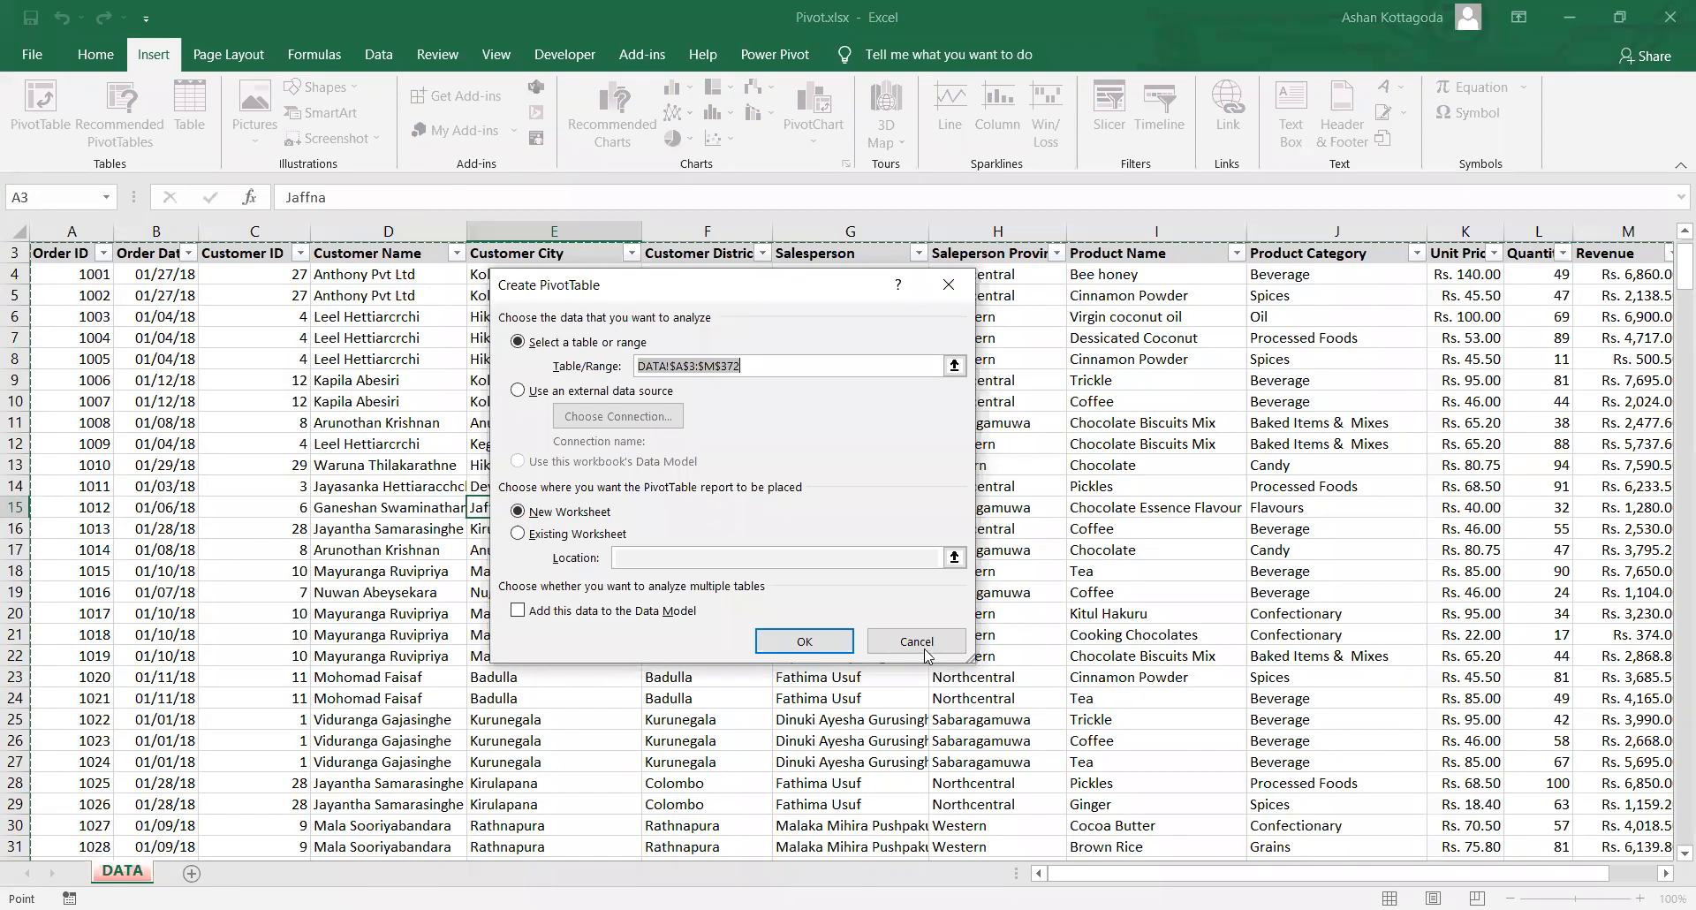
pyautogui.press('Escape')
pyautogui.click(823, 637)
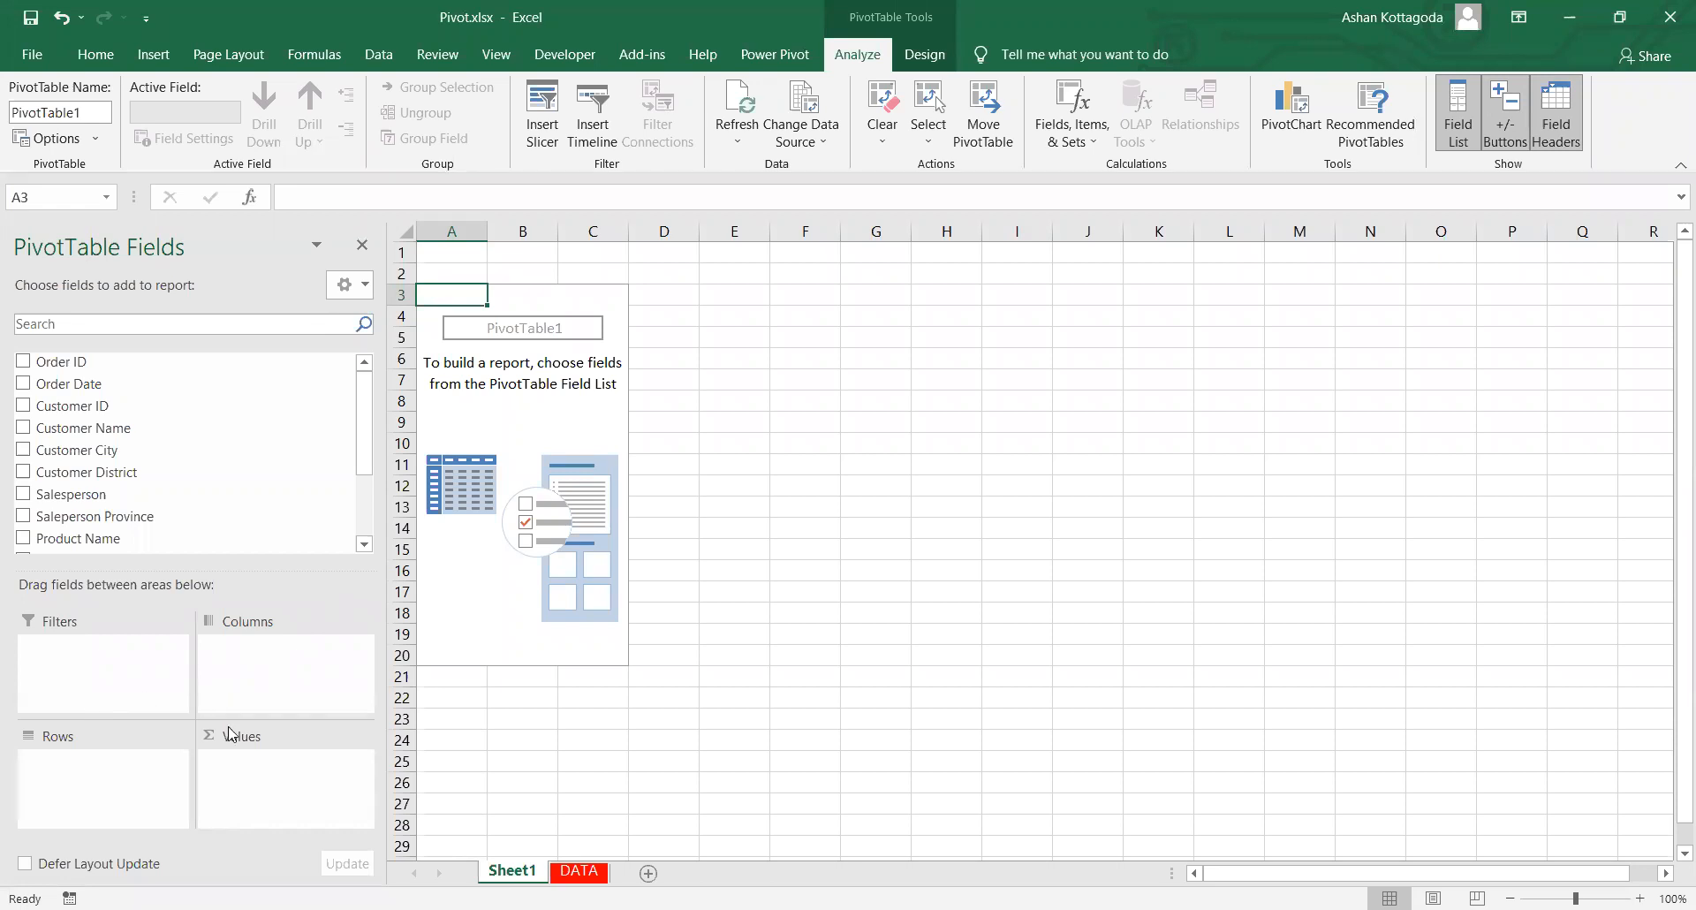
# Step: Apply all borders to the empty range J8:N18 beside the PivotTable
pyautogui.click(94, 656)
pyautogui.moveTo(795, 354); pyautogui.dragTo(795, 645)
pyautogui.moveTo(912, 380); pyautogui.dragTo(976, 677)
pyautogui.moveTo(709, 402); pyautogui.dragTo(981, 605)
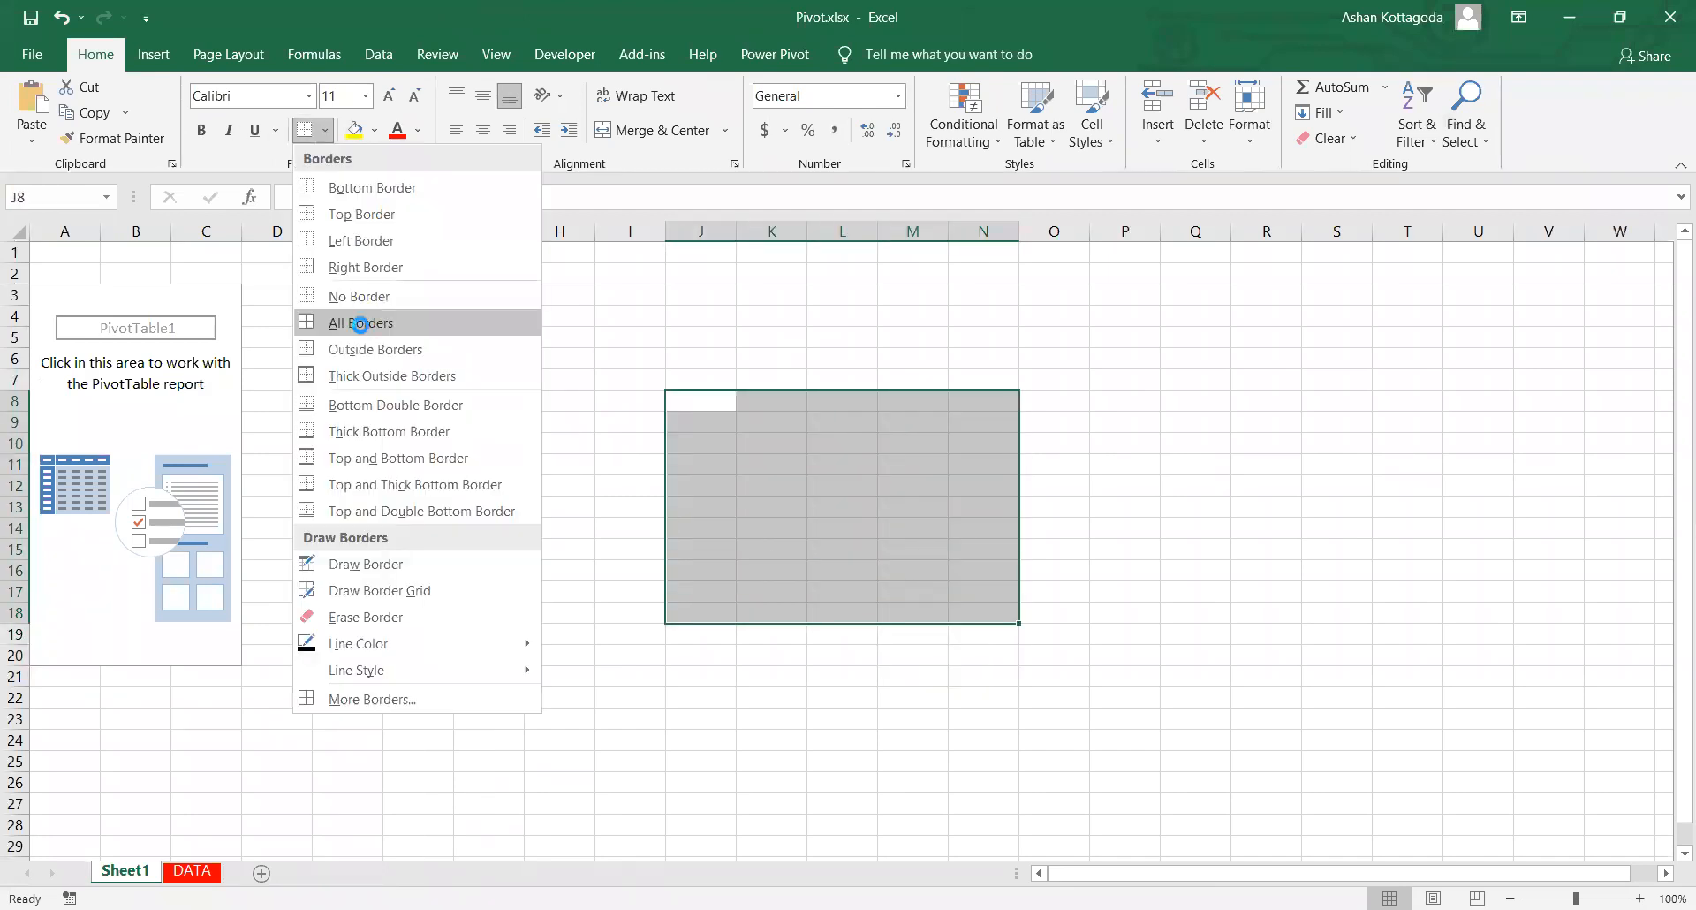
pyautogui.click(362, 323)
pyautogui.click(707, 486)
pyautogui.click(700, 399)
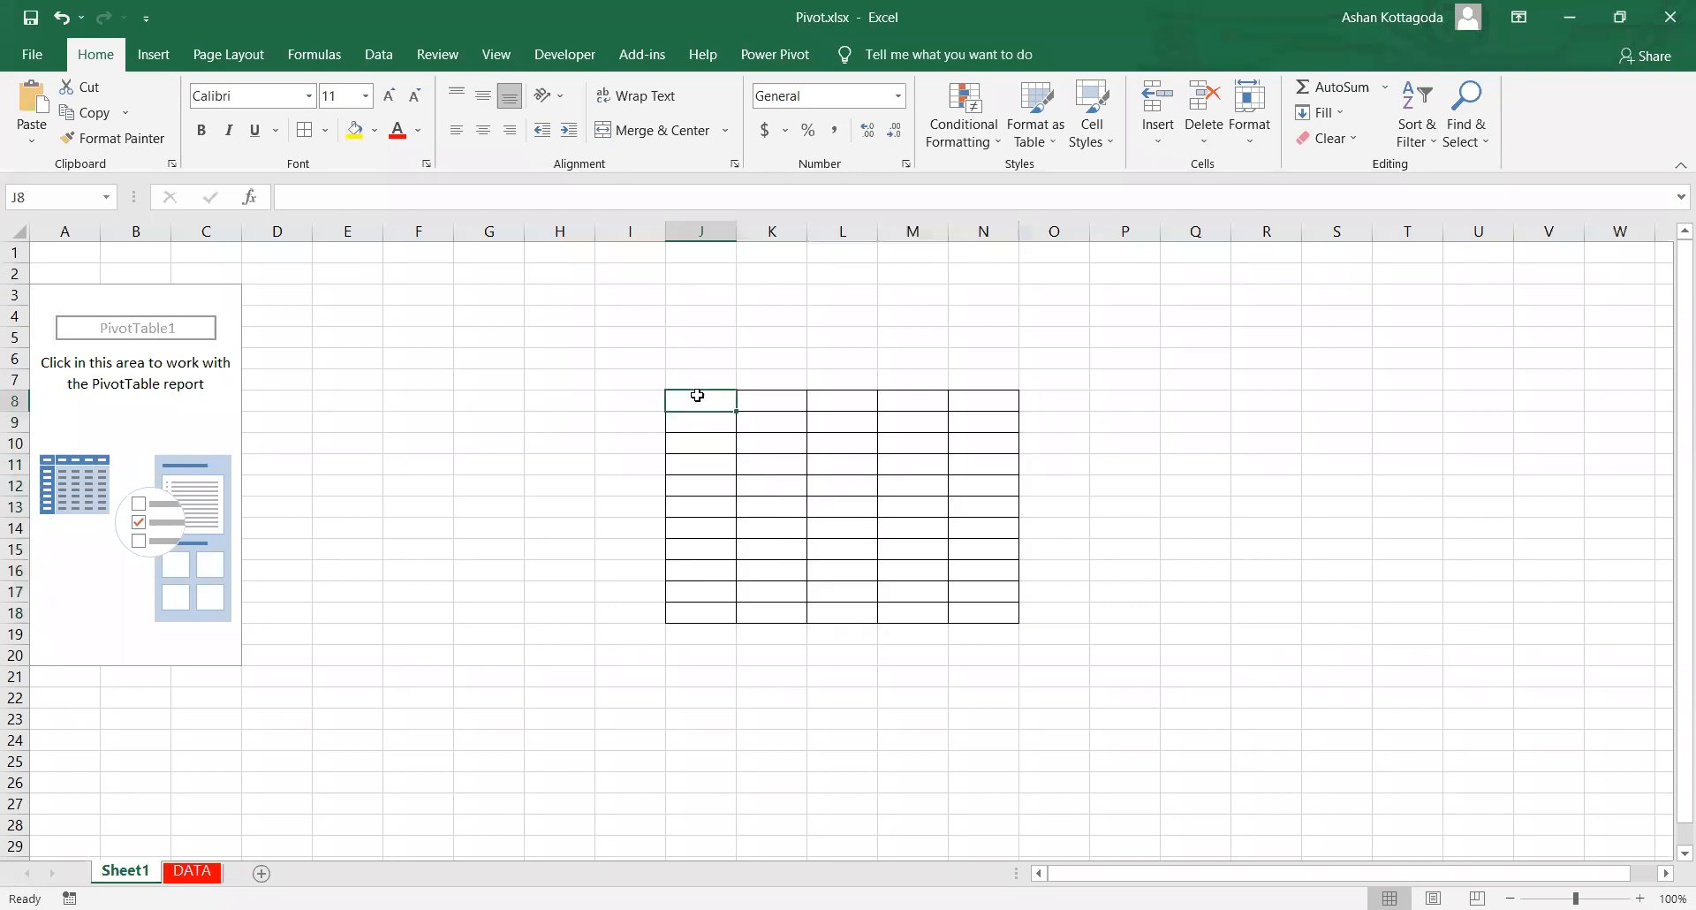
pyautogui.moveTo(703, 400); pyautogui.dragTo(757, 416)
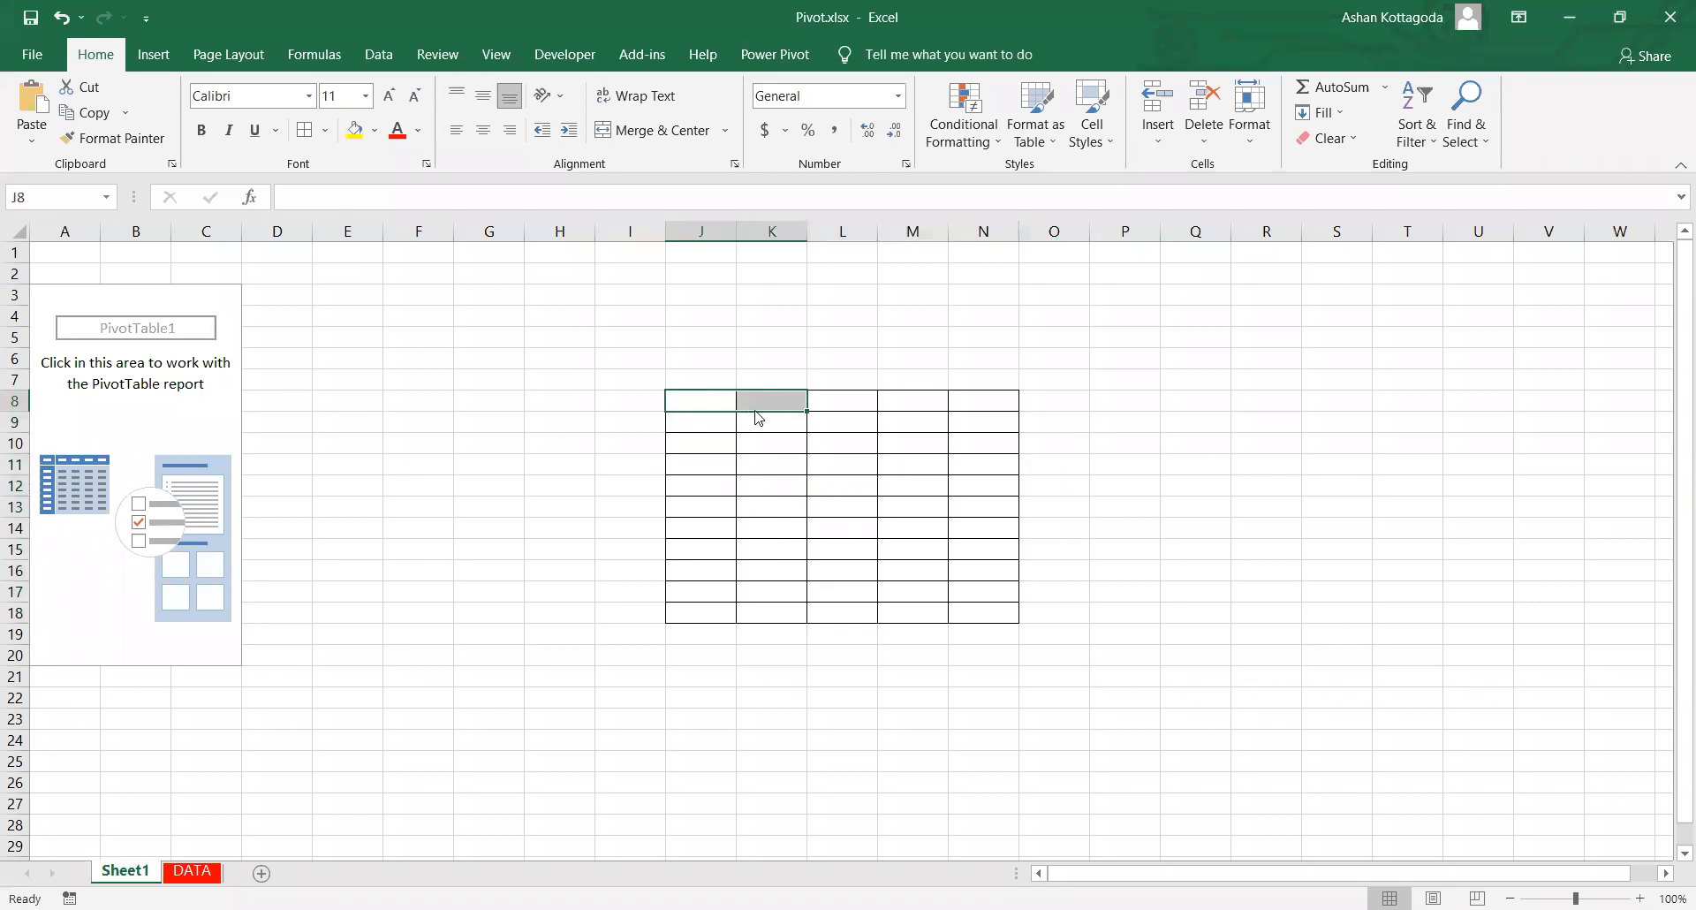
pyautogui.click(771, 399)
pyautogui.click(845, 402)
pyautogui.click(689, 397)
pyautogui.click(757, 415)
pyautogui.click(829, 398)
pyautogui.click(916, 402)
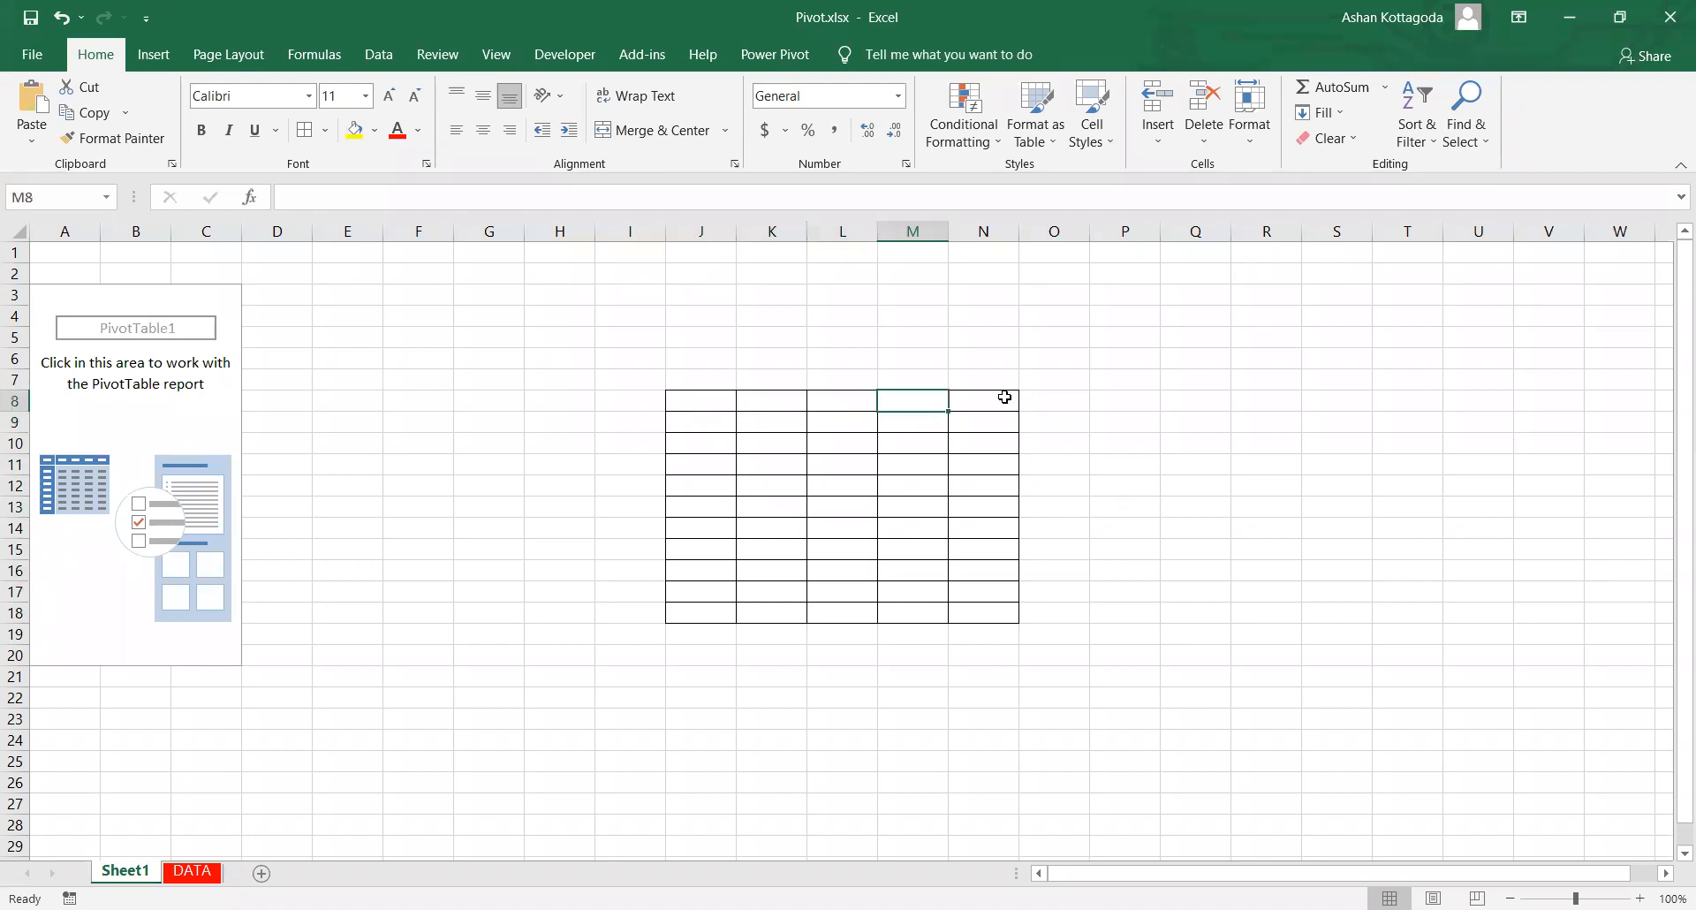
pyautogui.click(1004, 398)
# Step: Clear the cell borders from the range I6:P20
pyautogui.moveTo(640, 361); pyautogui.dragTo(1139, 658)
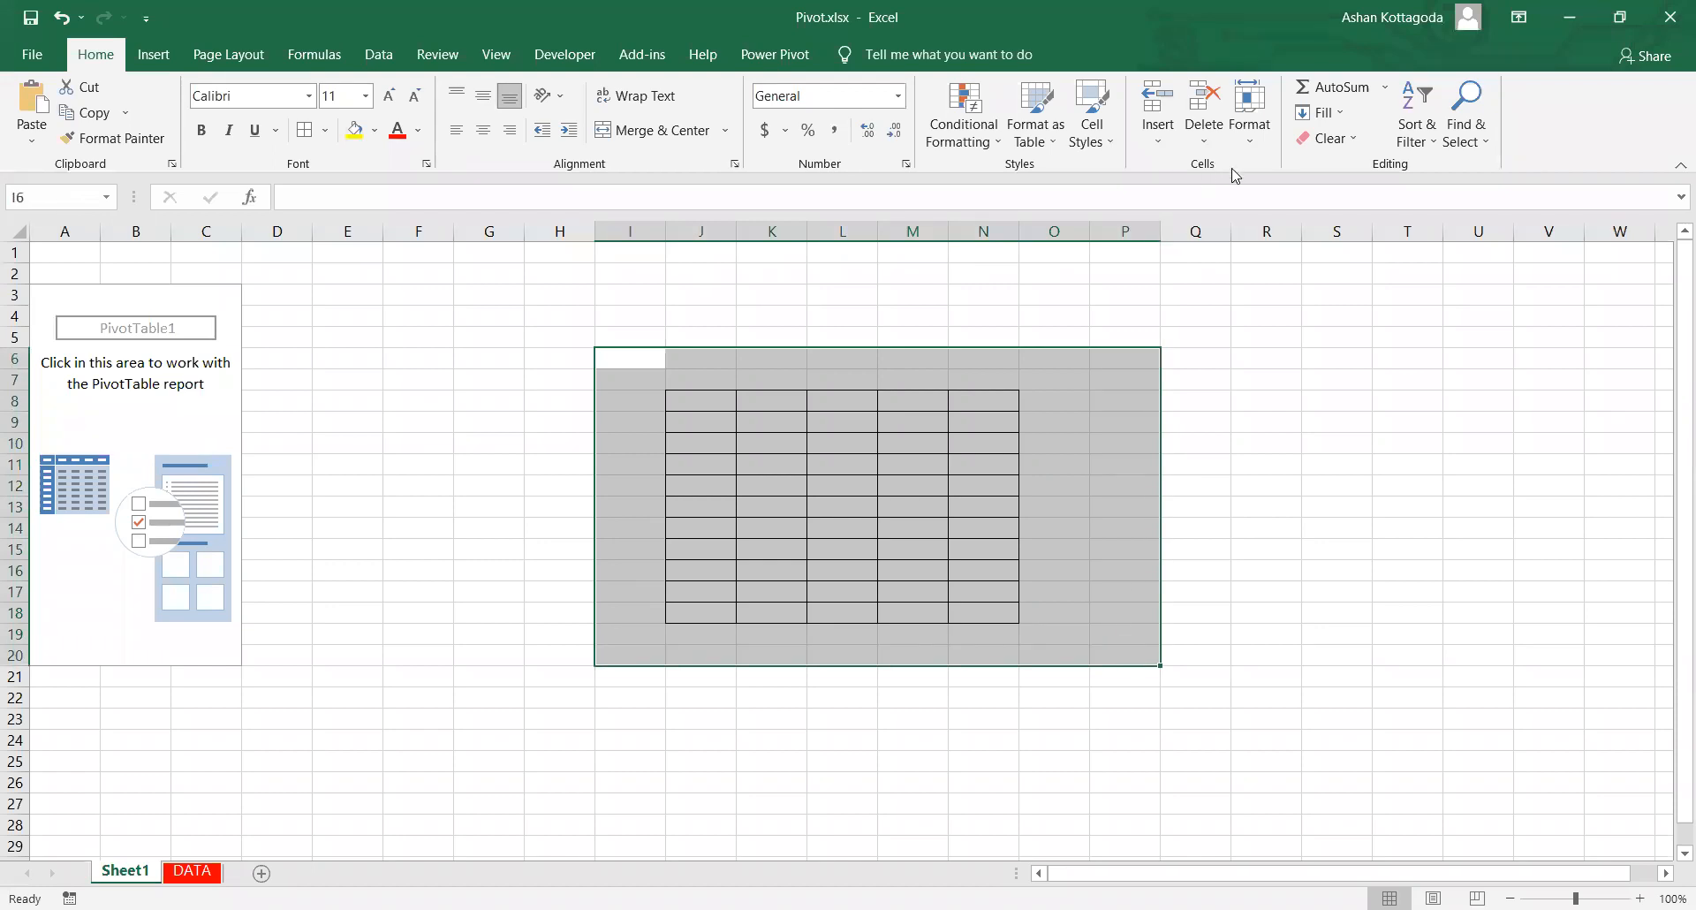
pyautogui.click(1310, 141)
pyautogui.click(1264, 196)
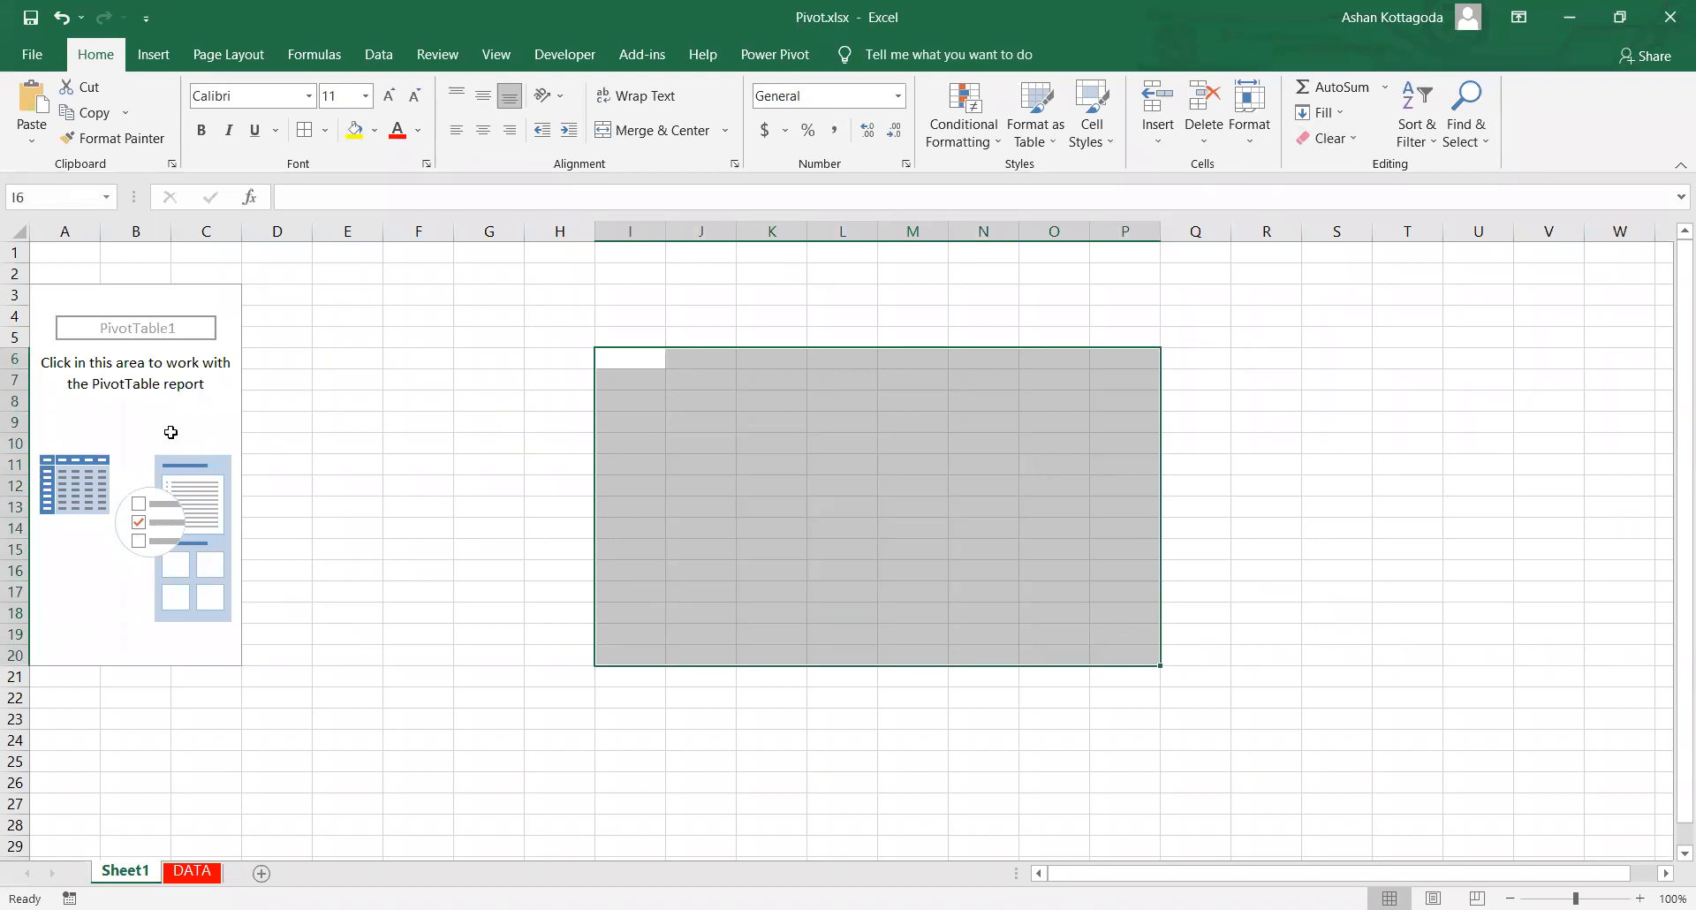
# Step: Select the empty PivotTable report again to bring back its field list
pyautogui.click(171, 432)
pyautogui.click(768, 442)
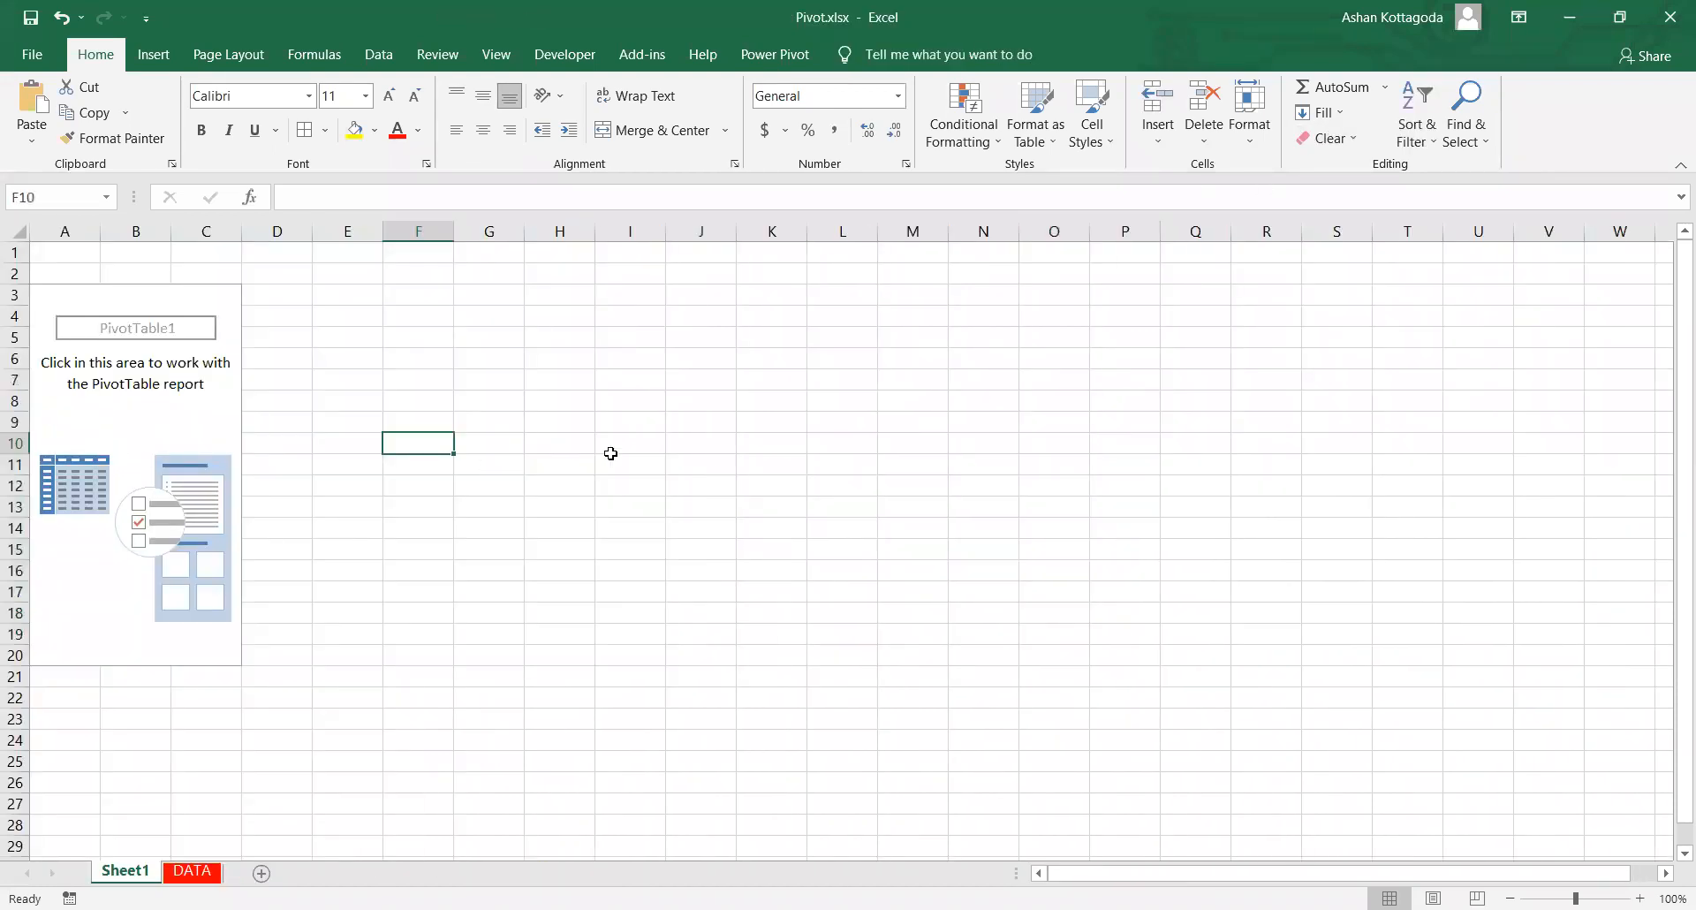
pyautogui.click(675, 477)
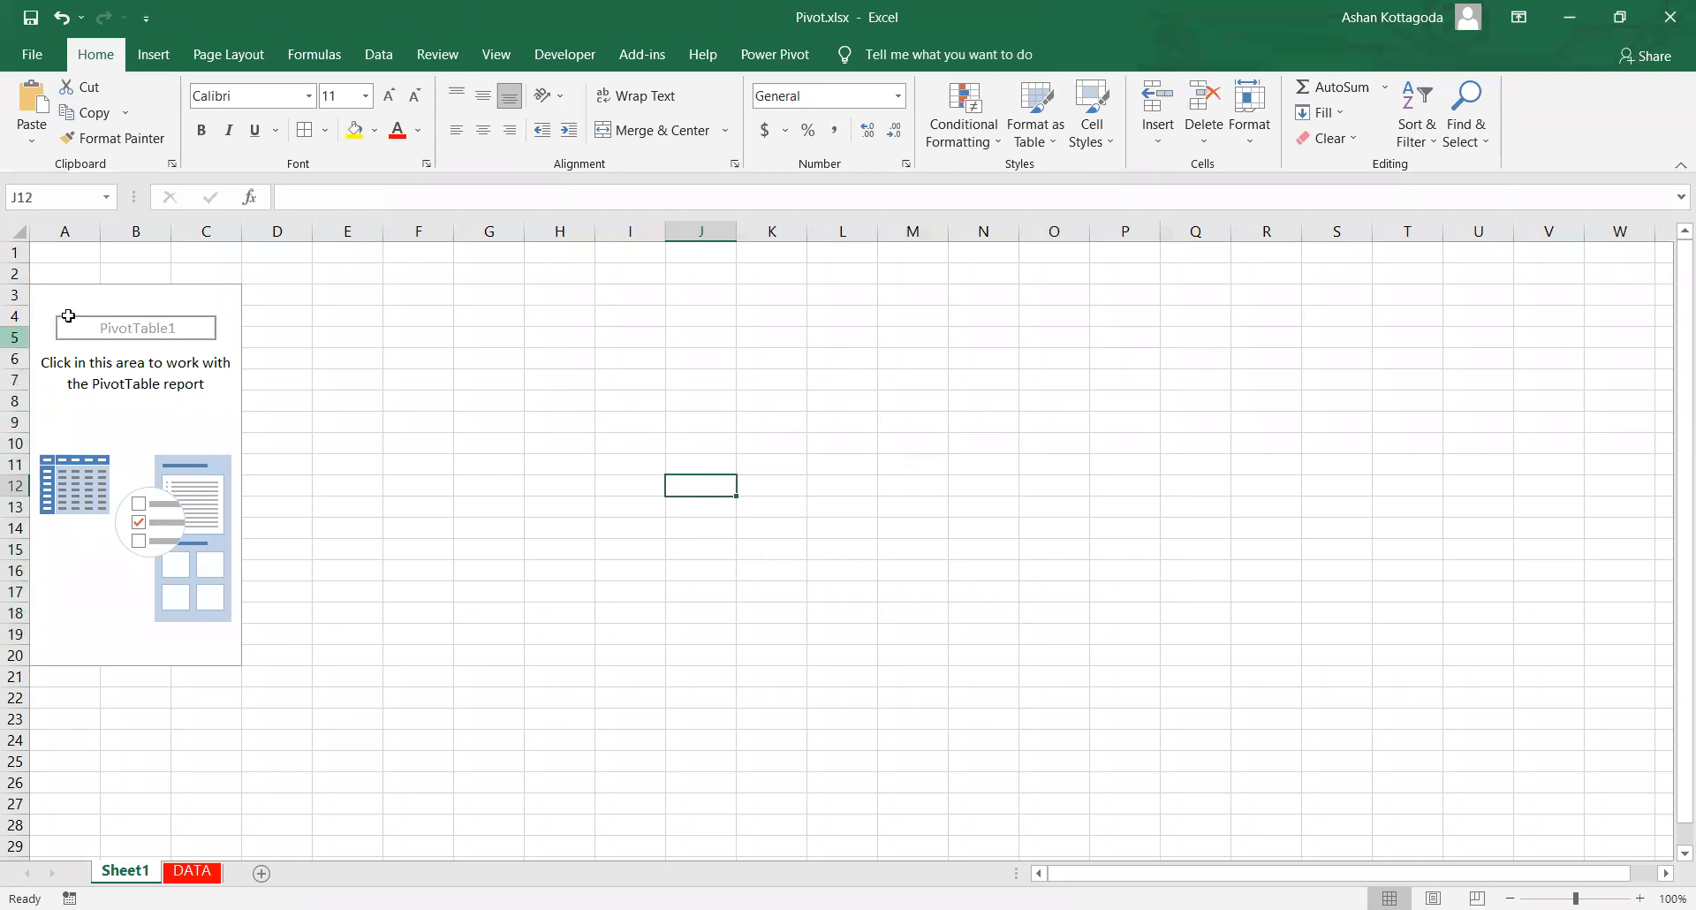
pyautogui.click(135, 303)
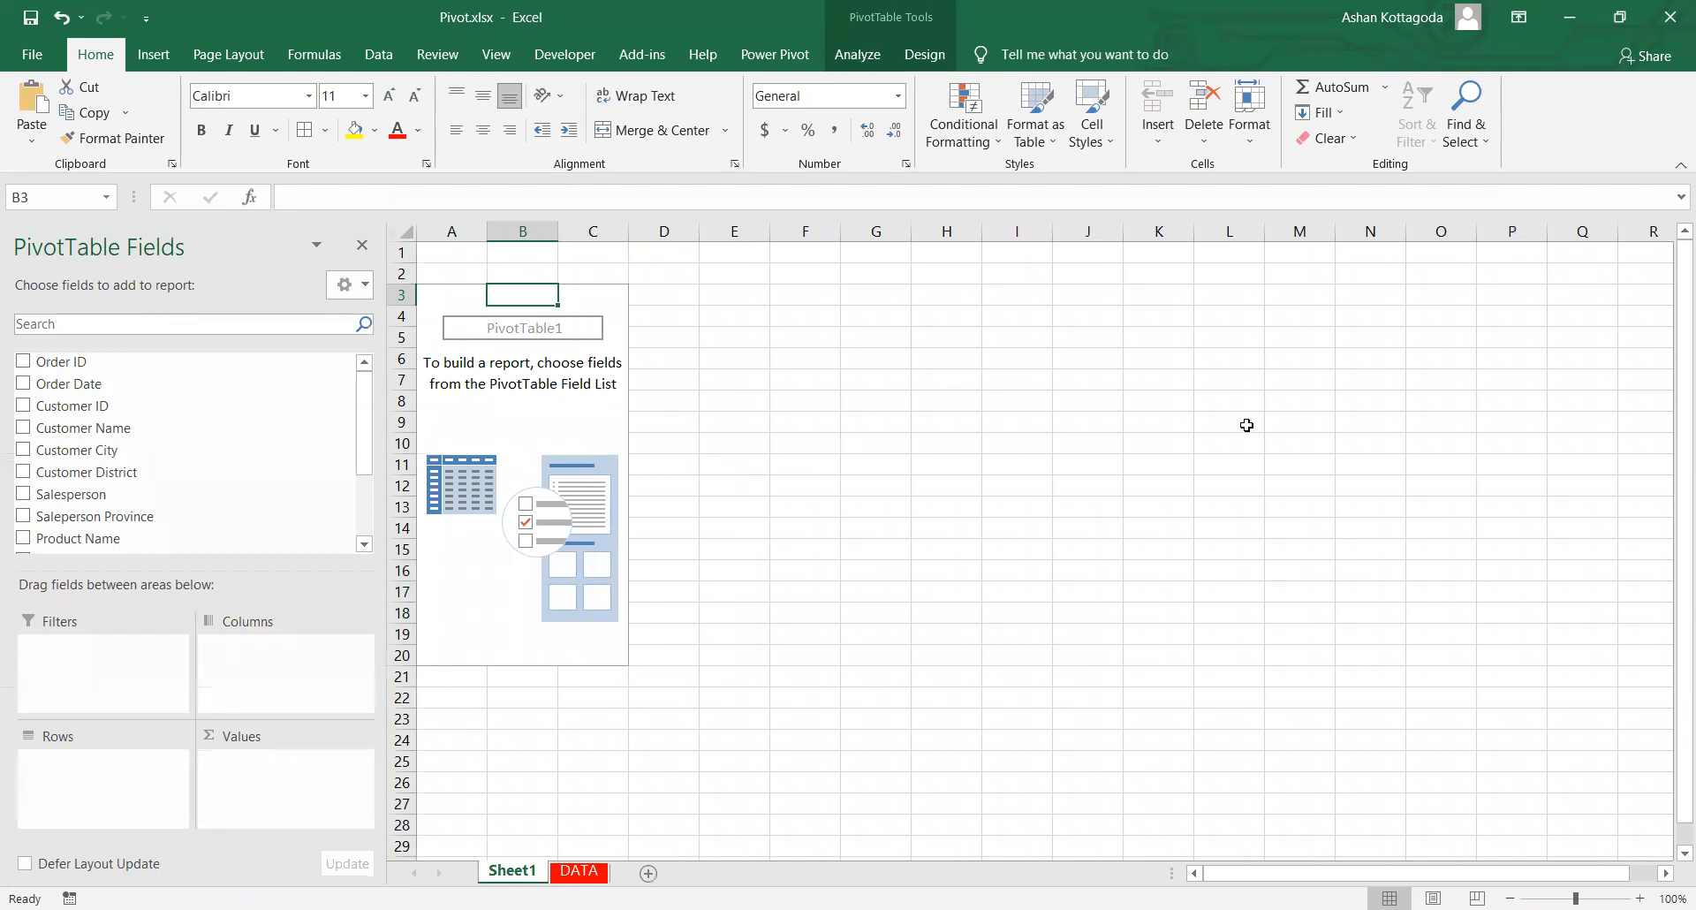
# Step: Add Revenue to the PivotTable's values area and remove the field again
pyautogui.click(41, 783)
pyautogui.click(233, 784)
pyautogui.moveTo(369, 461); pyautogui.dragTo(367, 528)
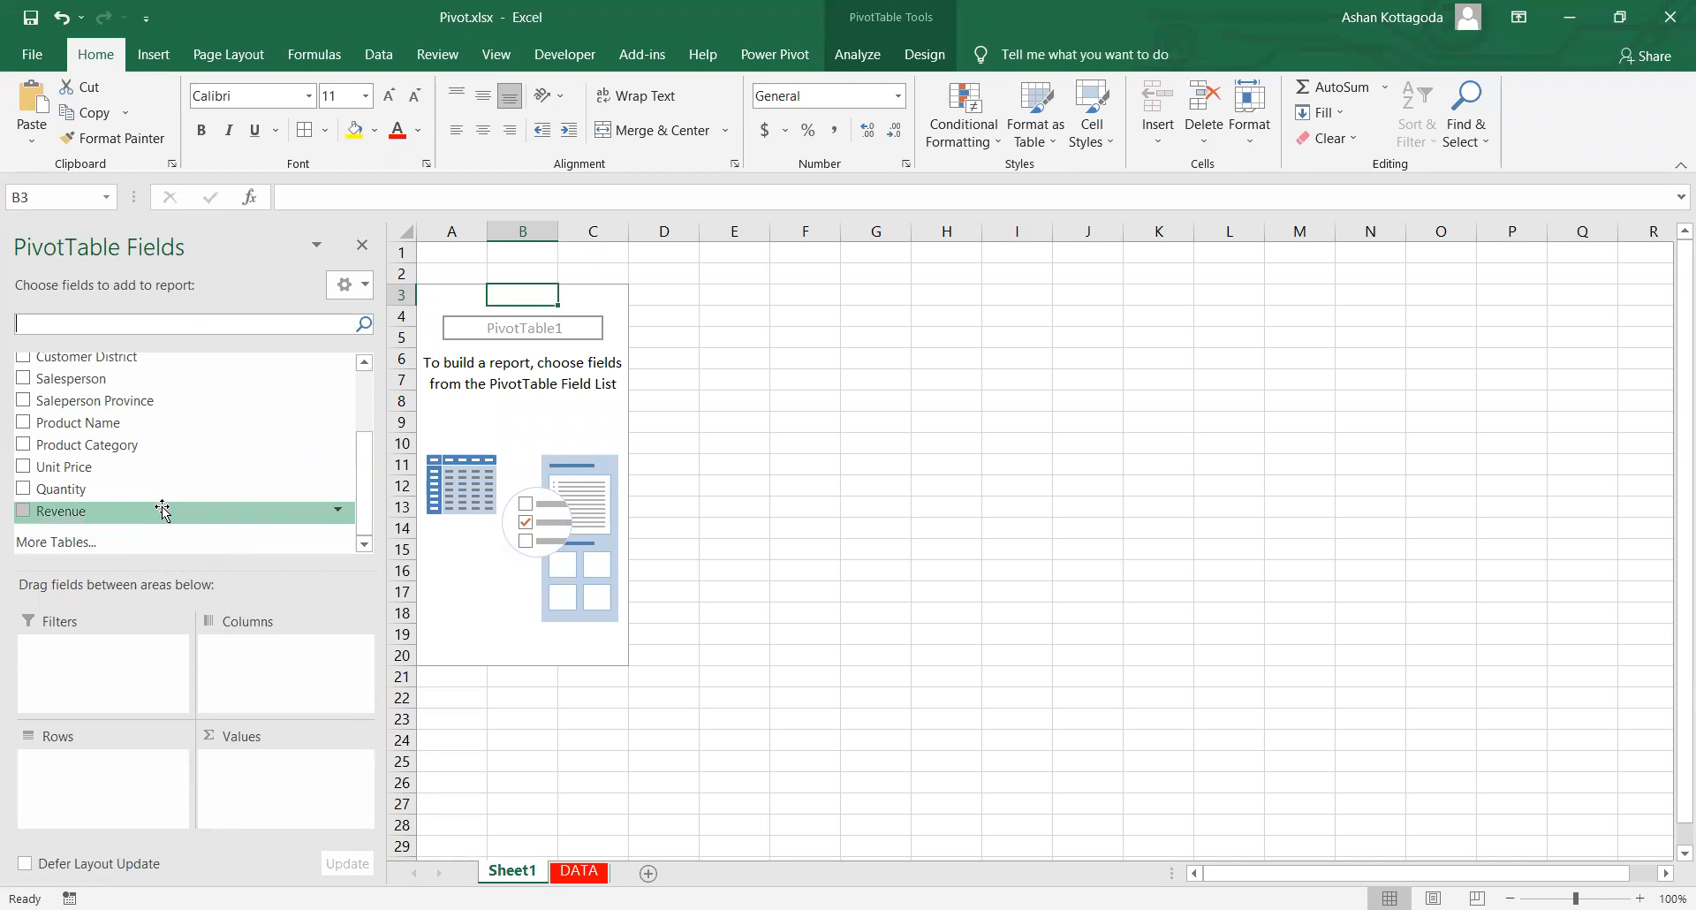
pyautogui.moveTo(163, 509); pyautogui.dragTo(282, 796)
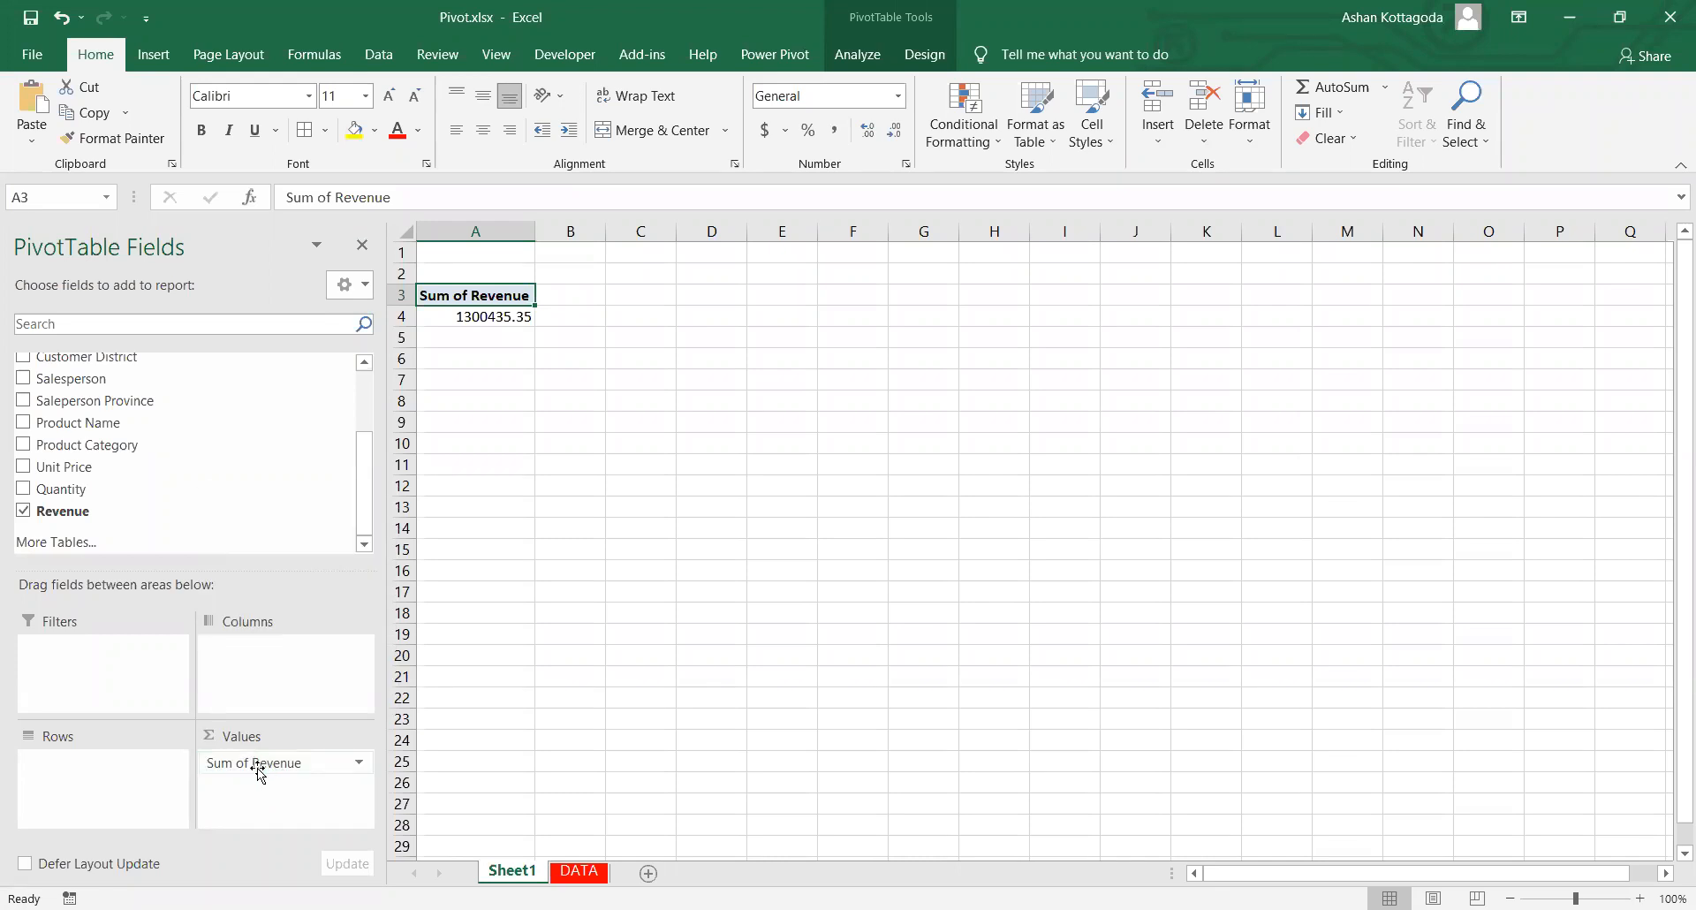
pyautogui.click(268, 758)
pyautogui.click(259, 762)
pyautogui.click(260, 764)
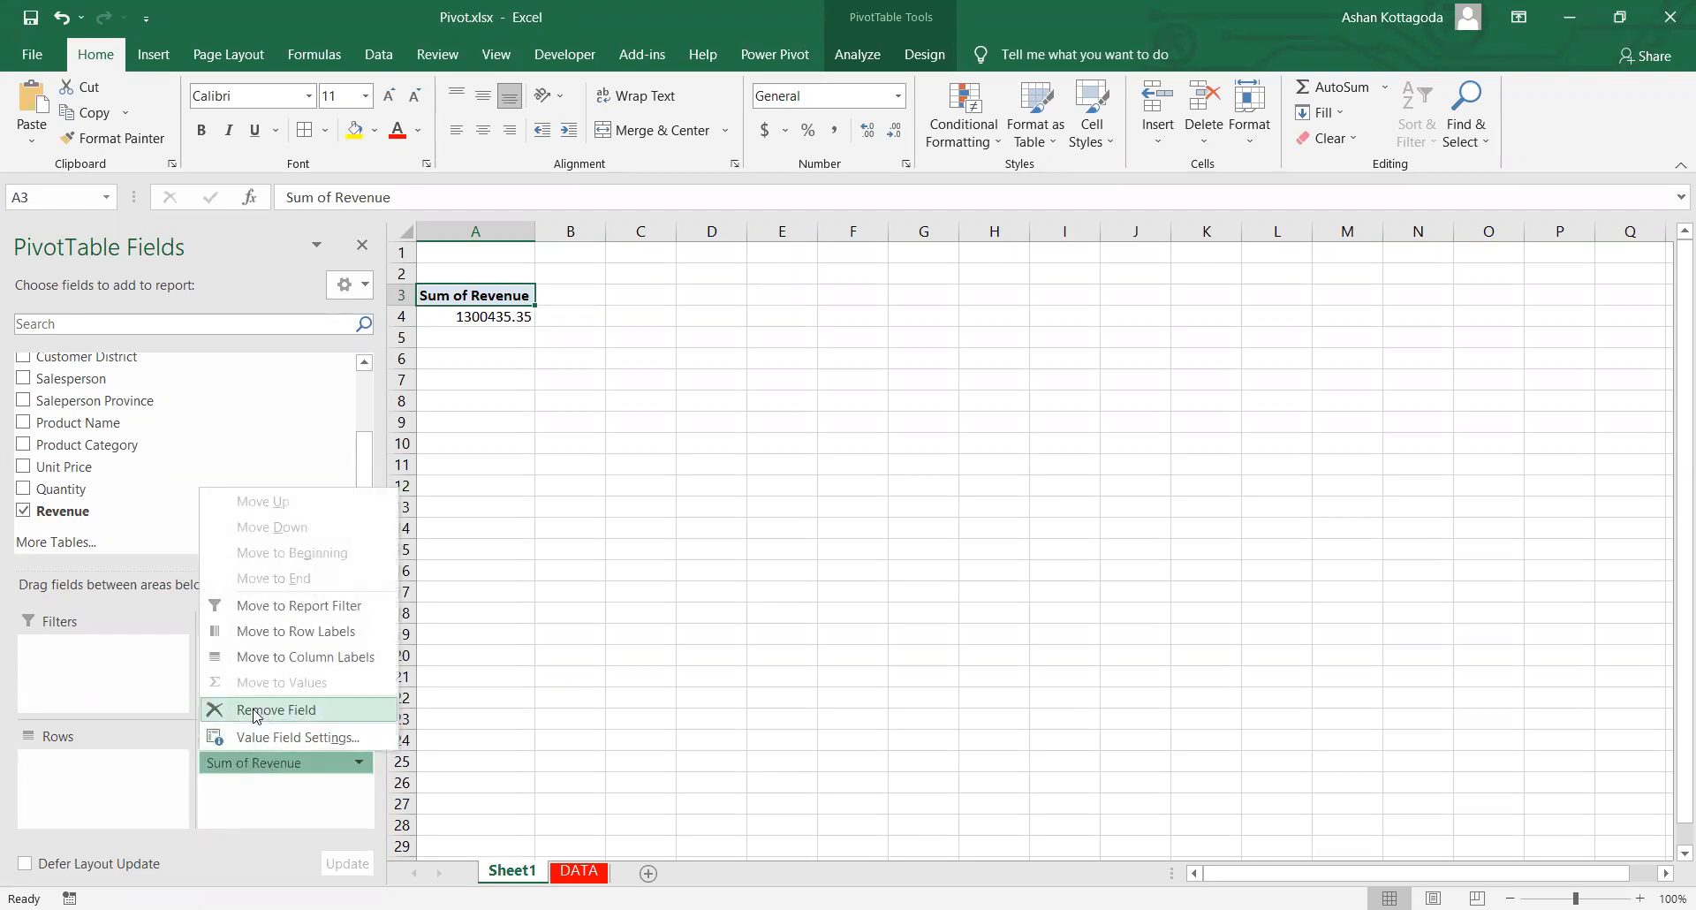
pyautogui.click(256, 711)
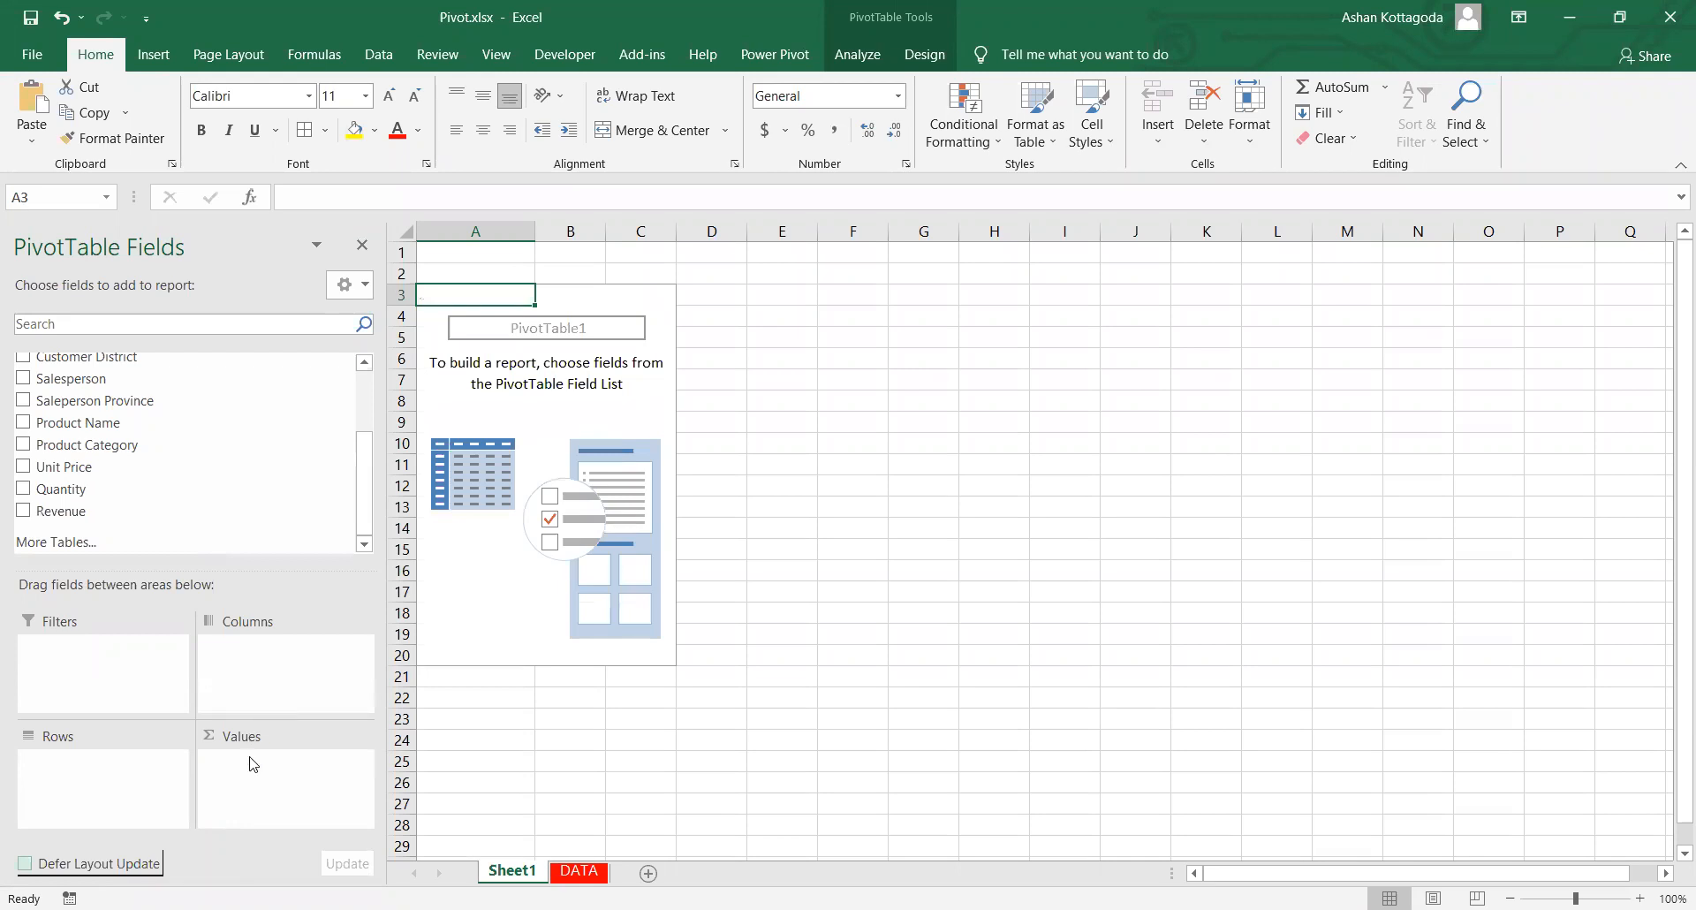
# Step: Select Revenue in the field list as a summed value and take it back out of the values area
pyautogui.moveTo(35, 517); pyautogui.dragTo(460, 728)
pyautogui.click(24, 512)
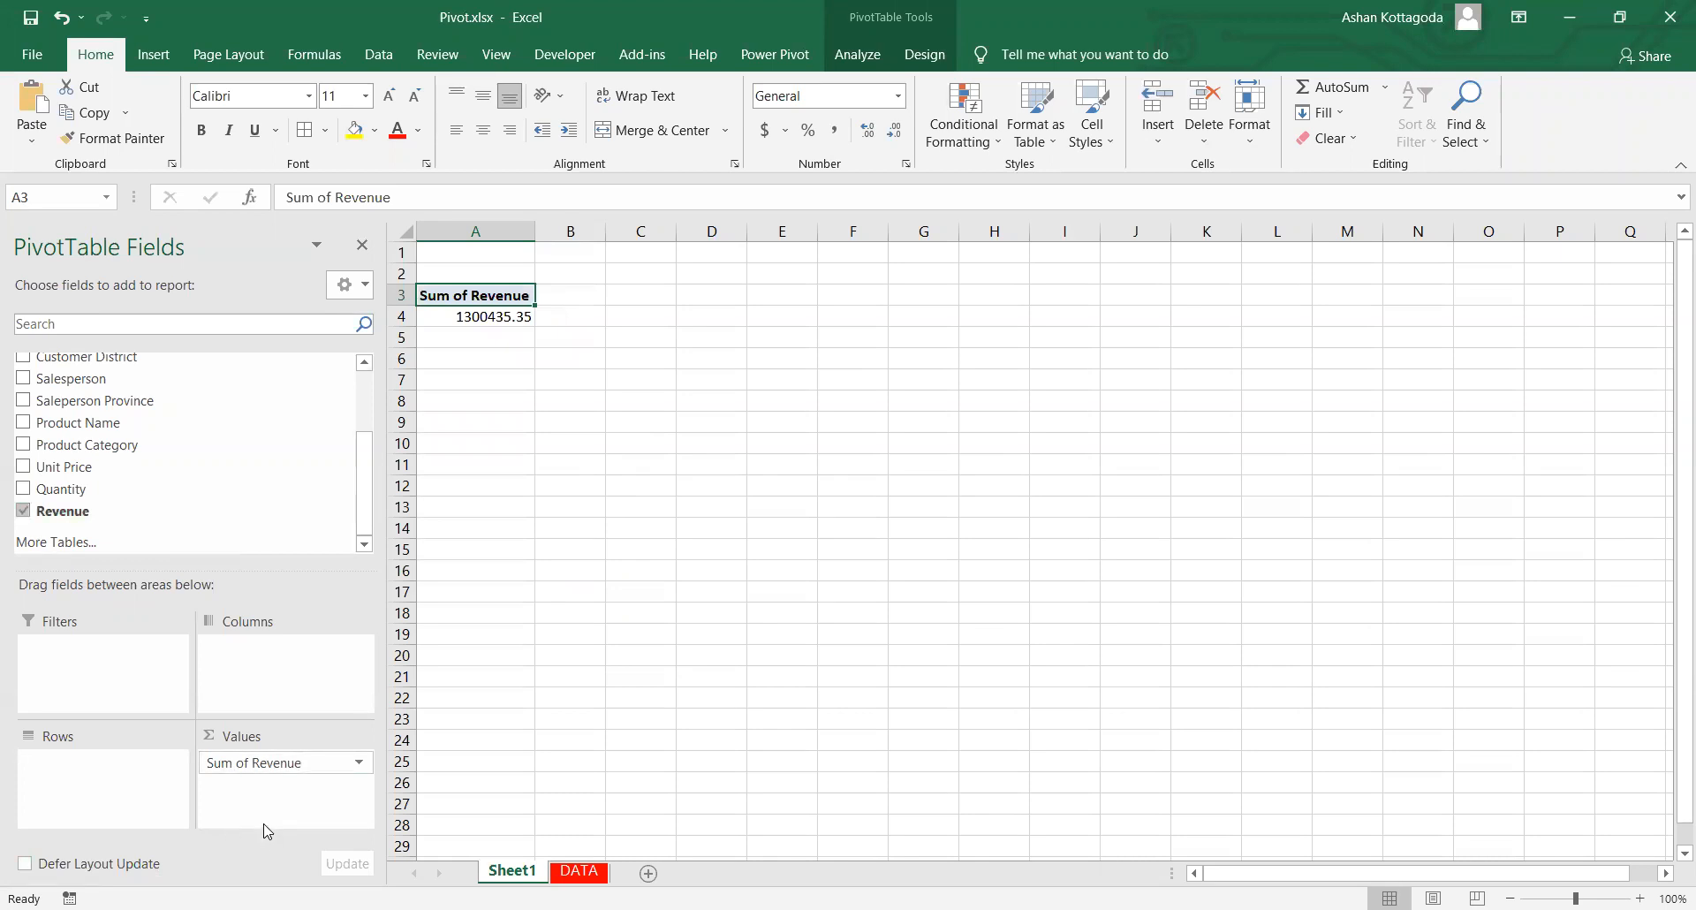
pyautogui.click(258, 762)
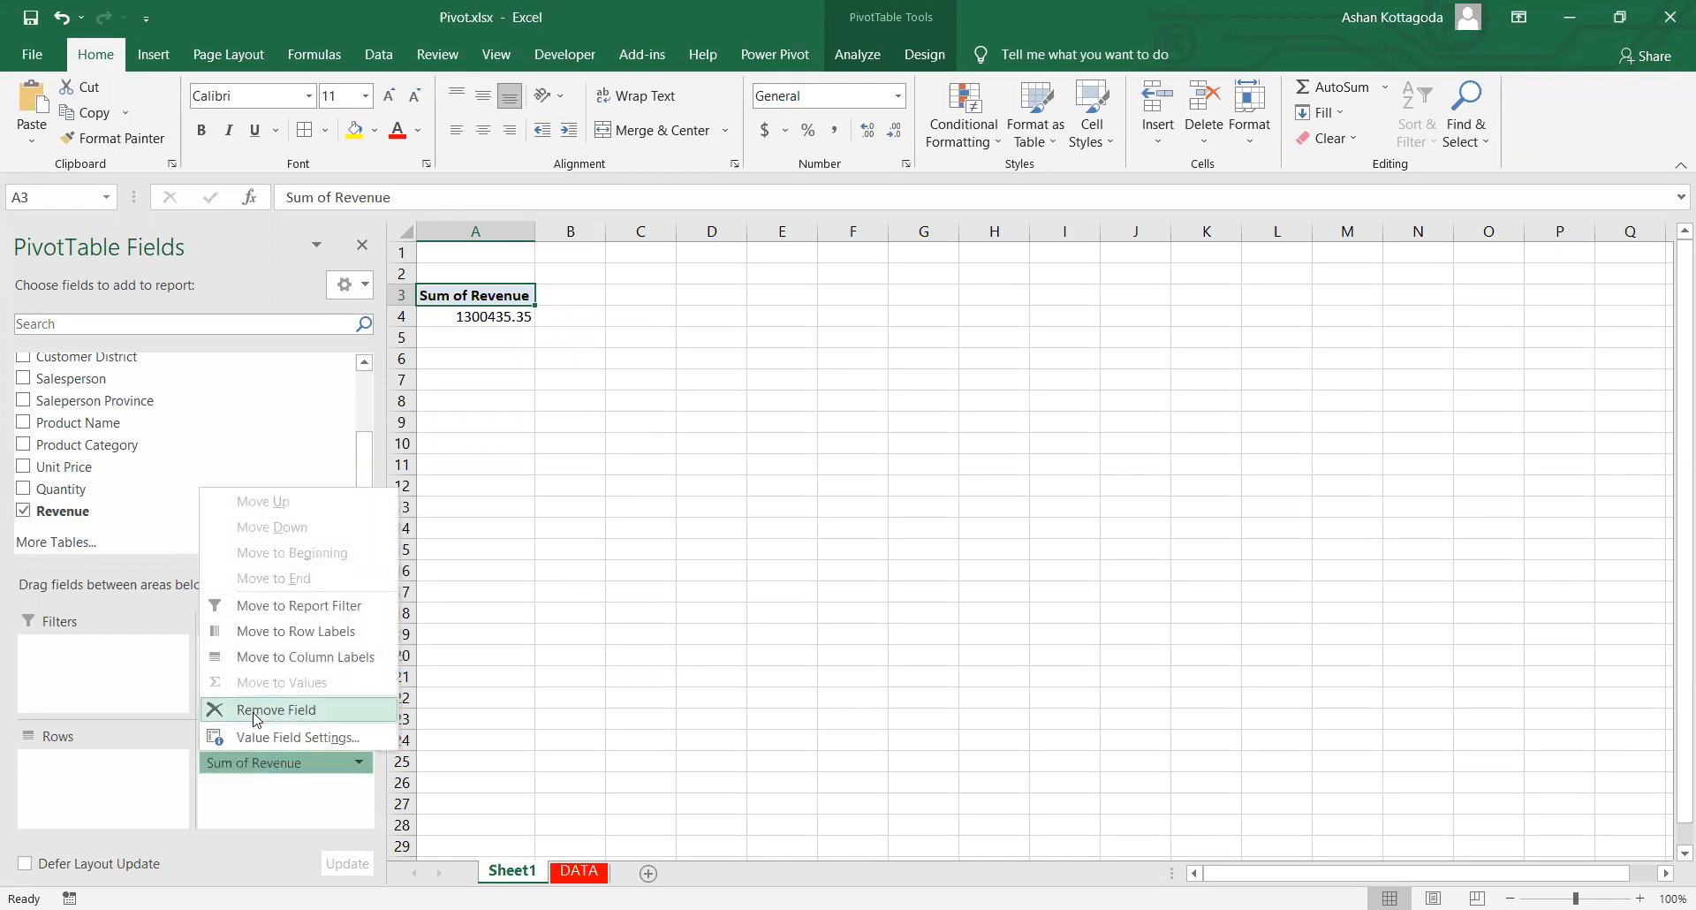
pyautogui.moveTo(256, 761); pyautogui.dragTo(686, 608)
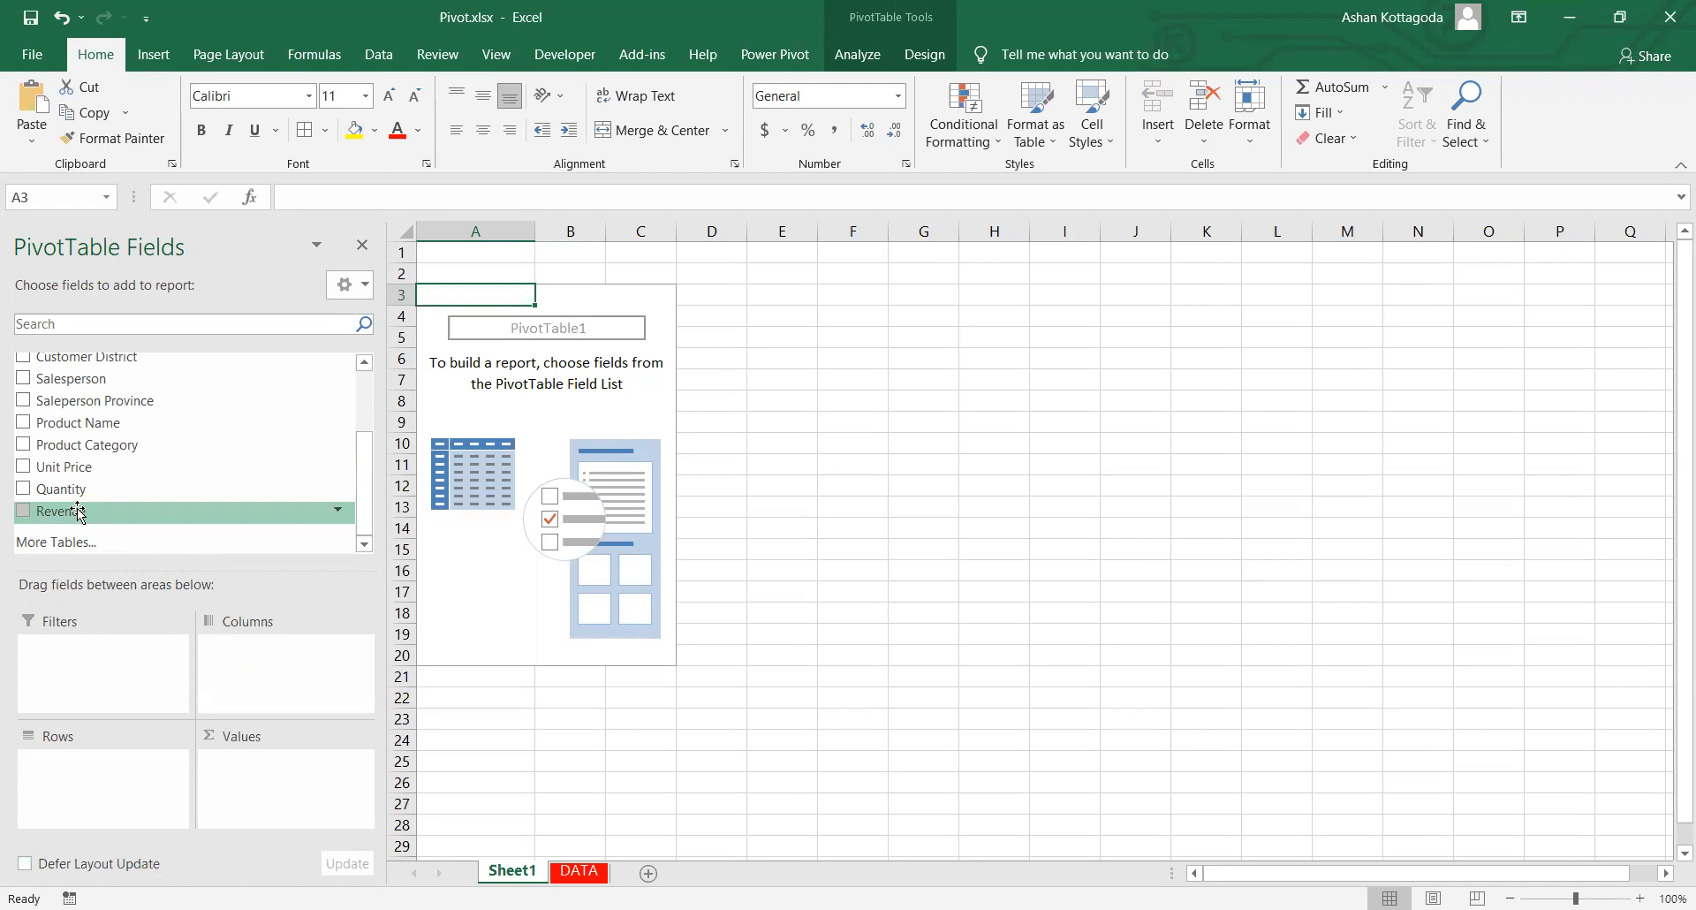
# Step: Enter the headers "Salesperson" in G4 and "Revene" in H4 beside the empty PivotTable
pyautogui.moveTo(919, 323); pyautogui.dragTo(1022, 602)
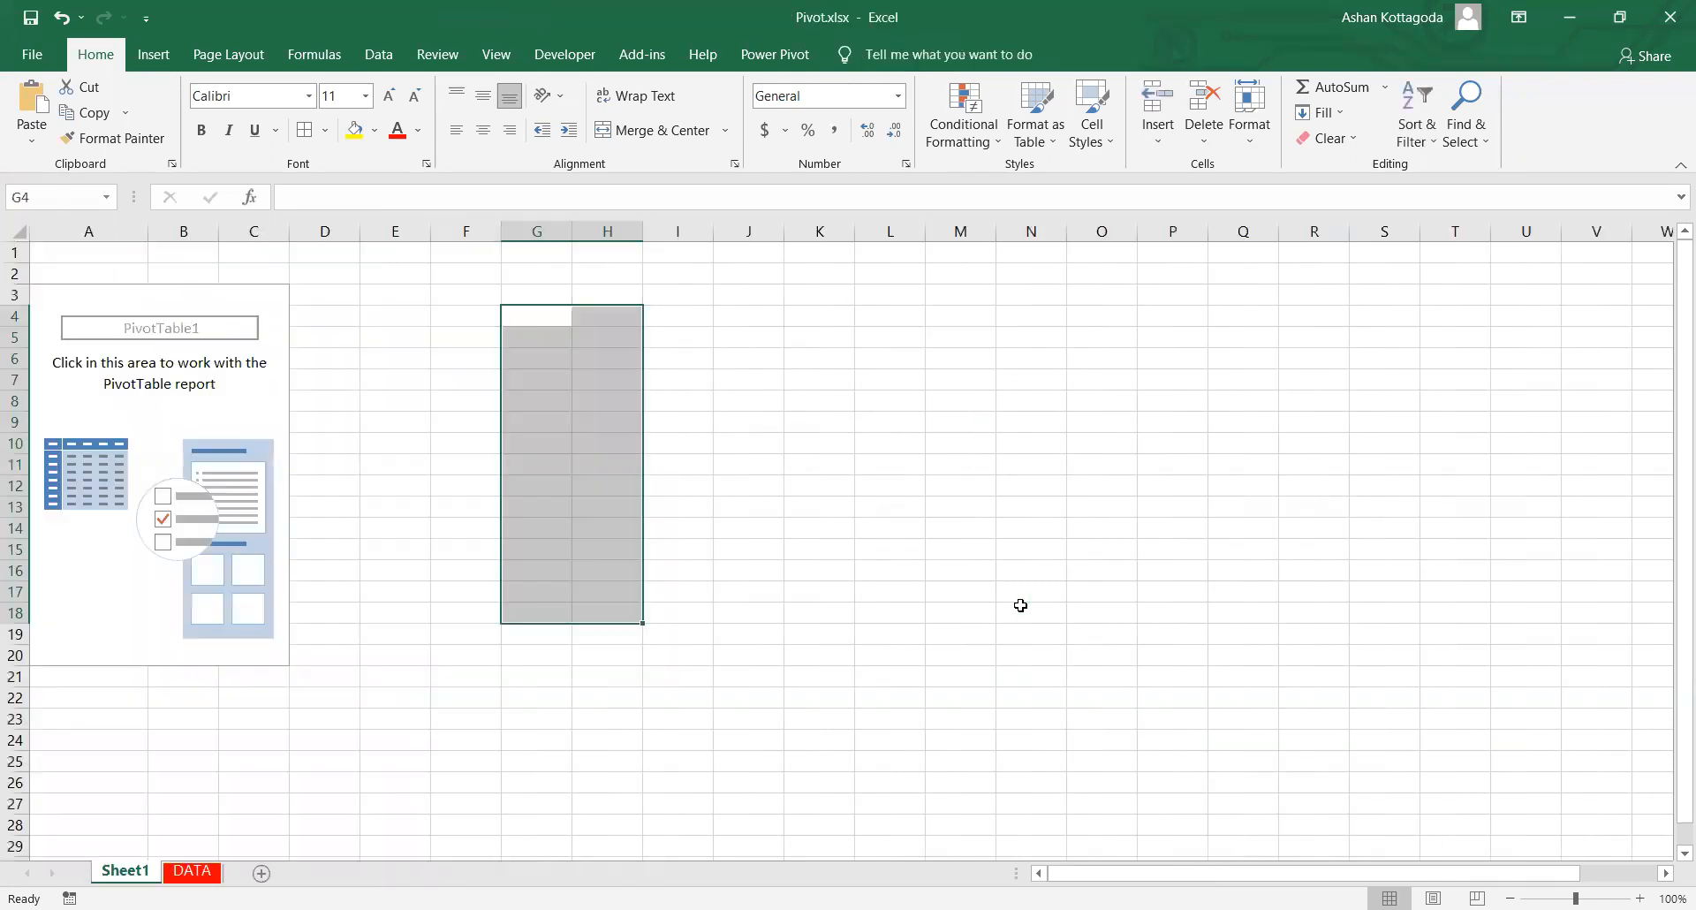
pyautogui.click(557, 314)
pyautogui.write('Salesperso')
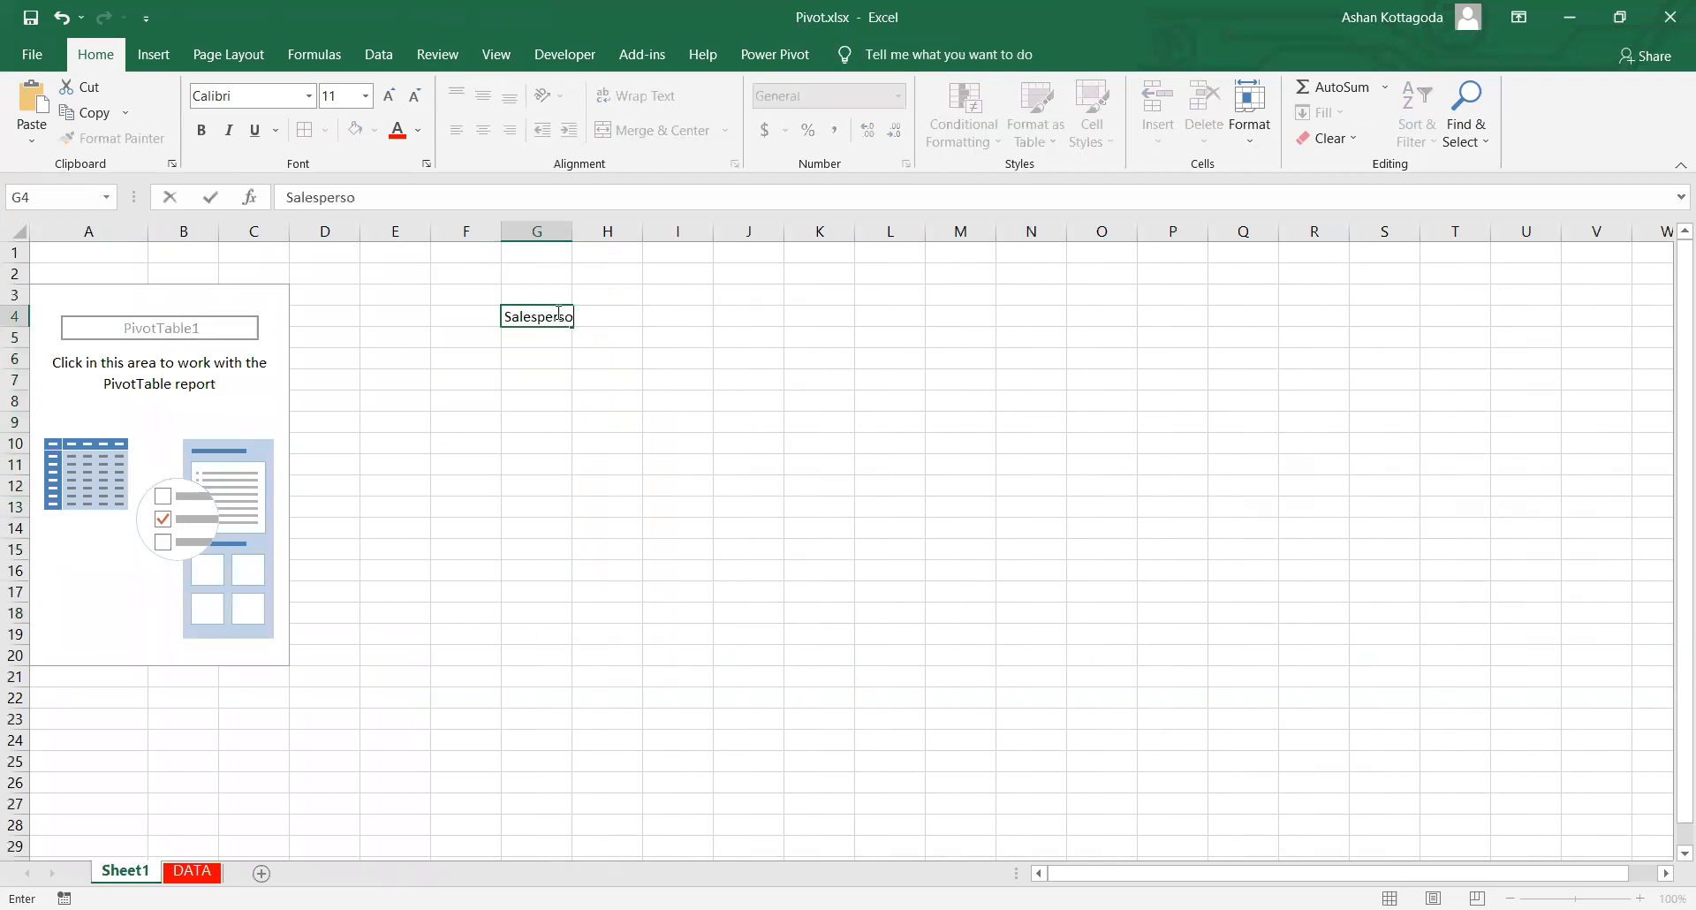
pyautogui.press('Tab')
pyautogui.write('Revene')
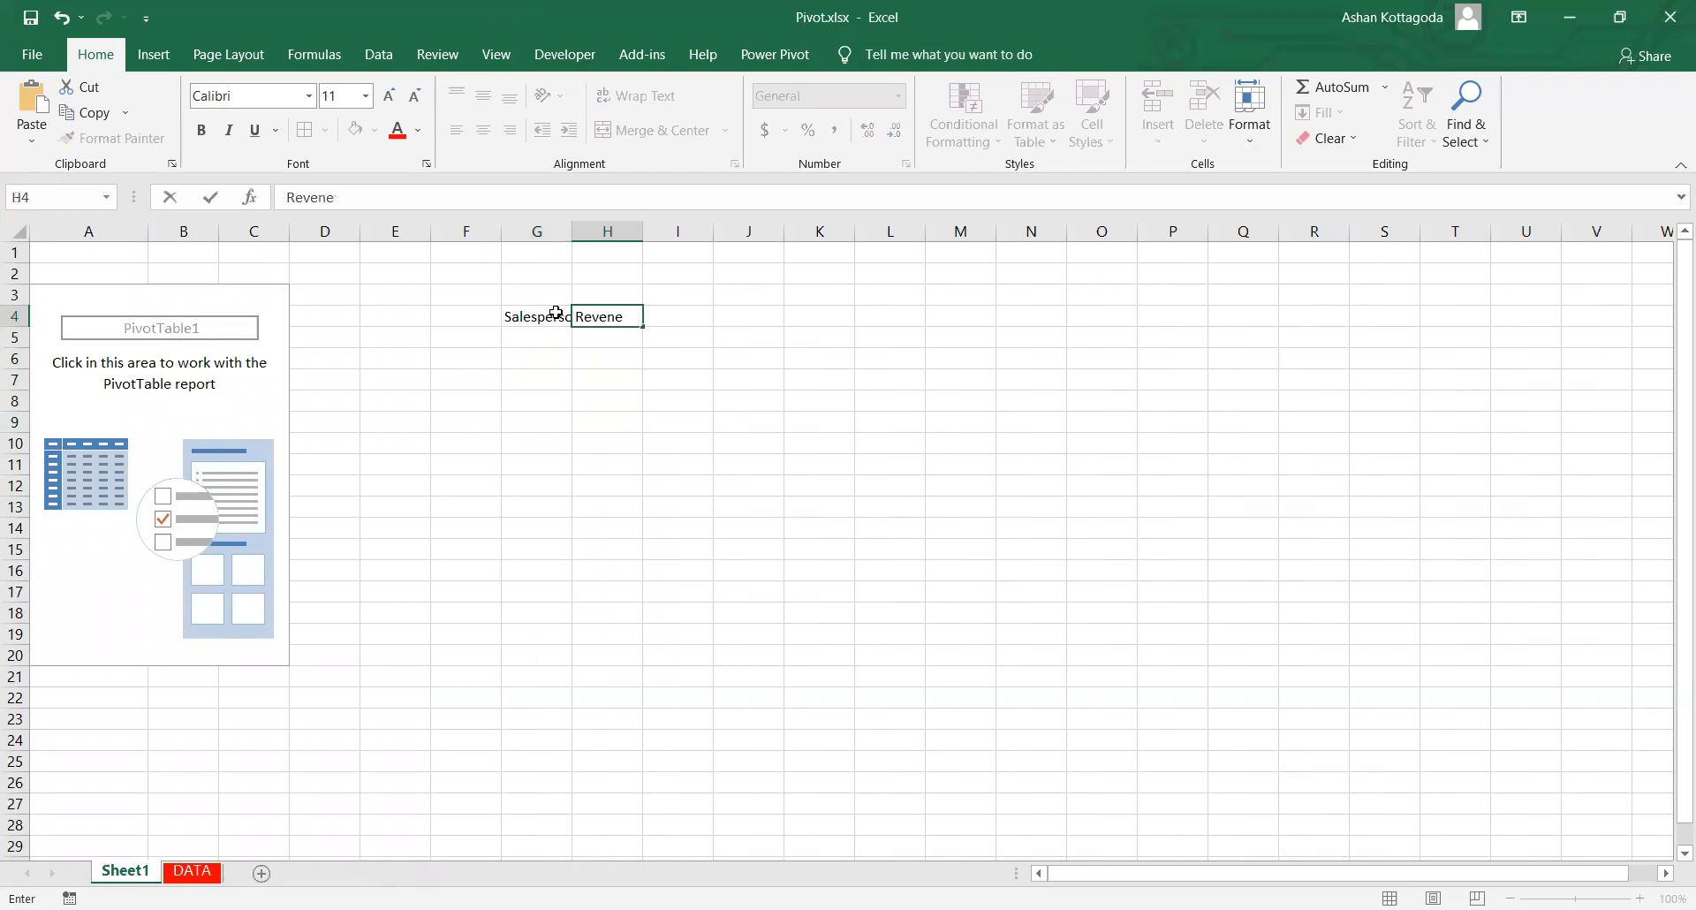
# Step: Apply all borders to the mock-up table in G4:H11
pyautogui.click(555, 314)
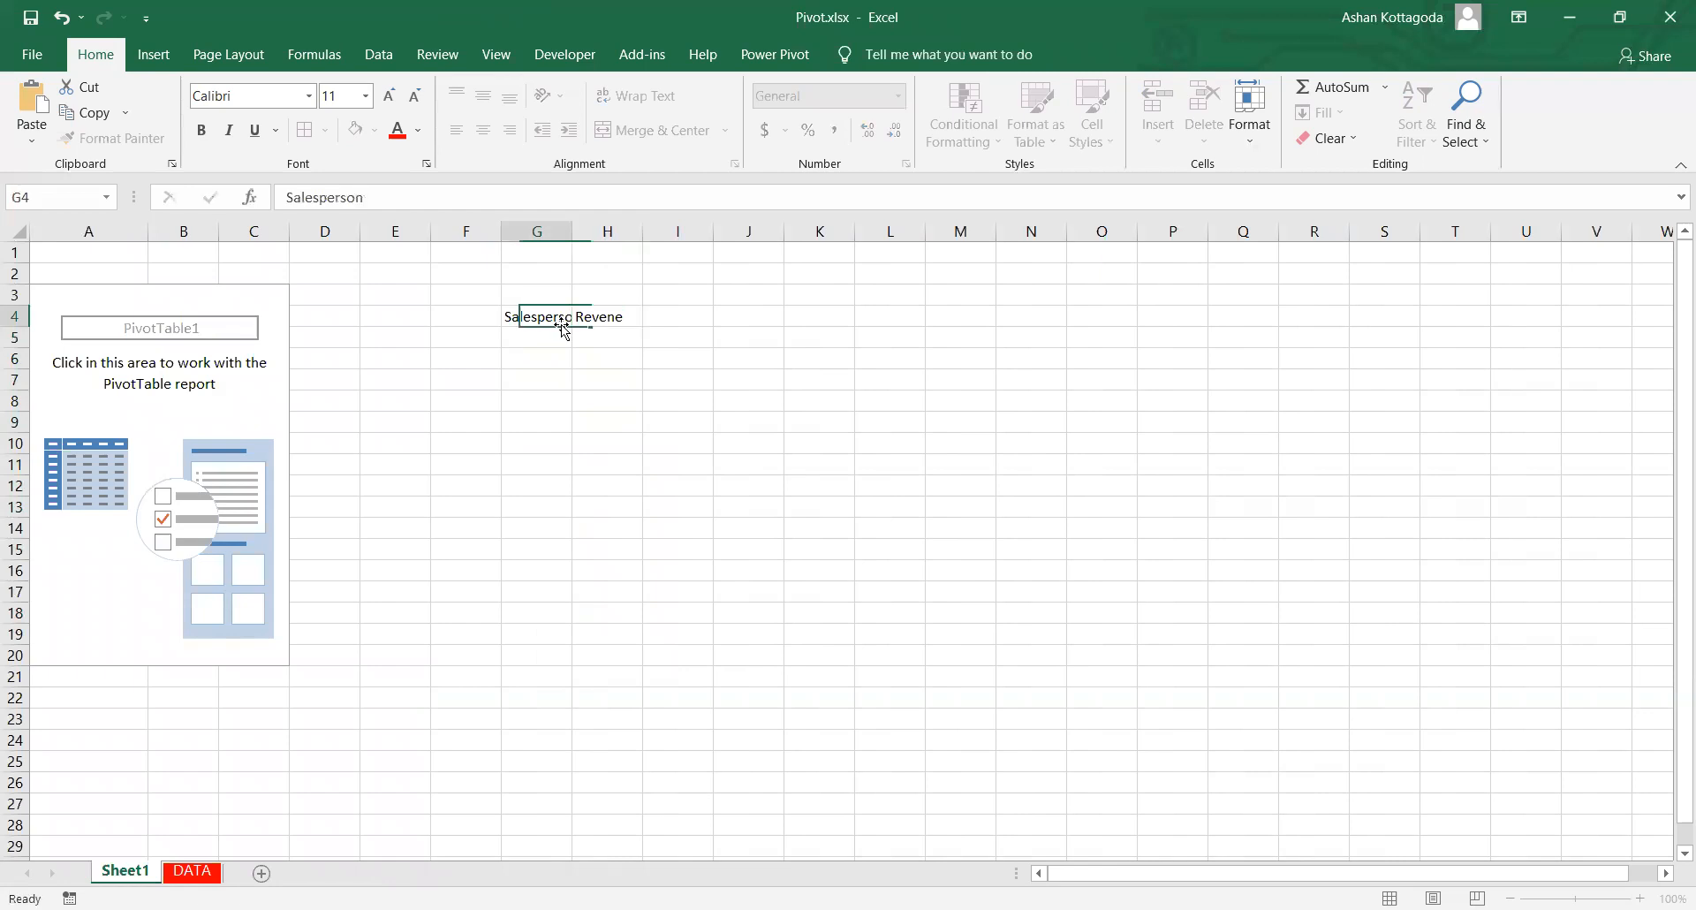
pyautogui.moveTo(548, 318); pyautogui.dragTo(604, 367)
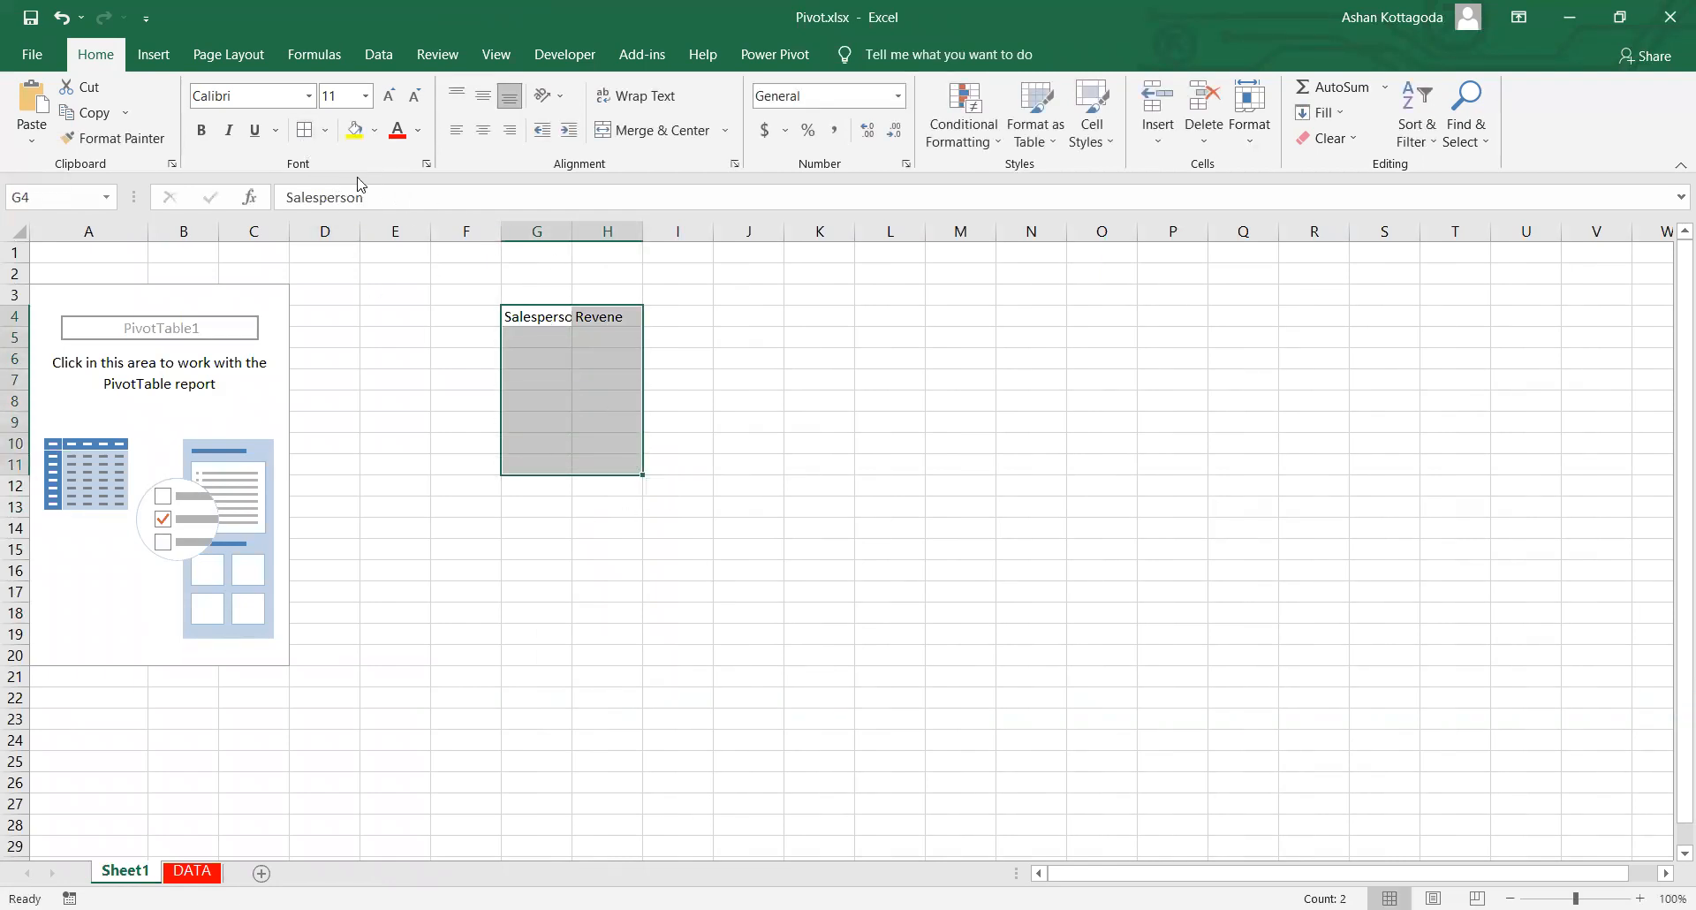
pyautogui.click(305, 129)
pyautogui.click(466, 461)
# Step: Clear the contents and borders from F3:I13 and select the empty PivotTable report again
pyautogui.moveTo(489, 291); pyautogui.dragTo(672, 511)
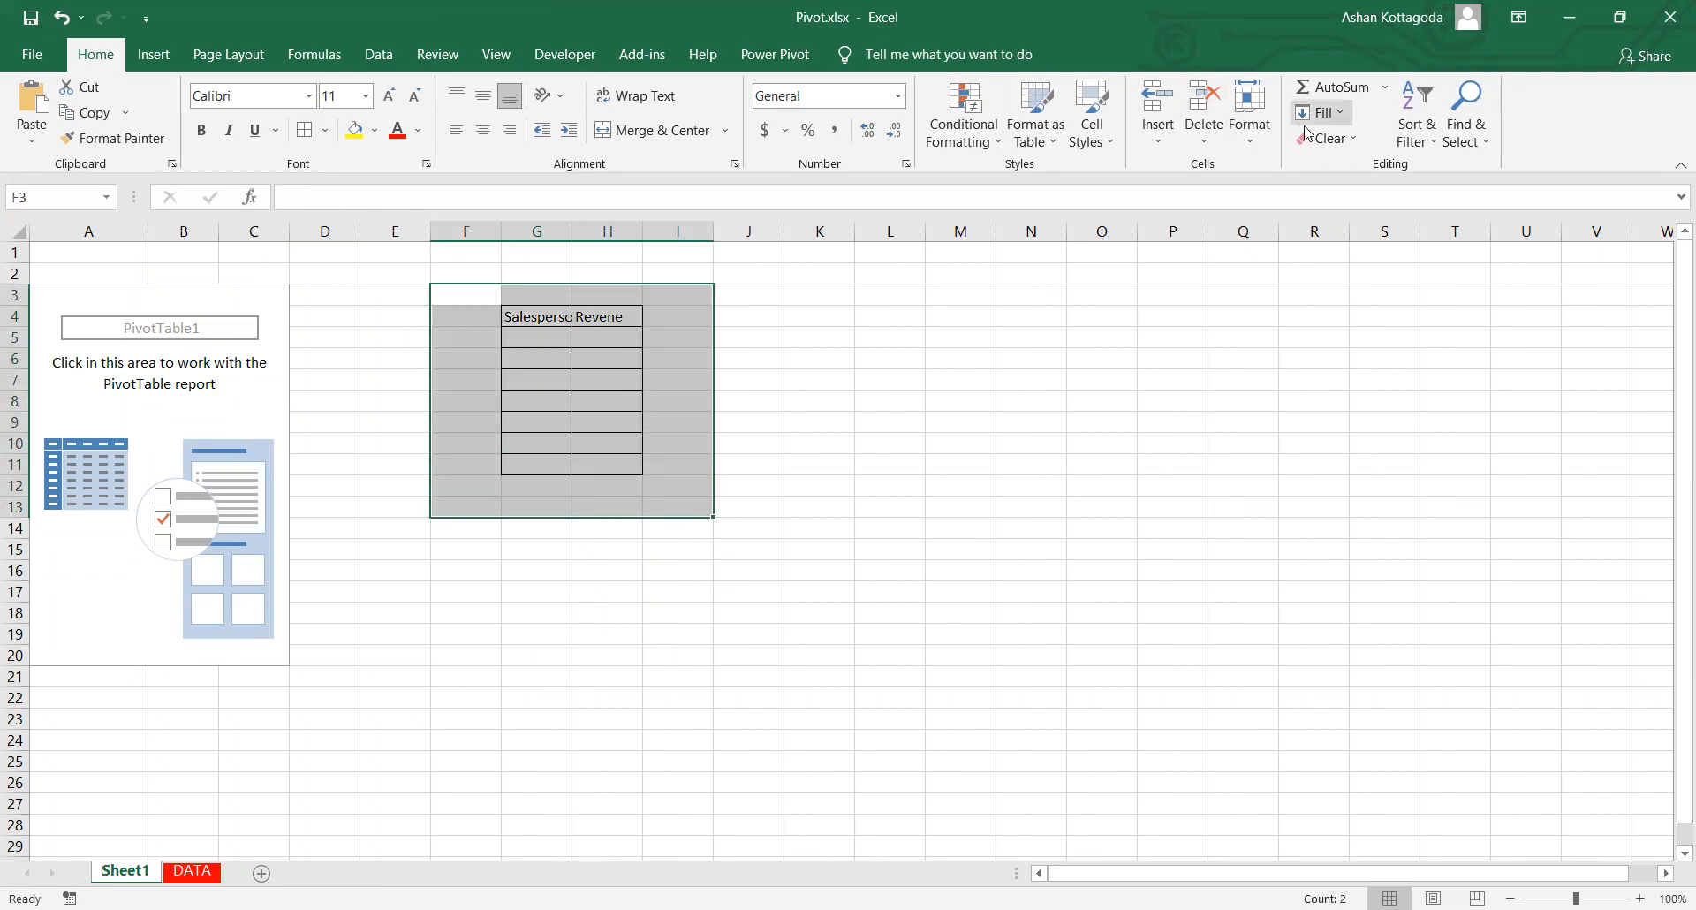
pyautogui.click(250, 405)
pyautogui.moveTo(250, 406); pyautogui.dragTo(289, 536)
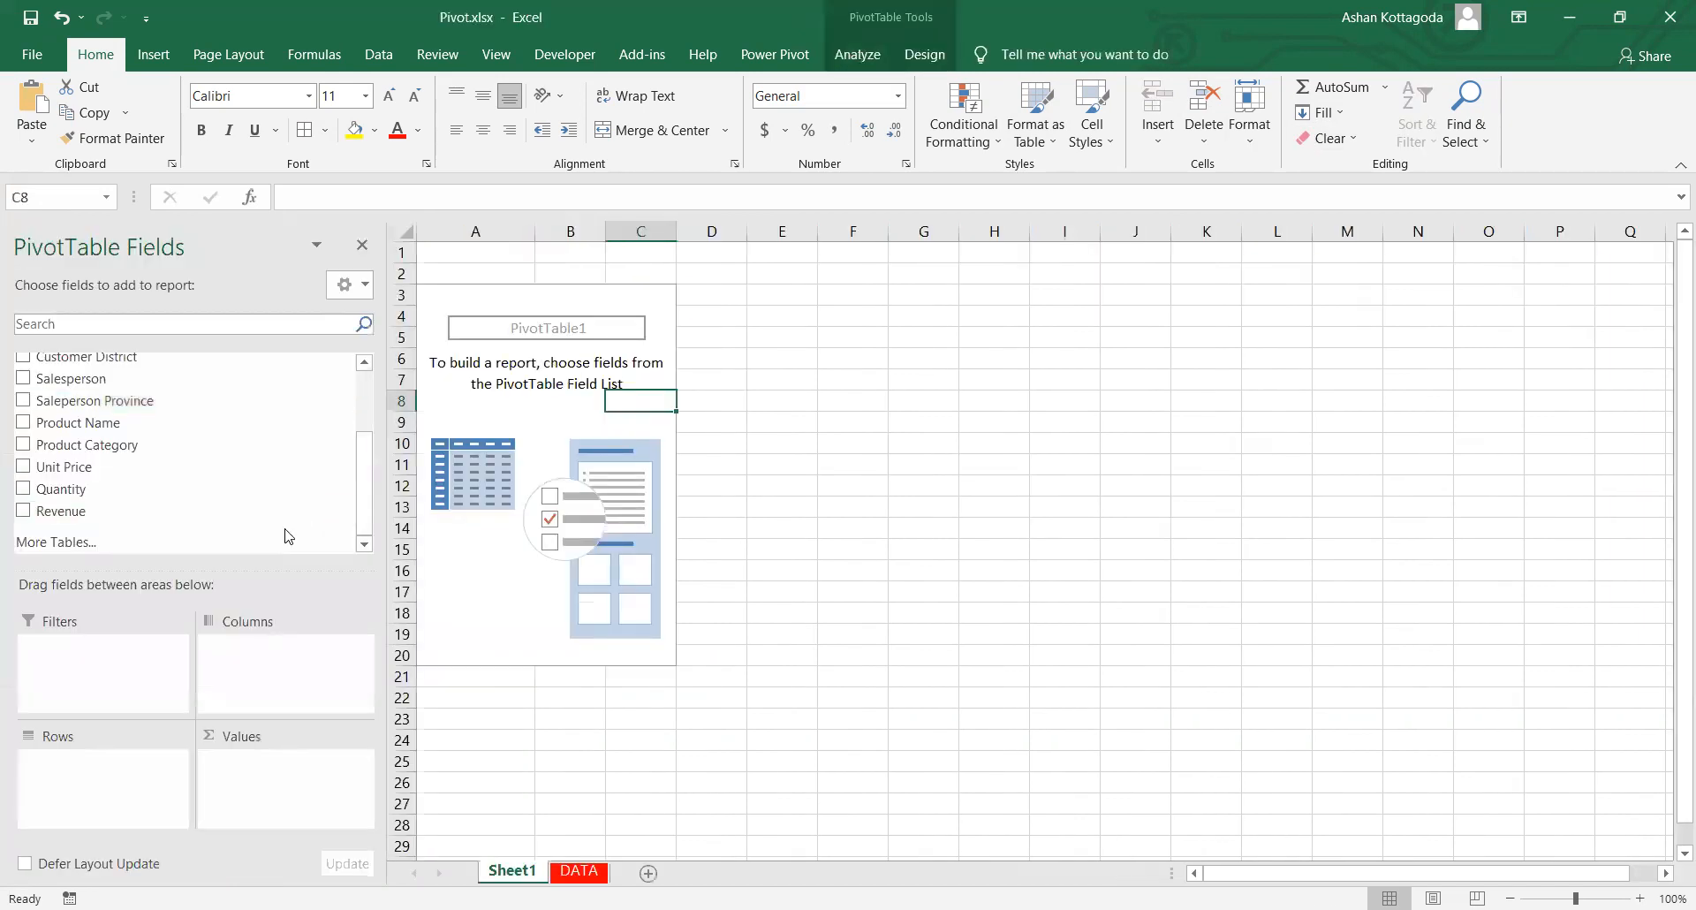
# Step: Build the PivotTable with Salesperson in the rows area and the sum of Revenue in the values area
pyautogui.scroll(2, 288, 532)
pyautogui.scroll(-1, 288, 532)
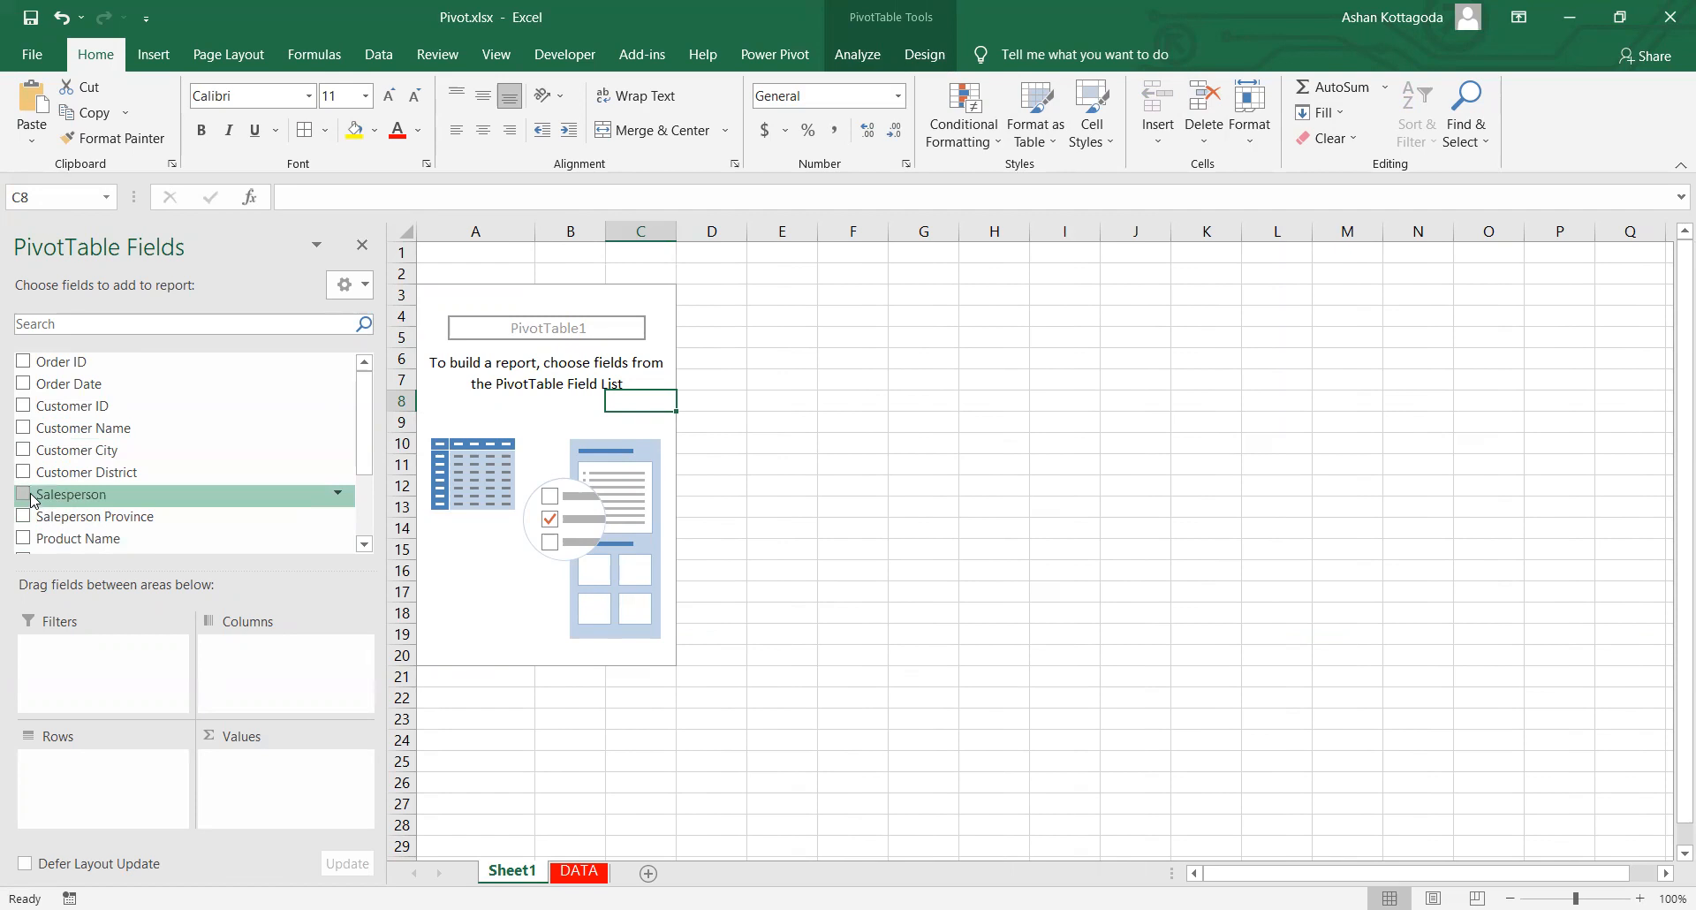
pyautogui.moveTo(43, 494); pyautogui.dragTo(54, 796)
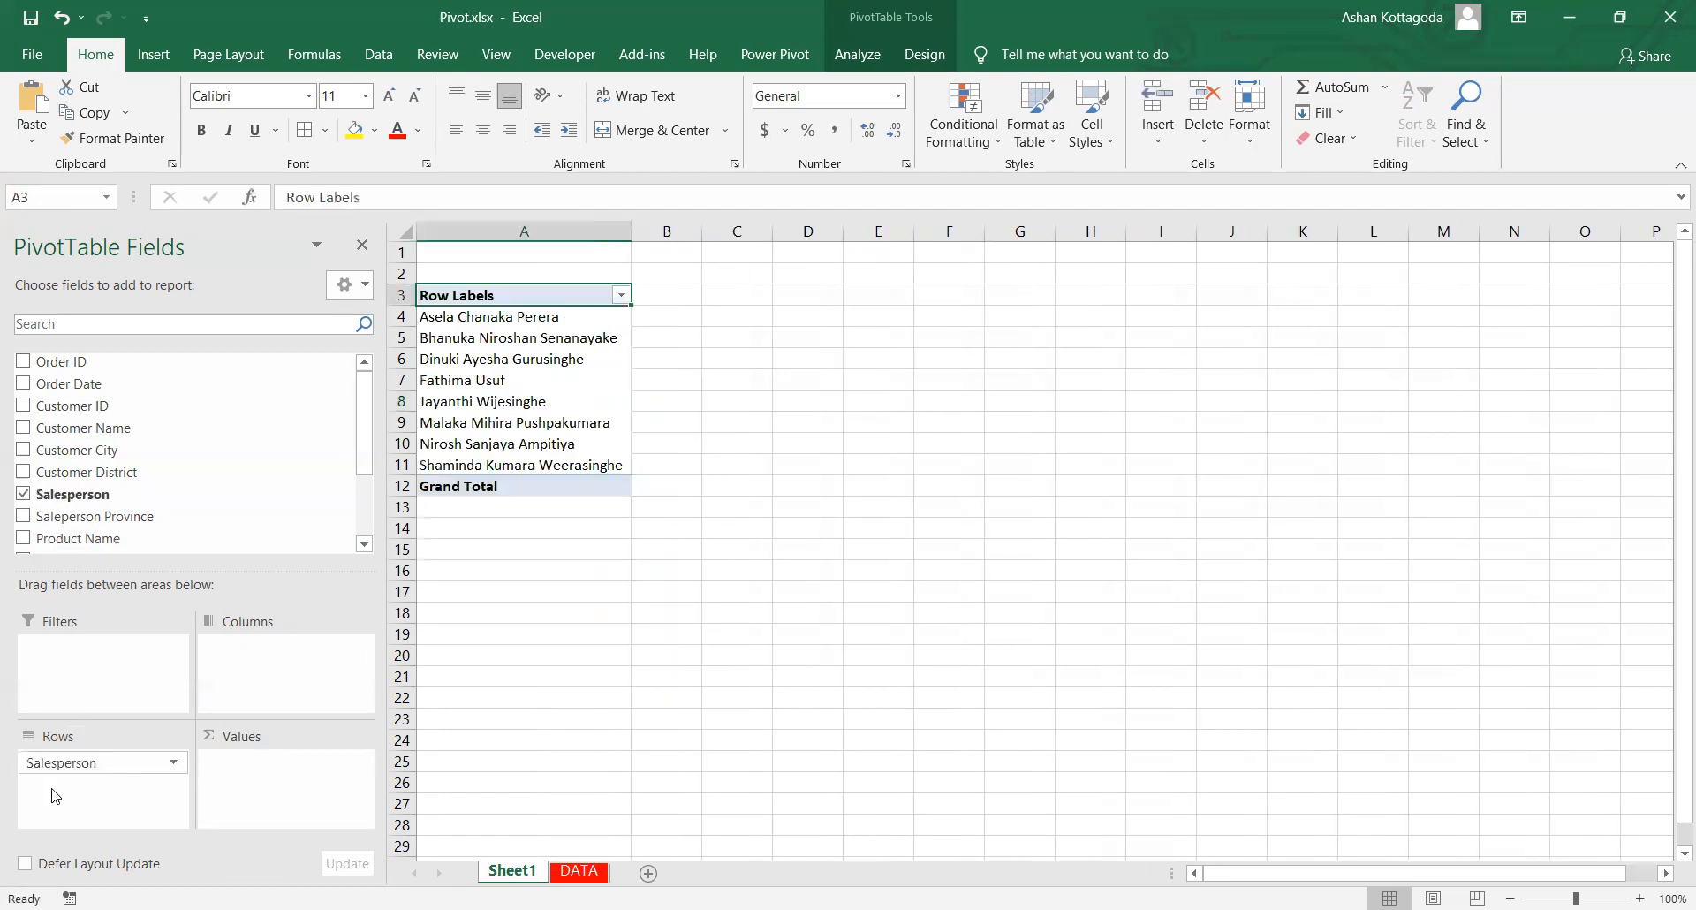
pyautogui.scroll(-2, 215, 492)
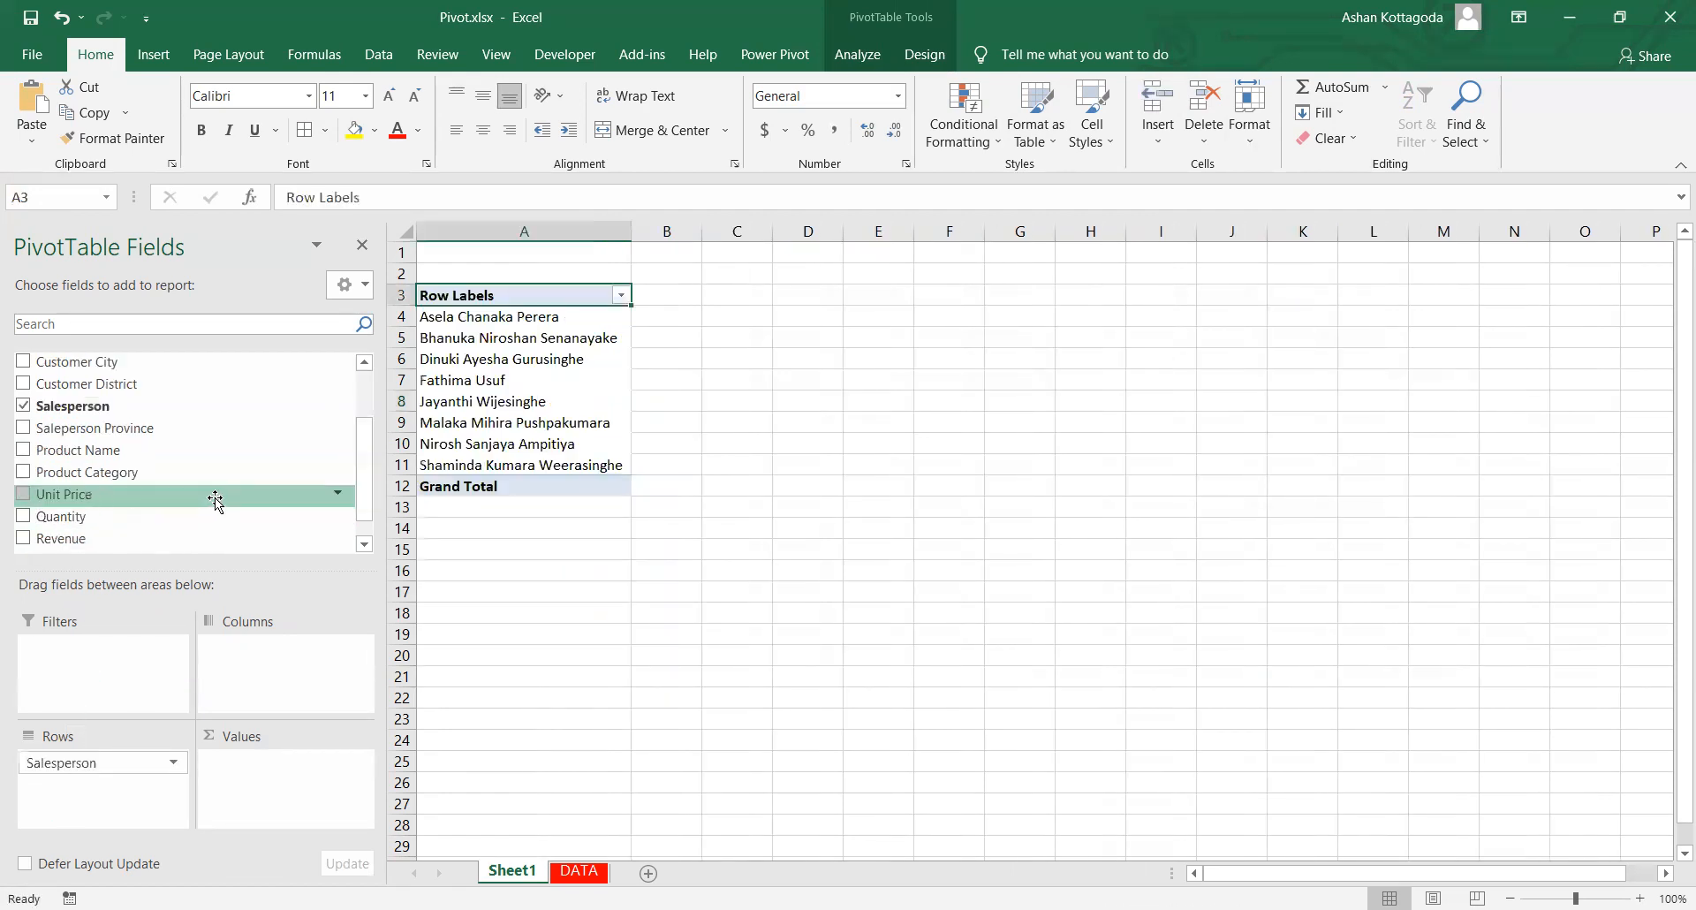
pyautogui.moveTo(77, 540); pyautogui.dragTo(246, 790)
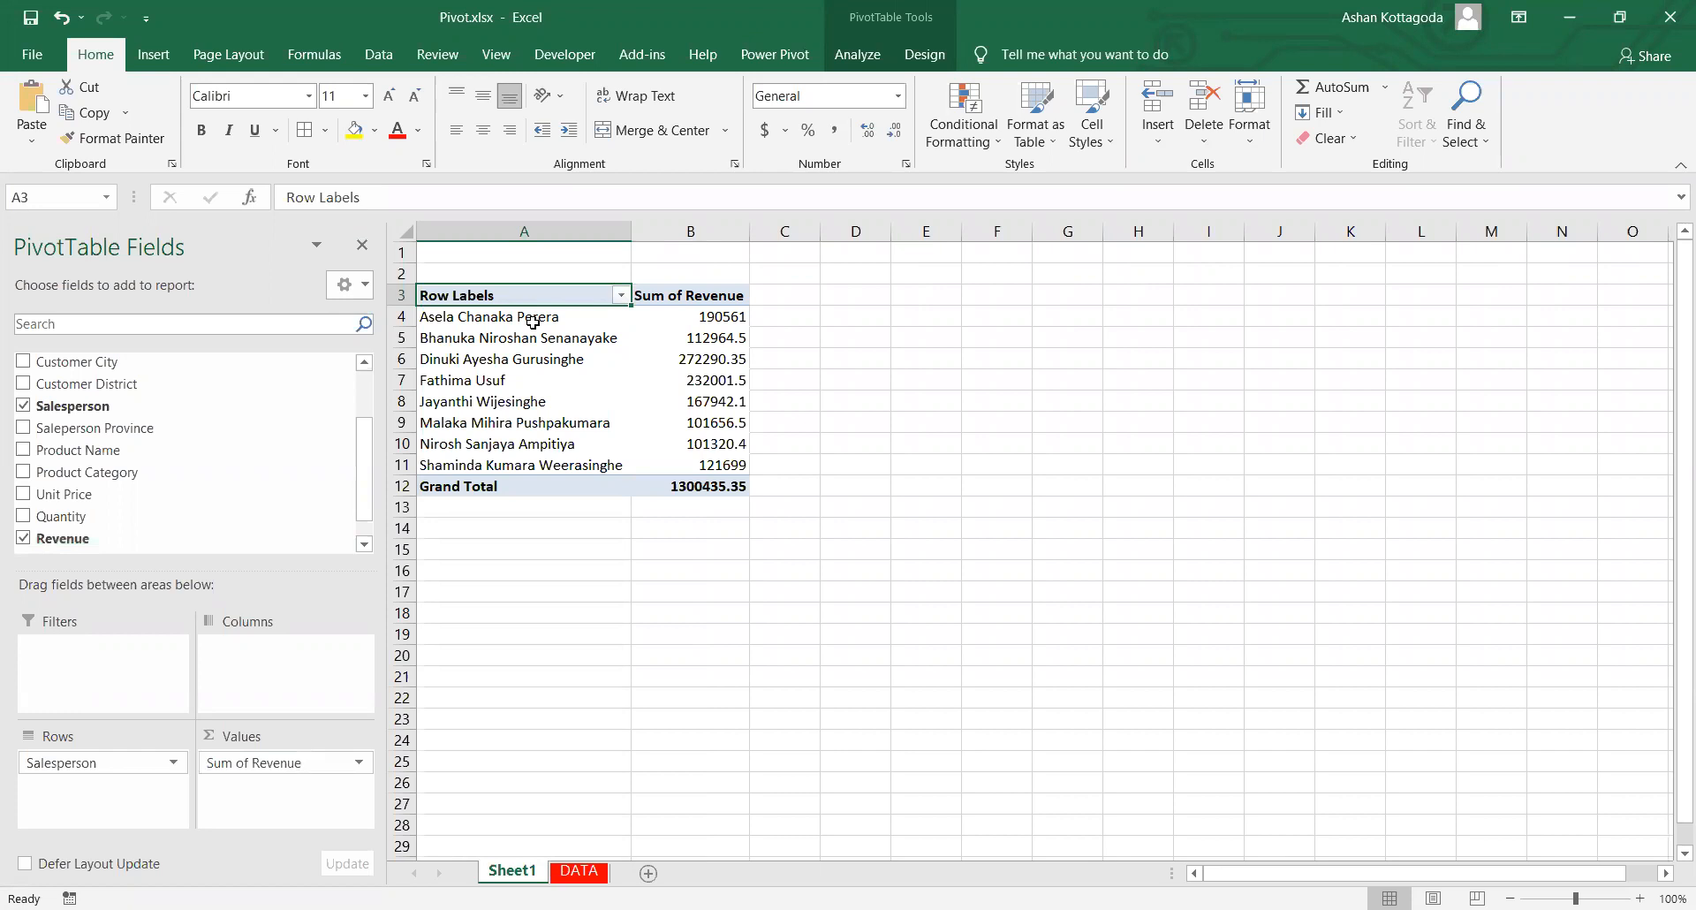
# Step: Examine the first salesperson's revenue total in the PivotTable against the matching order rows on the DATA sheet
pyautogui.click(617, 316)
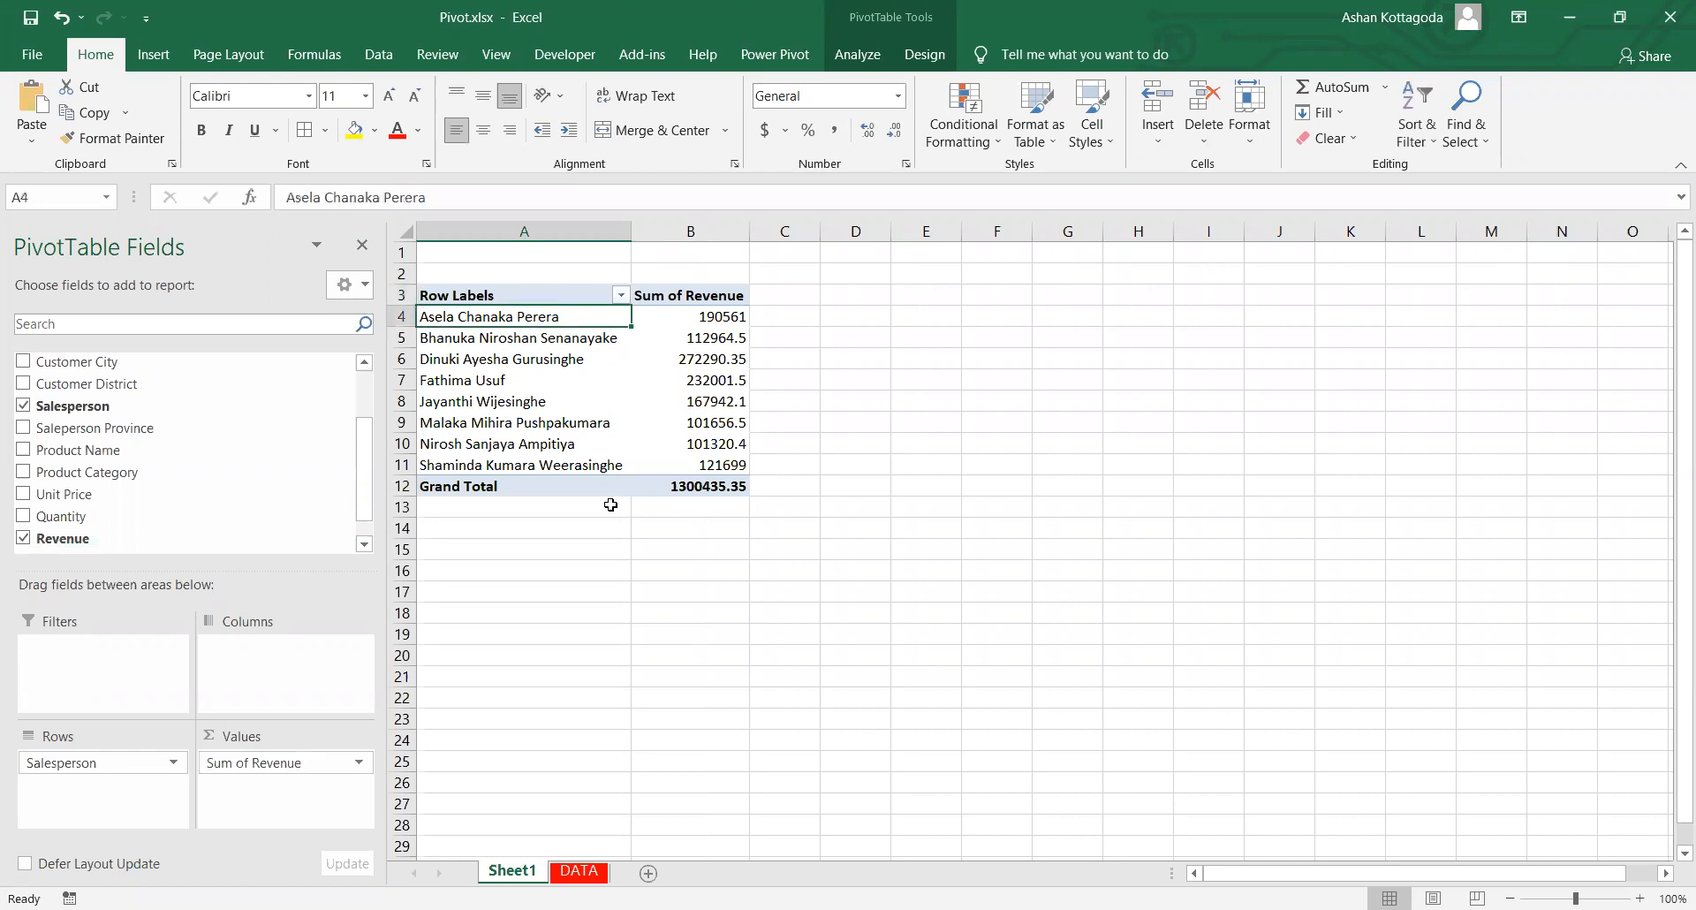
pyautogui.click(733, 316)
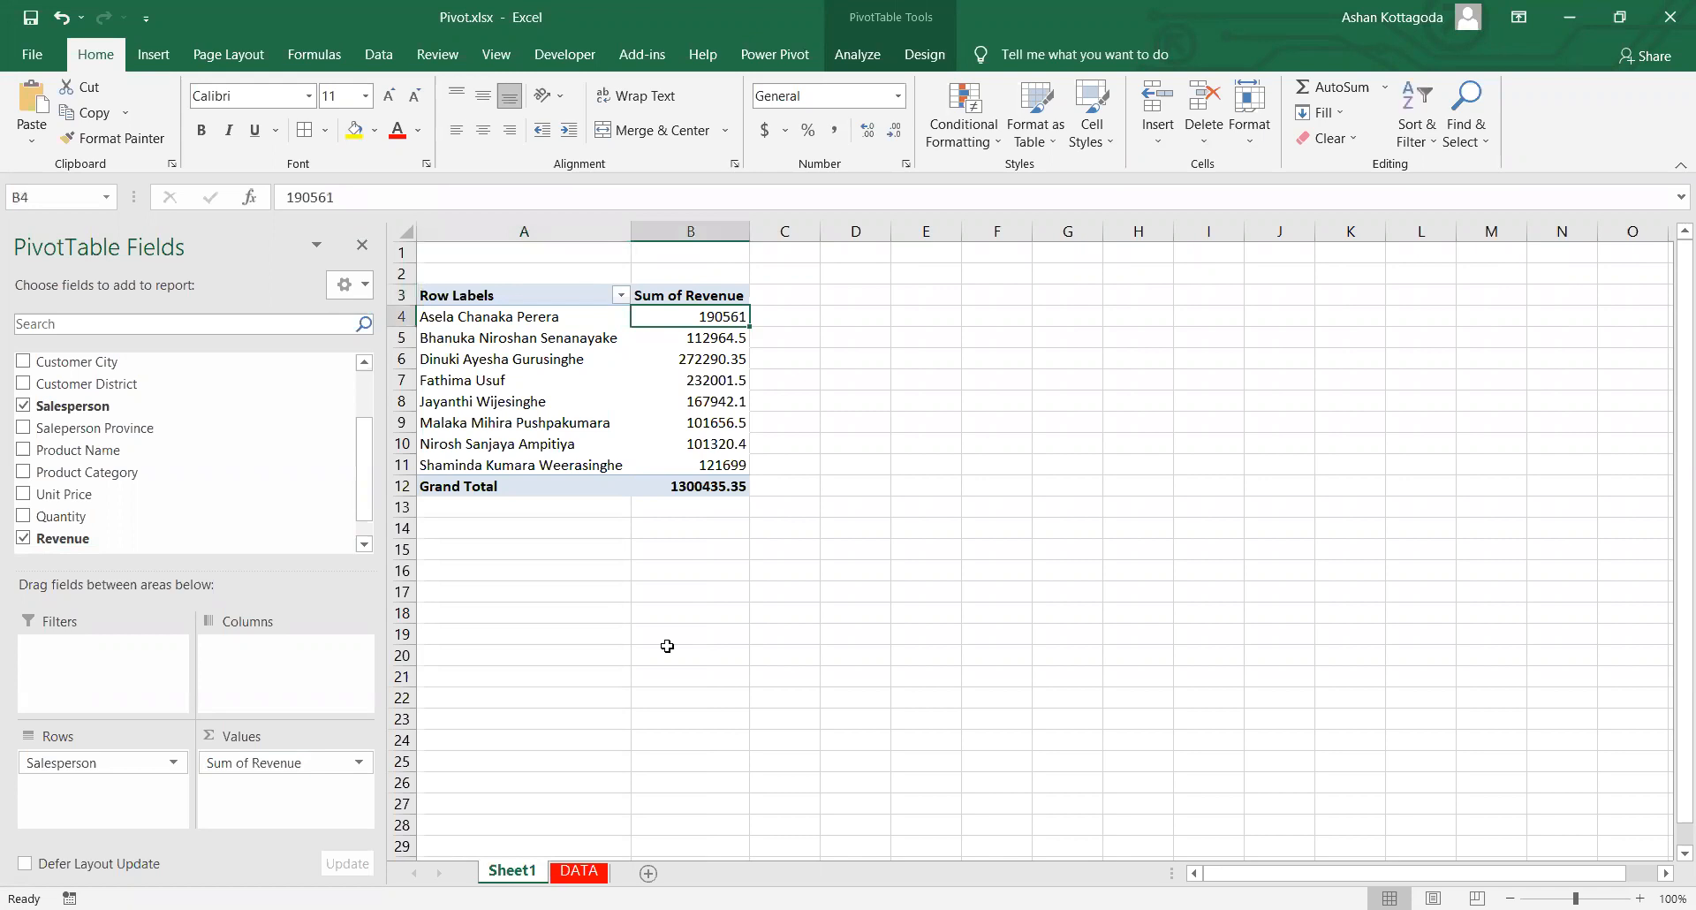
pyautogui.click(579, 870)
pyautogui.scroll(1, 427, 424)
pyautogui.scroll(-1, 428, 442)
pyautogui.scroll(1, 428, 442)
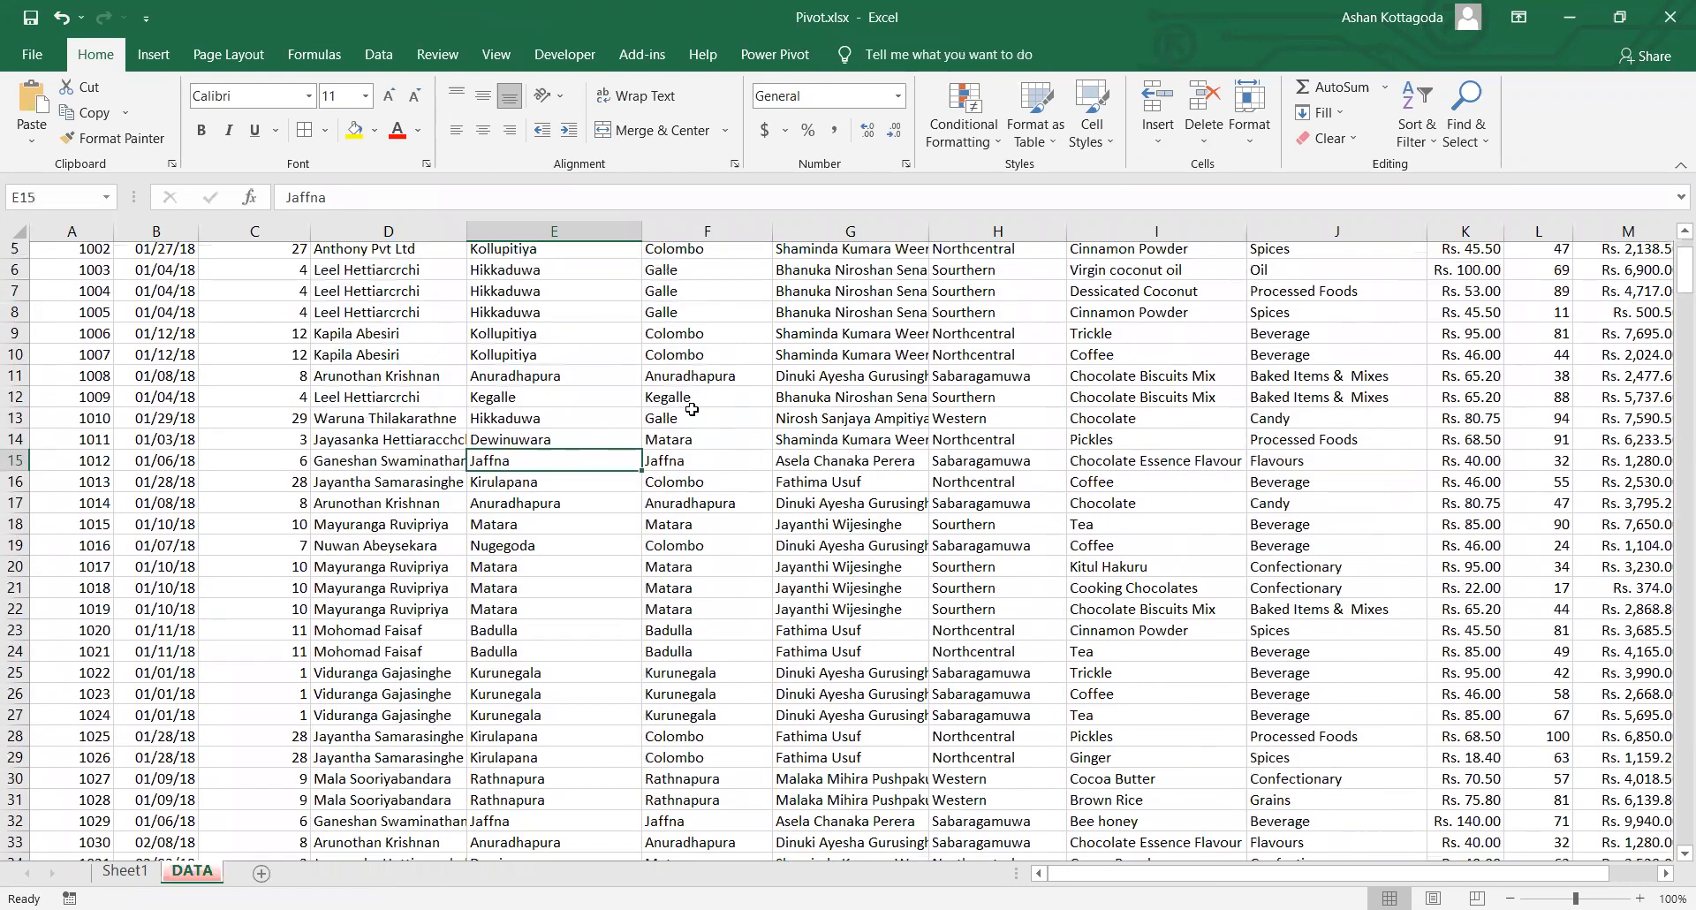
pyautogui.scroll(-13, 880, 468)
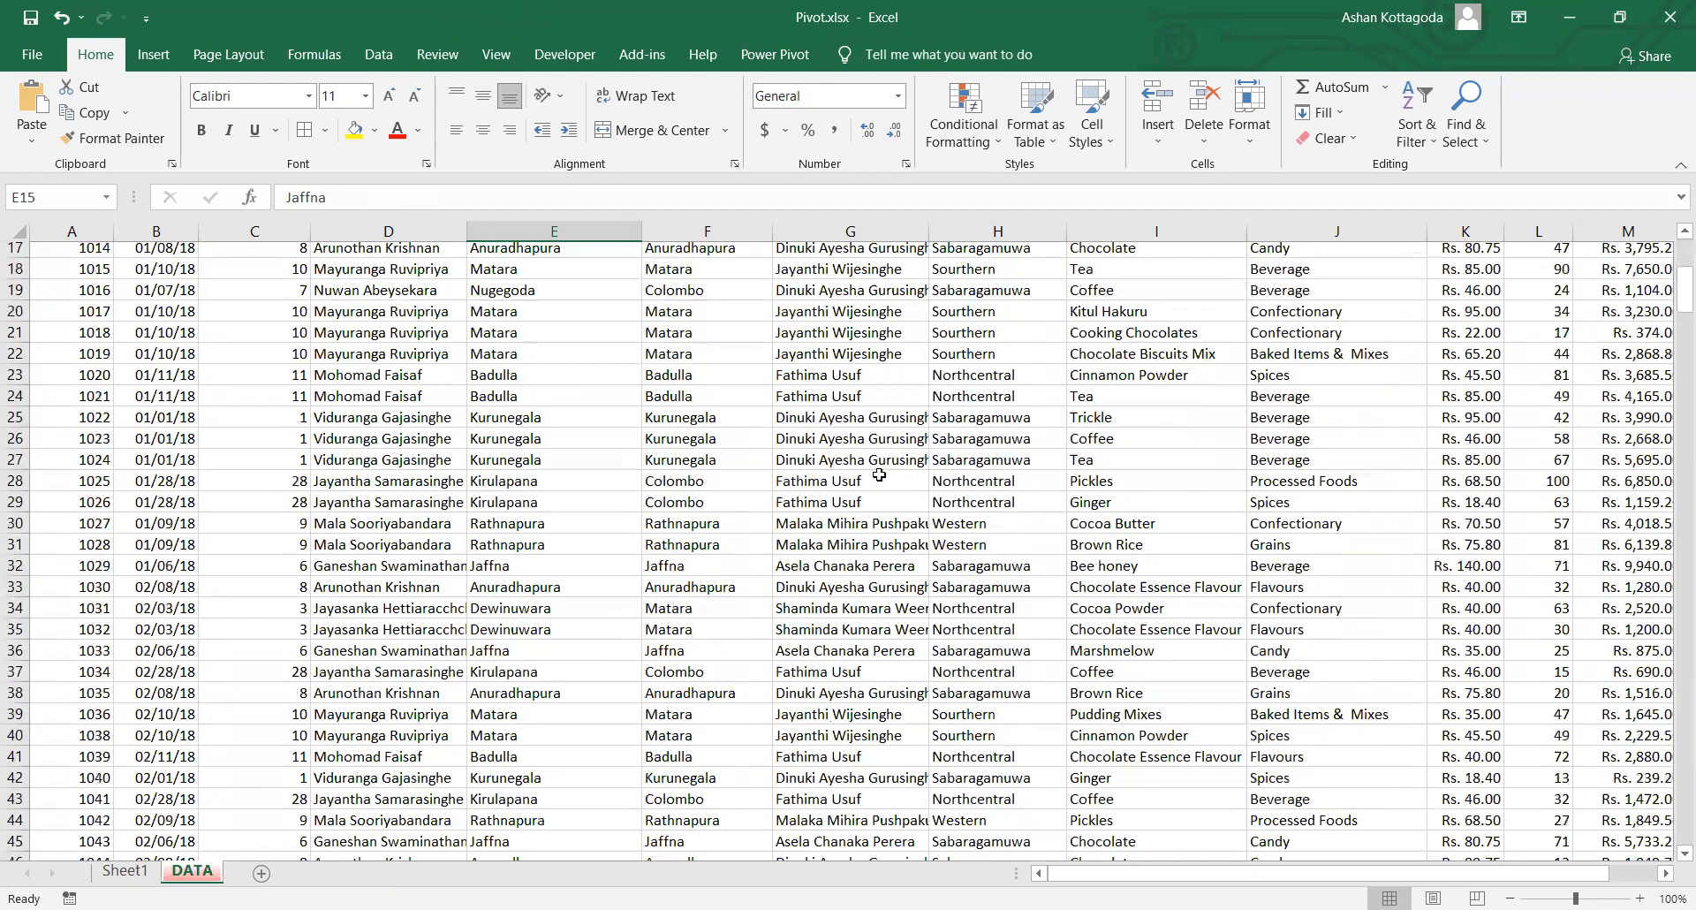
pyautogui.click(835, 740)
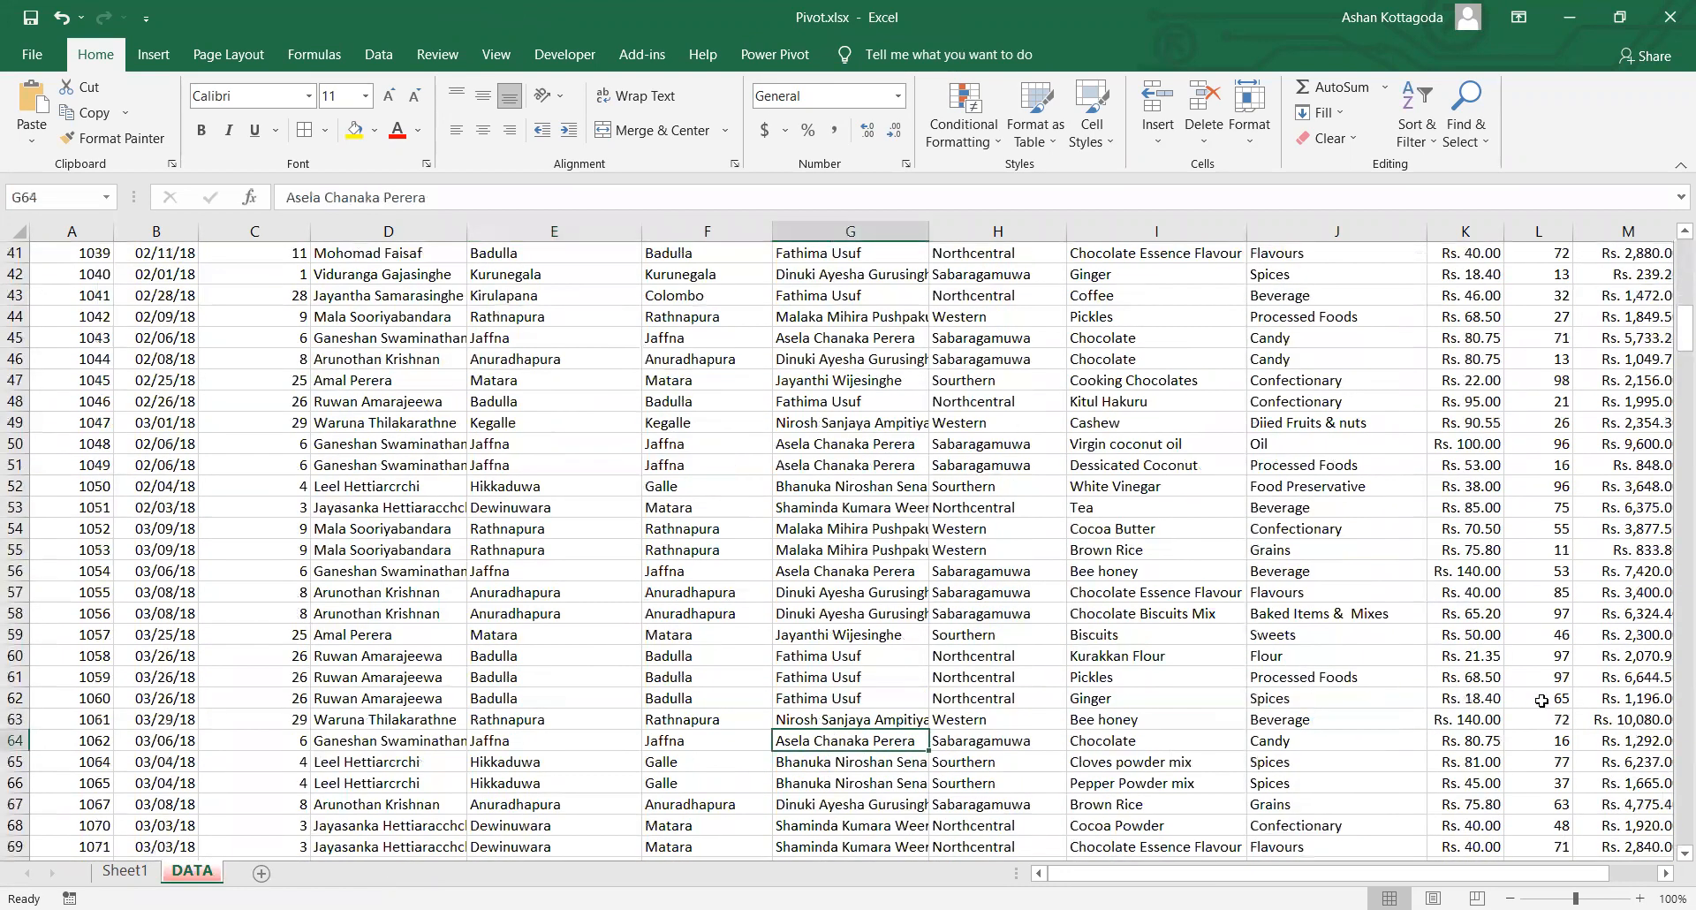
pyautogui.click(135, 877)
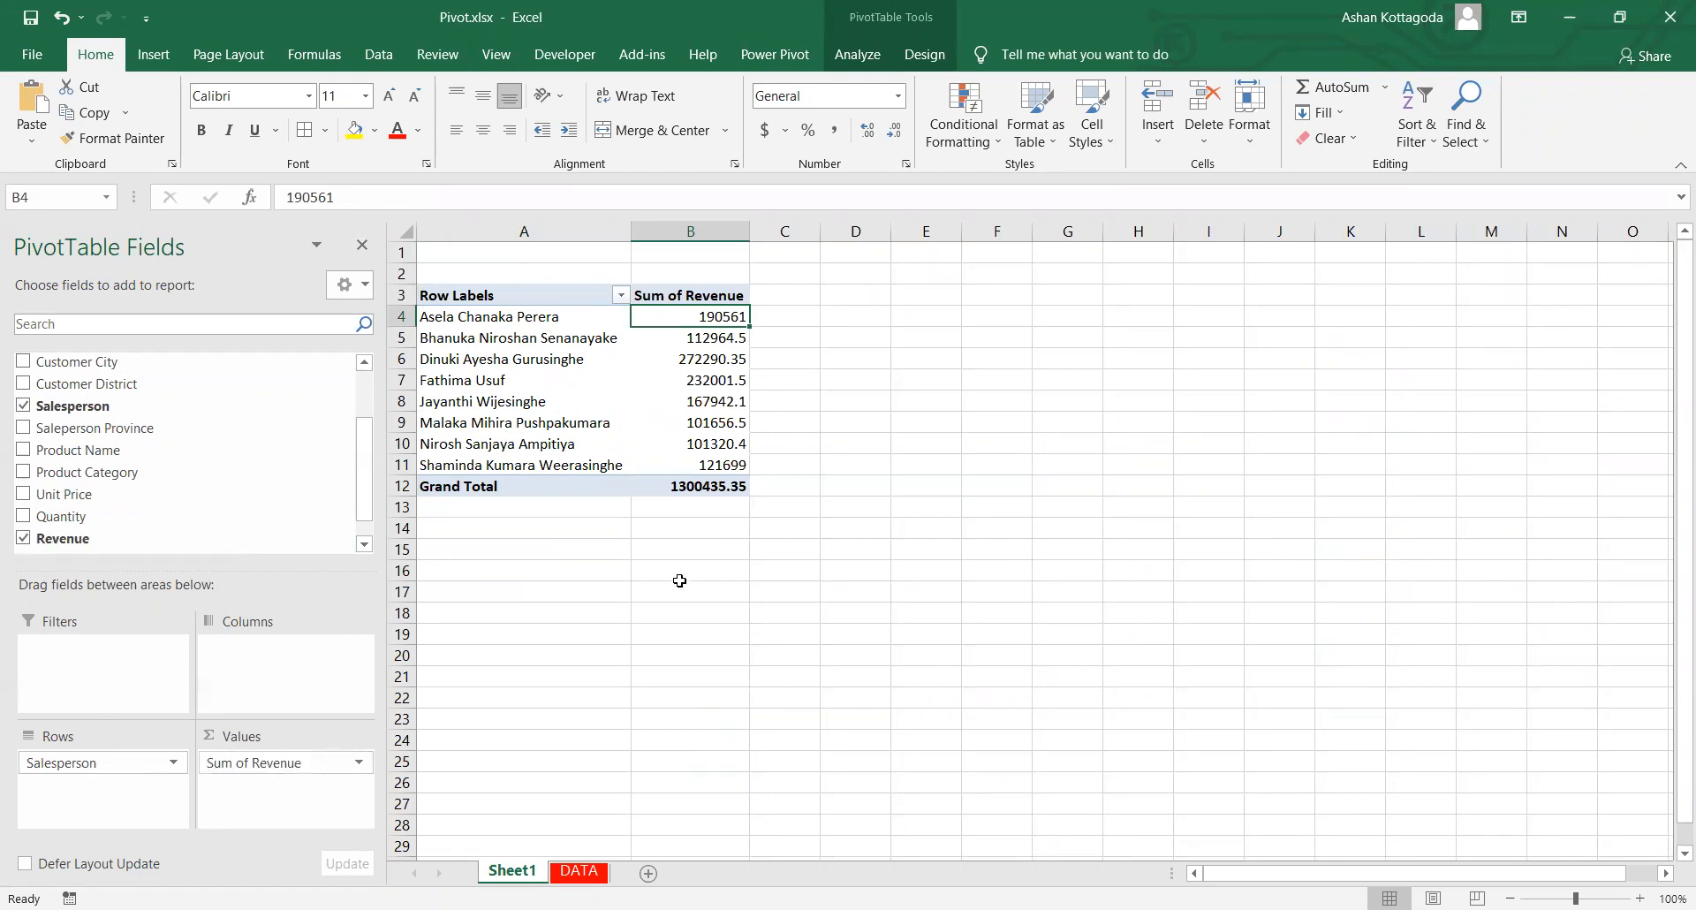
# Step: Remove Revenue and Salesperson from the PivotTable and select both fields again
pyautogui.click(24, 539)
pyautogui.click(25, 405)
pyautogui.click(25, 538)
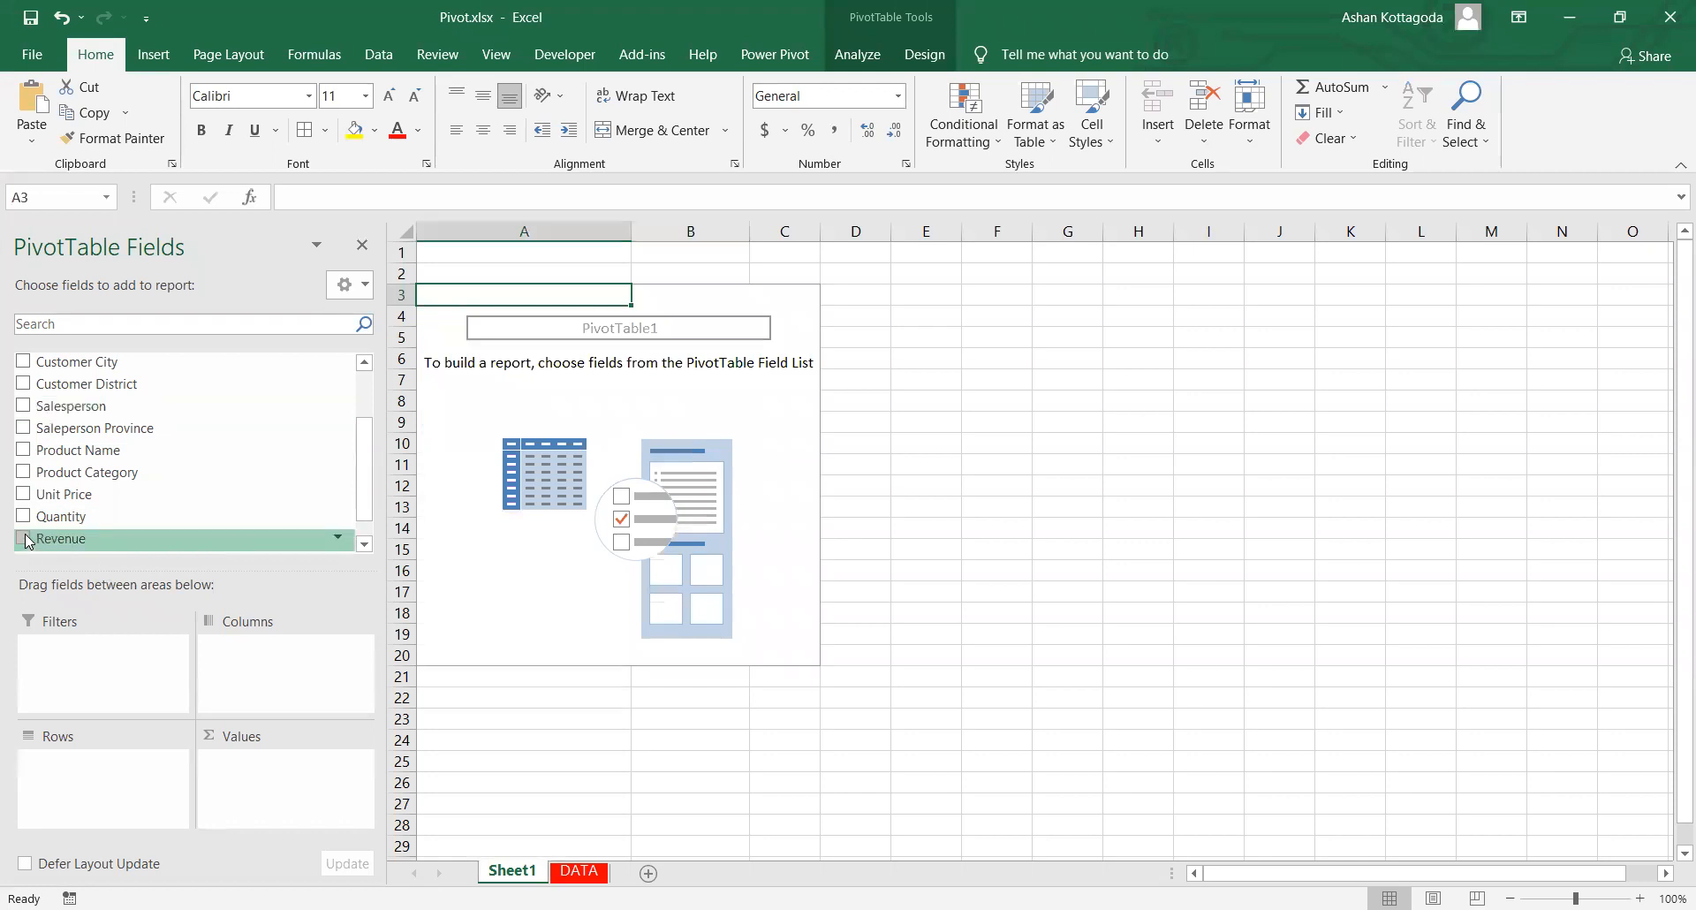
pyautogui.click(23, 405)
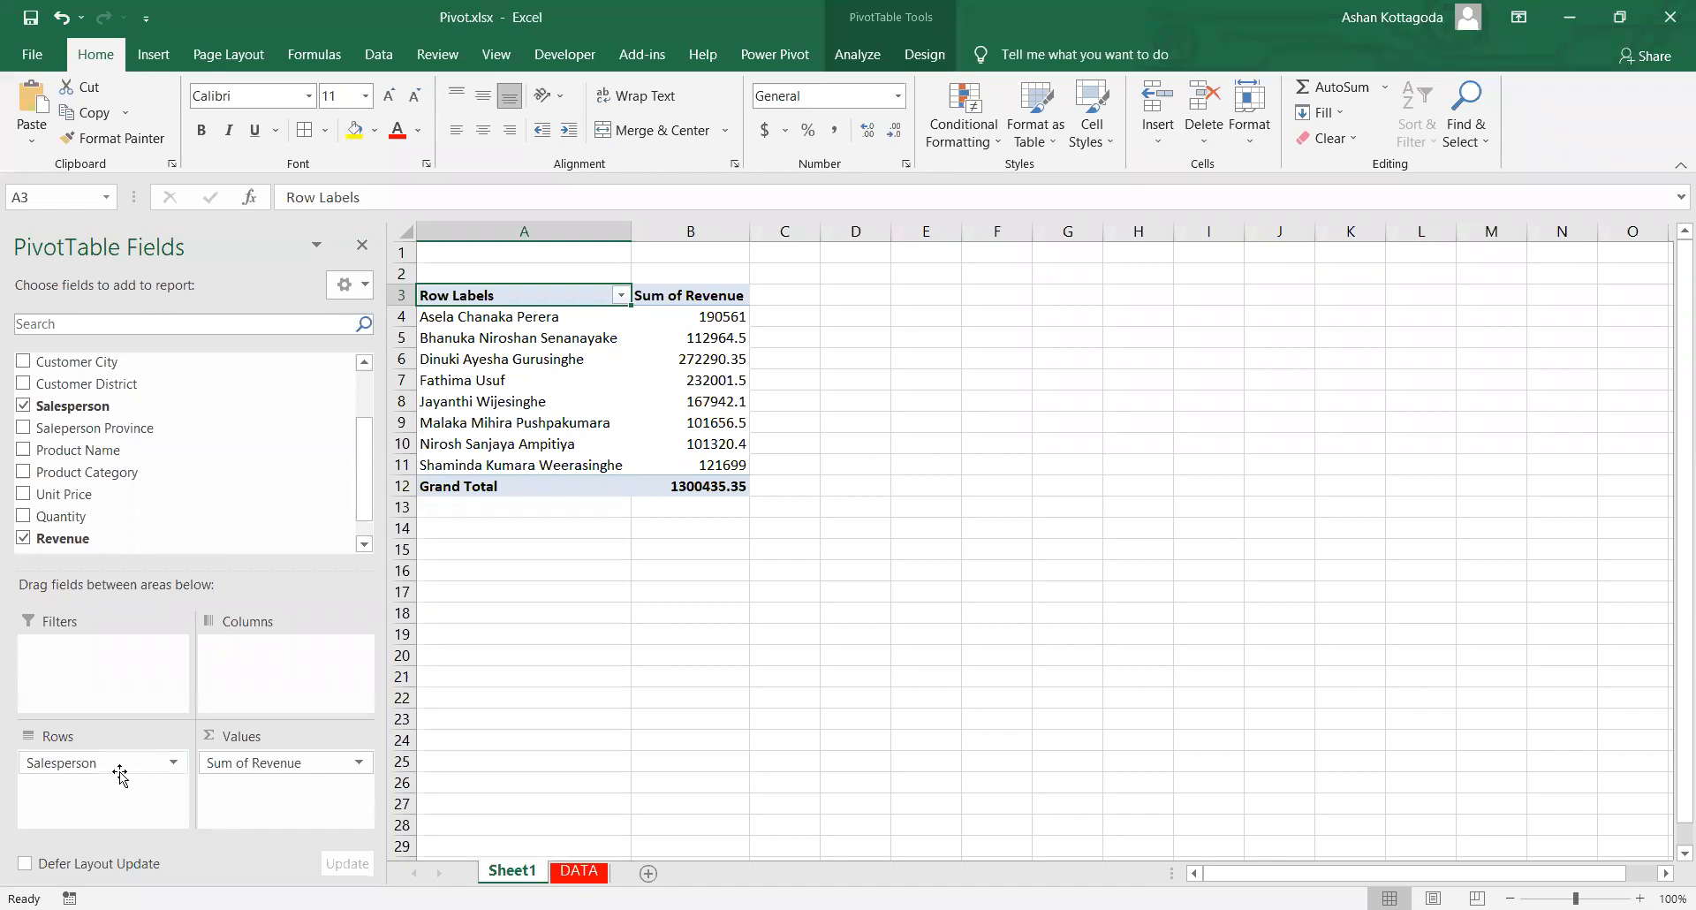
# Step: Try Salesperson in the columns area and Revenue in the filters area, returning each to rows and values
pyautogui.moveTo(125, 761); pyautogui.dragTo(289, 675)
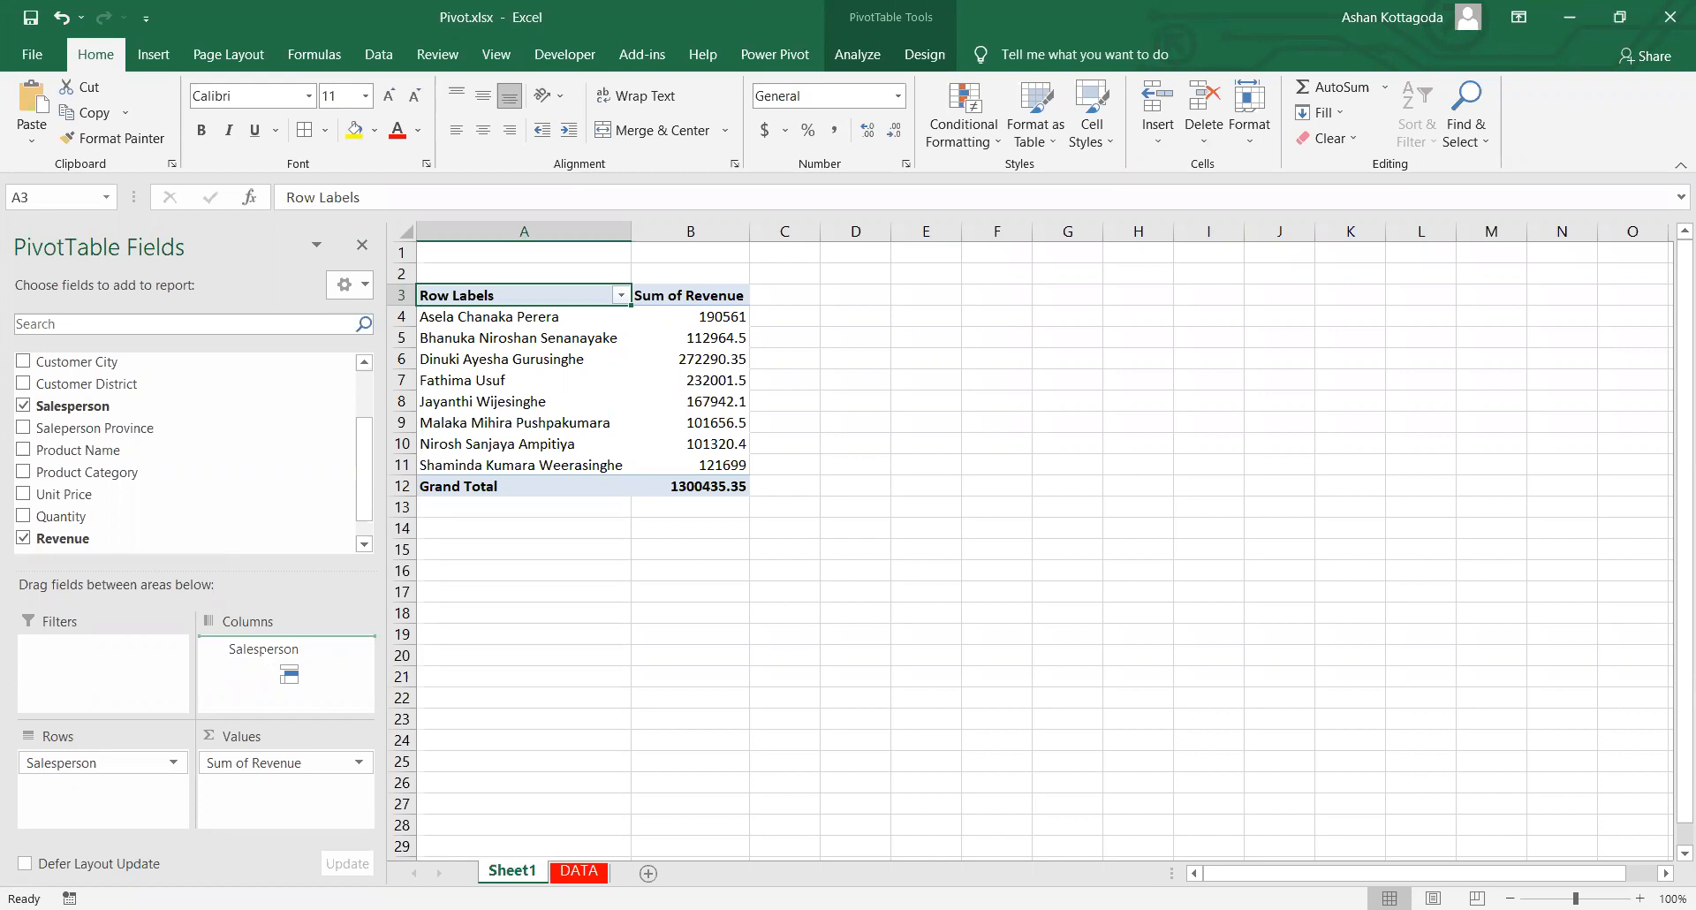
pyautogui.moveTo(289, 674); pyautogui.dragTo(267, 653)
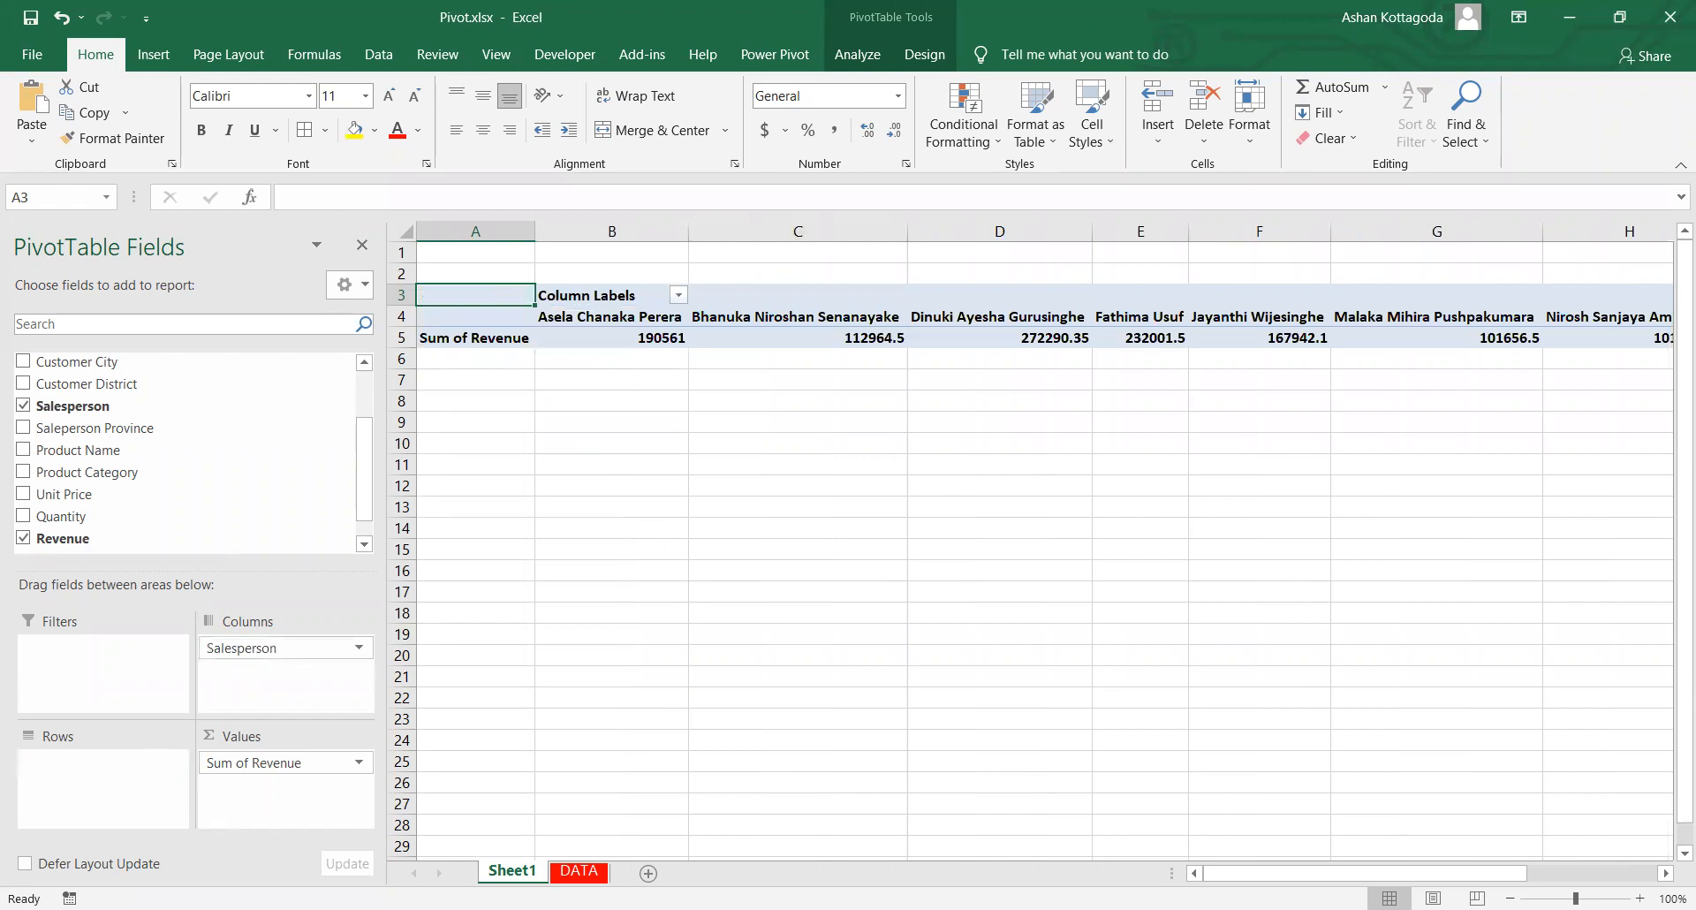
pyautogui.moveTo(1310, 879)
pyautogui.mouseDown()
pyautogui.moveTo(1458, 858)
pyautogui.moveTo(1312, 861)
pyautogui.mouseUp()
pyautogui.moveTo(245, 648); pyautogui.dragTo(92, 798)
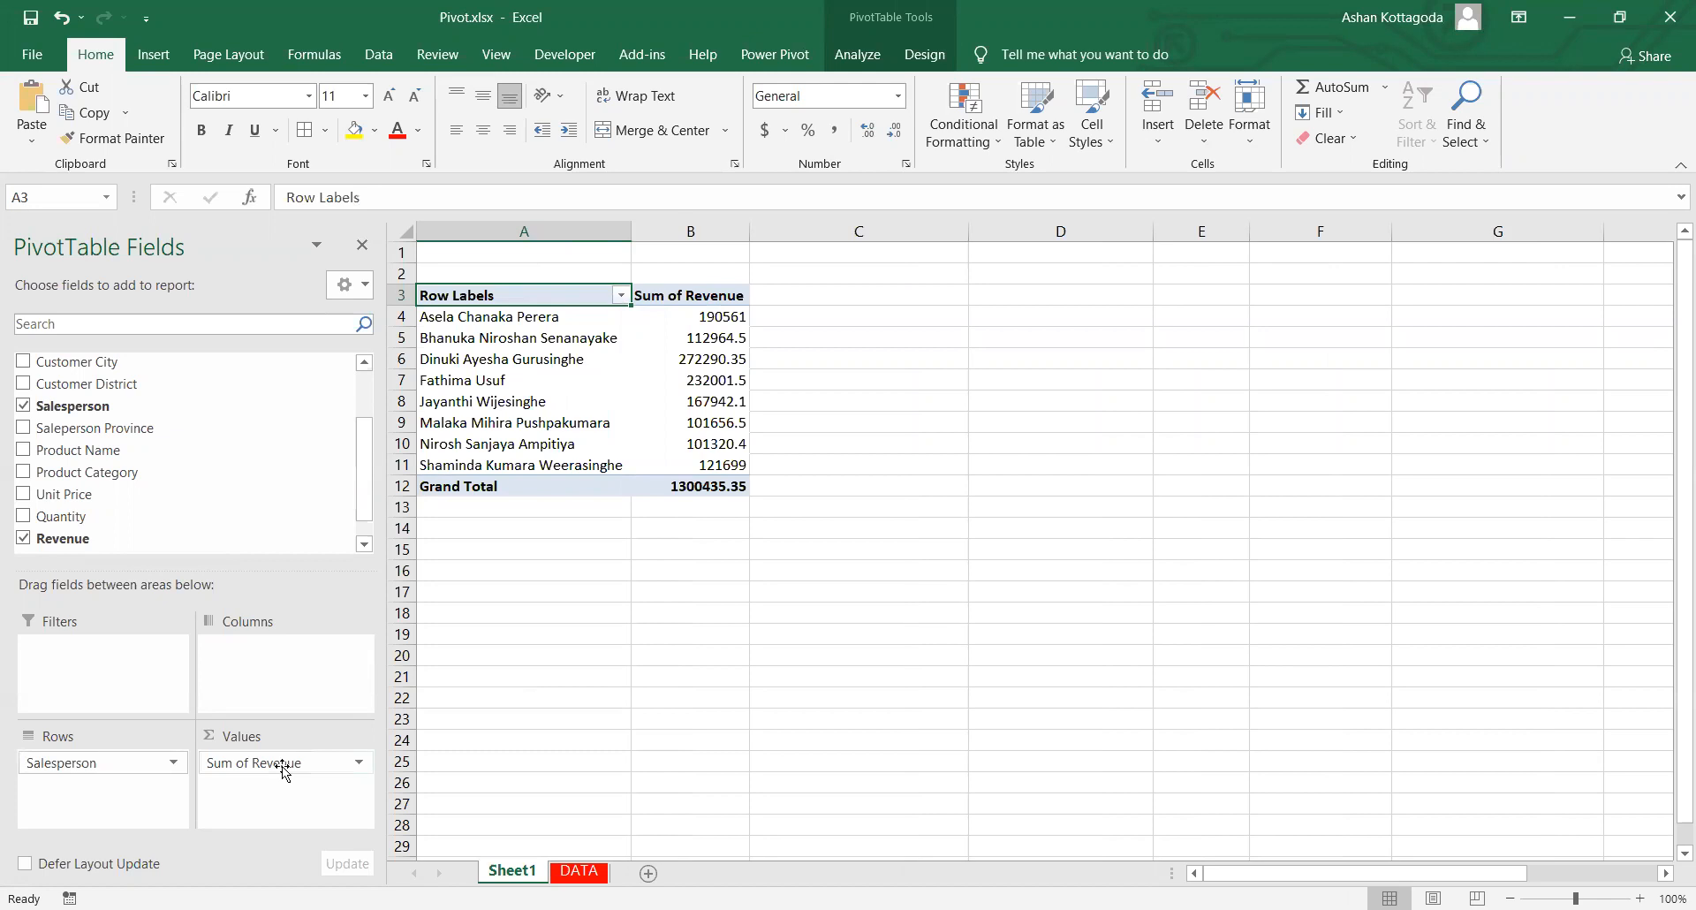
pyautogui.moveTo(282, 766); pyautogui.dragTo(124, 652)
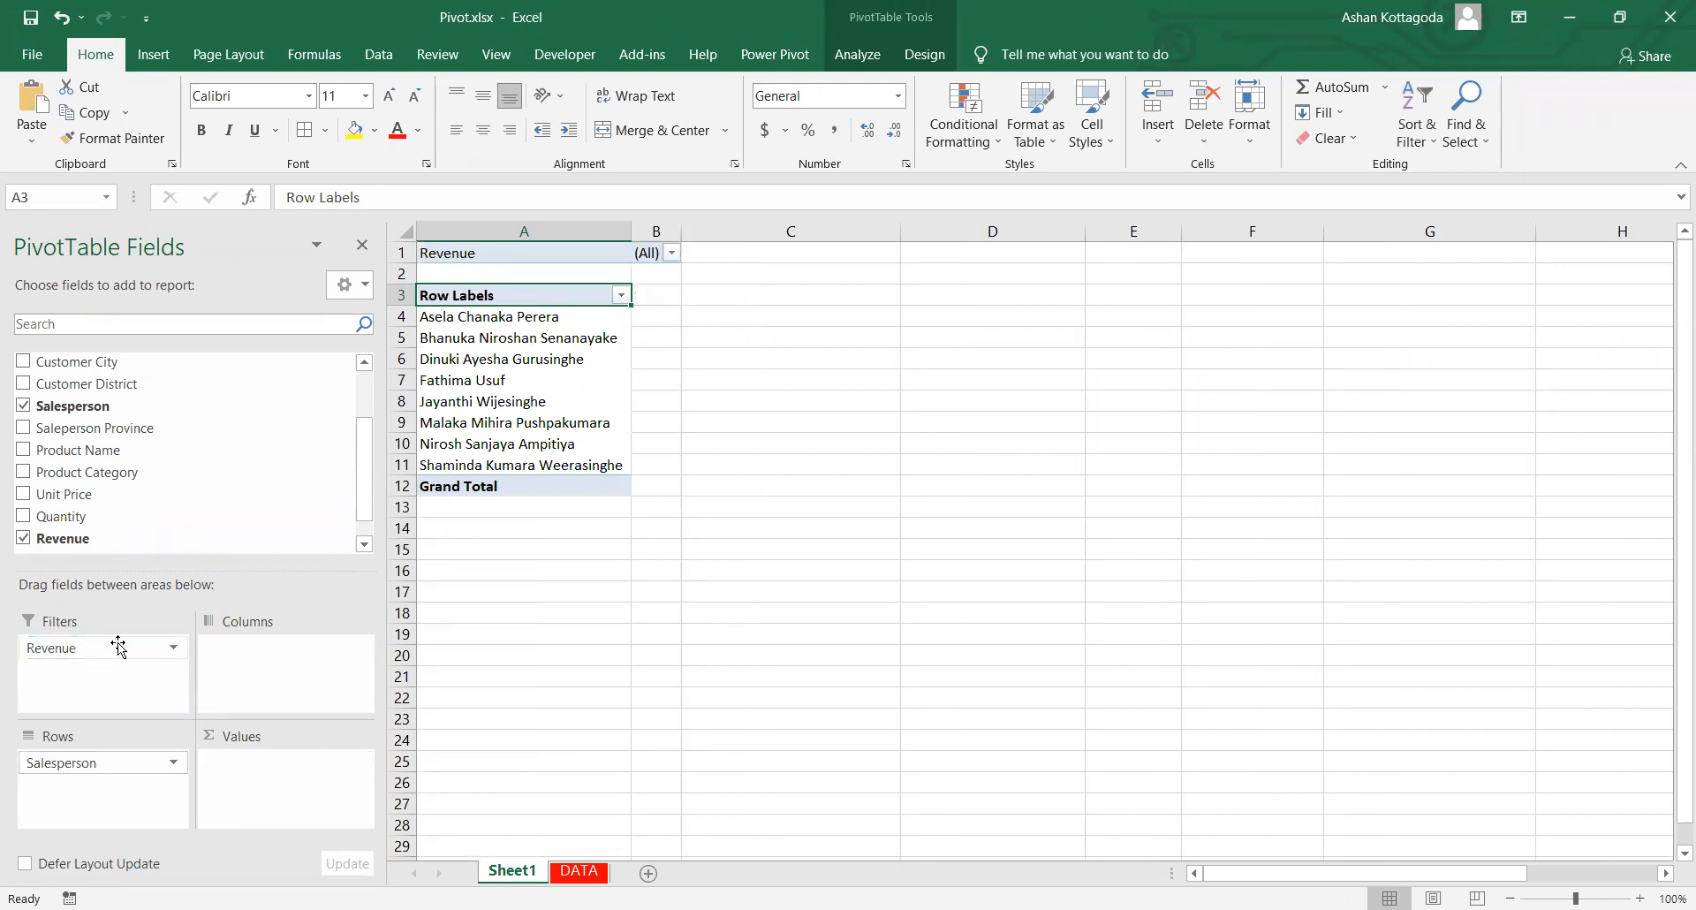
pyautogui.moveTo(284, 655); pyautogui.dragTo(300, 771)
# Step: Move Salesperson to the filters area and filter the revenue total to the first salesperson listed
pyautogui.moveTo(113, 773); pyautogui.dragTo(113, 671)
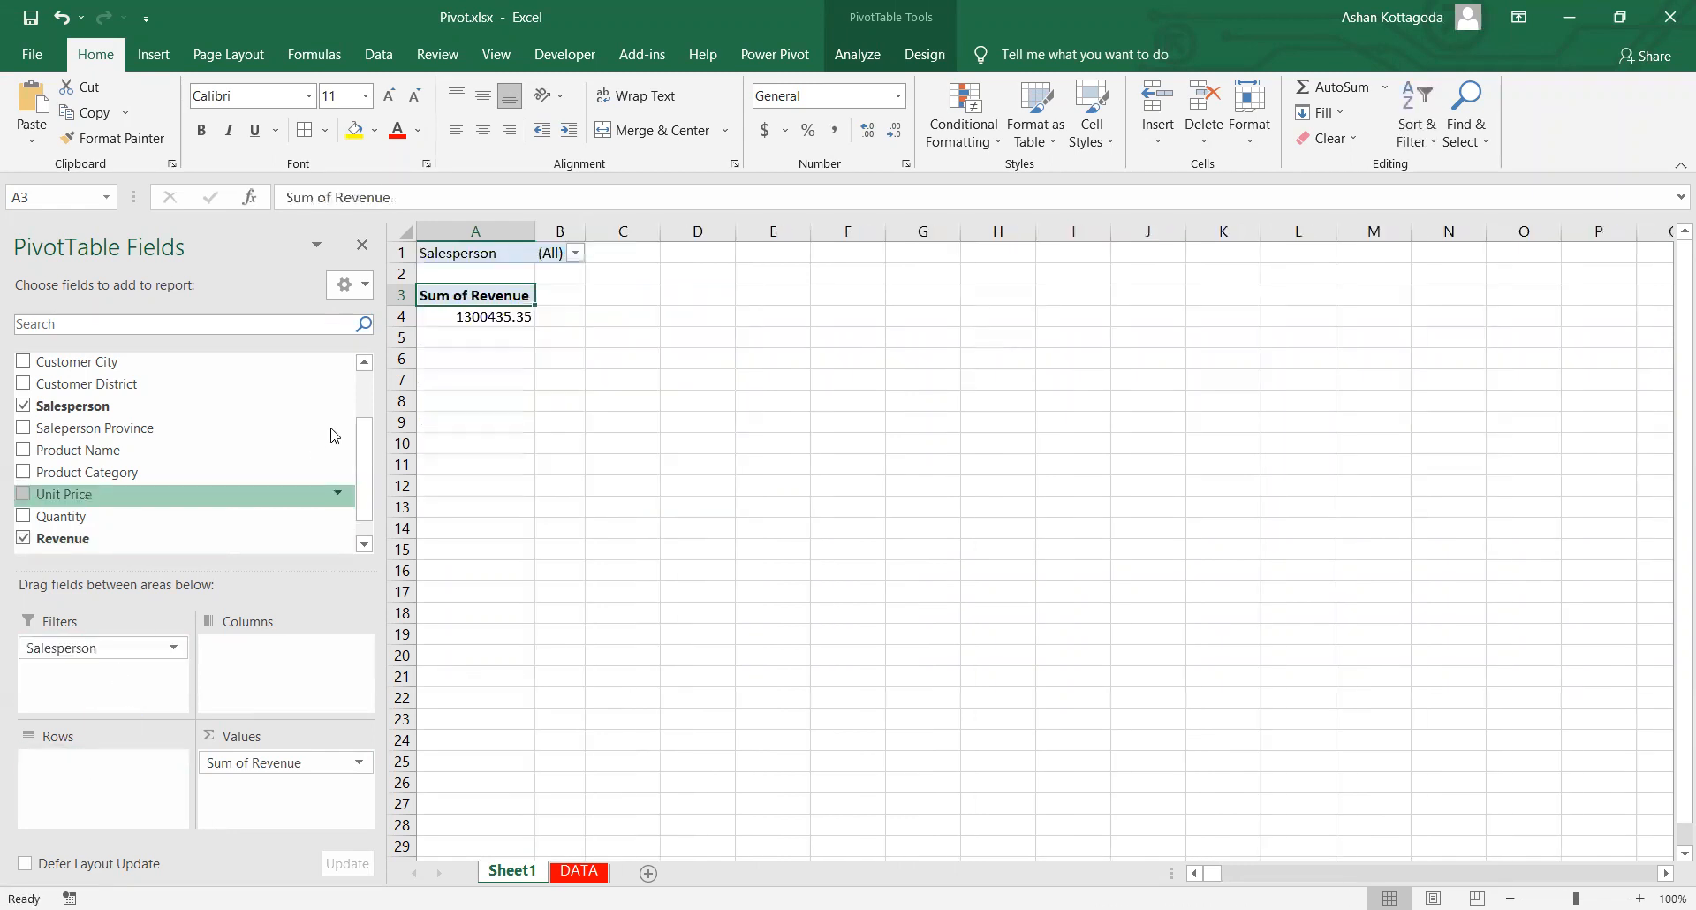
pyautogui.click(575, 254)
pyautogui.click(411, 322)
pyautogui.click(449, 533)
pyautogui.click(492, 322)
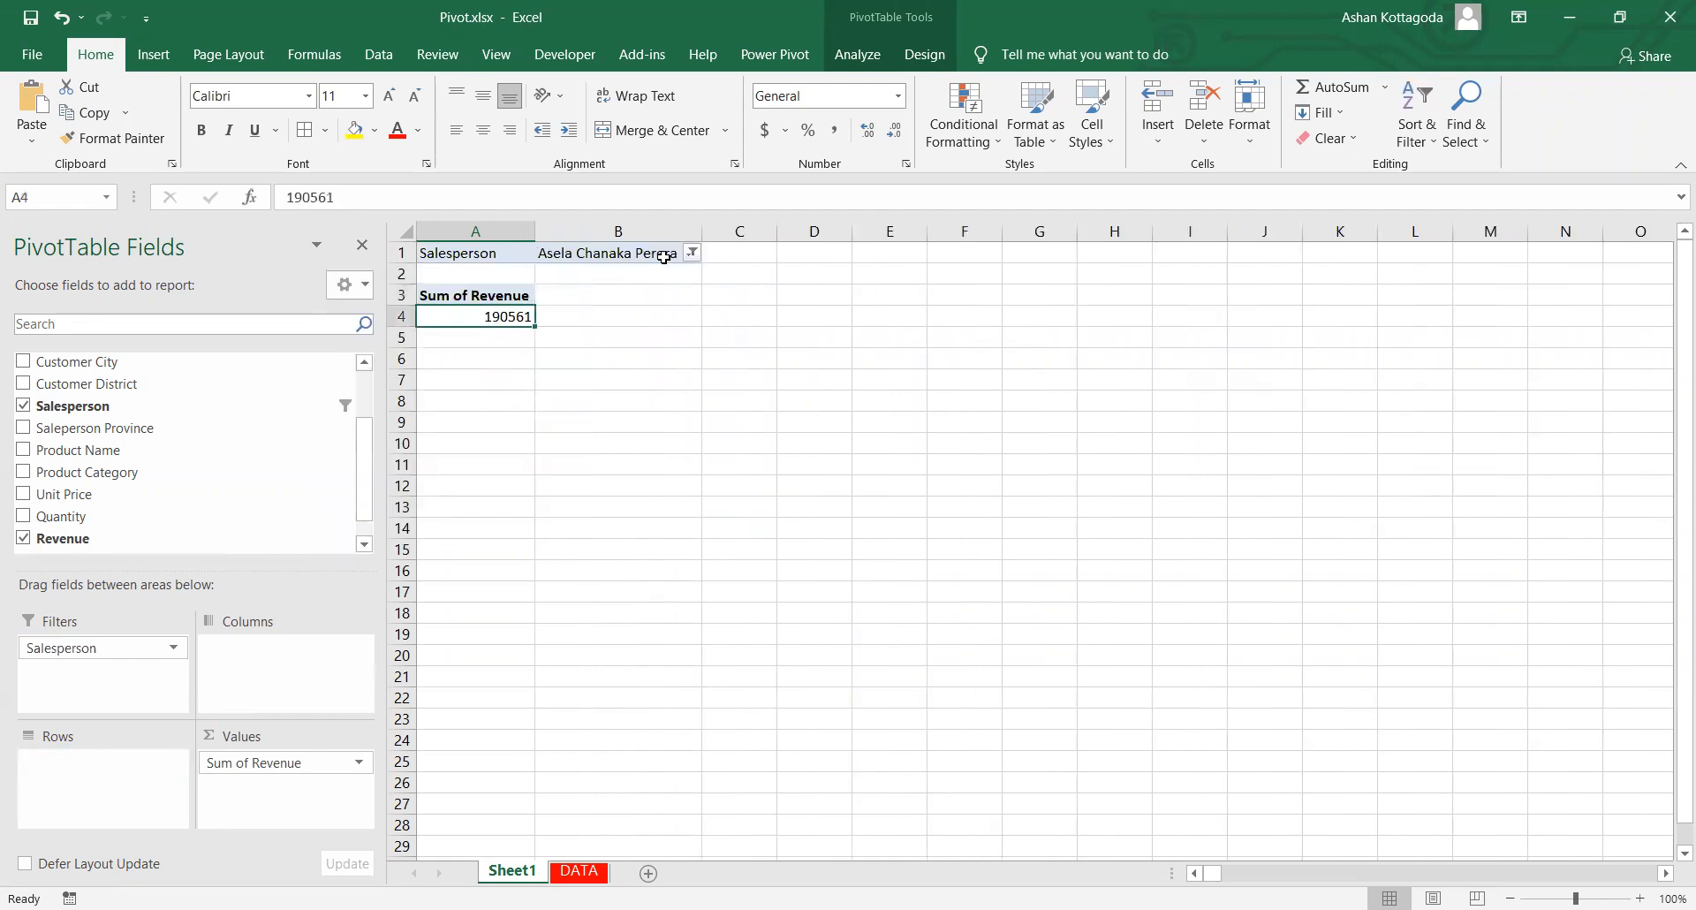
# Step: Reset the Salesperson report filter to (All) and move the field back to the rows area
pyautogui.click(690, 253)
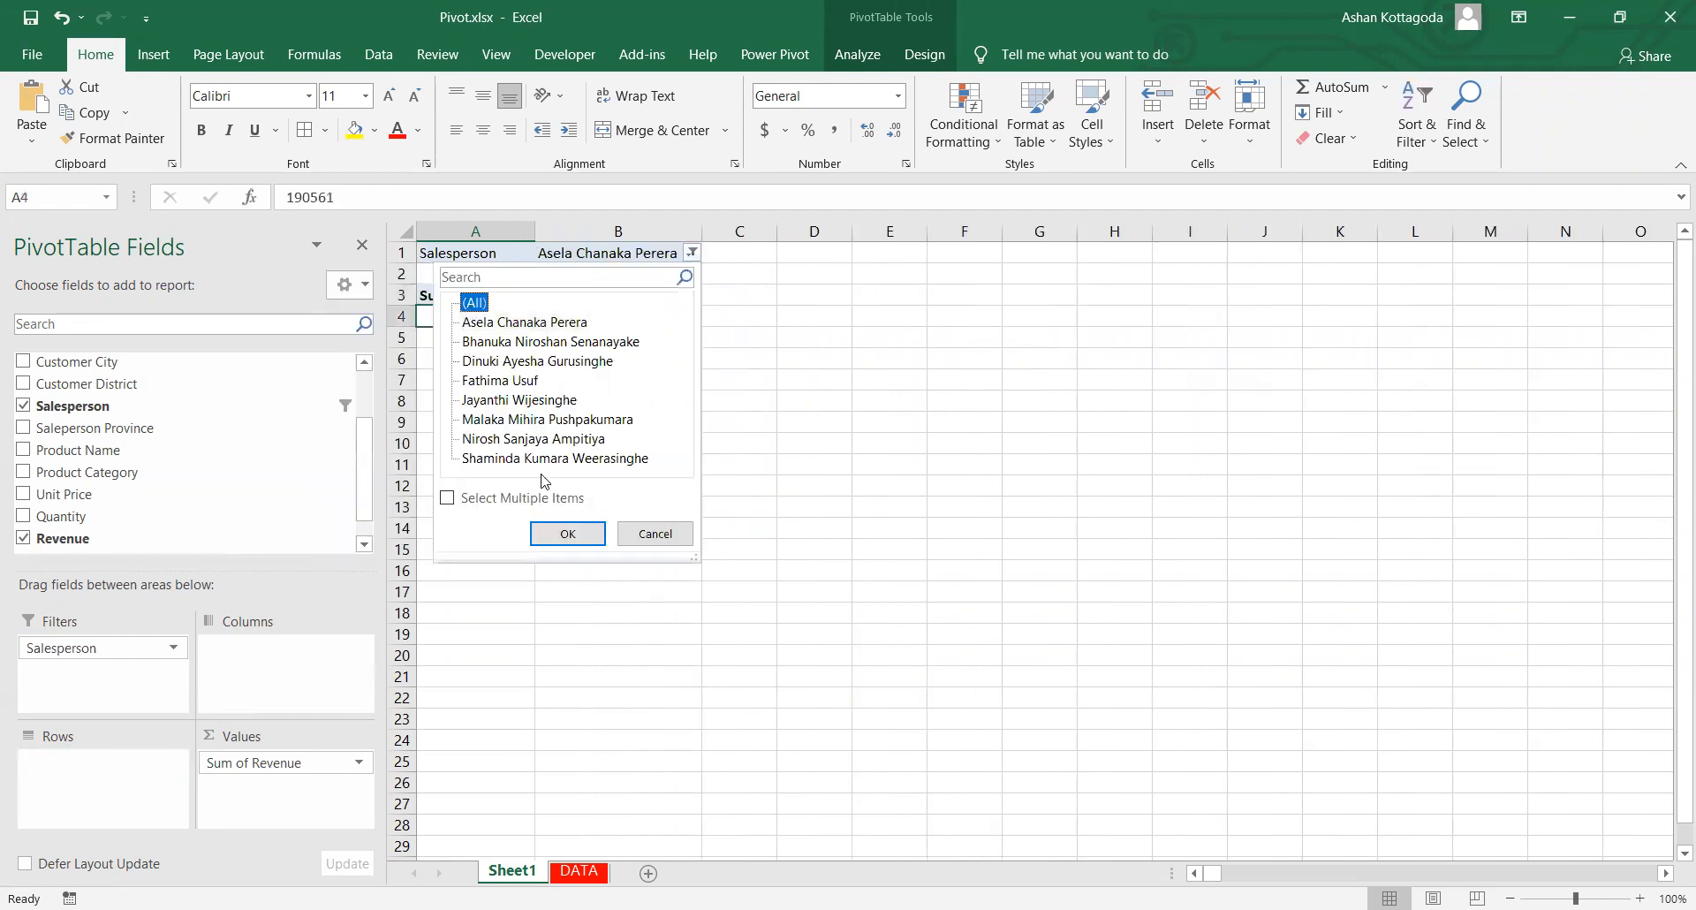
pyautogui.click(568, 533)
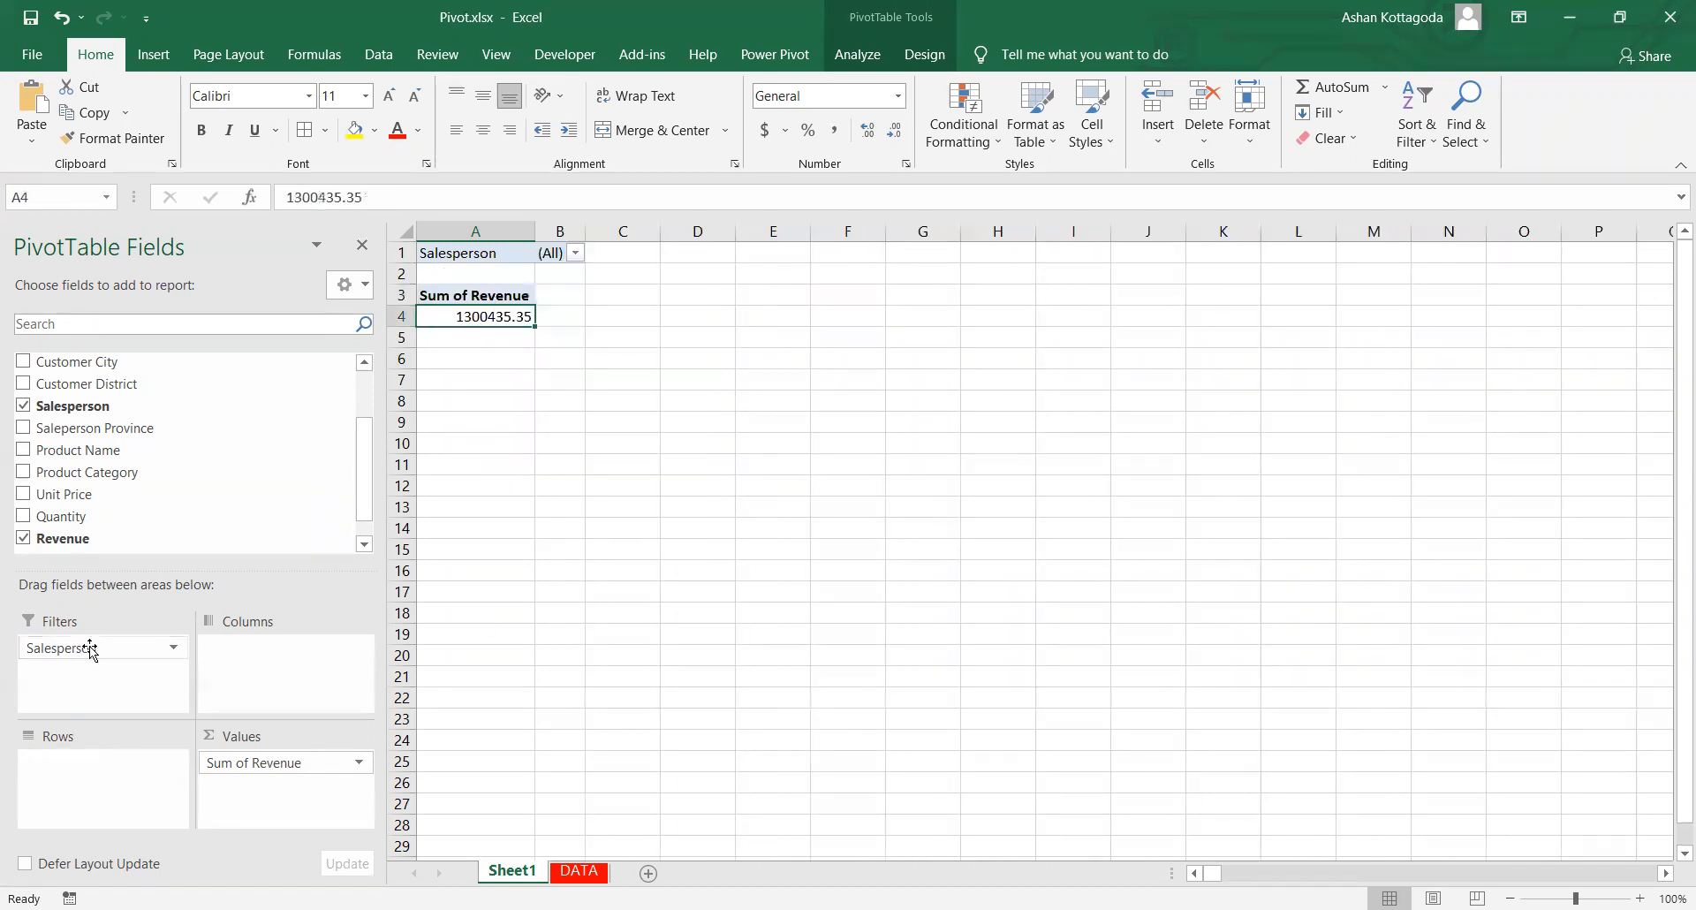
pyautogui.moveTo(91, 647); pyautogui.dragTo(104, 763)
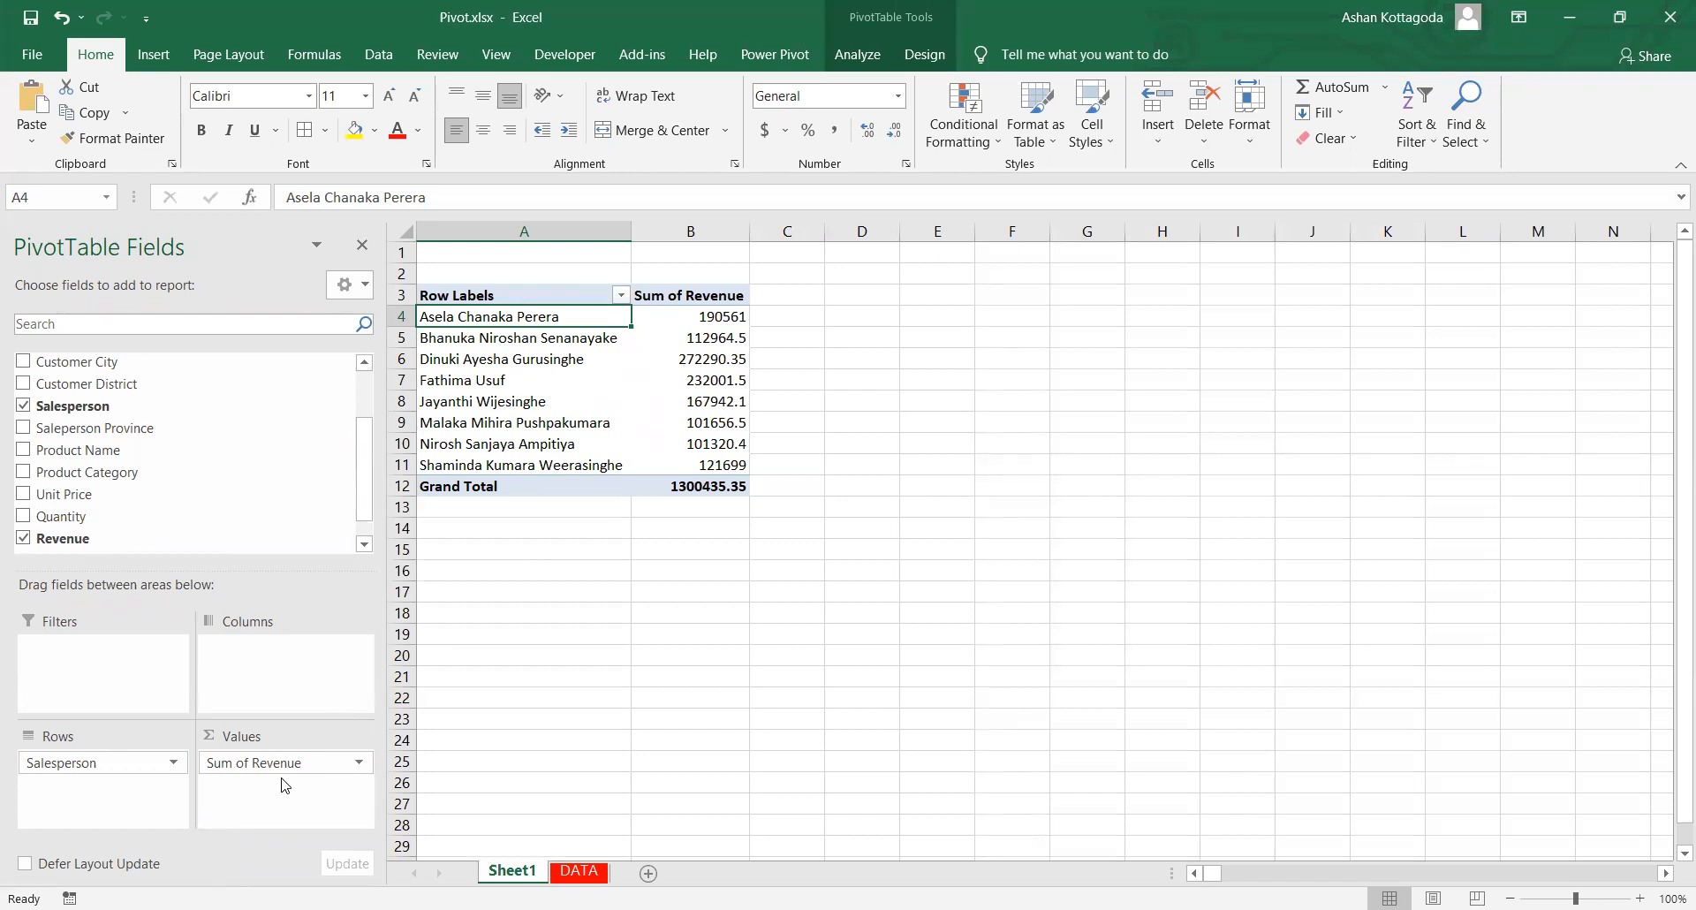
# Step: Try Saleperson Province in the columns area to split revenue by province, and remove the field from the PivotTable
pyautogui.click(580, 872)
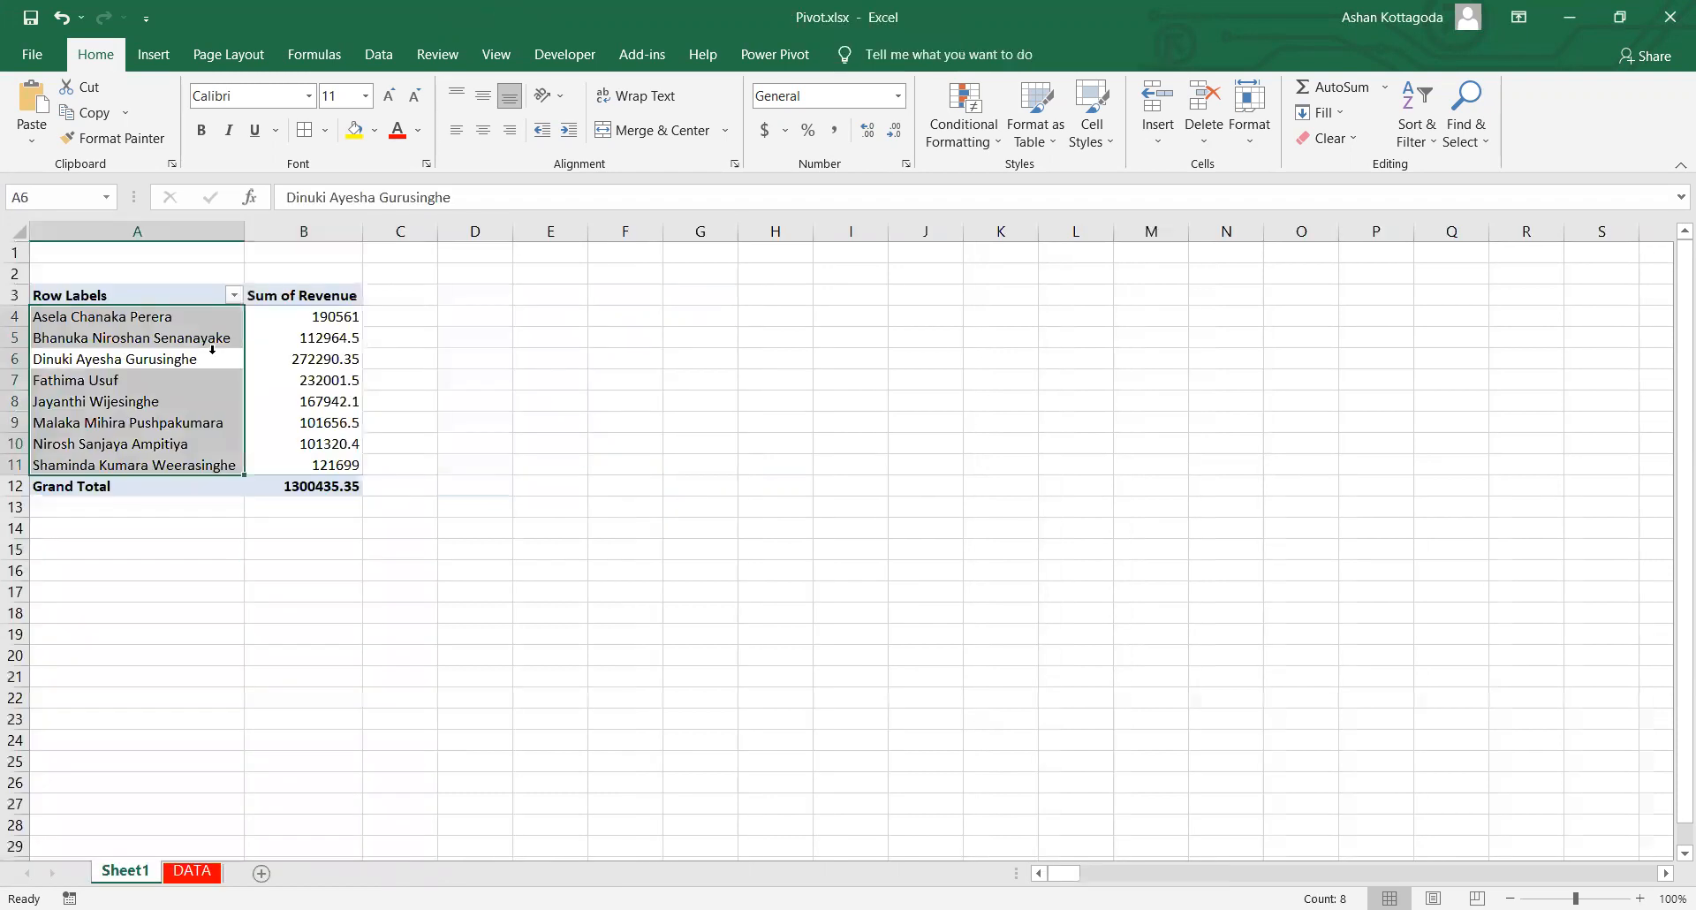
pyautogui.click(535, 386)
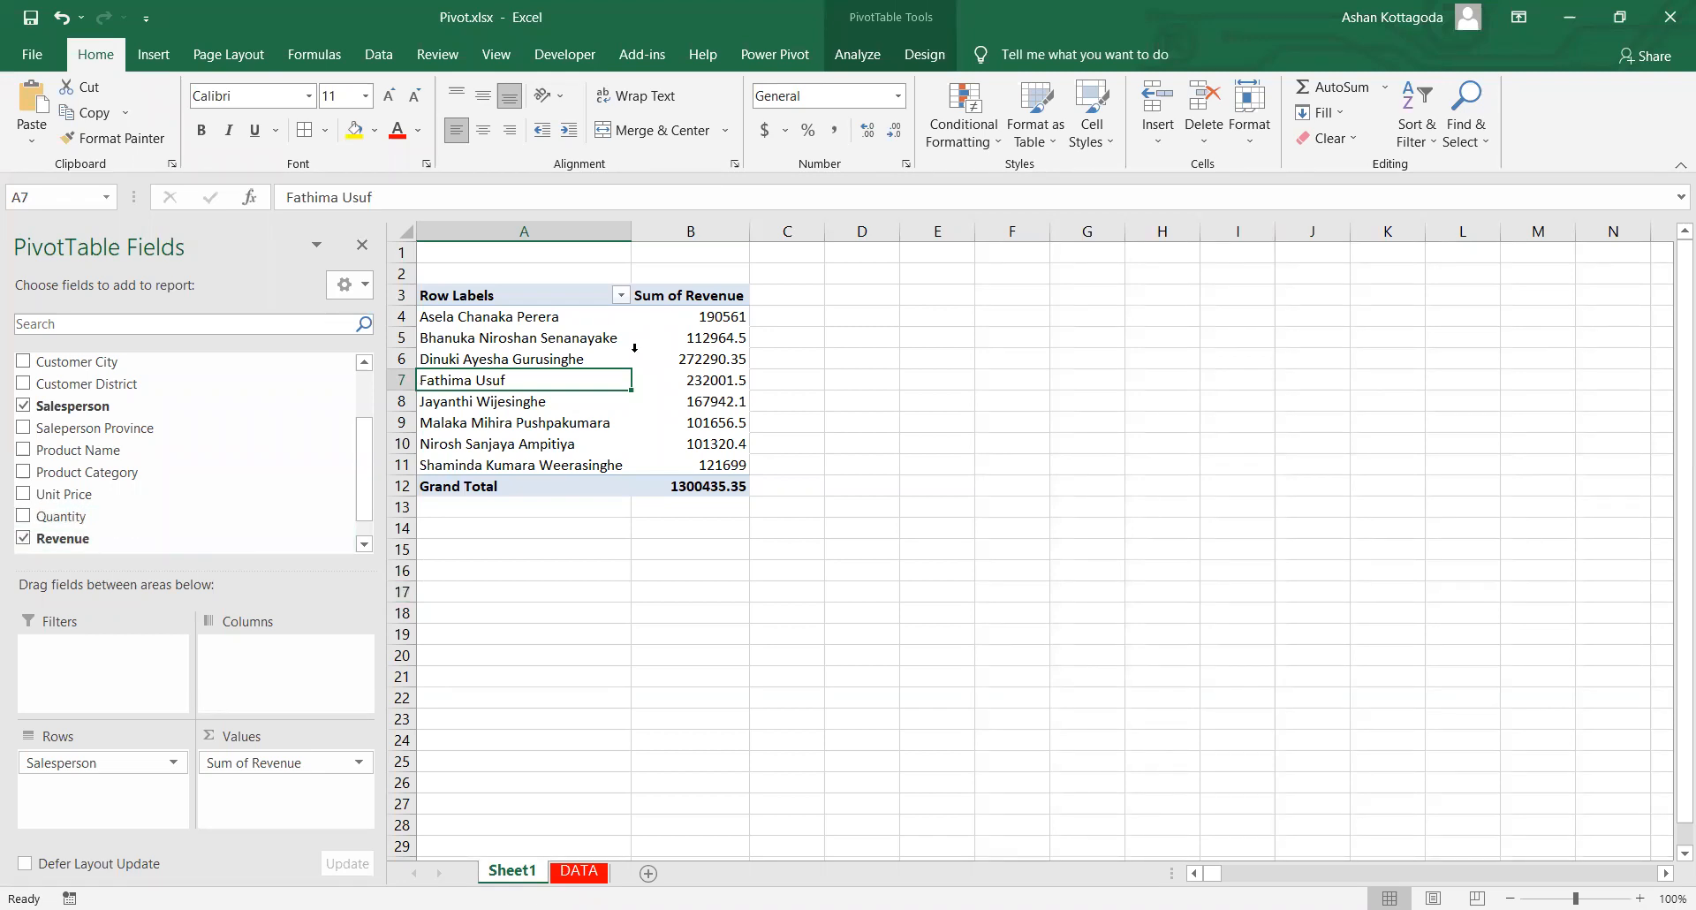
pyautogui.scroll(2, 98, 433)
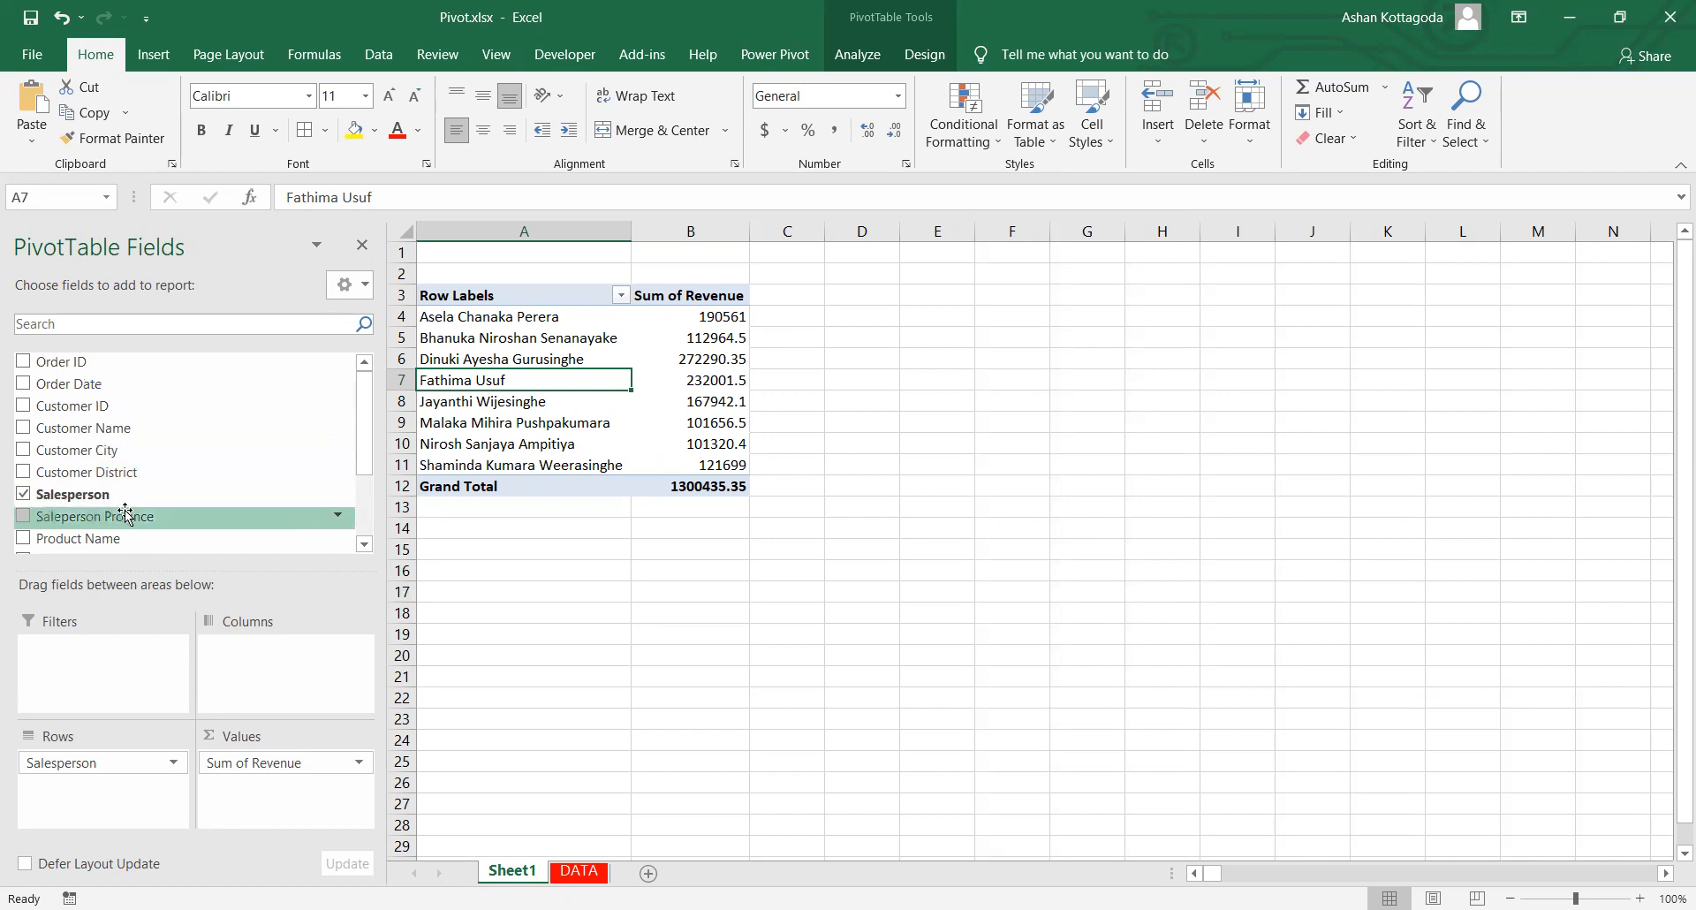
pyautogui.moveTo(124, 524); pyautogui.dragTo(287, 670)
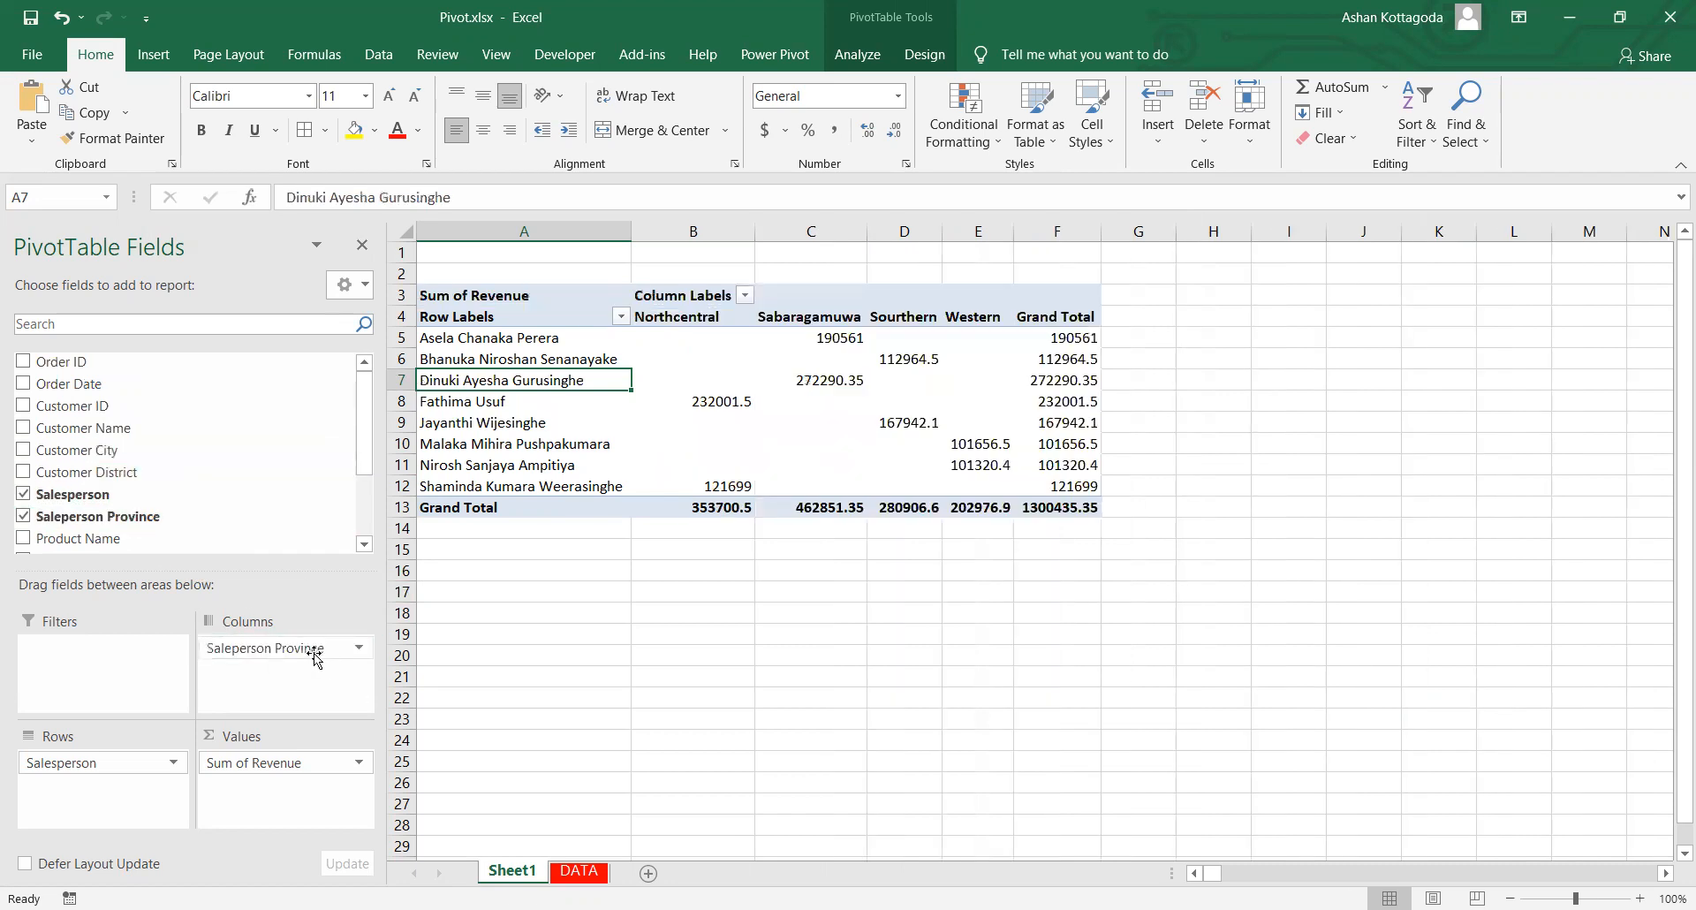
pyautogui.click(508, 342)
pyautogui.click(831, 351)
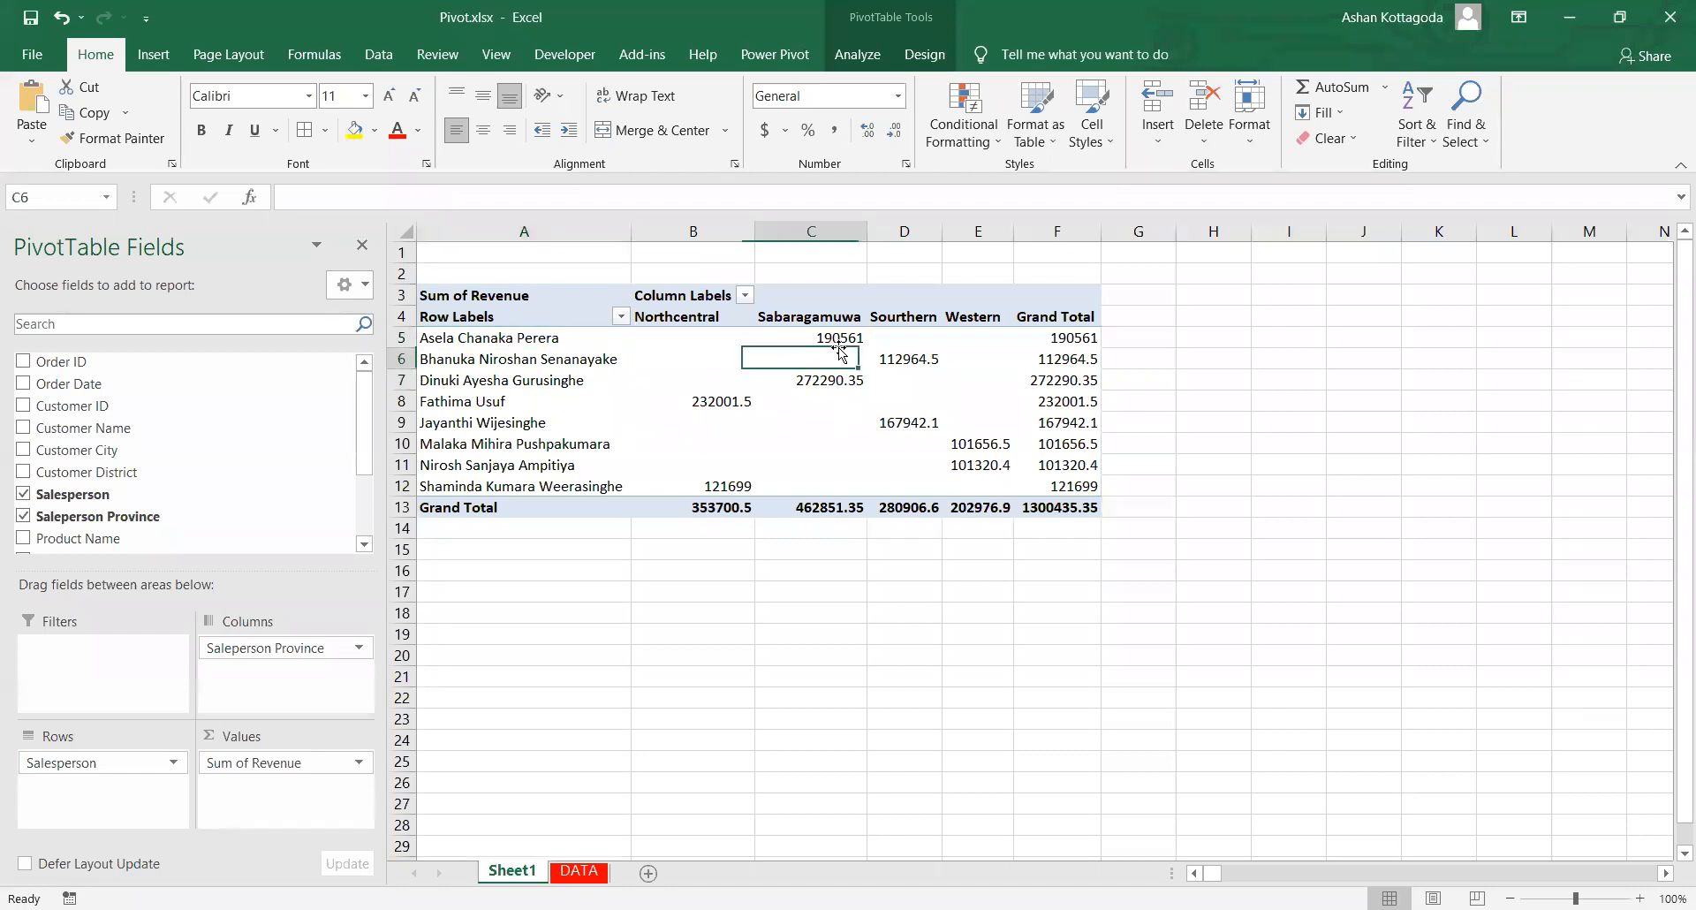
pyautogui.click(1057, 342)
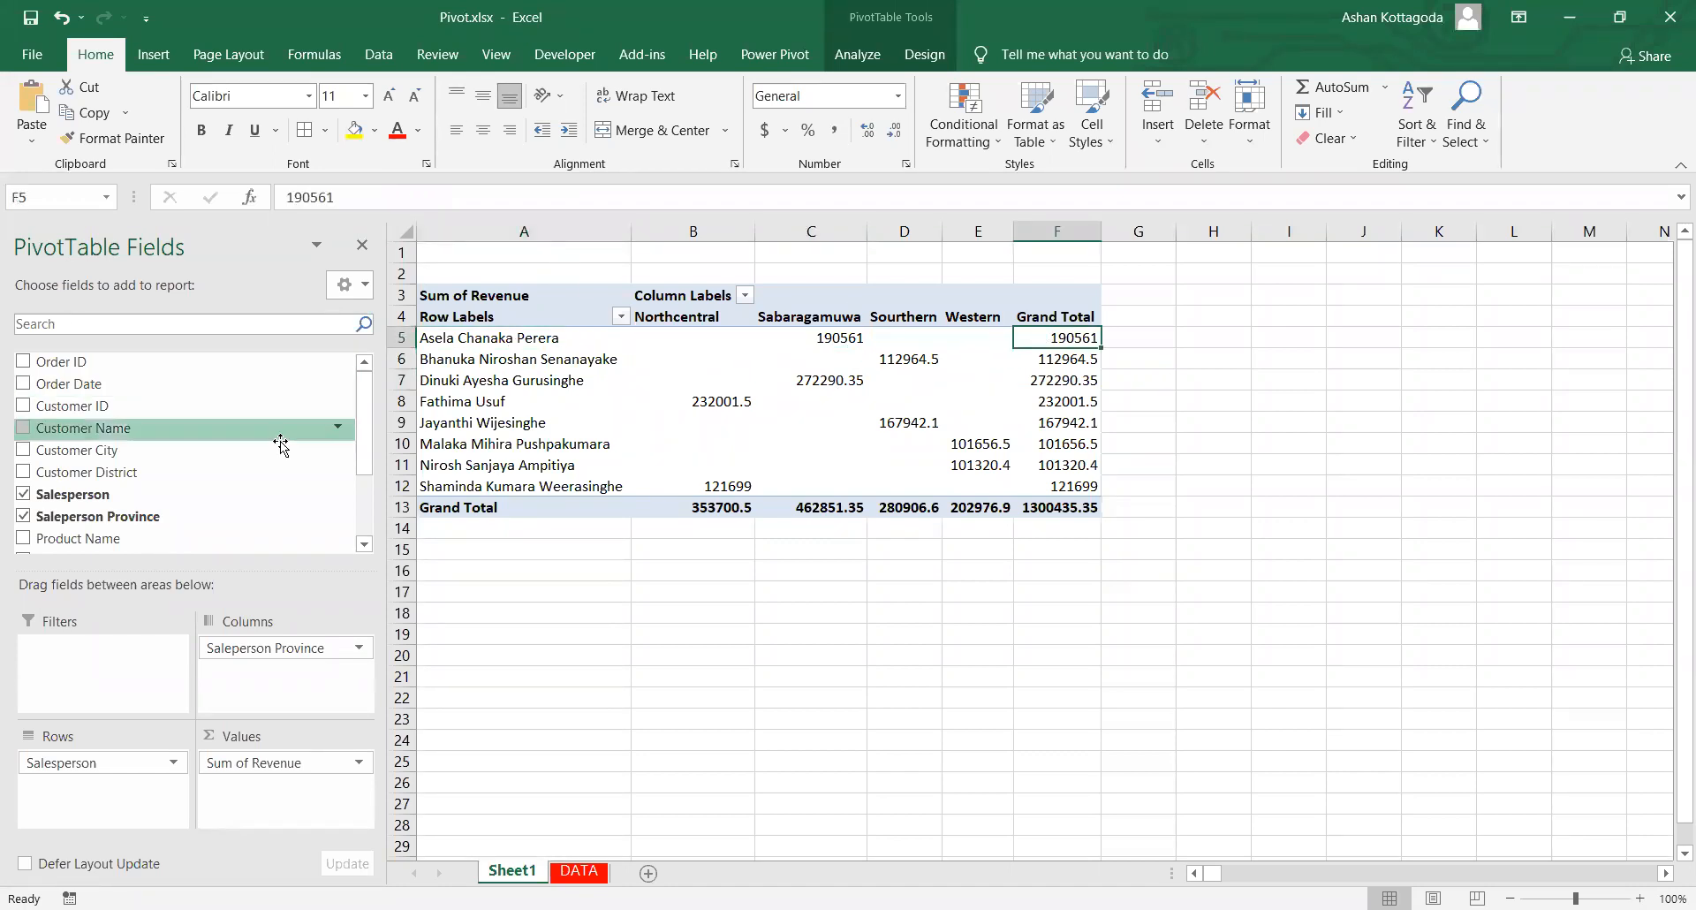
pyautogui.moveTo(305, 650); pyautogui.dragTo(583, 712)
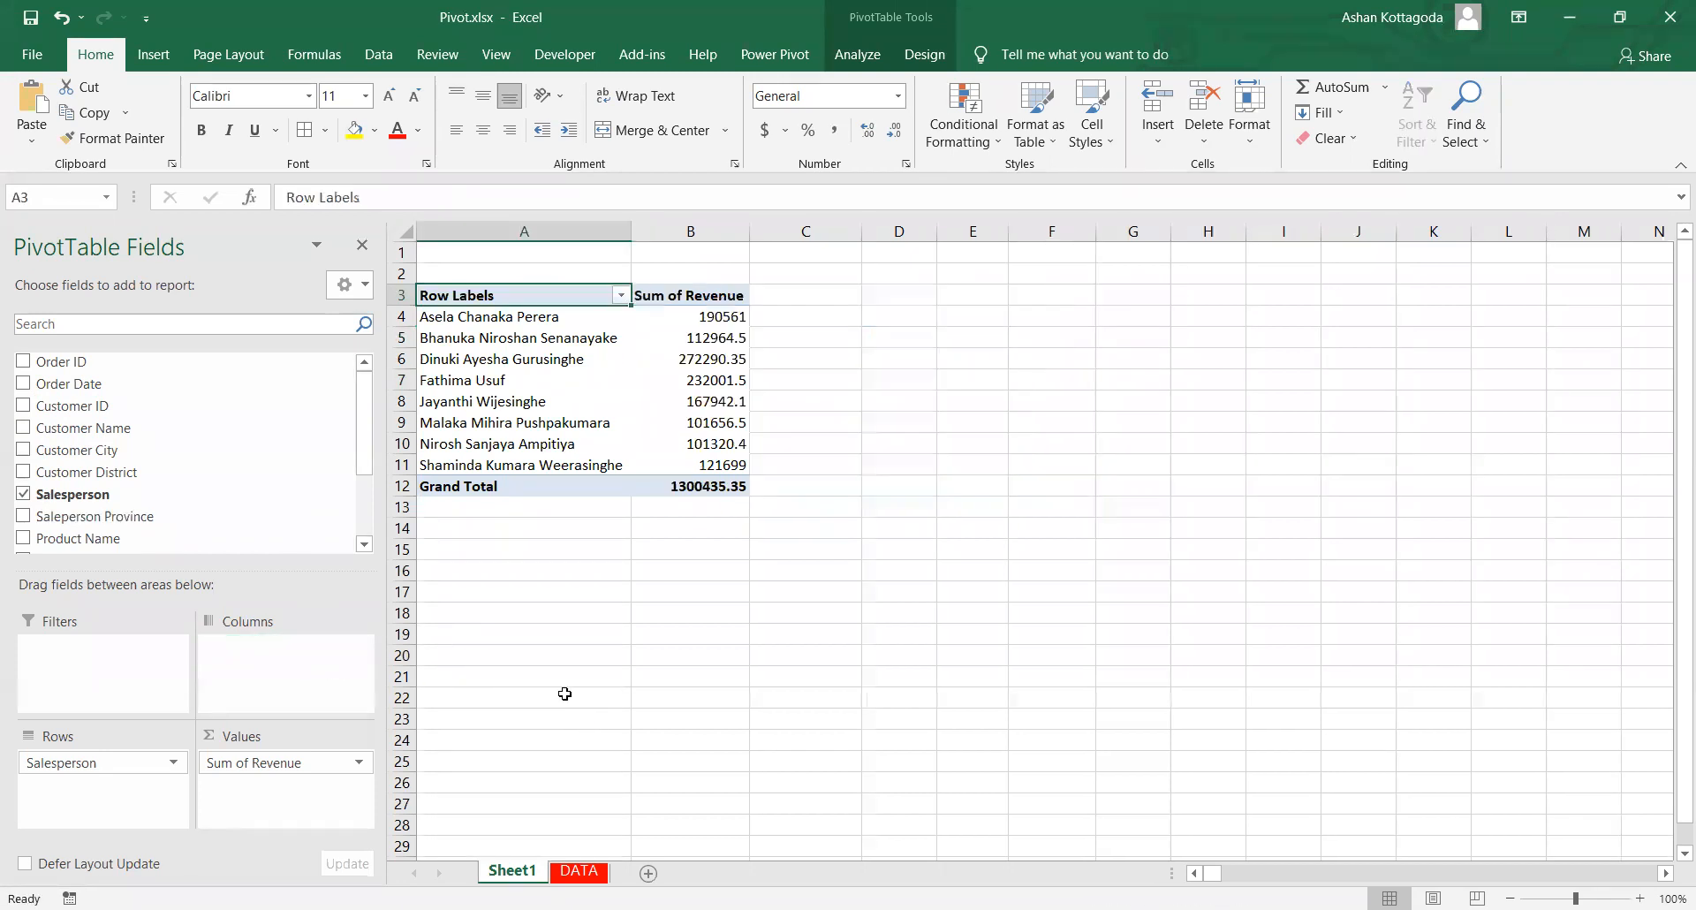
# Step: Insert a slicer for the Saleperson Province field of the PivotTable
pyautogui.click(510, 390)
pyautogui.click(696, 377)
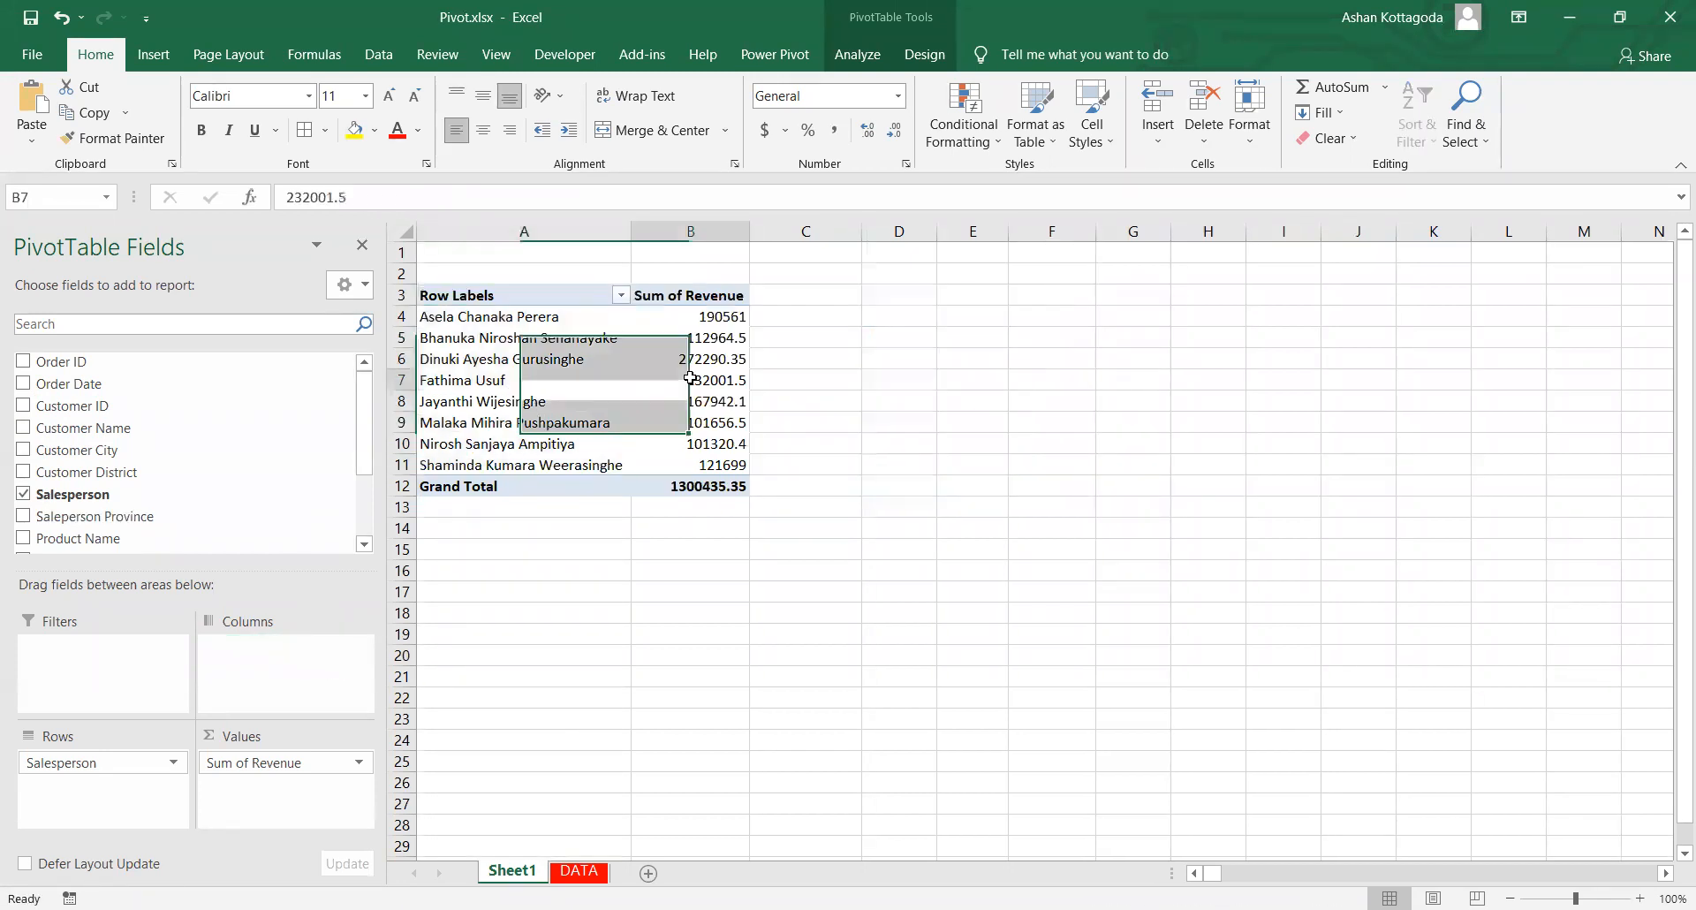
pyautogui.moveTo(695, 374)
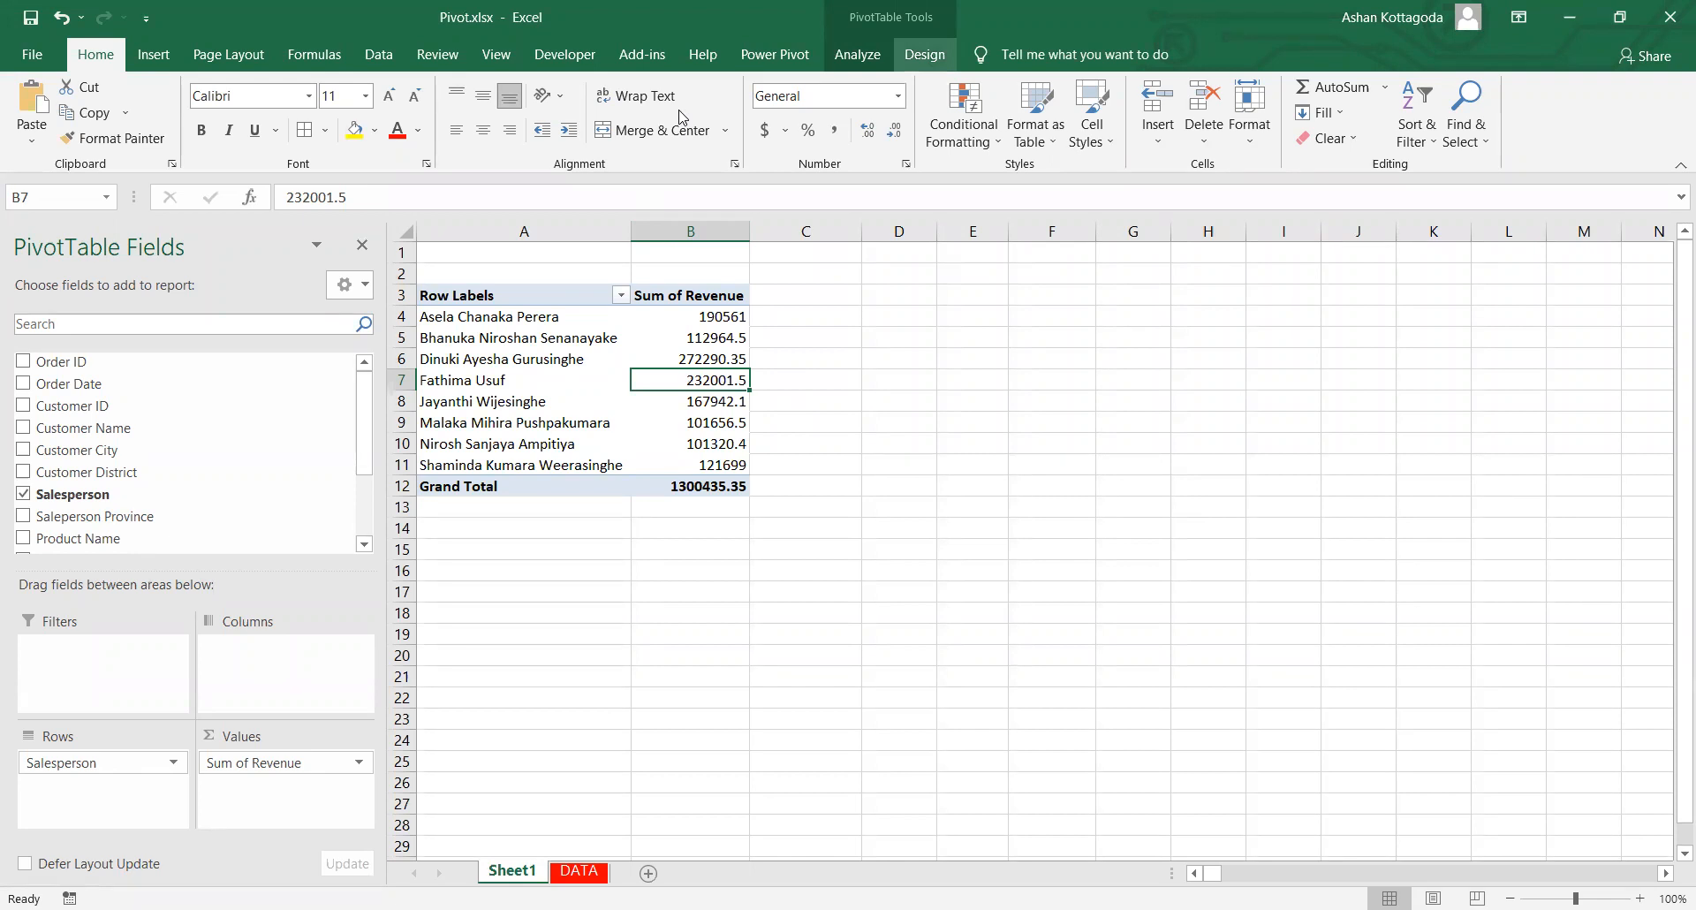
pyautogui.click(856, 54)
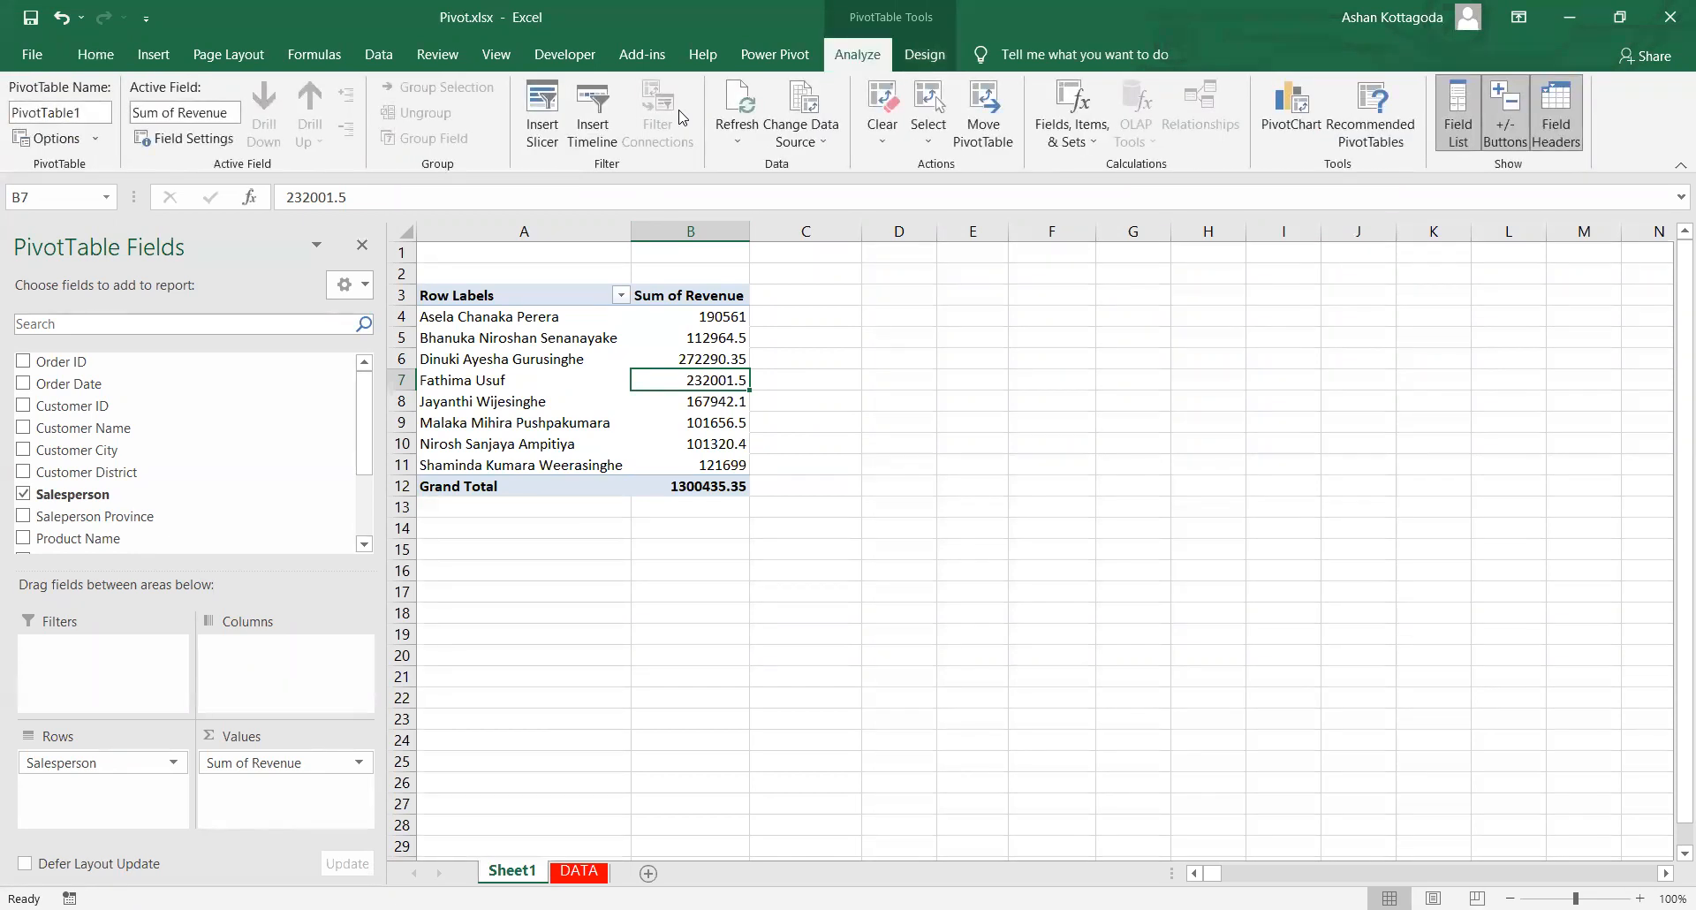
pyautogui.click(550, 139)
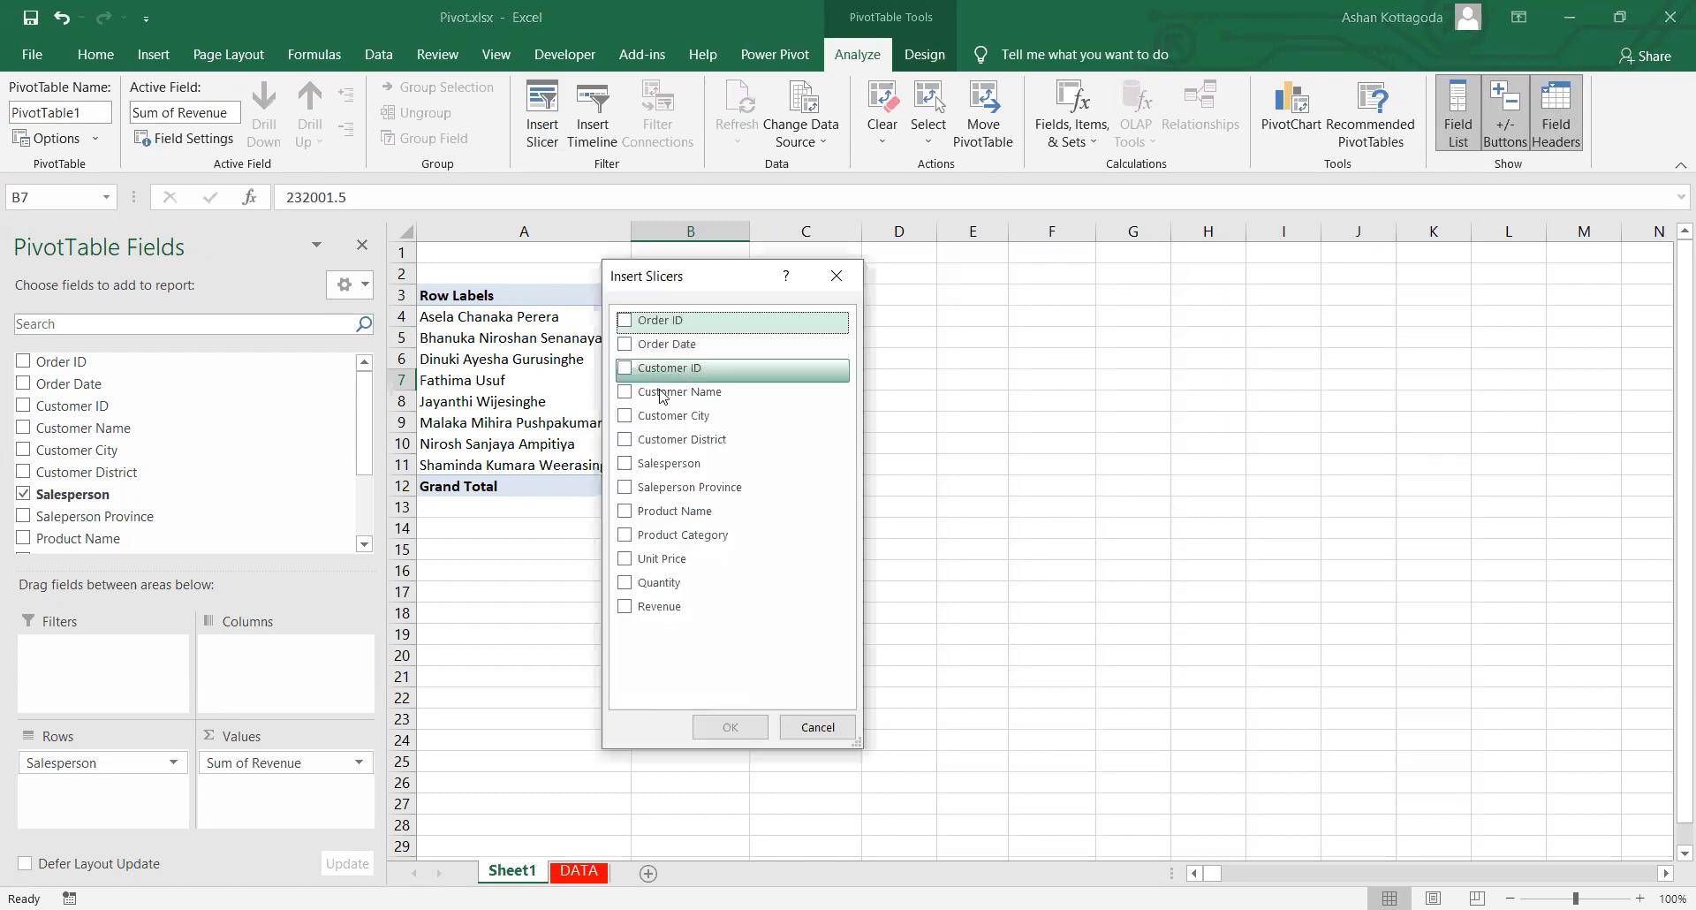
pyautogui.click(624, 486)
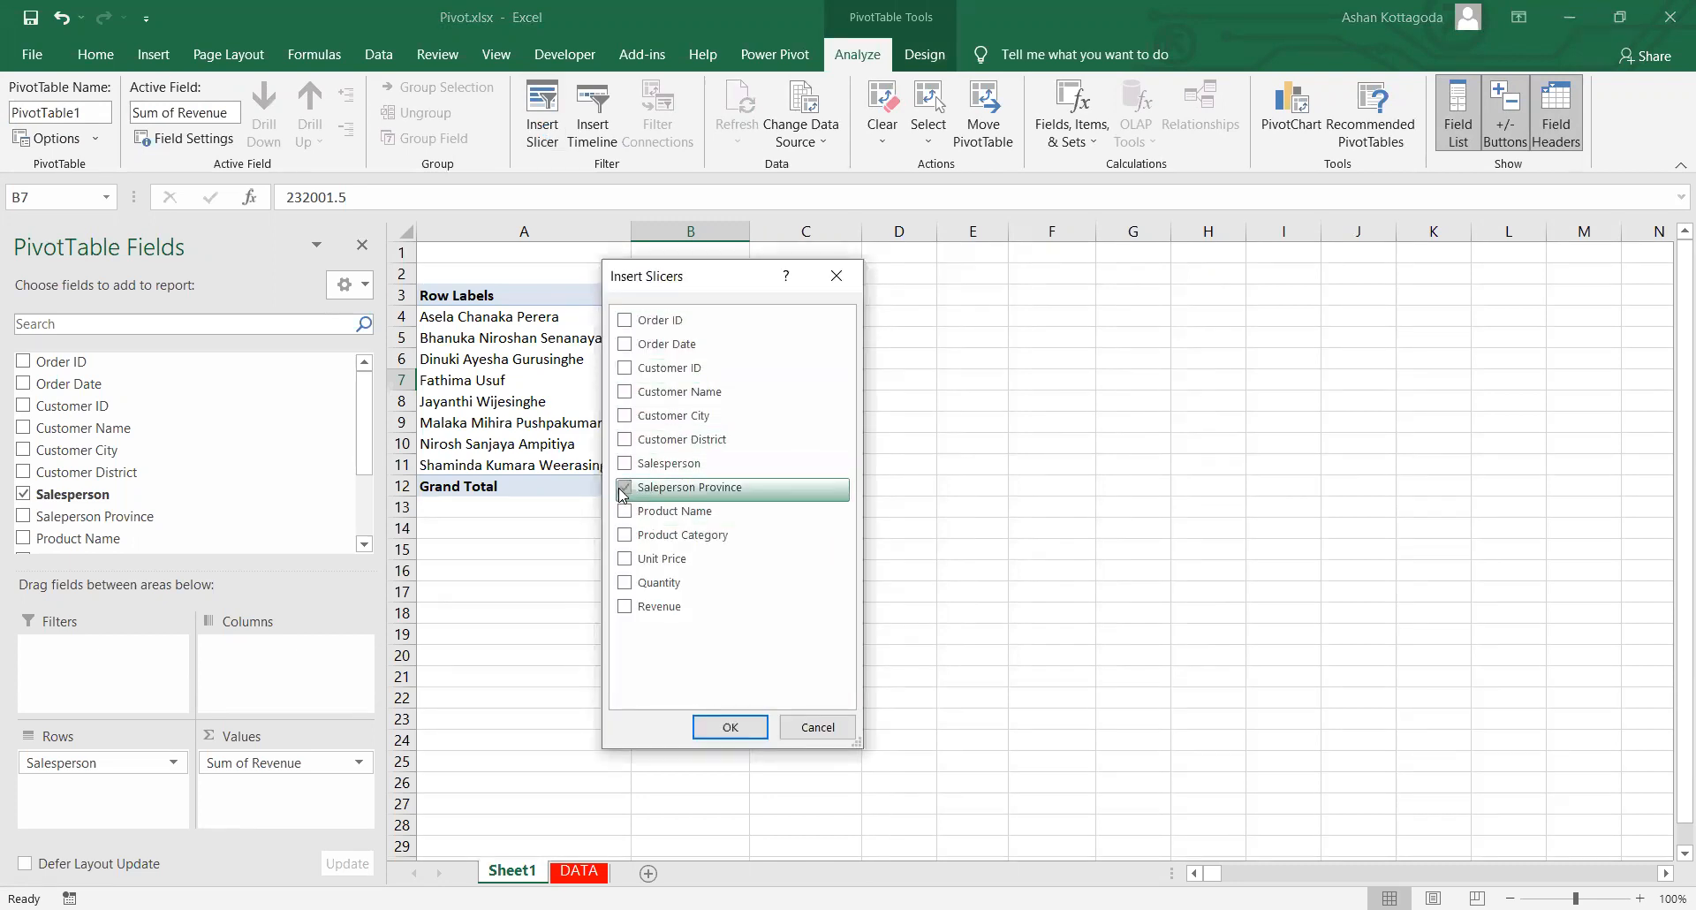
pyautogui.click(731, 727)
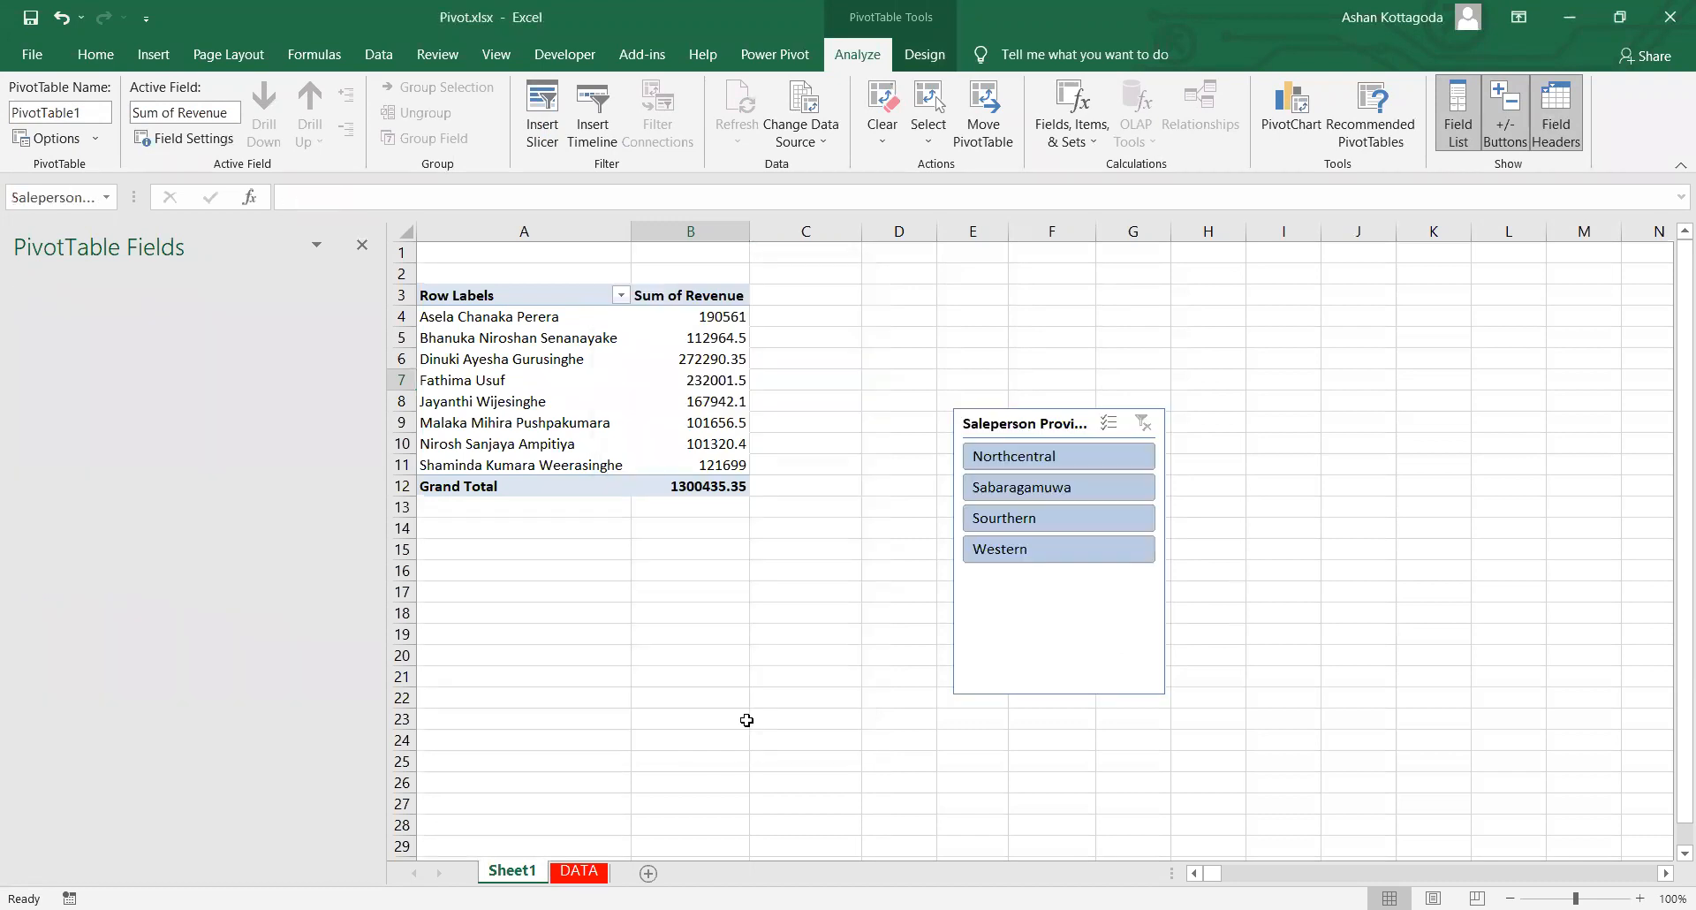
# Step: Move the Saleperson Province slicer beside the PivotTable and shorten it to 1.63" high
pyautogui.moveTo(621, 432); pyautogui.dragTo(496, 305)
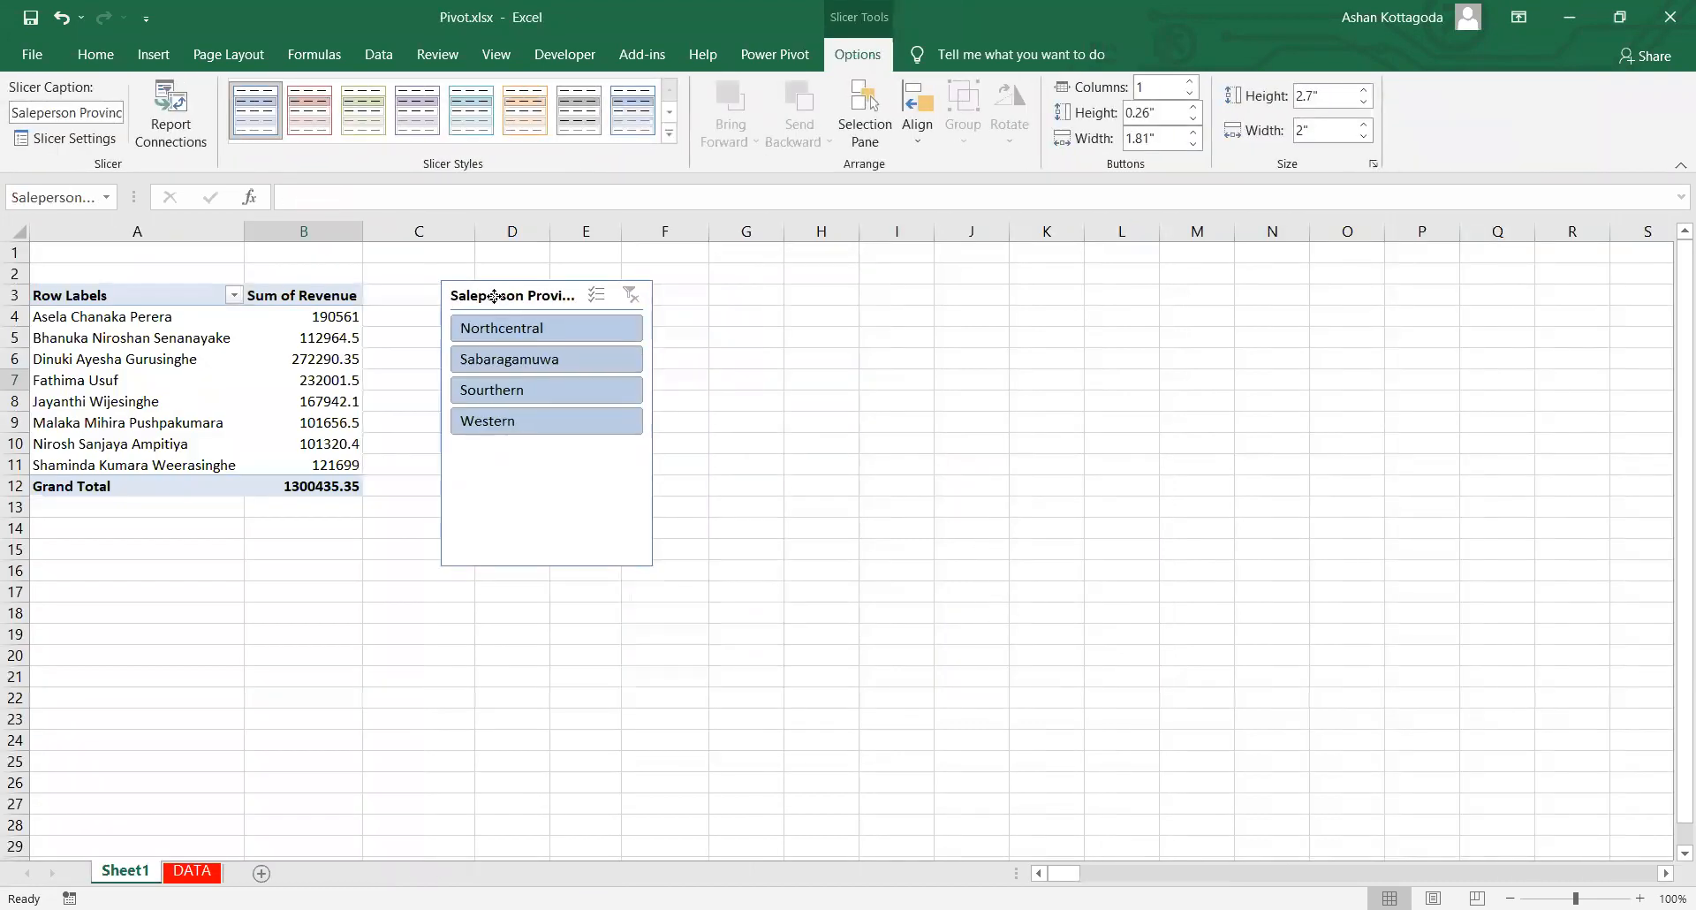
pyautogui.moveTo(548, 566); pyautogui.dragTo(541, 453)
pyautogui.click(720, 444)
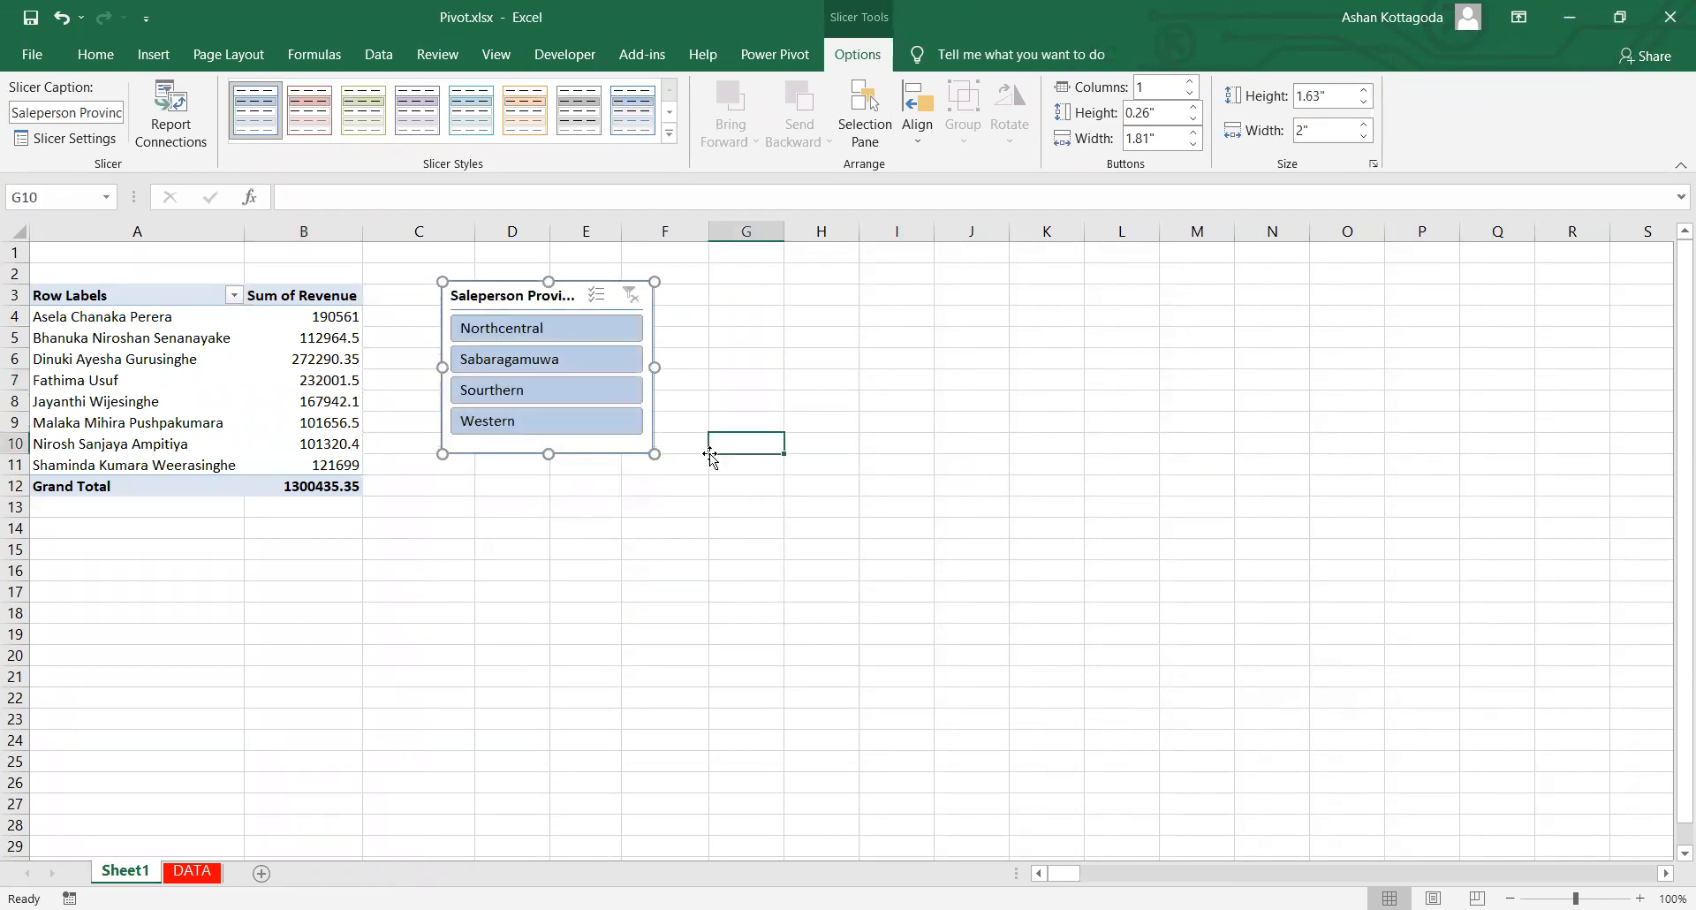
pyautogui.click(667, 428)
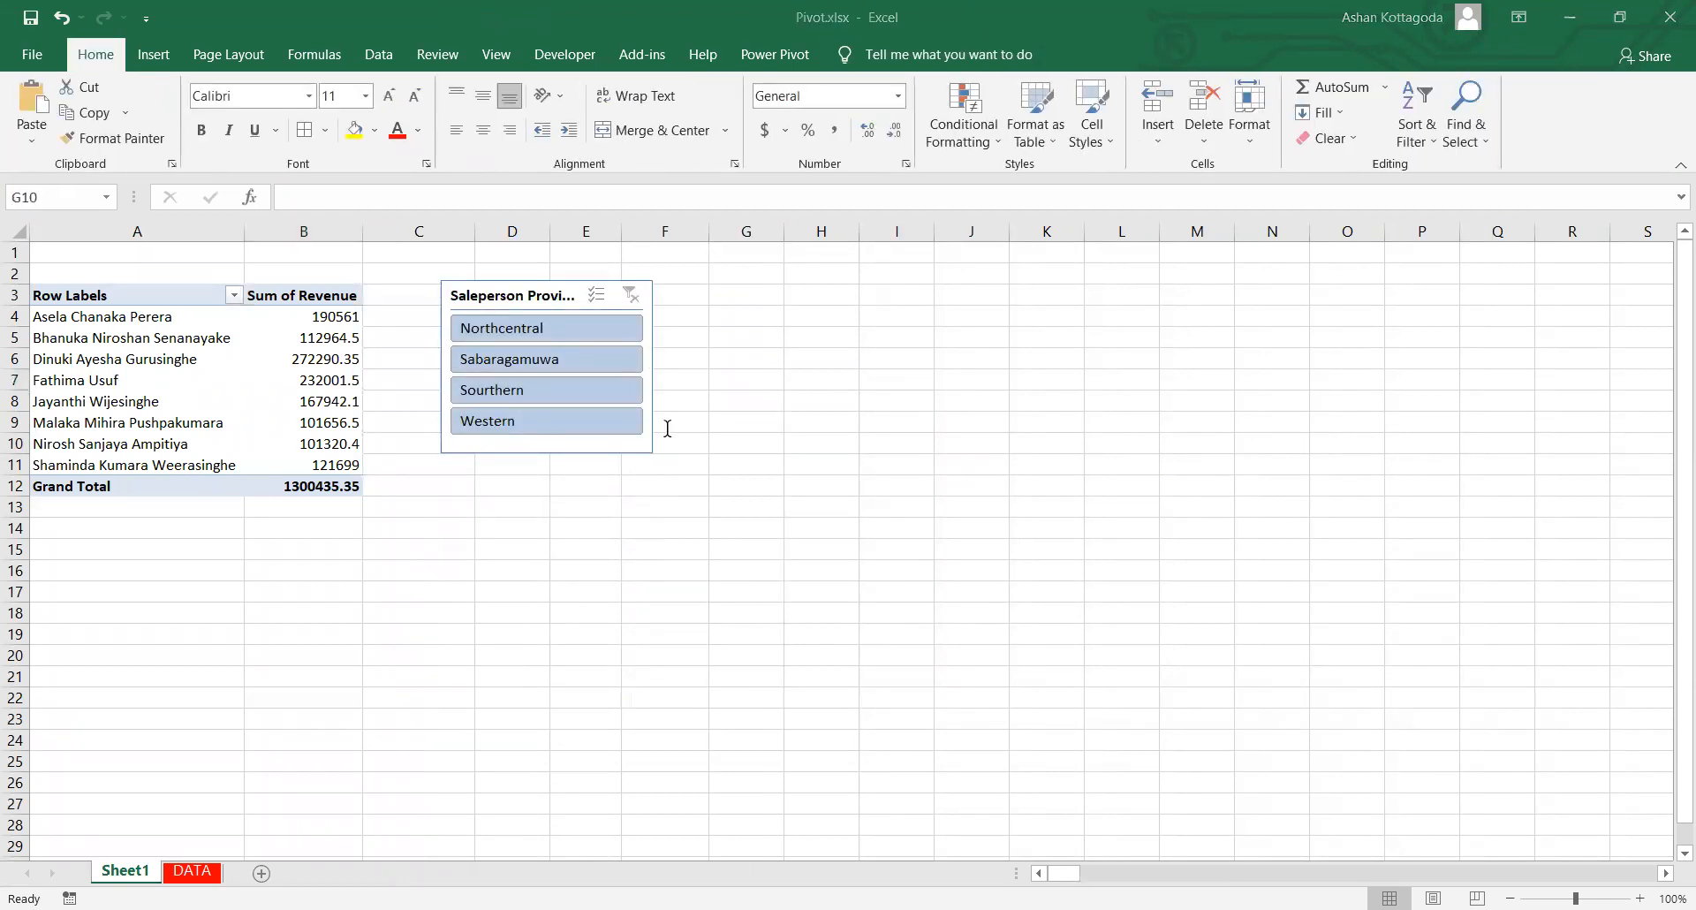
# Step: Filter the PivotTable through the slicer by Sabaragamuwa, switch to Northcentral, and clear the filter
pyautogui.click(536, 360)
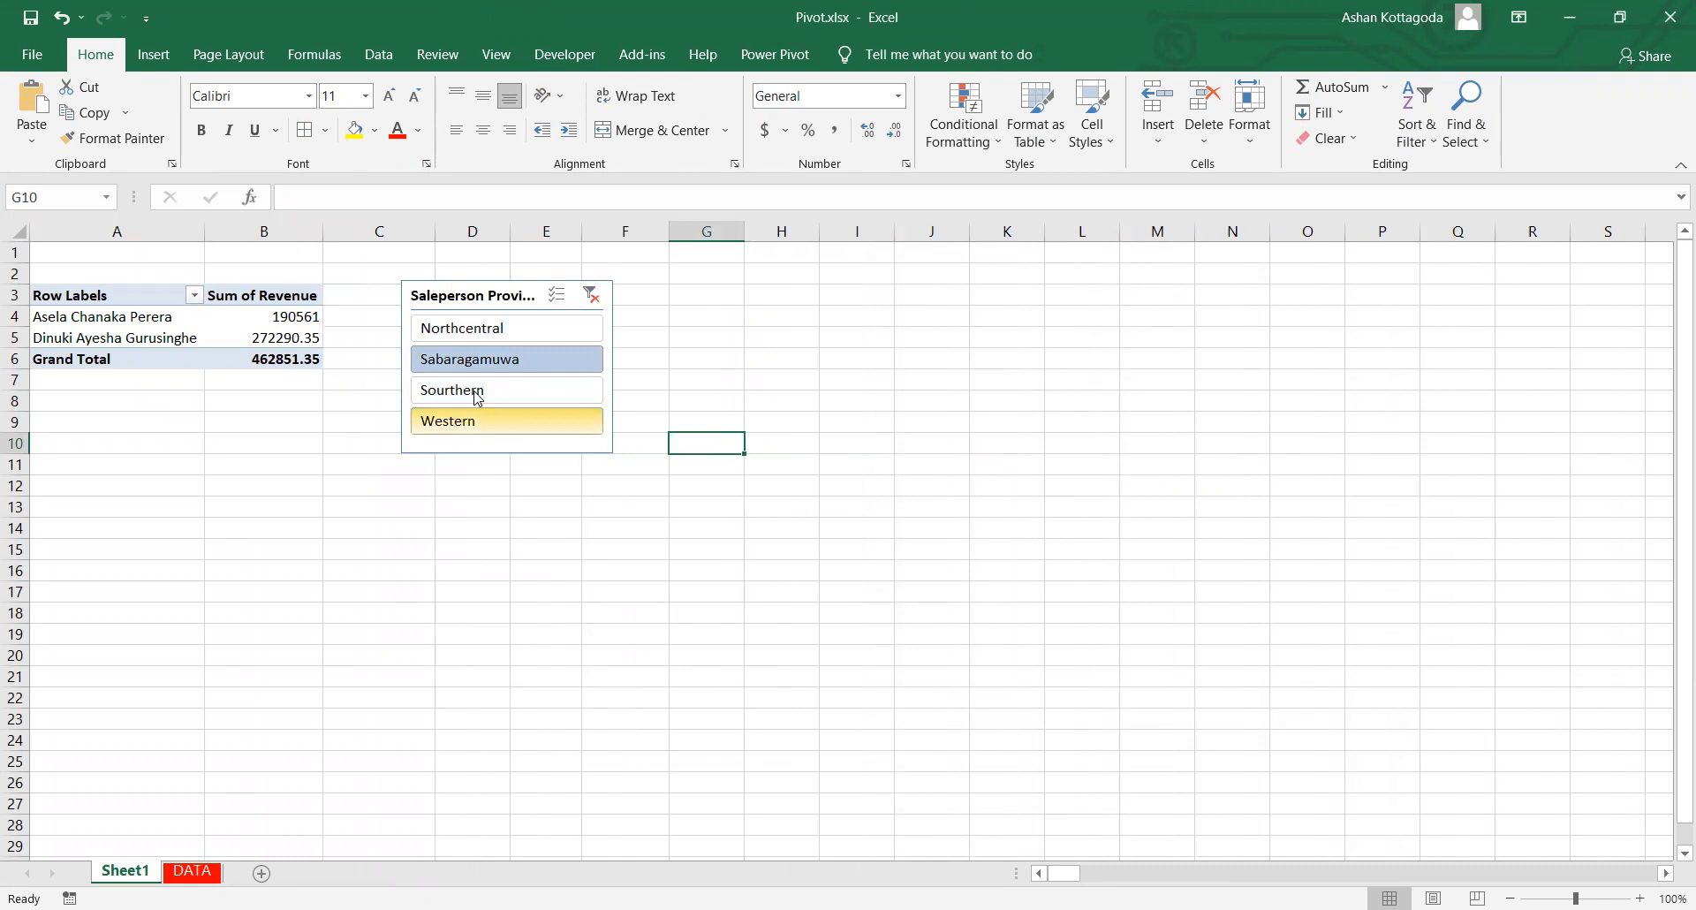
pyautogui.click(495, 338)
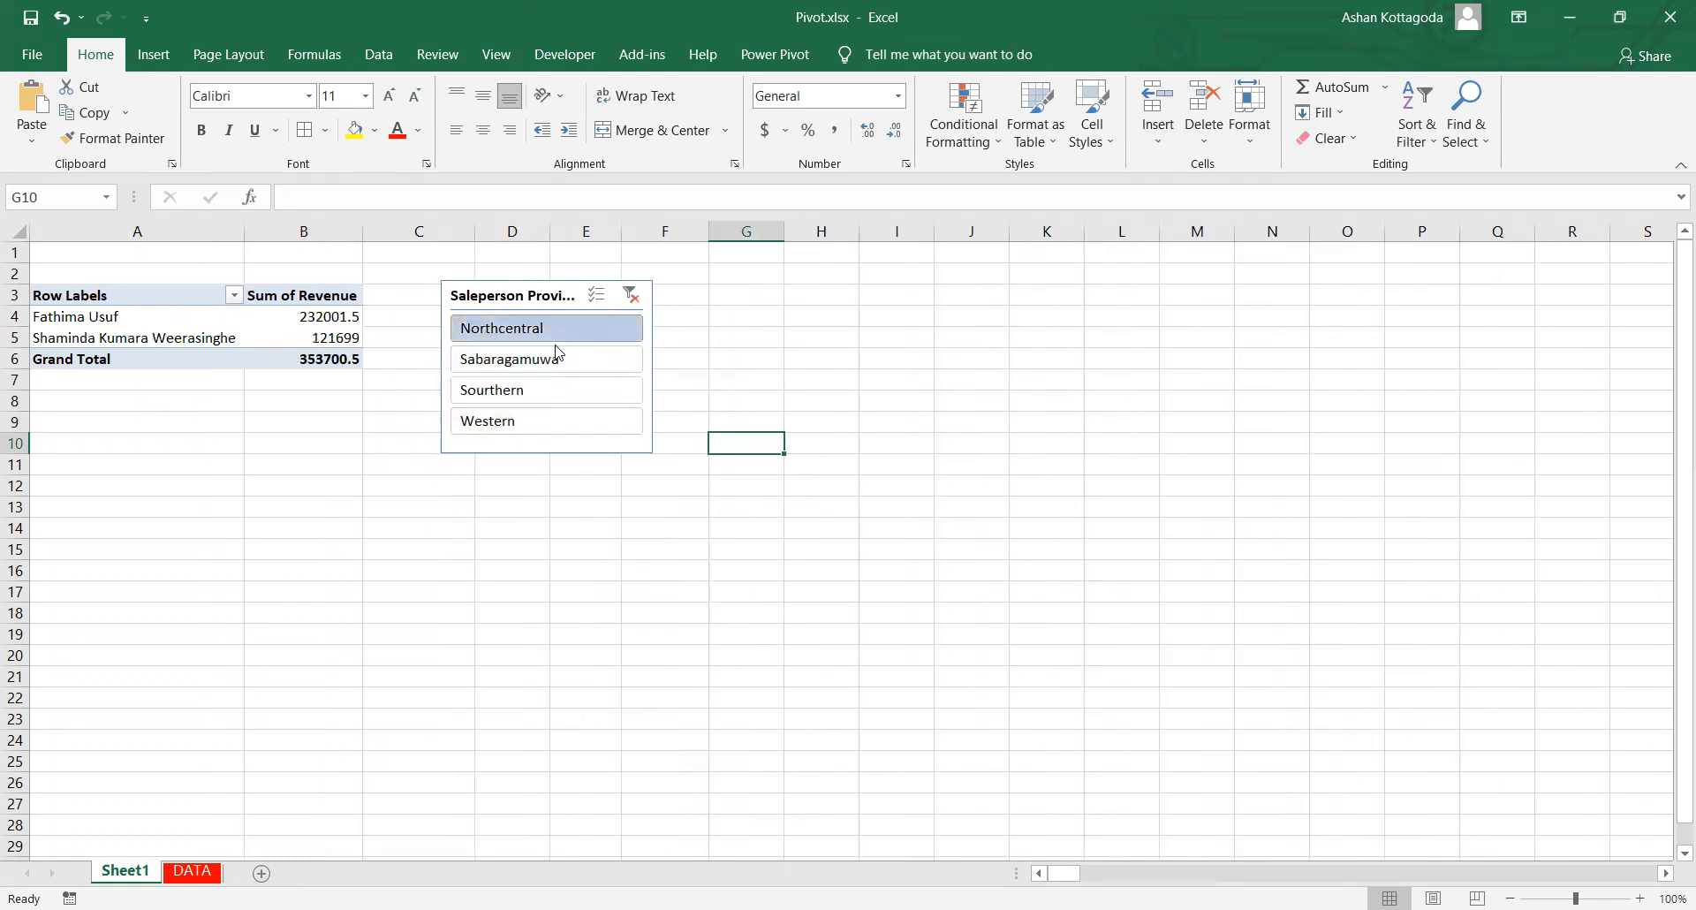
pyautogui.click(634, 305)
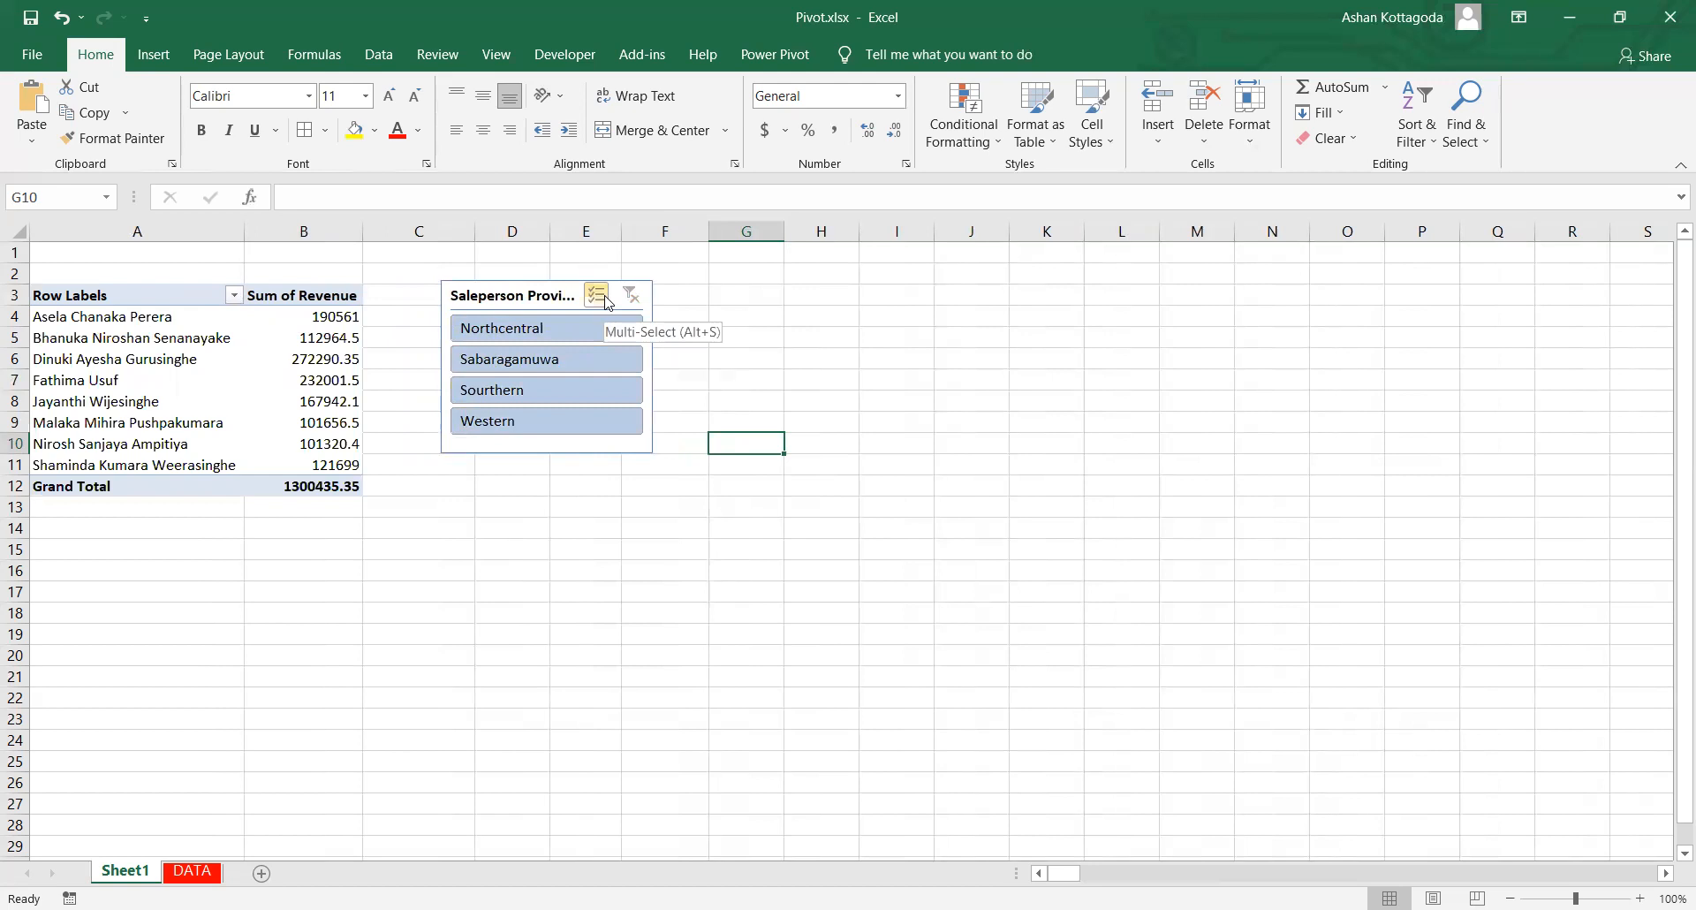
# Step: Exclude Northcentral and Sabaragamuwa with the slicer's multi-select mode, and clear the filter again
pyautogui.click(607, 302)
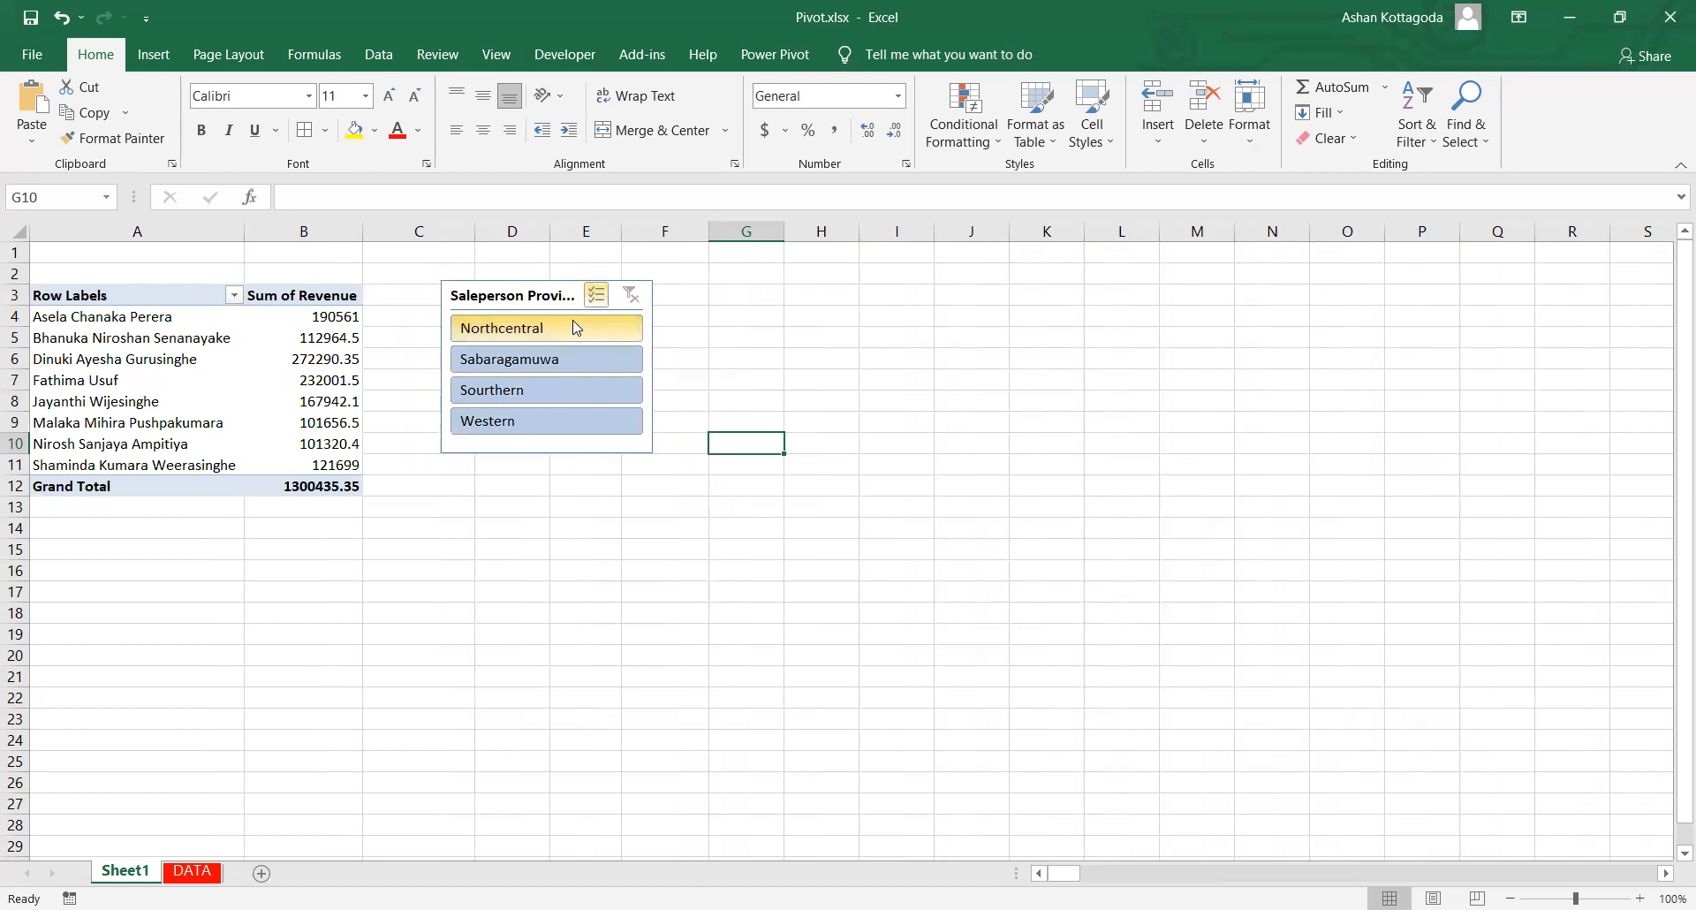
pyautogui.click(530, 334)
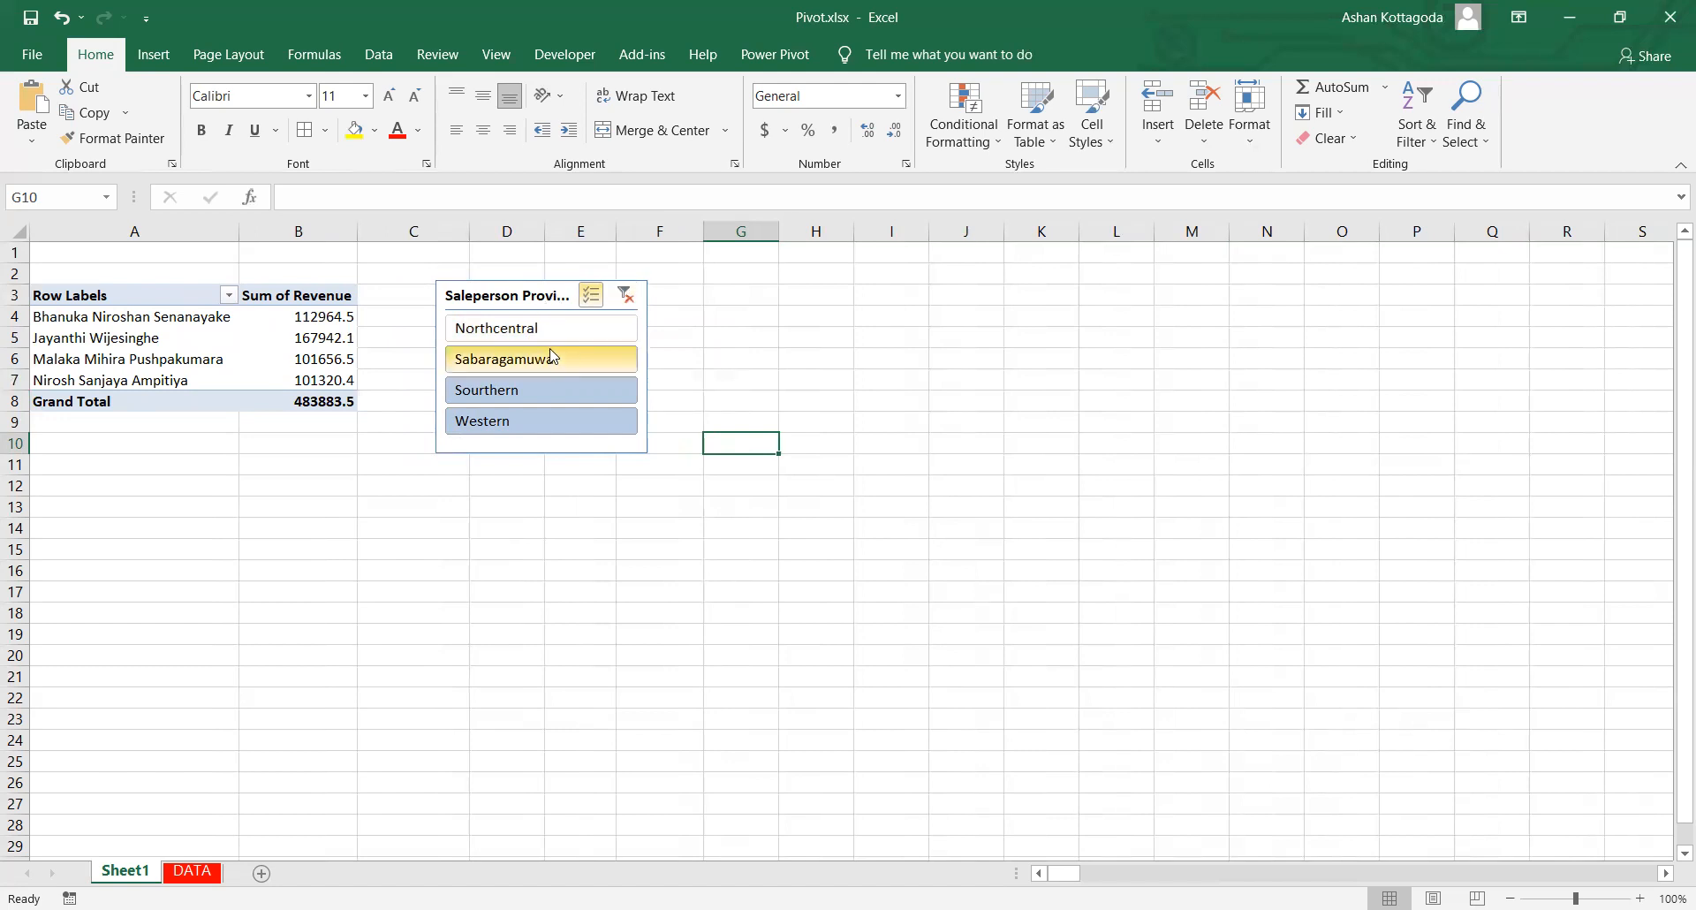
pyautogui.click(627, 297)
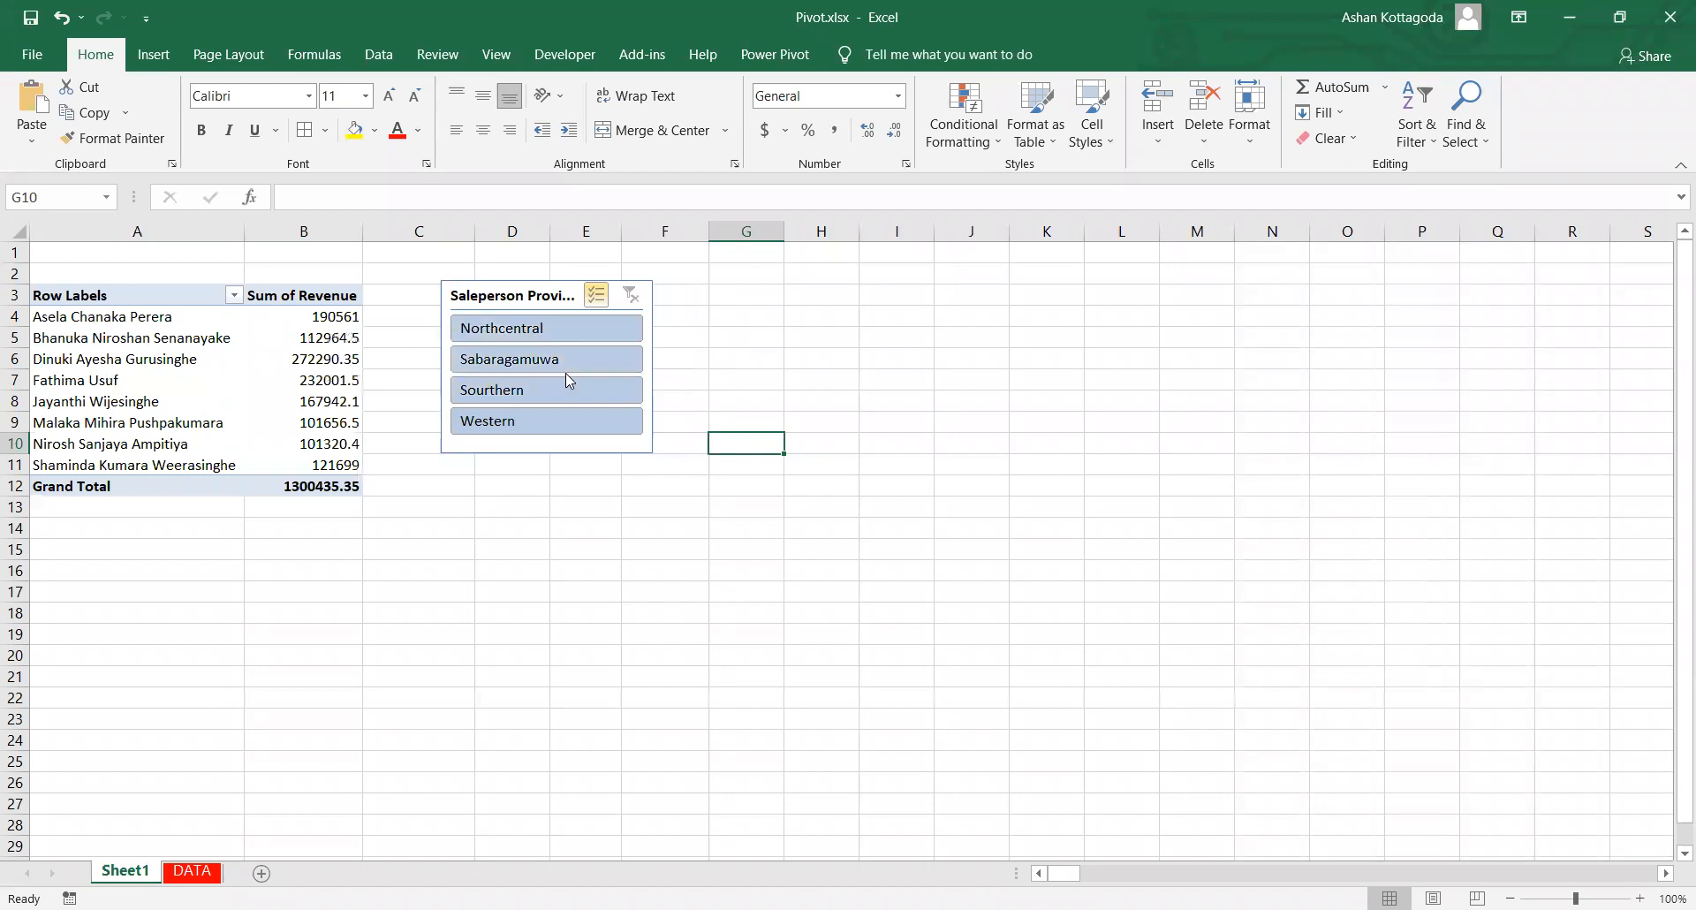
# Step: Delete the Saleperson Province slicer from the worksheet
pyautogui.click(227, 434)
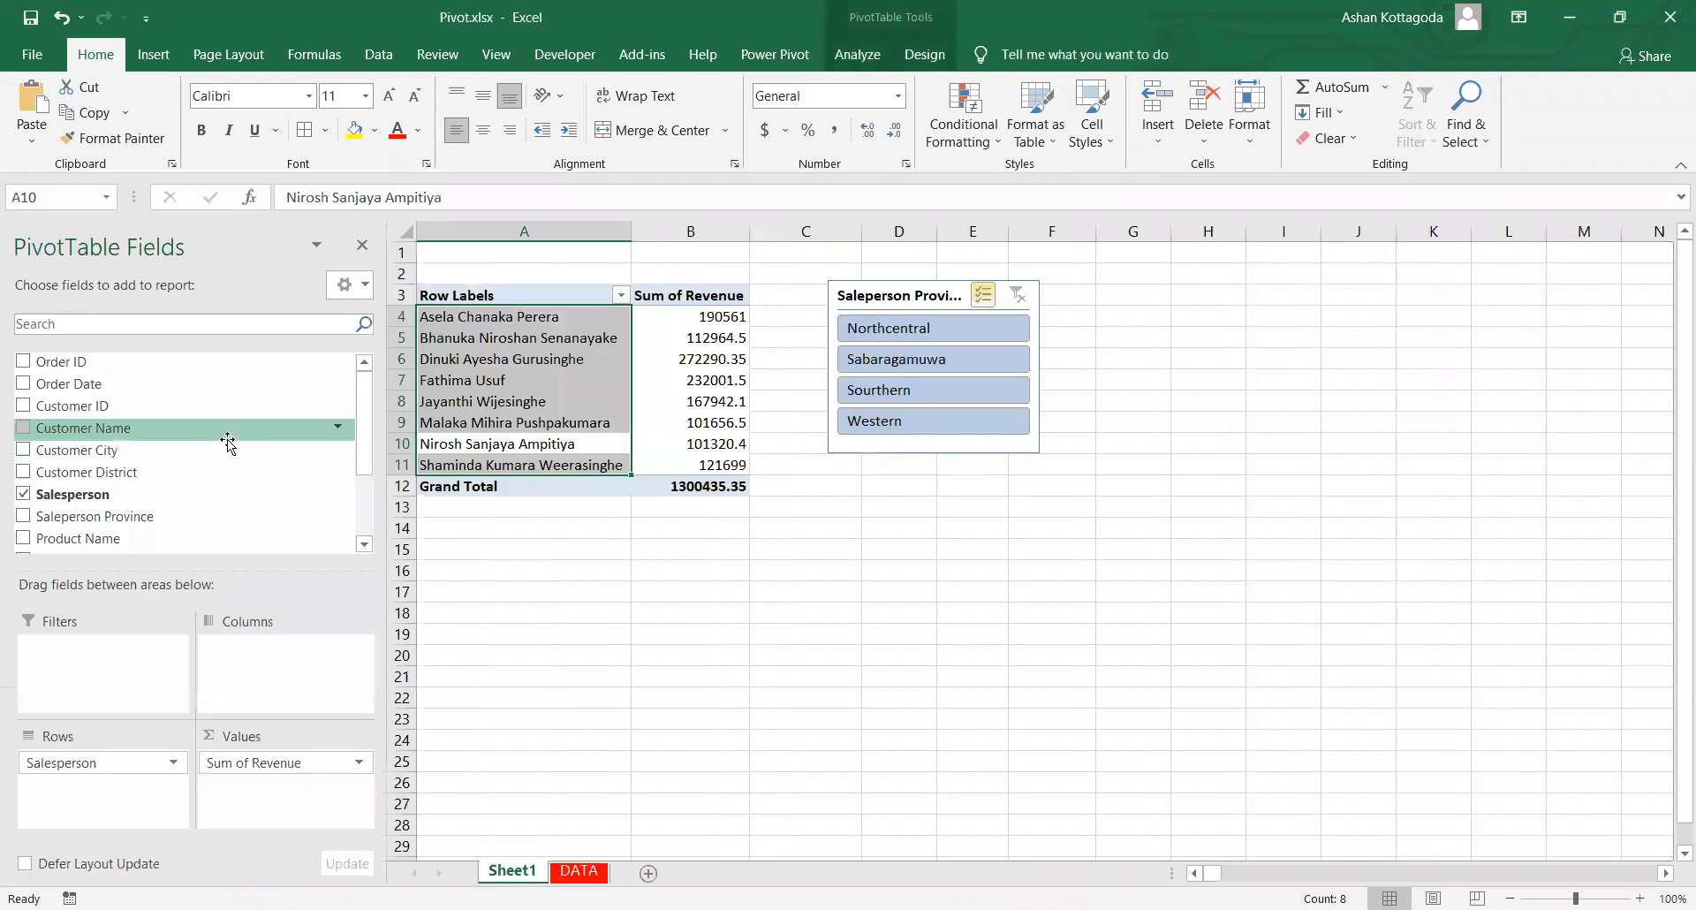
pyautogui.click(702, 384)
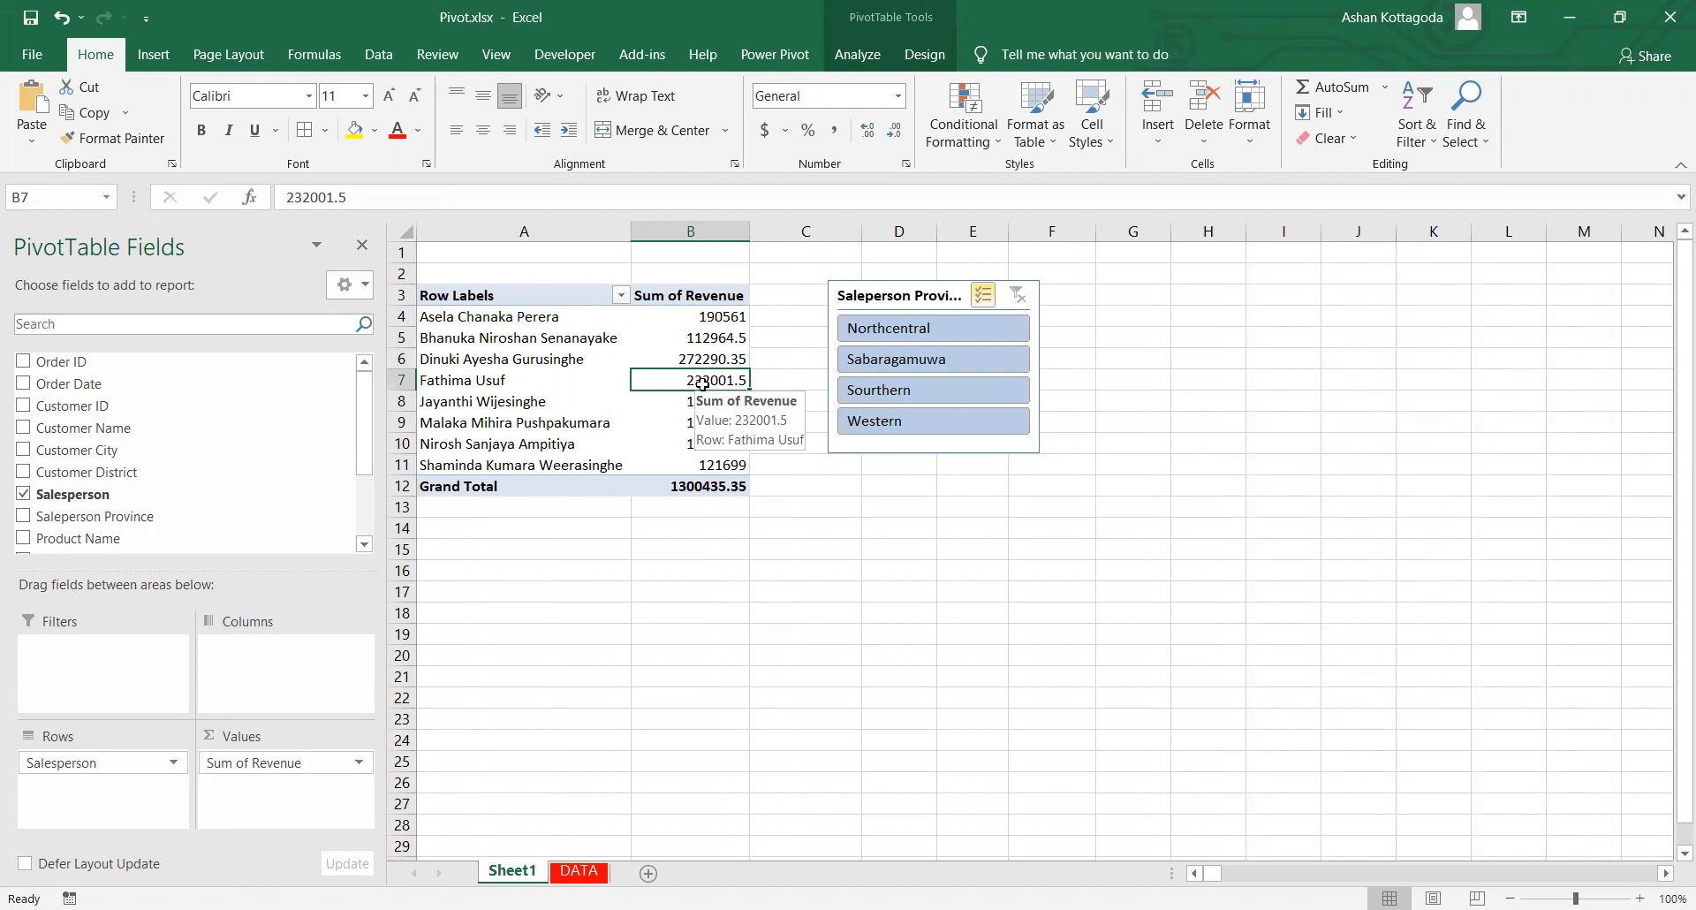
pyautogui.click(868, 297)
pyautogui.press('Delete')
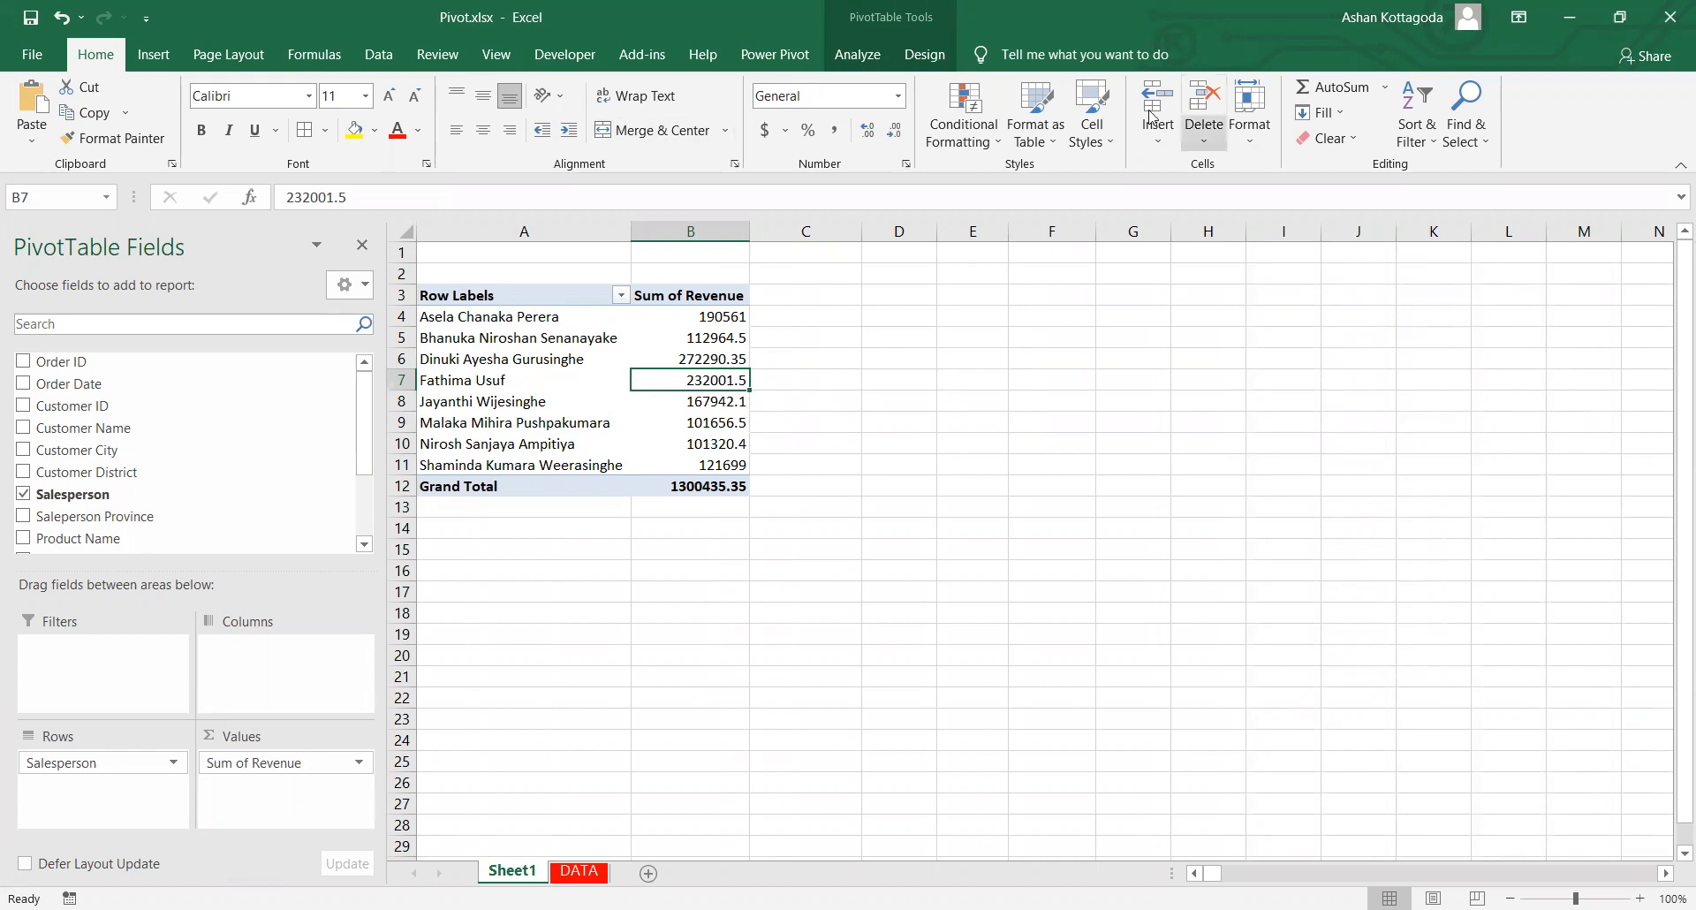
# Step: Insert a new Saleperson Province slicer and fit it beside the PivotTable at 1.56" high
pyautogui.click(857, 54)
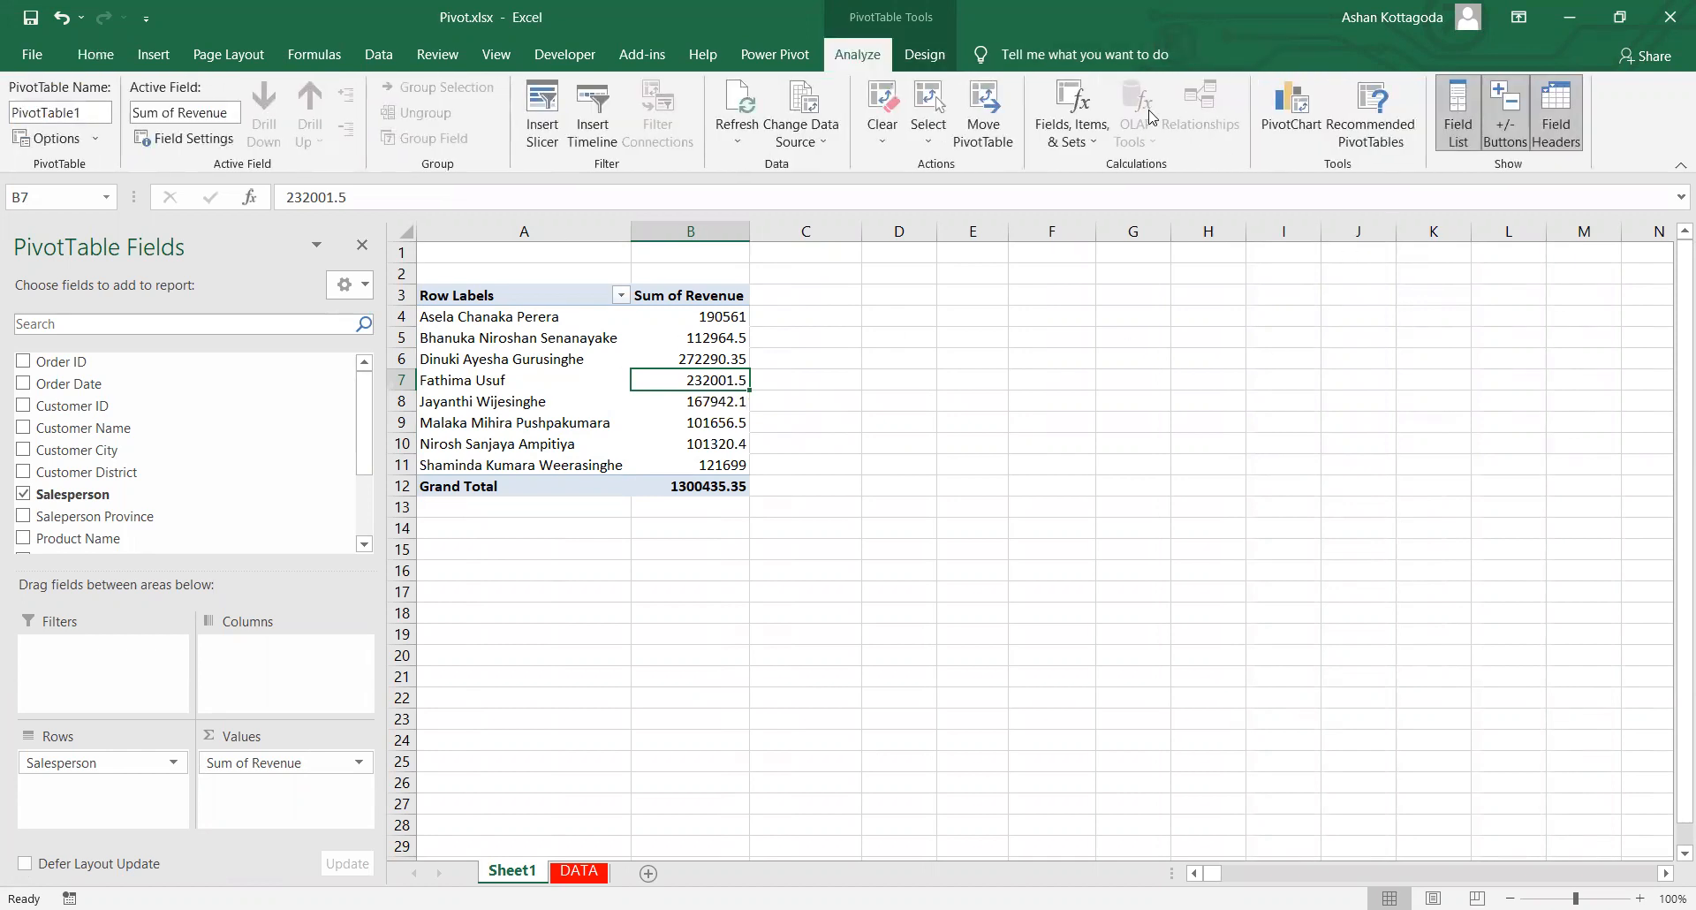
pyautogui.click(542, 119)
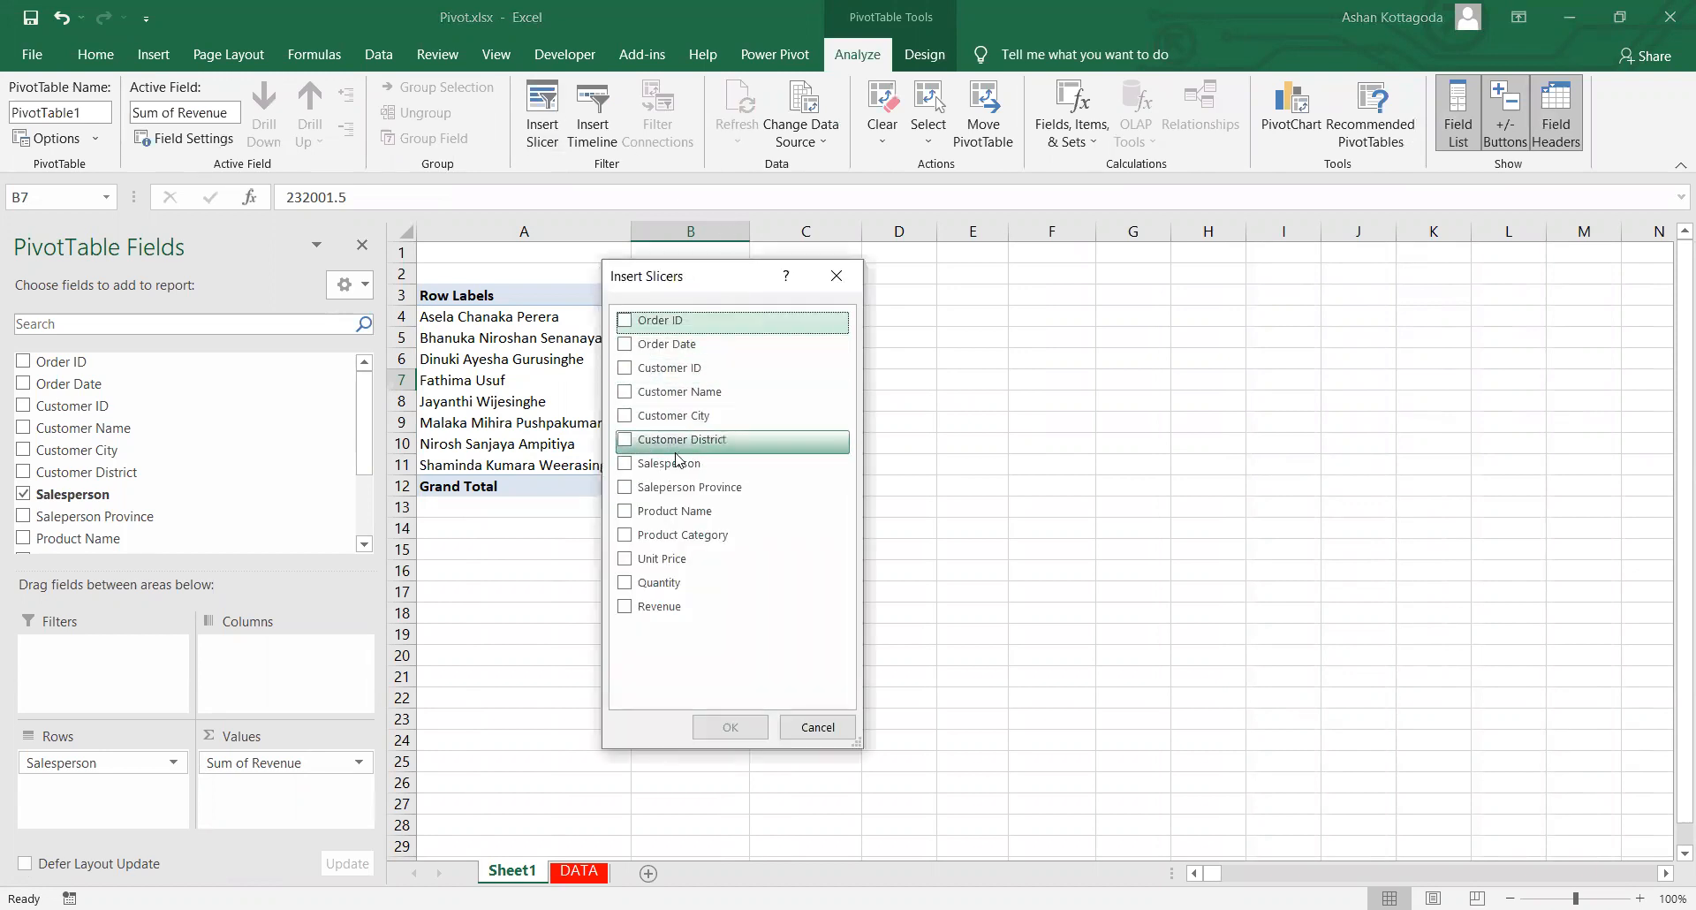
pyautogui.click(652, 491)
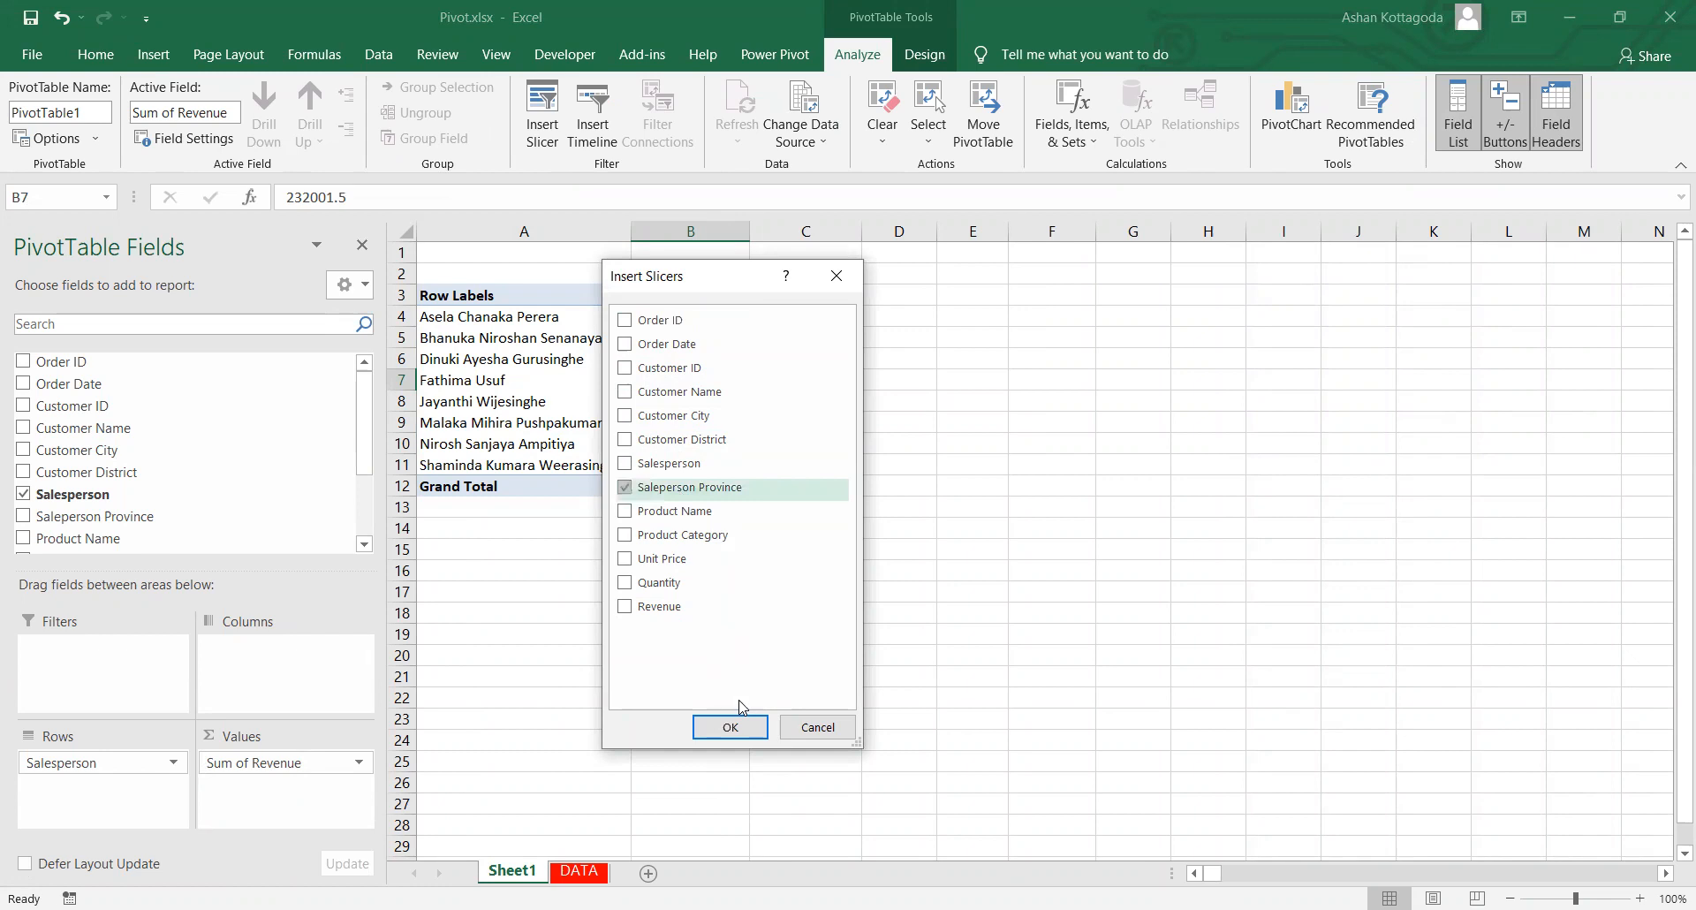
pyautogui.click(730, 726)
pyautogui.moveTo(673, 695); pyautogui.dragTo(667, 575)
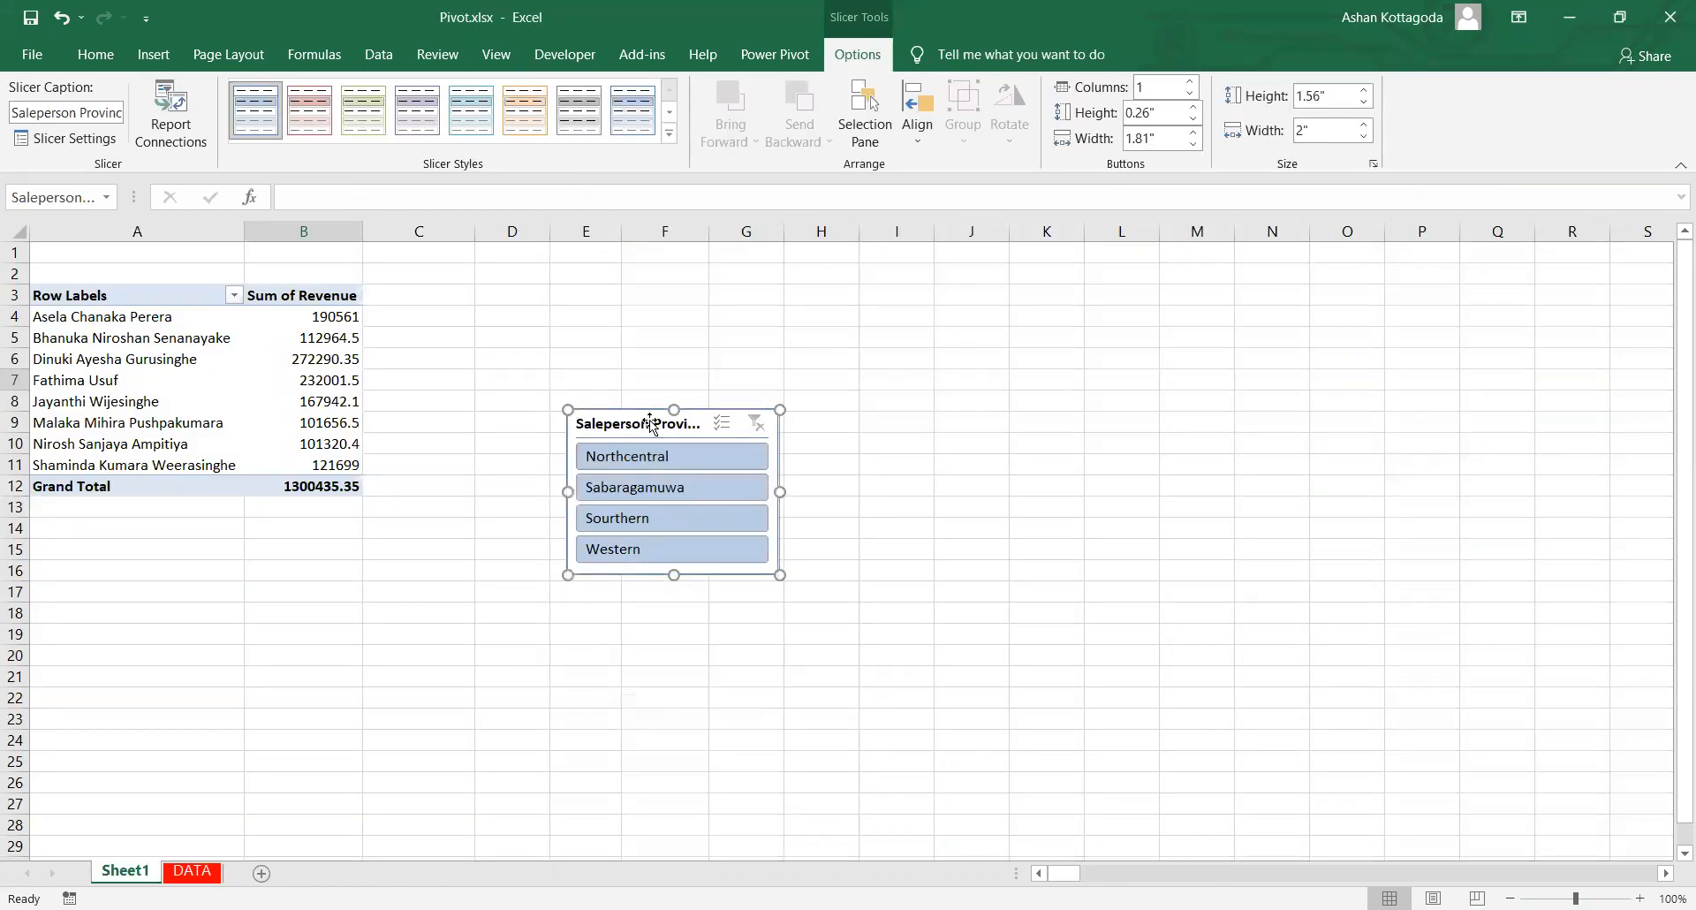
pyautogui.moveTo(645, 422); pyautogui.dragTo(574, 302)
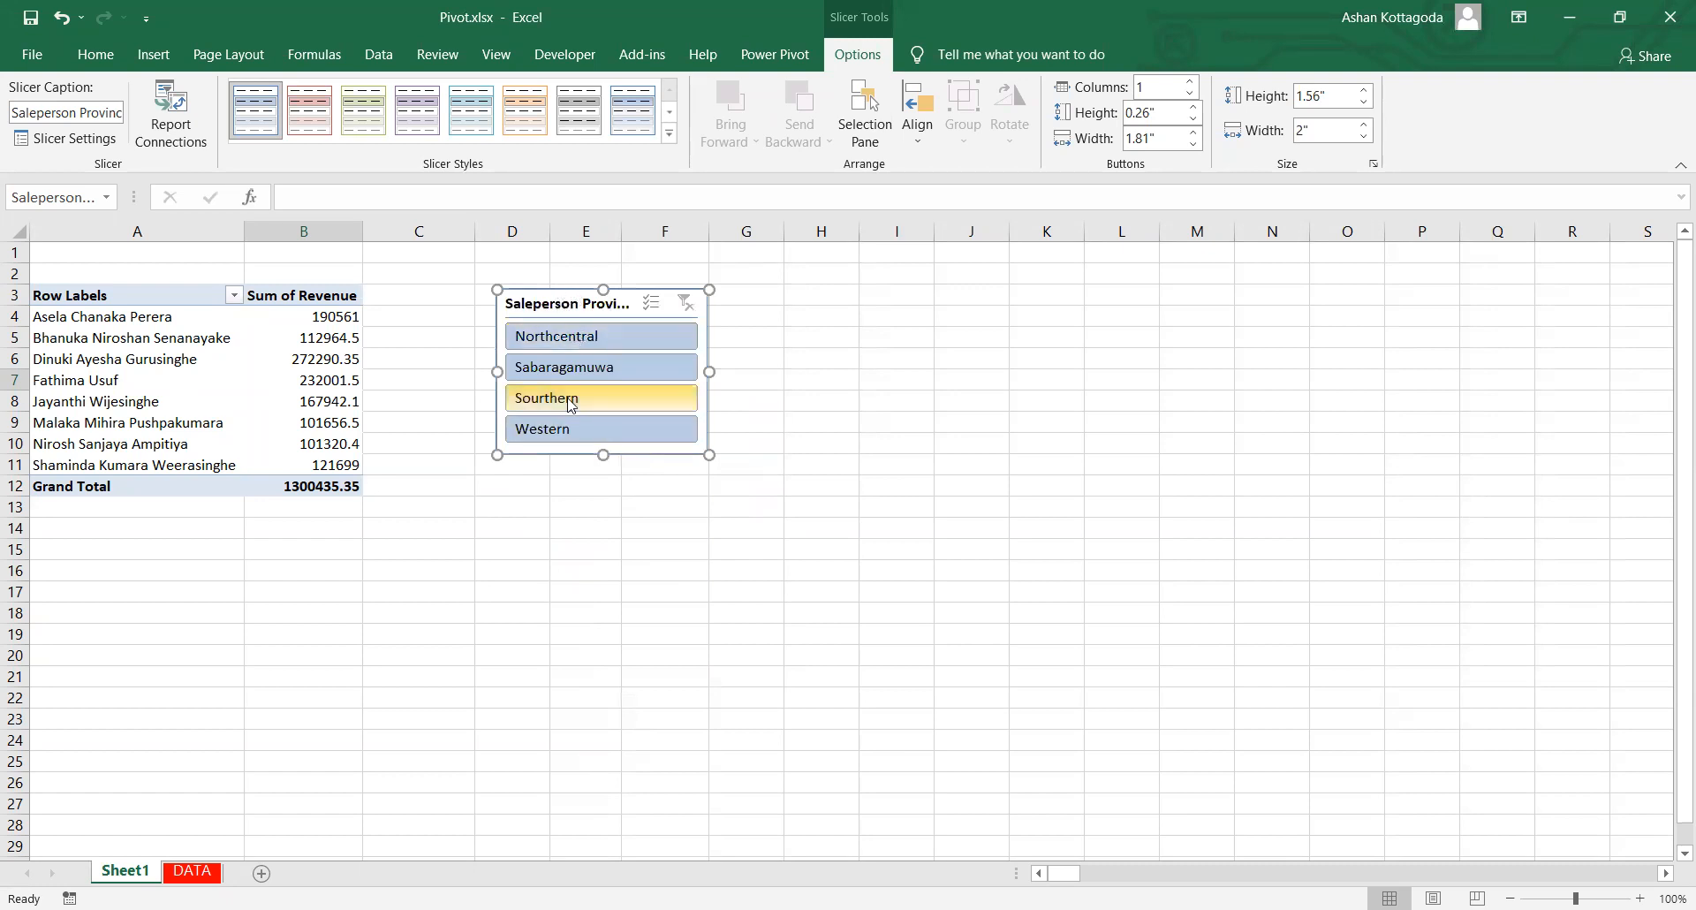
# Step: Filter the PivotTable through the slicer by Western, switch to Sourthern, and clear the filter
pyautogui.click(584, 422)
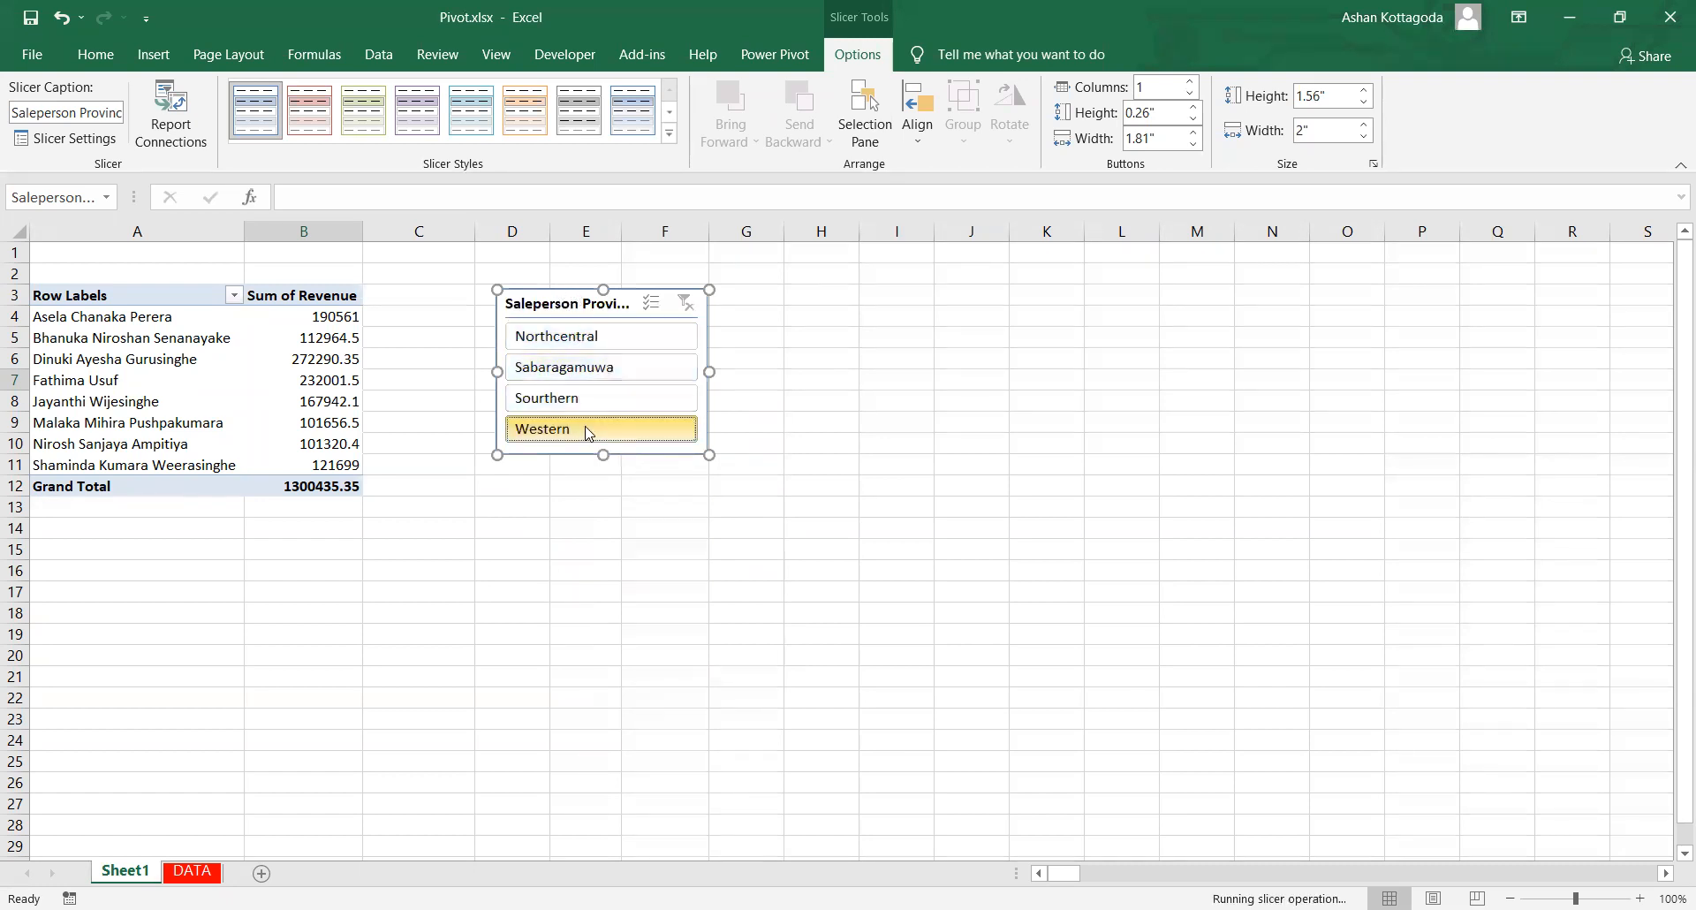
pyautogui.click(577, 403)
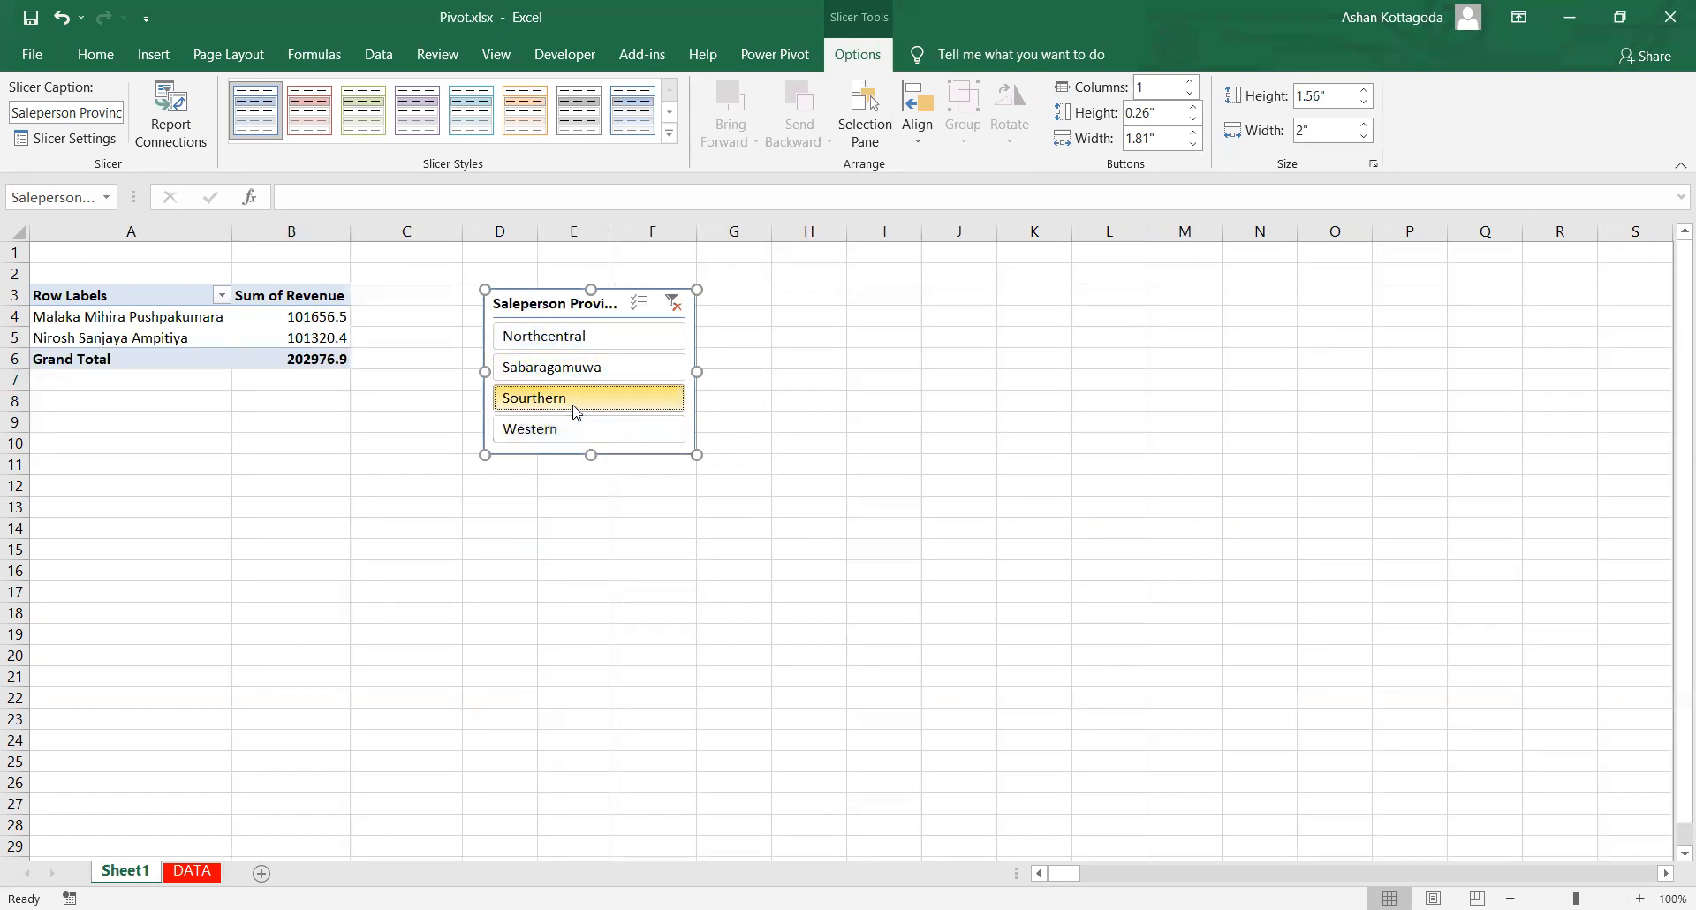
pyautogui.click(679, 304)
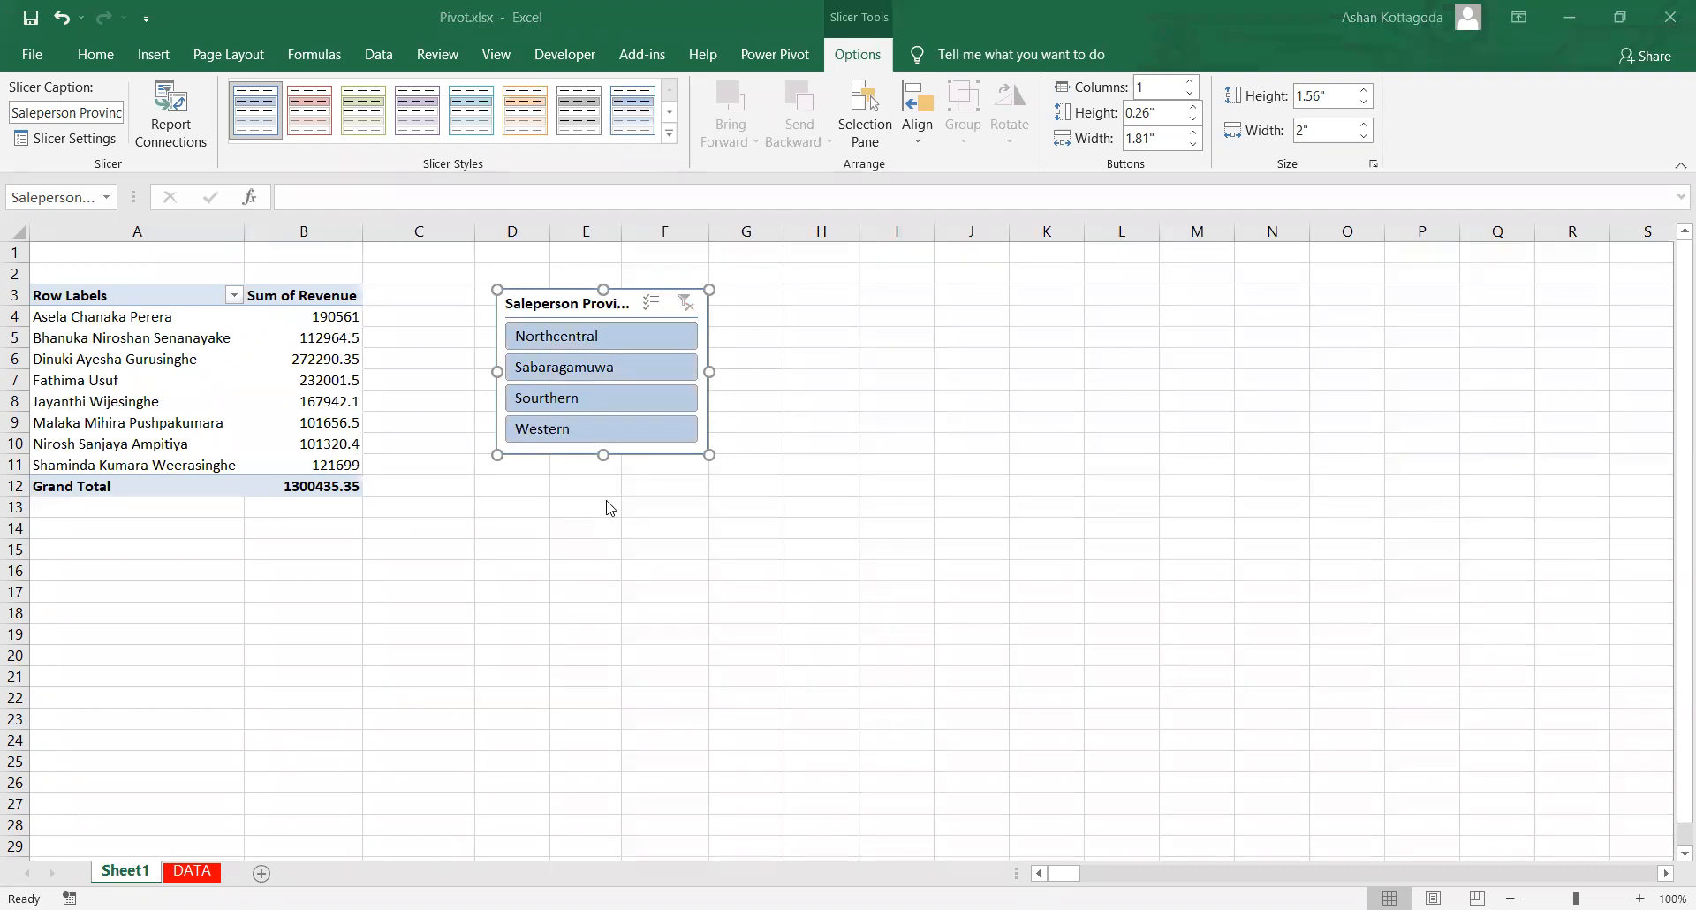
# Step: Delete the second Saleperson Province slicer
pyautogui.click(643, 311)
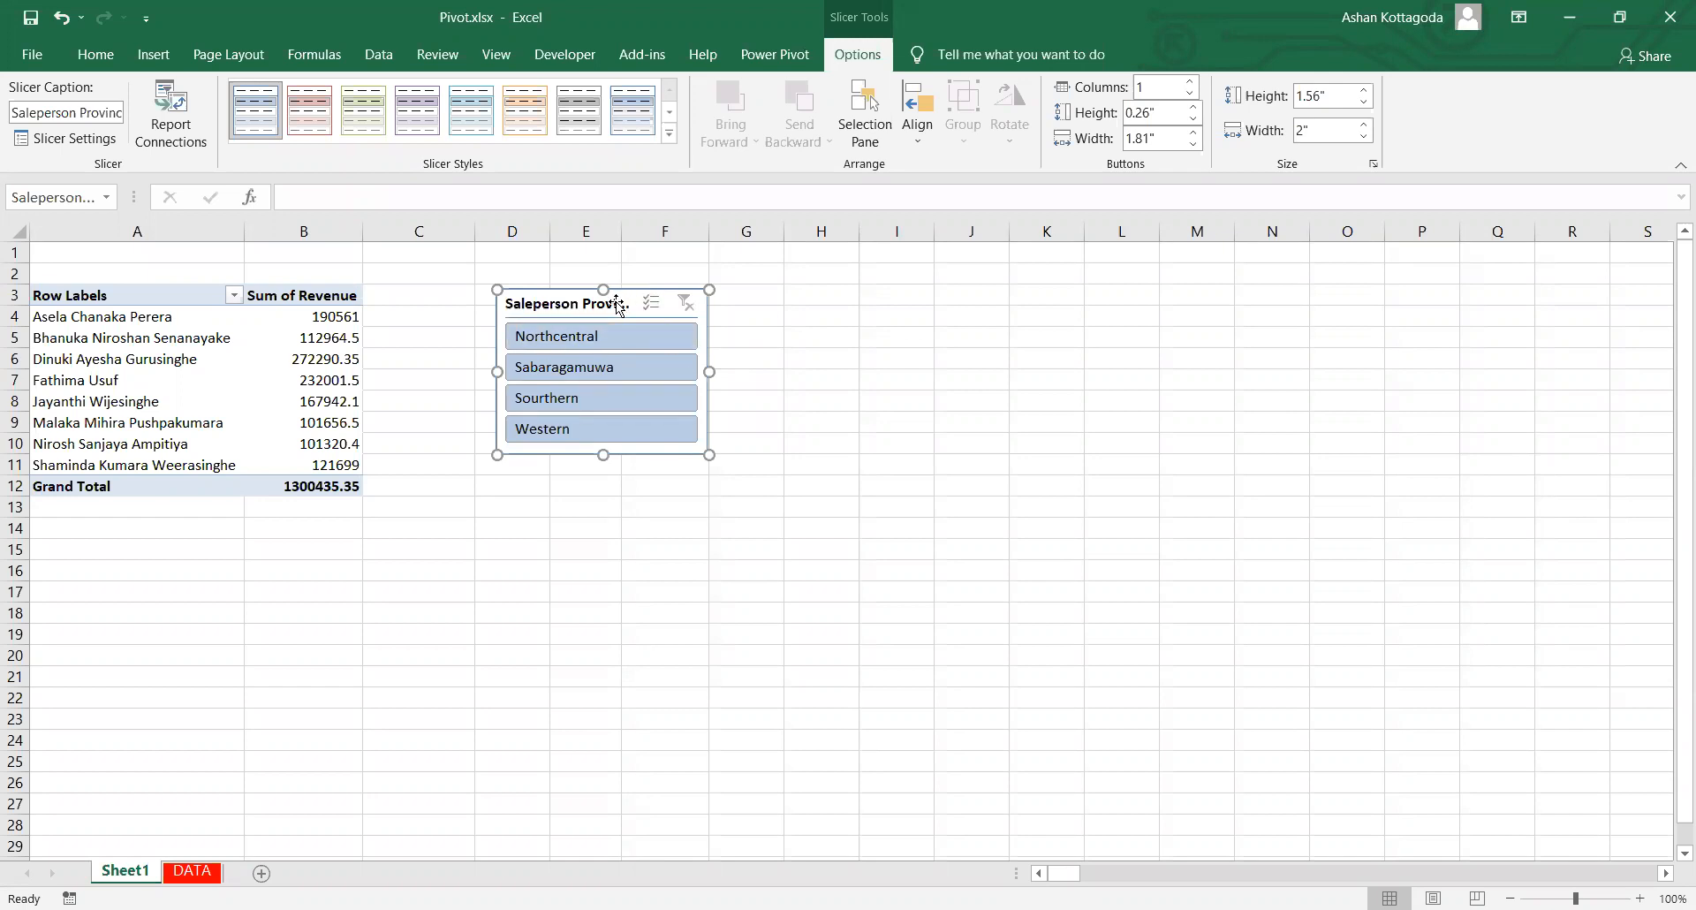
pyautogui.press('Delete')
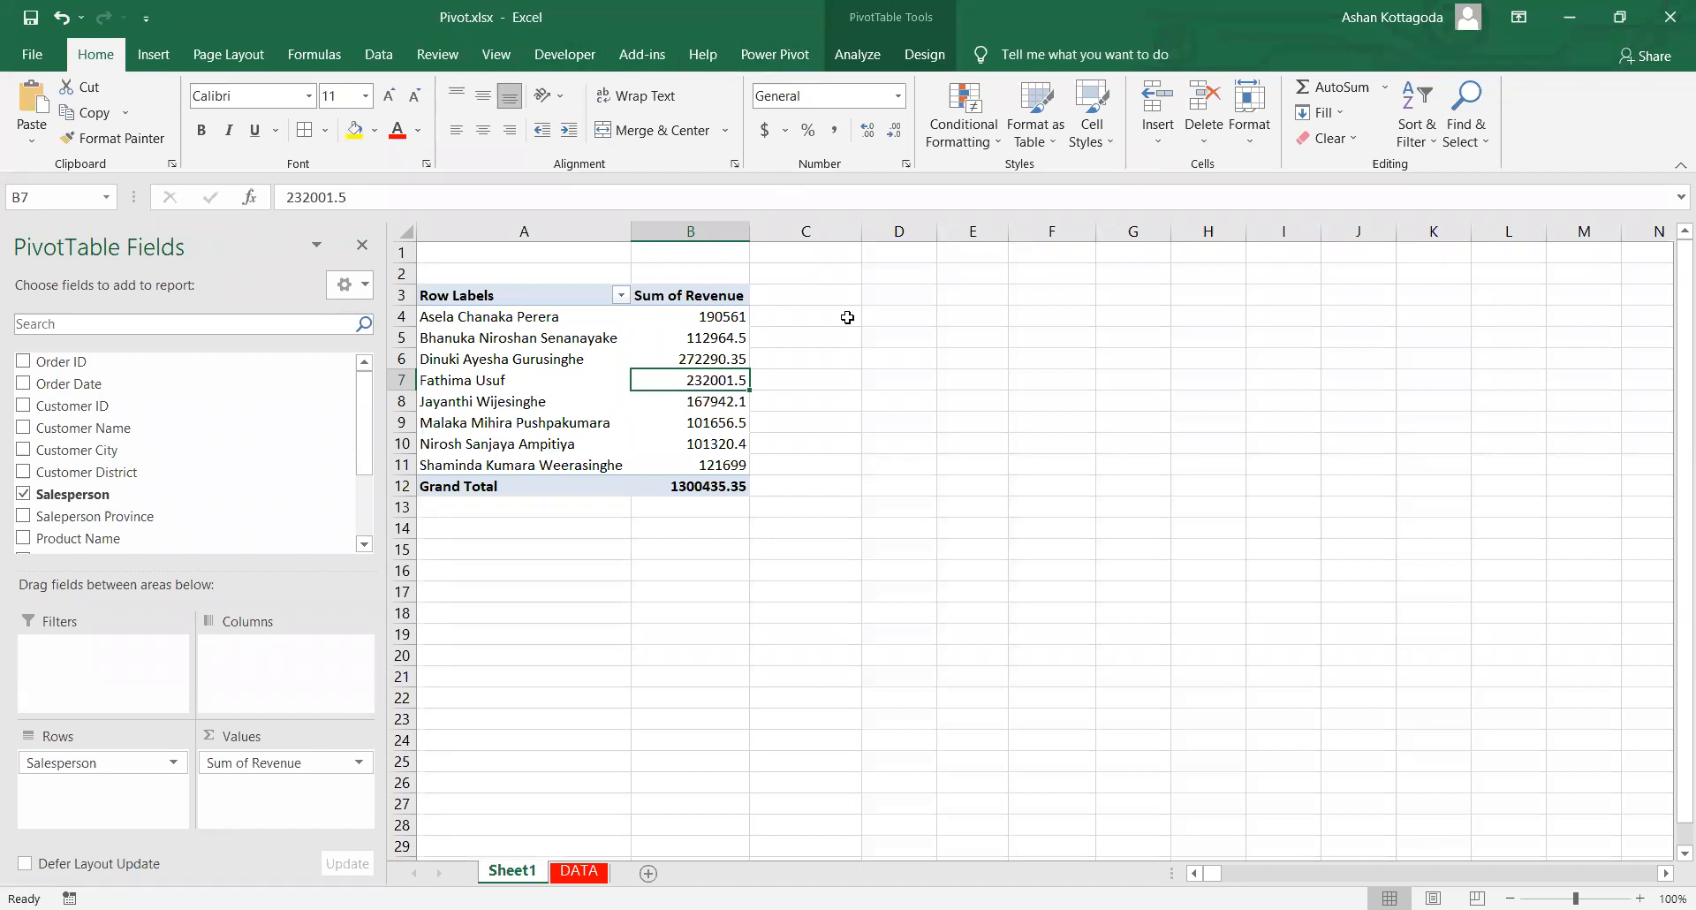
# Step: Insert a Saleperson Province slicer for the PivotTable and place it beside the table, level with its header row
pyautogui.click(857, 54)
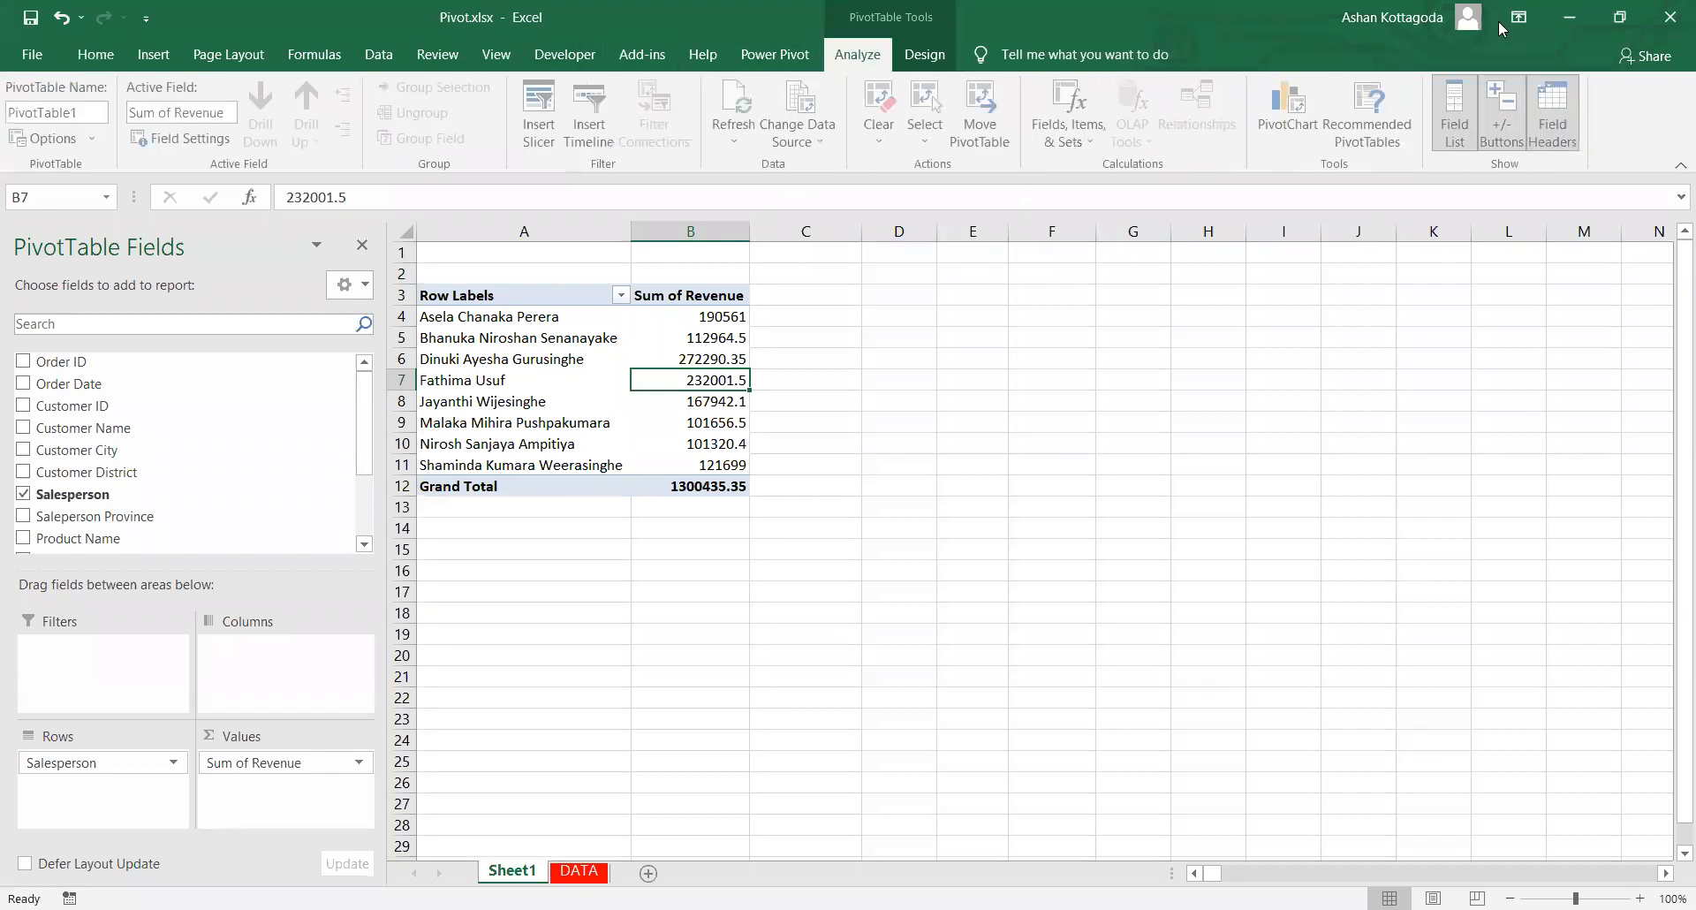
pyautogui.click(556, 115)
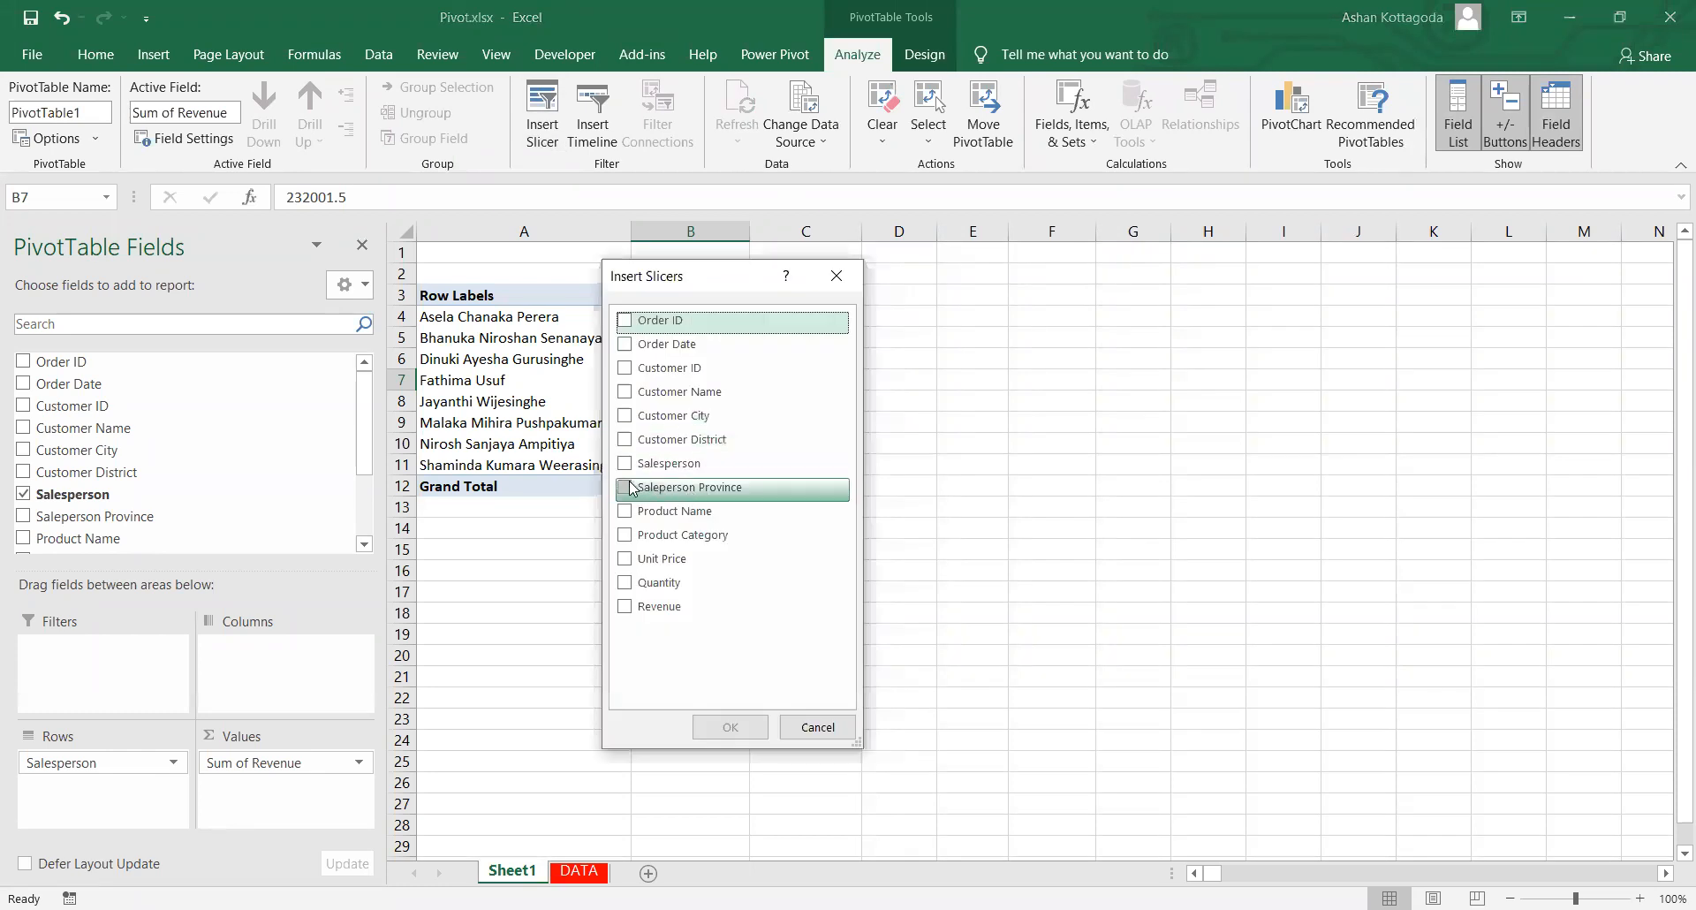
pyautogui.click(624, 488)
pyautogui.click(730, 727)
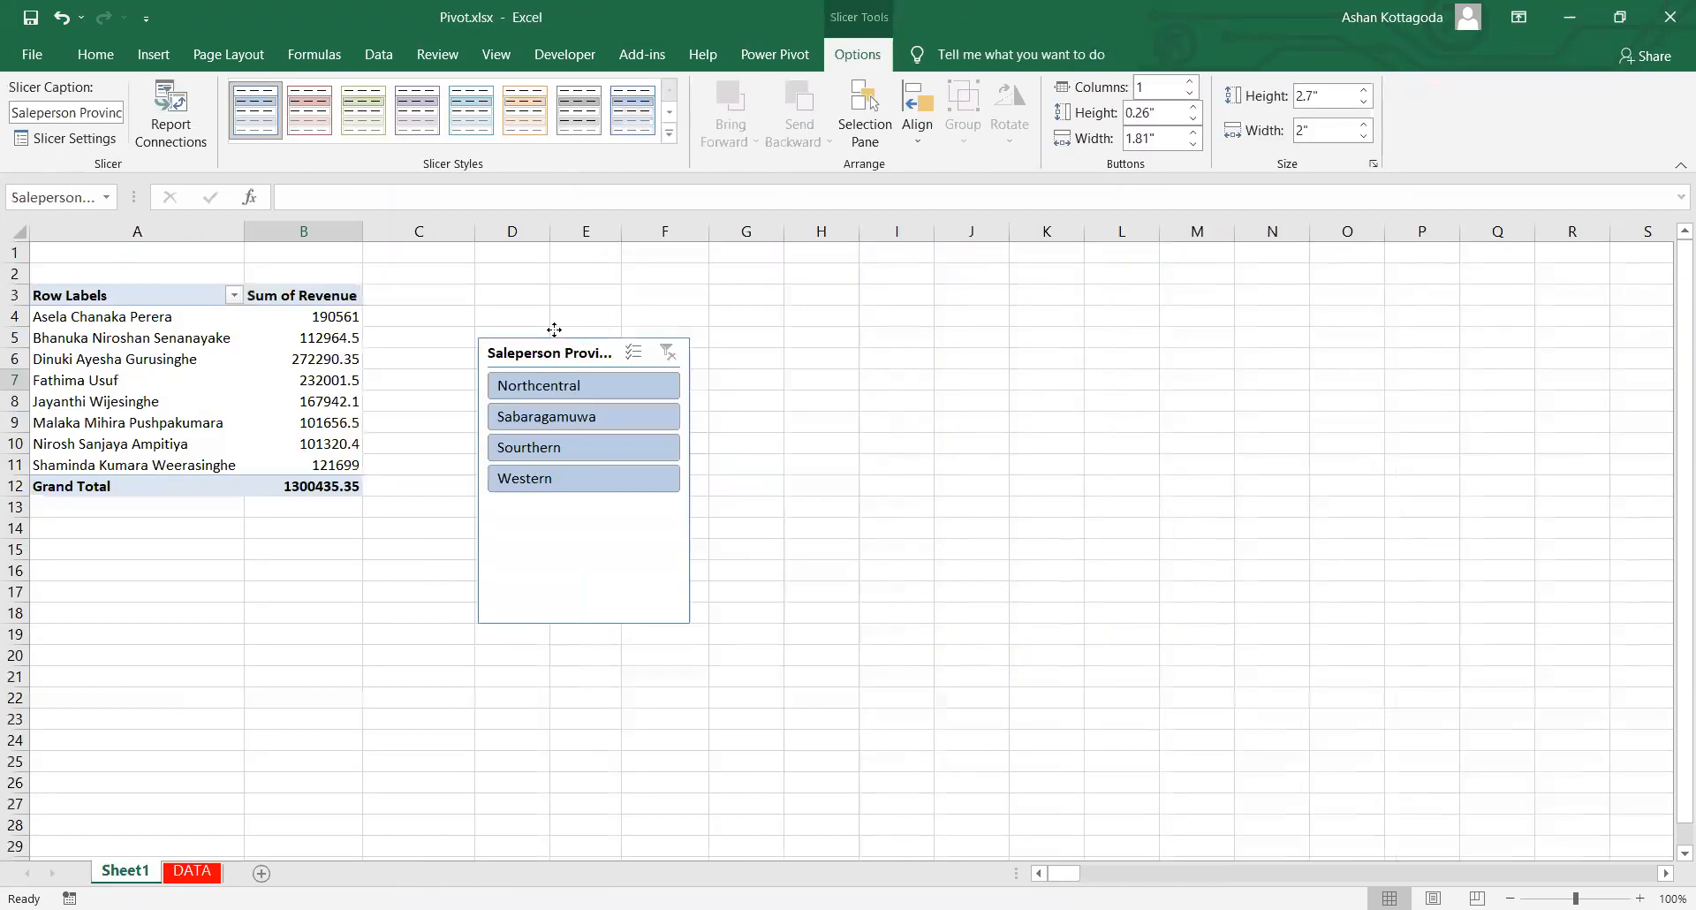
pyautogui.moveTo(554, 329); pyautogui.dragTo(535, 281)
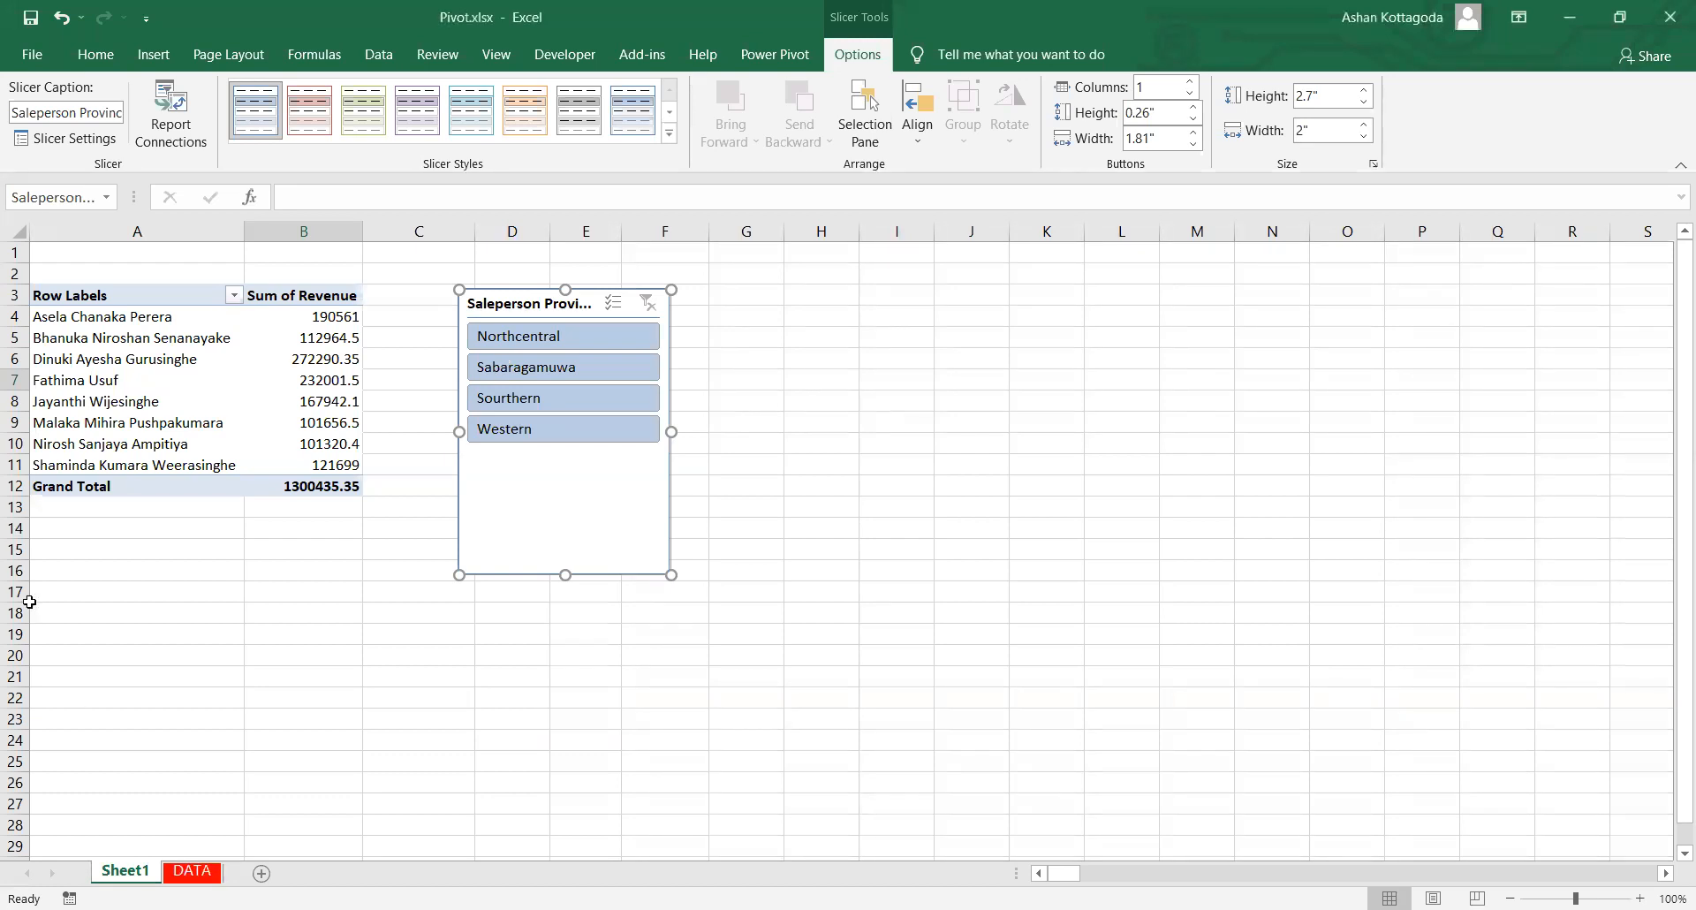
# Step: Create a PivotTable on a new worksheet from the DATA sheet's range $A$3:$M$372
pyautogui.click(212, 871)
pyautogui.click(247, 319)
pyautogui.click(150, 56)
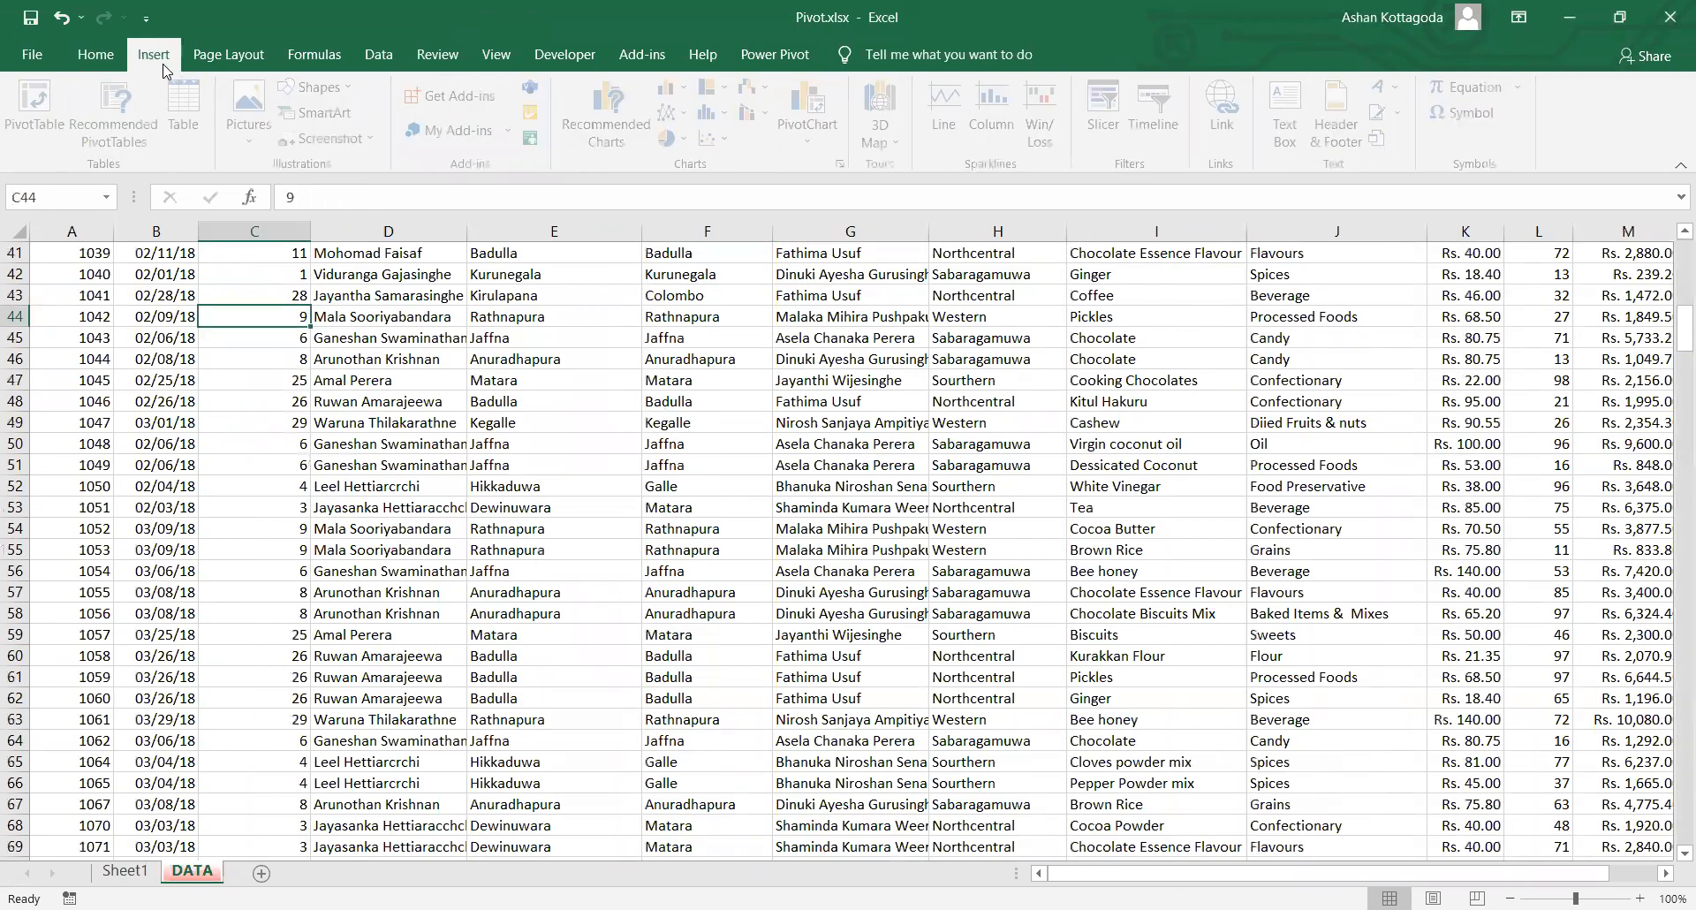
pyautogui.click(31, 129)
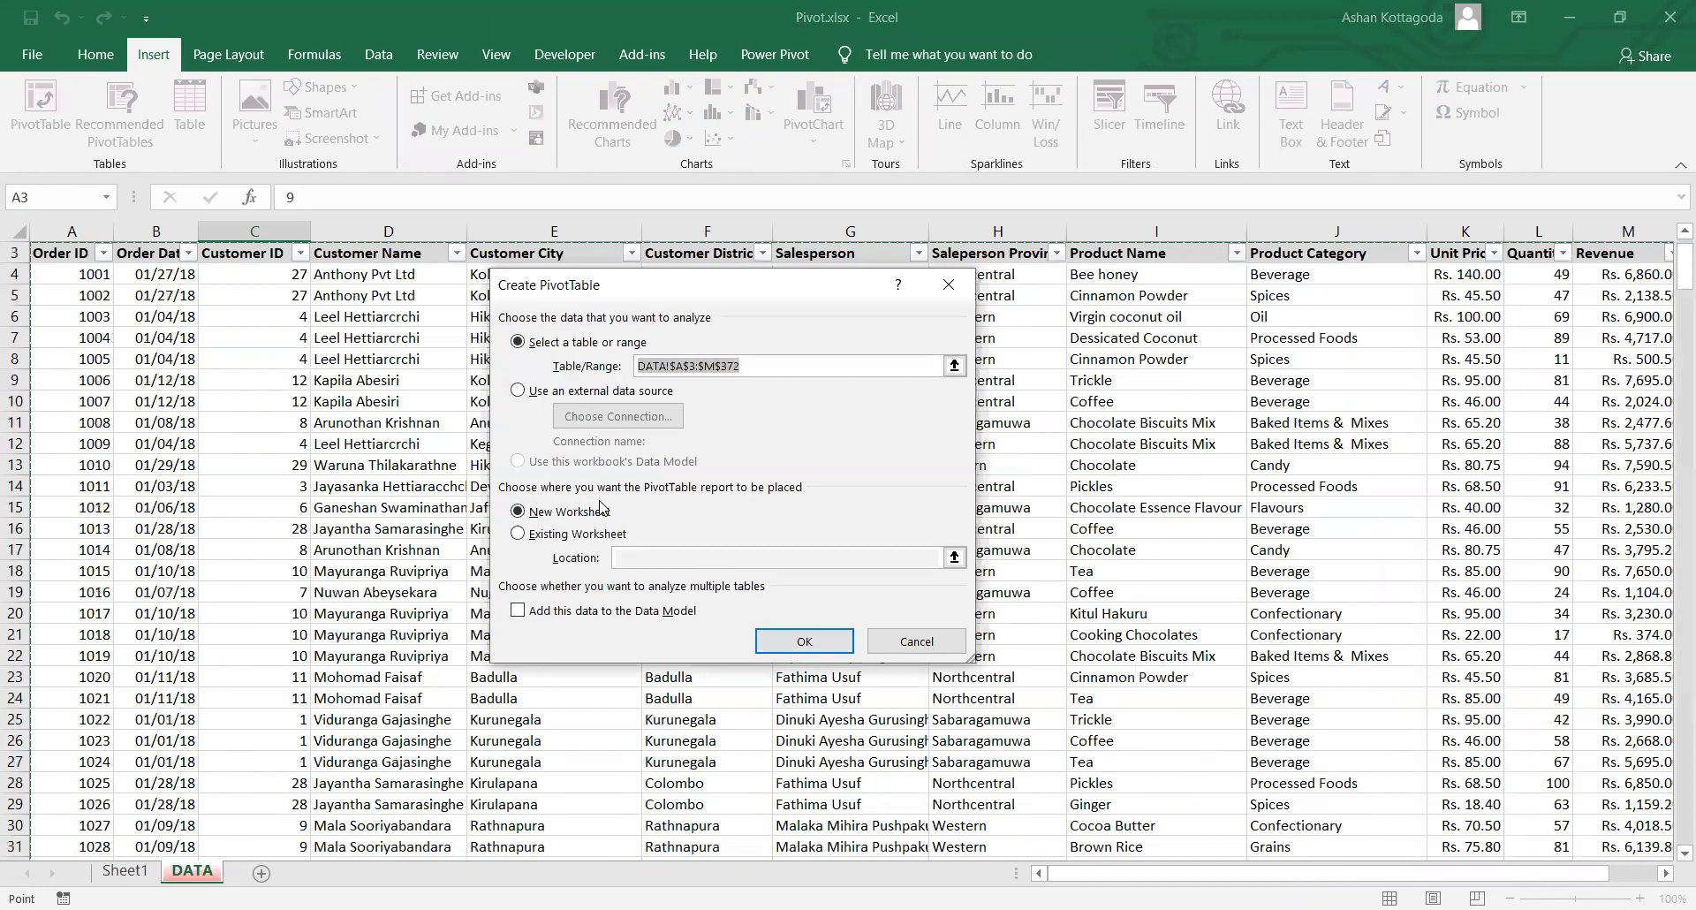
pyautogui.click(814, 650)
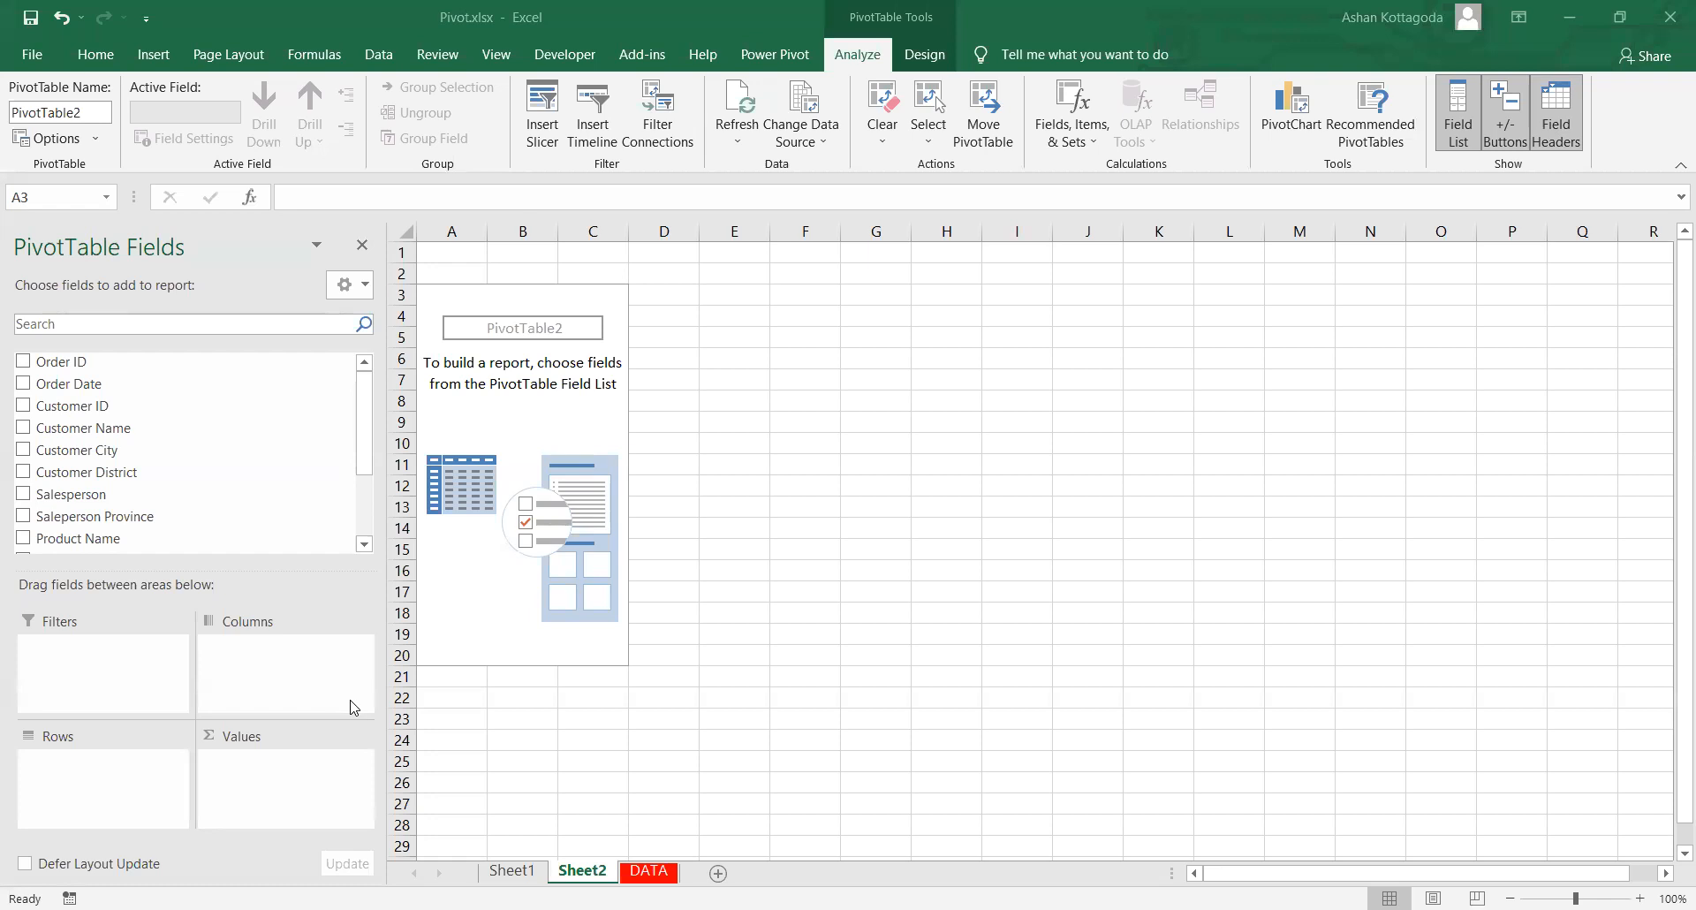
# Step: Summarise Revenue by Customer City in the PivotTable's rows, with Customer District as the report filter
pyautogui.scroll(-3, 53, 513)
pyautogui.click(36, 512)
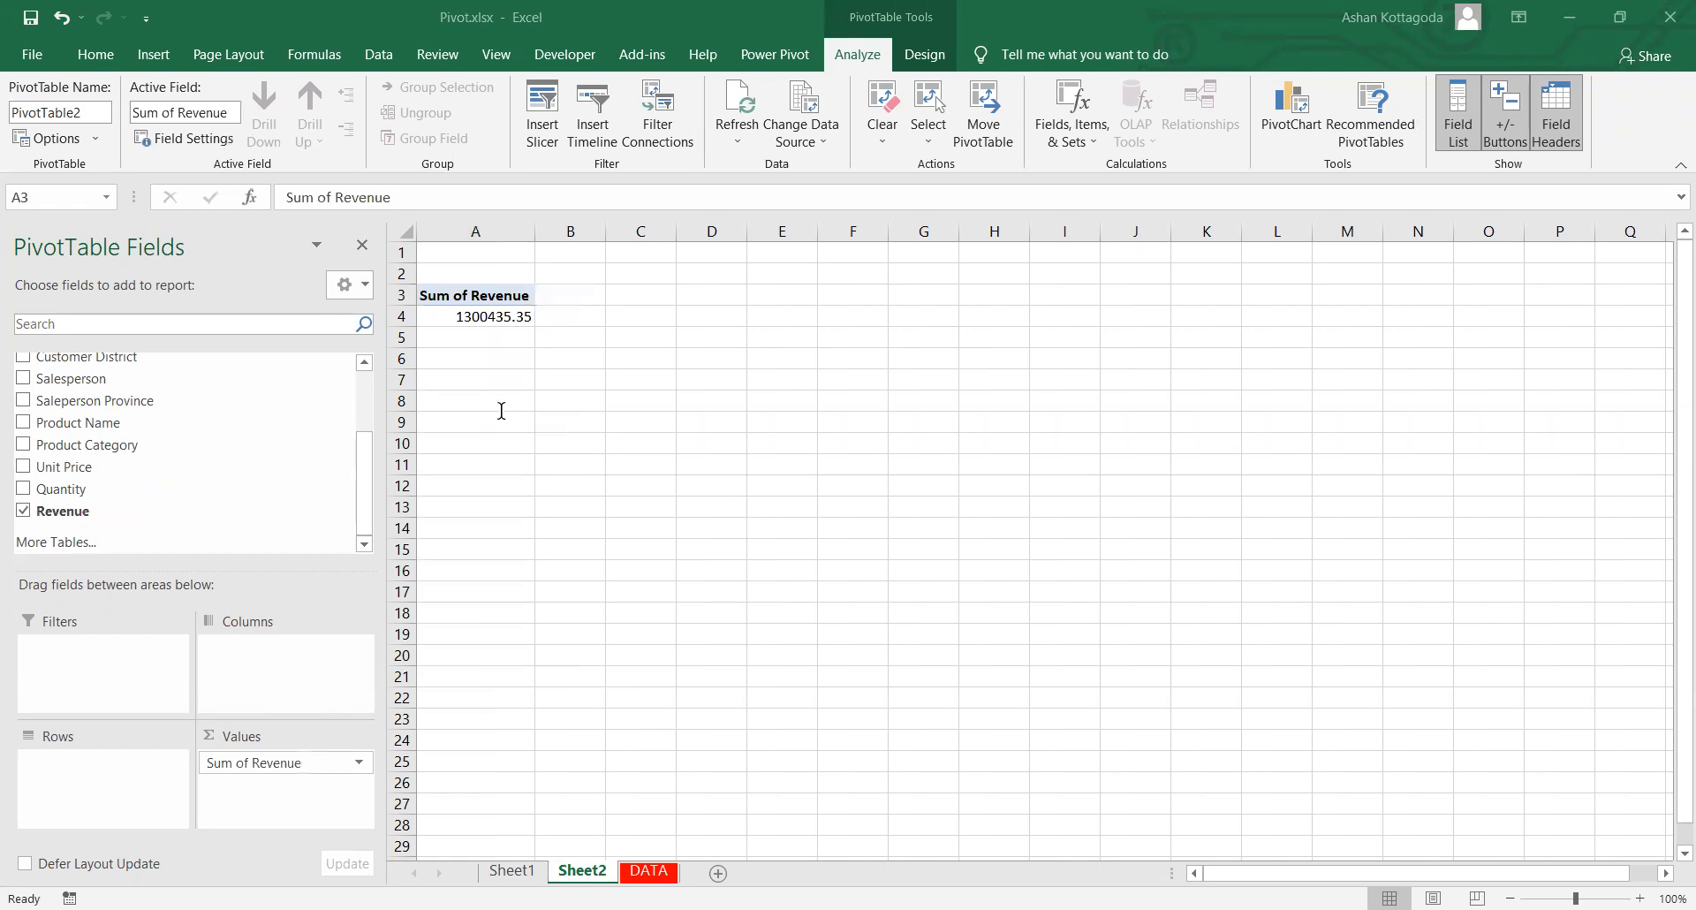
pyautogui.scroll(3, 92, 446)
pyautogui.moveTo(92, 446); pyautogui.dragTo(125, 769)
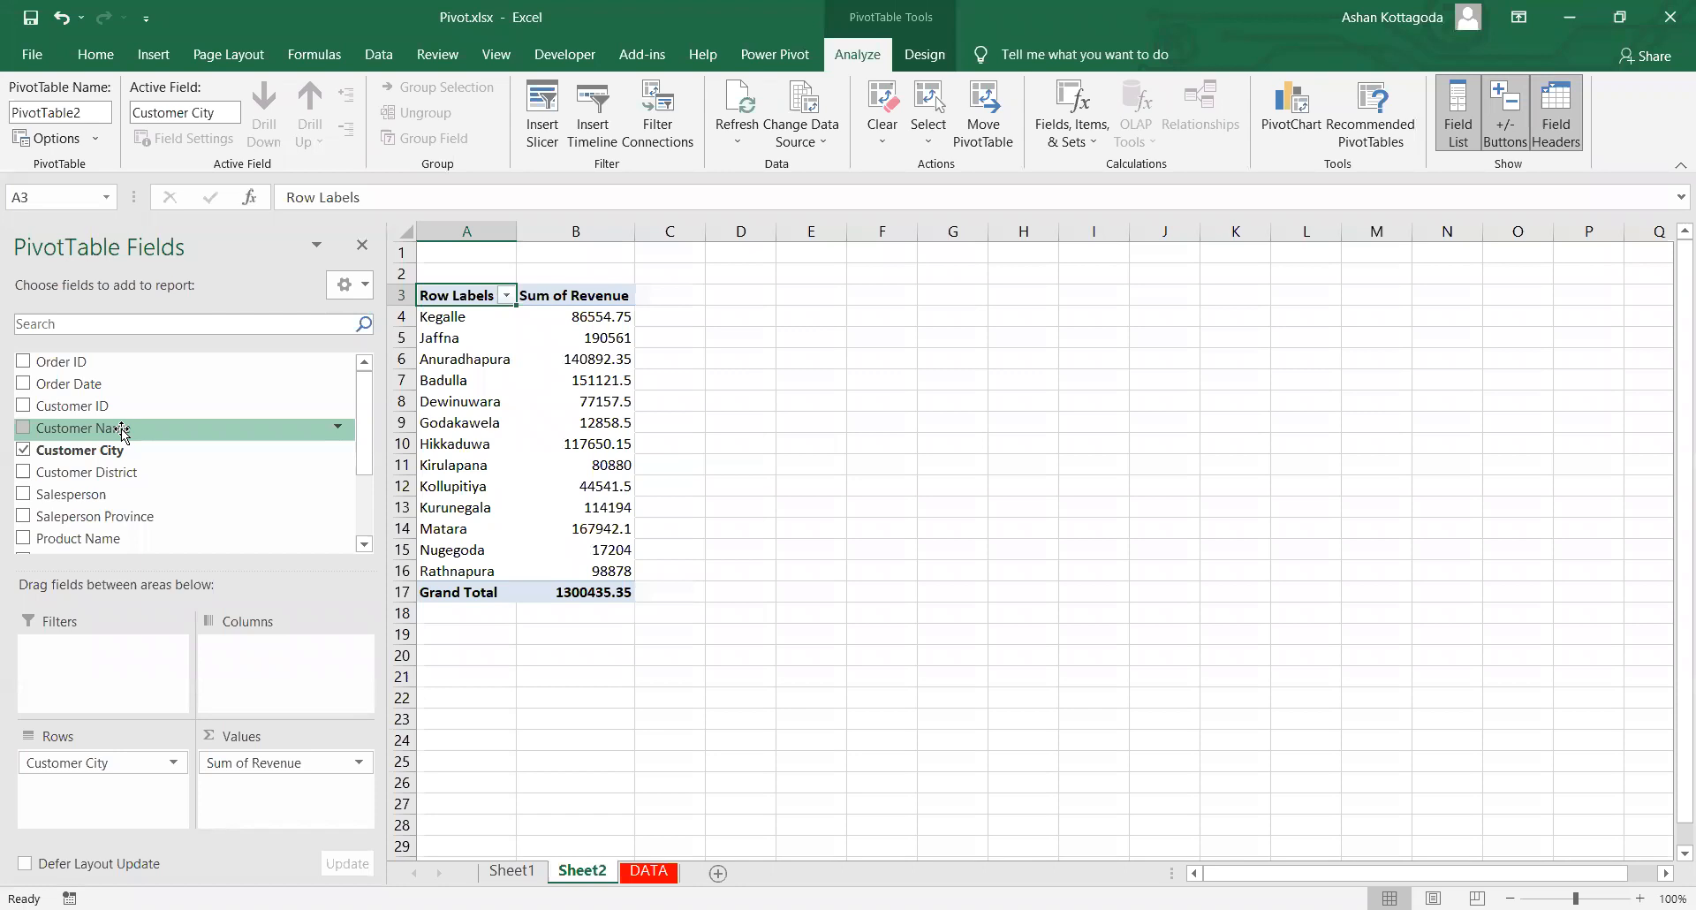
pyautogui.moveTo(113, 472); pyautogui.dragTo(123, 667)
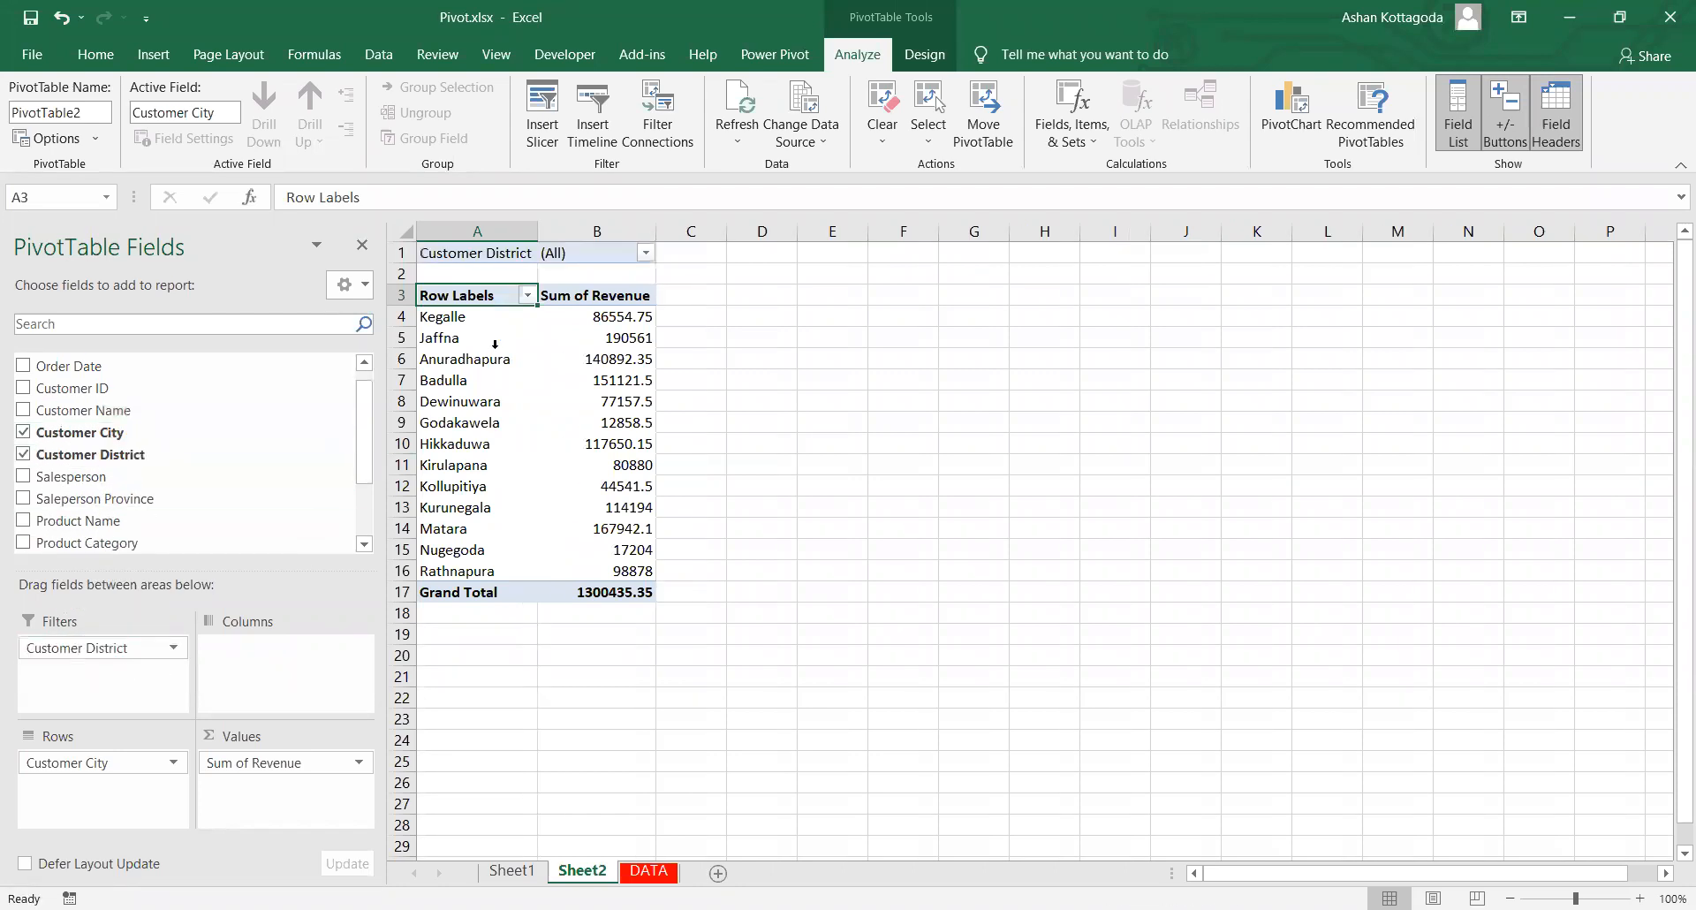
# Step: Filter the PivotTable by the Colombo customer district and examine its cities' revenue and grand total
pyautogui.moveTo(472, 318); pyautogui.dragTo(618, 573)
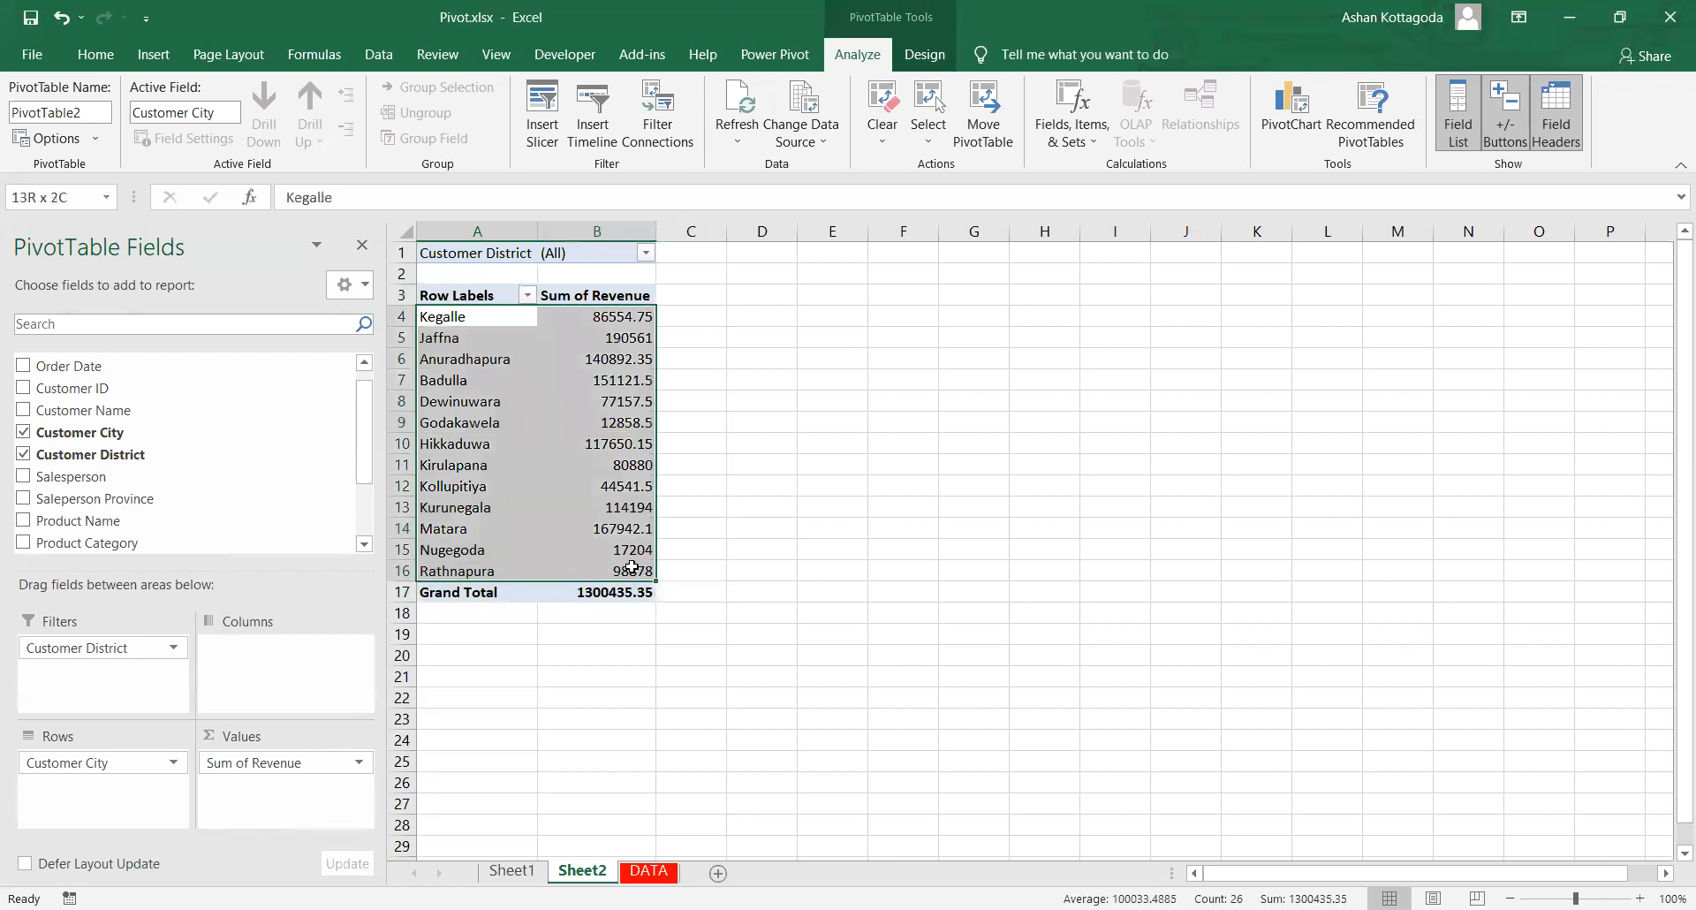
pyautogui.click(618, 401)
pyautogui.click(609, 253)
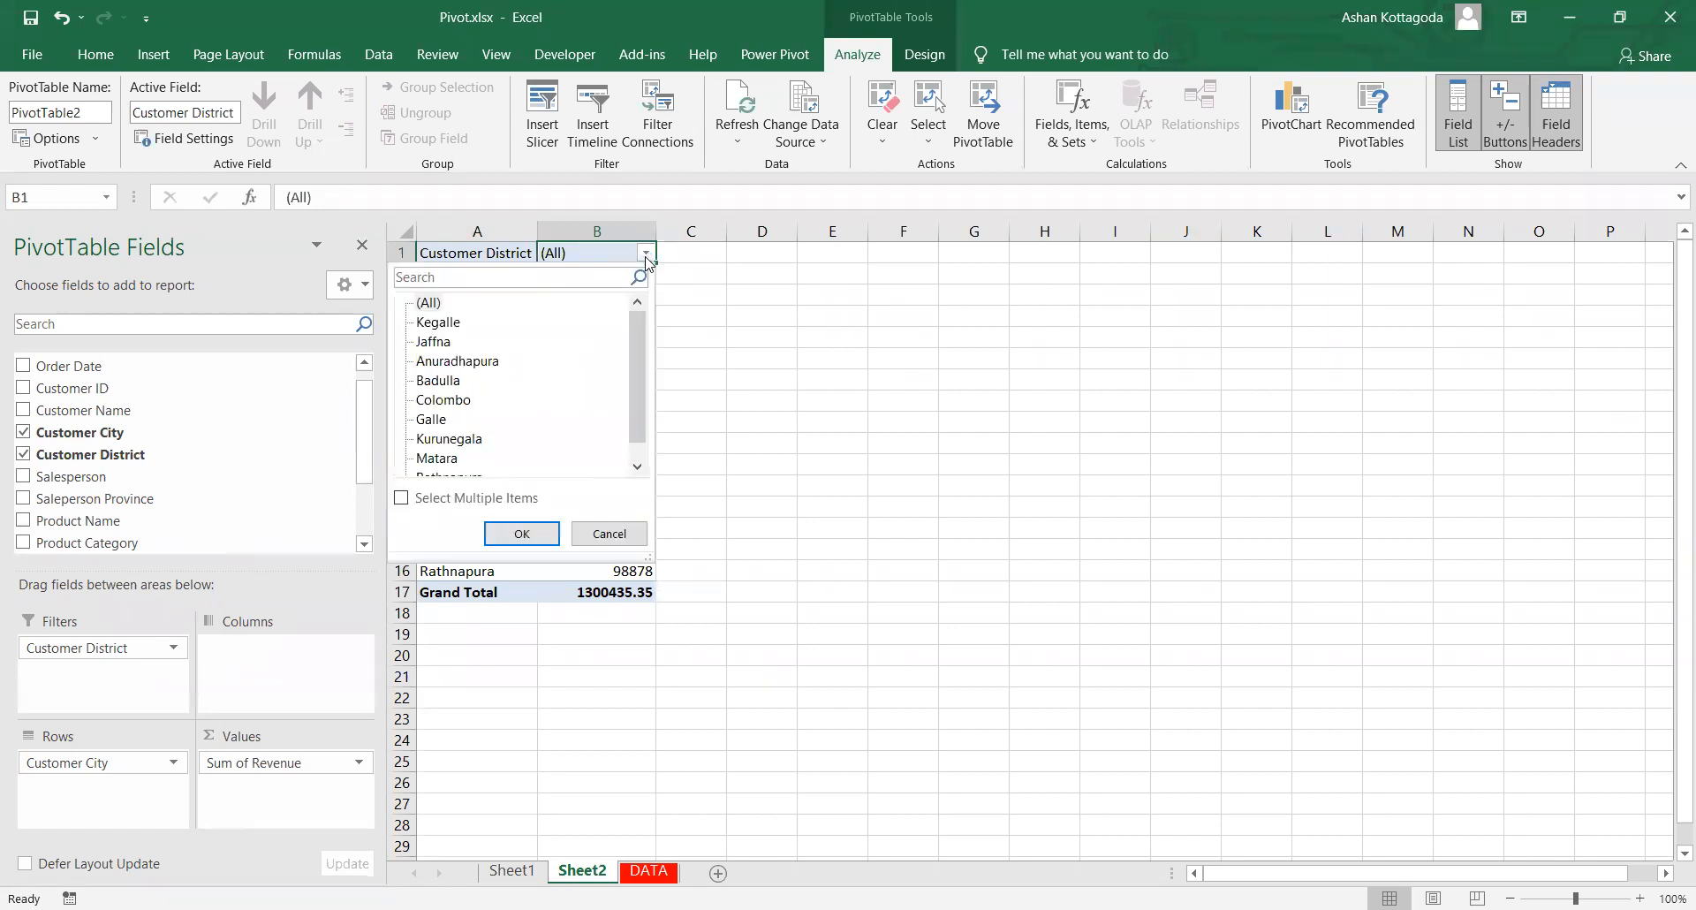
pyautogui.click(454, 401)
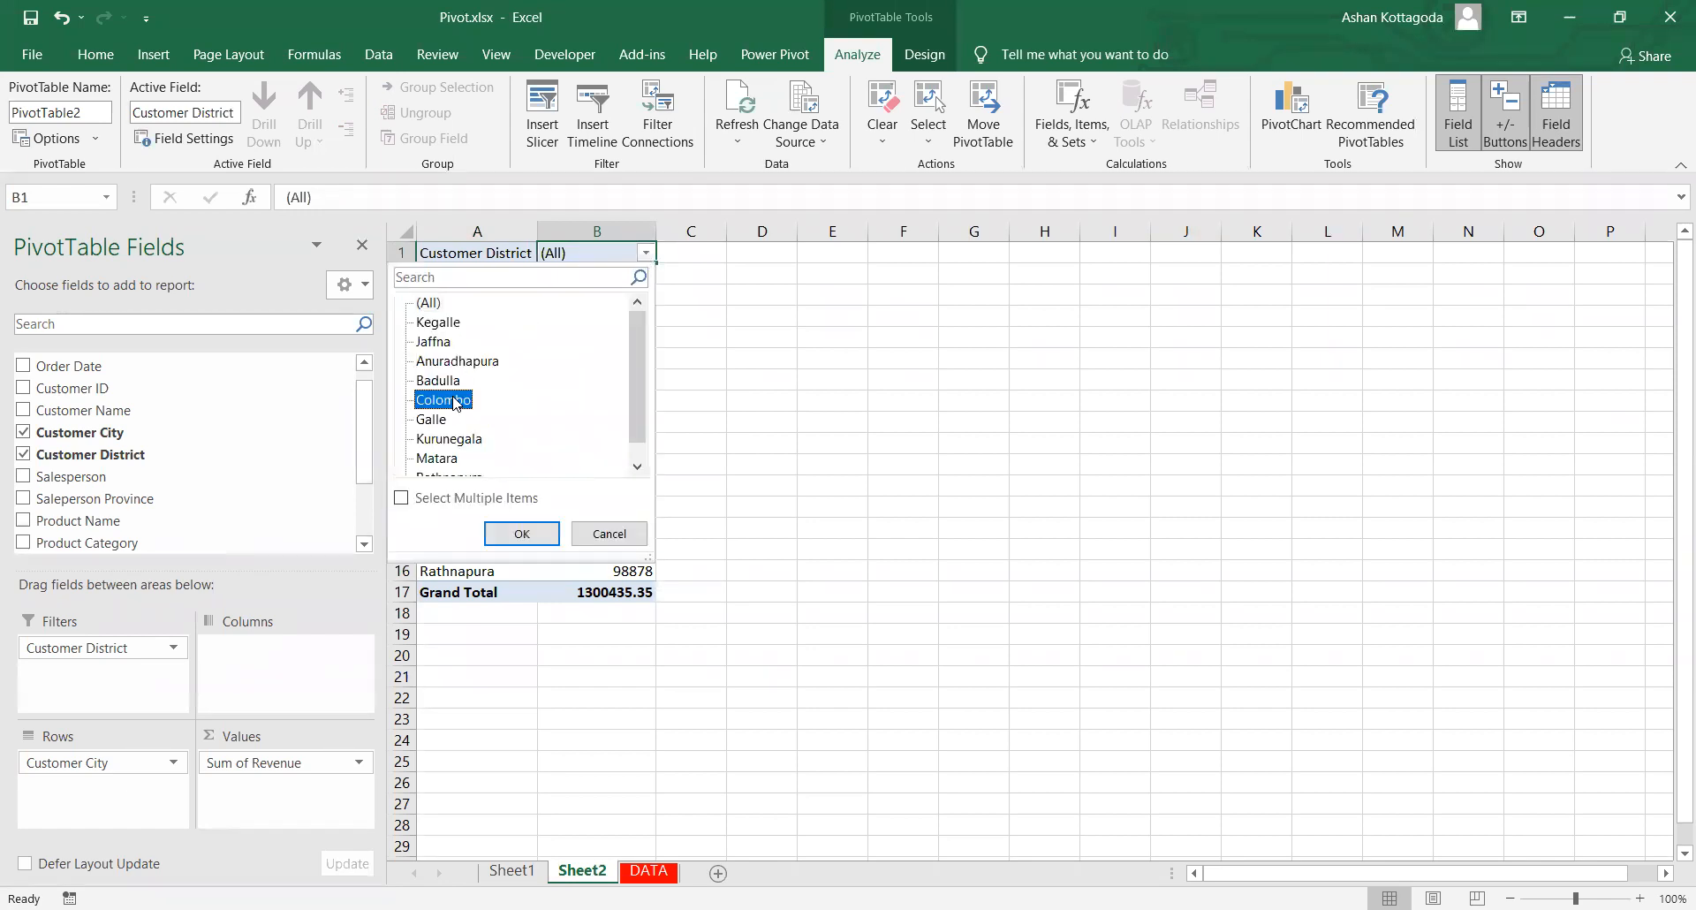
pyautogui.click(522, 533)
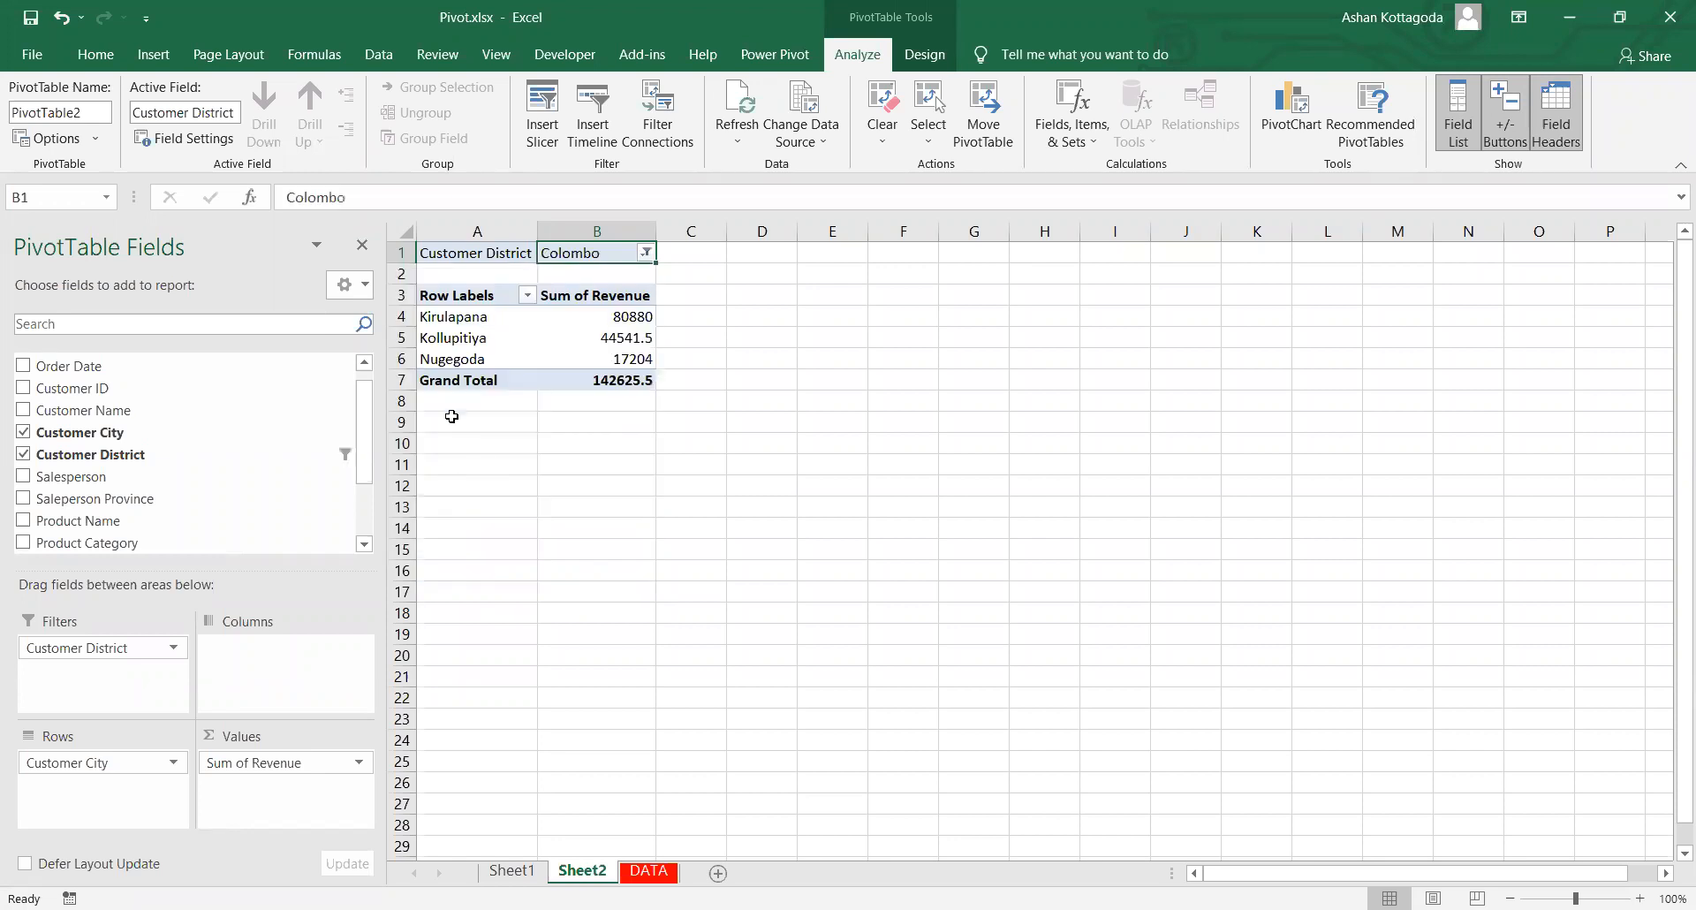
pyautogui.moveTo(457, 321); pyautogui.dragTo(513, 359)
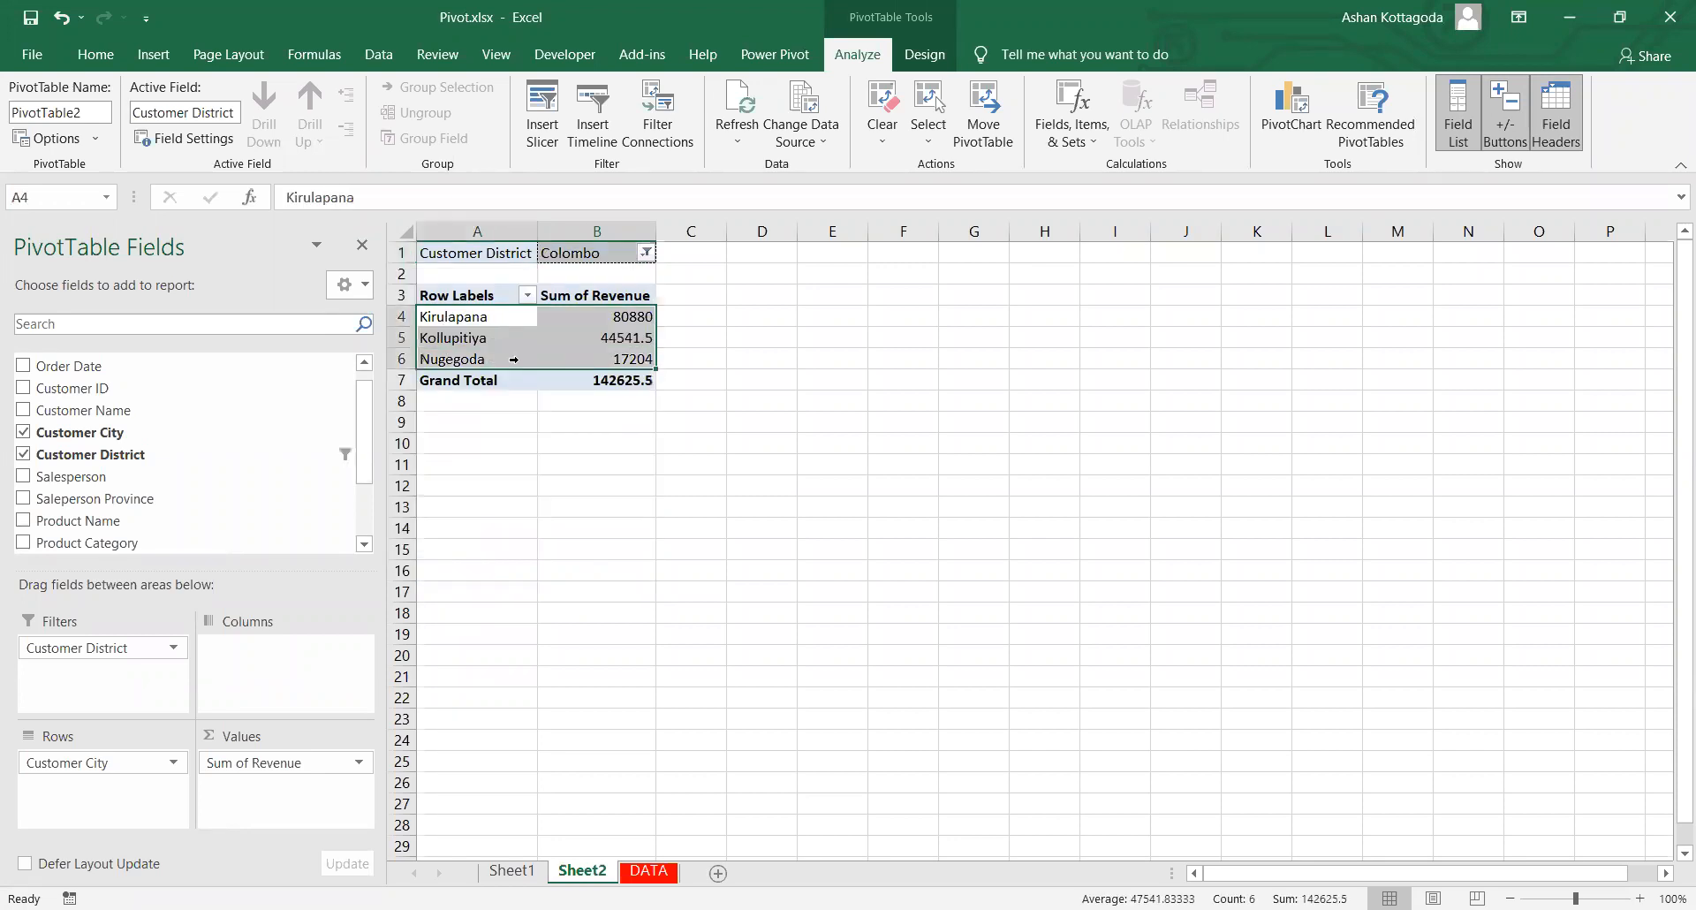
pyautogui.click(576, 381)
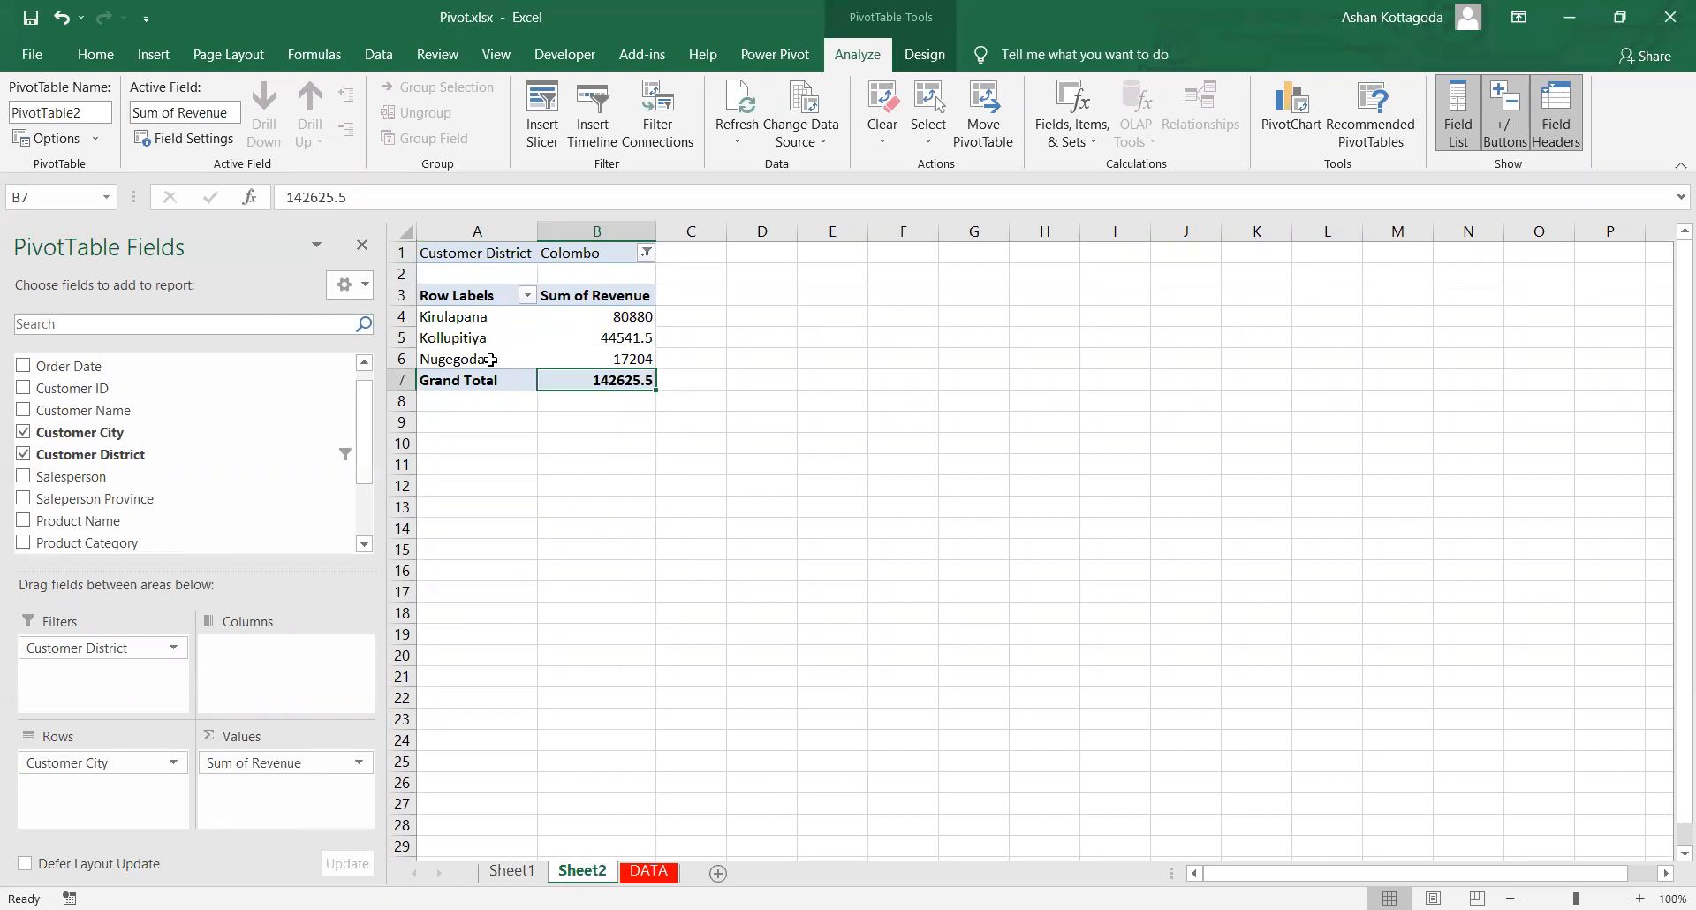
# Step: Switch the Customer District filter to Rathnapura and examine the revenue of its cities
pyautogui.click(645, 252)
pyautogui.scroll(-1, 461, 397)
pyautogui.click(467, 458)
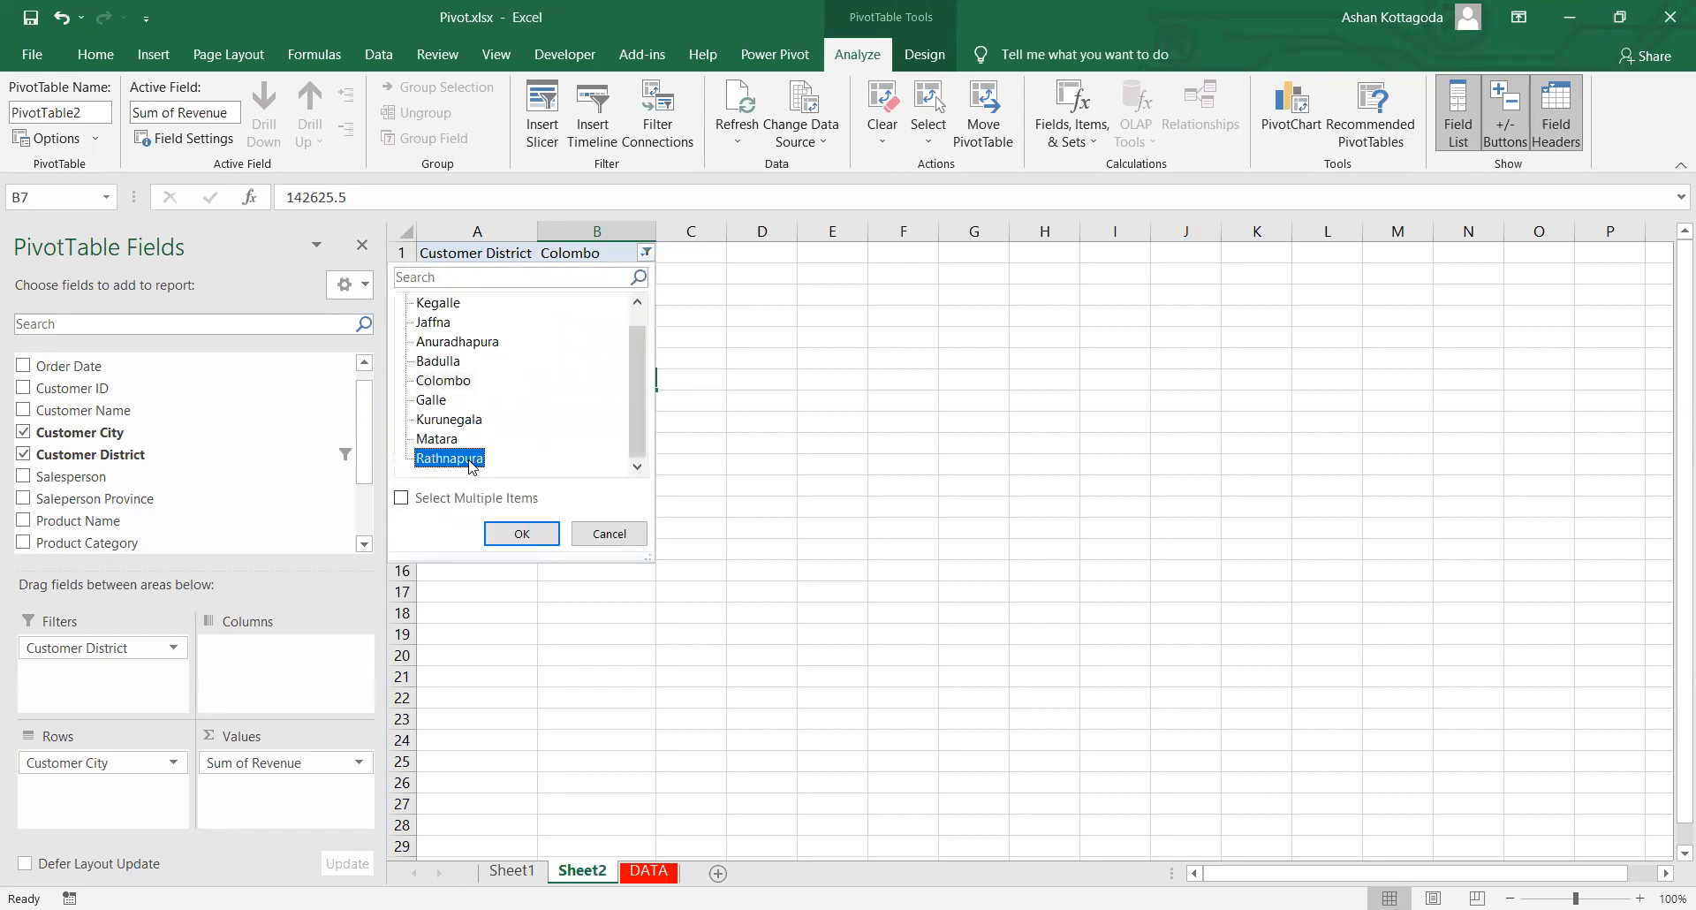
pyautogui.click(521, 533)
pyautogui.click(117, 325)
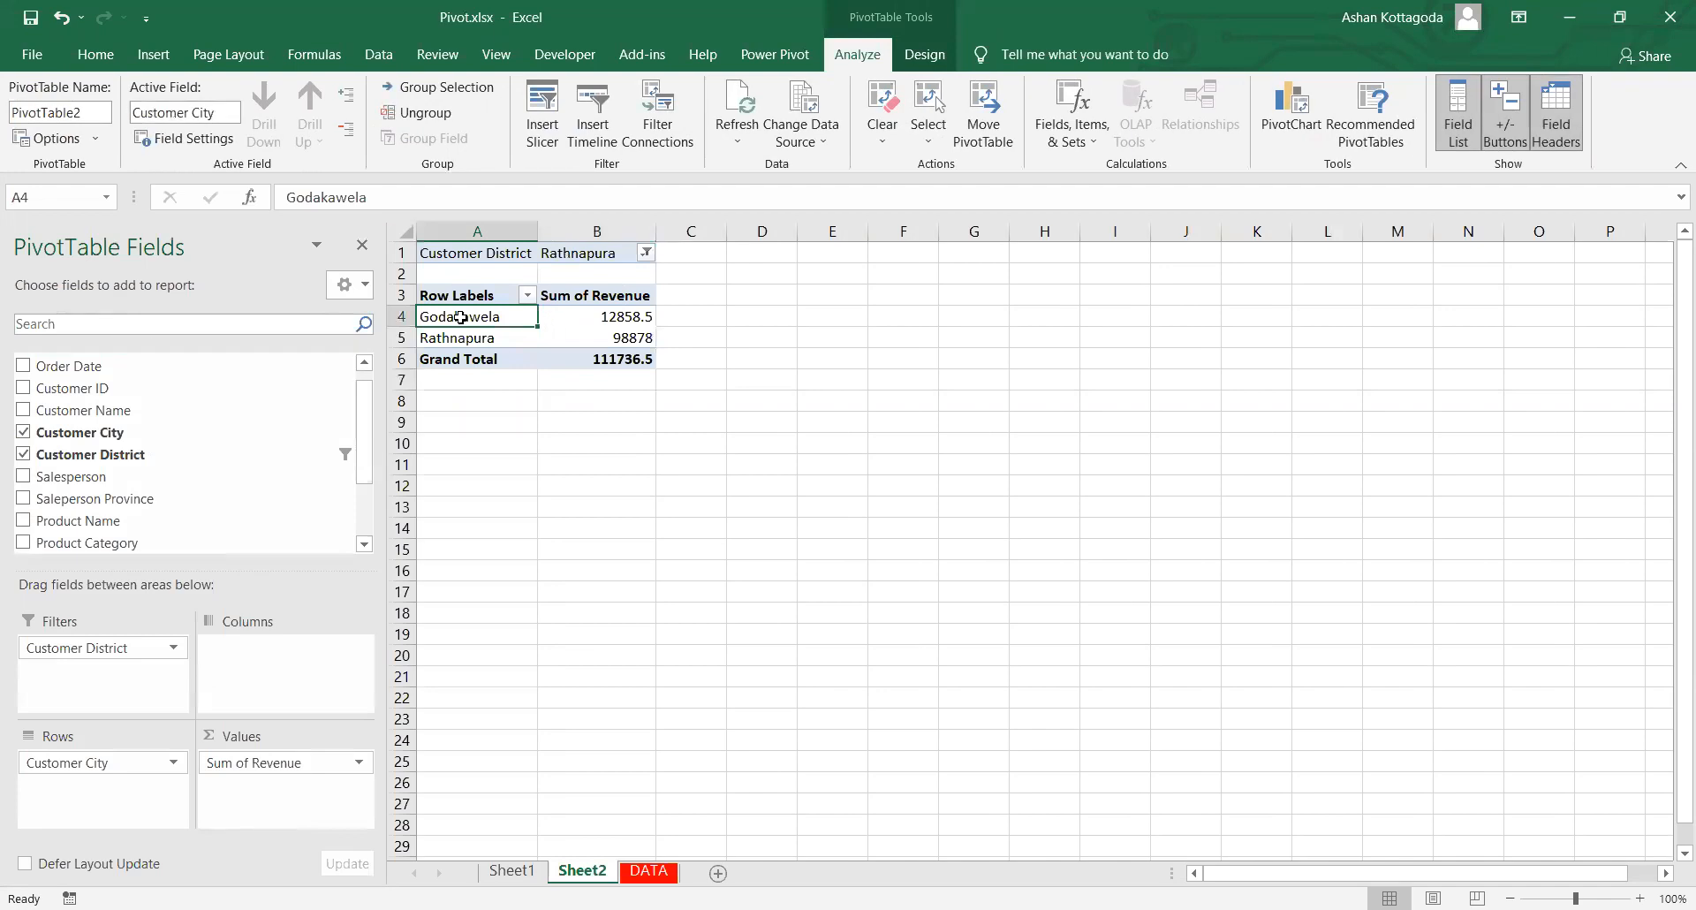
pyautogui.moveTo(460, 317); pyautogui.dragTo(562, 339)
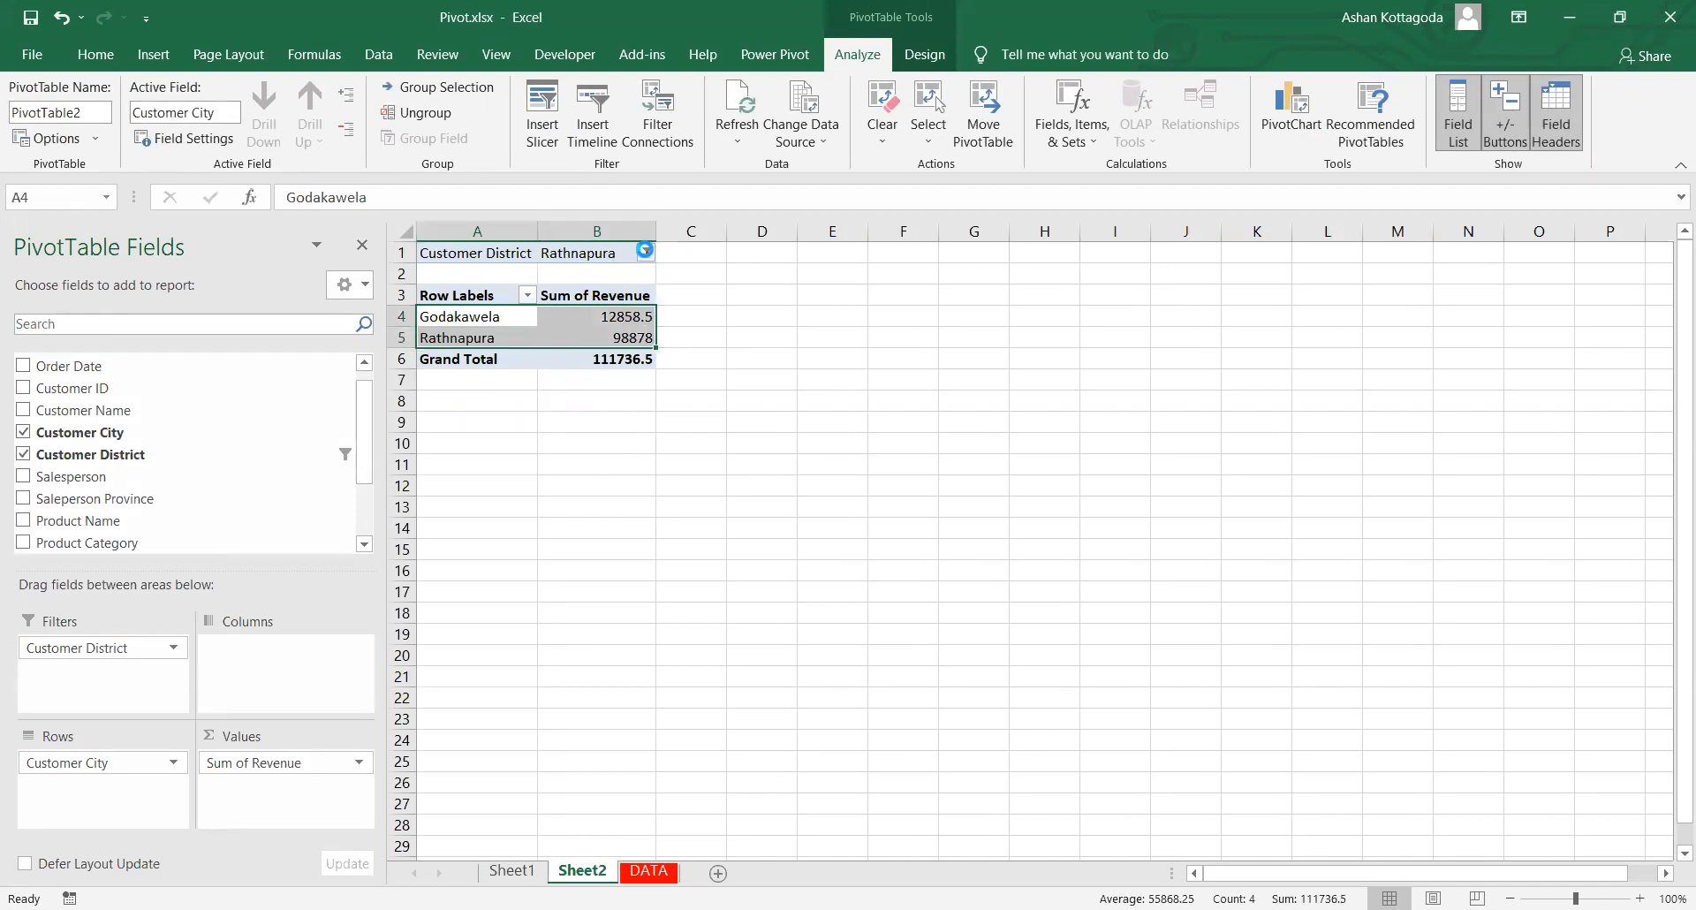
# Step: Try the Customer District filter with Kegalle, followed by Anuradhapura
pyautogui.click(645, 251)
pyautogui.click(429, 323)
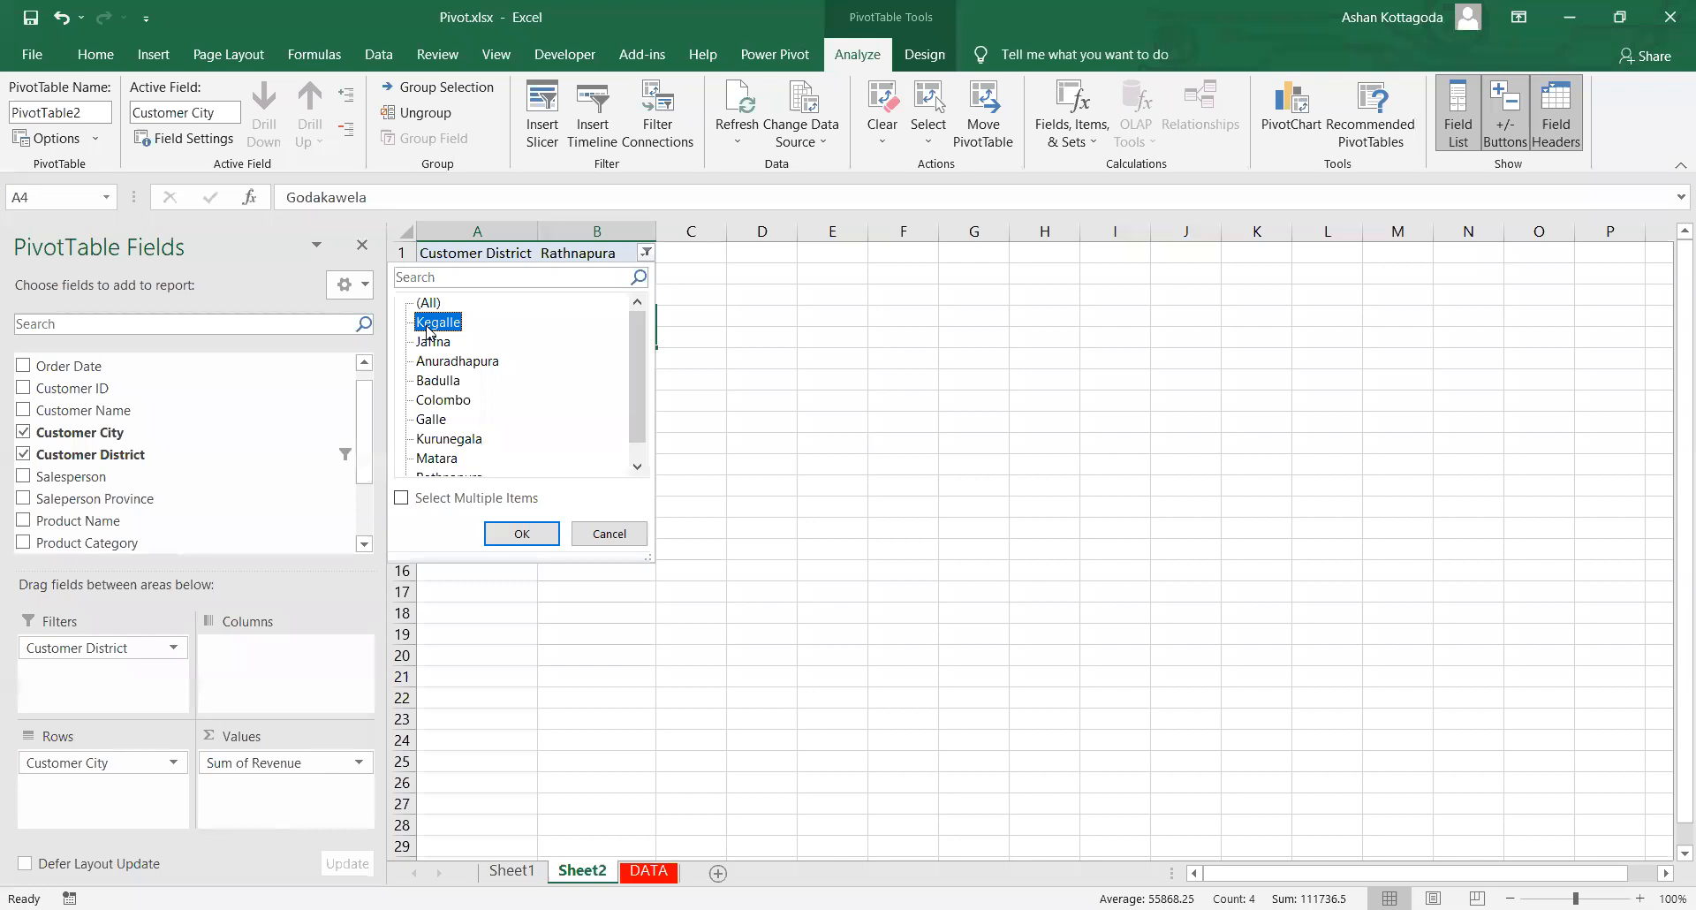
pyautogui.click(508, 536)
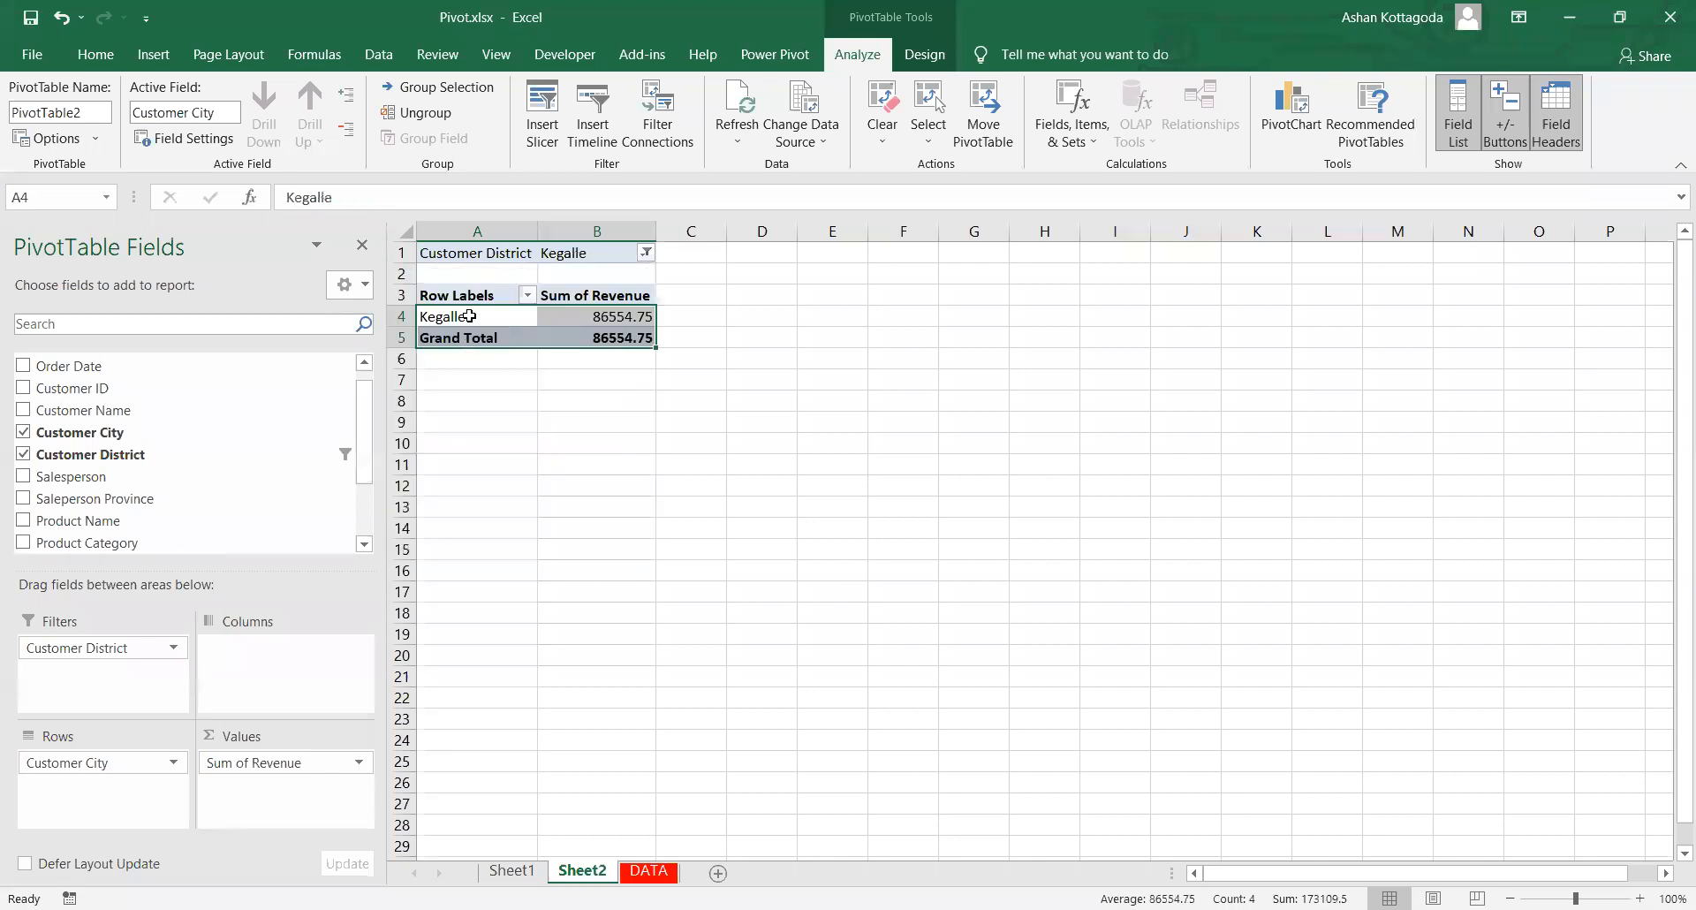
pyautogui.click(594, 318)
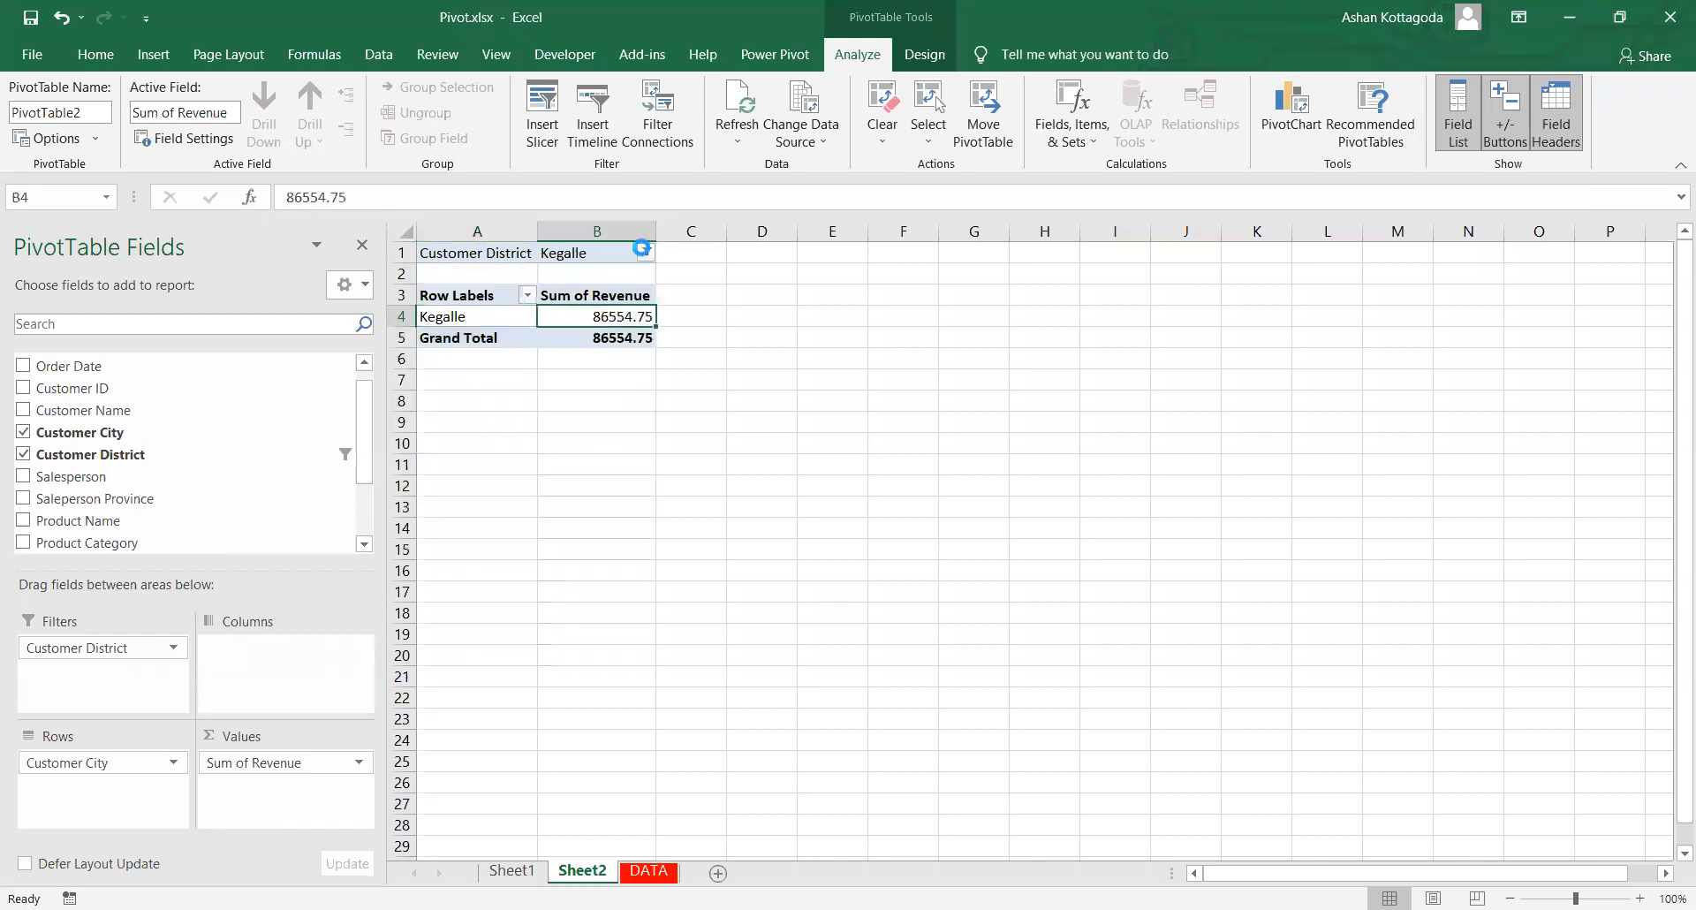
pyautogui.click(647, 252)
pyautogui.click(457, 360)
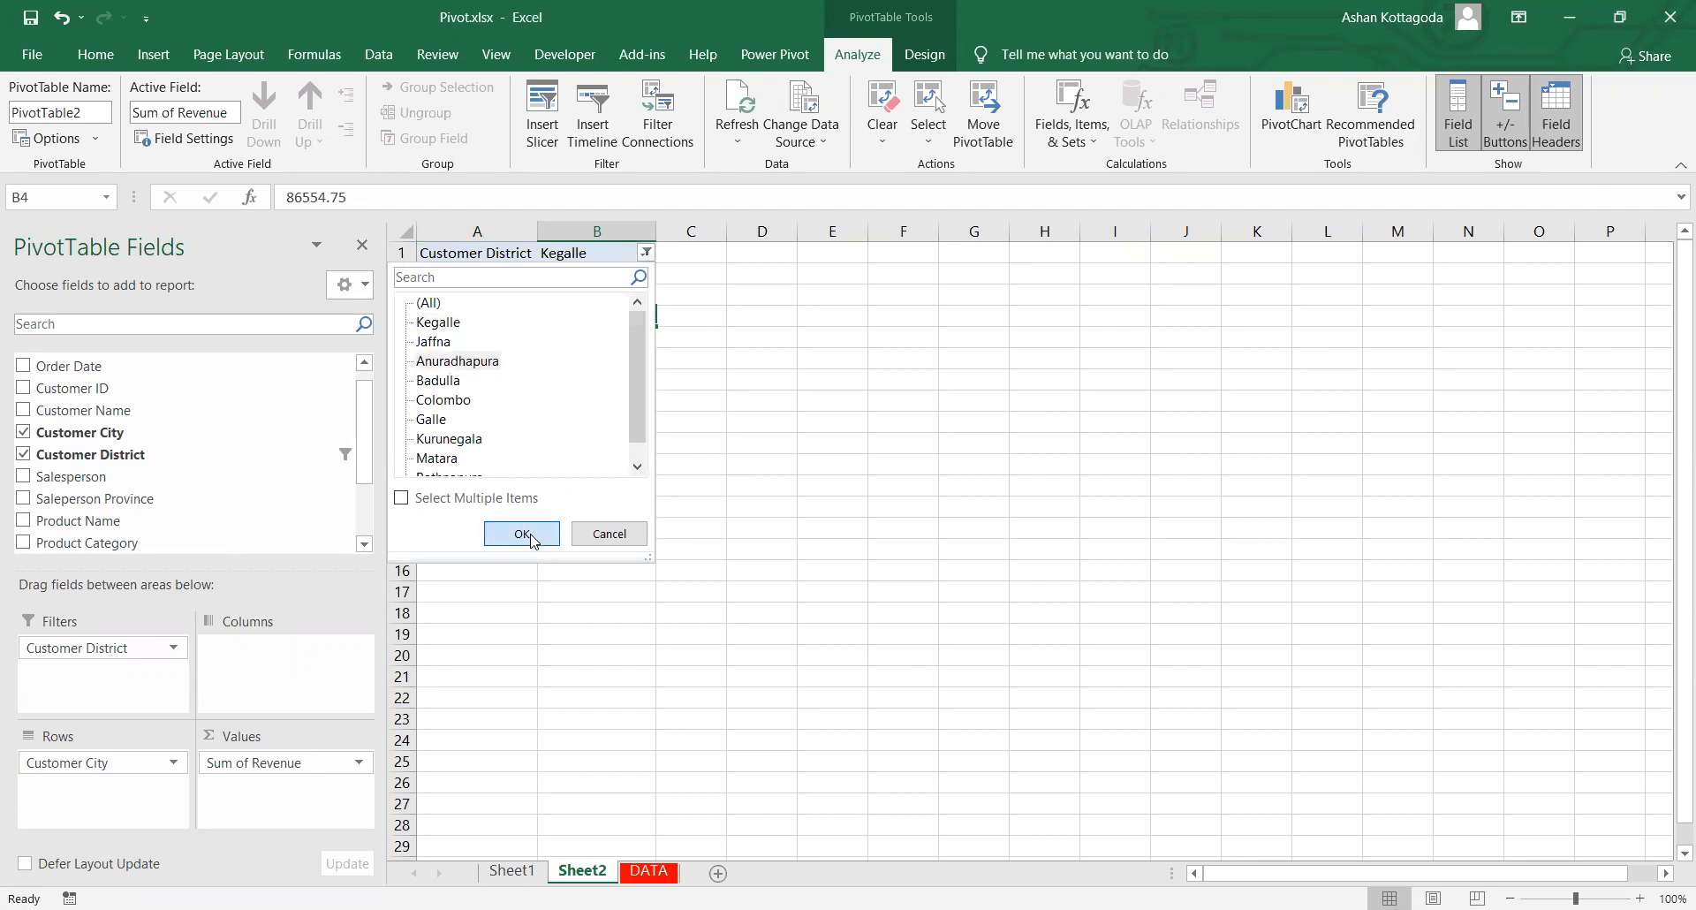
pyautogui.click(522, 533)
# Step: Set the Customer District filter back to Colombo and review the revenue figures of its cities
pyautogui.click(646, 252)
pyautogui.click(446, 399)
pyautogui.click(521, 534)
pyautogui.click(598, 361)
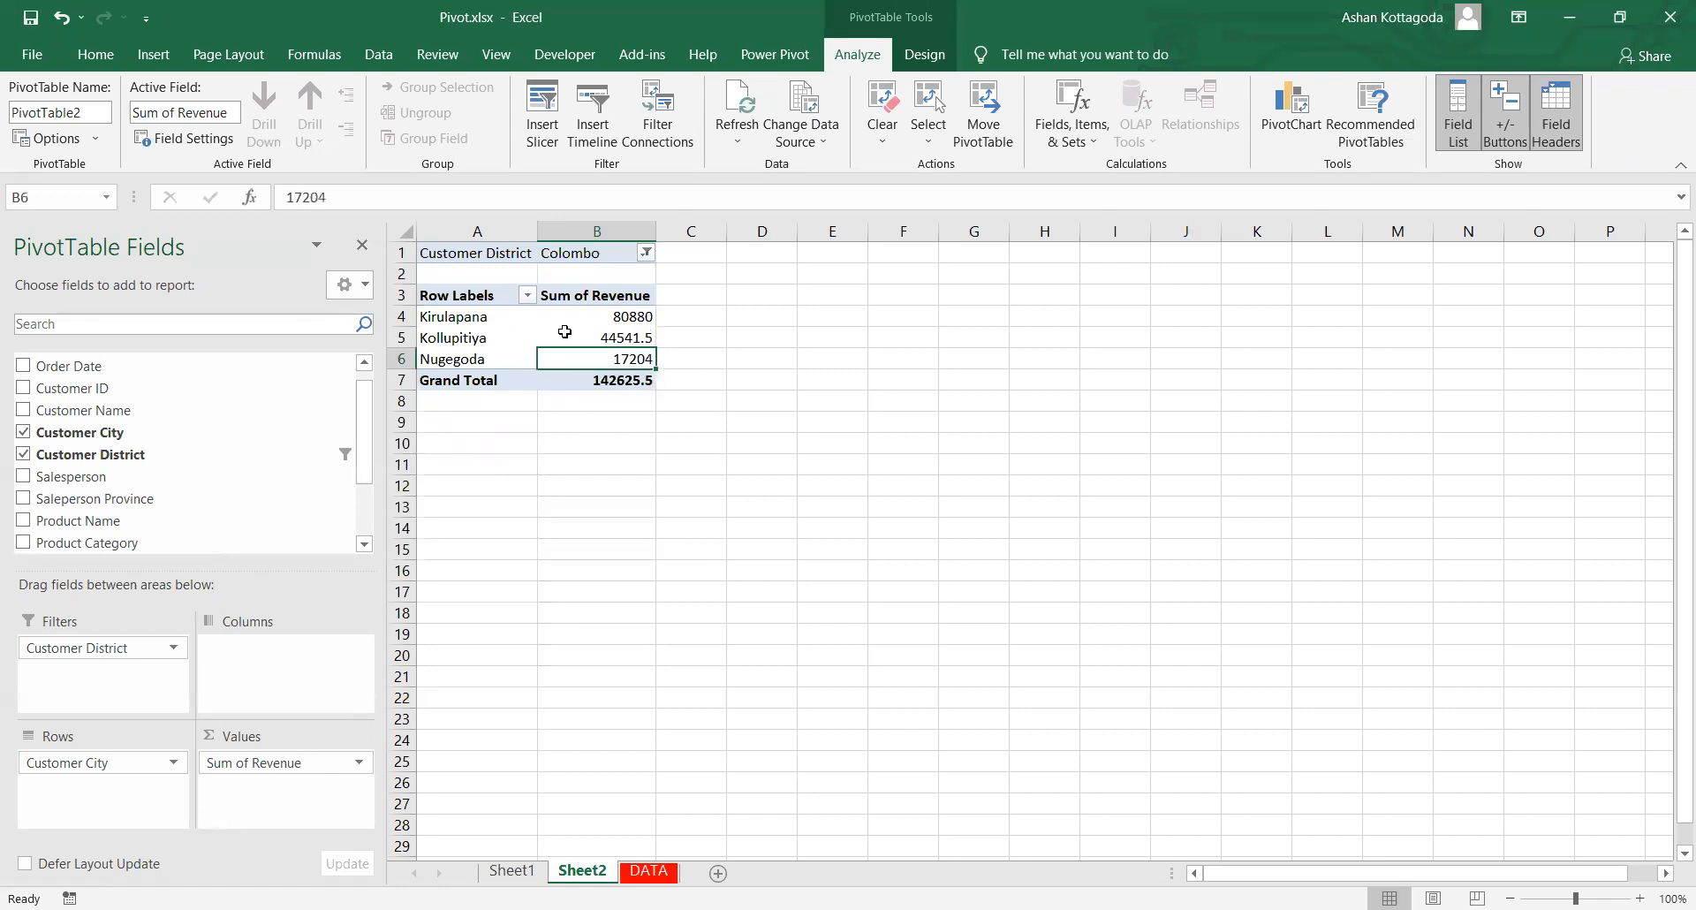
pyautogui.moveTo(580, 313); pyautogui.dragTo(554, 379)
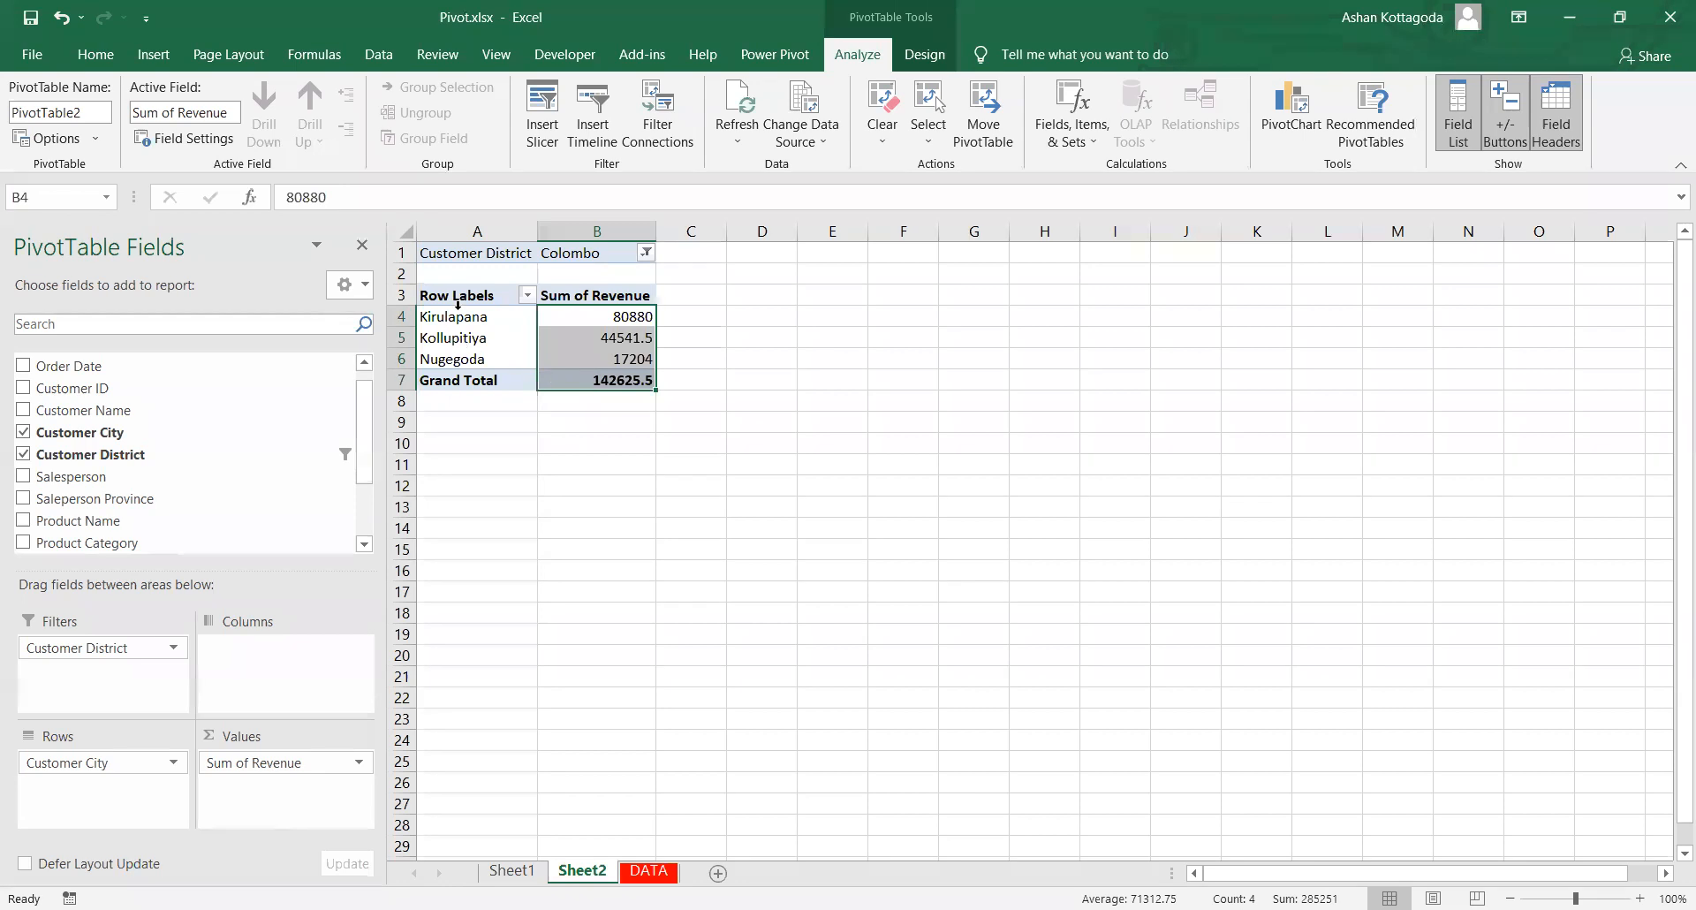
pyautogui.click(458, 305)
pyautogui.click(504, 257)
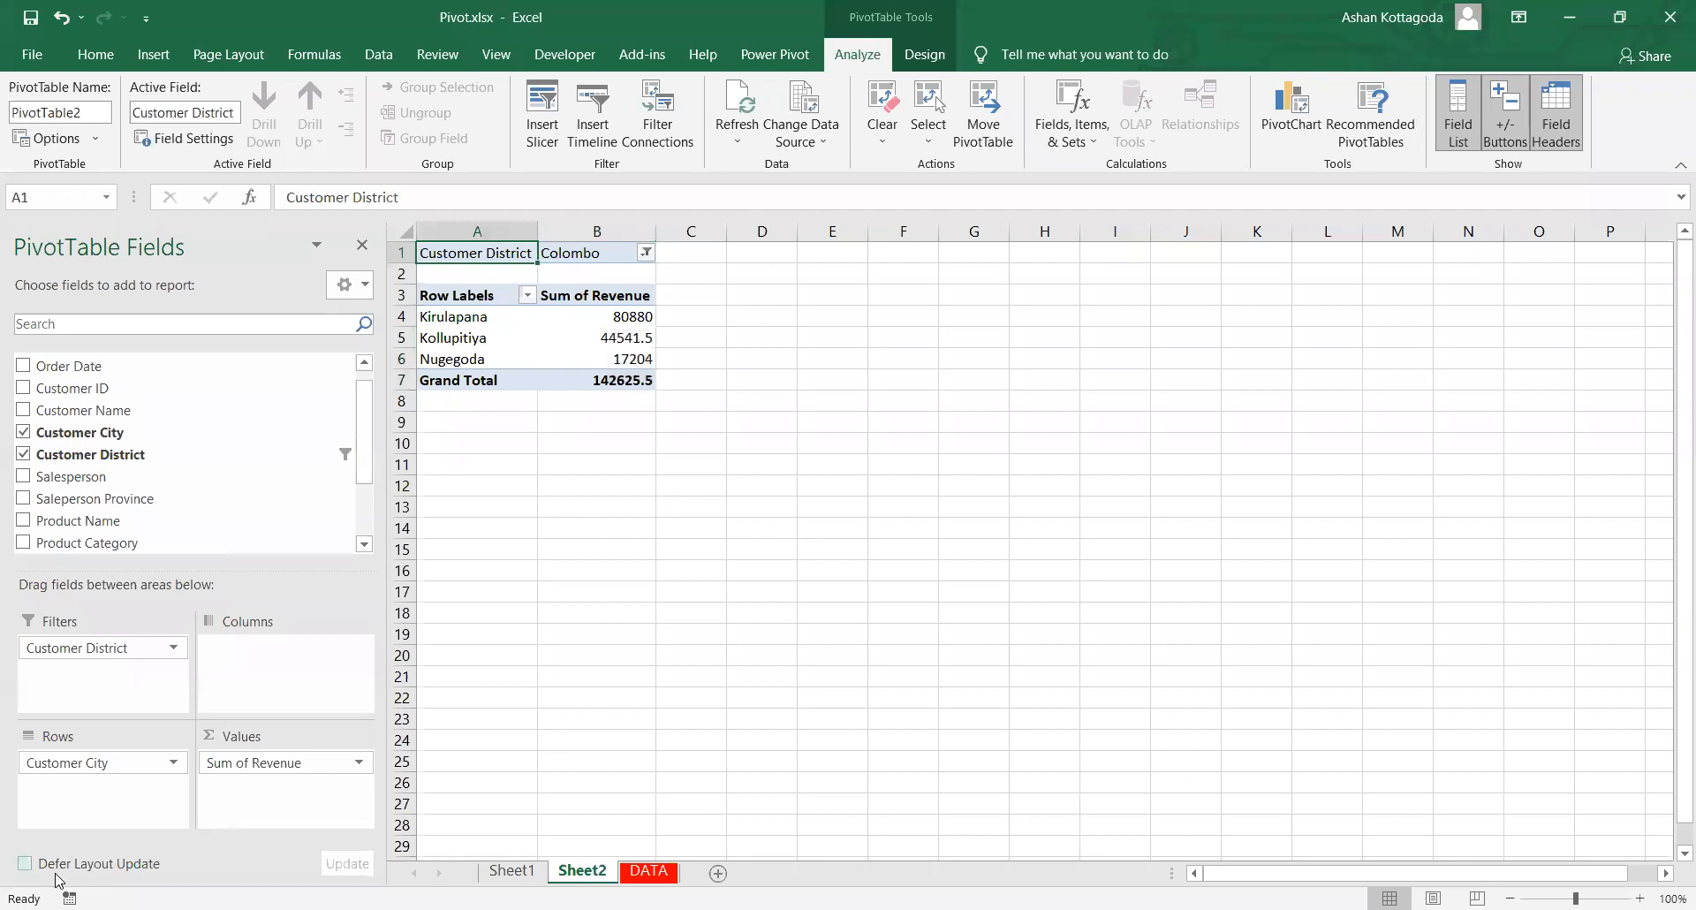
pyautogui.hotkey('alt', 'Tab')
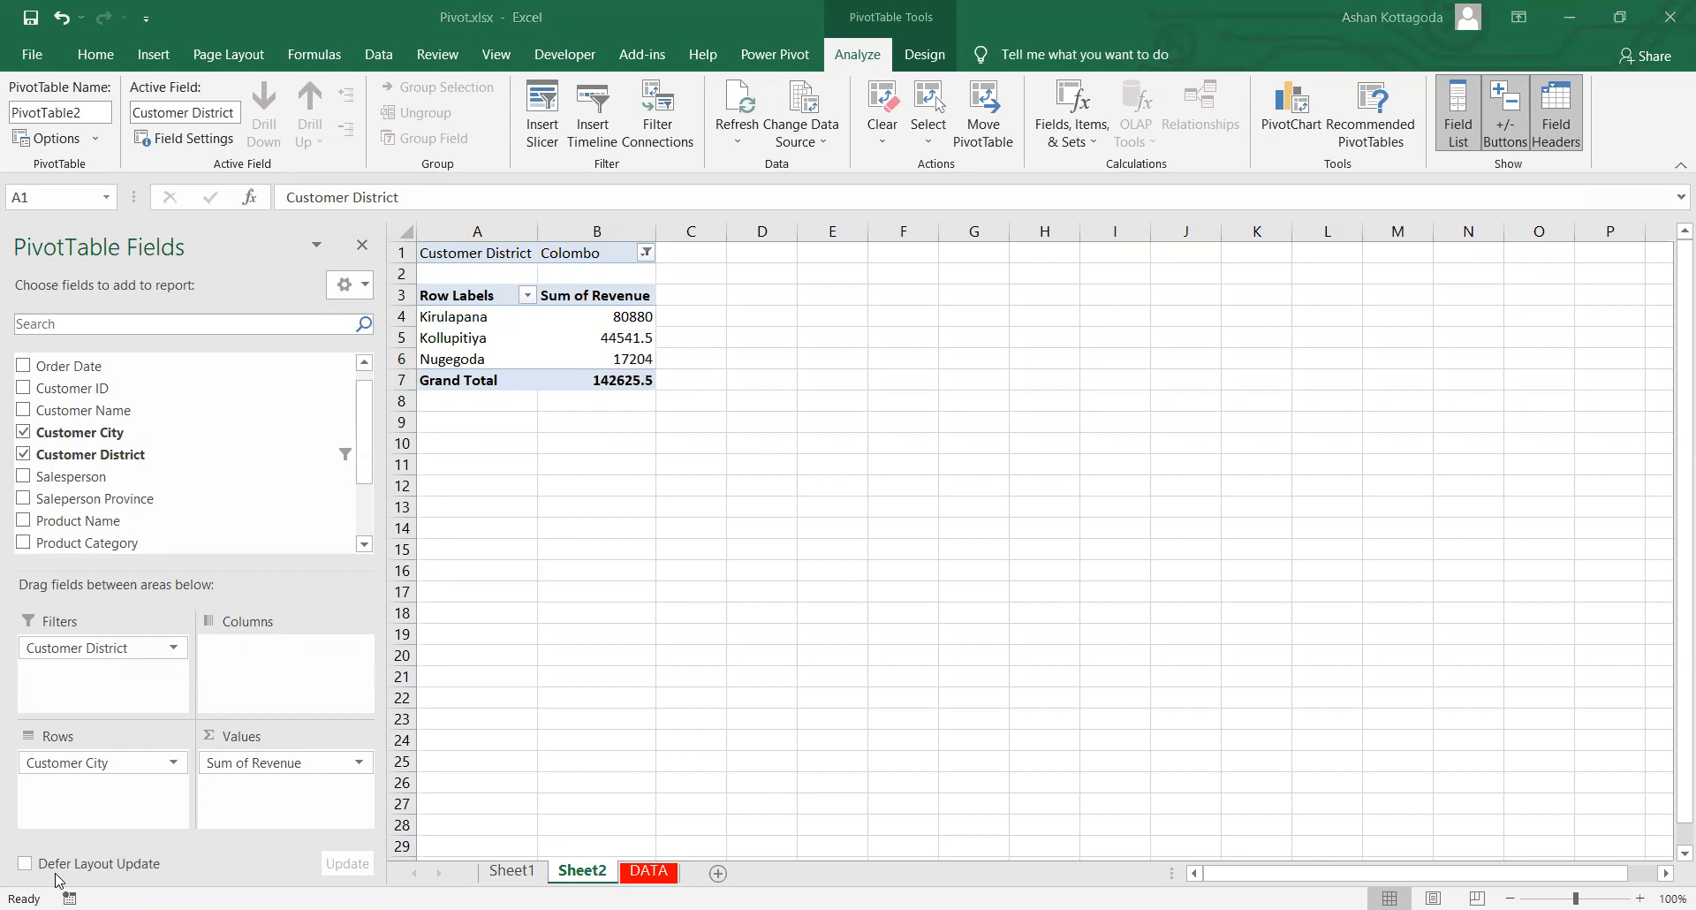
# Step: Create another PivotTable on its own new worksheet from the sales records on the DATA sheet
pyautogui.click(648, 871)
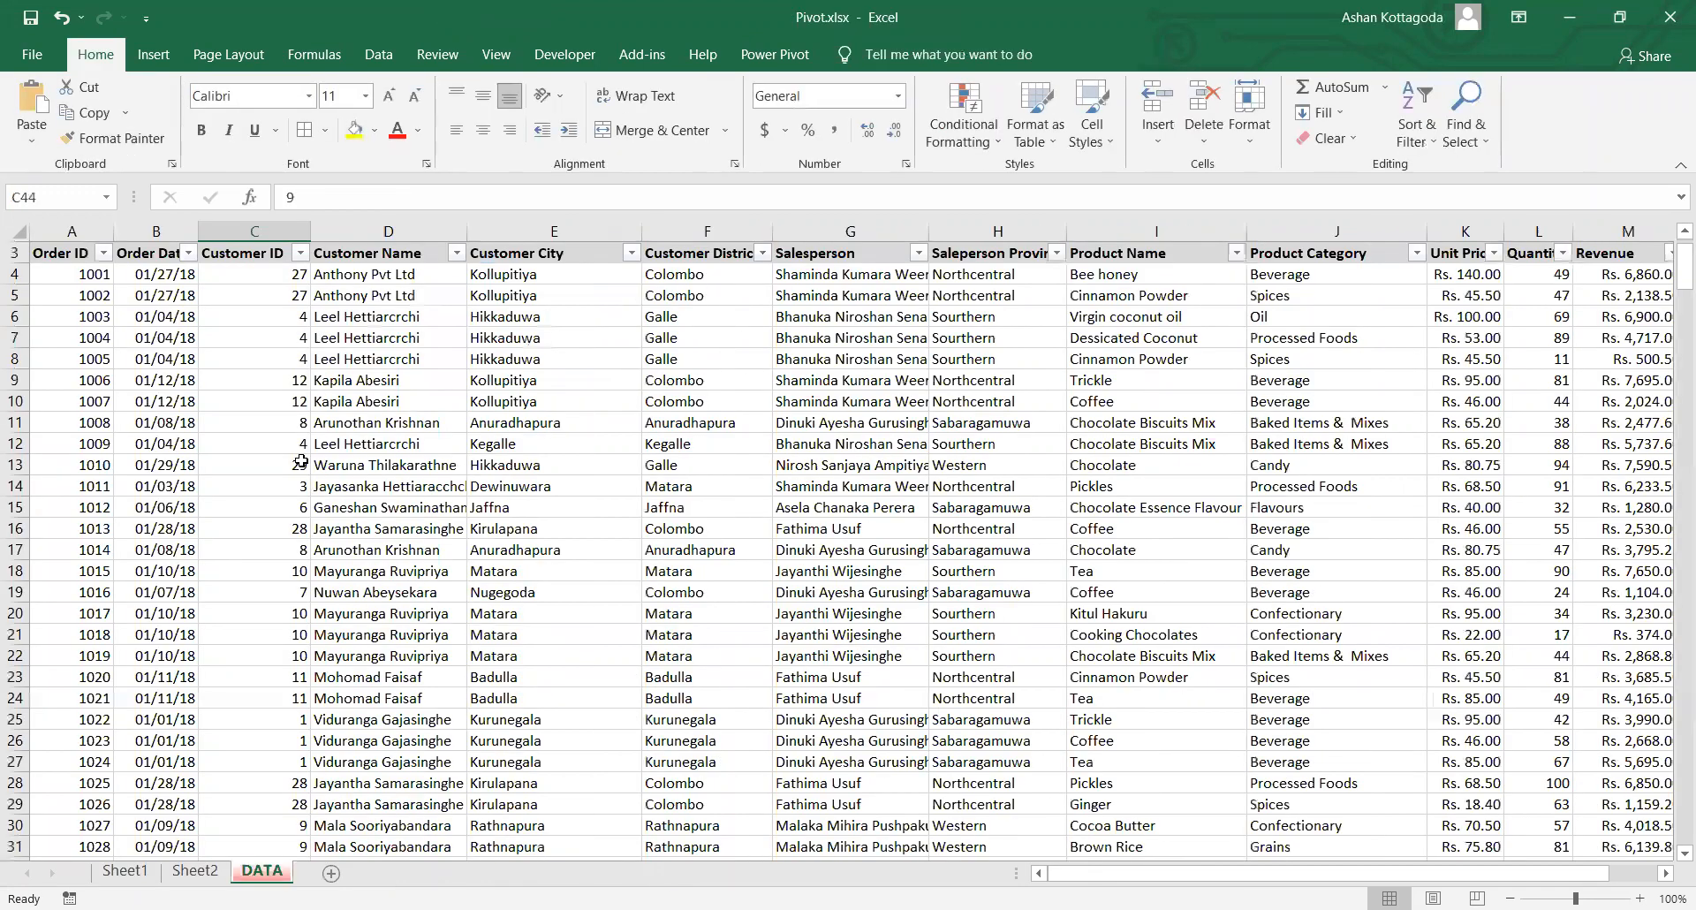
pyautogui.click(153, 55)
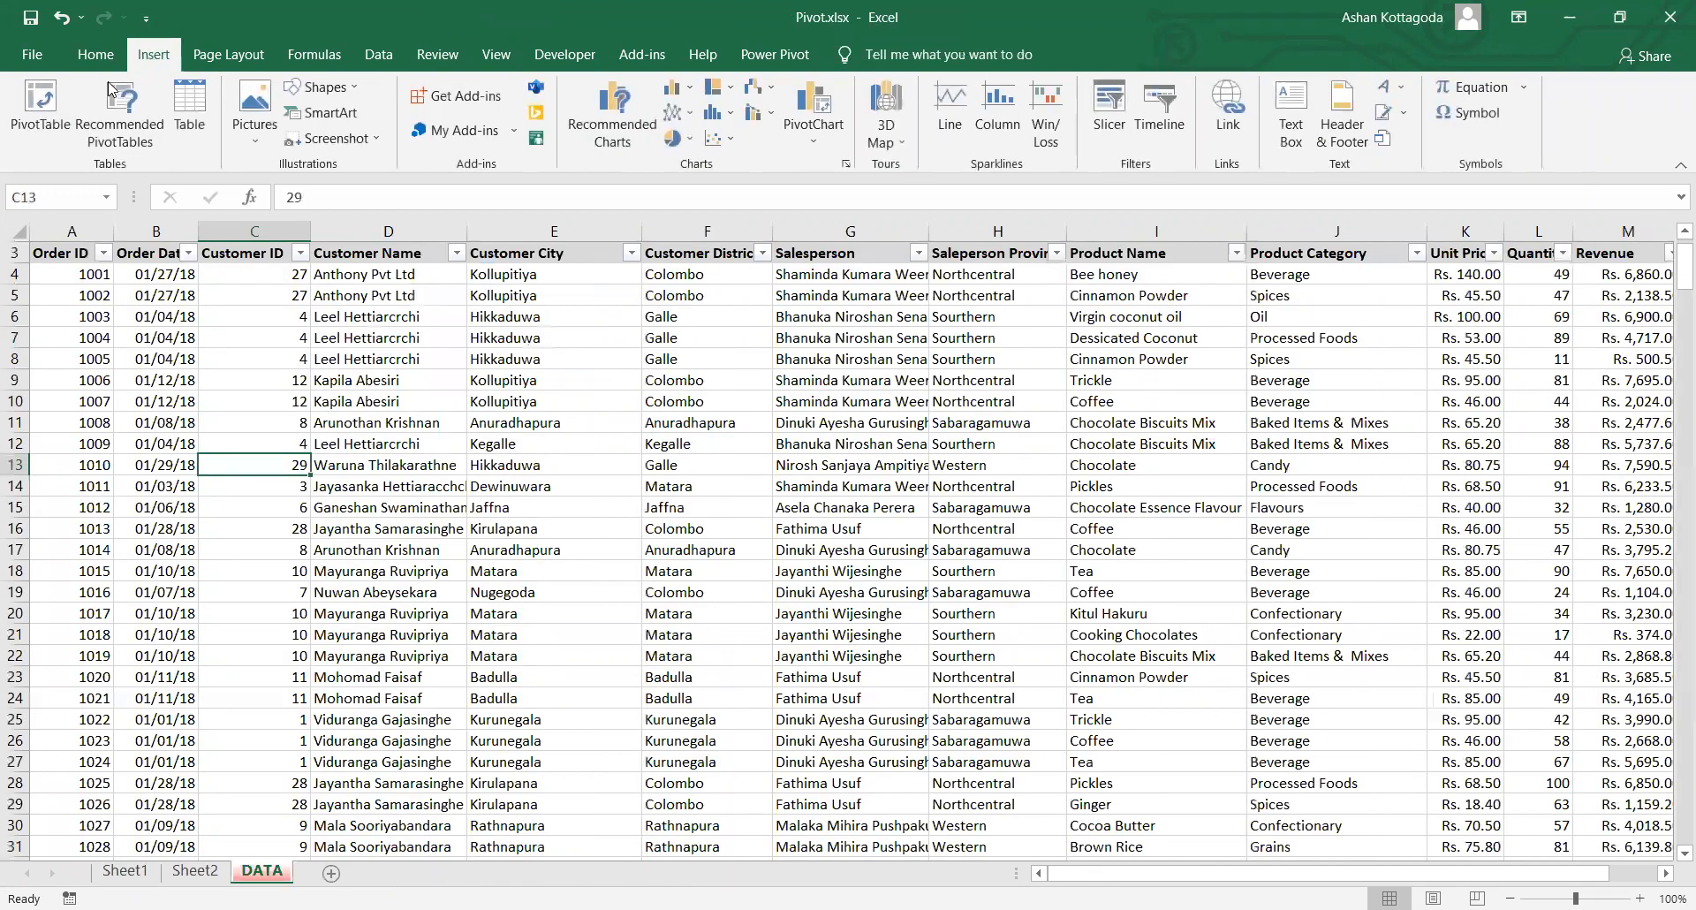
pyautogui.click(29, 113)
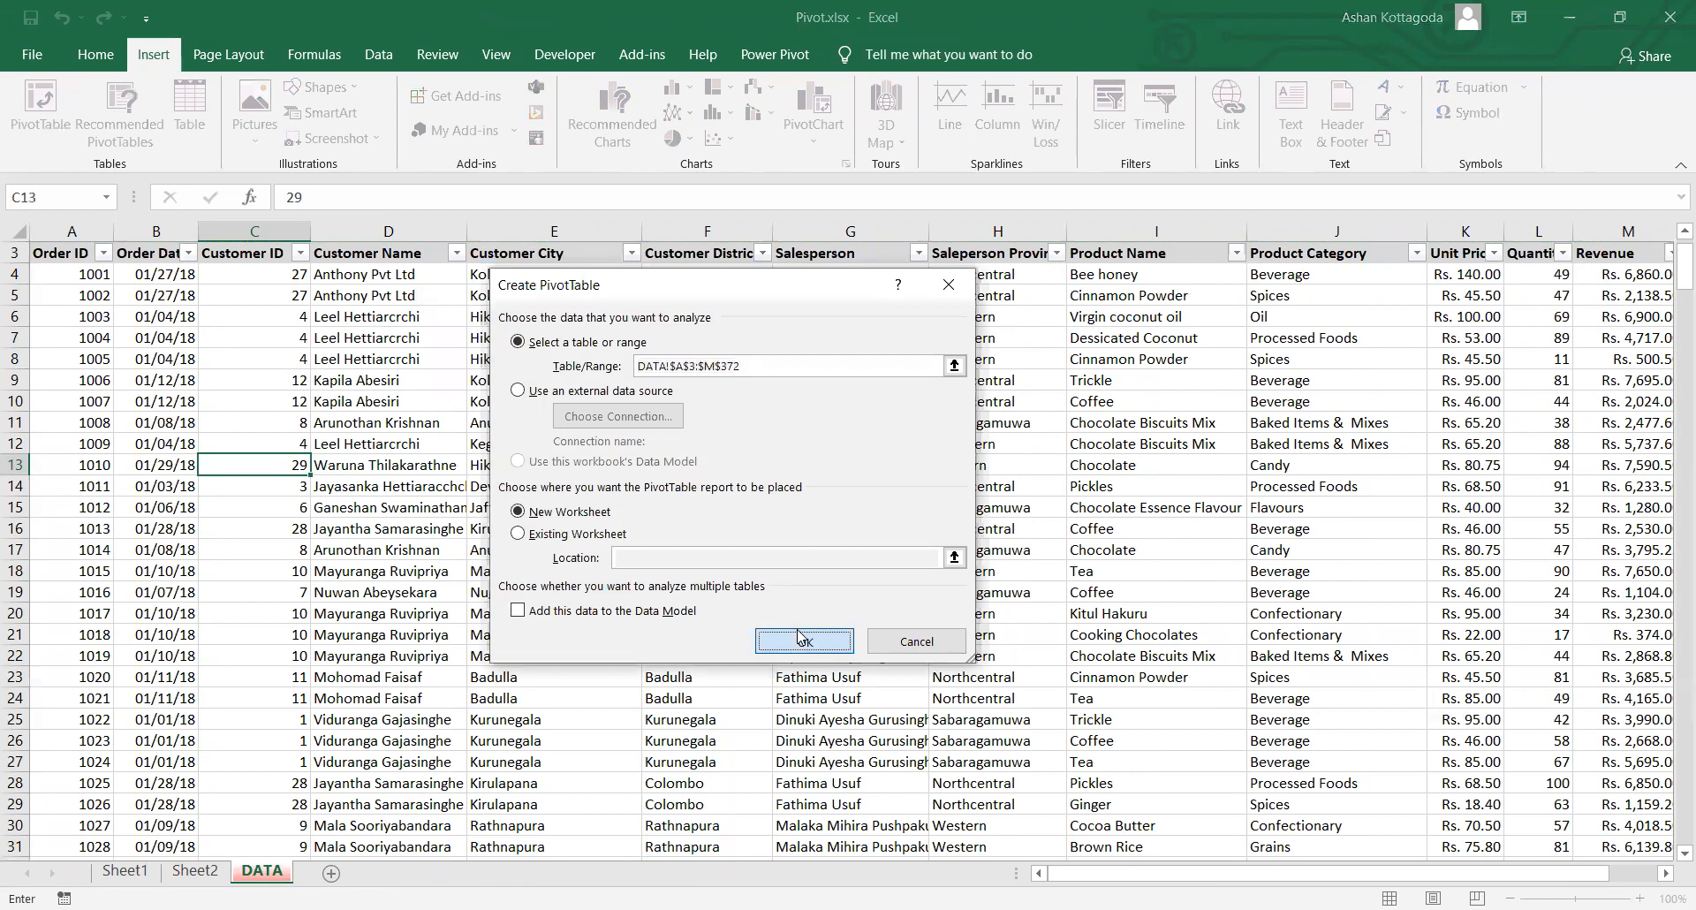
pyautogui.click(799, 637)
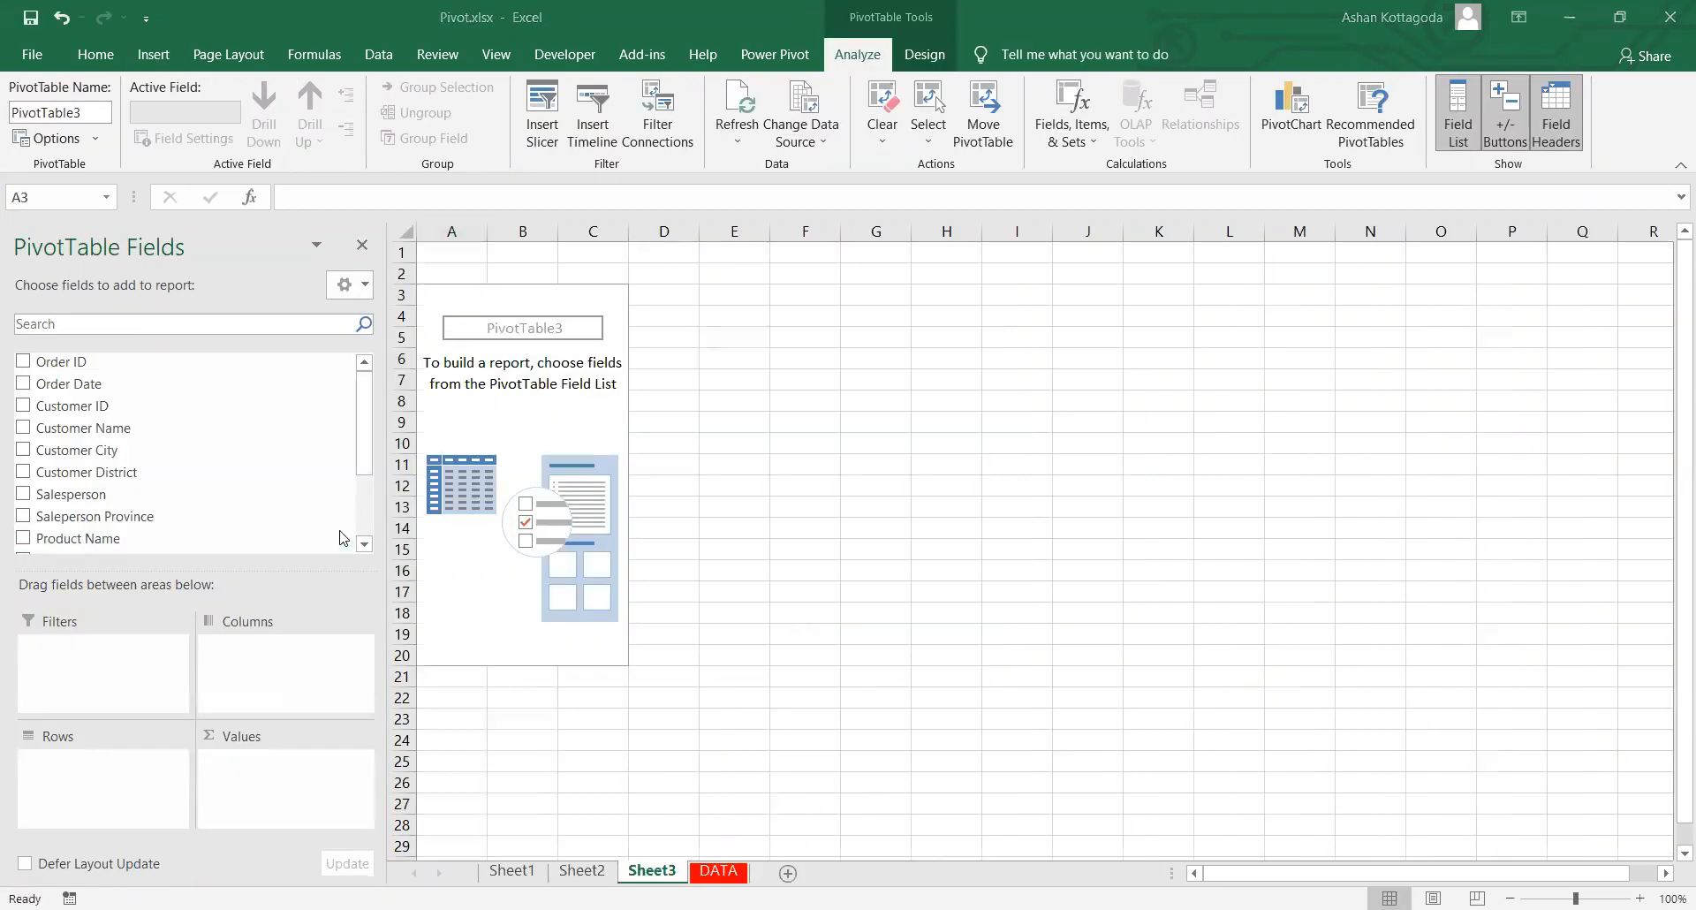
# Step: Summarise the total Quantity by Product Category in the new PivotTable
pyautogui.scroll(-2, 343, 537)
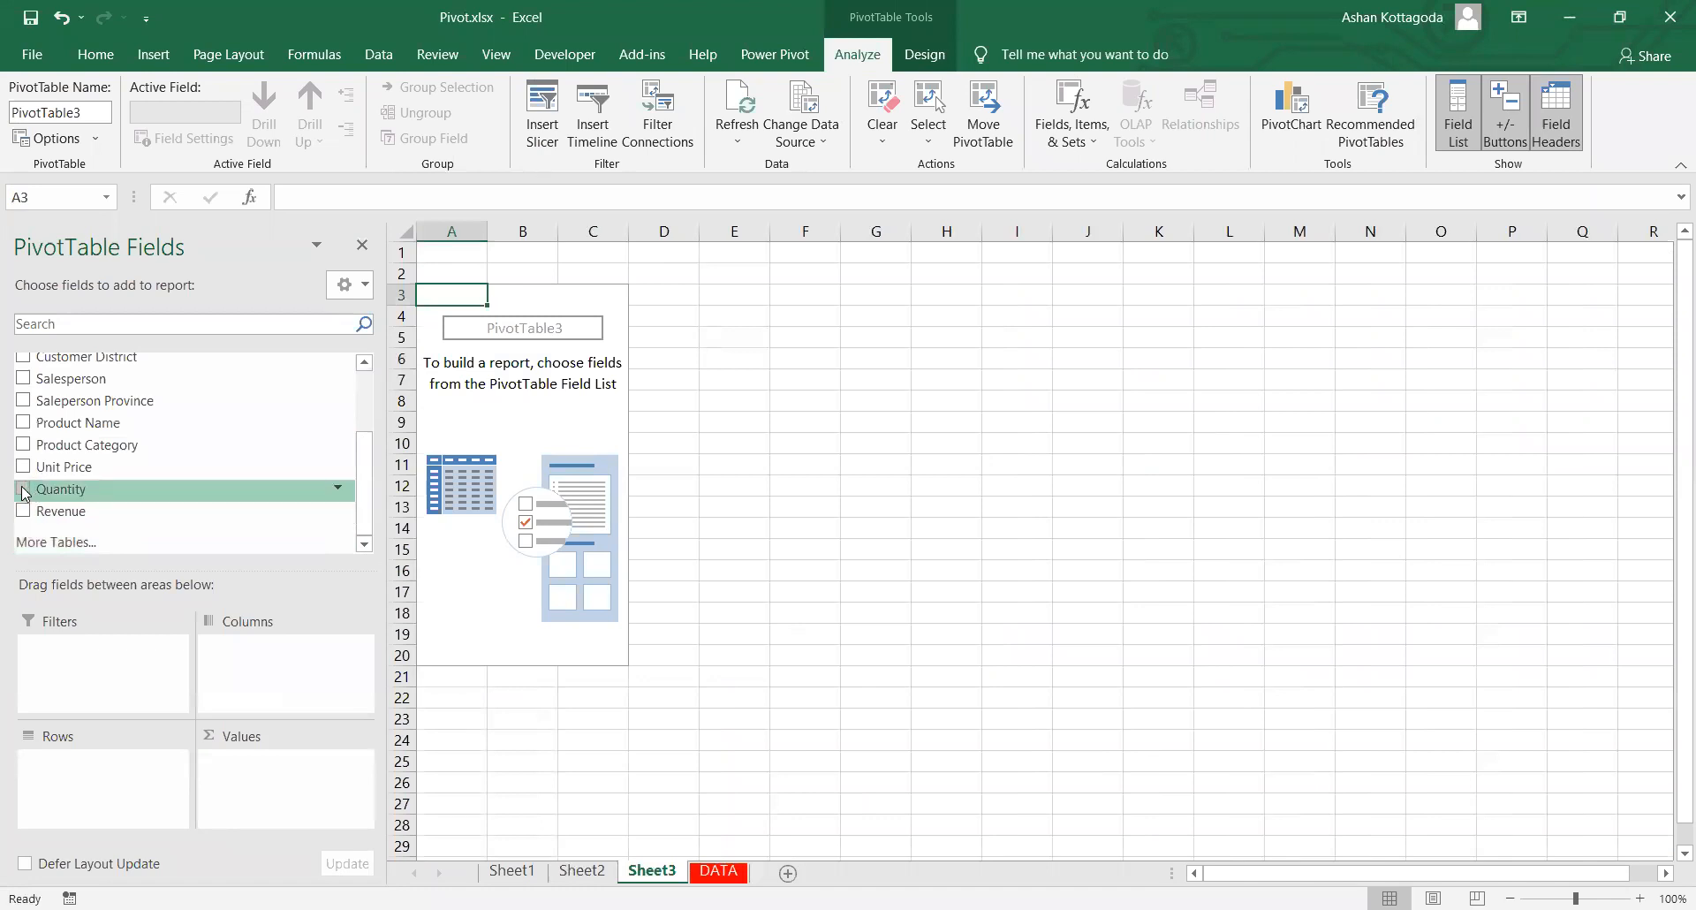
pyautogui.click(24, 490)
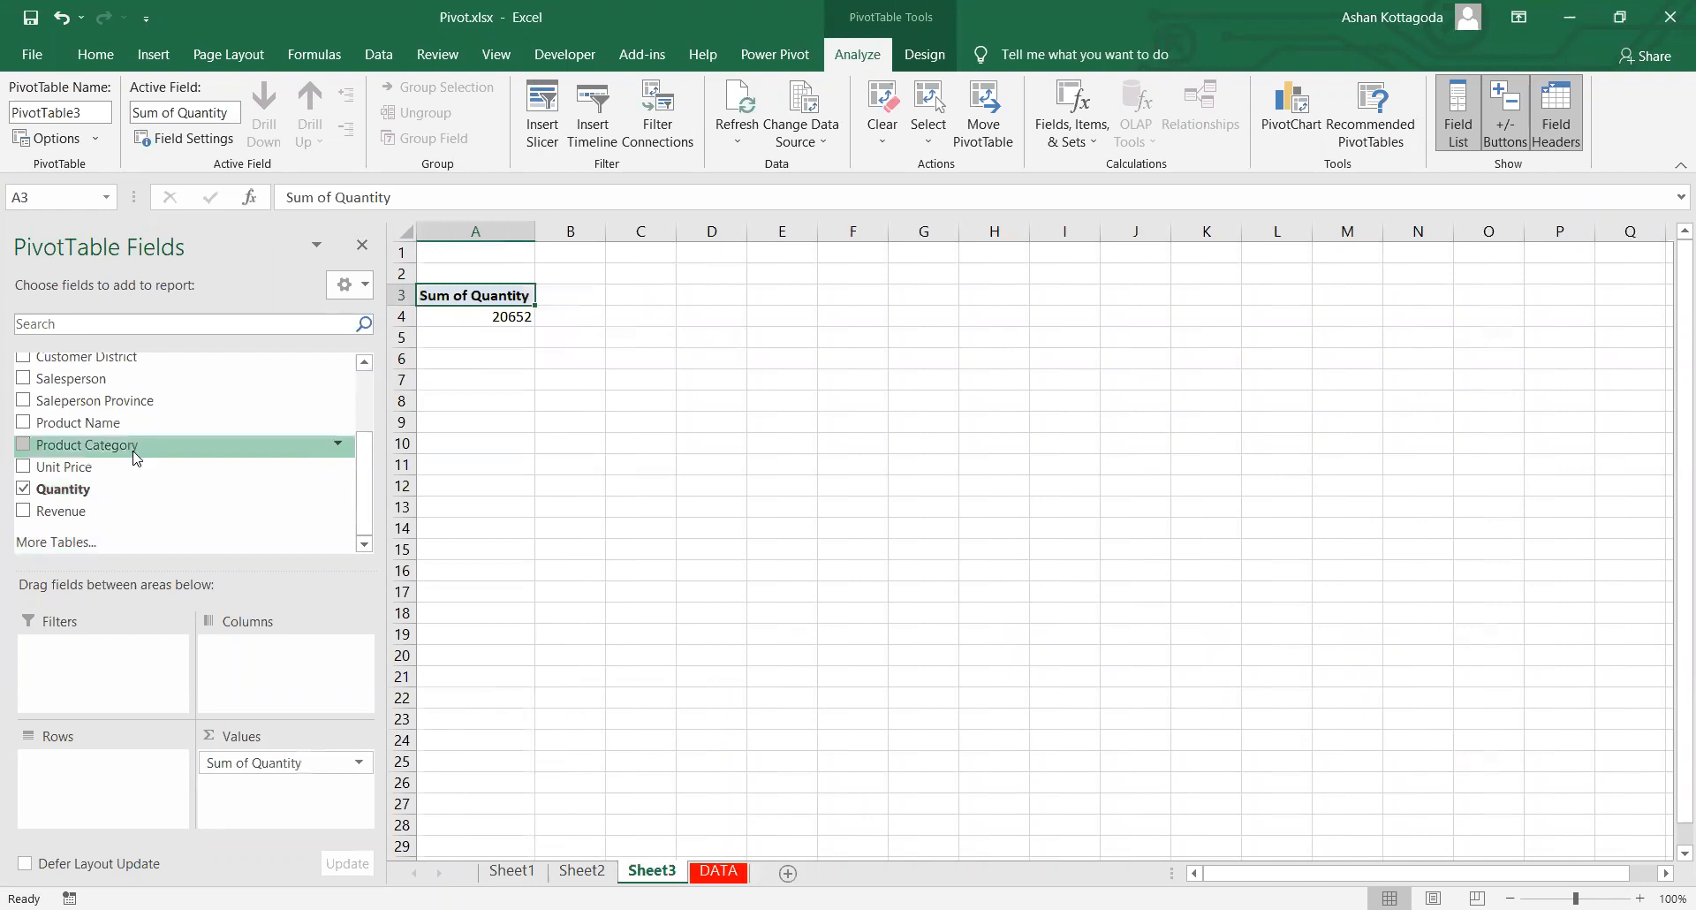
pyautogui.moveTo(135, 455); pyautogui.dragTo(201, 475)
pyautogui.scroll(3, 201, 475)
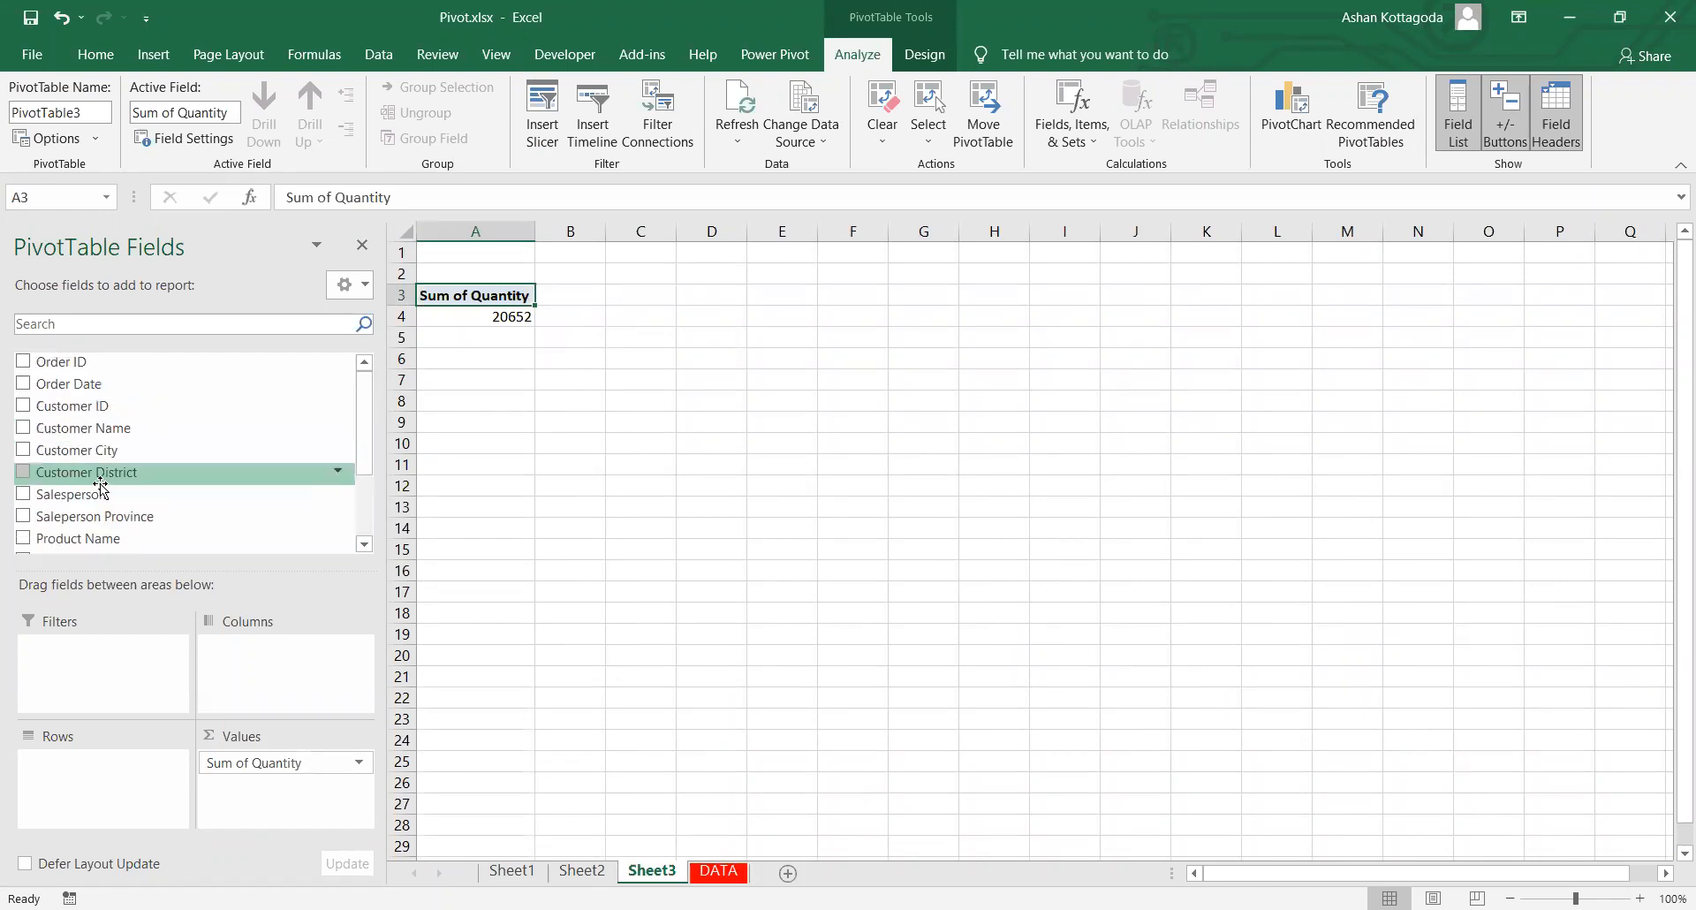
pyautogui.scroll(-2, 100, 483)
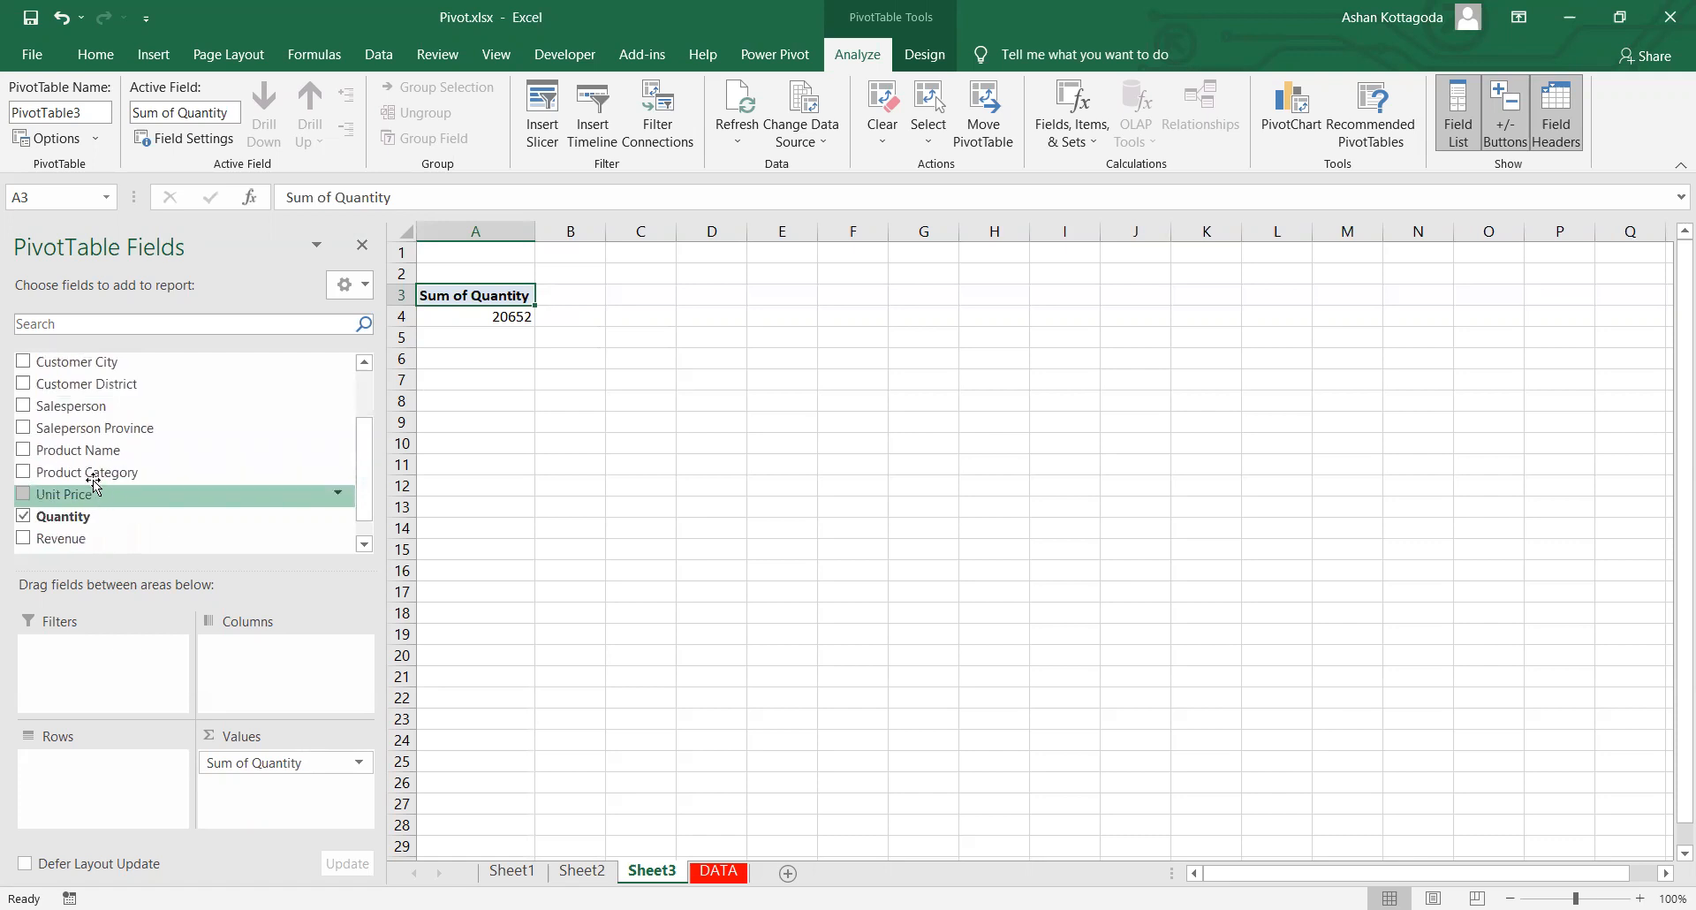
pyautogui.click(26, 475)
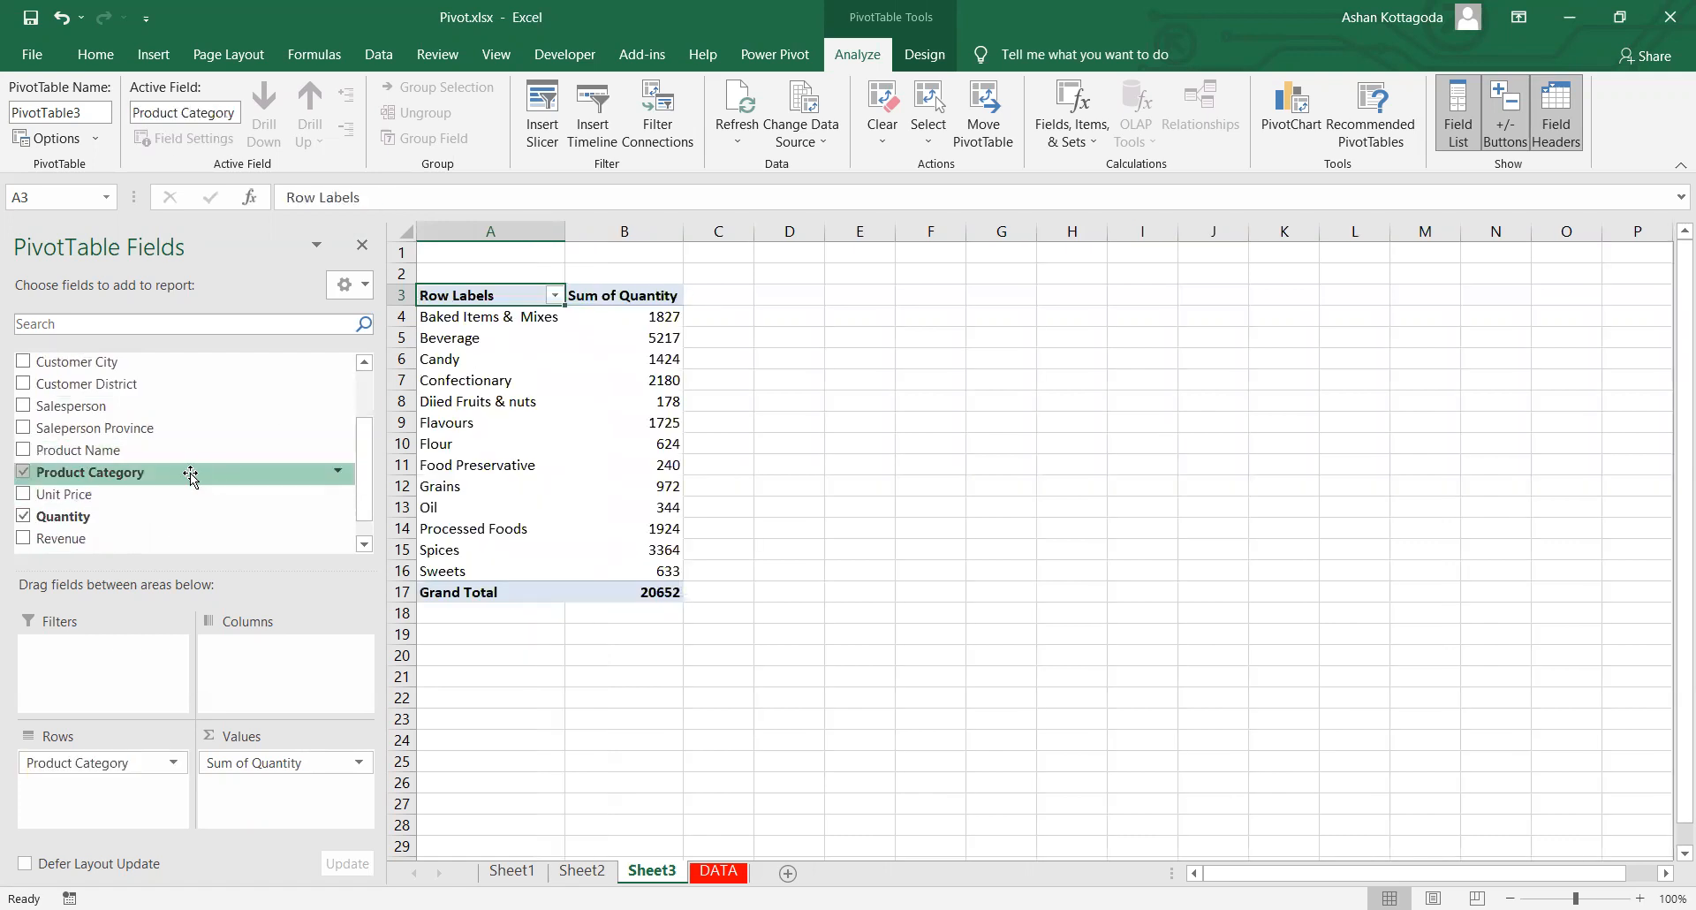
# Step: Add Customer Name as a report filter and set it to Anthony Pvt Ltd
pyautogui.scroll(2, 117, 433)
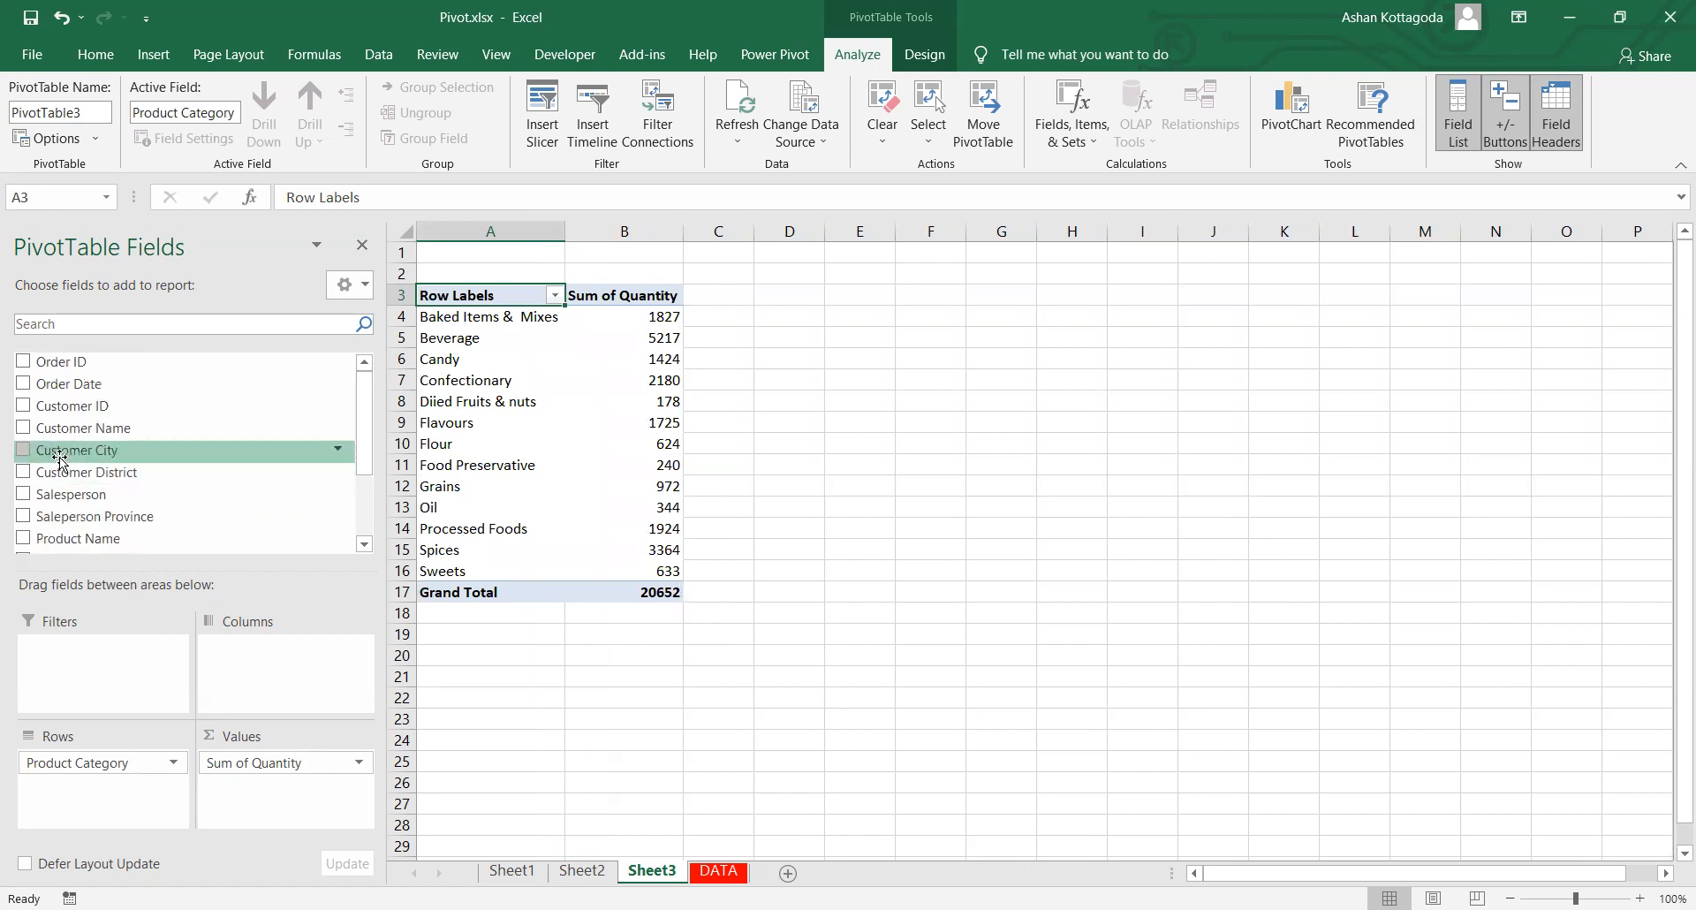
pyautogui.moveTo(34, 435); pyautogui.dragTo(74, 655)
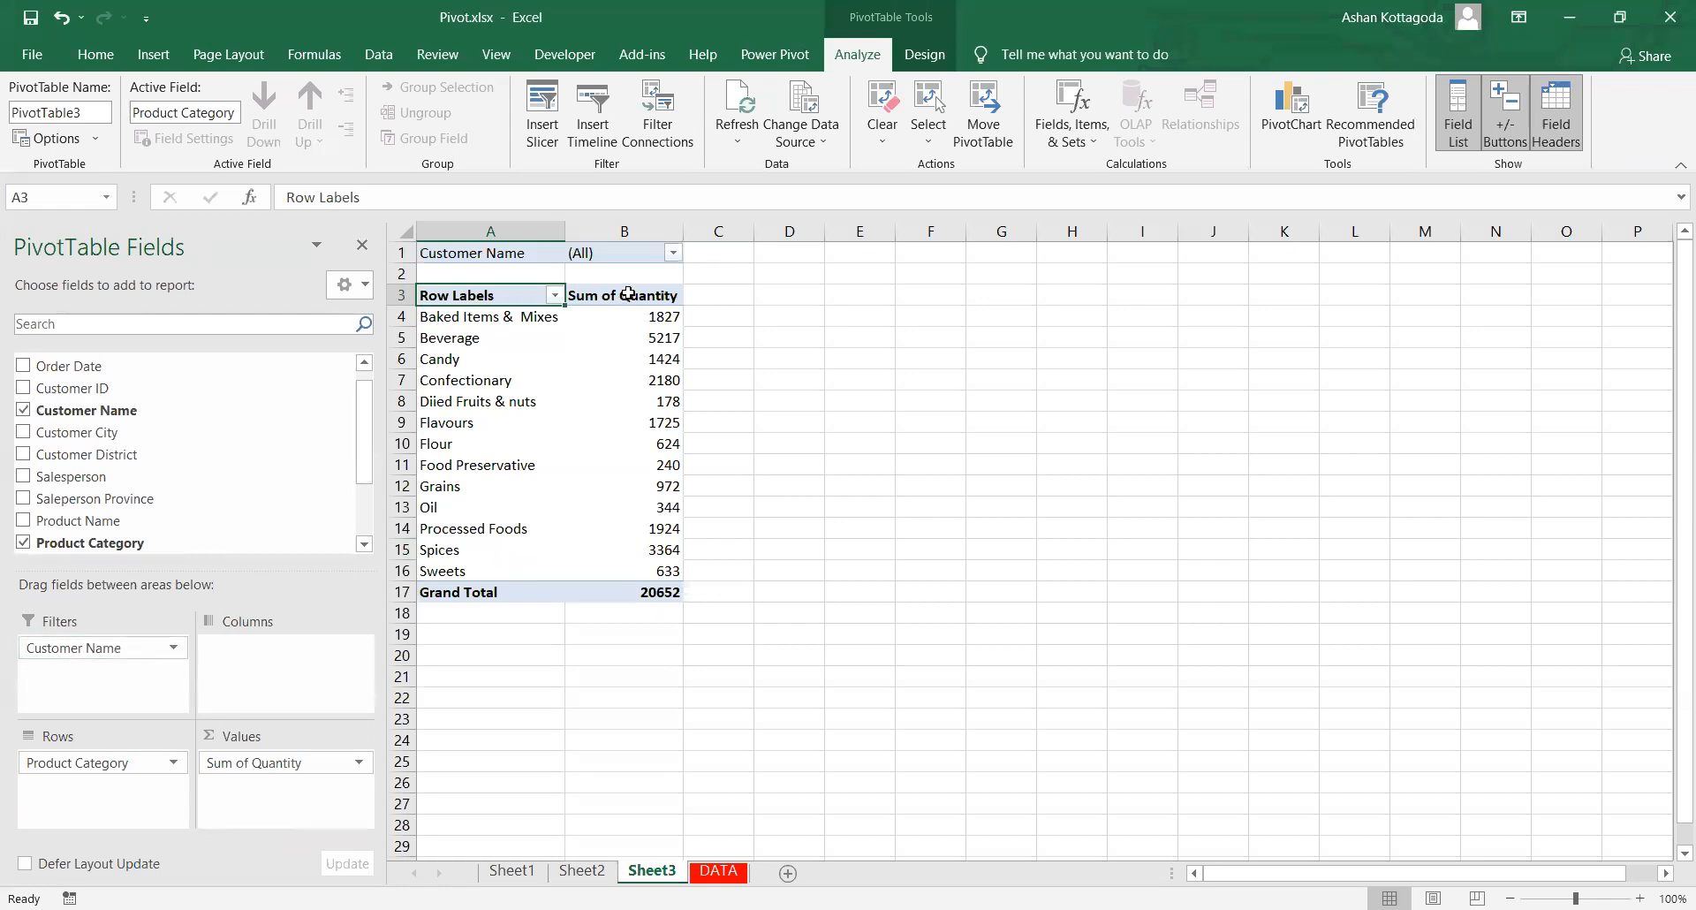
pyautogui.click(673, 255)
pyautogui.click(488, 341)
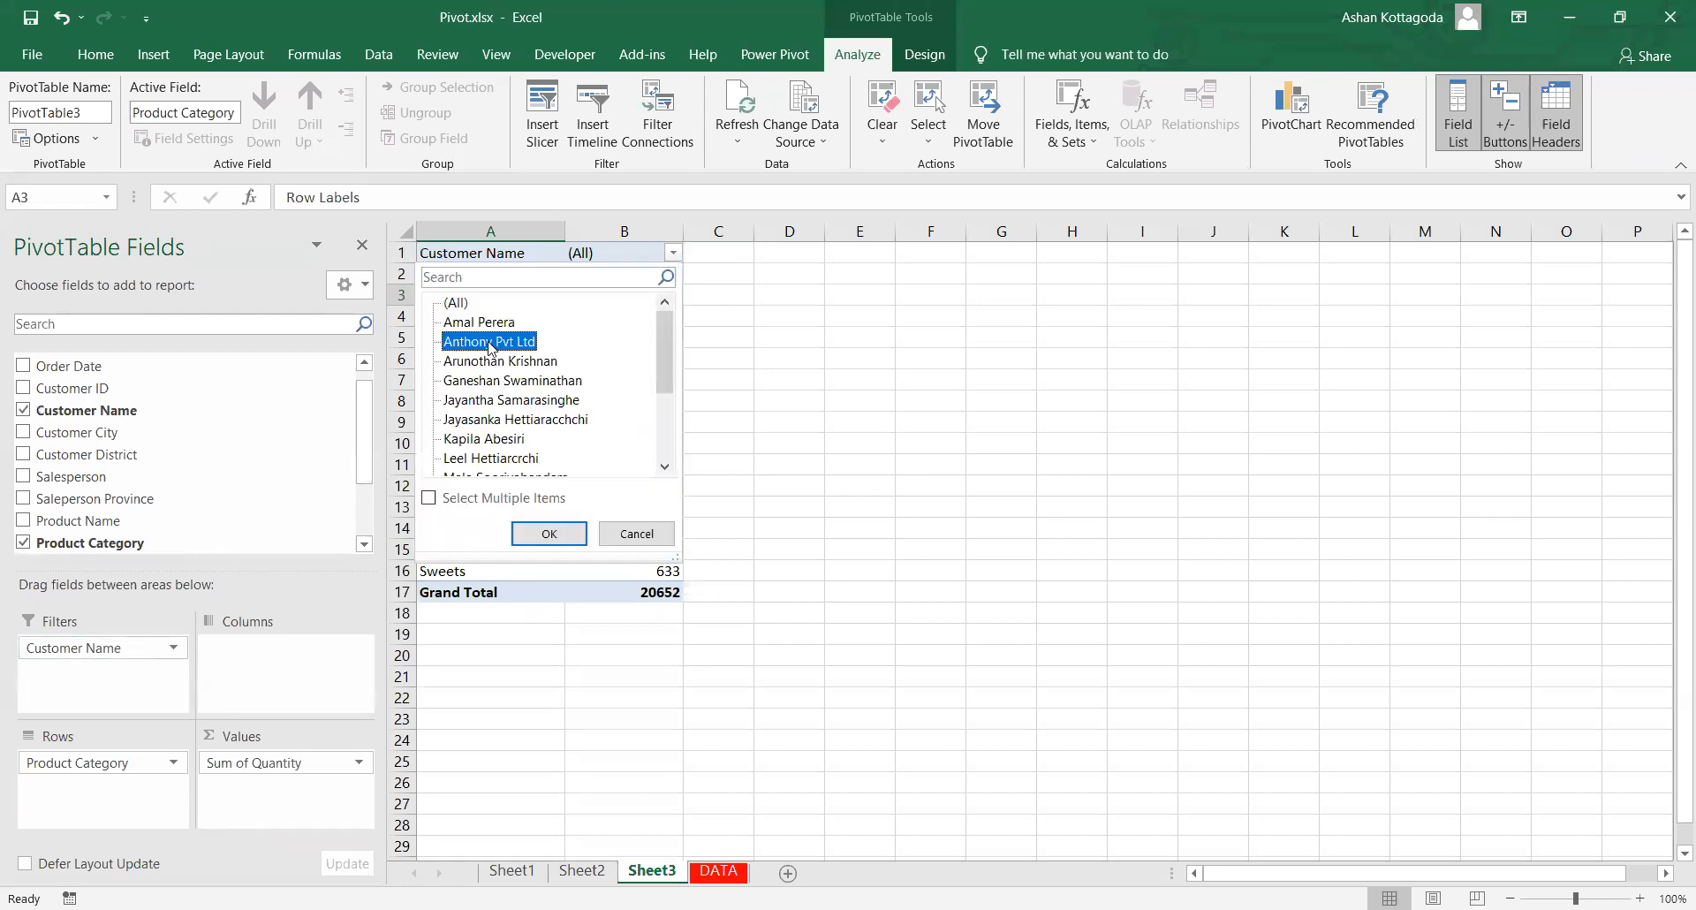
pyautogui.click(548, 533)
# Step: Review the Beverage and Spices quantities and the grand total for the filtered customer
pyautogui.click(473, 317)
pyautogui.click(594, 326)
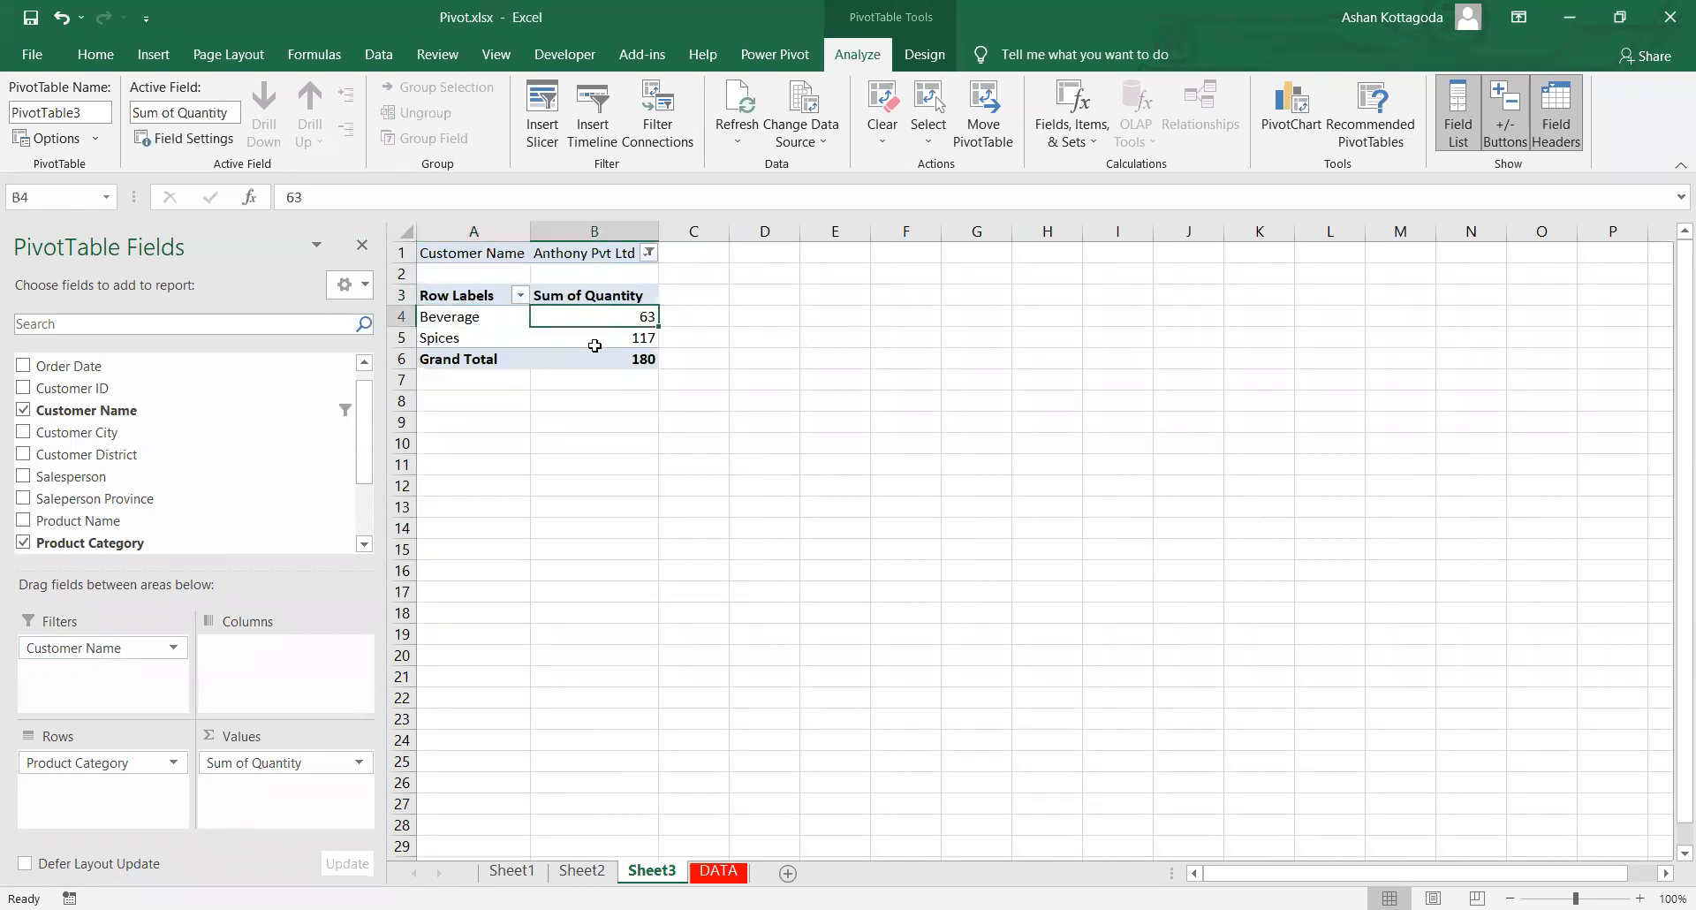
pyautogui.moveTo(594, 345)
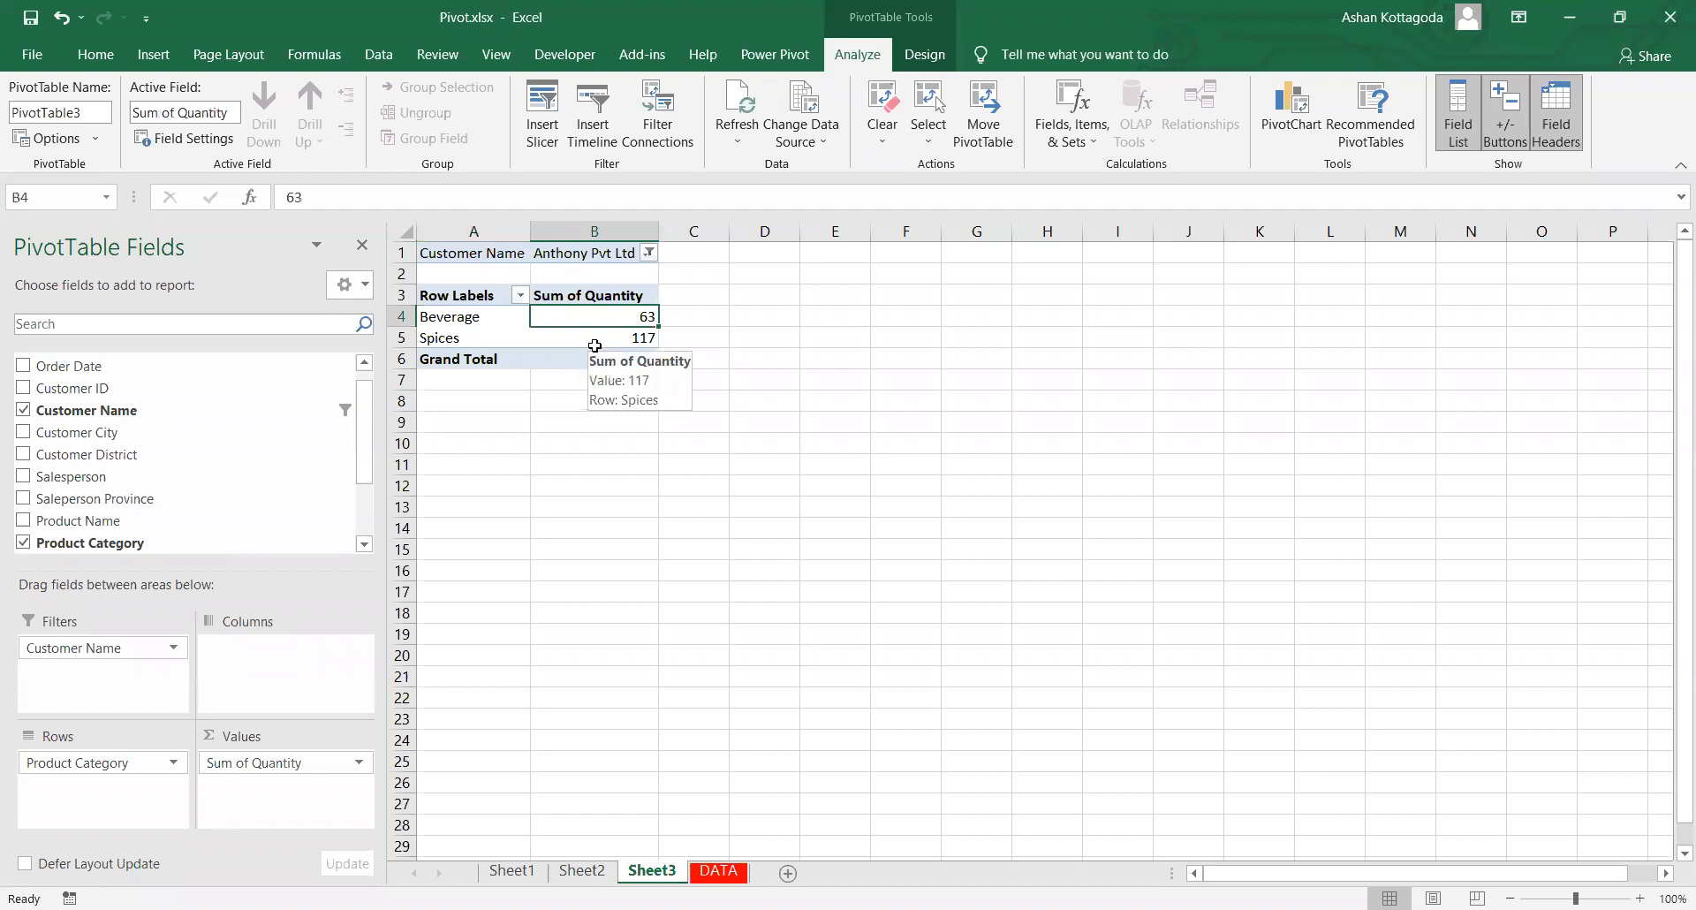
pyautogui.click(479, 317)
pyautogui.click(584, 314)
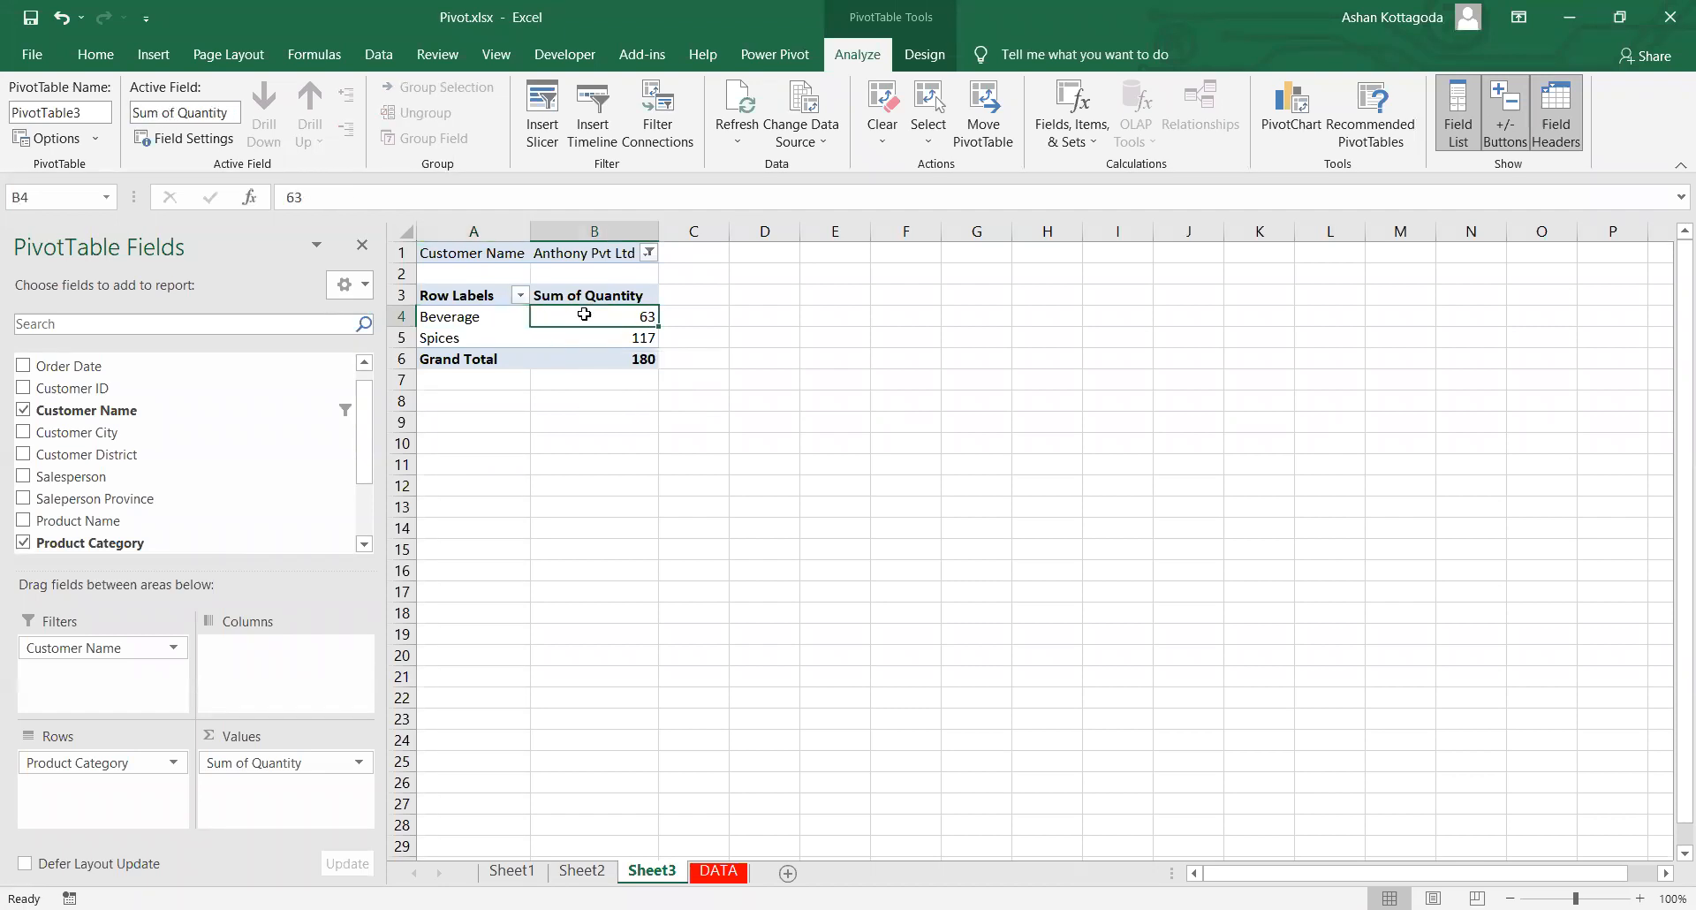
pyautogui.moveTo(584, 315)
pyautogui.click(568, 336)
pyautogui.moveTo(573, 347)
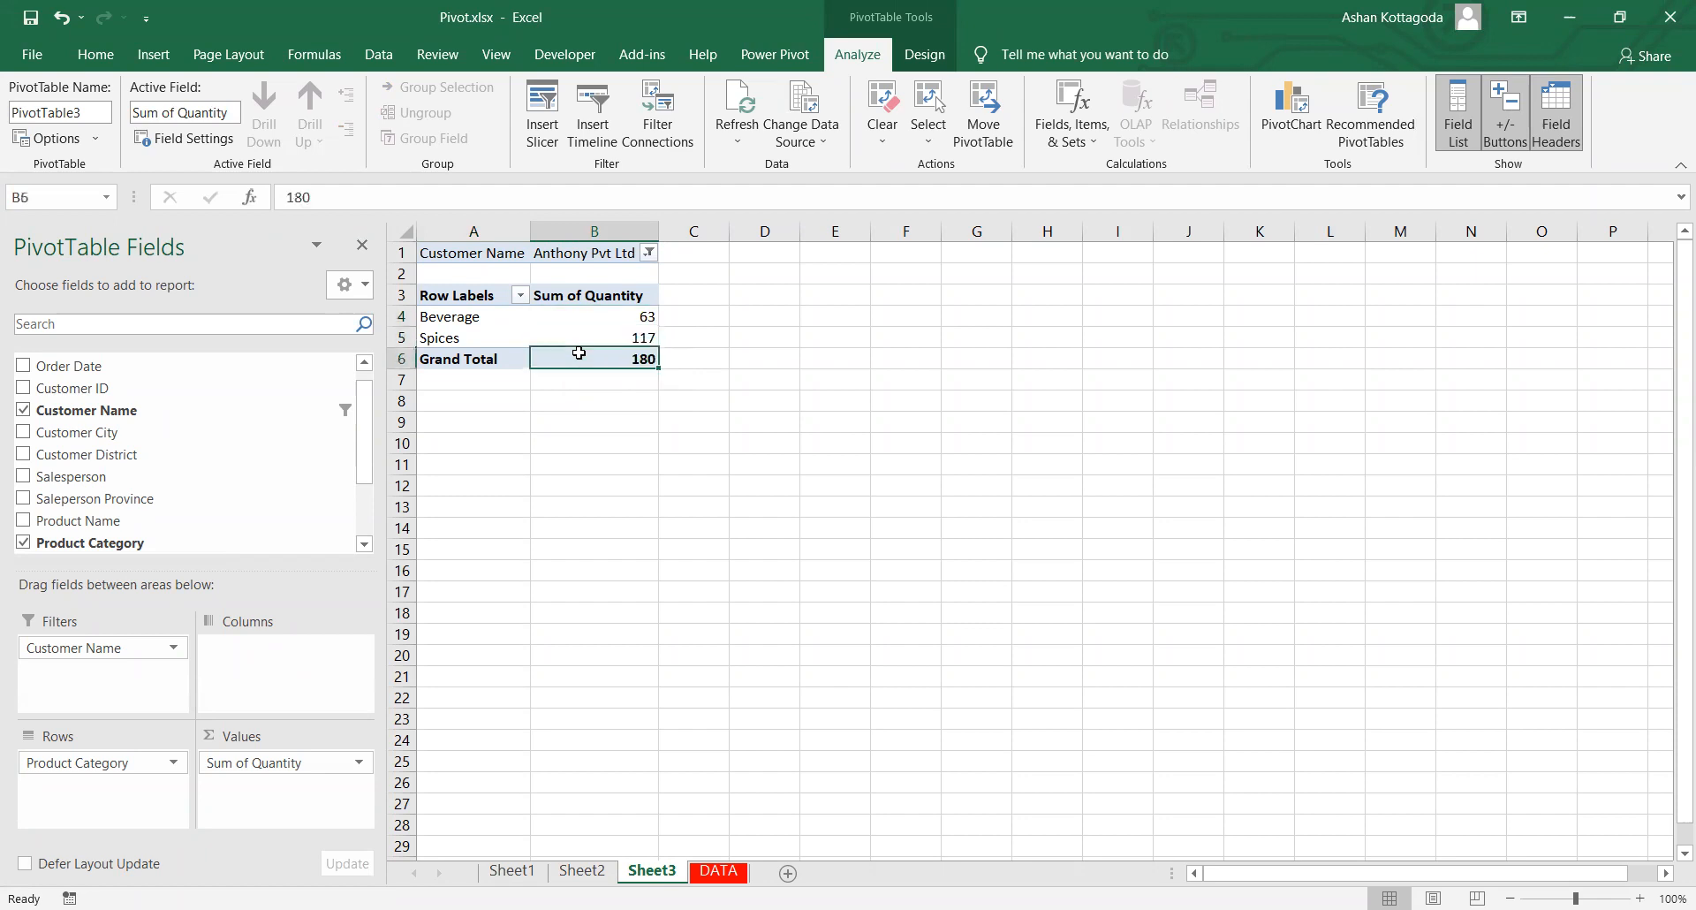
pyautogui.click(599, 325)
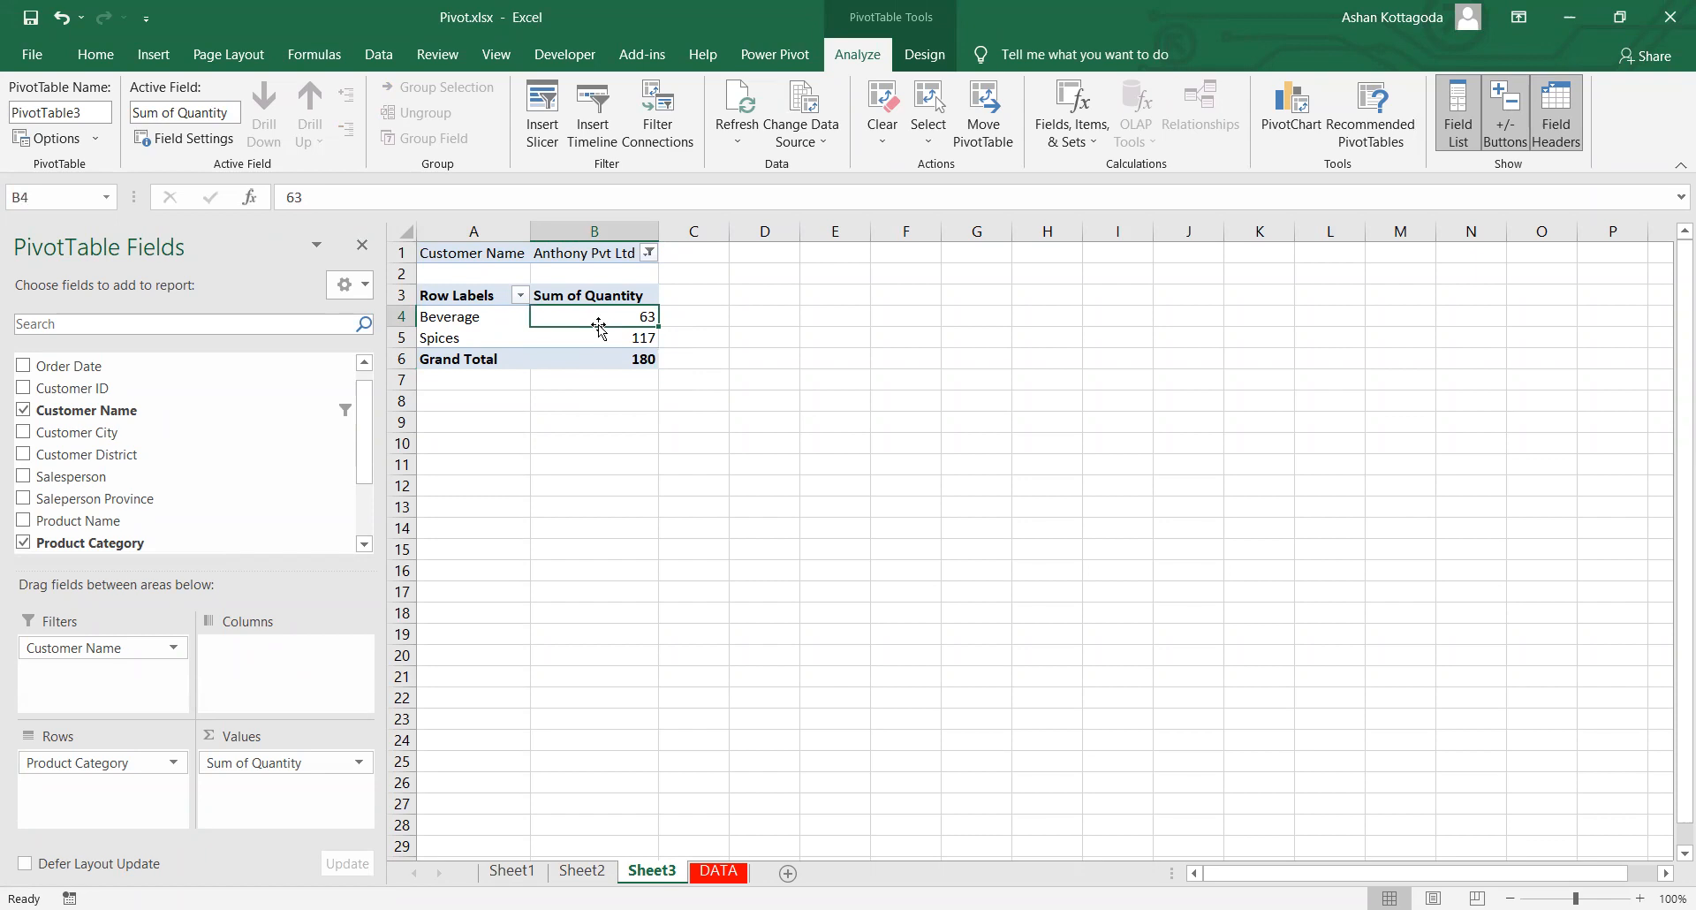
pyautogui.doubleClick(598, 325)
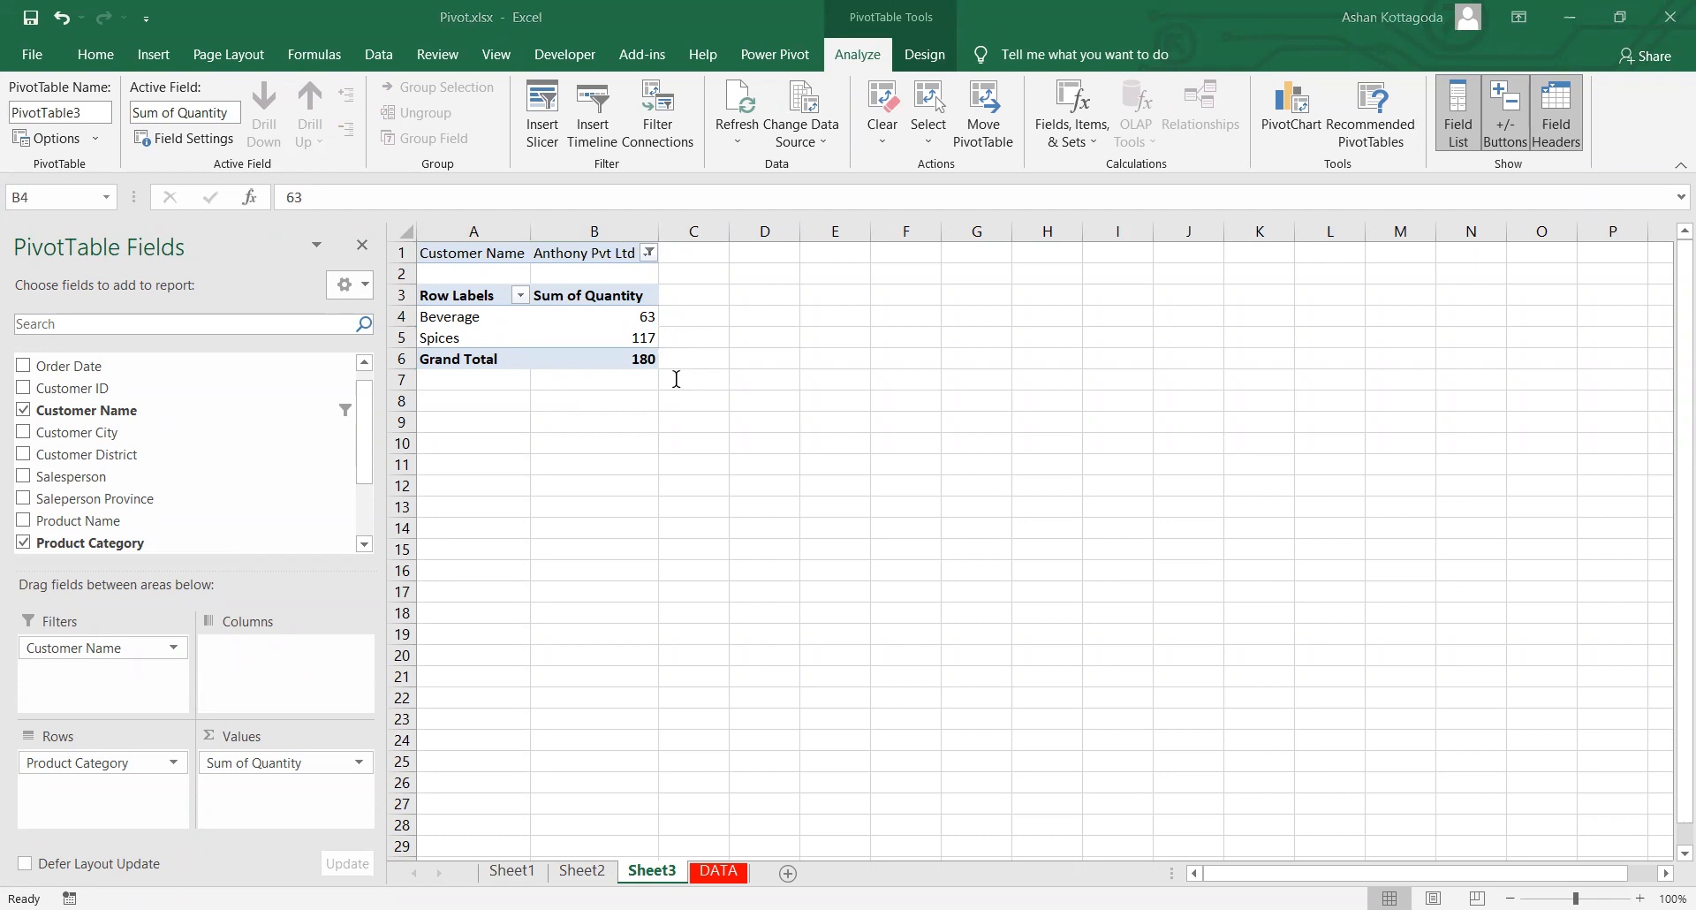
# Step: Create a further PivotTable on a new worksheet from the DATA sheet range A3:M372
pyautogui.hotkey('ctrl', 'pagedown')
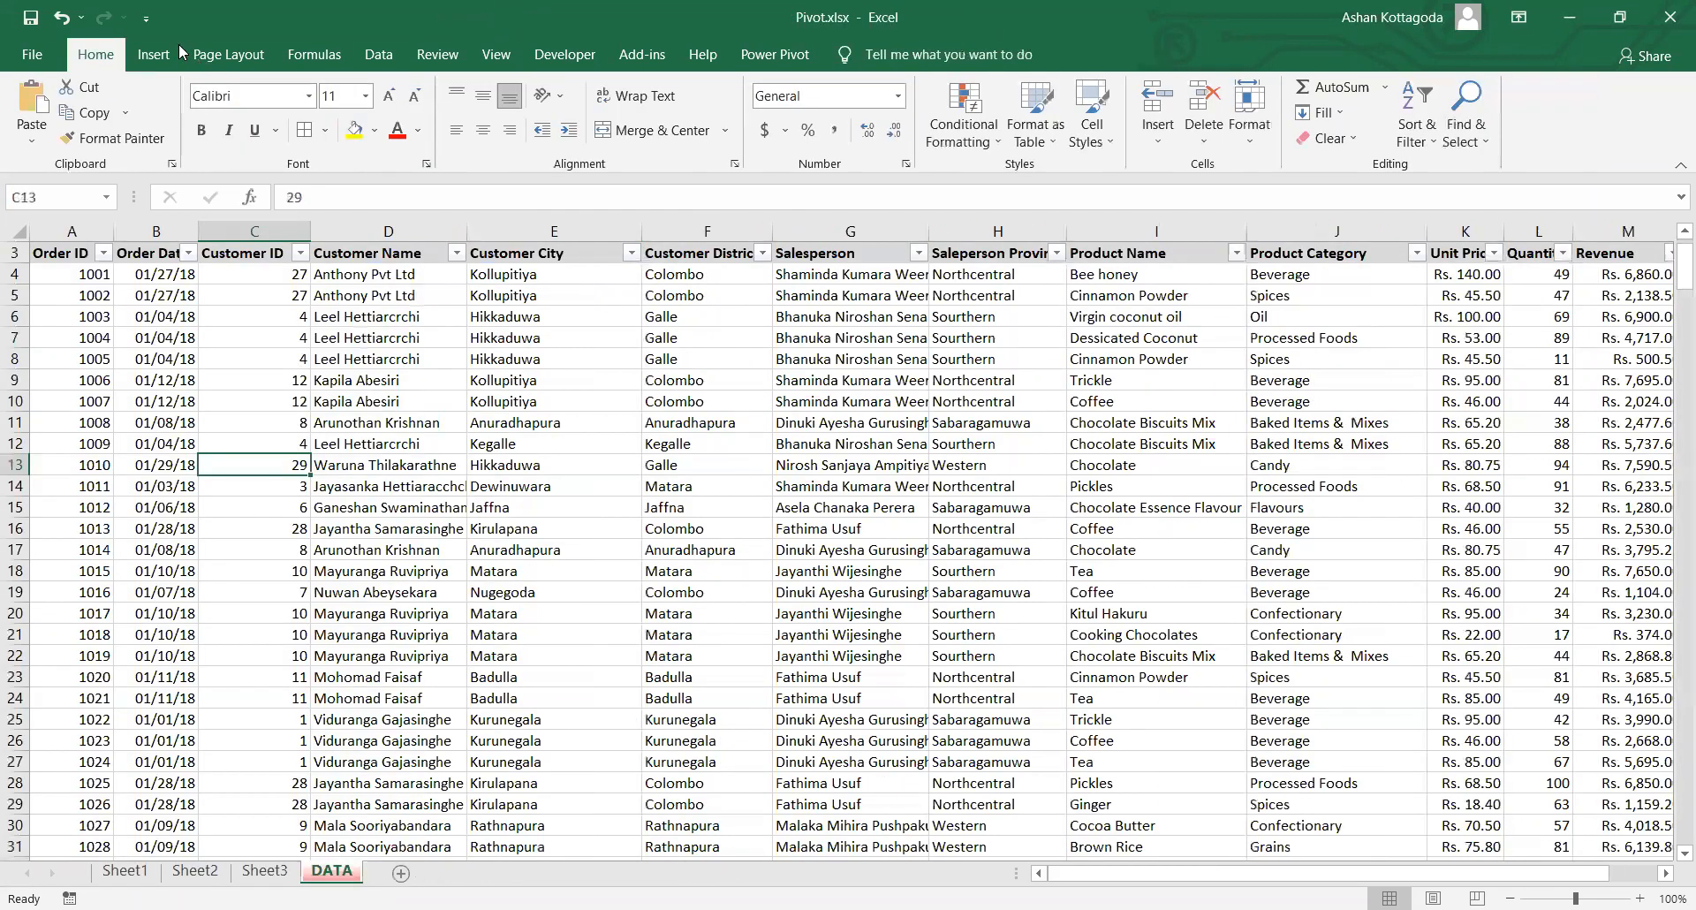
pyautogui.click(153, 54)
pyautogui.click(68, 124)
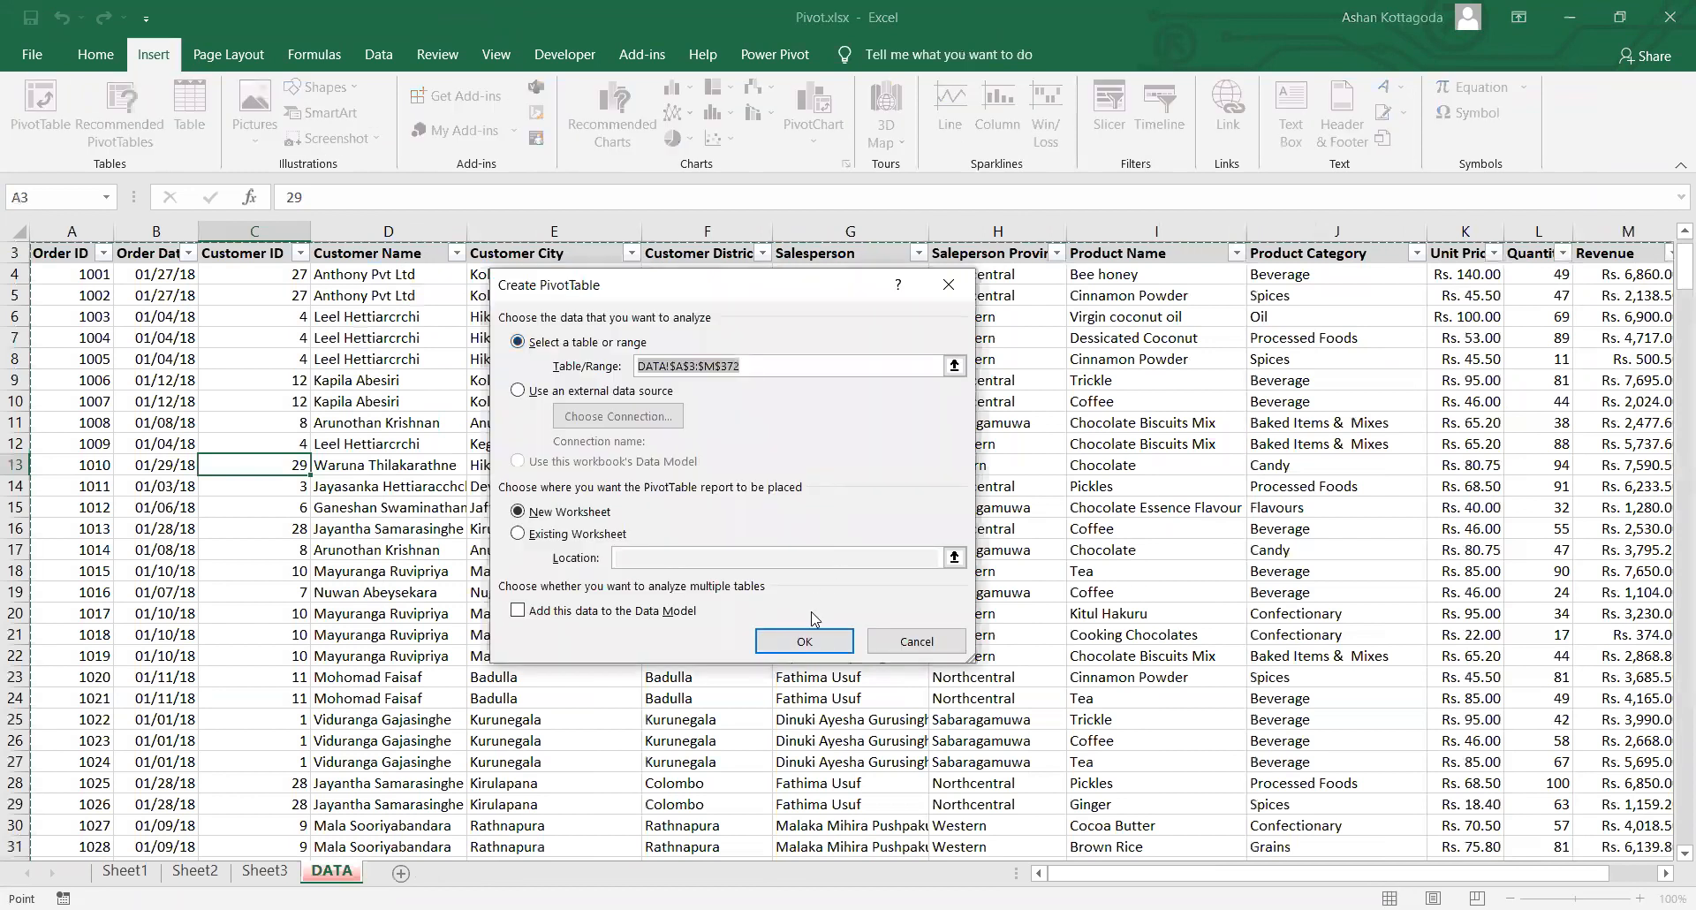
pyautogui.click(820, 641)
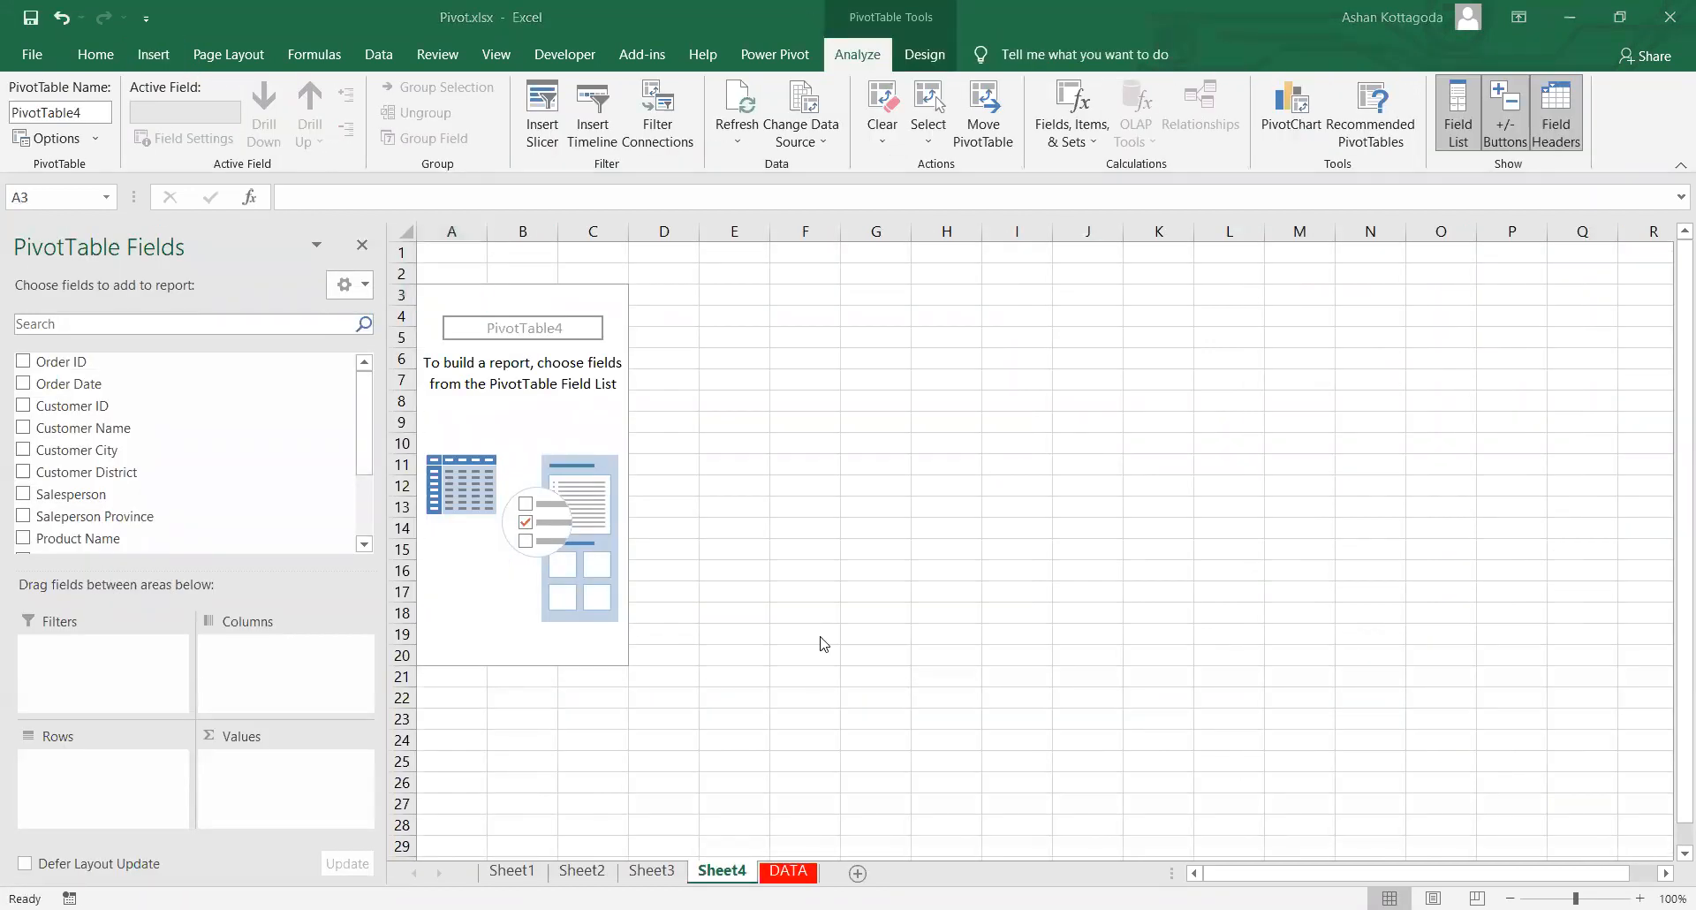
# Step: Summarise Quantity by Product Name in the rows, with Saleperson Province nested beneath each product
pyautogui.scroll(-2, 36, 521)
pyautogui.click(23, 515)
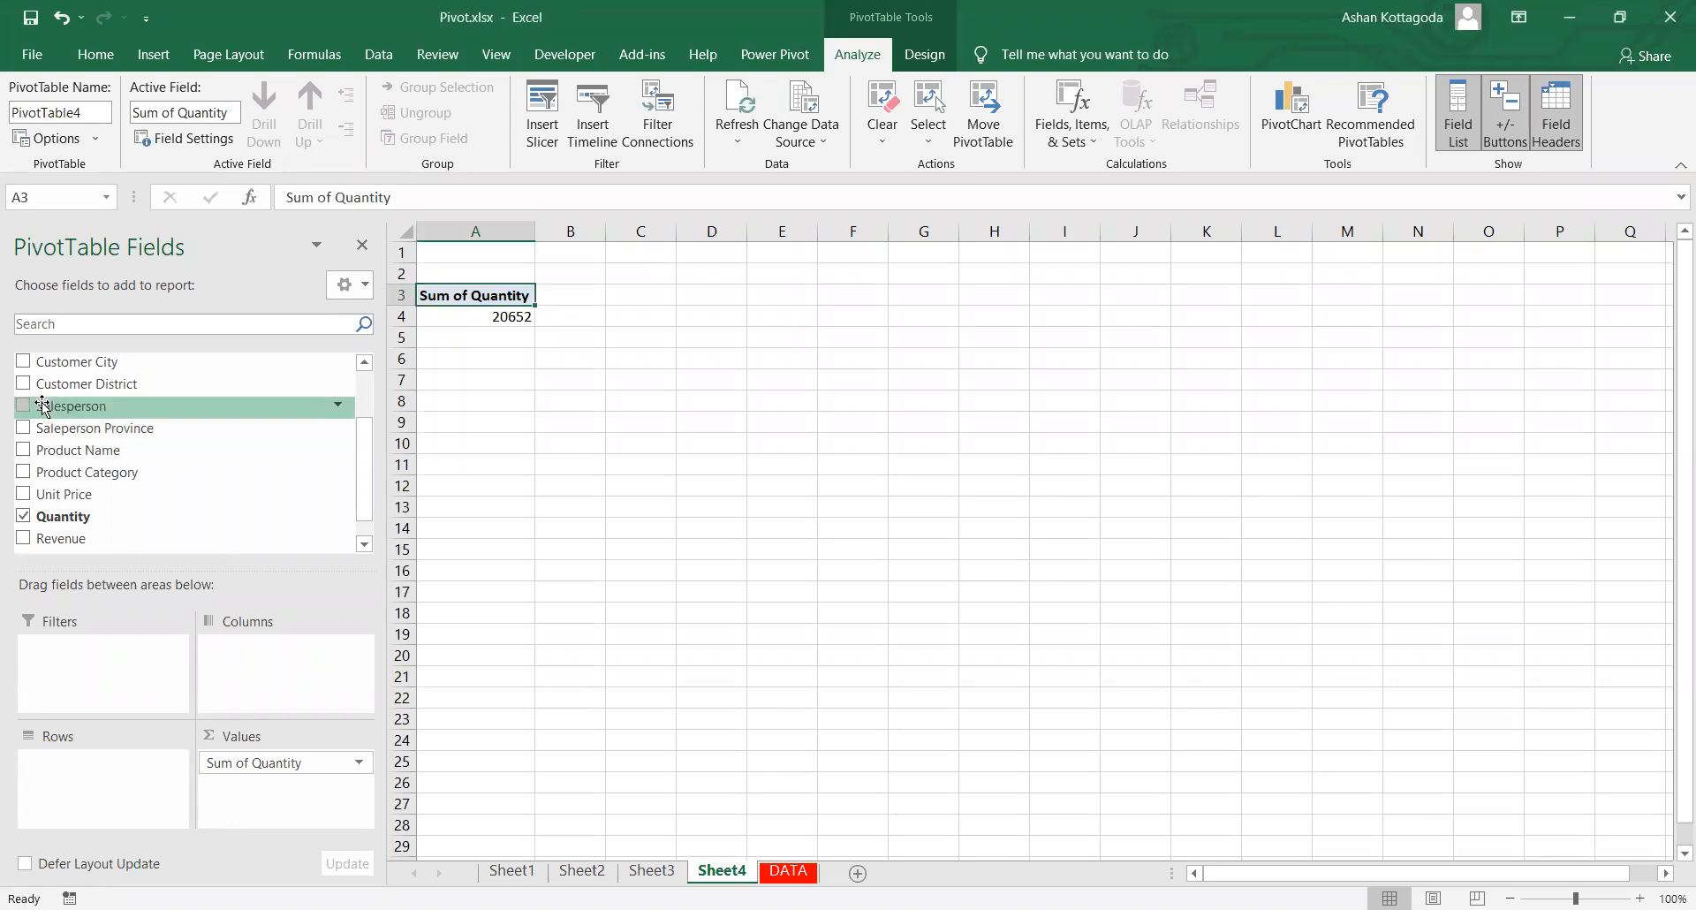
pyautogui.click(23, 471)
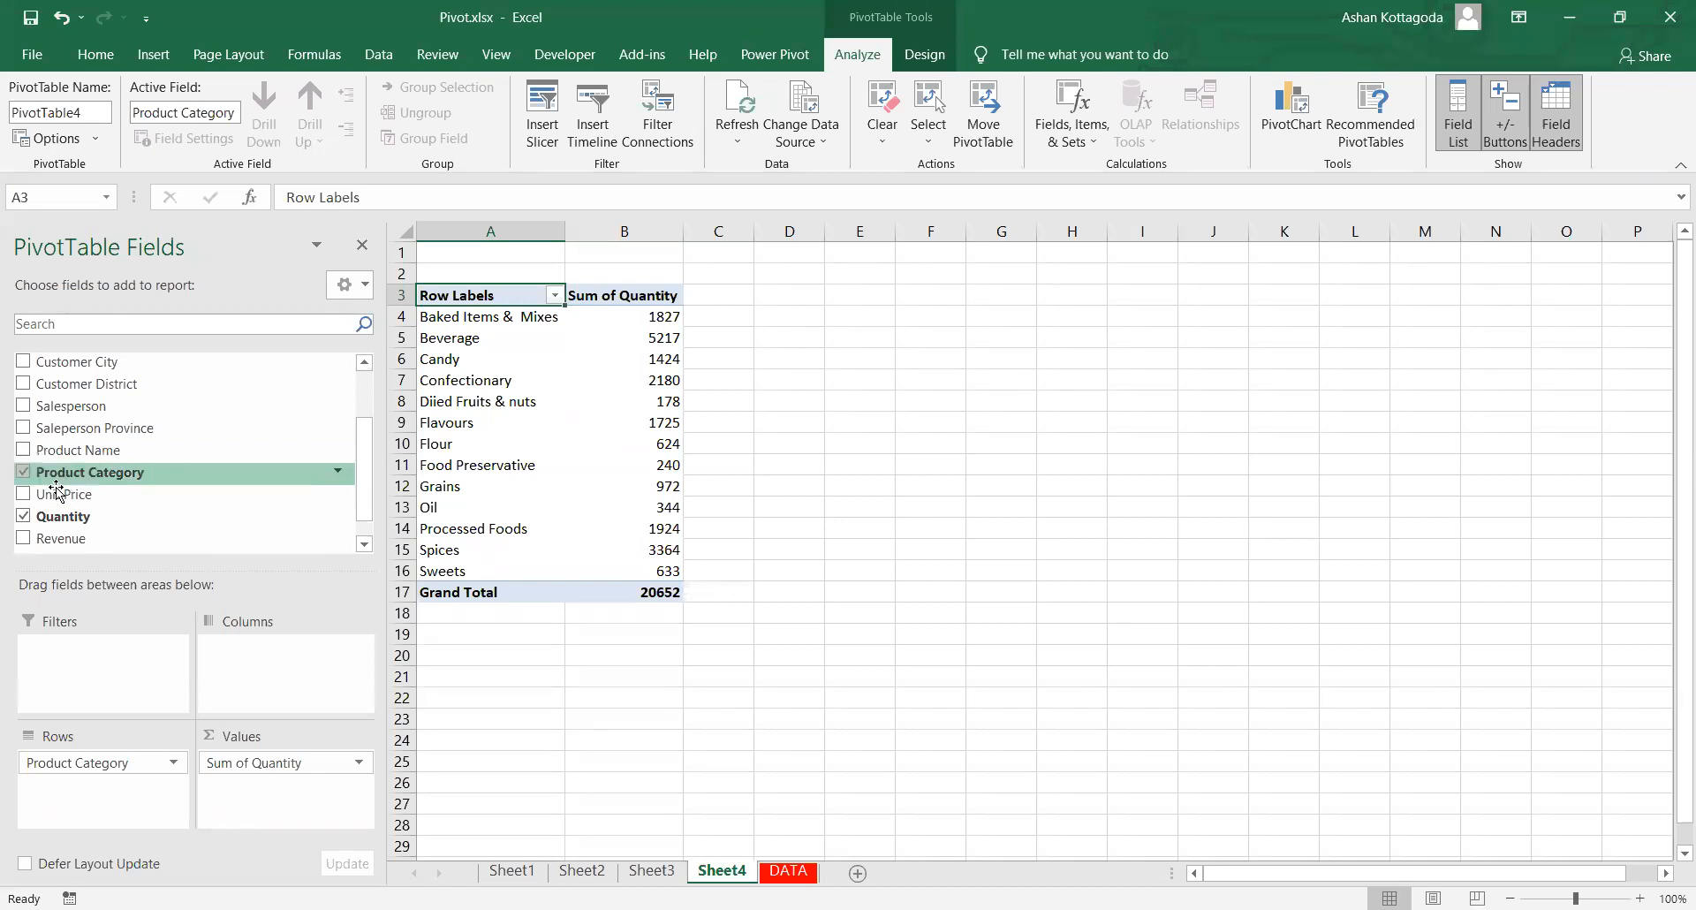
pyautogui.click(23, 472)
pyautogui.click(23, 449)
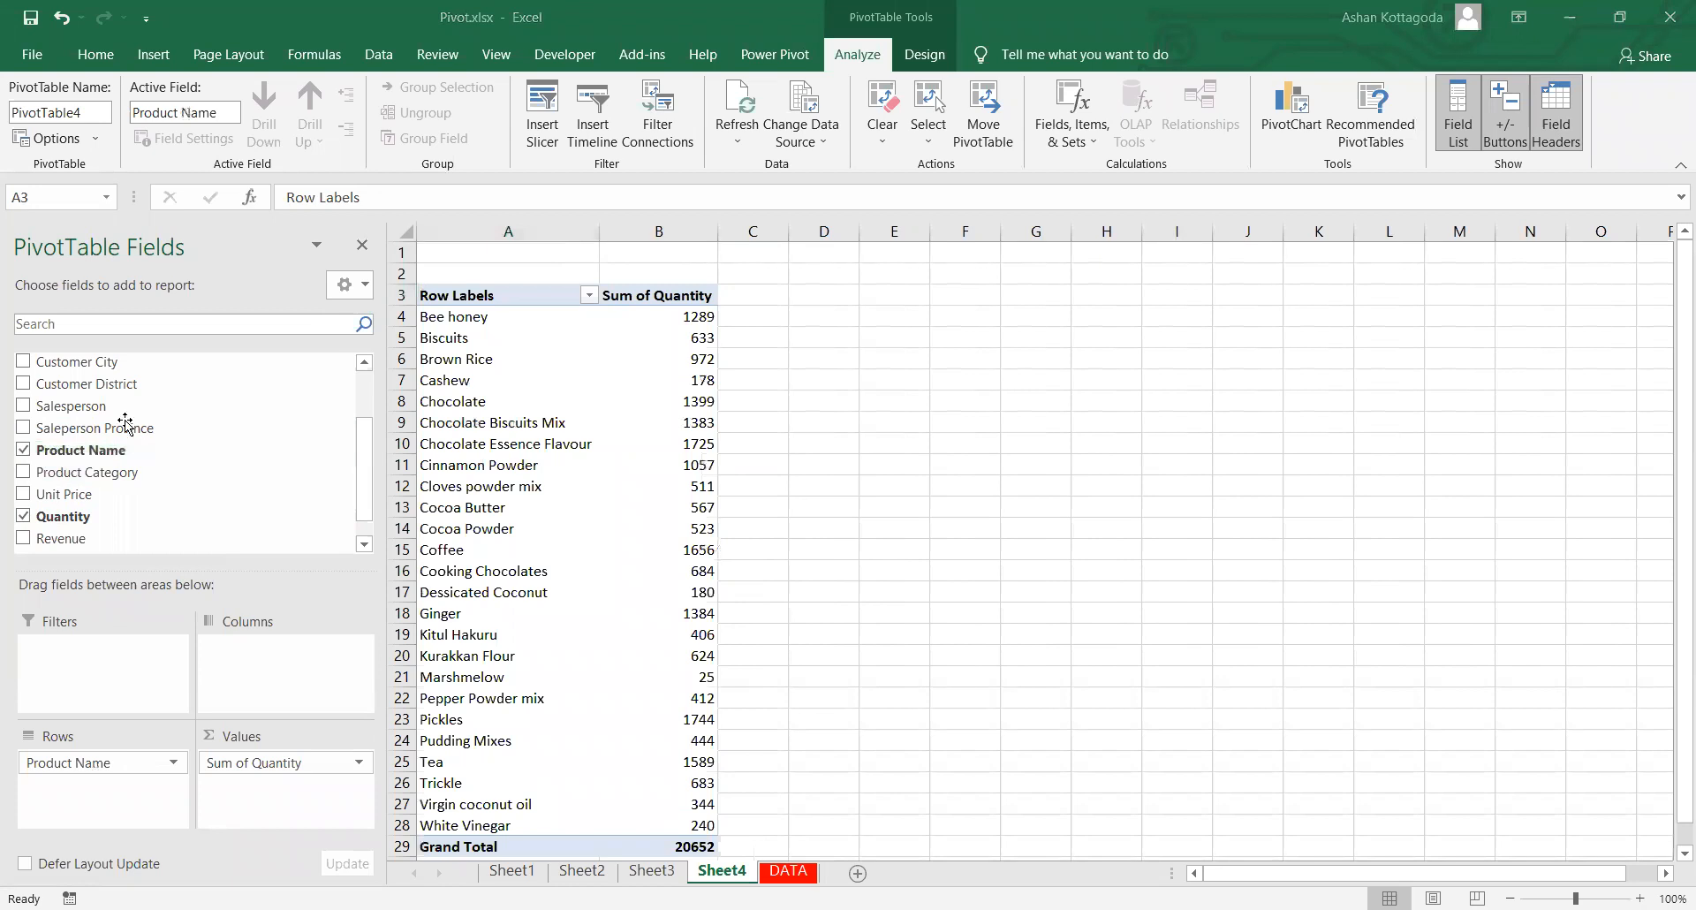
pyautogui.click(30, 431)
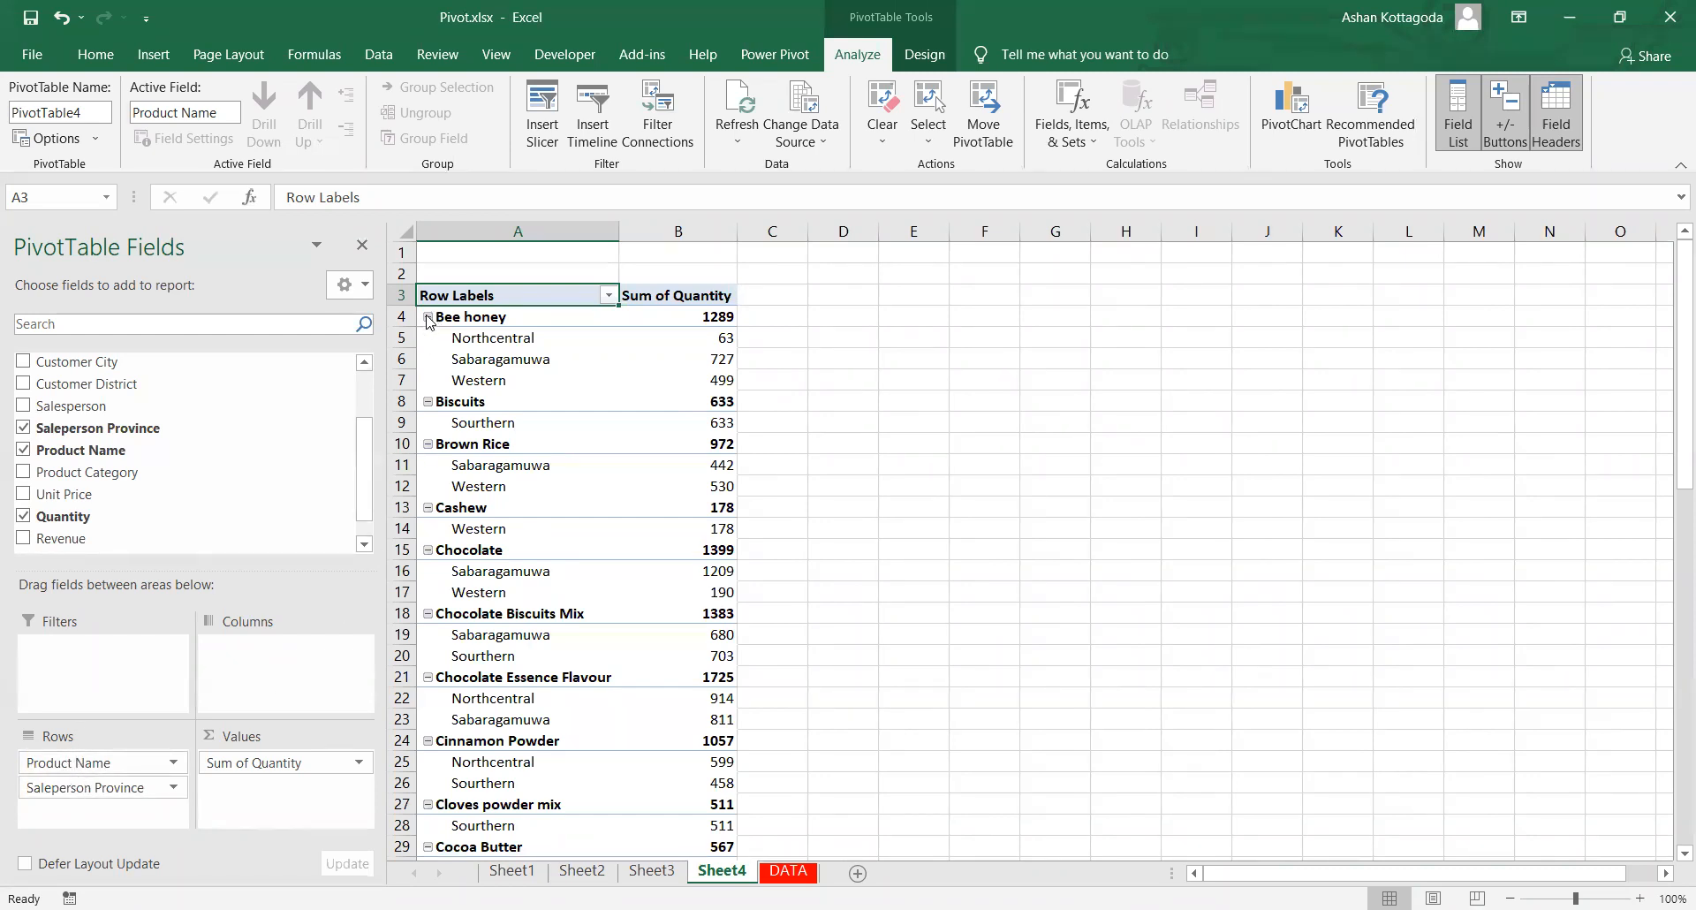
# Step: Examine the Bee honey quantities broken down by salesperson province
pyautogui.click(477, 320)
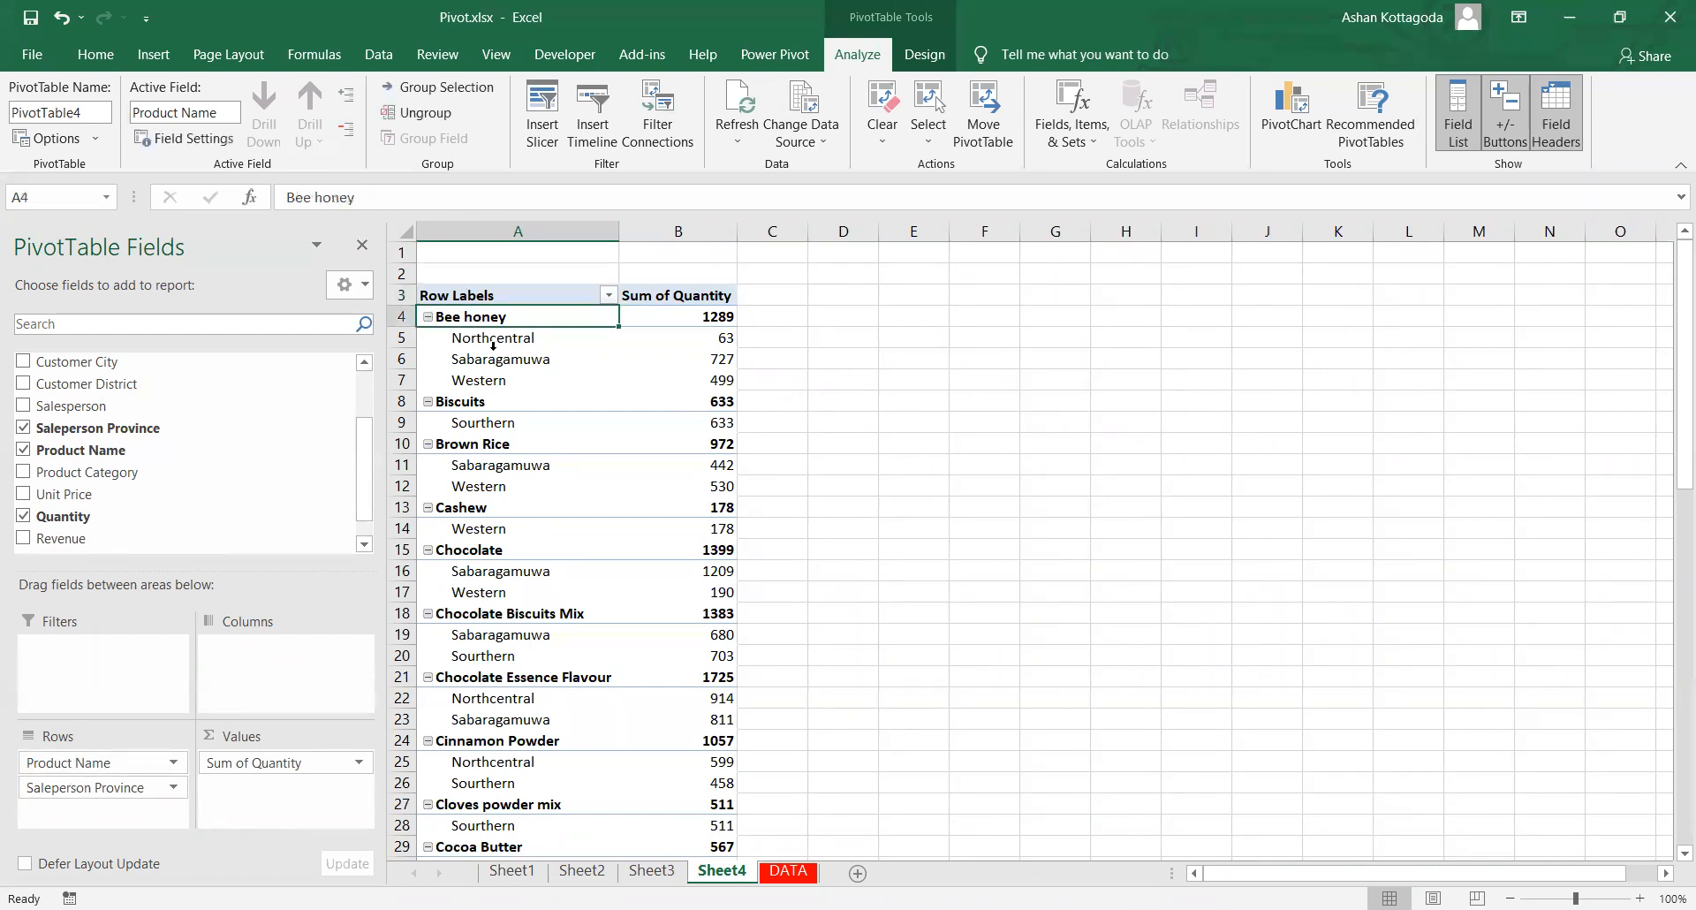
pyautogui.click(502, 352)
pyautogui.click(512, 370)
pyautogui.click(540, 328)
pyautogui.click(539, 352)
pyautogui.click(538, 371)
pyautogui.click(538, 337)
pyautogui.click(531, 358)
pyautogui.click(530, 379)
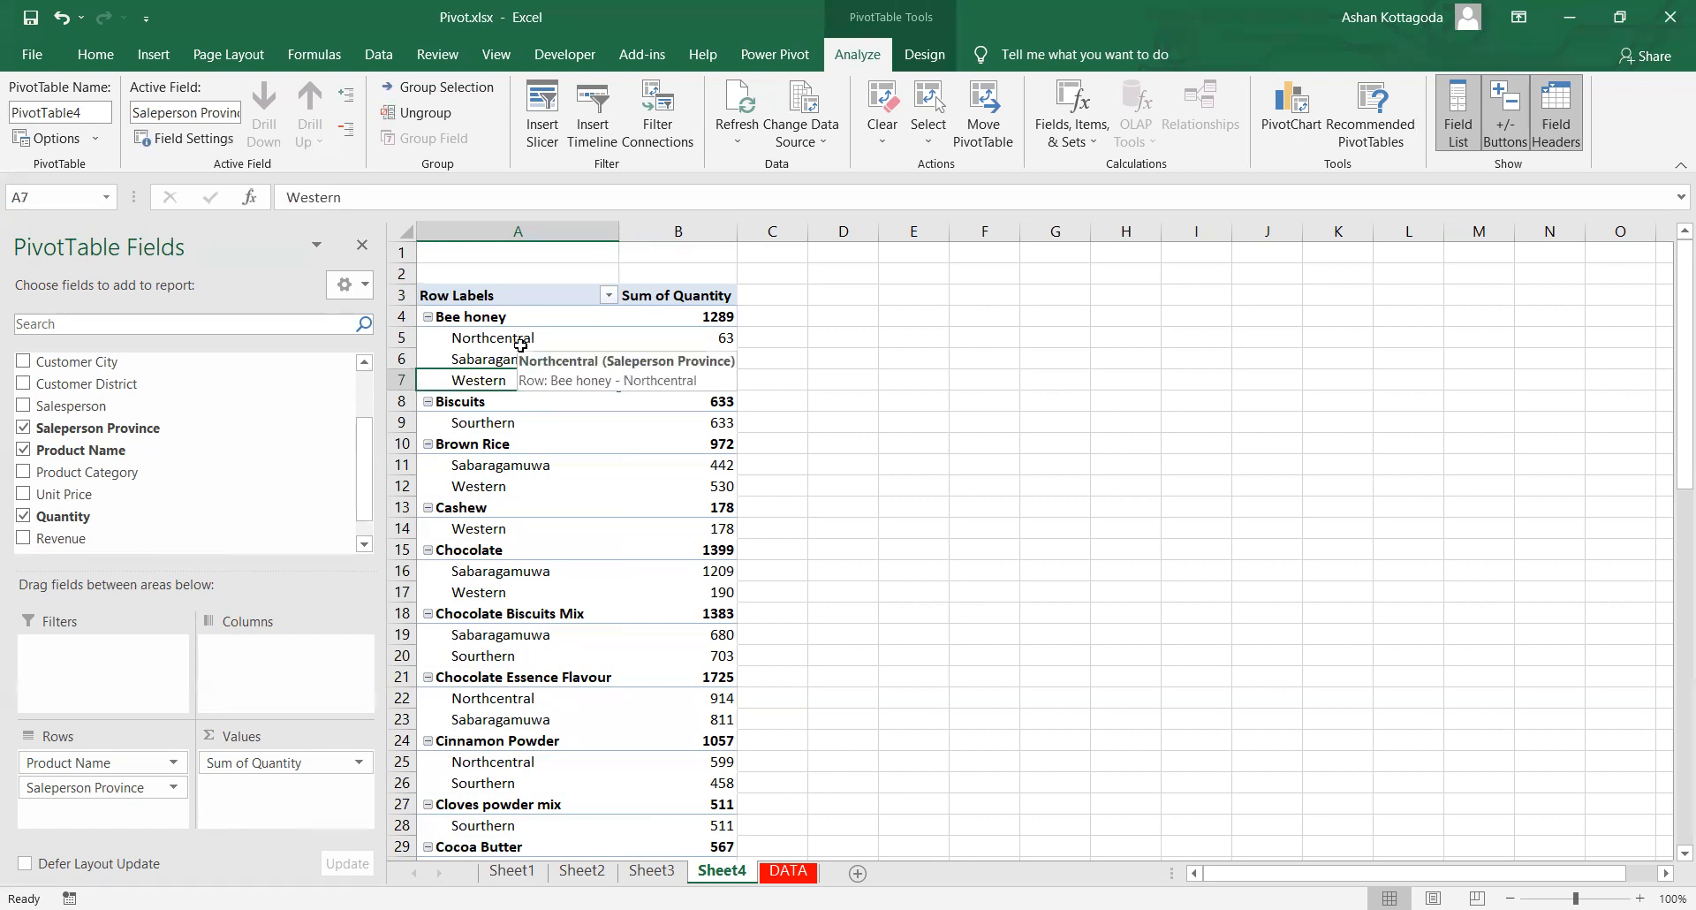
pyautogui.click(513, 358)
pyautogui.click(501, 336)
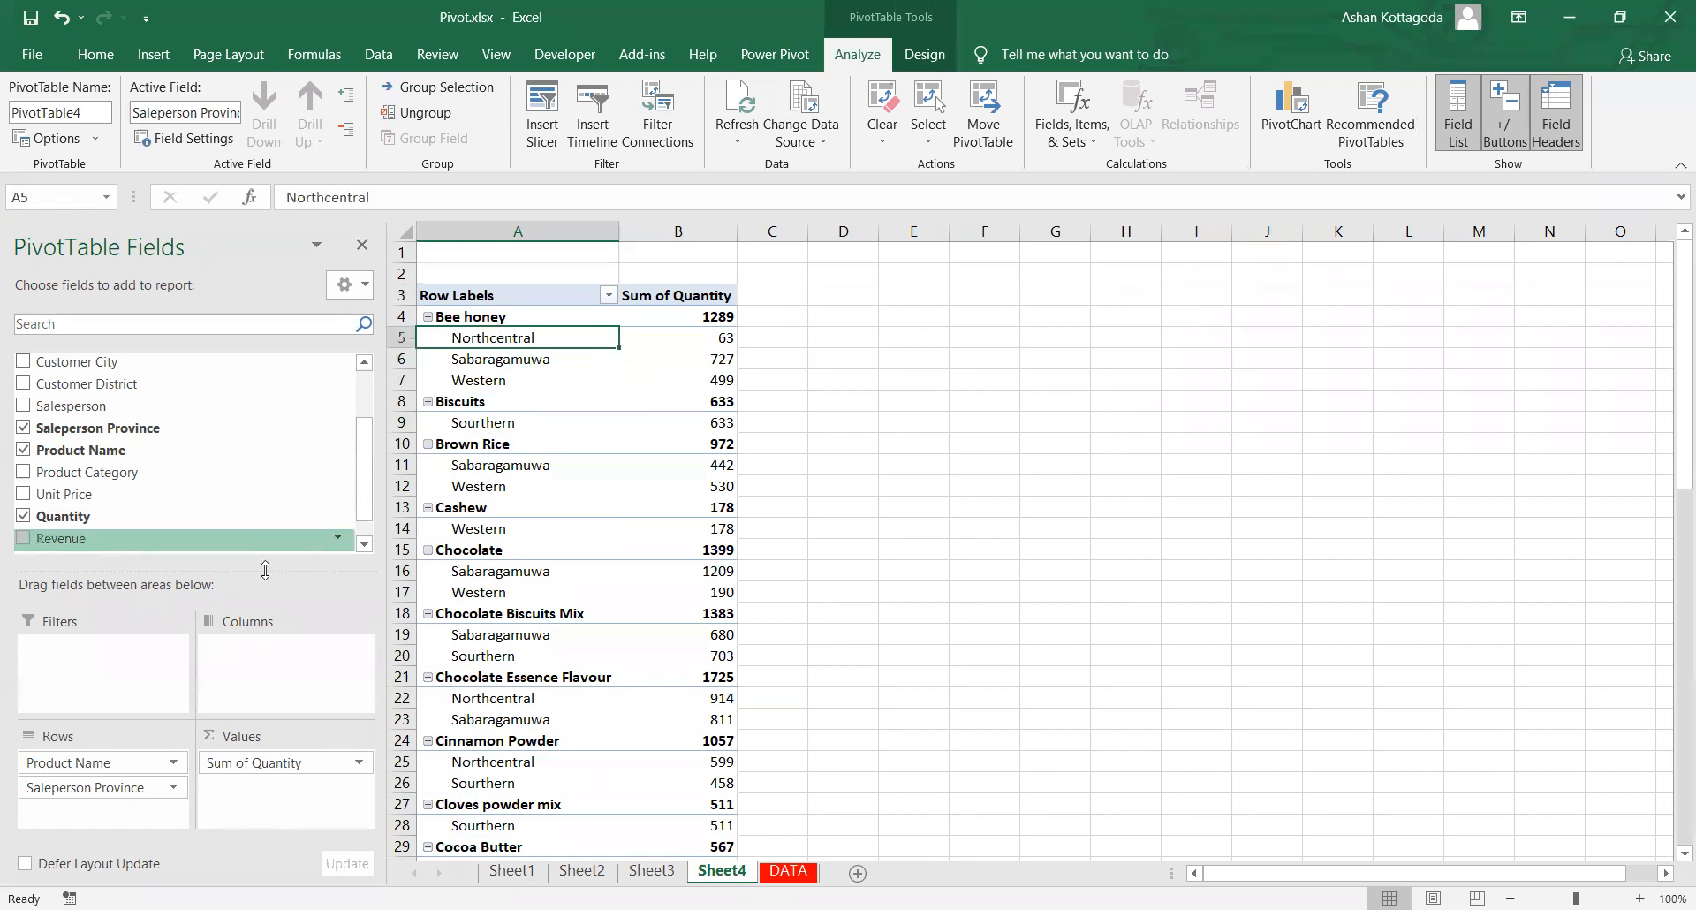
pyautogui.click(600, 298)
pyautogui.click(607, 296)
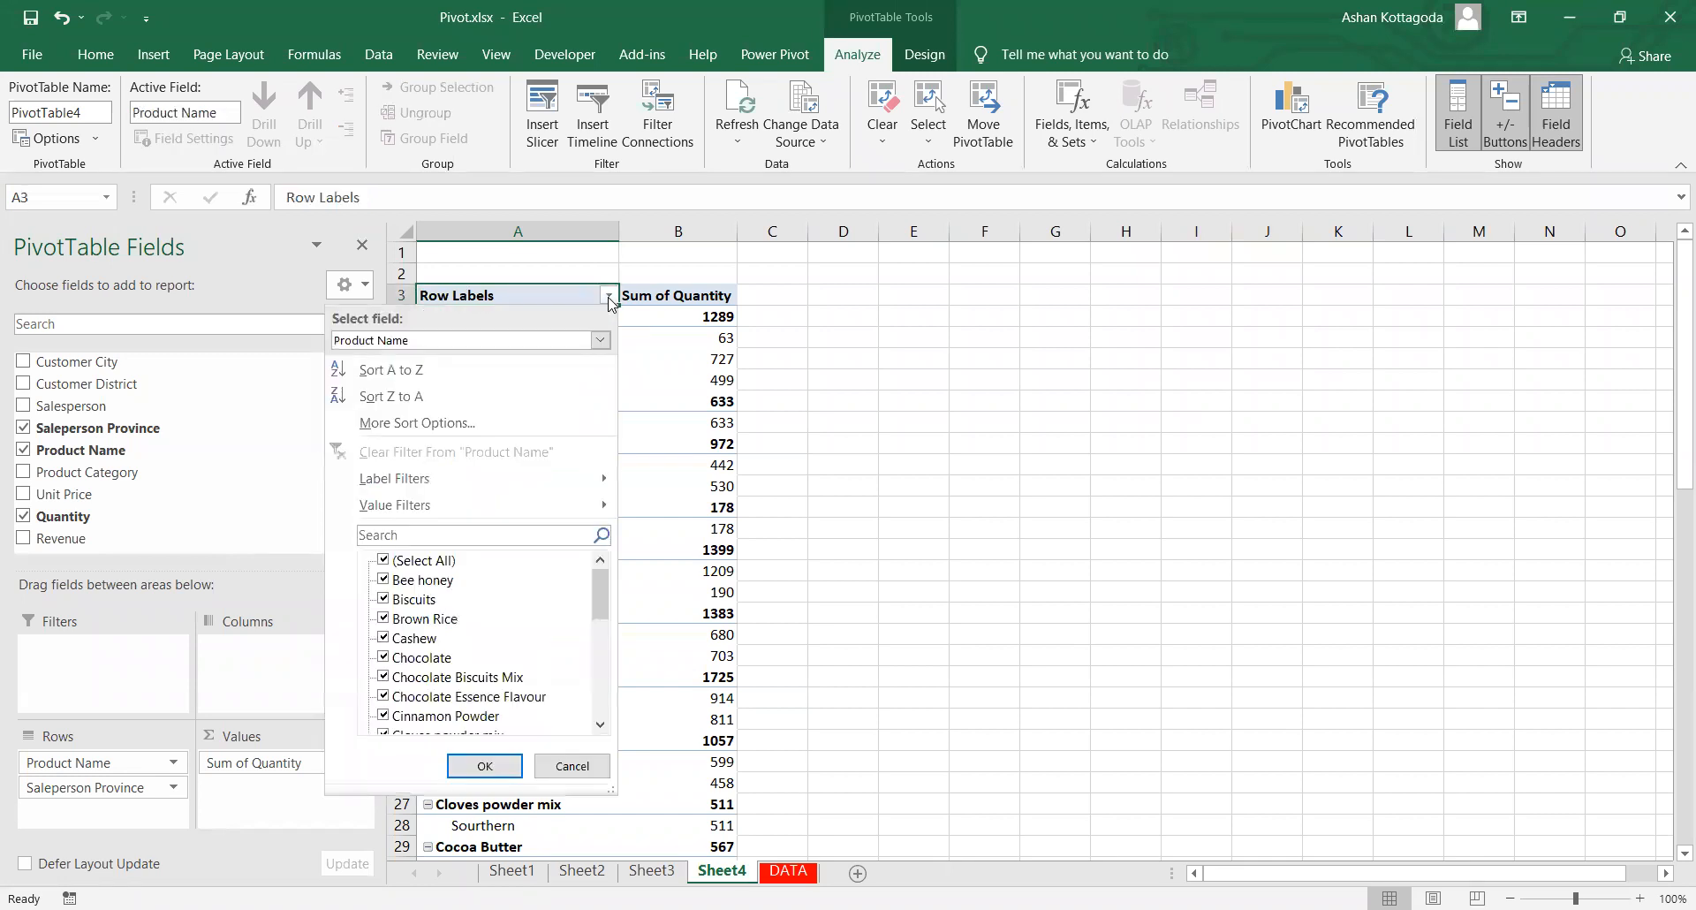
pyautogui.press('Escape')
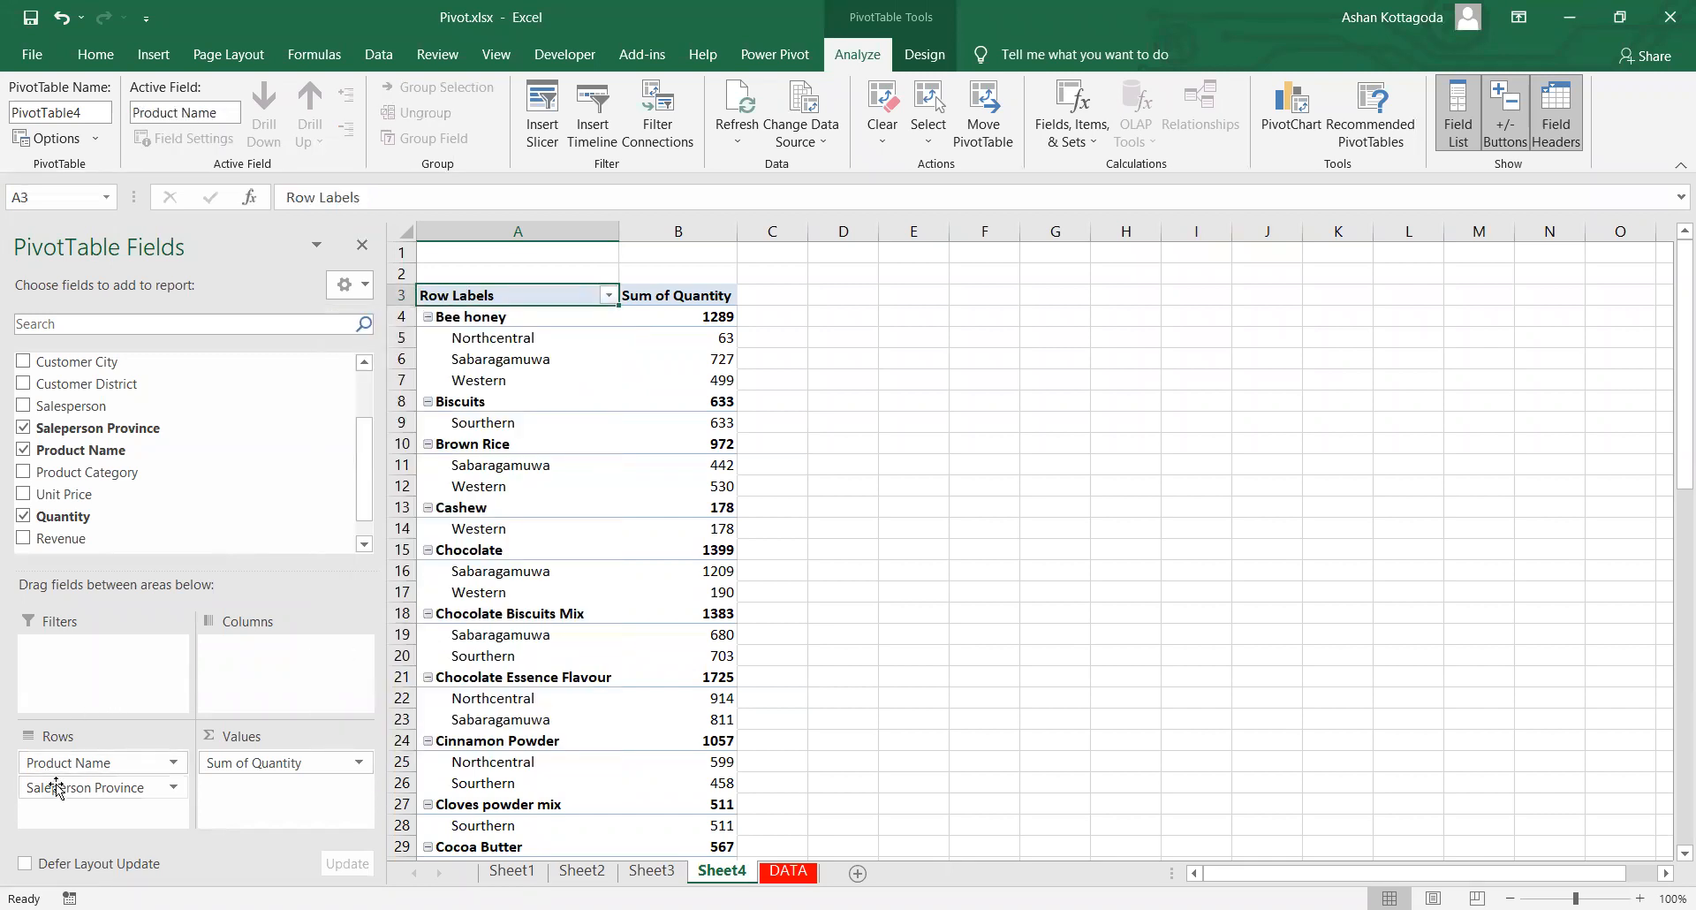
# Step: Move the Saleperson Province field from the rows to the columns of the PivotTable
pyautogui.moveTo(59, 792); pyautogui.dragTo(285, 699)
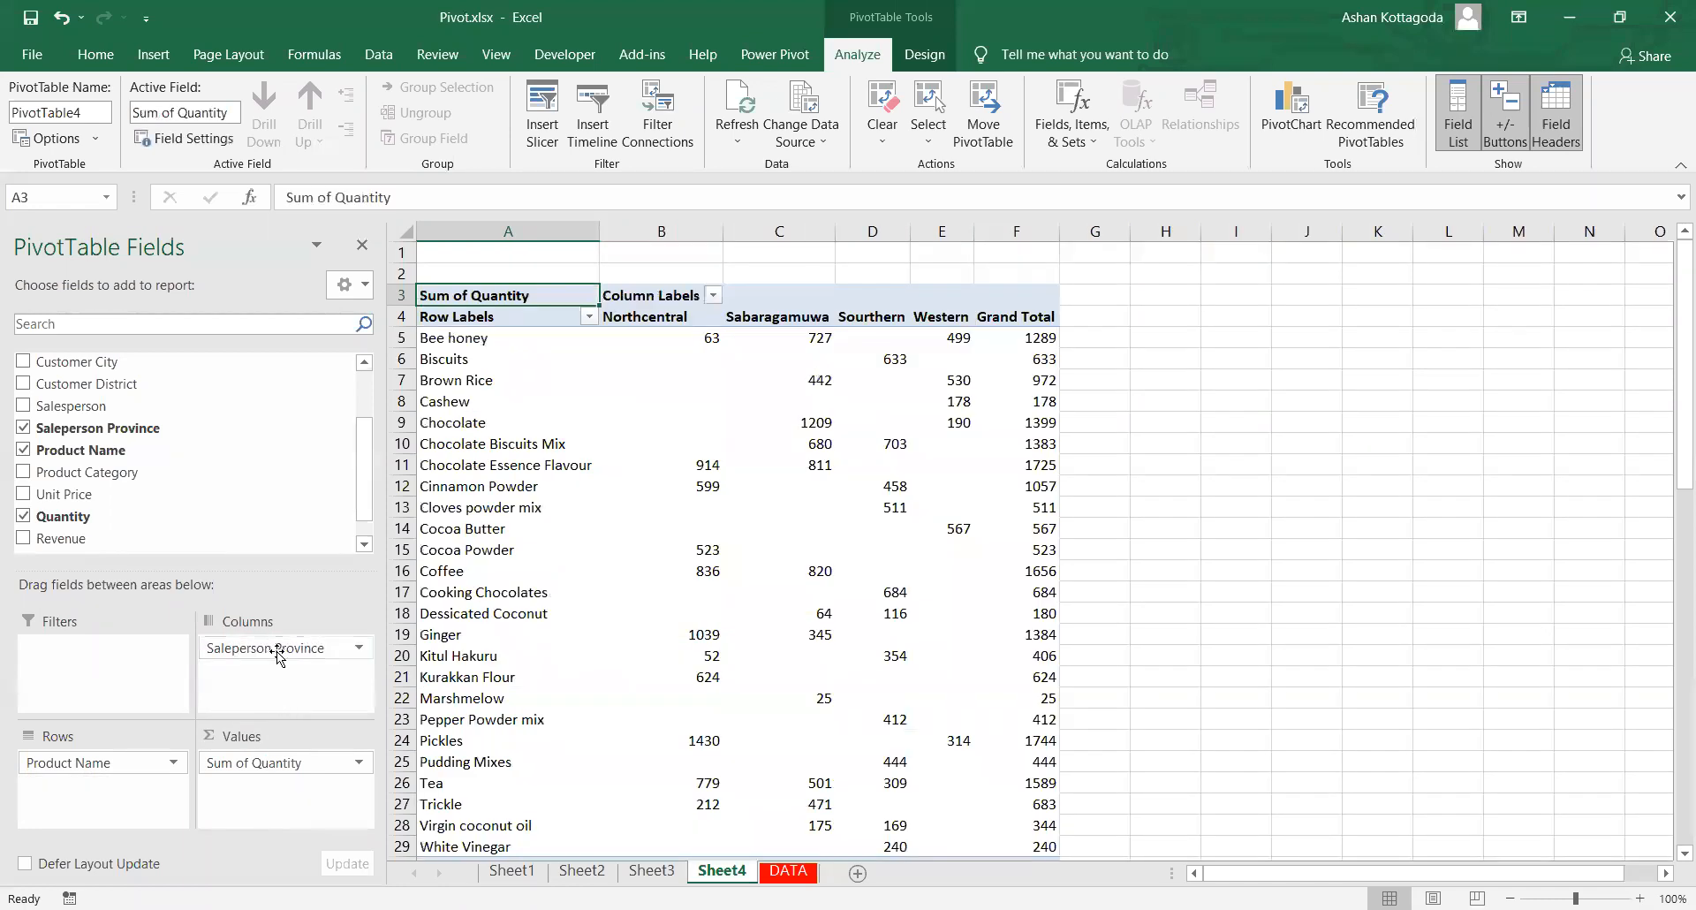
# Step: Swap the fields so Saleperson Province forms the rows and Product Name the columns, and filter the products to Cinnamon Powder only
pyautogui.moveTo(265, 648); pyautogui.dragTo(296, 692)
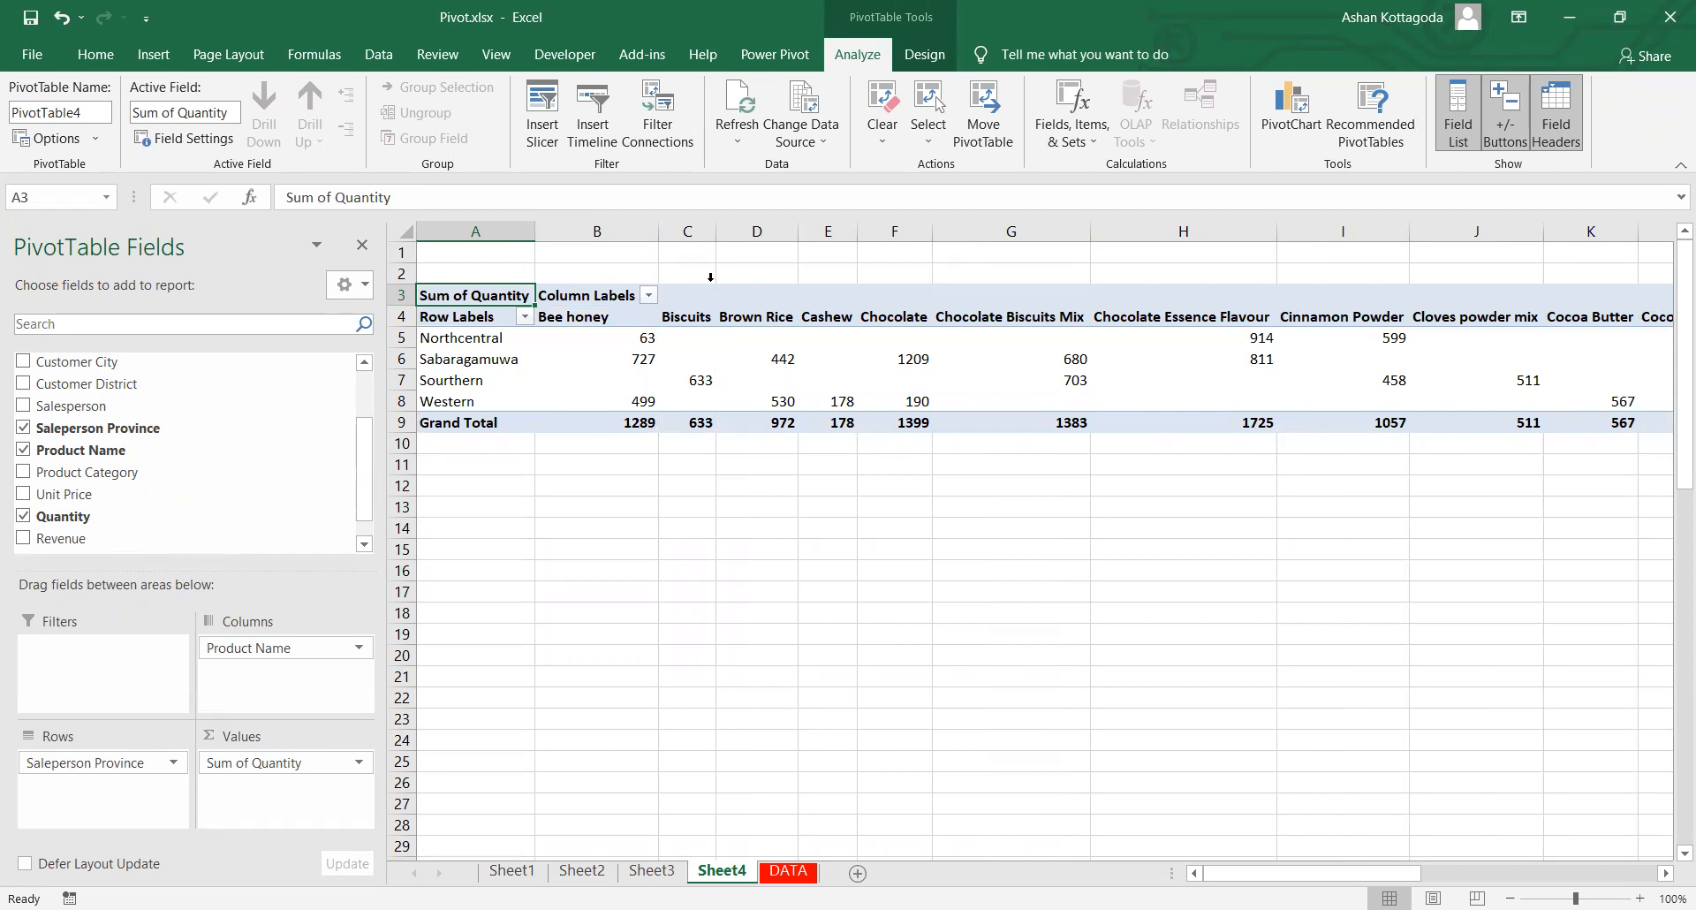
pyautogui.click(645, 290)
pyautogui.click(423, 510)
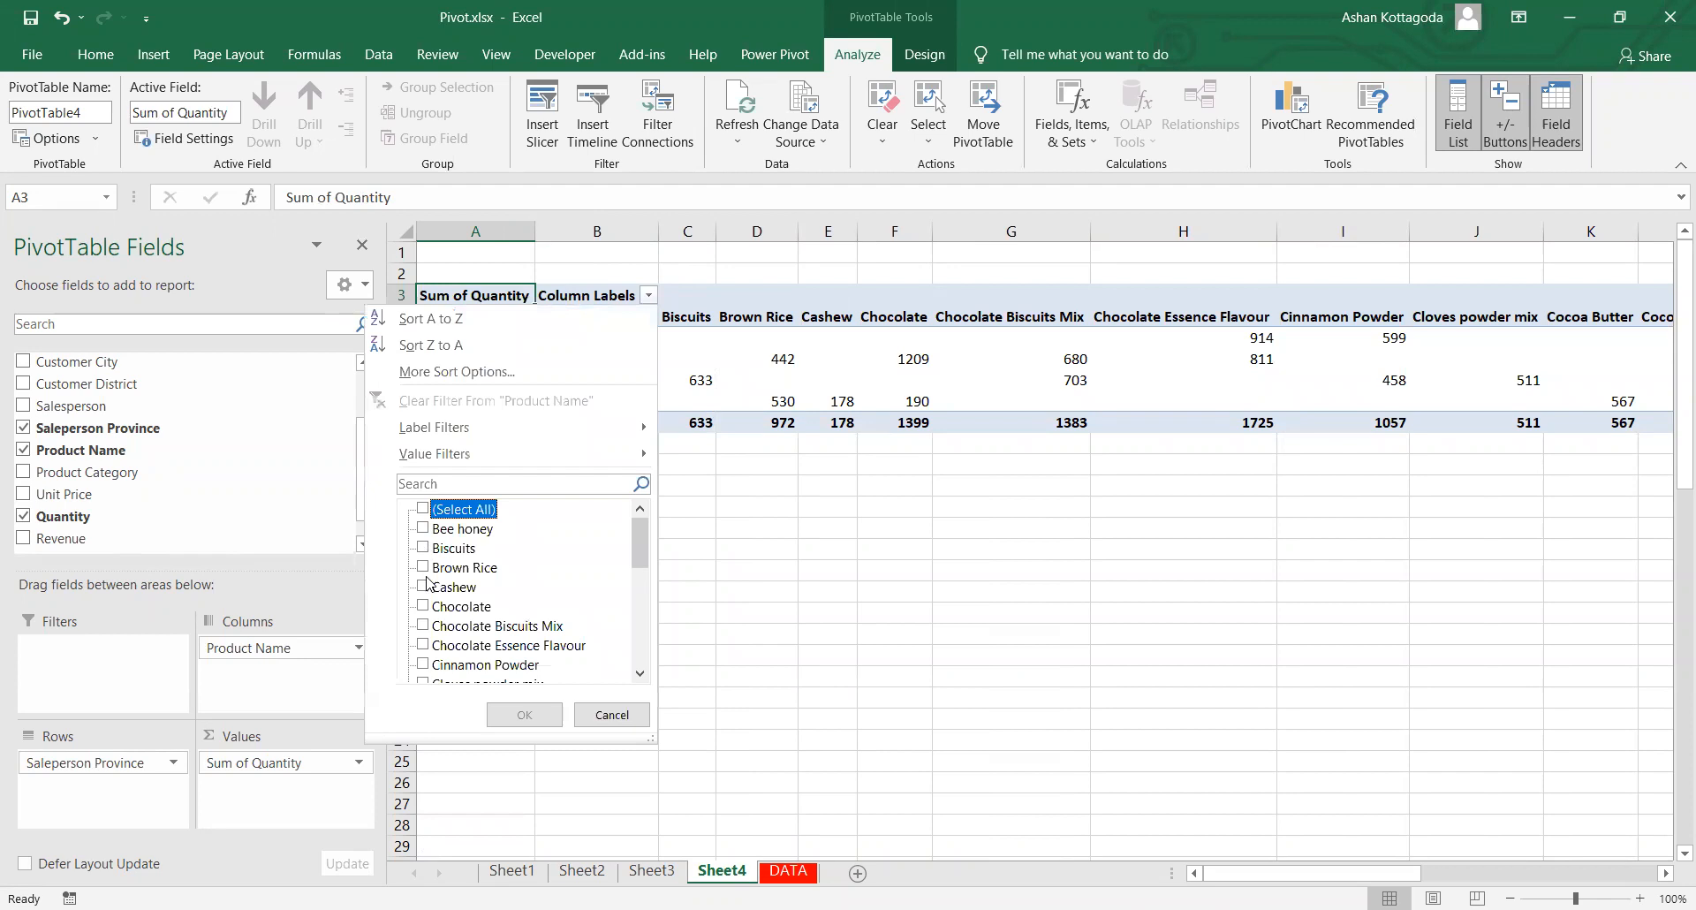
pyautogui.click(500, 723)
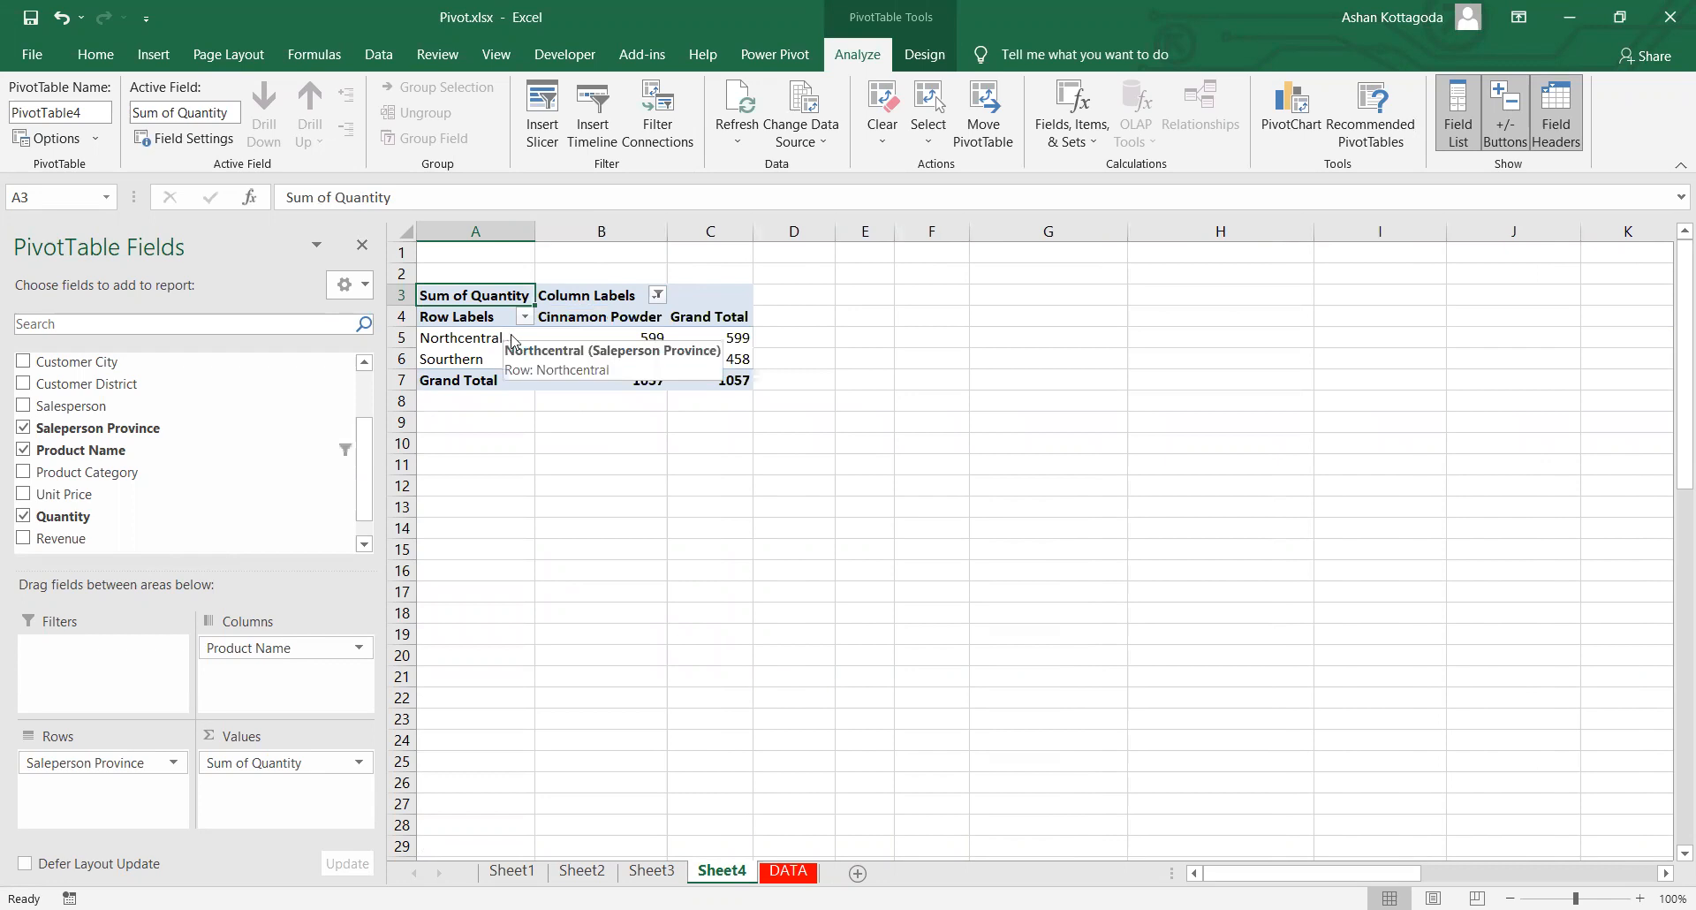
# Step: Compare the Cinnamon Powder quantities of the Northcentral and Sourthern provinces
pyautogui.click(447, 344)
pyautogui.click(599, 354)
pyautogui.click(596, 337)
pyautogui.click(604, 363)
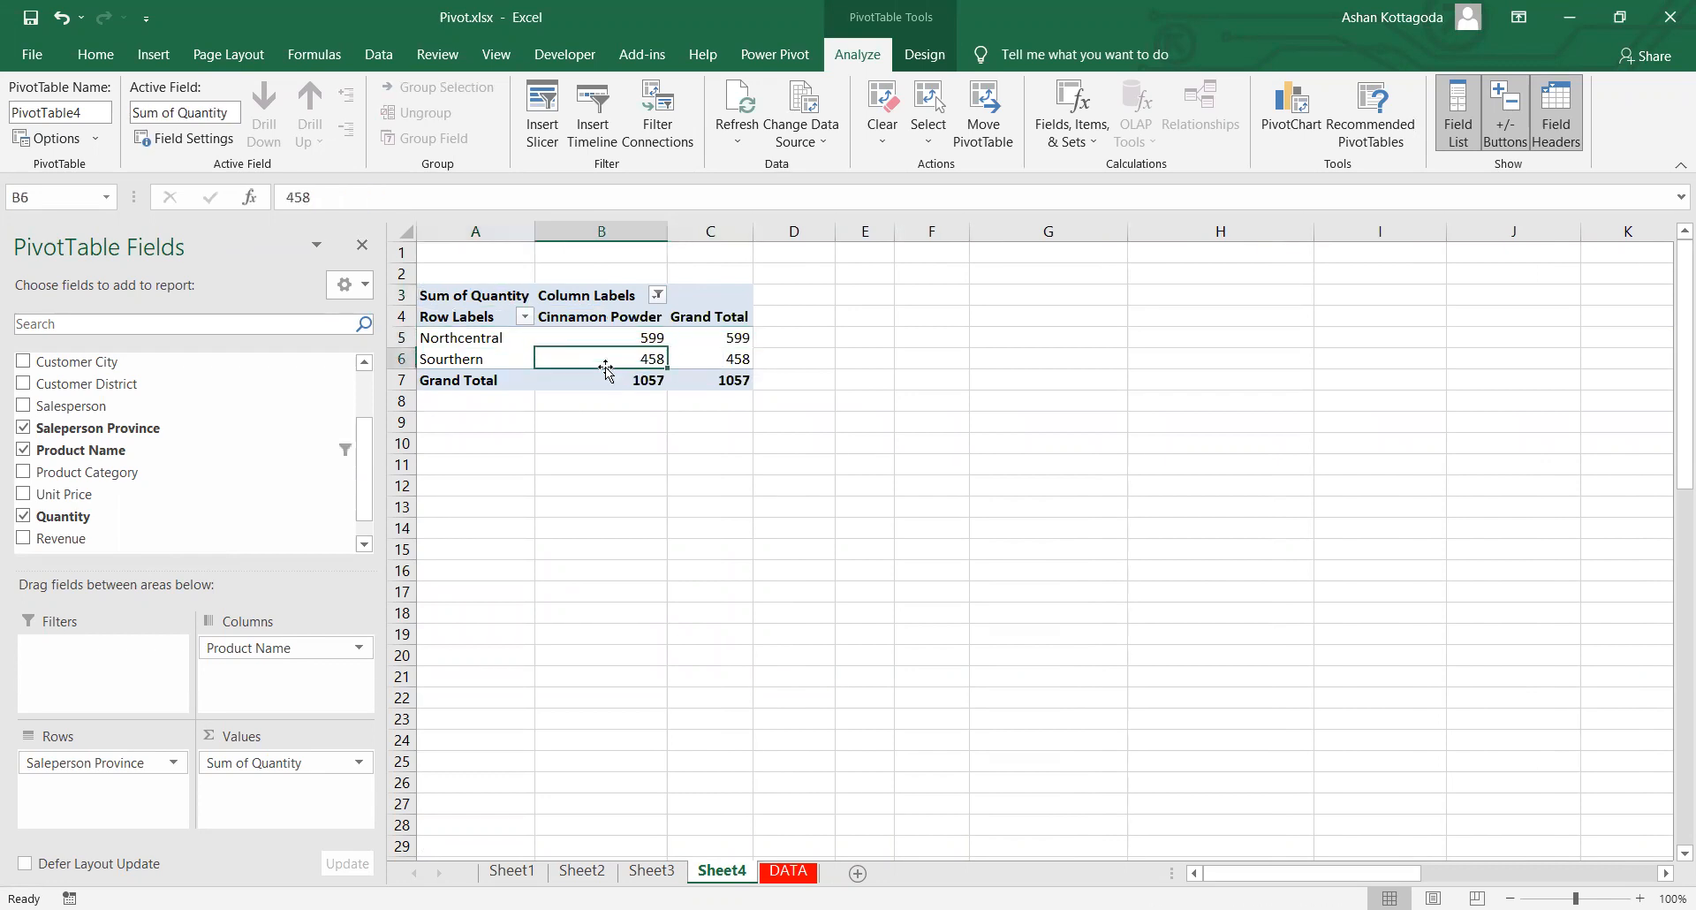
pyautogui.click(612, 342)
pyautogui.click(617, 359)
pyautogui.click(615, 340)
pyautogui.click(614, 357)
pyautogui.click(605, 336)
pyautogui.click(612, 356)
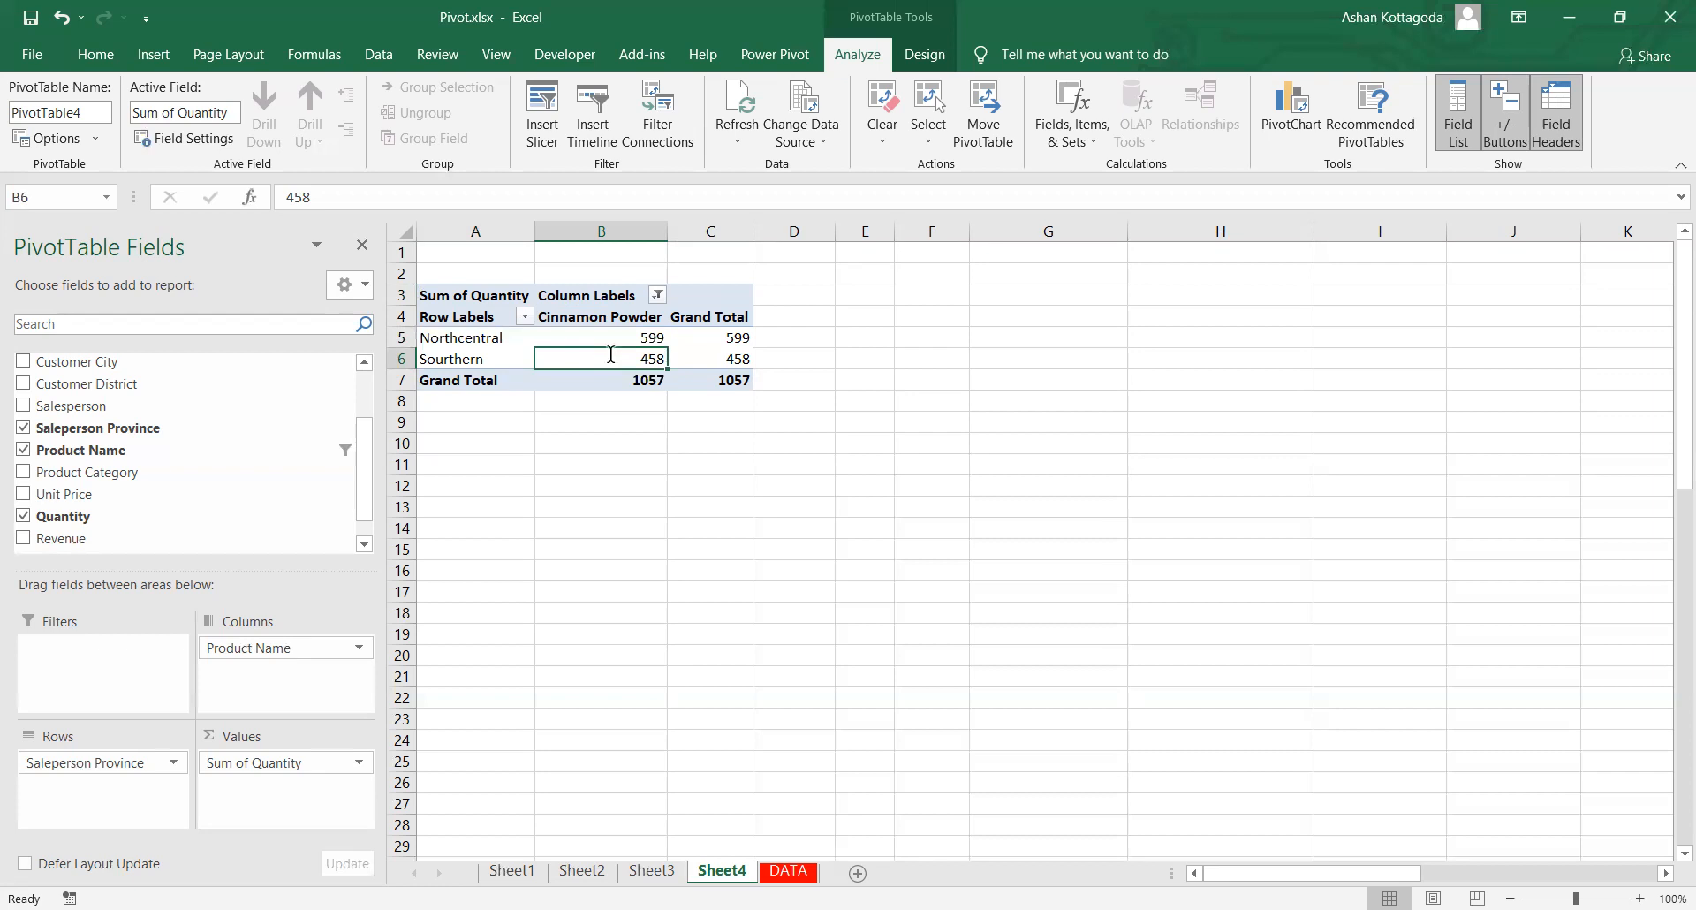
pyautogui.doubleClick(610, 355)
# Step: Return Product Name to the rows and Saleperson Province to the columns, and clear the Product Name filter
pyautogui.moveTo(111, 765); pyautogui.dragTo(274, 674)
pyautogui.moveTo(264, 647); pyautogui.dragTo(115, 767)
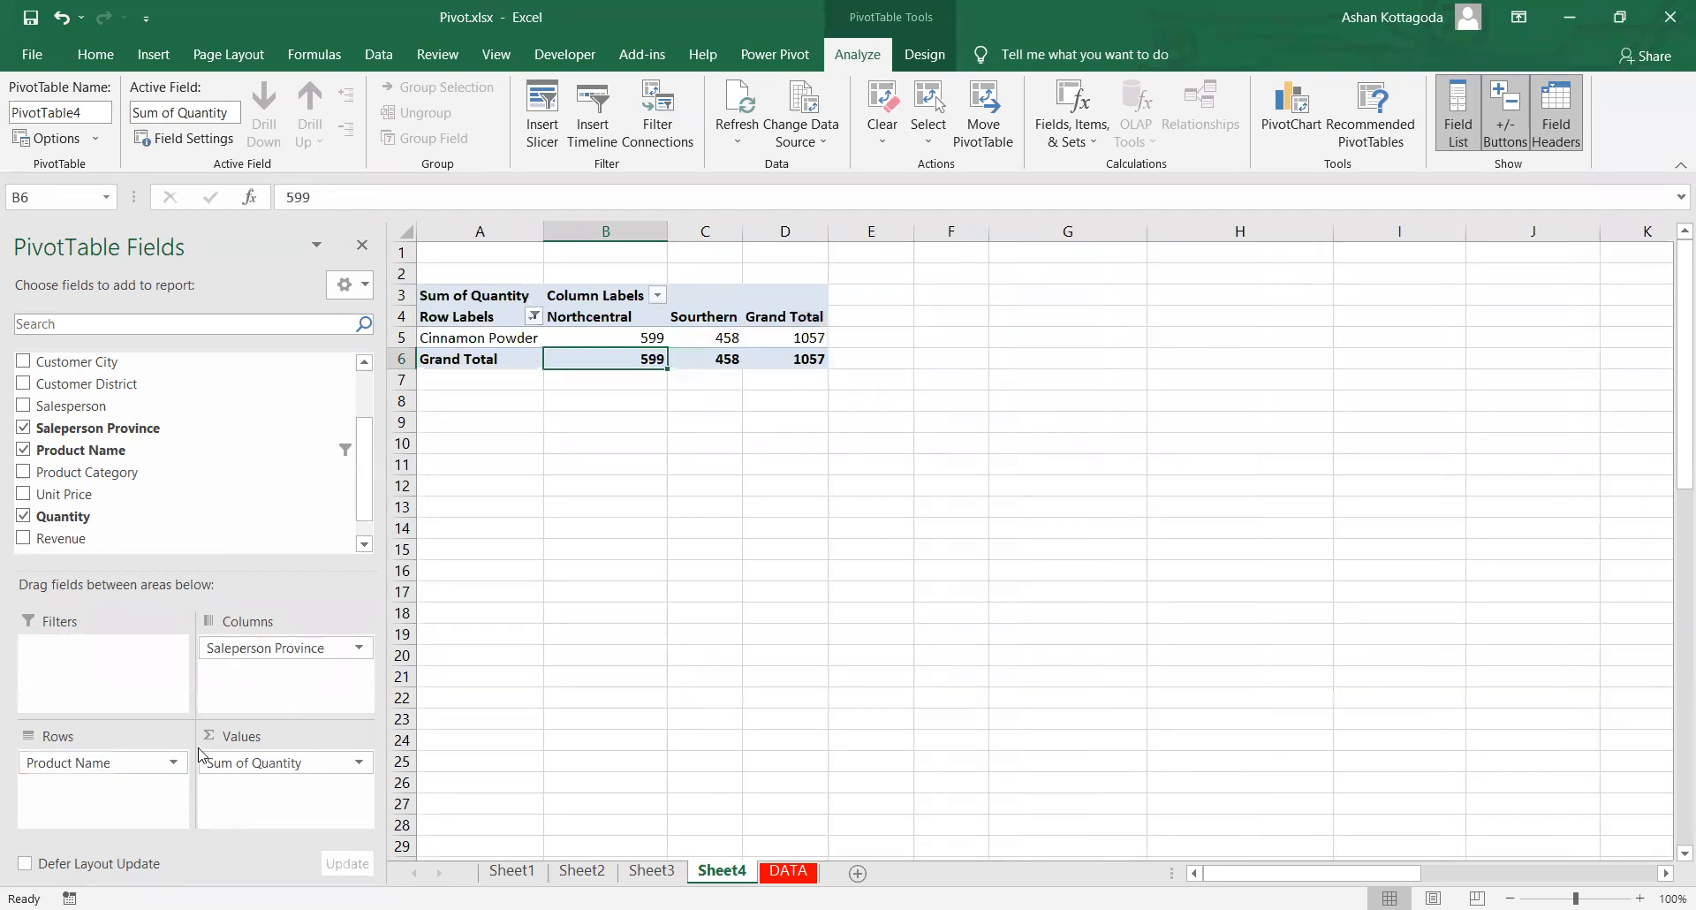
pyautogui.click(532, 314)
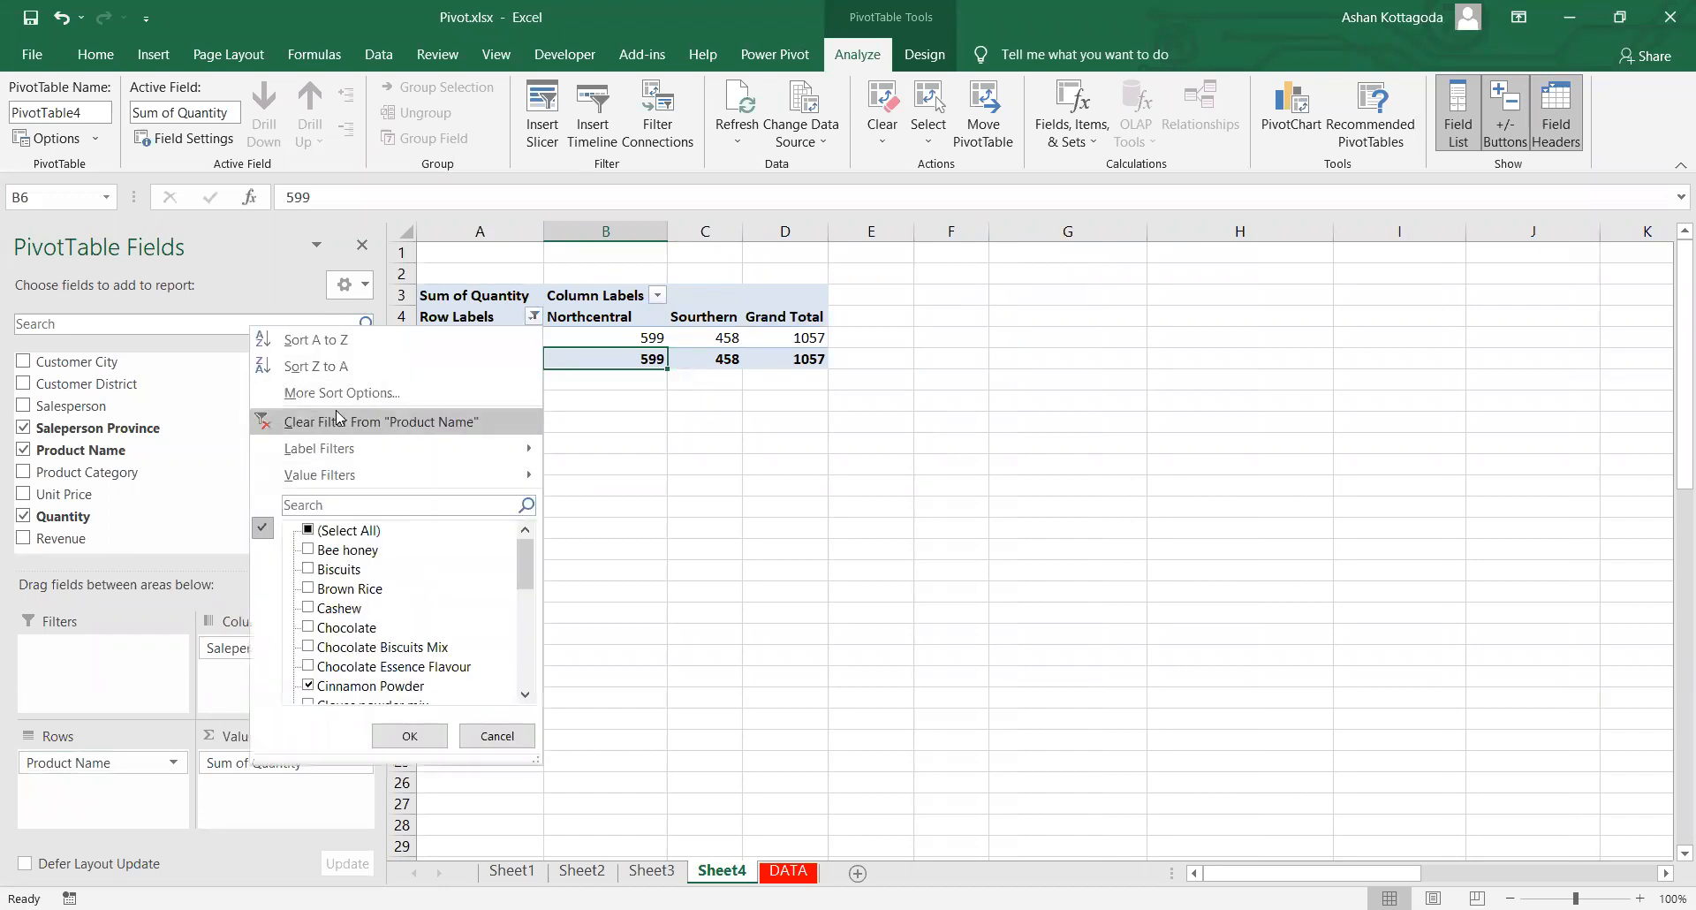
pyautogui.click(339, 419)
# Step: Move Product Name to the report filters with Saleperson Province in the rows, and filter the PivotTable to Cinnamon Powder
pyautogui.click(713, 295)
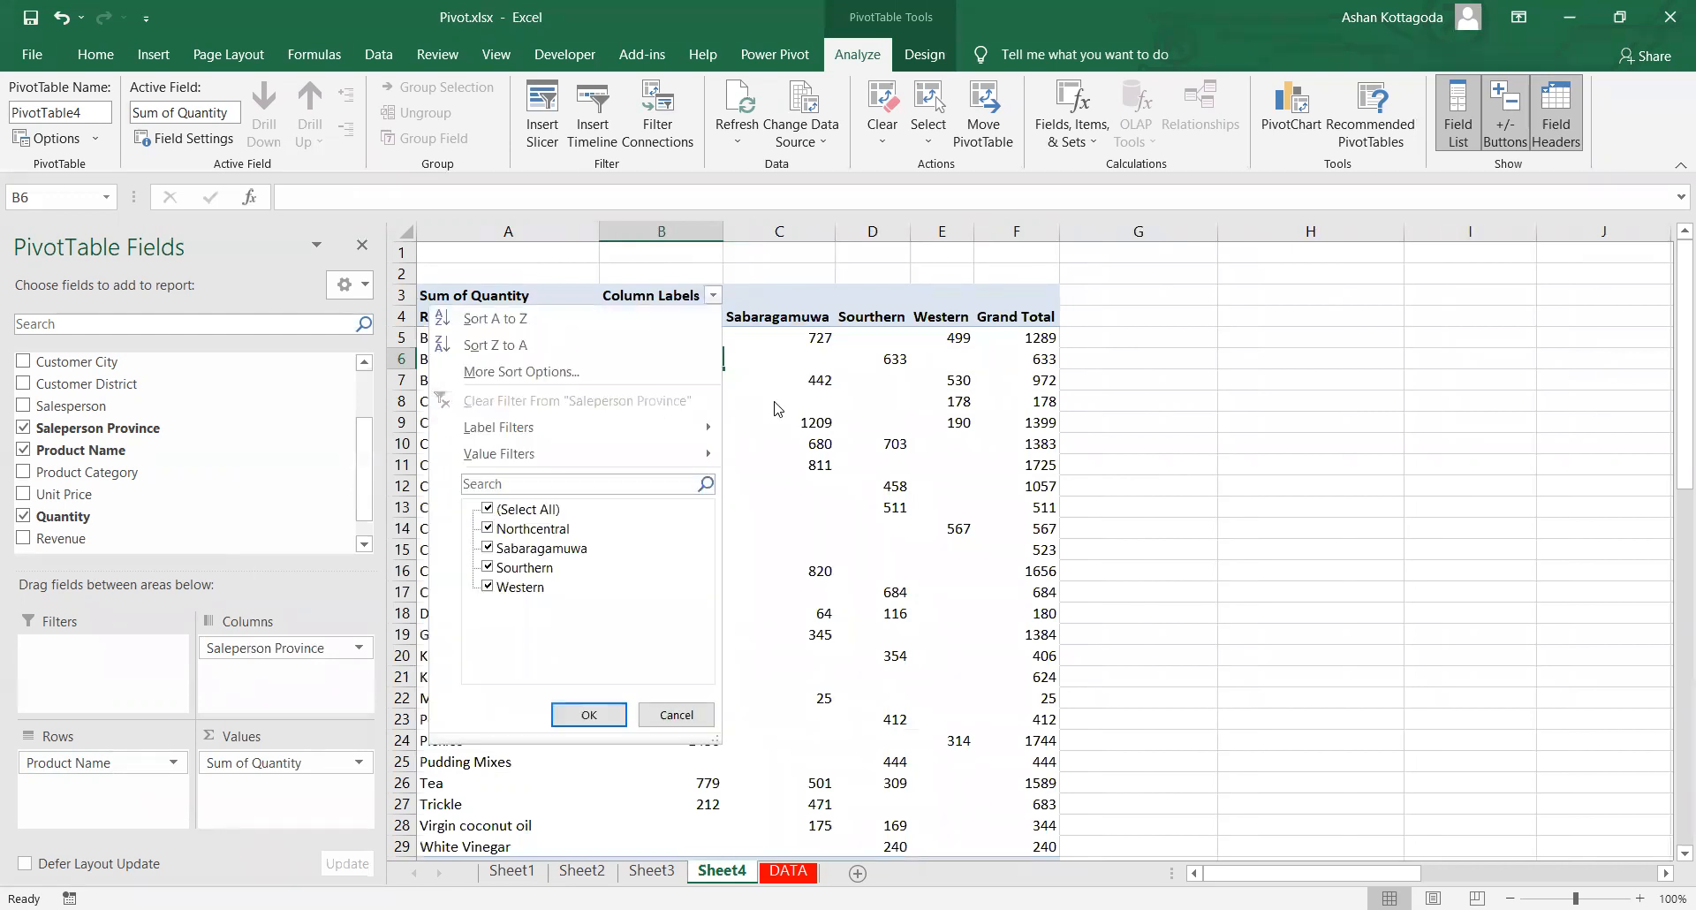
pyautogui.click(773, 409)
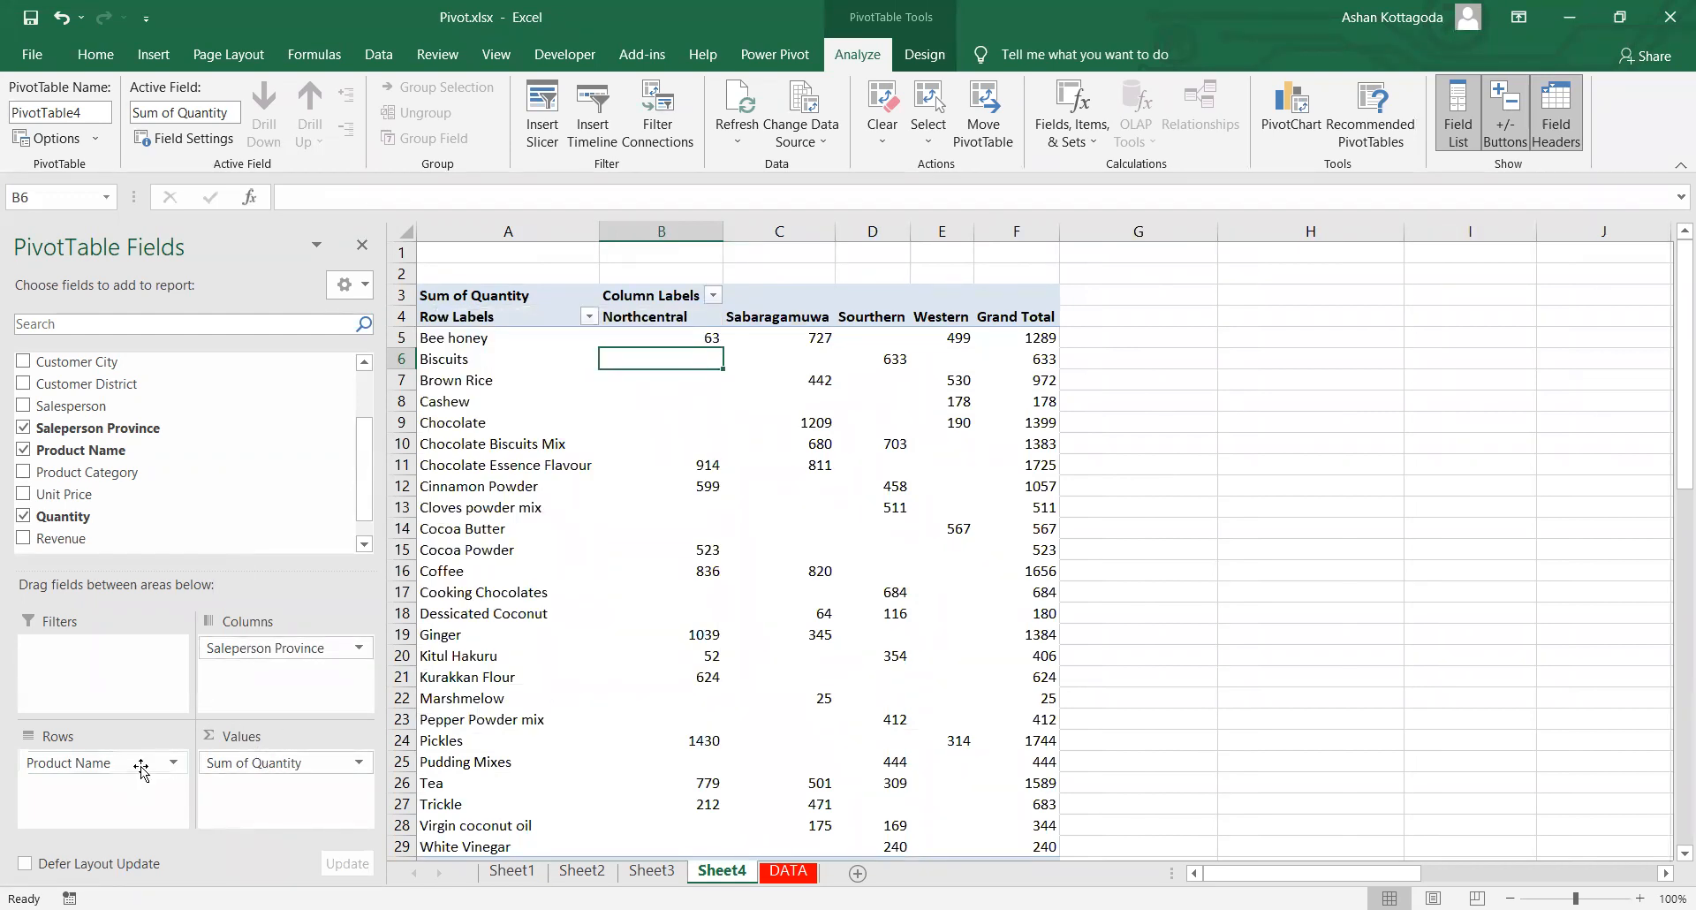
pyautogui.moveTo(283, 648); pyautogui.dragTo(81, 650)
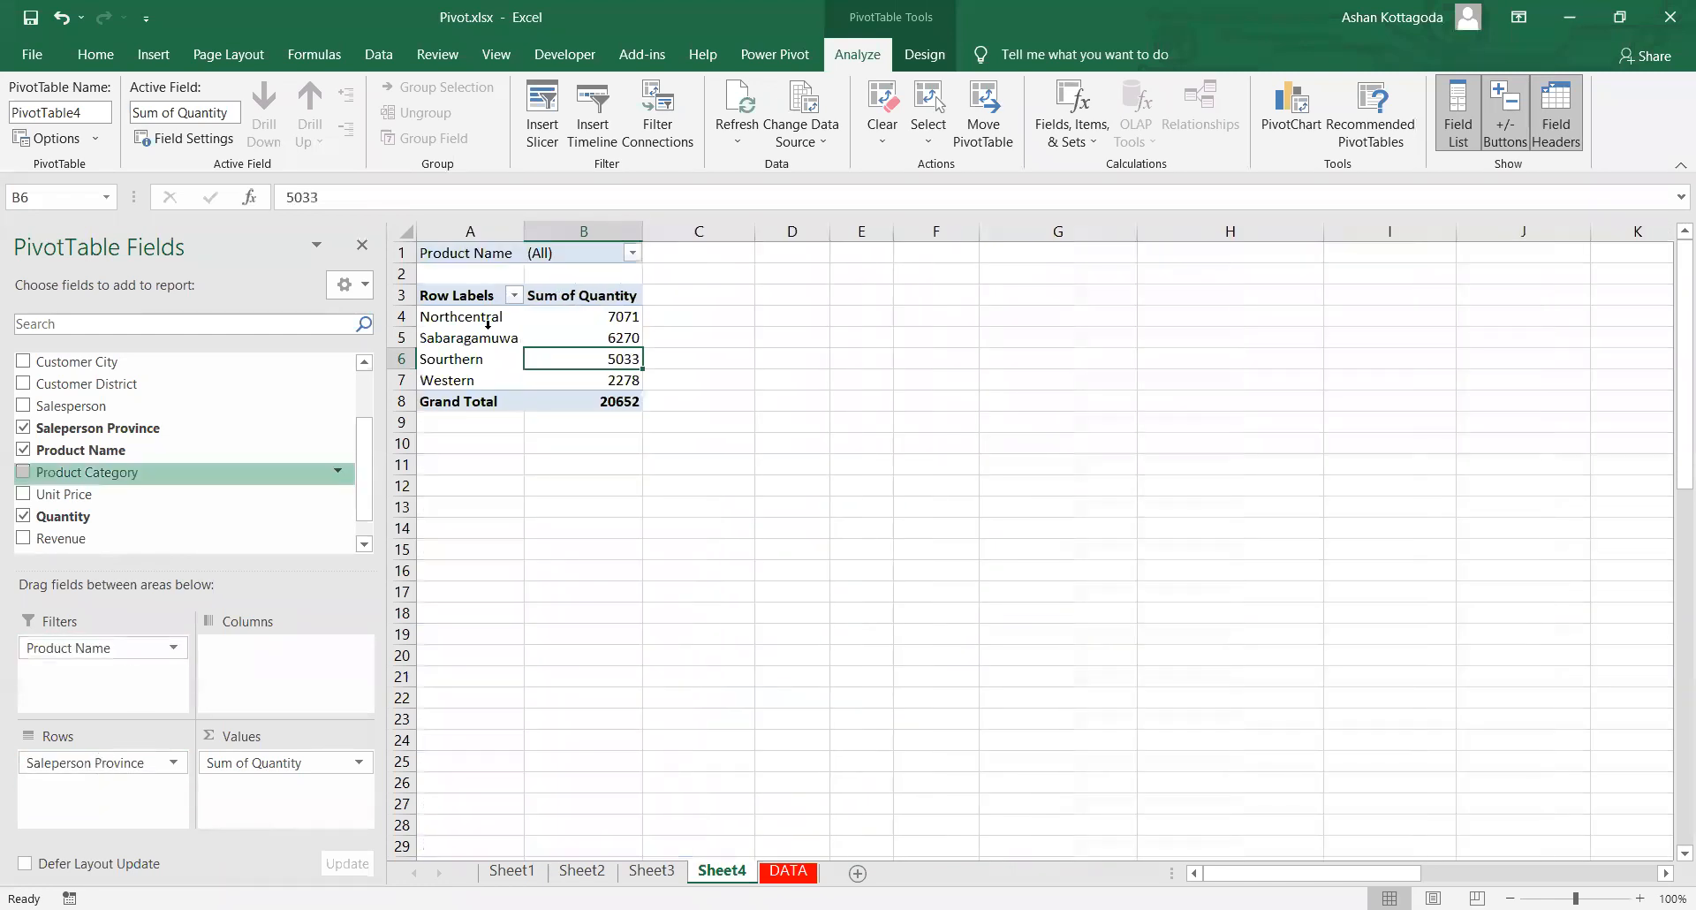
pyautogui.click(631, 254)
pyautogui.click(467, 458)
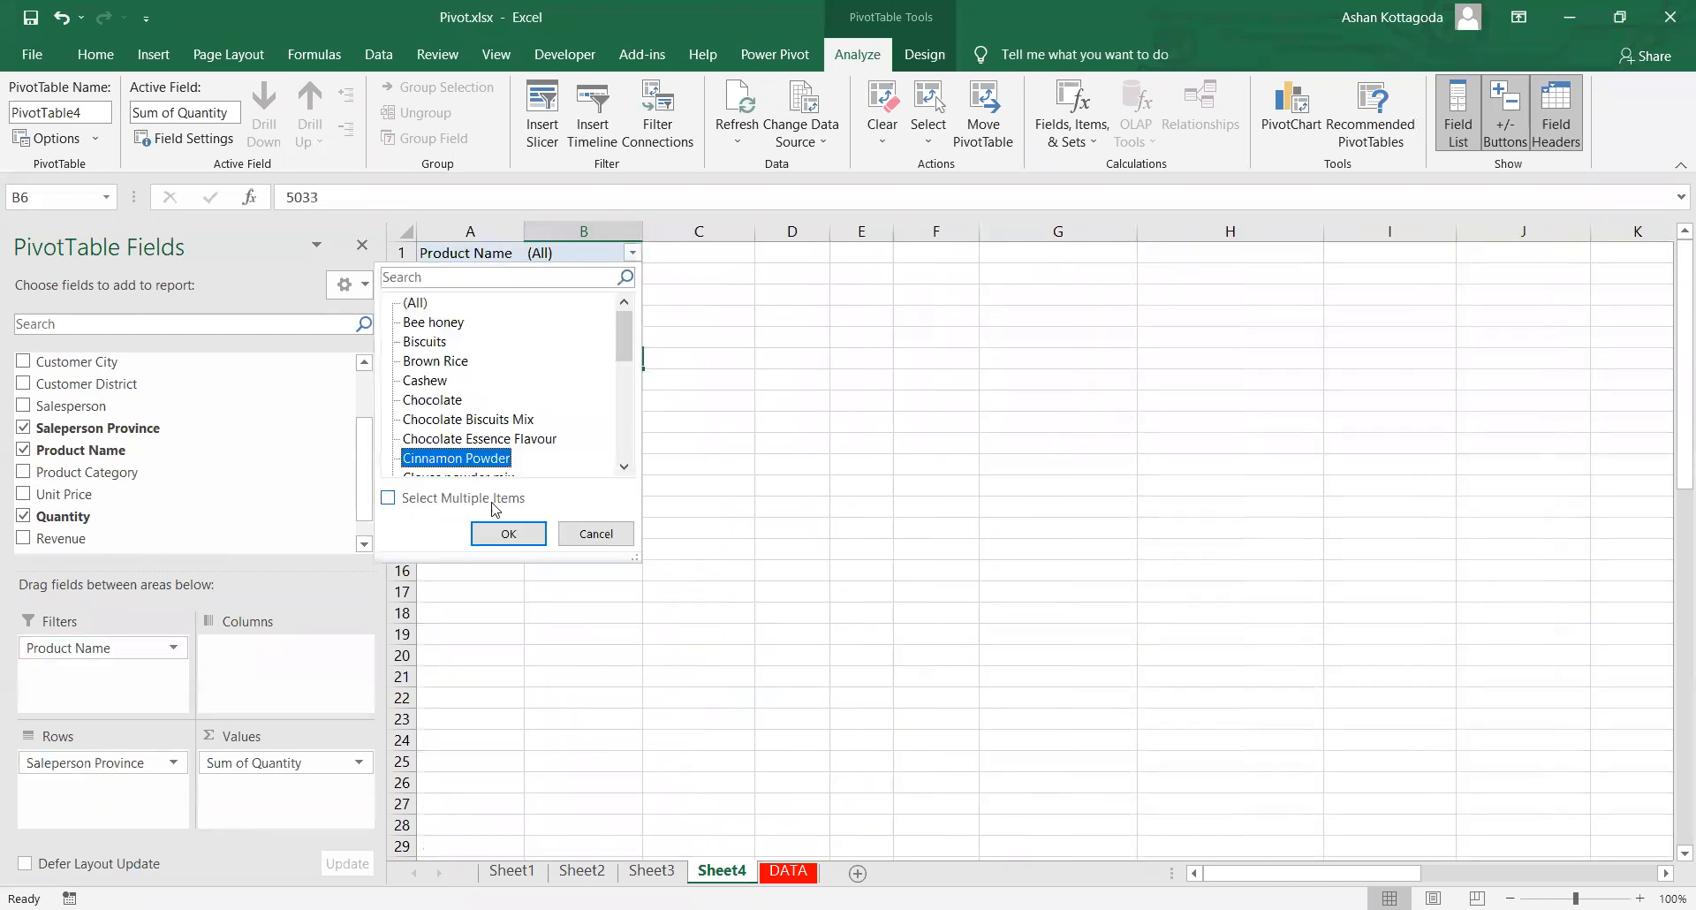
pyautogui.click(509, 533)
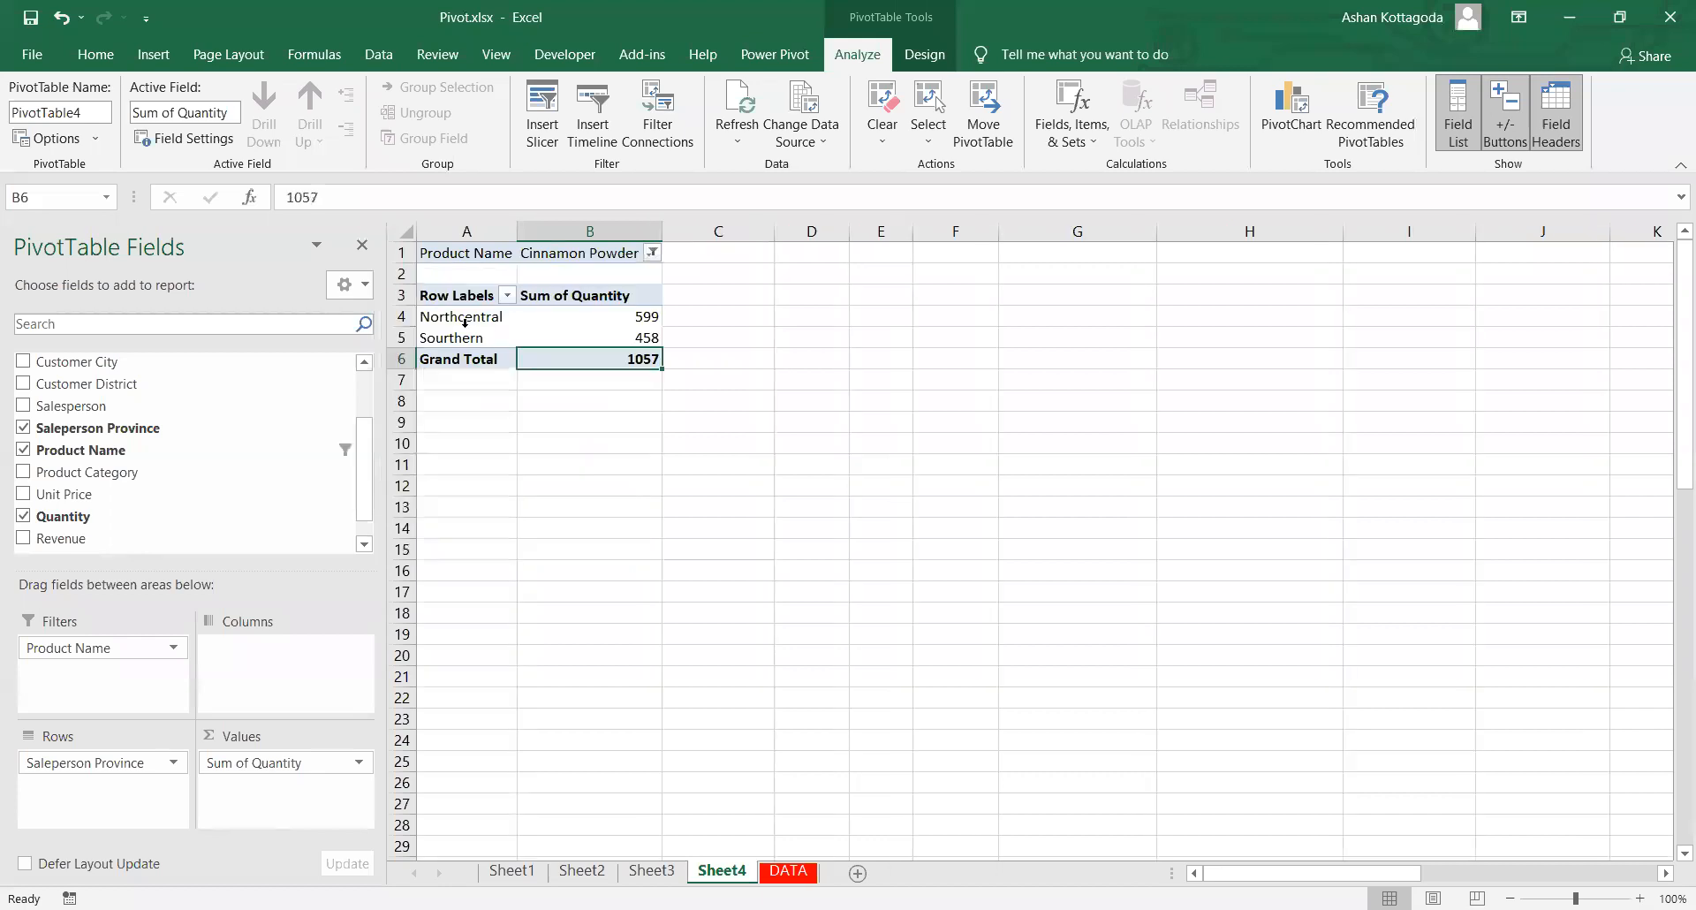
# Step: Examine the Cinnamon Powder quantities for the Northcentral and Sourthern provinces
pyautogui.click(465, 321)
pyautogui.click(481, 338)
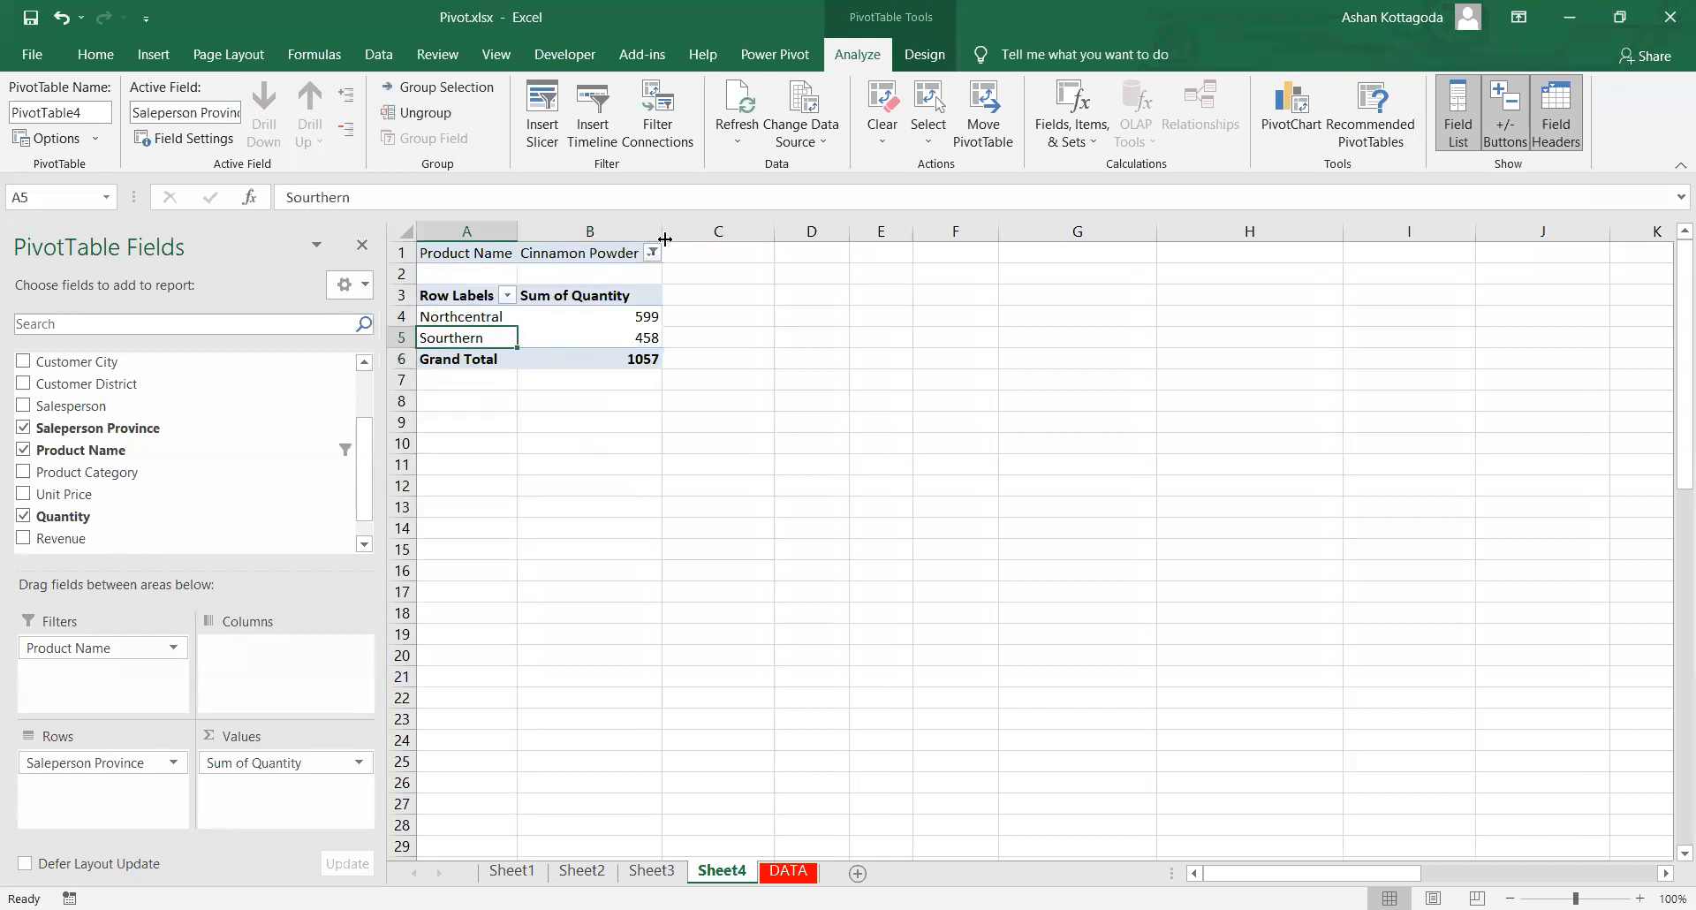
pyautogui.click(658, 358)
pyautogui.click(660, 340)
pyautogui.click(720, 351)
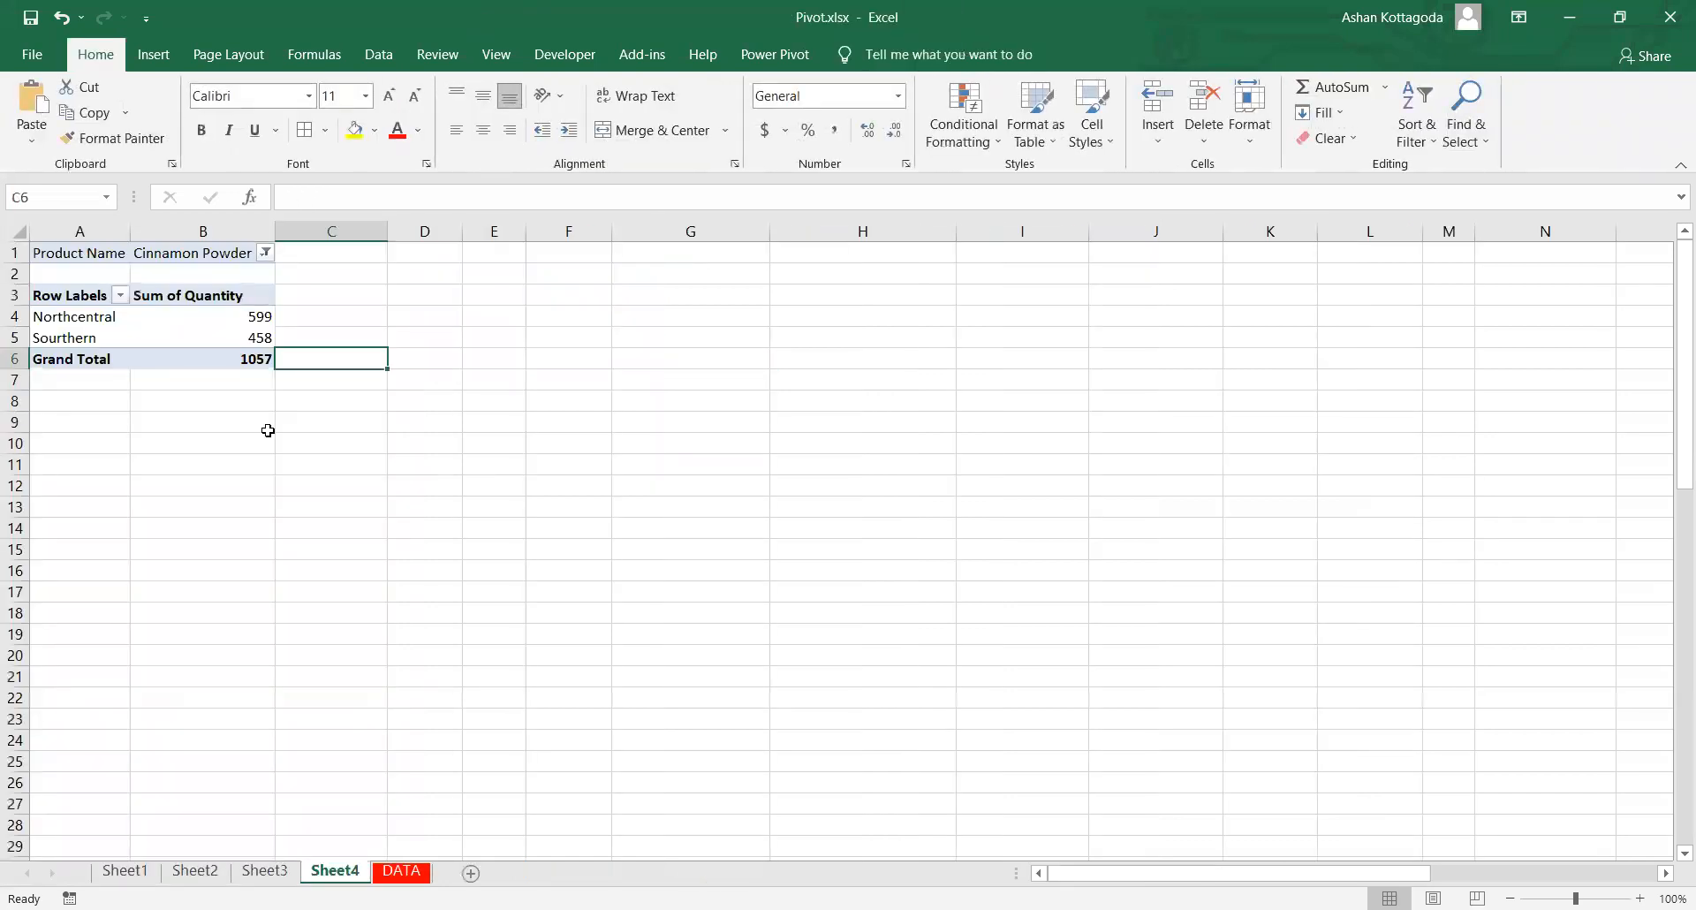
pyautogui.click(177, 324)
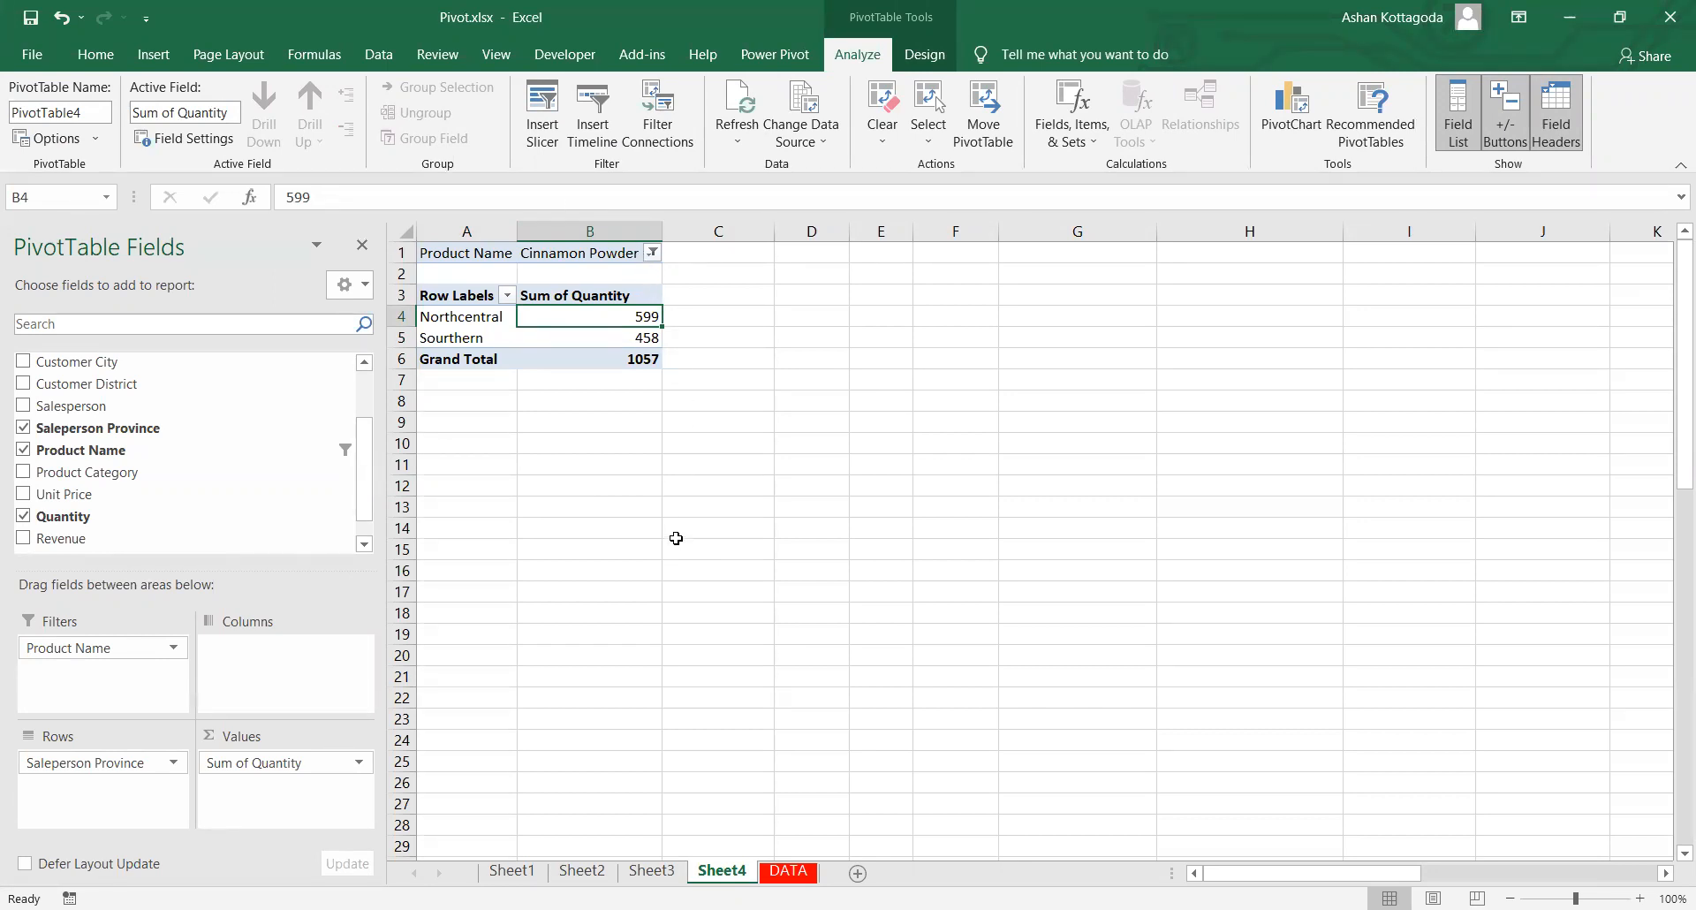
pyautogui.hotkey('alt', 'Tab')
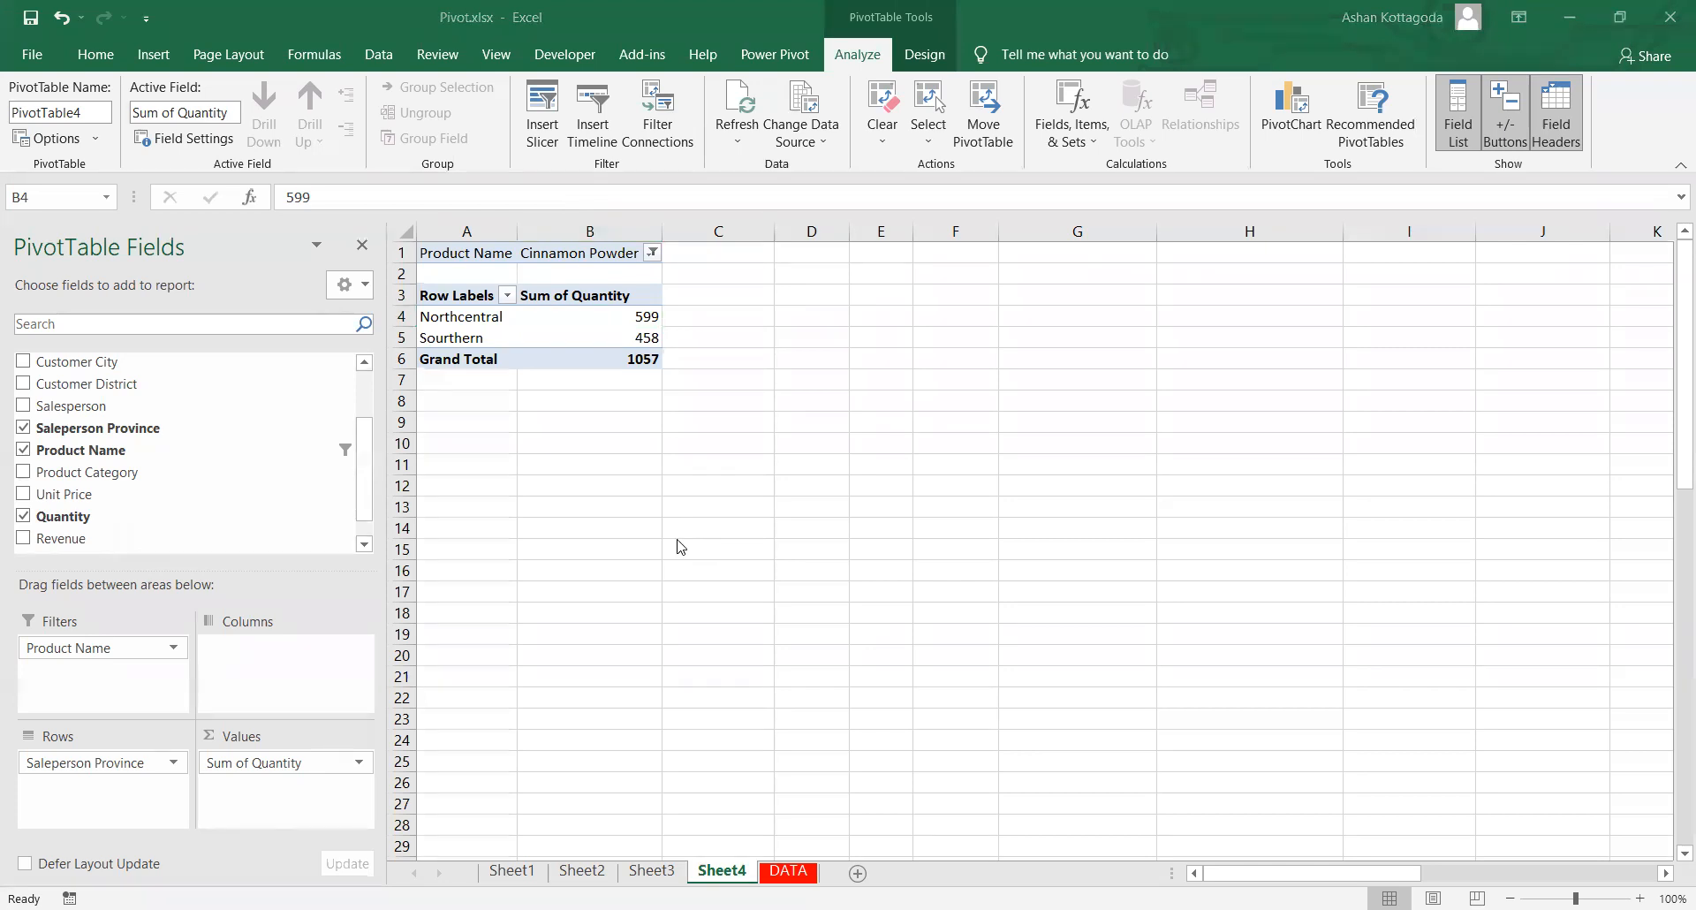
# Step: Create a new PivotTable on a new worksheet from the sales table on the DATA sheet
pyautogui.hotkey('ctrl', 'pagedown')
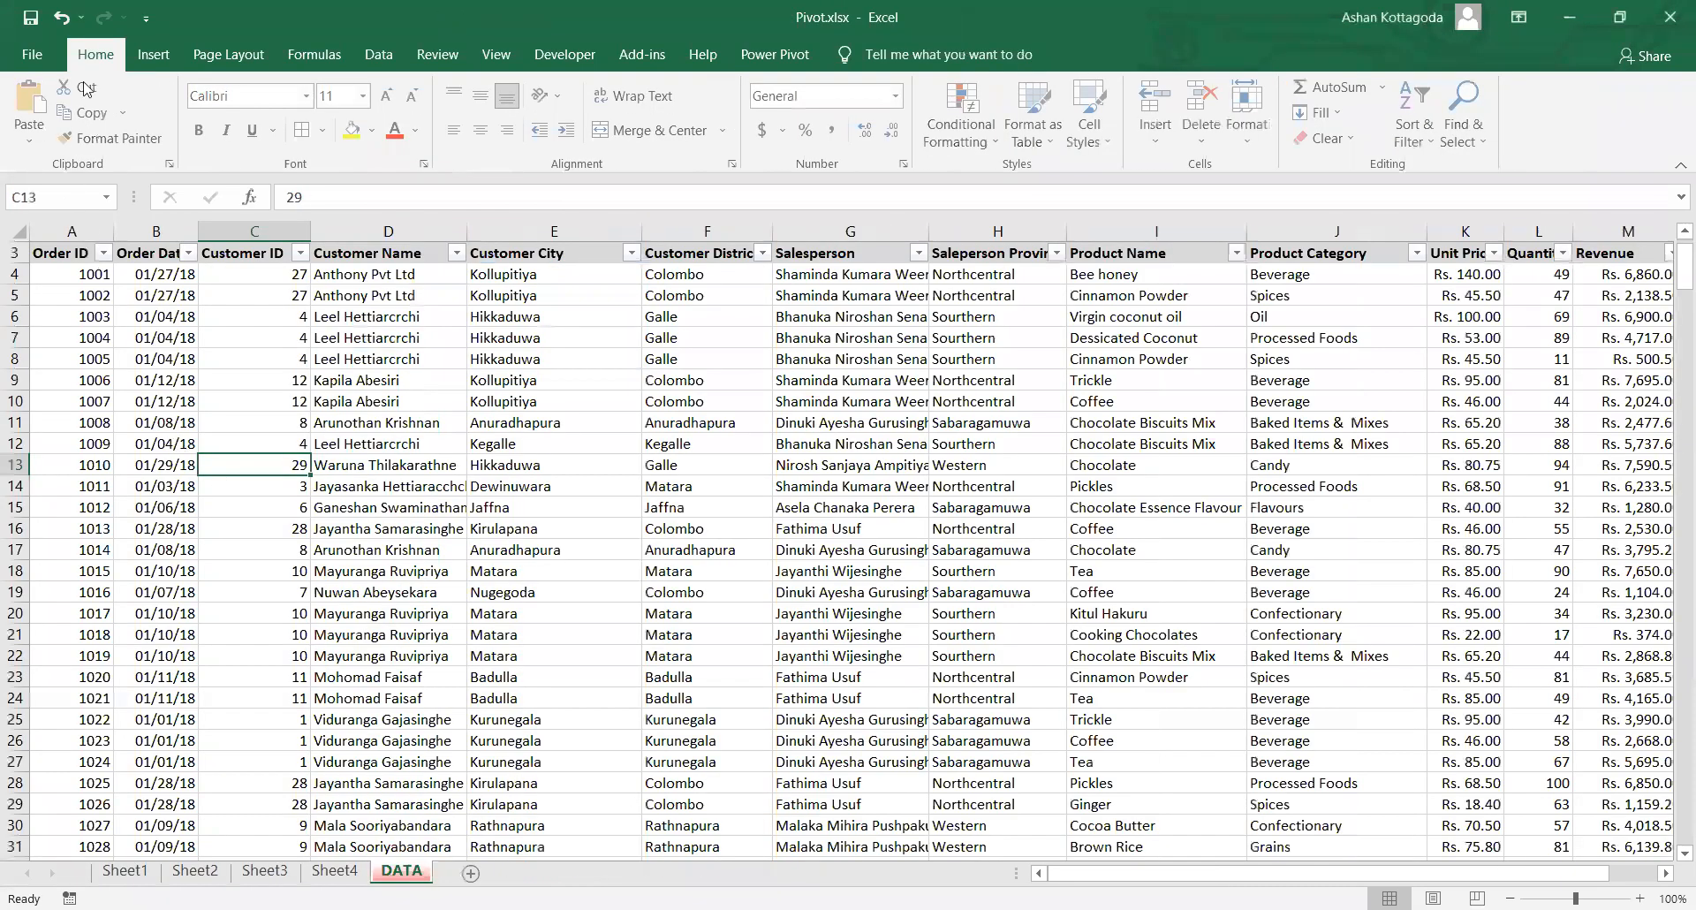
pyautogui.click(151, 52)
pyautogui.click(40, 106)
pyautogui.click(763, 646)
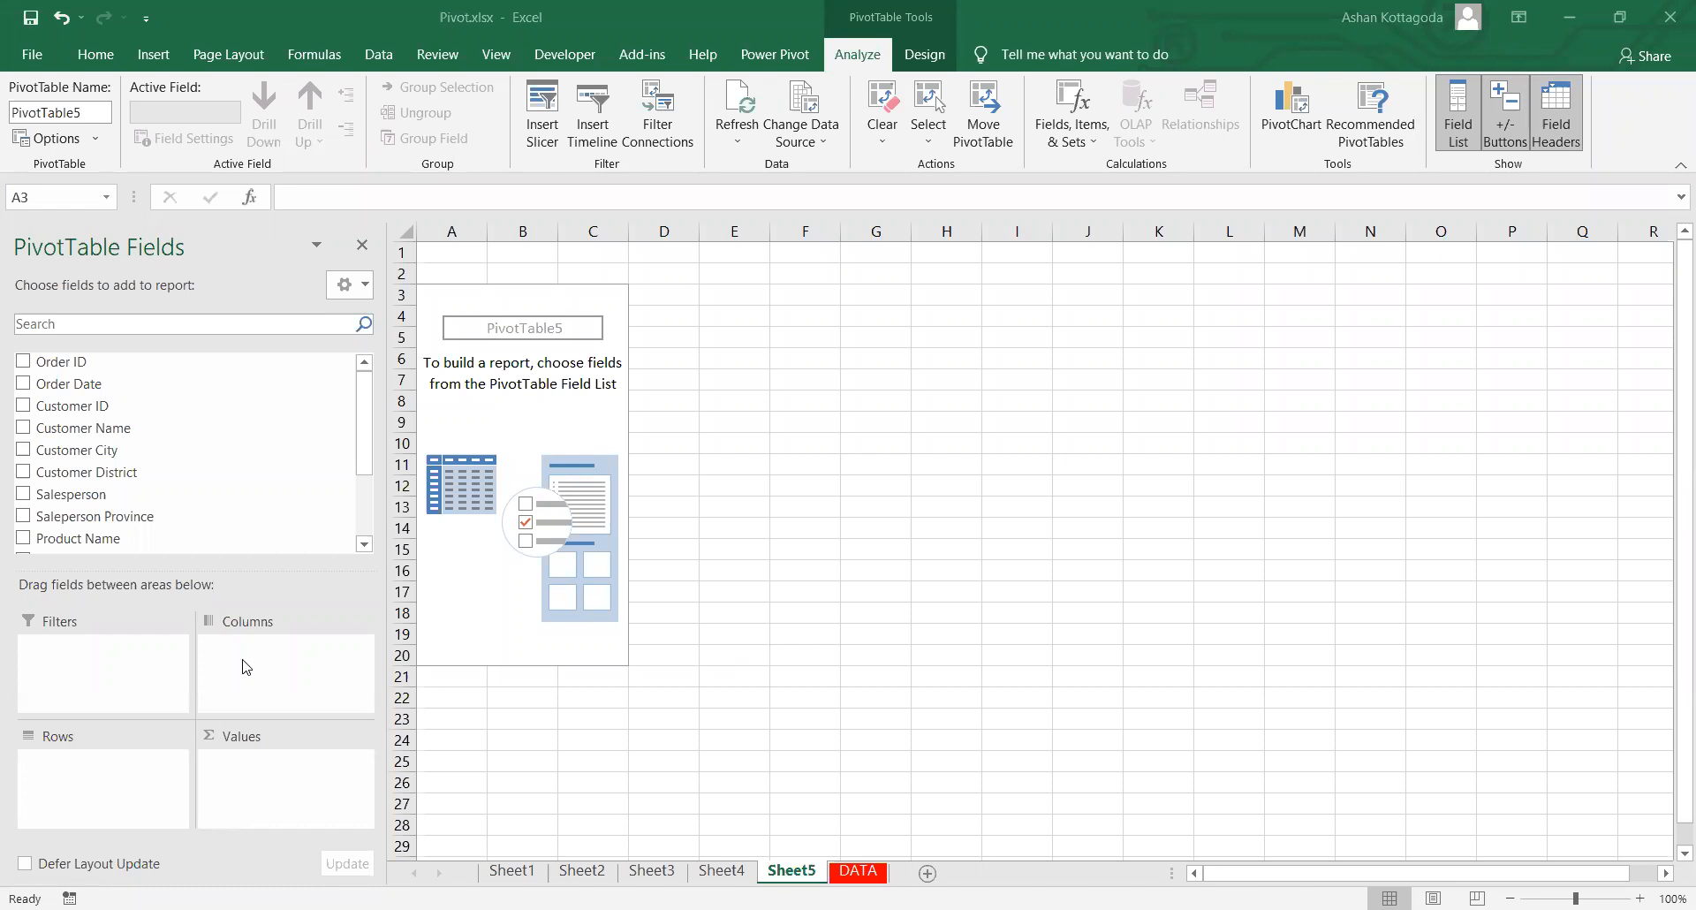
# Step: Summarise Revenue in the new PivotTable with Salesperson in the rows and Customer District in the columns
pyautogui.scroll(-2, 148, 514)
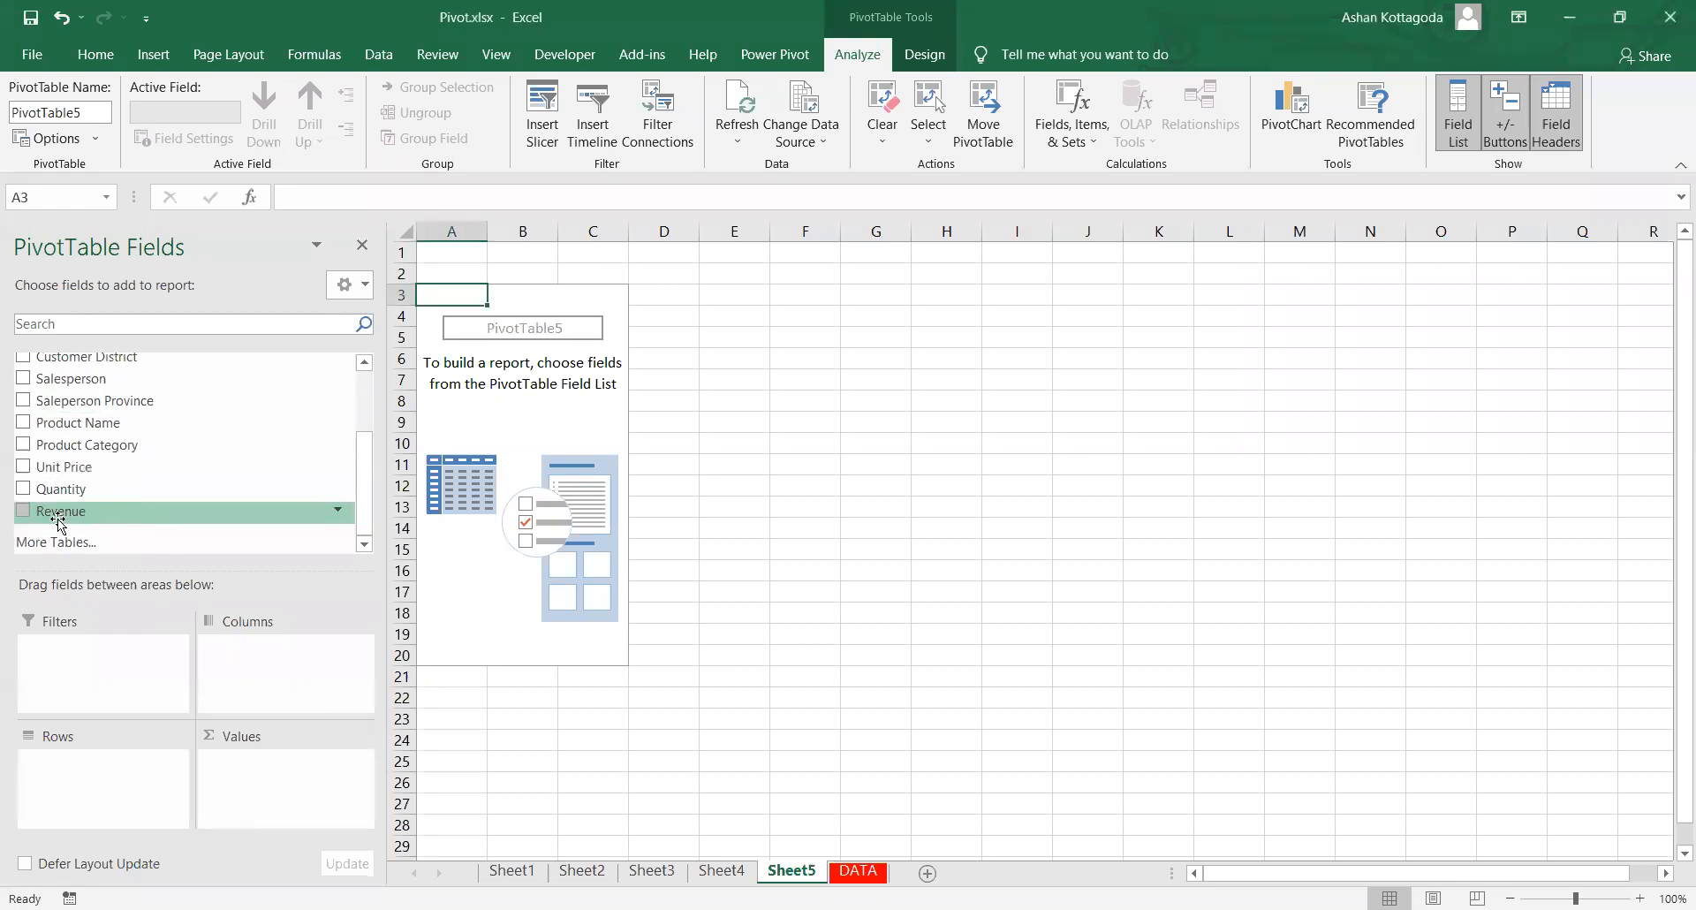
pyautogui.click(23, 513)
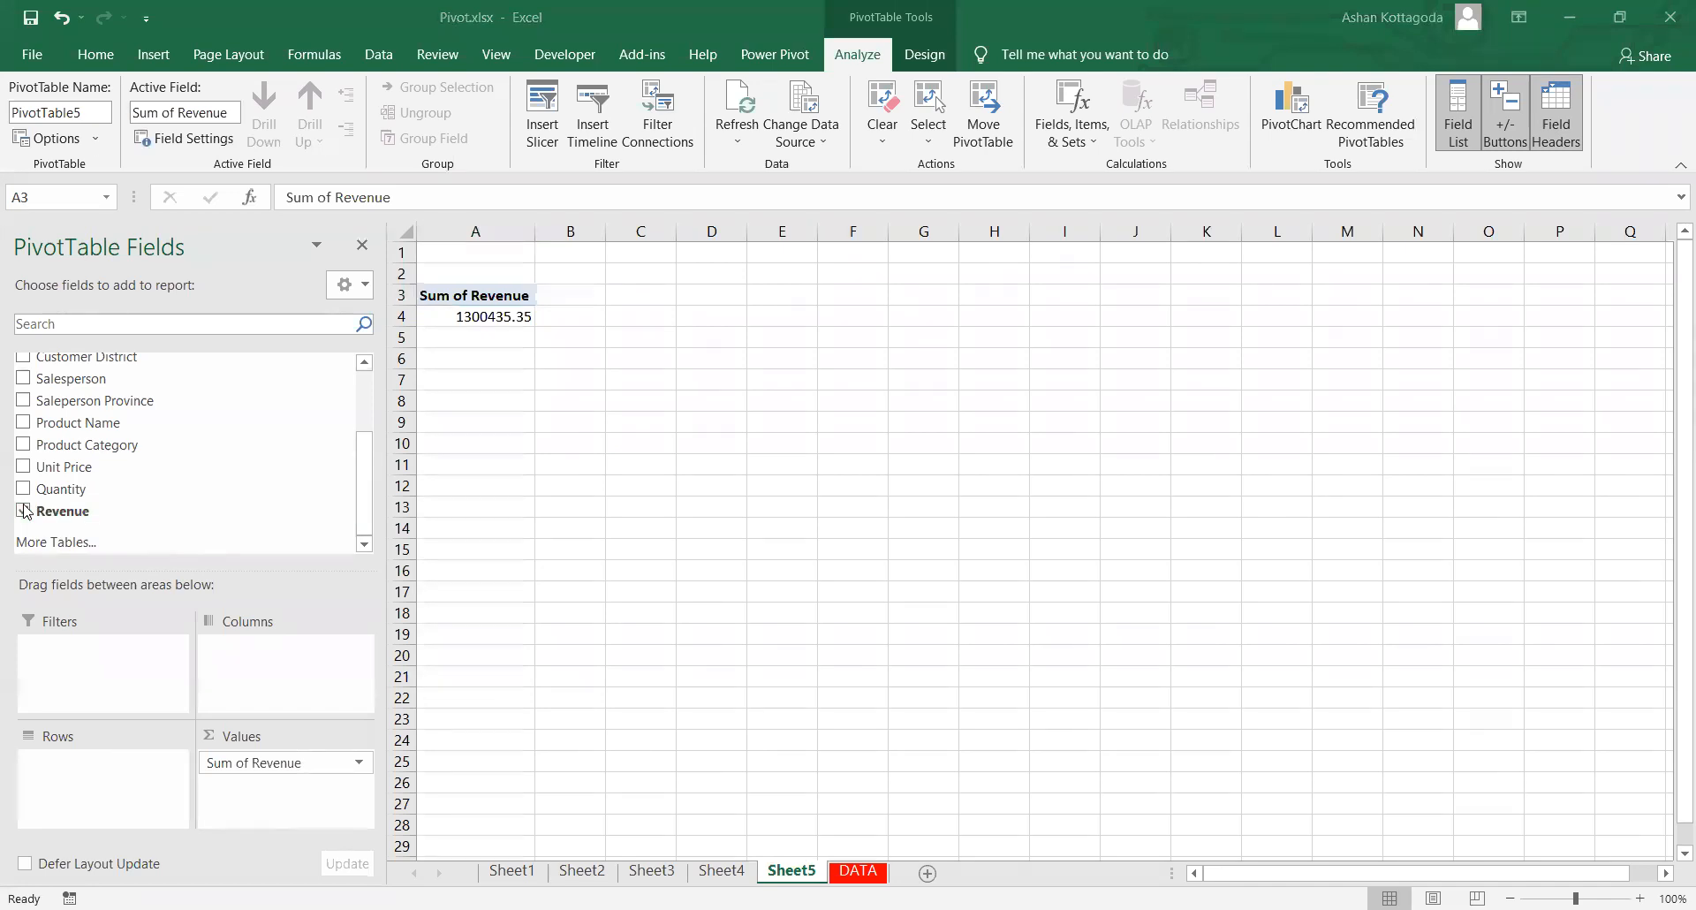
pyautogui.scroll(2, 24, 477)
pyautogui.click(23, 468)
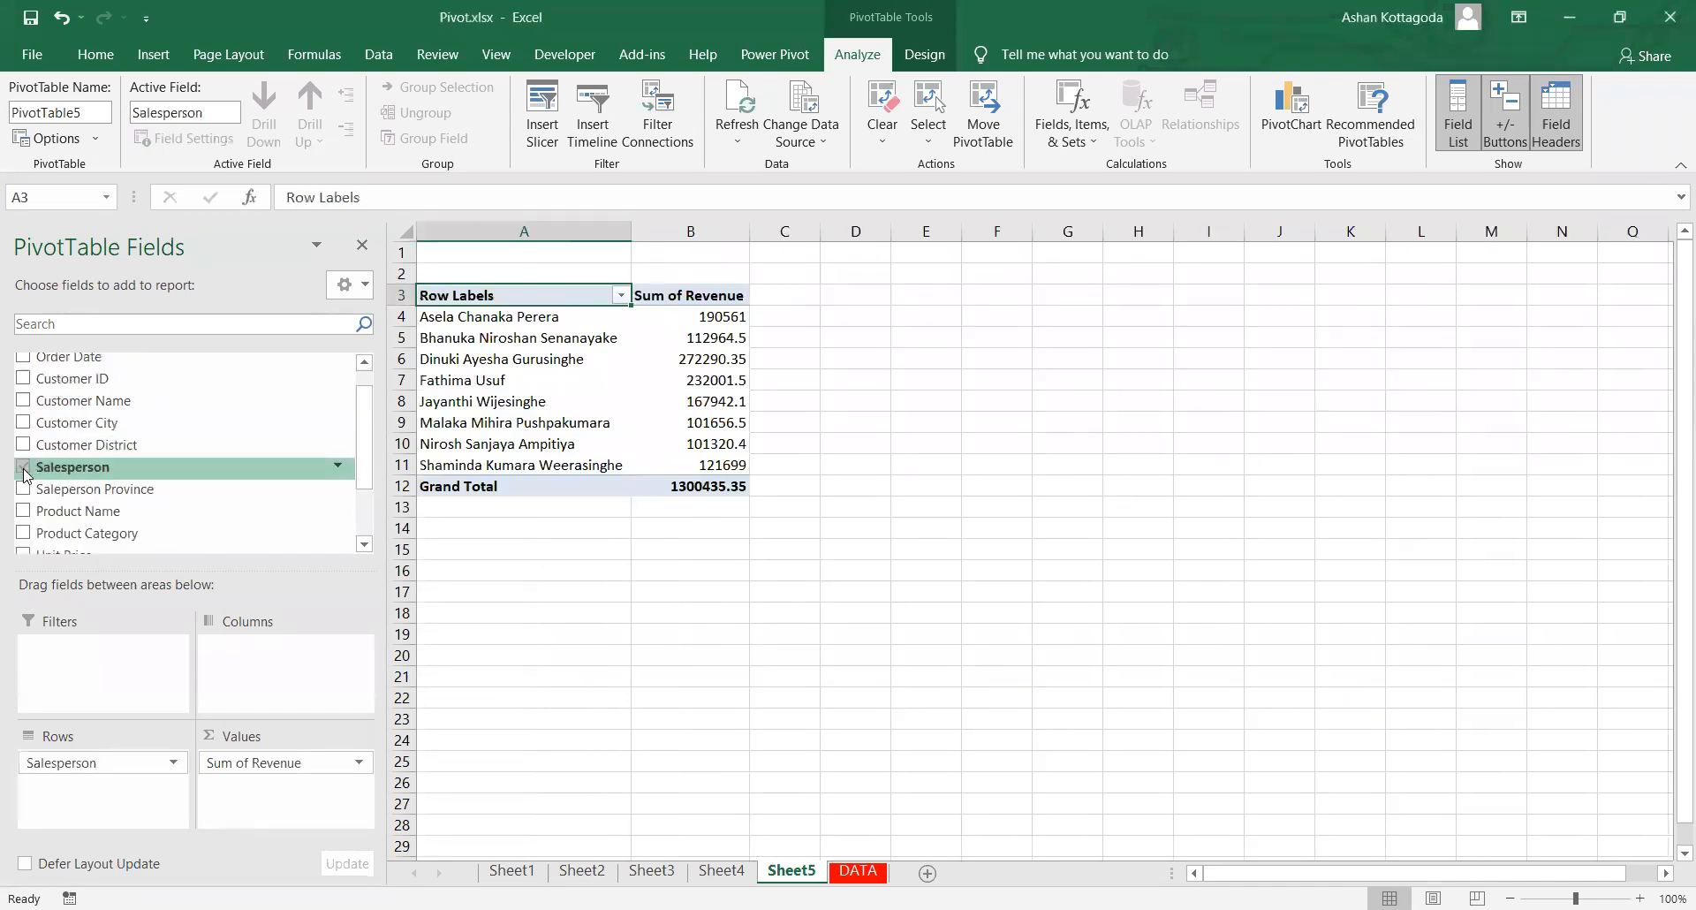
pyautogui.click(23, 444)
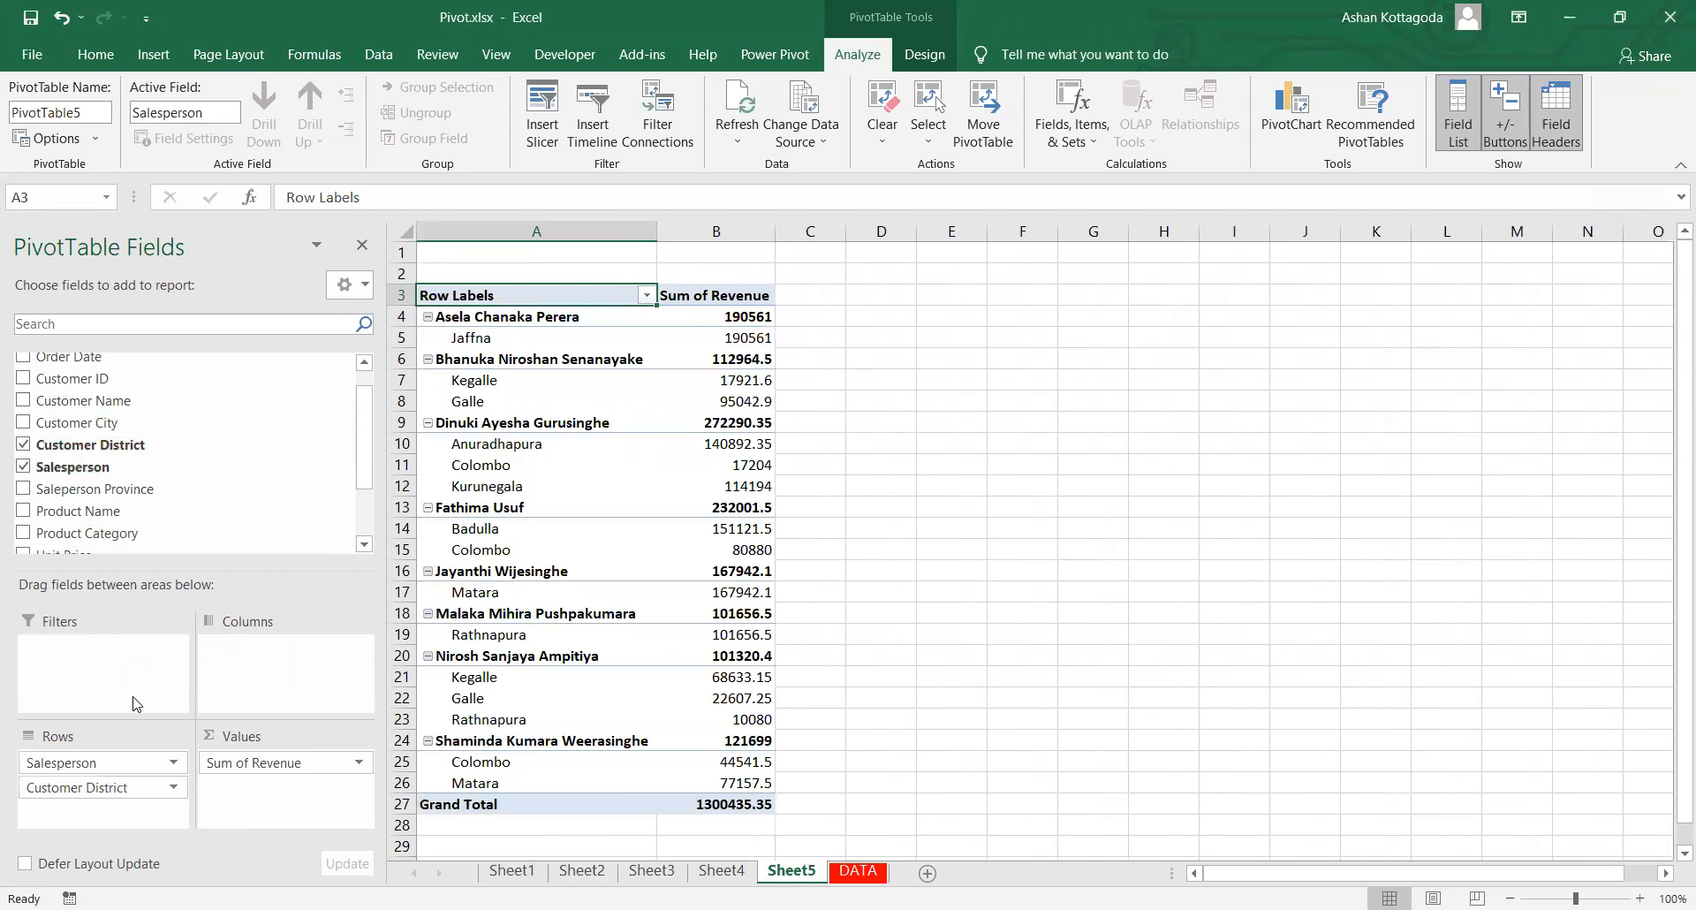
pyautogui.moveTo(113, 787); pyautogui.dragTo(280, 650)
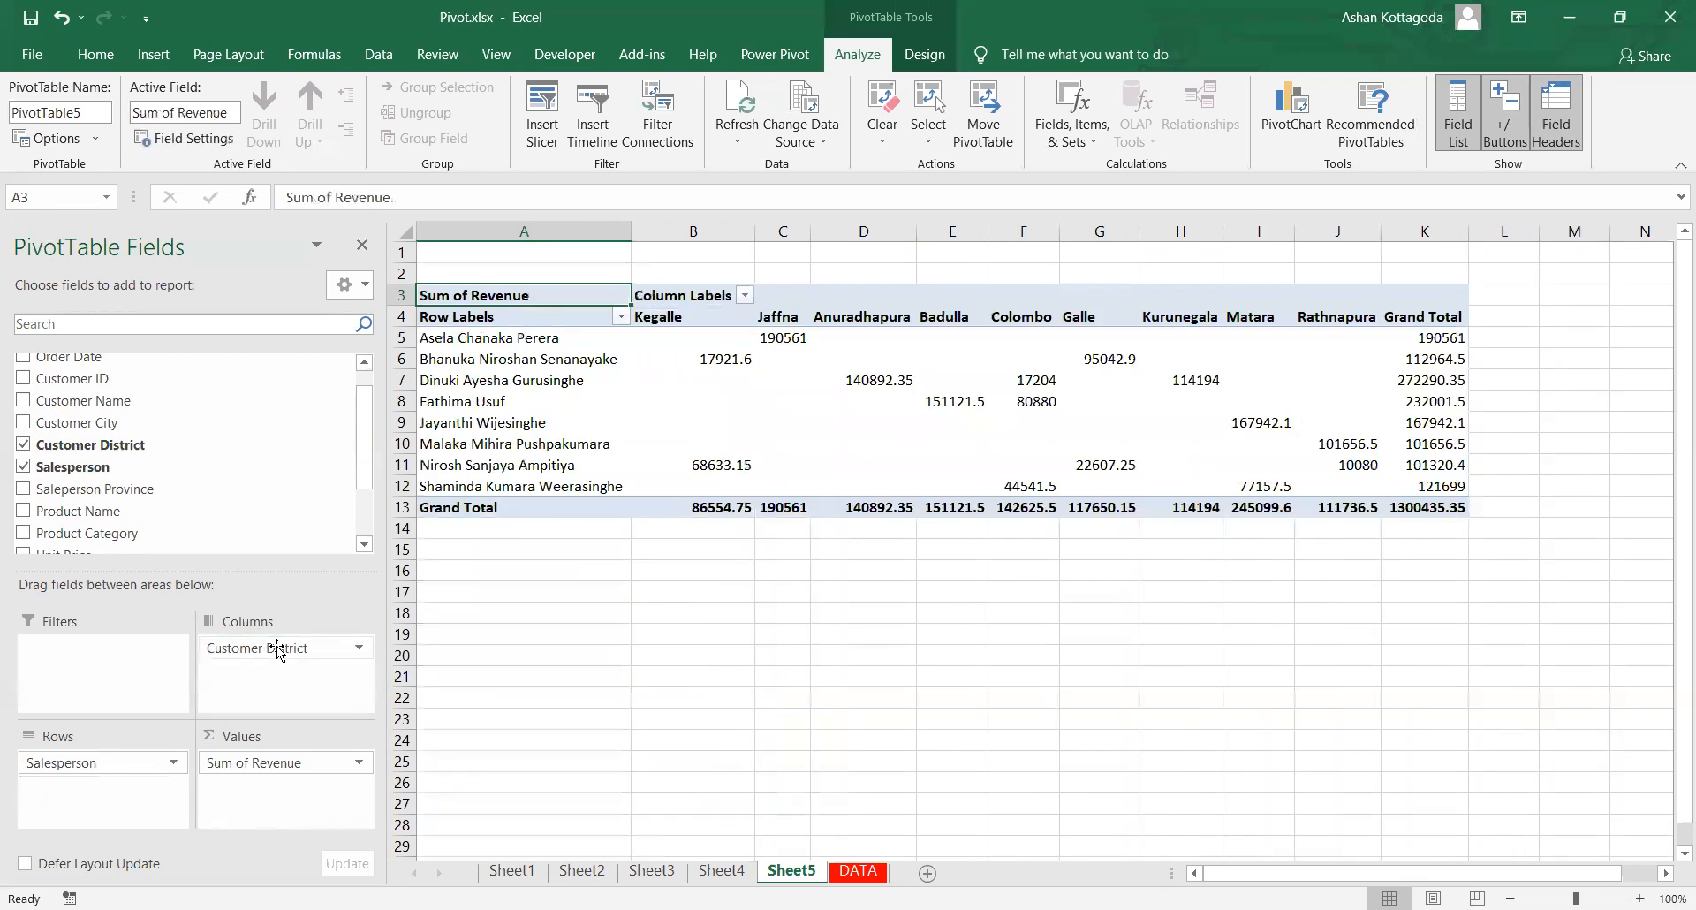
# Step: Insert a Stacked Column PivotChart of revenue by salesperson and customer district, and place it below the PivotTable
pyautogui.click(892, 415)
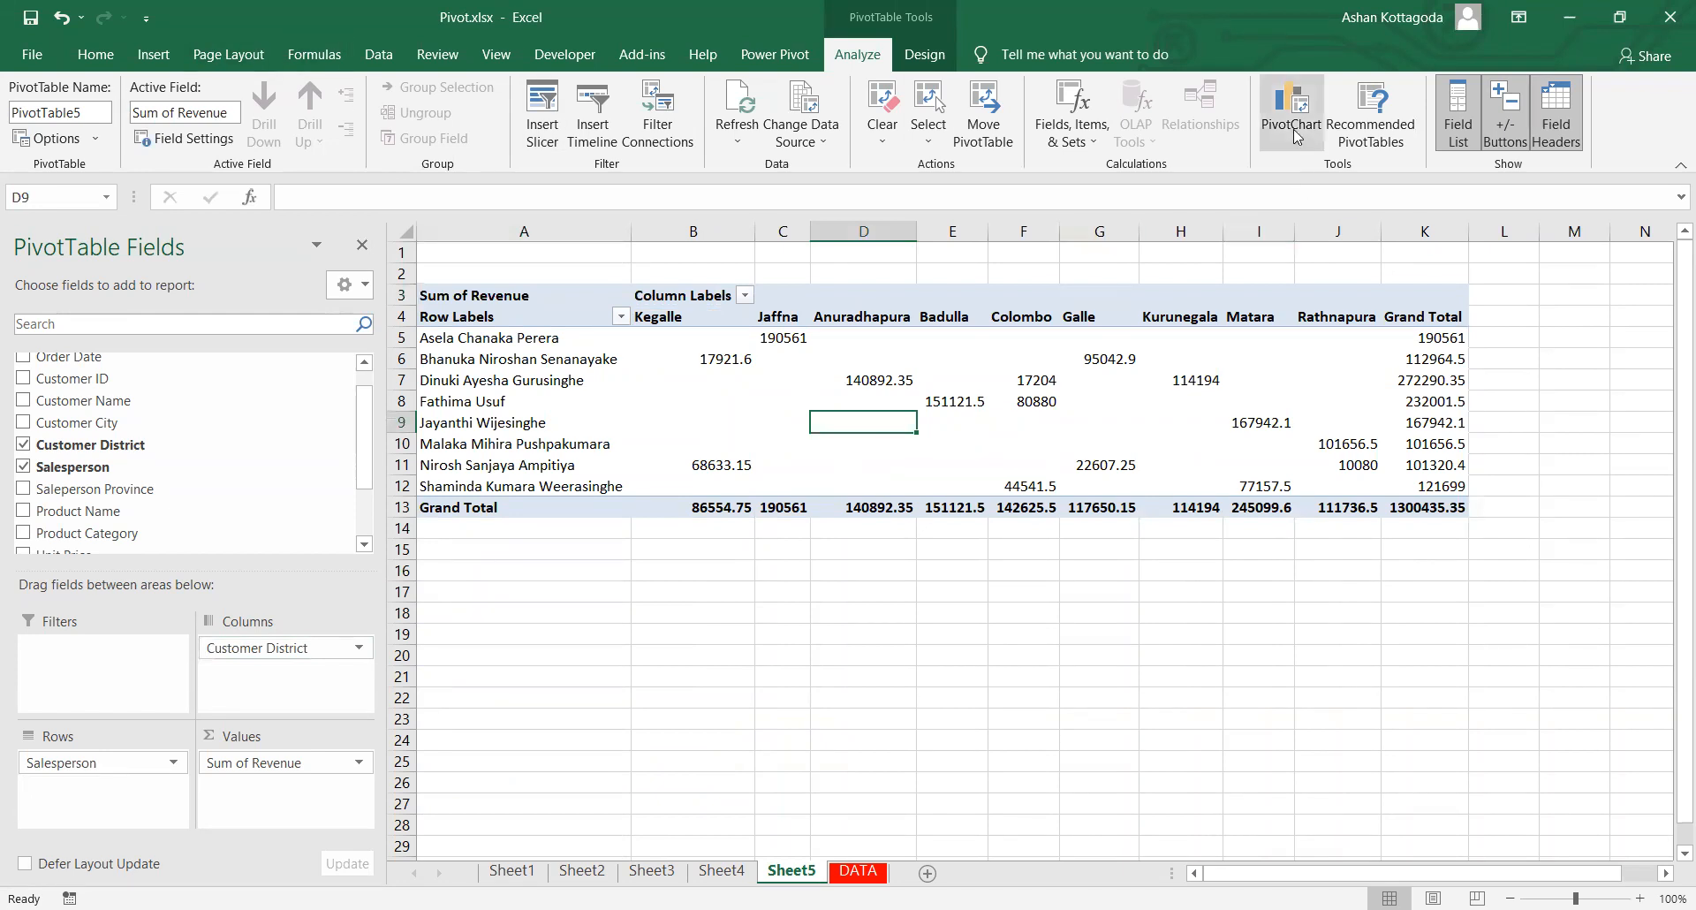
pyautogui.click(515, 388)
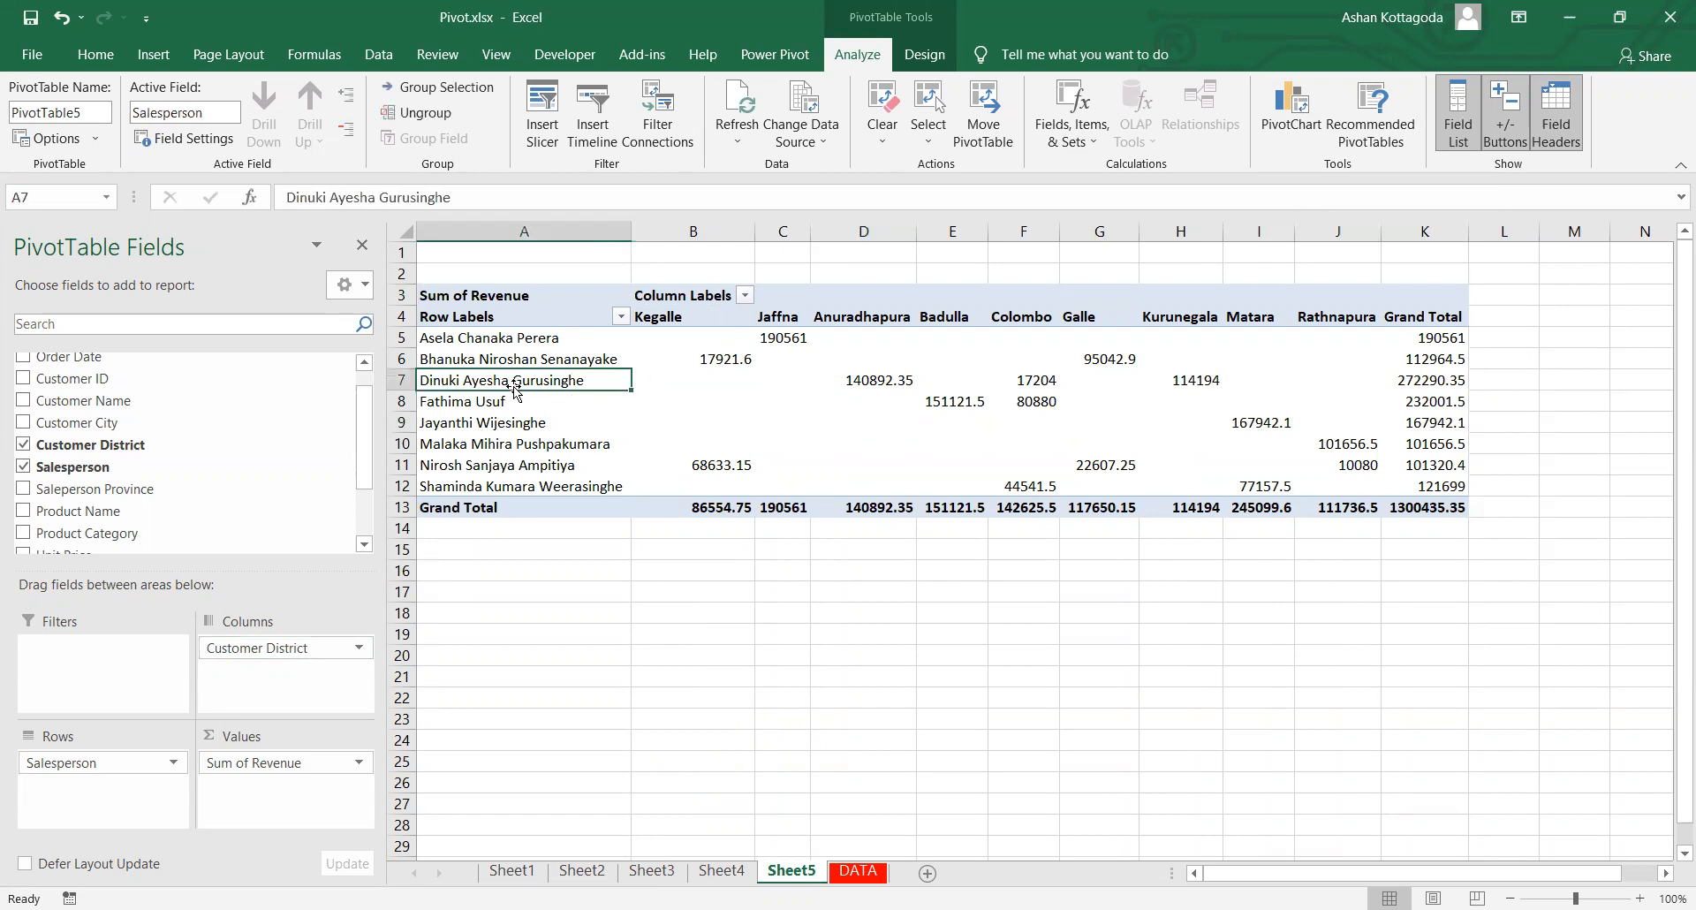
pyautogui.click(802, 420)
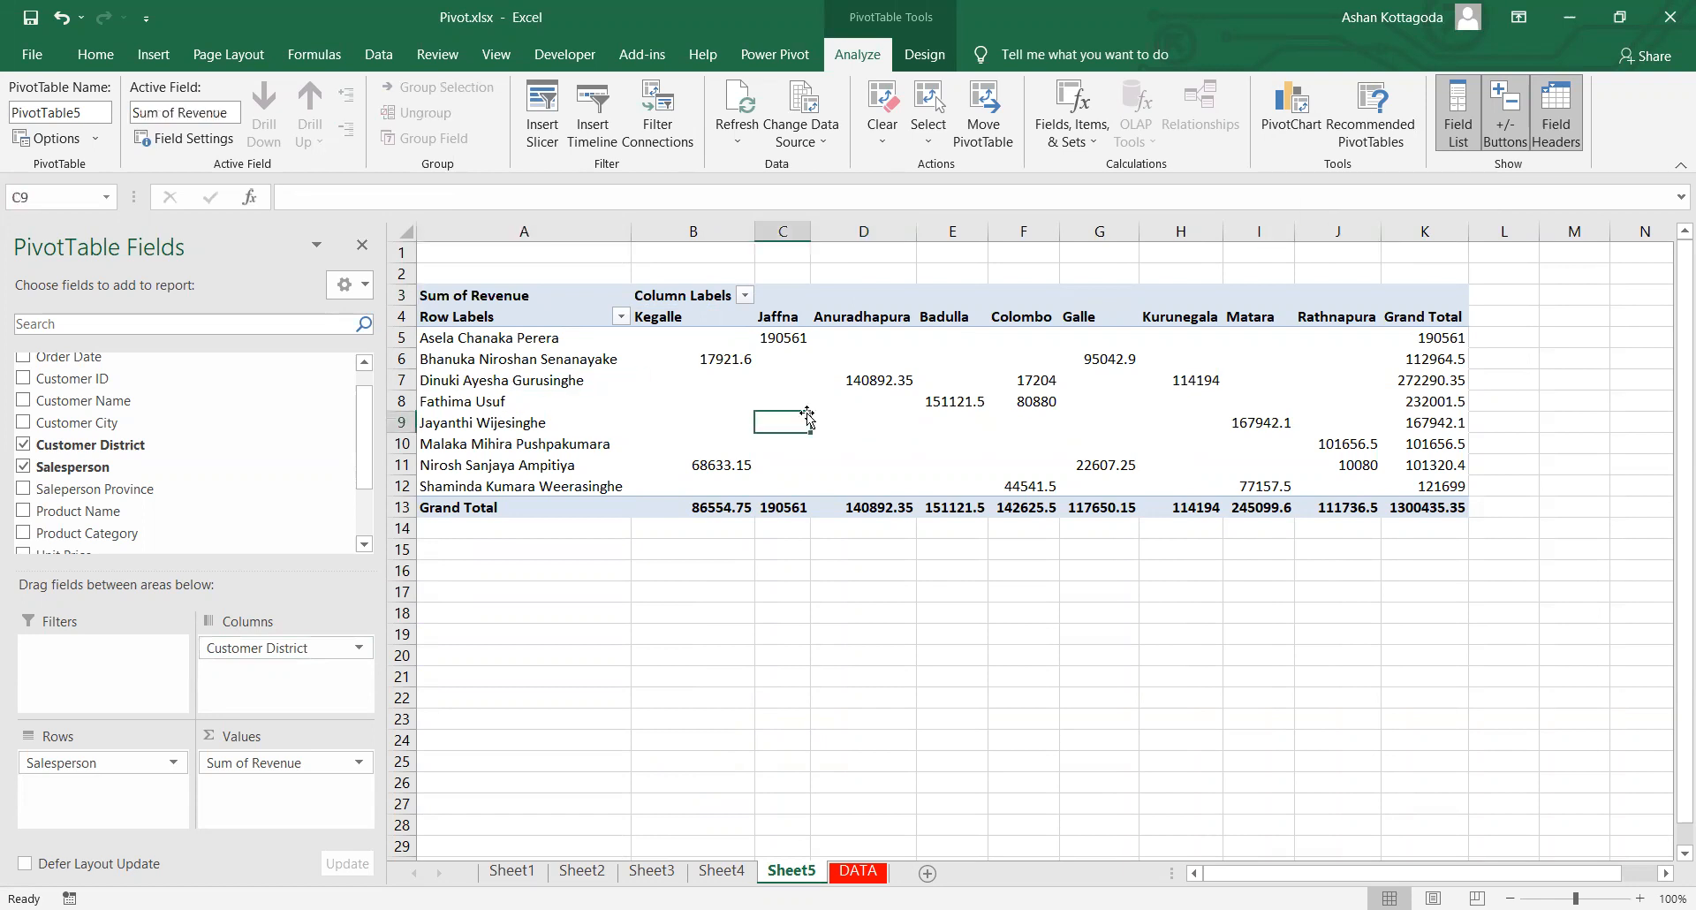
pyautogui.click(1280, 111)
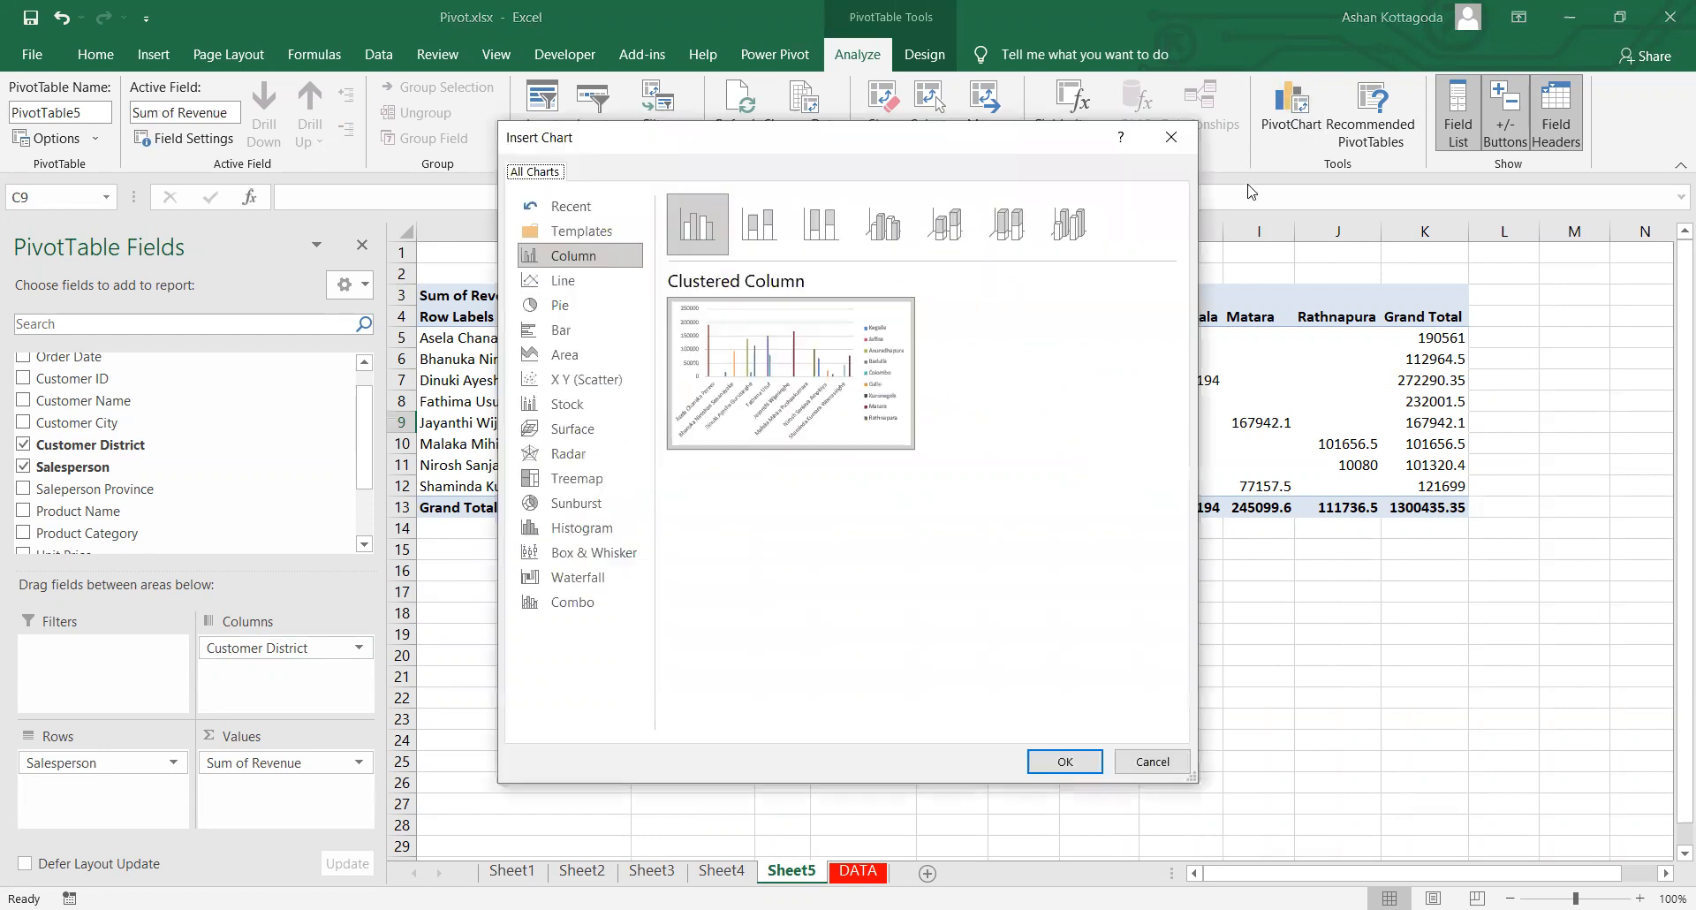
pyautogui.moveTo(752, 330)
pyautogui.click(777, 221)
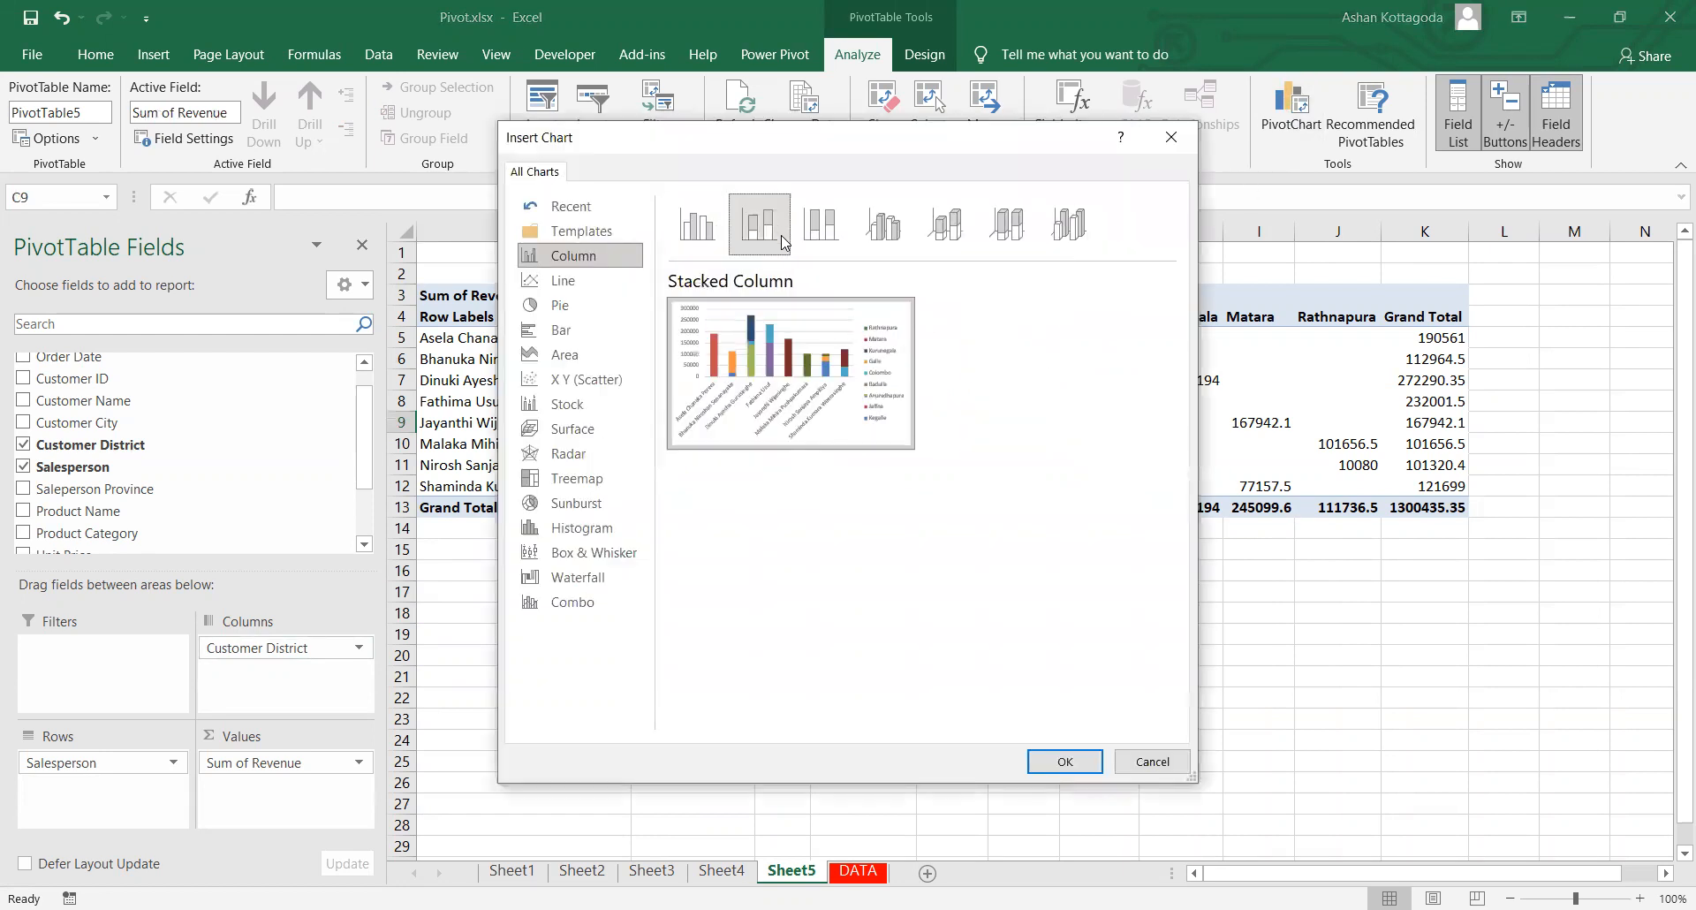
pyautogui.moveTo(808, 347)
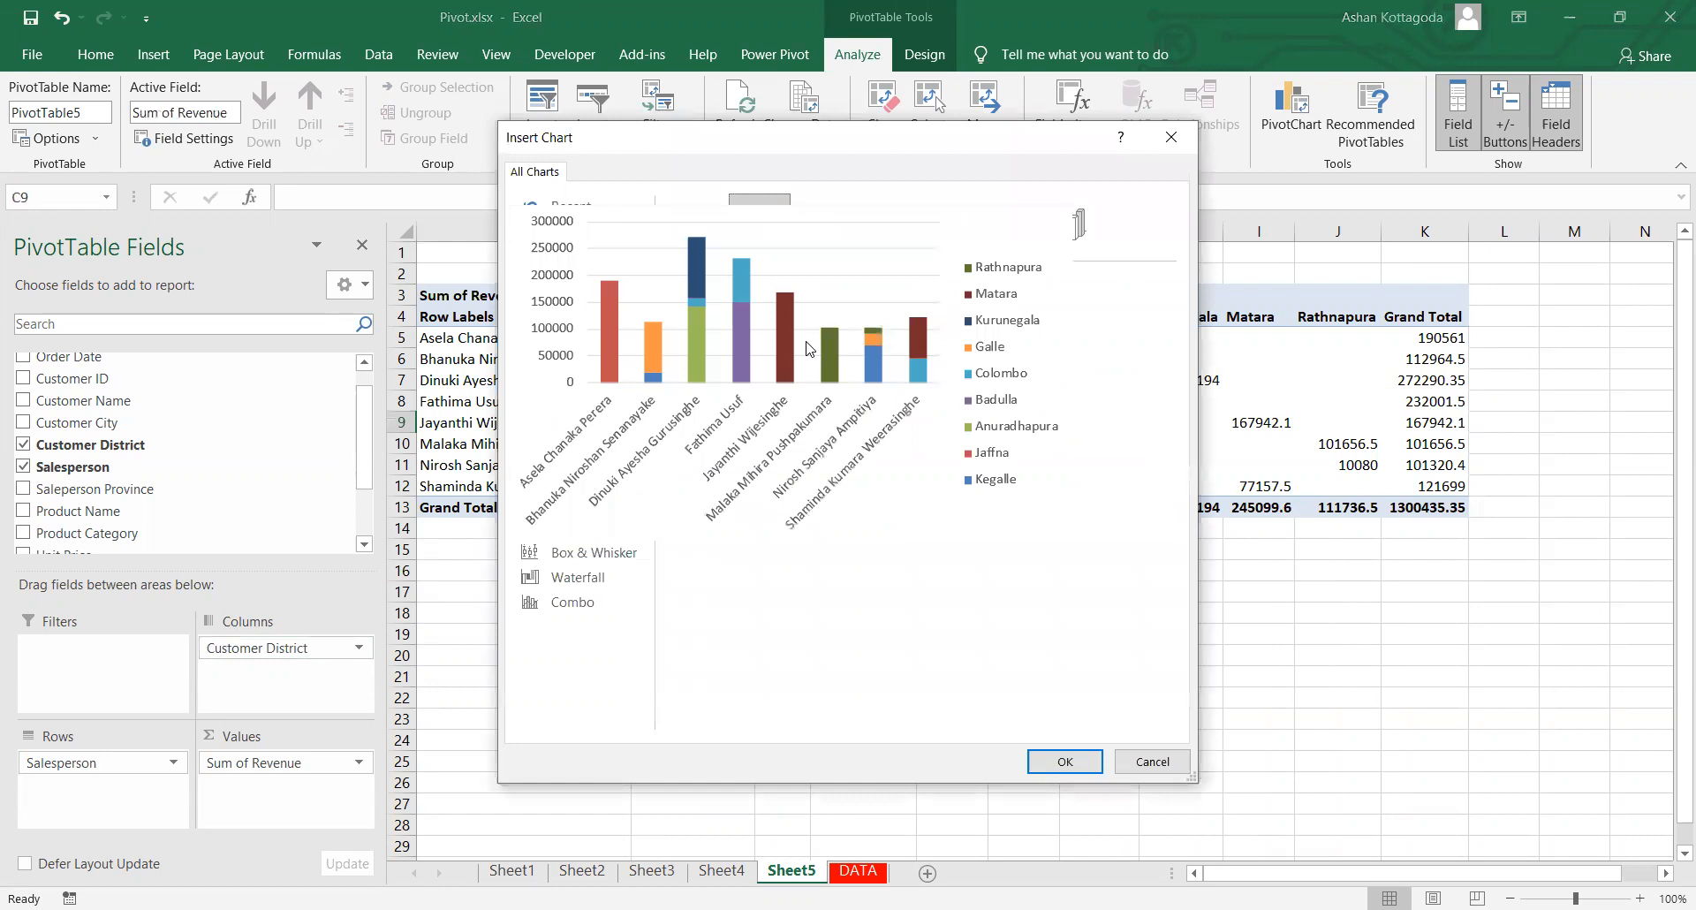
pyautogui.click(579, 283)
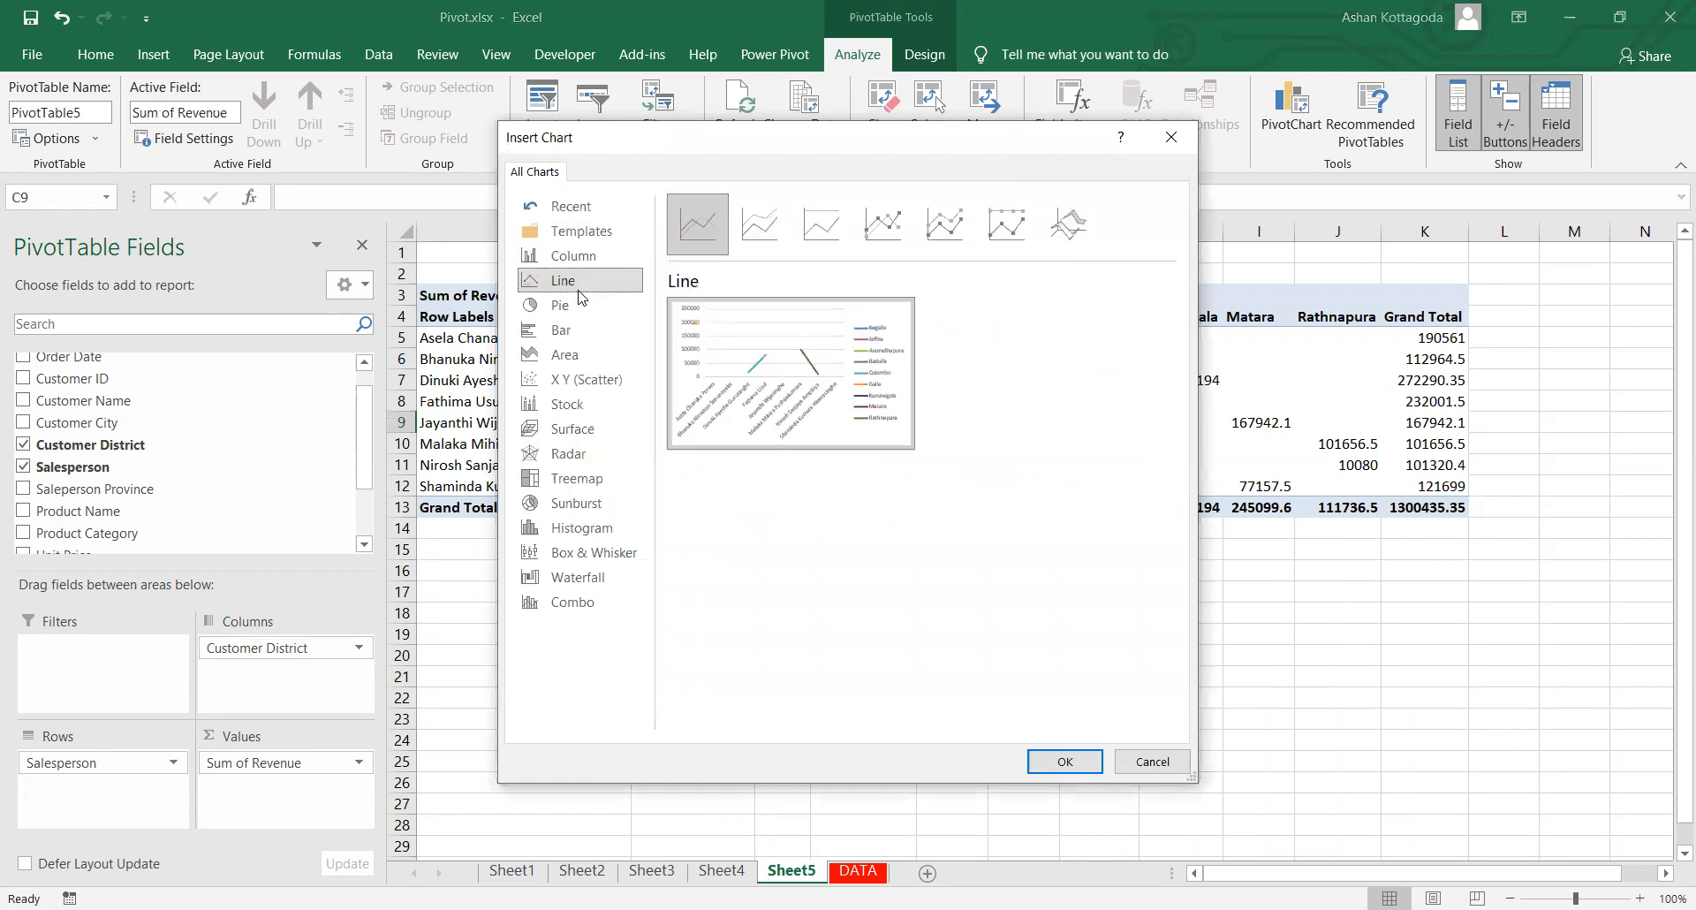
pyautogui.click(588, 332)
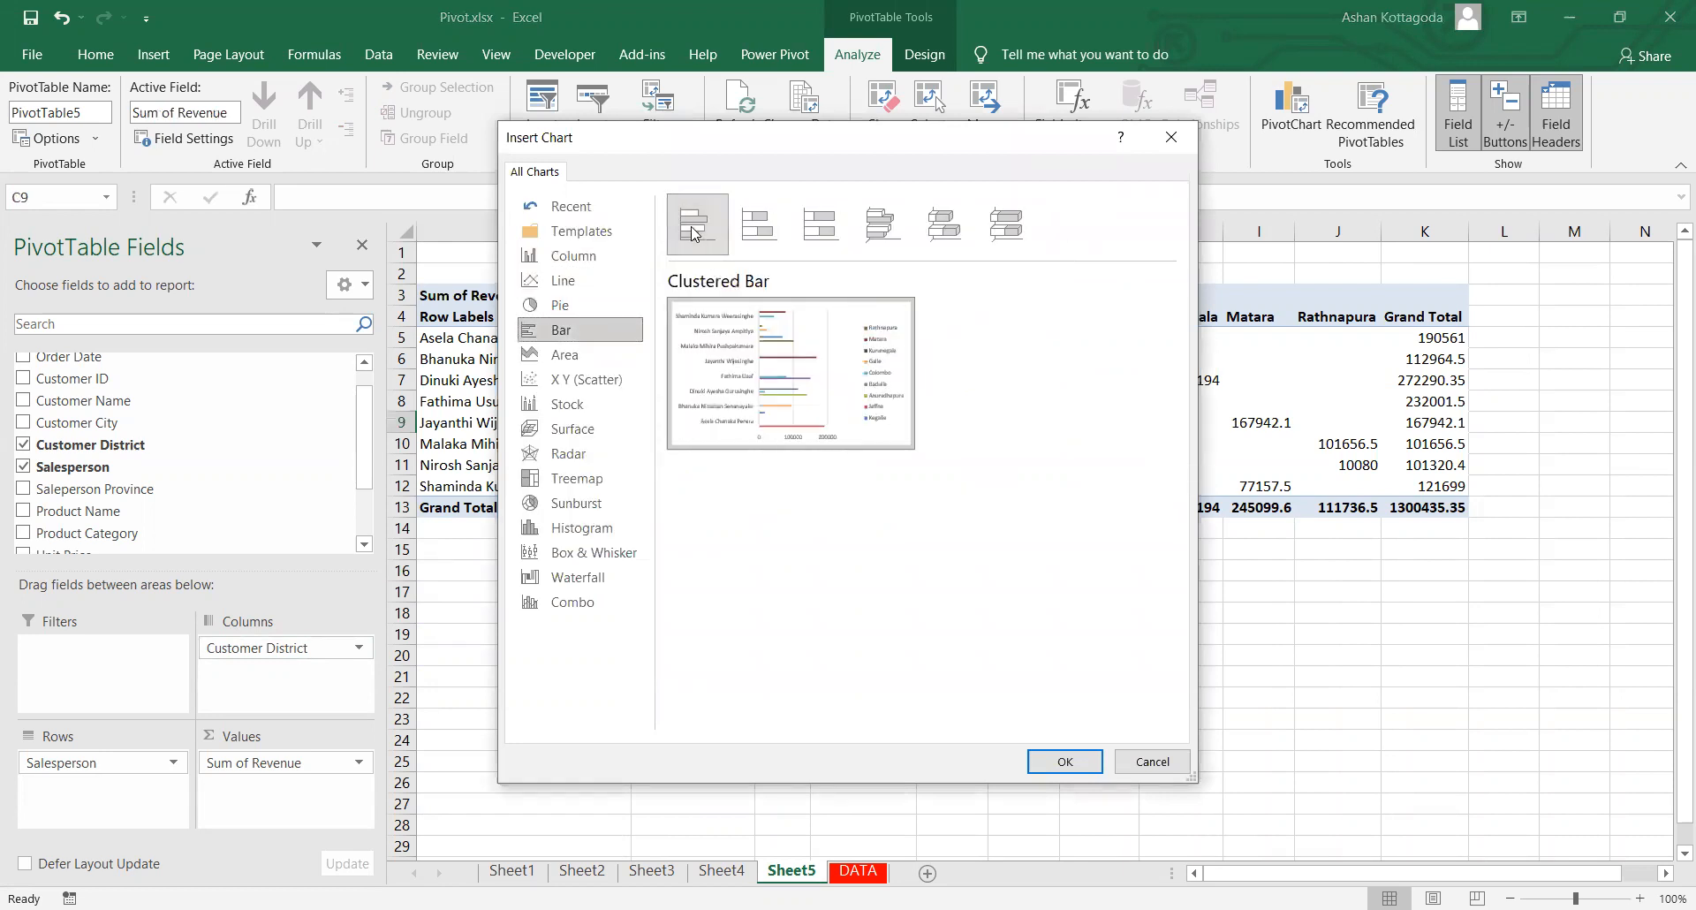
pyautogui.click(576, 256)
pyautogui.click(758, 224)
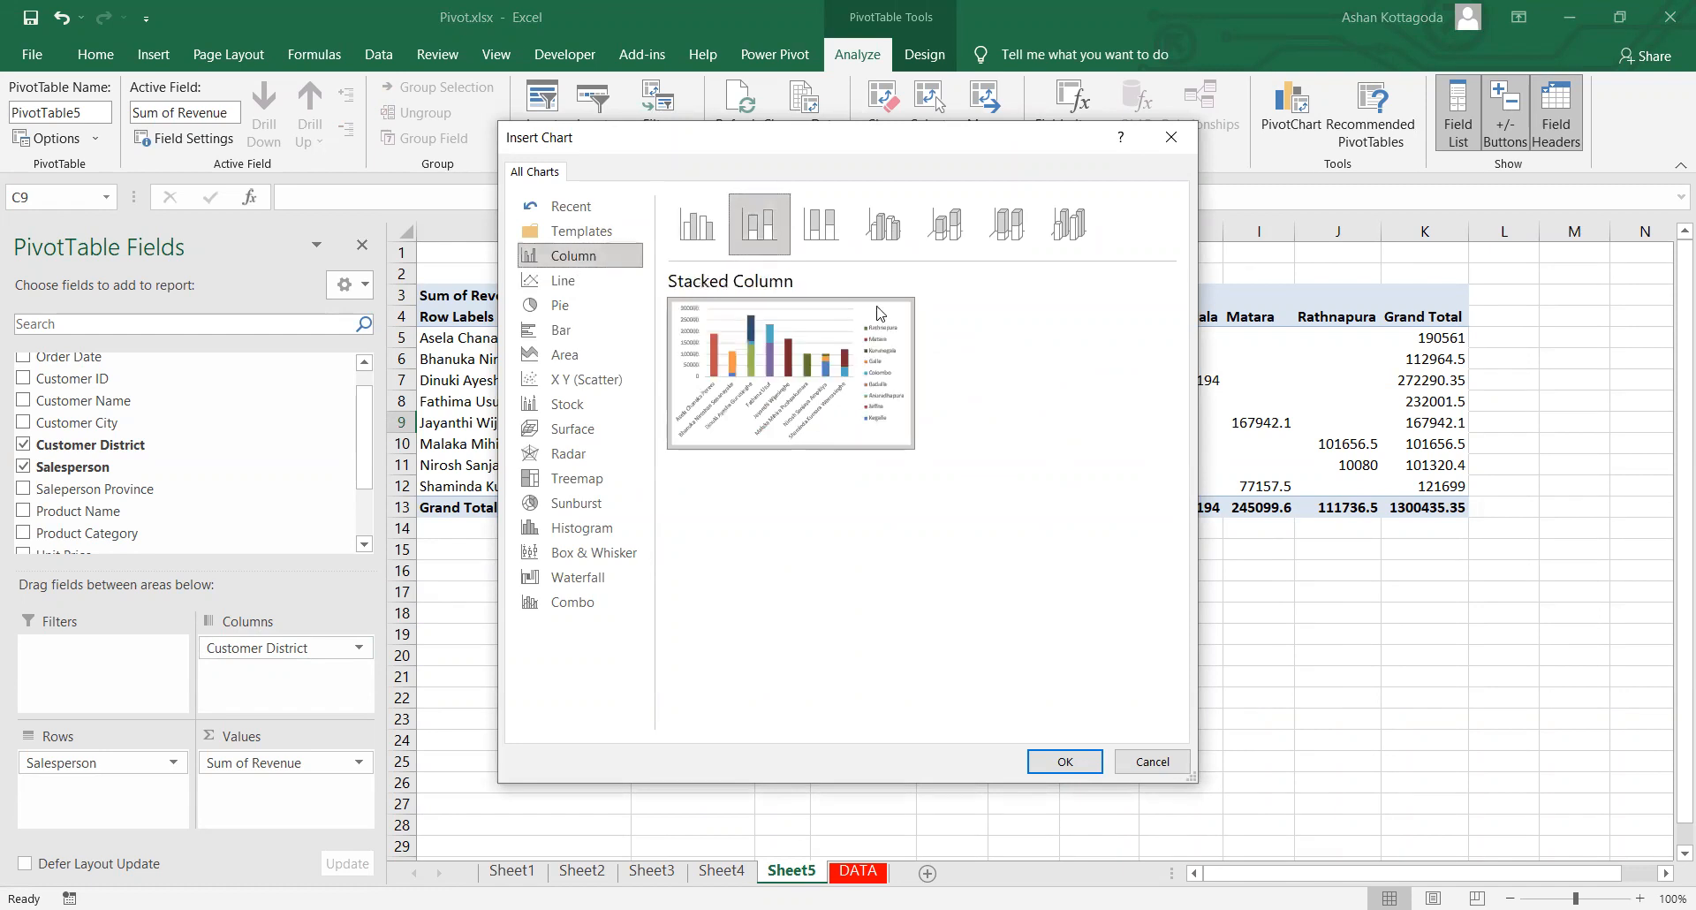
pyautogui.moveTo(699, 353)
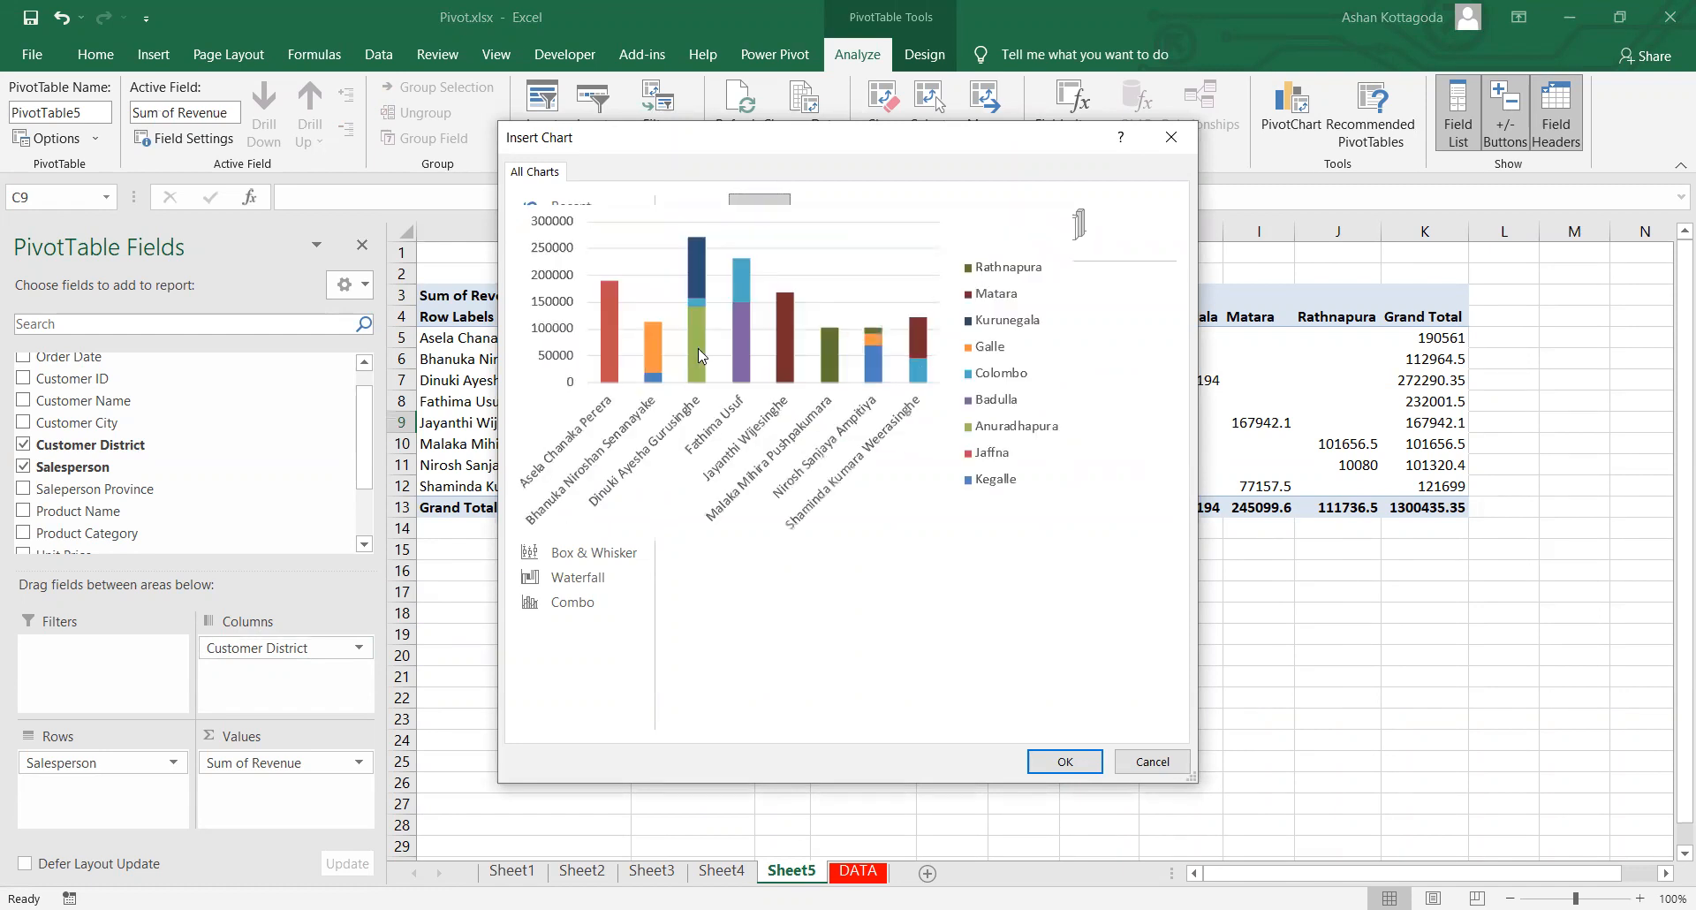
pyautogui.click(1068, 761)
pyautogui.moveTo(1115, 408); pyautogui.dragTo(1420, 573)
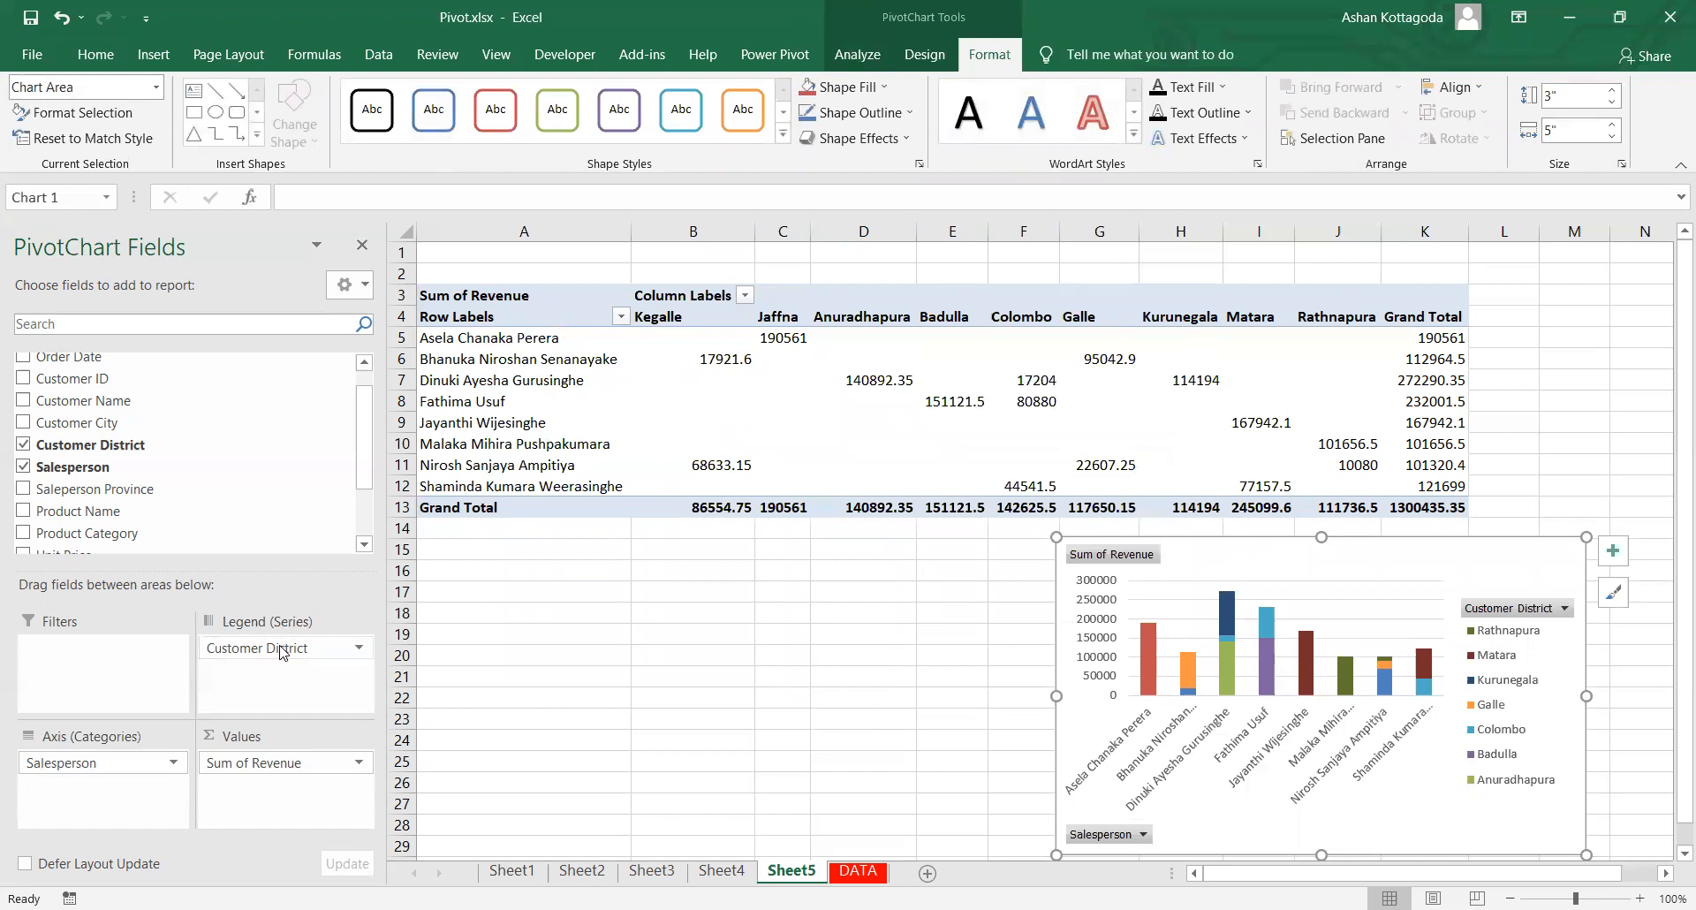
# Step: Move Customer District to the report filters and filter to Colombo, placing the chart beside the PivotTable
pyautogui.moveTo(281, 650); pyautogui.dragTo(88, 685)
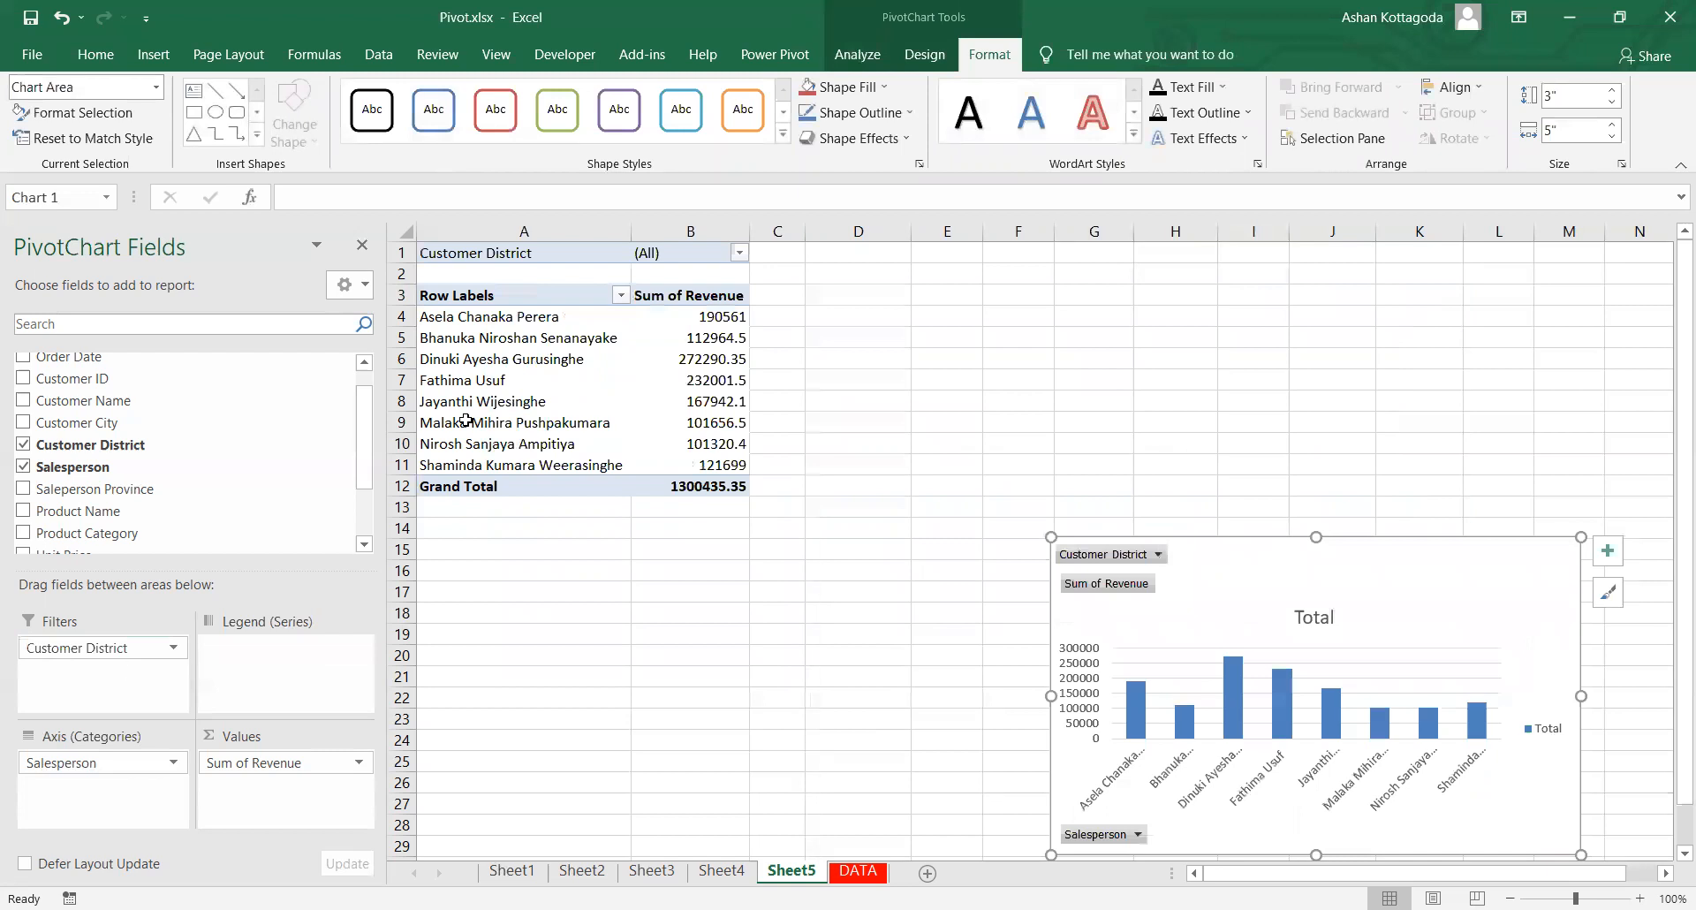
pyautogui.click(739, 254)
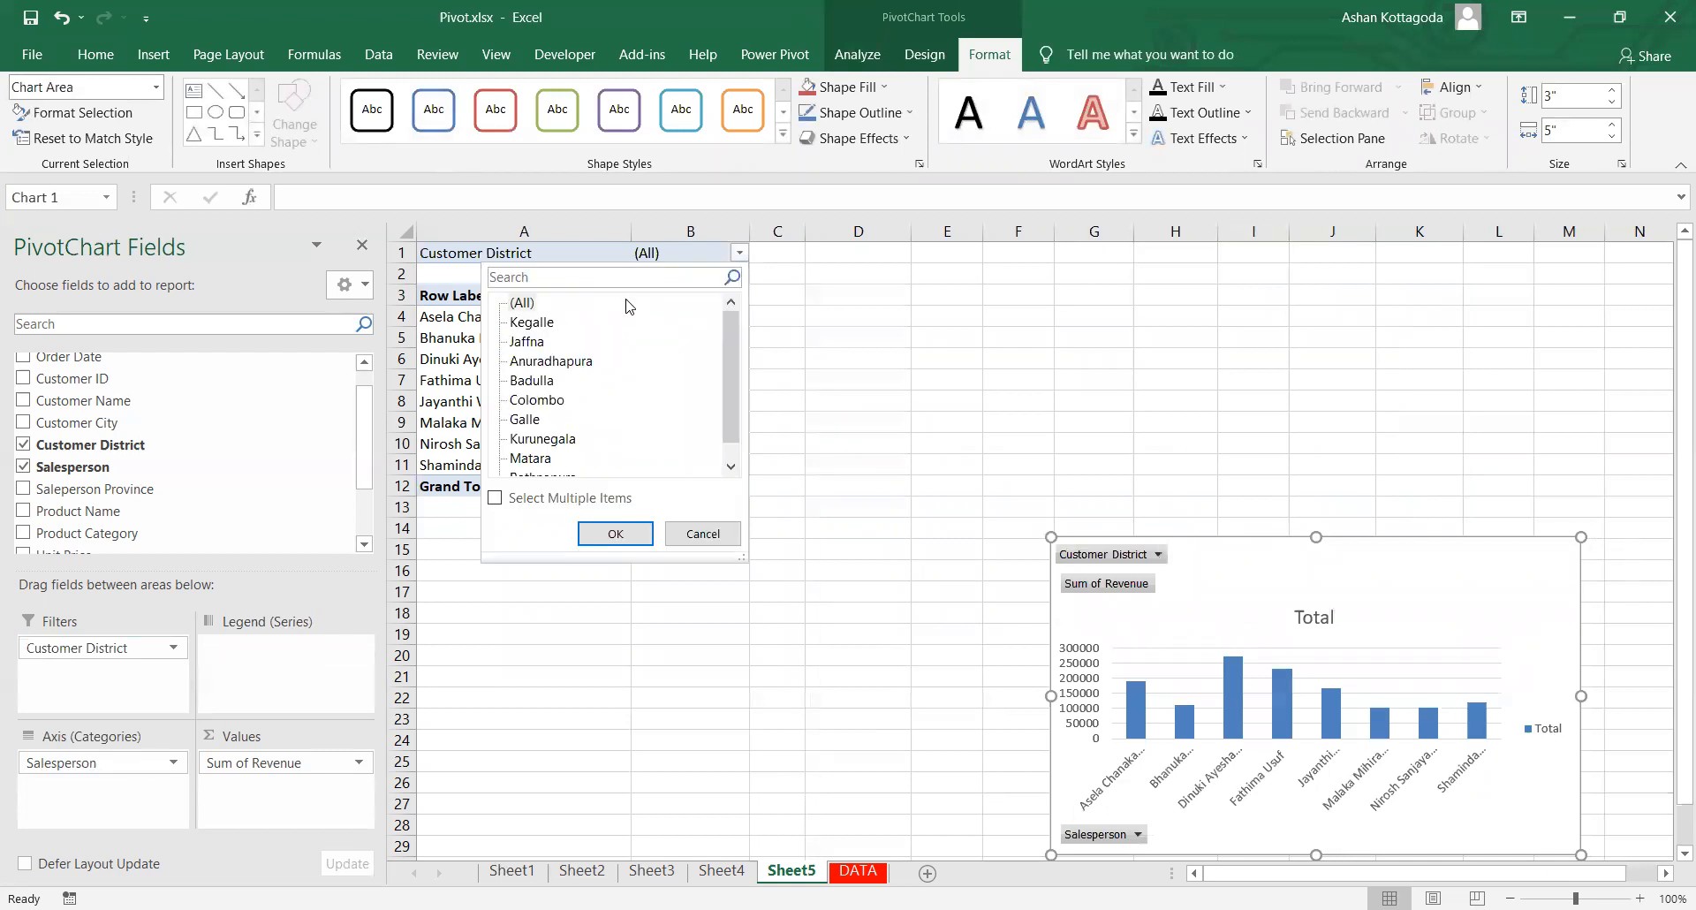
pyautogui.click(538, 399)
pyautogui.click(615, 534)
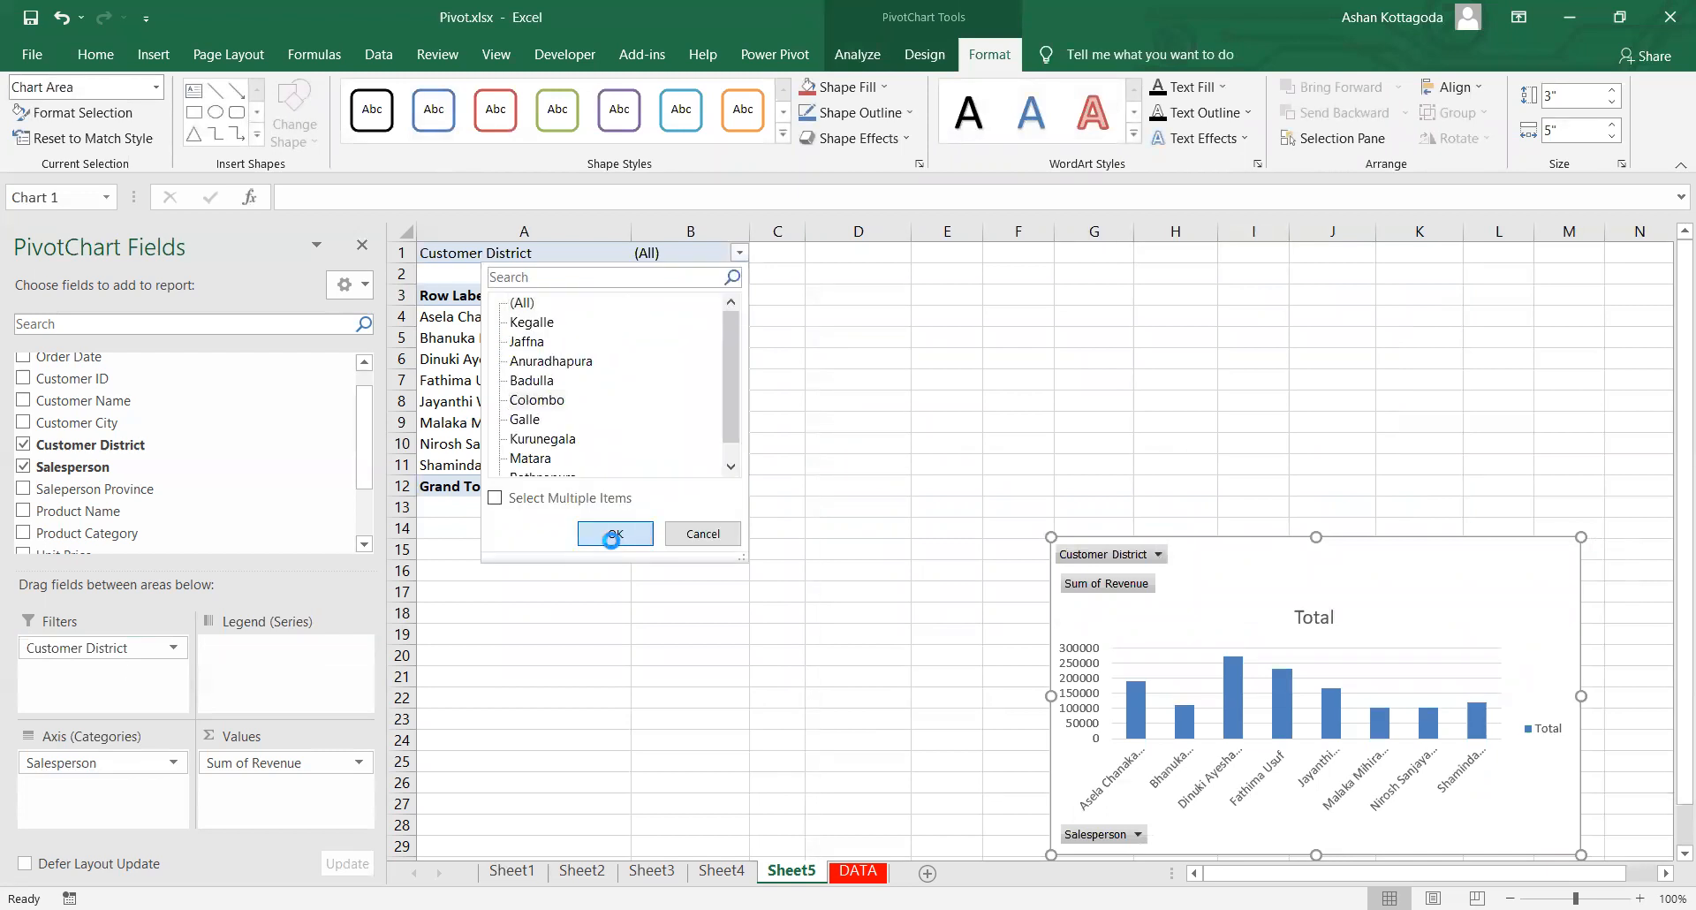
pyautogui.moveTo(979, 576); pyautogui.dragTo(854, 351)
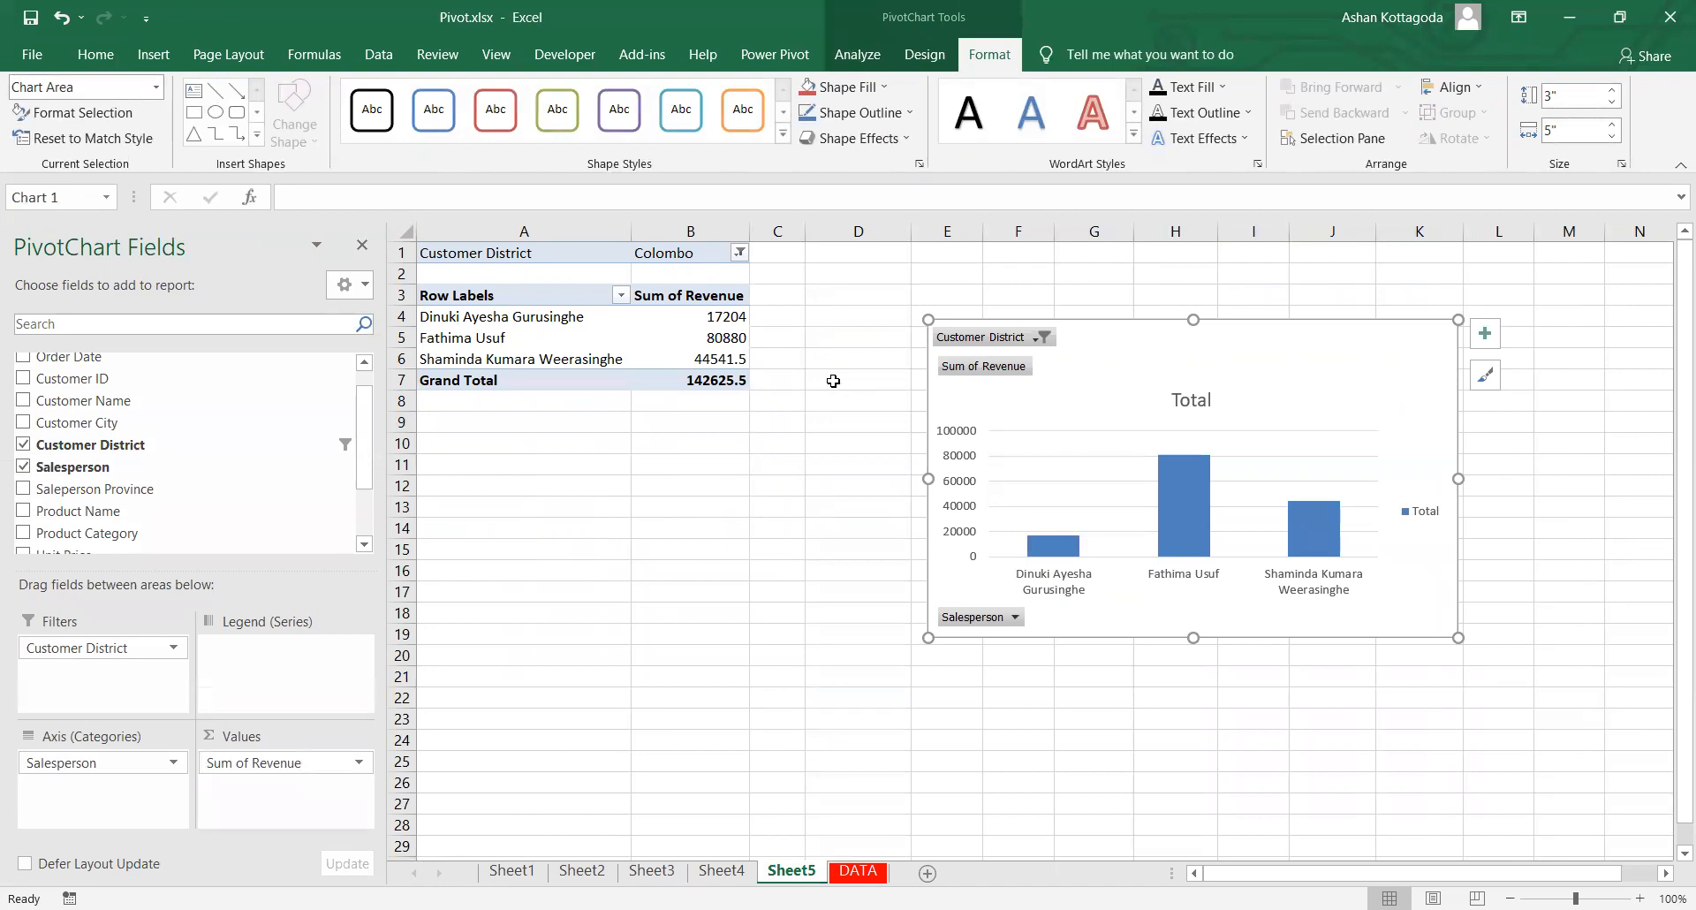
# Step: Move Customer District to the chart's legend to view its filter choices, and return it to the report filters with all districts included
pyautogui.moveTo(78, 651); pyautogui.dragTo(240, 672)
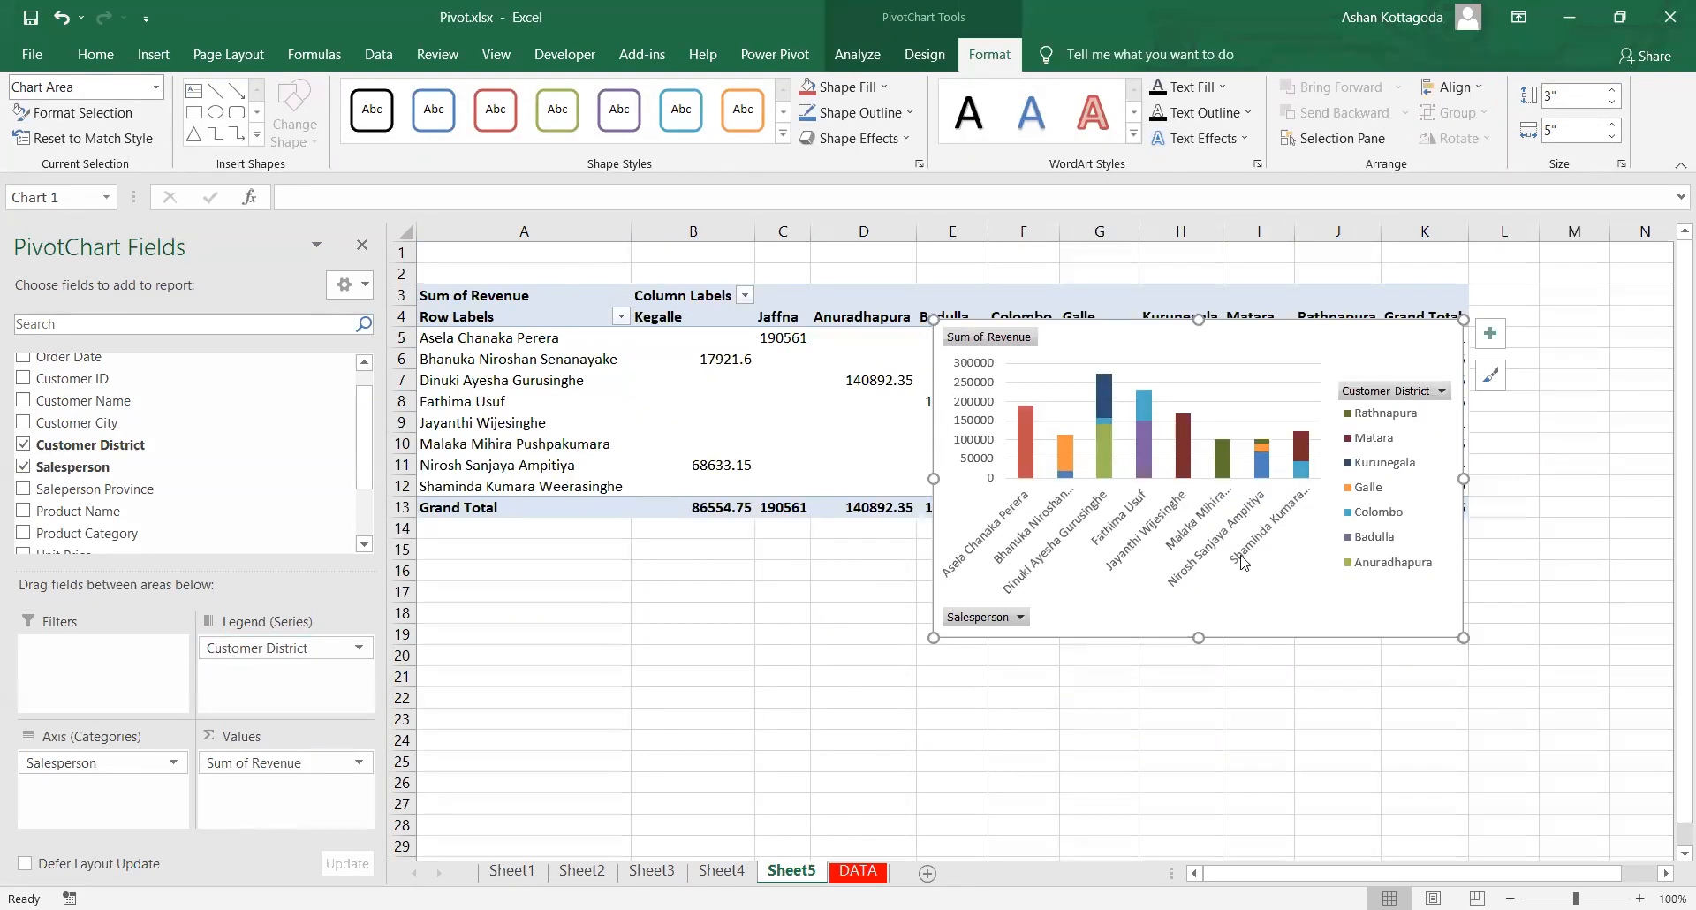
pyautogui.click(1410, 399)
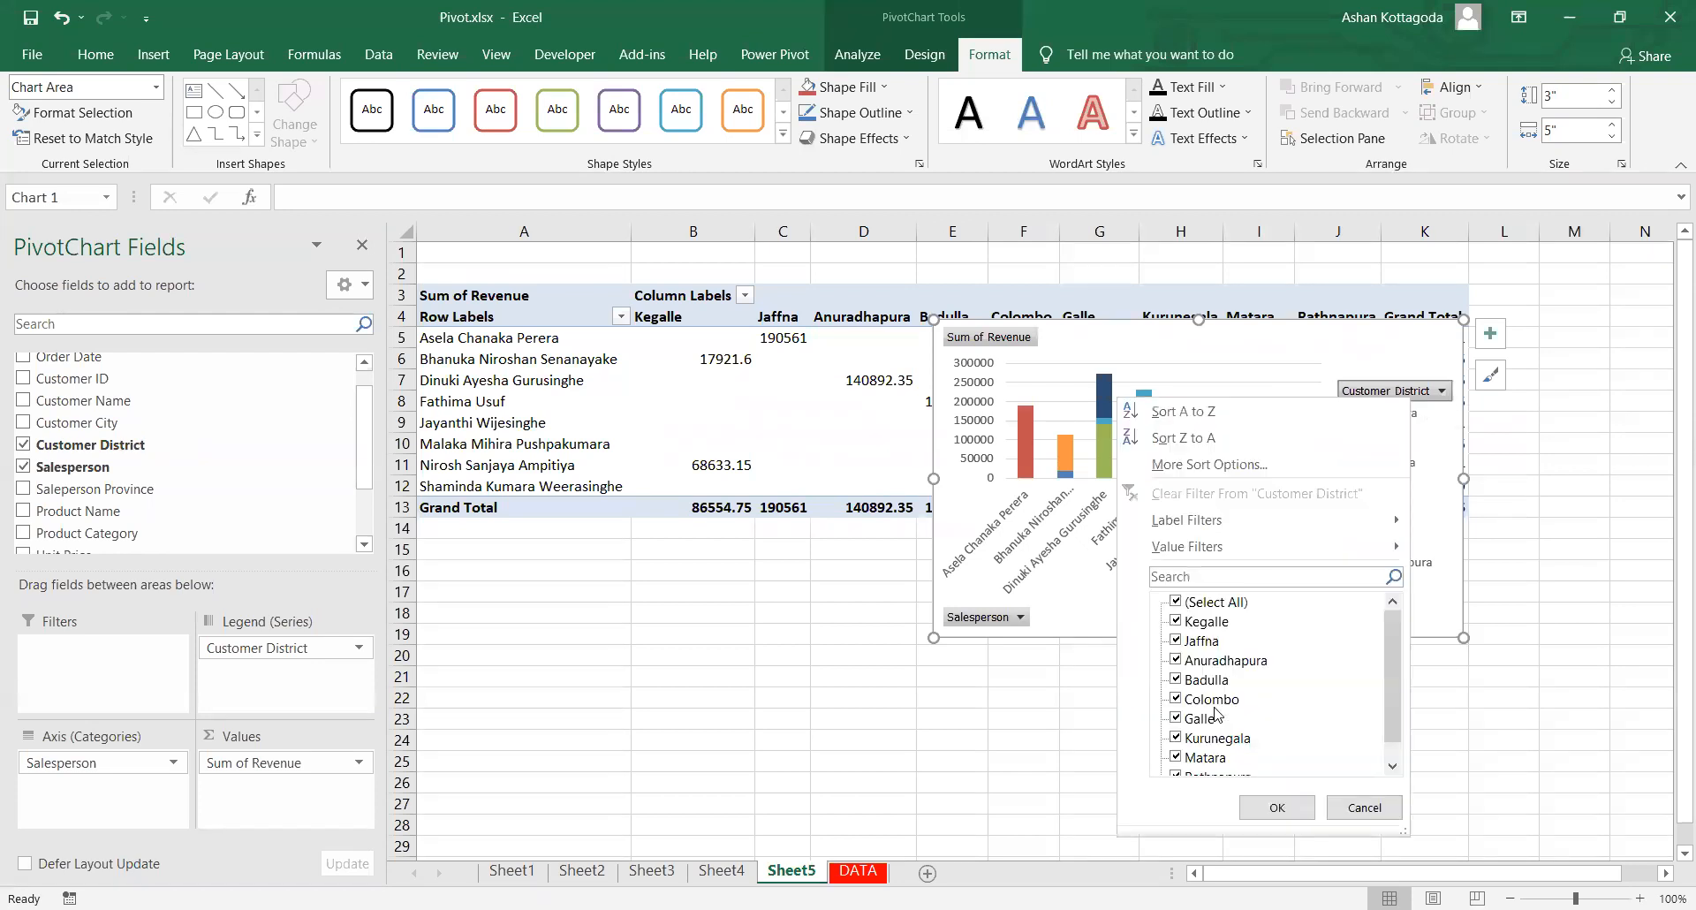
pyautogui.click(1385, 808)
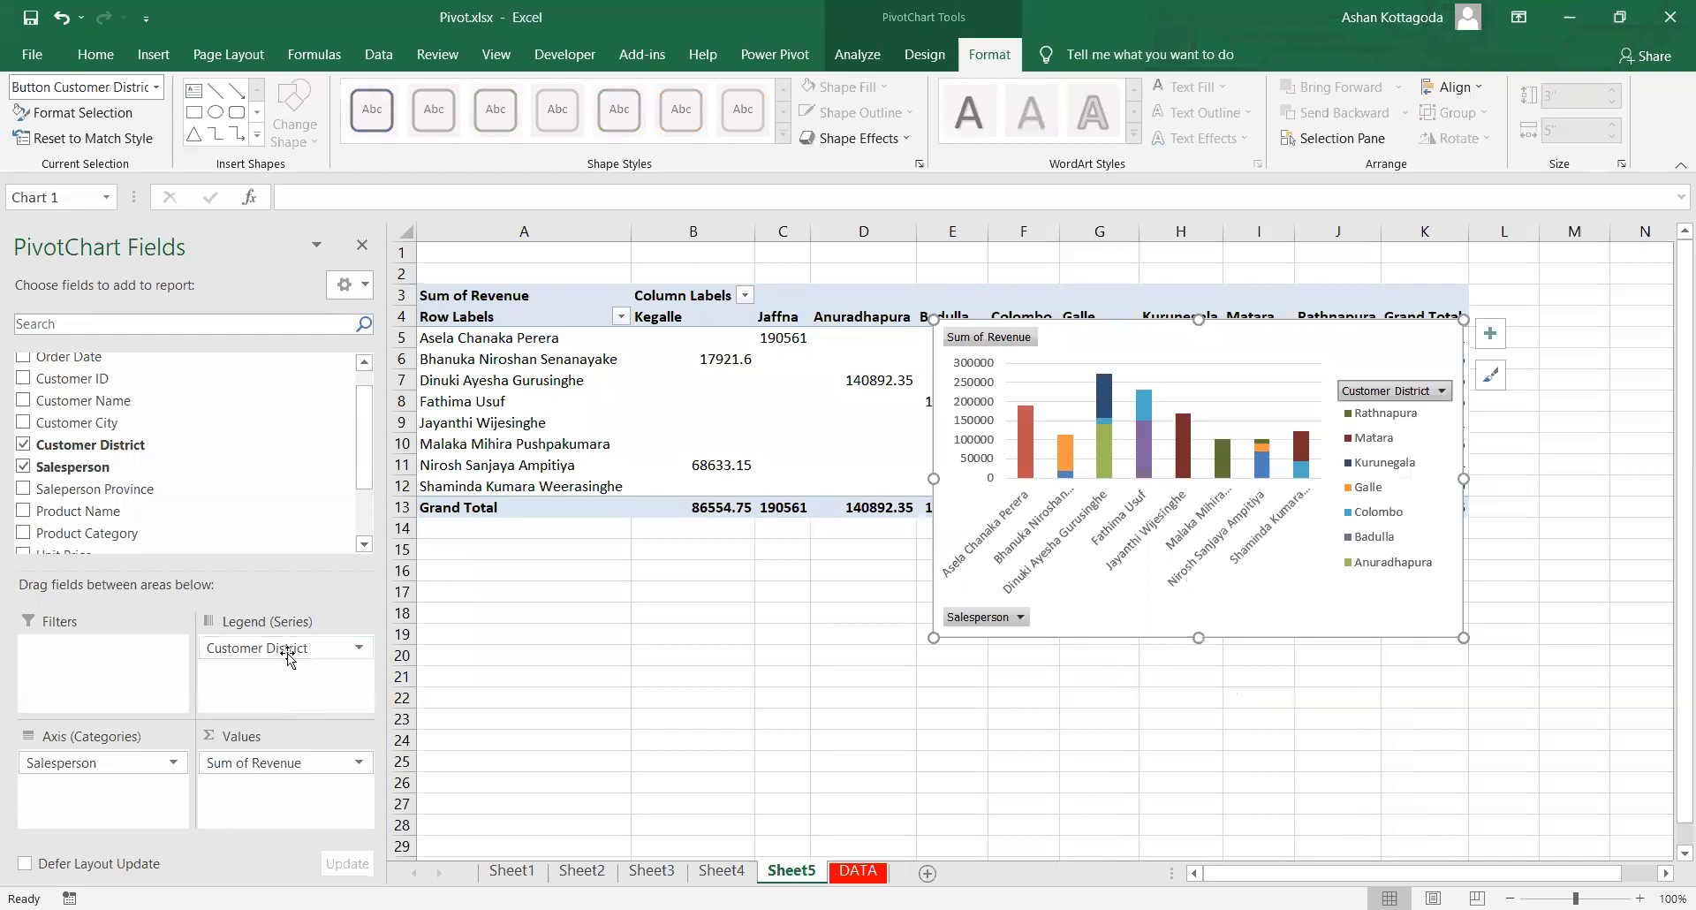
pyautogui.moveTo(290, 658); pyautogui.dragTo(128, 663)
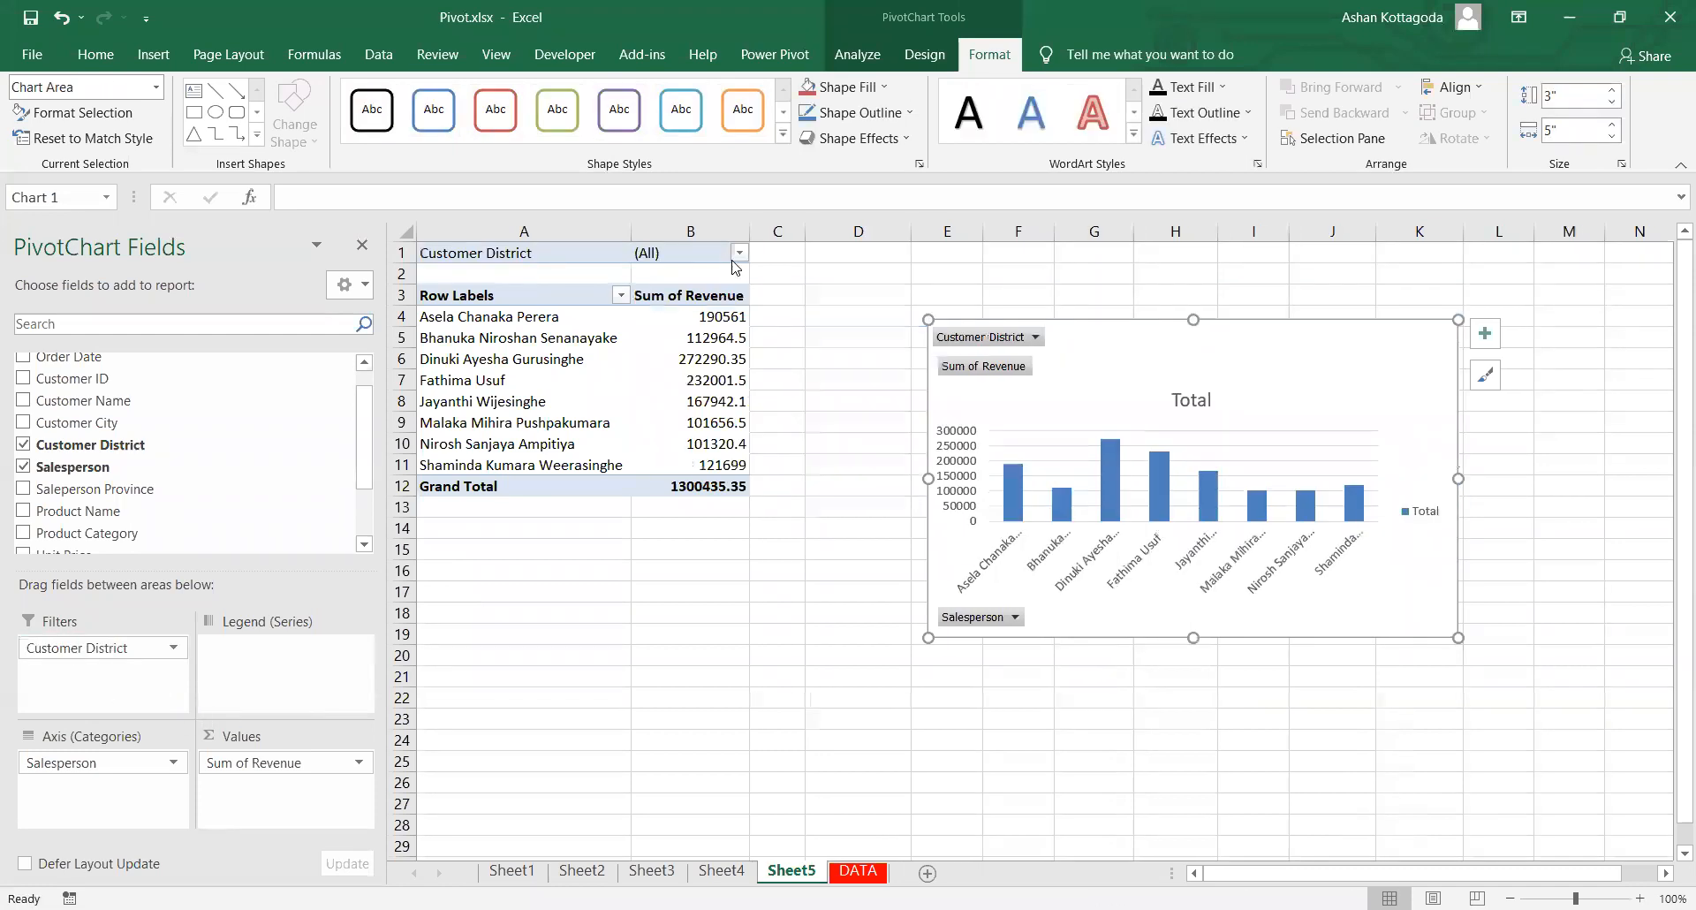
# Step: Filter the revenue PivotTable's Customer District report filter to Colombo only
pyautogui.click(739, 252)
pyautogui.click(537, 399)
pyautogui.click(616, 533)
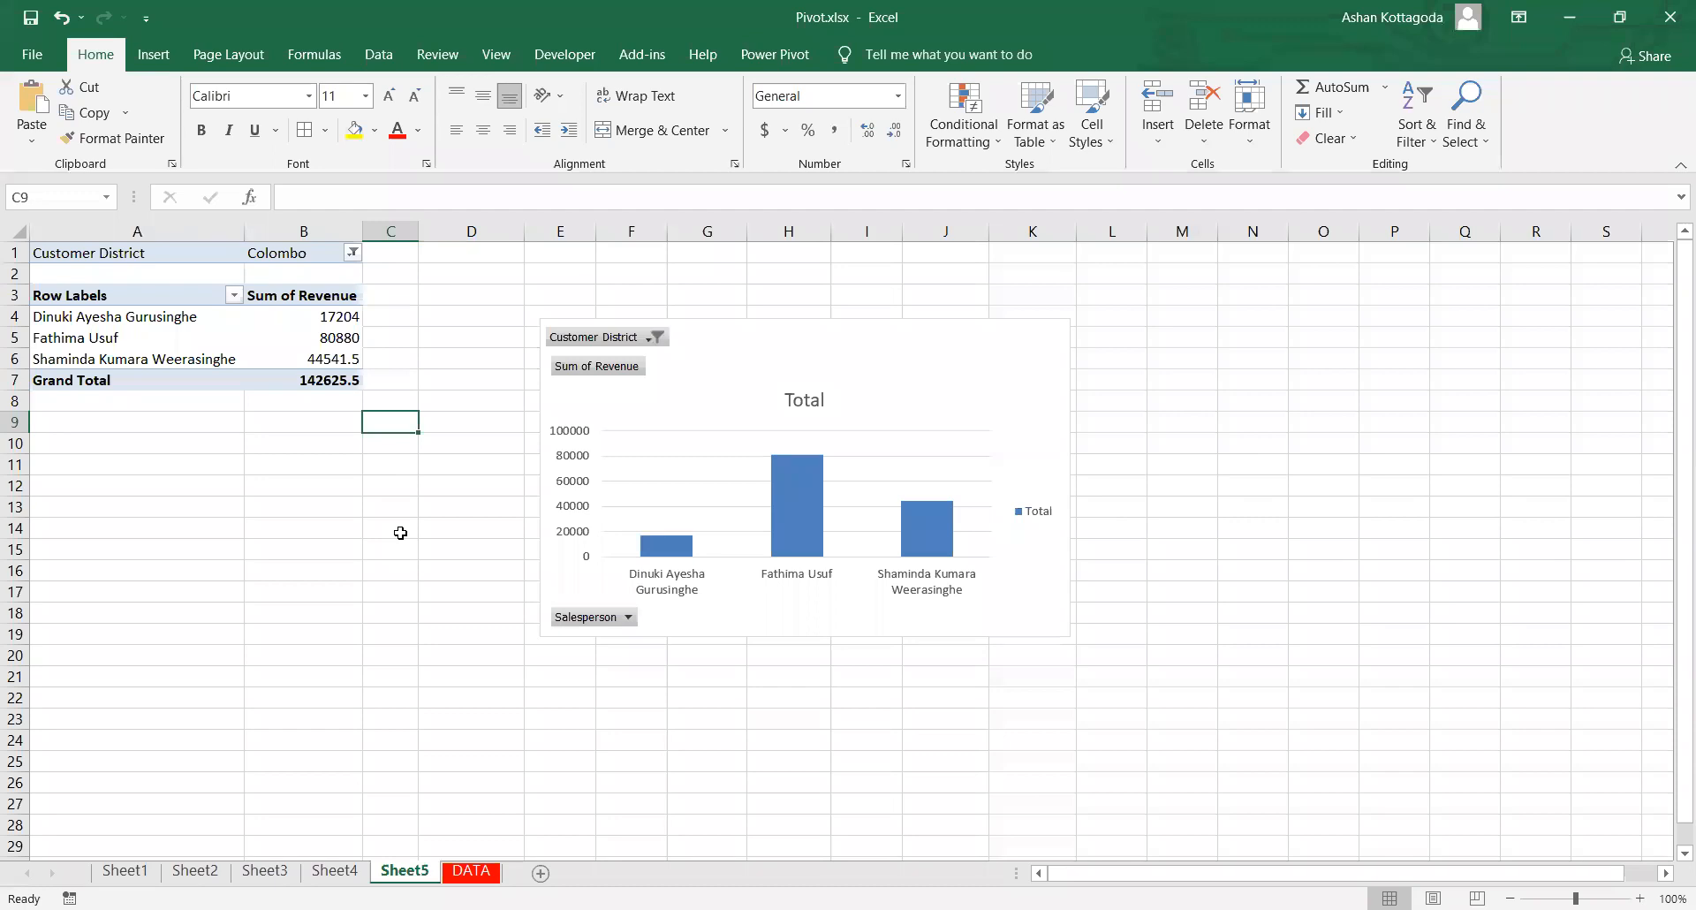
# Step: Extend the Customer District filter to include Galle, Kurunegala and Matara alongside Colombo
pyautogui.click(350, 253)
pyautogui.click(144, 499)
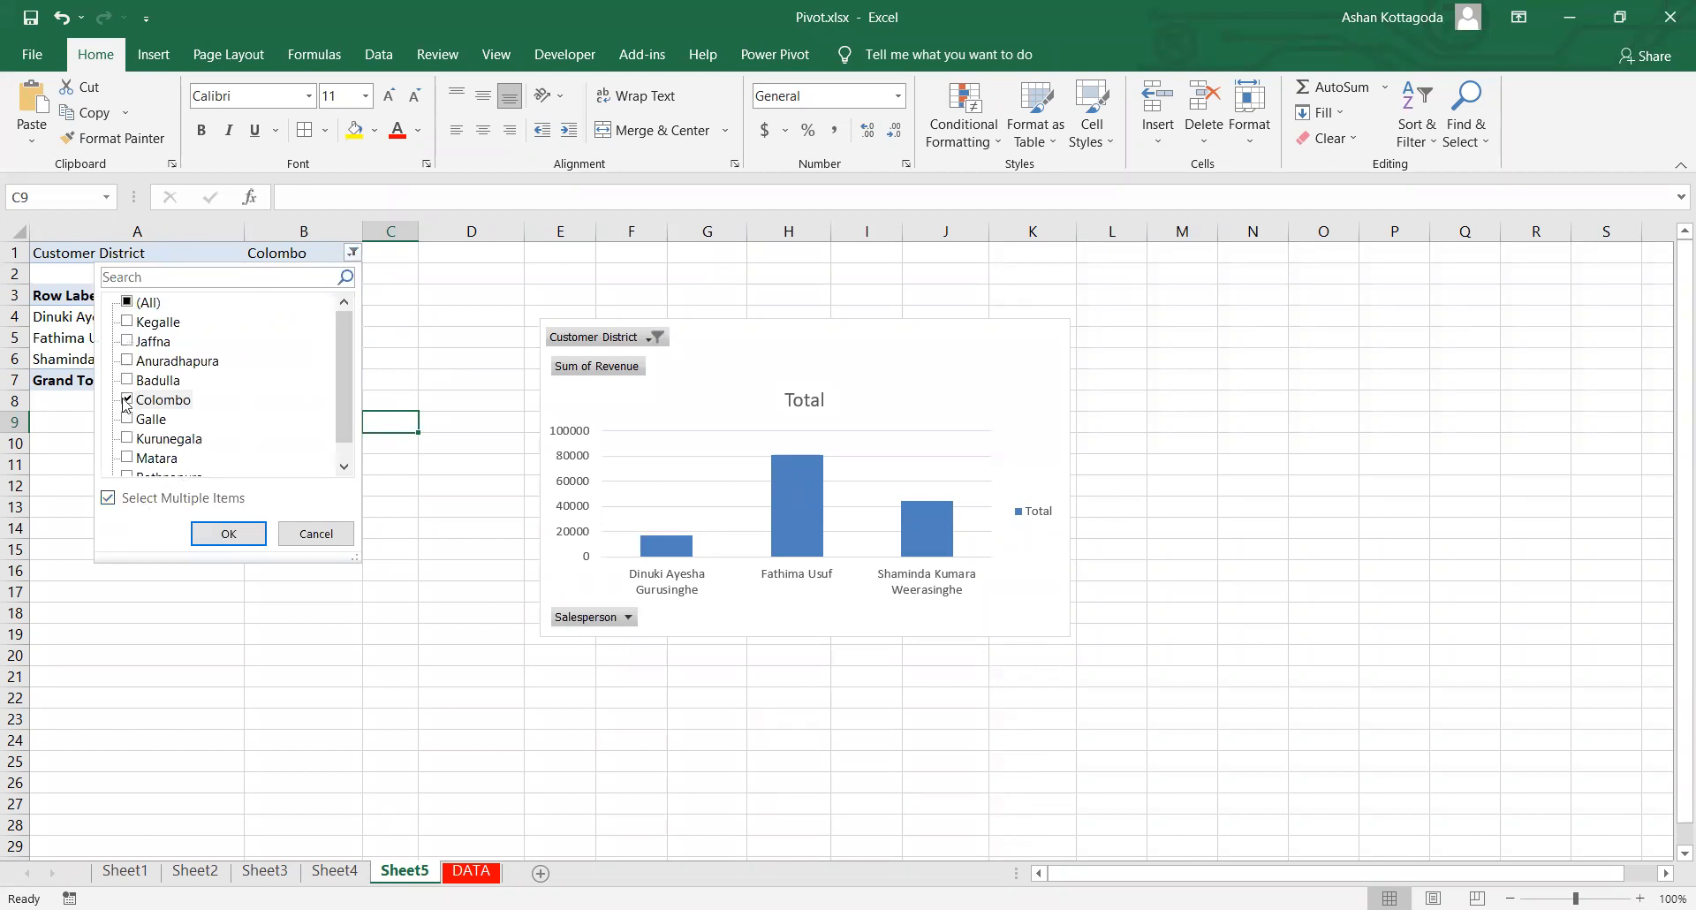
pyautogui.click(144, 421)
pyautogui.click(132, 458)
pyautogui.click(128, 439)
pyautogui.click(227, 532)
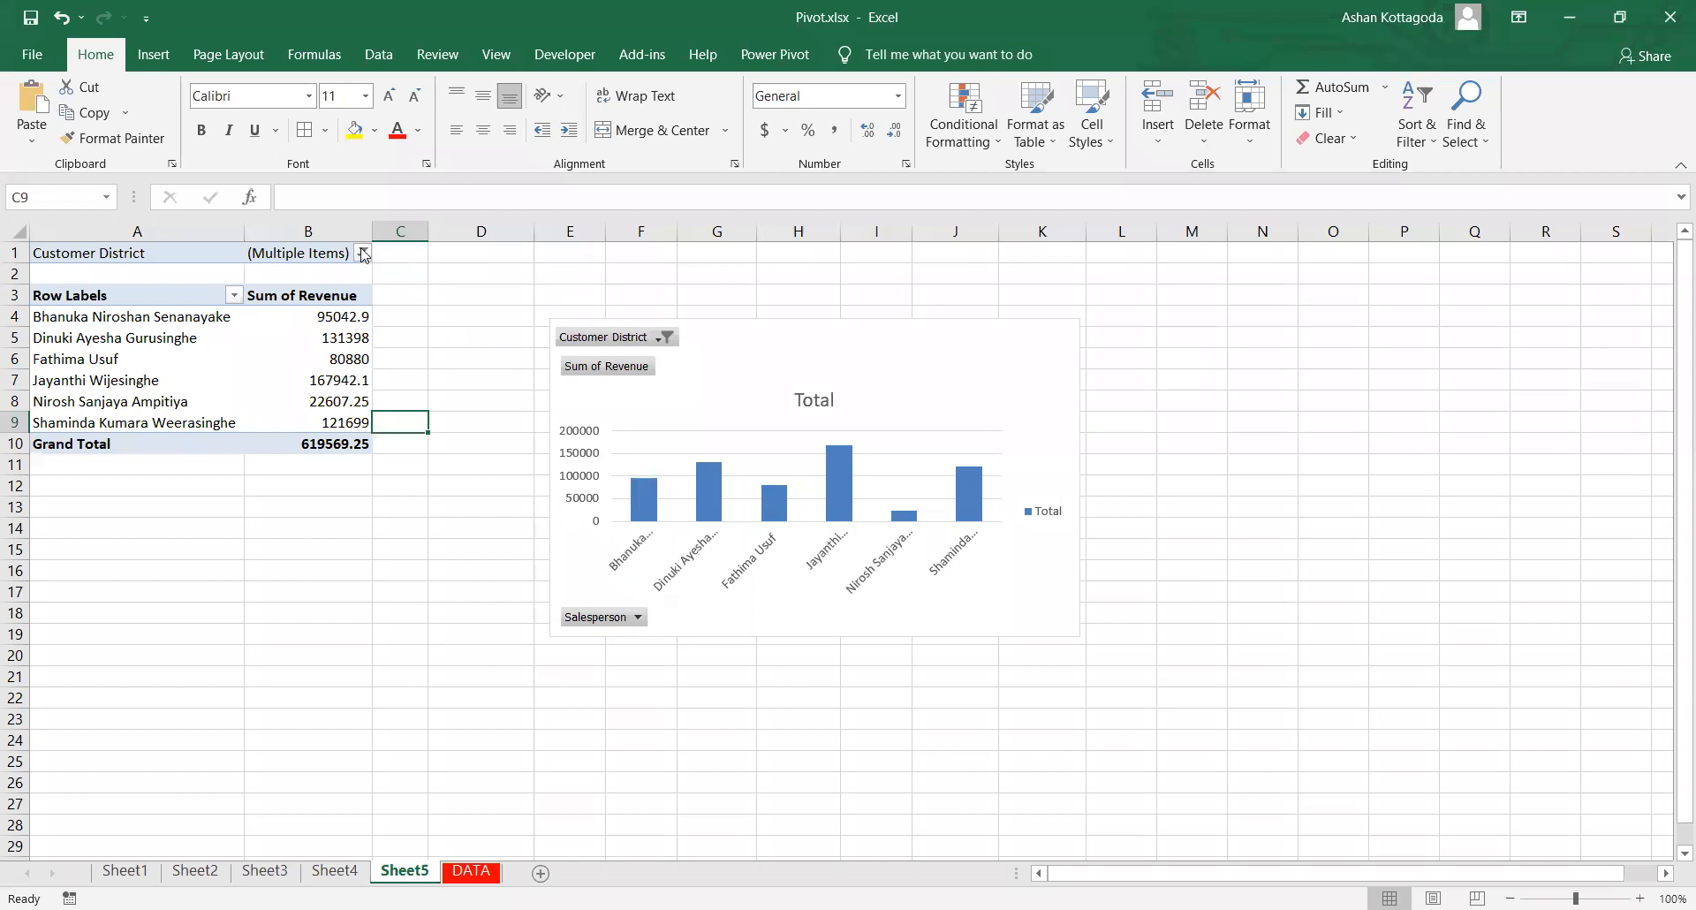
# Step: Clear all selected districts in the Customer District filter and include only Colombo
pyautogui.click(152, 304)
pyautogui.click(136, 302)
pyautogui.click(137, 302)
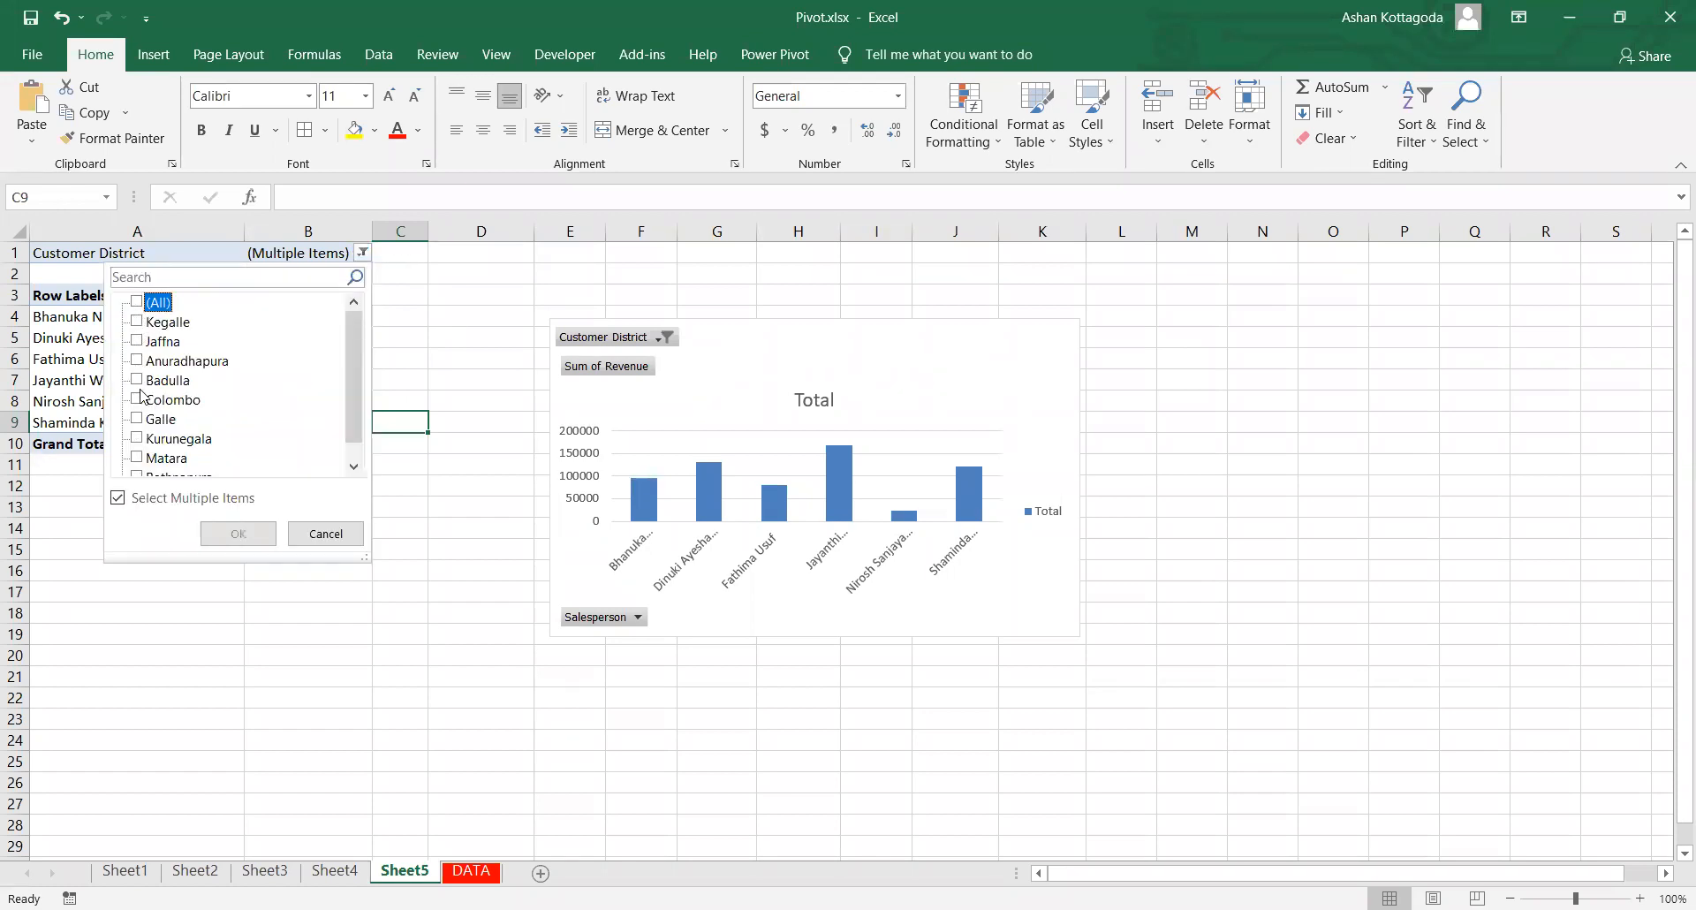
pyautogui.click(144, 400)
pyautogui.click(238, 533)
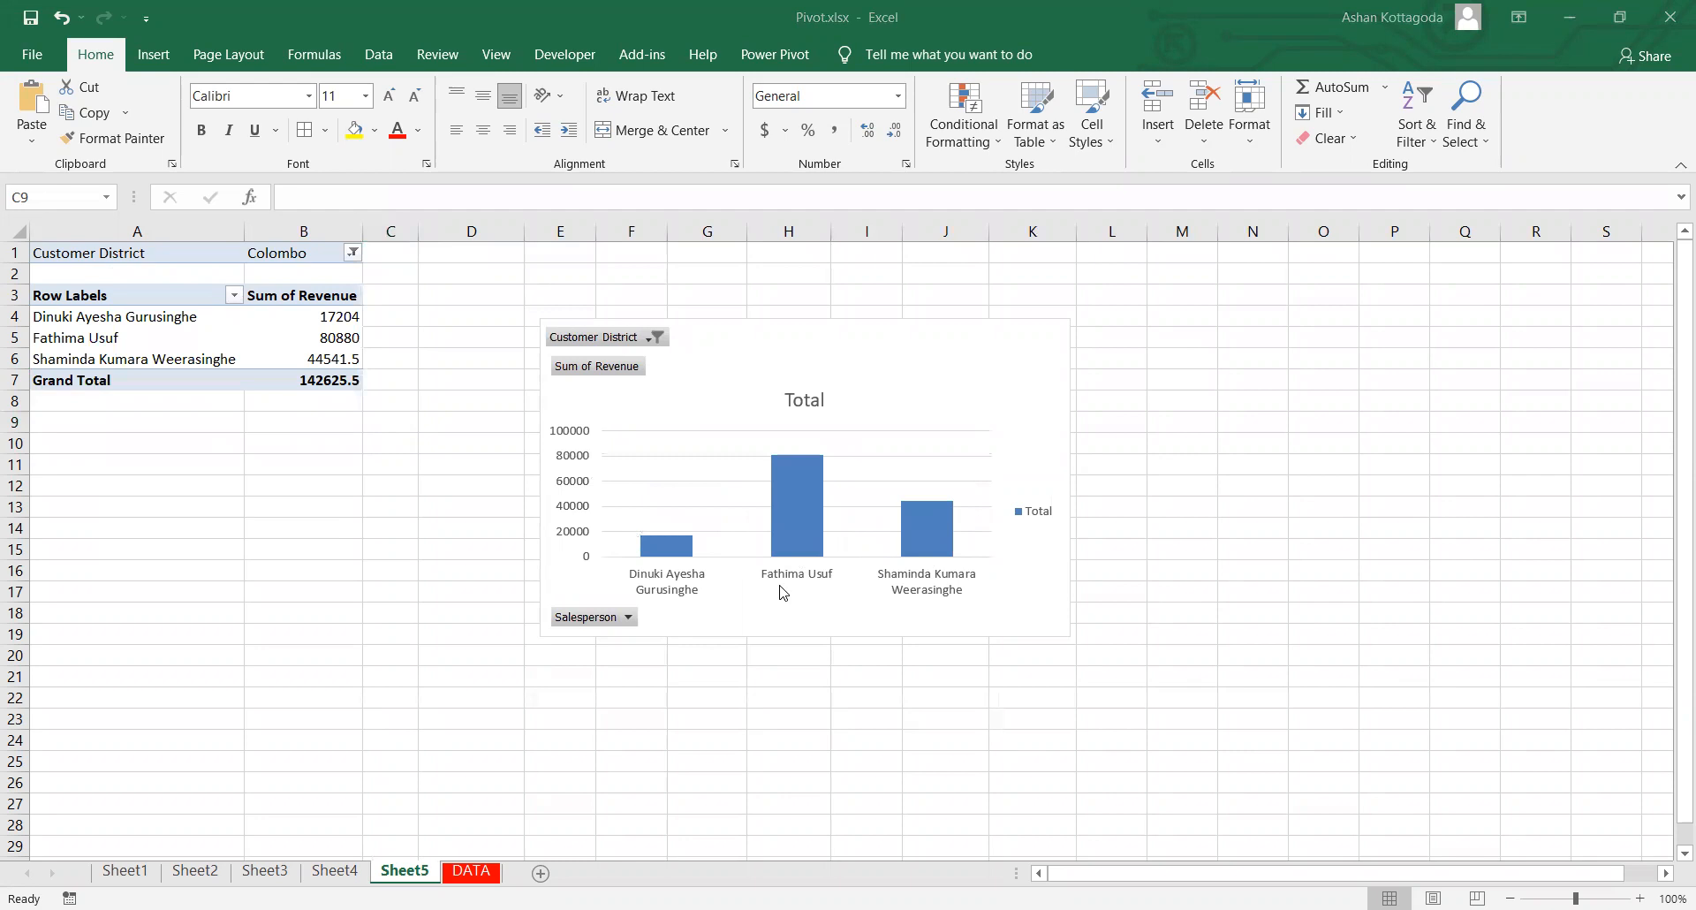
# Step: Create a new PivotTable on a new worksheet from the sales table in the DATA sheet
pyautogui.click(495, 871)
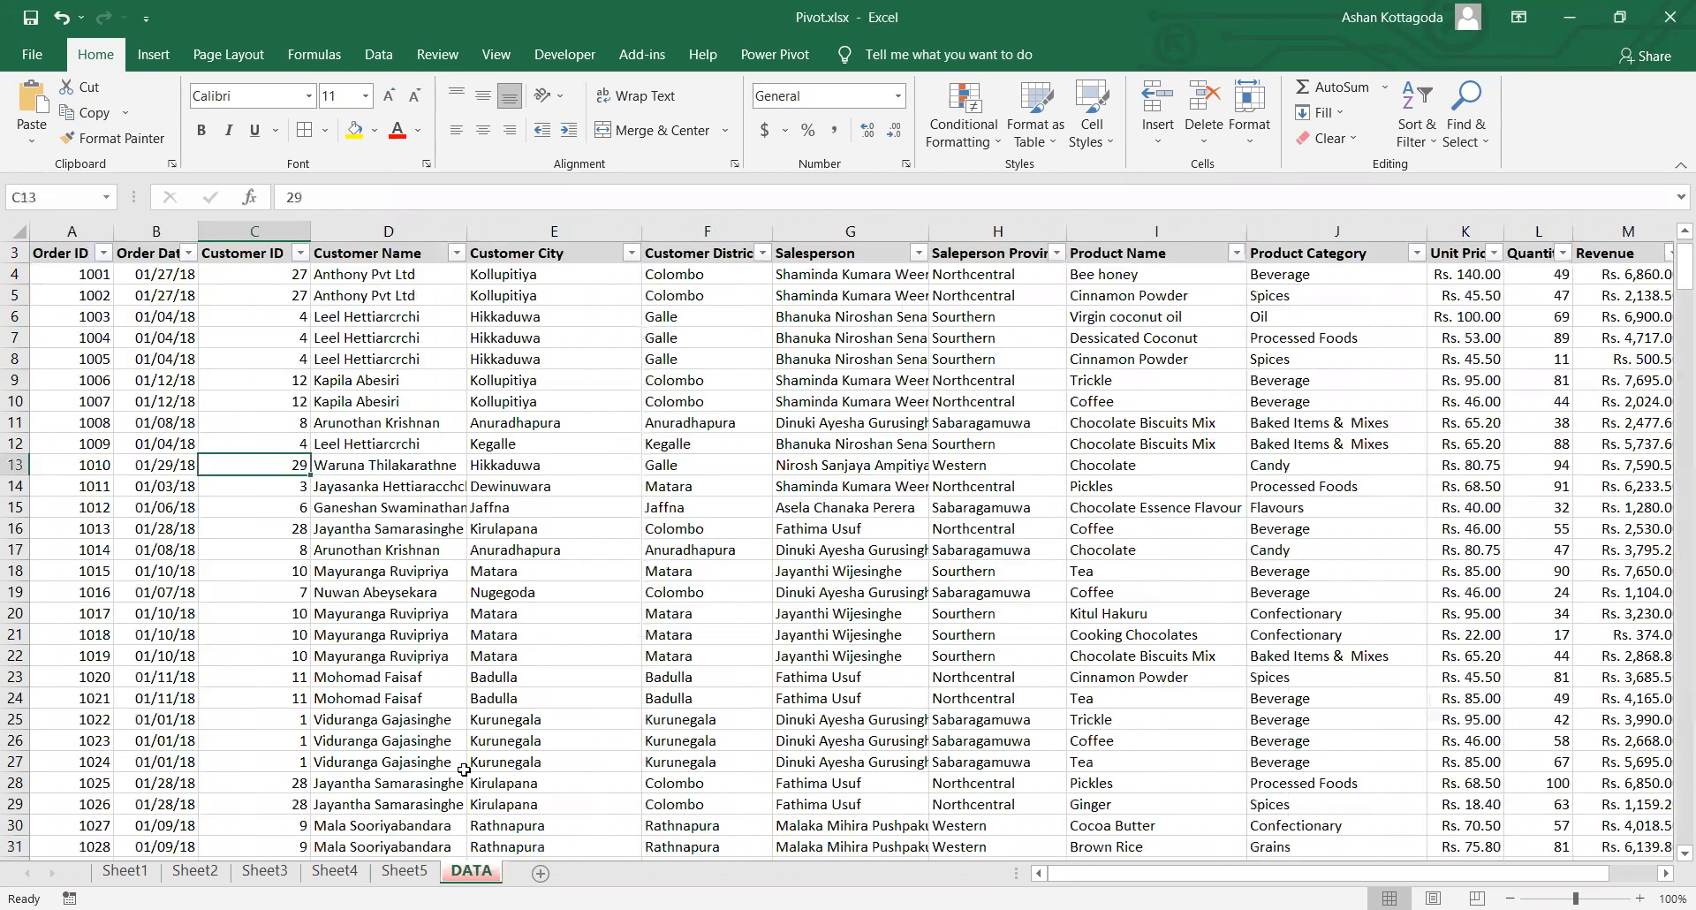
pyautogui.click(334, 361)
pyautogui.click(146, 58)
pyautogui.click(38, 102)
pyautogui.press('Return')
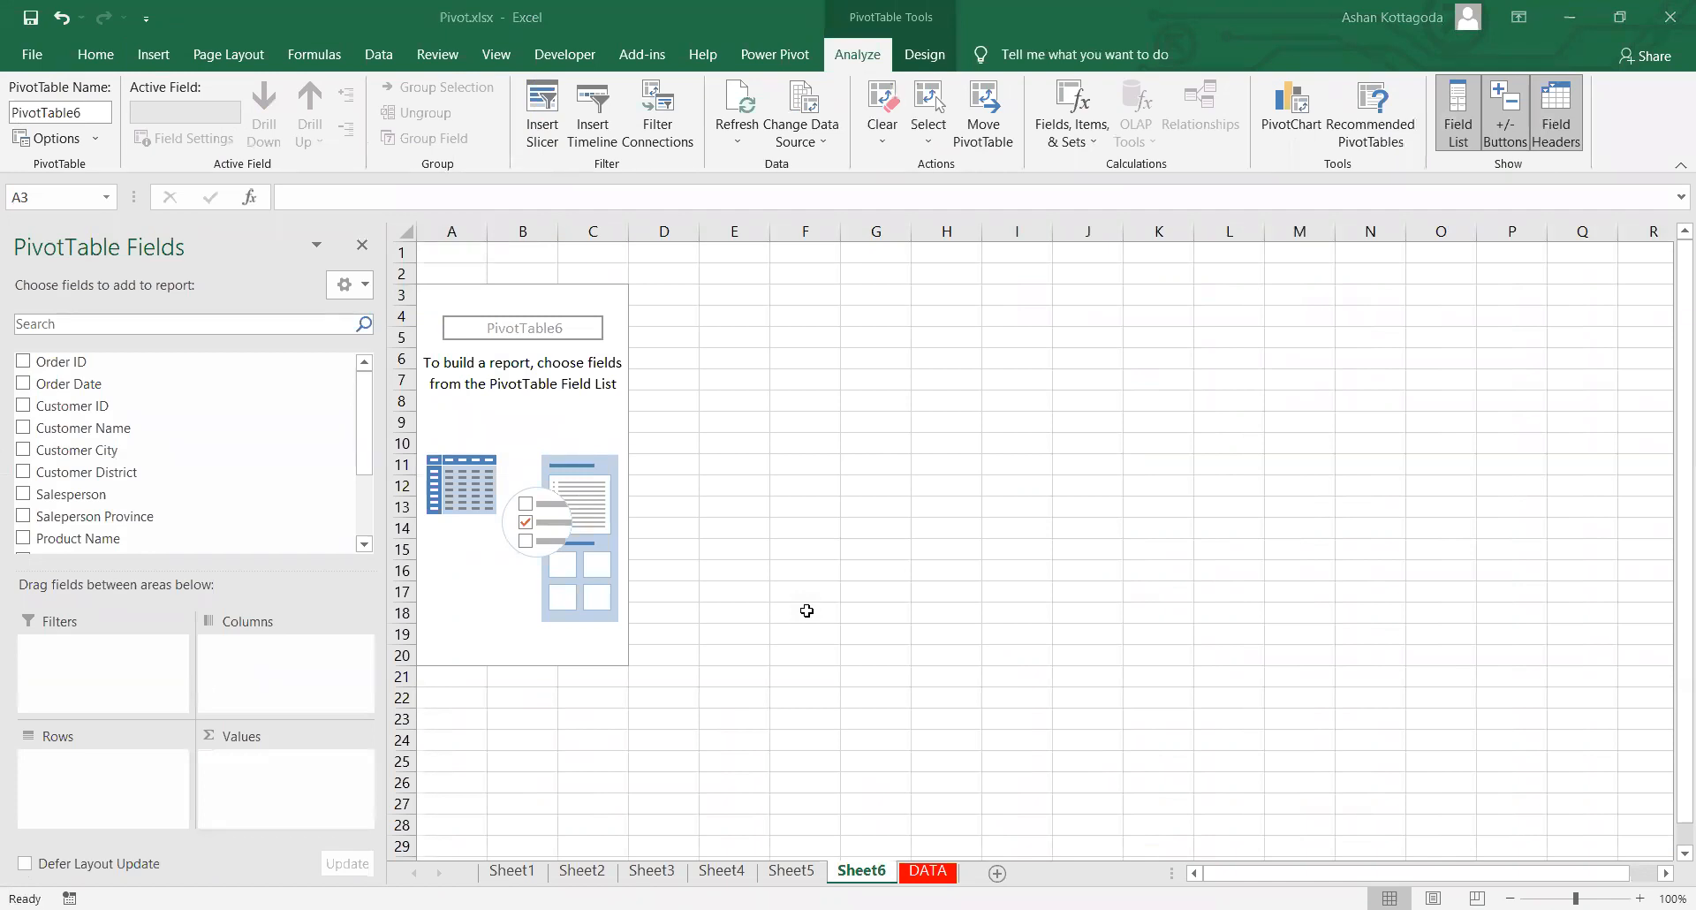
# Step: Summarise Quantity in the new PivotTable with Customer District and Customer City in the rows, the district above the city
pyautogui.scroll(-2, 227, 494)
pyautogui.click(27, 491)
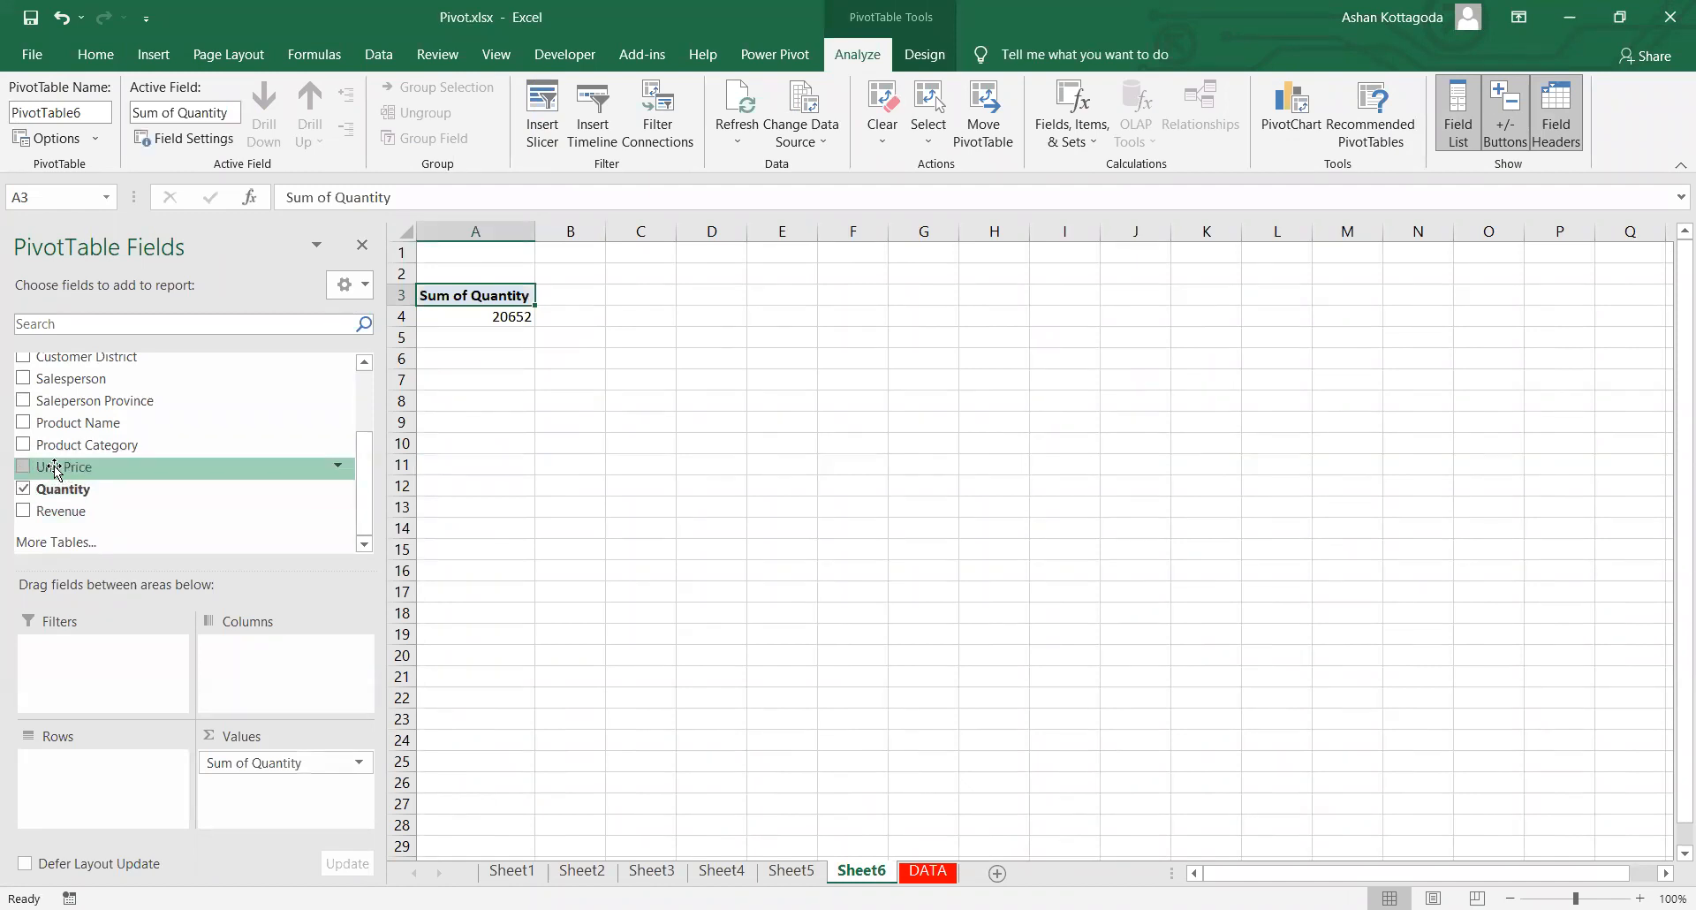
pyautogui.scroll(2, 55, 465)
pyautogui.click(24, 424)
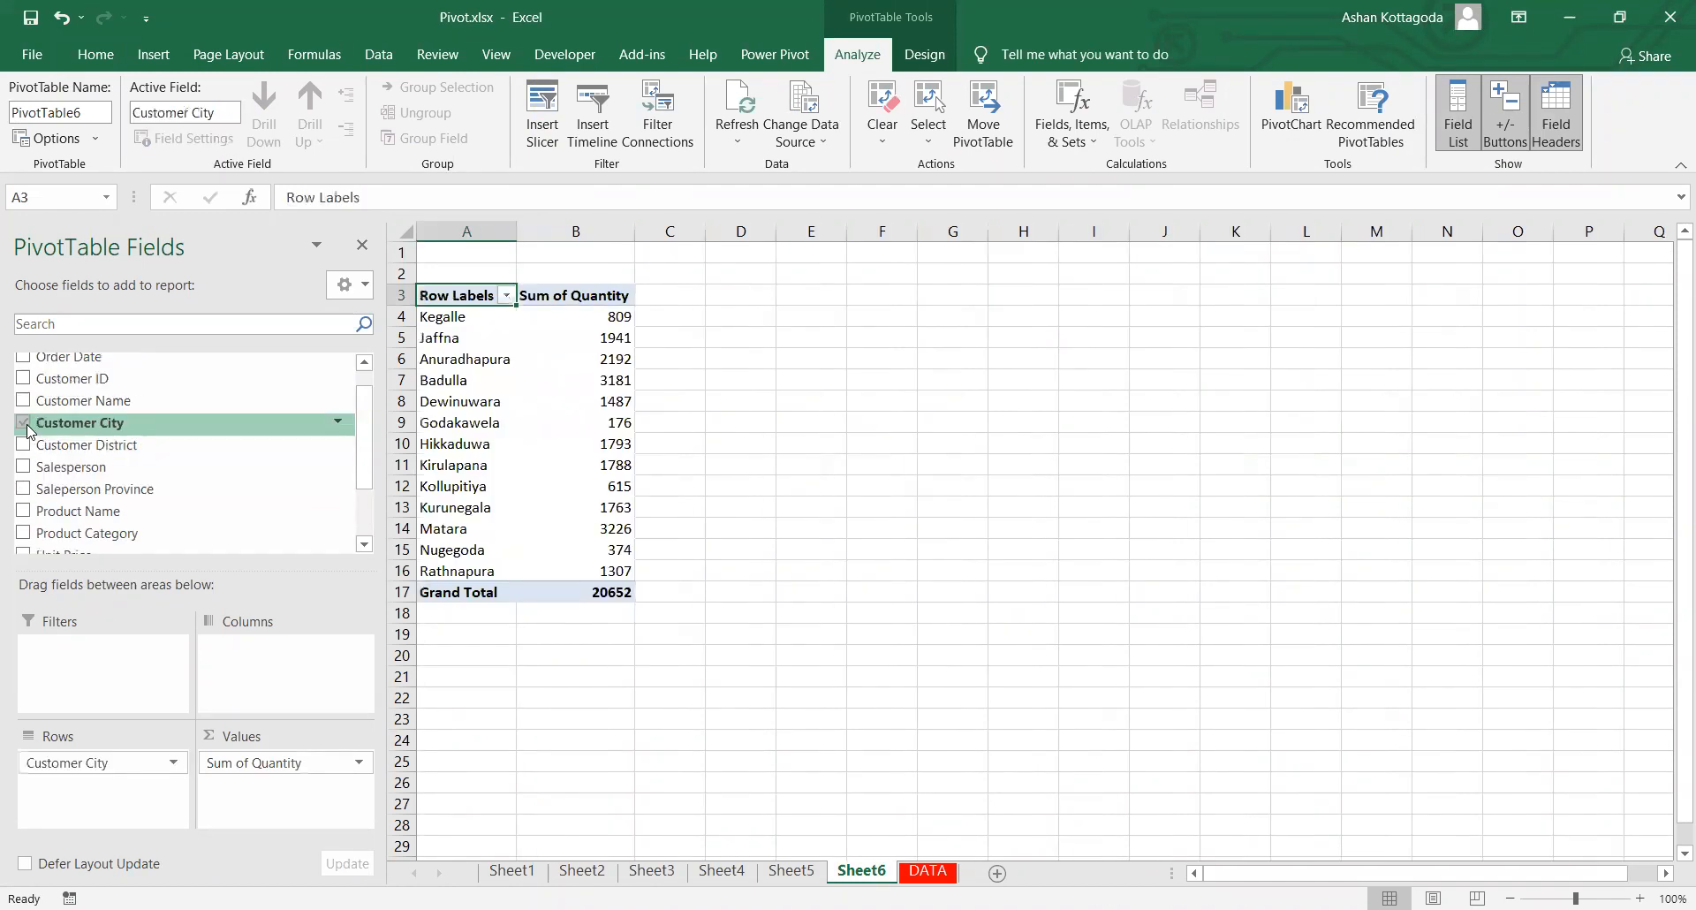
pyautogui.click(23, 445)
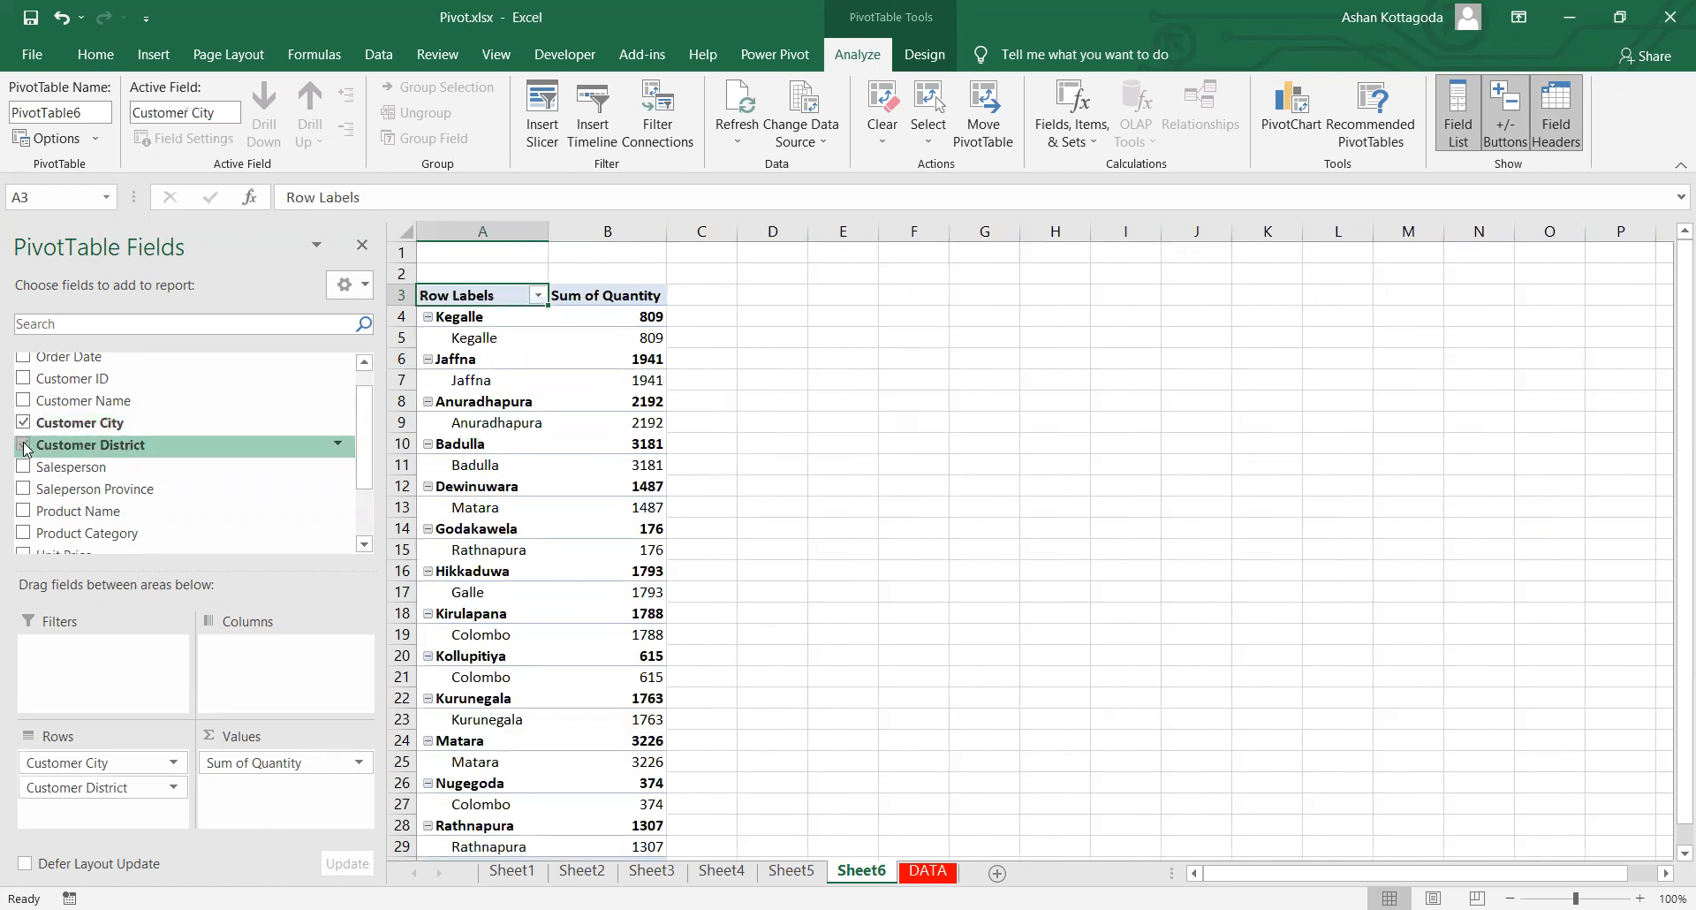
pyautogui.scroll(-3, 515, 598)
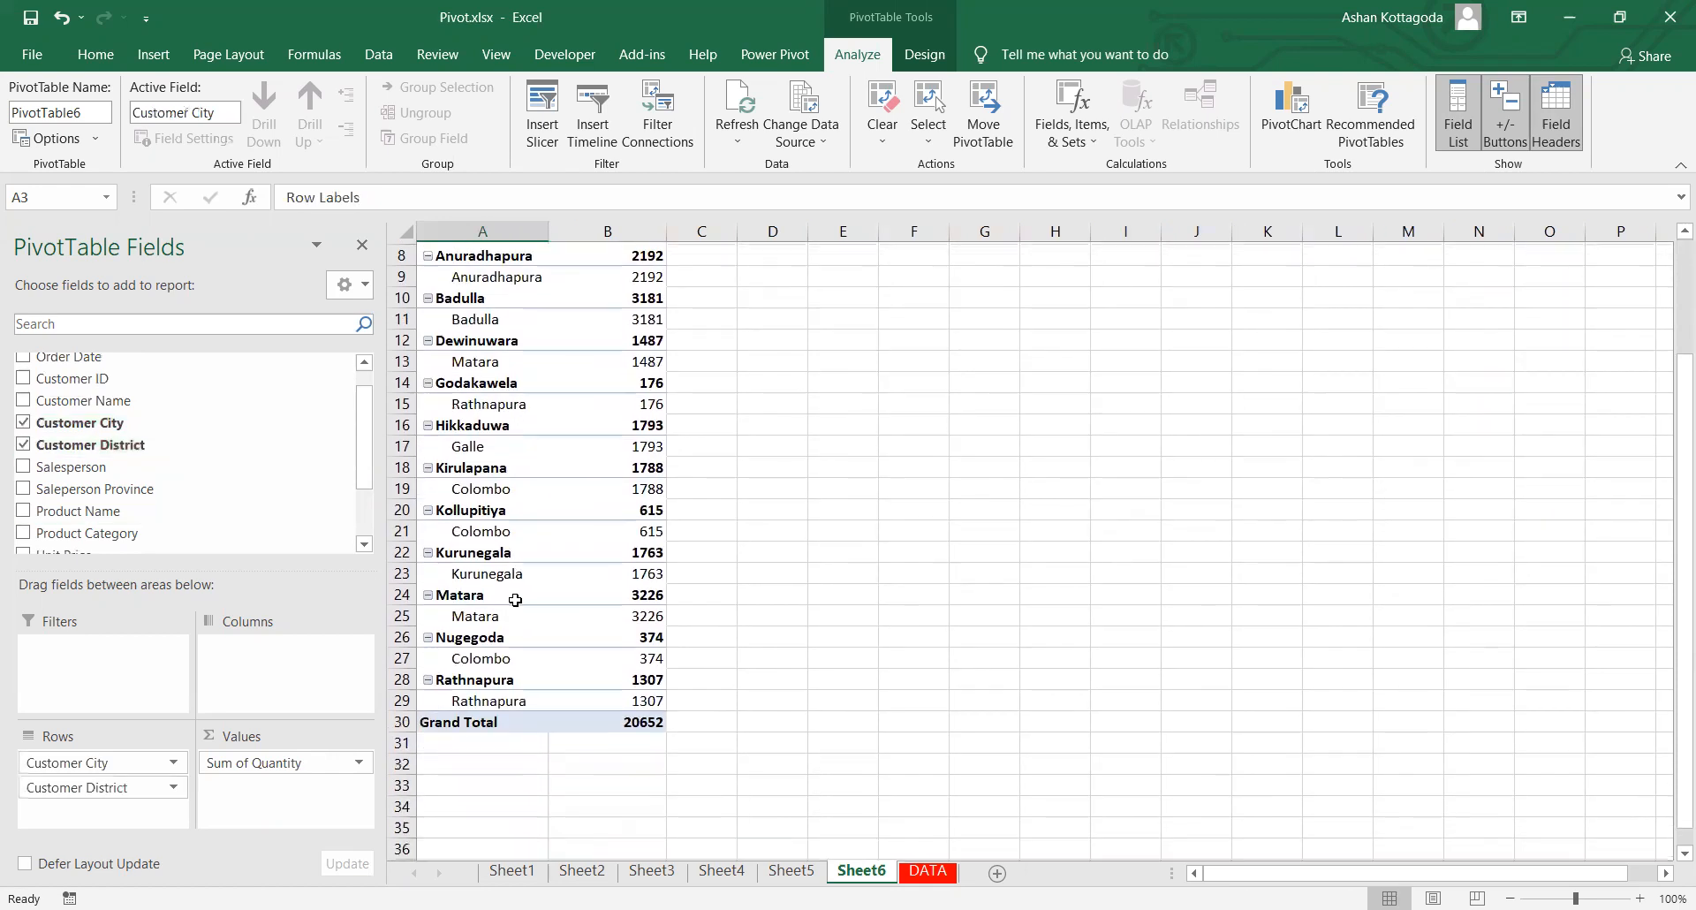
pyautogui.moveTo(88, 763); pyautogui.dragTo(89, 800)
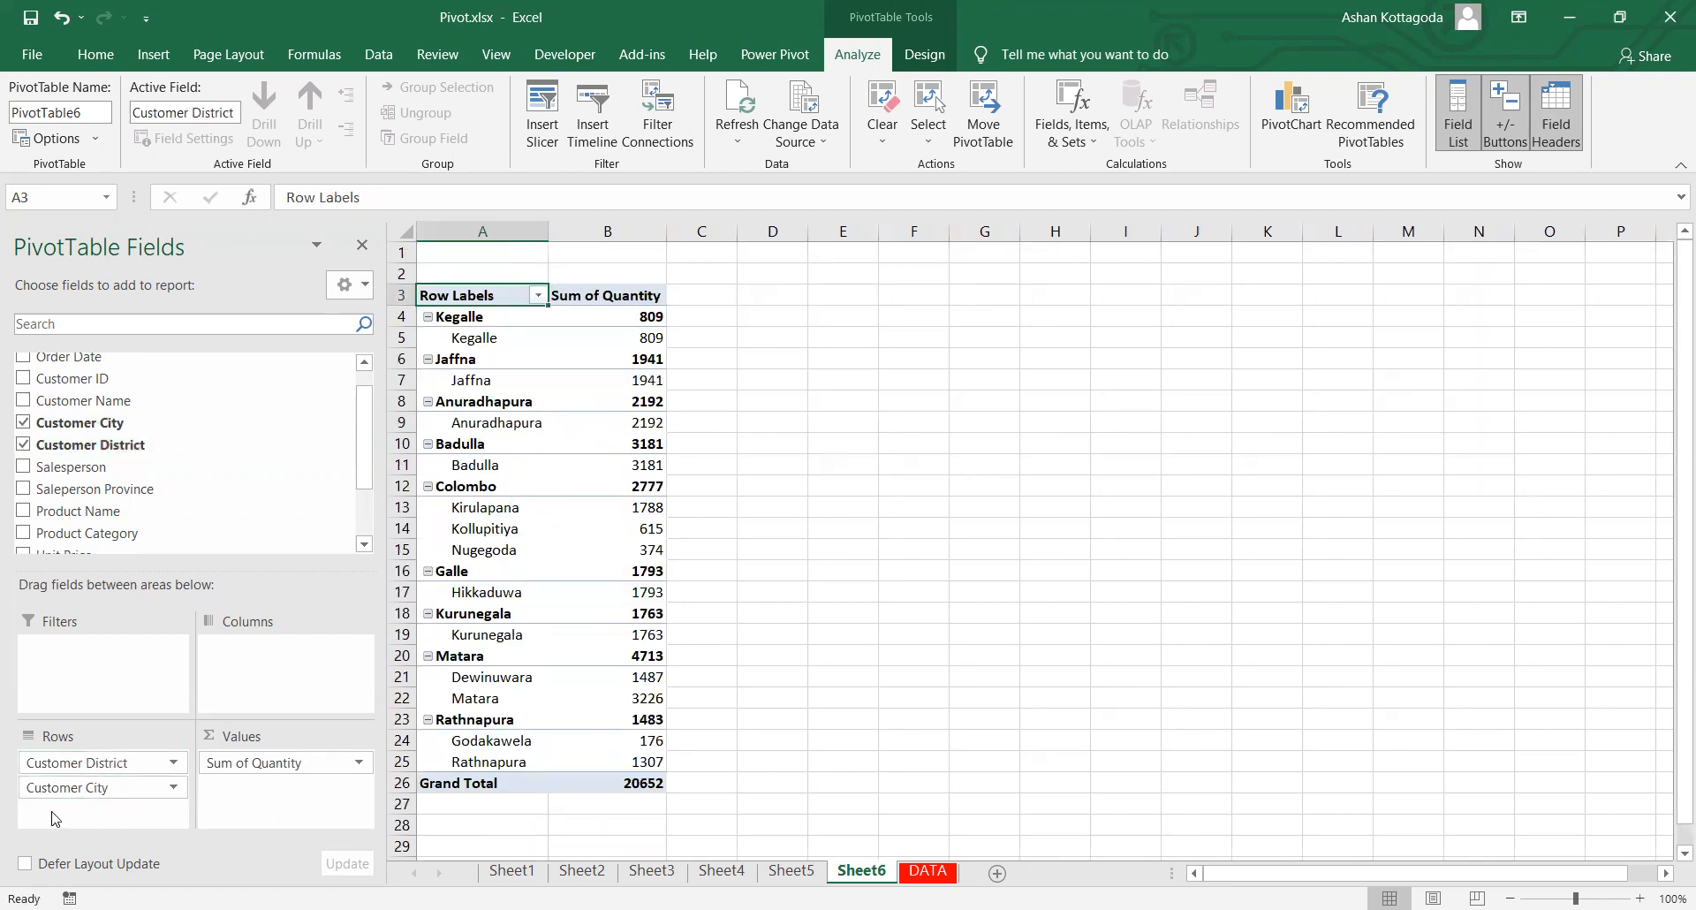
pyautogui.click(75, 762)
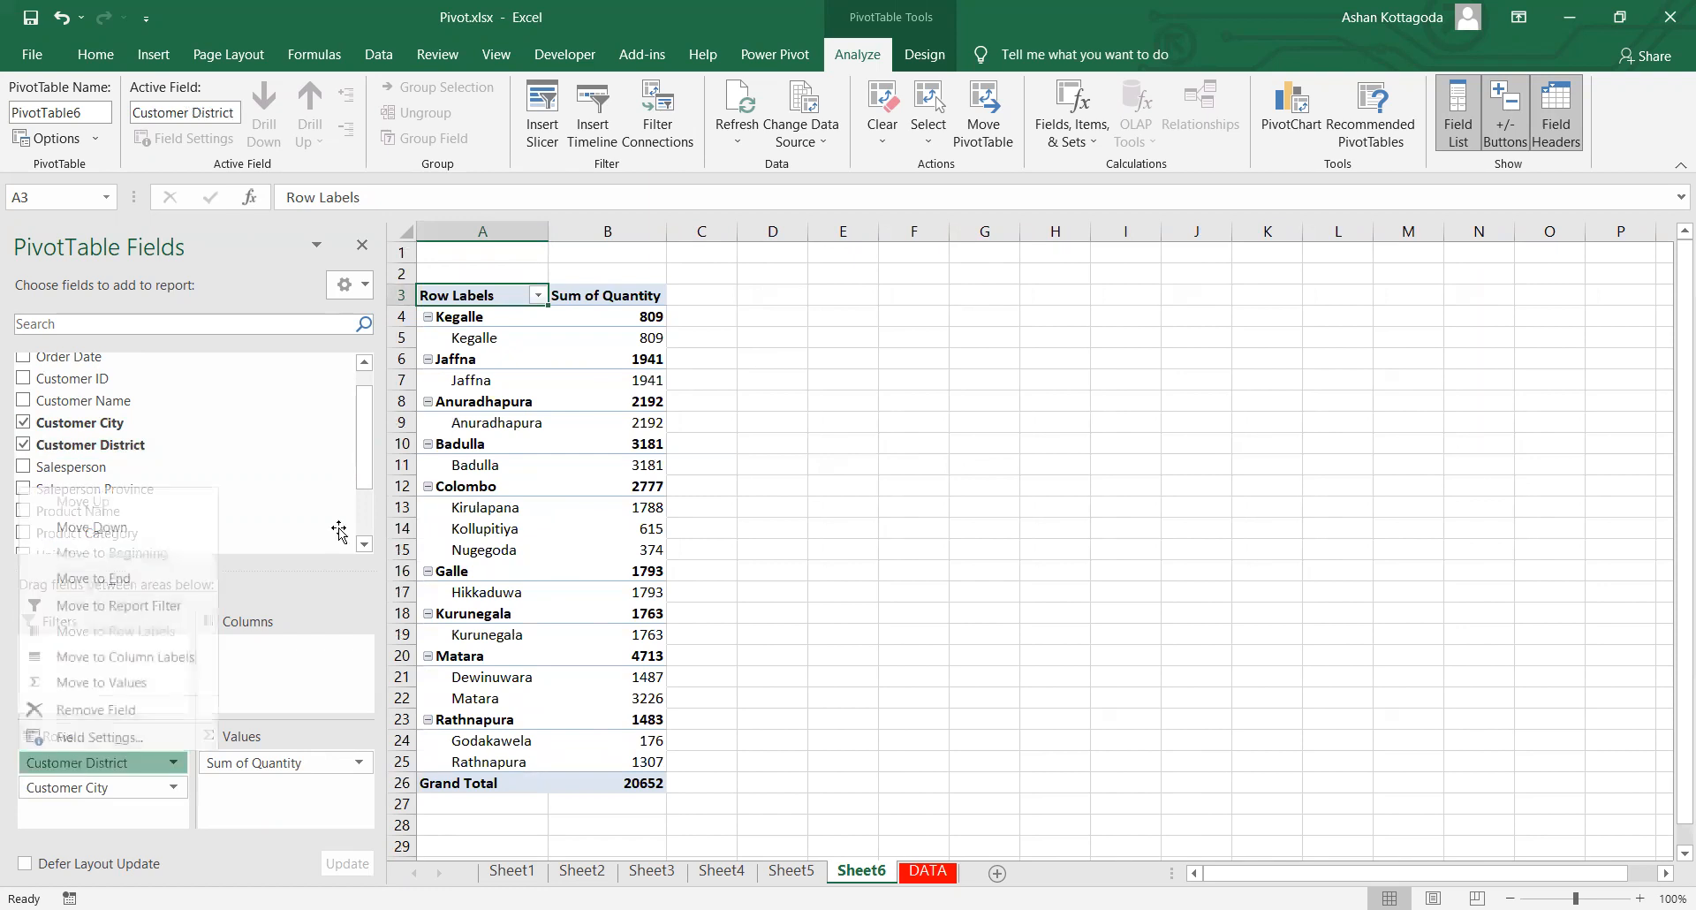
pyautogui.click(498, 339)
pyautogui.click(492, 381)
pyautogui.click(509, 423)
pyautogui.click(509, 465)
pyautogui.click(510, 510)
pyautogui.click(510, 530)
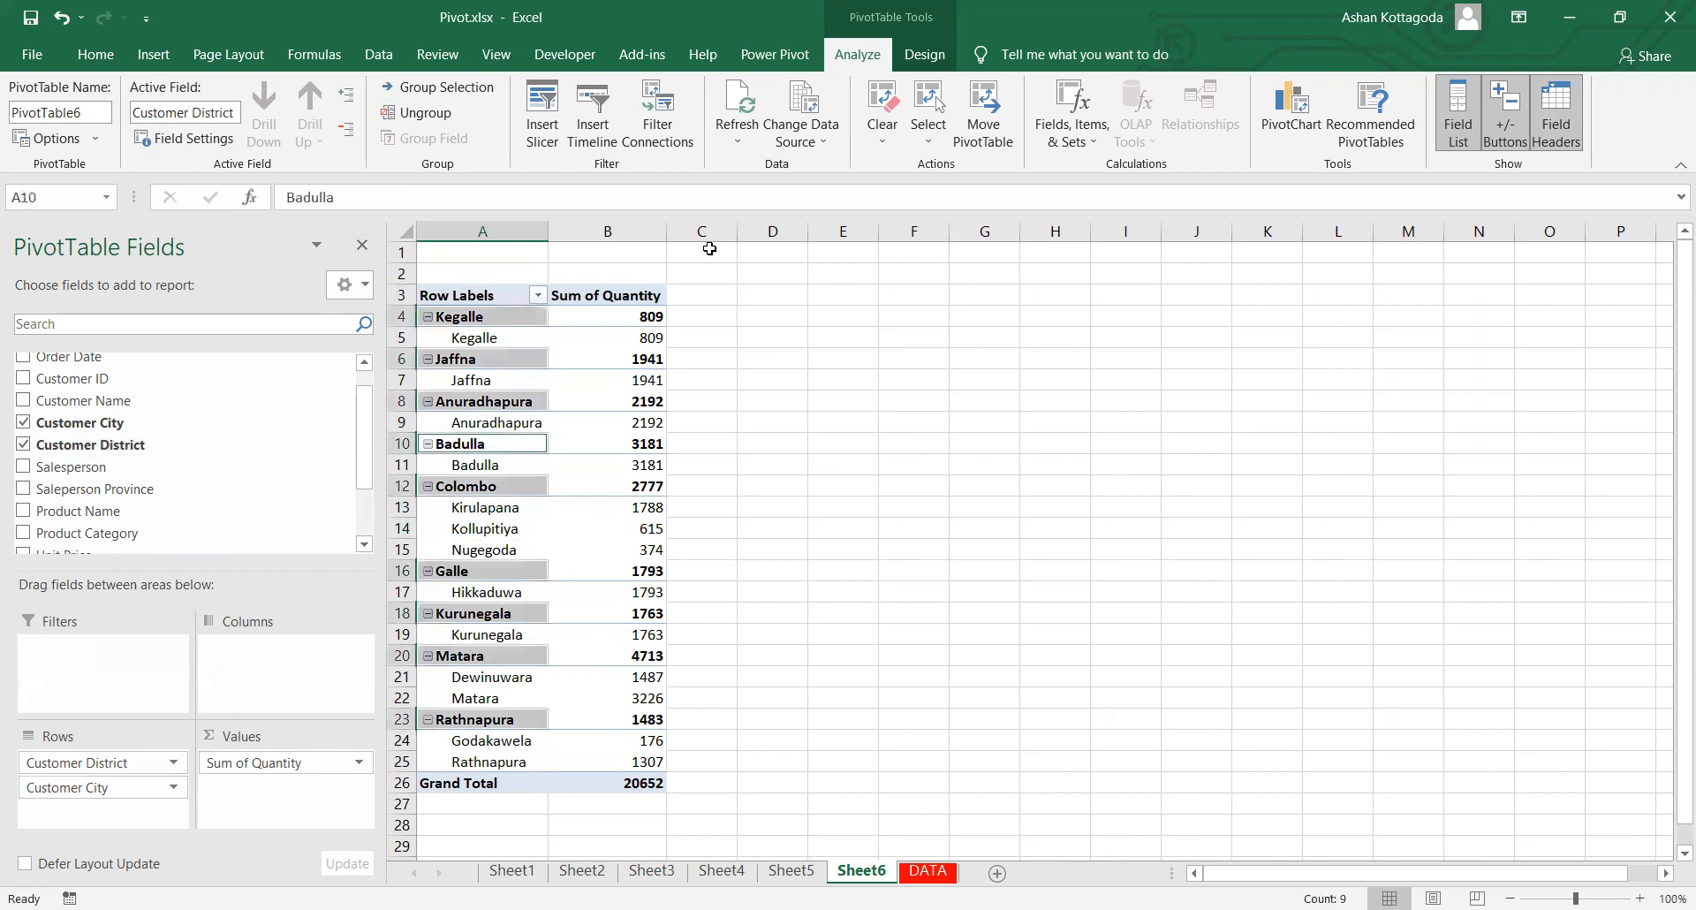
# Step: Insert a Stacked Column PivotChart of quantity by district and city, and place it beside the PivotTable
pyautogui.click(610, 353)
pyautogui.click(1270, 120)
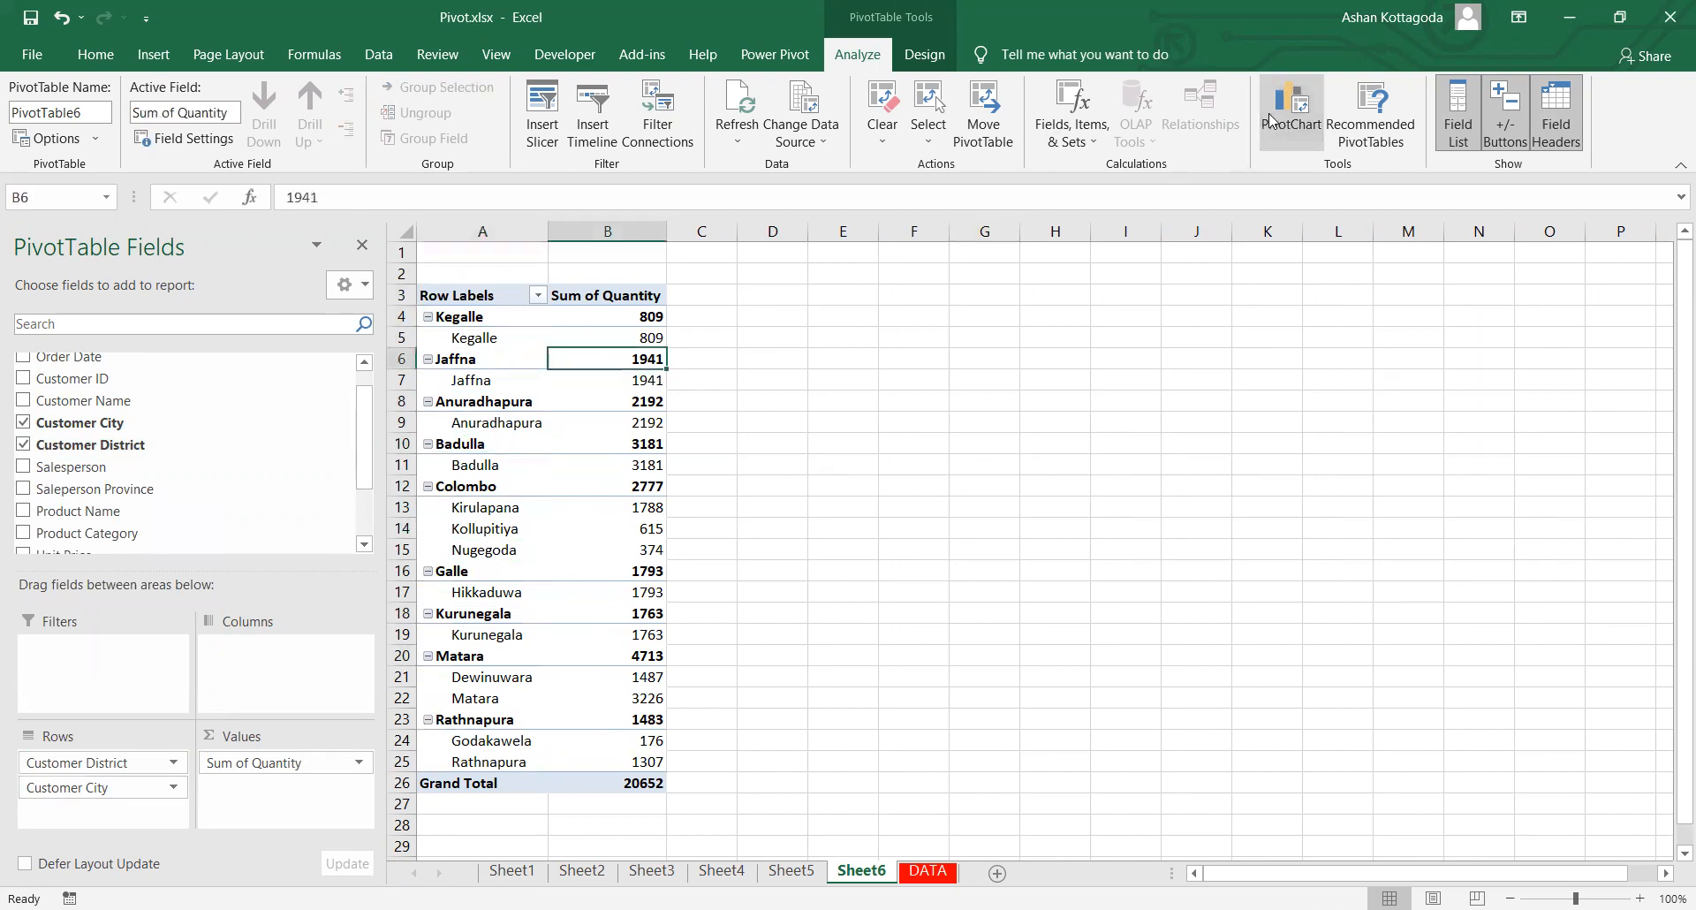
pyautogui.click(770, 245)
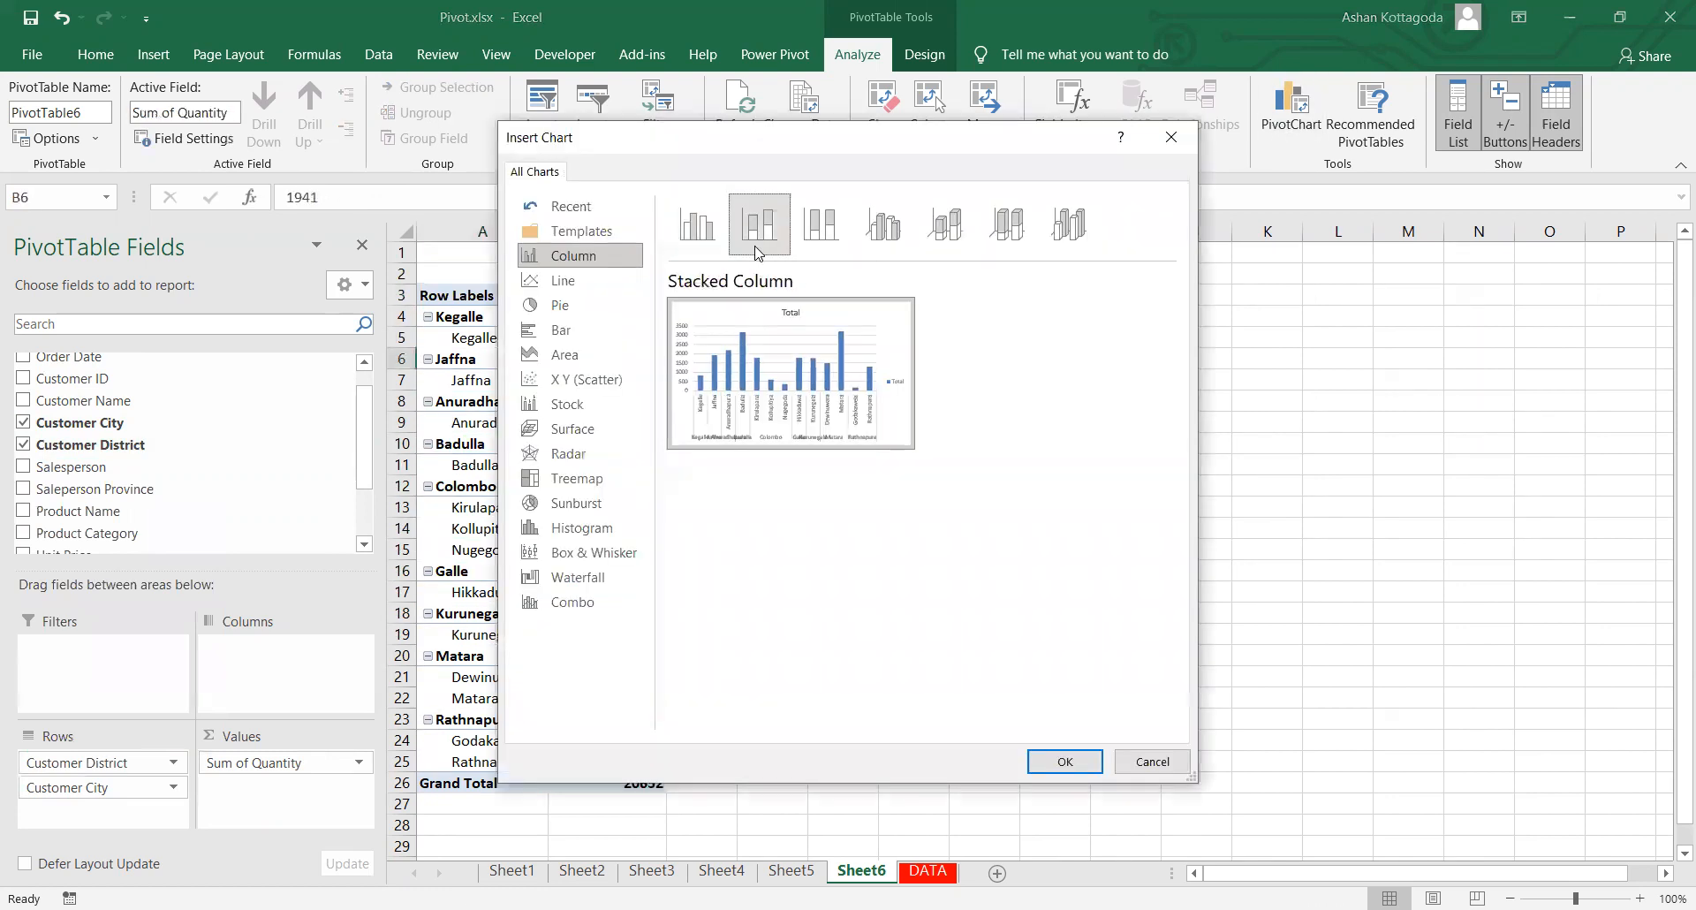
pyautogui.click(817, 231)
pyautogui.click(784, 243)
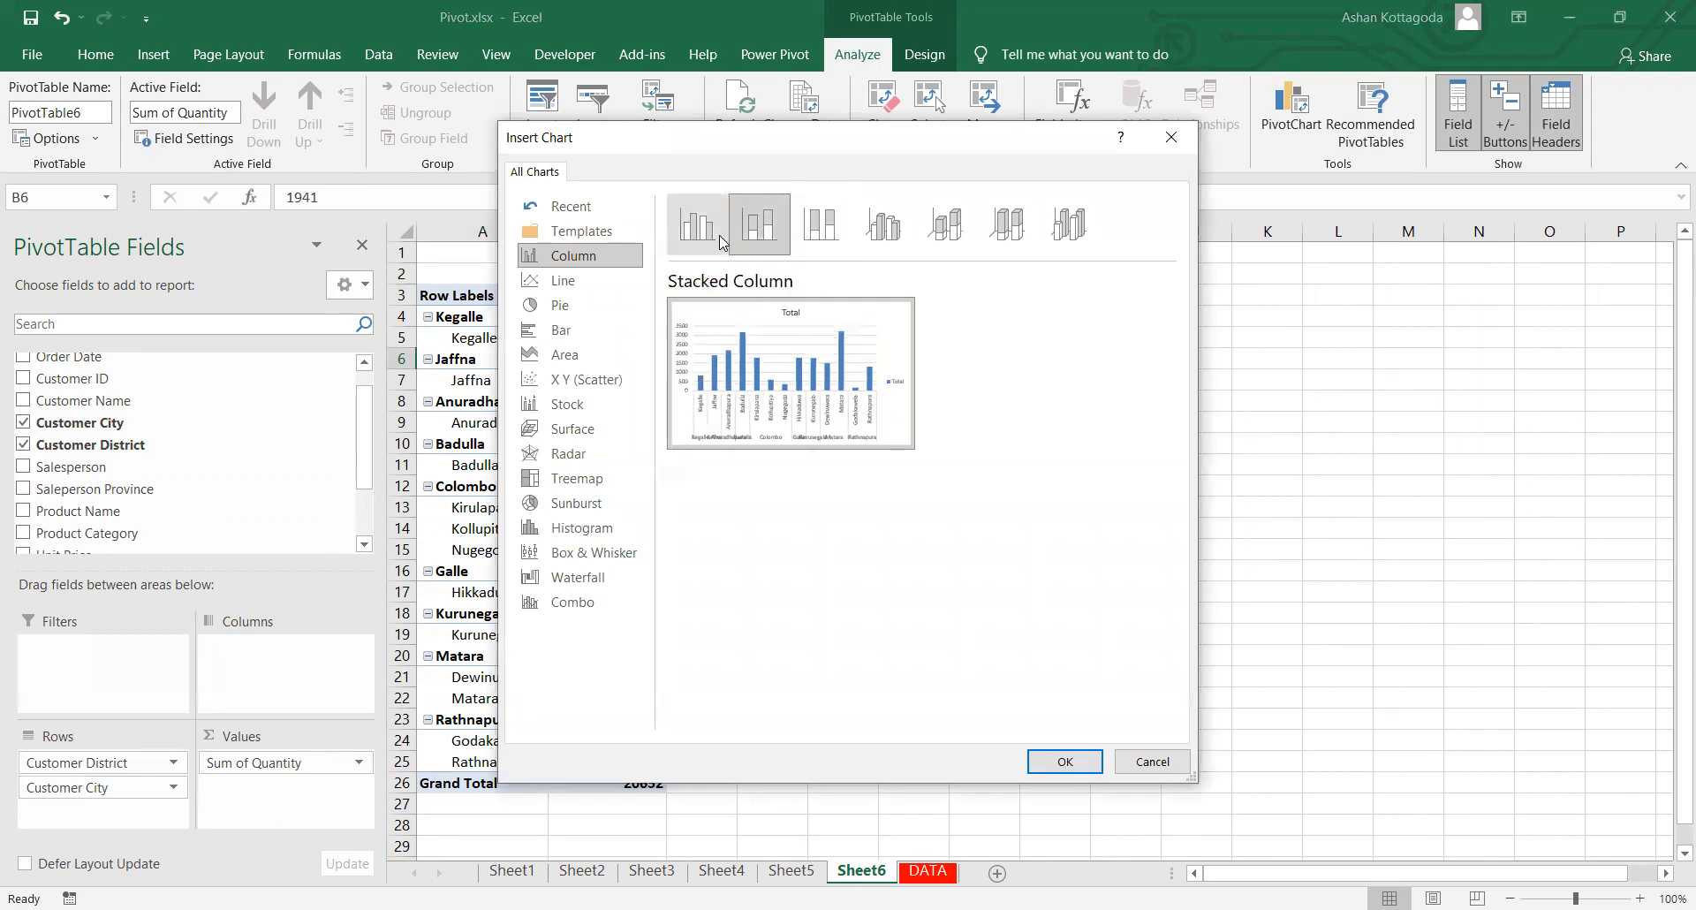
pyautogui.moveTo(886, 437)
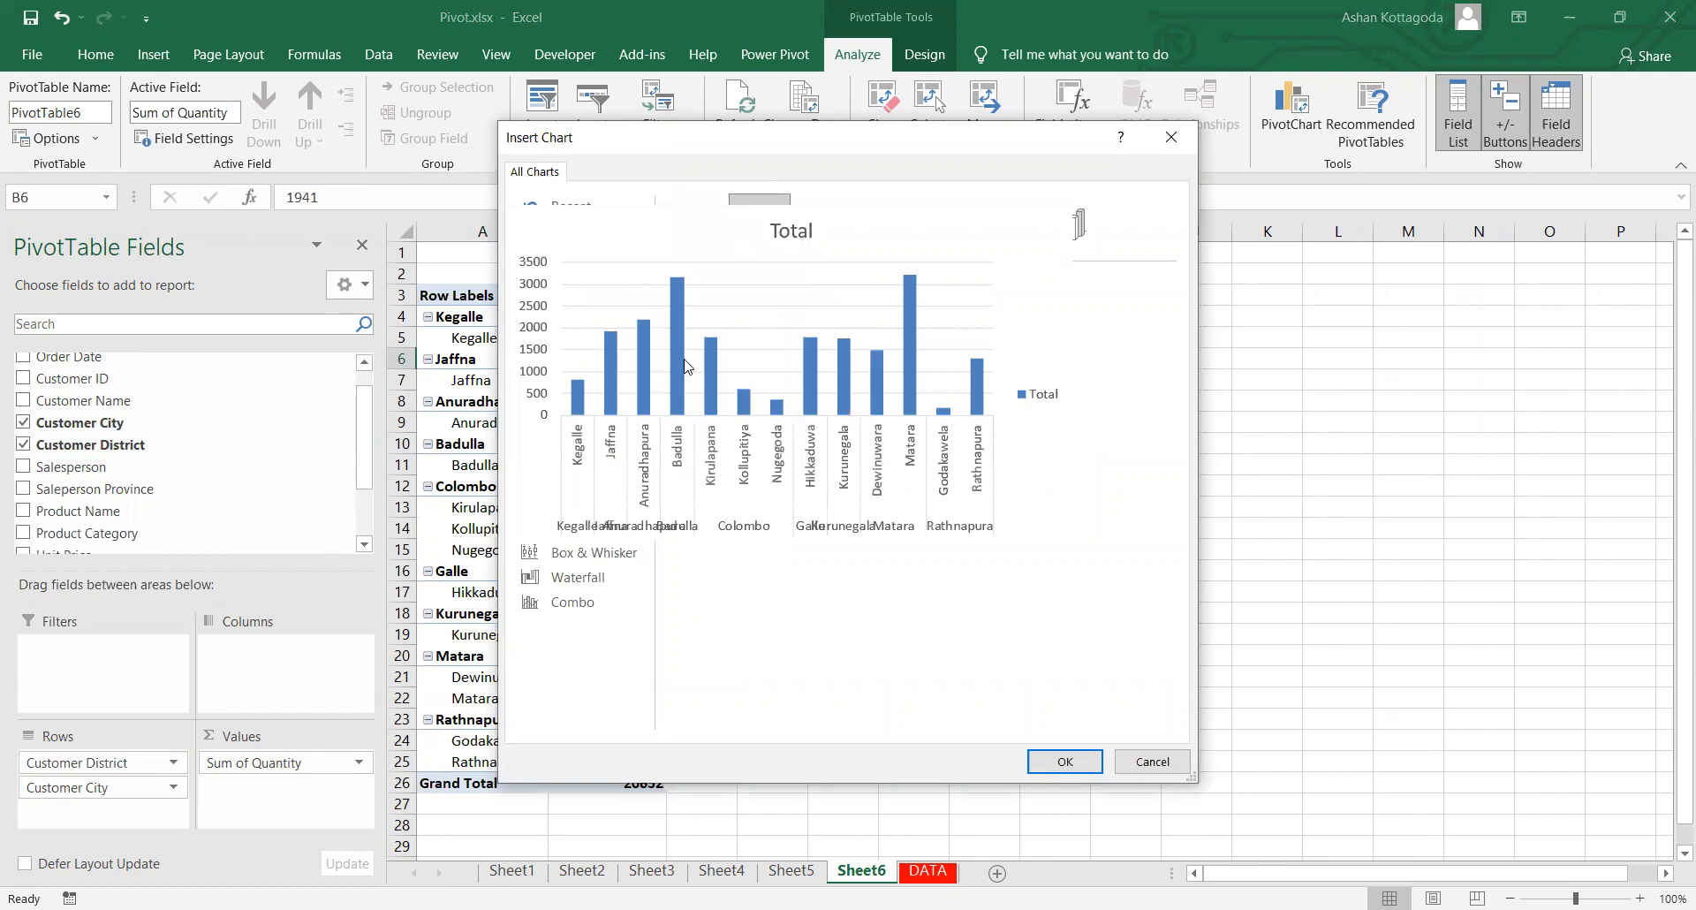
pyautogui.click(1044, 756)
pyautogui.moveTo(985, 427); pyautogui.dragTo(993, 378)
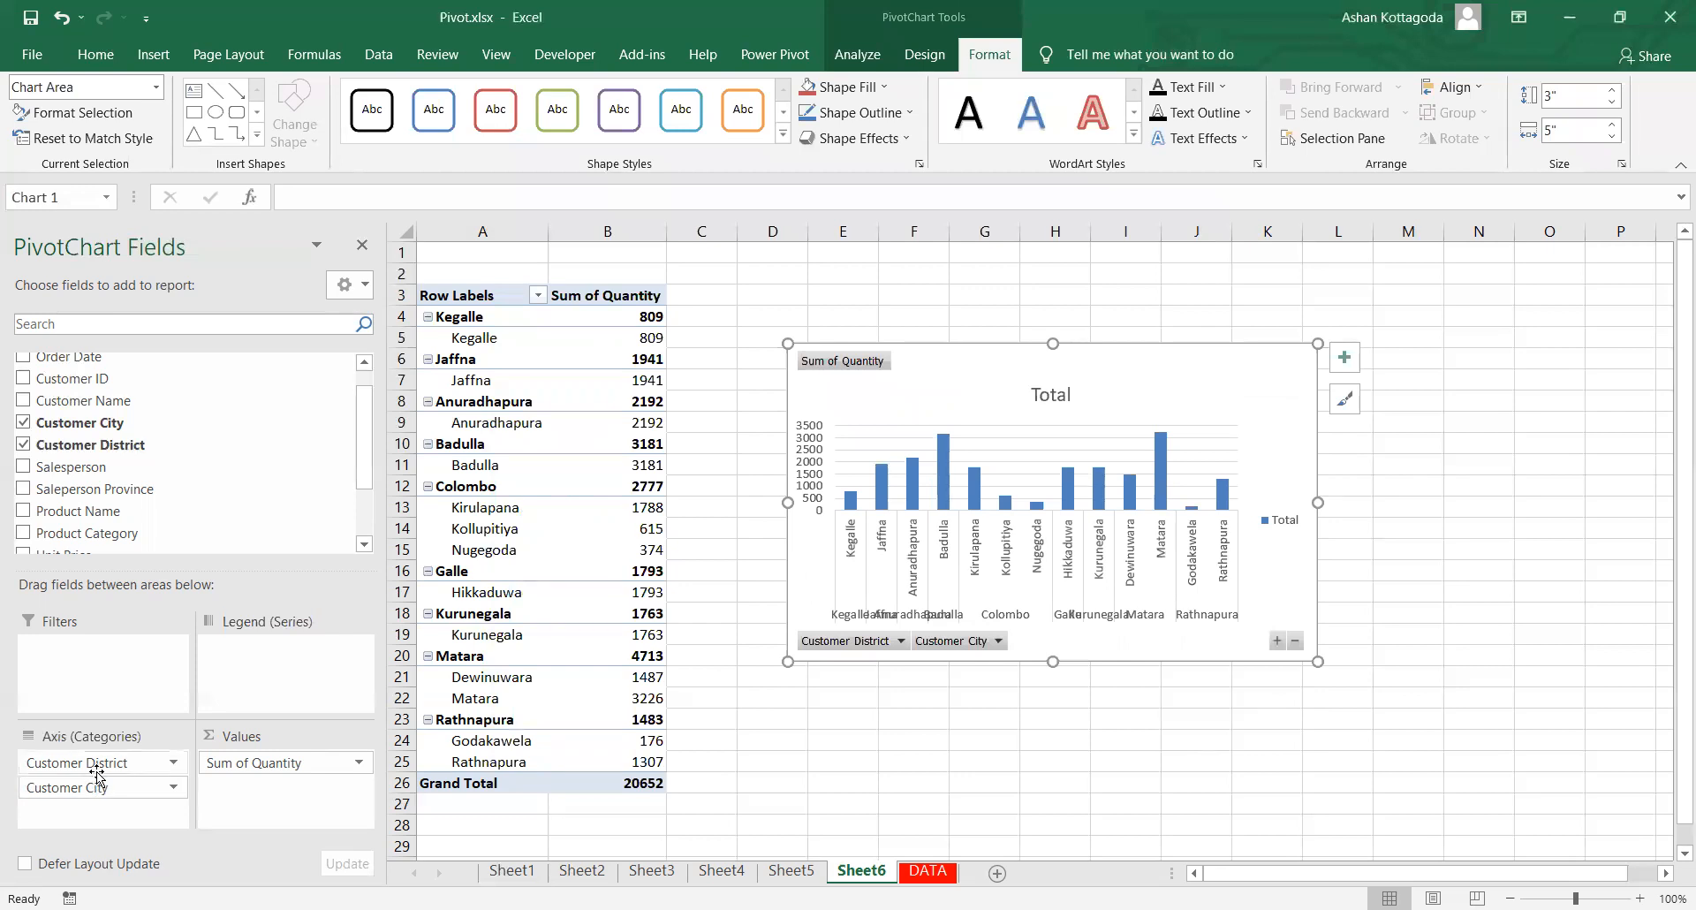
# Step: Move Customer City from the chart's axis to its legend and shift the chart lower on the sheet
pyautogui.moveTo(99, 788); pyautogui.dragTo(256, 699)
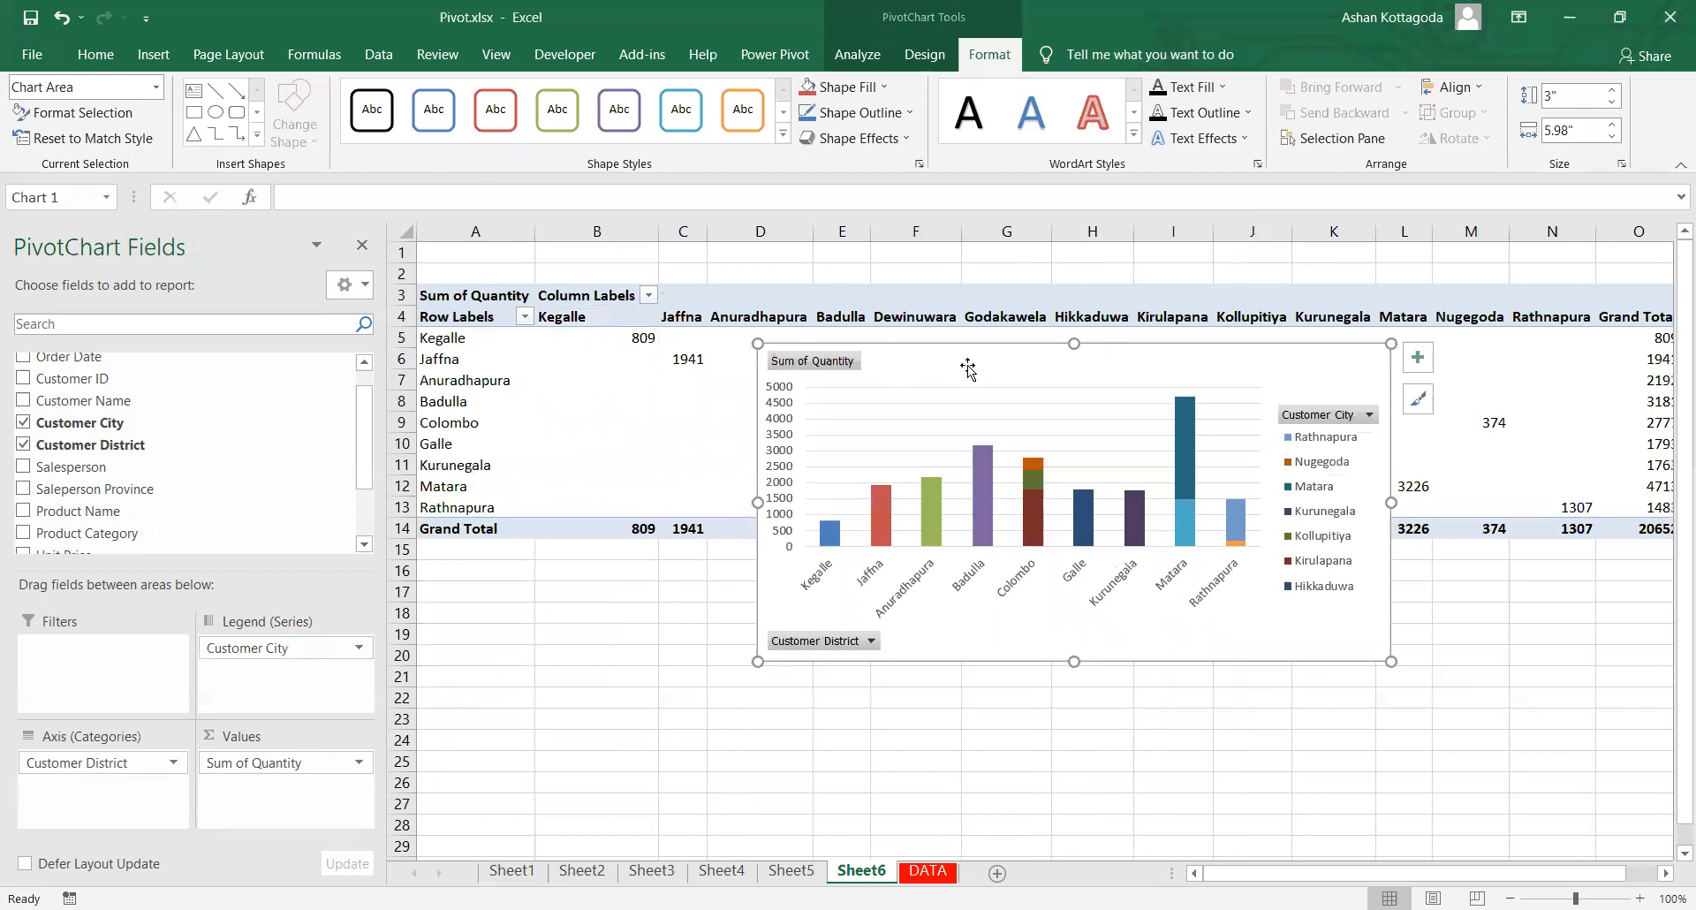
pyautogui.moveTo(1047, 364); pyautogui.dragTo(1022, 428)
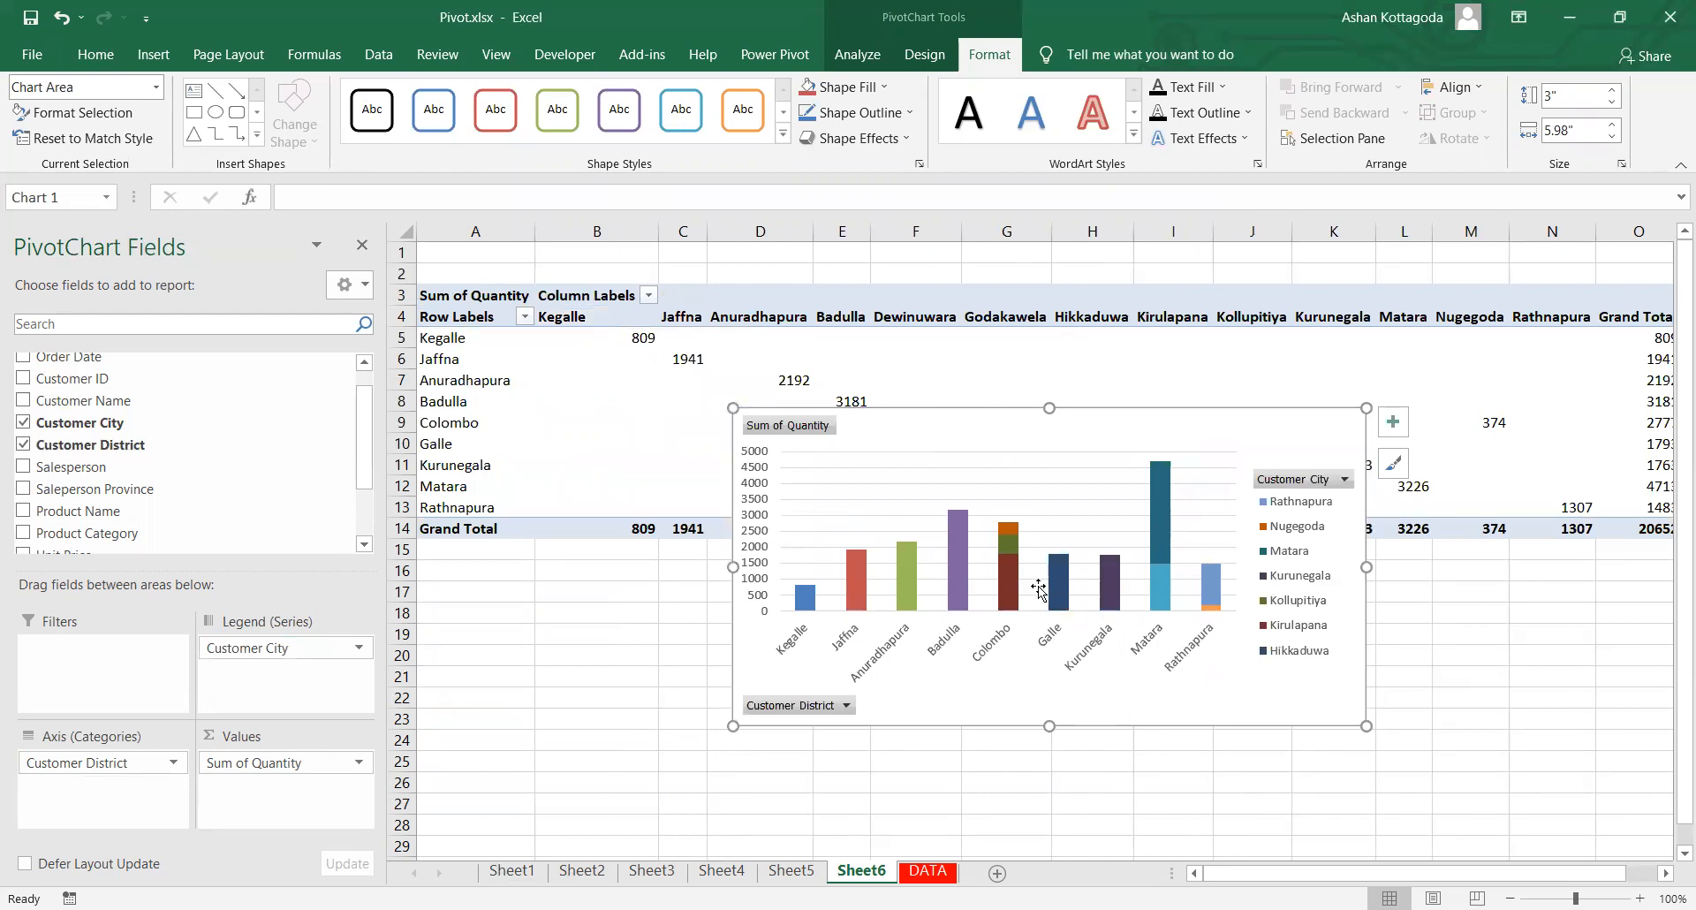
pyautogui.moveTo(1002, 548)
# Step: Filter the chart's Customer District axis to Kegalle only
pyautogui.click(820, 707)
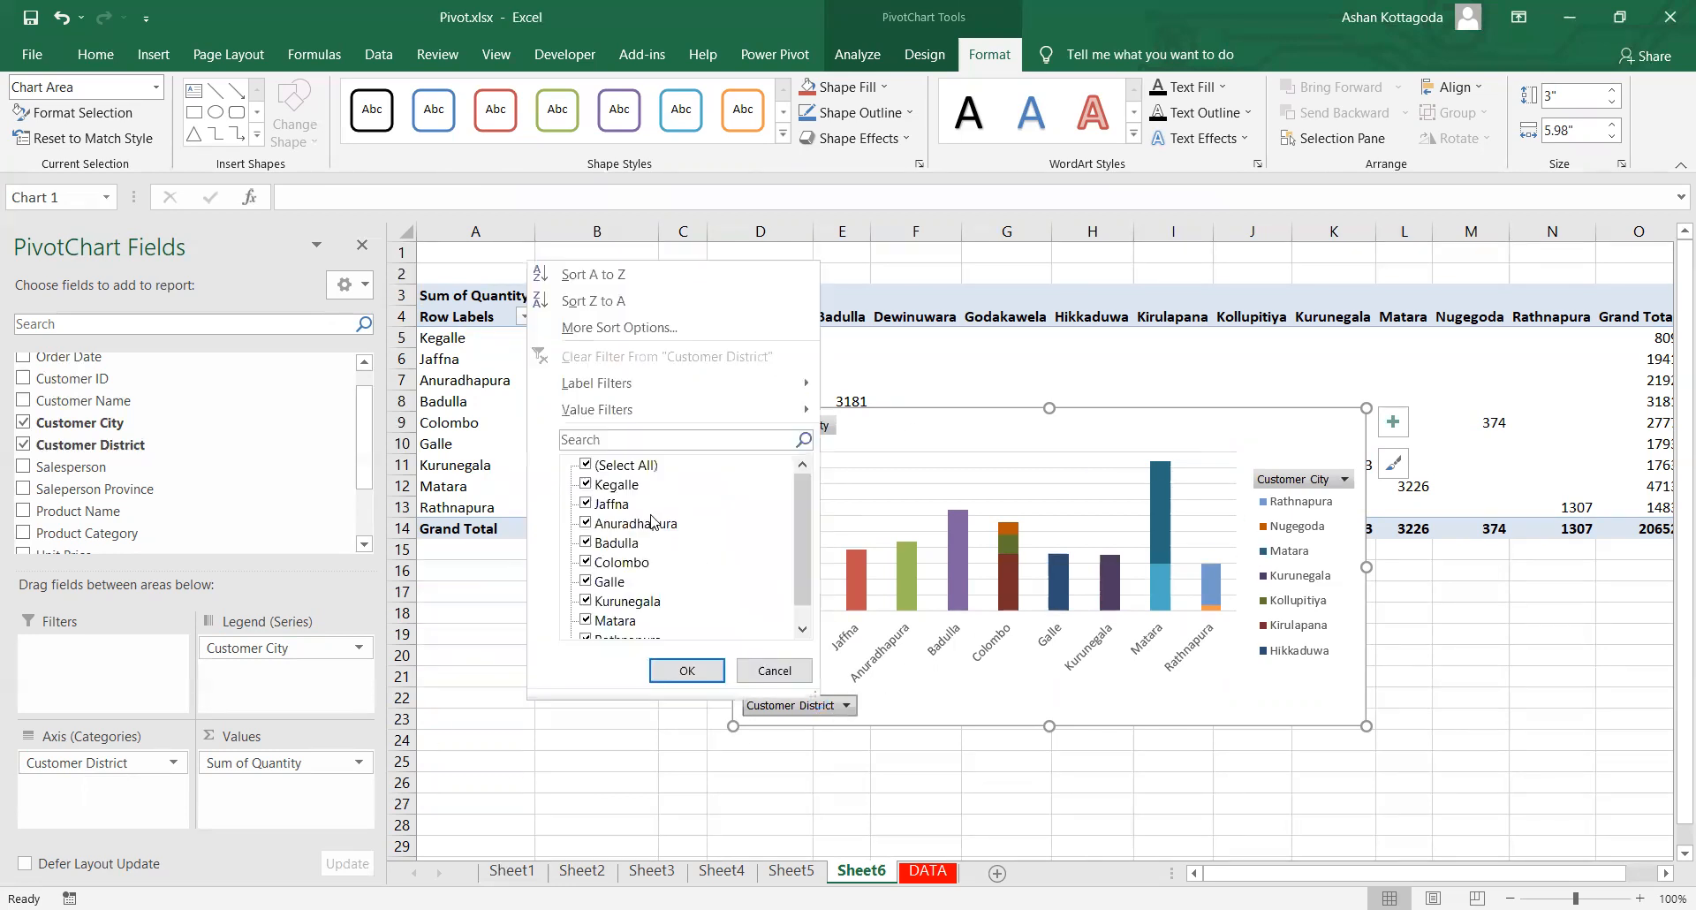
pyautogui.click(587, 465)
pyautogui.click(585, 484)
pyautogui.click(653, 670)
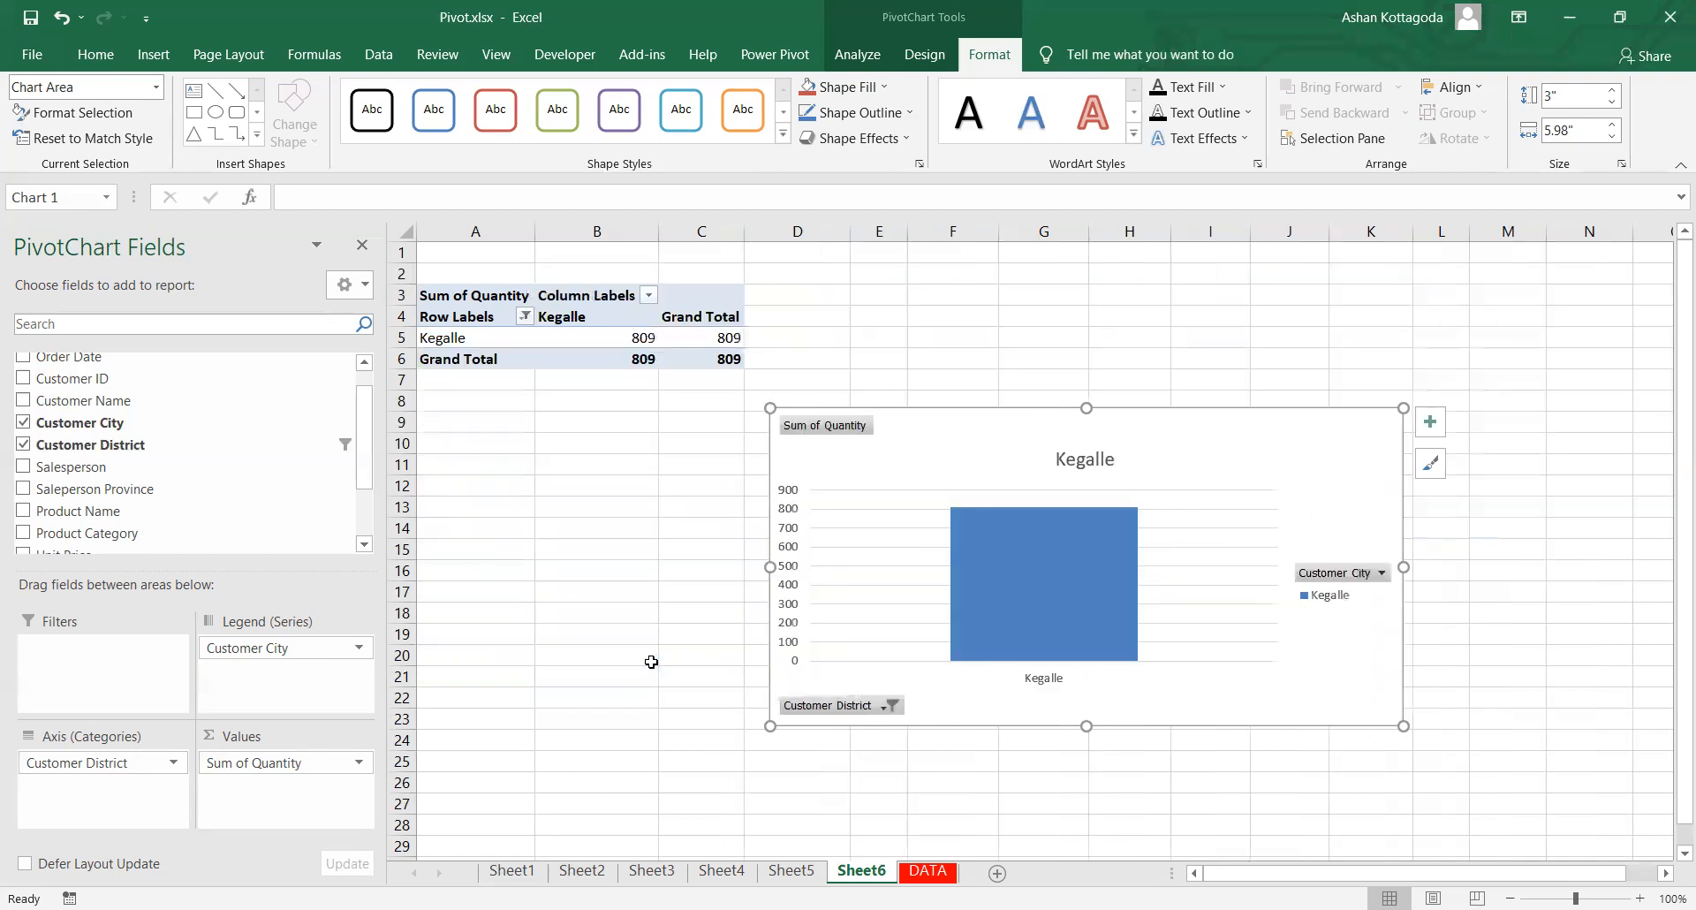
# Step: Include all districts again in the chart's Customer District filter
pyautogui.click(834, 702)
pyautogui.click(601, 465)
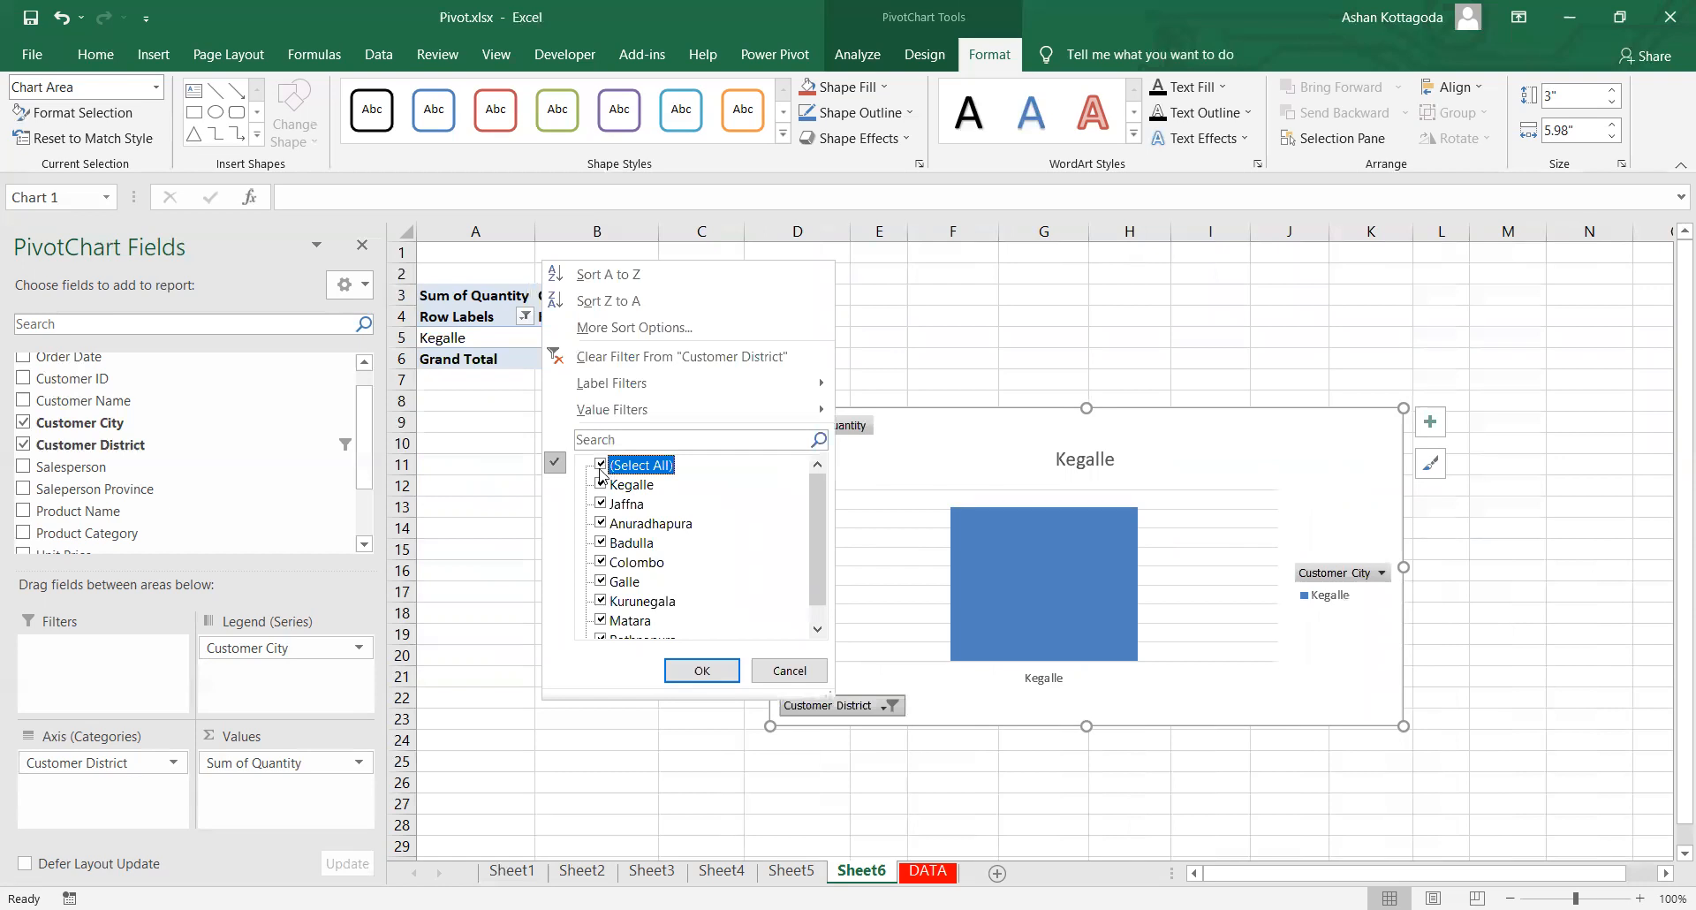
pyautogui.click(789, 669)
pyautogui.click(809, 702)
pyautogui.click(609, 461)
pyautogui.click(687, 669)
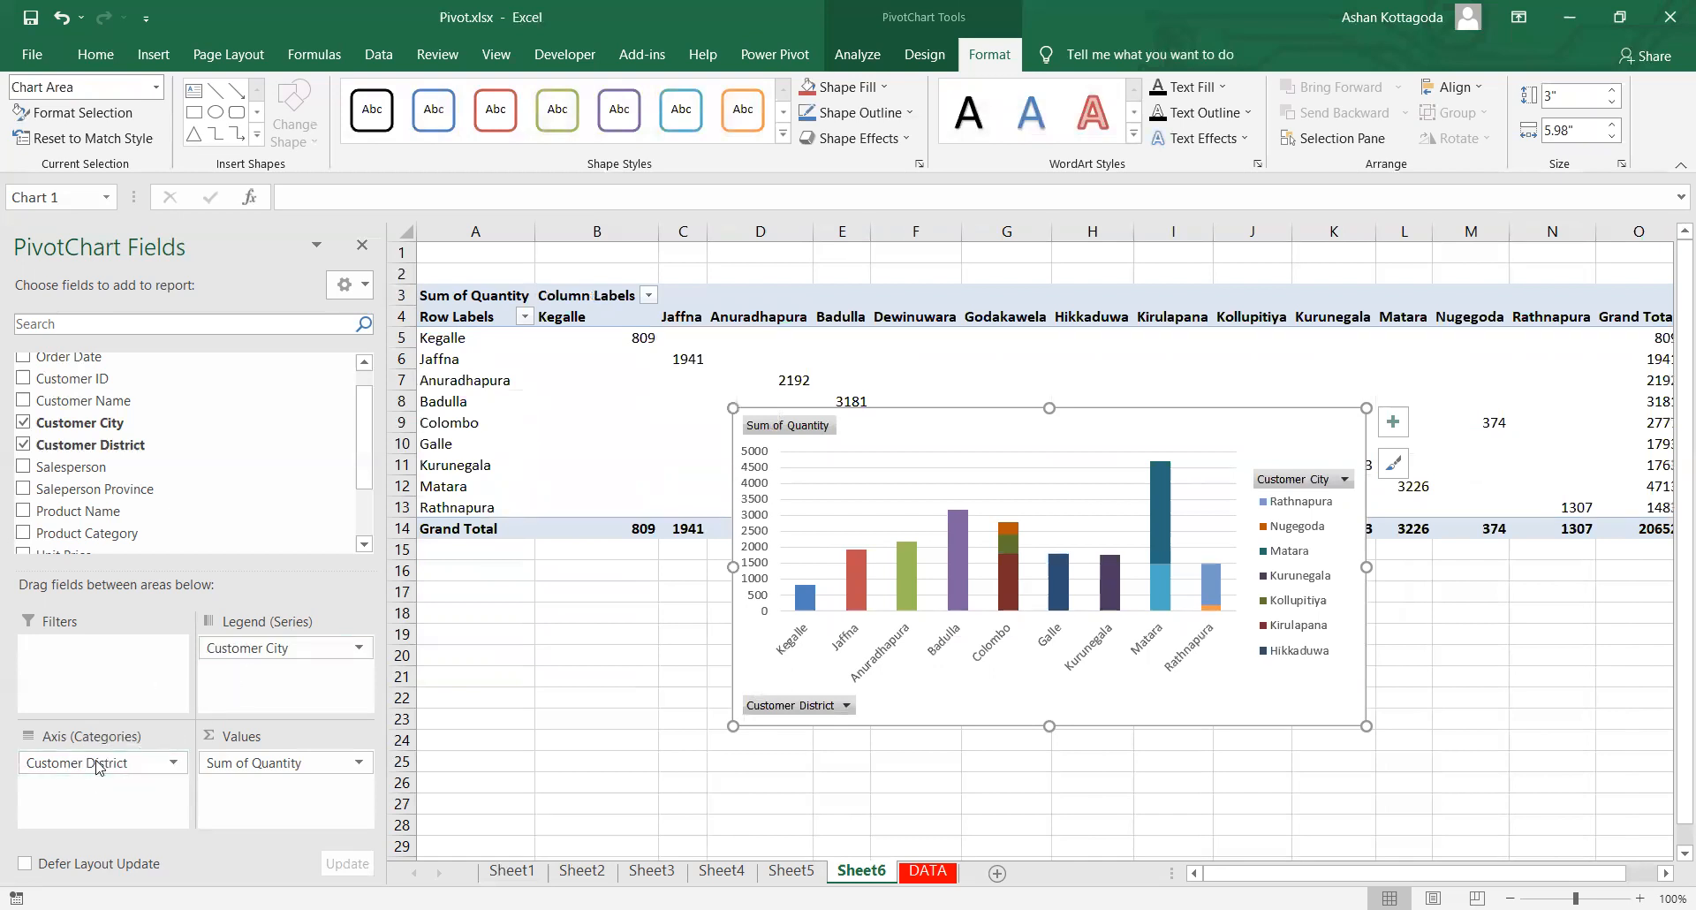
# Step: Move Customer District to the report filters and Customer City to the chart's axis, placing the chart beside the PivotTable
pyautogui.moveTo(97, 766); pyautogui.dragTo(99, 781)
pyautogui.moveTo(133, 667); pyautogui.dragTo(134, 668)
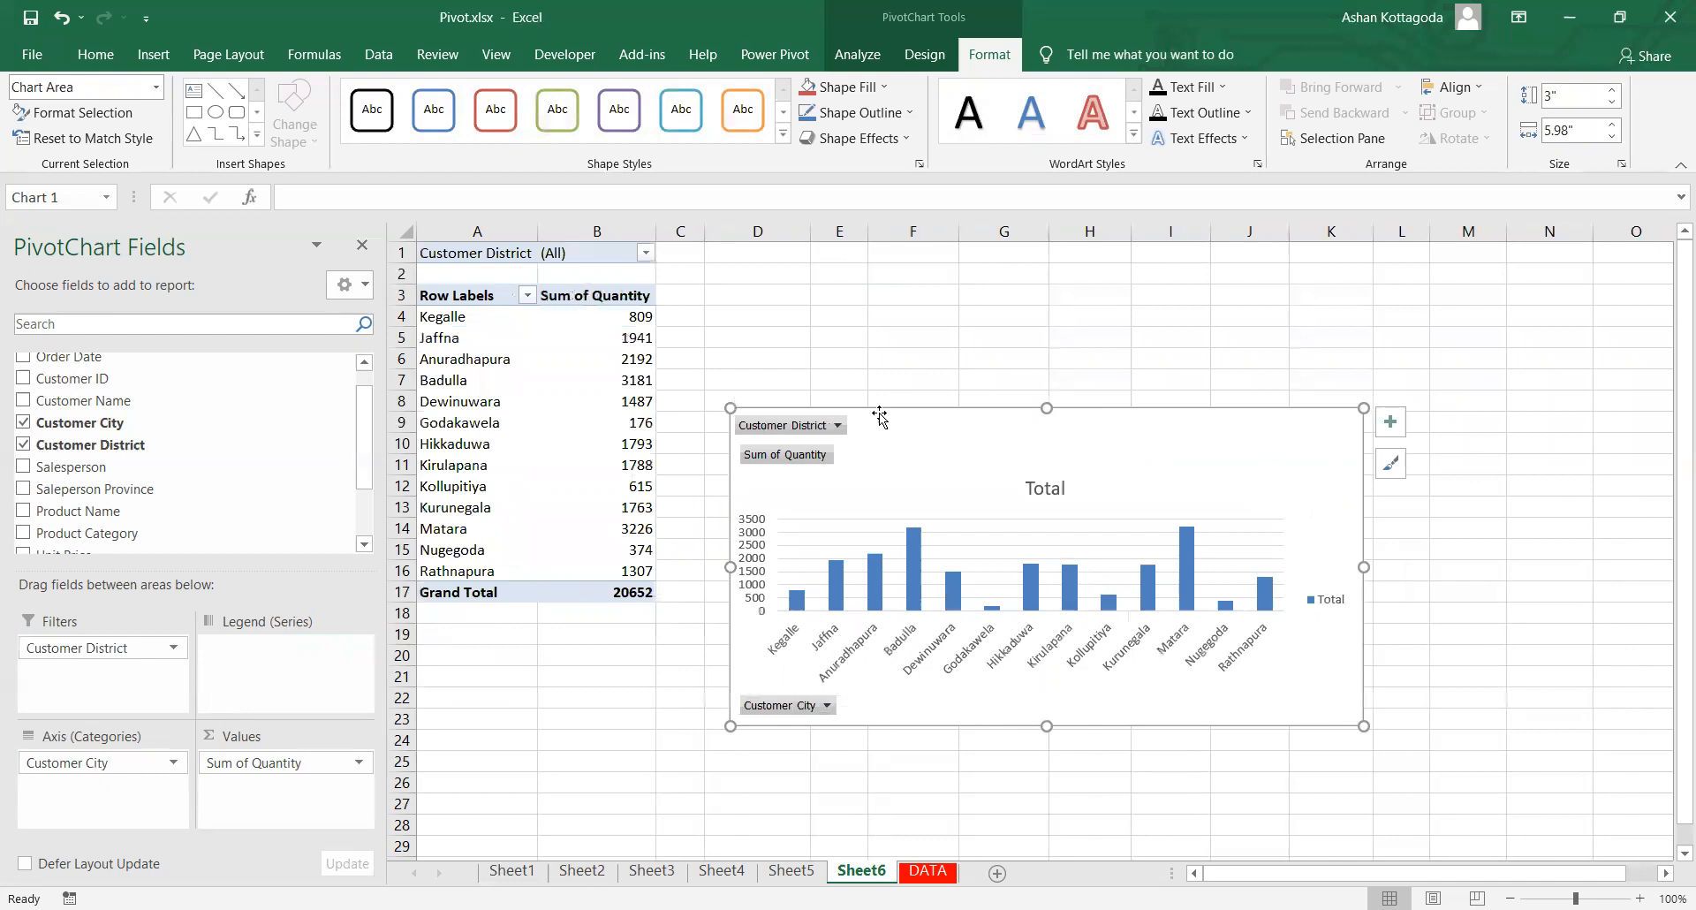
pyautogui.moveTo(928, 433); pyautogui.dragTo(893, 352)
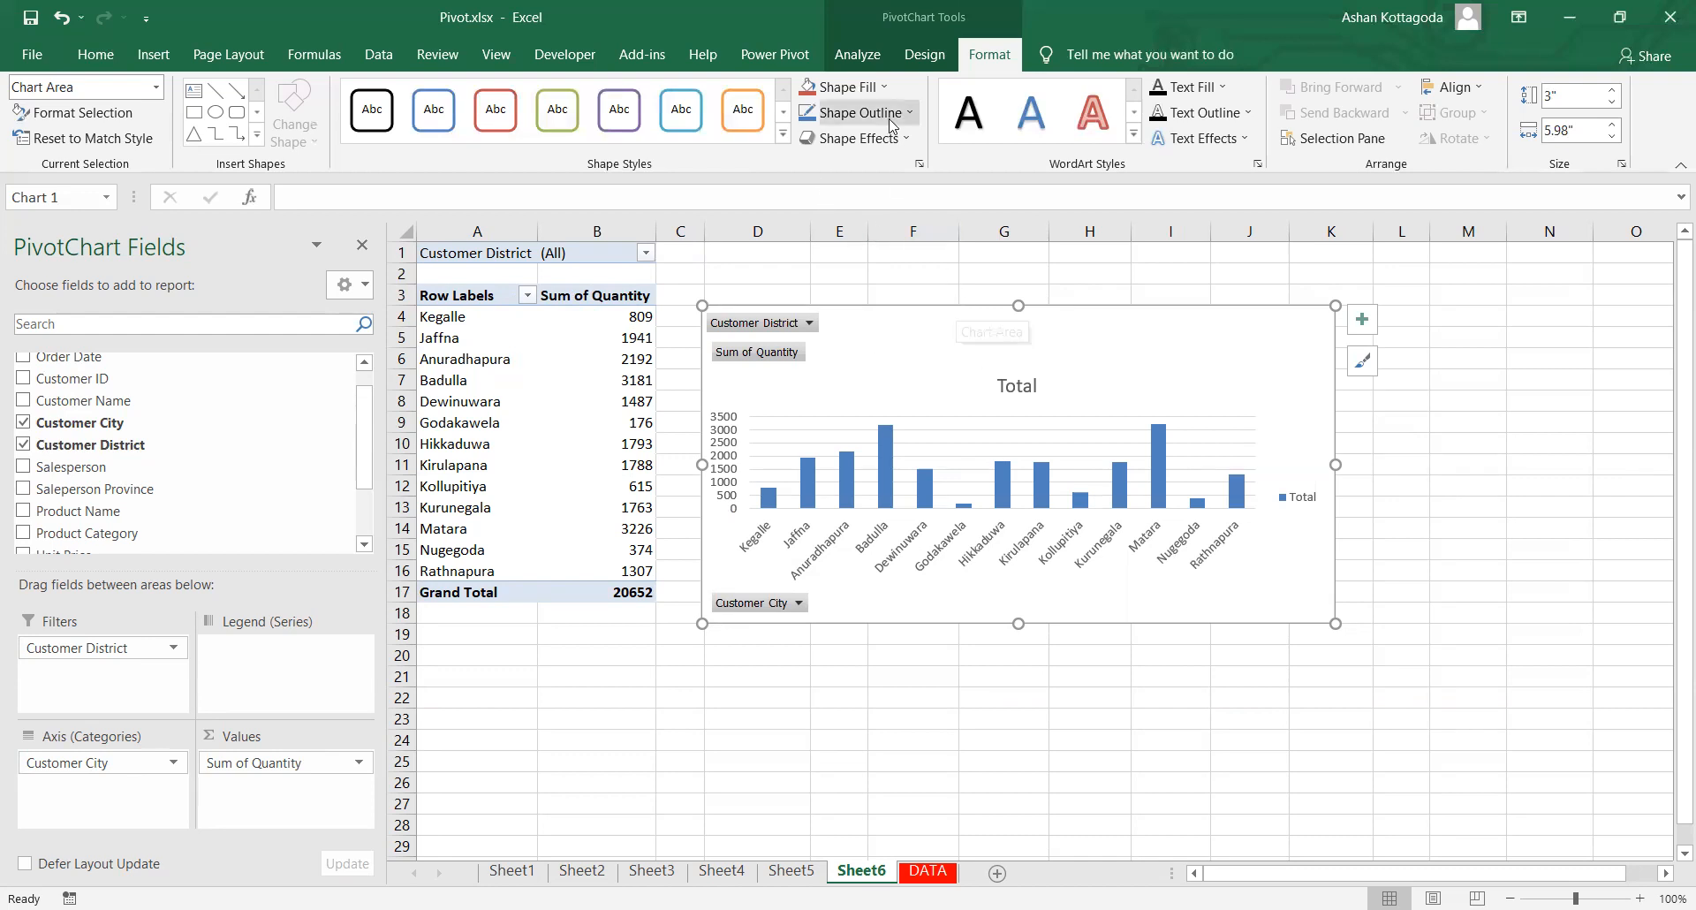
# Step: Insert a slicer for Customer District and place it beside the PivotChart, clear of the chart
pyautogui.click(857, 54)
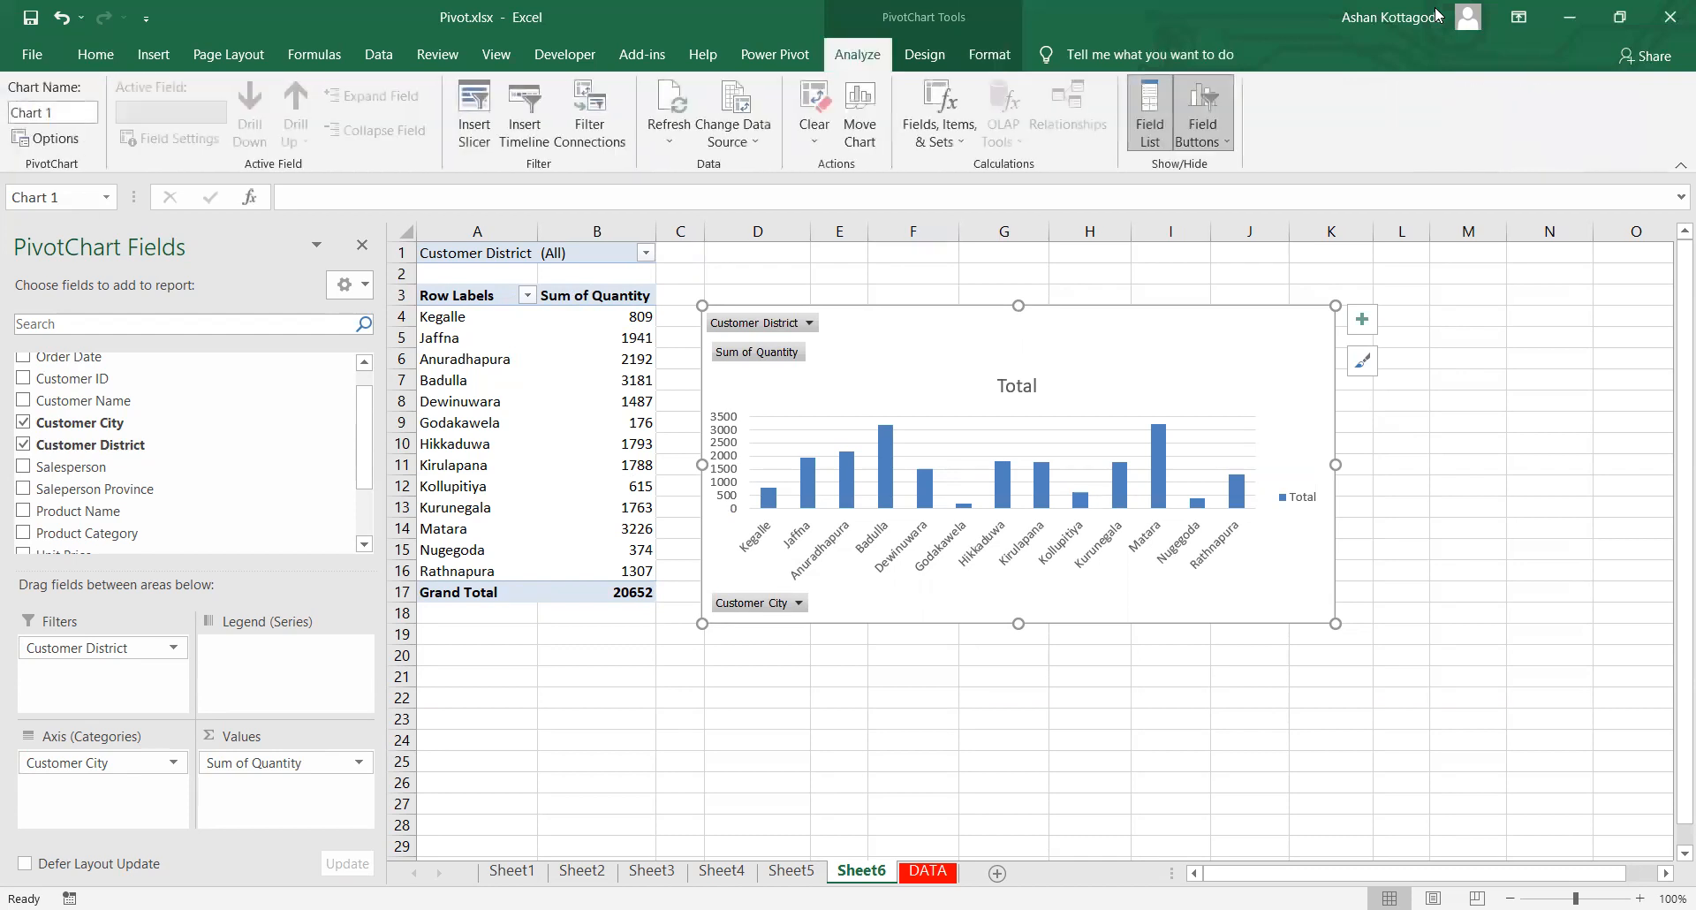
pyautogui.click(477, 133)
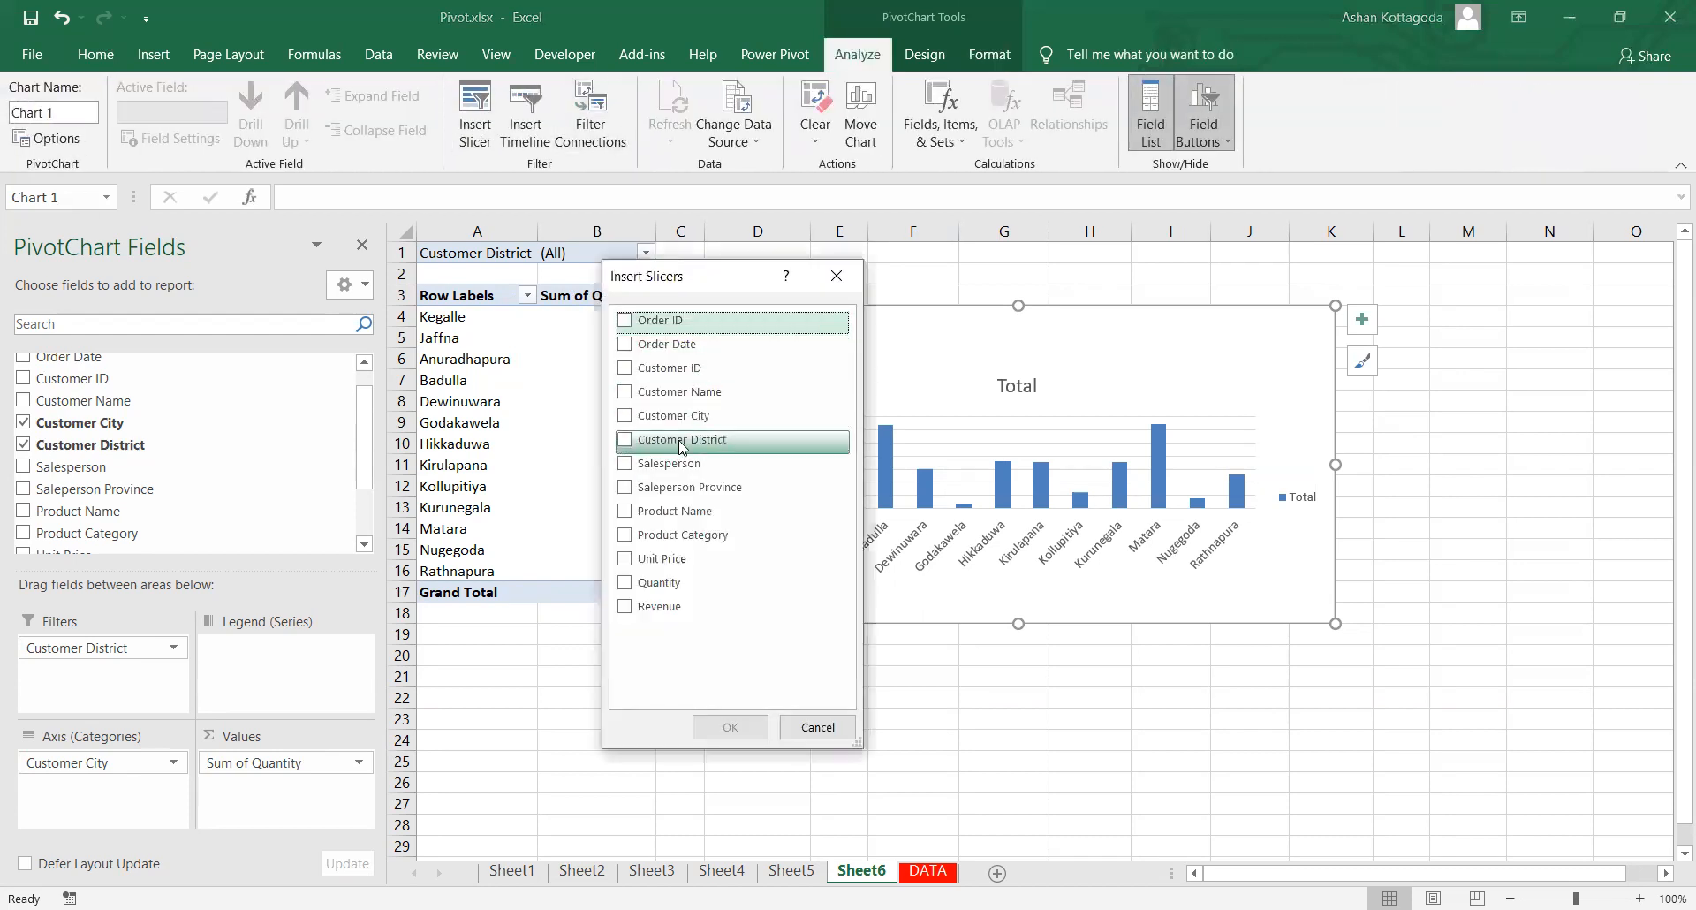
pyautogui.click(671, 439)
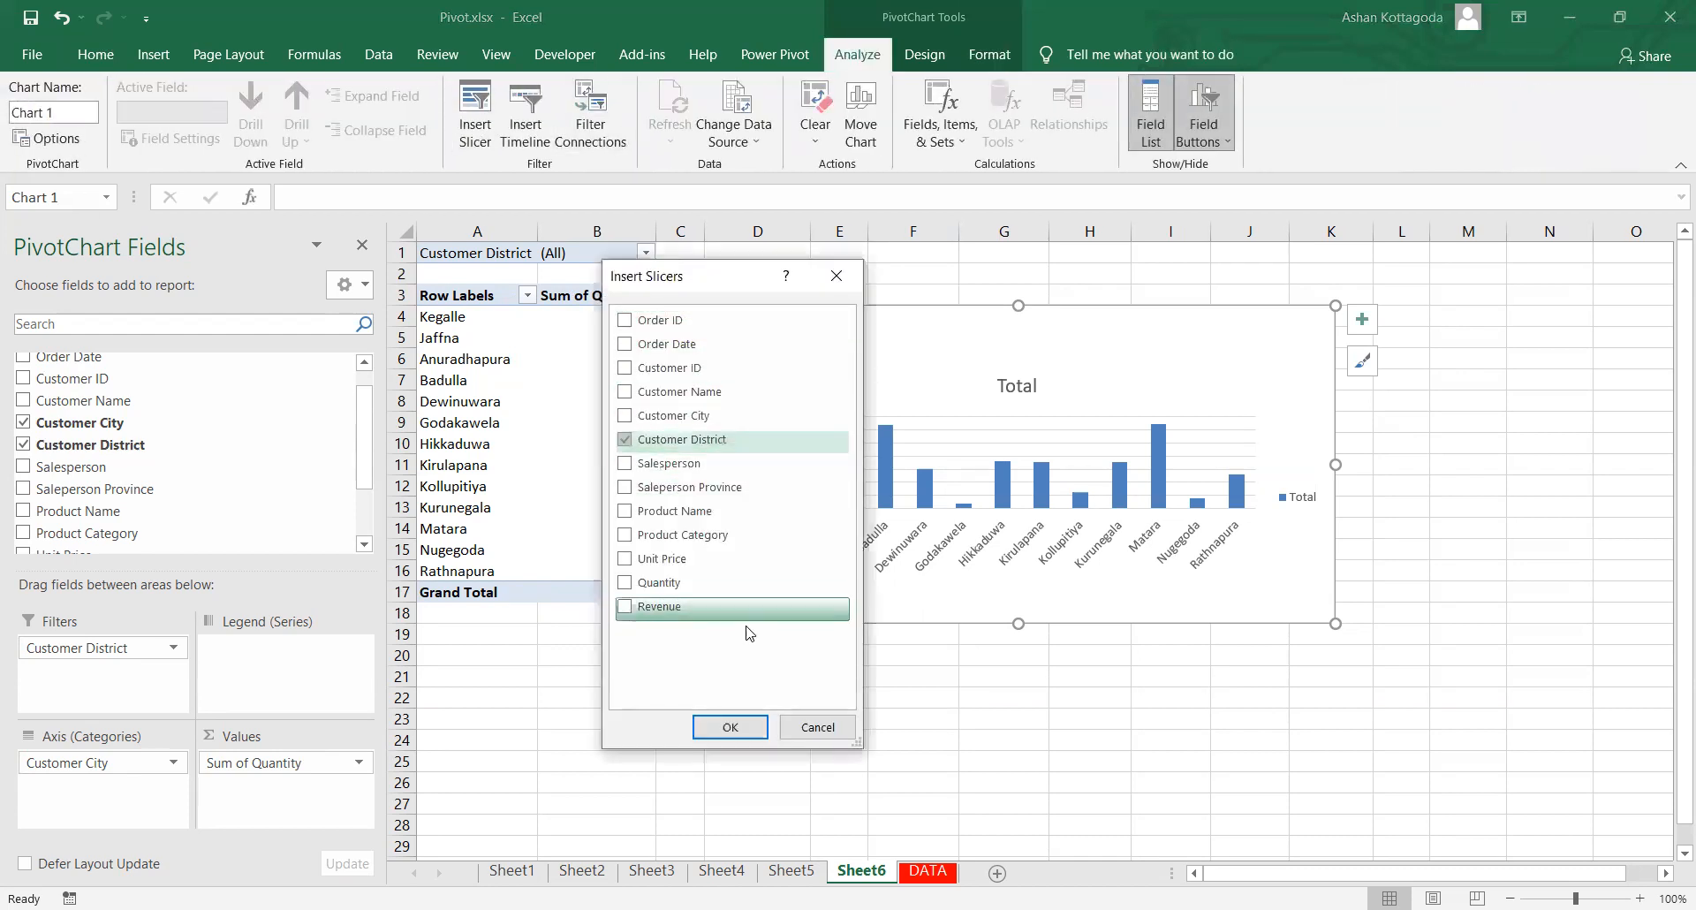
pyautogui.click(748, 727)
pyautogui.moveTo(696, 414); pyautogui.dragTo(1227, 325)
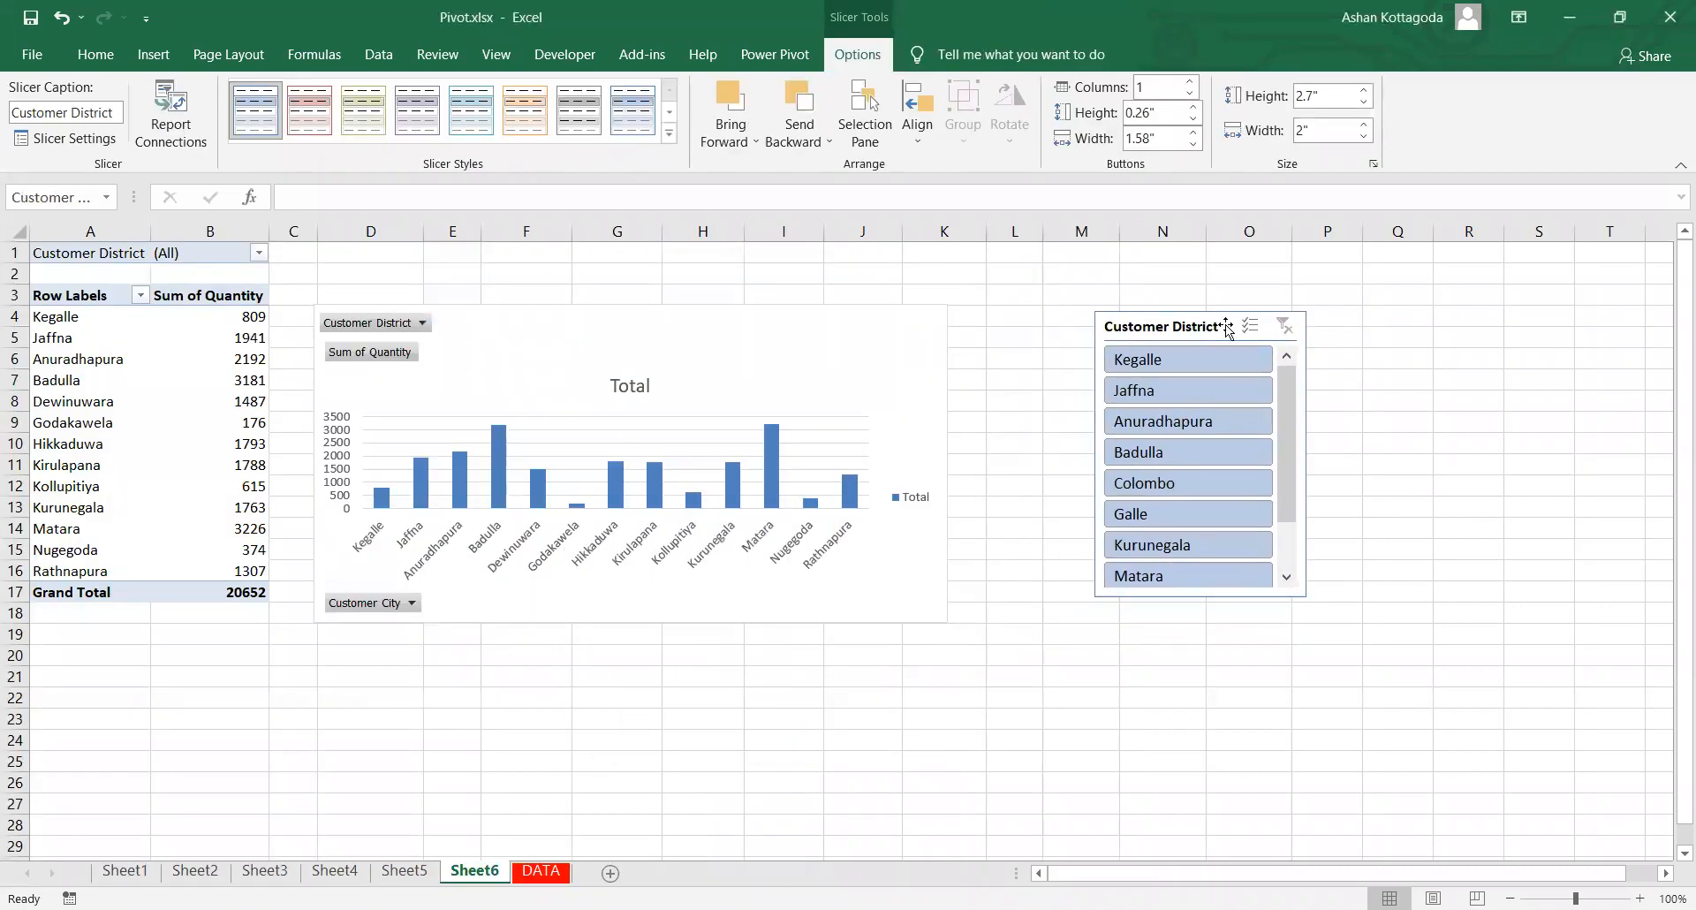
# Step: Filter the quantity report with the Customer District slicer by Colombo, Galle and Matara, one district at a time
pyautogui.click(1201, 492)
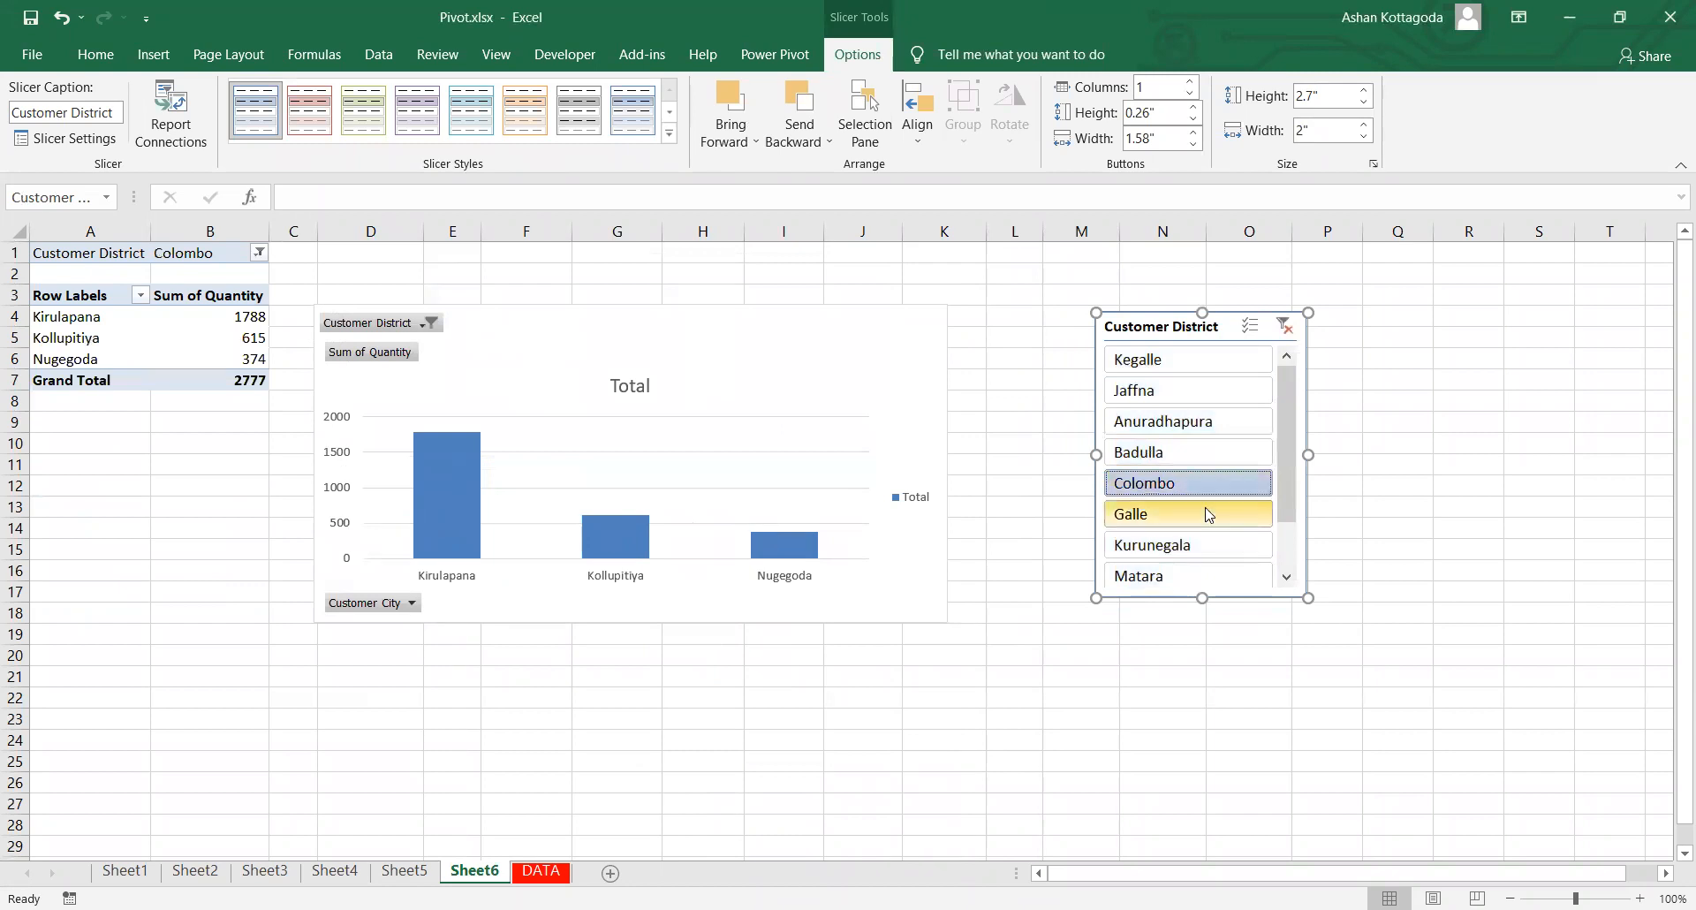
pyautogui.click(1208, 514)
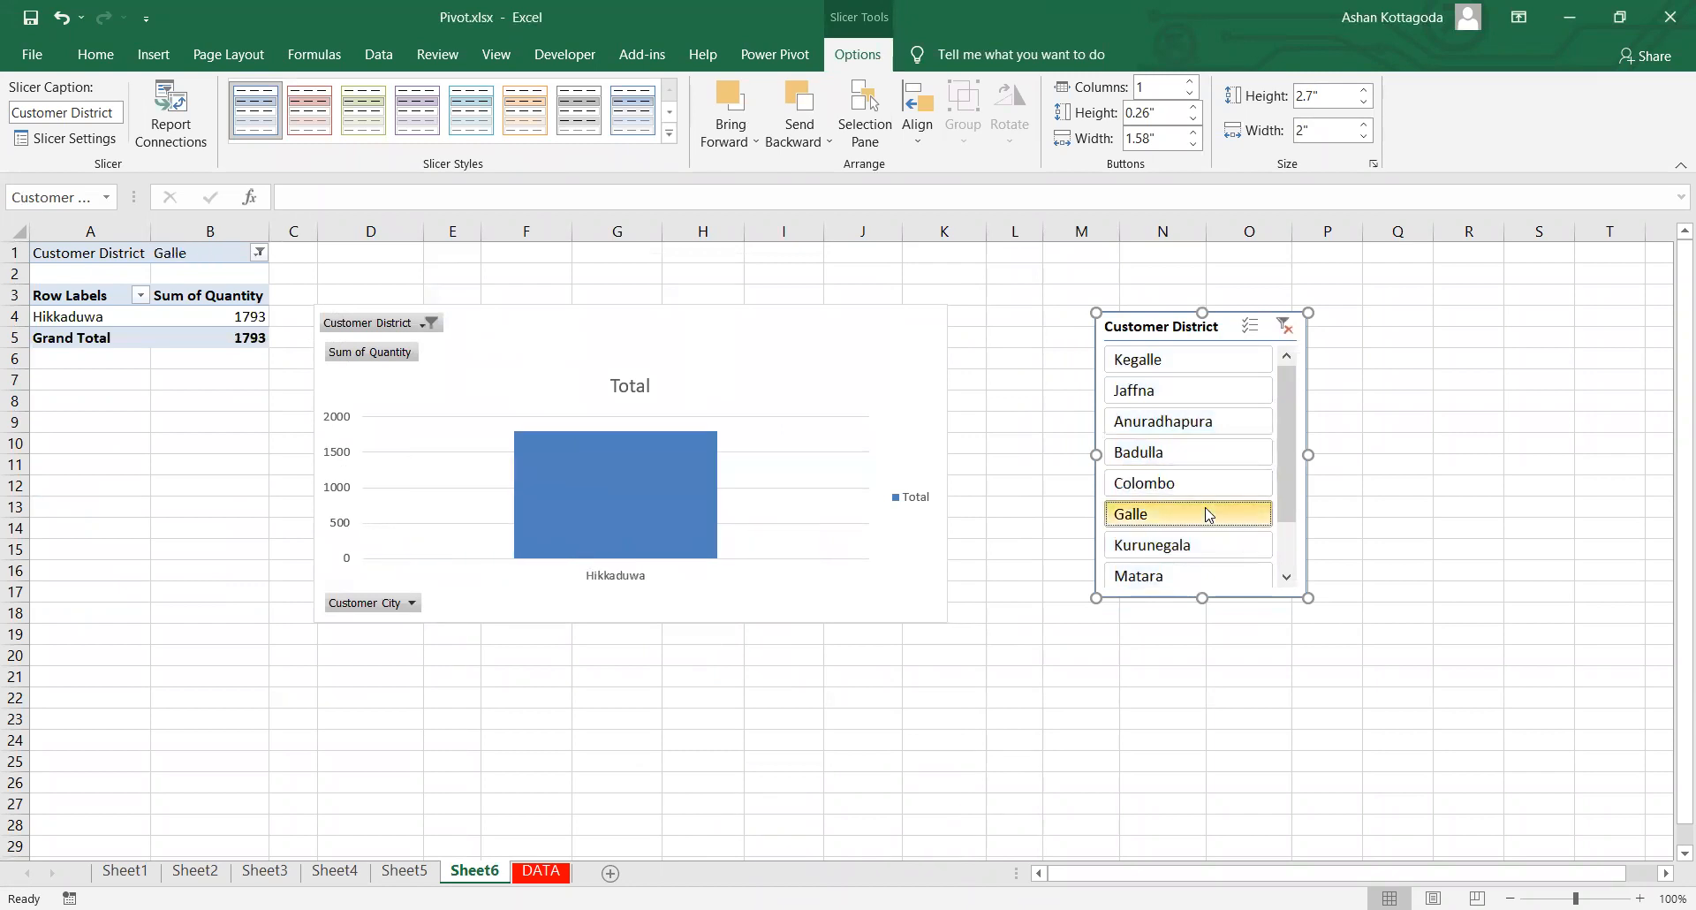
pyautogui.scroll(-1, 1208, 514)
pyautogui.click(1209, 514)
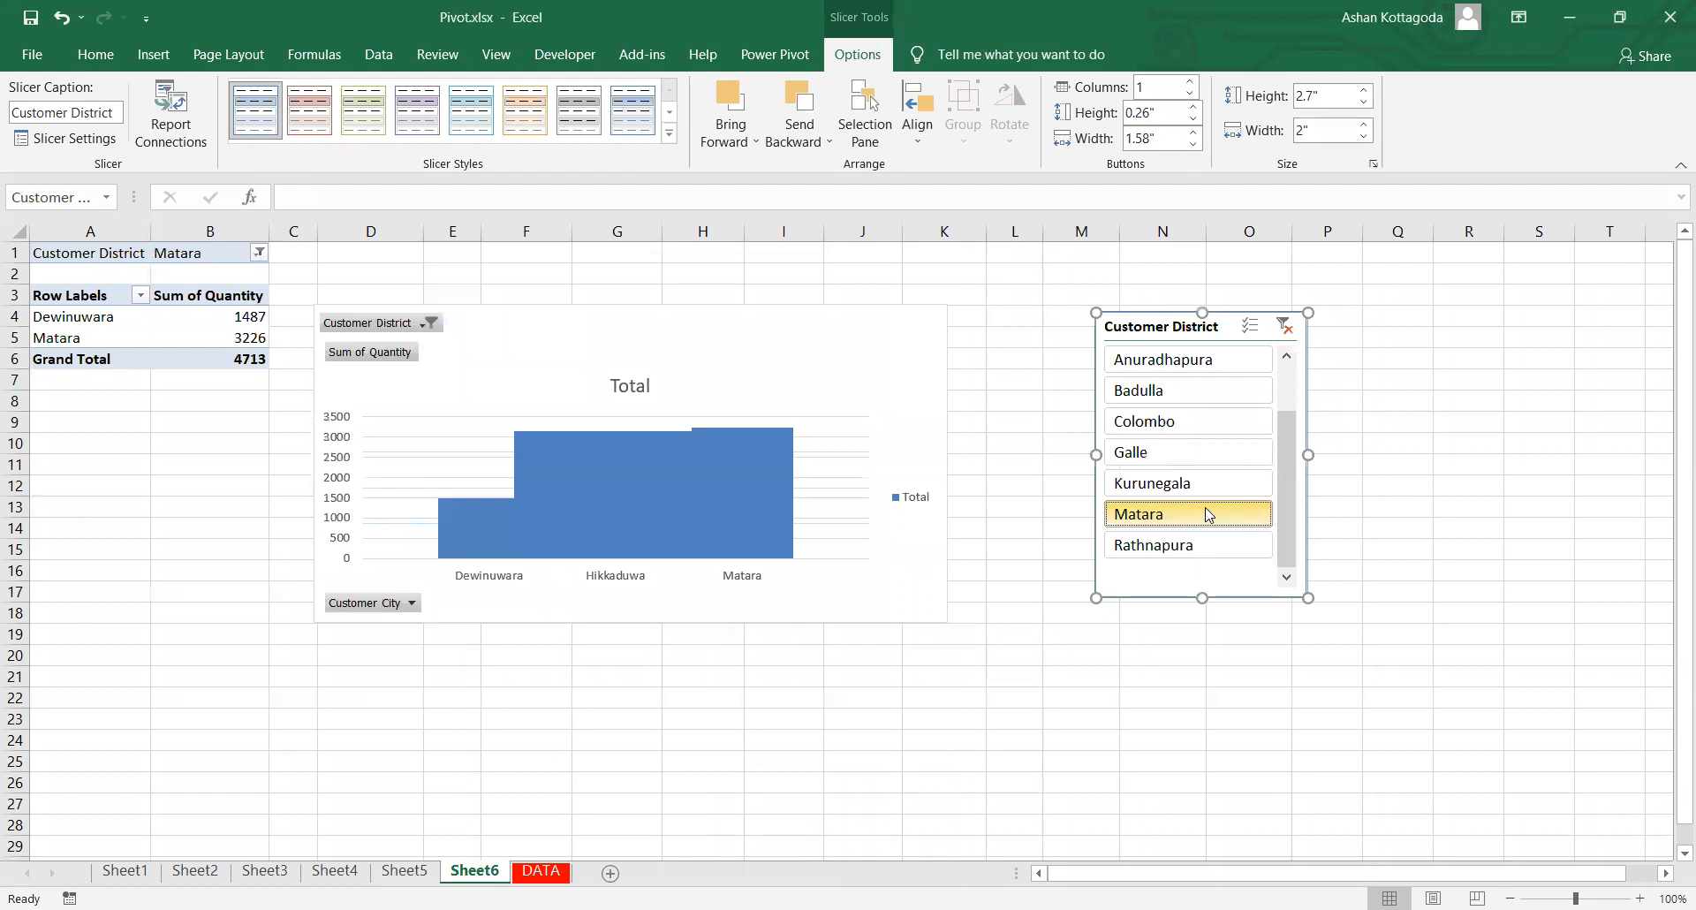
pyautogui.scroll(1, 1208, 514)
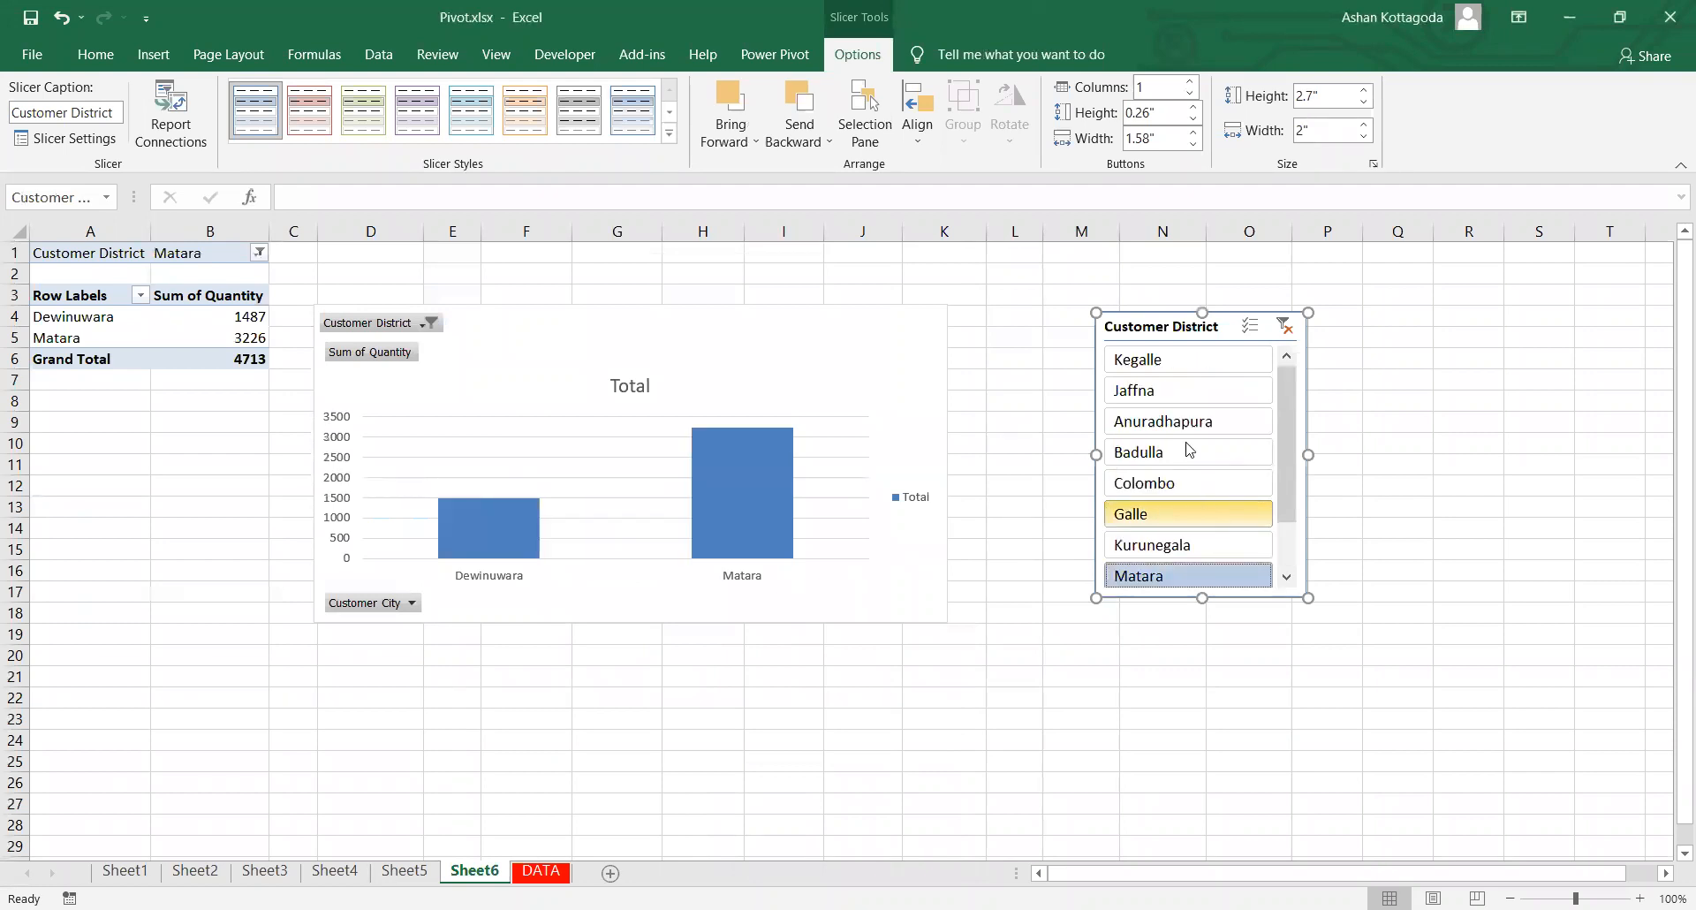
# Step: Cycle the Customer District slicer through Colombo and Galle once more, ending with the quantity report filtered by Matara
pyautogui.click(1196, 501)
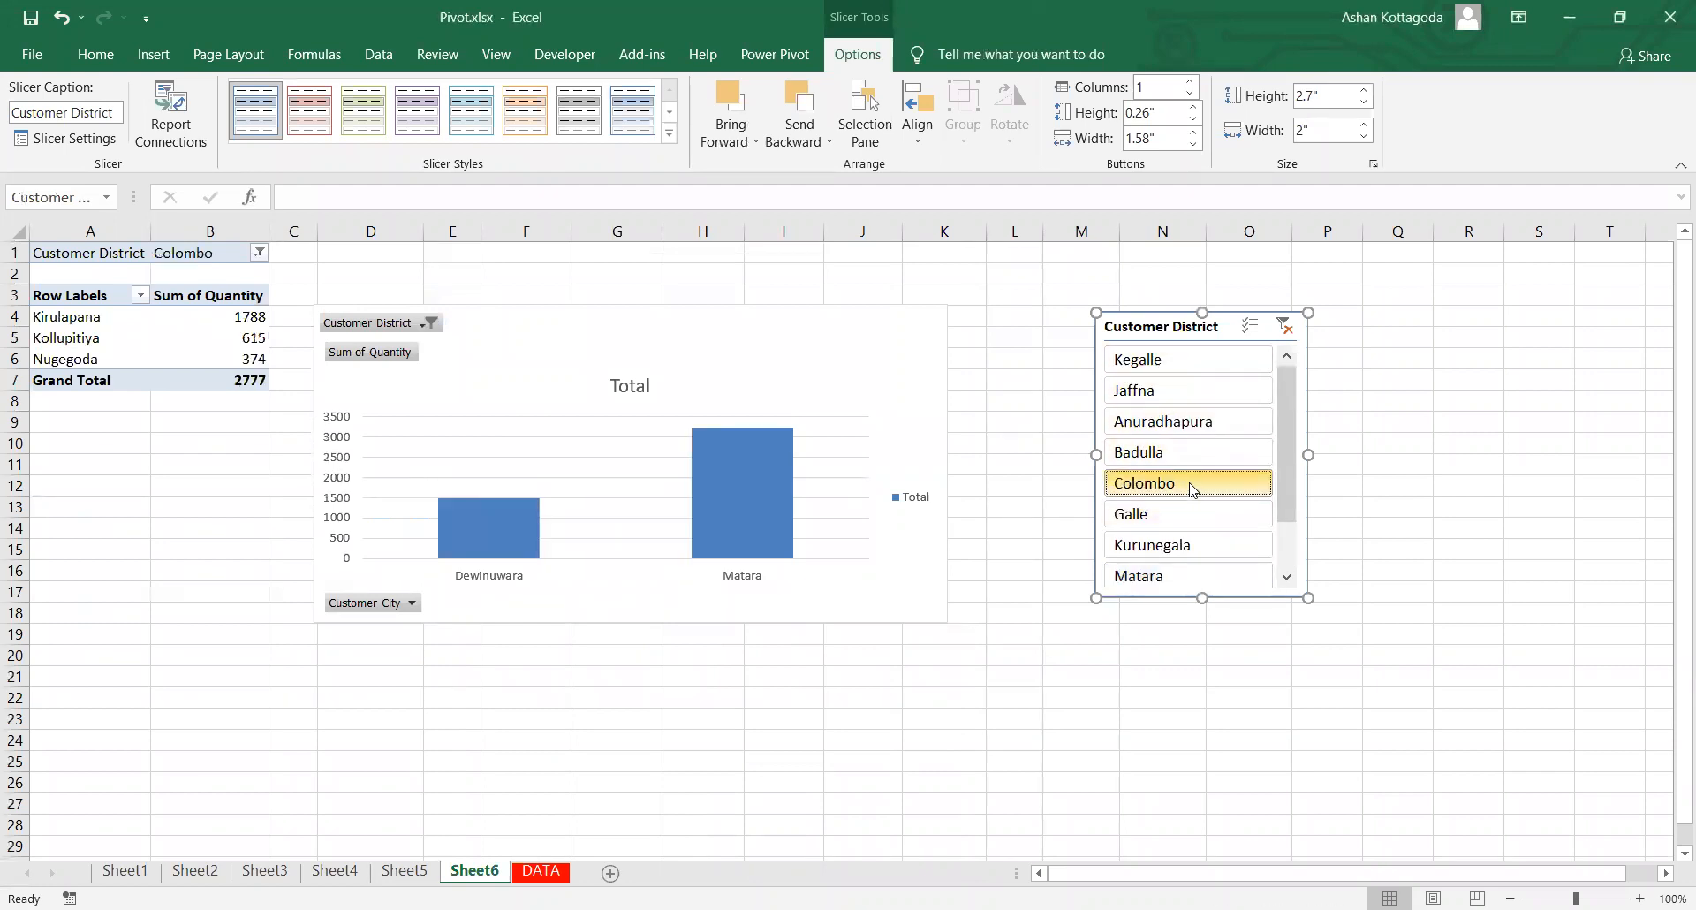
pyautogui.click(1196, 516)
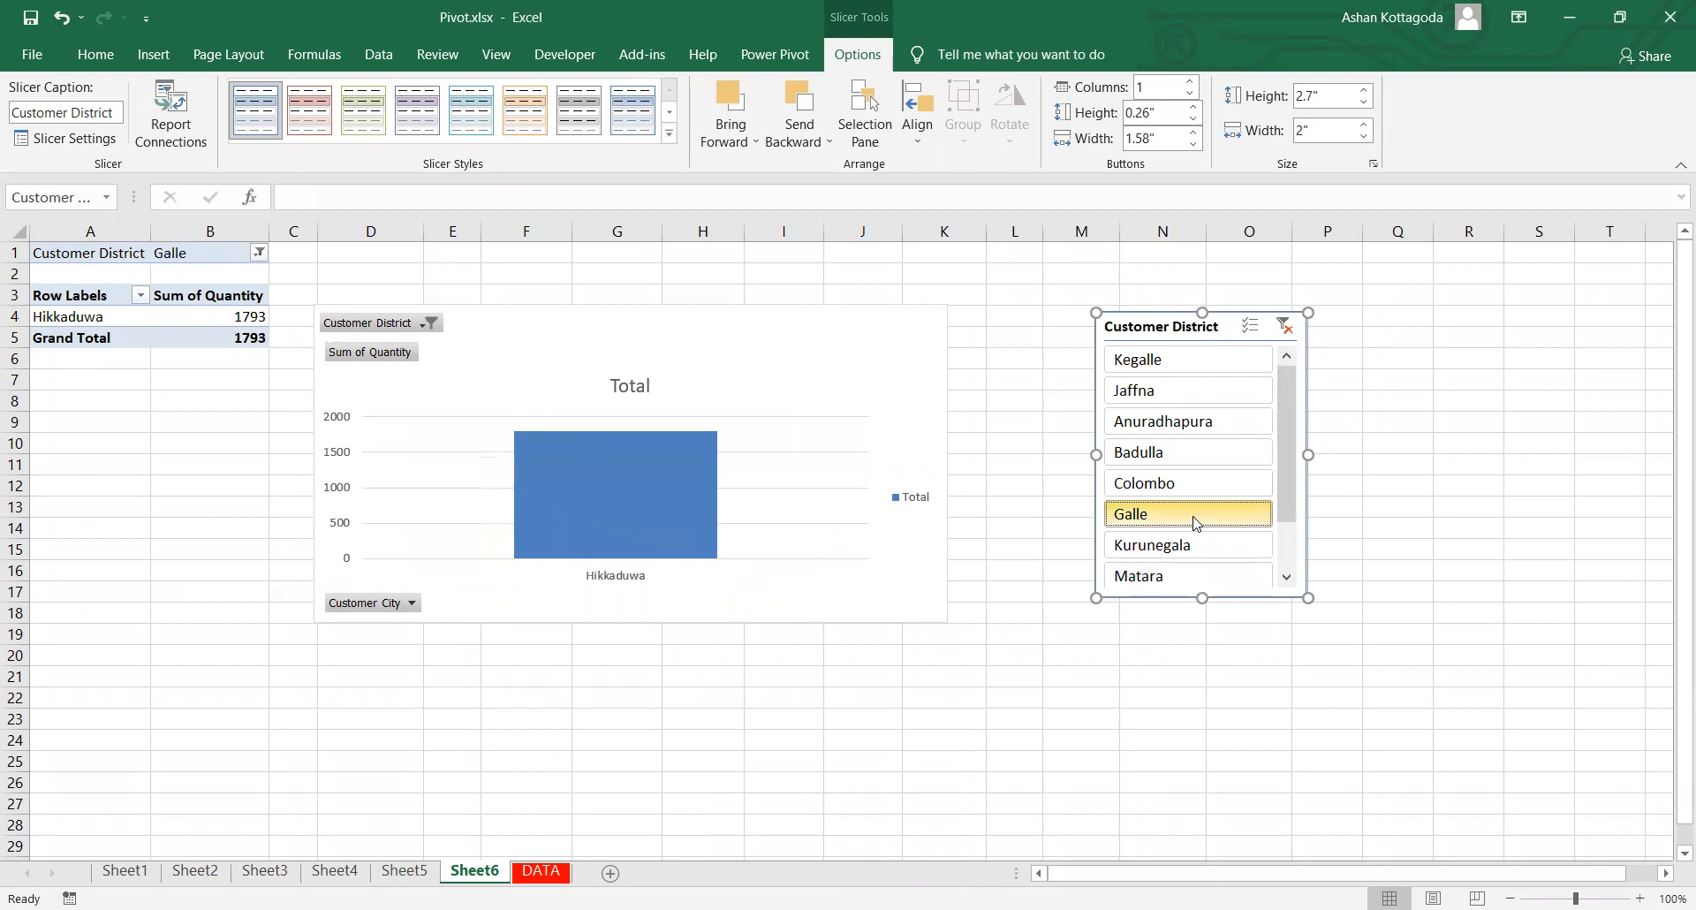
pyautogui.click(1197, 574)
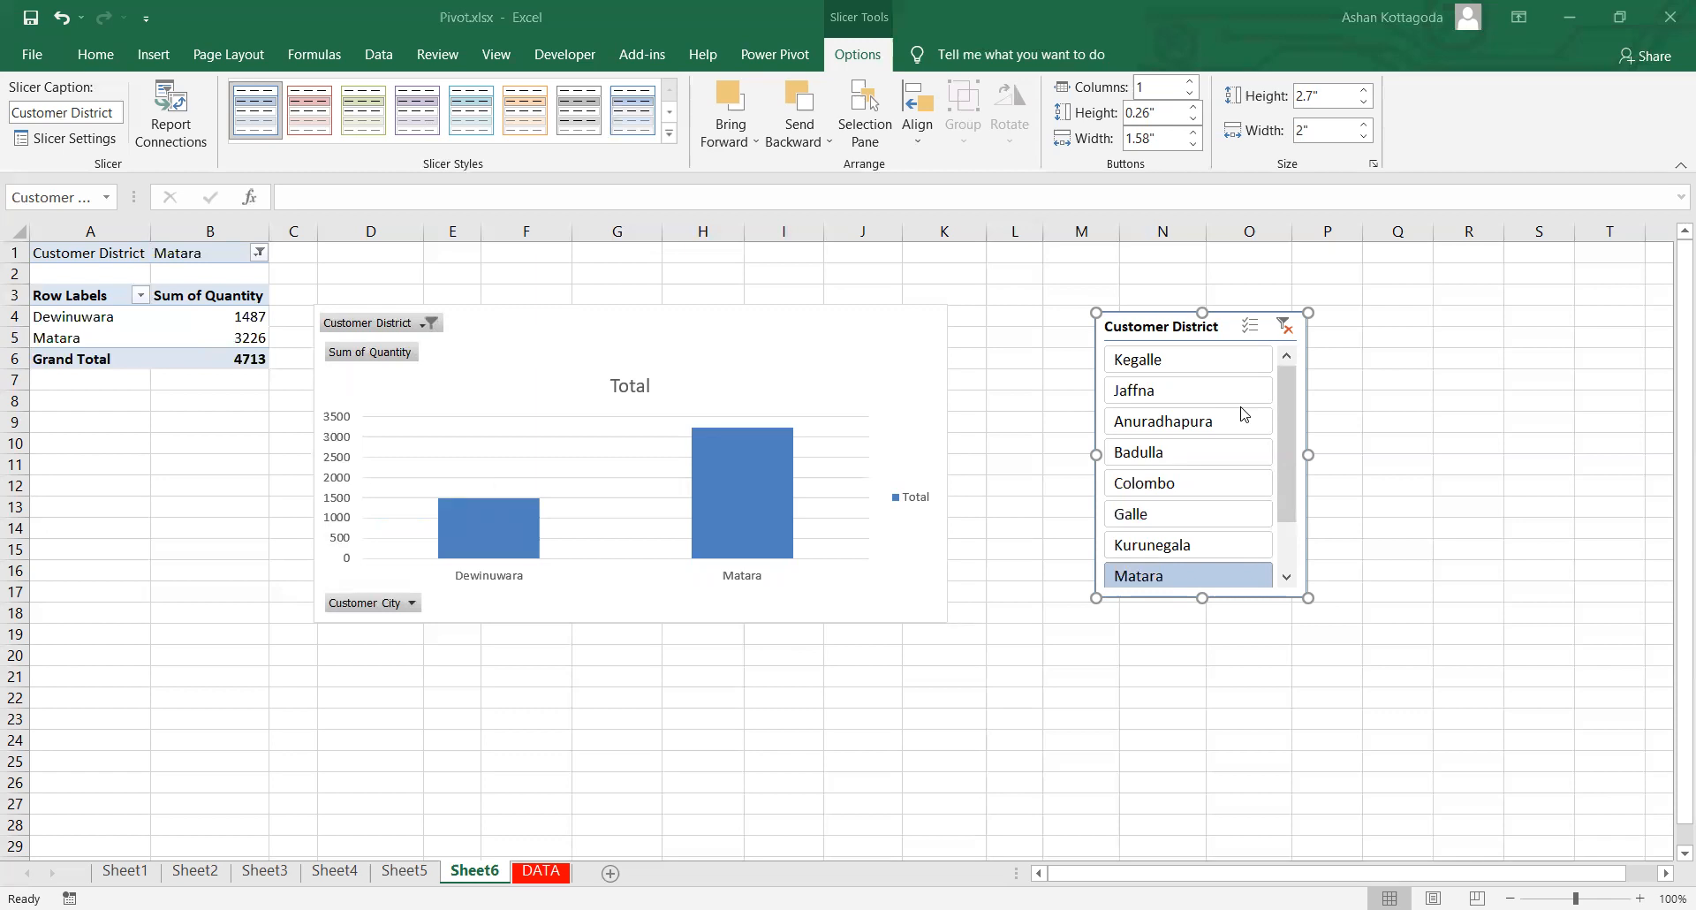
# Step: Move the Customer District slicer closer to the quantity PivotChart, directly beside its edge
pyautogui.click(220, 337)
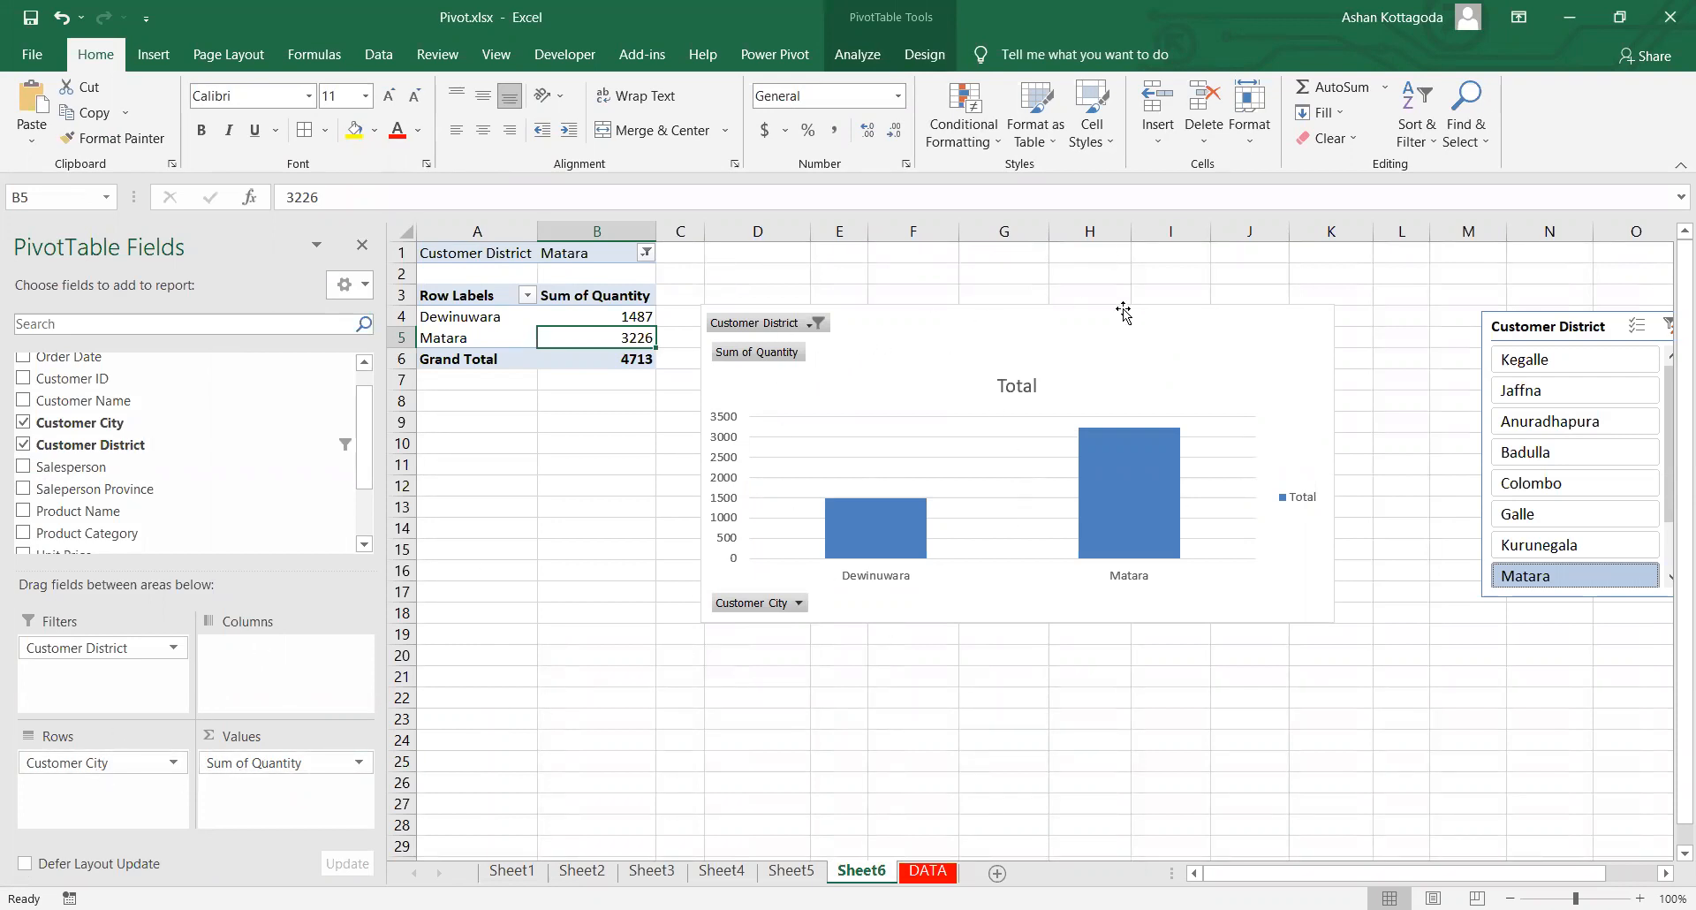
pyautogui.moveTo(1552, 329); pyautogui.dragTo(1417, 333)
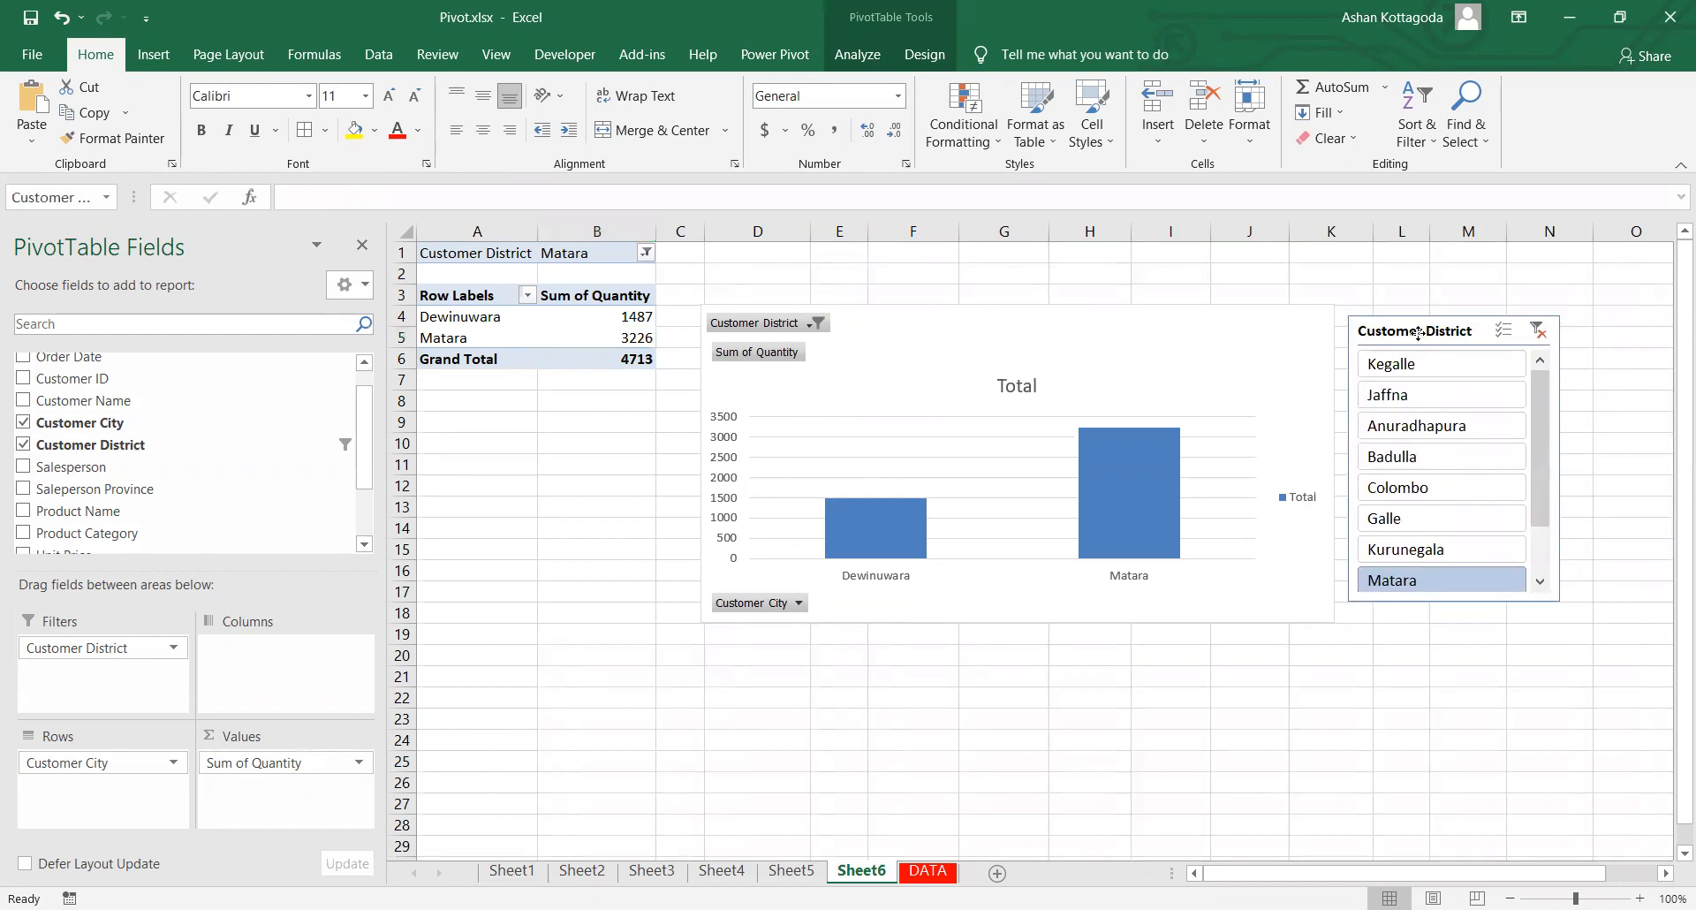
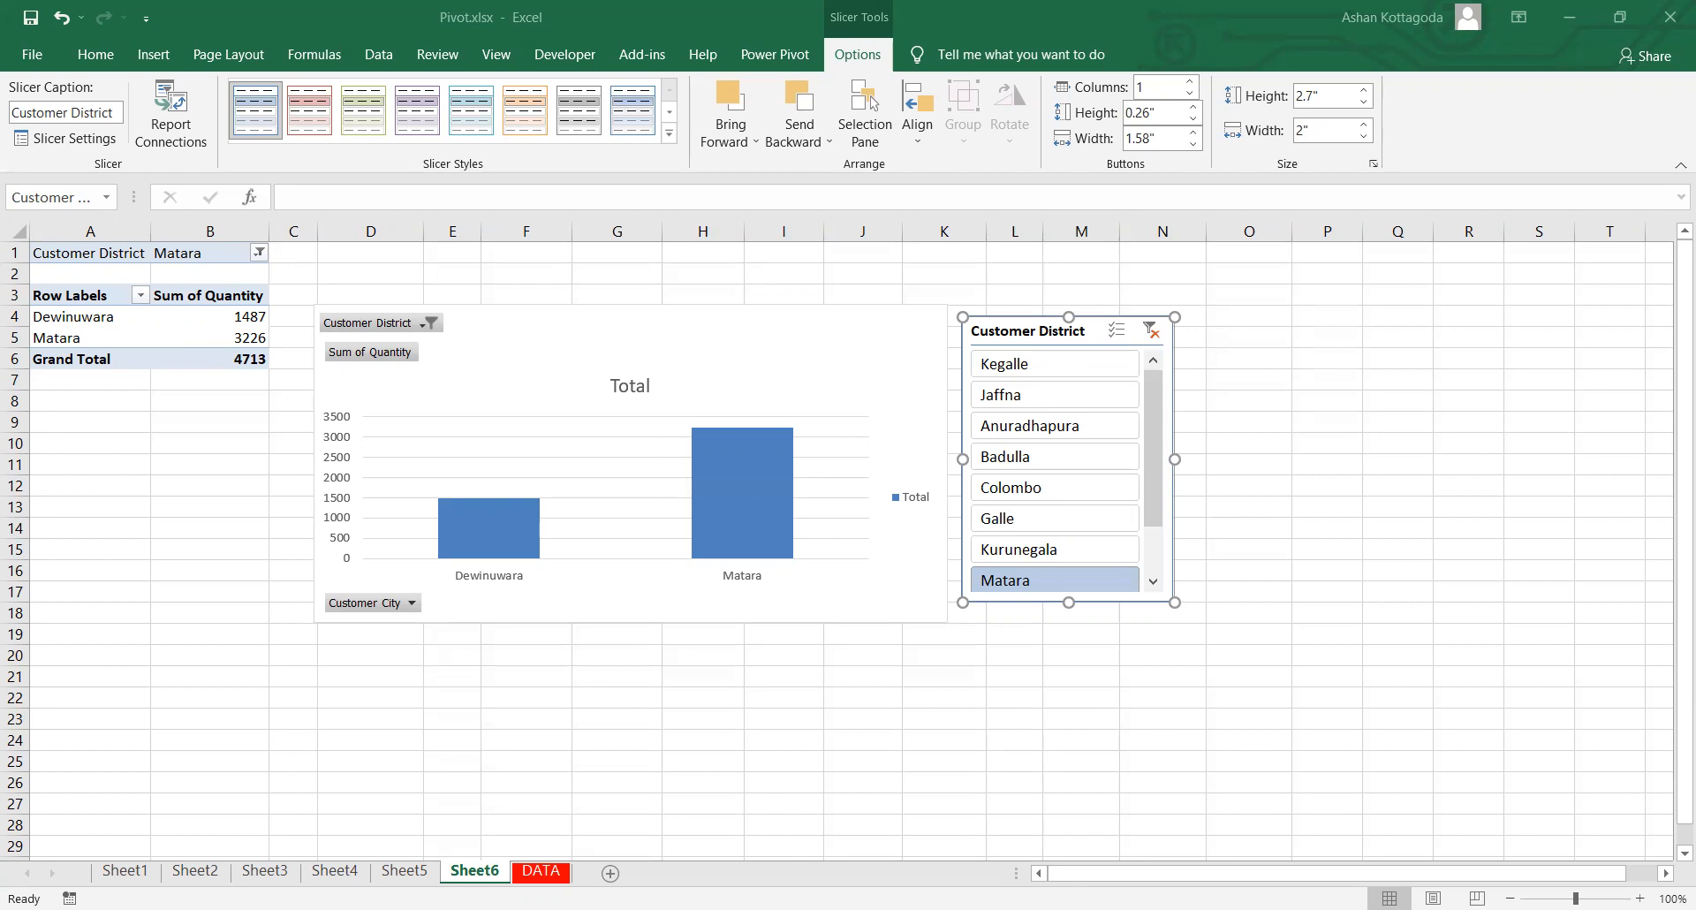
pyautogui.click(697, 722)
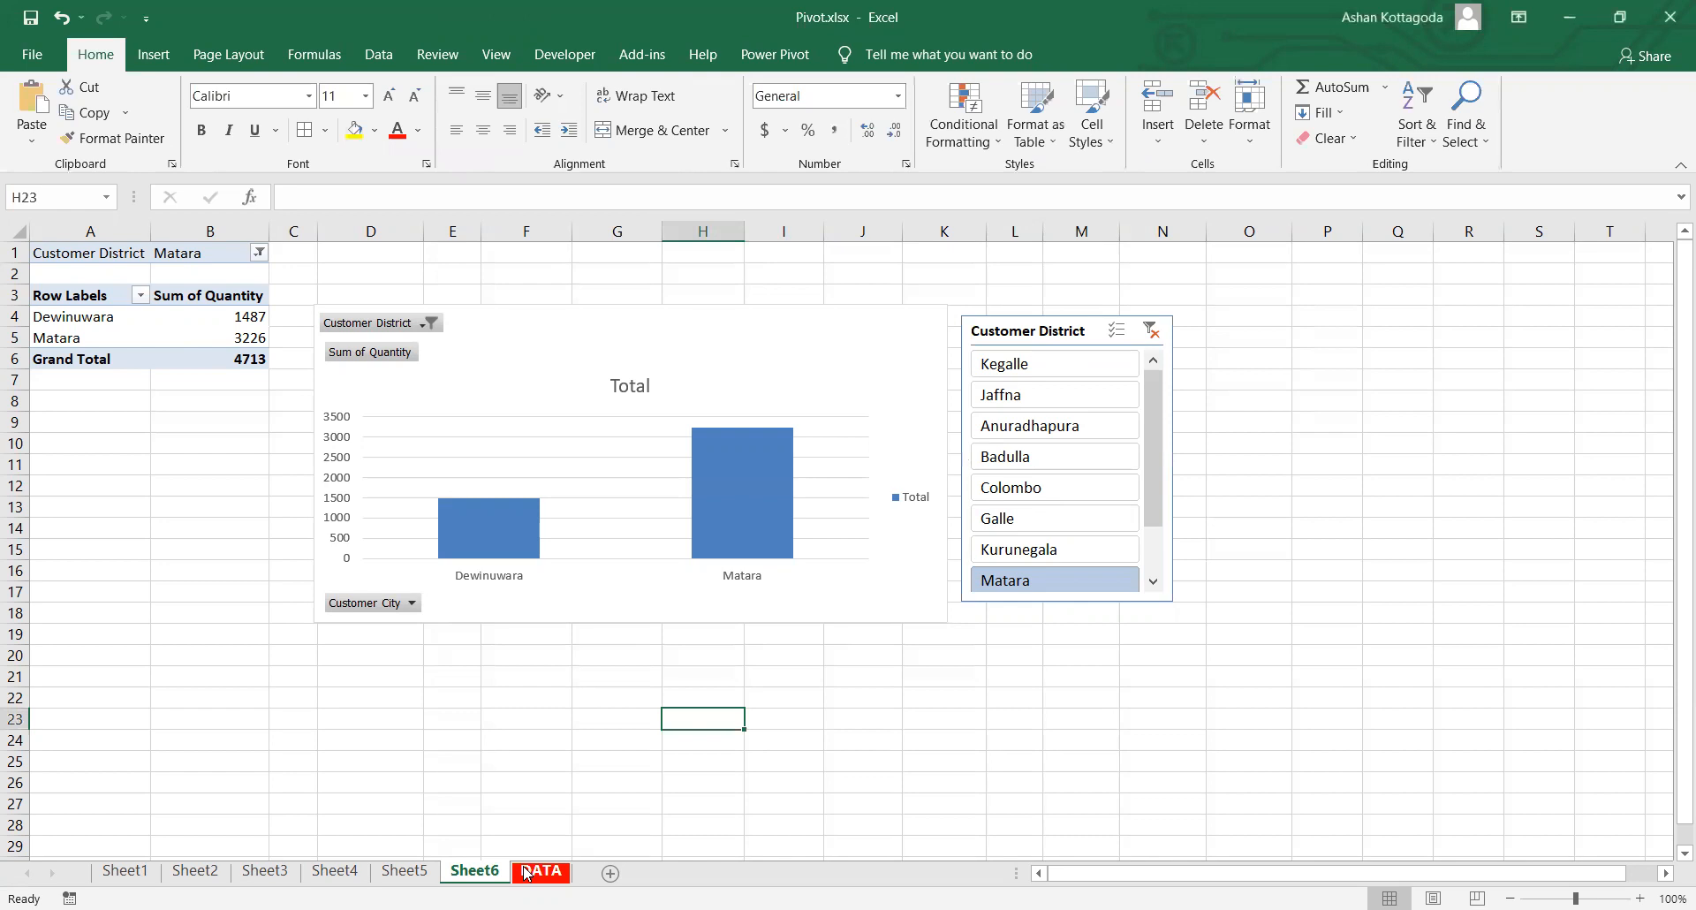
# Step: Add a new blank worksheet between Sheet6 and DATA
pyautogui.click(619, 876)
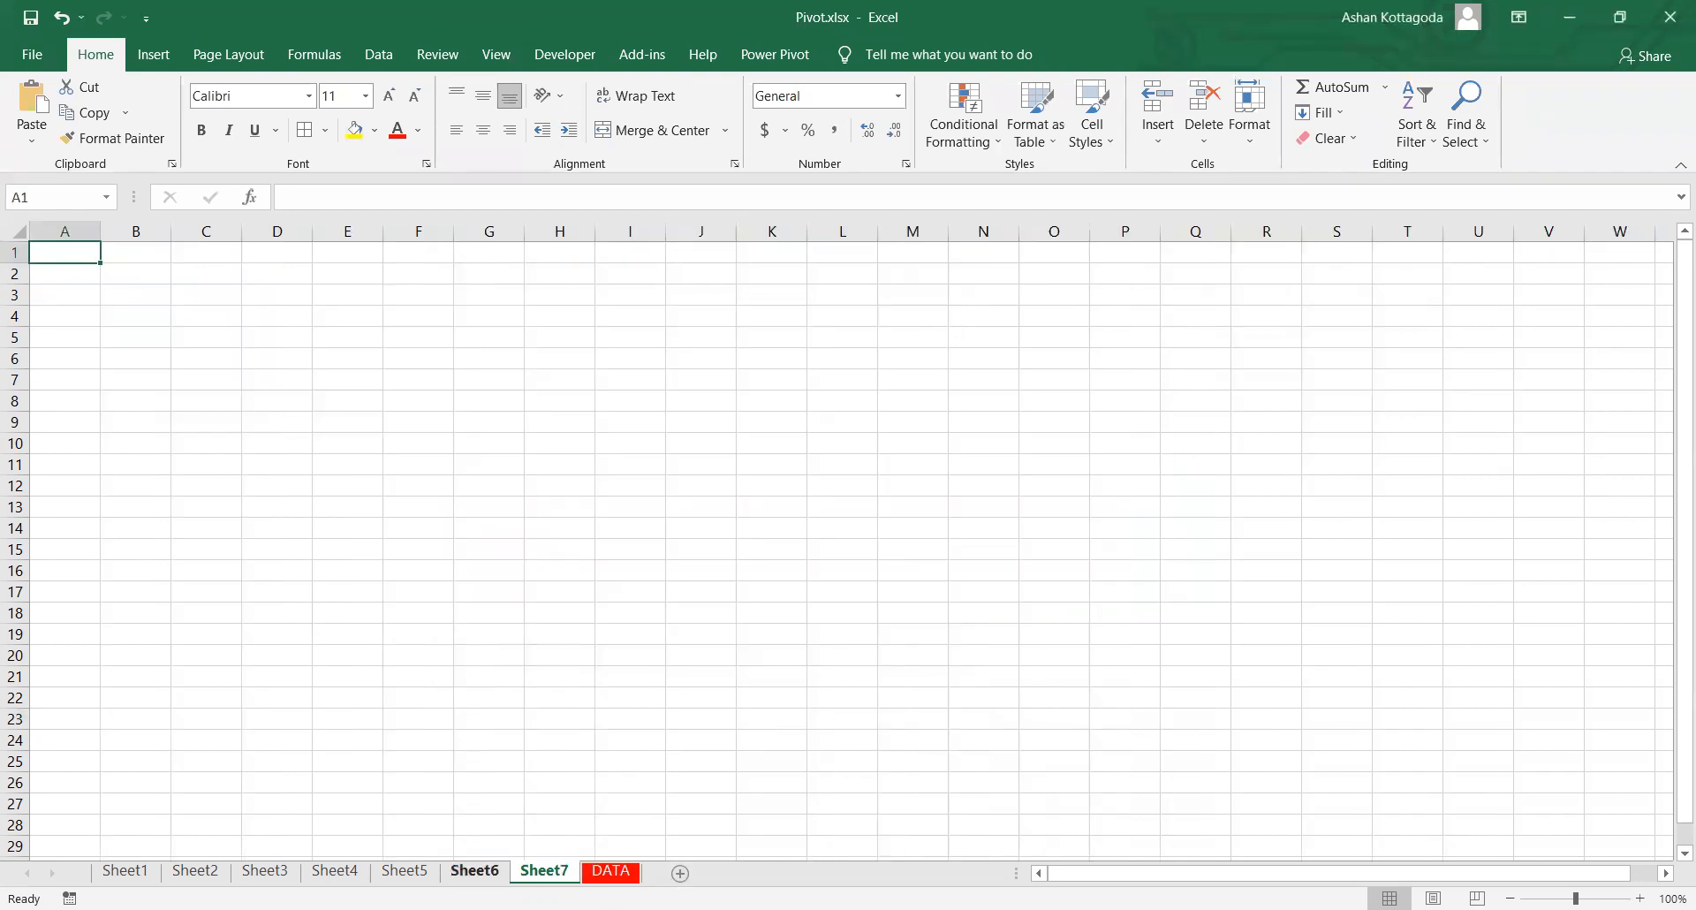
# Step: Look through the existing PivotTable and PivotChart sheets from Sheet6 back to Sheet1, then return to the blank Sheet7
pyautogui.hotkey('ctrl', 'pageup')
pyautogui.hotkey('ctrl', 'pageup')
pyautogui.hotkey('ctrl', 'pageup')
pyautogui.hotkey('ctrl', 'pageup')
pyautogui.hotkey('ctrl', 'pageup')
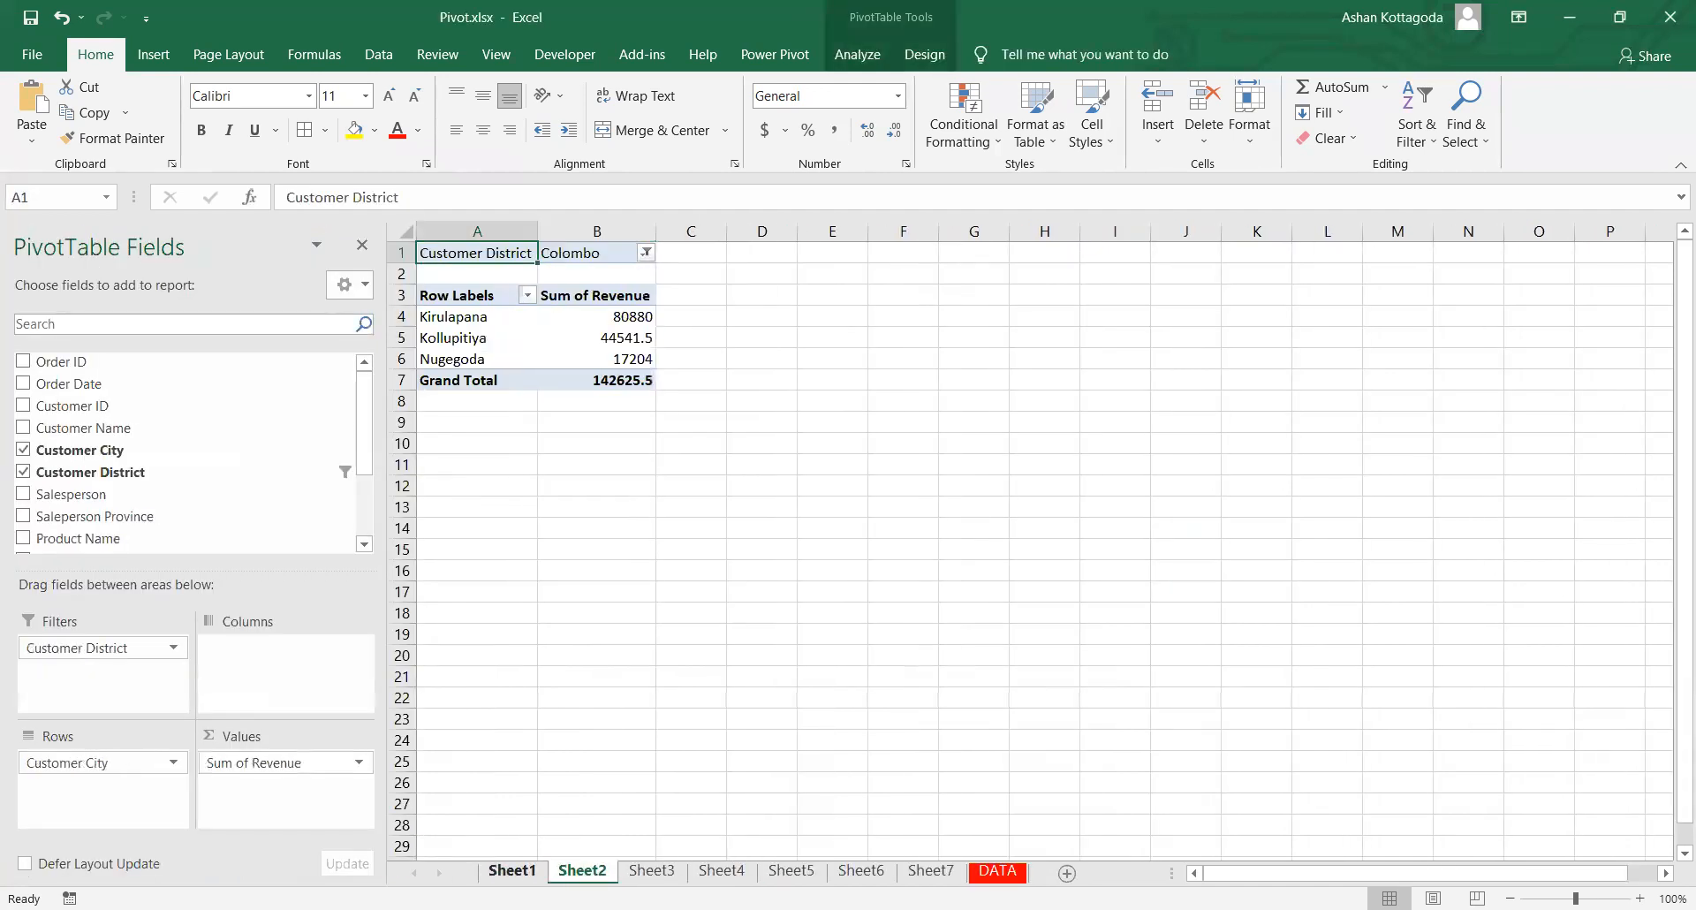
pyautogui.hotkey('ctrl', 'pageup')
pyautogui.click(474, 872)
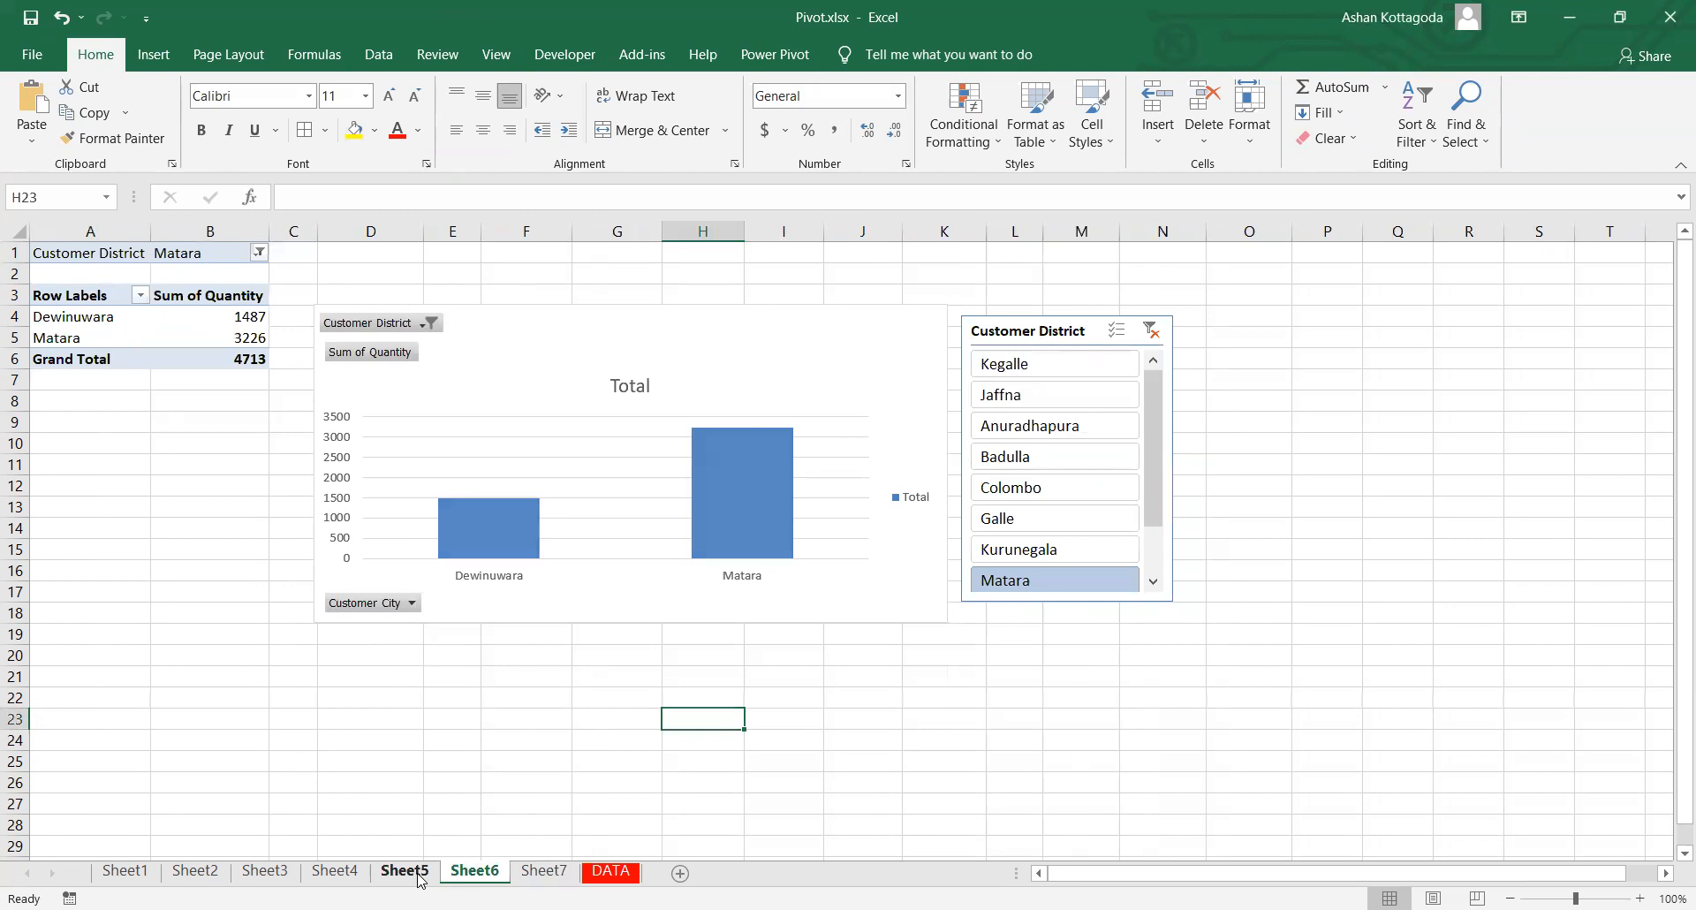
pyautogui.click(421, 875)
pyautogui.click(362, 872)
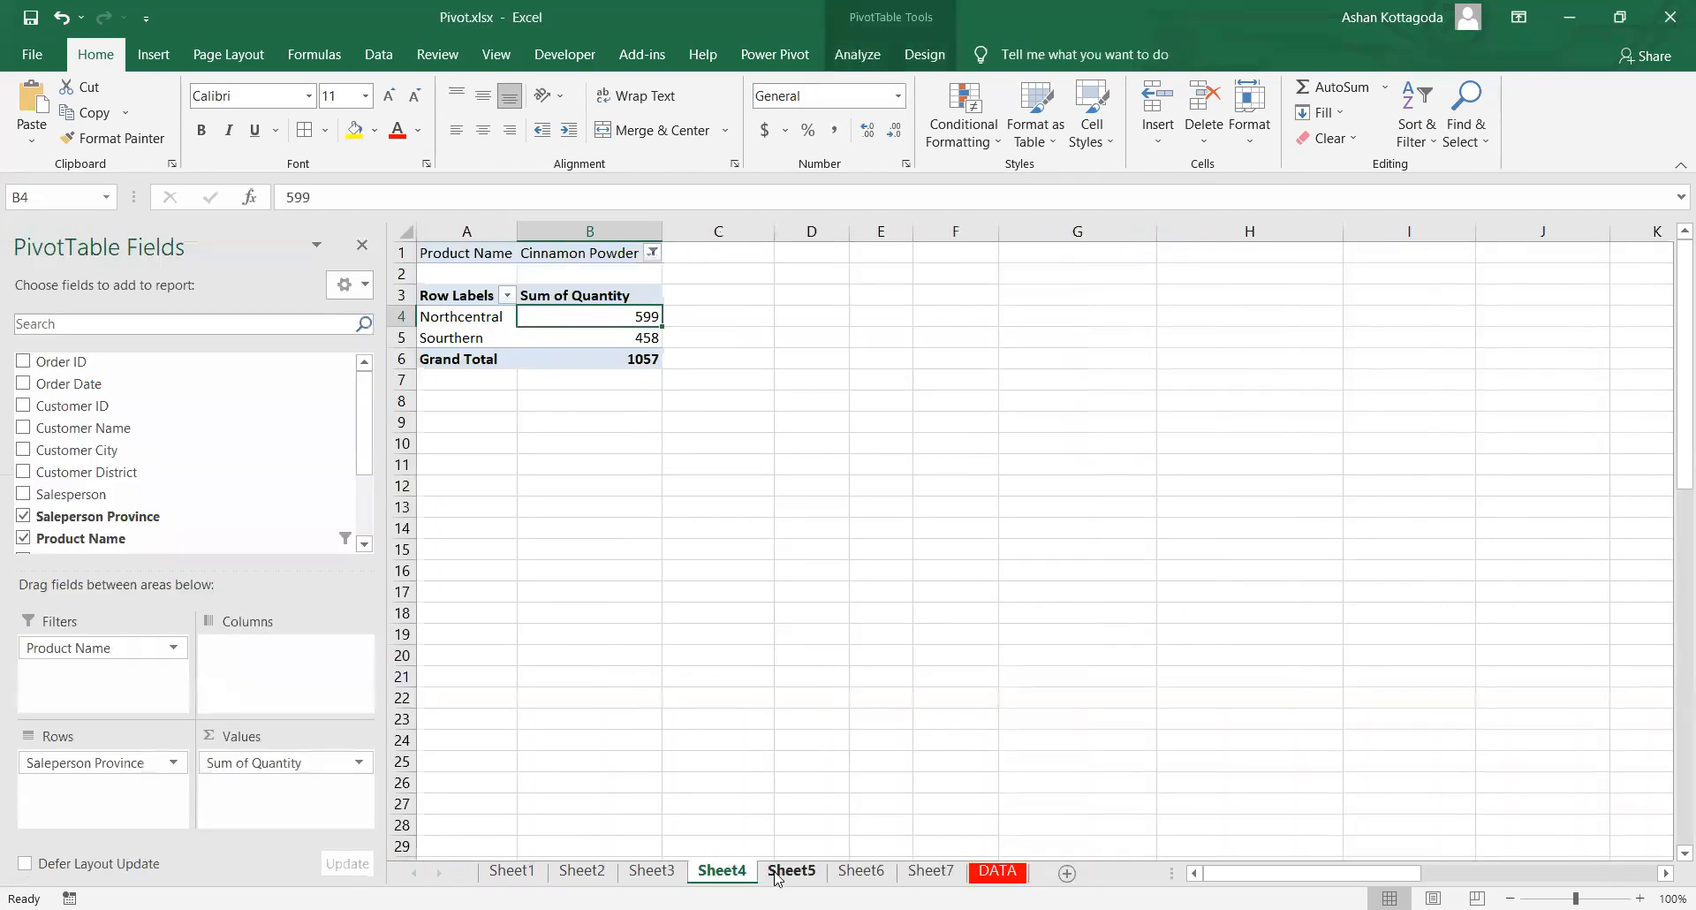
pyautogui.click(775, 874)
pyautogui.click(498, 874)
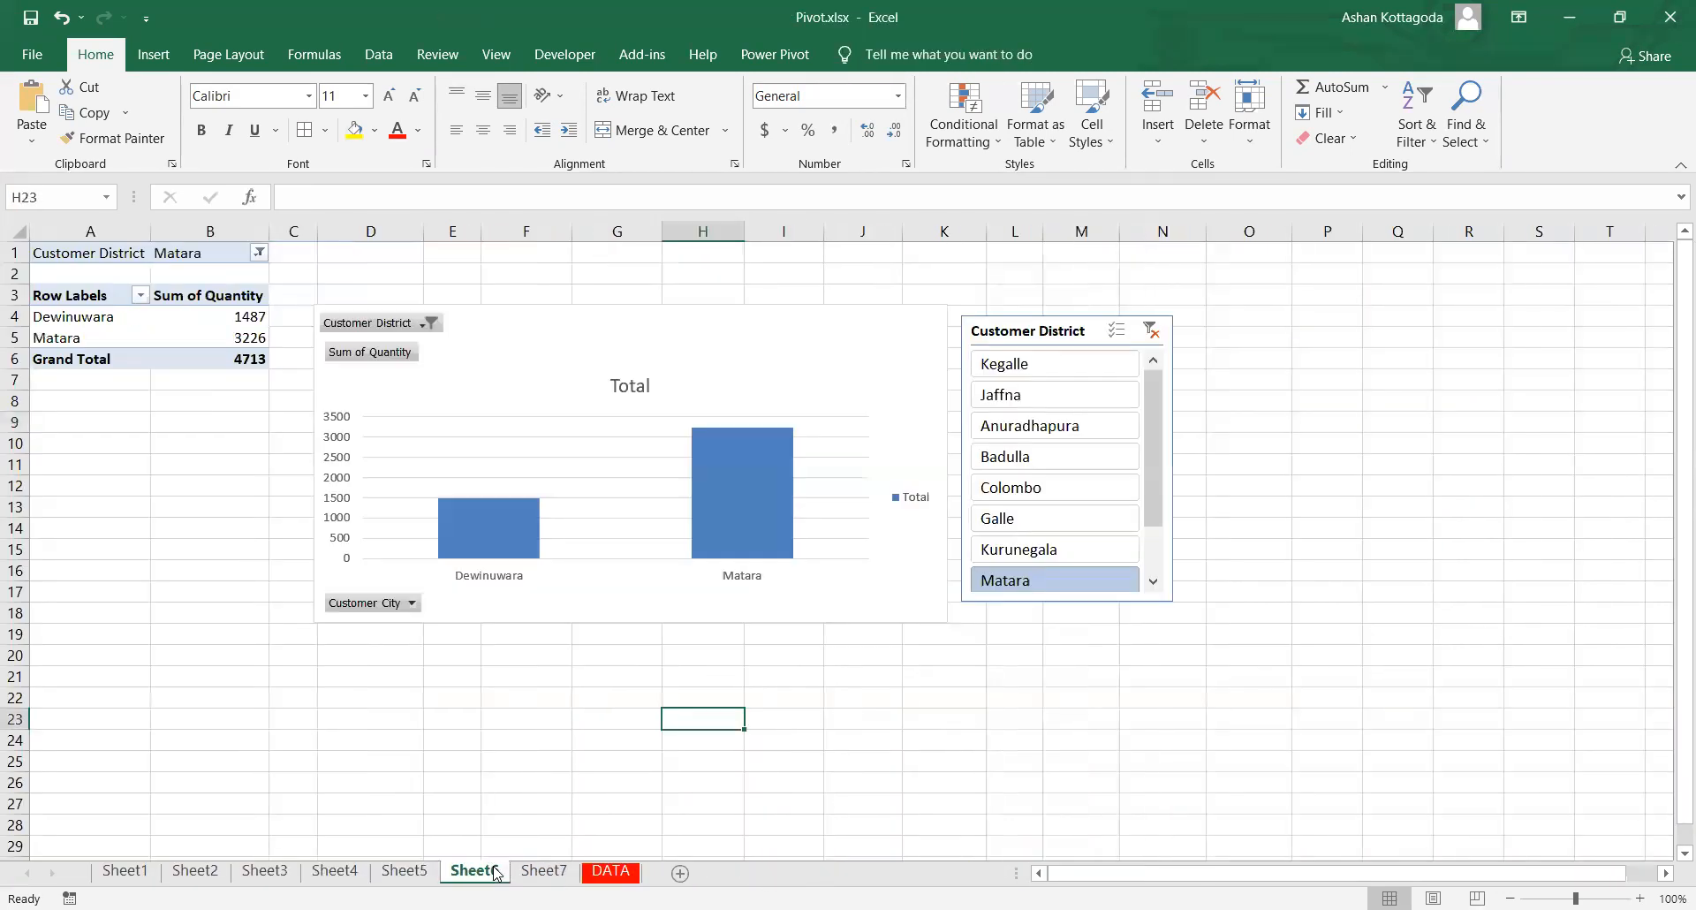
pyautogui.click(543, 871)
pyautogui.click(474, 871)
pyautogui.click(404, 872)
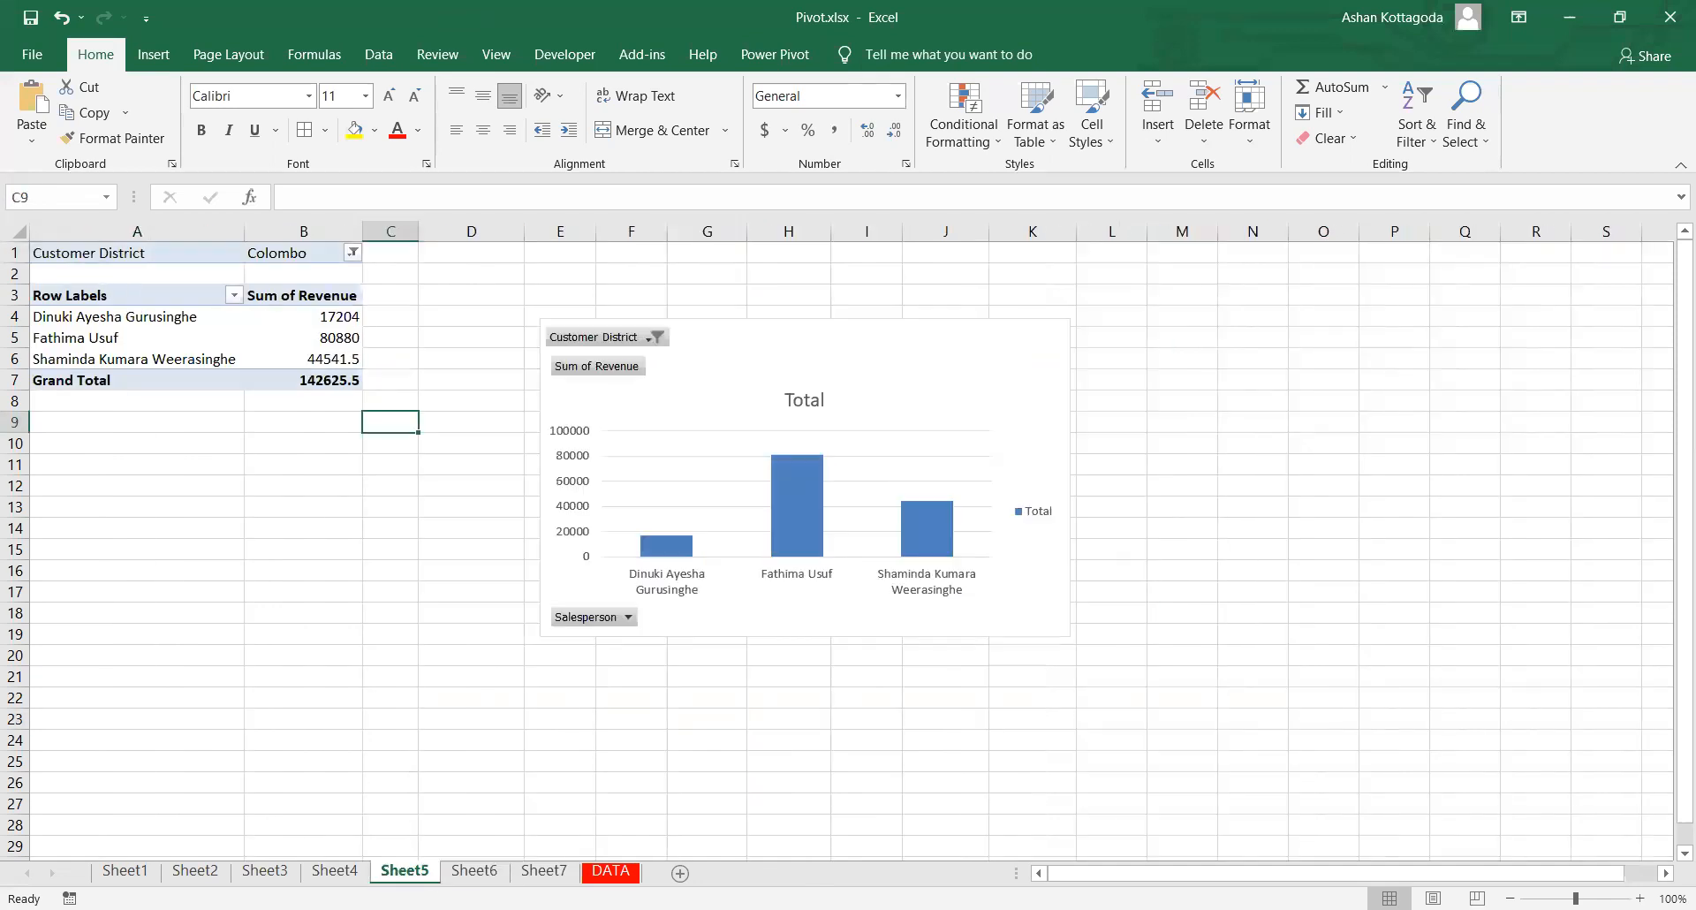
pyautogui.click(541, 872)
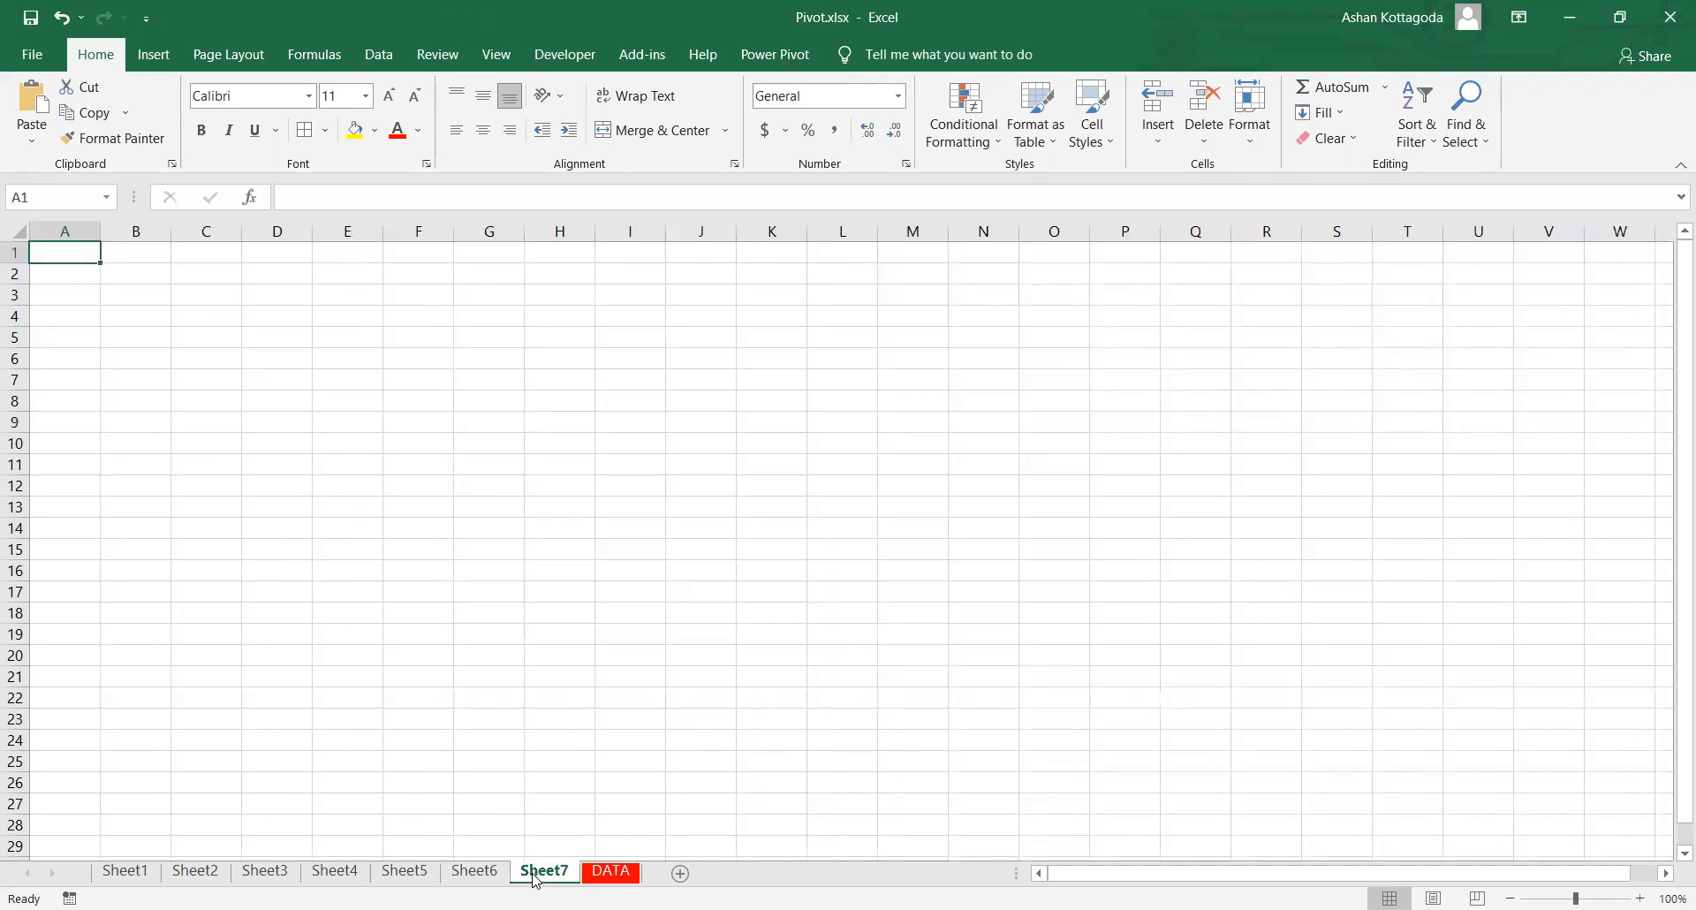
# Step: Rename Sheet7 as Dashboard
pyautogui.doubleClick(535, 875)
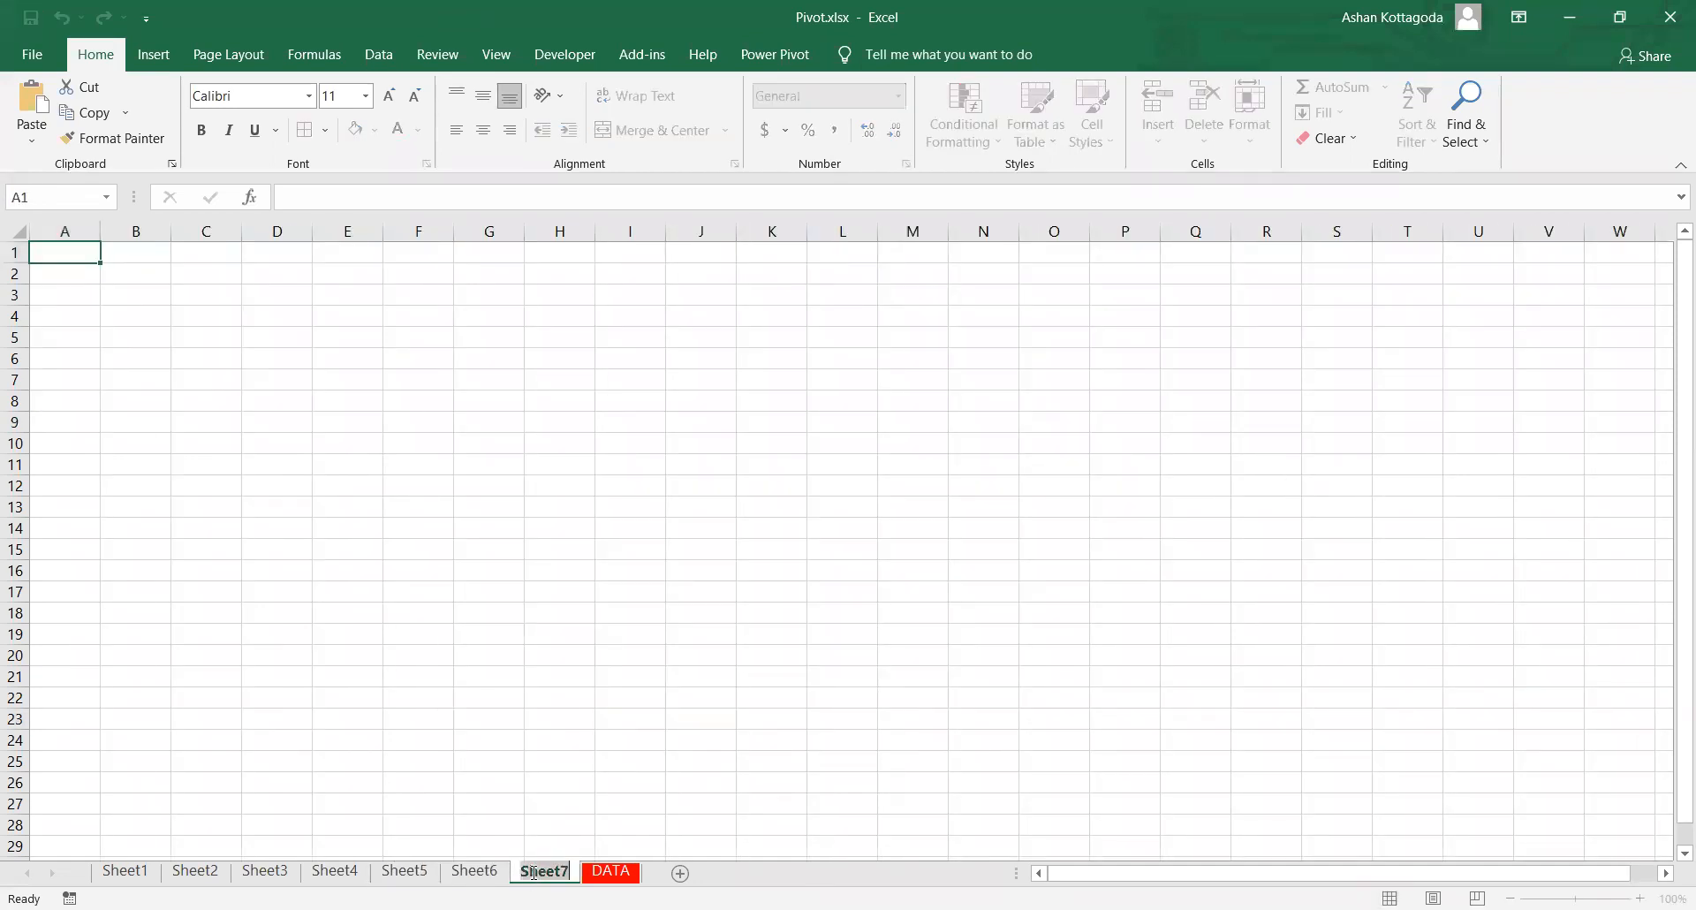
pyautogui.write('Dash')
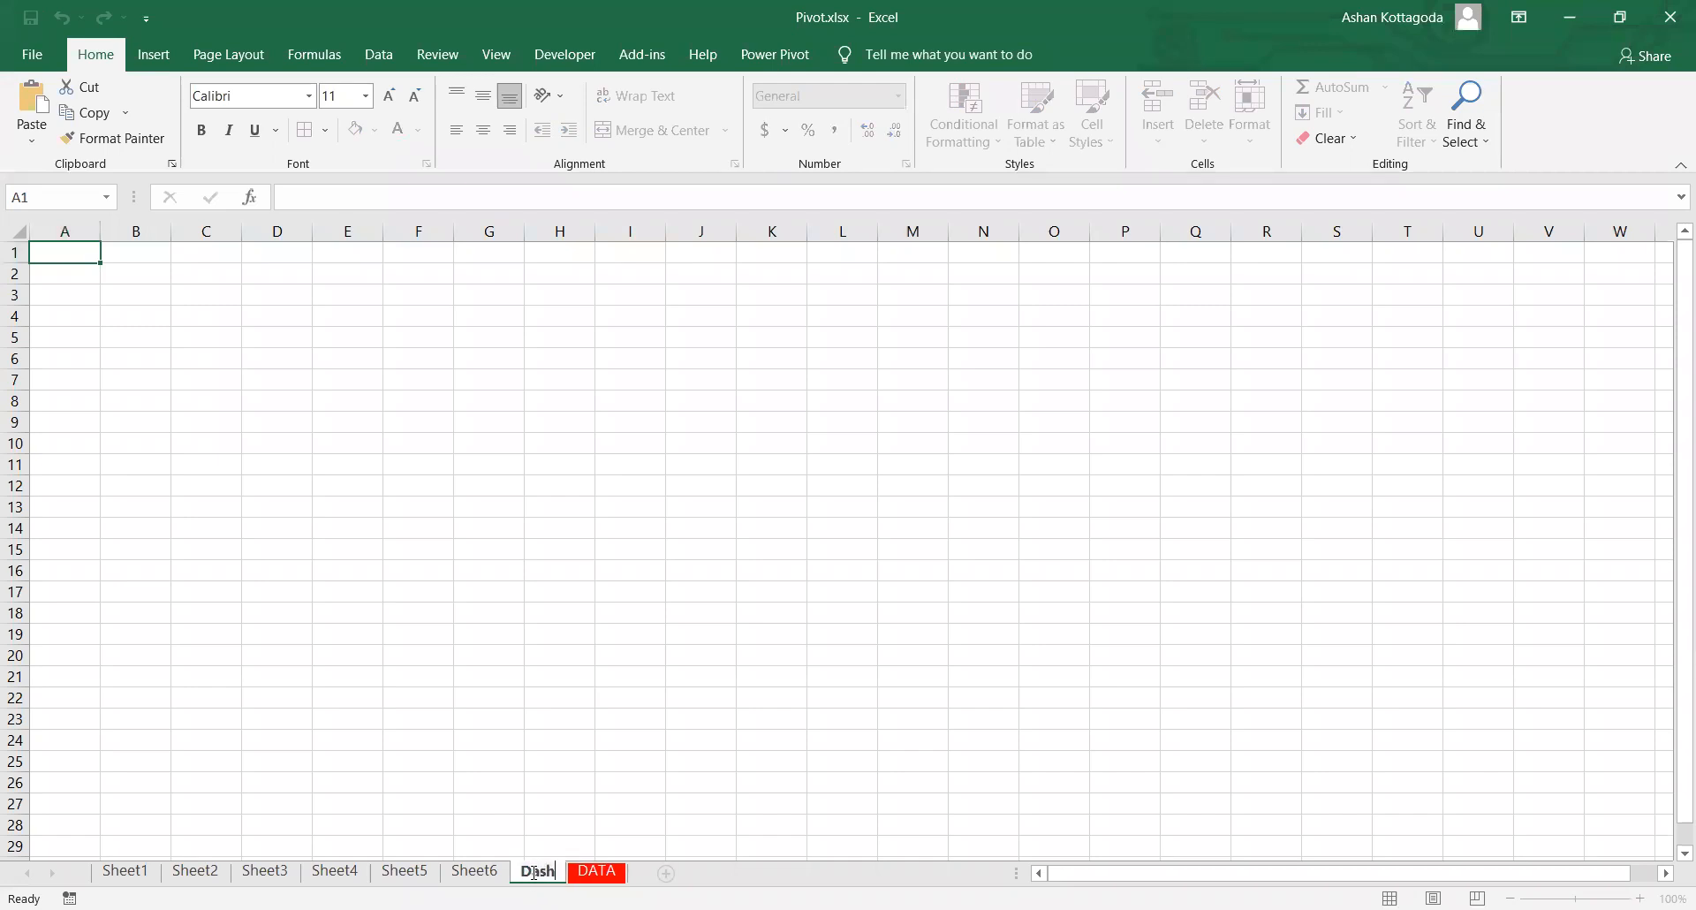
pyautogui.write('board')
pyautogui.press('Return')
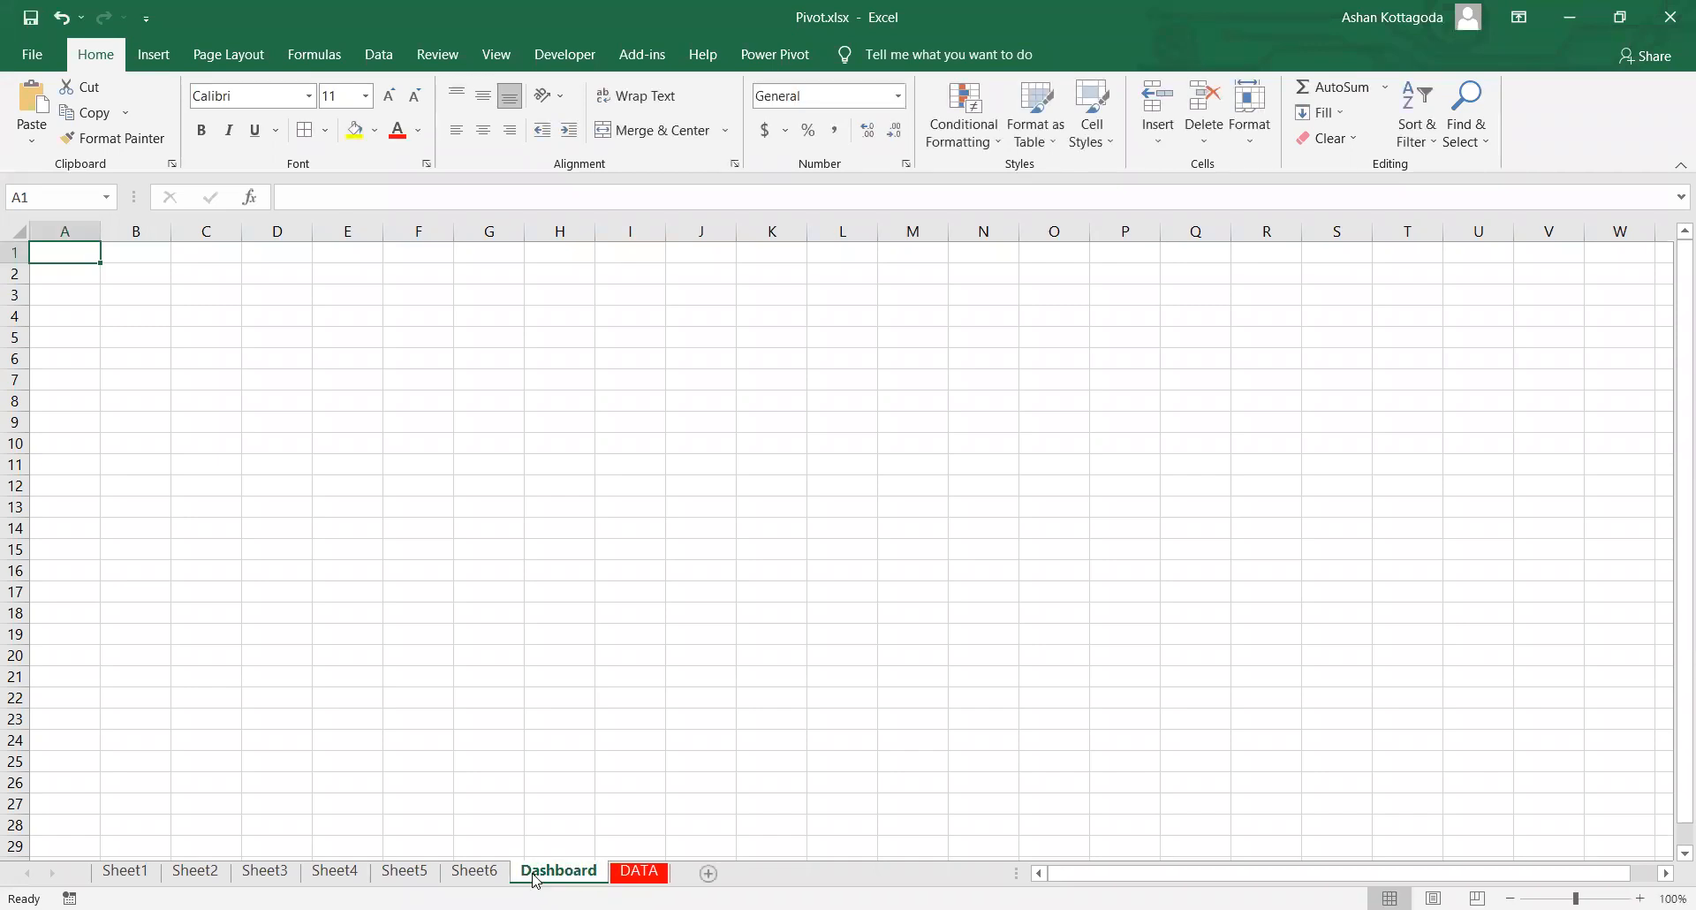
# Step: Copy the revenue-by-salesperson PivotChart from Sheet5 and paste it at cell A1 of the Dashboard sheet
pyautogui.click(474, 871)
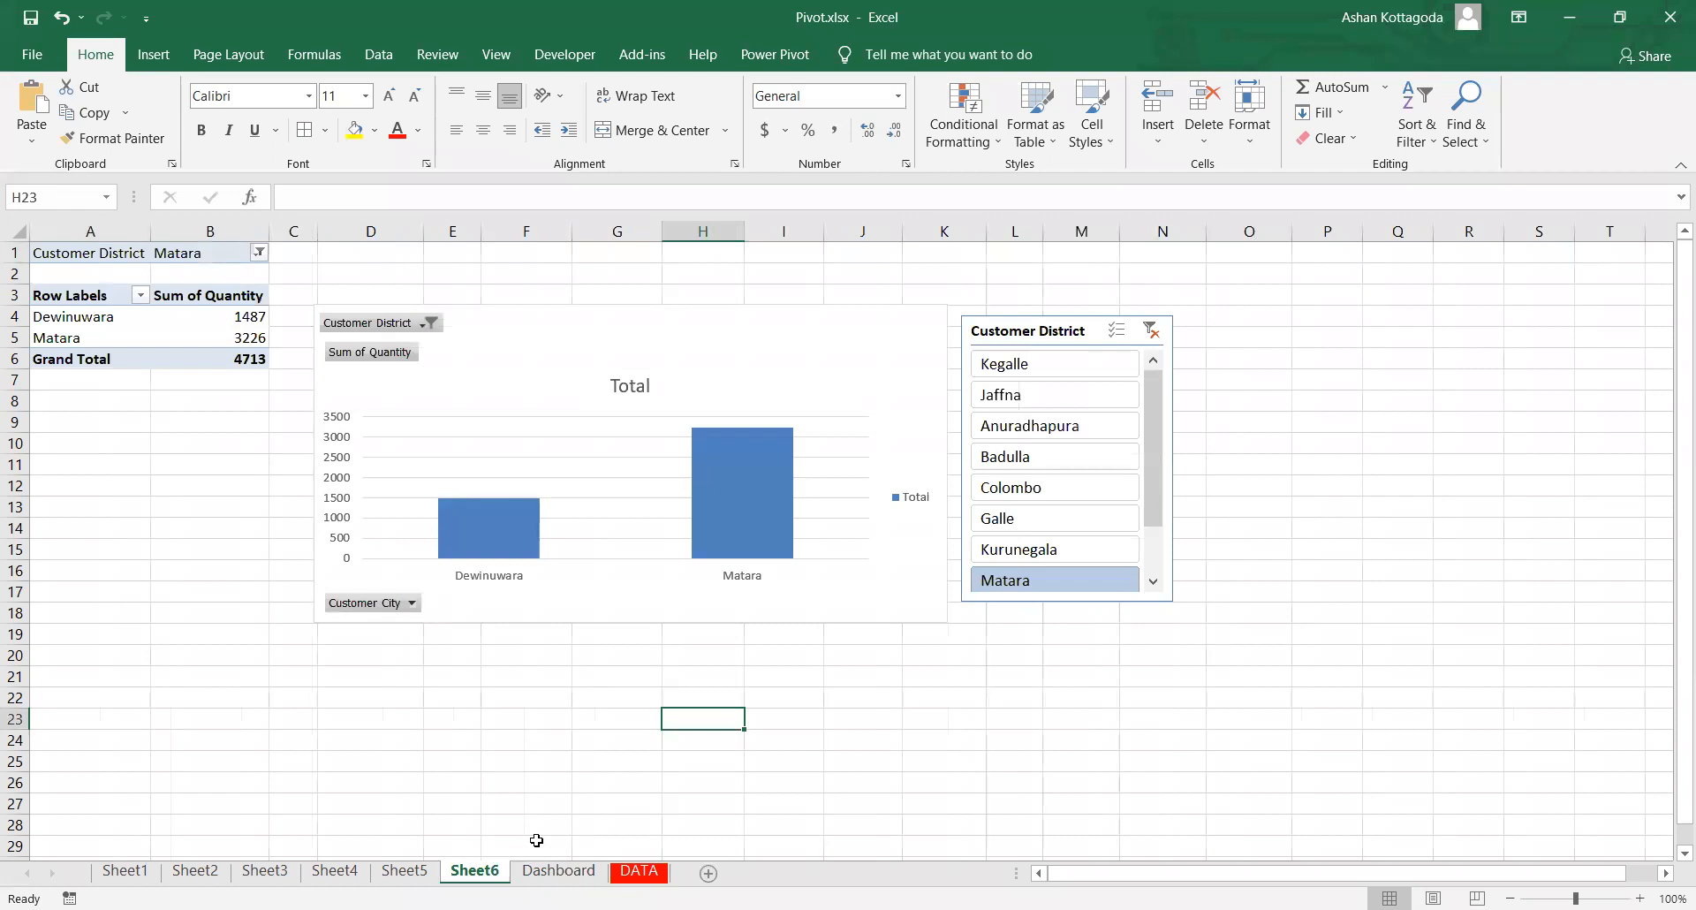
pyautogui.click(430, 874)
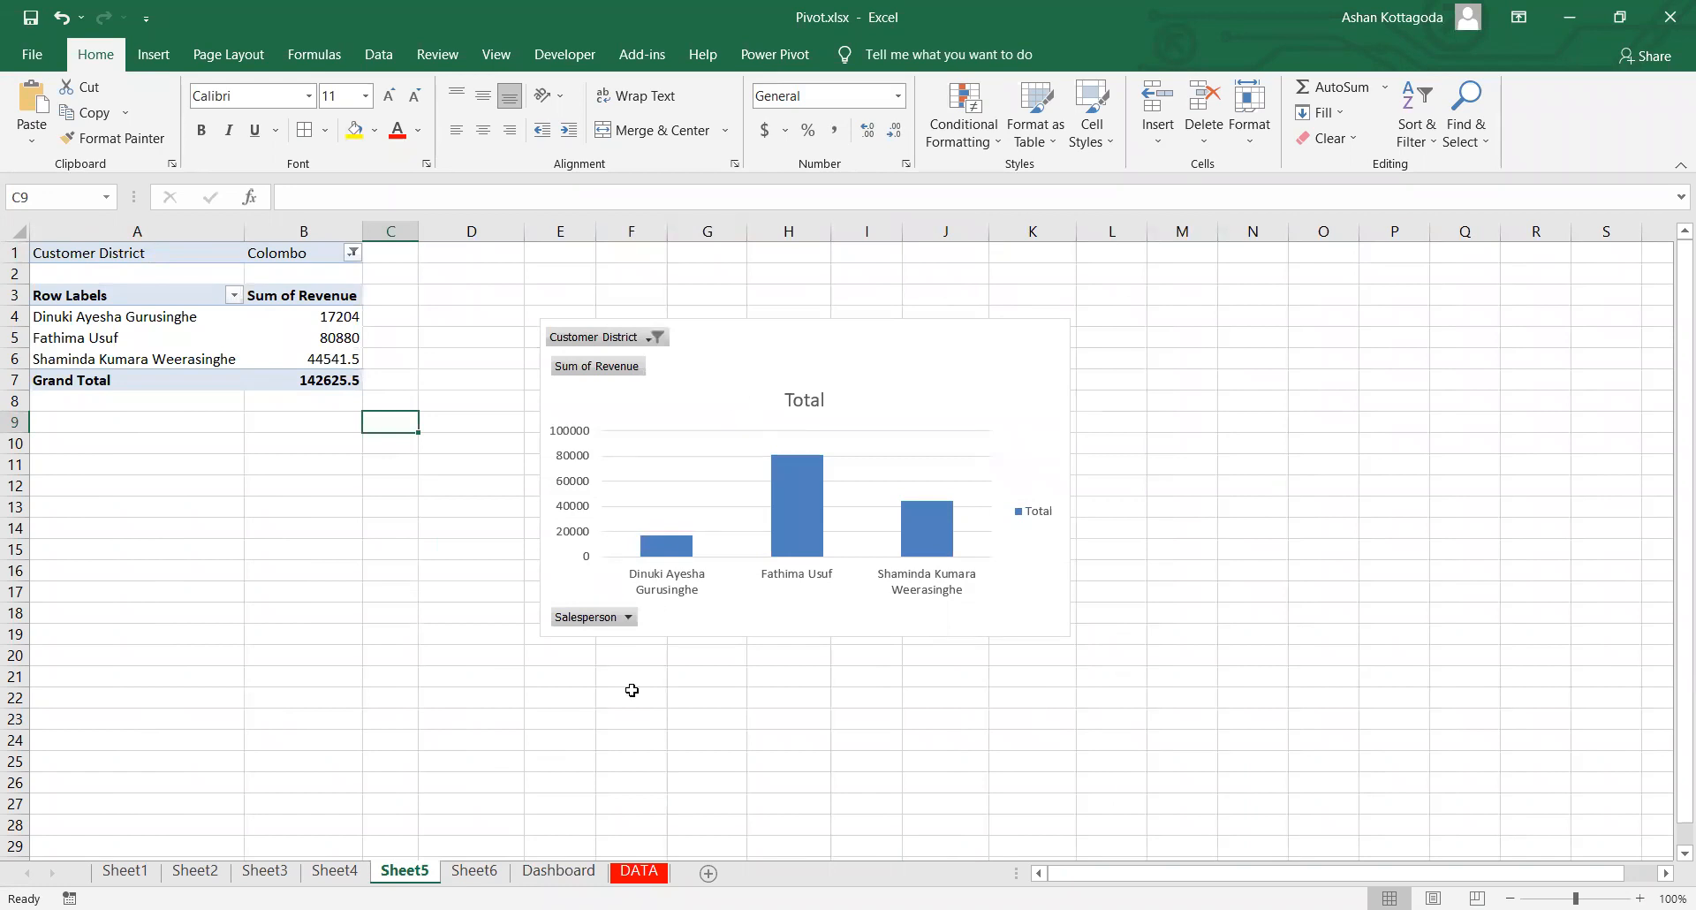
pyautogui.click(575, 872)
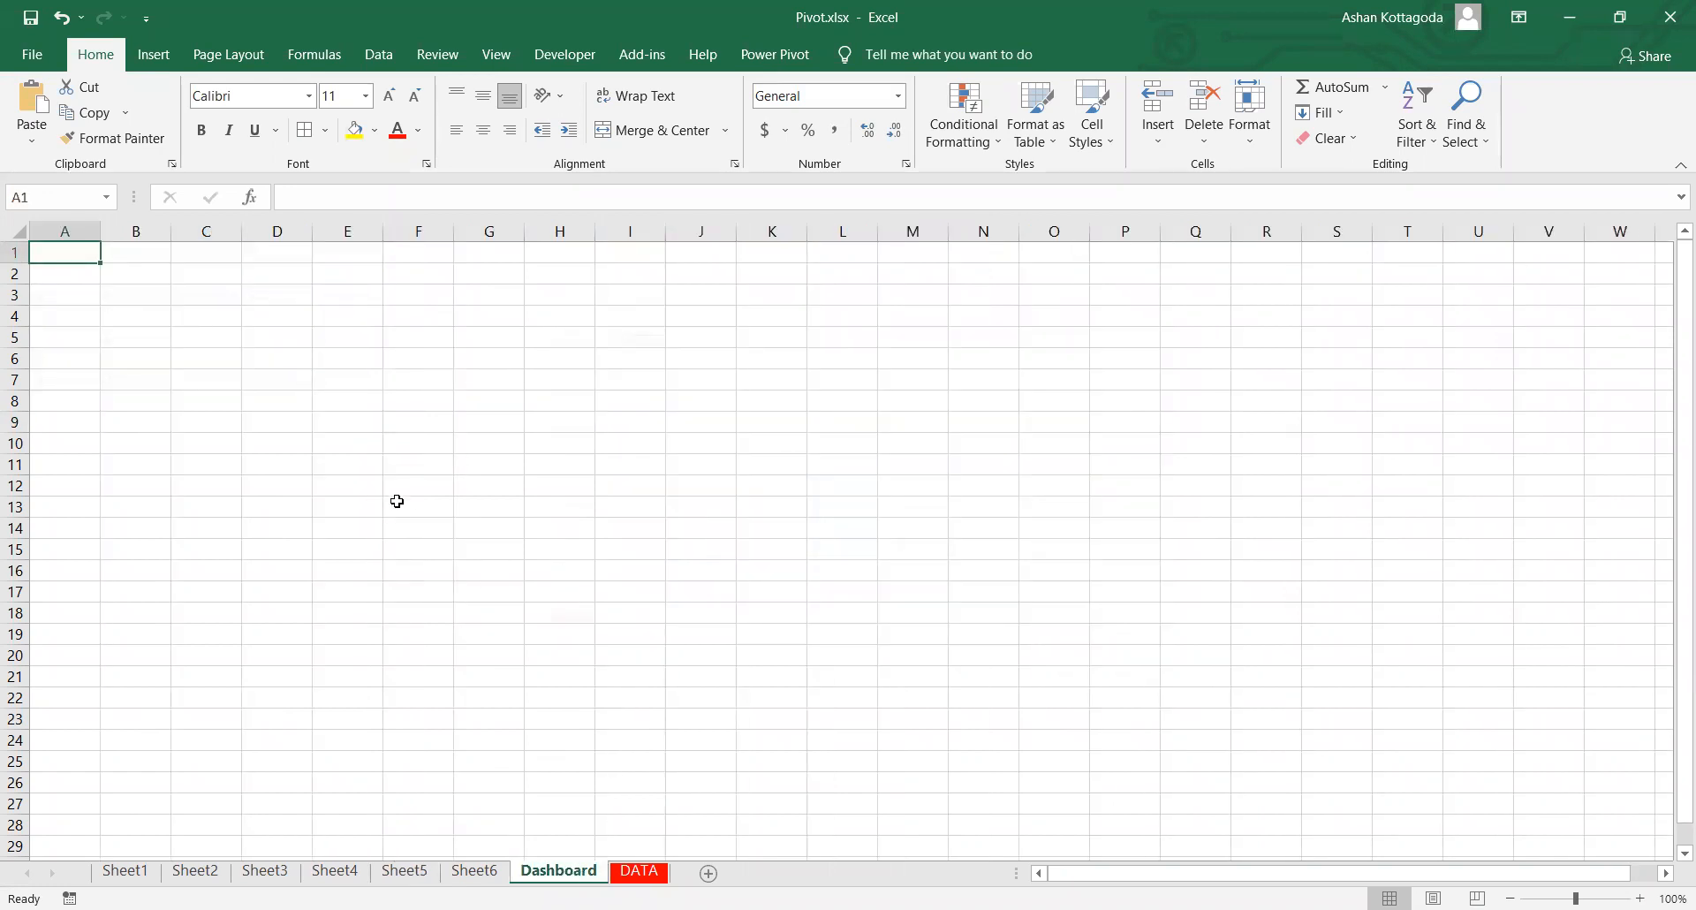
pyautogui.click(389, 872)
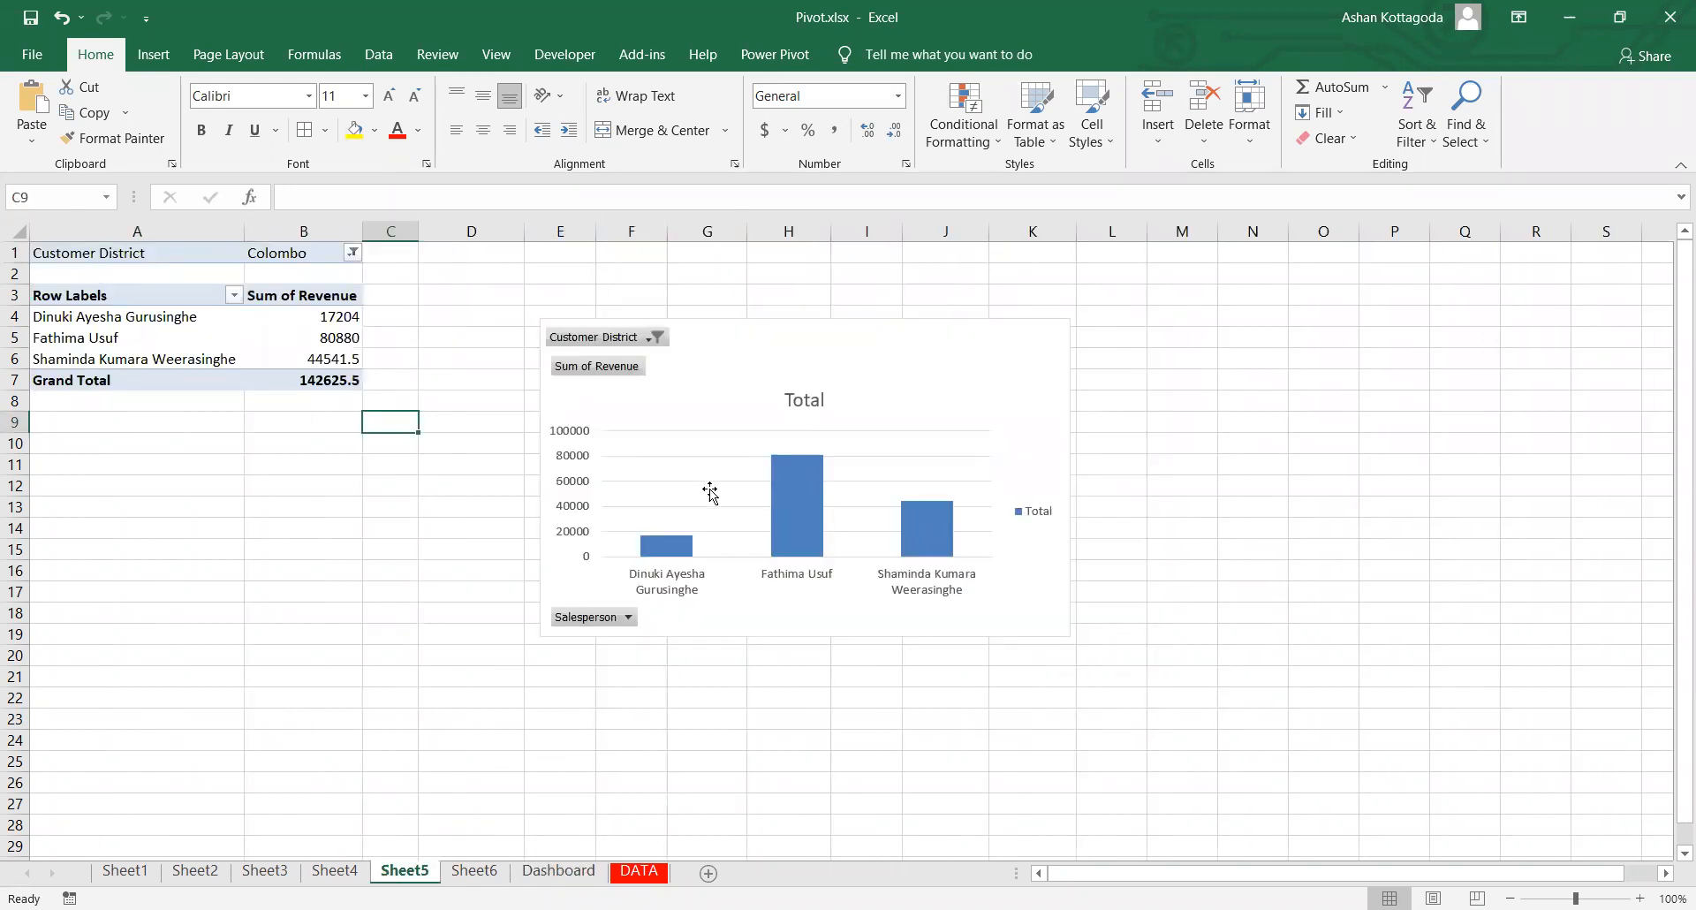
pyautogui.click(732, 368)
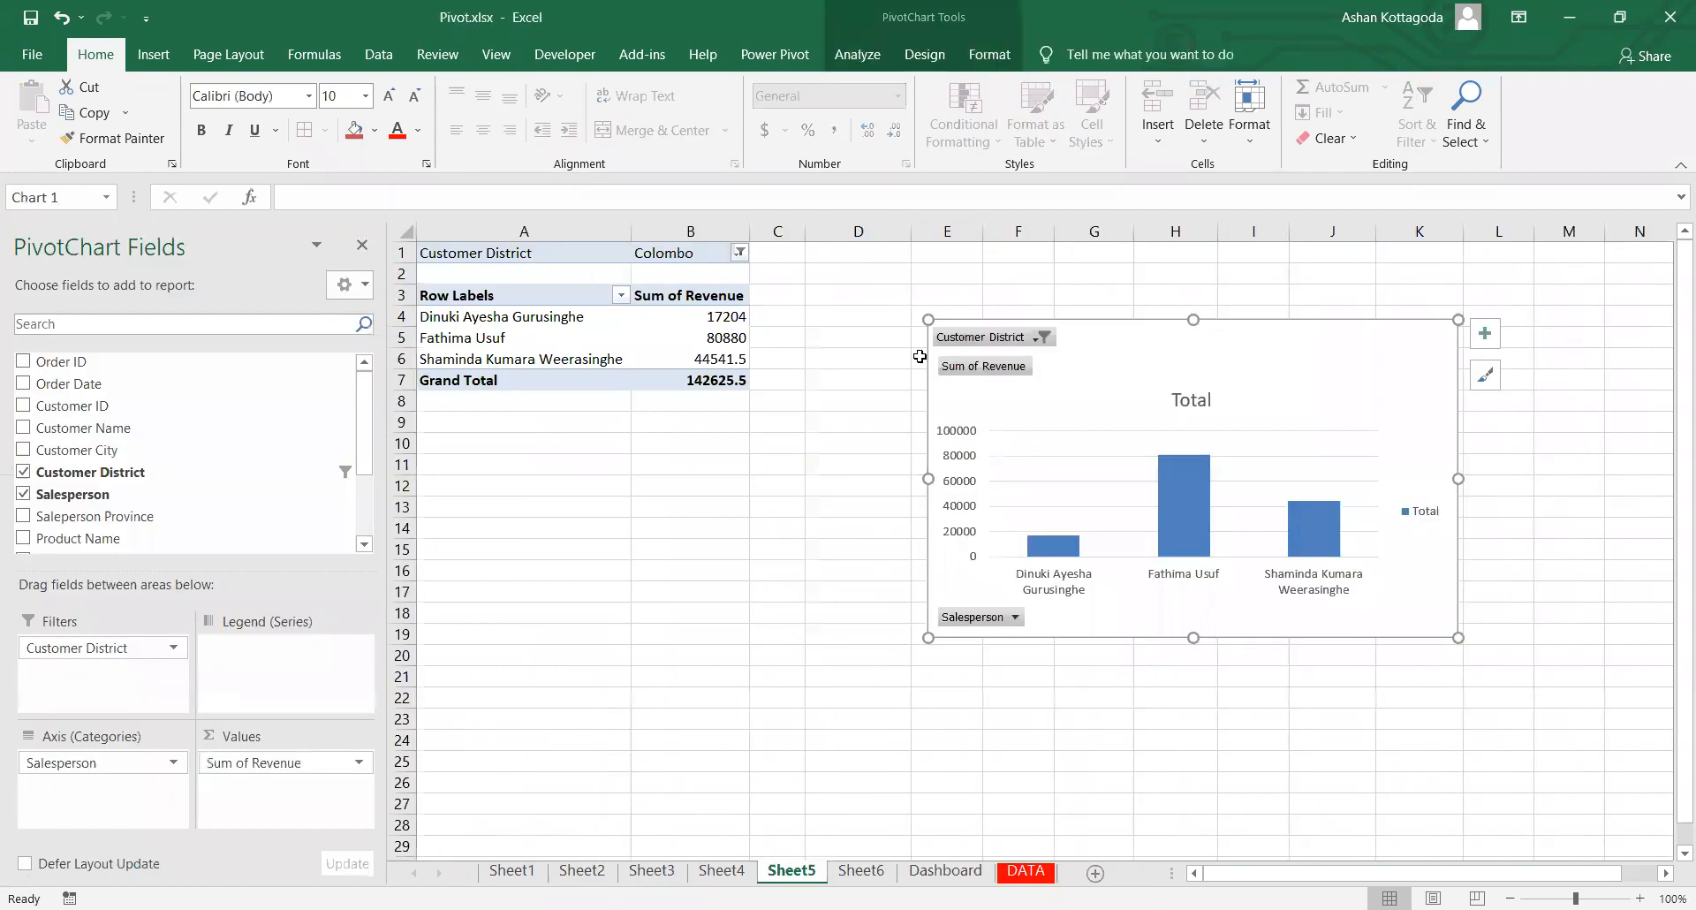
pyautogui.click(927, 873)
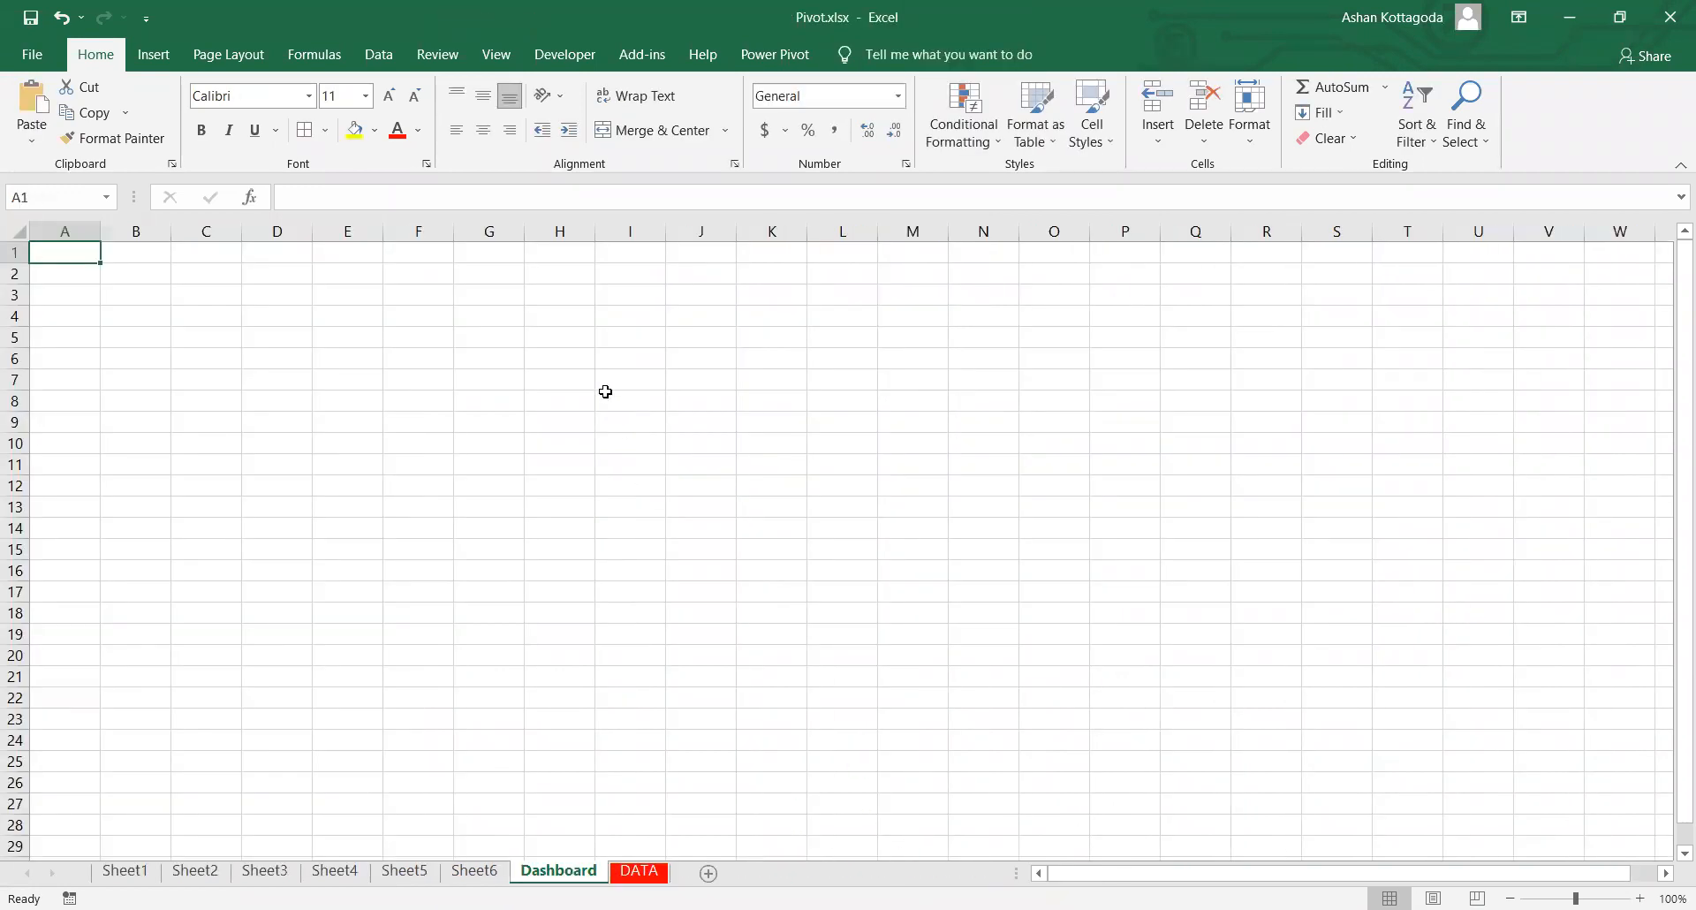
pyautogui.hotkey('ctrl', 'v')
# Step: Copy the quantity-by-city PivotChart from Sheet6 and paste it at cell J1 of the Dashboard sheet
pyautogui.click(700, 252)
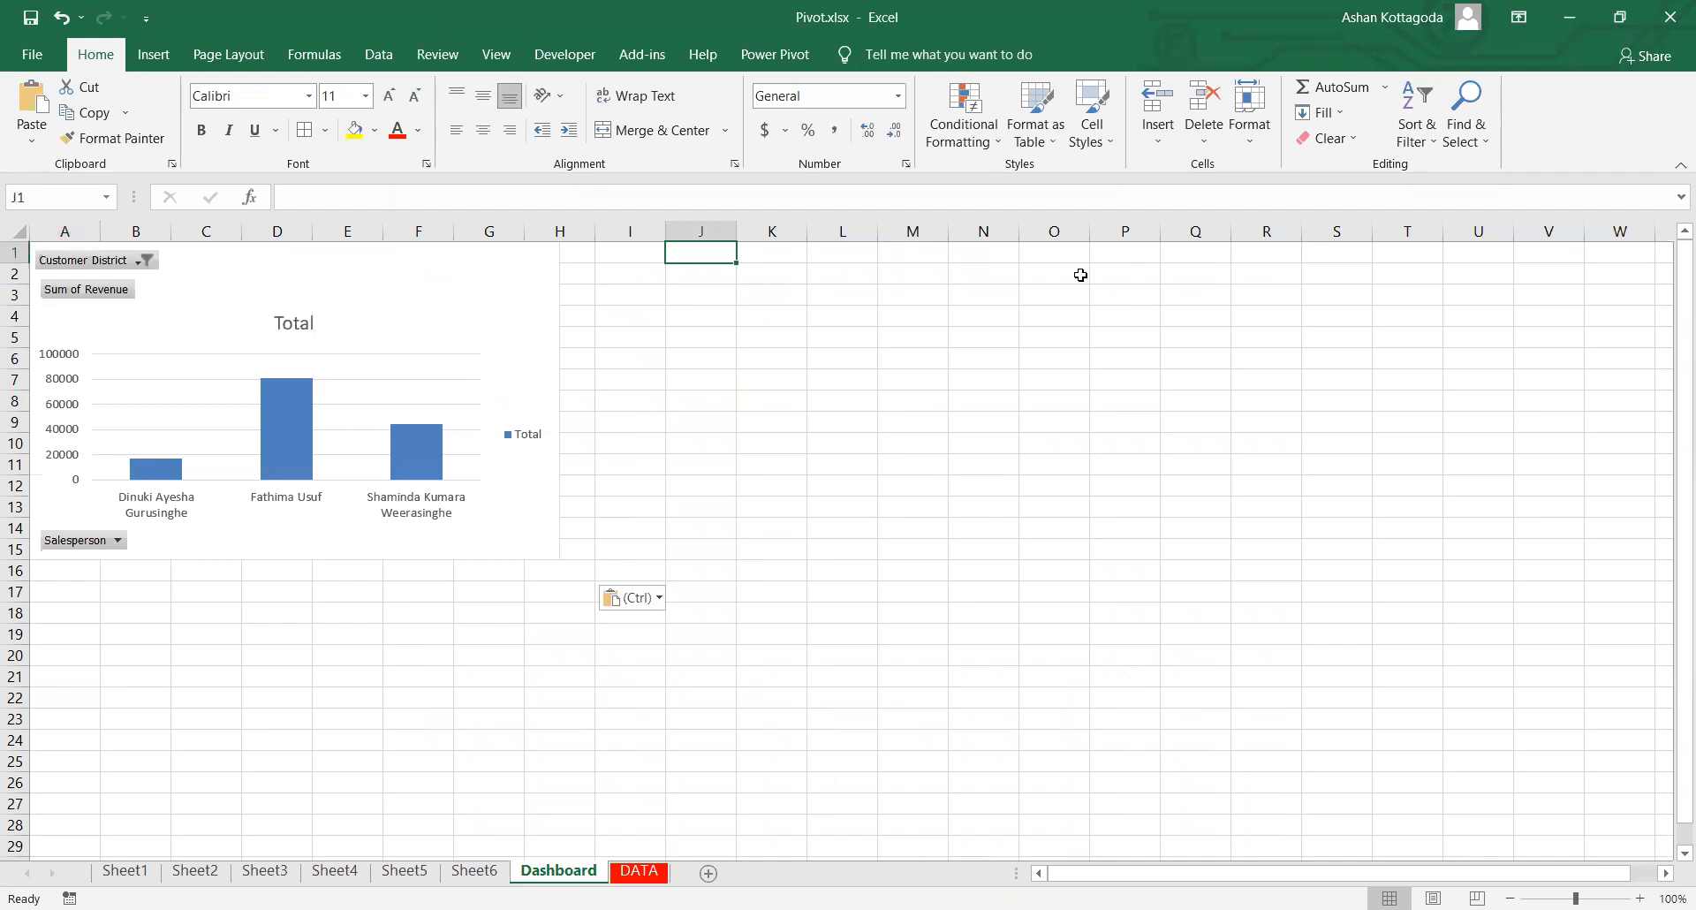
pyautogui.click(404, 870)
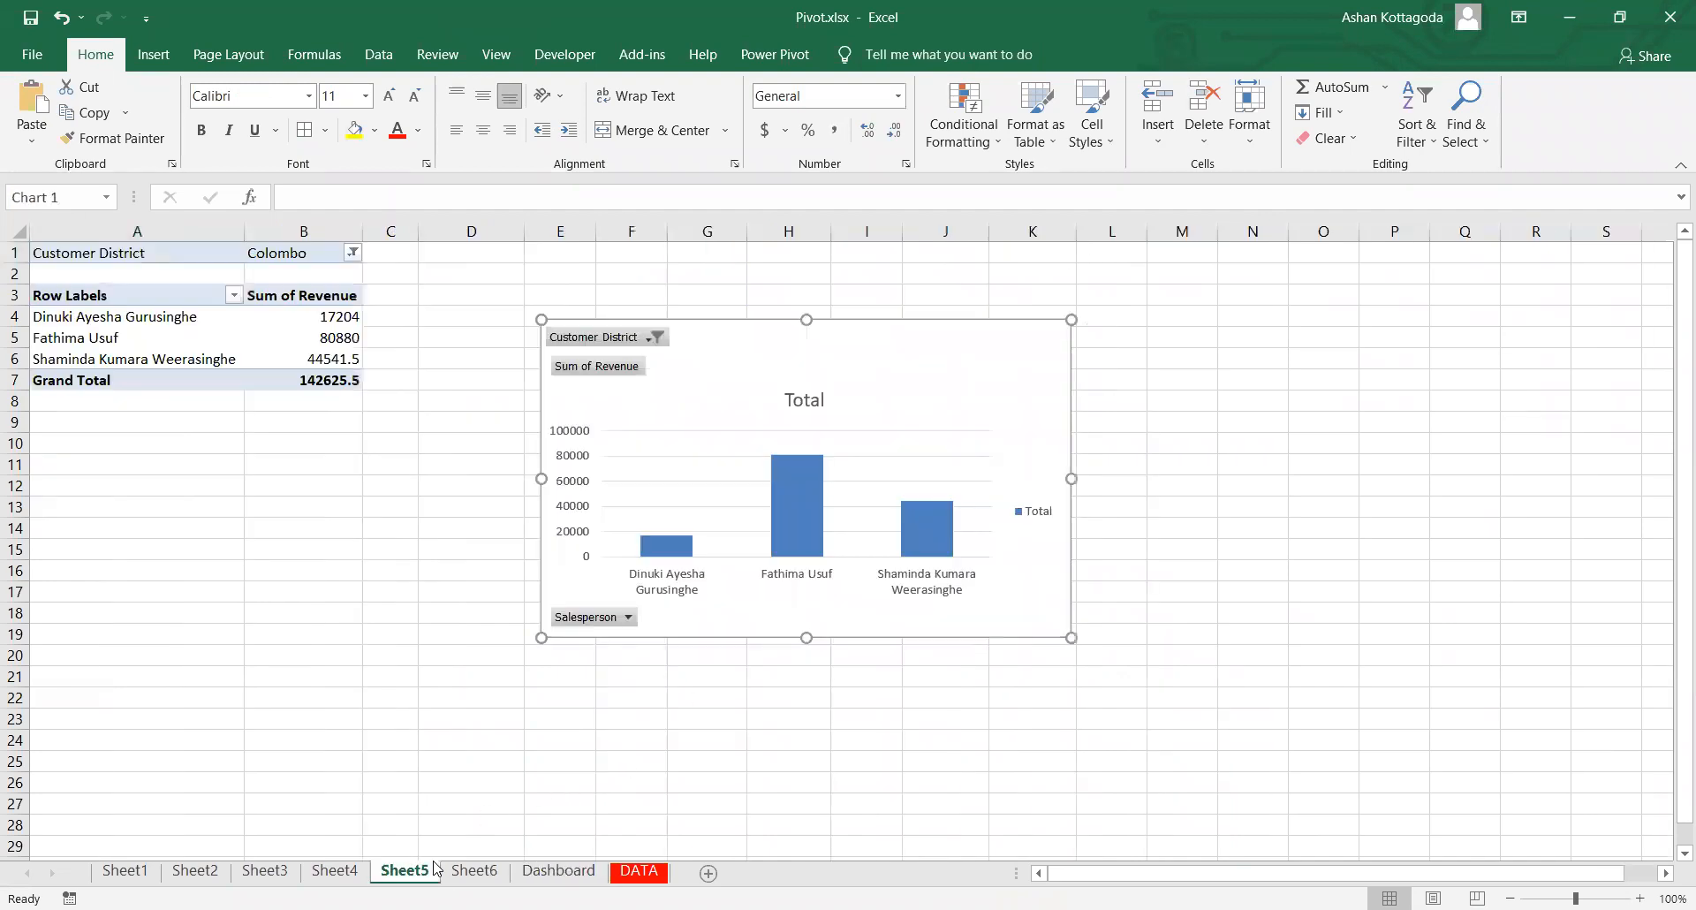
pyautogui.click(861, 871)
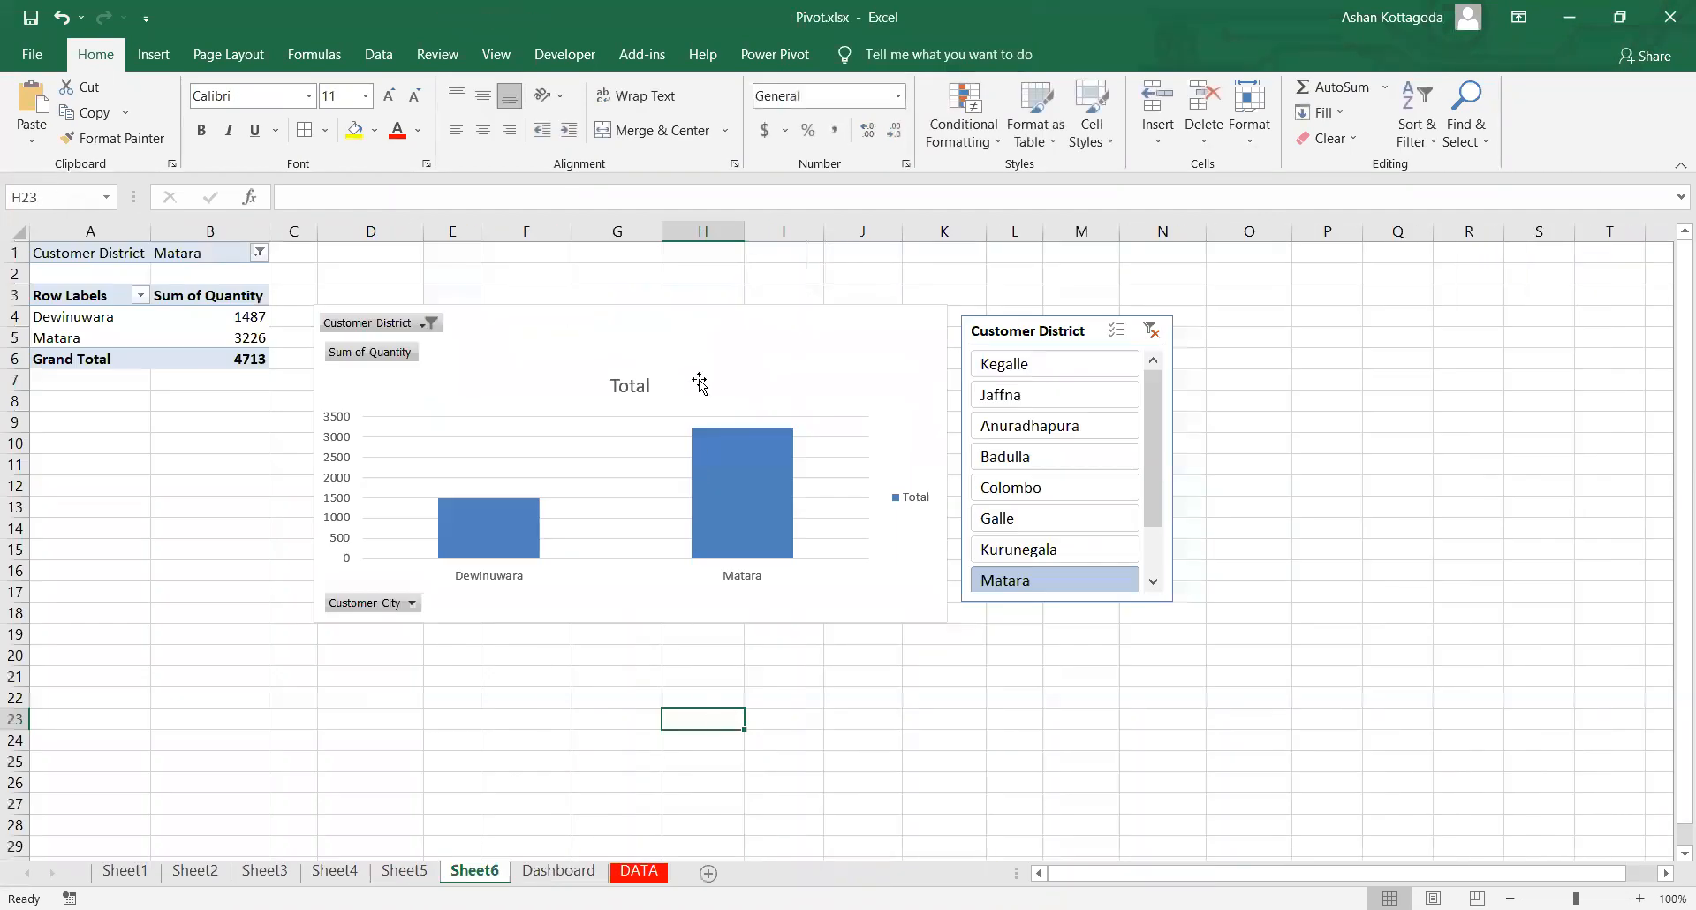
pyautogui.click(705, 329)
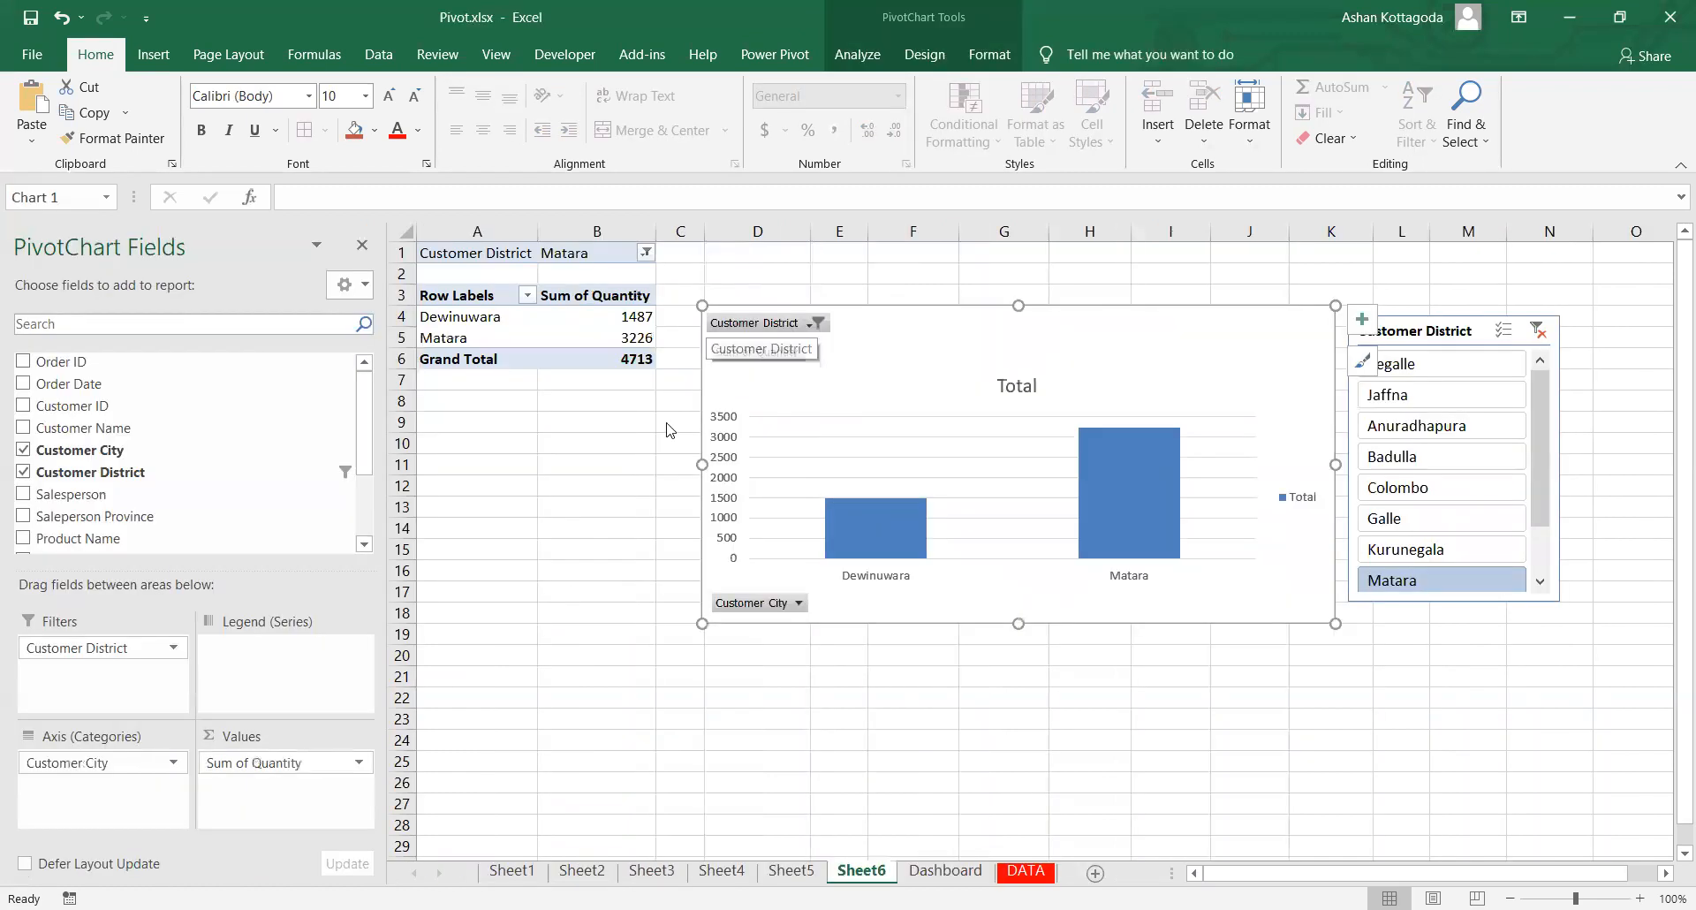
pyautogui.hotkey('ctrl', 'pagedown')
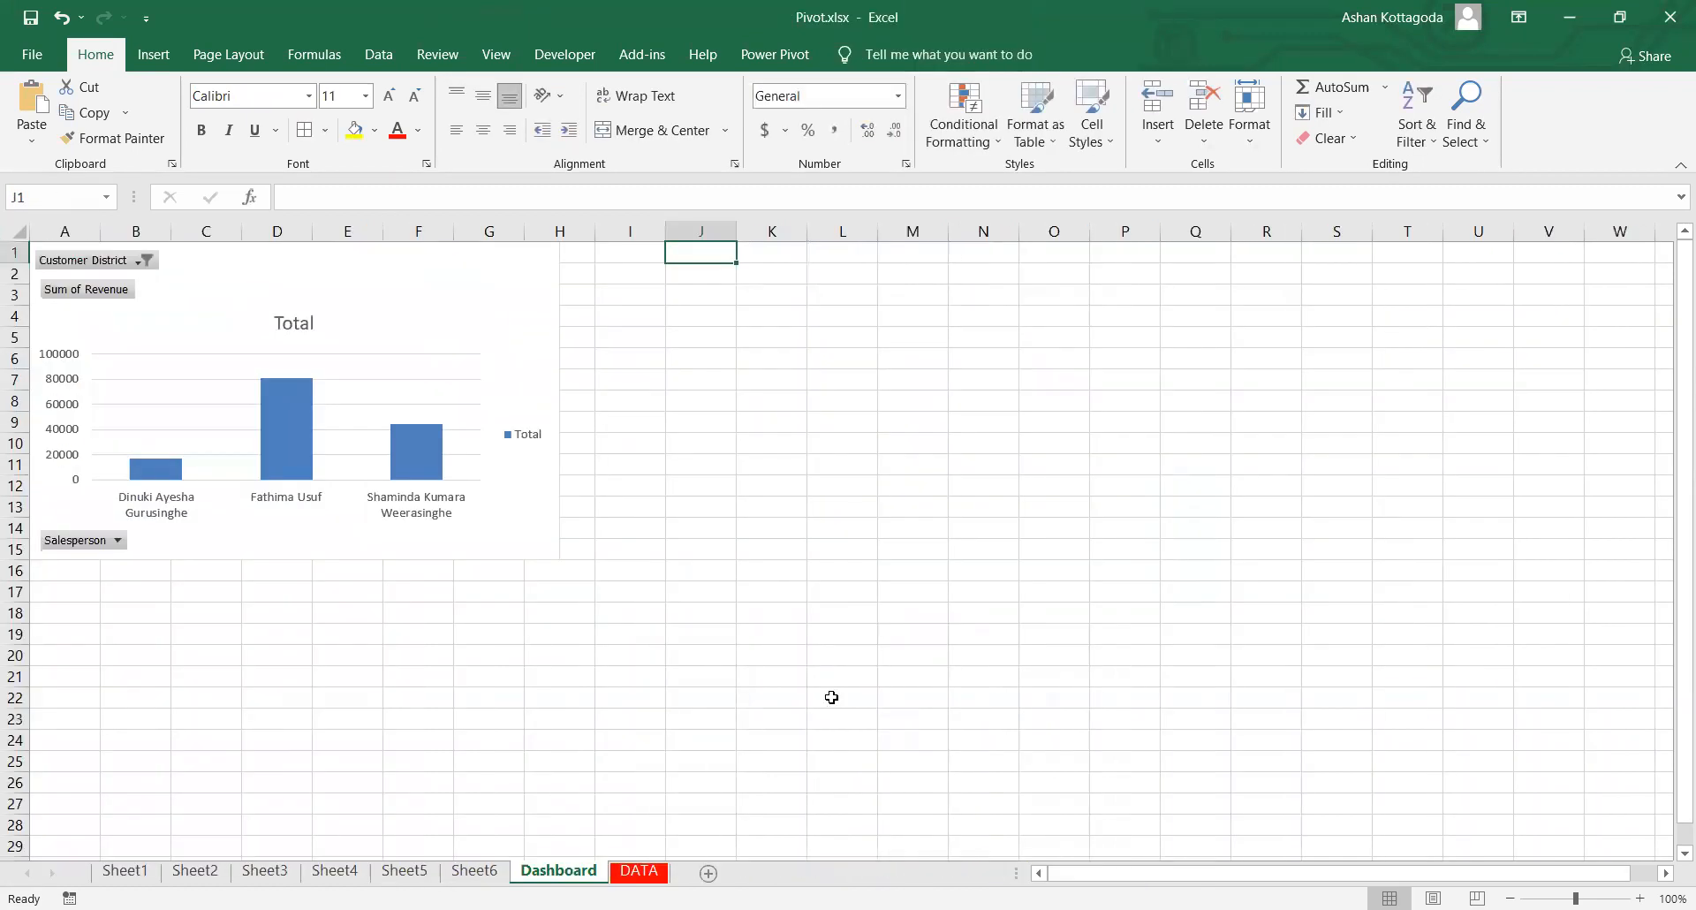
pyautogui.hotkey('ctrl', 'v')
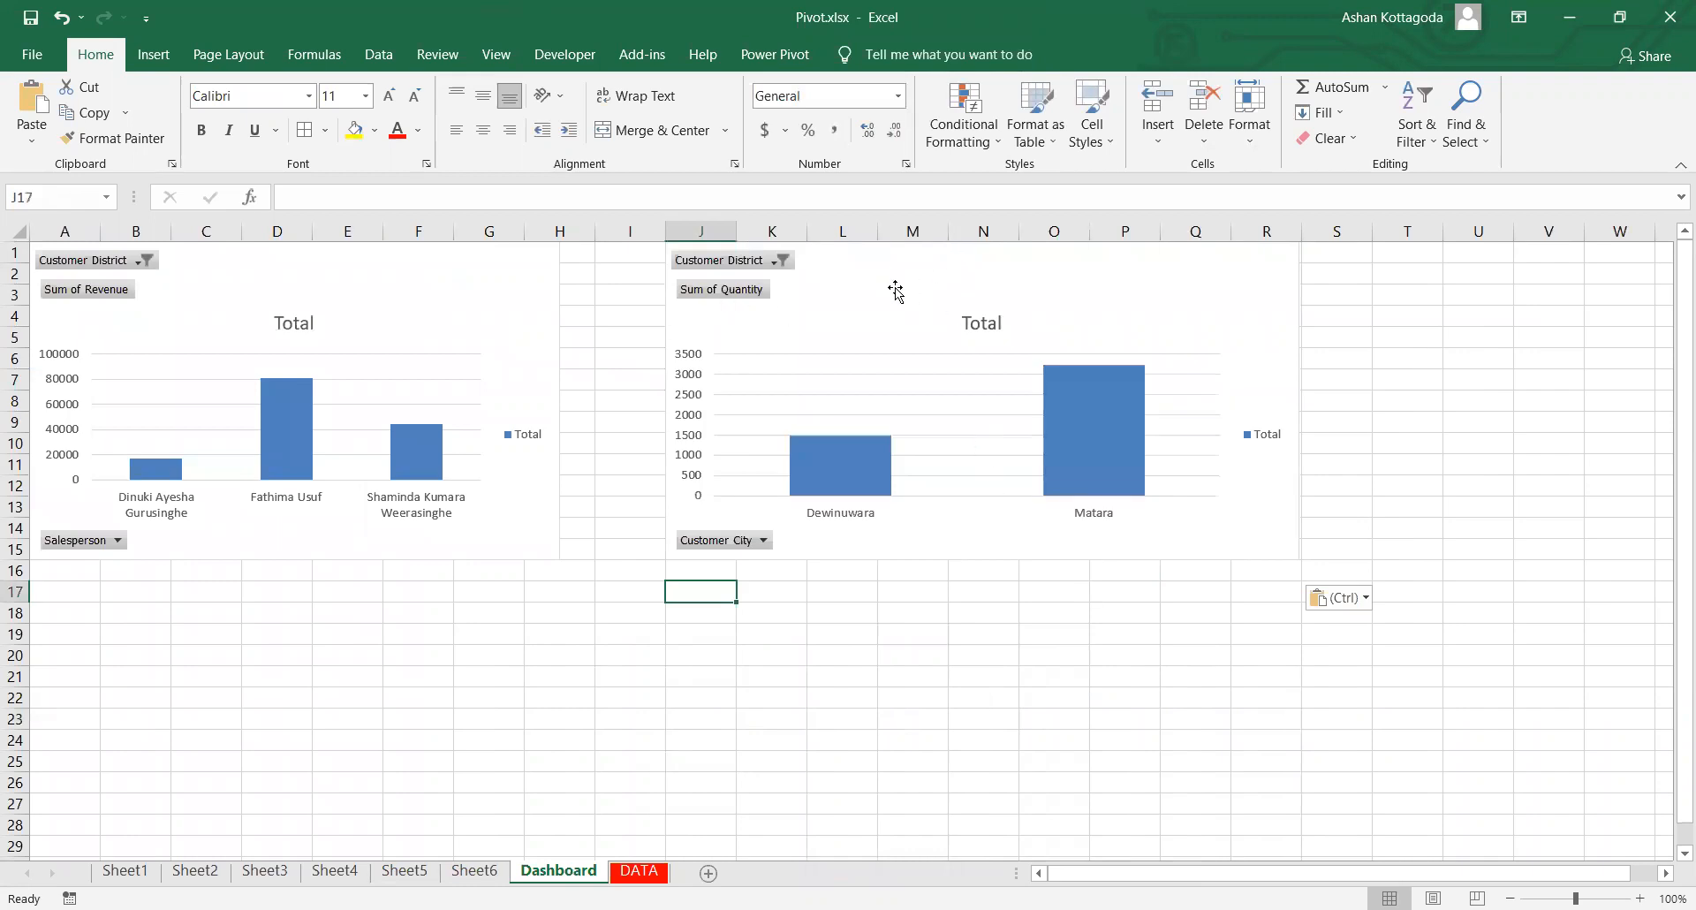
# Step: Insert a Customer District slicer for the quantity PivotChart on the Dashboard sheet
pyautogui.click(896, 291)
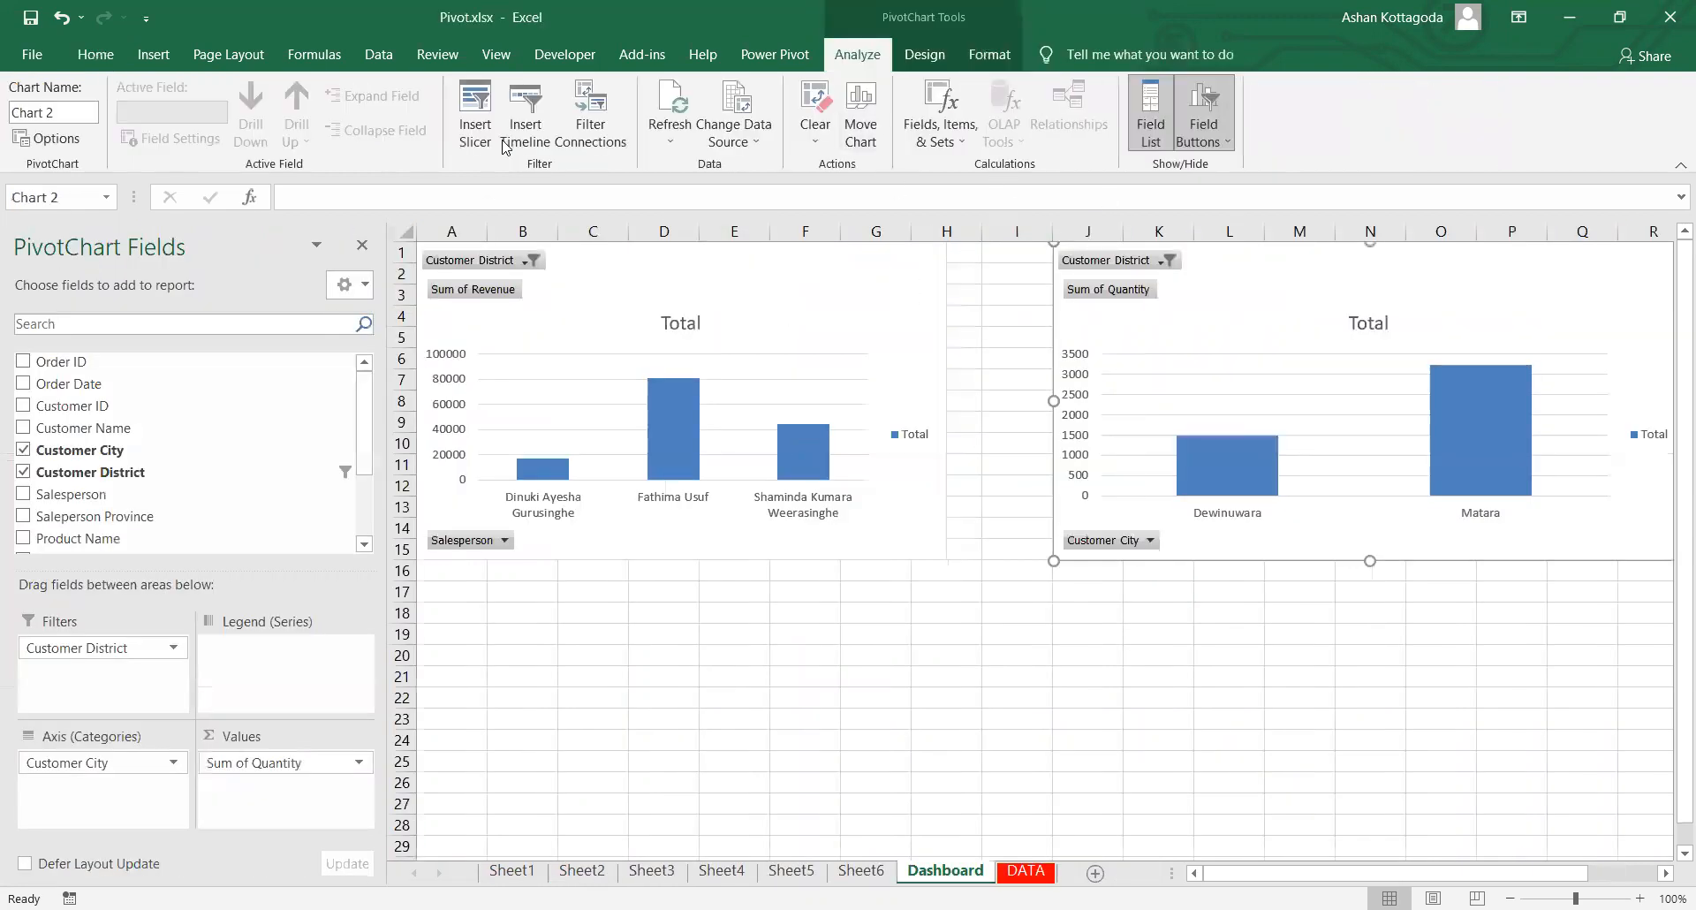
pyautogui.click(476, 114)
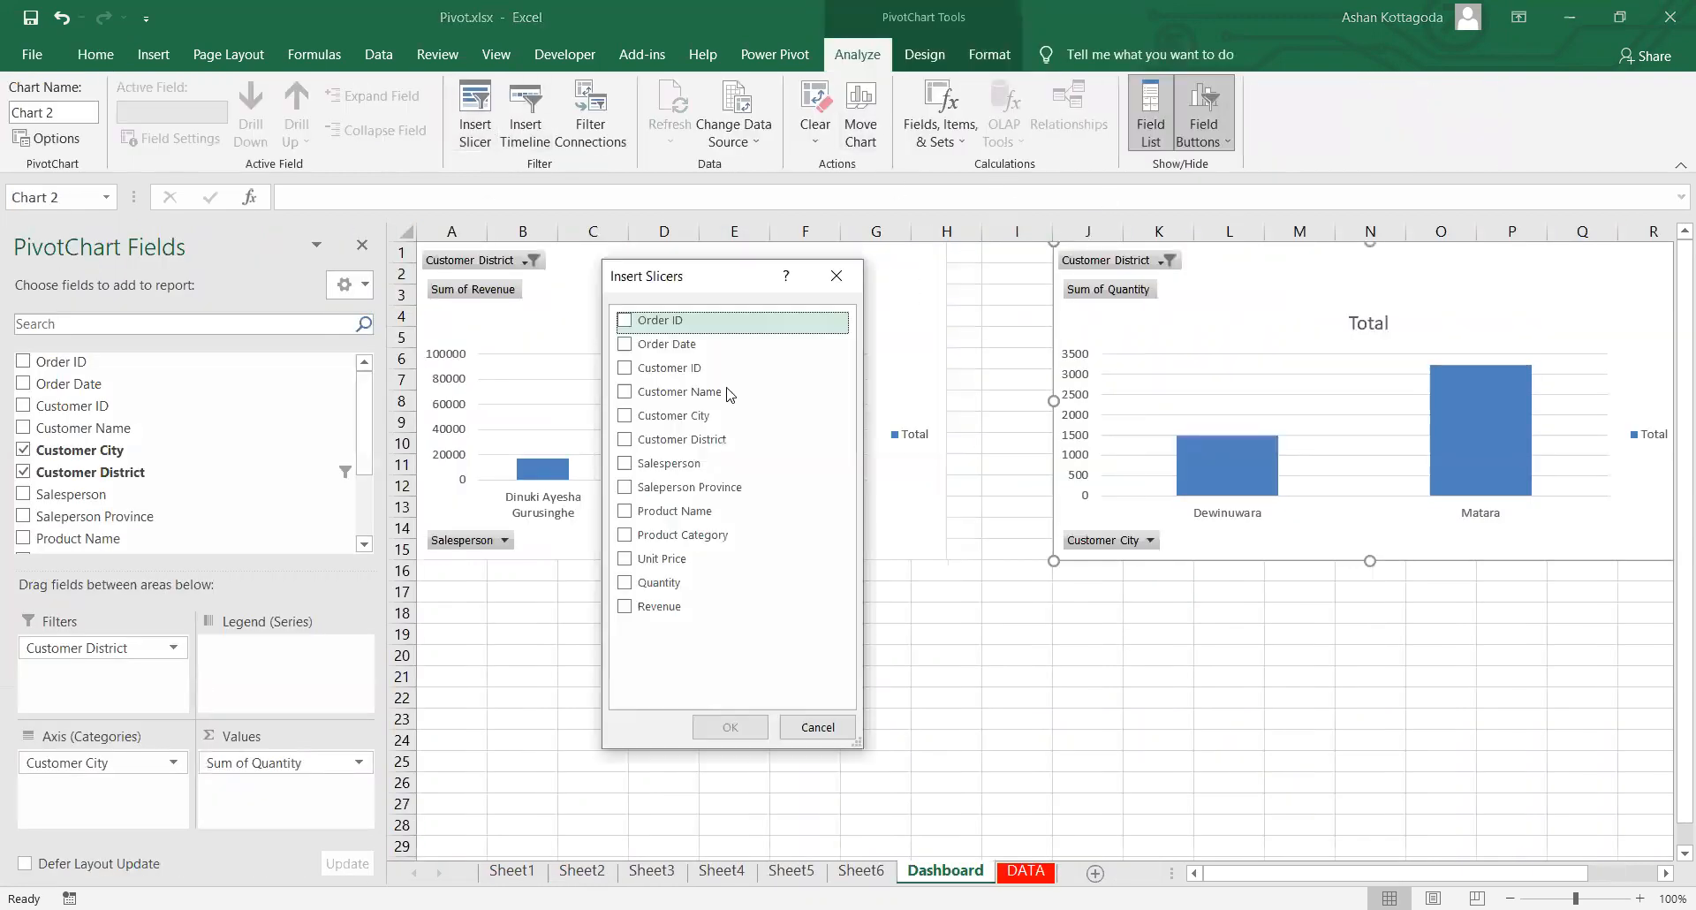
pyautogui.click(627, 438)
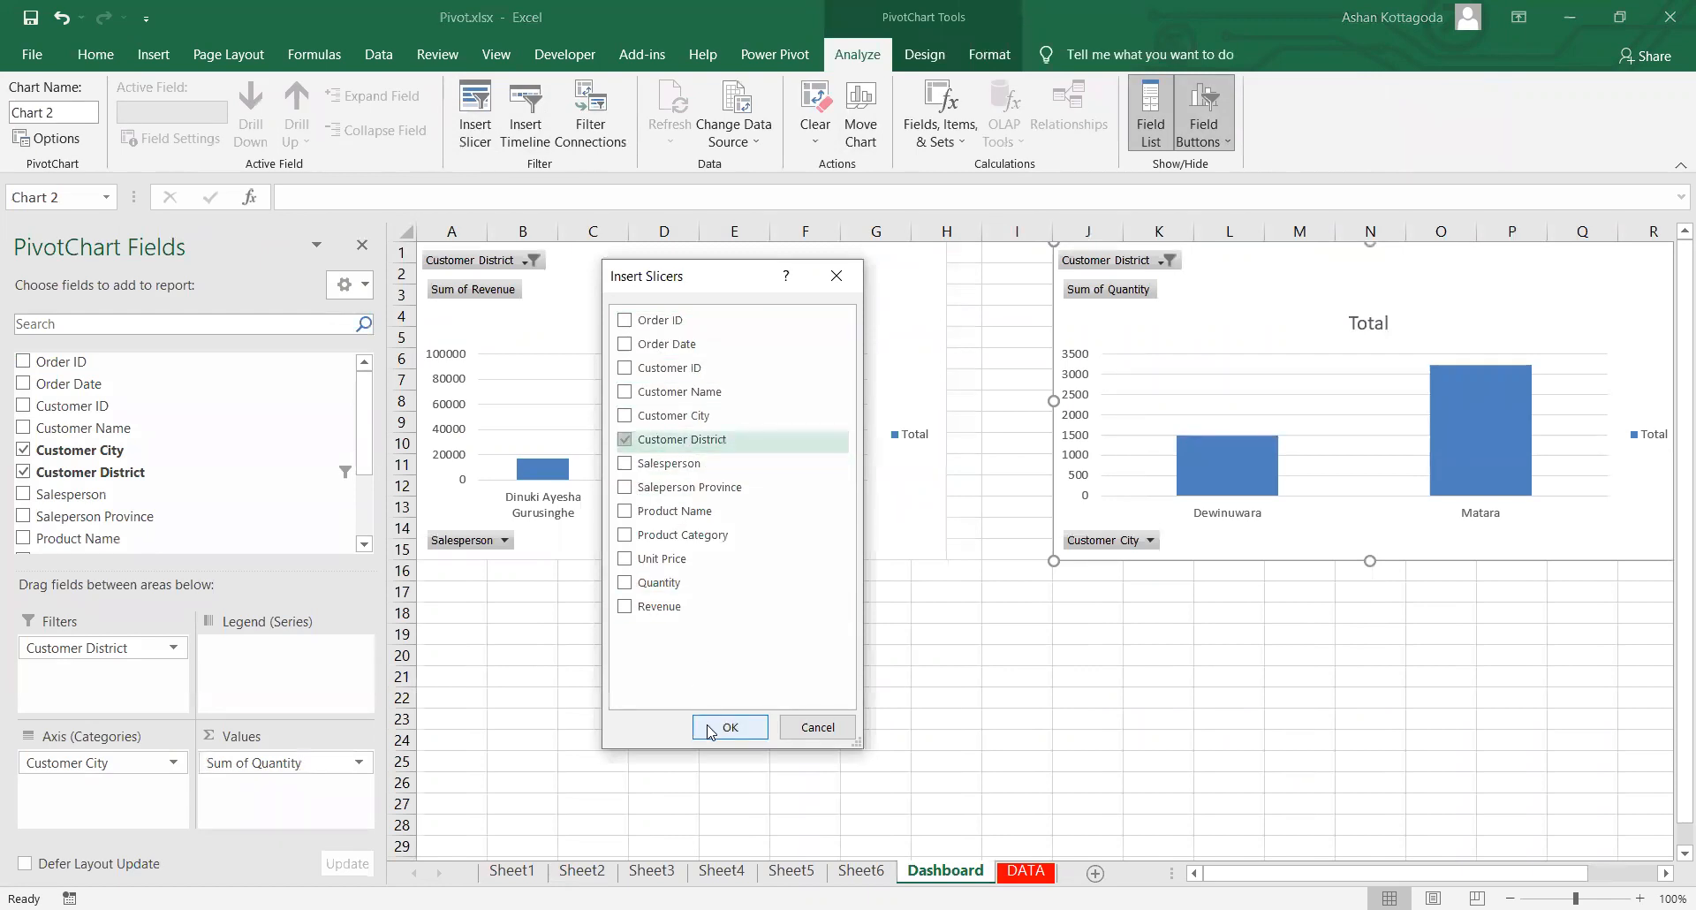
pyautogui.click(710, 727)
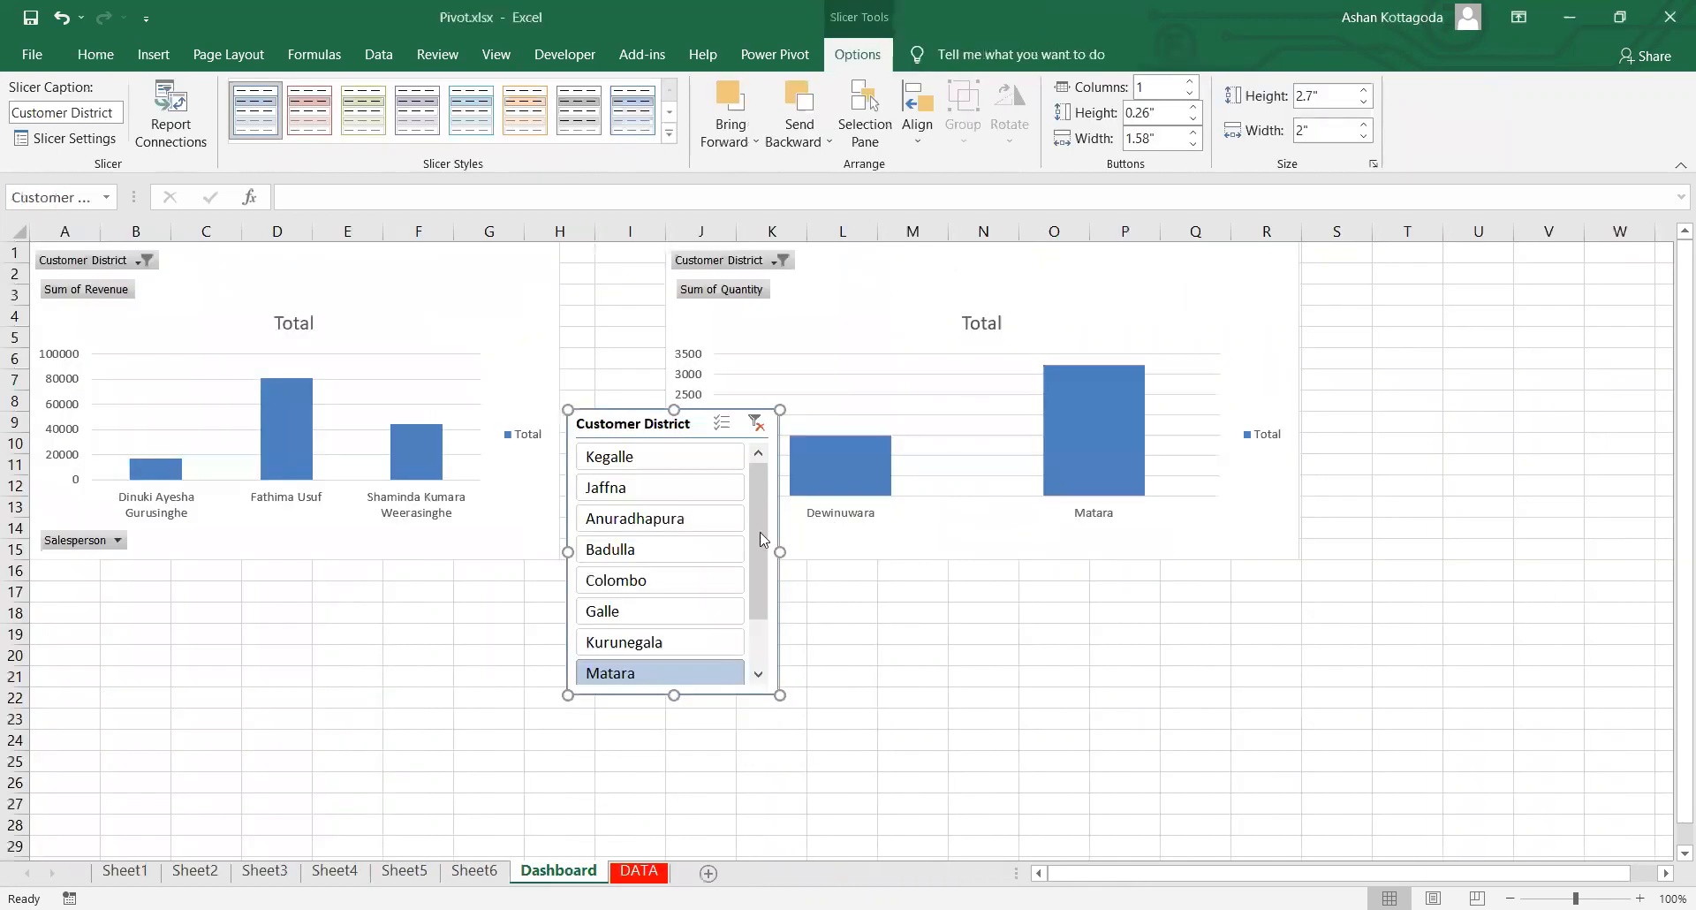
# Step: Clear the Customer District slicer's filter and move the slicer below and between the two Dashboard charts
pyautogui.click(754, 424)
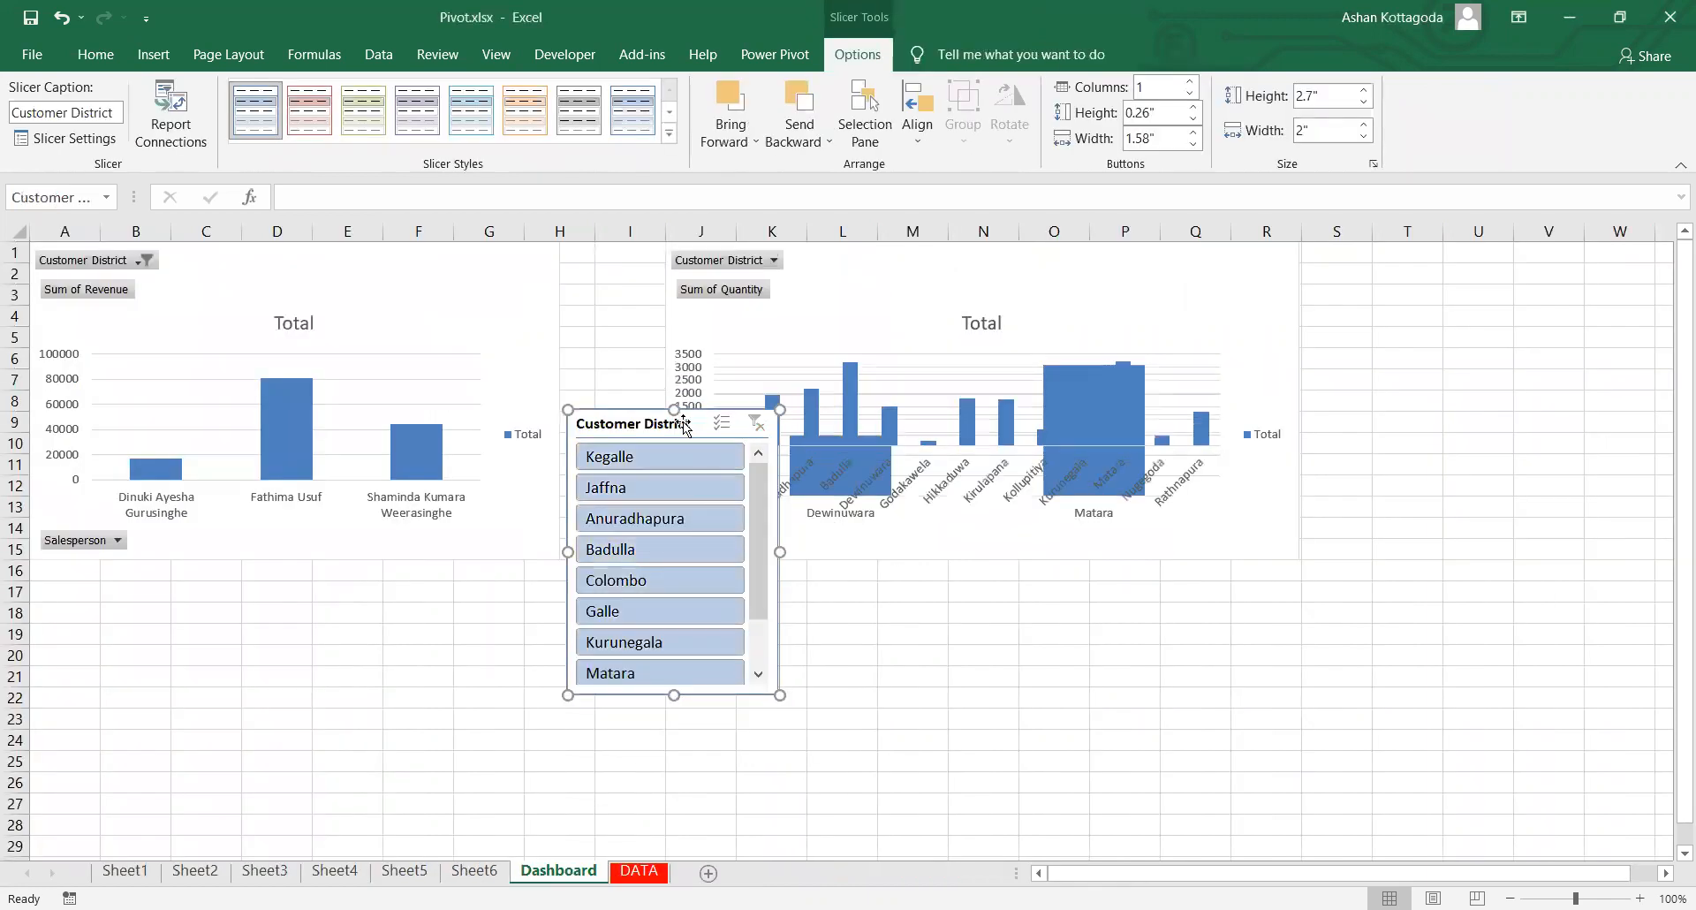
pyautogui.moveTo(654, 437); pyautogui.dragTo(607, 562)
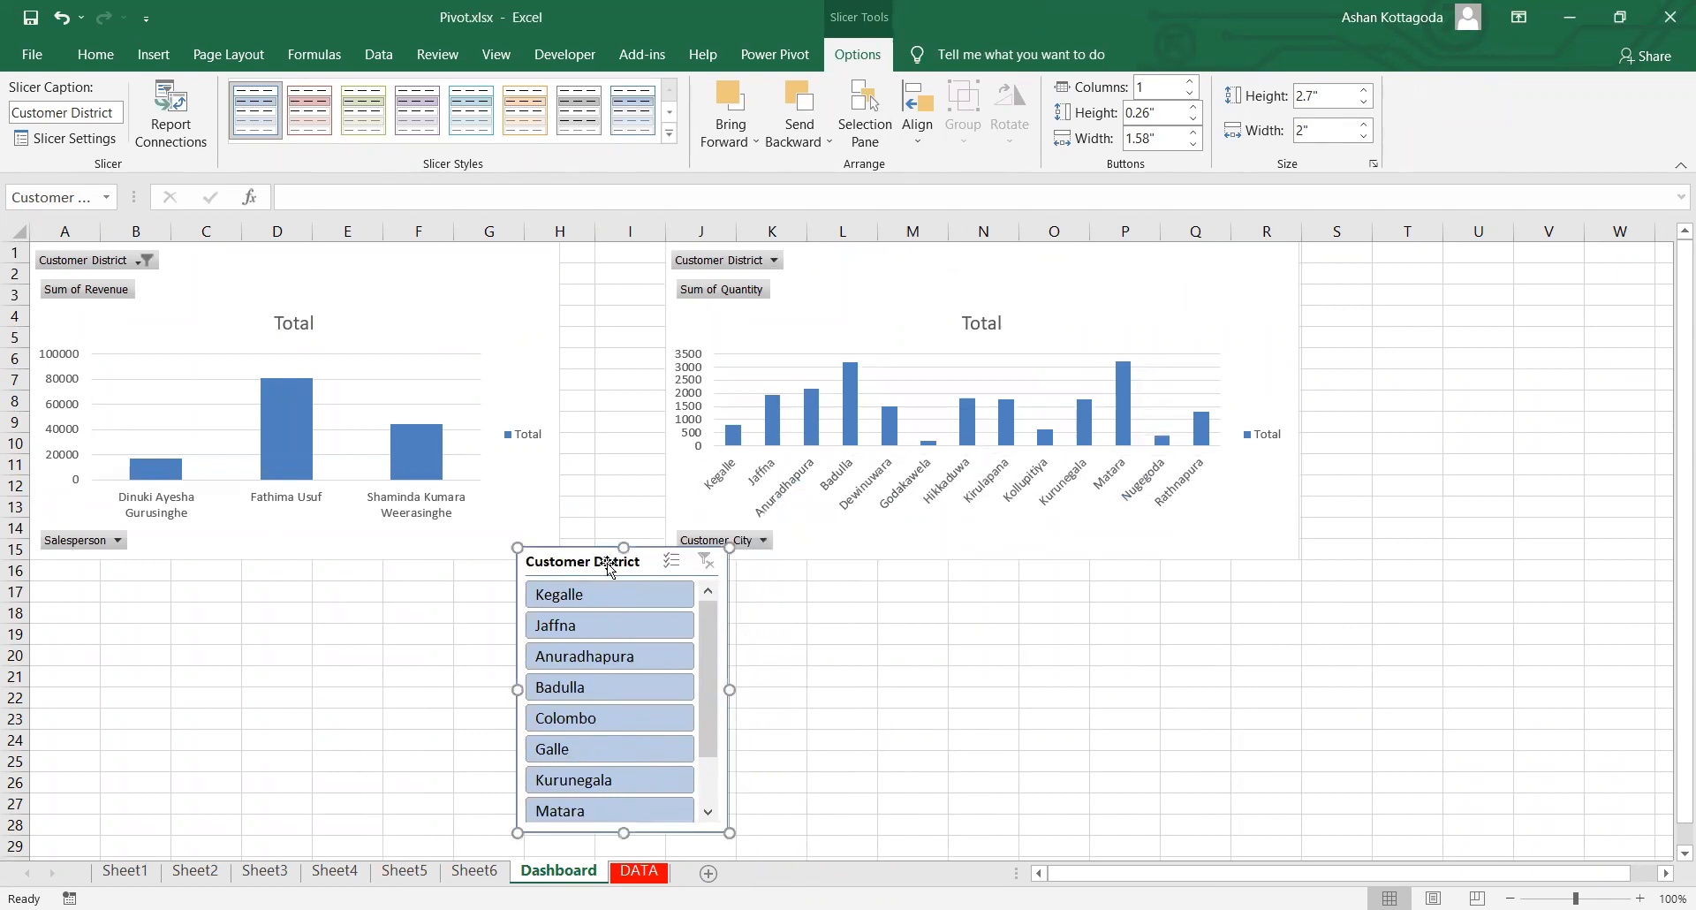
# Step: Filter the quantity chart by Colombo and Badulla with the Customer District slicer, and clear the slicer's filter
pyautogui.click(585, 722)
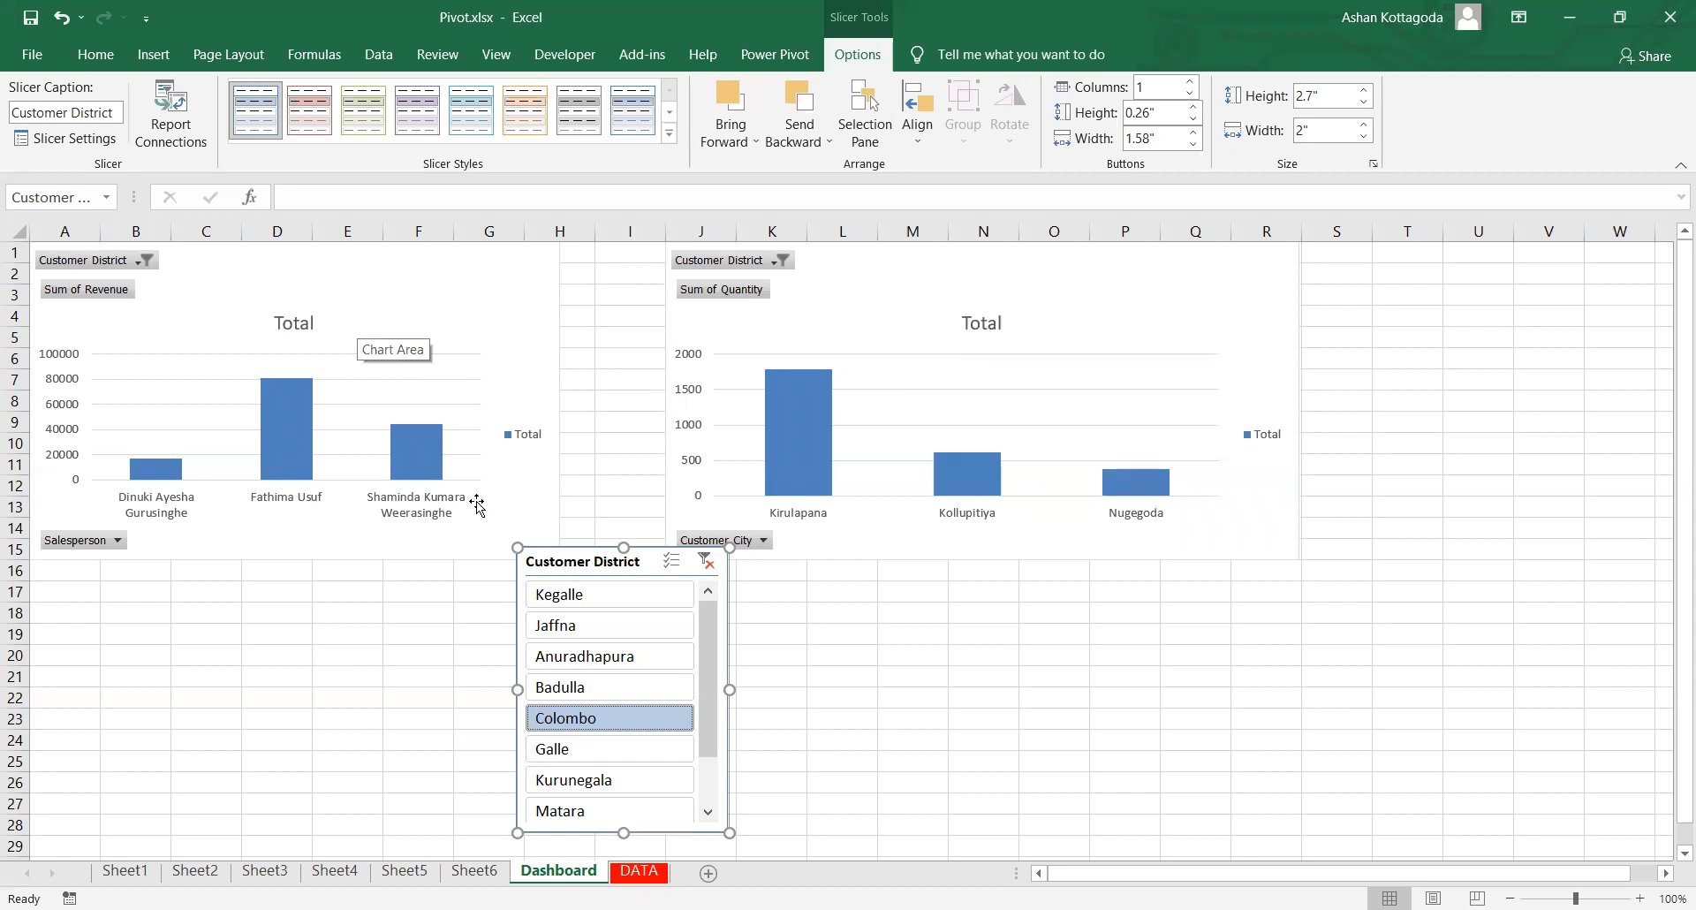
pyautogui.click(584, 689)
pyautogui.click(652, 726)
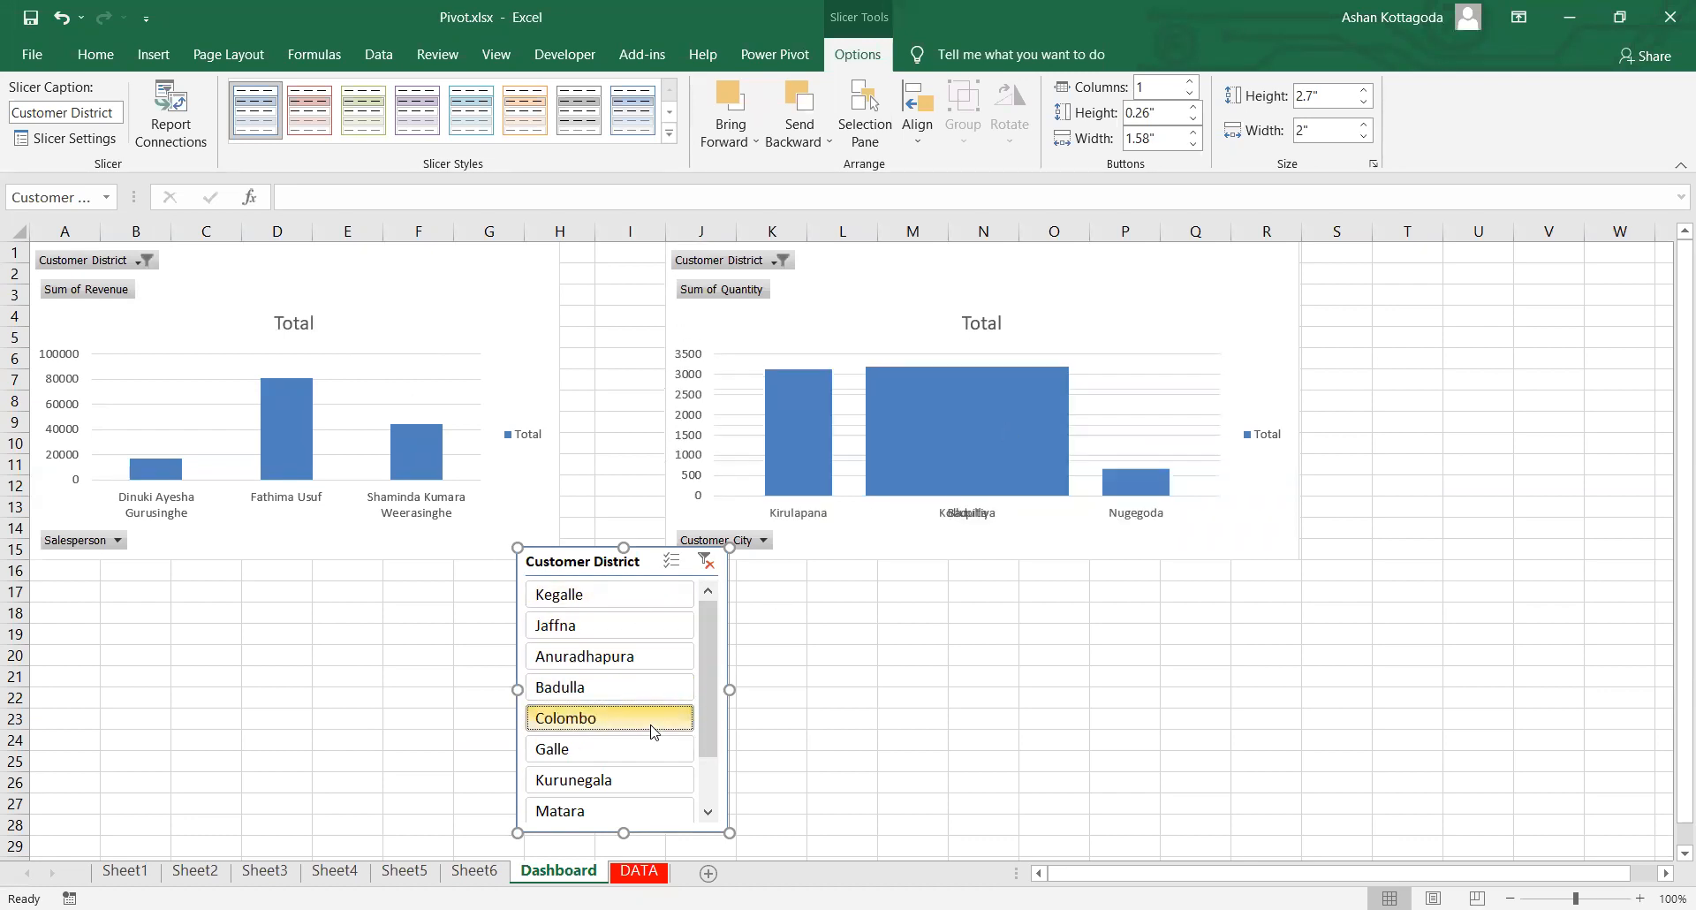
pyautogui.click(705, 561)
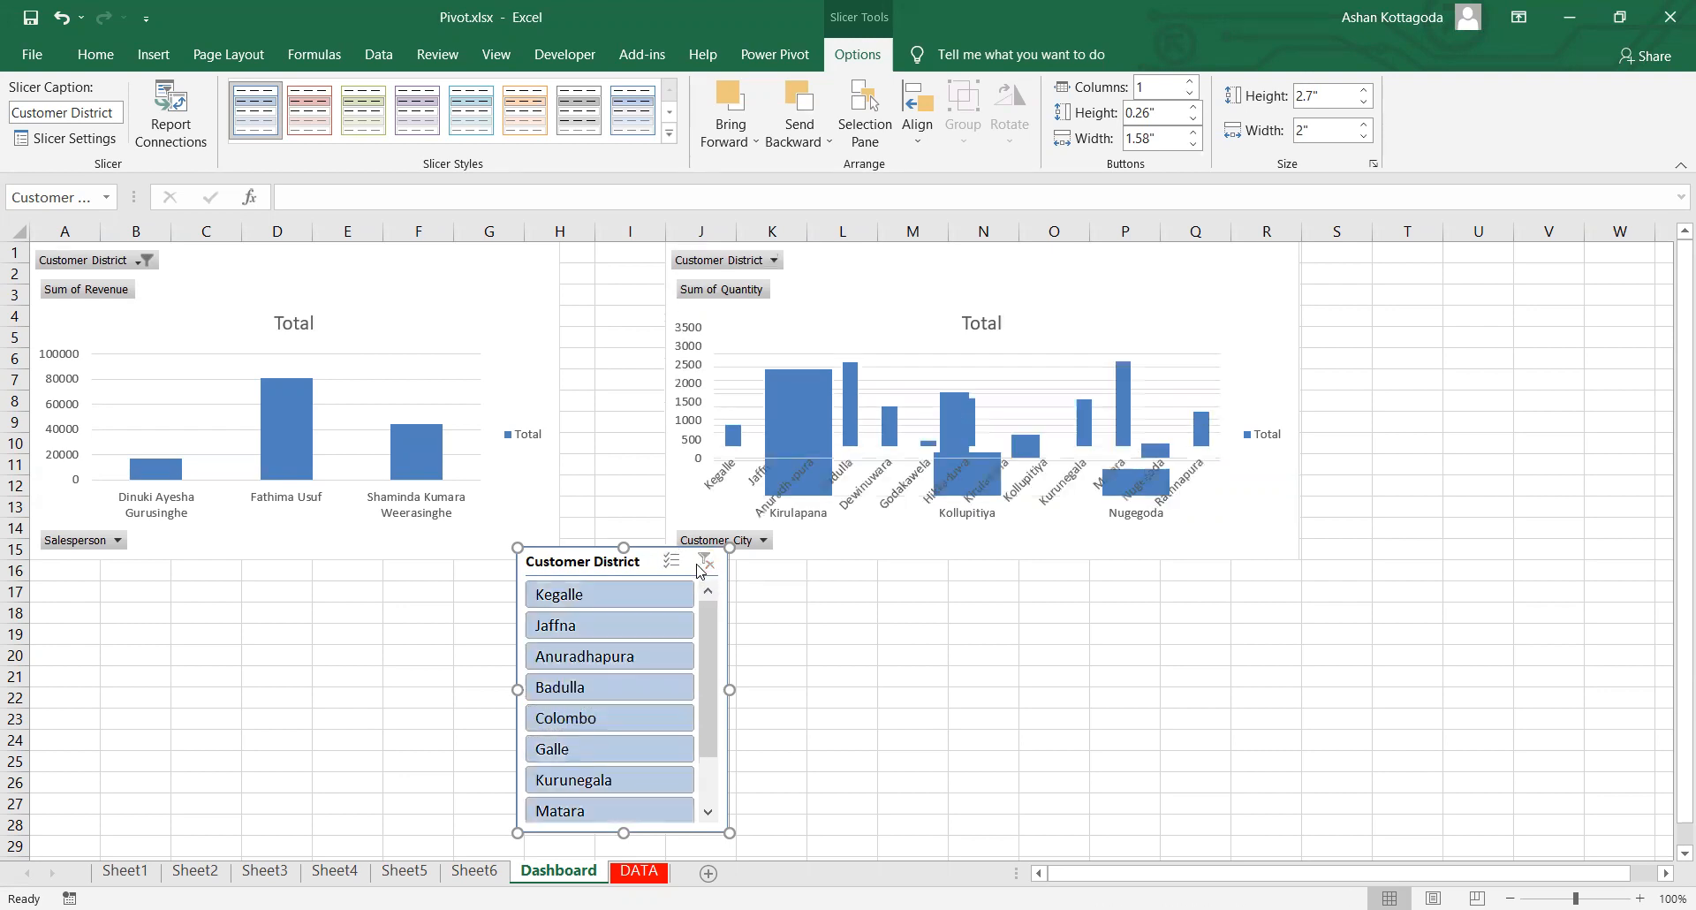
# Step: Check which sheet holds the revenue-by-salesperson PivotTable and return to the Dashboard sheet
pyautogui.click(177, 135)
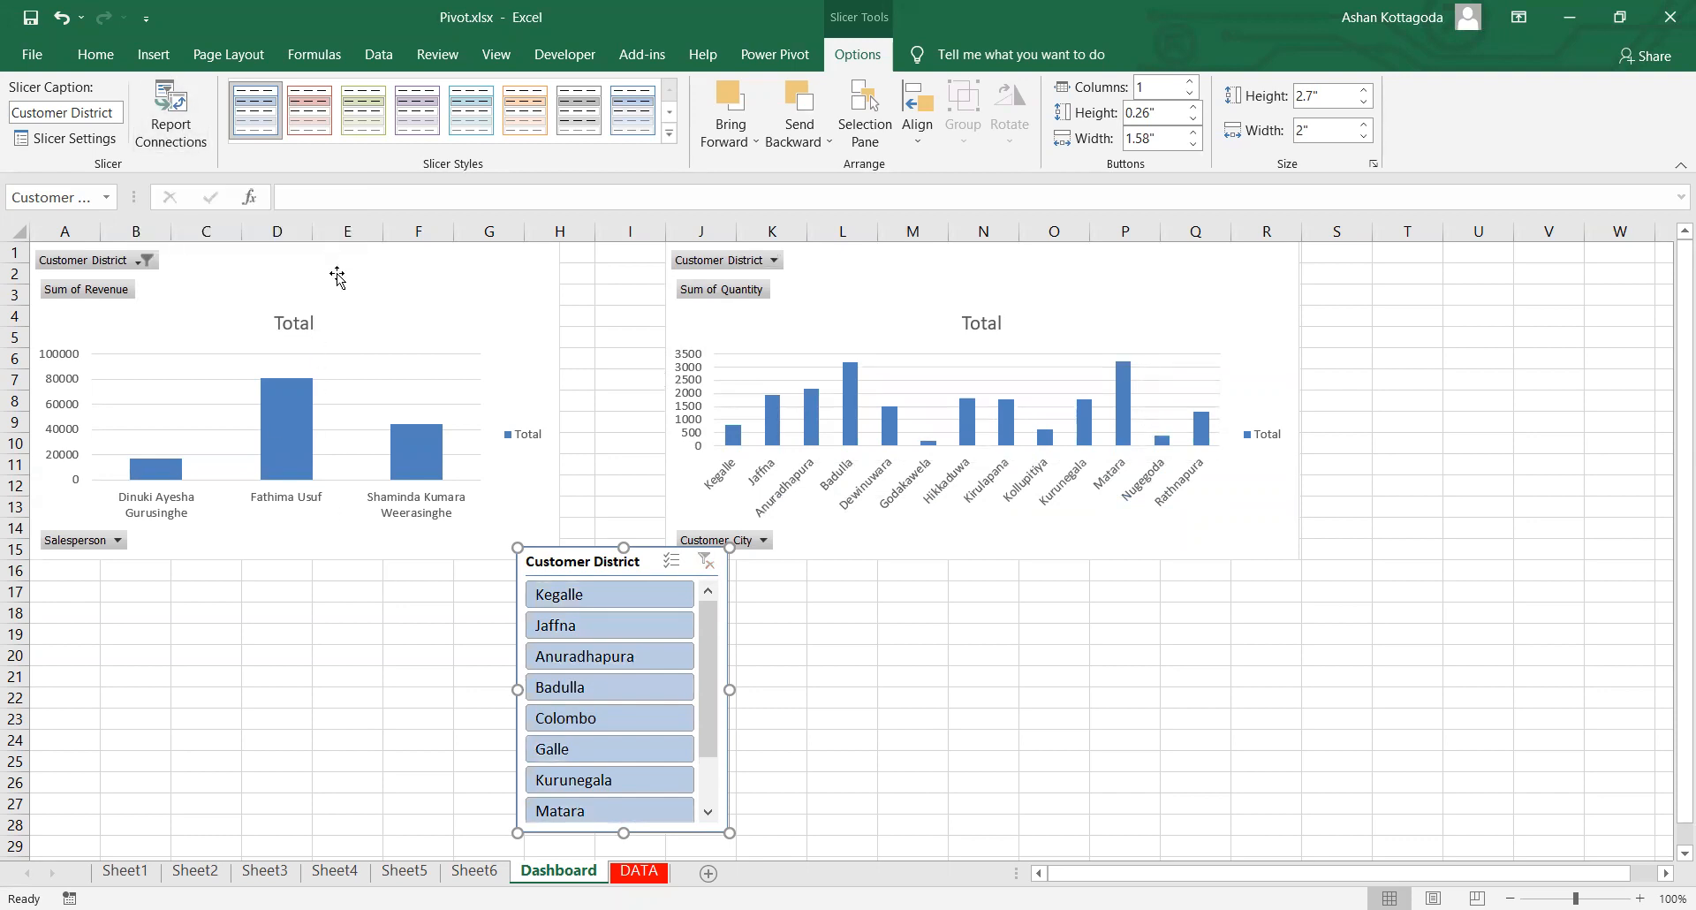
pyautogui.click(356, 874)
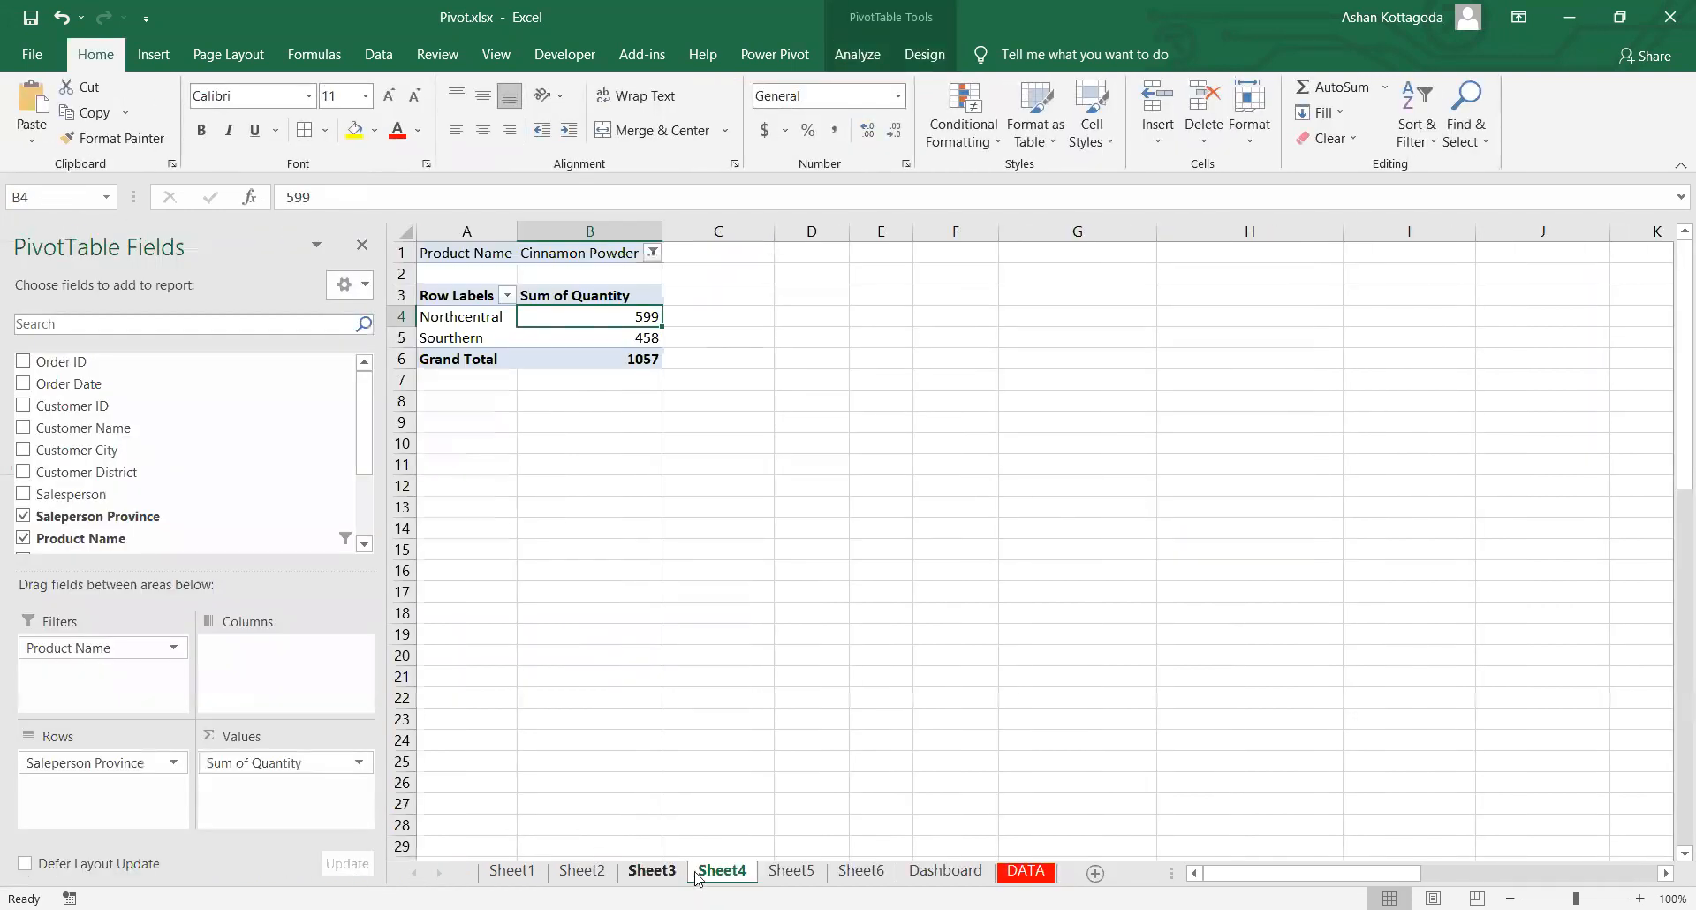
pyautogui.click(811, 845)
pyautogui.click(404, 870)
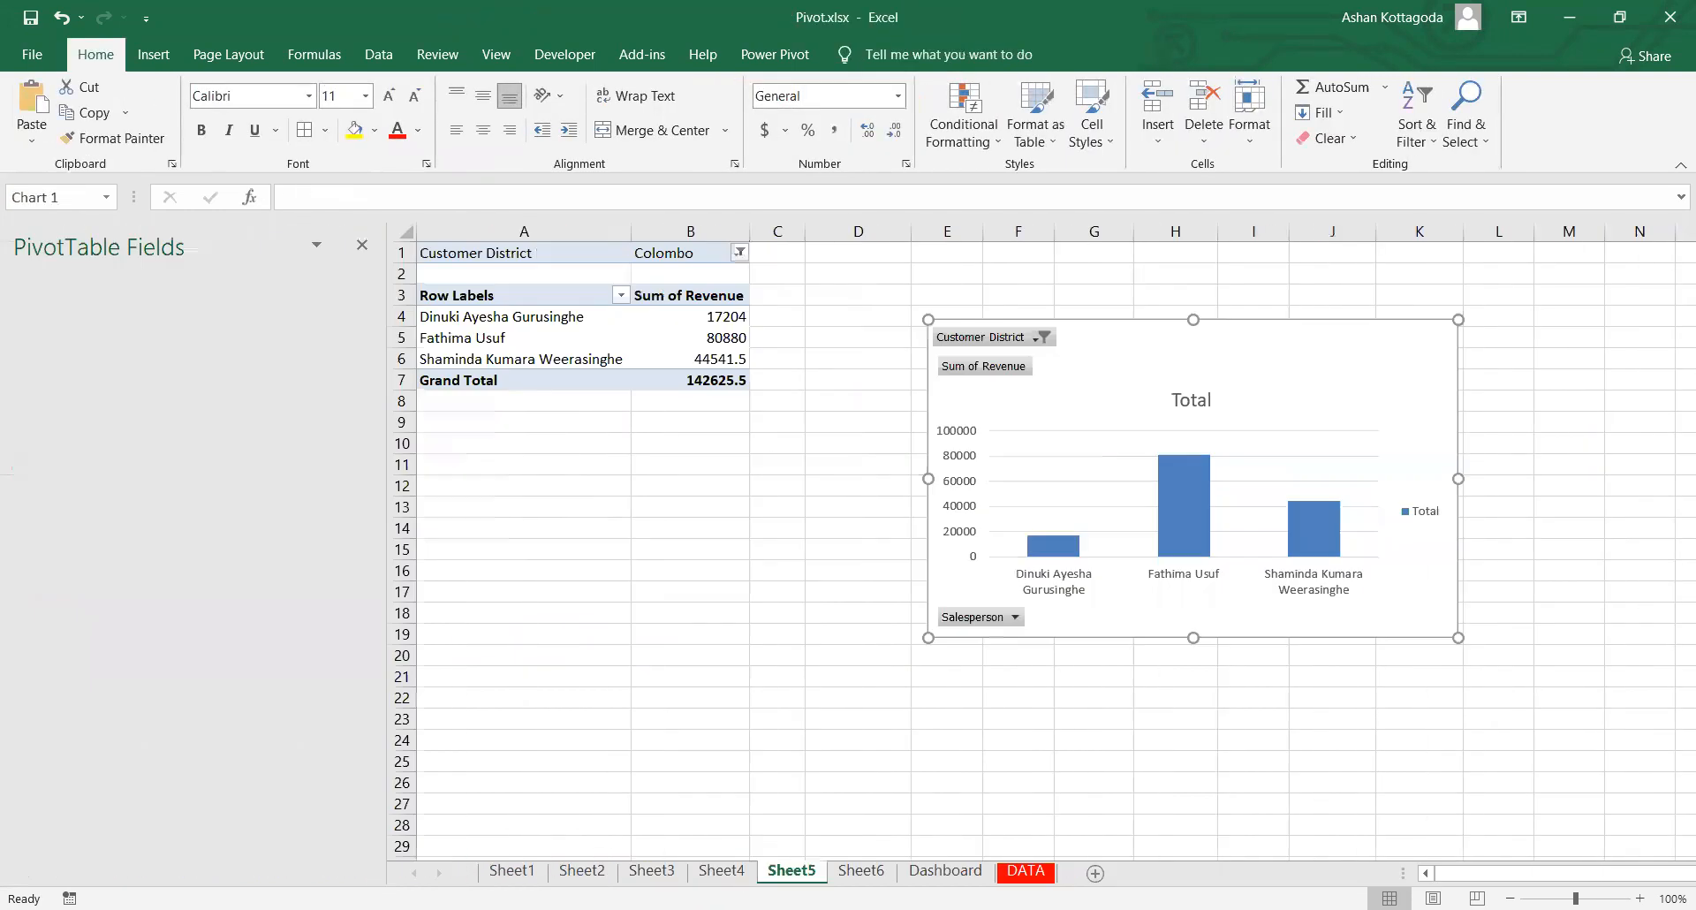
pyautogui.click(945, 870)
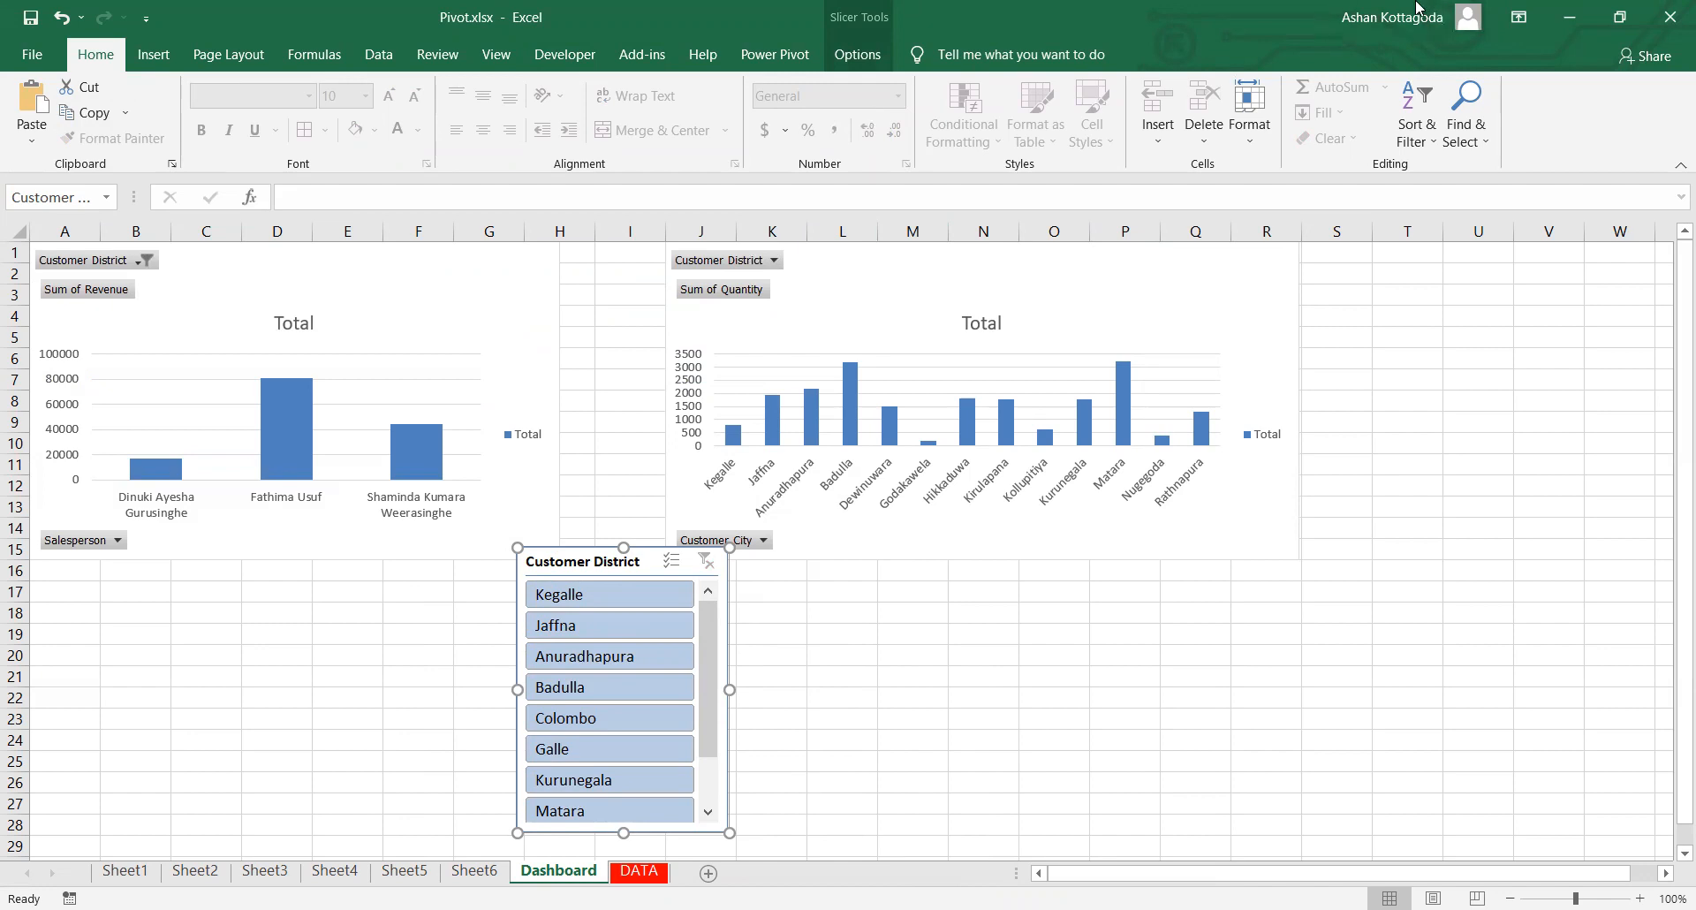
# Step: Connect the Customer District slicer to PivotTable5 on Sheet5 in addition to PivotTable6
pyautogui.click(857, 54)
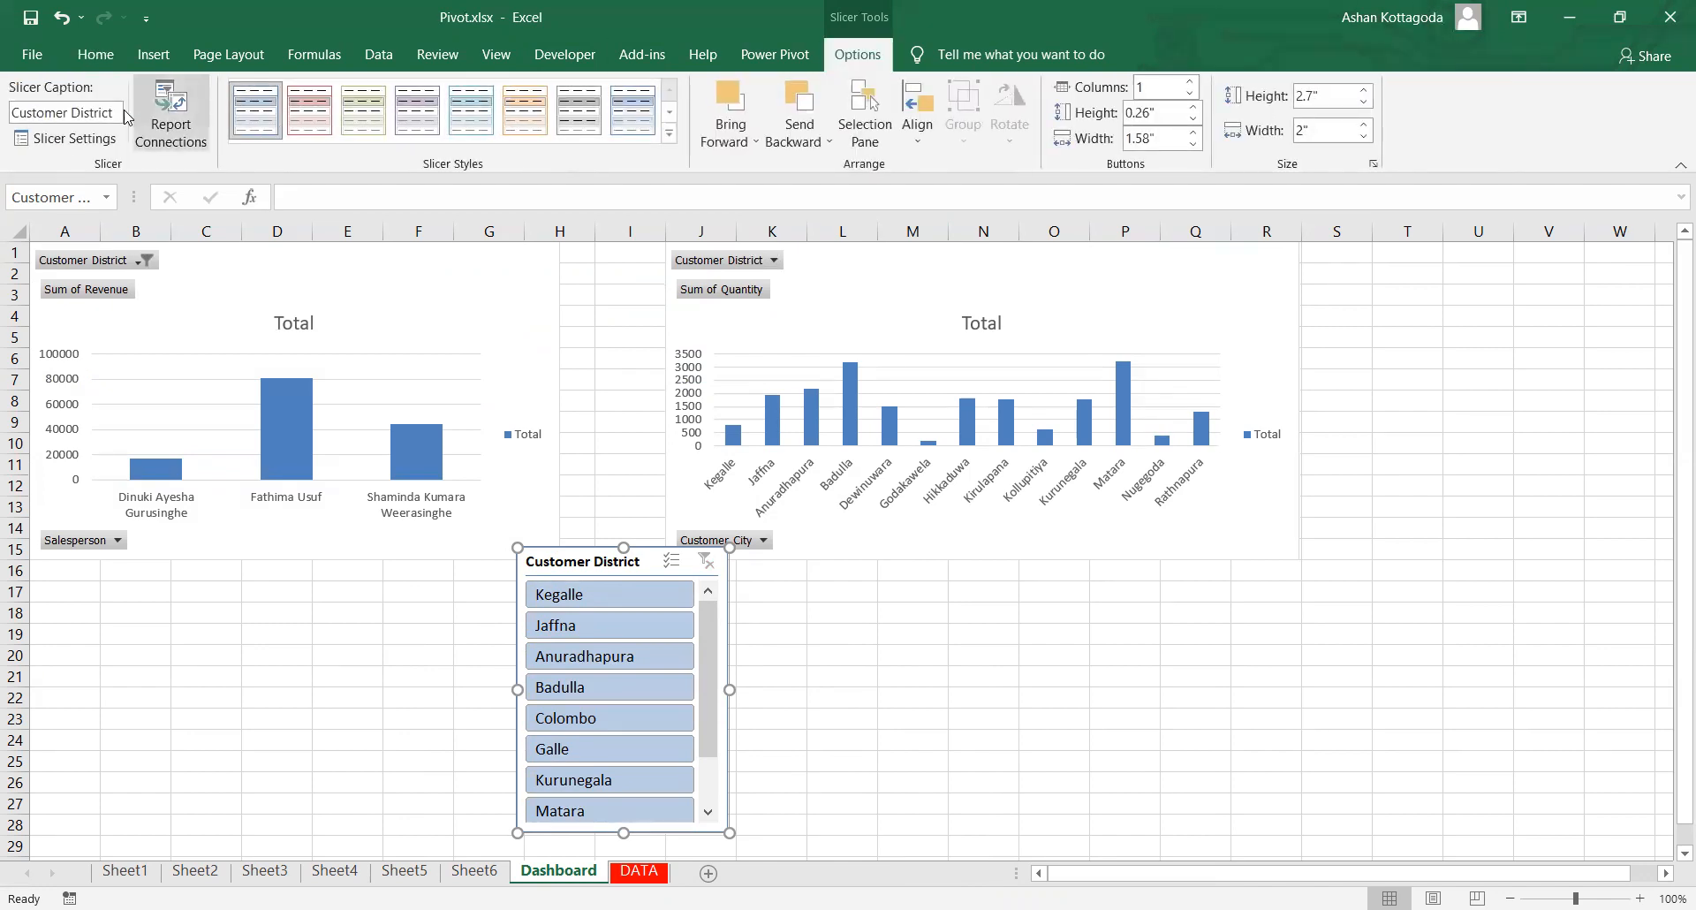
pyautogui.click(170, 115)
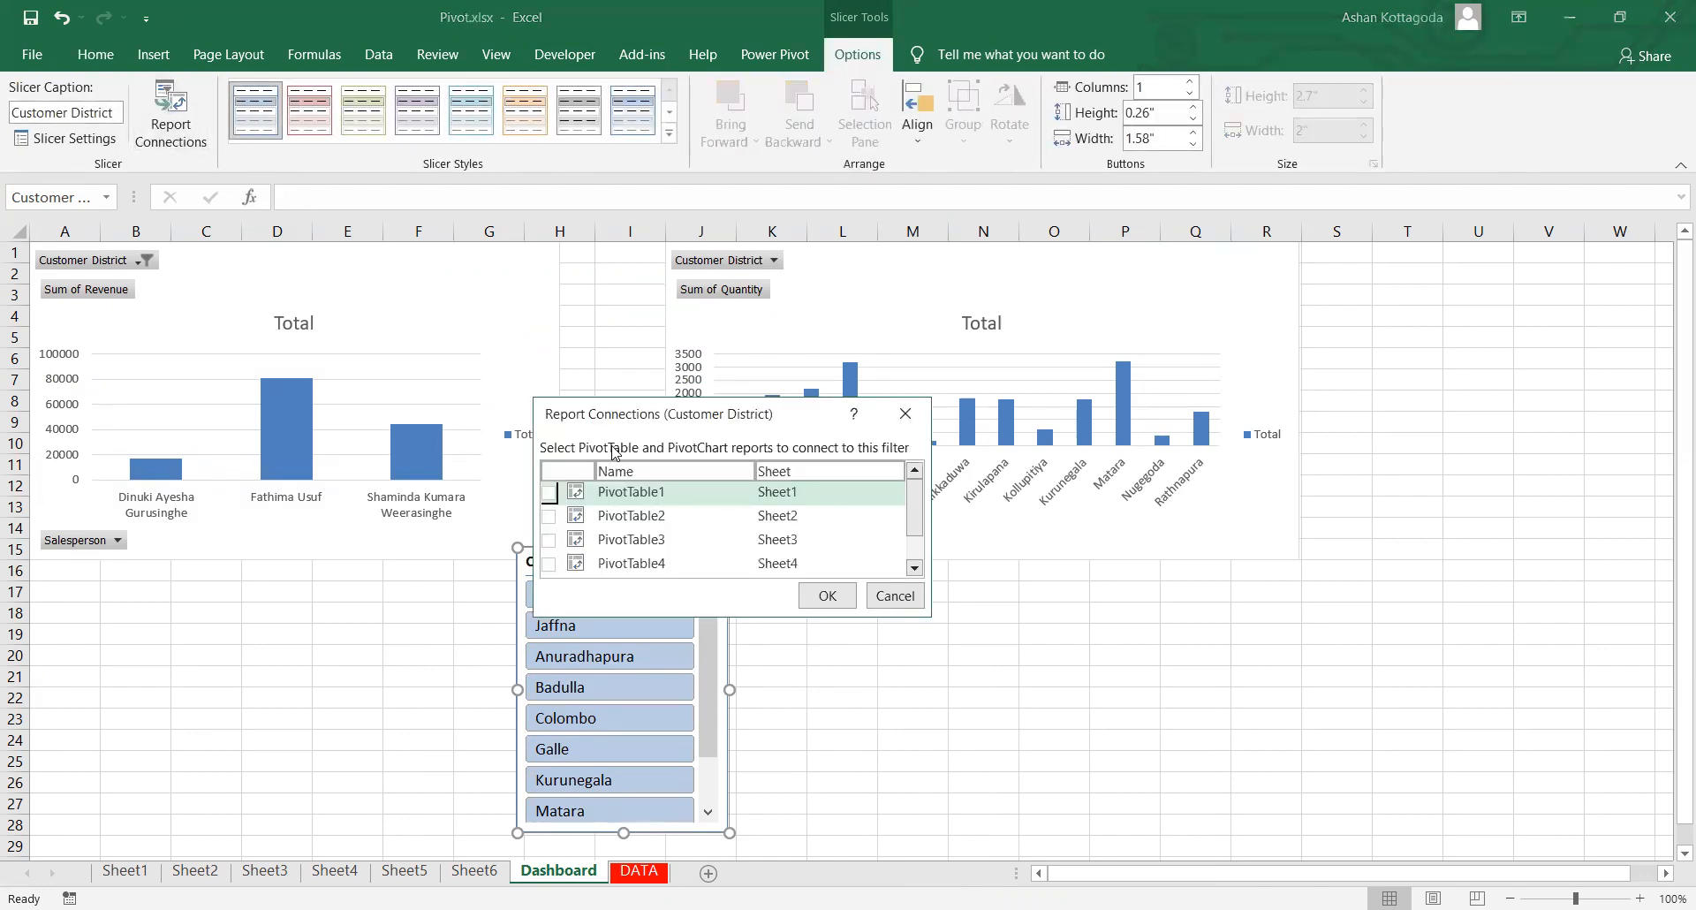
pyautogui.scroll(-1, 618, 495)
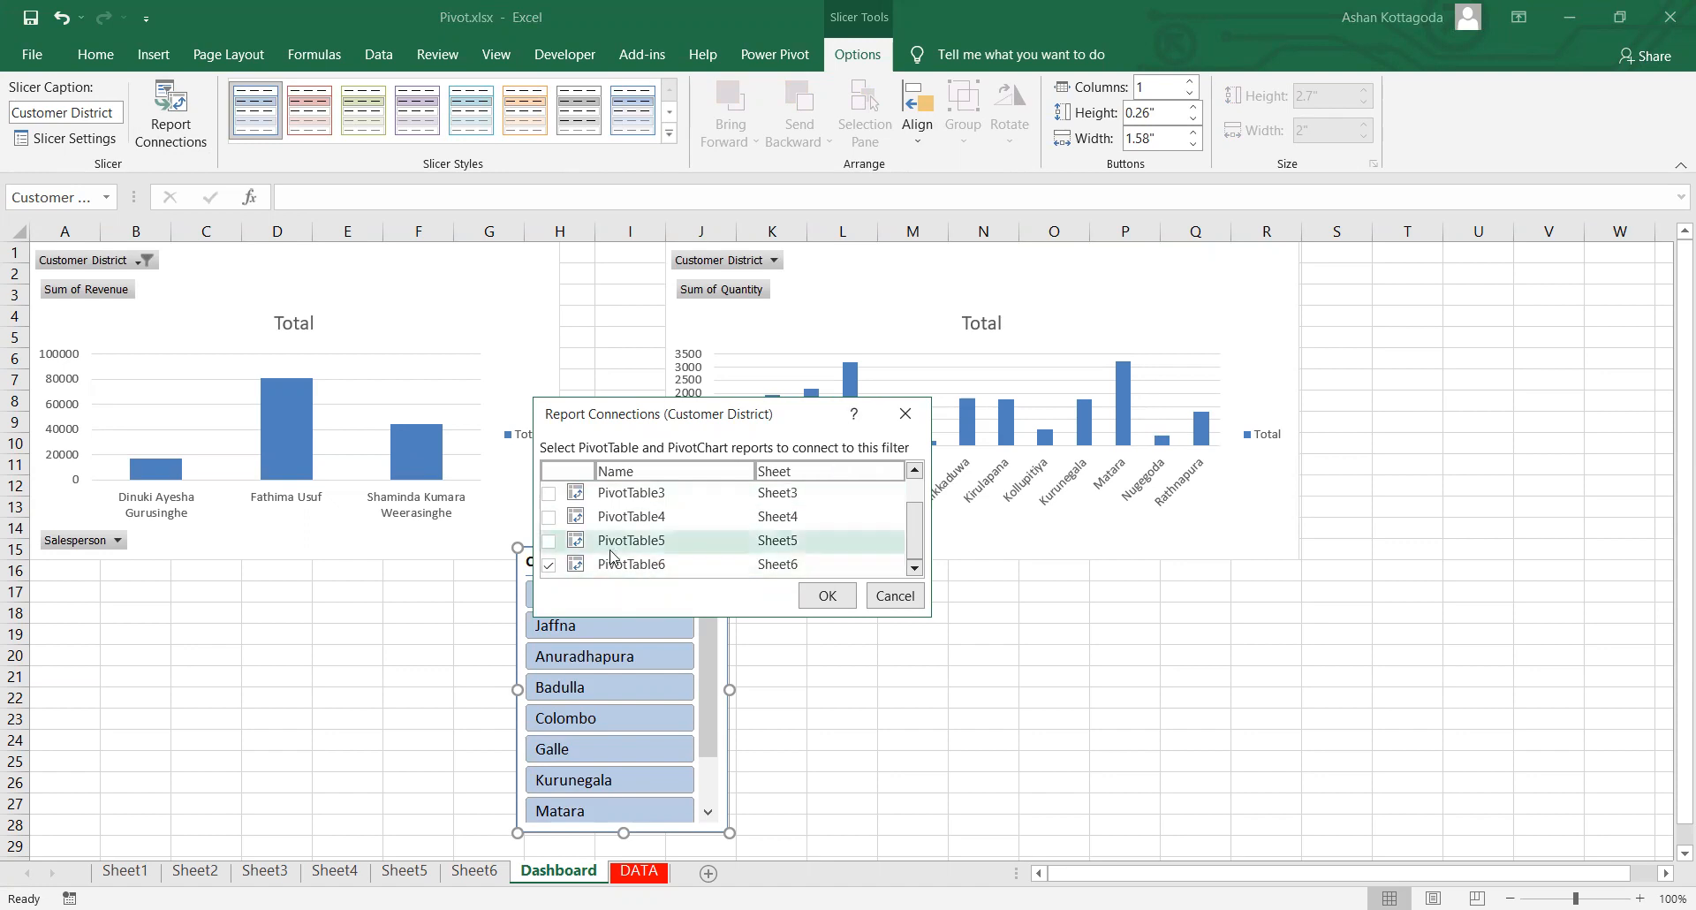
pyautogui.click(549, 540)
pyautogui.click(817, 597)
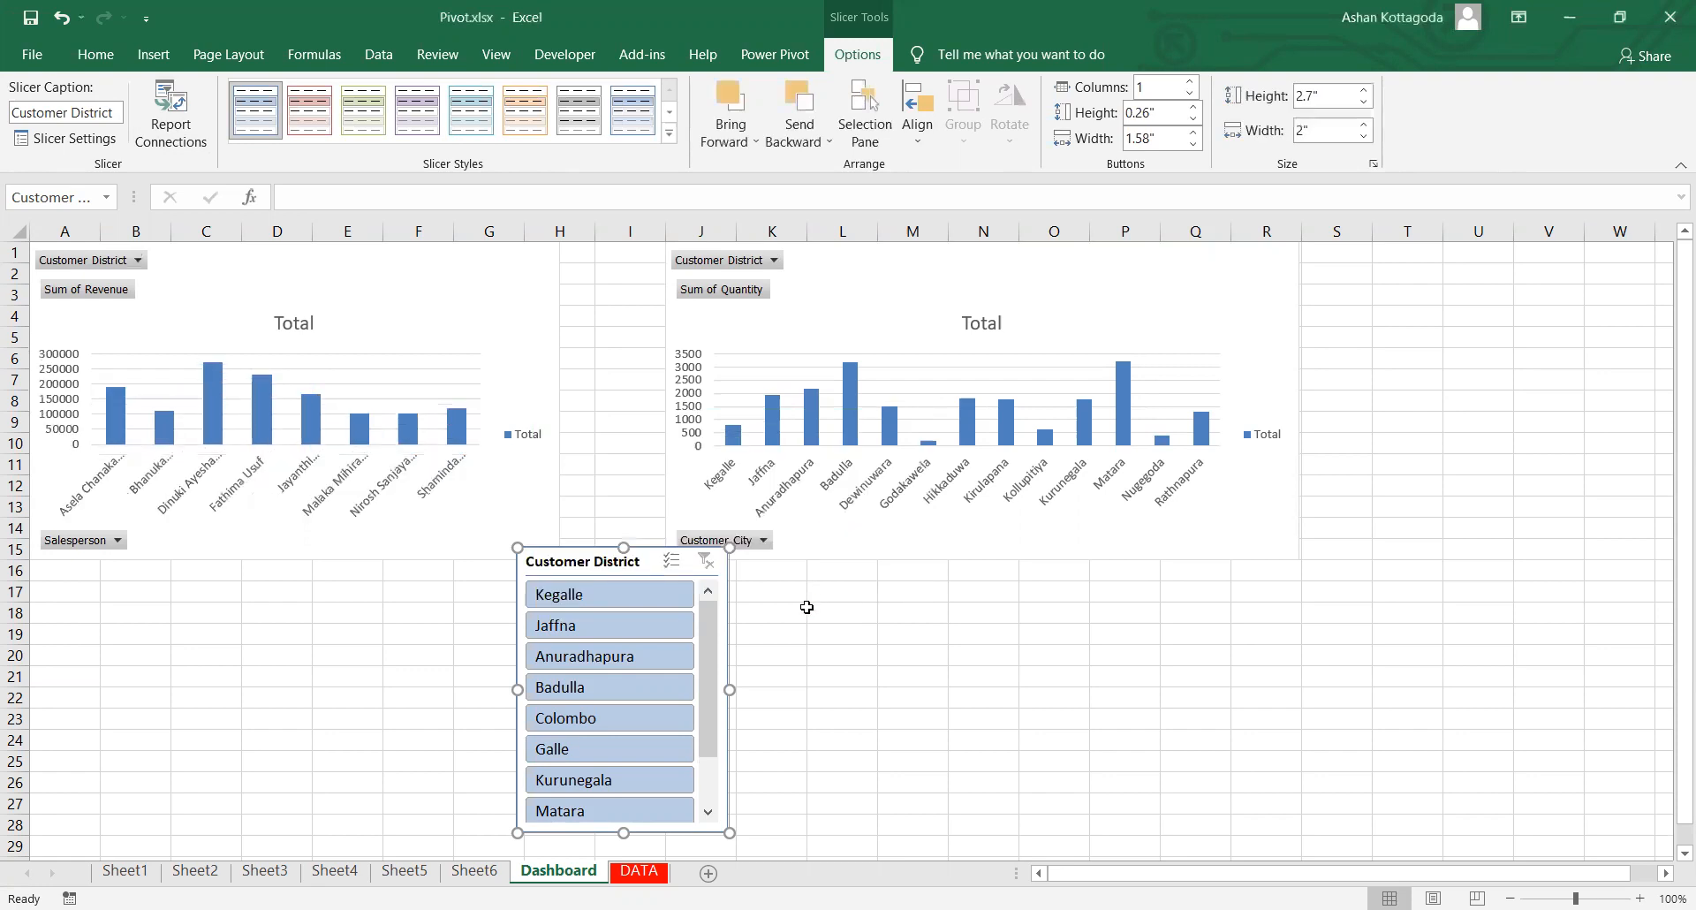
# Step: Test the slicer on both Dashboard charts with Colombo, Badulla, Anuradhapura and Matara, and clear its filter
pyautogui.click(591, 719)
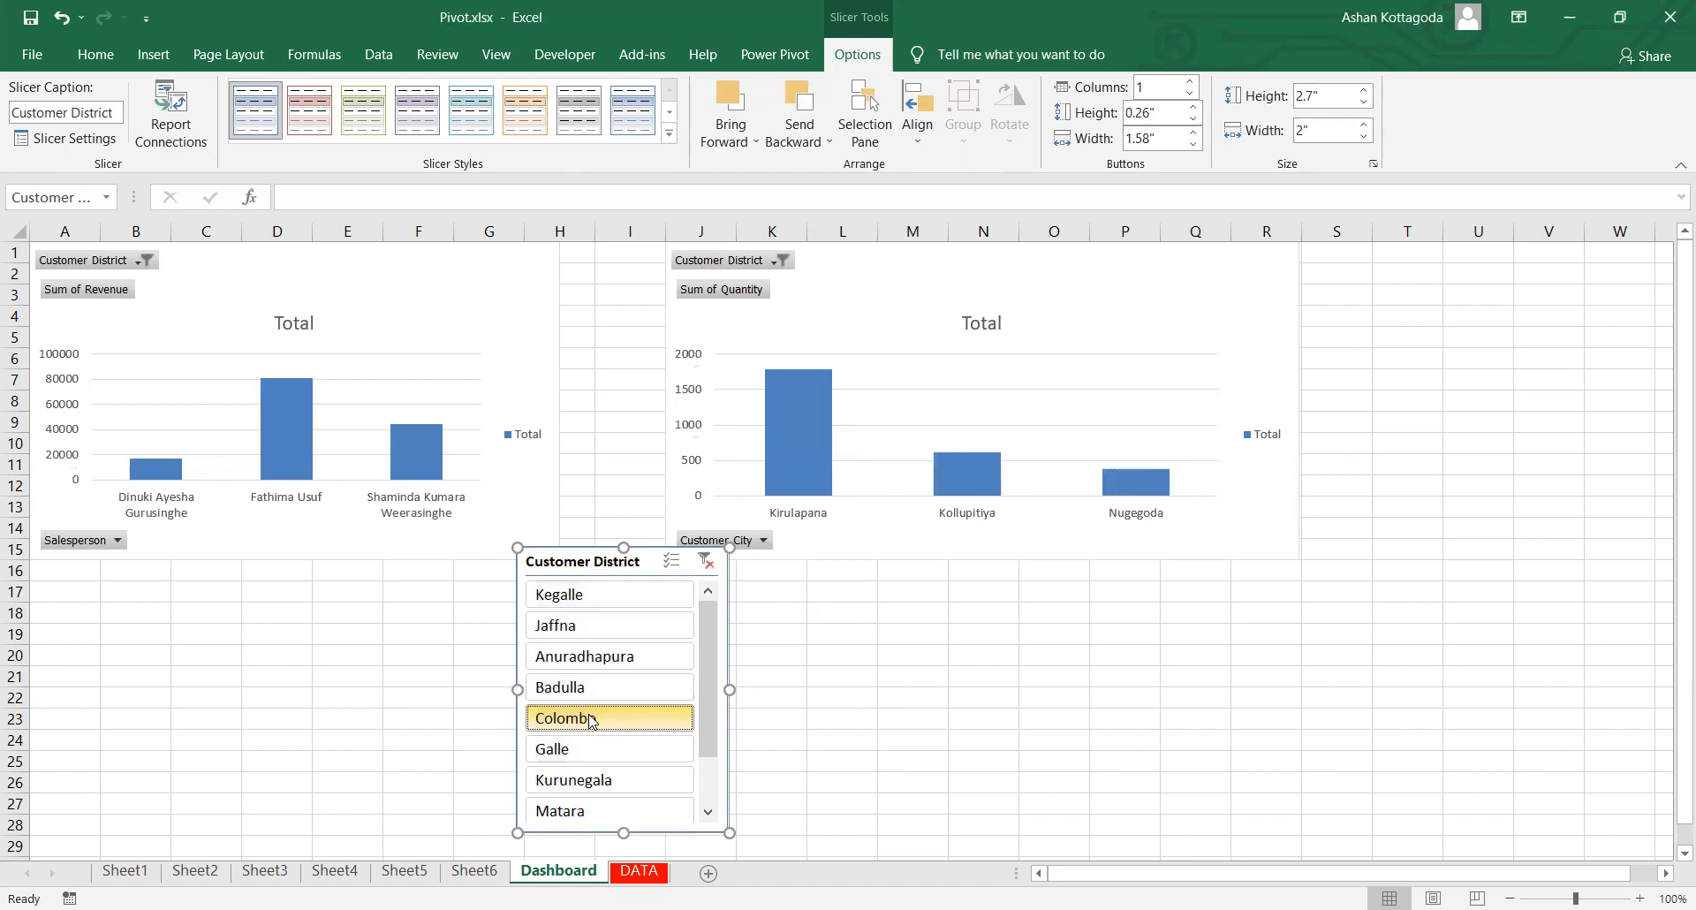
pyautogui.click(603, 695)
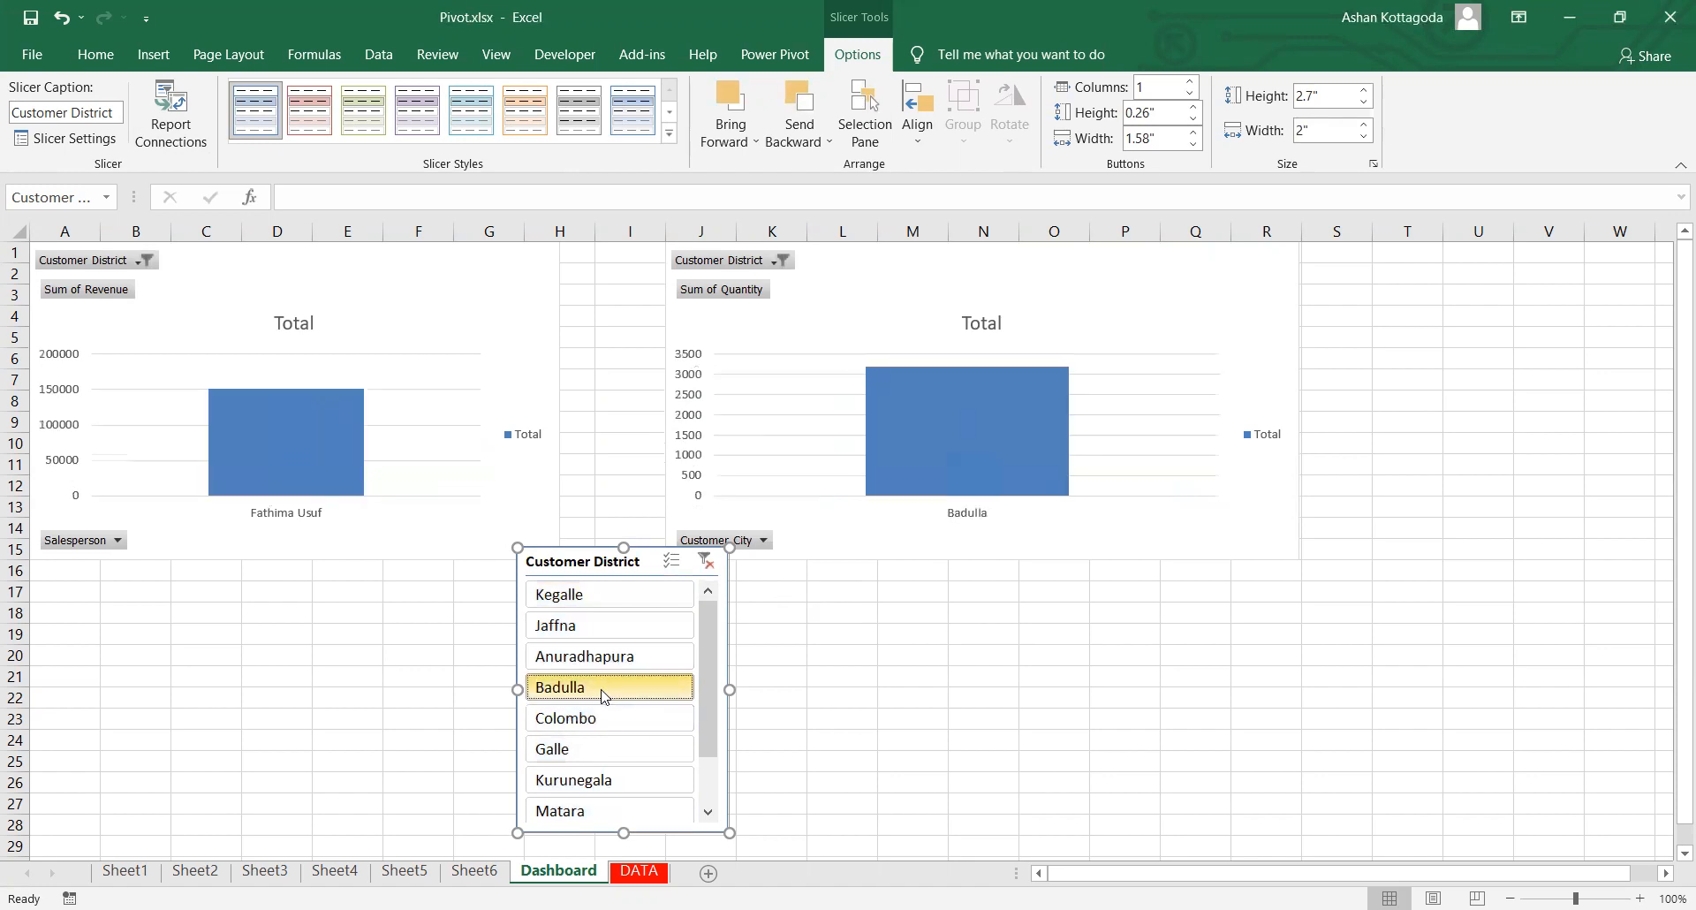
pyautogui.click(603, 662)
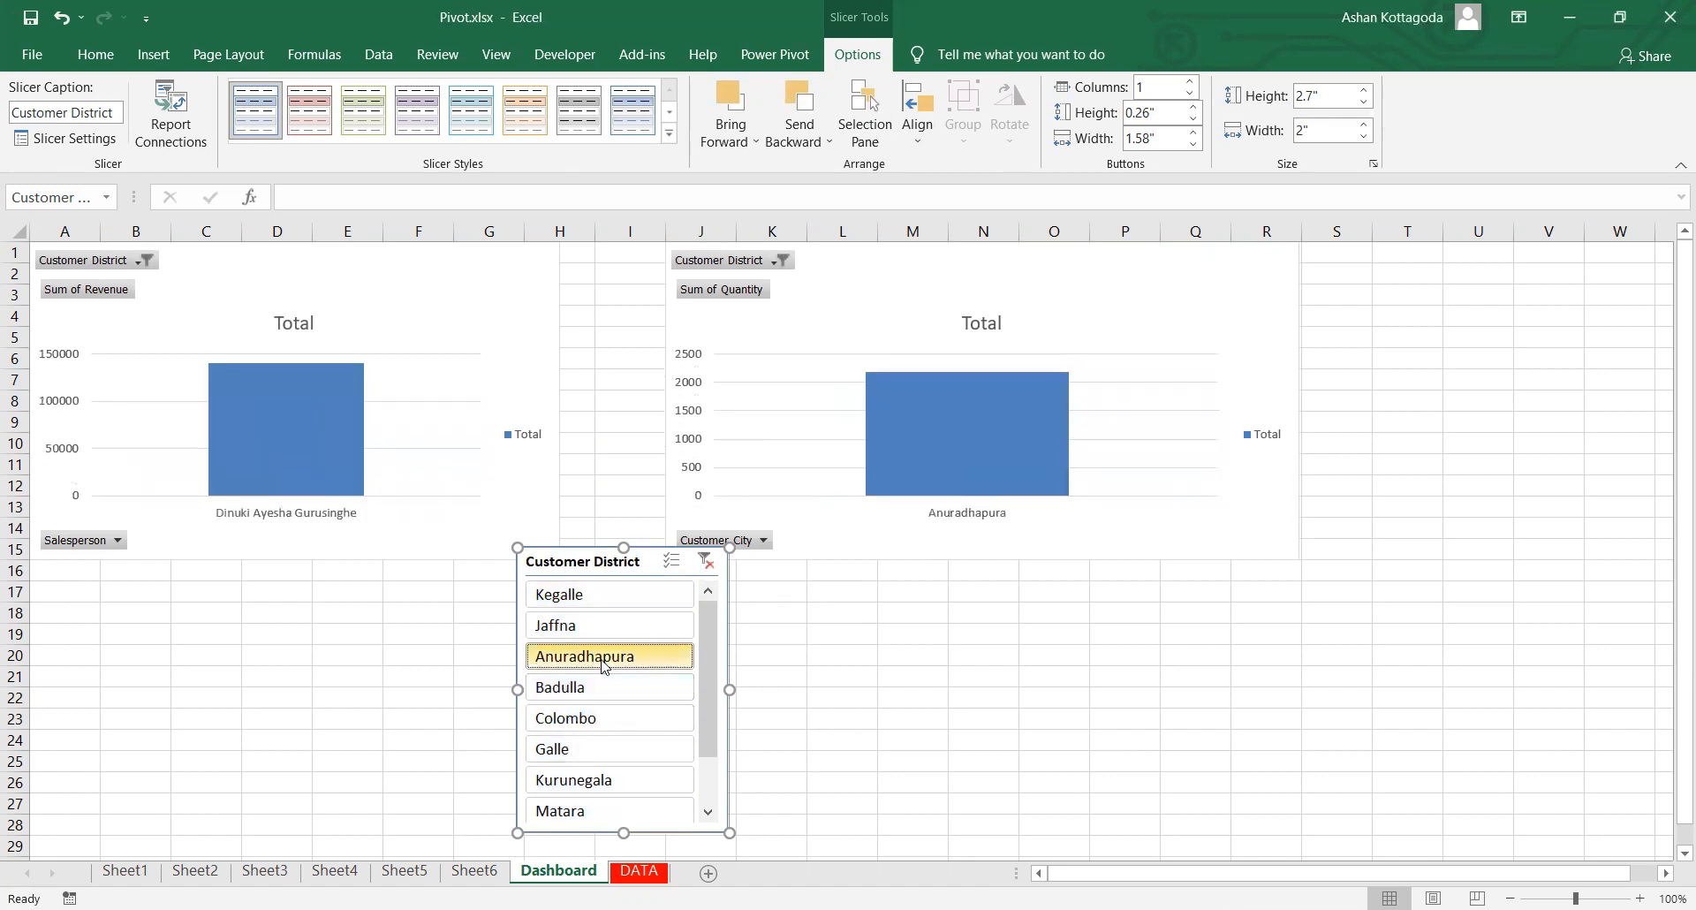
pyautogui.click(594, 716)
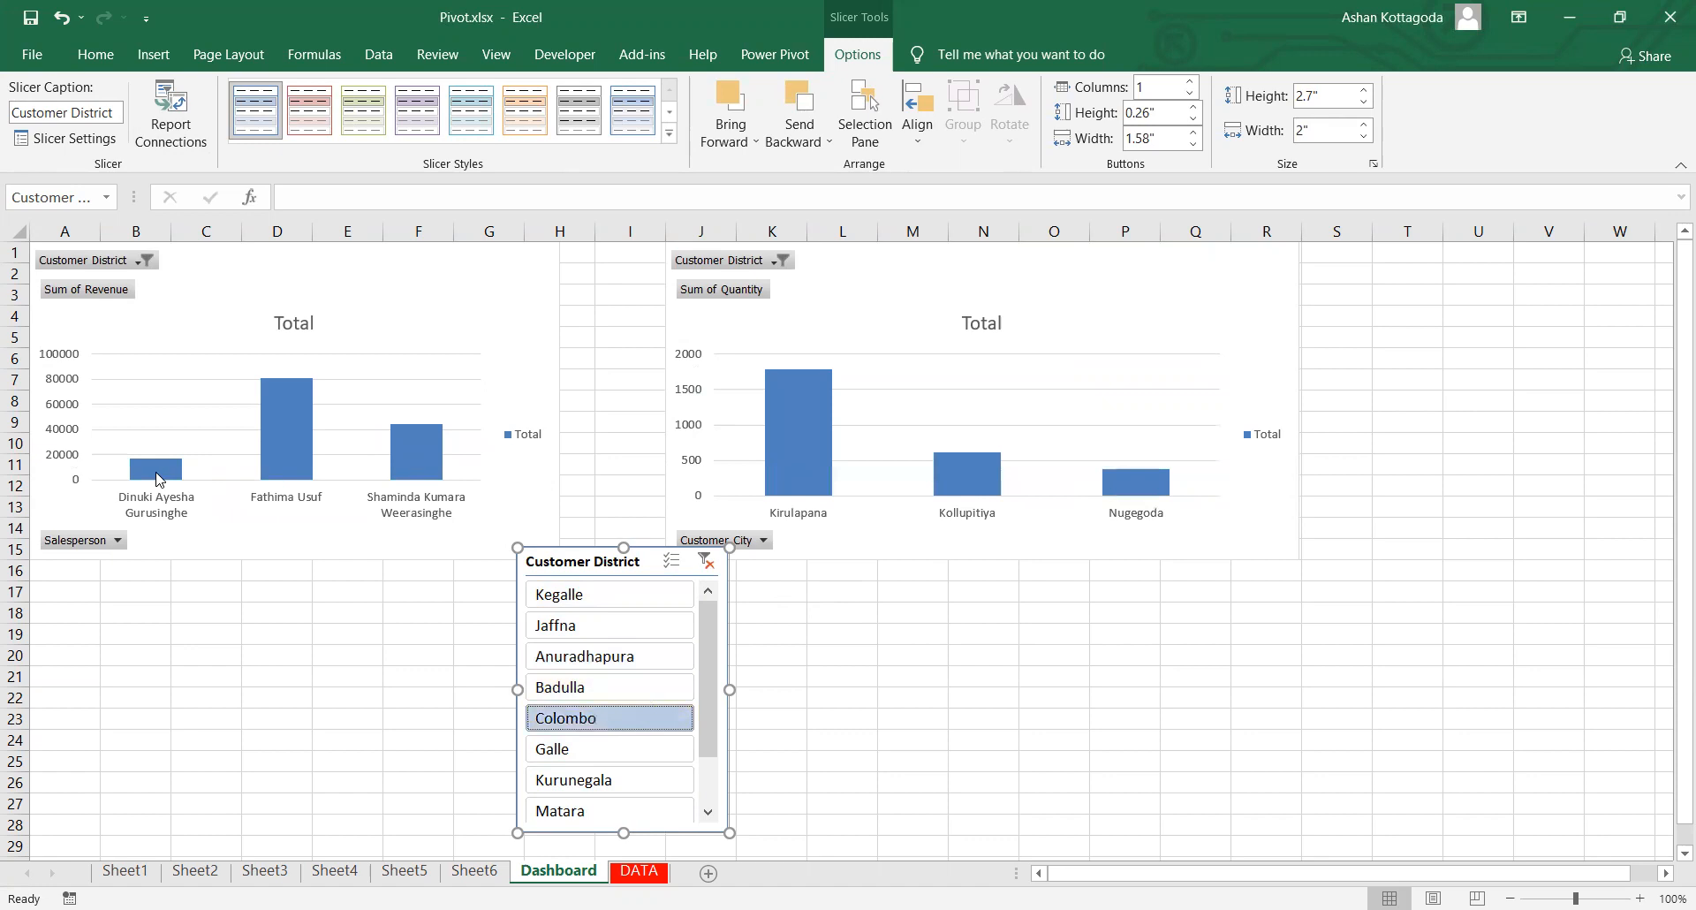
pyautogui.scroll(-2, 669, 765)
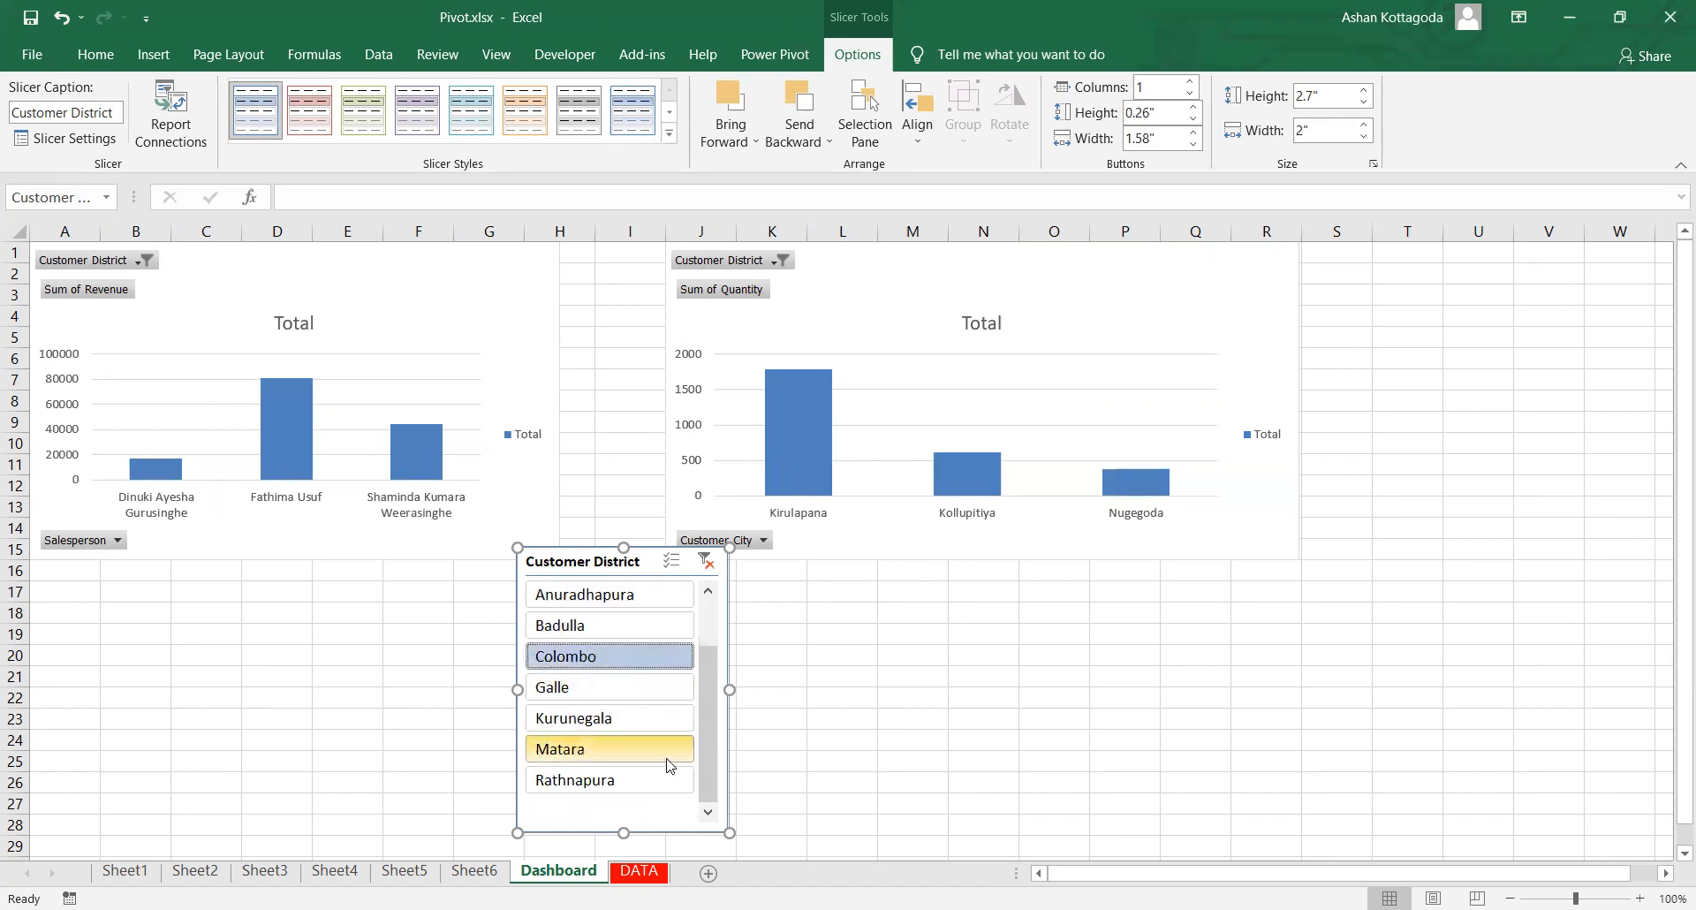
pyautogui.click(595, 763)
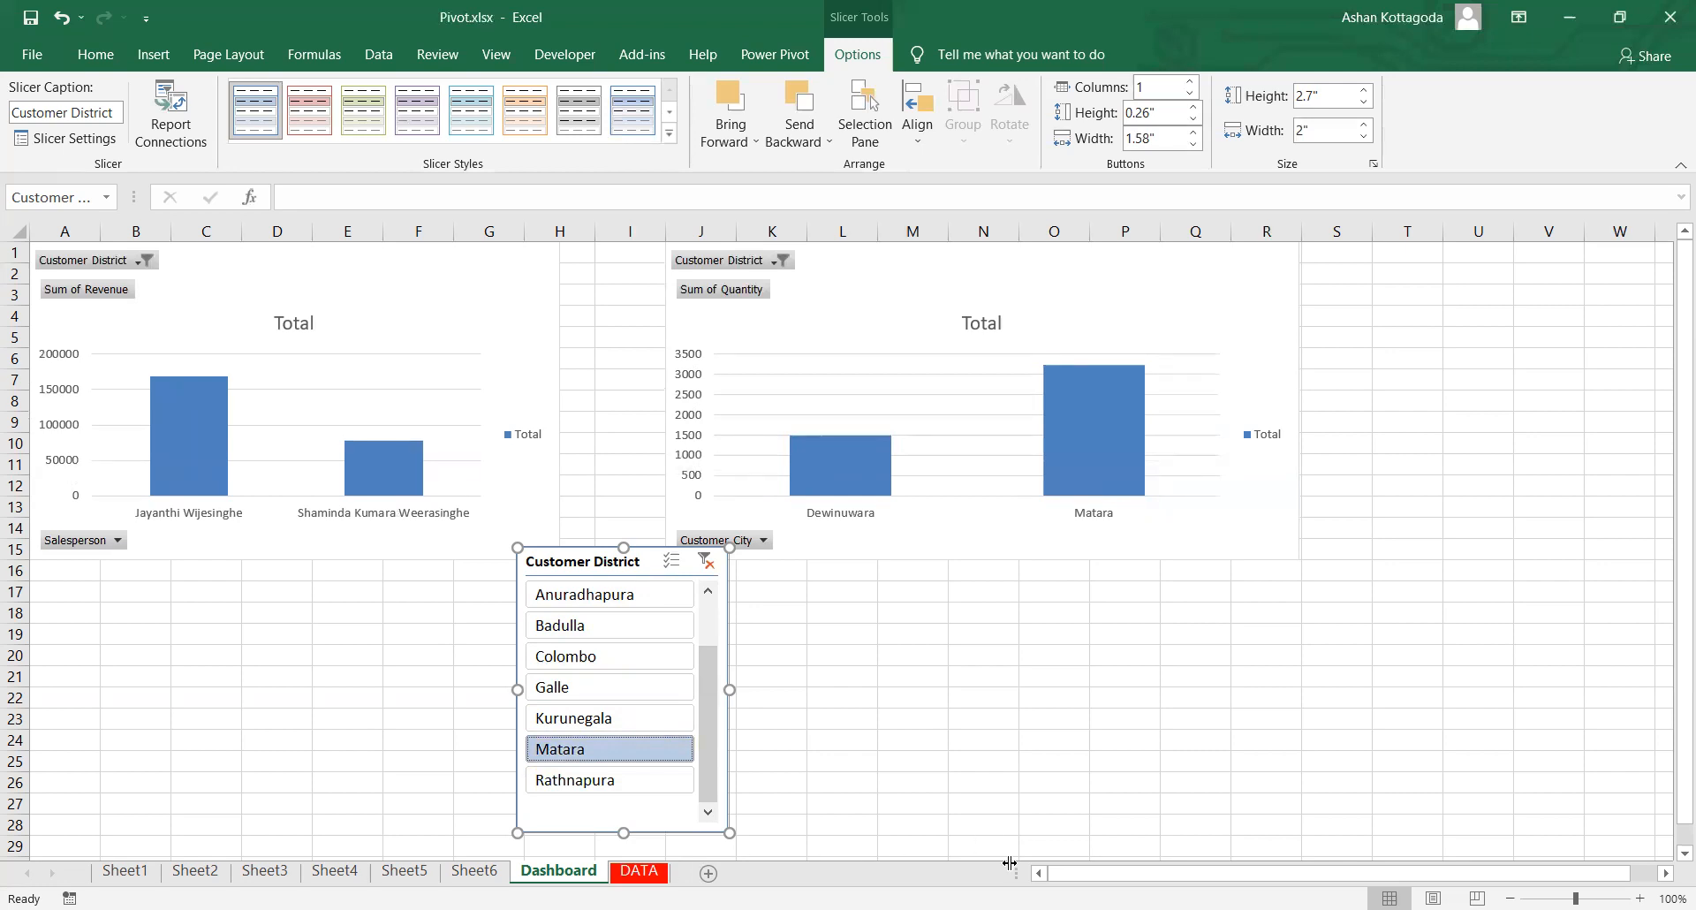
pyautogui.click(707, 561)
pyautogui.hotkey('ctrl', 'pagedown')
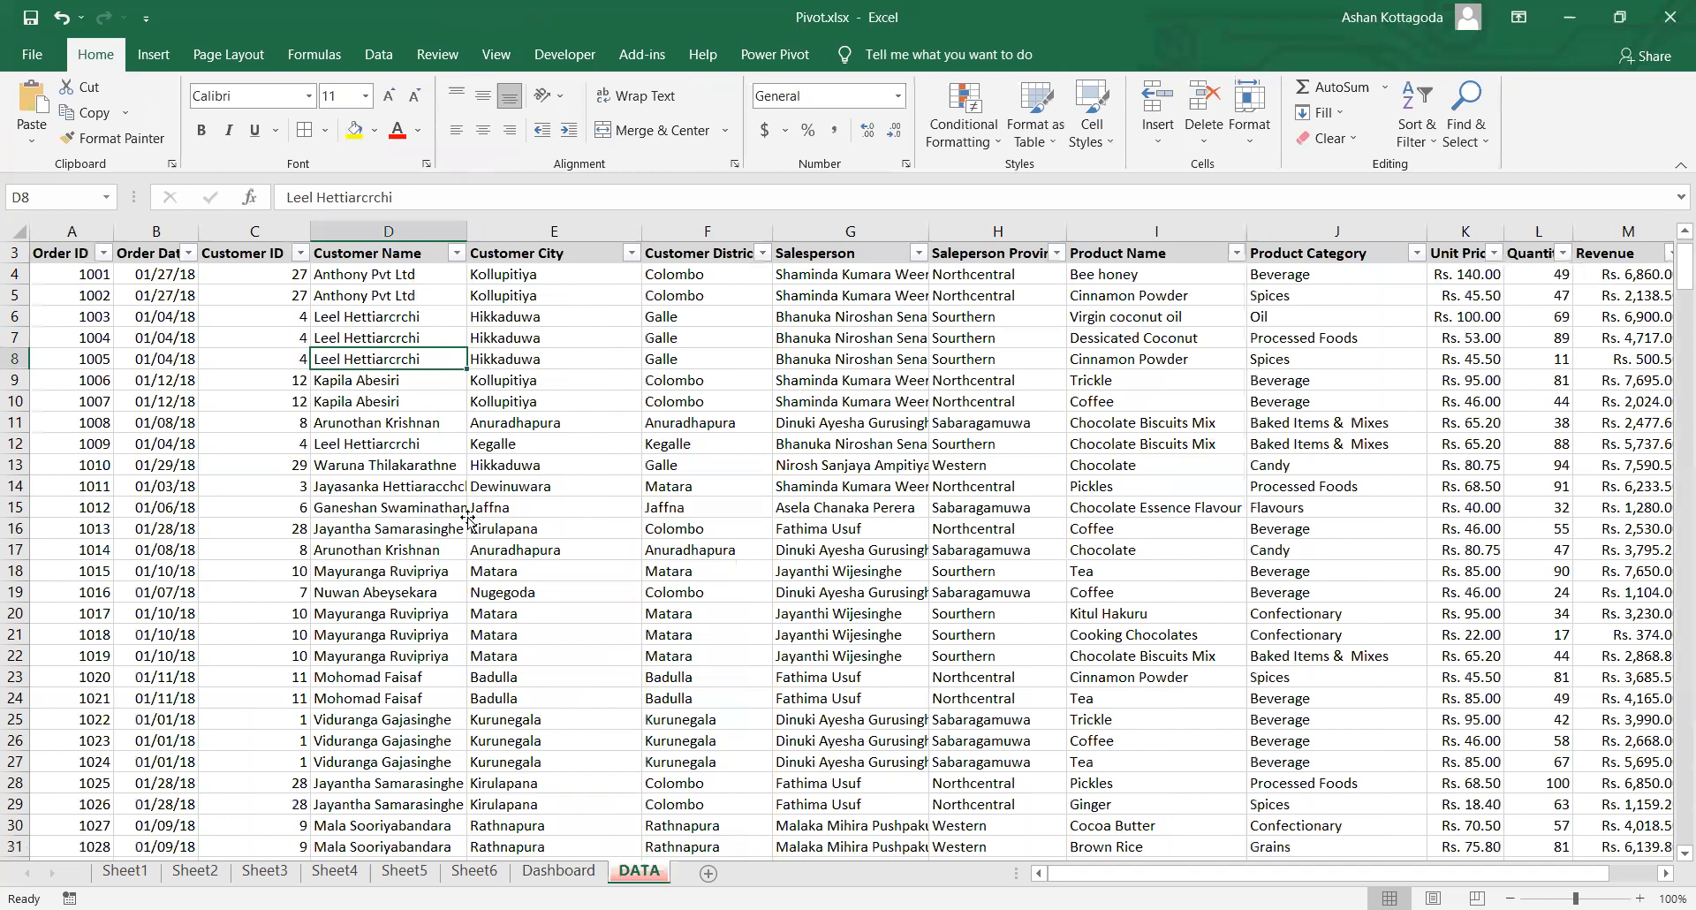
pyautogui.click(482, 509)
pyautogui.click(153, 54)
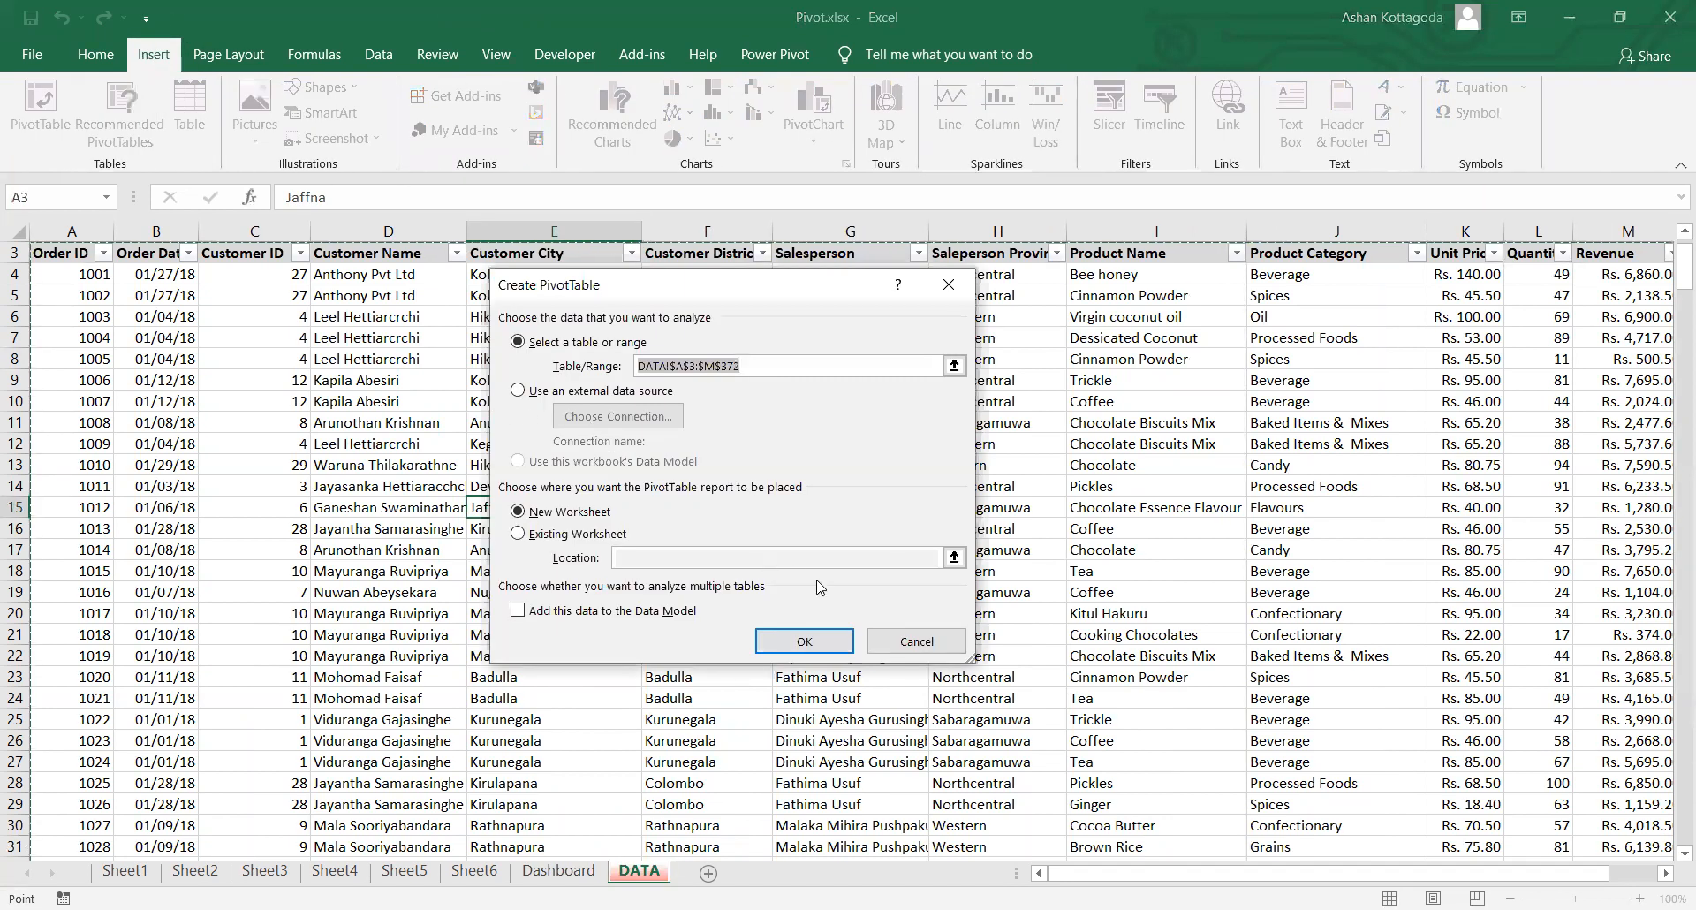
pyautogui.click(892, 642)
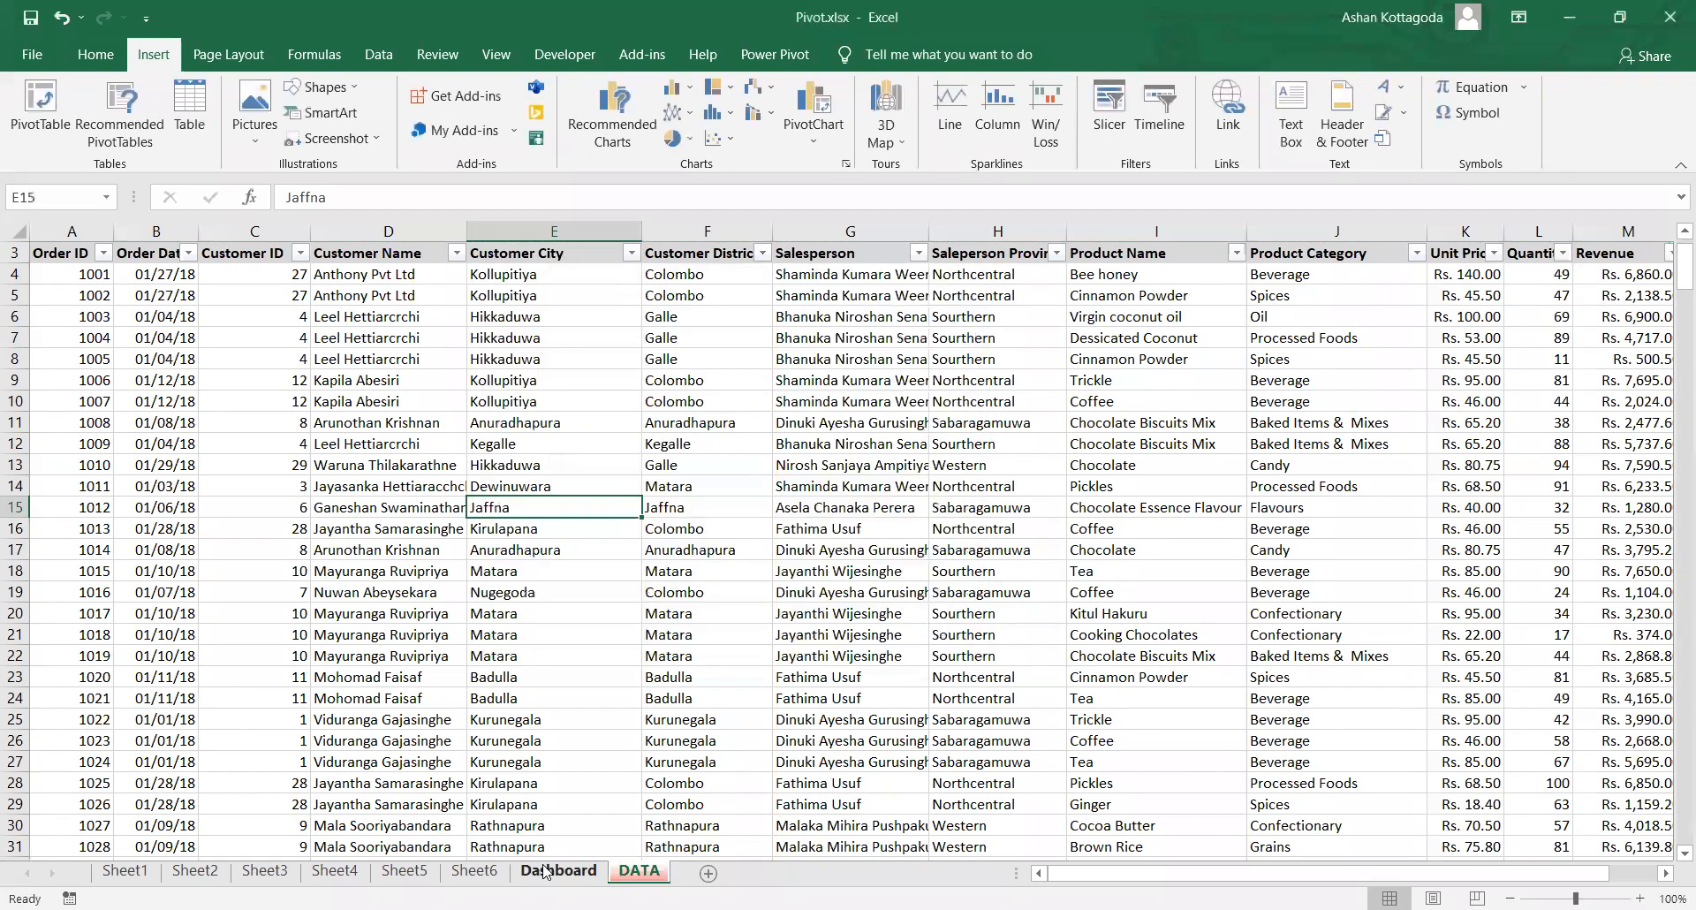
pyautogui.click(545, 871)
# Step: Review the Customer District slicer's report connections on the Dashboard sheet without changing them
pyautogui.click(706, 560)
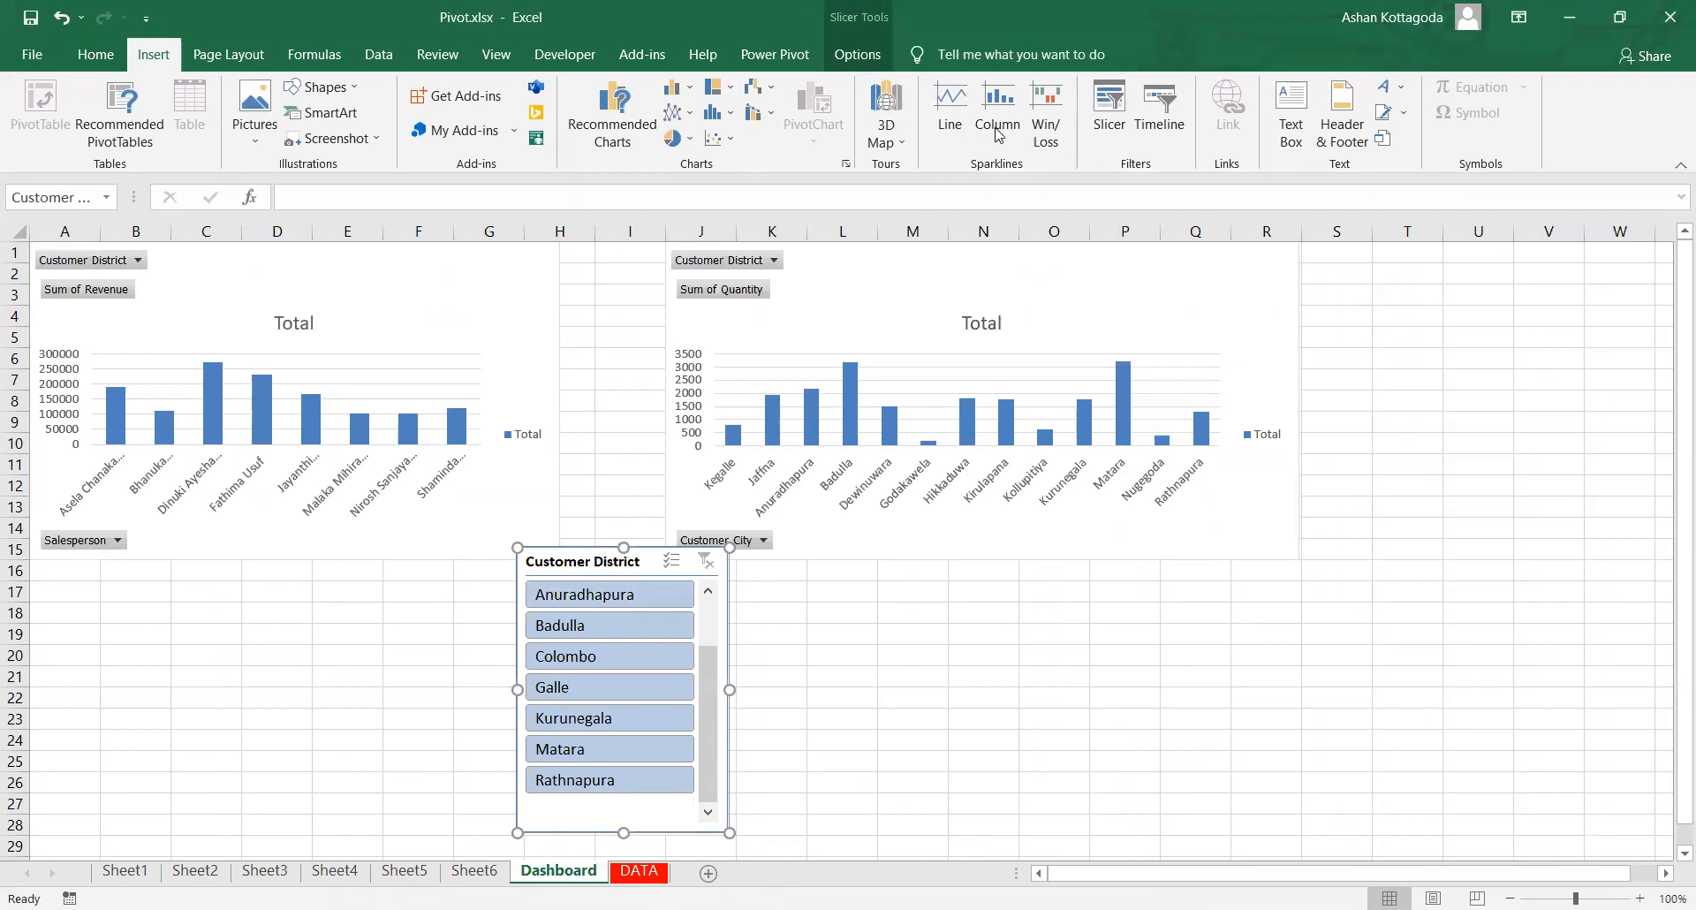
pyautogui.click(856, 54)
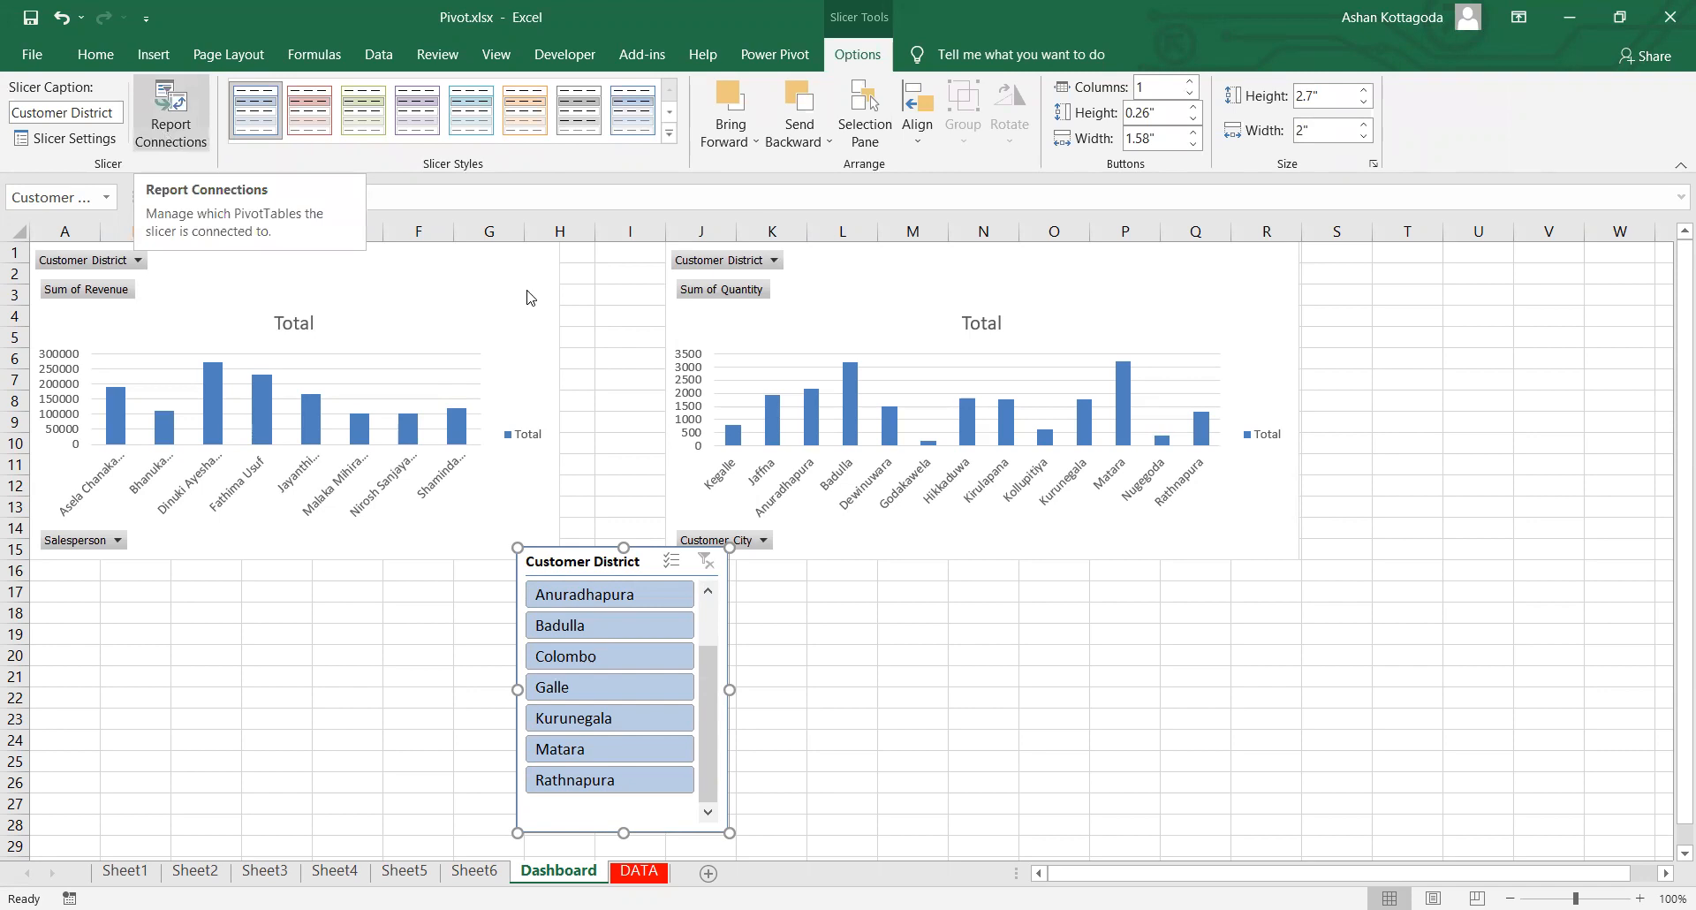
pyautogui.click(170, 115)
pyautogui.click(548, 541)
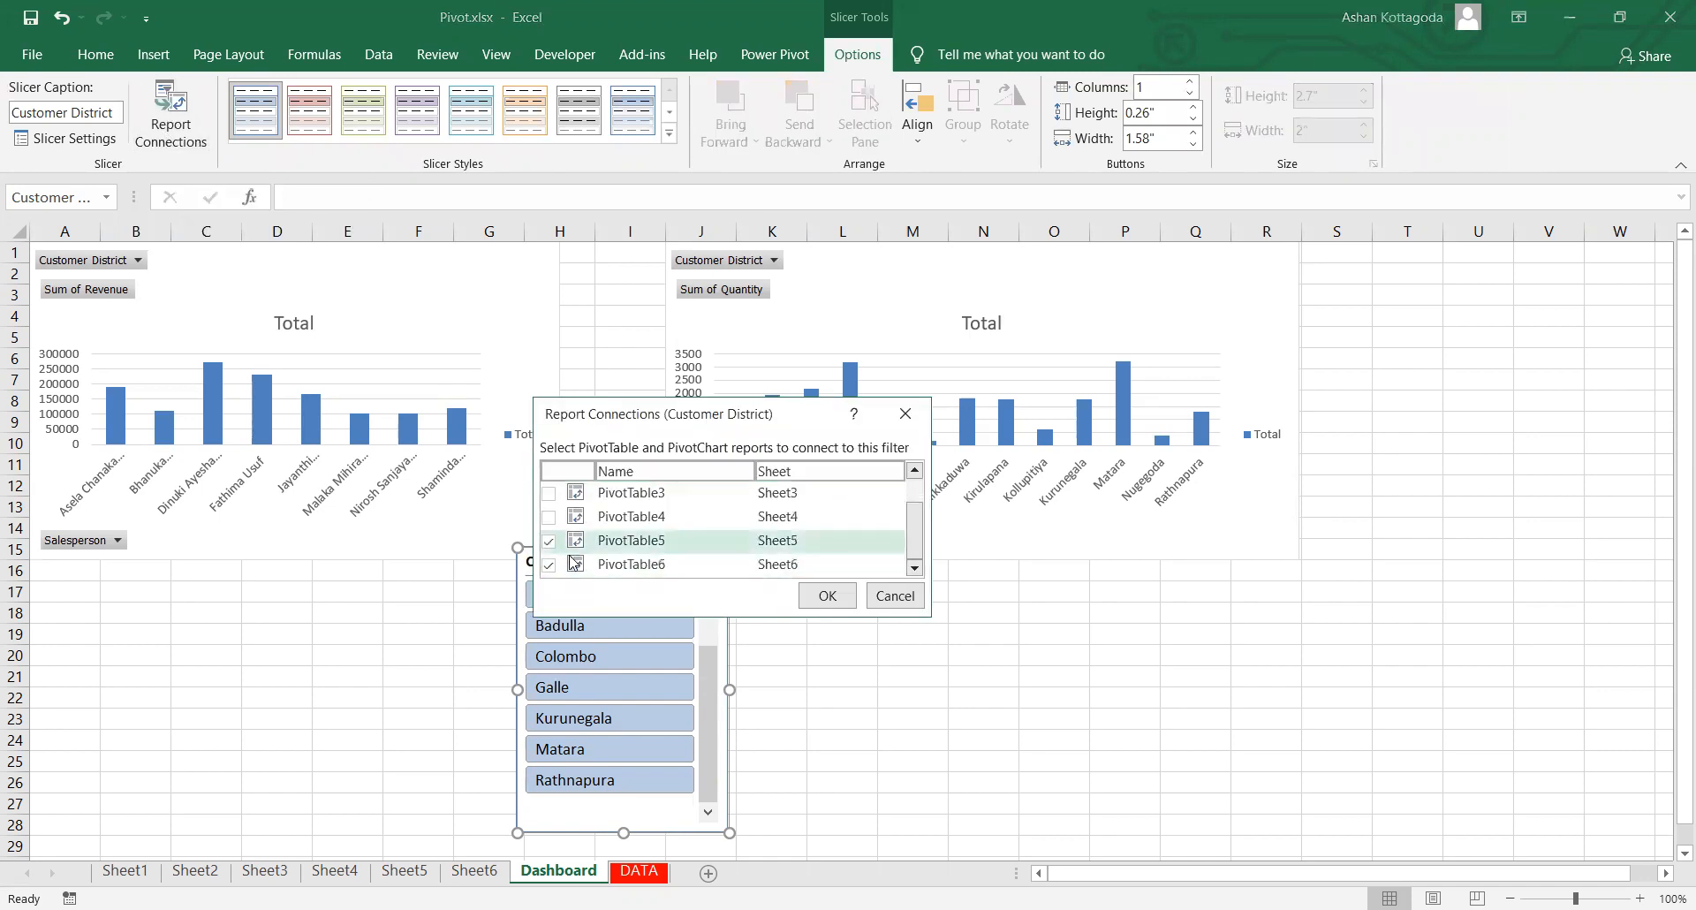
pyautogui.click(894, 595)
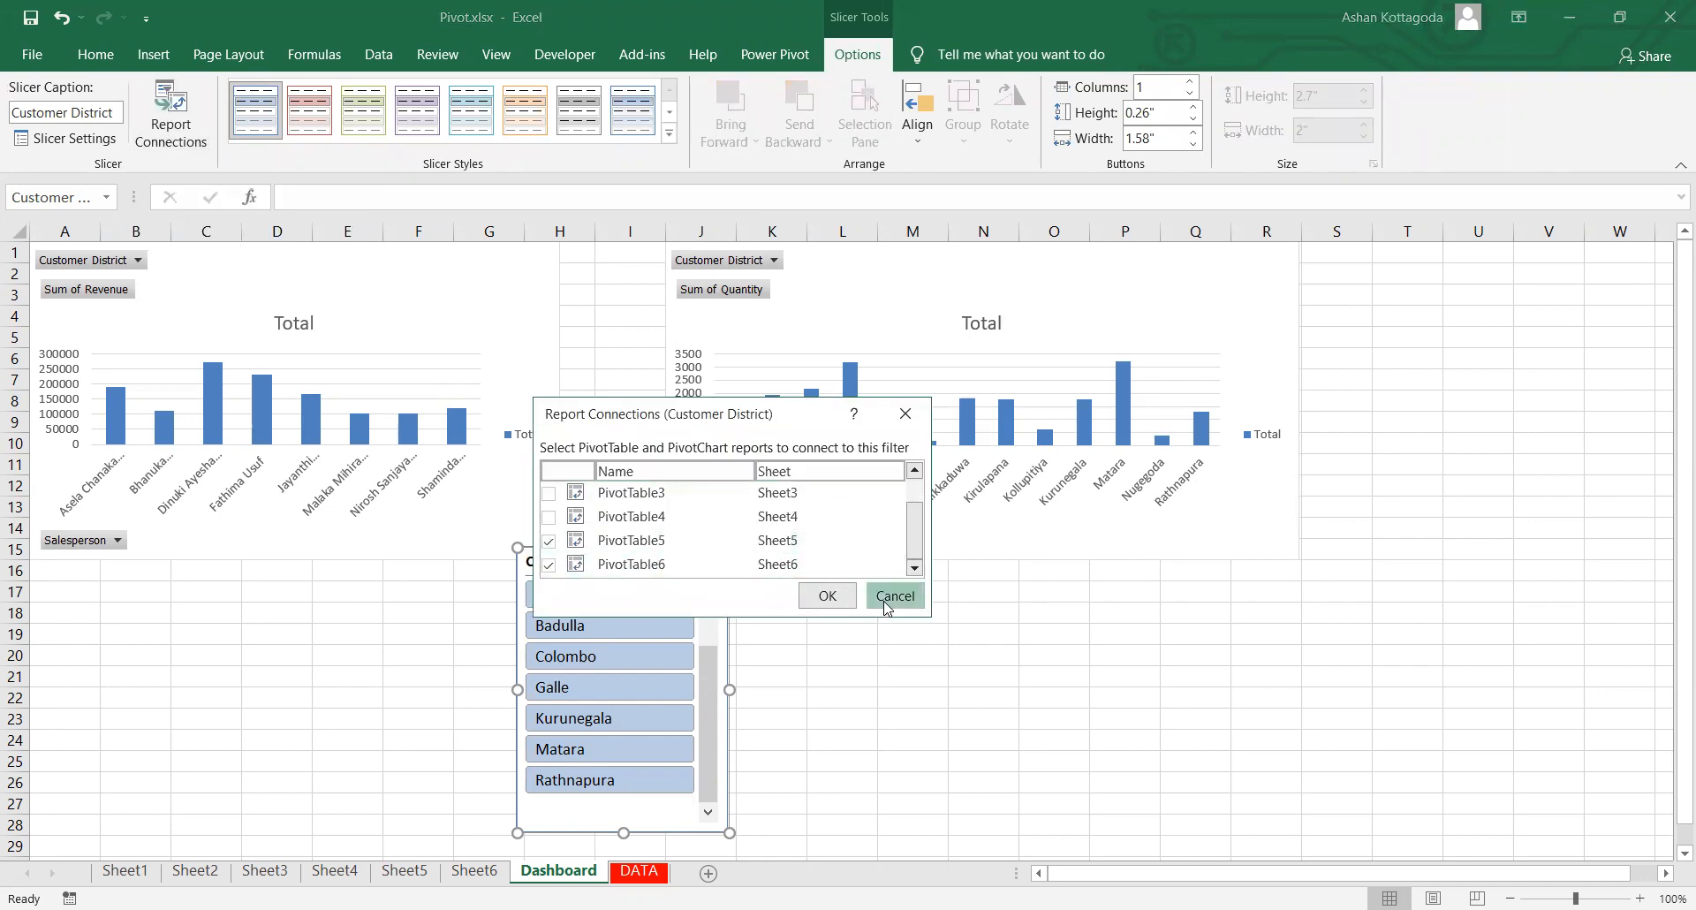
# Step: Insert a PivotTable on a new worksheet from the DATA sheet range $A$3:$M$372
pyautogui.click(638, 871)
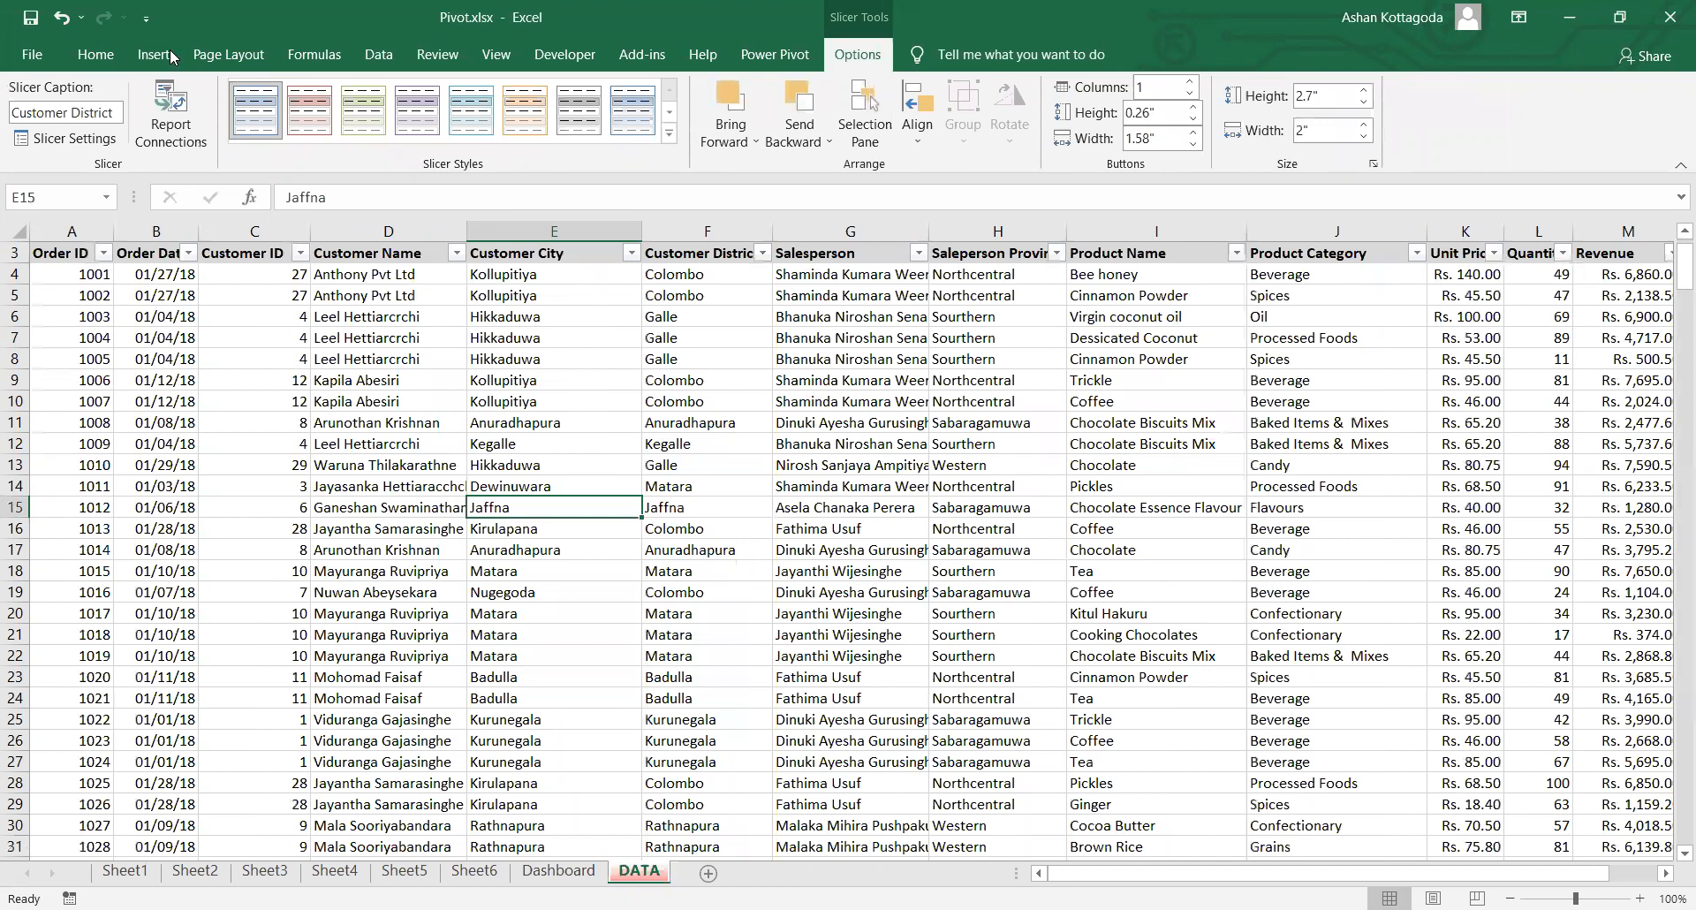
pyautogui.click(96, 54)
pyautogui.click(33, 126)
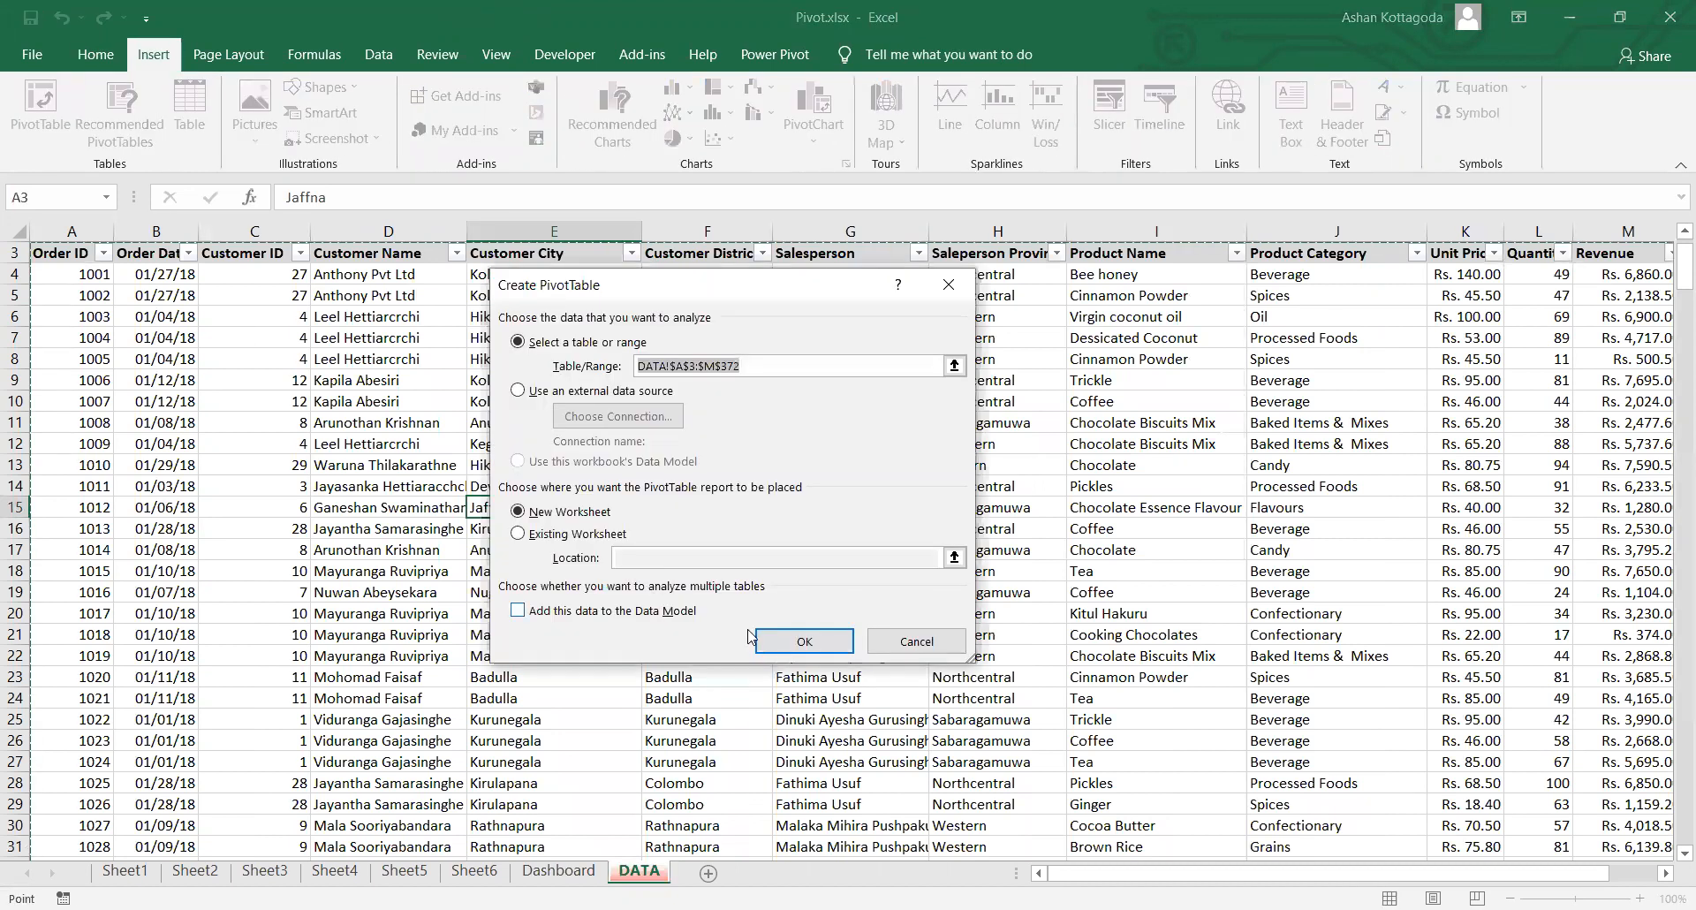
pyautogui.click(770, 655)
# Step: Add Revenue as summed values and Order Date as row labels in the new PivotTable
pyautogui.scroll(-2, 133, 512)
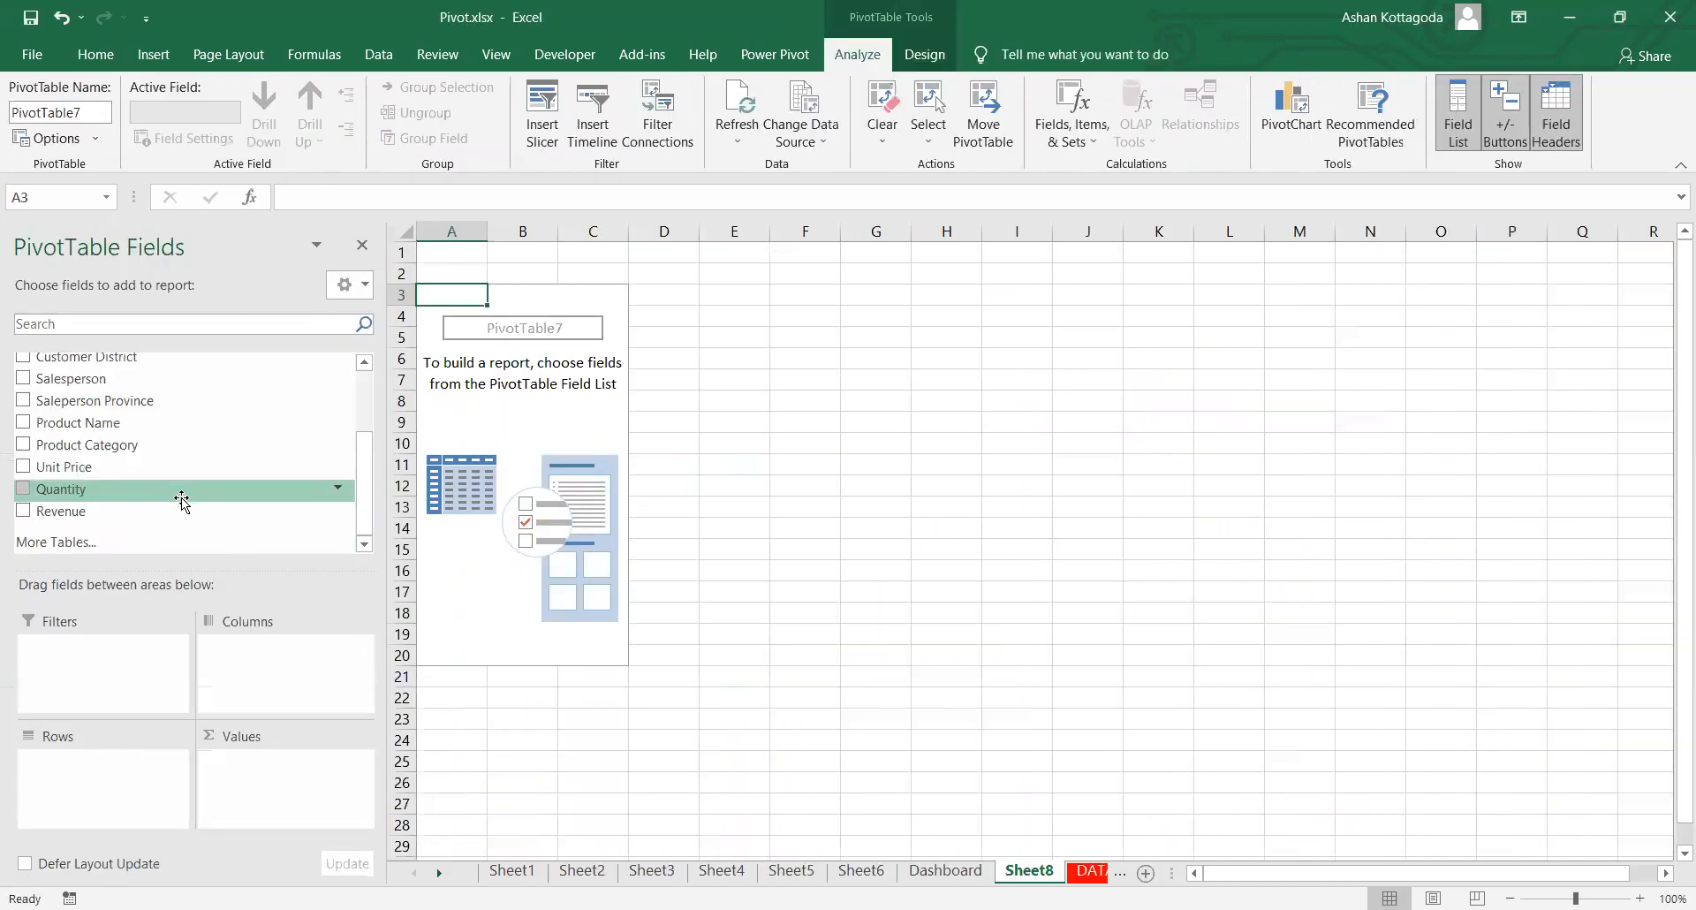
pyautogui.click(23, 511)
pyautogui.scroll(2, 162, 512)
pyautogui.scroll(-2, 223, 545)
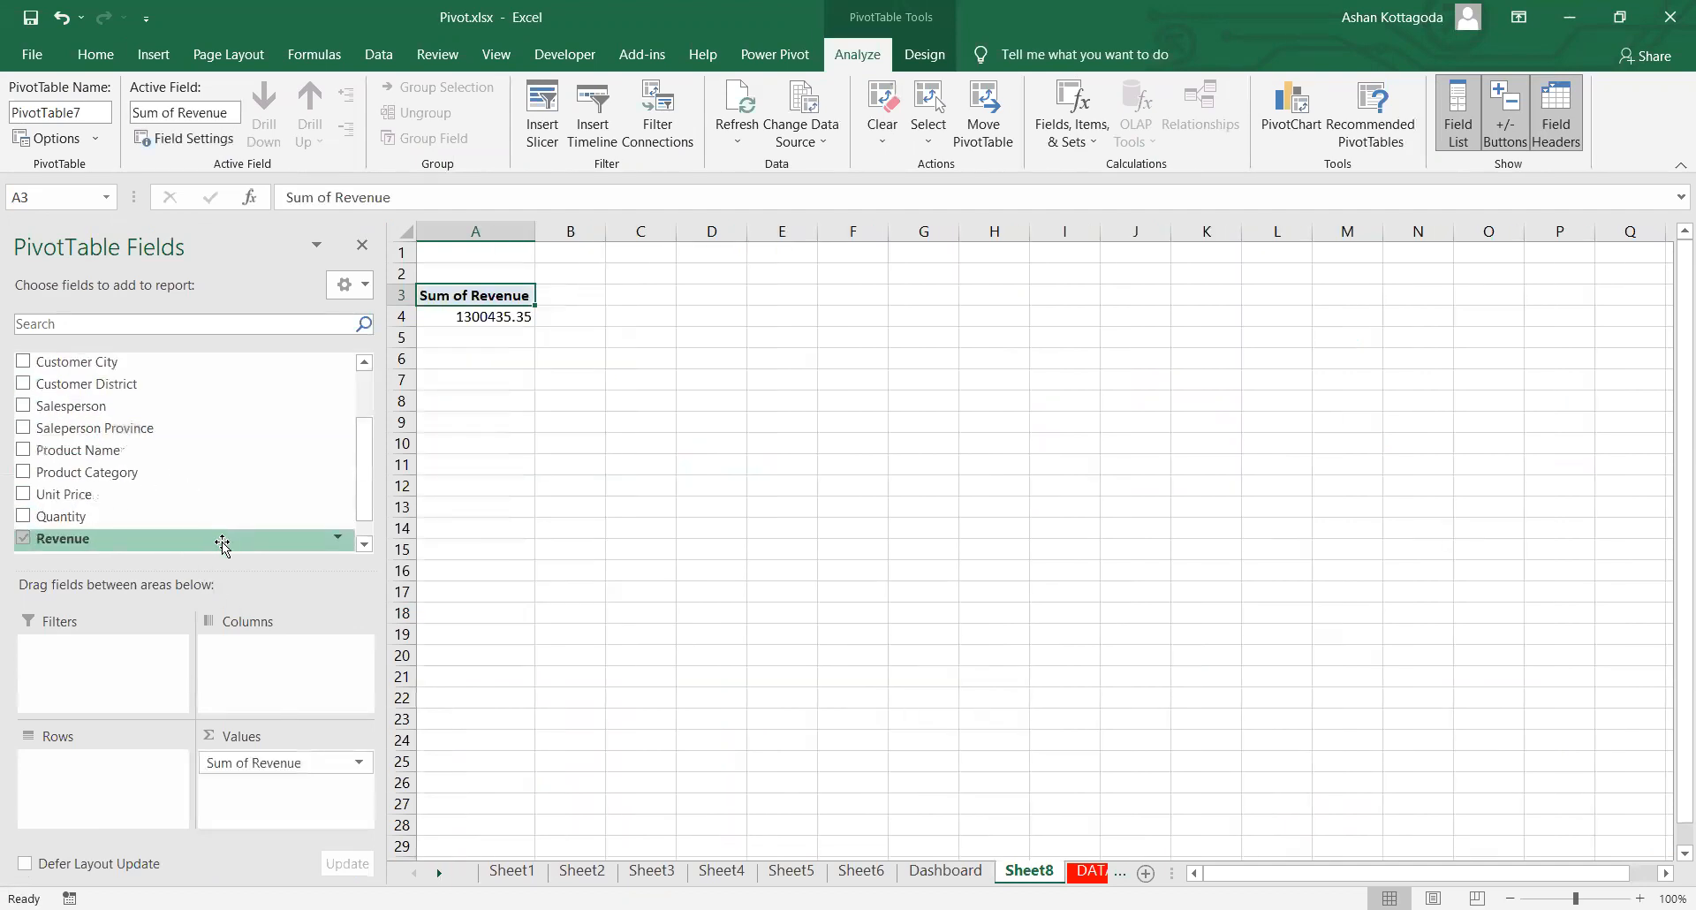
pyautogui.scroll(2, 256, 521)
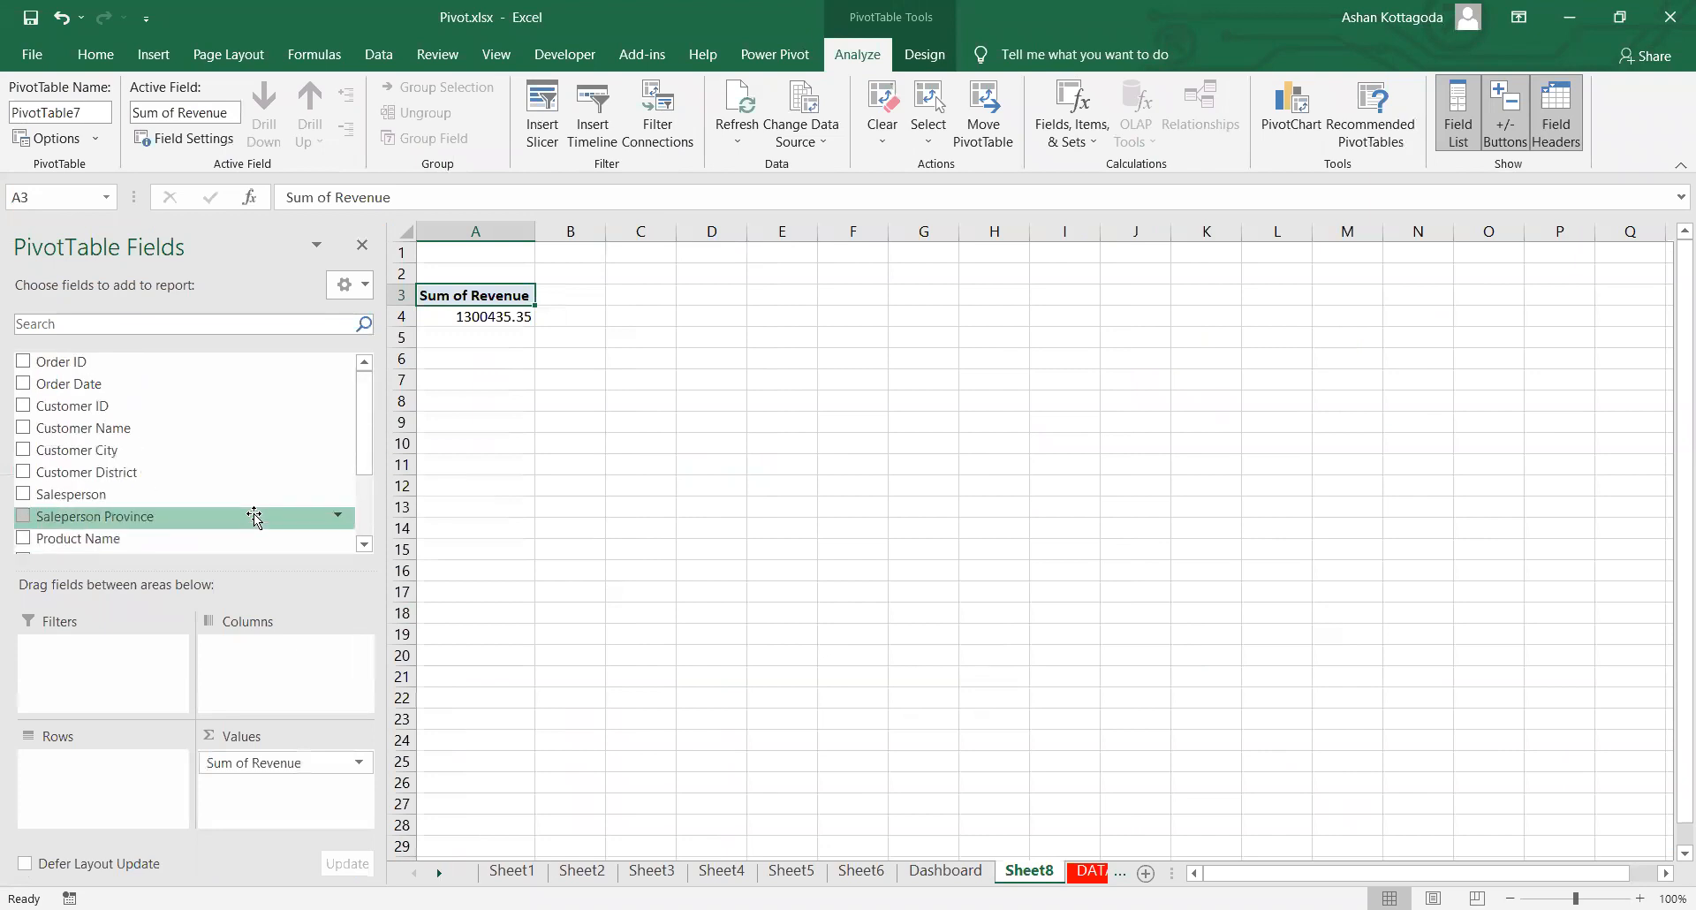
pyautogui.click(26, 385)
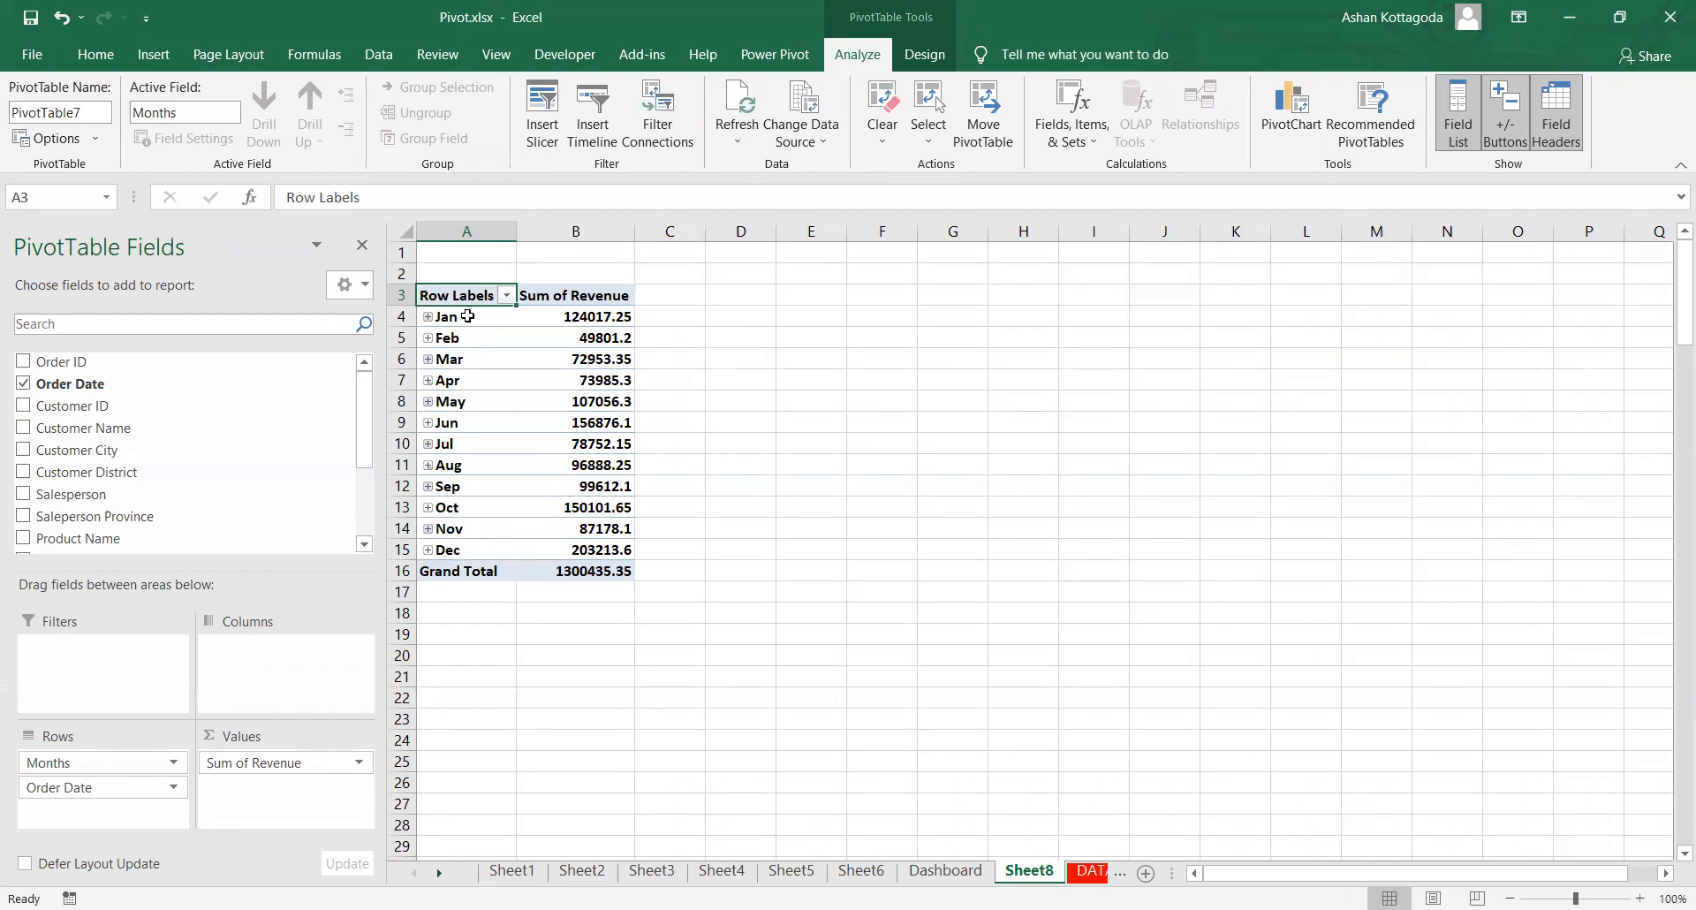
# Step: Group the PivotTable's Order Date row labels by quarters only, without days and months
pyautogui.scroll(-2, 247, 442)
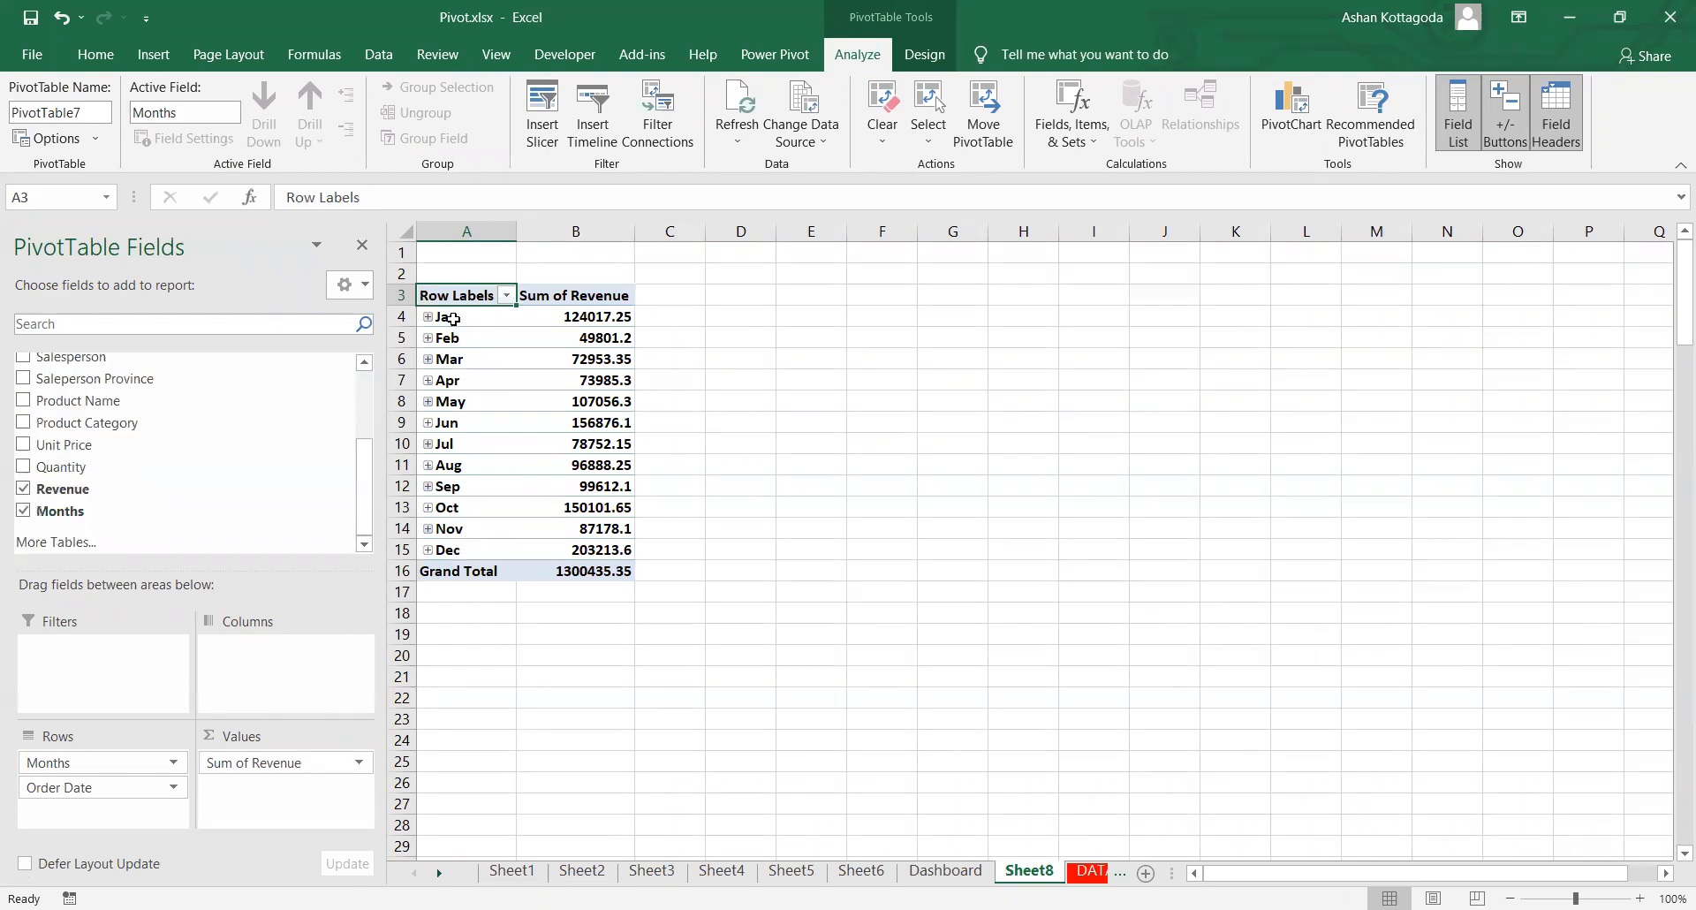
pyautogui.click(453, 319)
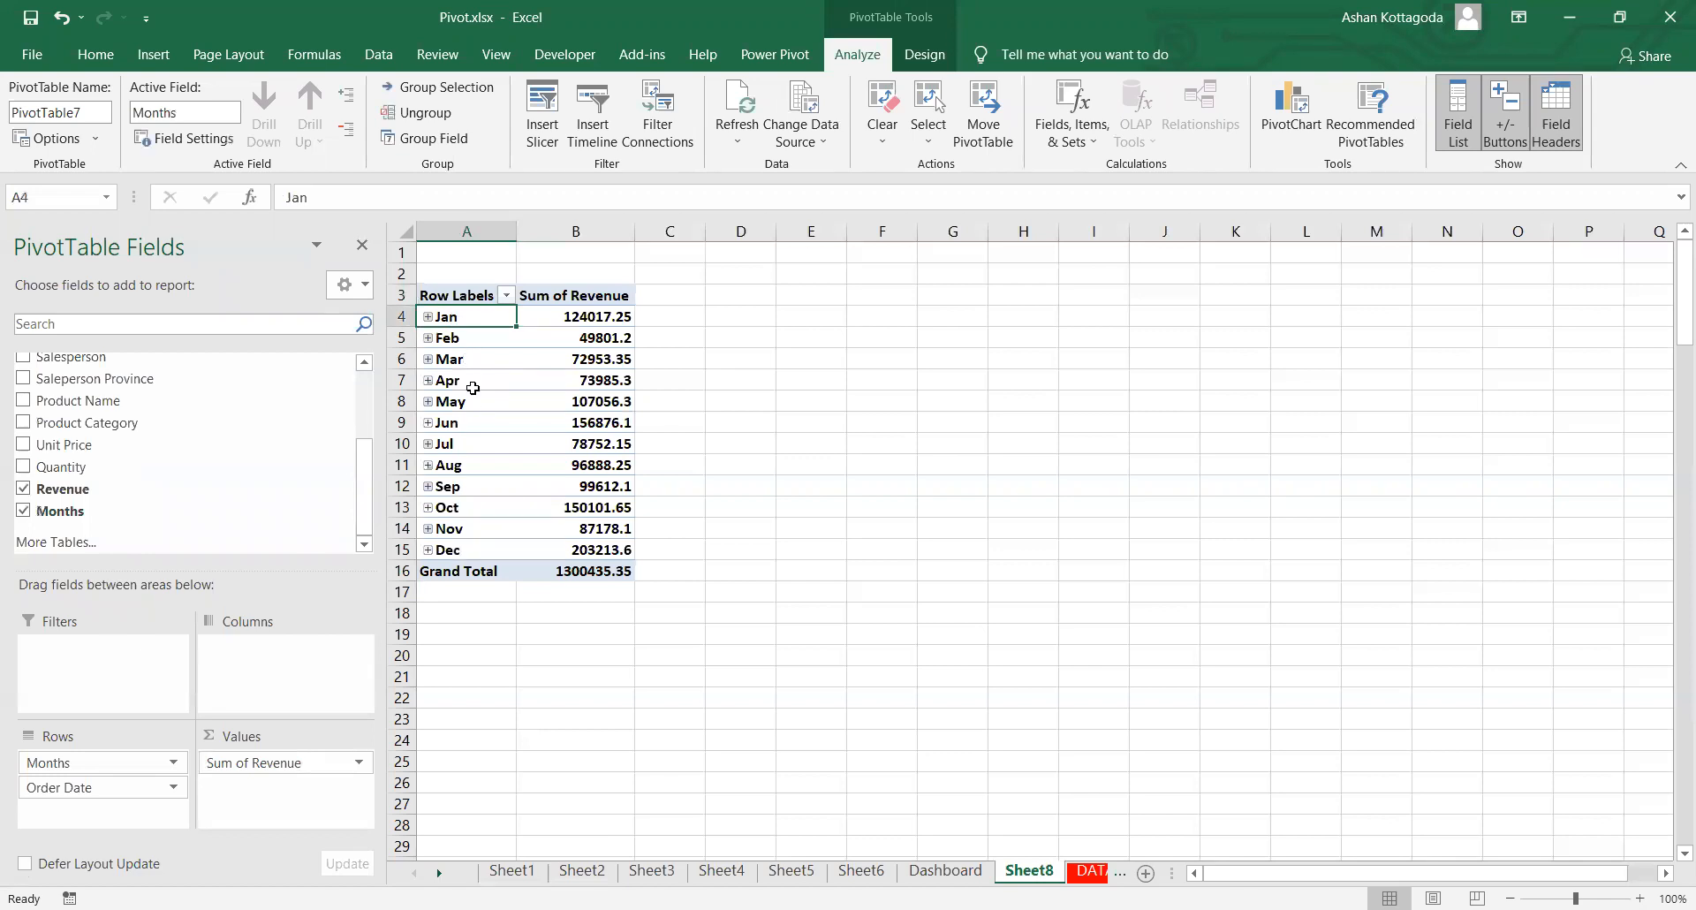
pyautogui.rightClick(486, 315)
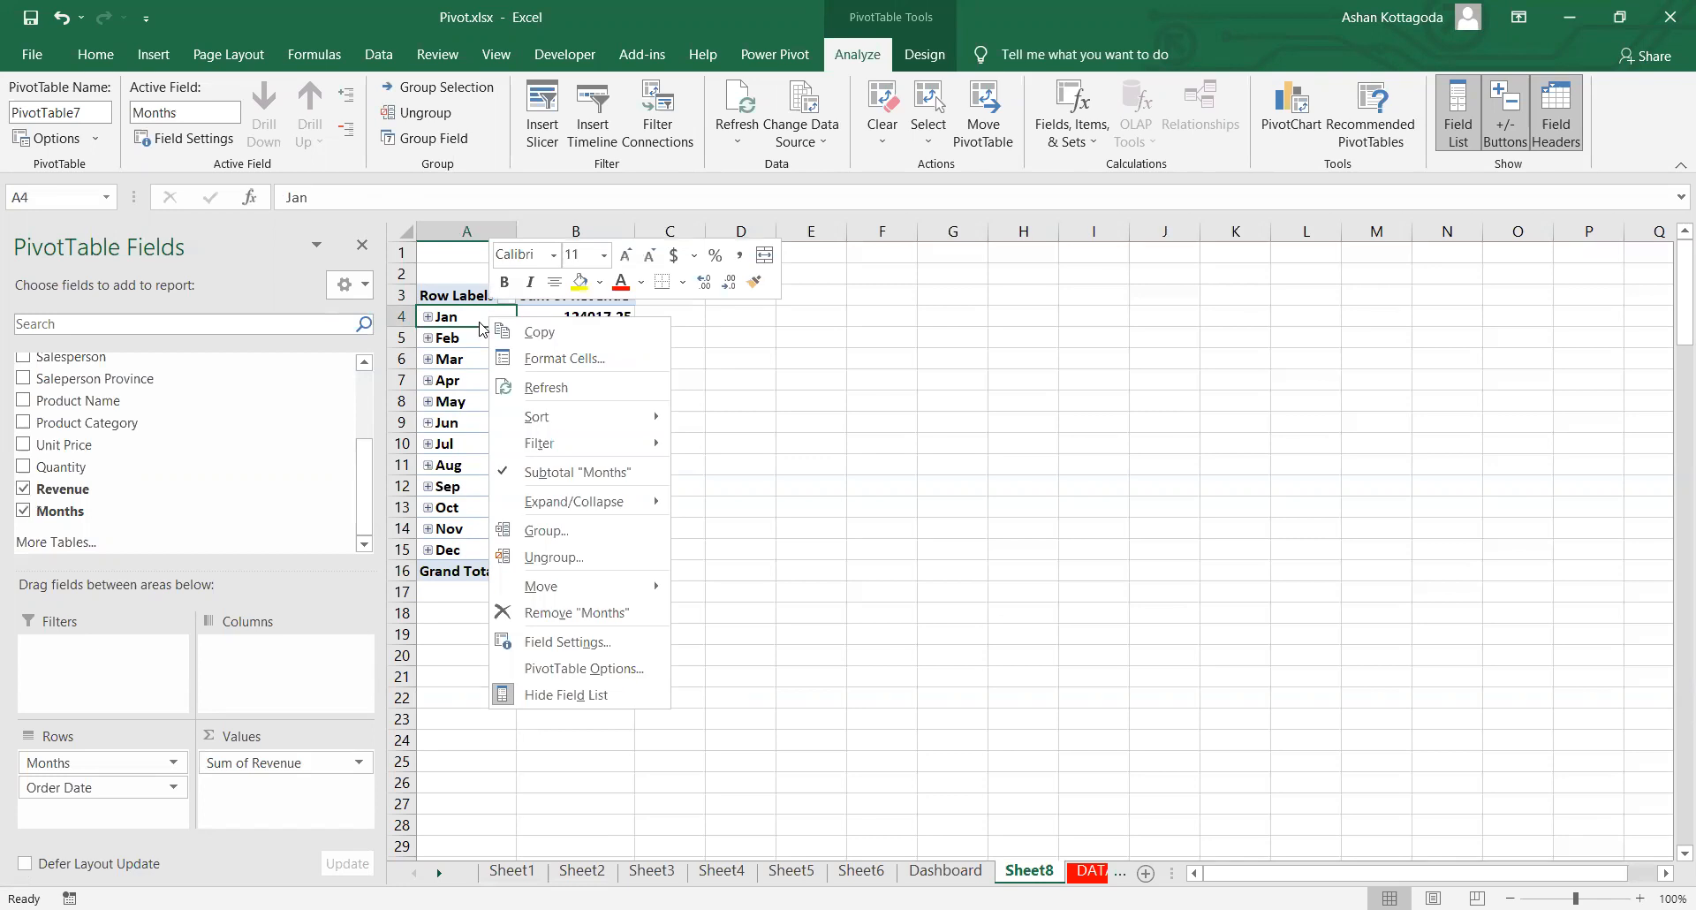
pyautogui.click(562, 533)
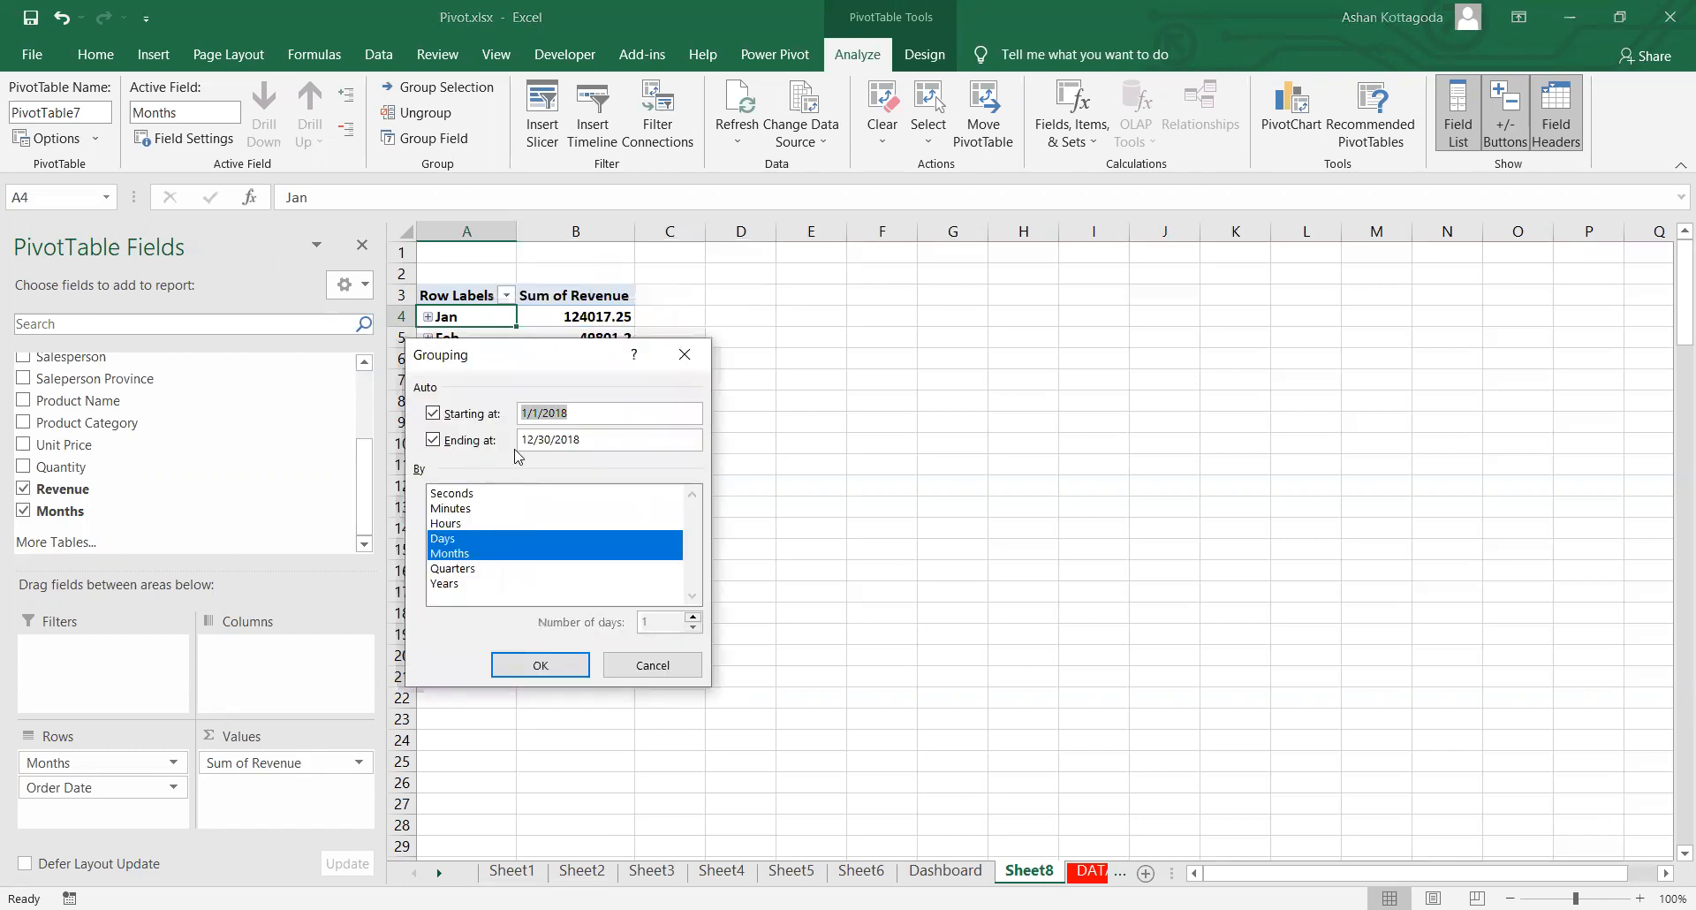
pyautogui.click(456, 567)
pyautogui.click(460, 552)
pyautogui.click(460, 542)
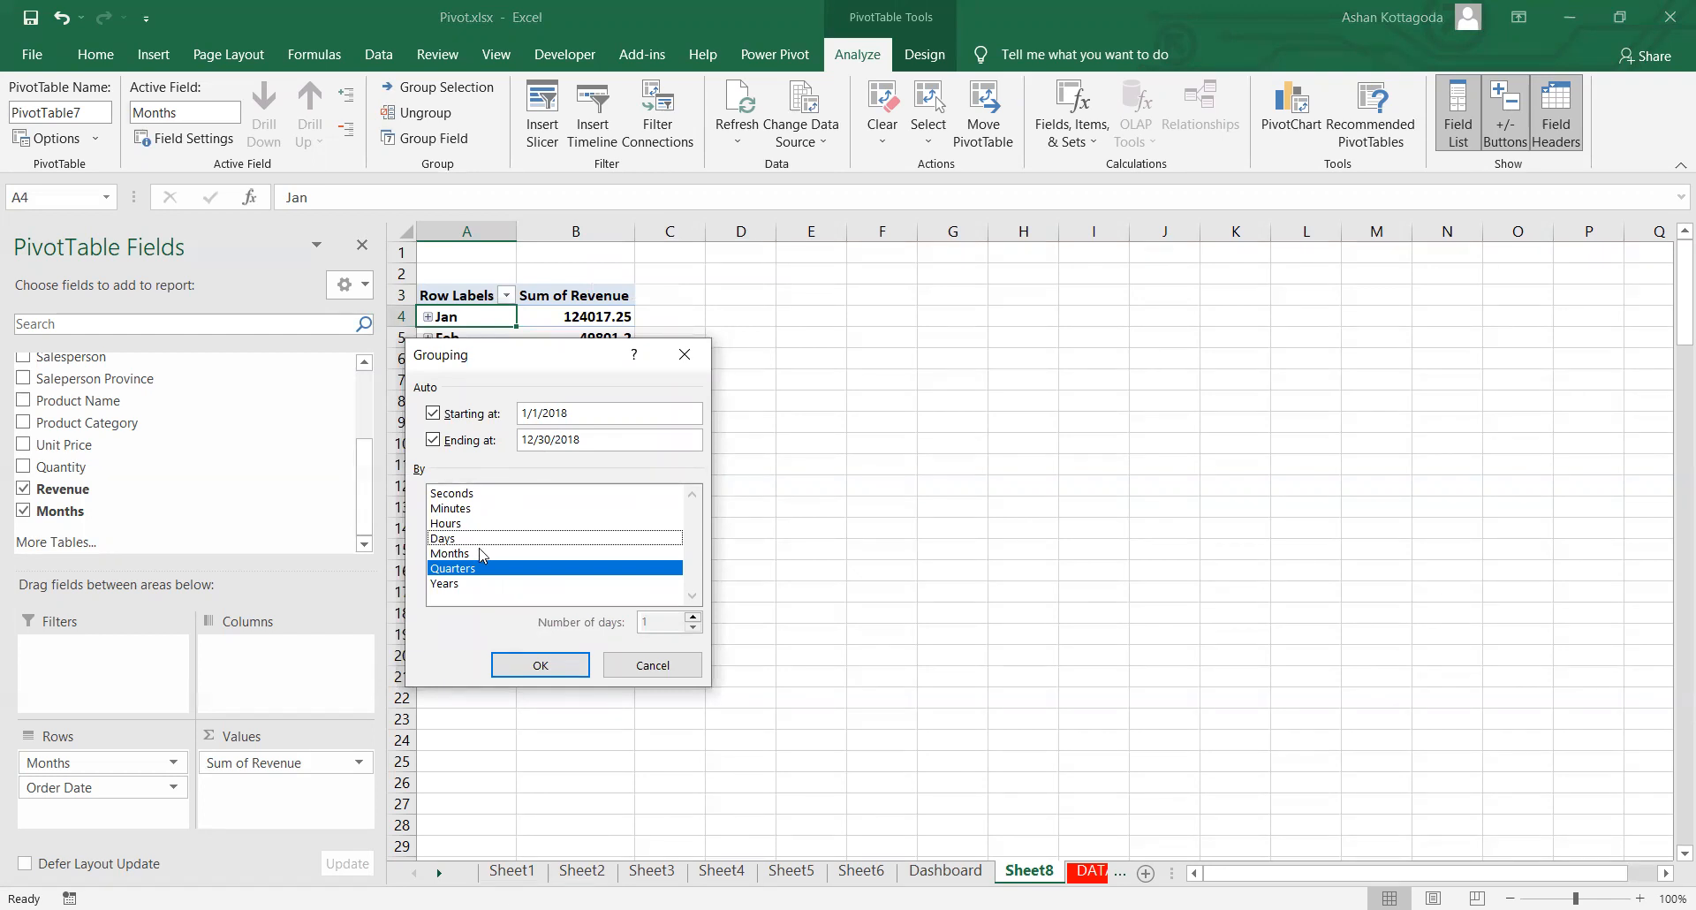
pyautogui.click(552, 664)
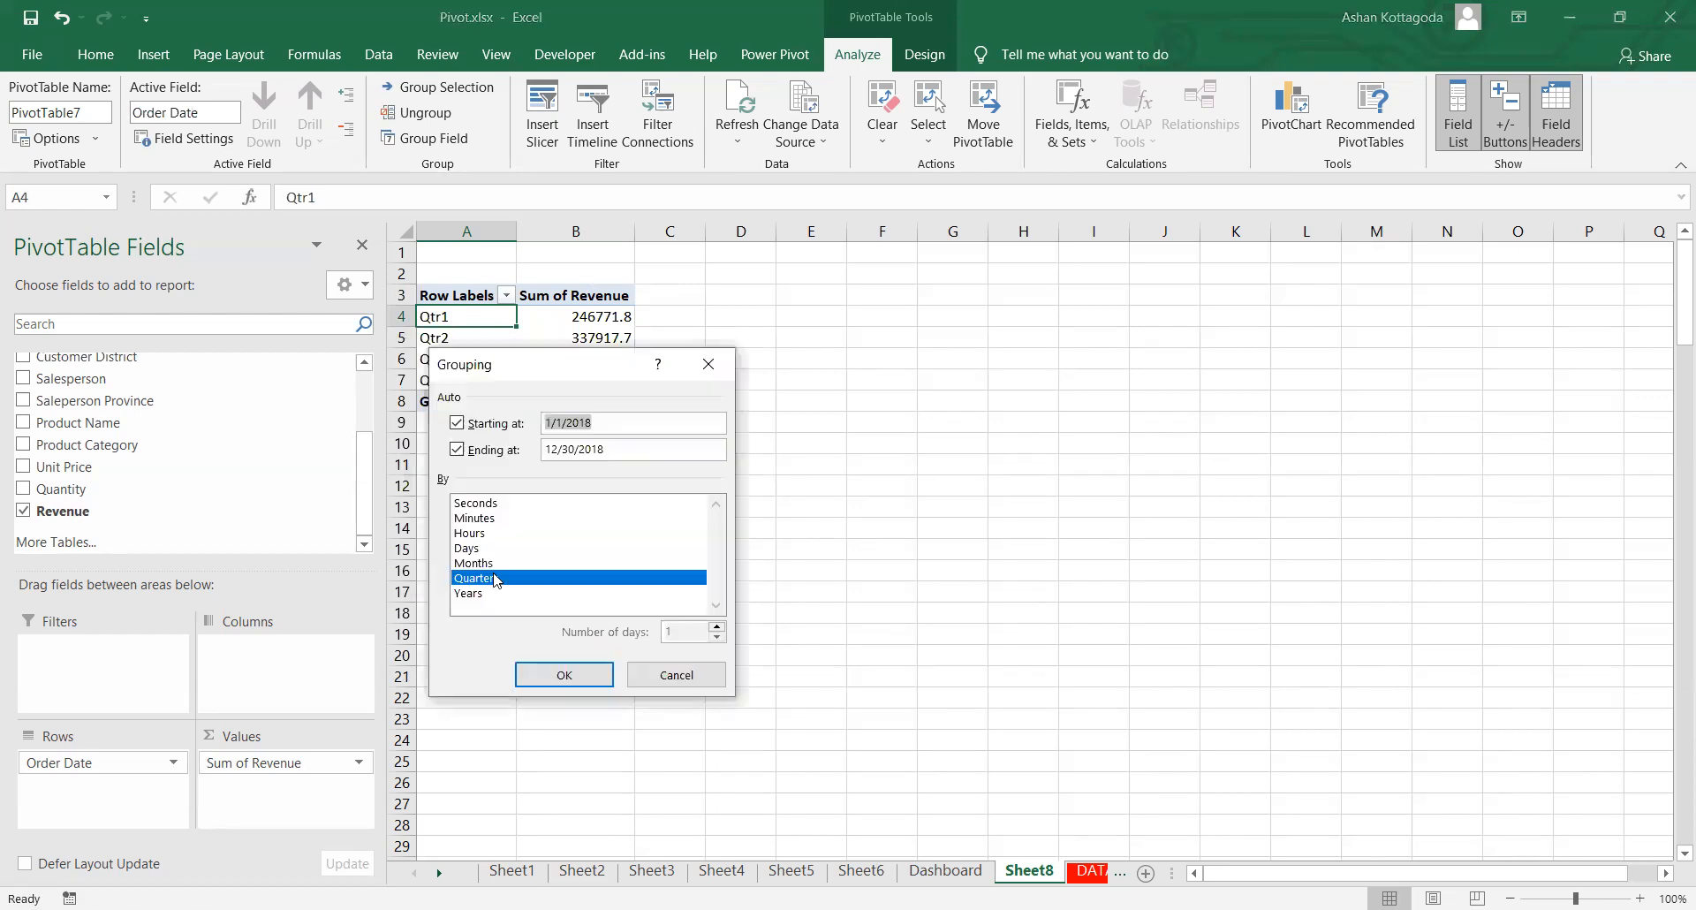
# Step: Regroup the Order Date row labels by days only and look through the daily revenue rows
pyautogui.click(486, 563)
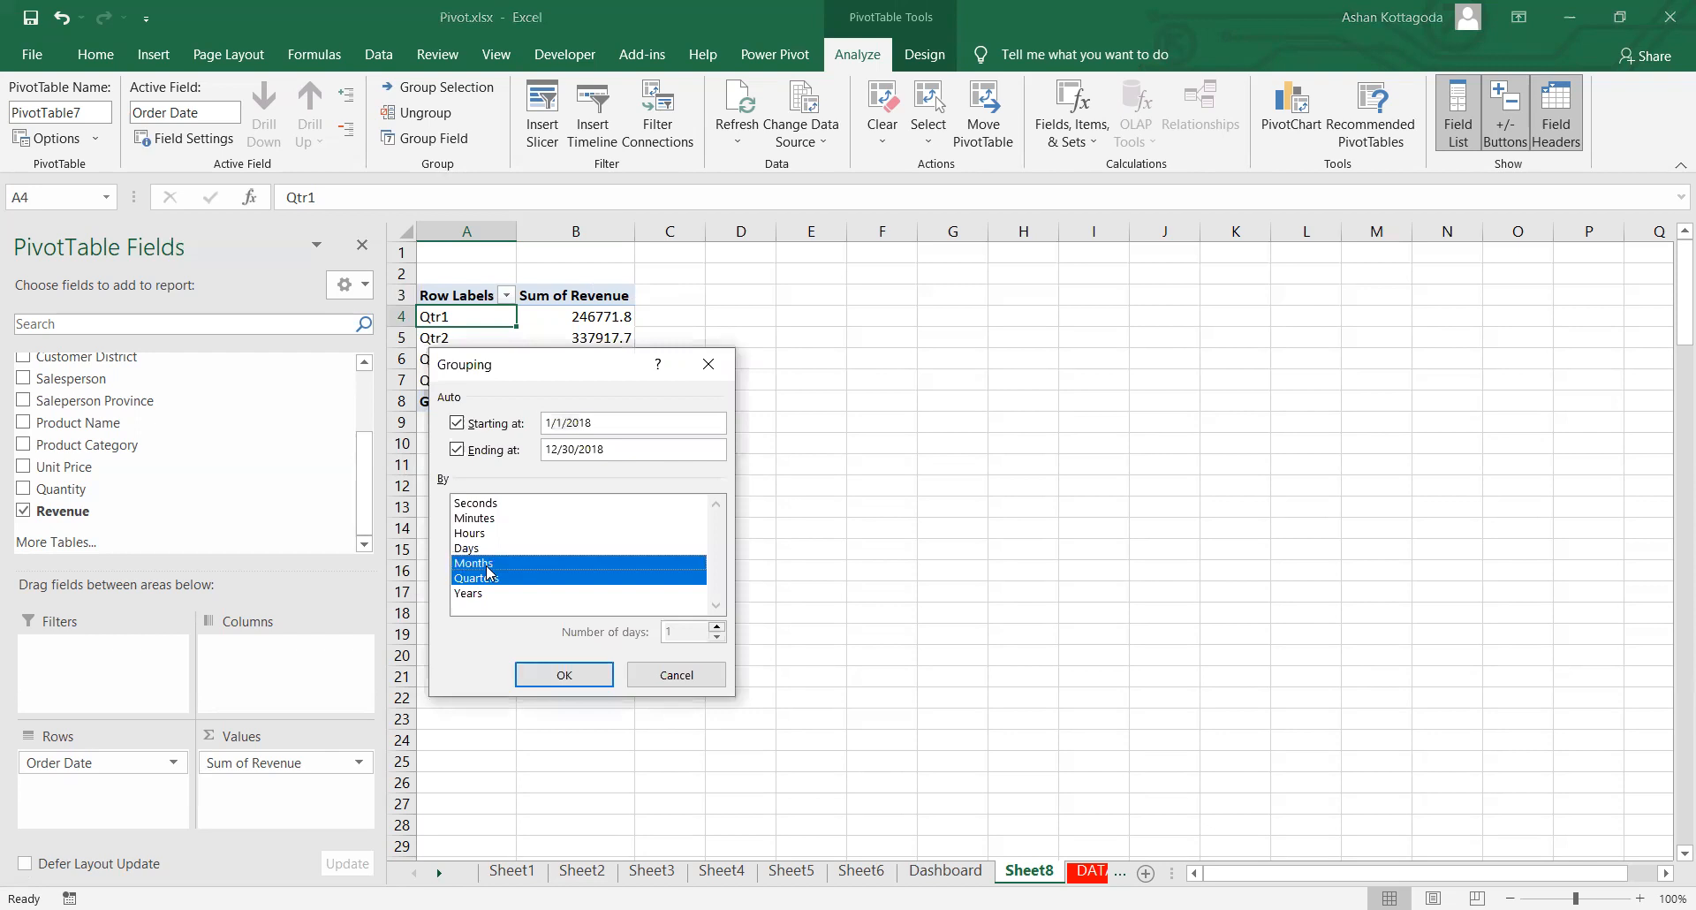
pyautogui.click(490, 579)
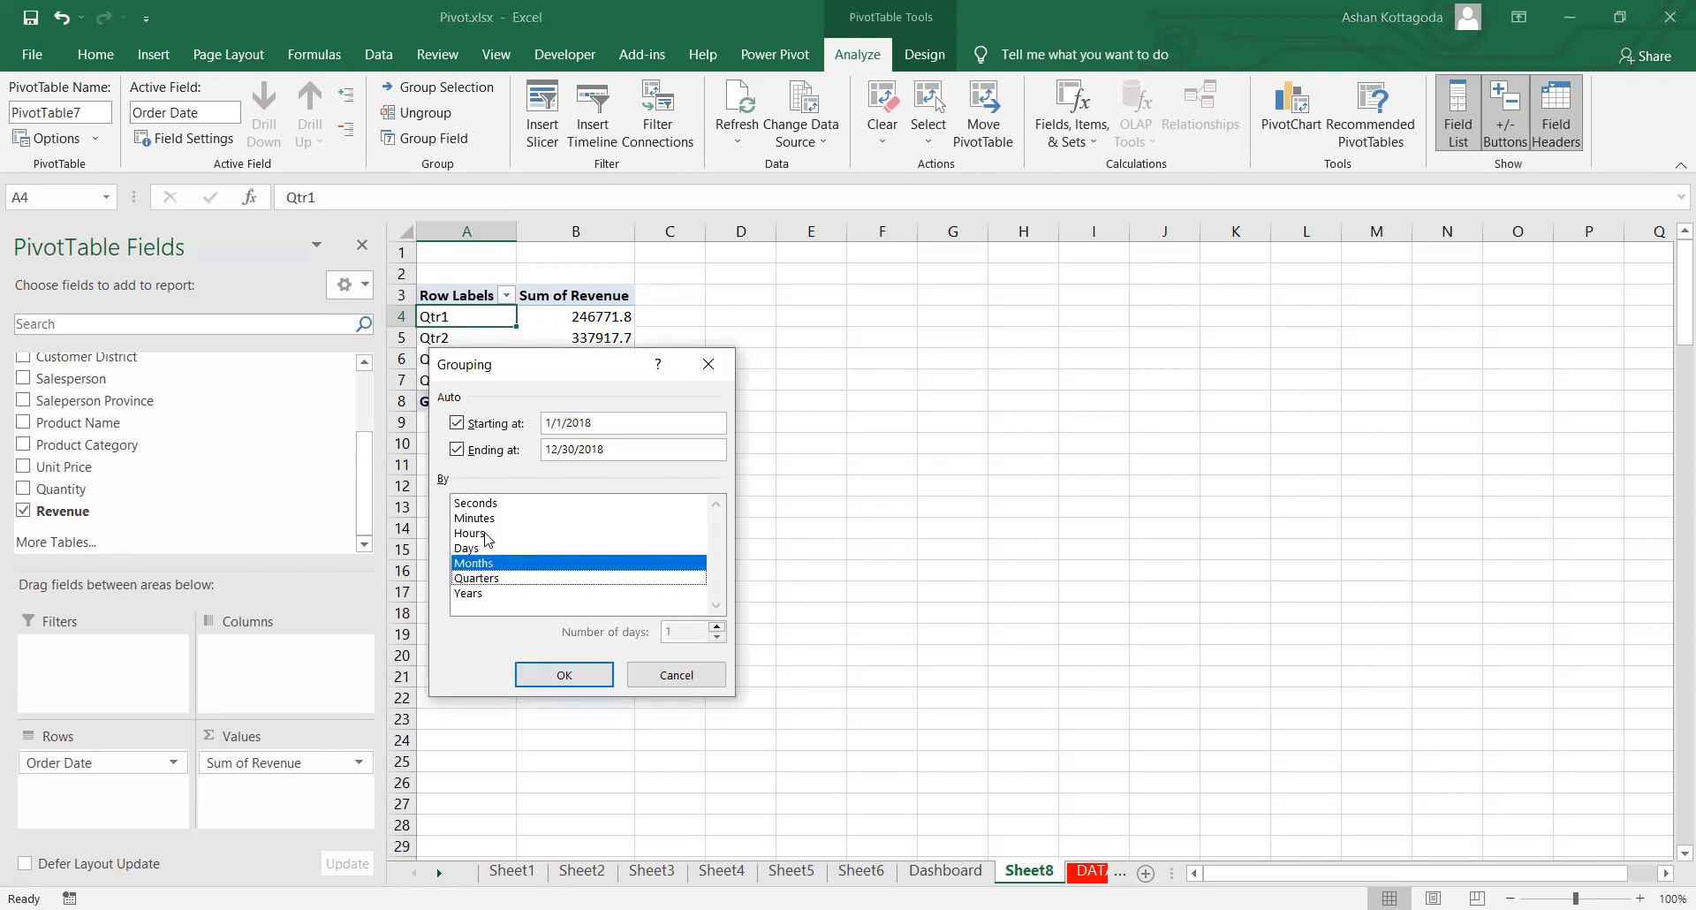
pyautogui.click(486, 548)
pyautogui.click(495, 565)
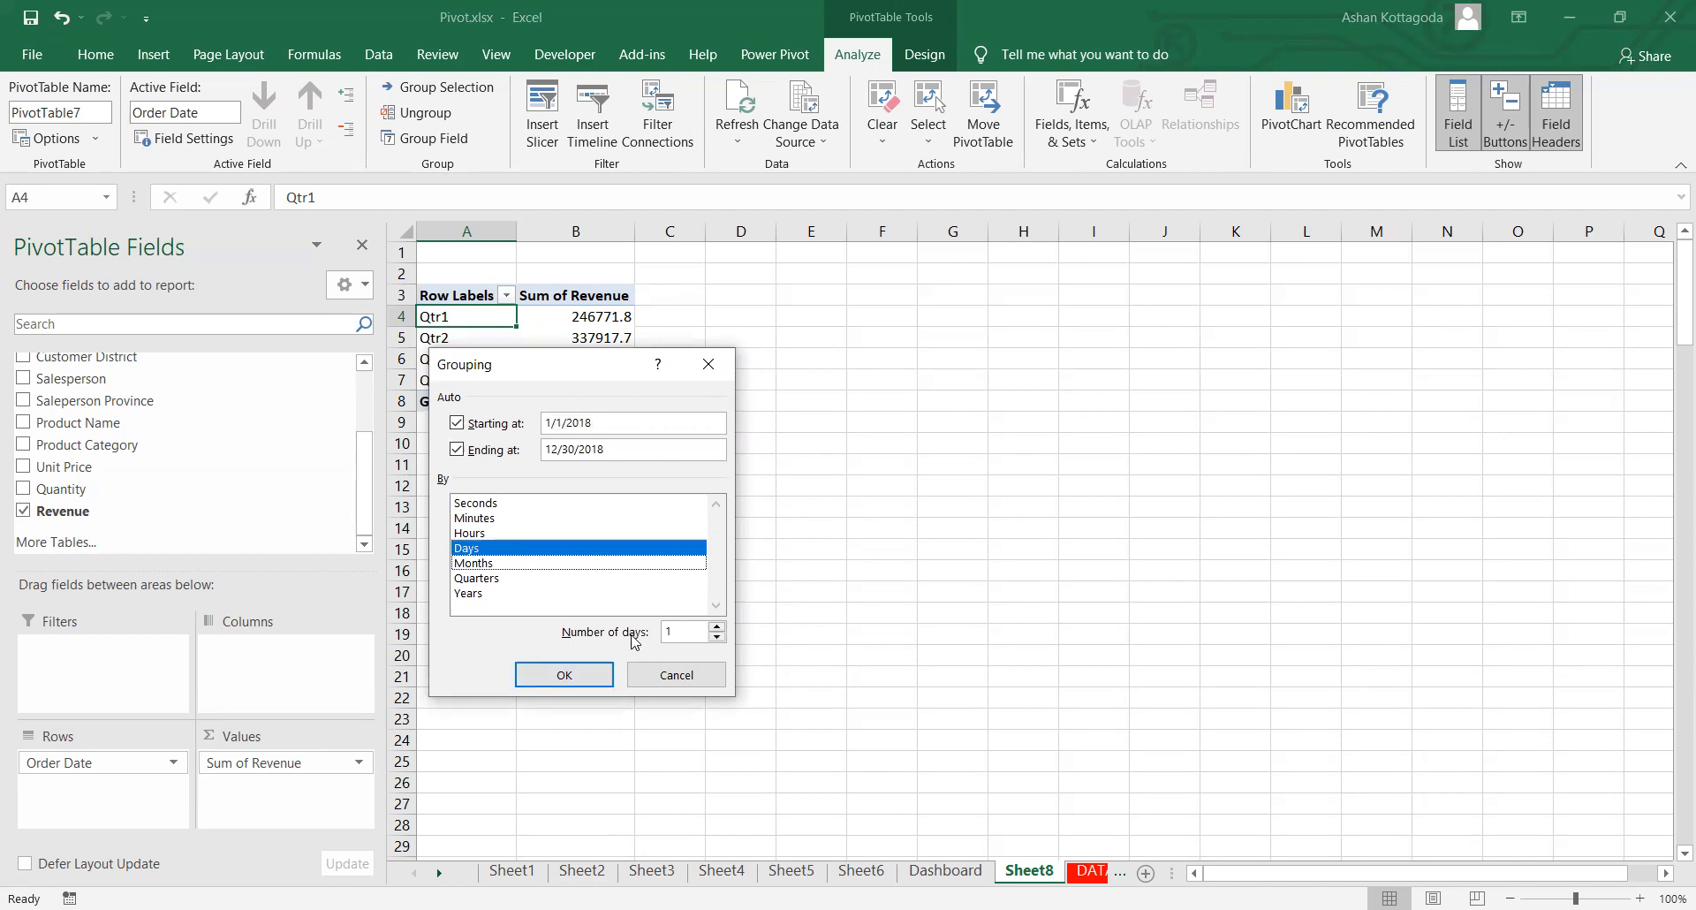
pyautogui.click(597, 669)
pyautogui.scroll(-10, 749, 540)
pyautogui.scroll(10, 754, 534)
# Step: Switch the Order Date grouping from days back to quarters only
pyautogui.rightClick(438, 314)
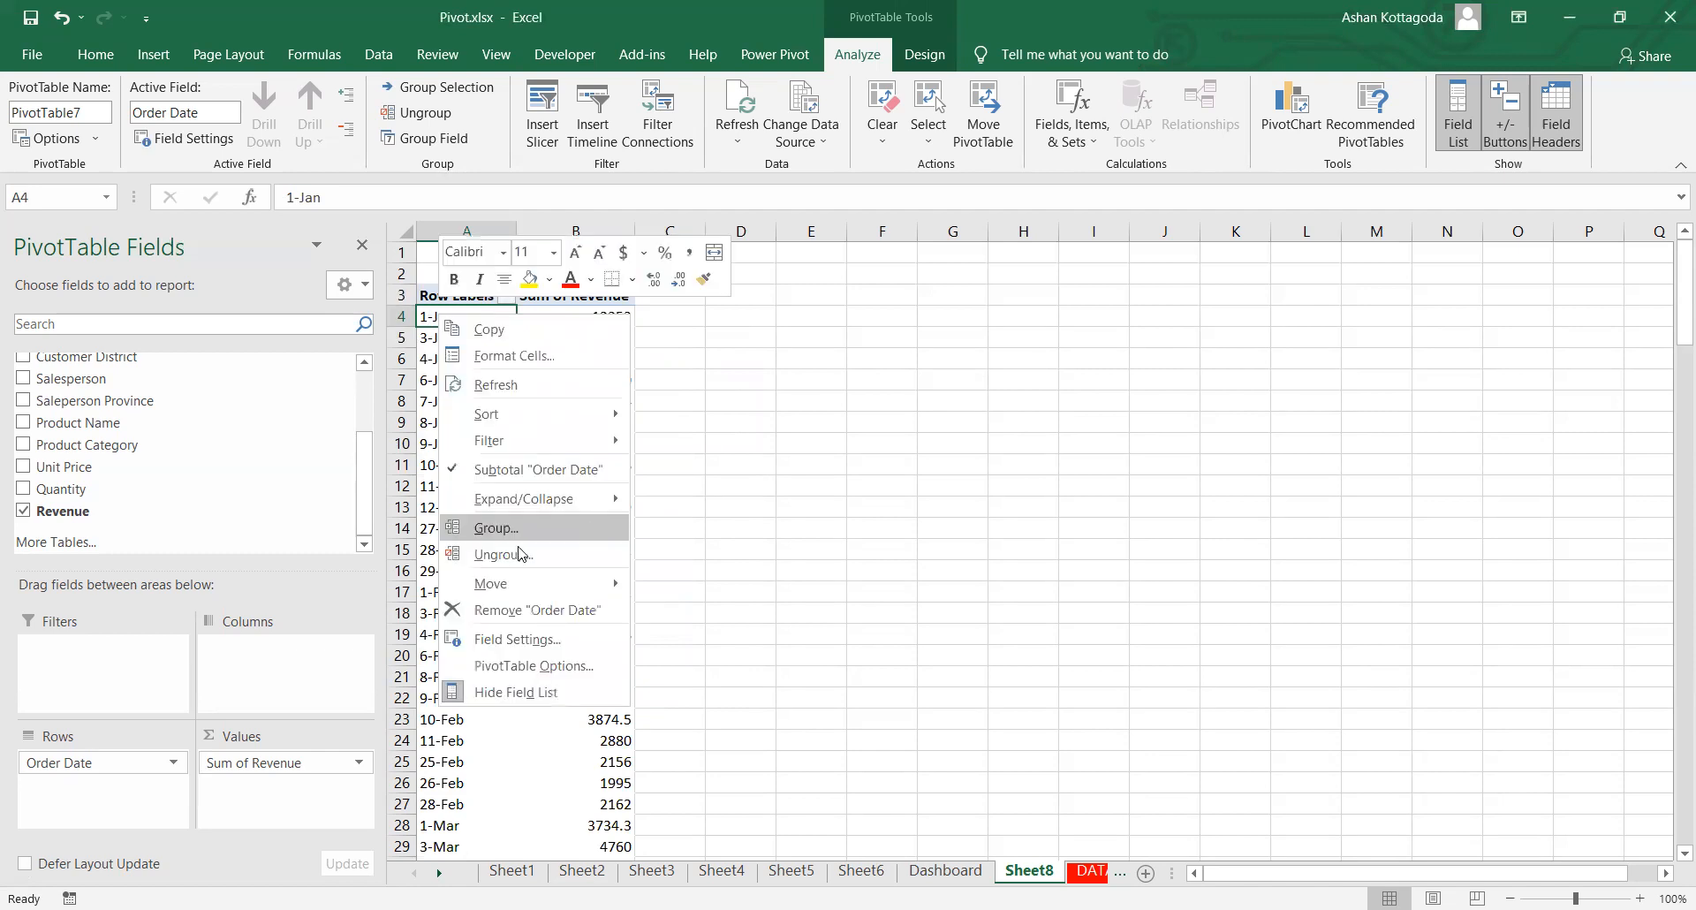
pyautogui.click(512, 528)
pyautogui.click(510, 533)
pyautogui.click(505, 566)
pyautogui.click(505, 549)
pyautogui.click(569, 649)
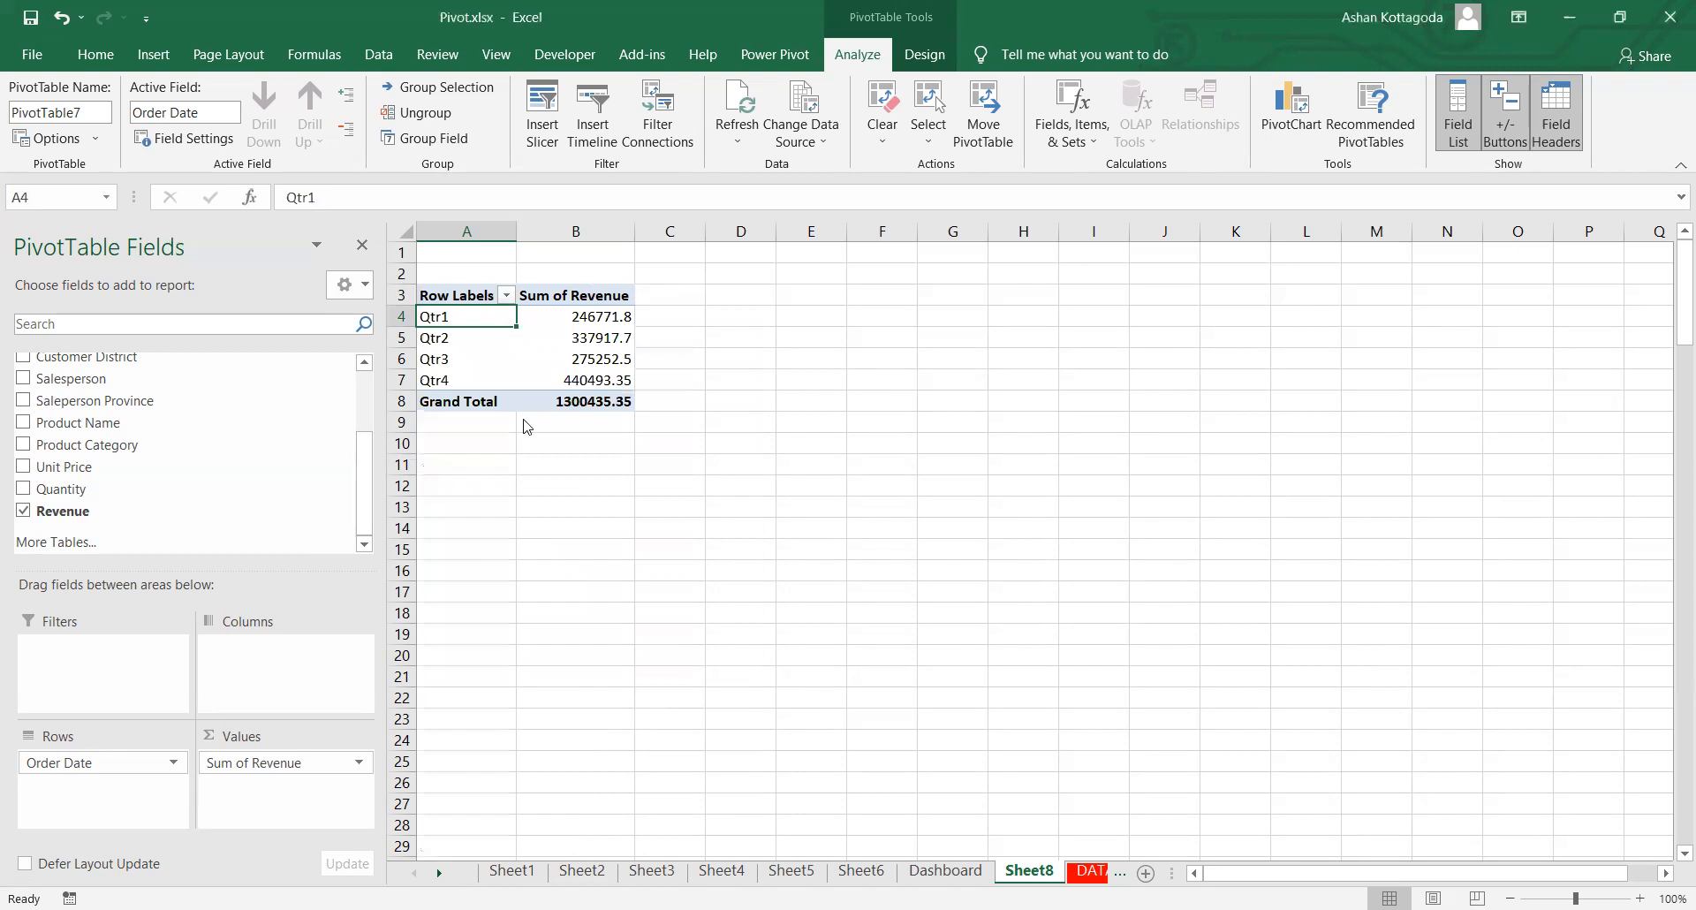
# Step: Regroup the Order Date row labels by months only
pyautogui.rightClick(474, 318)
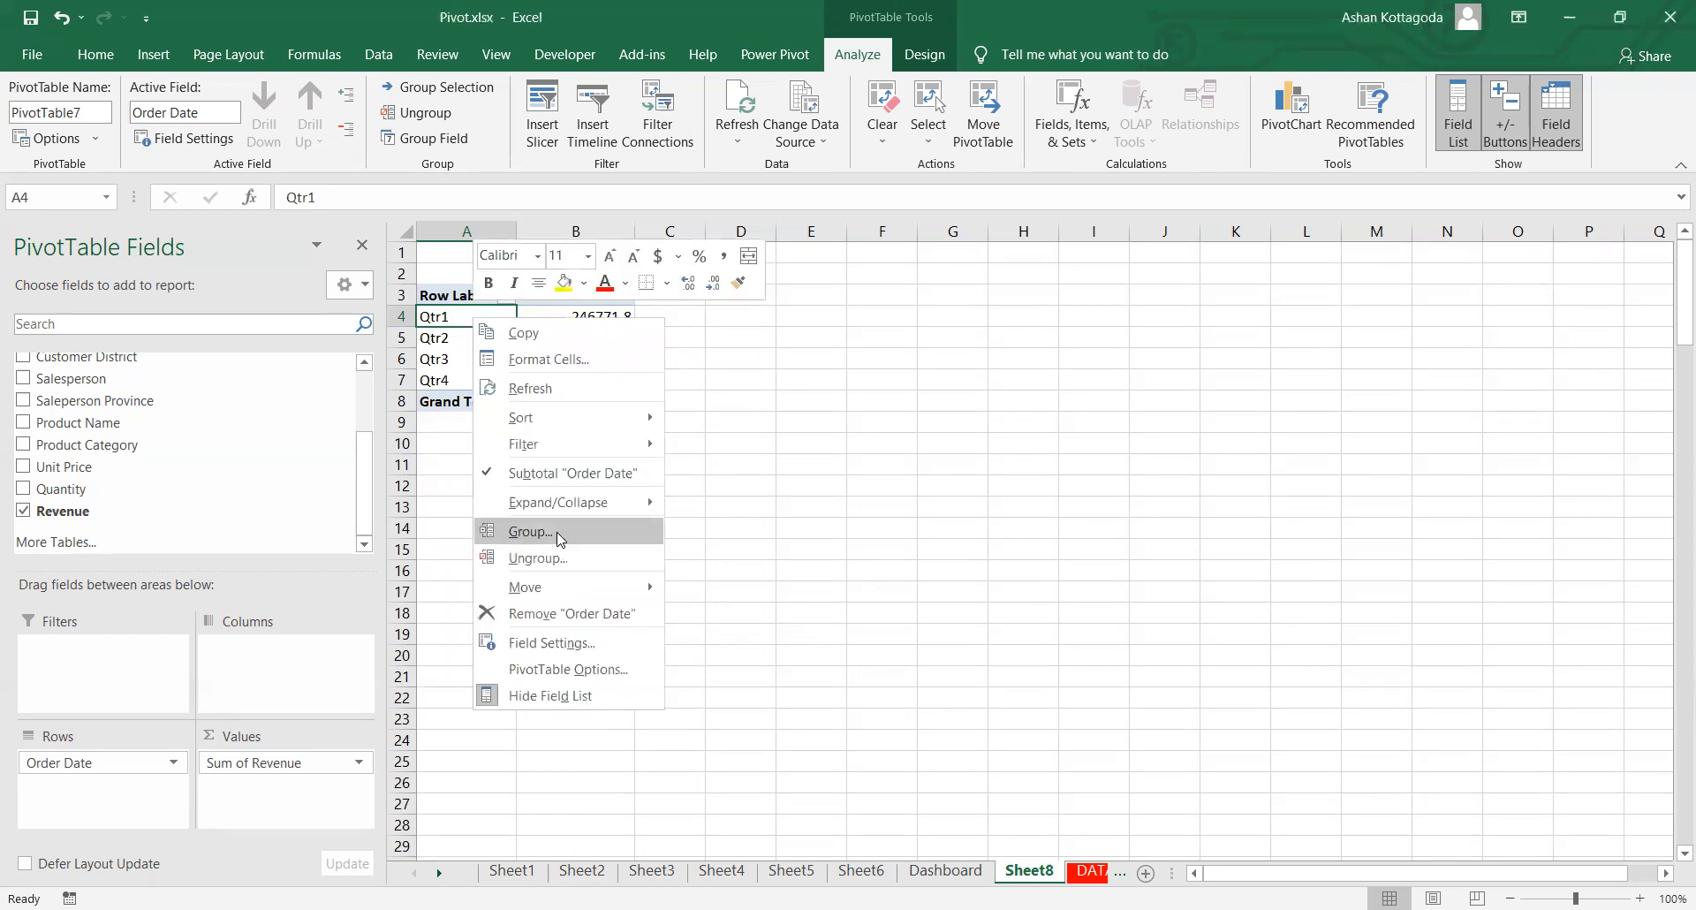
pyautogui.click(560, 532)
pyautogui.click(495, 573)
pyautogui.click(541, 664)
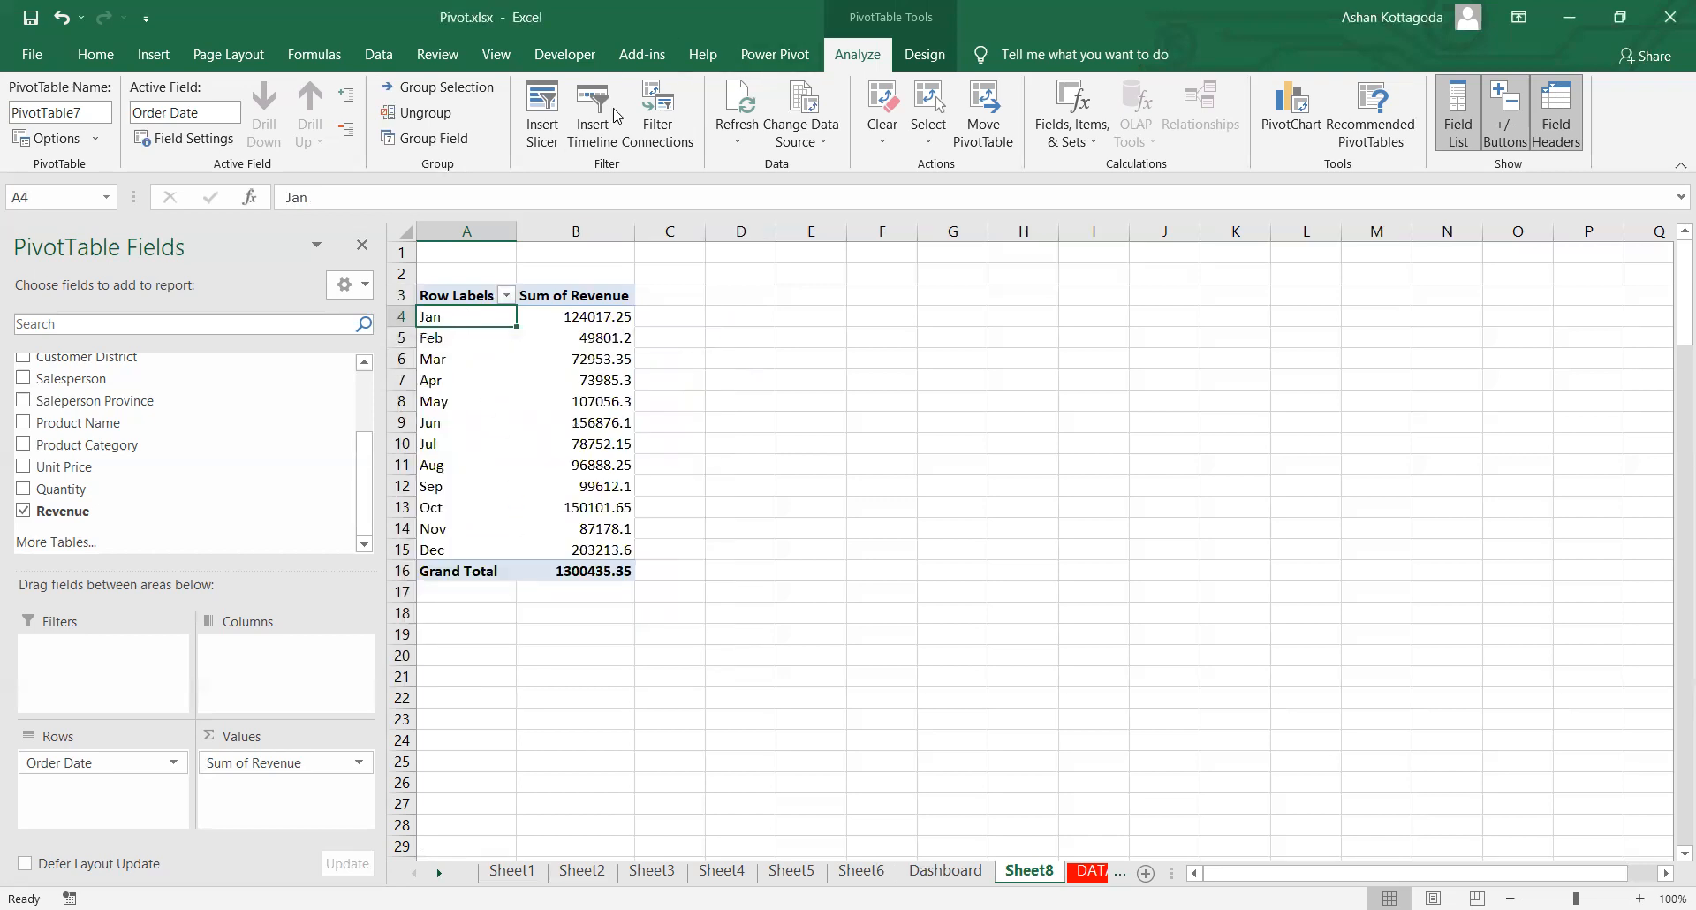
# Step: Insert a line PivotChart of the monthly revenue and add Customer District as a report filter
pyautogui.click(1290, 119)
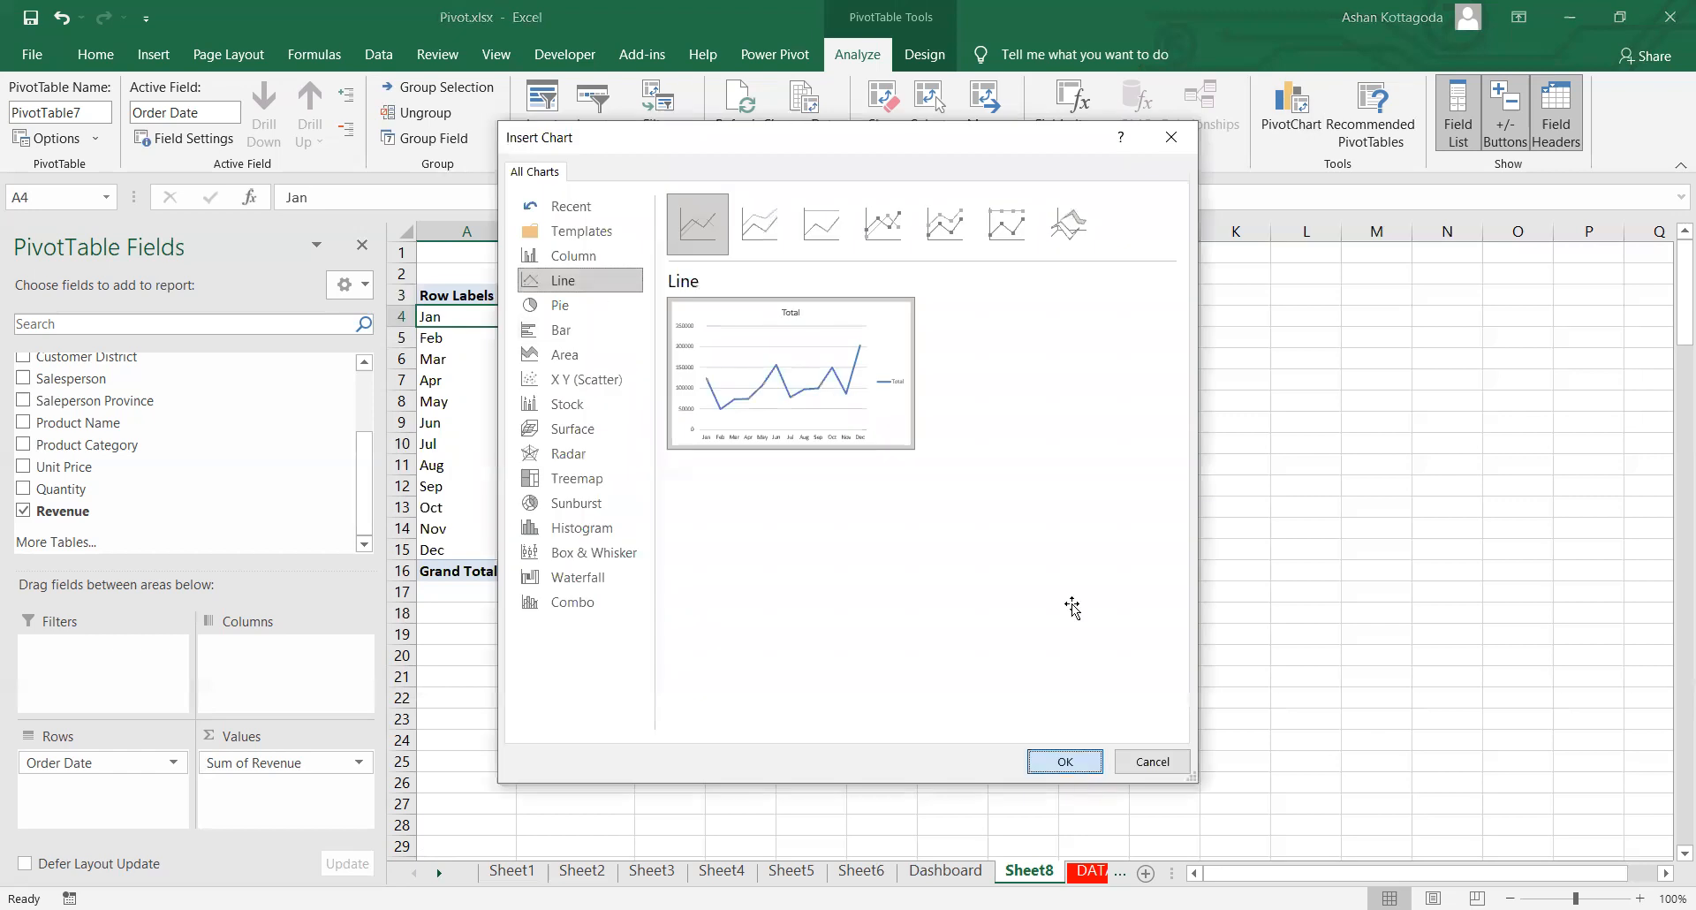
pyautogui.press('Return')
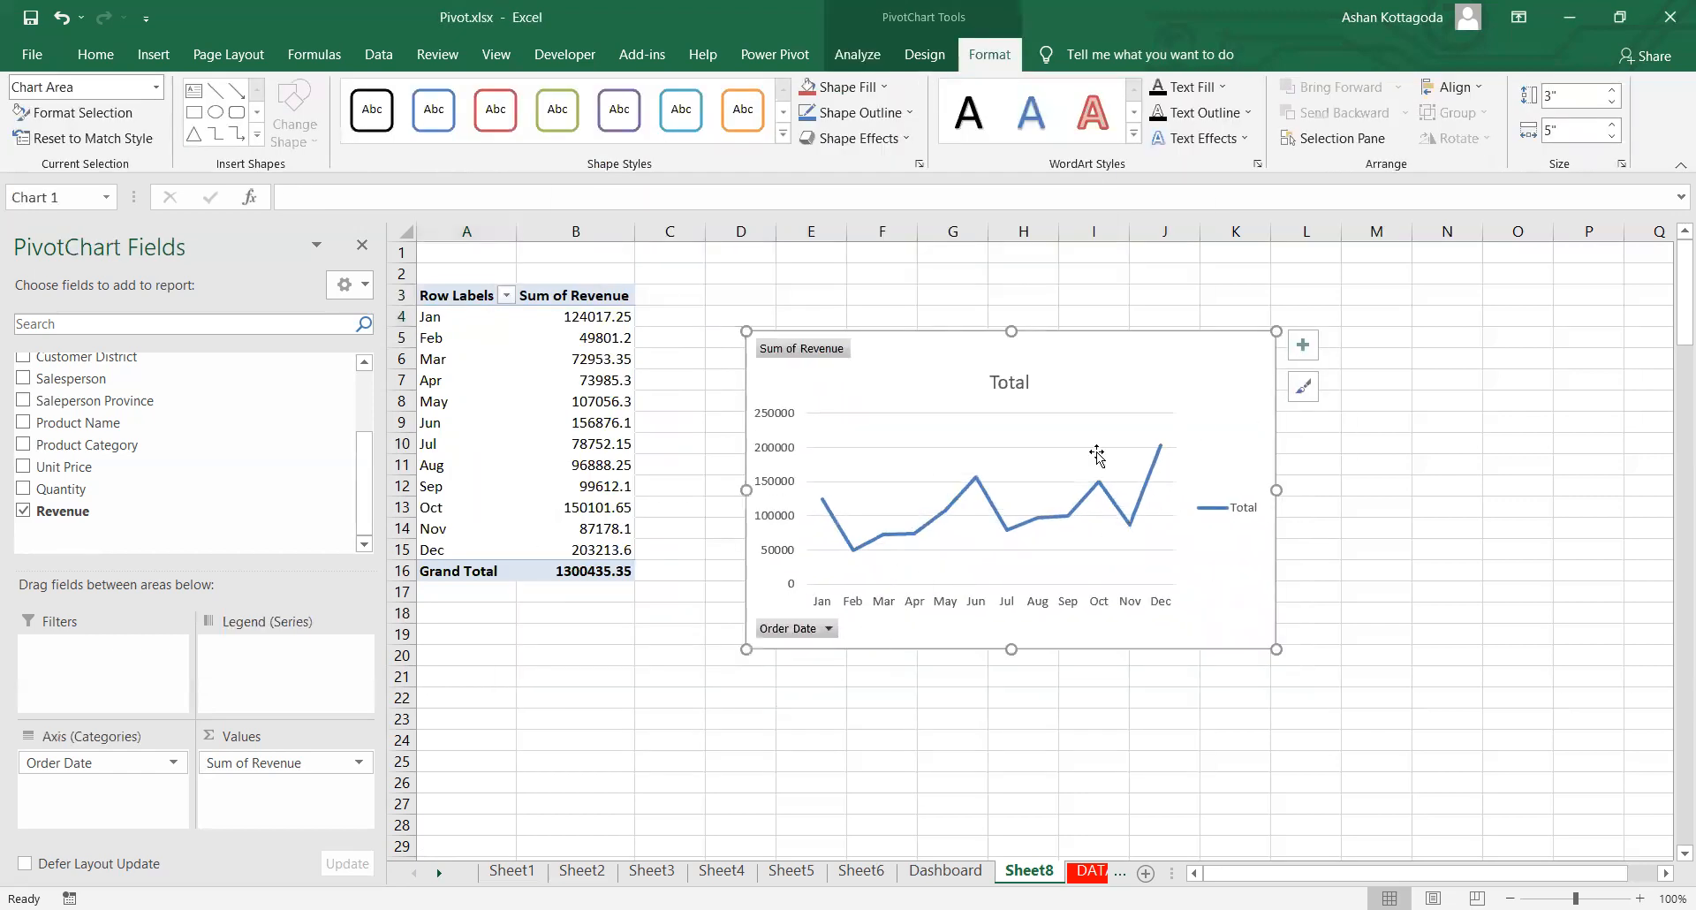
pyautogui.scroll(2, 106, 432)
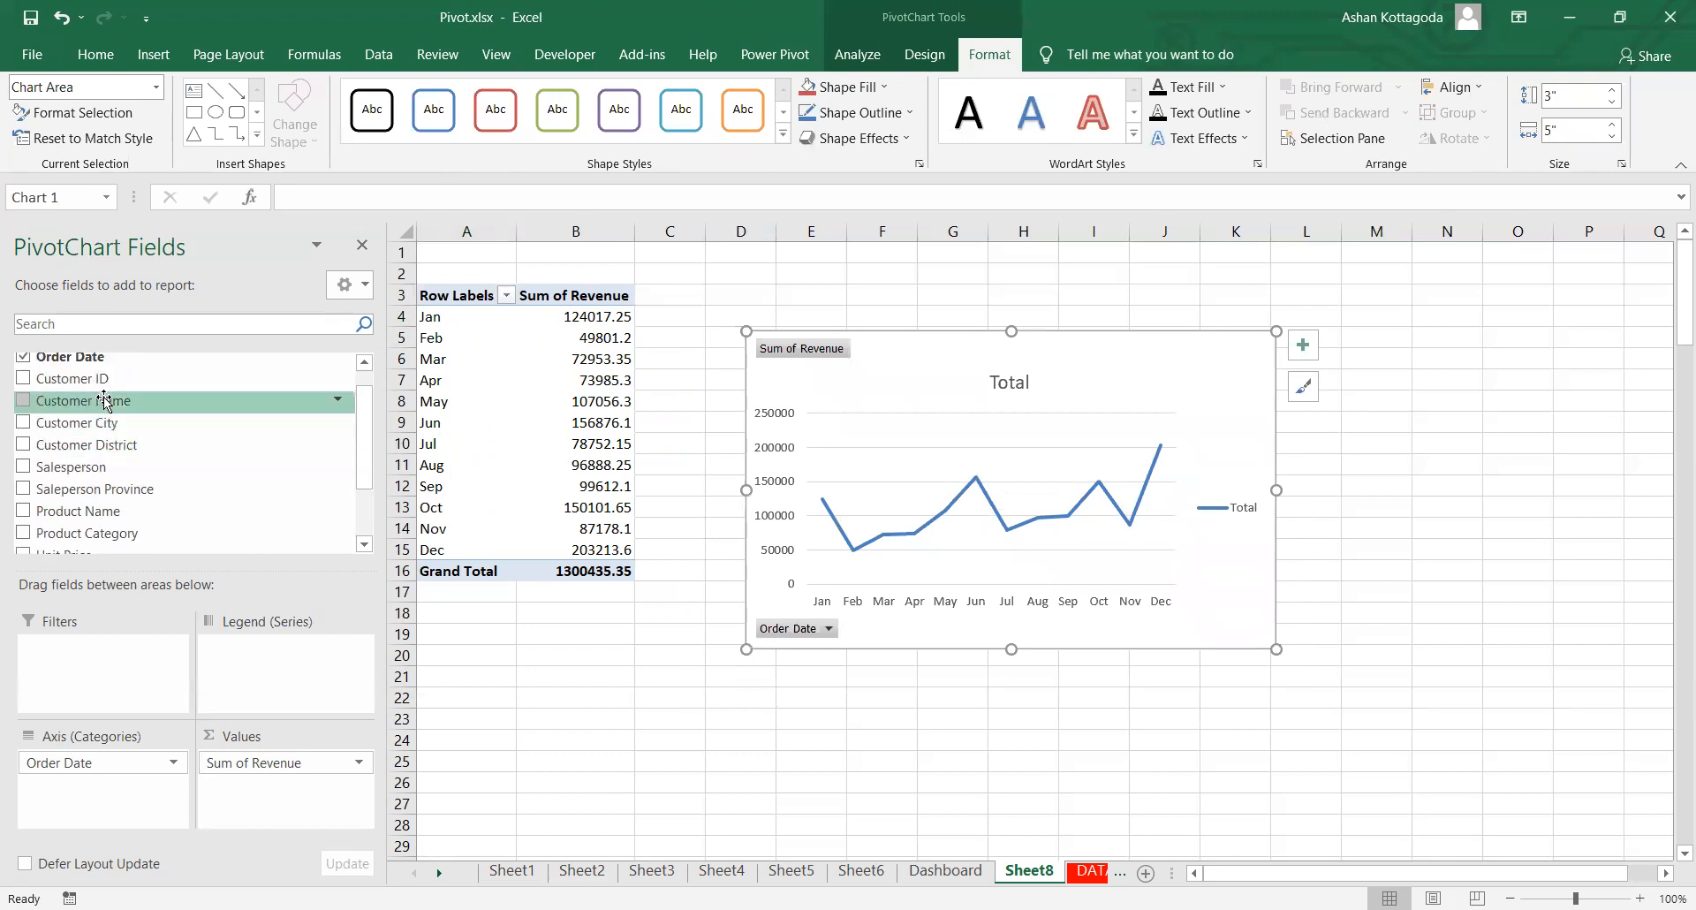
pyautogui.moveTo(124, 444); pyautogui.dragTo(126, 689)
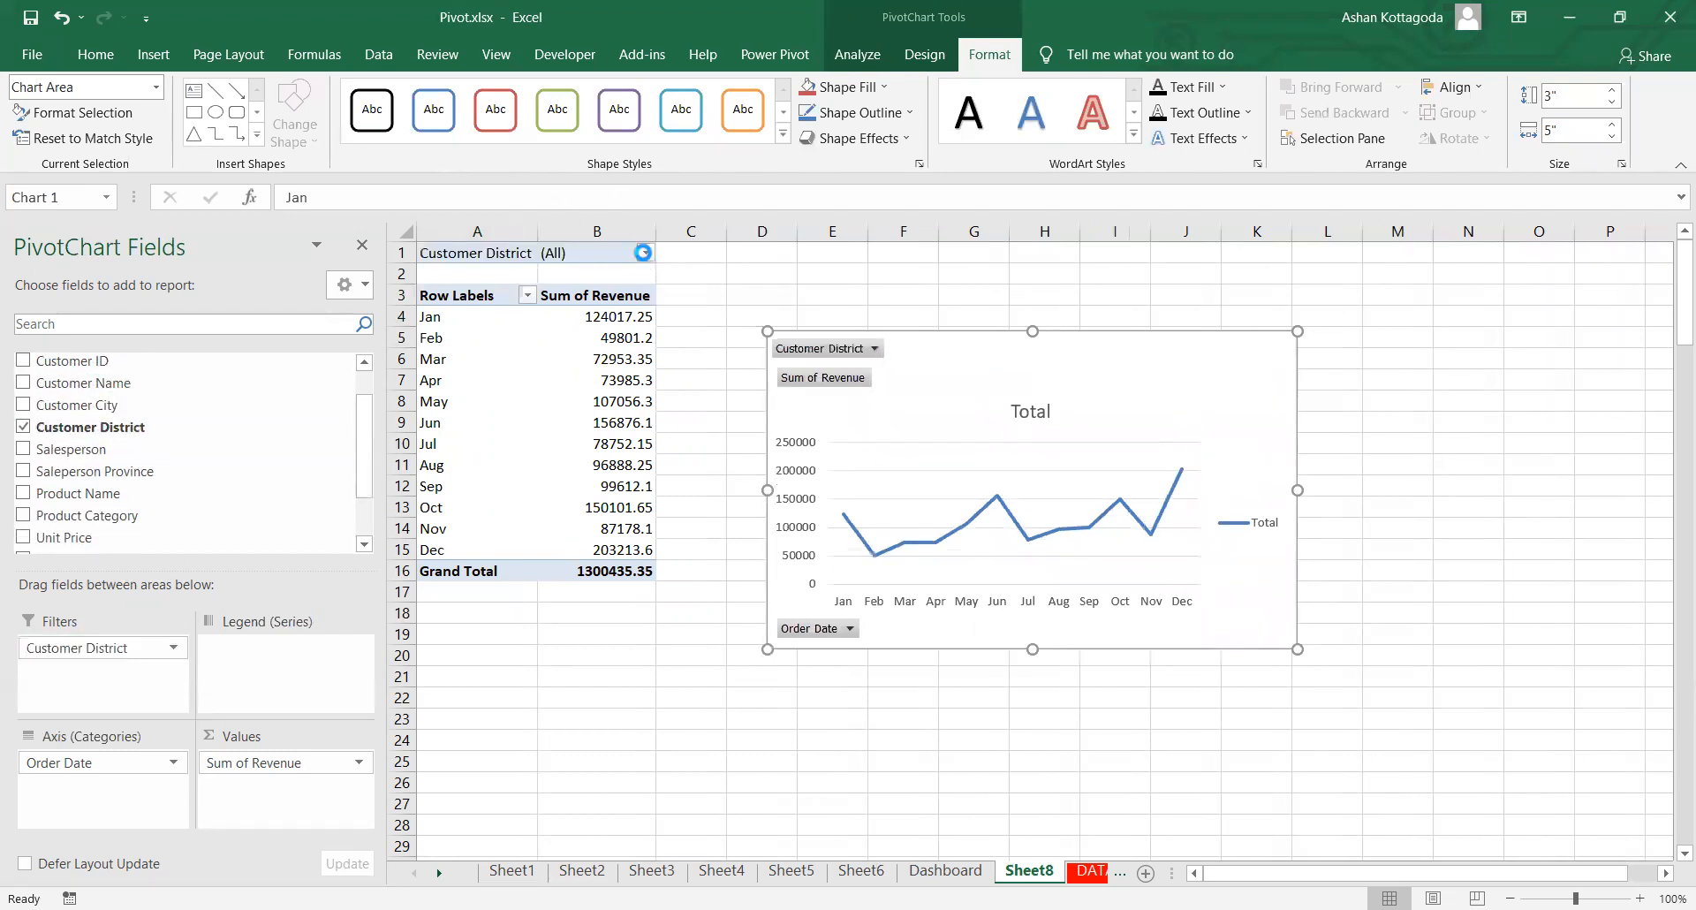
# Step: Filter the monthly revenue table and chart to the Colombo district, and reset the Customer District filter to (All)
pyautogui.click(643, 252)
pyautogui.click(443, 399)
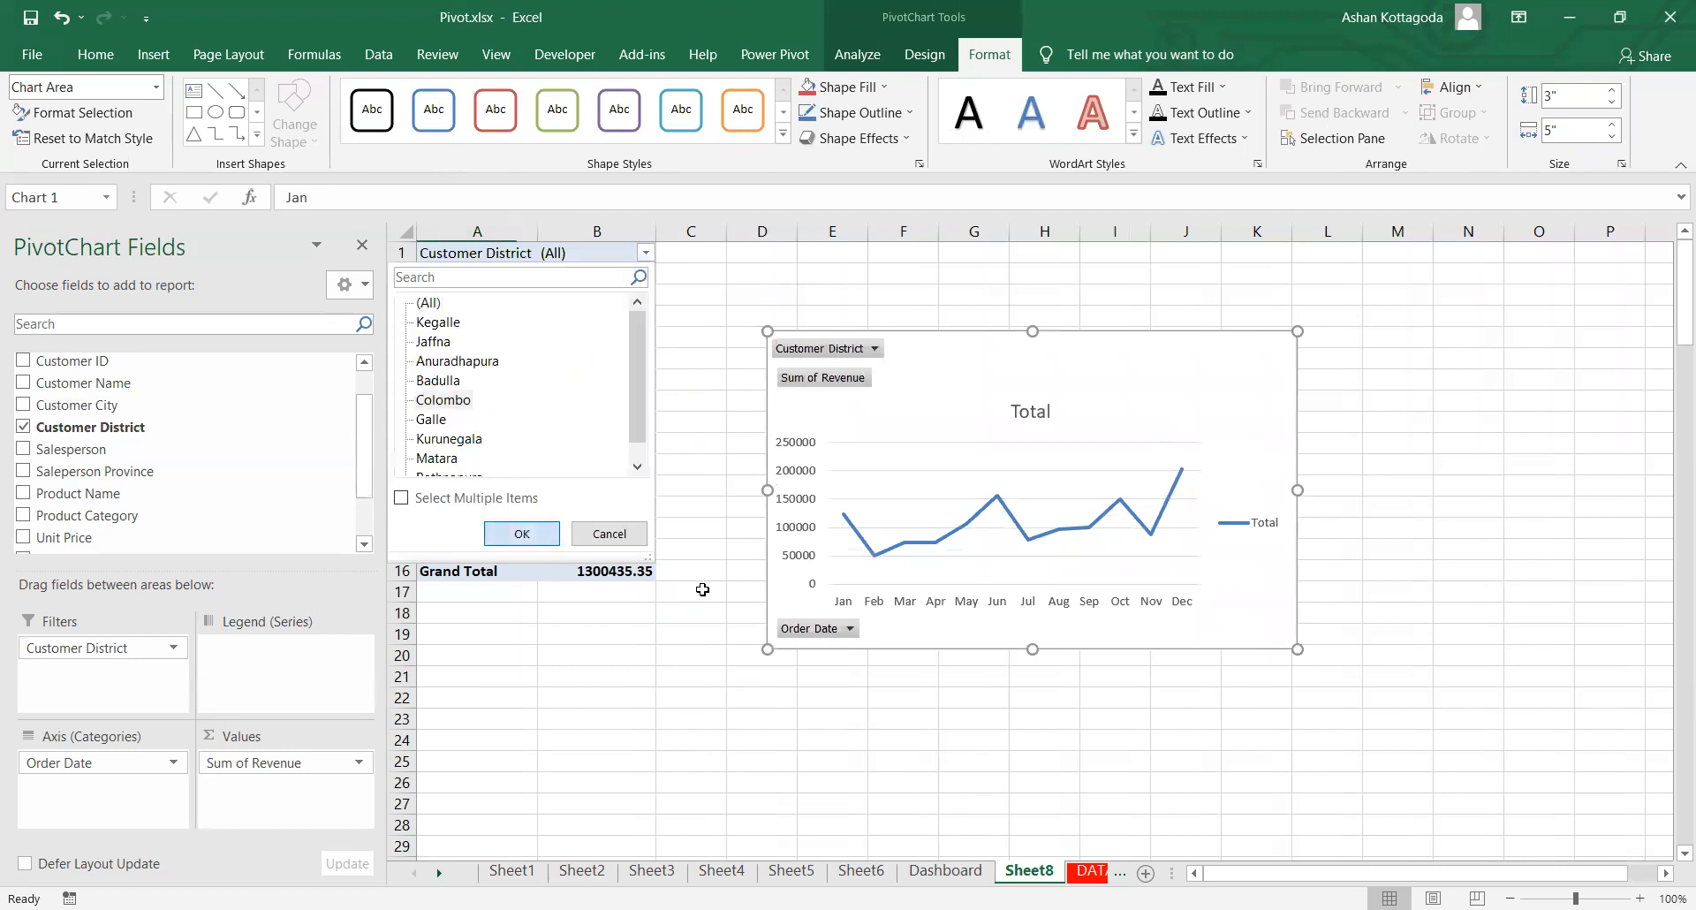
pyautogui.press('Return')
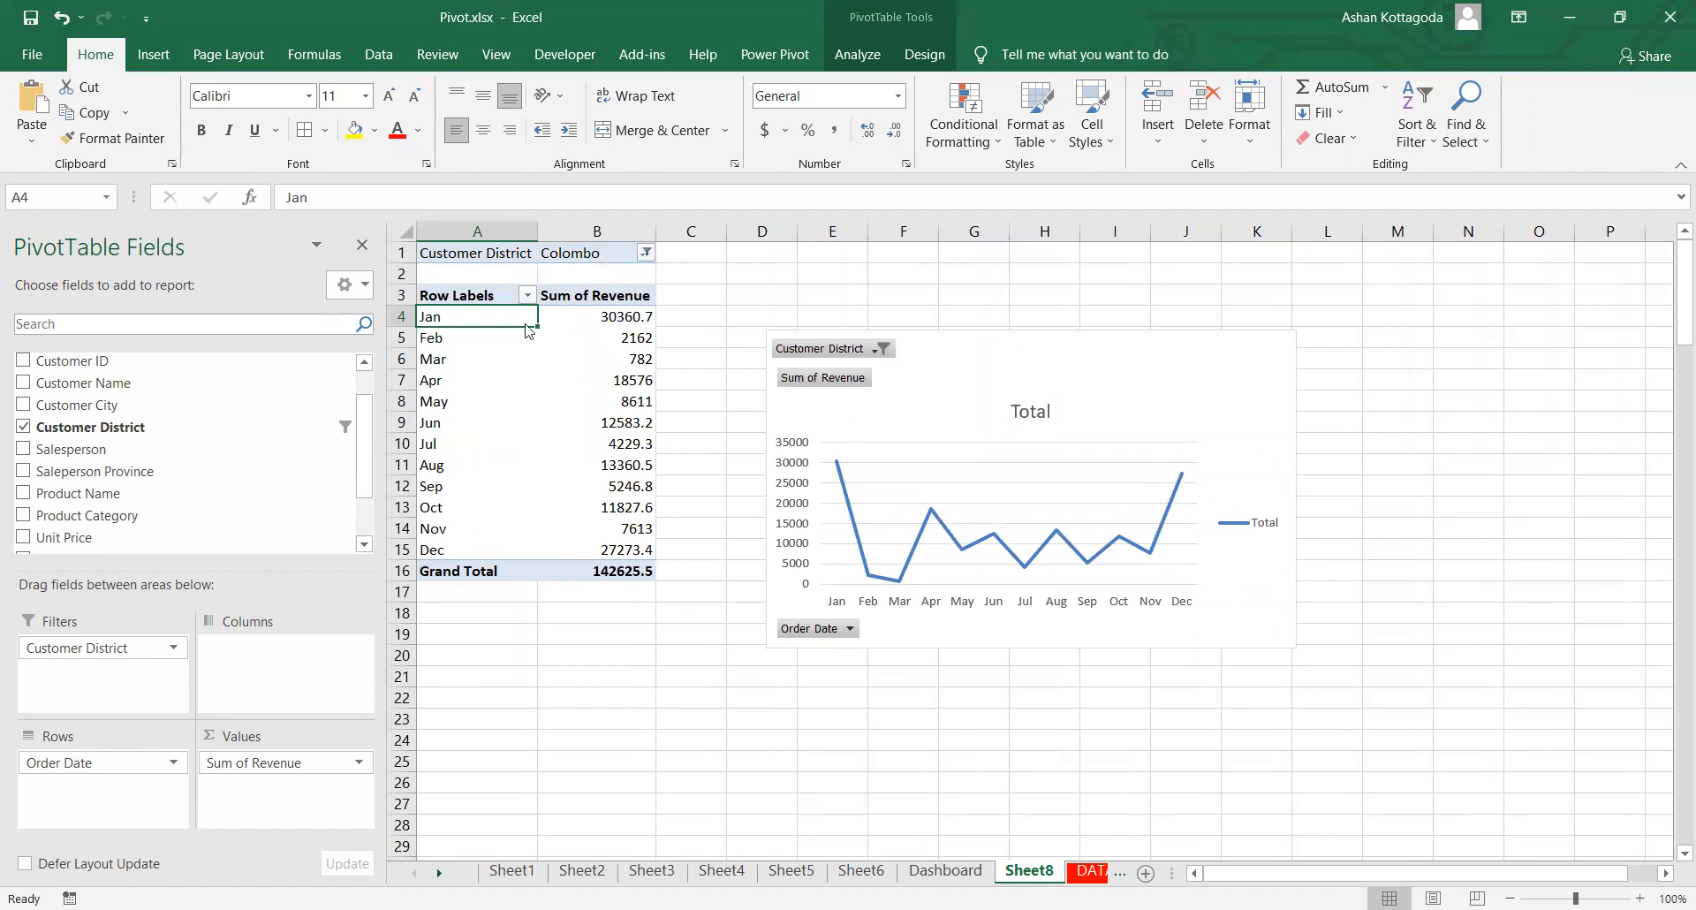
pyautogui.click(646, 252)
pyautogui.click(427, 302)
pyautogui.click(521, 533)
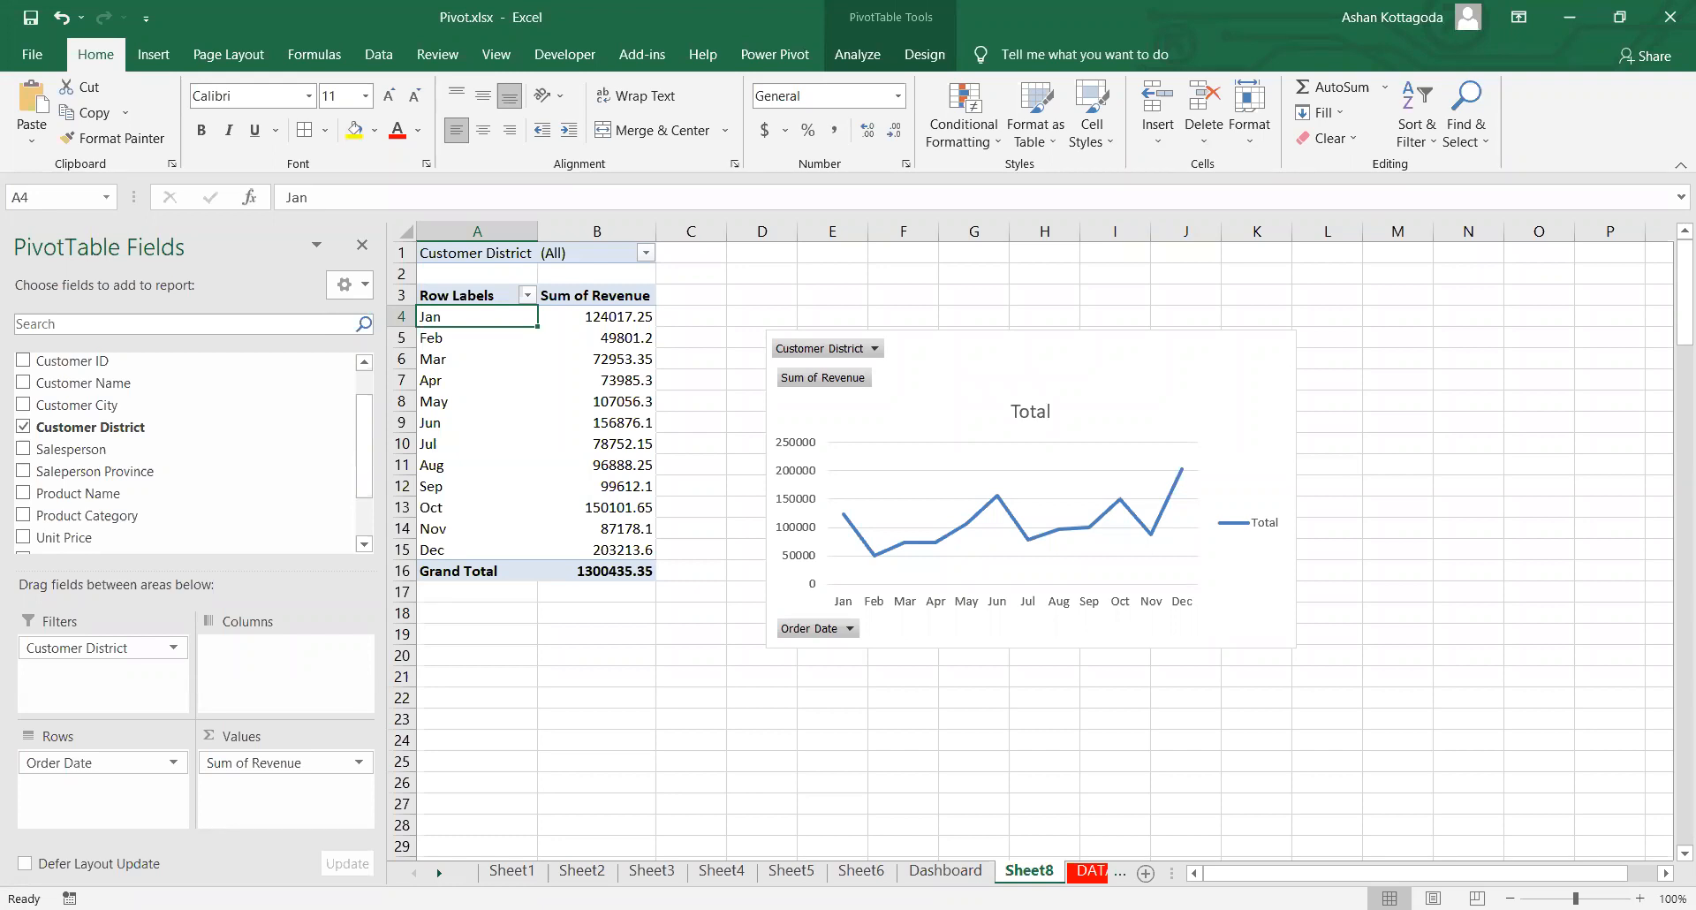
# Step: Close the Pivot.xlsx workbook
pyautogui.click(1029, 380)
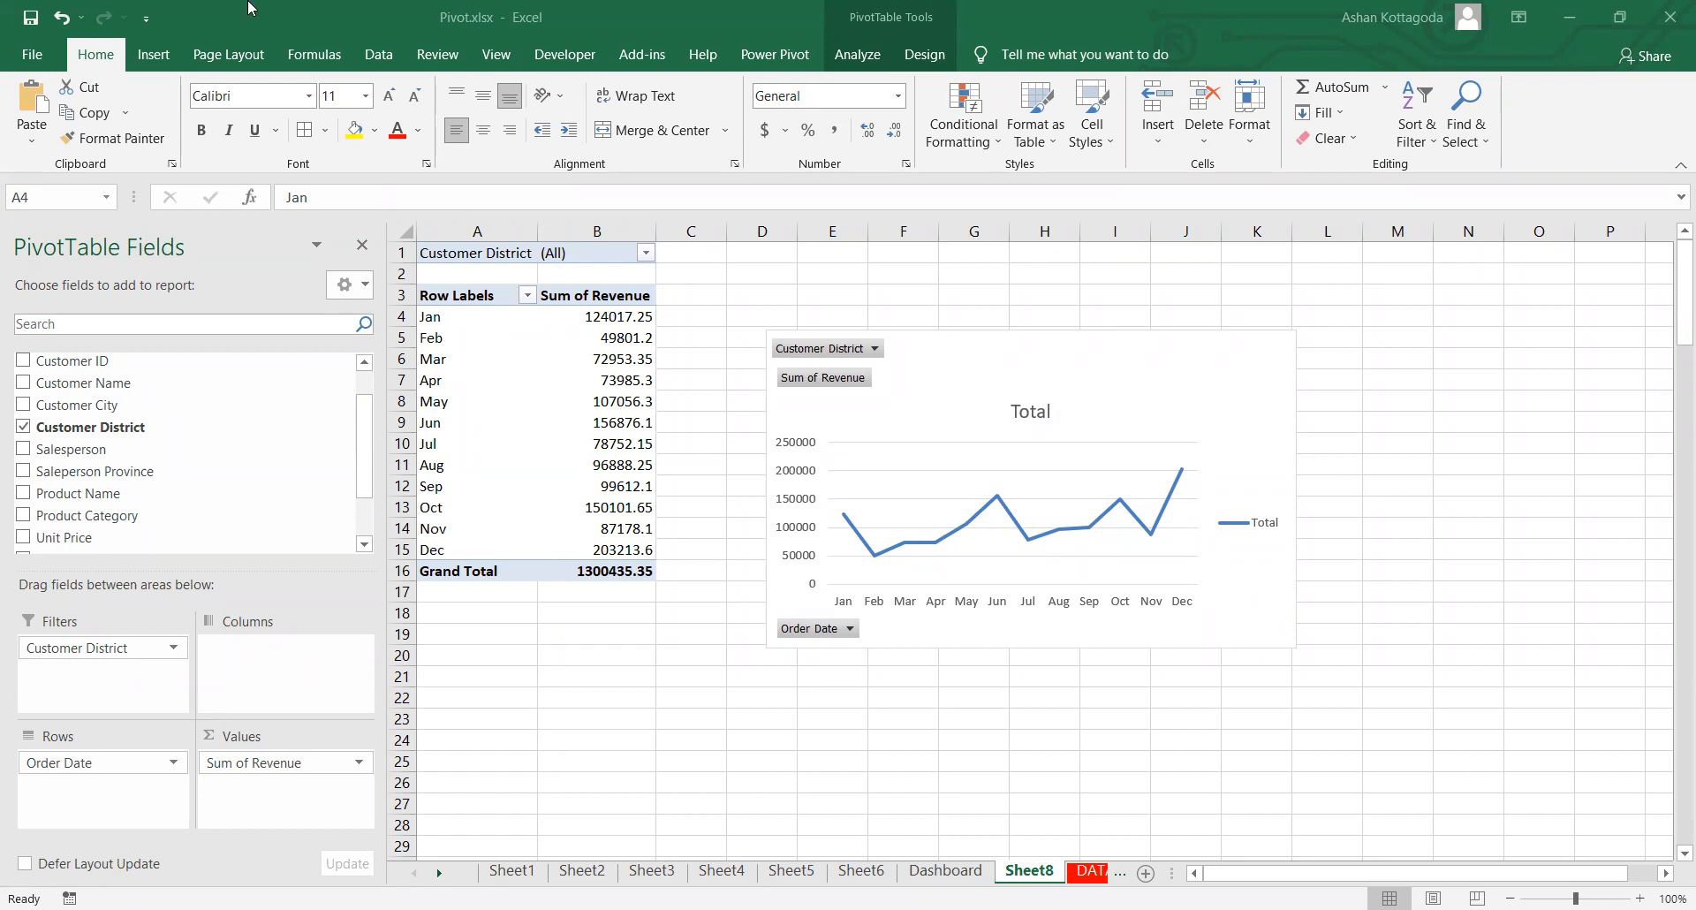
pyautogui.click(1680, 15)
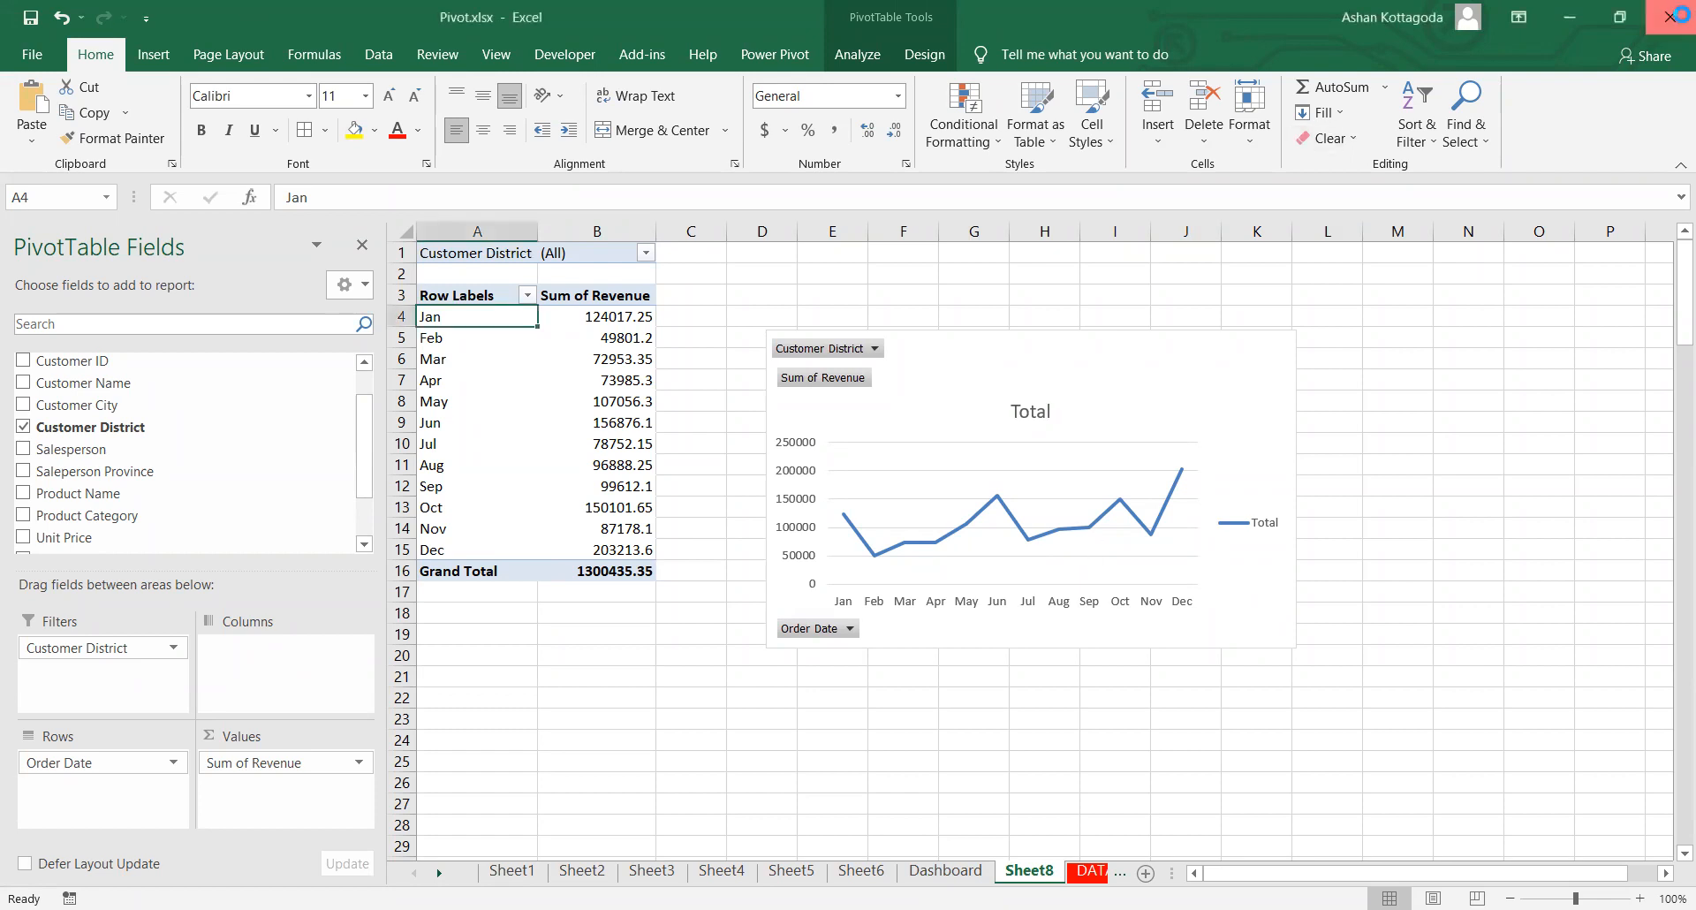